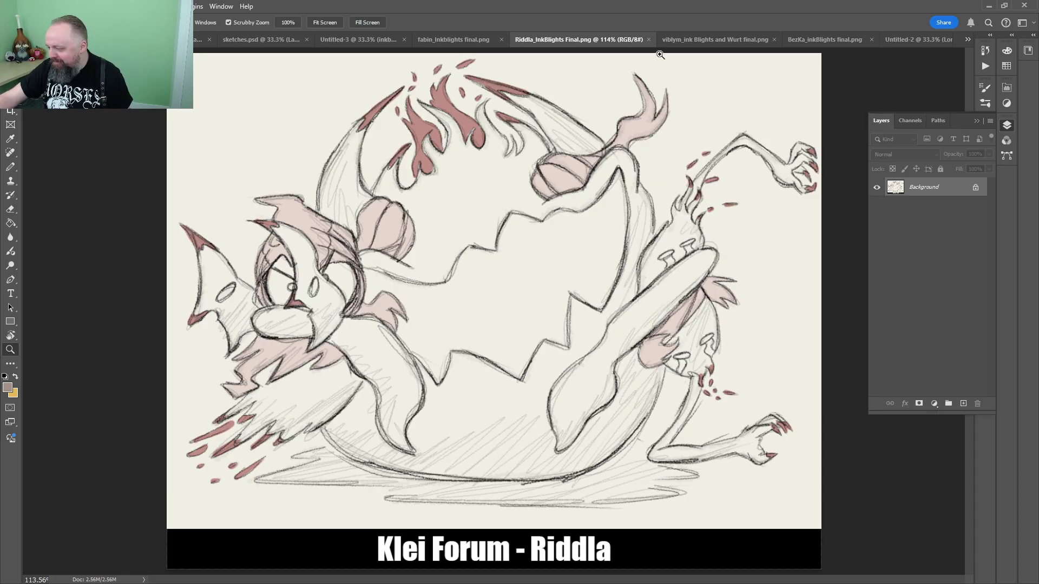
Review the Wurt and card-game fan artworks, and close the four Inkblights fan-art PNG documents
click(687, 44)
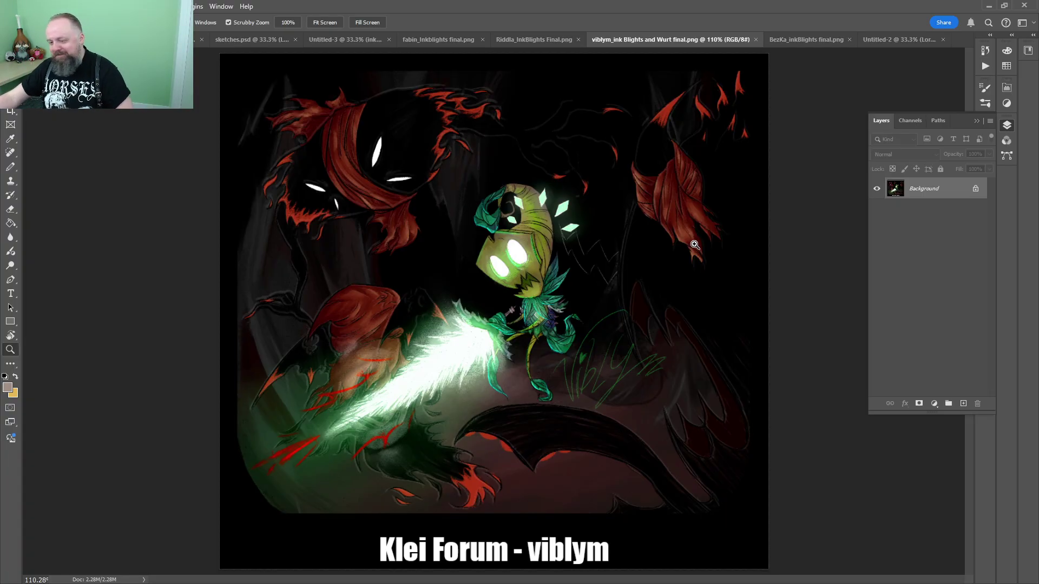
click(789, 41)
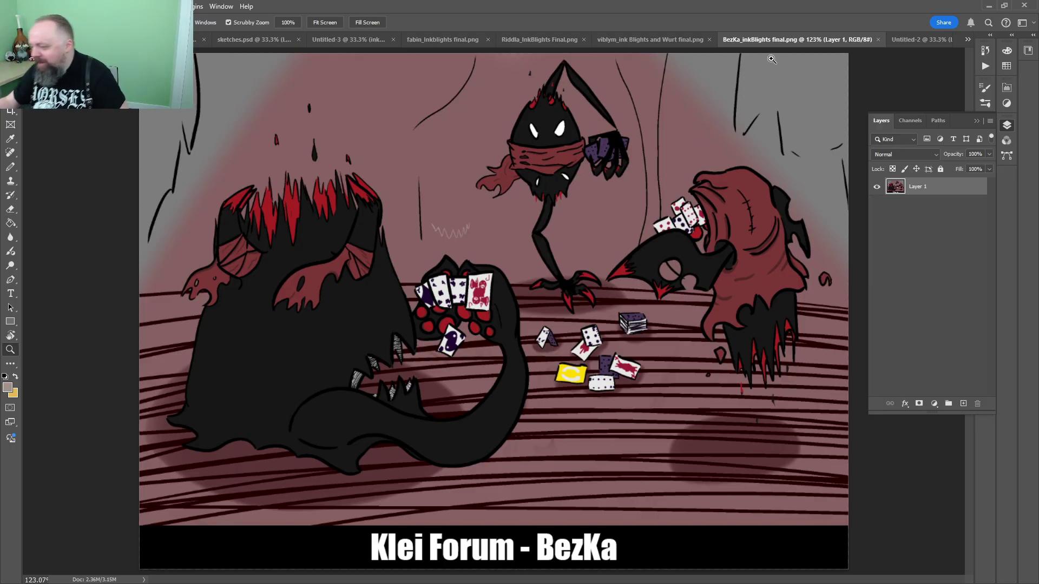
click(877, 39)
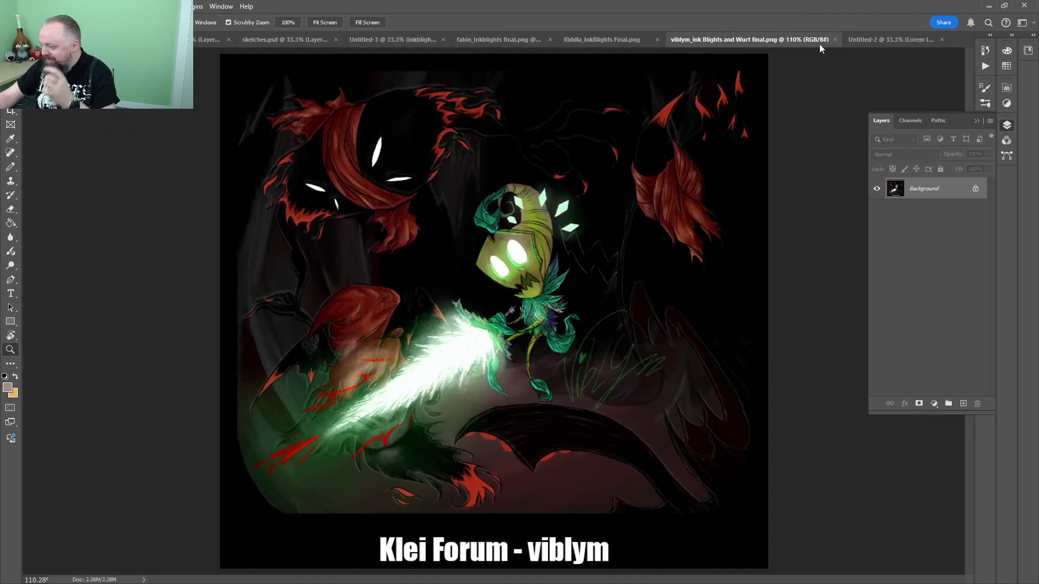
click(833, 39)
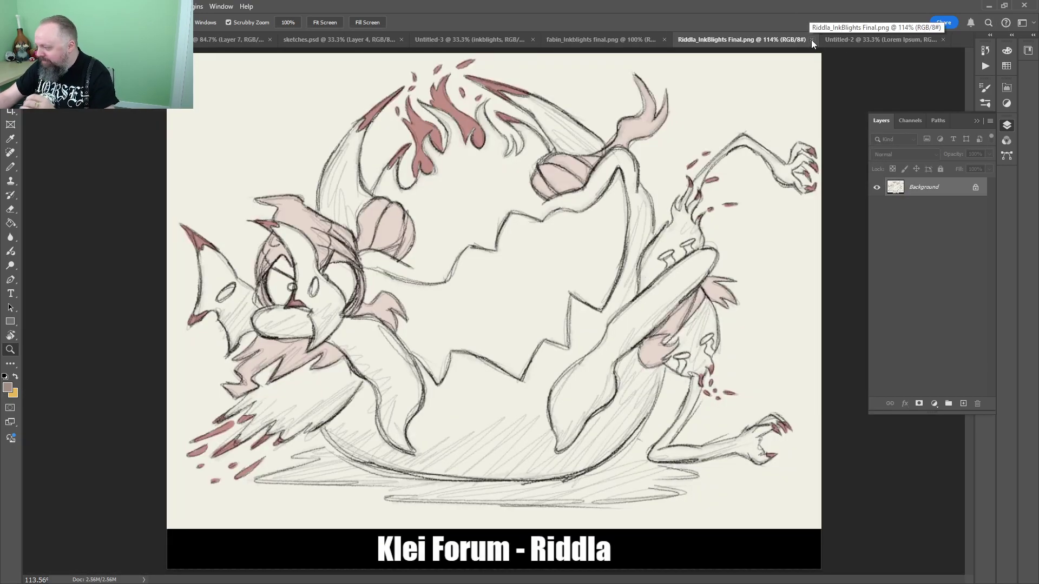
click(810, 40)
click(695, 39)
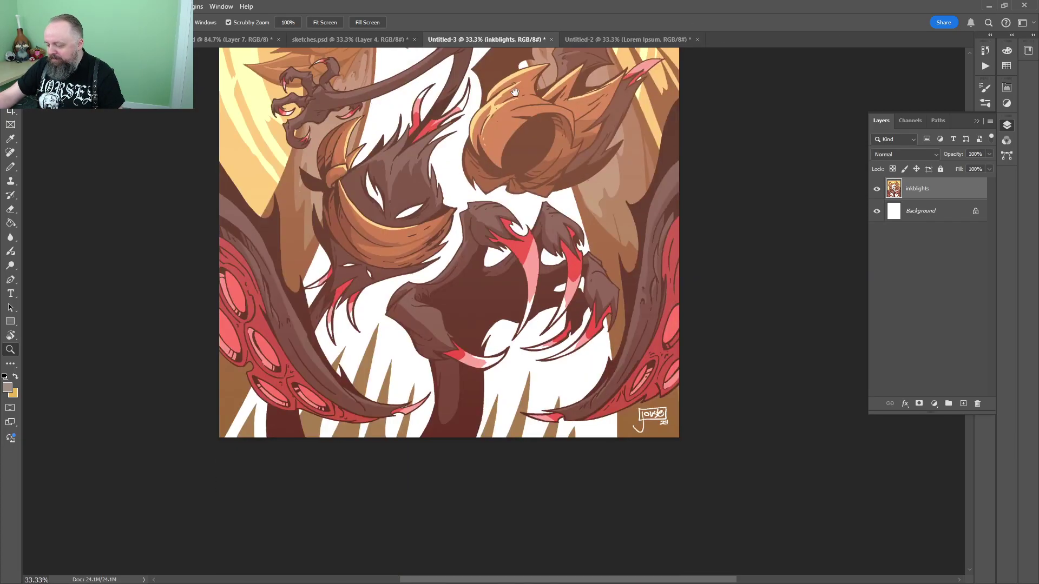
Examine the details and full composition of the Inkblights illustration in Untitled-3
drag(514, 92, 546, 311)
click(547, 313)
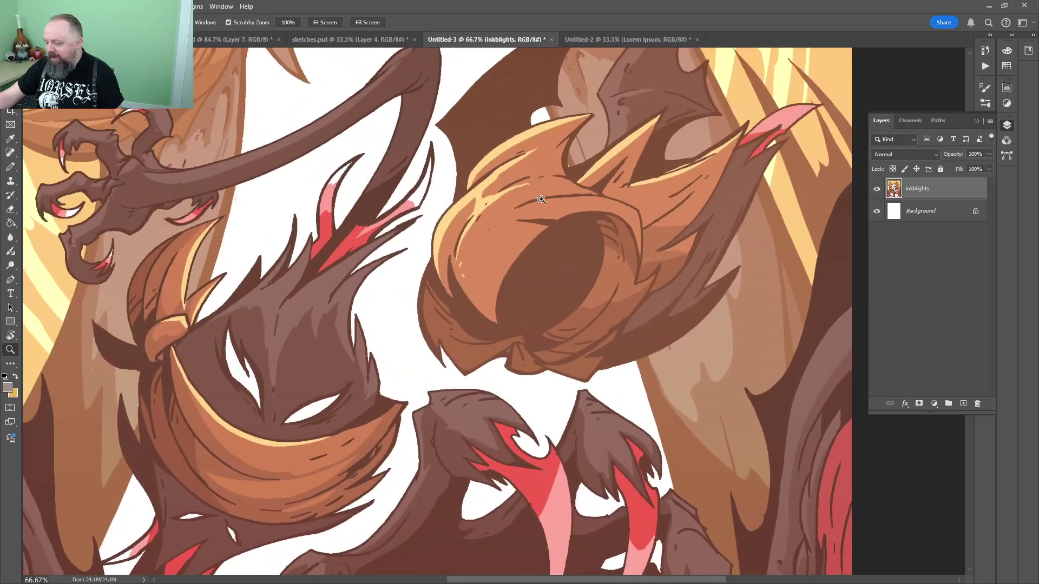
drag(347, 410, 606, 361)
drag(607, 149, 515, 279)
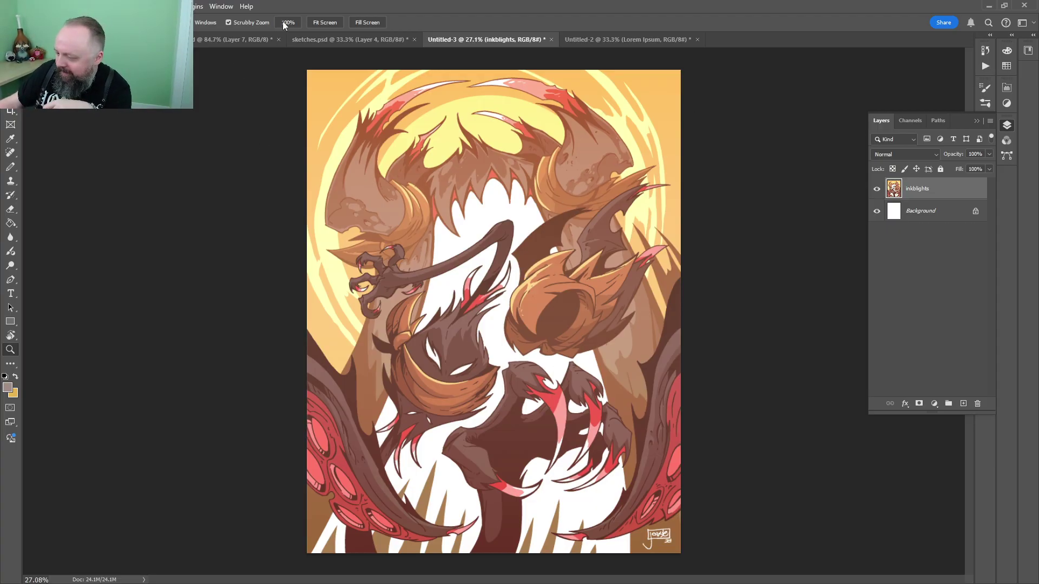
Examine the Scrappy Werepig reference sheet and the document with the nine-panel borders
click(197, 39)
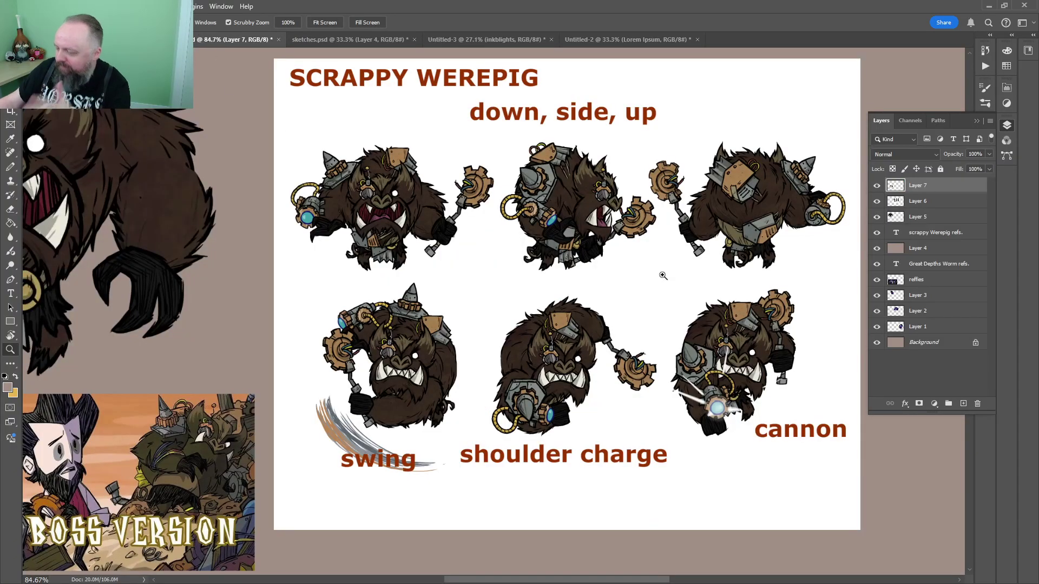
drag(424, 233, 689, 307)
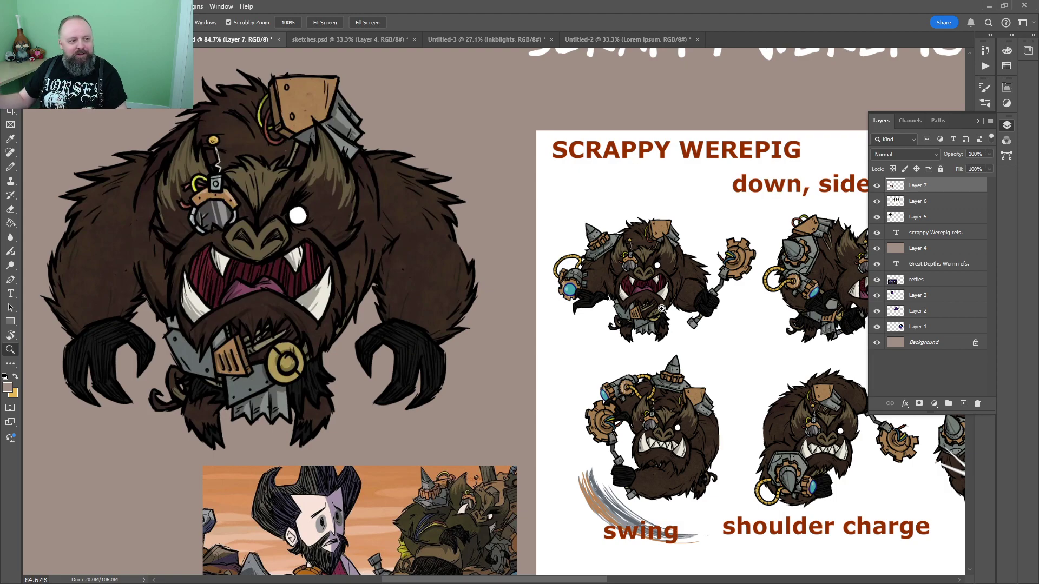
drag(661, 308, 444, 272)
click(109, 40)
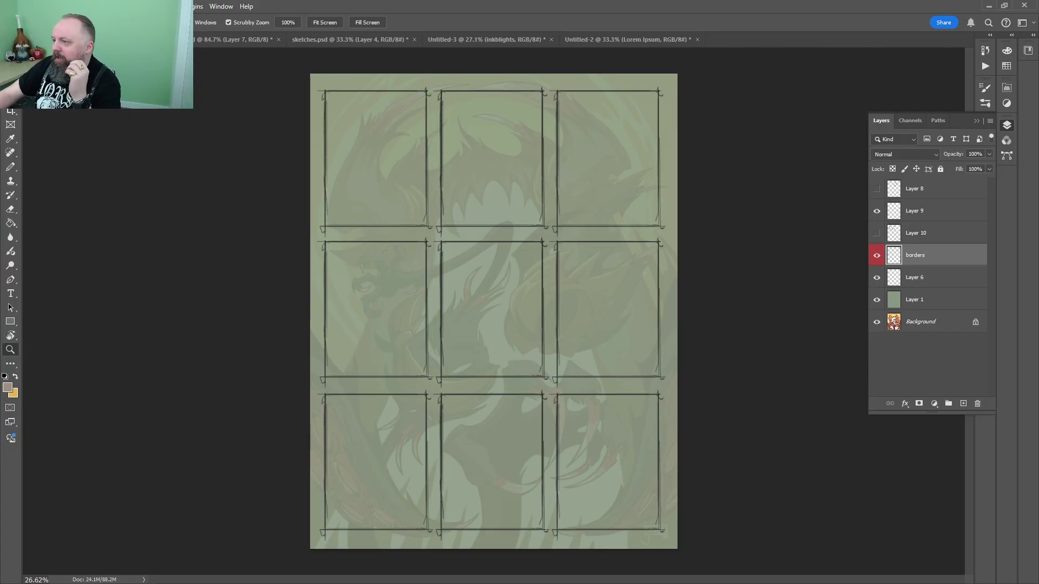
click(227, 43)
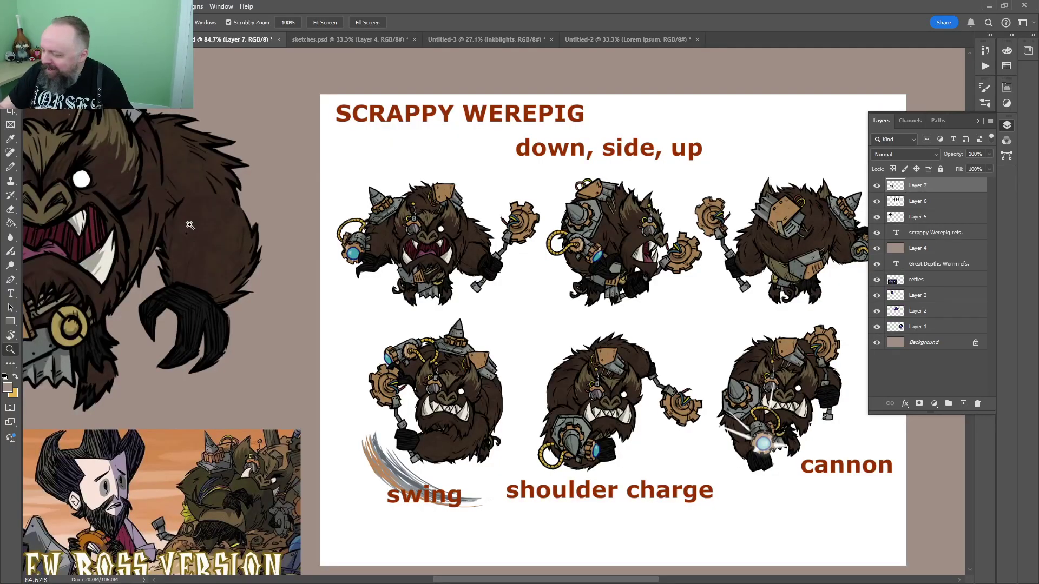
Examine the existing character and animal sketches across sketches.psd, including the raccoon, dragon and potted creature
click(371, 43)
mouse_move(541, 246)
mouse_down()
mouse_move(558, 229)
mouse_move(571, 402)
mouse_up()
drag(508, 374, 779, 309)
drag(441, 195, 598, 172)
drag(535, 341, 635, 287)
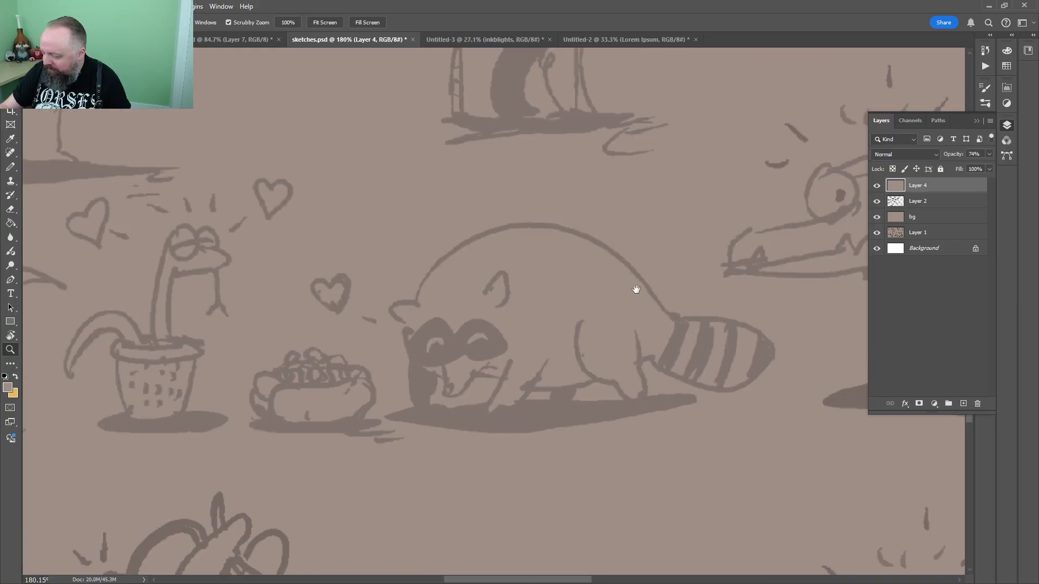
drag(501, 342, 777, 341)
drag(355, 269, 627, 486)
drag(650, 59, 603, 207)
drag(637, 163, 608, 170)
scroll(608, 170, down, 2)
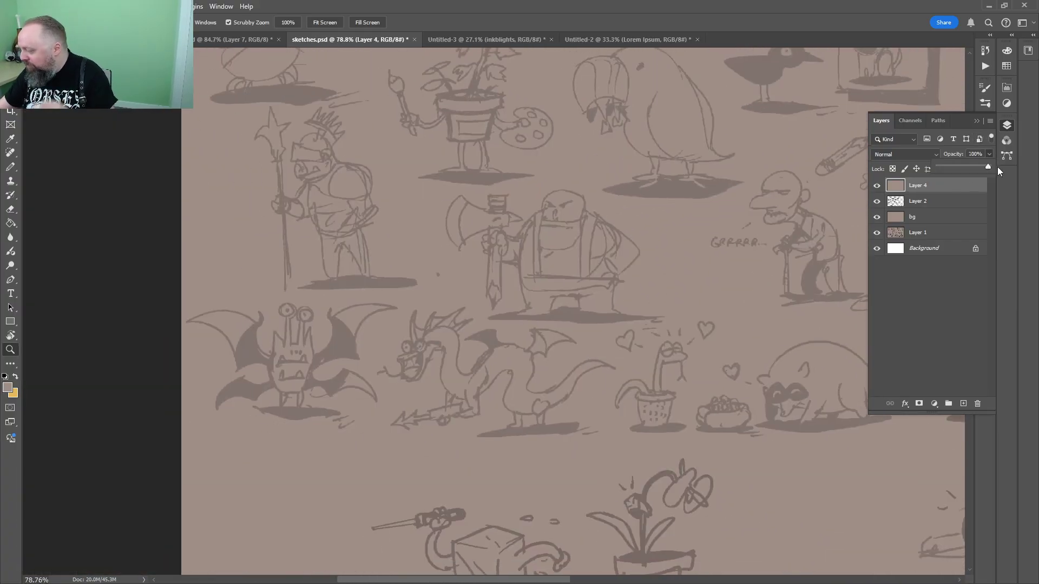
Set Layer 4's opacity to 100% to cover the old sketches and sample a near-black drawing colour
drag(998, 166, 993, 168)
key(b)
alt+click(120, 227)
drag(482, 153, 387, 371)
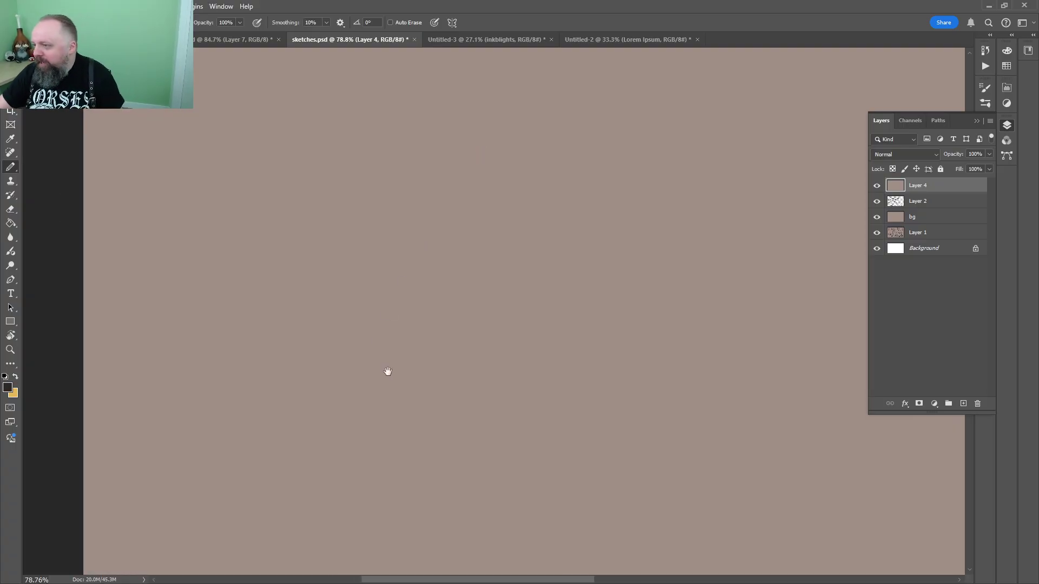
Switch to full-screen mode with the menu bar and add a new layer above Layer 4
key(f)
drag(443, 162, 550, 341)
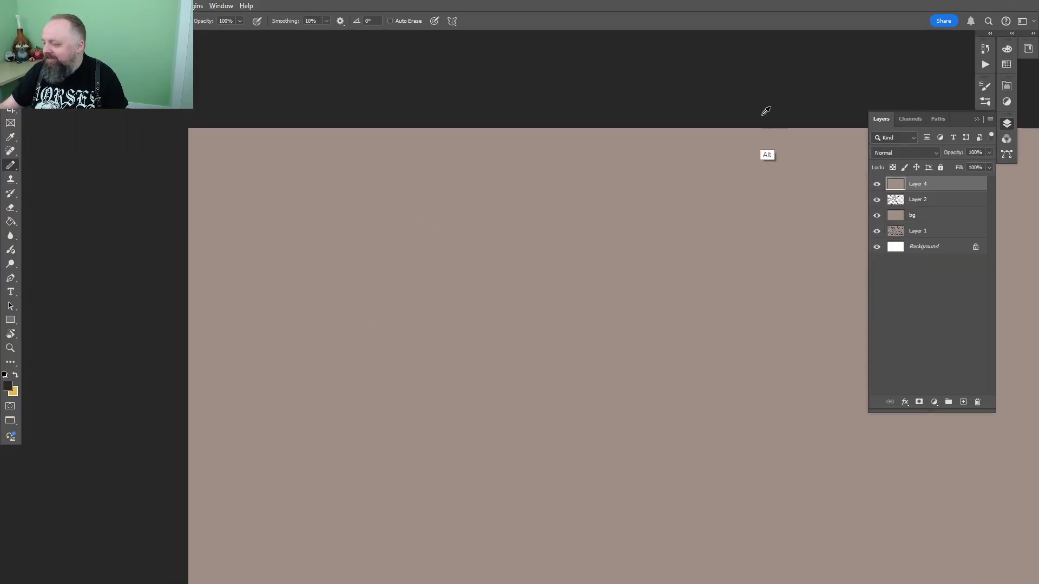
click(962, 401)
Draw a crab's domed shell with a pointed lower body and an arched face opening near the canvas's upper-left corner
mouse_move(620, 358)
mouse_down()
mouse_move(540, 230)
mouse_move(400, 250)
mouse_move(480, 294)
mouse_move(534, 212)
mouse_up()
key(z)
key(b)
mouse_move(398, 247)
mouse_down()
mouse_move(460, 219)
mouse_move(568, 243)
mouse_up()
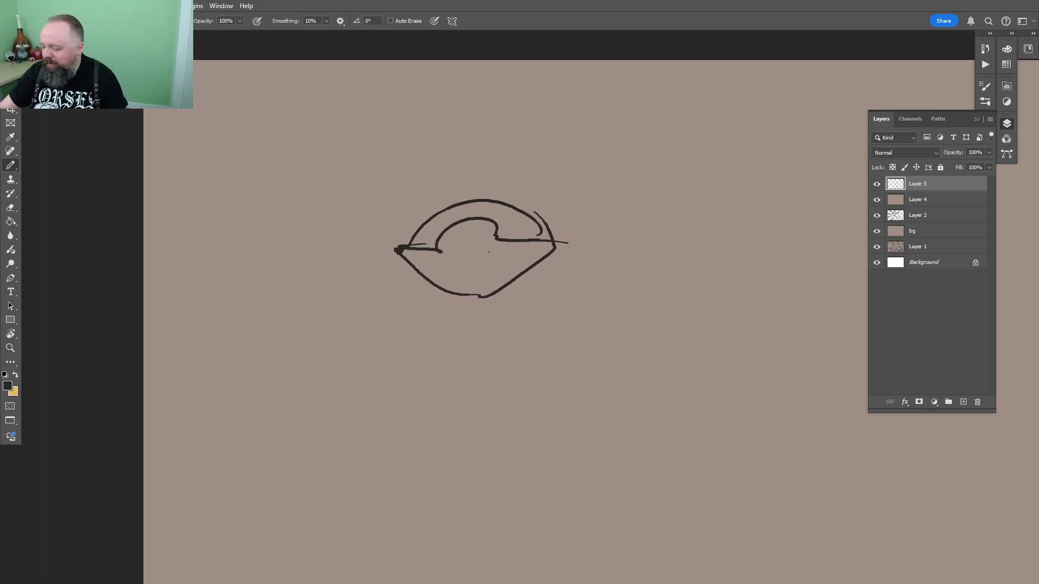
Blacken the crab's face opening, leaving two angry slanted eyes, and reinforce the dividing line across the shell
drag(440, 251, 454, 247)
mouse_move(423, 251)
mouse_down()
mouse_move(510, 247)
mouse_move(517, 236)
mouse_move(506, 247)
mouse_move(501, 238)
mouse_up()
key(z)
key(b)
mouse_move(487, 222)
mouse_down()
mouse_move(440, 232)
mouse_move(486, 227)
mouse_up()
Draw two devil horns on the shell and a left claw holding a trident
drag(519, 192, 544, 197)
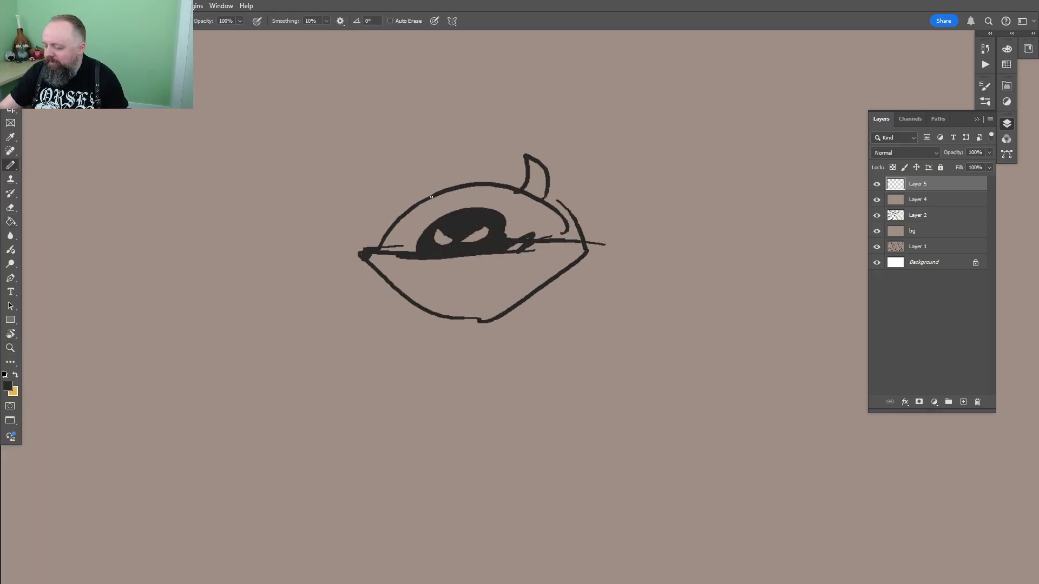
drag(431, 197, 418, 199)
mouse_move(357, 271)
mouse_down()
mouse_move(346, 212)
mouse_move(321, 288)
mouse_up()
mouse_move(323, 227)
mouse_down()
mouse_move(319, 249)
mouse_move(332, 144)
mouse_move(353, 150)
mouse_move(336, 175)
mouse_move(325, 154)
mouse_up()
key(e)
key(b)
Draw the crab's legs, its raised right claw and a curved devil tail with a spade-shaped tip
mouse_move(420, 304)
mouse_down()
mouse_move(403, 299)
mouse_move(409, 314)
mouse_move(428, 312)
mouse_up()
mouse_move(508, 319)
mouse_down()
mouse_move(540, 340)
mouse_move(558, 303)
mouse_up()
mouse_move(594, 204)
mouse_down()
mouse_move(575, 239)
mouse_move(605, 197)
mouse_move(590, 265)
mouse_move(560, 289)
mouse_move(687, 309)
mouse_move(723, 268)
mouse_move(698, 261)
mouse_move(657, 314)
mouse_move(573, 303)
mouse_up()
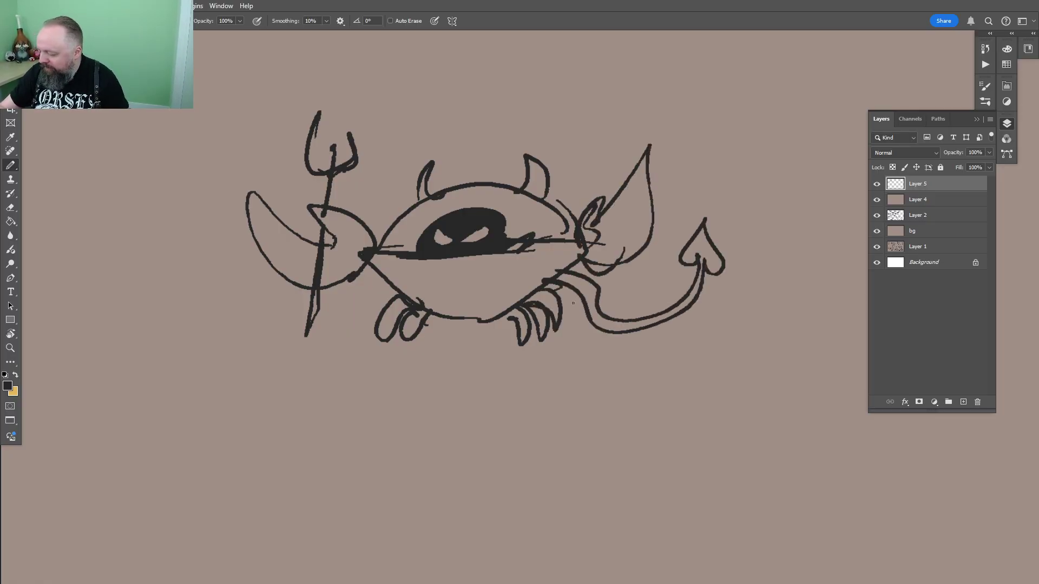
Outline a flat ground shadow beneath the crab's legs and fill it with the dark colour
mouse_move(524, 338)
mouse_down()
mouse_move(435, 338)
mouse_move(494, 366)
mouse_move(508, 342)
mouse_up()
key(g)
click(503, 353)
key(z)
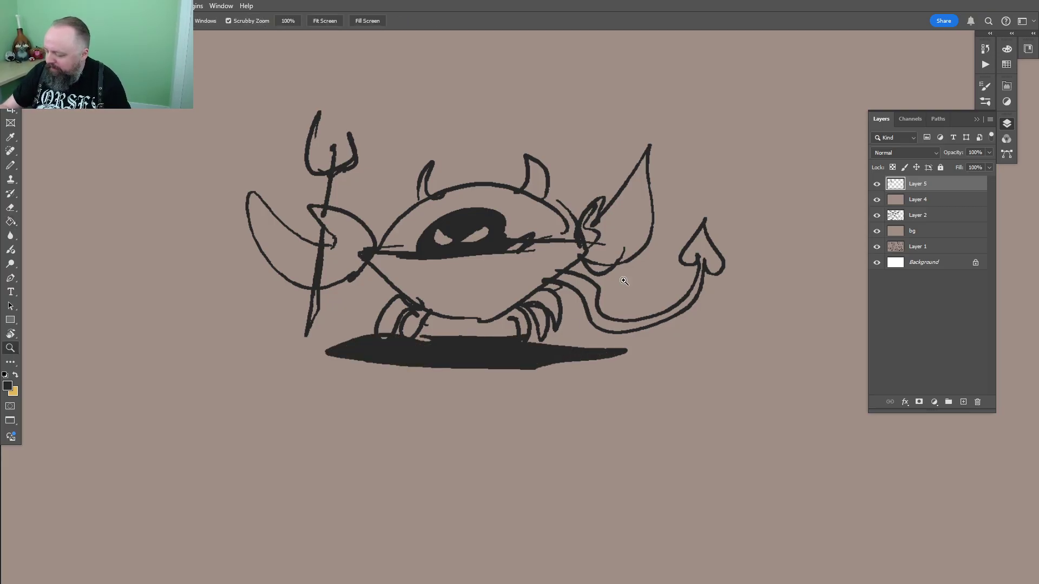
Shade the inner edge of the crab's raised right claw with dark strokes
alt+click(624, 281)
key(b)
mouse_move(636, 209)
mouse_down()
mouse_move(609, 250)
mouse_move(601, 245)
mouse_up()
drag(605, 244, 596, 258)
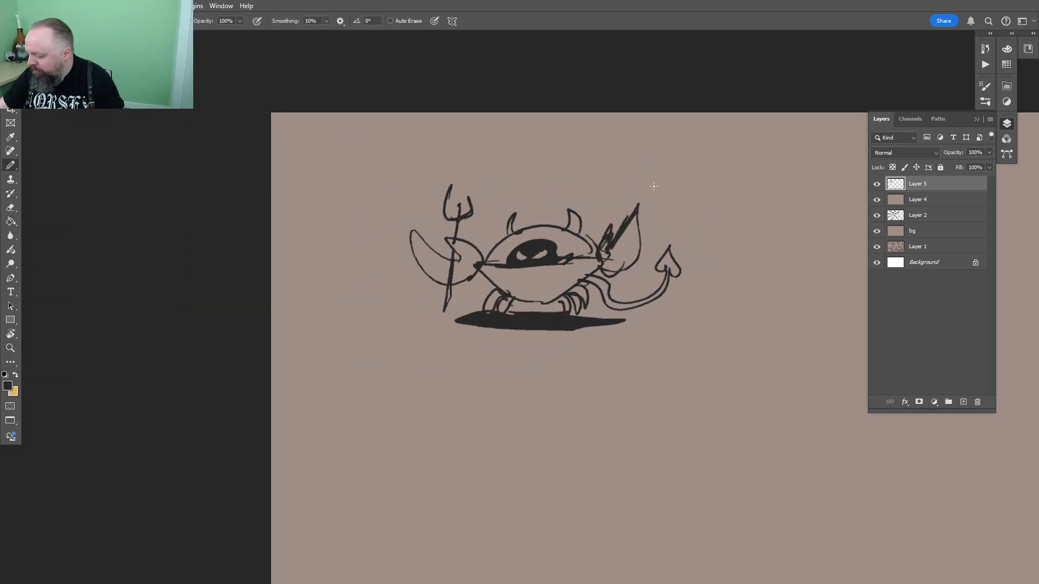
Draw a rimmed flower pot with a small sprout to the right of the devil crab
key(z)
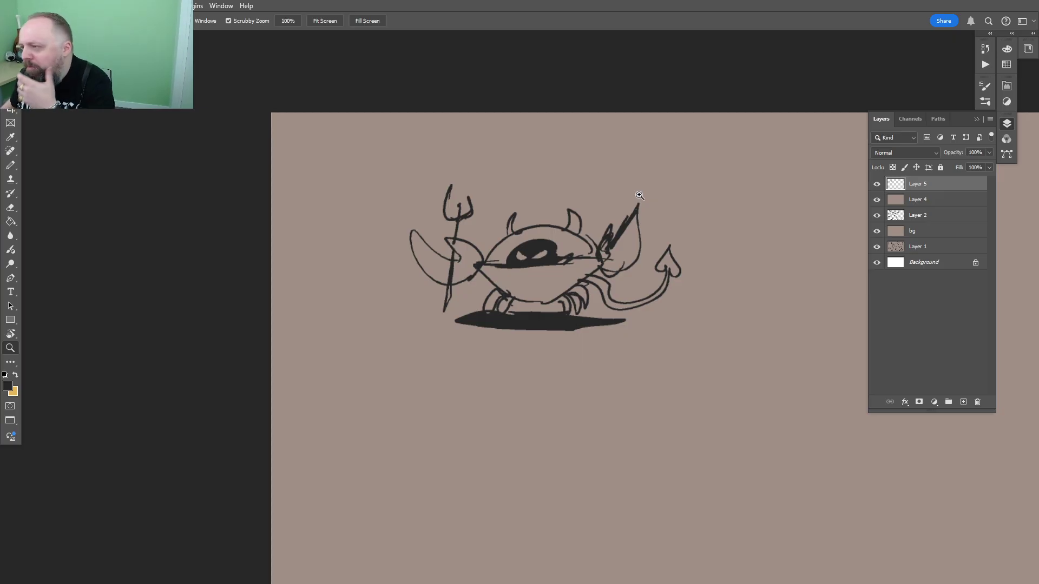
drag(669, 253, 534, 192)
key(v)
key(b)
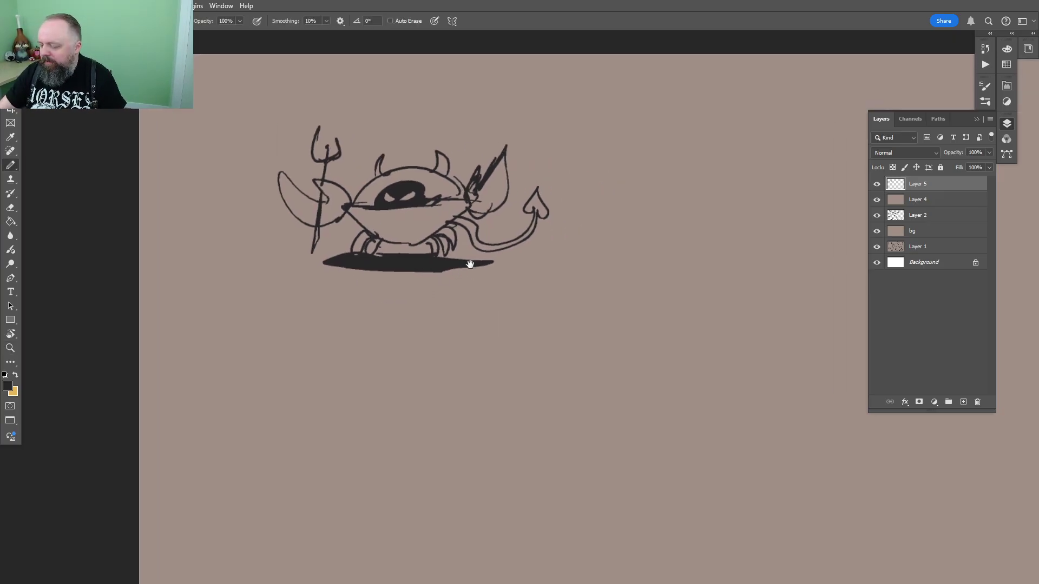
mouse_move(621, 220)
mouse_down()
mouse_move(474, 243)
mouse_move(506, 293)
mouse_move(568, 284)
mouse_move(583, 212)
mouse_up()
ctrl+click(476, 243)
mouse_move(460, 167)
mouse_down()
mouse_move(459, 197)
mouse_move(608, 173)
mouse_move(543, 156)
mouse_up()
mouse_move(532, 144)
mouse_down()
mouse_move(584, 223)
mouse_move(535, 230)
mouse_move(530, 203)
mouse_move(508, 198)
mouse_move(551, 196)
mouse_move(535, 249)
mouse_up()
Draw paired leaves up the plant's stem and sketch the soil inside the pot's rim
key(e)
key(b)
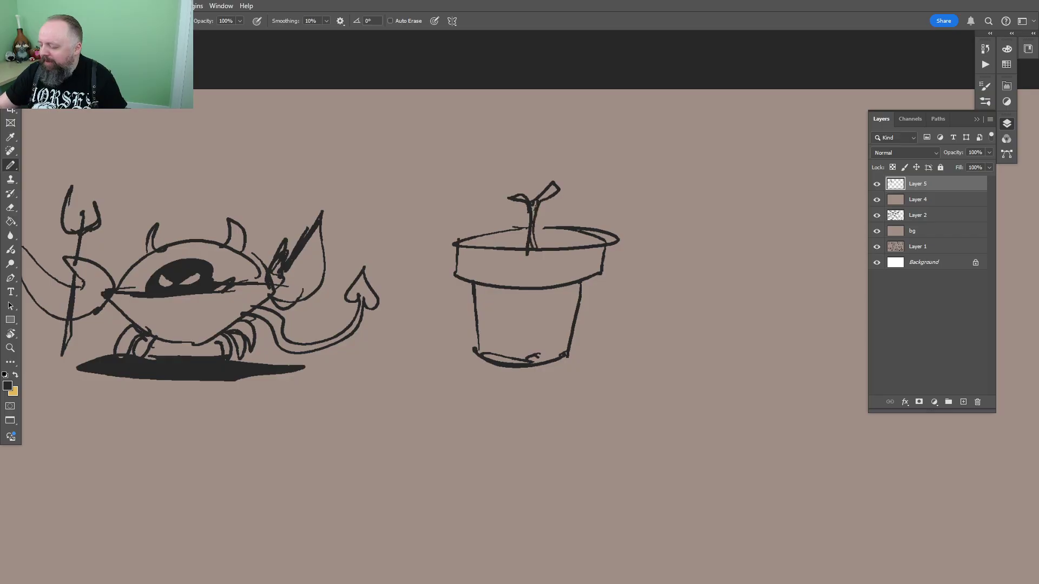
mouse_move(533, 201)
mouse_down()
mouse_move(555, 152)
mouse_move(535, 132)
mouse_move(511, 175)
mouse_move(514, 194)
mouse_up()
mouse_move(490, 252)
mouse_down()
mouse_move(547, 244)
mouse_move(540, 230)
mouse_move(606, 244)
mouse_up()
Draw and fill a dark ground shadow under the pot, adding loose strokes beside its right tip
mouse_move(473, 290)
mouse_down()
mouse_move(485, 367)
mouse_move(472, 366)
mouse_move(573, 388)
mouse_move(552, 357)
mouse_up()
key(g)
click(541, 377)
key(b)
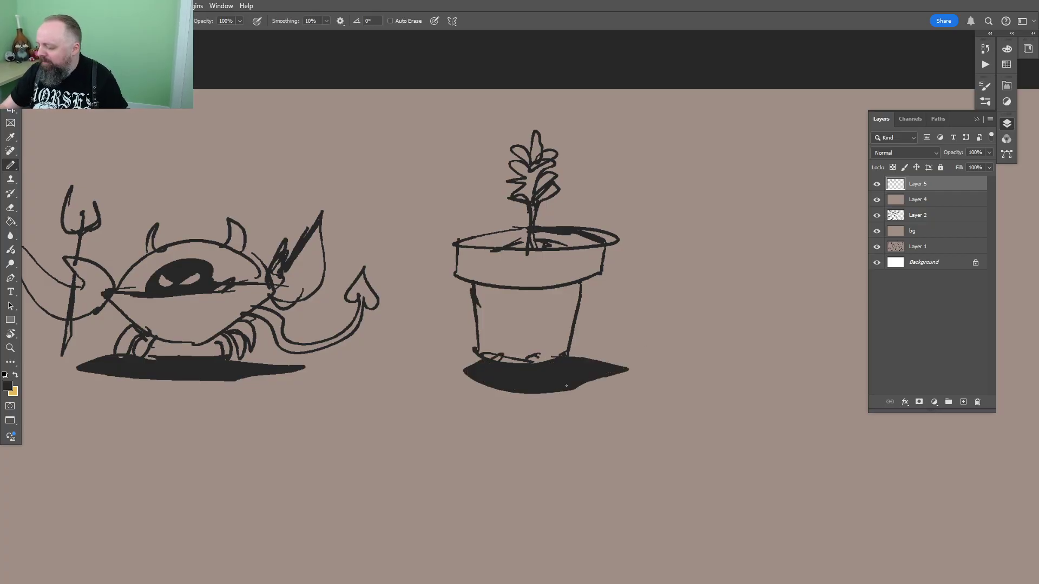
drag(627, 374, 651, 368)
drag(624, 378, 643, 379)
Fill the pot's soil area with the dark colour and erase the rim's excess on the right
key(z)
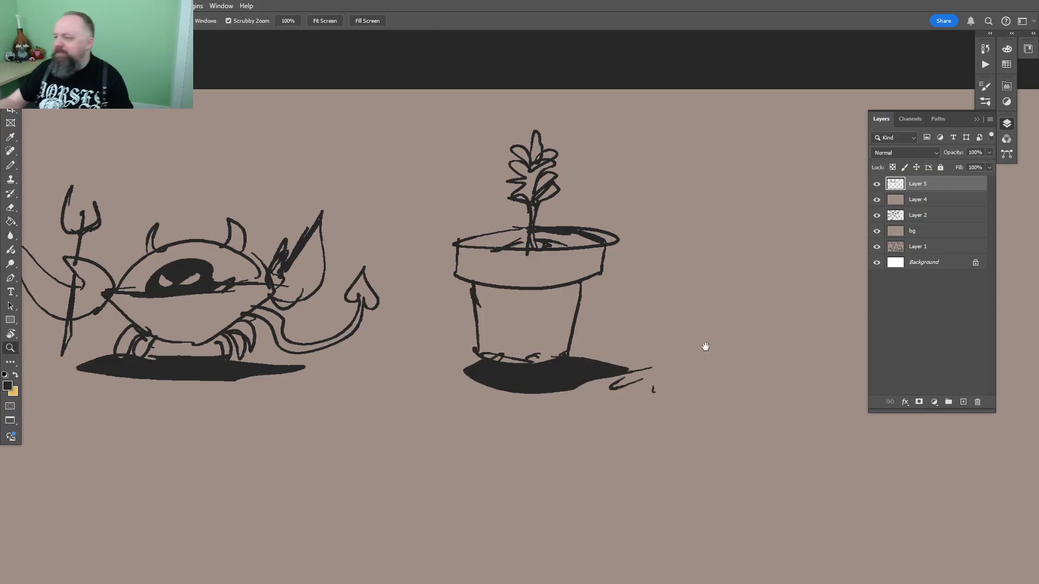
drag(600, 260, 626, 197)
key(b)
alt+click(580, 317)
drag(669, 238, 517, 313)
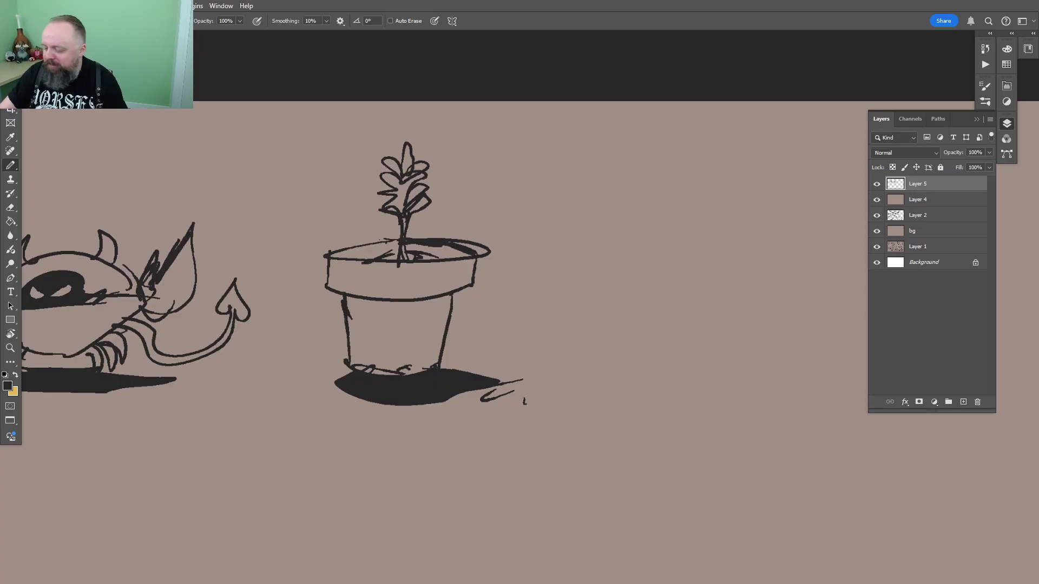
drag(398, 246, 391, 253)
key(g)
click(368, 251)
click(443, 251)
key(e)
mouse_move(469, 238)
mouse_down()
mouse_move(489, 250)
mouse_move(457, 238)
mouse_up()
Thicken the pot's side outlines and add small debris strokes beside its shadow
key(b)
drag(450, 296, 438, 365)
mouse_move(341, 303)
mouse_down()
mouse_move(344, 370)
mouse_move(399, 376)
mouse_up()
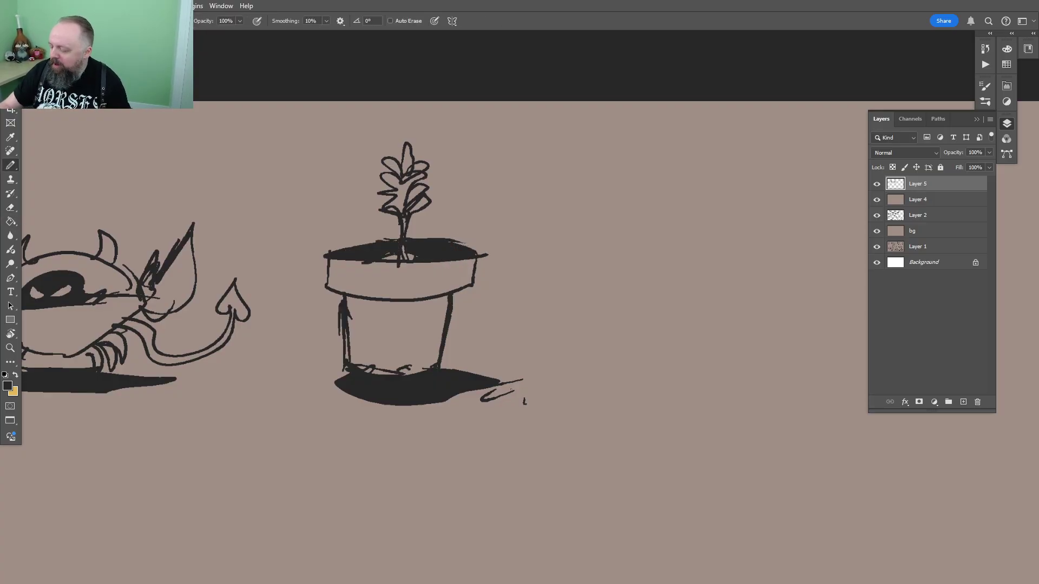
drag(499, 392, 535, 387)
drag(544, 389, 542, 395)
Leave full-screen mode and review the new sketches, the nine-panel border document and the Inkblights illustration
key(z)
drag(575, 265, 498, 257)
drag(410, 281, 445, 287)
key(f)
key(f)
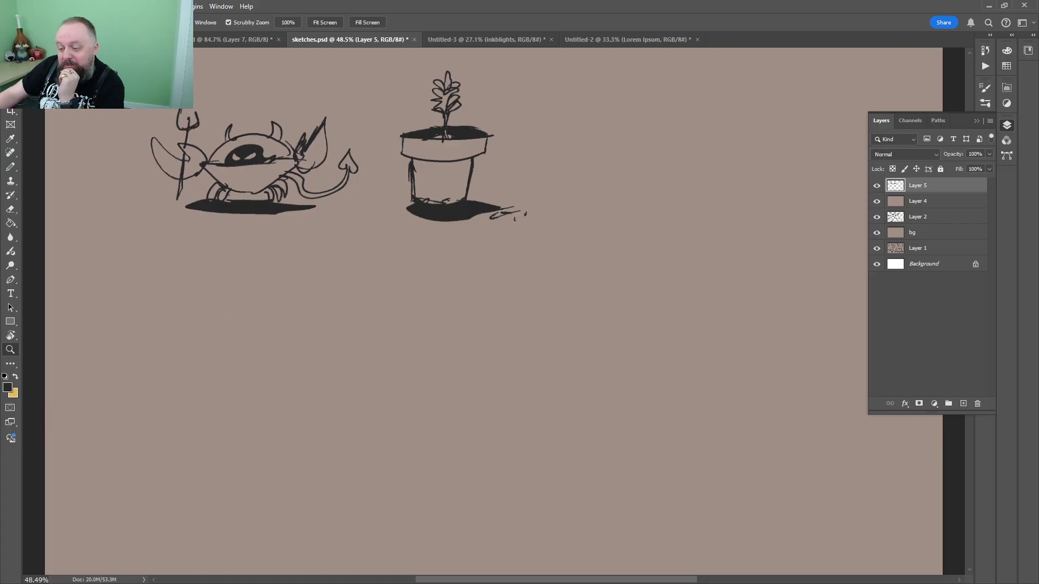
key(ctrl+plus)
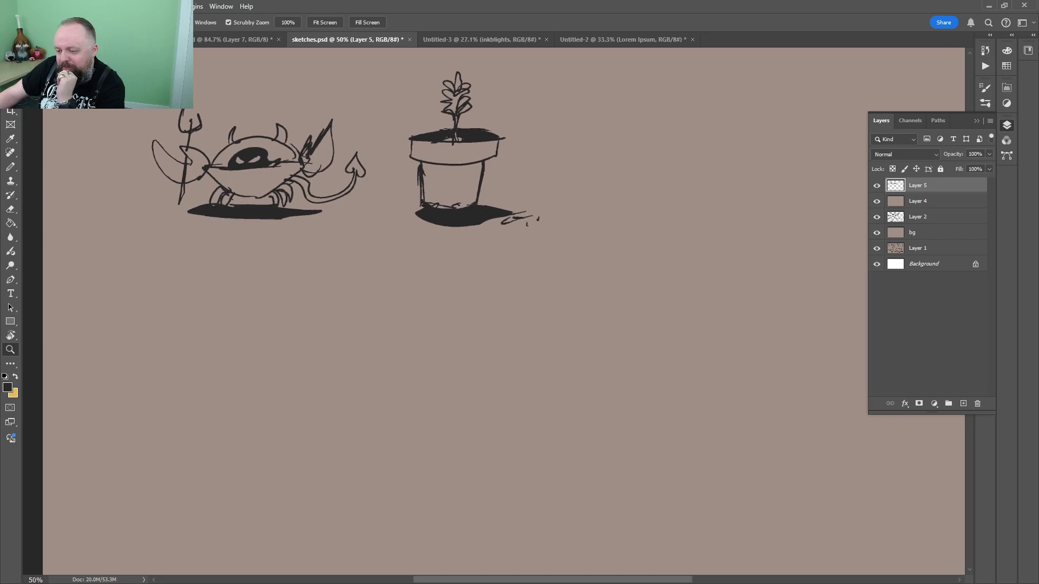
click(87, 39)
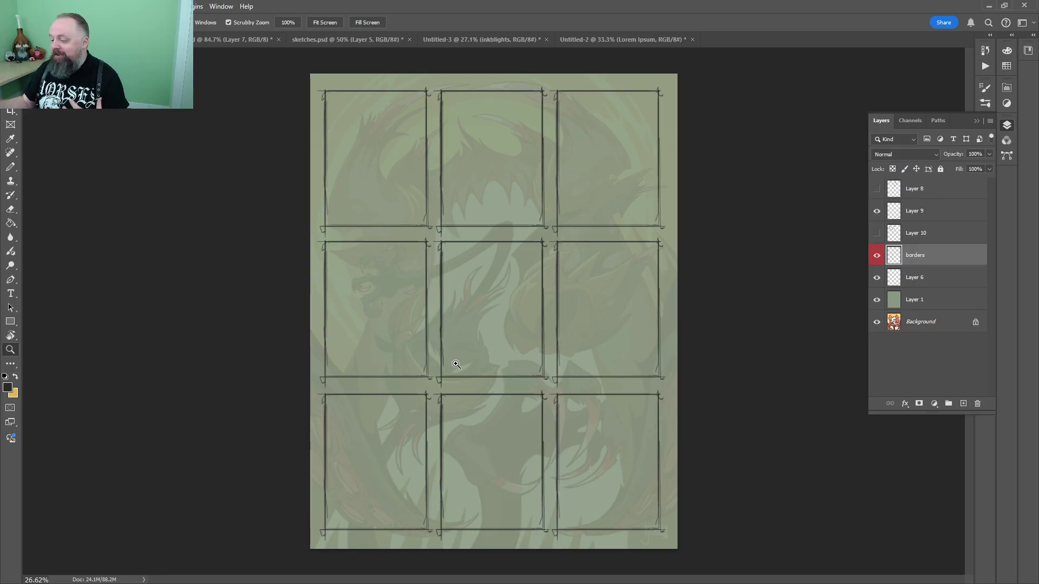
click(453, 36)
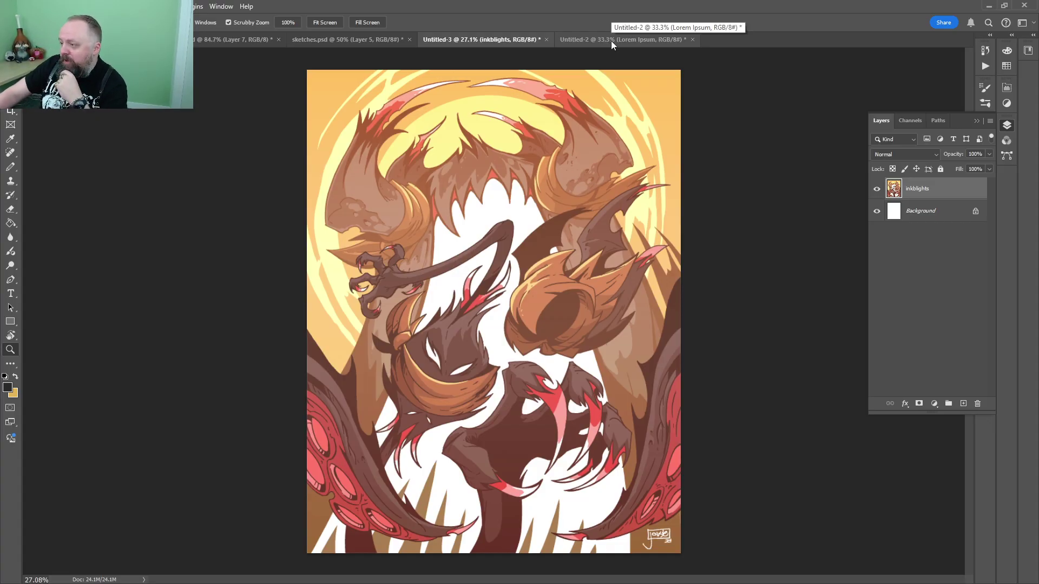
click(307, 42)
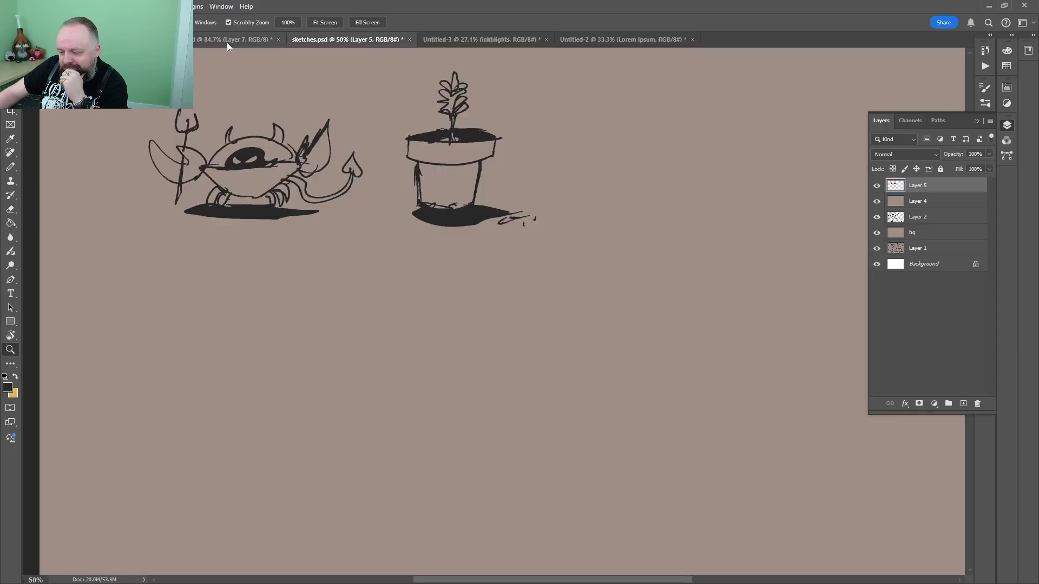
Draw a spade-shaped leaf character with a bitten right edge, a short stem and curved vein lines beside the pot
mouse_move(630, 175)
mouse_down()
mouse_move(488, 302)
mouse_move(514, 292)
mouse_up()
mouse_move(523, 142)
mouse_down()
mouse_move(455, 348)
mouse_move(489, 351)
mouse_move(519, 324)
mouse_move(547, 361)
mouse_move(542, 314)
mouse_move(619, 265)
mouse_move(543, 137)
mouse_move(557, 196)
mouse_move(575, 200)
mouse_move(553, 193)
mouse_move(557, 221)
mouse_move(596, 228)
mouse_move(536, 312)
mouse_up()
key(e)
key(b)
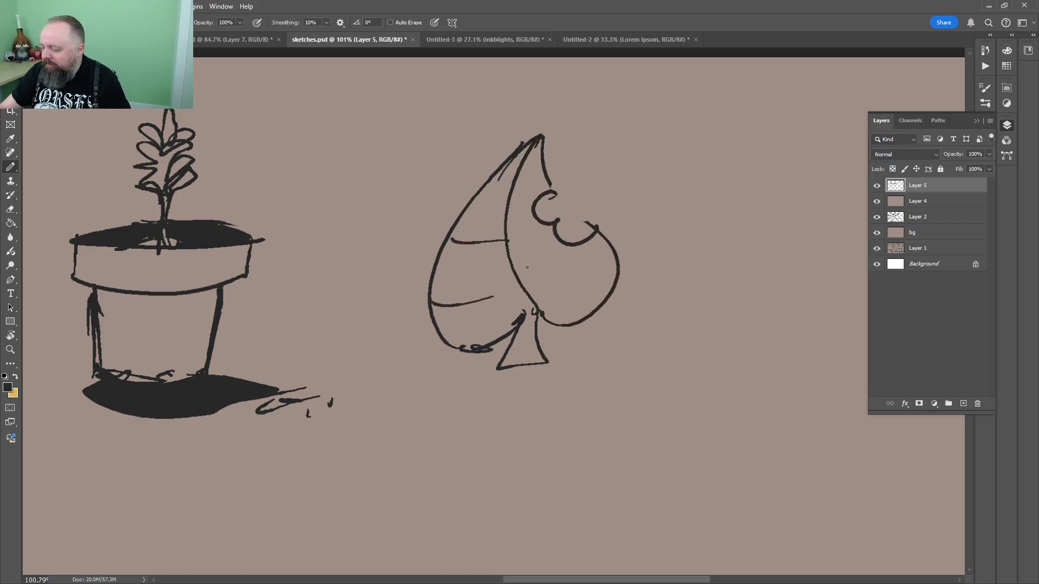
drag(513, 261, 616, 264)
drag(547, 289, 567, 296)
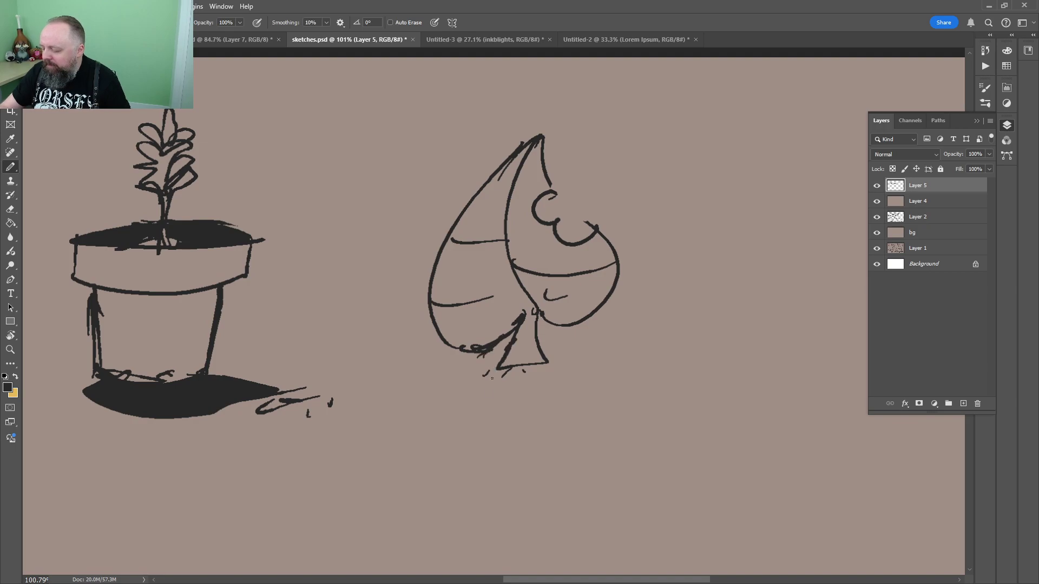
Draw two legs with feet below the leaf character's stem
drag(505, 350, 490, 417)
drag(490, 418, 472, 423)
drag(506, 372, 520, 420)
mouse_move(503, 370)
mouse_down()
mouse_move(546, 365)
mouse_move(548, 414)
mouse_up()
drag(548, 415, 525, 430)
drag(542, 375, 564, 428)
drag(554, 358, 548, 359)
Draw sad slanted brows and small dark eyes on the leaf character
key(e)
key(b)
drag(461, 244, 504, 209)
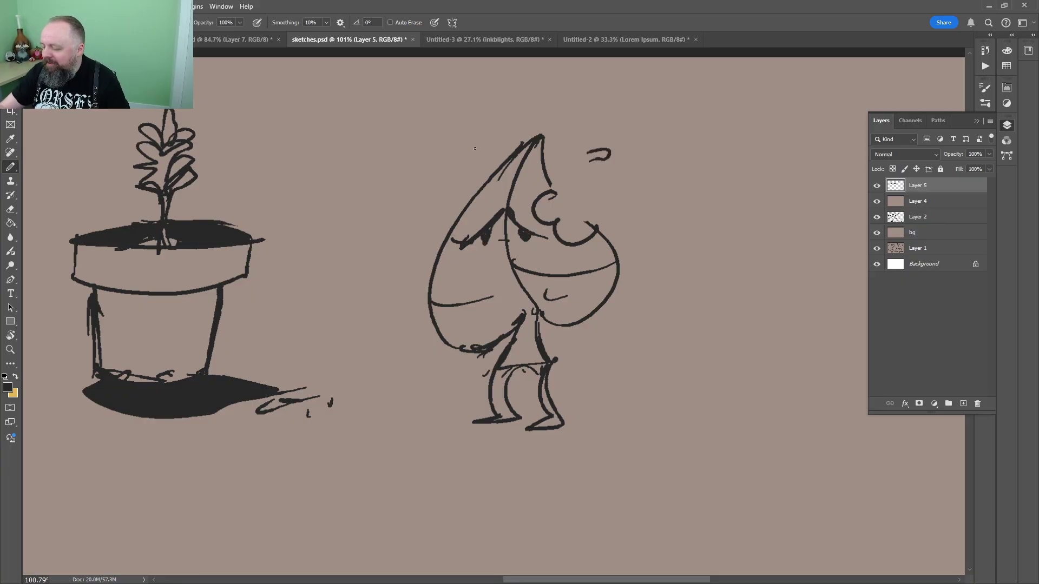
Finish the drops around the leaf character's head and draw a solid ground shadow with trailing streaks beneath its feet
mouse_move(512, 419)
mouse_down()
mouse_move(540, 445)
mouse_move(562, 421)
mouse_up()
drag(432, 427, 693, 416)
drag(615, 433, 663, 437)
drag(664, 444, 673, 439)
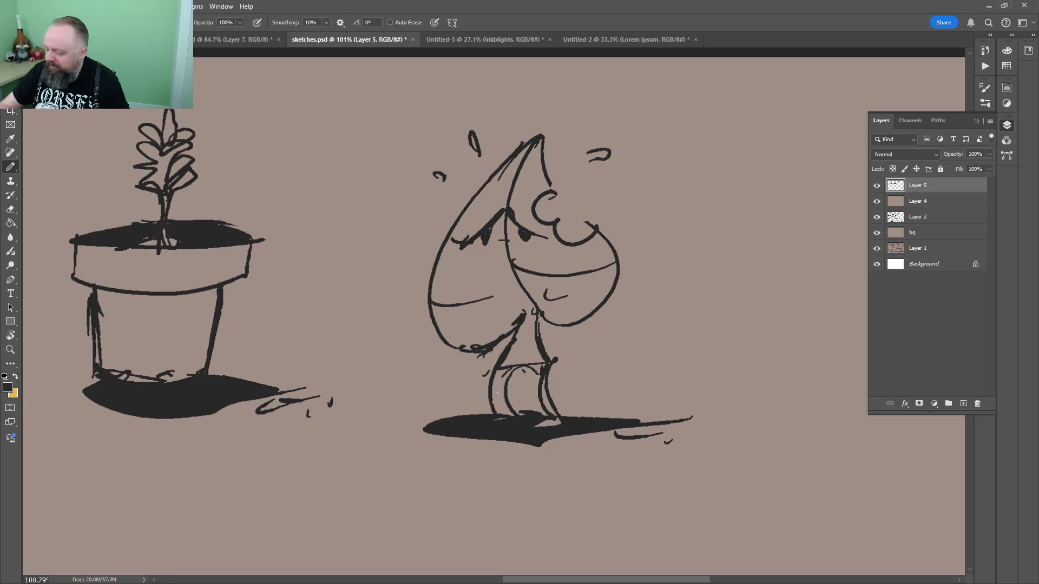
Shade one of the leaf character's legs solid and draw a hanging arm and a bent, raised arm with splayed fingers
drag(497, 393, 509, 383)
mouse_move(532, 306)
mouse_down()
mouse_move(513, 311)
mouse_move(564, 382)
mouse_up()
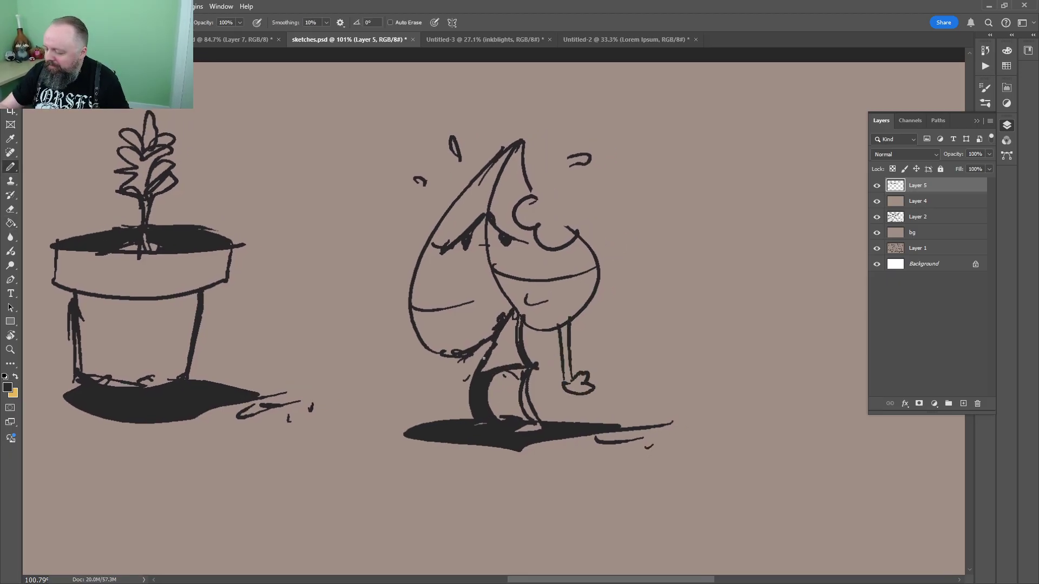
drag(428, 351, 389, 350)
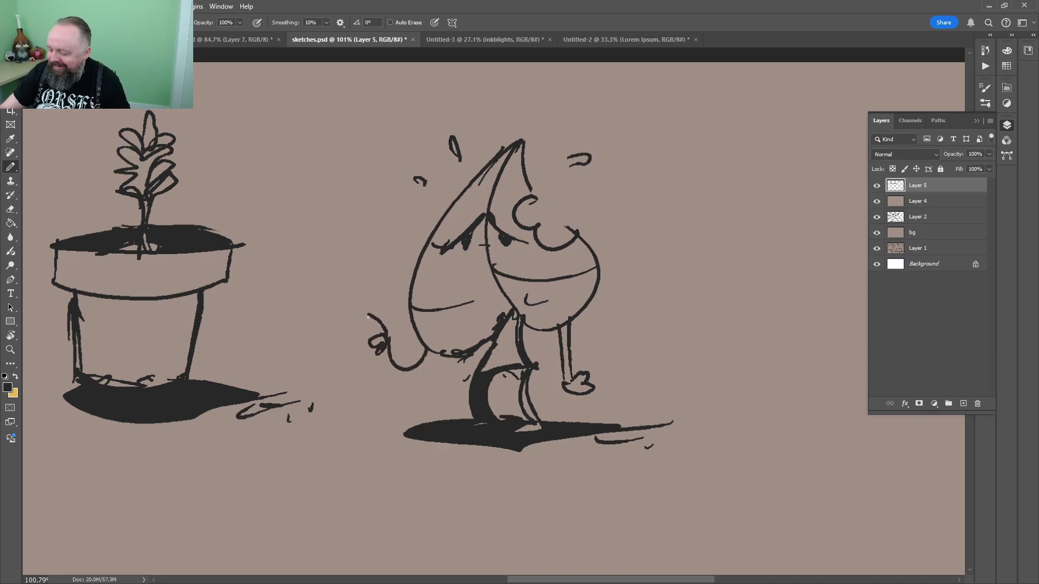
drag(385, 366, 440, 355)
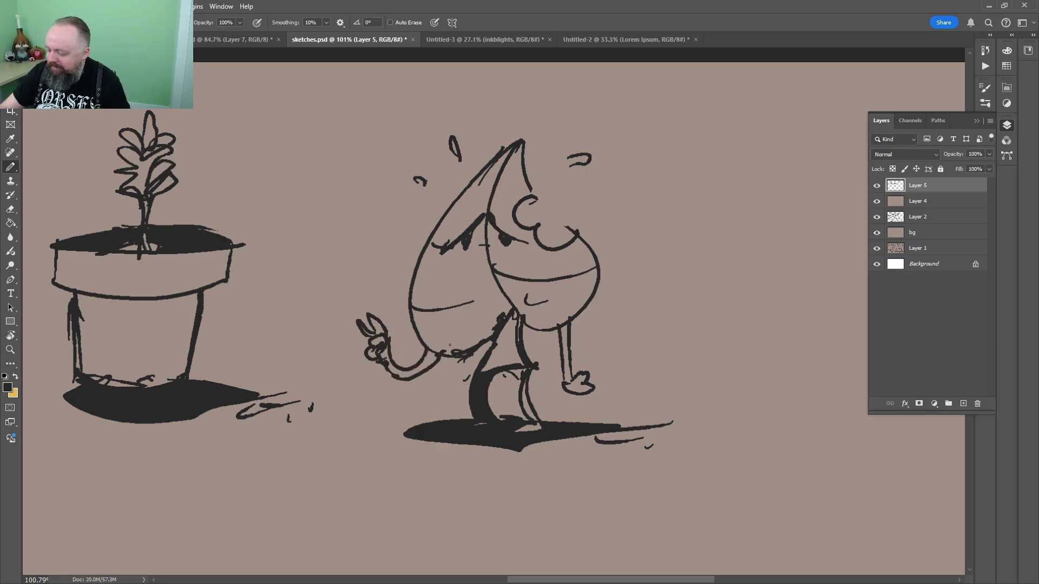
drag(595, 240, 594, 241)
Review the row of doodles and the devil crab up close in full-screen mode, plus the Scrappy Werepig reference sheet
key(z)
drag(676, 227, 594, 221)
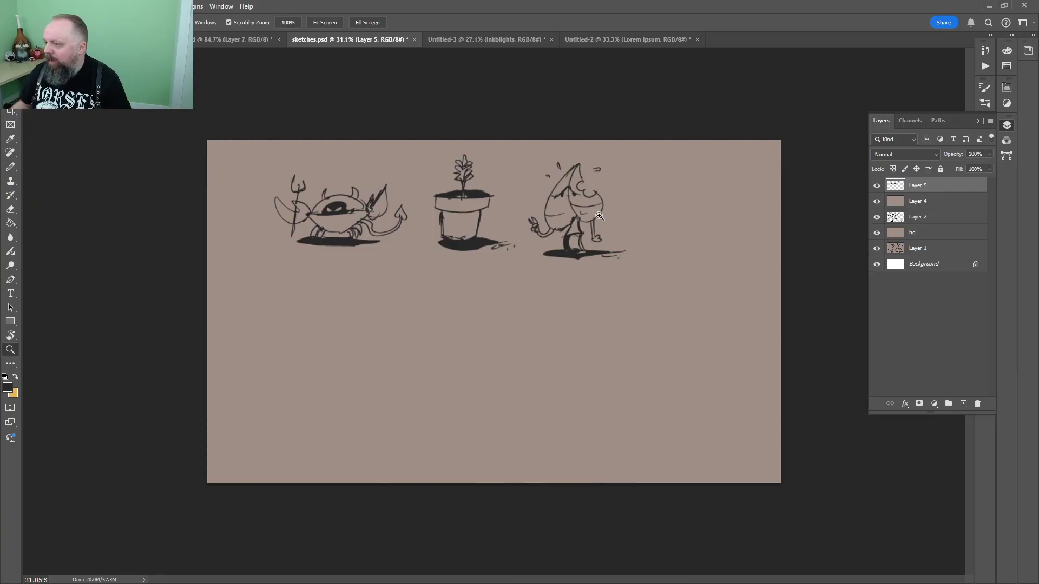
key(f)
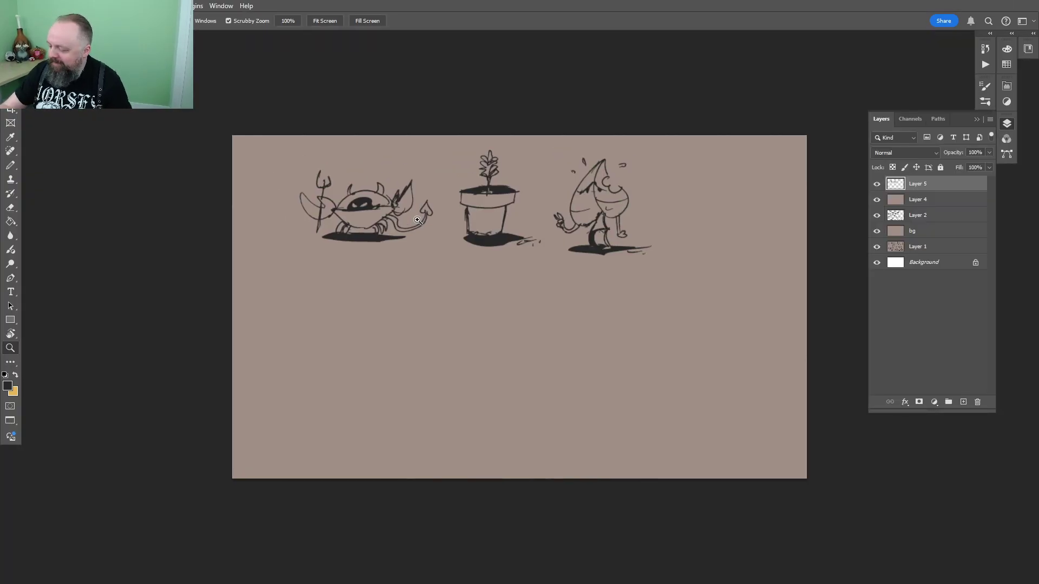
drag(417, 220, 649, 311)
key(b)
mouse_move(625, 329)
mouse_down()
mouse_move(628, 337)
mouse_move(640, 328)
mouse_up()
drag(613, 241, 600, 338)
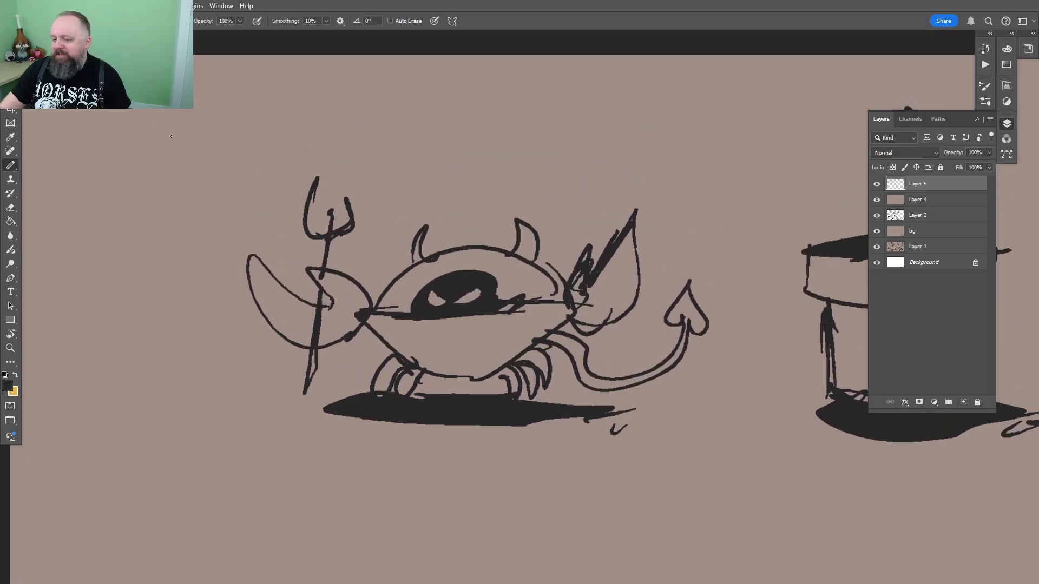
key(f)
key(f)
click(254, 39)
click(163, 40)
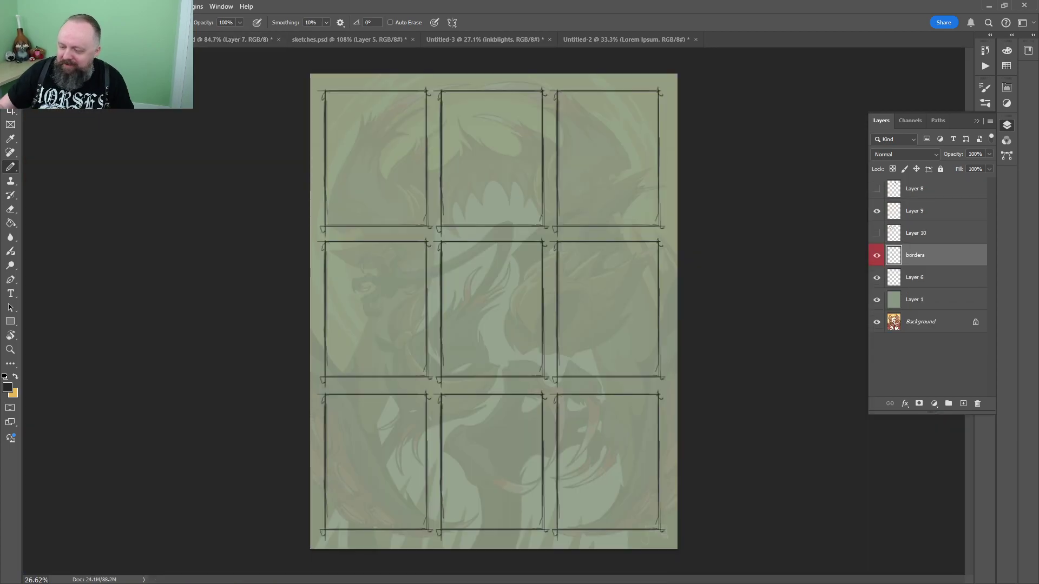
click(248, 38)
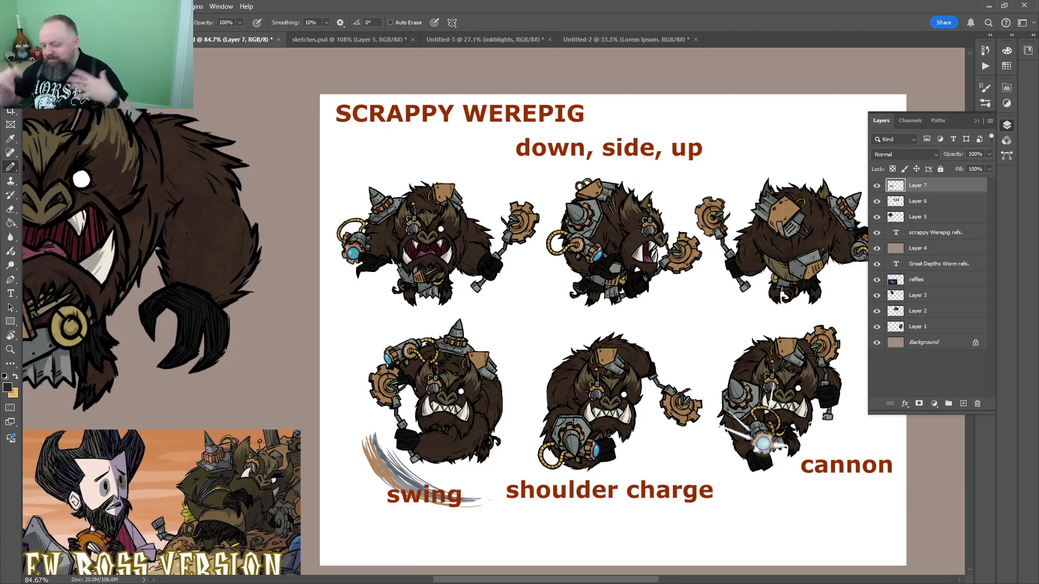
drag(549, 237, 718, 155)
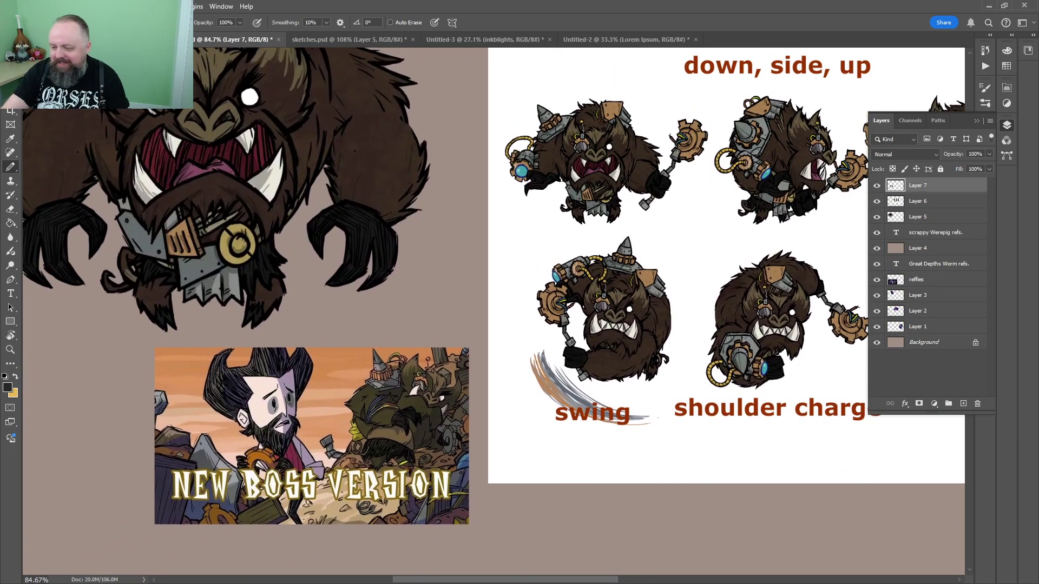
Add a new layer above Layer 9 in the nine-panel border document
click(162, 39)
key(z)
drag(416, 192, 495, 293)
click(927, 217)
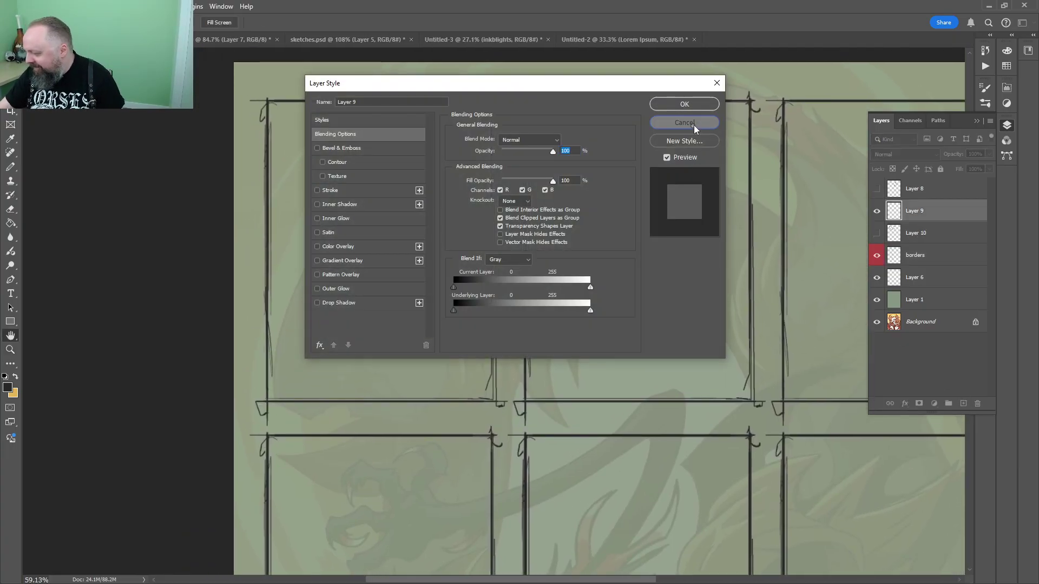
click(684, 123)
key(ctrl+shift+alt+n)
drag(390, 226, 405, 225)
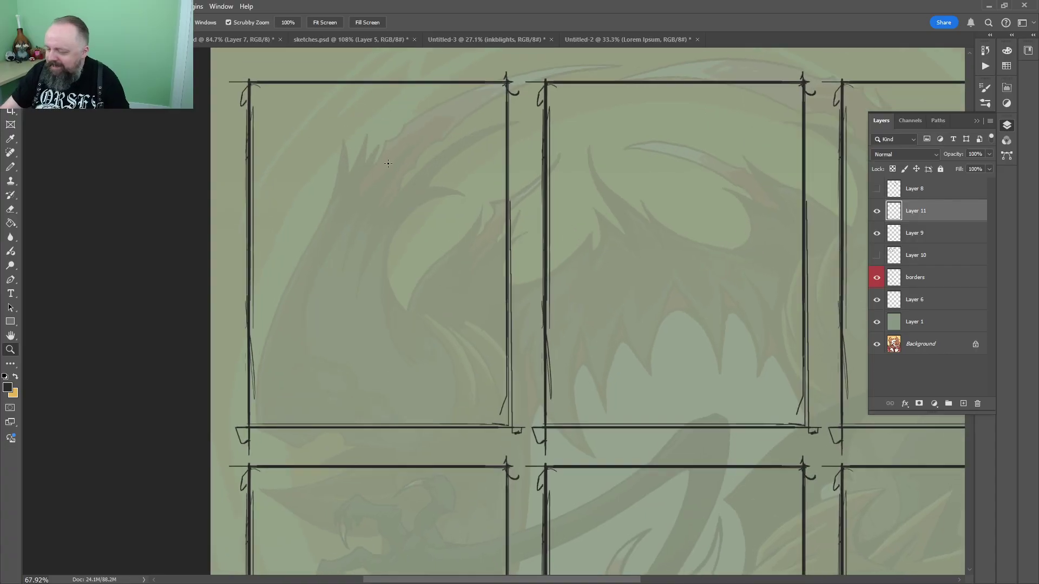
Sketch a round-headed, horned figure with outspread arms and a long flaring body in the top row's first panel
mouse_move(386, 121)
mouse_down()
mouse_move(361, 133)
mouse_move(379, 155)
mouse_move(530, 129)
mouse_up()
drag(340, 188, 250, 236)
drag(251, 249, 283, 256)
drag(243, 314, 337, 269)
drag(333, 249, 332, 276)
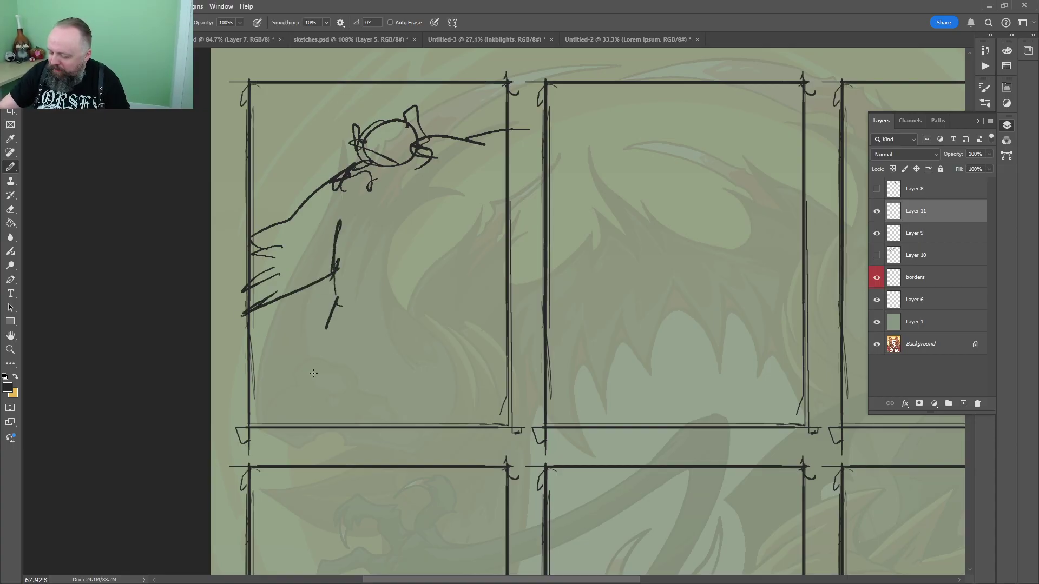
drag(327, 329, 305, 419)
drag(404, 420, 456, 417)
drag(492, 217, 507, 400)
drag(484, 190, 508, 257)
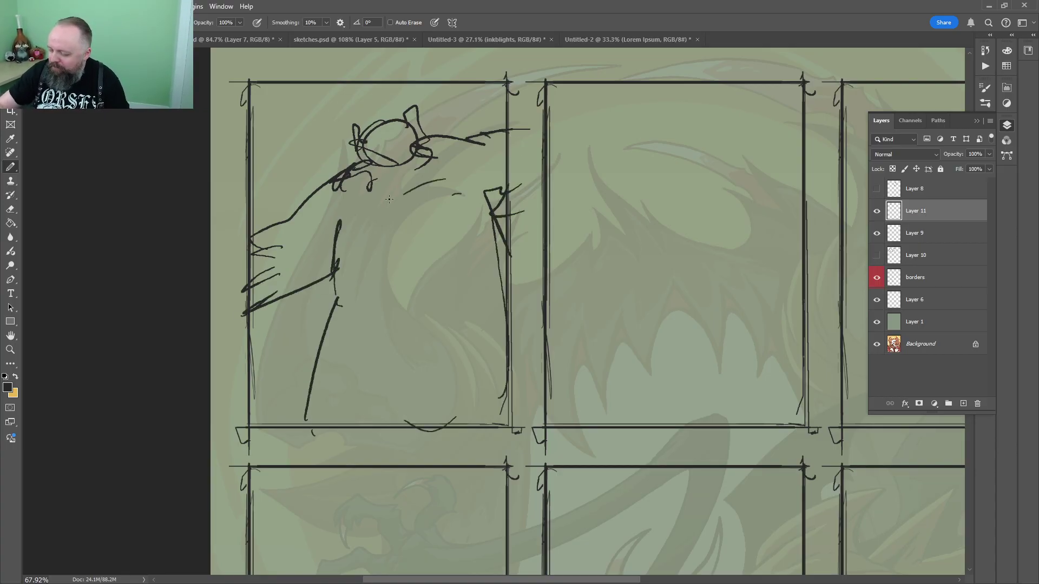
Rough in the neck, sleeve and drapery lines of the first panel's figure and fill the shape at its side solid dark
drag(400, 166, 402, 206)
mouse_move(428, 215)
mouse_down()
mouse_move(490, 193)
mouse_move(342, 230)
mouse_up()
drag(328, 209, 408, 214)
drag(350, 160, 335, 270)
drag(348, 184, 341, 267)
drag(331, 182, 283, 234)
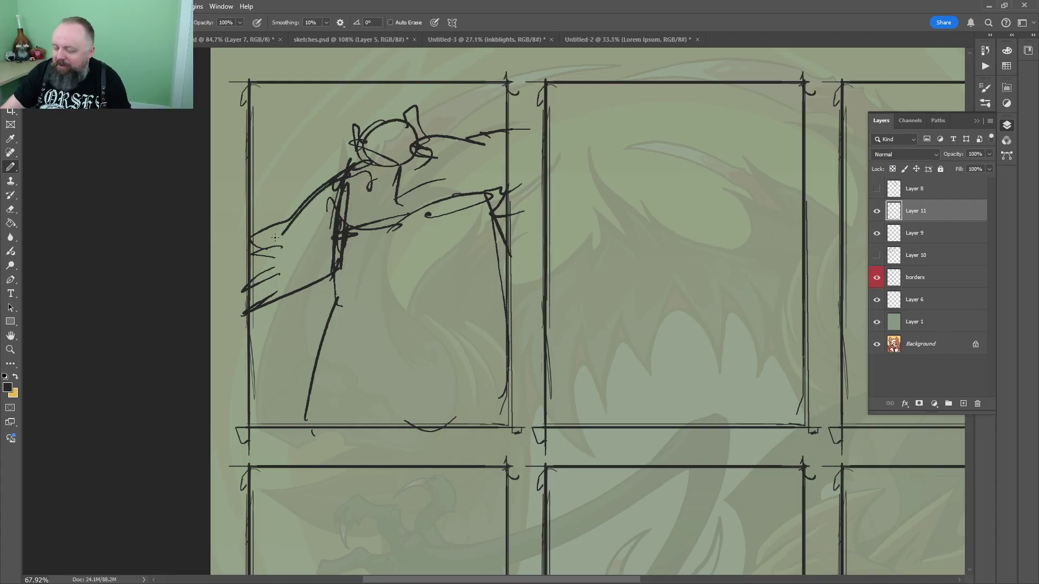
mouse_move(247, 302)
mouse_down()
mouse_move(335, 223)
mouse_move(338, 286)
mouse_move(415, 246)
mouse_move(419, 217)
mouse_up()
drag(338, 301, 418, 267)
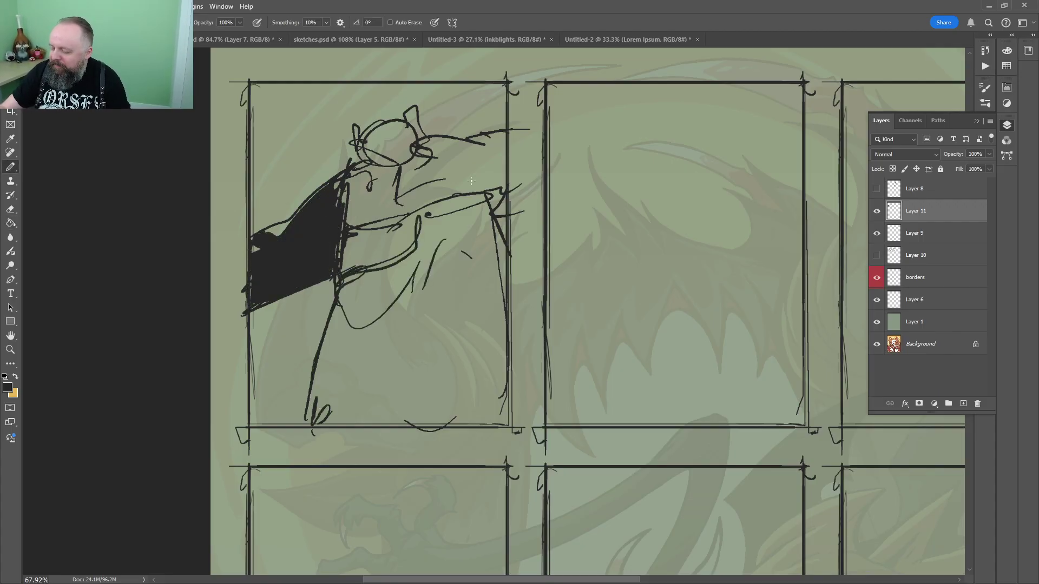
drag(448, 155, 488, 141)
Sketch a front-facing horned head above a wide, sack-shaped body with outstretched arms in the top row's second panel
drag(656, 340, 337, 377)
mouse_move(409, 138)
mouse_down()
mouse_move(417, 199)
mouse_move(357, 179)
mouse_move(325, 193)
mouse_move(394, 180)
mouse_up()
key(ctrl+z)
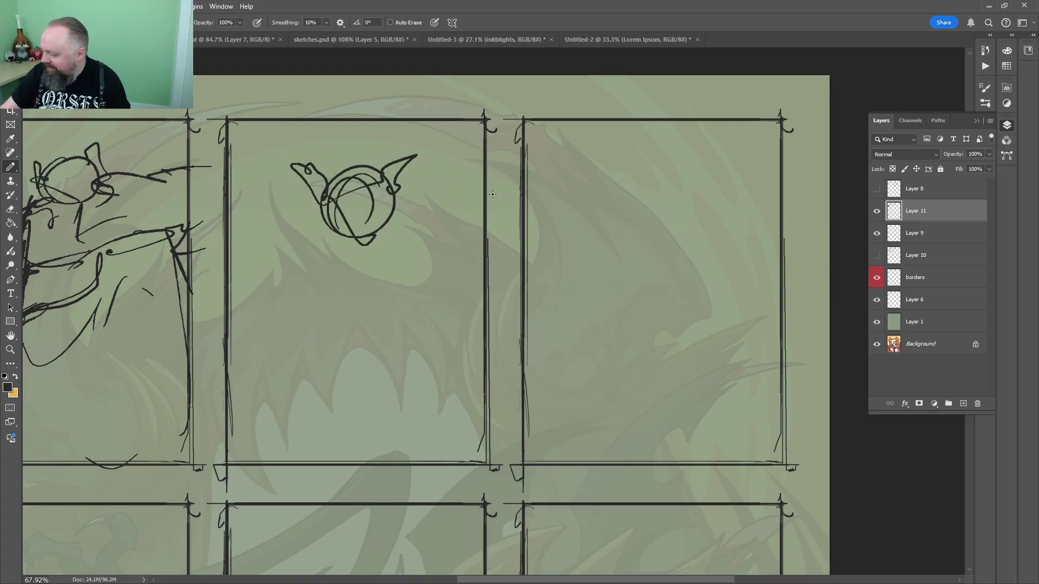
mouse_move(325, 197)
mouse_down()
mouse_move(314, 224)
mouse_move(392, 176)
mouse_move(308, 228)
mouse_move(218, 248)
mouse_move(312, 309)
mouse_move(414, 211)
mouse_move(470, 190)
mouse_move(422, 287)
mouse_up()
drag(270, 285, 249, 439)
mouse_move(423, 406)
mouse_down()
mouse_move(438, 306)
mouse_move(434, 432)
mouse_up()
mouse_move(327, 415)
mouse_down()
mouse_move(256, 414)
mouse_move(456, 408)
mouse_up()
Sketch a round-headed figure bending over a sloping mound, with scribbled shapes behind it, in the top row's third panel
mouse_move(572, 246)
mouse_down()
mouse_move(466, 214)
mouse_move(382, 224)
mouse_up()
mouse_move(459, 130)
mouse_down()
mouse_move(471, 173)
mouse_move(433, 152)
mouse_move(403, 165)
mouse_up()
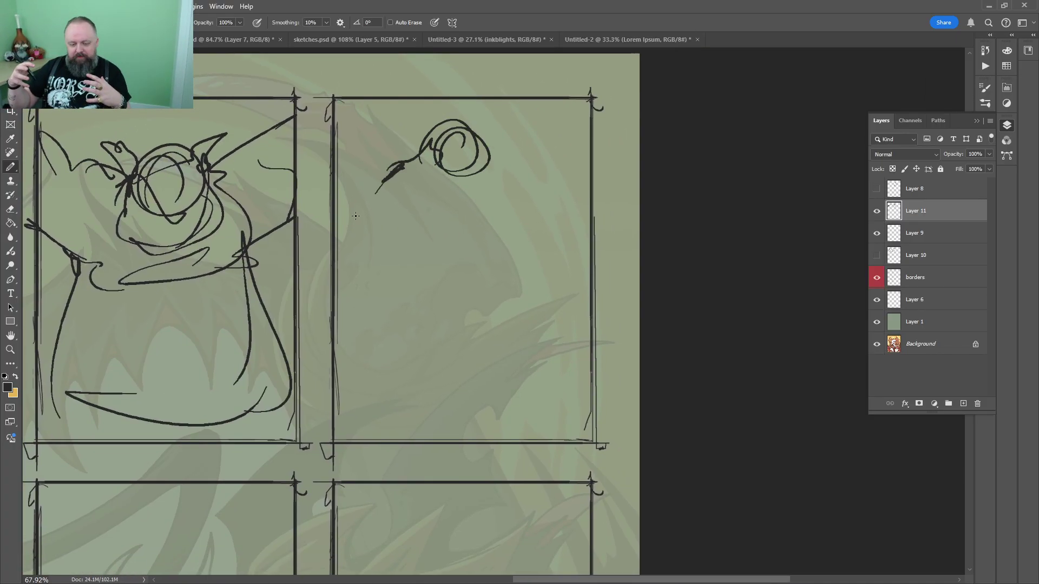
mouse_move(327, 349)
mouse_down()
mouse_move(412, 252)
mouse_move(500, 352)
mouse_move(597, 429)
mouse_up()
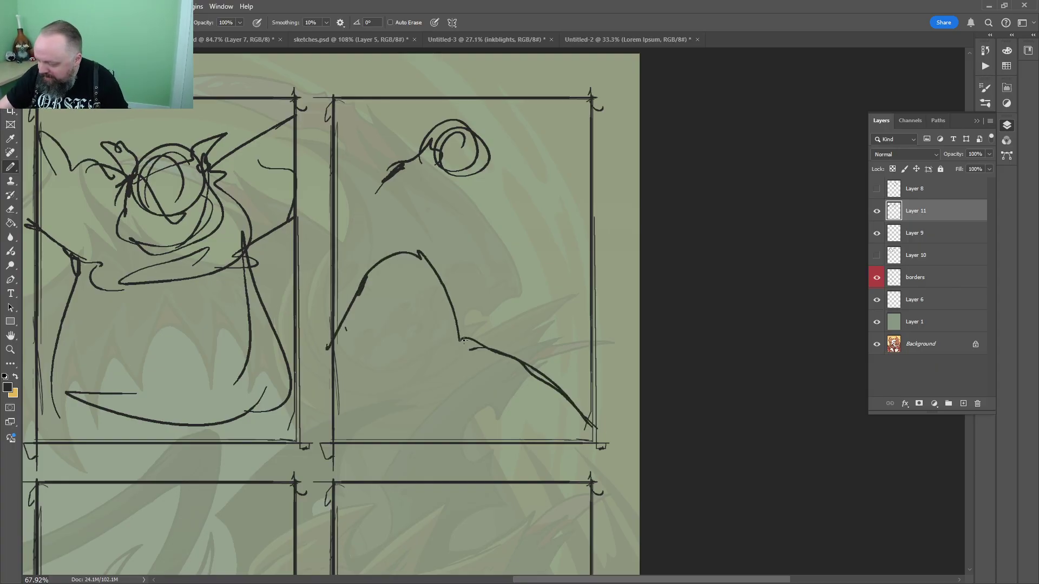
mouse_move(413, 154)
mouse_down()
mouse_move(480, 176)
mouse_move(441, 276)
mouse_move(464, 284)
mouse_move(410, 239)
mouse_move(463, 258)
mouse_move(492, 219)
mouse_move(478, 260)
mouse_move(514, 244)
mouse_move(541, 273)
mouse_move(549, 232)
mouse_up()
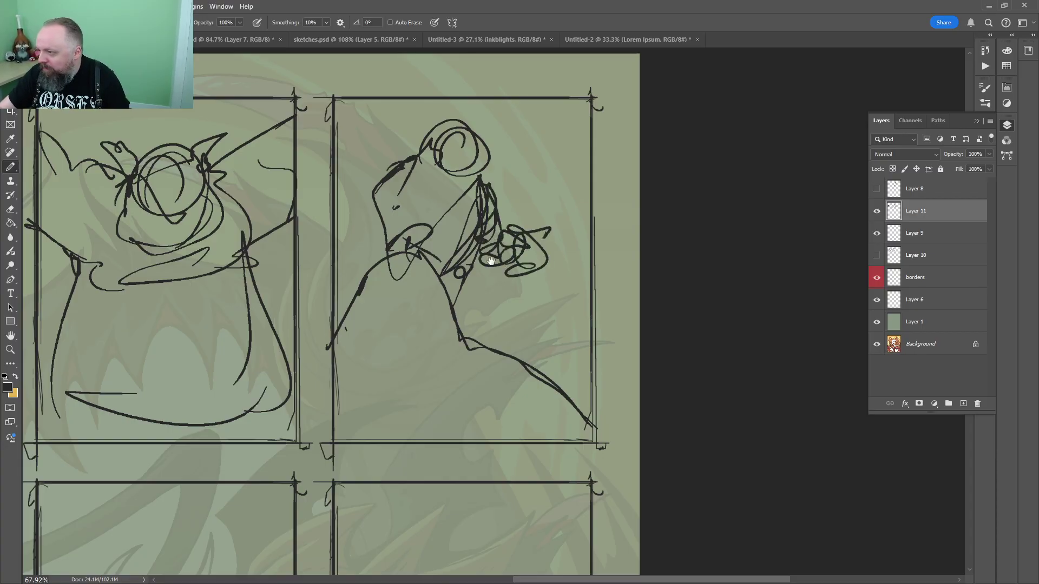
drag(457, 231, 518, 237)
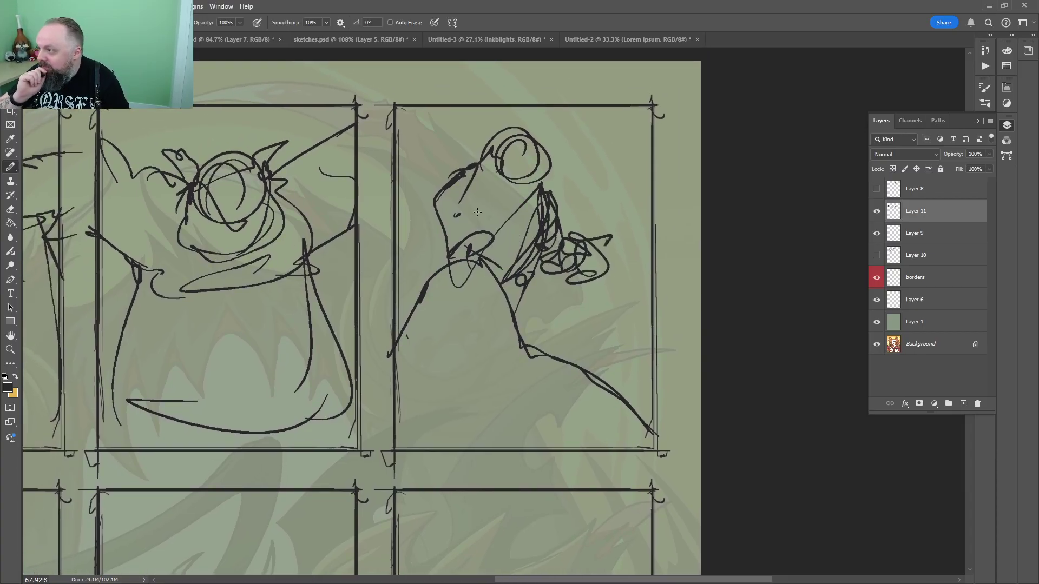
Scribble over the third panel figure's shoulder and add dense vertical strokes across the object behind it
drag(459, 163, 422, 205)
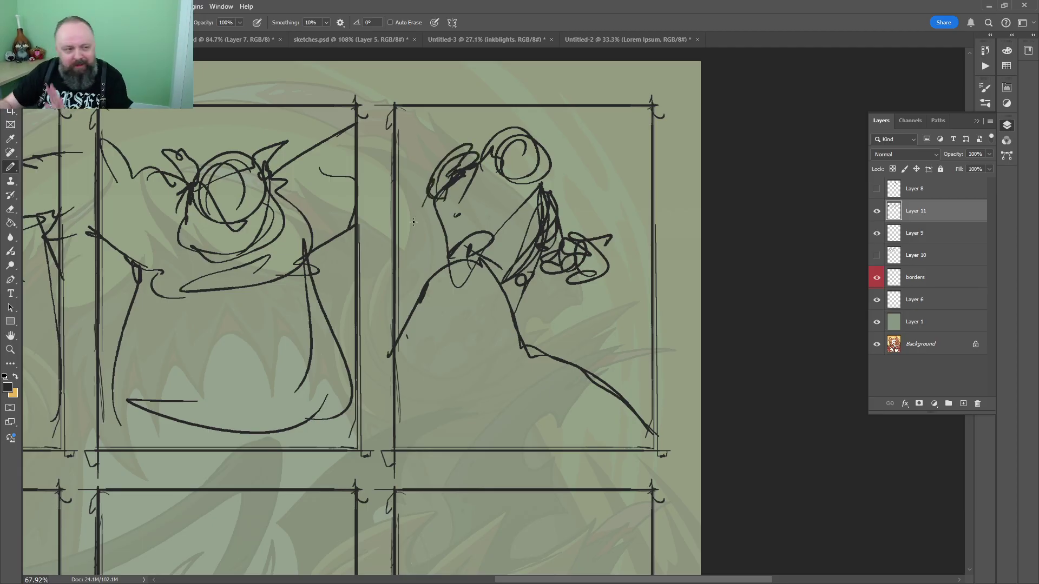
drag(503, 187, 502, 178)
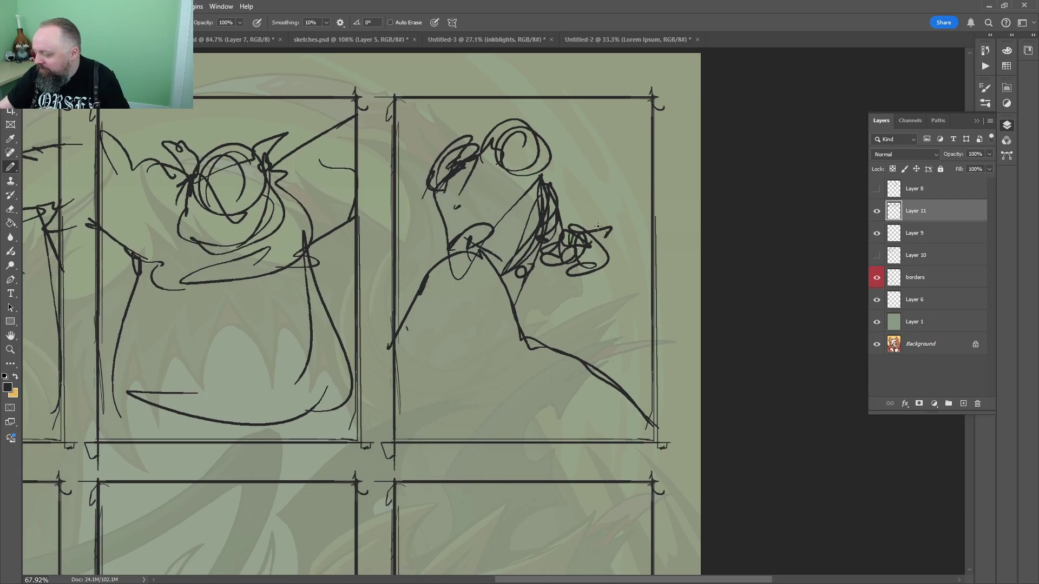
mouse_move(593, 198)
mouse_down()
mouse_move(591, 319)
mouse_move(592, 309)
mouse_up()
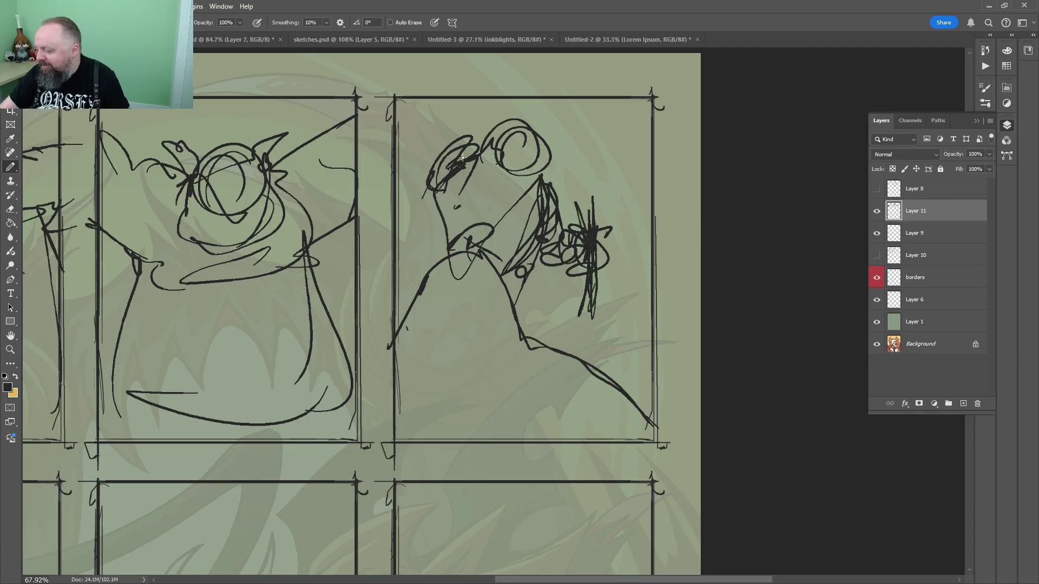
drag(449, 133, 461, 162)
Lasso the third panel's figure, move it slightly lower in its frame and deselect it
key(z)
drag(573, 217, 547, 237)
key(l)
mouse_move(614, 174)
mouse_down()
mouse_move(441, 223)
mouse_move(631, 230)
mouse_move(599, 254)
mouse_up()
key(ctrl+d)
key(b)
Extend the third panel's figure with a pointed shape above the shoulder, looping lines along the slope and ground lines
mouse_move(498, 217)
mouse_down()
mouse_move(478, 173)
mouse_move(507, 158)
mouse_move(541, 211)
mouse_move(551, 313)
mouse_move(590, 368)
mouse_move(584, 272)
mouse_move(581, 314)
mouse_up()
drag(458, 377, 497, 371)
drag(457, 356, 567, 368)
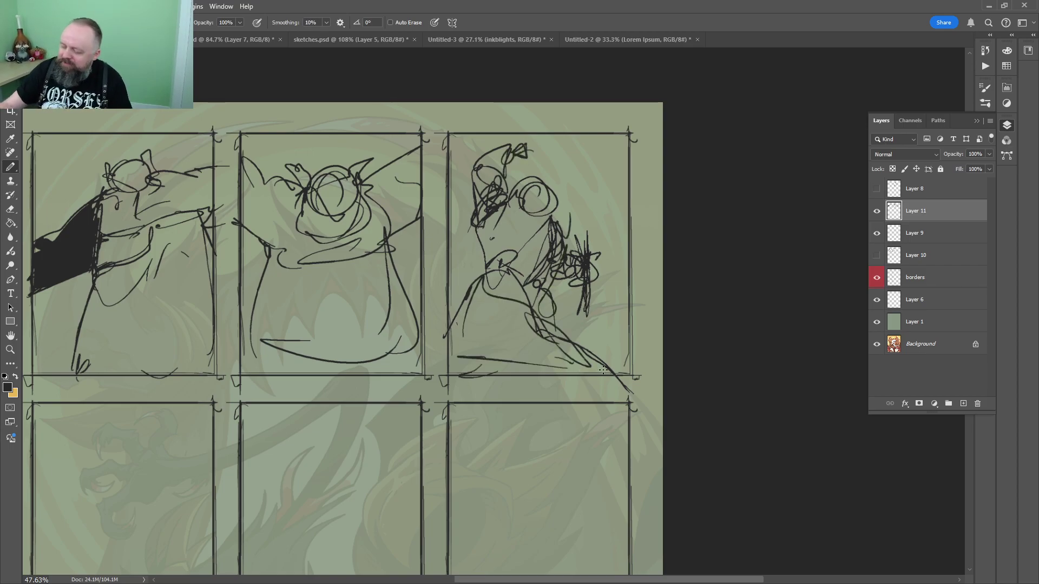
drag(474, 331, 572, 287)
Lasso and delete the second panel's sketch, then clear the selection
key(l)
mouse_move(515, 241)
mouse_down()
mouse_move(481, 72)
mouse_move(541, 303)
mouse_move(511, 218)
mouse_move(533, 264)
mouse_move(542, 238)
mouse_up()
key(Delete)
key(ctrl+d)
key(b)
alt+click(592, 162)
key(z)
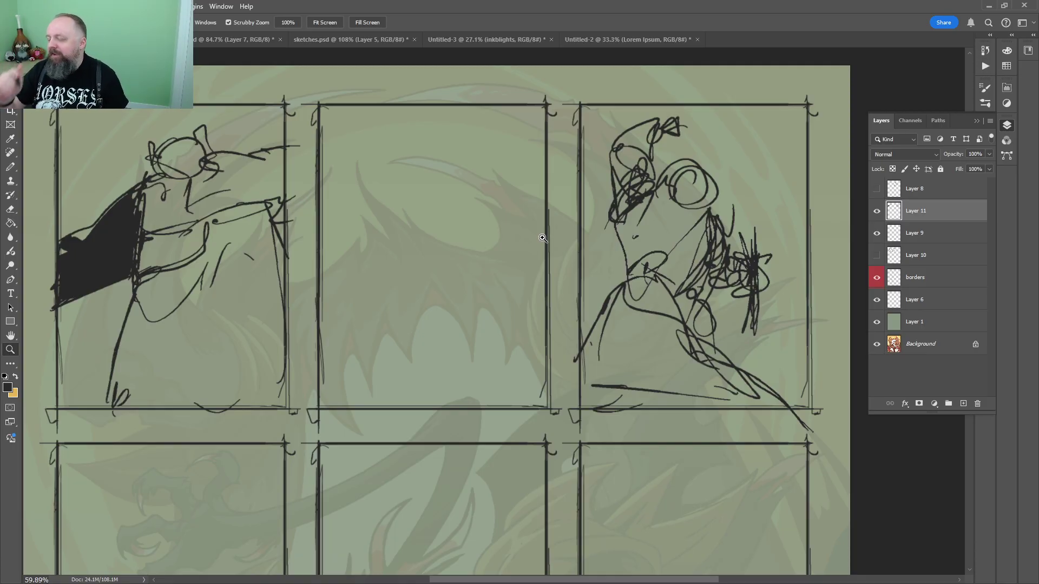
In sketches.psd, draw the oval rim and upper band of a second flowerpot and a lettered label on the first pot
click(241, 39)
key(b)
click(358, 39)
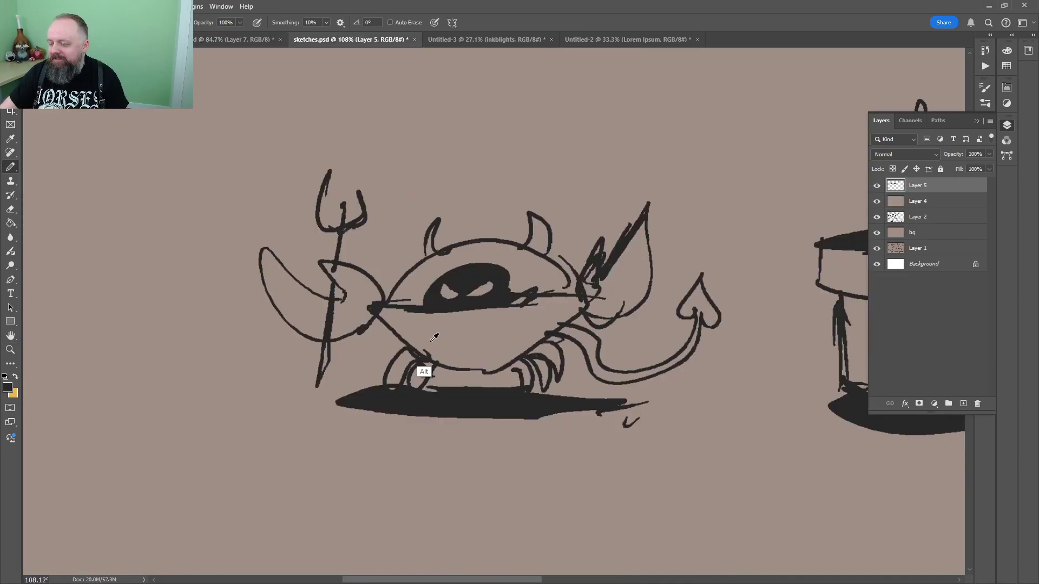
mouse_move(716, 317)
mouse_down()
mouse_move(329, 93)
mouse_move(339, 97)
mouse_up()
mouse_move(330, 344)
mouse_down()
mouse_move(449, 347)
mouse_move(268, 358)
mouse_up()
mouse_move(256, 357)
mouse_down()
mouse_move(267, 409)
mouse_move(410, 401)
mouse_up()
drag(431, 361, 427, 382)
drag(560, 101, 576, 112)
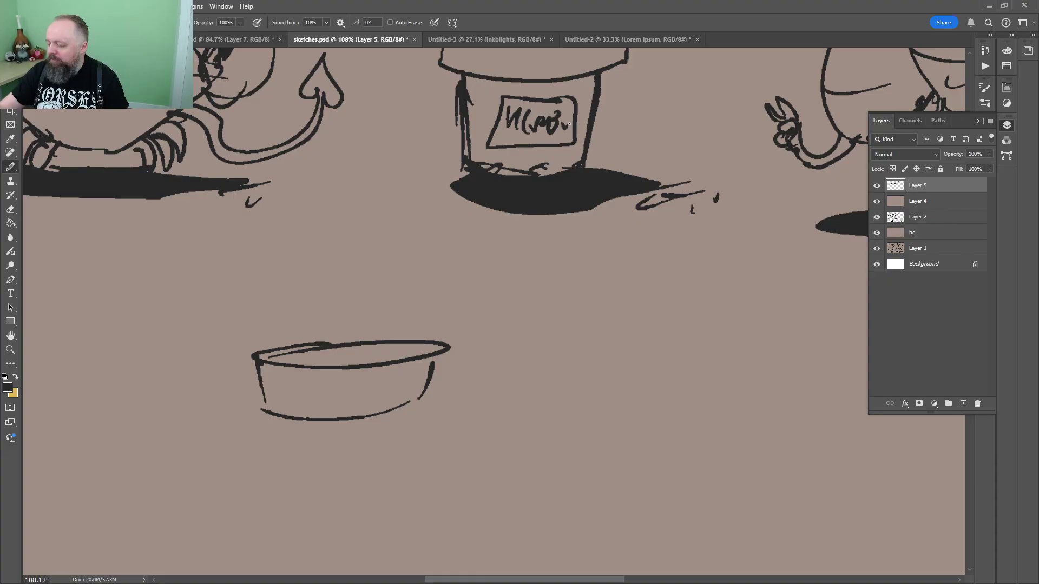
Complete the second pot's lower body and draw a stem with two arching, zigzag-fringed leaves growing from it
drag(284, 416, 289, 470)
mouse_move(282, 471)
mouse_down()
mouse_move(338, 482)
mouse_move(406, 455)
mouse_up()
mouse_move(410, 402)
mouse_down()
mouse_move(379, 476)
mouse_move(306, 477)
mouse_up()
mouse_move(261, 408)
mouse_down()
mouse_move(348, 414)
mouse_move(425, 385)
mouse_up()
drag(442, 333, 373, 340)
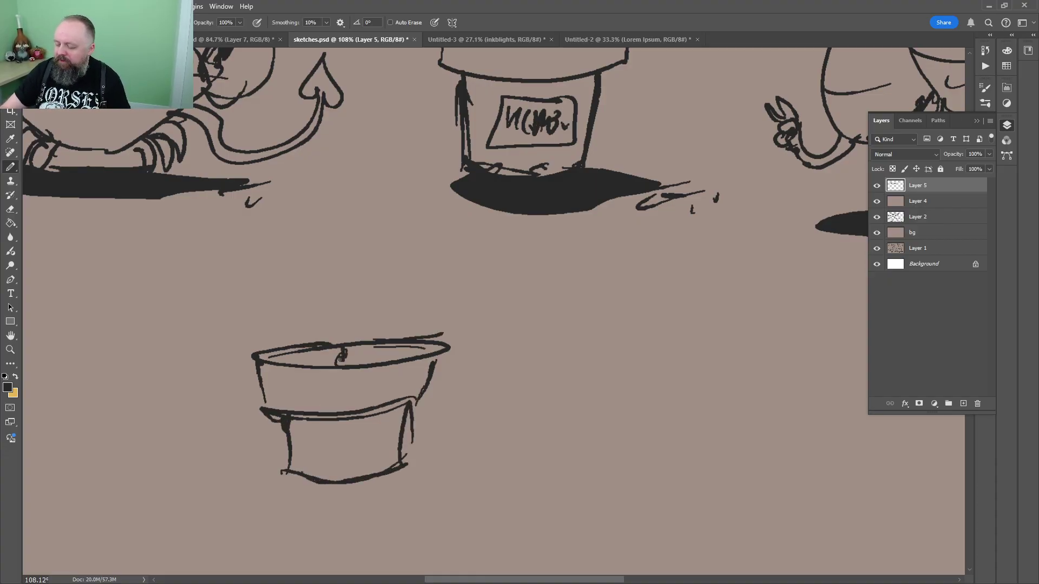
mouse_move(332, 300)
mouse_down()
mouse_move(222, 293)
mouse_move(265, 252)
mouse_move(331, 227)
mouse_move(336, 290)
mouse_up()
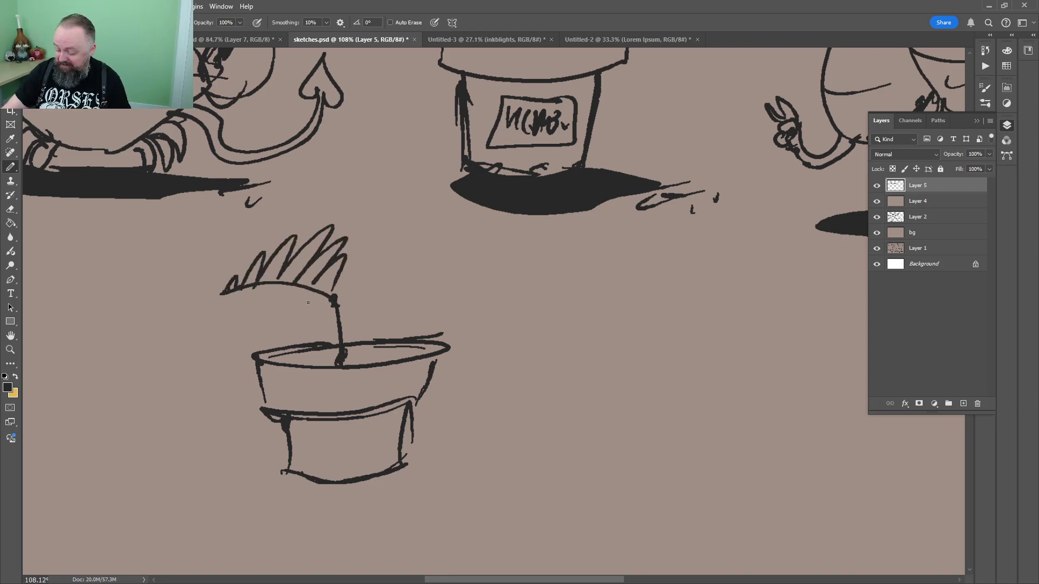
mouse_move(238, 295)
mouse_down()
mouse_move(461, 284)
mouse_move(361, 276)
mouse_move(368, 322)
mouse_move(430, 276)
mouse_move(463, 284)
mouse_up()
Lasso the second potted plant, shift it slightly down and to the right, and deselect it
mouse_move(553, 203)
mouse_down()
mouse_move(623, 103)
mouse_move(584, 176)
mouse_move(617, 301)
mouse_move(568, 216)
mouse_up()
key(l)
key(v)
drag(514, 251, 535, 278)
key(ctrl+d)
key(b)
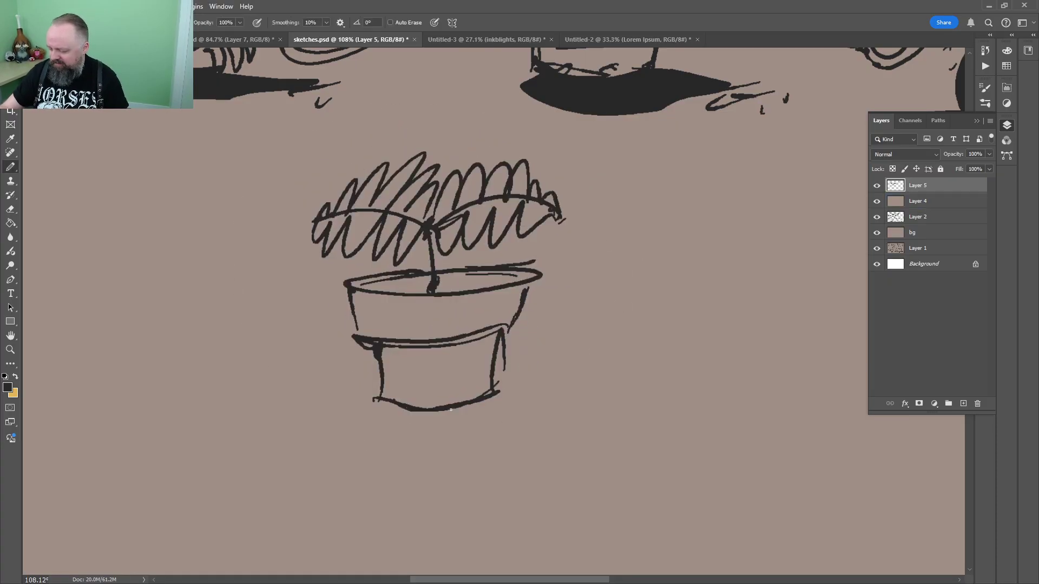
Outline a ground shadow under the second pot and fill it with the dark foreground colour
mouse_move(340, 406)
mouse_down()
mouse_move(541, 392)
mouse_move(479, 389)
mouse_up()
key(g)
click(460, 414)
Close the gaps around the second pot's soil opening and fill both halves of the soil with the dark colour
key(b)
mouse_move(502, 327)
mouse_down()
mouse_move(524, 273)
mouse_move(521, 290)
mouse_up()
key(g)
click(459, 287)
click(462, 284)
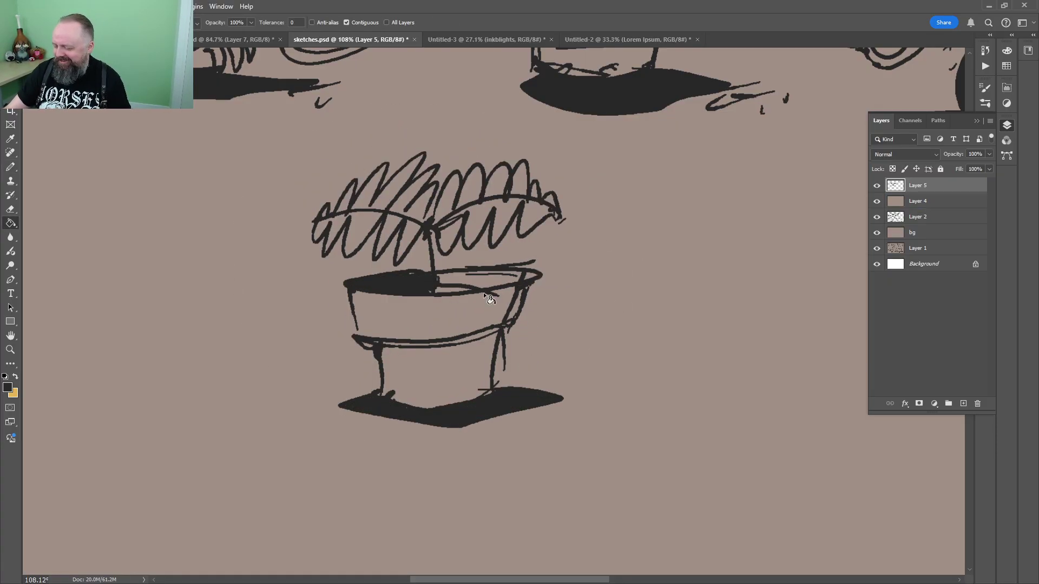
key(ctrl+z)
key(b)
drag(437, 285, 408, 294)
key(g)
click(411, 282)
click(482, 279)
Lasso the finished second potted plant and move it farther down the canvas, away from the top row of doodles
drag(534, 245, 529, 241)
key(l)
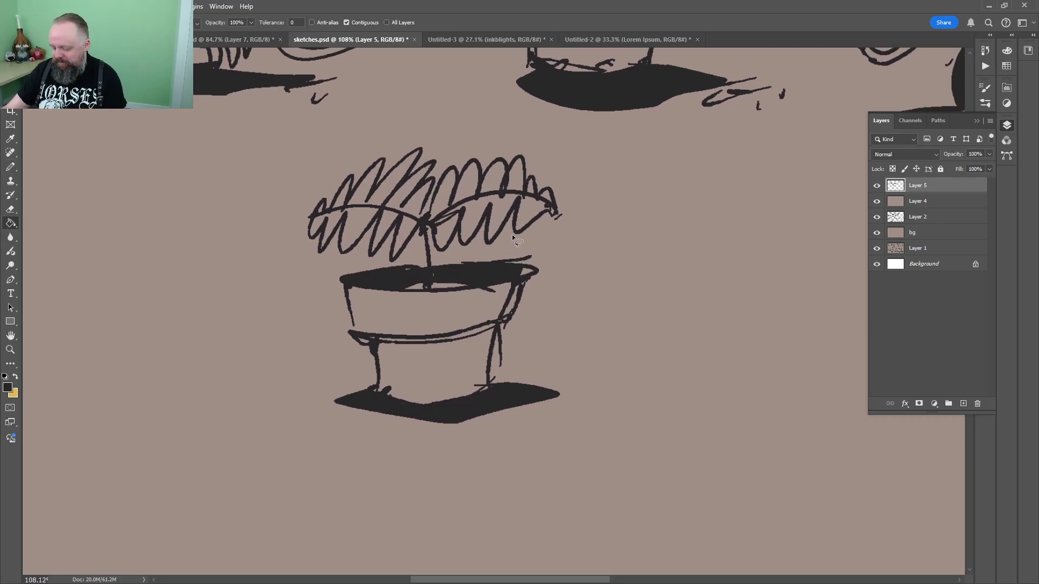
mouse_move(598, 209)
mouse_down()
mouse_move(421, 505)
mouse_move(601, 212)
mouse_up()
key(v)
drag(489, 275, 465, 371)
key(ctrl+d)
Sketch a tilted bottle with a scribbled label in the empty space above the second potted plant
key(z)
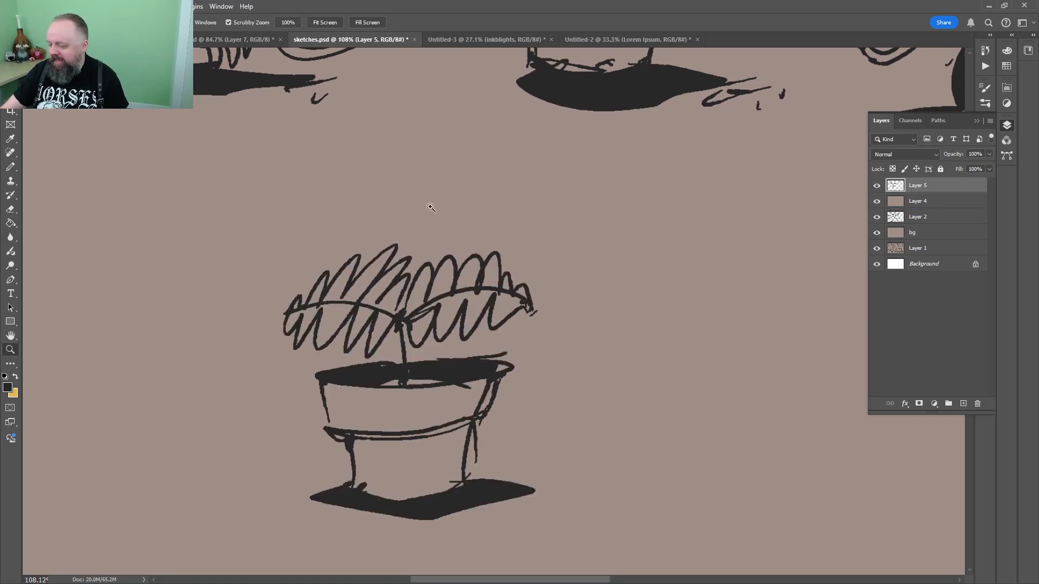
drag(430, 207, 489, 207)
key(b)
drag(499, 102, 521, 97)
drag(527, 113, 487, 290)
key(z)
drag(495, 254, 443, 257)
key(b)
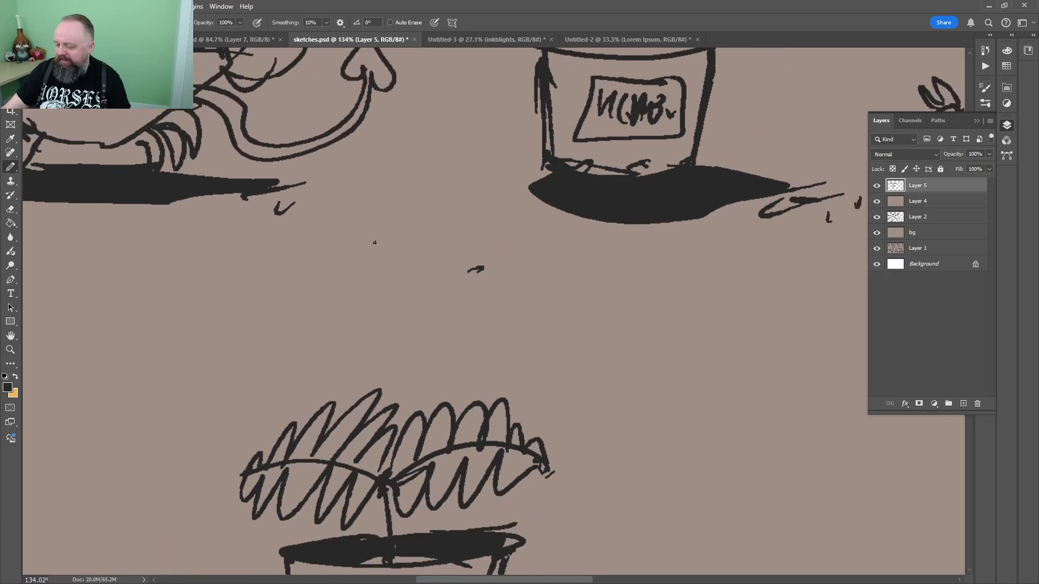
mouse_move(366, 208)
mouse_down()
mouse_move(291, 268)
mouse_move(353, 320)
mouse_up()
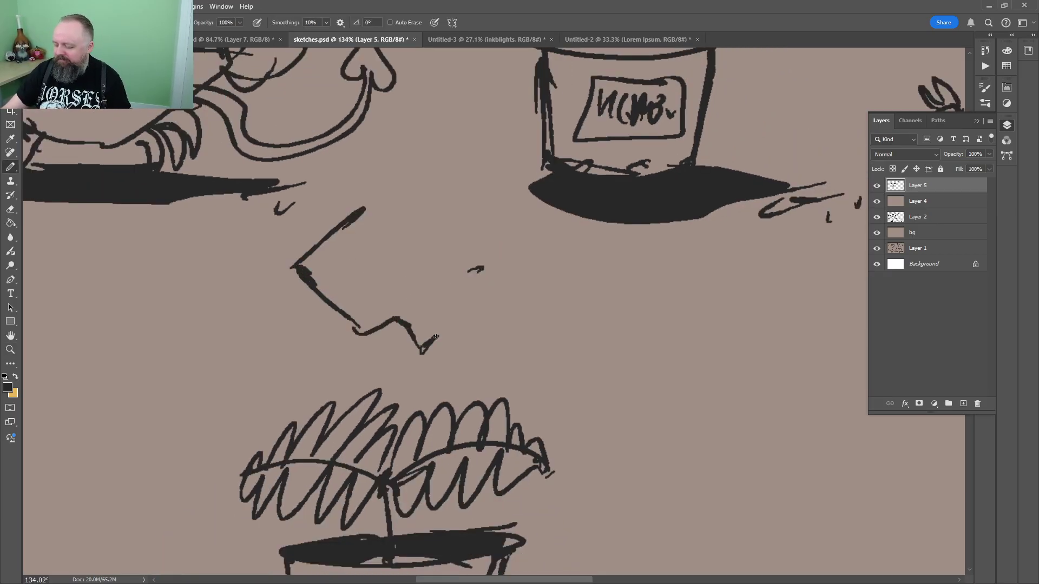
mouse_move(436, 336)
mouse_down()
mouse_move(454, 332)
mouse_move(372, 194)
mouse_move(302, 259)
mouse_move(349, 318)
mouse_move(393, 234)
mouse_up()
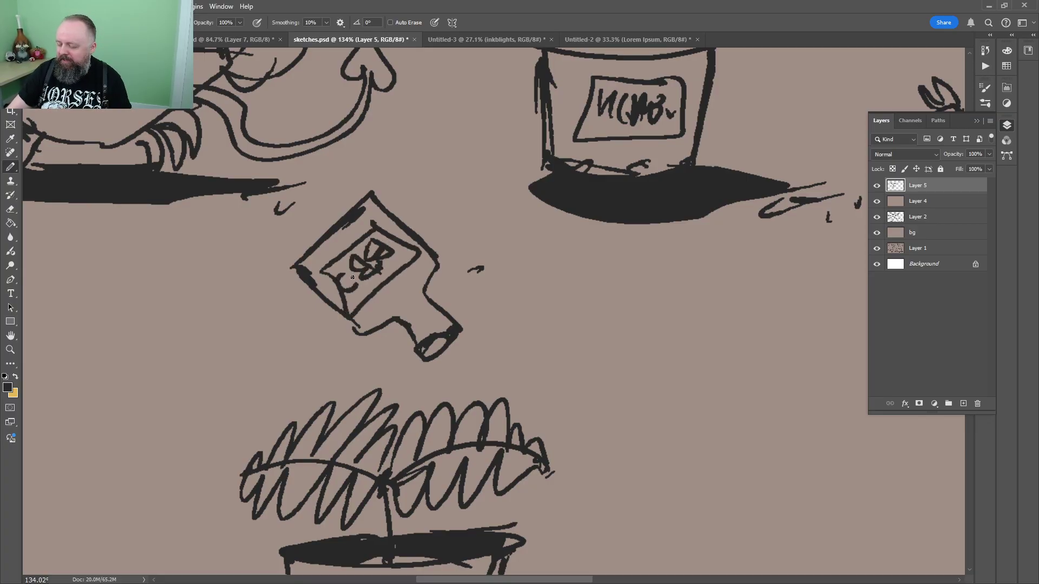
Add drips below the bottle's mouth and short accent lines radiating around the plant's leaves
drag(434, 395, 435, 380)
drag(526, 330, 573, 211)
drag(583, 230, 557, 249)
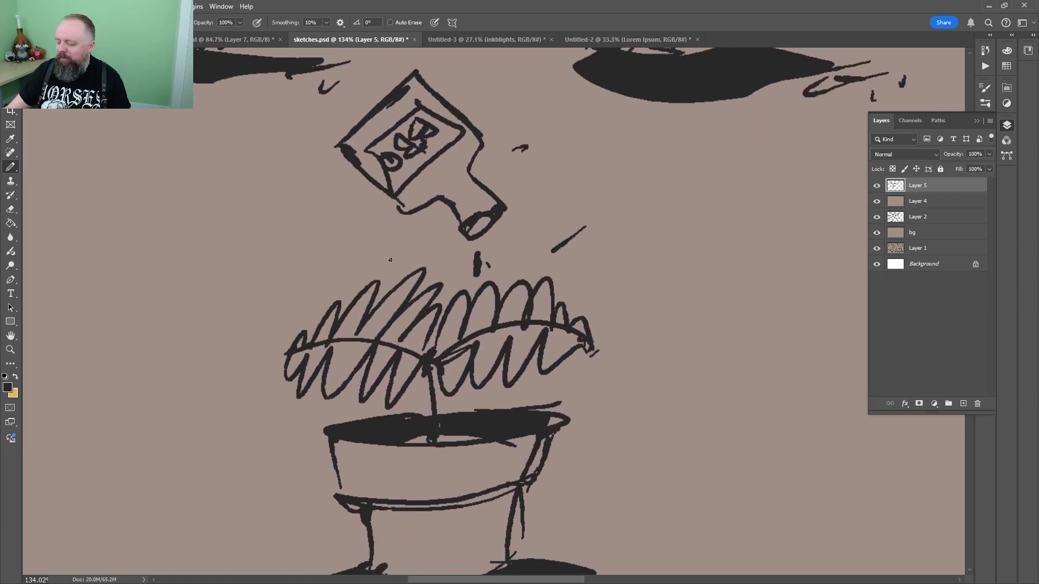
drag(367, 228, 381, 262)
drag(292, 243, 310, 251)
Draw an extra curved line under the pot's rim and a vertical double line on its base
mouse_move(435, 258)
mouse_down()
mouse_move(449, 246)
mouse_move(509, 81)
mouse_up()
drag(489, 281, 496, 359)
drag(417, 211, 435, 284)
drag(433, 278, 630, 236)
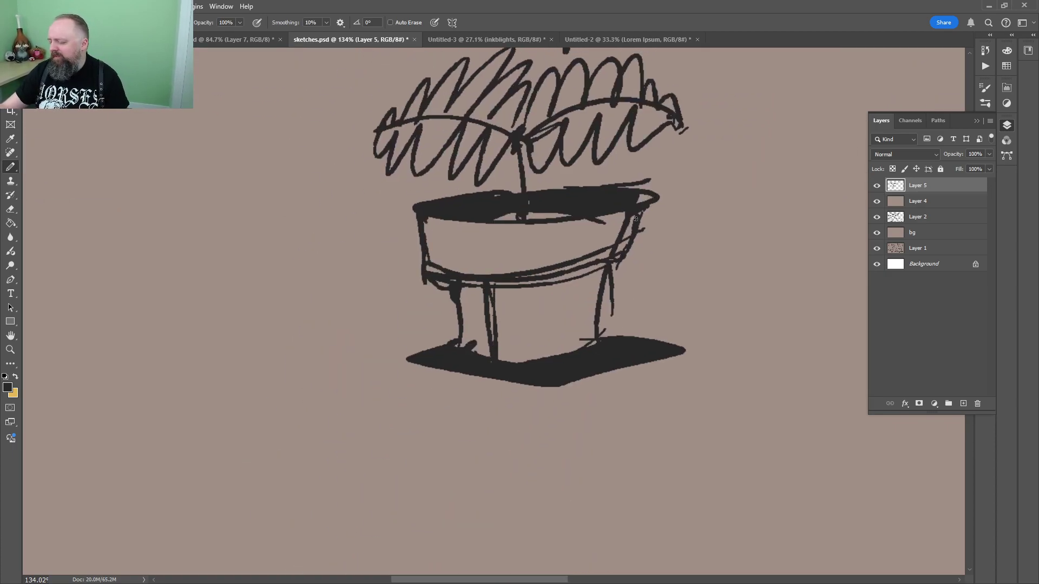
scroll(626, 271, up, 5)
key(z)
mouse_move(544, 190)
mouse_down()
mouse_move(554, 197)
mouse_move(532, 227)
mouse_up()
key(f)
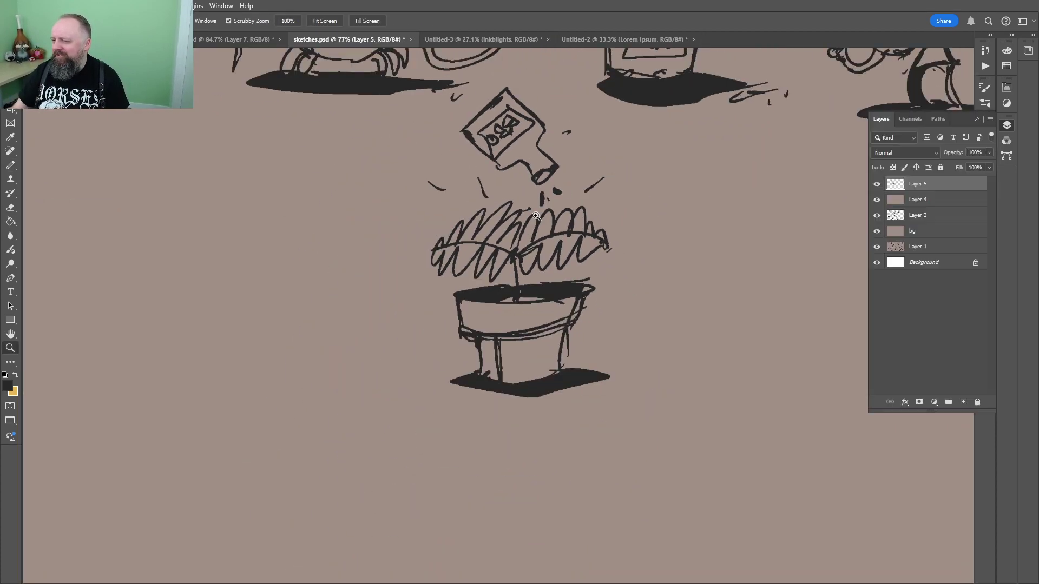
In the nine-panel border document, extend the scribbled shape behind the figure in the upper-right panel
key(f)
key(f)
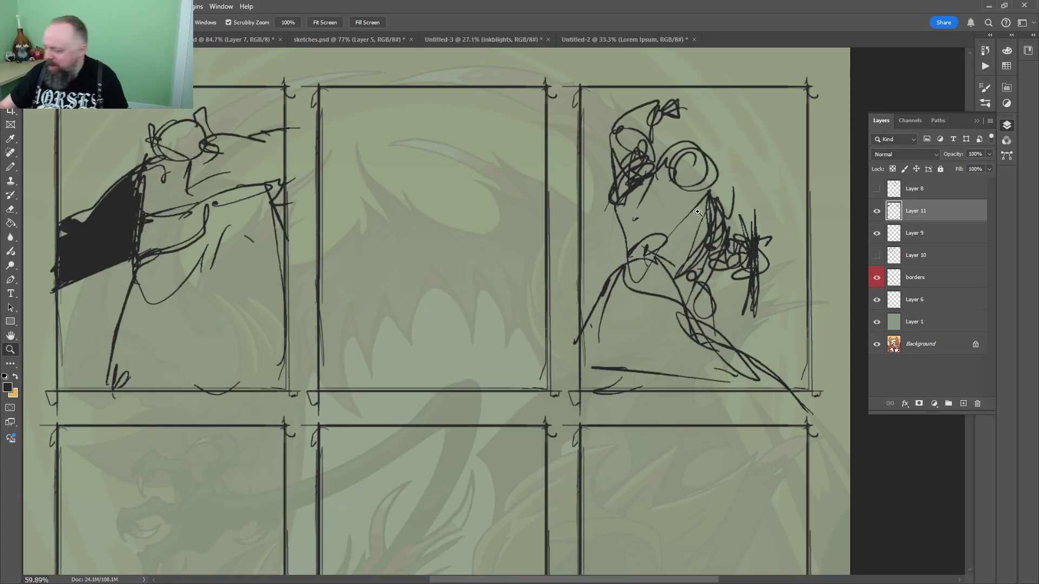
drag(752, 243, 755, 224)
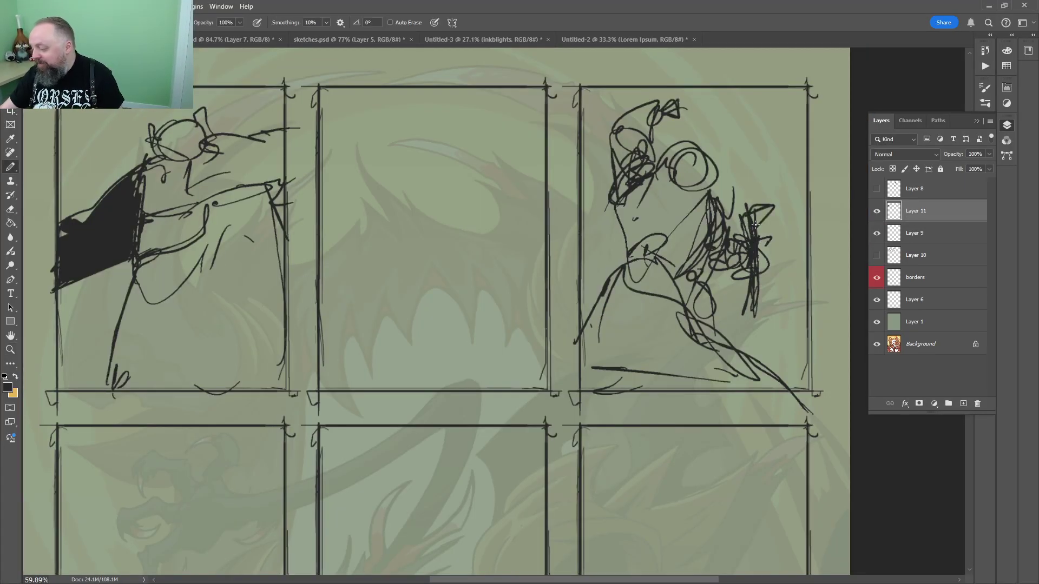
Examine the creature's swing, shoulder charge and cannon poses in the reference document
click(238, 39)
drag(485, 254, 171, 181)
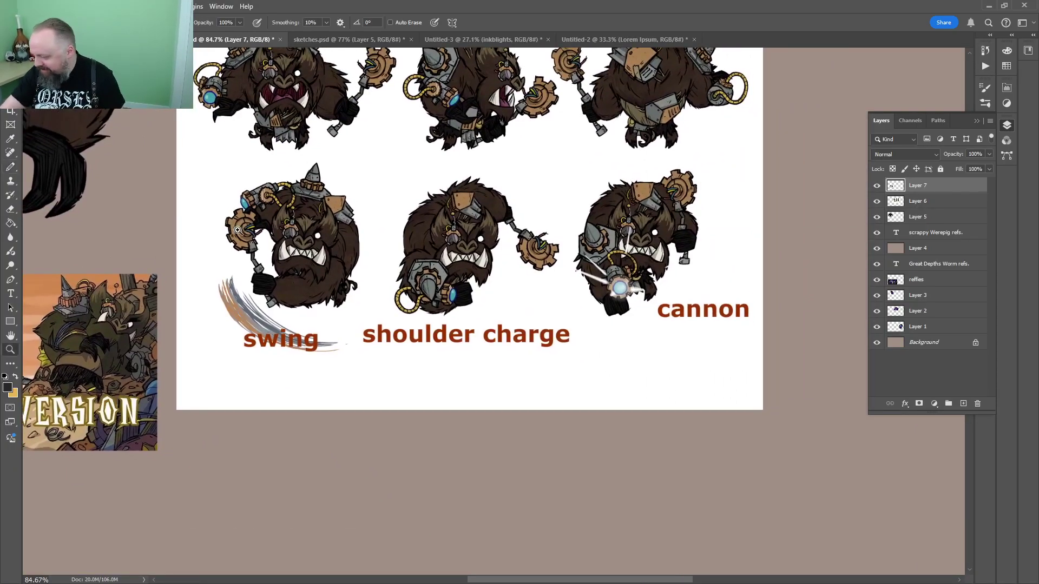
key(z)
drag(536, 248, 608, 245)
key(b)
mouse_move(520, 190)
mouse_down()
mouse_move(580, 219)
mouse_move(508, 199)
mouse_up()
key(ctrl+z)
drag(464, 306, 706, 295)
mouse_move(573, 268)
mouse_down()
mouse_move(562, 345)
mouse_move(519, 276)
mouse_up()
key(ctrl+z)
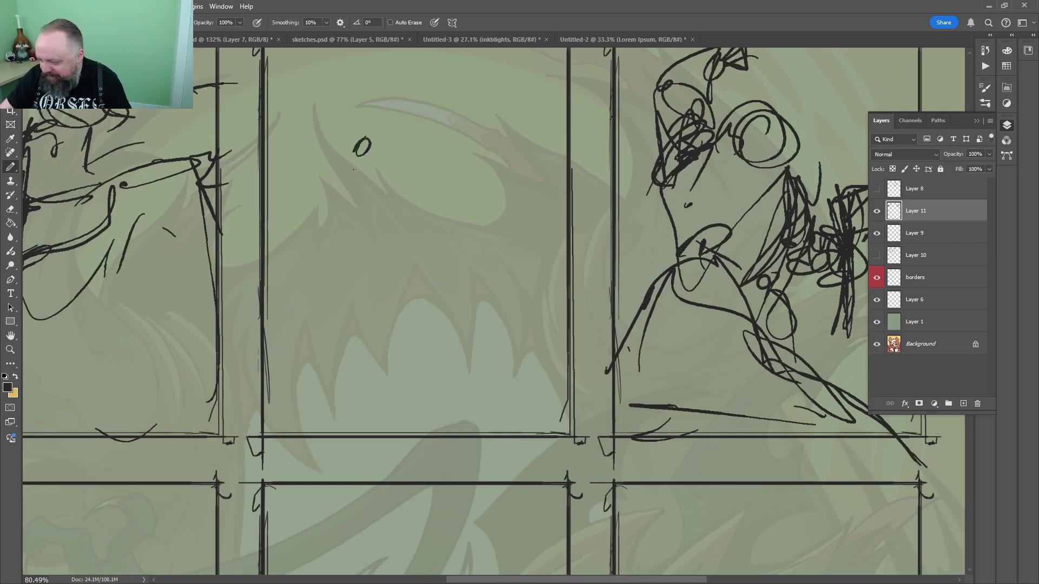
Rough out a hunched creature with round armour shapes and a gear weapon in the top middle panel, filling its underside dark
mouse_move(360, 122)
mouse_down()
mouse_move(379, 162)
mouse_move(325, 162)
mouse_move(287, 203)
mouse_move(341, 217)
mouse_move(400, 135)
mouse_move(406, 240)
mouse_move(373, 124)
mouse_move(544, 133)
mouse_move(492, 212)
mouse_move(490, 256)
mouse_move(541, 292)
mouse_move(446, 372)
mouse_move(430, 384)
mouse_move(385, 344)
mouse_move(379, 311)
mouse_move(330, 289)
mouse_move(325, 367)
mouse_move(401, 366)
mouse_up()
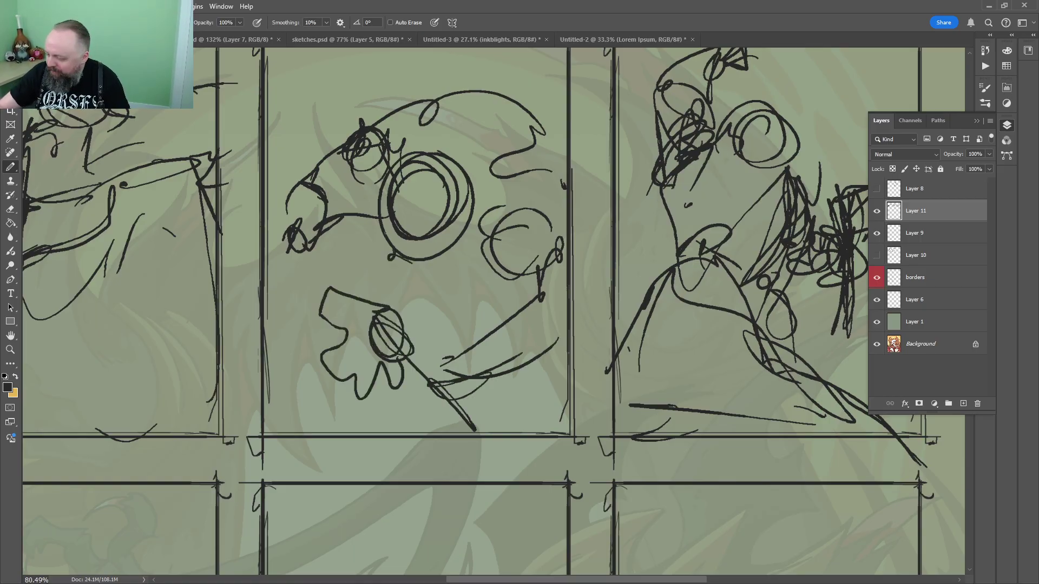
mouse_move(377, 221)
mouse_down()
mouse_move(509, 324)
mouse_move(467, 214)
mouse_up()
key(g)
click(466, 284)
key(b)
Draw a wavy ground line and crossing diagonals at the middle panel's base, and add scribbled detail to the creature's far-left shape
drag(378, 303, 403, 284)
mouse_move(405, 335)
mouse_down()
mouse_move(452, 312)
mouse_move(389, 319)
mouse_up()
mouse_move(571, 367)
mouse_down()
mouse_move(490, 432)
mouse_move(334, 427)
mouse_up()
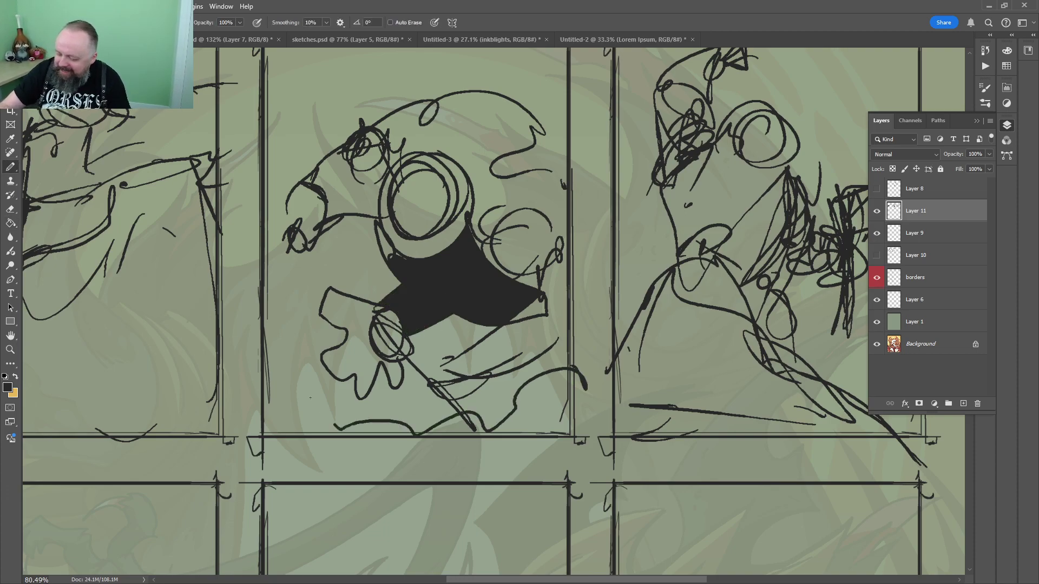
drag(259, 347, 349, 450)
drag(313, 202, 287, 271)
drag(351, 200, 314, 254)
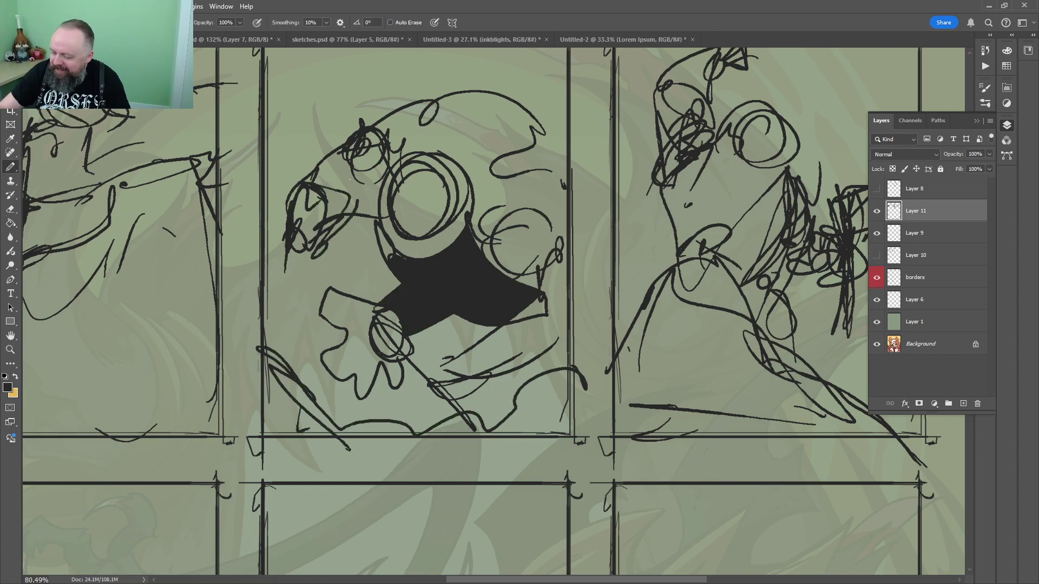
Add a small curl and a curved stroke extending the right end of the creature's back past the panel border
key(ctrl+space)
mouse_move(512, 192)
mouse_down()
mouse_move(468, 192)
mouse_move(486, 192)
mouse_up()
key(ctrl+space)
mouse_move(515, 142)
mouse_down()
mouse_move(553, 173)
mouse_move(582, 175)
mouse_up()
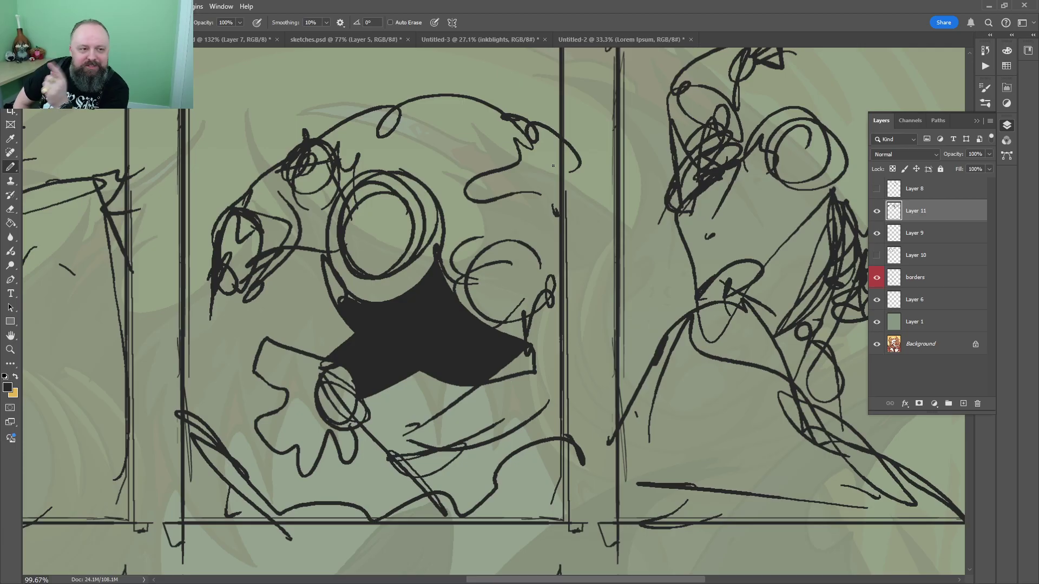
key(z)
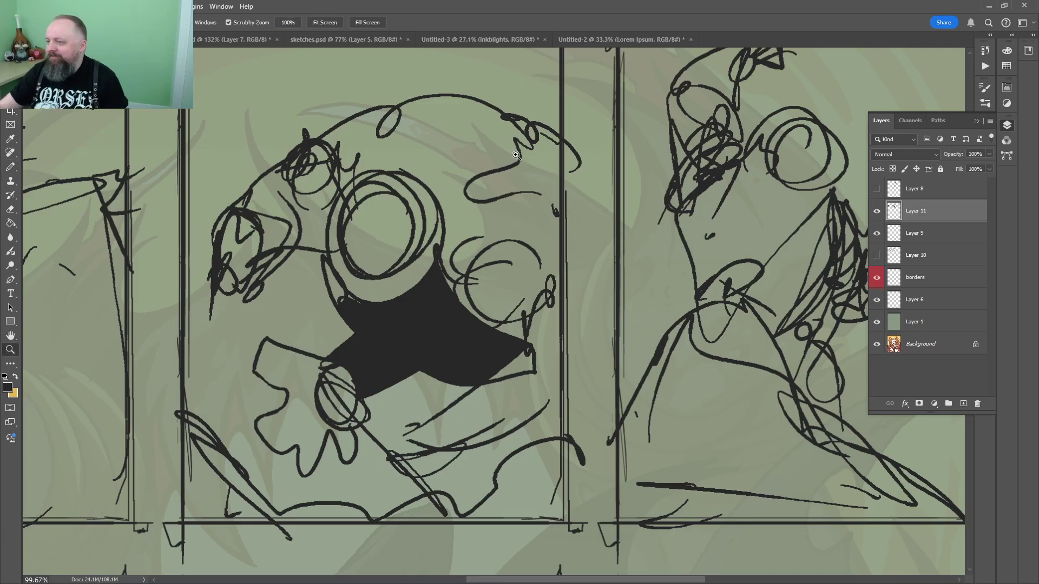
drag(551, 142, 500, 190)
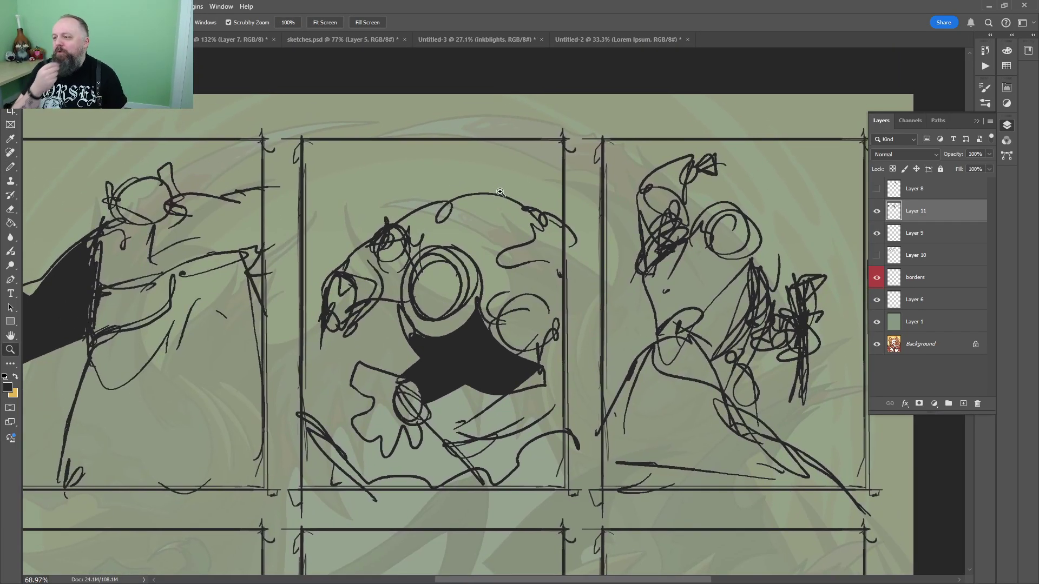
Draw a solid dark wedge beneath the creature's gear and scribble dense hatching over the lower arm lines
drag(463, 372, 490, 295)
key(z)
drag(465, 338, 496, 338)
drag(413, 401, 426, 359)
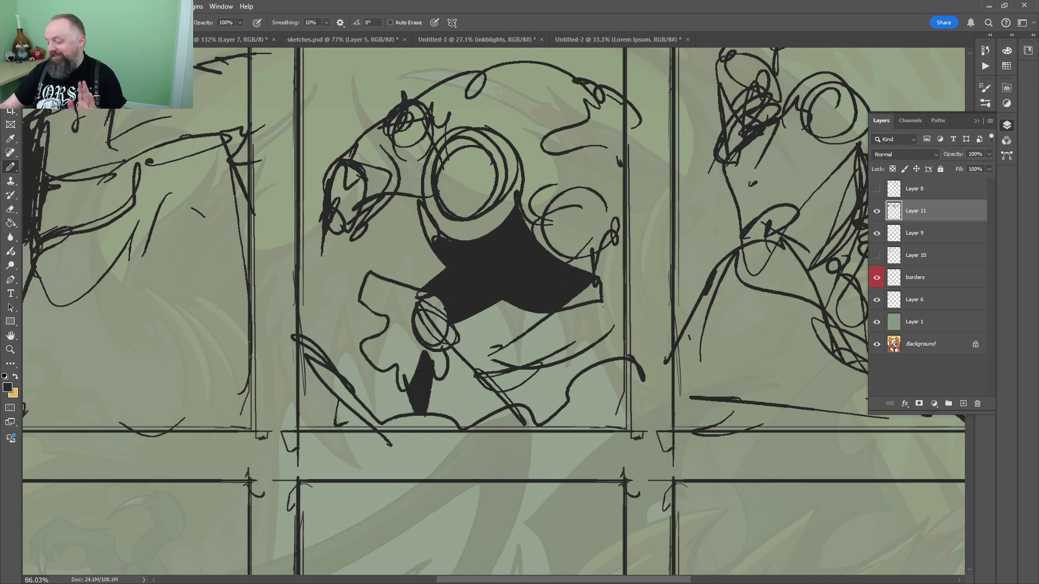
mouse_move(600, 341)
mouse_down()
mouse_move(522, 379)
mouse_move(474, 339)
mouse_move(457, 401)
mouse_move(479, 405)
mouse_up()
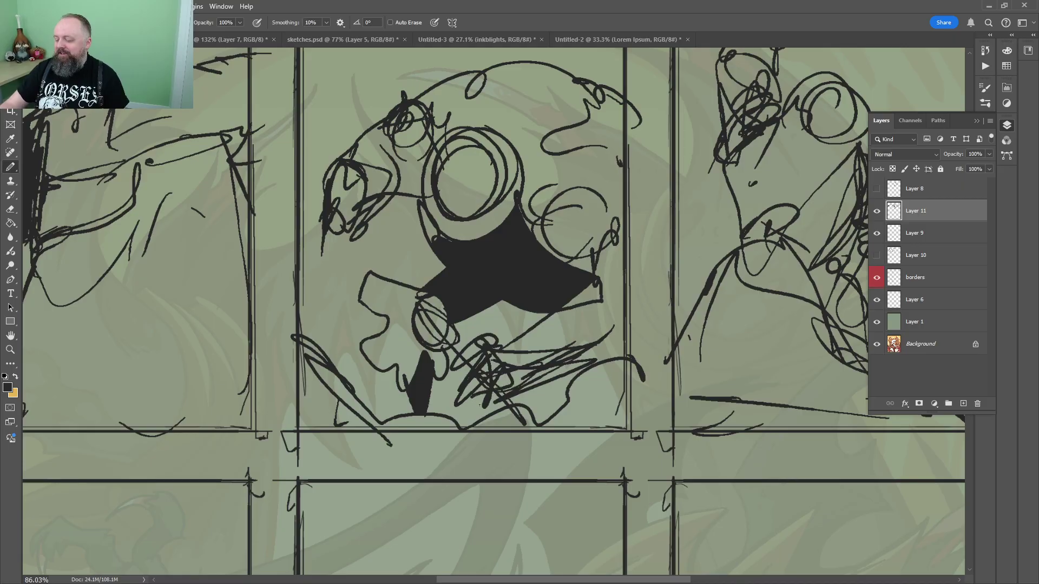
key(z)
drag(649, 254, 591, 250)
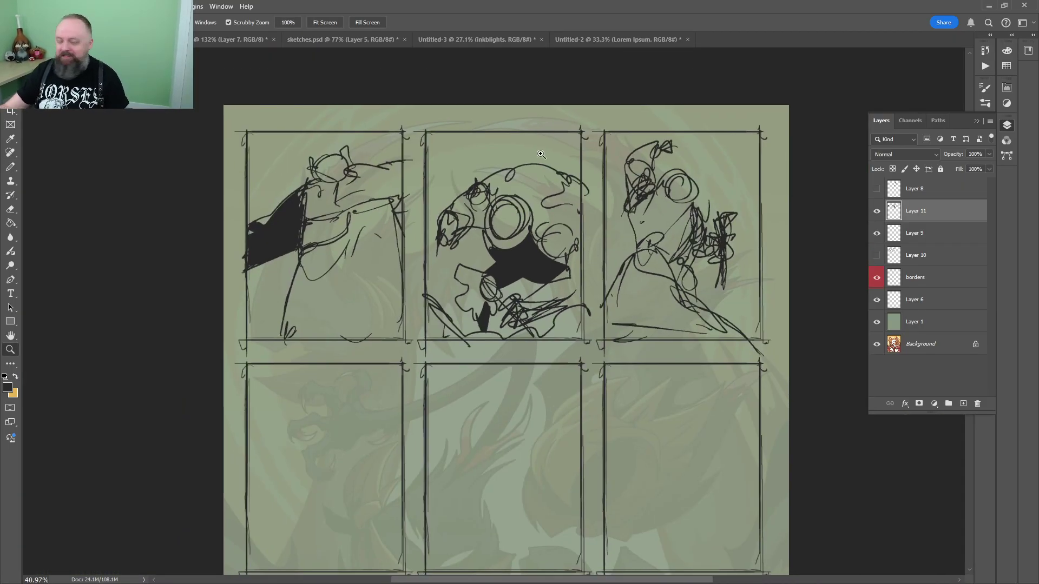
key(b)
drag(496, 145, 534, 129)
key(z)
click(604, 275)
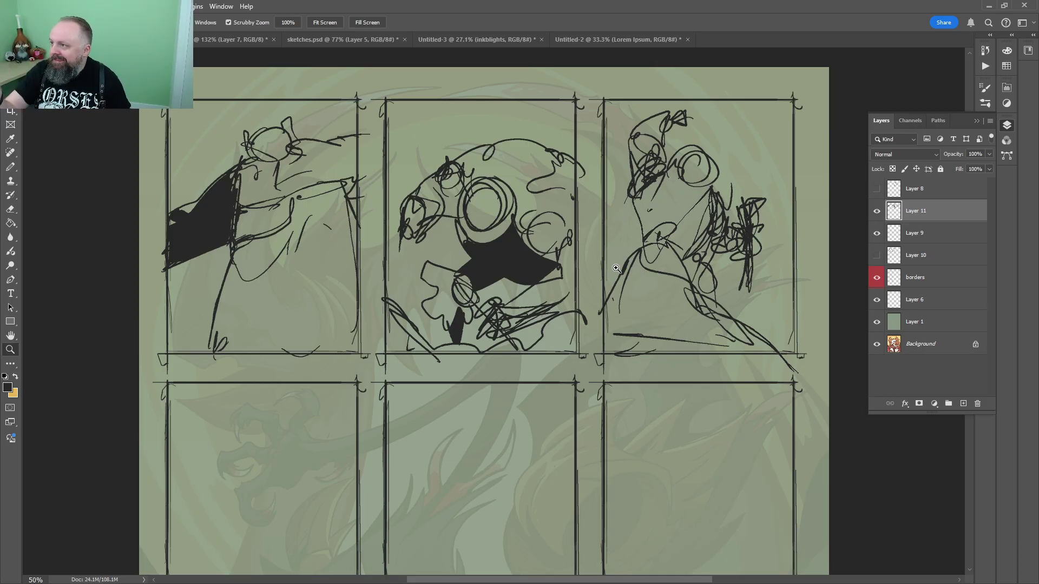
Make a rectangular selection around the top middle panel and copy its artwork onto a new layer above Layer 11
click(877, 211)
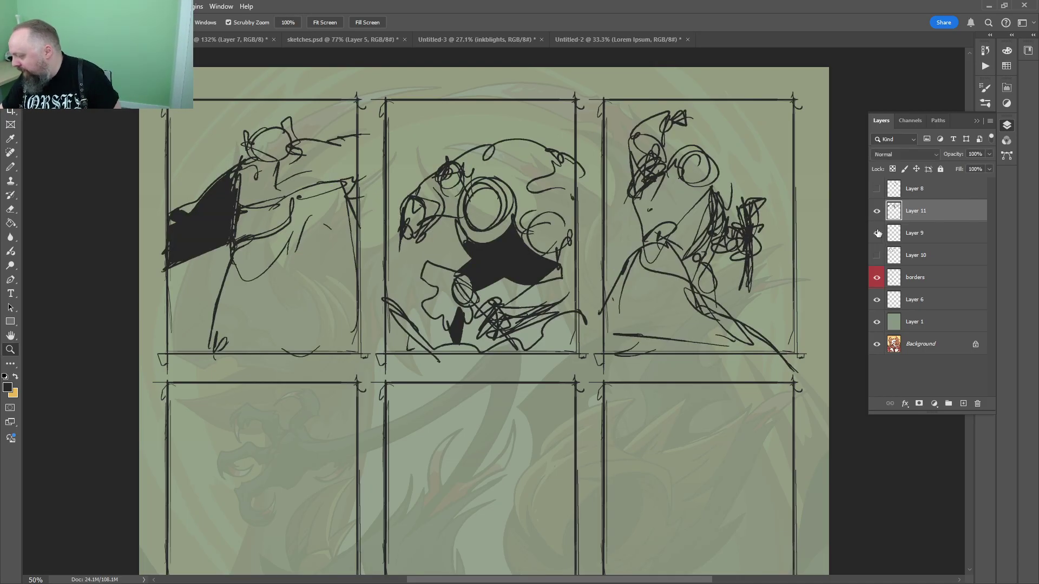
key(m)
drag(581, 86, 376, 365)
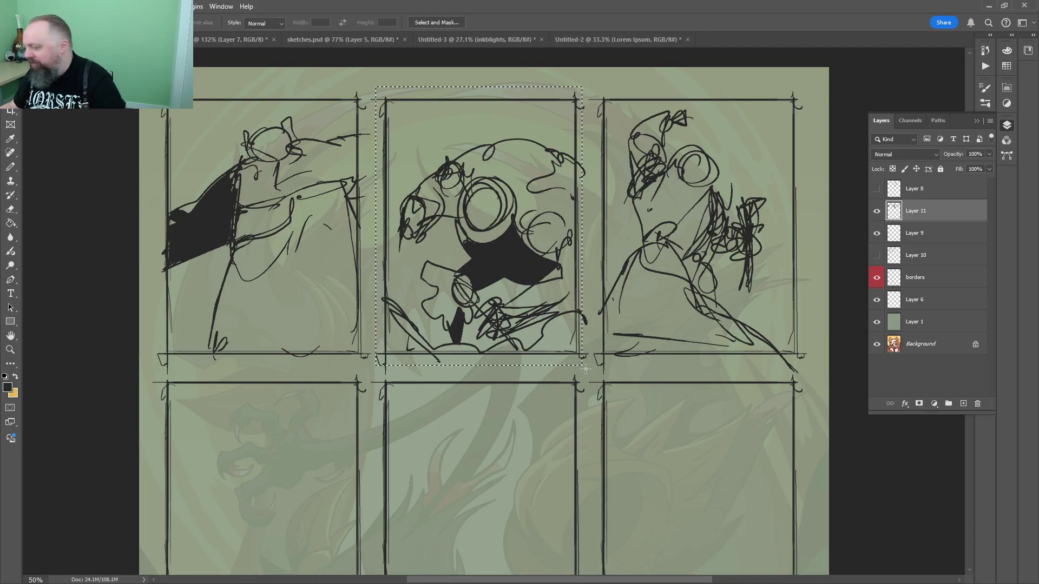
click(946, 238)
click(937, 212)
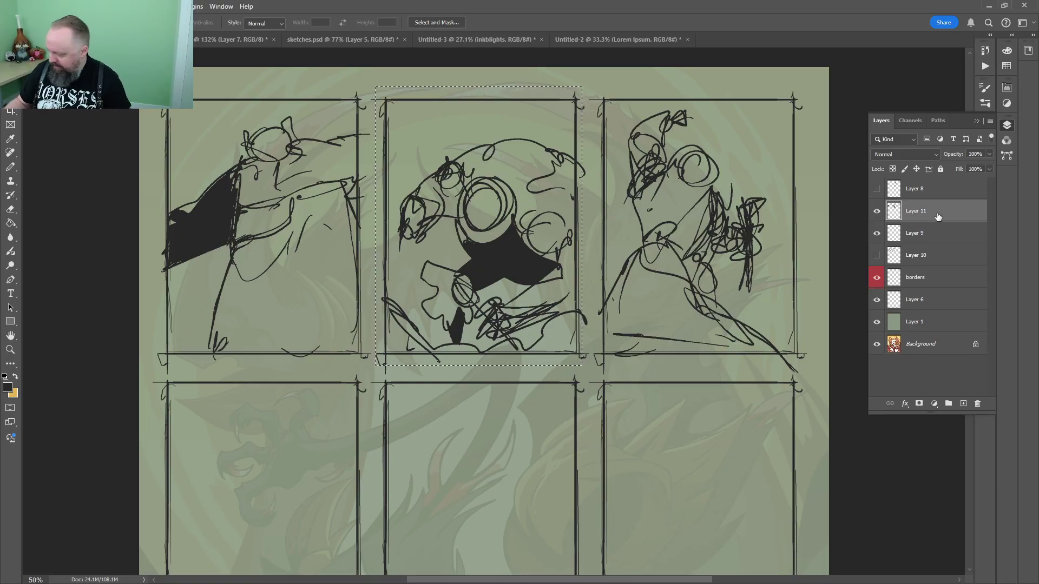
key(ctrl+j)
Hide Layer 11, Layer 9 and the borders layer so only the copied panel's sketch shows
key(v)
shift+click(887, 233)
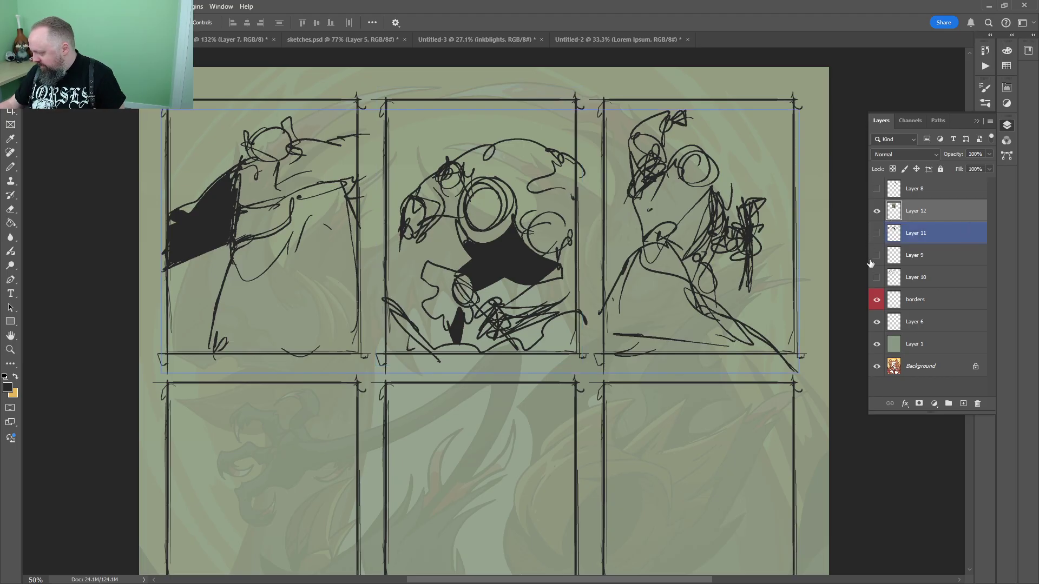
key(z)
drag(630, 256, 589, 259)
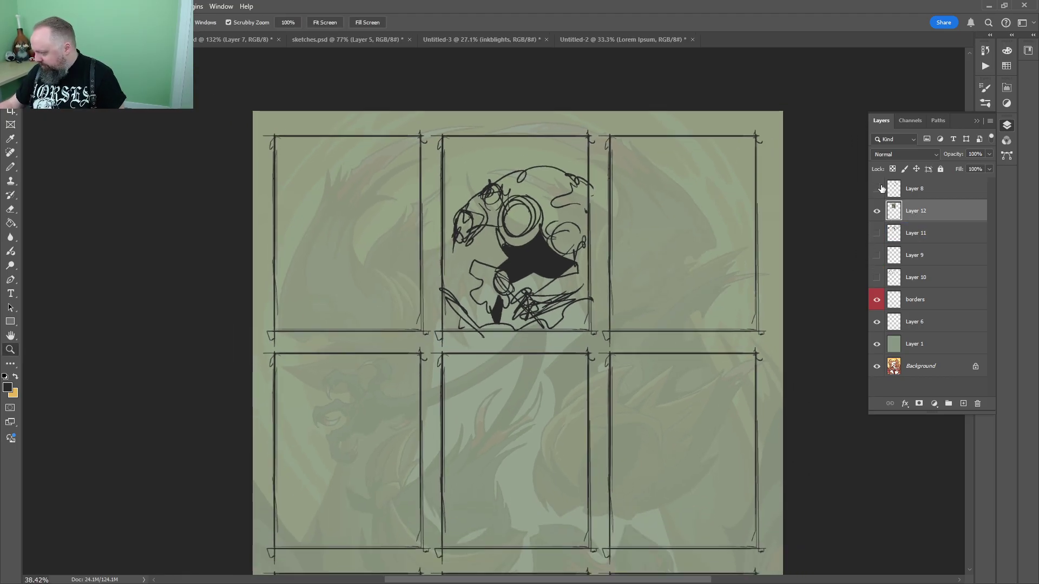
click(877, 299)
Free Transform the copied panel, centring it and enlarging it to fill most of the canvas
mouse_move(652, 238)
mouse_down()
mouse_move(540, 234)
mouse_move(623, 379)
mouse_up()
key(ctrl+t)
drag(561, 201, 565, 347)
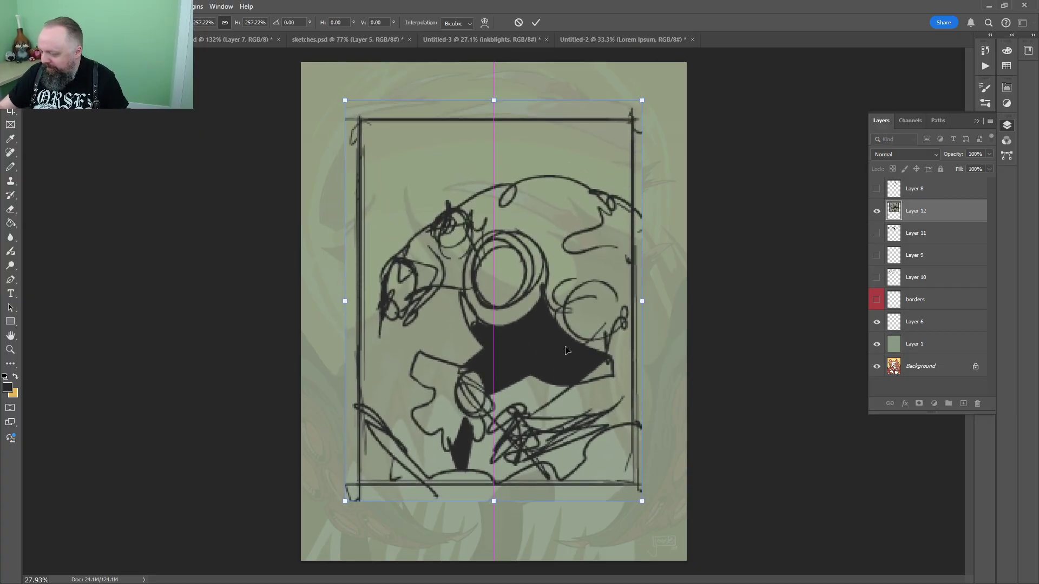
drag(645, 123, 678, 96)
key(Return)
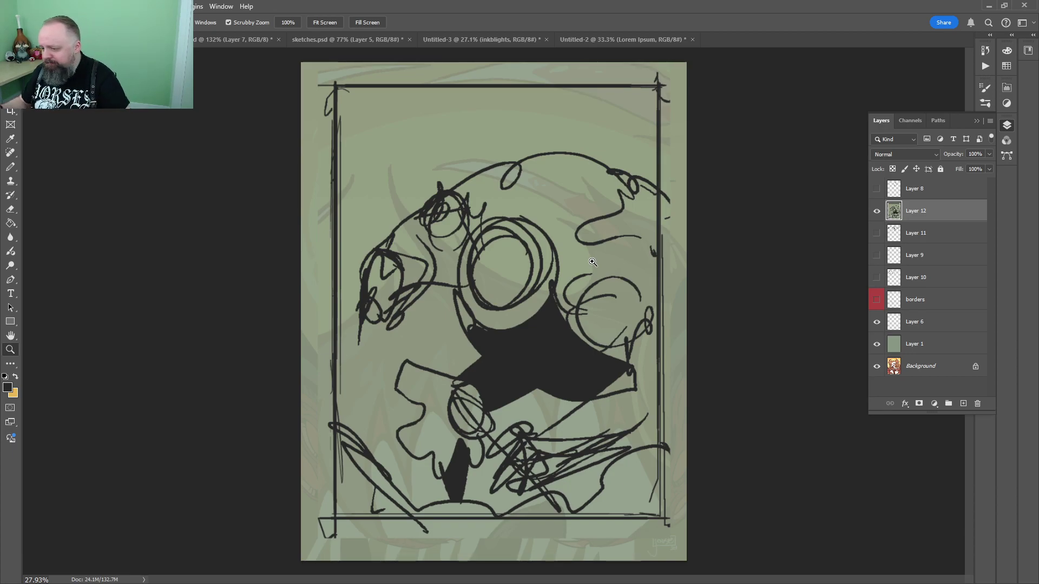
Return to sketches.psd and add a new layer above Layer 5 for a doodle in the empty area beside the potted plant
click(232, 40)
key(b)
click(346, 39)
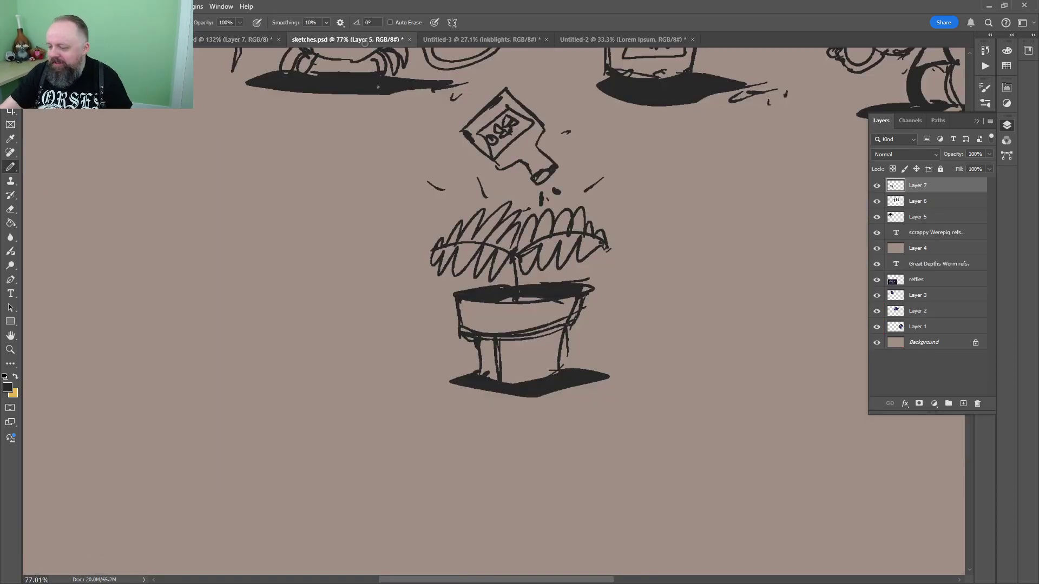
drag(676, 199, 319, 250)
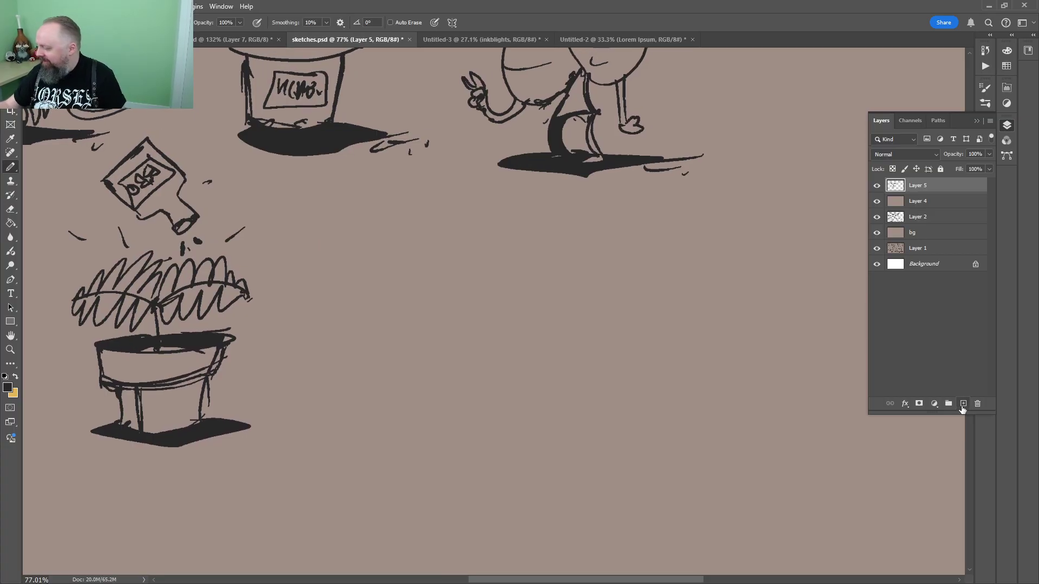
click(963, 403)
Sketch a robot's rounded box head, neck and circular body, and fill the opening on both sides of the neck dark
key(z)
drag(463, 331, 476, 331)
key(b)
mouse_move(482, 225)
mouse_down()
mouse_move(419, 264)
mouse_move(510, 284)
mouse_move(510, 227)
mouse_move(500, 278)
mouse_move(524, 283)
mouse_move(460, 290)
mouse_move(478, 302)
mouse_move(508, 372)
mouse_move(433, 366)
mouse_move(499, 309)
mouse_move(449, 313)
mouse_move(502, 303)
mouse_move(462, 329)
mouse_up()
key(e)
key(b)
drag(474, 301, 474, 325)
key(g)
click(456, 318)
click(480, 317)
Add short upper arms ending in round joints on both sides of the body, and draw a shaded face screen with two eyes
key(b)
key(e)
mouse_move(539, 348)
mouse_down()
mouse_move(538, 282)
mouse_move(509, 257)
mouse_move(531, 283)
mouse_move(546, 254)
mouse_up()
key(b)
mouse_move(524, 255)
mouse_down()
mouse_move(531, 283)
mouse_move(544, 255)
mouse_move(565, 277)
mouse_up()
click(576, 267)
mouse_move(438, 262)
mouse_down()
mouse_move(393, 279)
mouse_move(375, 250)
mouse_move(403, 291)
mouse_up()
mouse_move(401, 247)
mouse_down()
mouse_move(408, 293)
mouse_move(389, 292)
mouse_up()
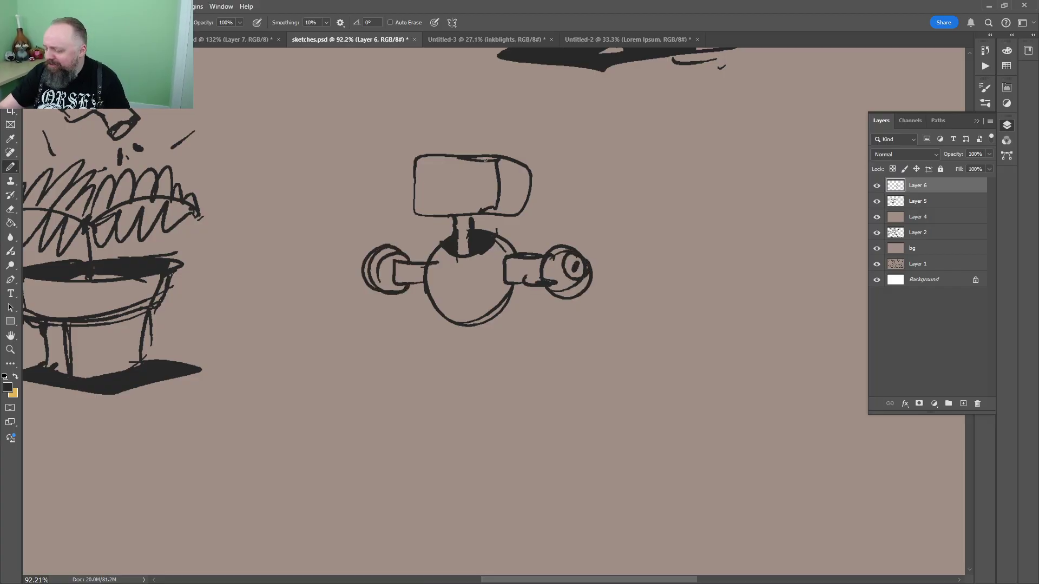
mouse_move(486, 160)
mouse_down()
mouse_move(424, 172)
mouse_move(426, 211)
mouse_move(497, 182)
mouse_move(458, 160)
mouse_move(442, 172)
mouse_move(437, 216)
mouse_move(454, 183)
mouse_up()
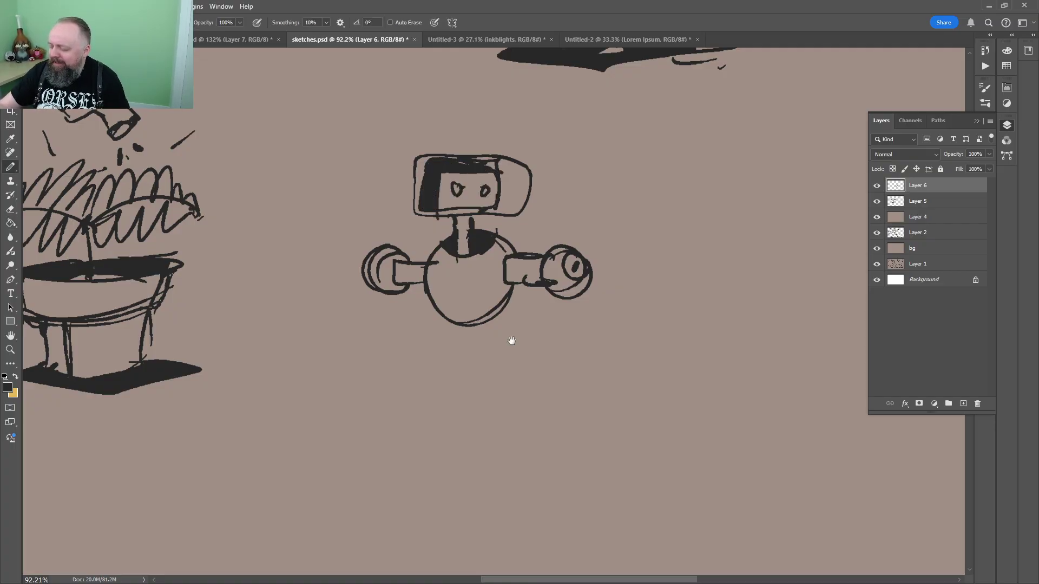
Draw a narrow post below the robot's body leading to a fork and a large wheel with an inner hub
mouse_move(512, 341)
mouse_down()
mouse_move(532, 234)
mouse_move(479, 261)
mouse_up()
mouse_move(493, 218)
mouse_down()
mouse_move(489, 265)
mouse_move(471, 290)
mouse_move(494, 309)
mouse_move(545, 316)
mouse_move(515, 282)
mouse_up()
mouse_move(486, 281)
mouse_down()
mouse_move(475, 302)
mouse_move(495, 297)
mouse_move(491, 286)
mouse_up()
key(r)
drag(583, 199, 575, 197)
key(b)
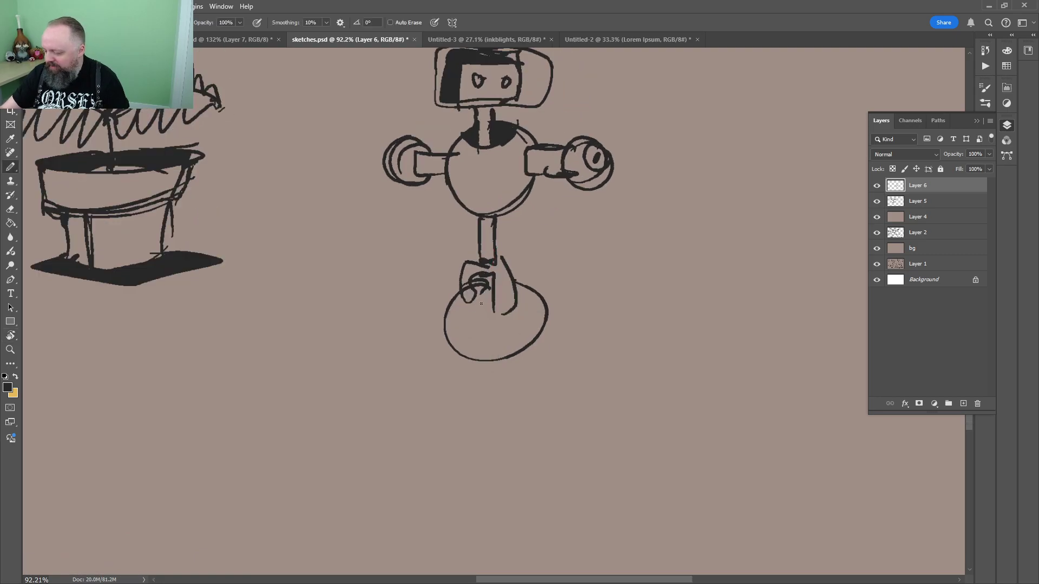
drag(489, 295, 510, 306)
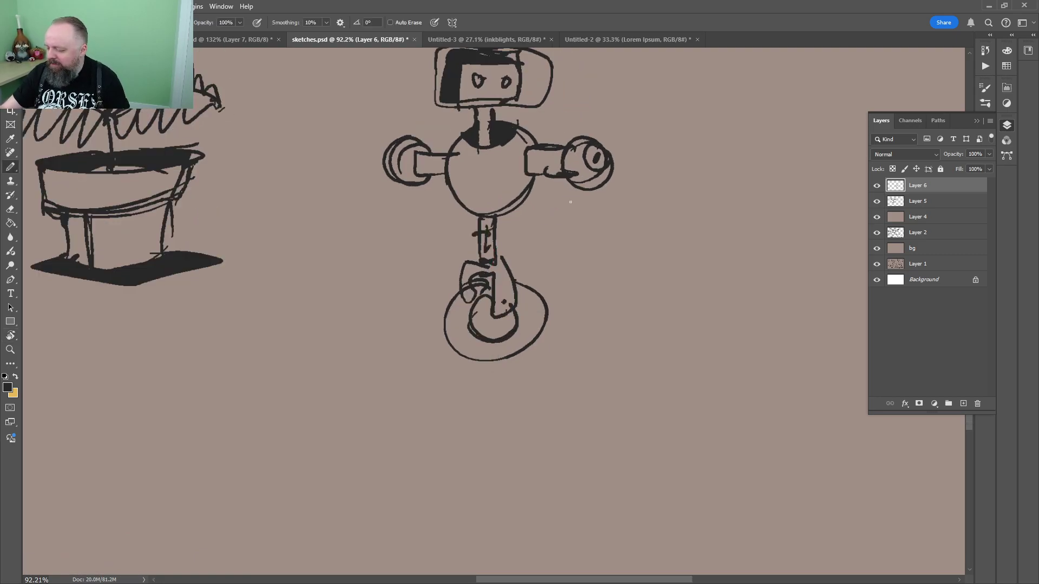
Draw bent forearms with open claw hands hanging from both of the robot's round joints
mouse_move(600, 205)
mouse_down()
mouse_move(610, 227)
mouse_move(557, 210)
mouse_move(555, 254)
mouse_move(618, 231)
mouse_up()
mouse_move(408, 186)
mouse_down()
mouse_move(435, 223)
mouse_move(396, 236)
mouse_up()
mouse_move(436, 224)
mouse_down()
mouse_move(389, 247)
mouse_move(392, 230)
mouse_move(359, 248)
mouse_move(400, 245)
mouse_up()
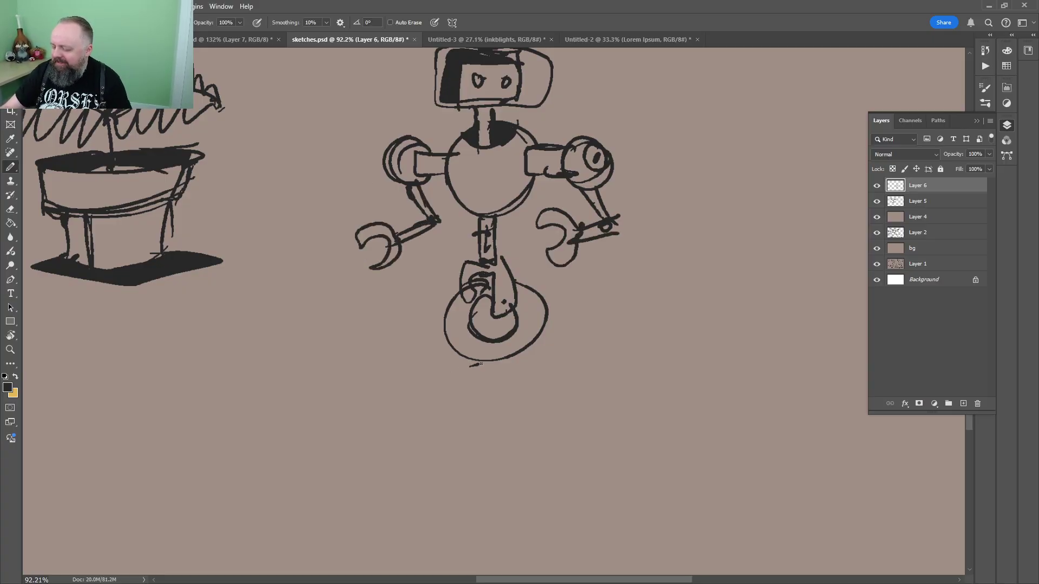
Outline a flat, wide ground shadow under the robot's wheel and fill it dark
drag(481, 363, 407, 377)
mouse_move(407, 376)
mouse_down()
mouse_move(640, 372)
mouse_move(477, 361)
mouse_up()
key(g)
click(541, 362)
Add curved shading strokes along one side of the robot wheel's inner hub
key(b)
drag(490, 301, 483, 344)
mouse_move(476, 327)
mouse_down()
mouse_move(509, 307)
mouse_move(470, 298)
mouse_up()
key(e)
key(z)
drag(601, 306, 549, 303)
drag(558, 373, 611, 373)
key(b)
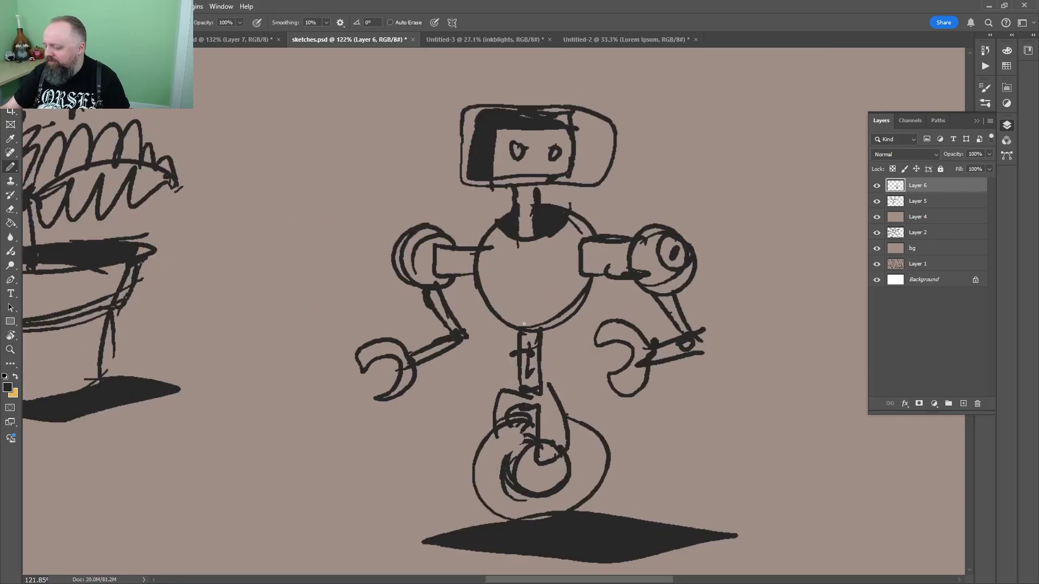
Draw curved panel lines across the robot's round body and add loose squiggles trailing from the end of the ground shadow
drag(482, 278, 575, 310)
drag(506, 264, 530, 327)
drag(650, 333, 526, 180)
drag(553, 396, 630, 393)
drag(625, 399, 656, 402)
drag(593, 225, 584, 309)
drag(540, 233, 563, 272)
Fill the far round shoulder joint of the robot dark and add small accent dashes above its head
key(z)
drag(610, 215, 589, 195)
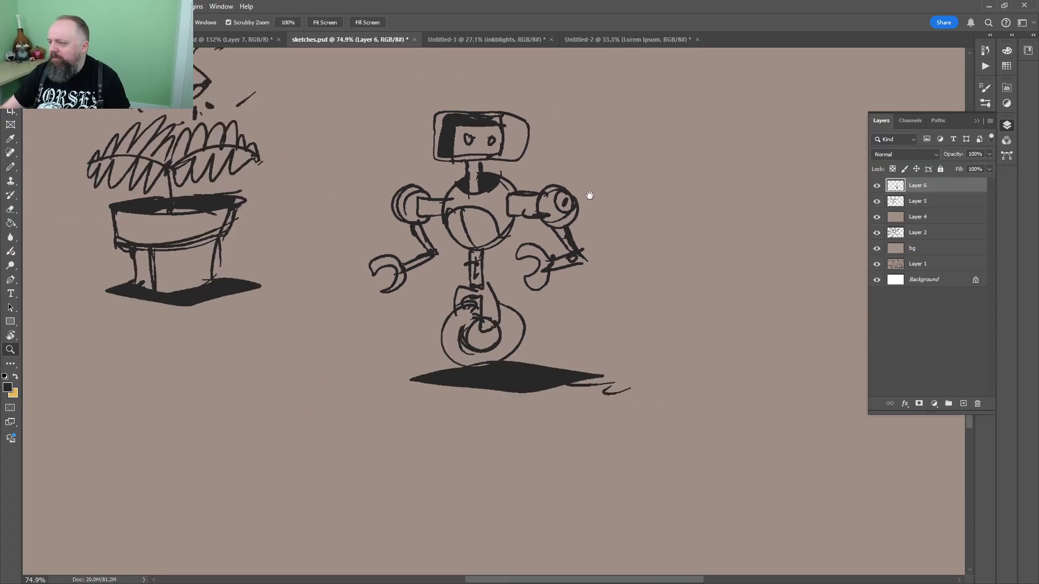
drag(584, 64, 590, 202)
drag(498, 237, 534, 205)
scroll(533, 204, down, 3)
scroll(568, 195, left, 1)
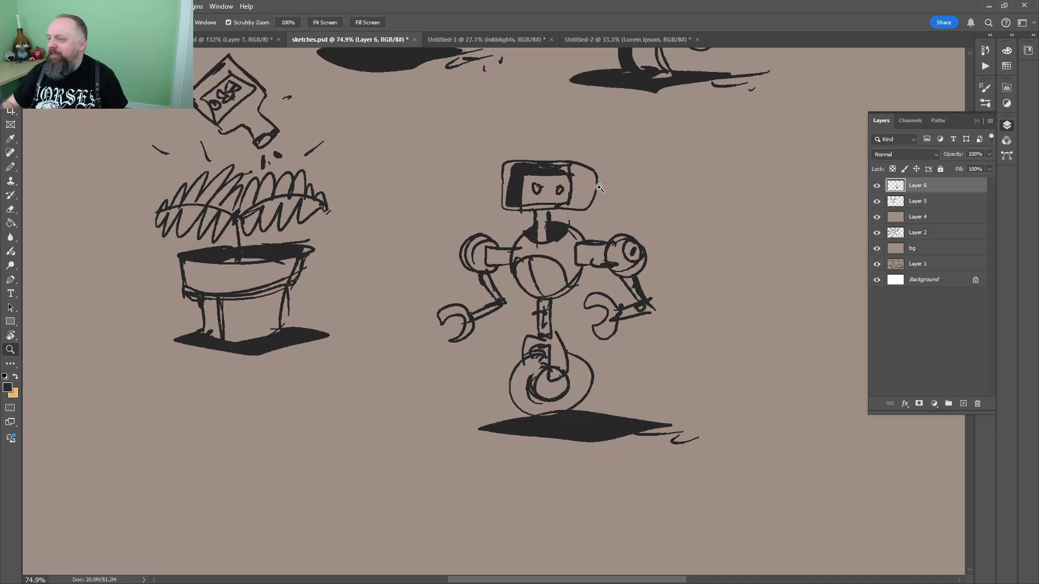
key(b)
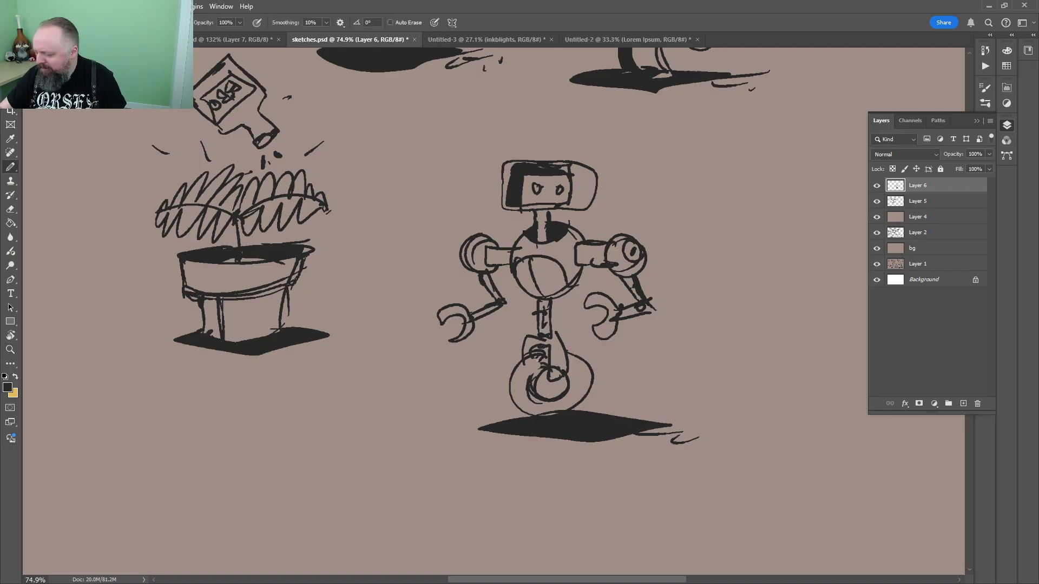
key(g)
click(479, 255)
key(z)
drag(652, 212, 625, 211)
key(b)
key(z)
drag(648, 140, 620, 151)
Switch to the framed creature thumbnail document and sketch loose loops around the creature's fist and the outer side of its arm
click(108, 40)
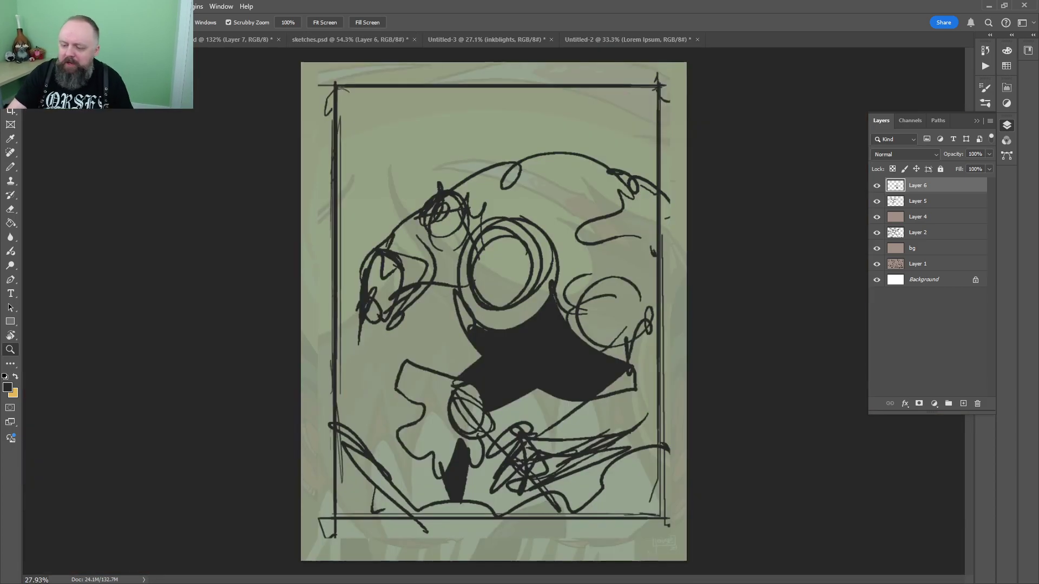
drag(547, 346, 559, 338)
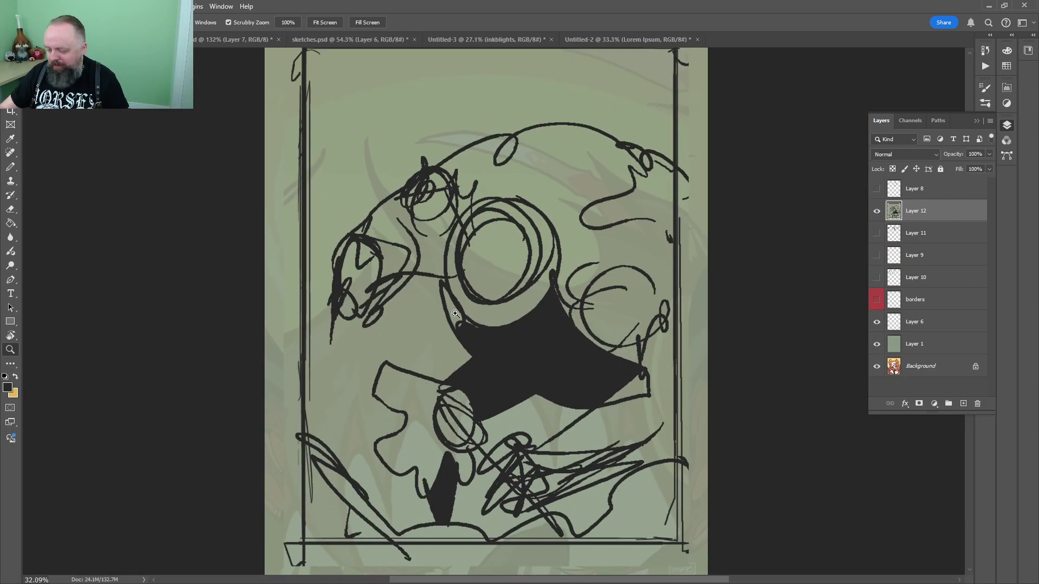
key(b)
drag(361, 299, 378, 317)
mouse_move(312, 310)
mouse_down()
mouse_move(378, 306)
mouse_move(363, 222)
mouse_up()
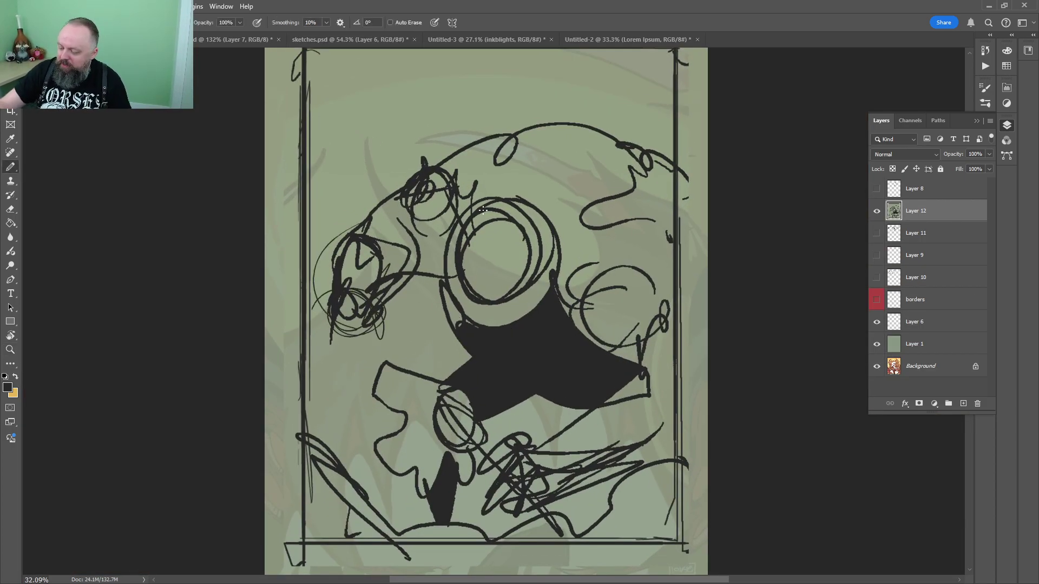
drag(397, 179, 354, 258)
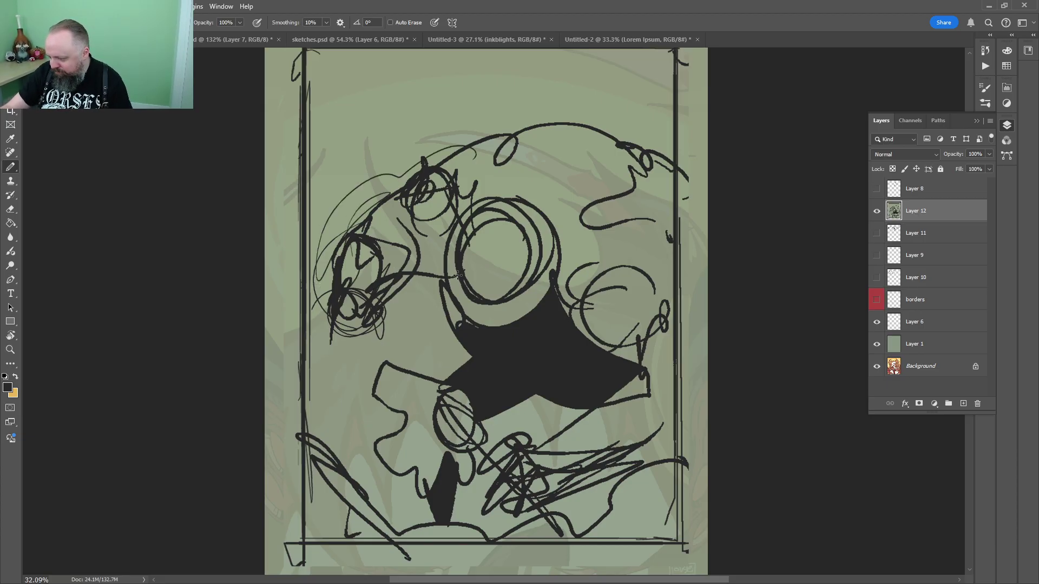
Add a small circle inside the large head circle and a curved line outside the jagged shape below it
mouse_move(622, 245)
mouse_down()
mouse_move(570, 204)
mouse_move(574, 213)
mouse_up()
mouse_move(436, 245)
mouse_down()
mouse_move(402, 298)
mouse_move(438, 268)
mouse_up()
mouse_move(406, 176)
mouse_down()
mouse_move(460, 277)
mouse_move(460, 201)
mouse_up()
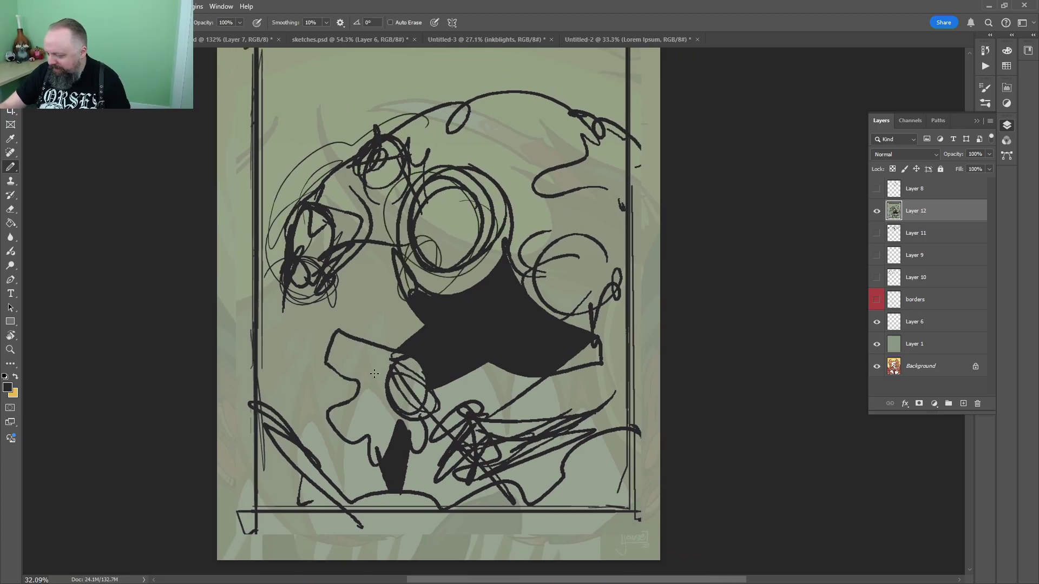
drag(295, 361, 326, 421)
key(z)
Lasso the lower part of the thumbnail drawing, scale it to 128.27%, rotate it -9.73°, and clear the selection
key(l)
mouse_move(516, 313)
mouse_down()
mouse_move(528, 357)
mouse_move(512, 394)
mouse_up()
key(z)
key(l)
mouse_move(574, 494)
mouse_down()
mouse_move(506, 406)
mouse_move(458, 500)
mouse_move(621, 487)
mouse_up()
key(ctrl+t)
drag(622, 337, 665, 305)
drag(676, 298, 655, 273)
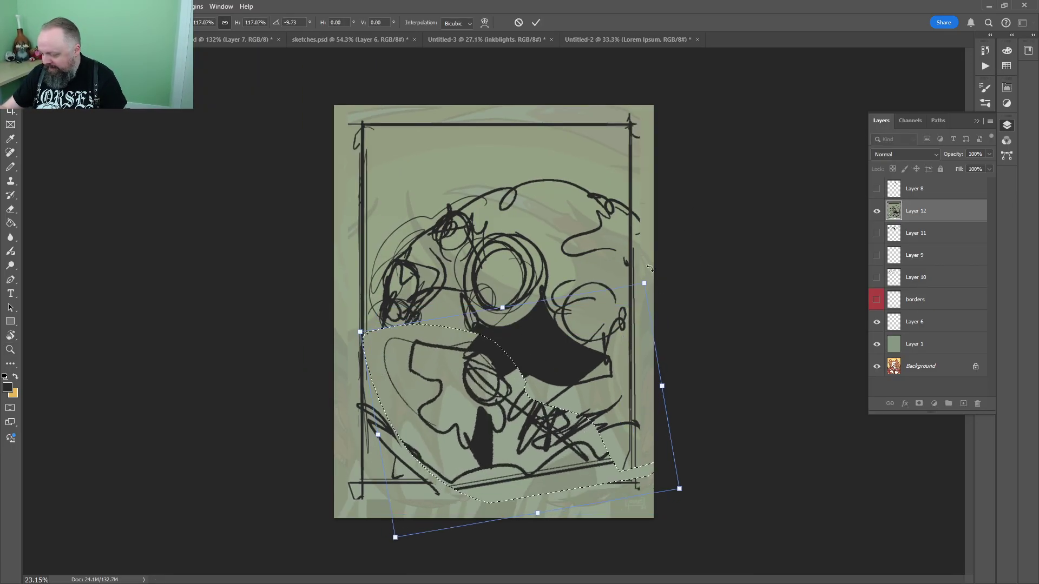
drag(628, 308, 637, 272)
drag(591, 336, 593, 347)
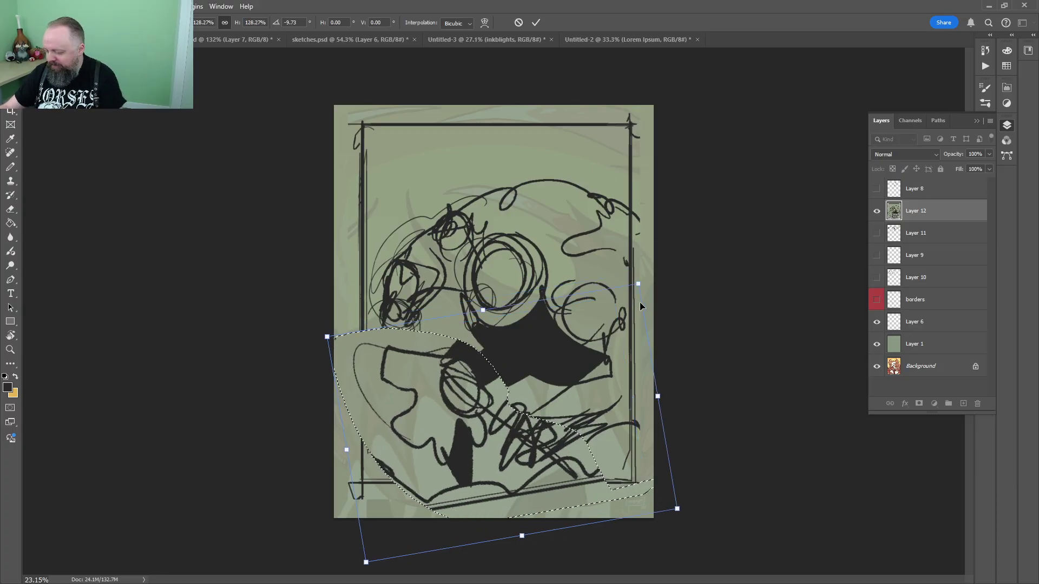
key(Return)
key(ctrl+d)
Rotate the whole Layer 12 sketch slightly counterclockwise and lower its opacity to 30%
key(z)
key(ctrl+t)
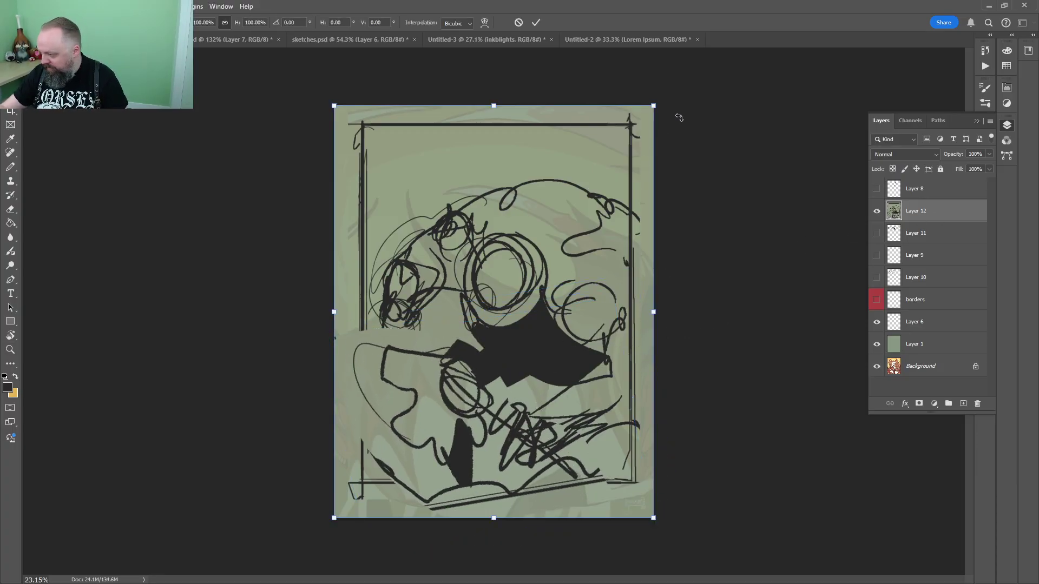
drag(678, 117, 655, 87)
key(Return)
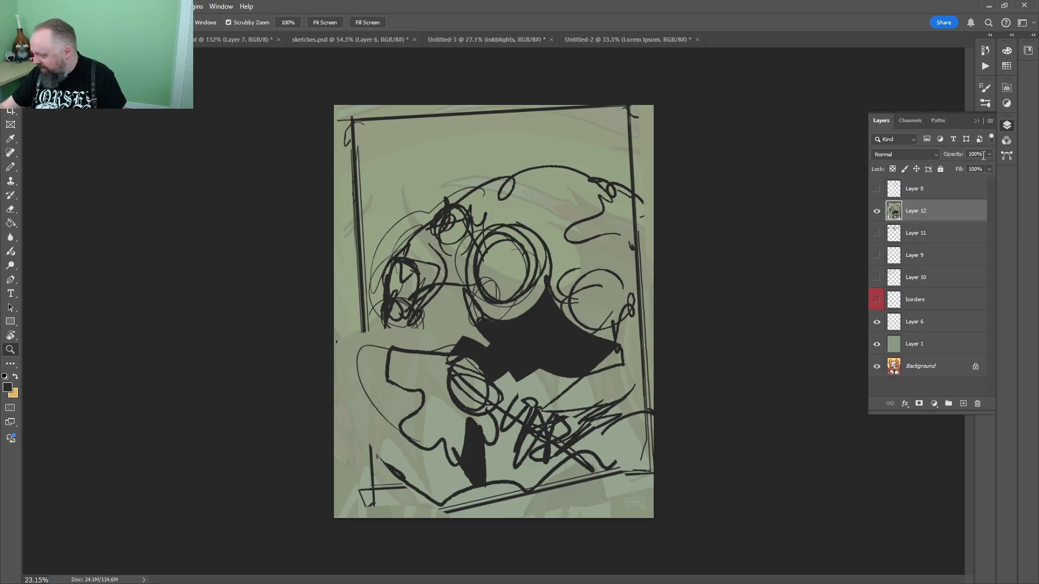
drag(979, 161, 952, 166)
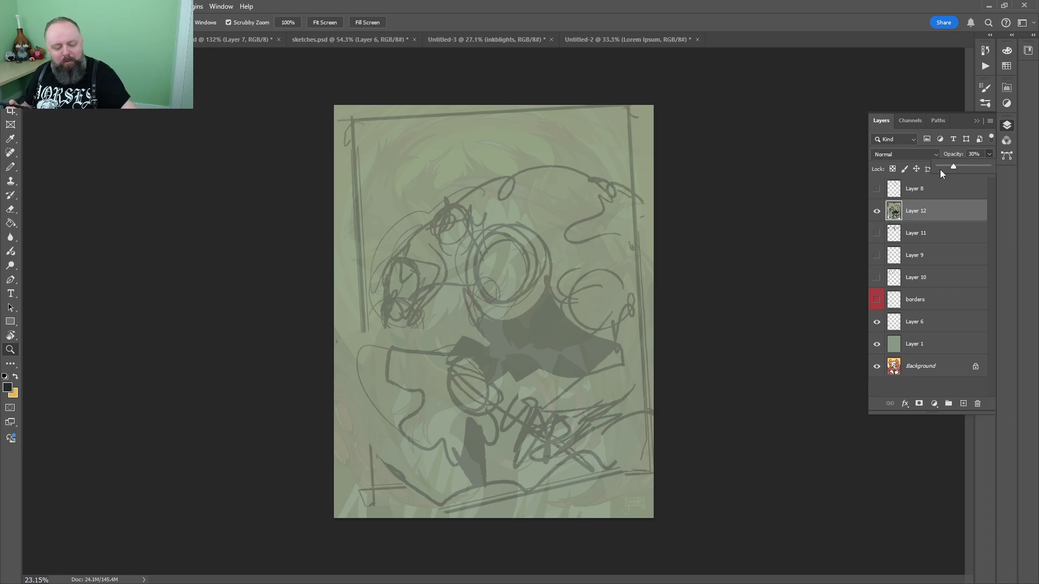
Return to sketches.psd and fill the forearm and claw below the robot's dark shoulder joint with the sketch colour
click(234, 37)
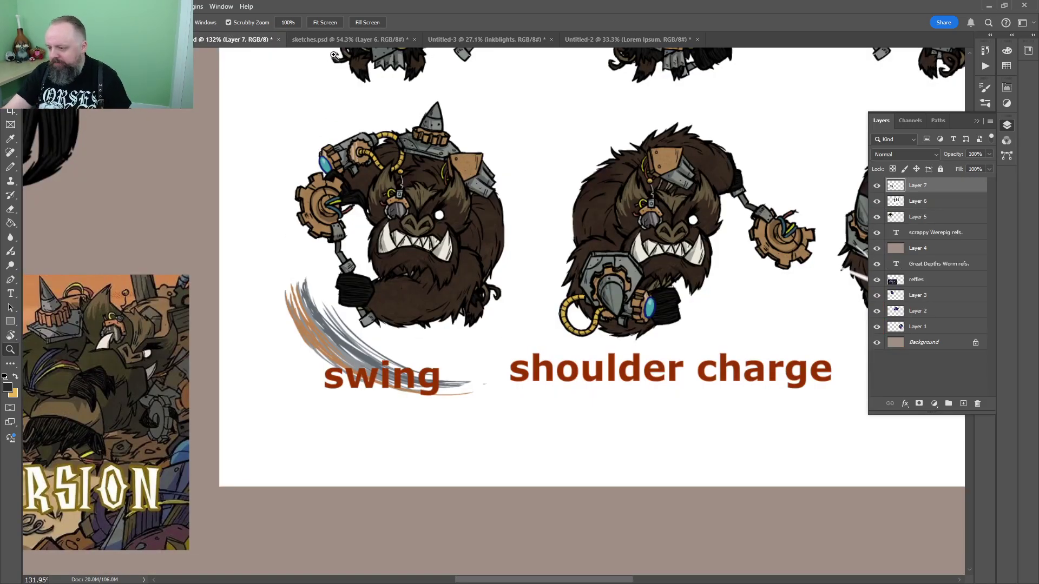
click(349, 39)
key(b)
alt+click(529, 304)
key(z)
drag(618, 300, 667, 300)
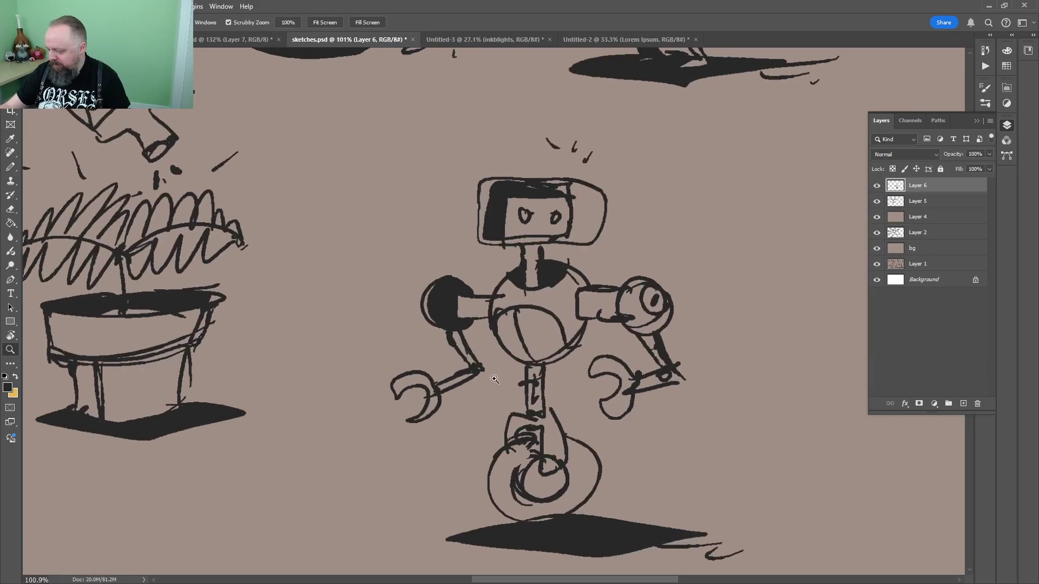
key(g)
key(z)
drag(452, 382, 452, 382)
key(ctrl+0)
Lasso the whole robot, scale it down, and move it right beside the potted plant
key(l)
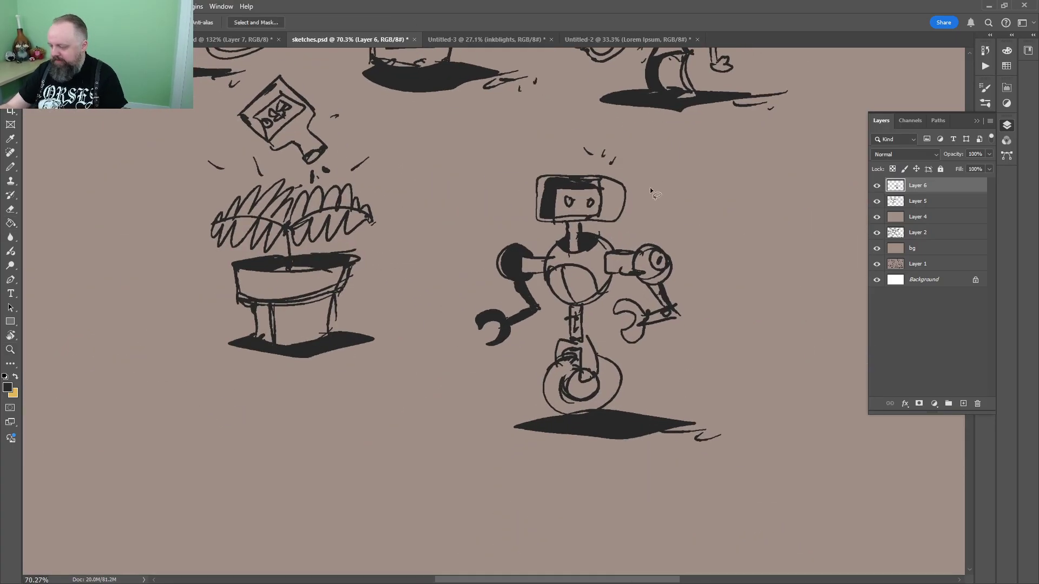
mouse_move(700, 165)
mouse_down()
mouse_move(762, 432)
mouse_move(699, 205)
mouse_up()
key(ctrl+t)
drag(788, 132, 701, 214)
mouse_move(614, 323)
mouse_down()
mouse_move(562, 244)
mouse_move(530, 225)
mouse_up()
key(Return)
key(z)
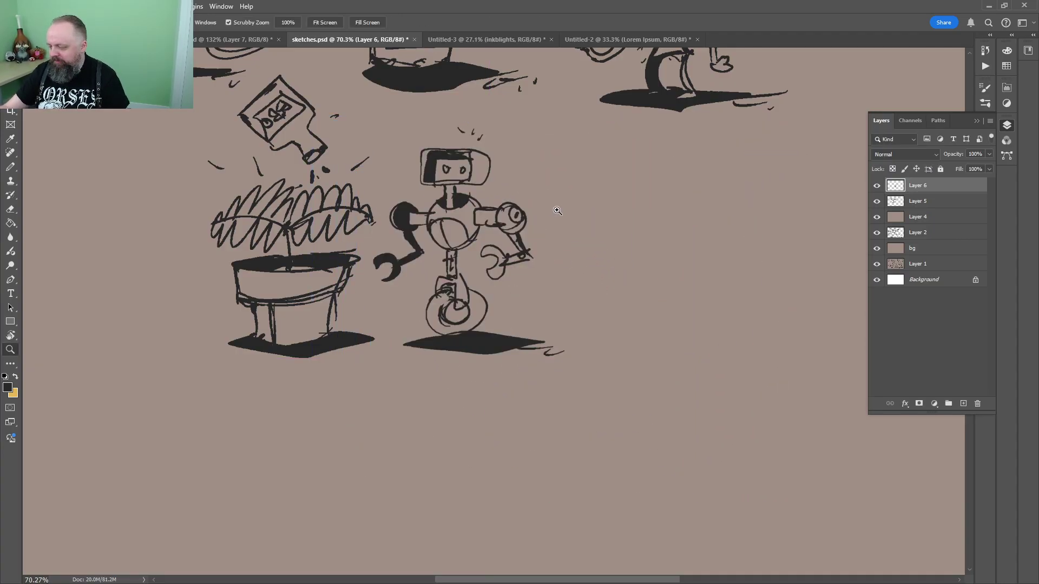
Flip the robot sketch horizontally and clear the selection
key(ctrl+0)
key(ctrl+shift+h)
key(ctrl+z)
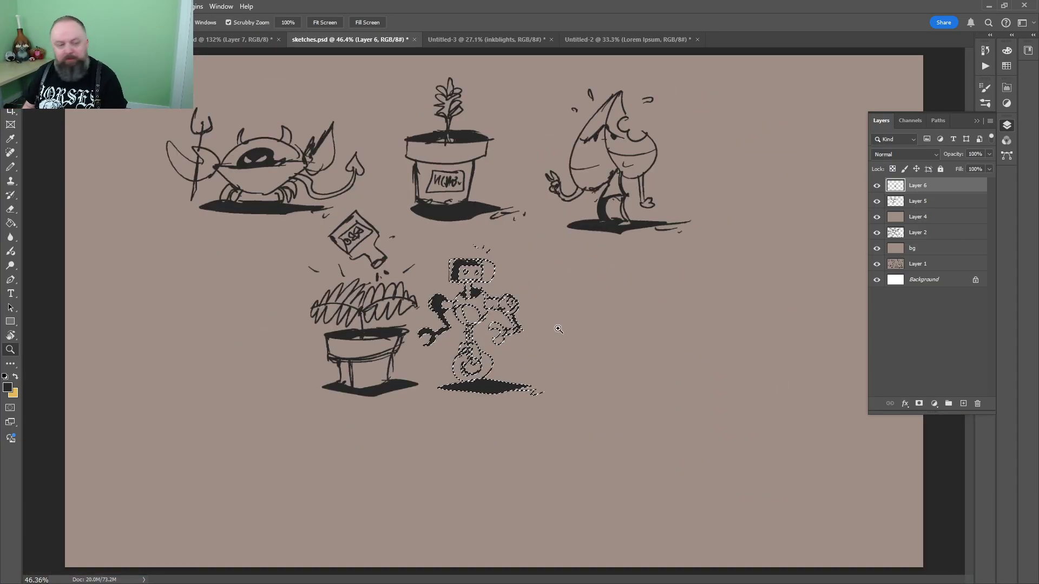
key(ctrl+shift+z)
key(ctrl+d)
key(ctrl+shift+h)
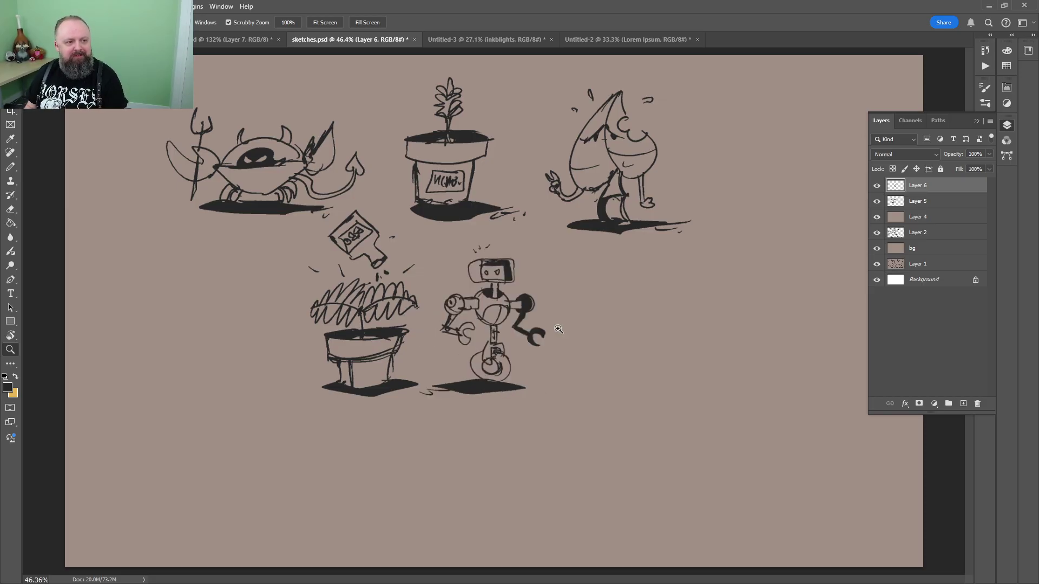
Switch to the Werepig reference document and copy a freehand selection of the beast's head from the NEW BOSS VERSION artwork
click(87, 39)
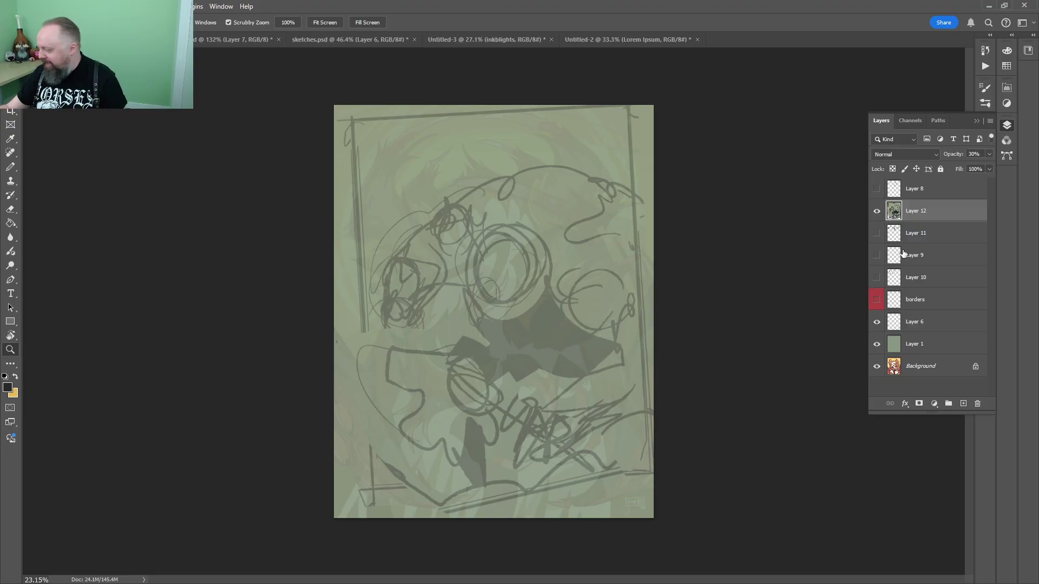
click(252, 42)
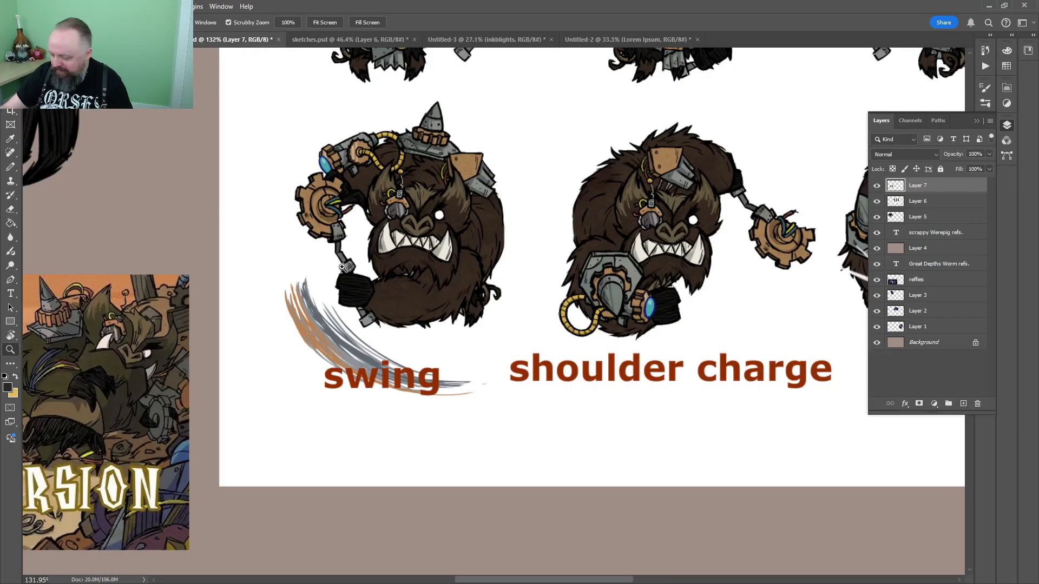
drag(558, 233, 324, 348)
mouse_move(491, 200)
mouse_down()
mouse_move(408, 365)
mouse_move(456, 329)
mouse_move(698, 246)
mouse_up()
mouse_move(370, 273)
mouse_down()
mouse_move(652, 179)
mouse_move(708, 228)
mouse_move(840, 283)
mouse_move(697, 181)
mouse_move(558, 188)
mouse_up()
key(l)
drag(454, 354, 452, 324)
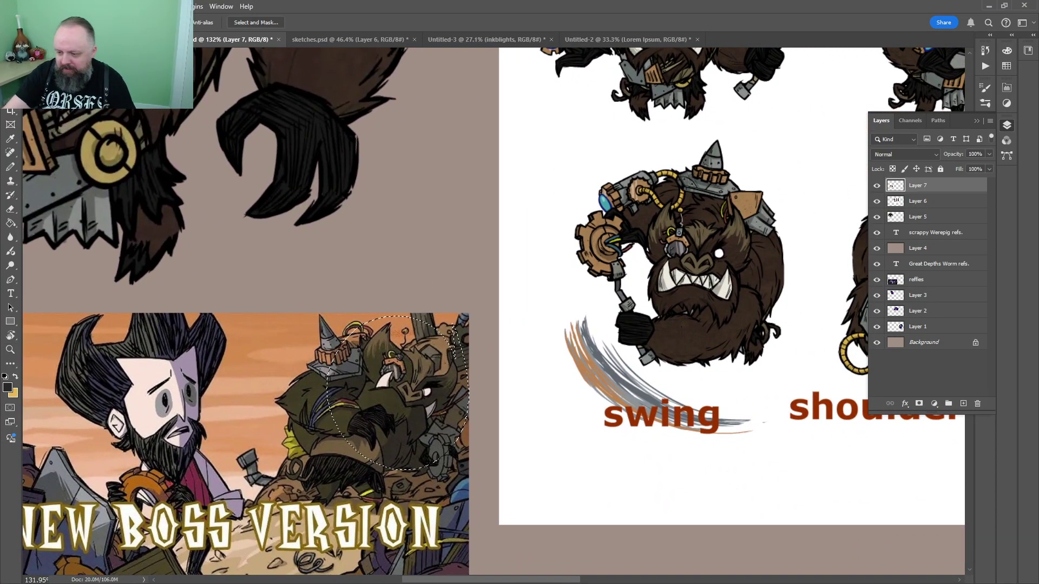
key(ctrl+c)
Paste the copied beast head into the creature thumbnail document, enlarge it, and place it in the page's upper-left corner
key(ctrl+shift+Tab)
key(ctrl+v)
mouse_move(464, 277)
mouse_down()
mouse_move(462, 235)
mouse_move(352, 134)
mouse_up()
key(ctrl+t)
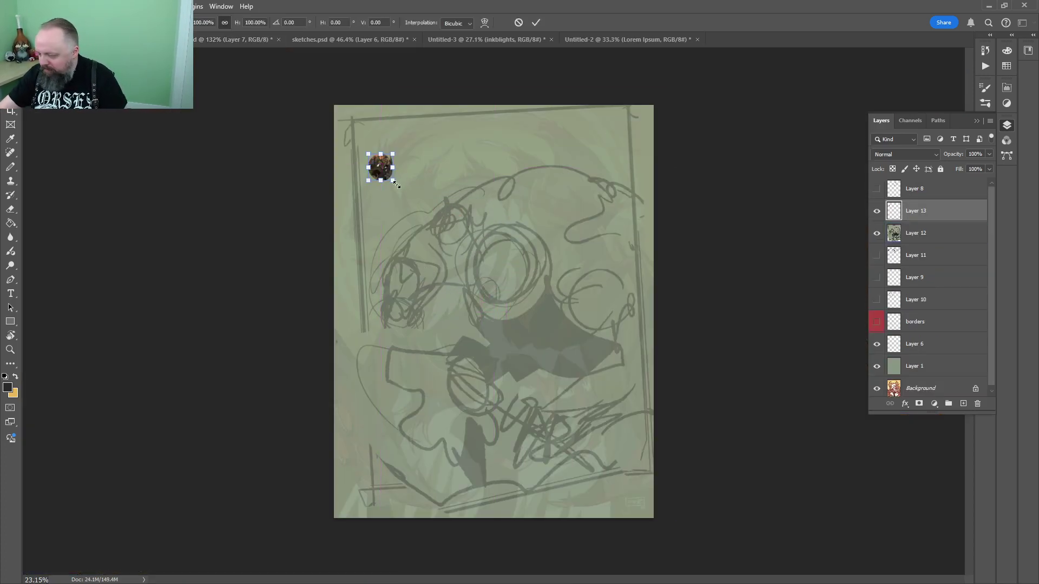
drag(394, 182, 462, 254)
drag(422, 216, 389, 168)
key(Return)
Go back to the reference document and copy a freehand selection of the swing-pose beast's face
click(205, 41)
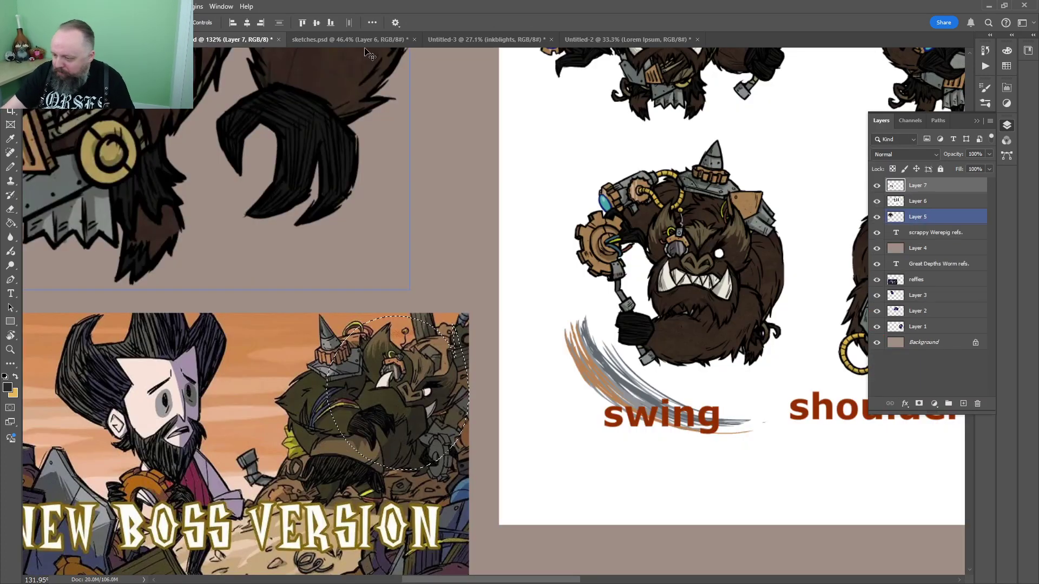
ctrl+click(370, 93)
mouse_move(751, 269)
mouse_down()
mouse_move(519, 334)
mouse_move(455, 268)
mouse_move(407, 389)
mouse_move(491, 297)
mouse_move(495, 219)
mouse_move(455, 142)
mouse_move(483, 176)
mouse_move(469, 201)
mouse_up()
key(l)
Paste the swing-pose face into the creature thumbnail document, enlarge it, and place it beside the first reference head
click(108, 39)
key(ctrl+v)
key(v)
key(ctrl+t)
key(Return)
key(ctrl+z)
key(ctrl+t)
drag(483, 129, 507, 103)
key(Return)
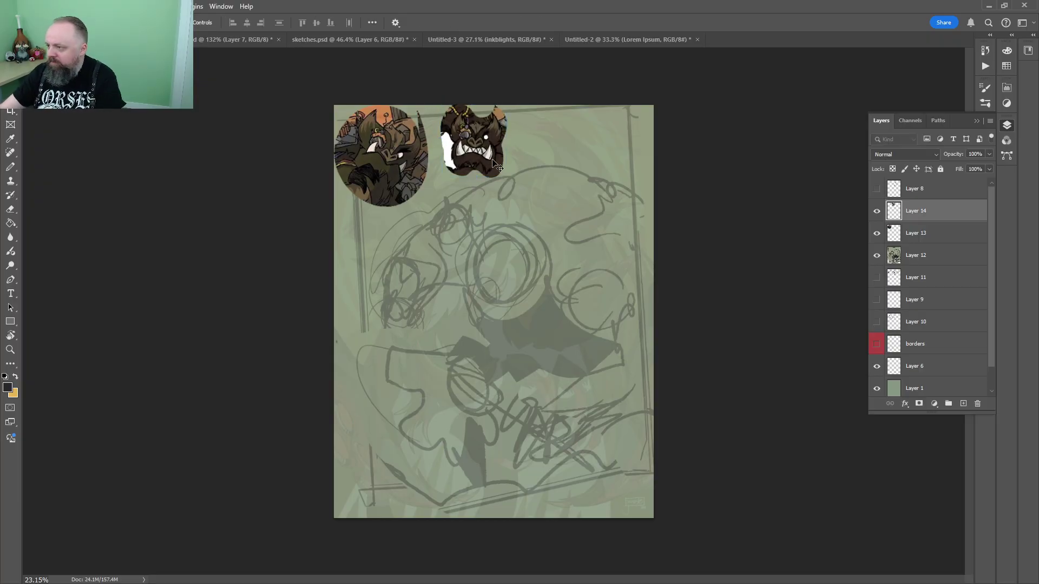
Merge the two pasted reference heads into one layer and rotate them 5.53°
scroll(482, 157, up, 4)
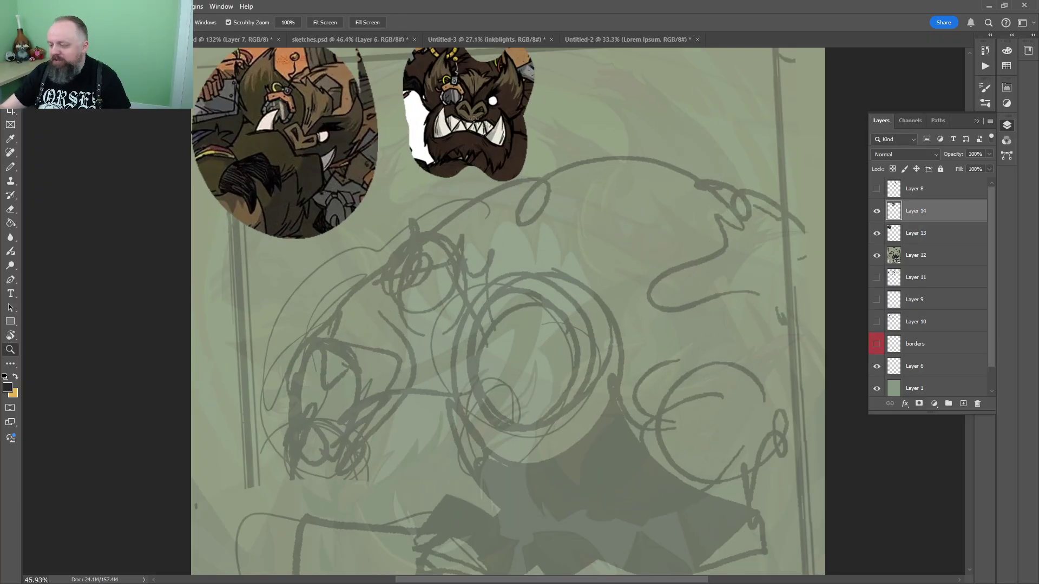
drag(460, 106, 451, 126)
drag(574, 135, 558, 191)
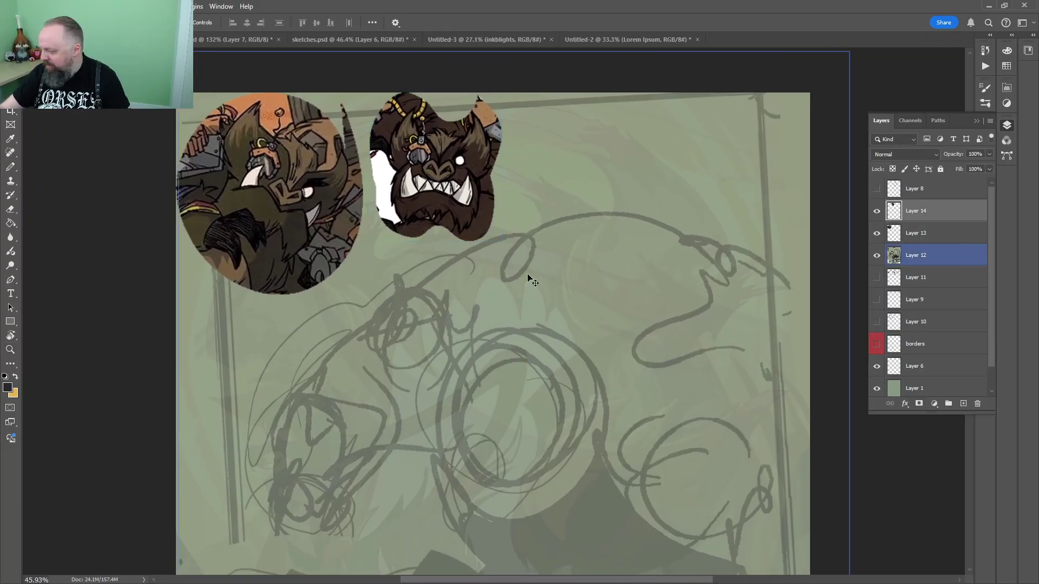
key(ctrl+e)
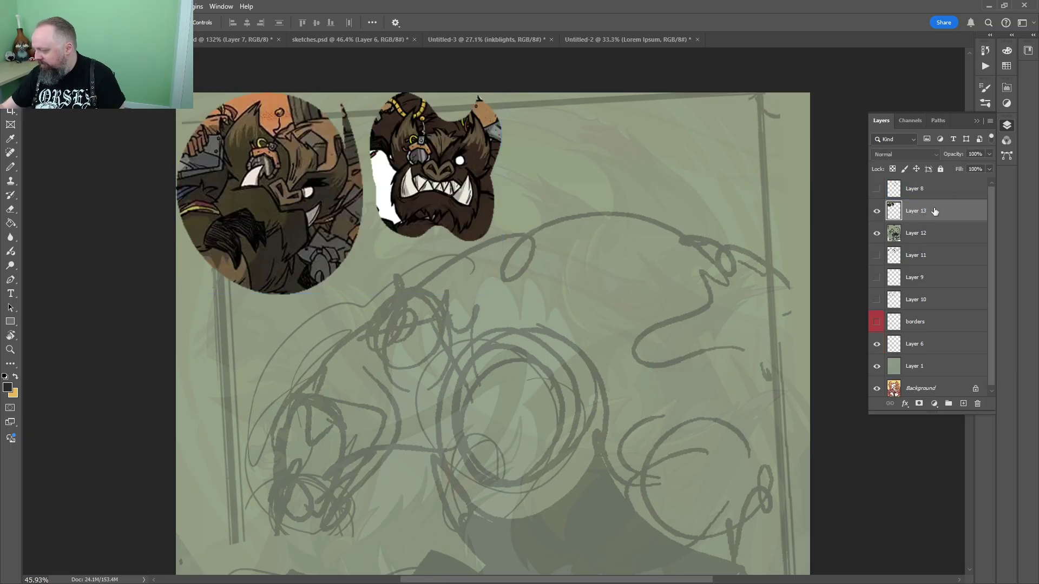
key(ctrl+t)
drag(506, 91, 511, 108)
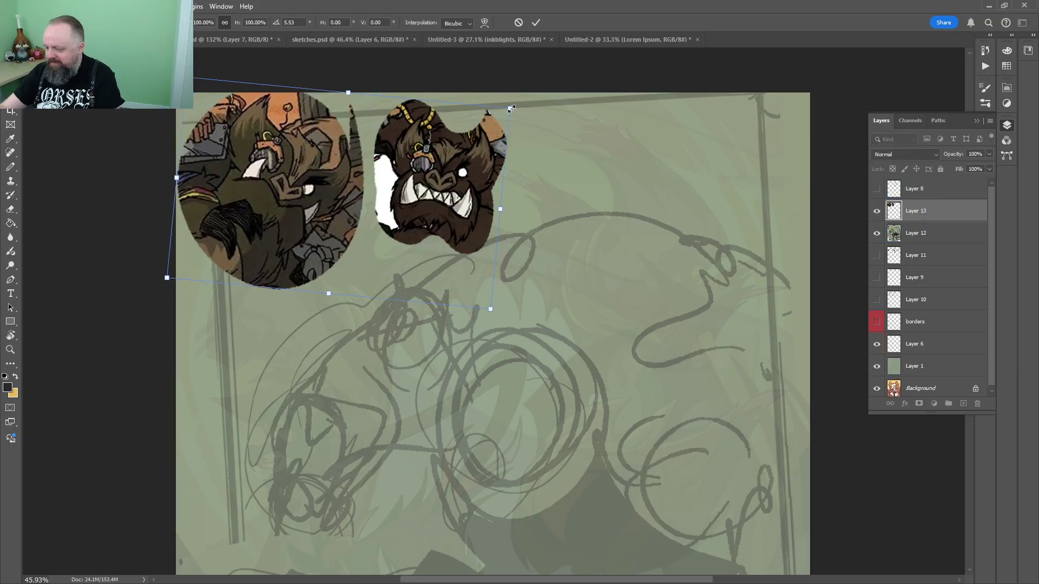
key(Return)
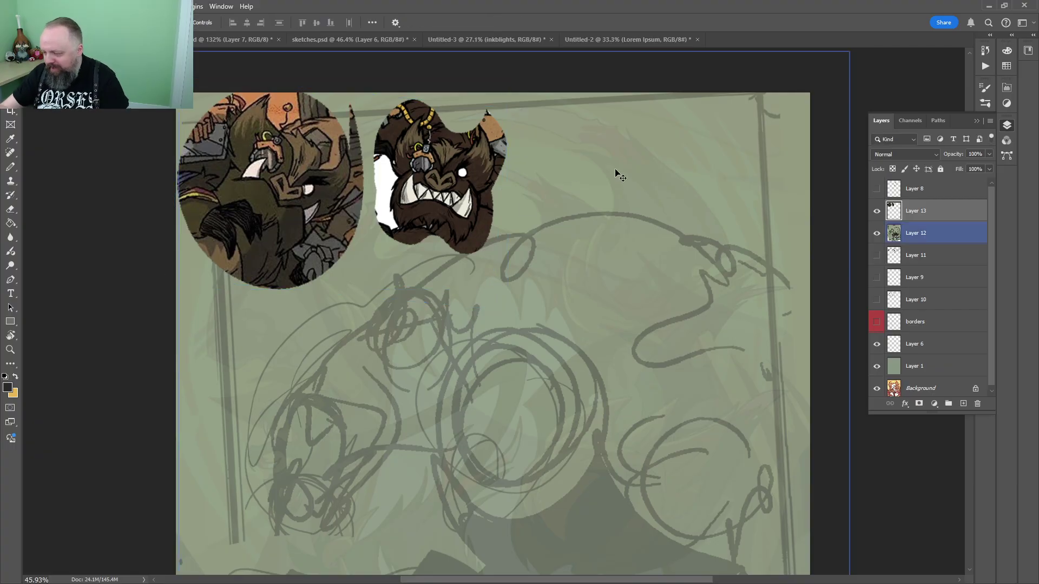
Try a white stroke, sampled from the eye, across the first reference head and undo it
key(z)
click(307, 190)
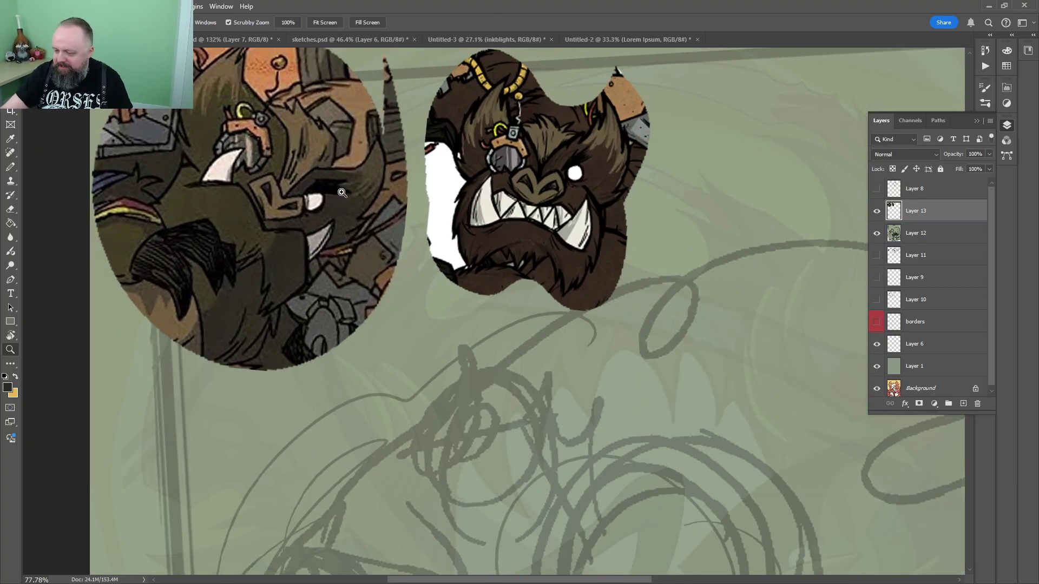
key(b)
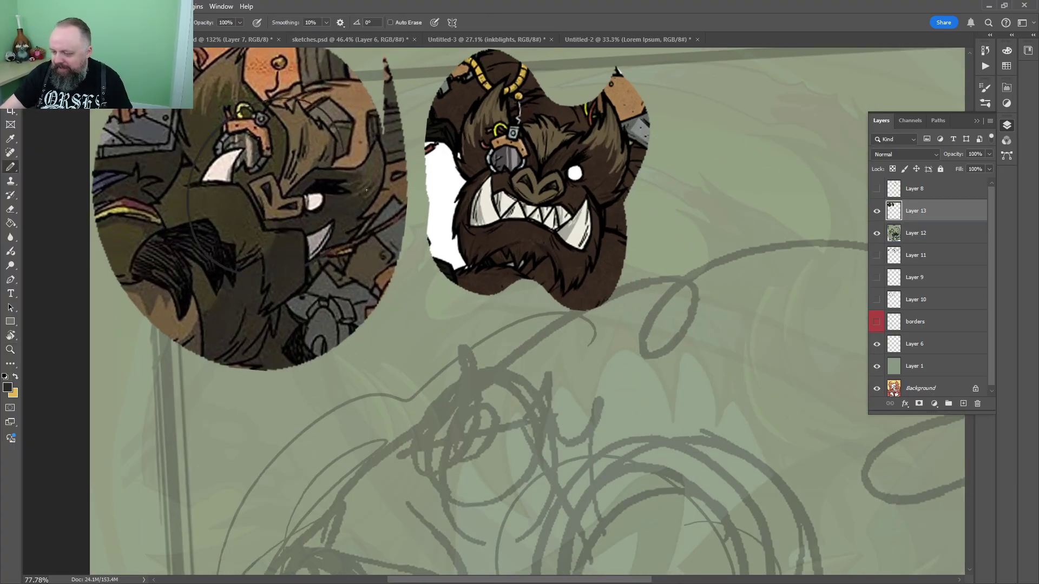
alt+click(314, 201)
mouse_move(336, 158)
mouse_down()
mouse_move(222, 233)
mouse_move(194, 139)
mouse_up()
key(ctrl+z)
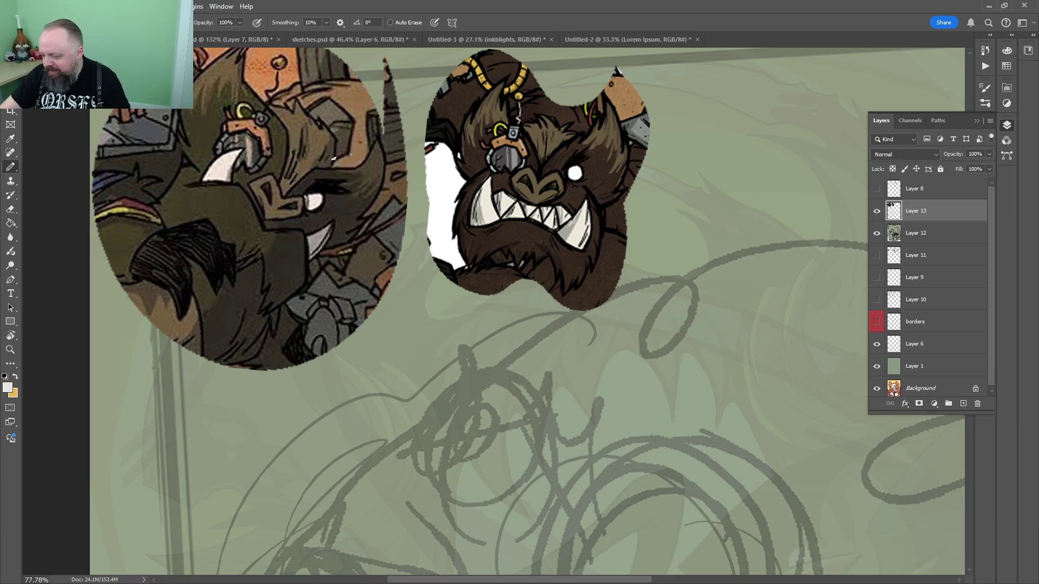
Sample black from the dark area beside the first reference head's eye as the drawing colour
alt+click(325, 187)
key(ctrl+z)
key(z)
drag(547, 190, 514, 190)
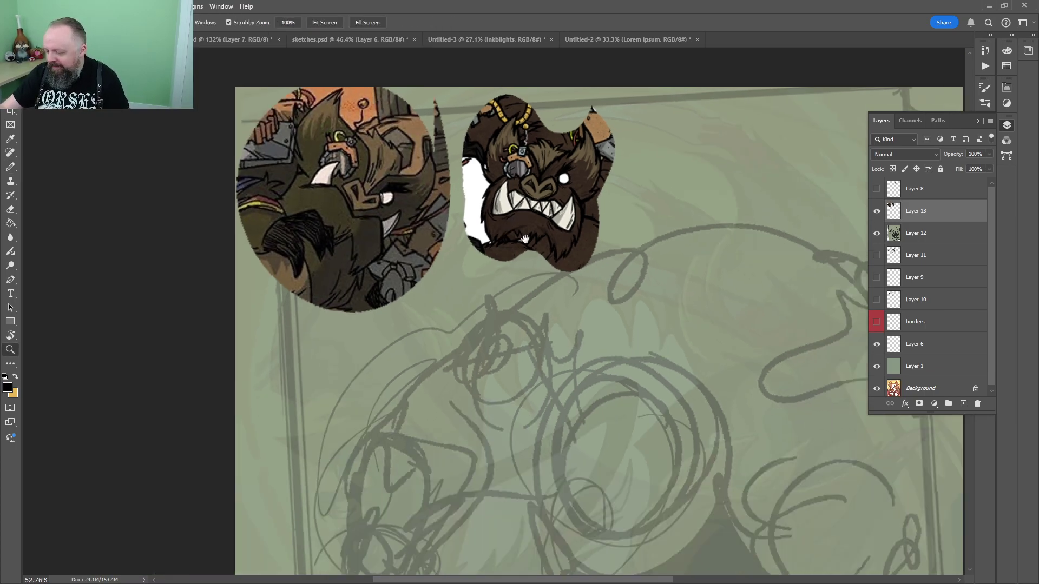
Add a layer above the references and sketch the creature's nose bridge, viewer's-right brow and pointed ear in black over the faded underlay
drag(630, 298, 470, 207)
click(963, 404)
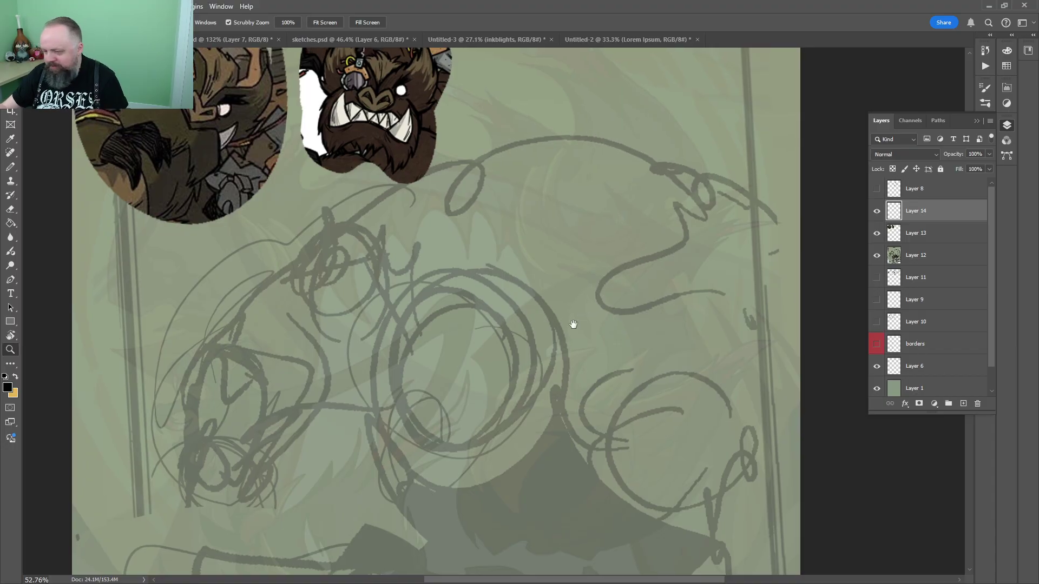
mouse_move(573, 325)
mouse_down()
mouse_move(554, 406)
mouse_move(563, 243)
mouse_move(582, 243)
mouse_up()
key(b)
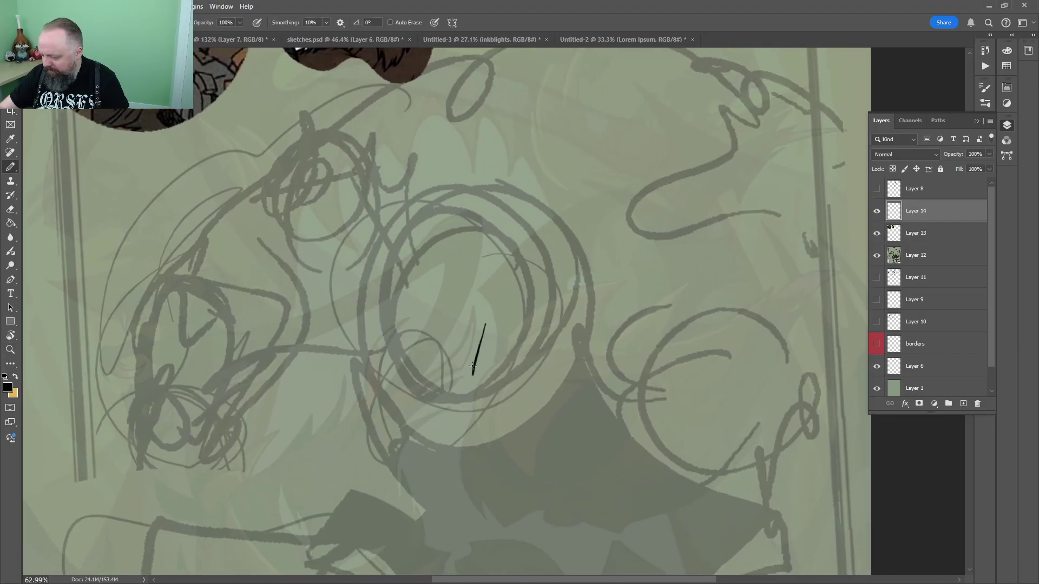
mouse_move(512, 271)
mouse_down()
mouse_move(517, 452)
mouse_move(503, 280)
mouse_up()
mouse_move(463, 384)
mouse_down()
mouse_move(475, 327)
mouse_move(549, 288)
mouse_move(624, 380)
mouse_move(543, 341)
mouse_move(540, 223)
mouse_up()
drag(530, 204, 540, 214)
drag(571, 256, 606, 302)
drag(608, 292, 604, 380)
mouse_move(637, 442)
mouse_down()
mouse_move(702, 424)
mouse_move(609, 281)
mouse_move(611, 246)
mouse_move(614, 254)
mouse_up()
mouse_move(380, 285)
mouse_down()
mouse_move(575, 494)
mouse_move(524, 392)
mouse_move(467, 318)
mouse_up()
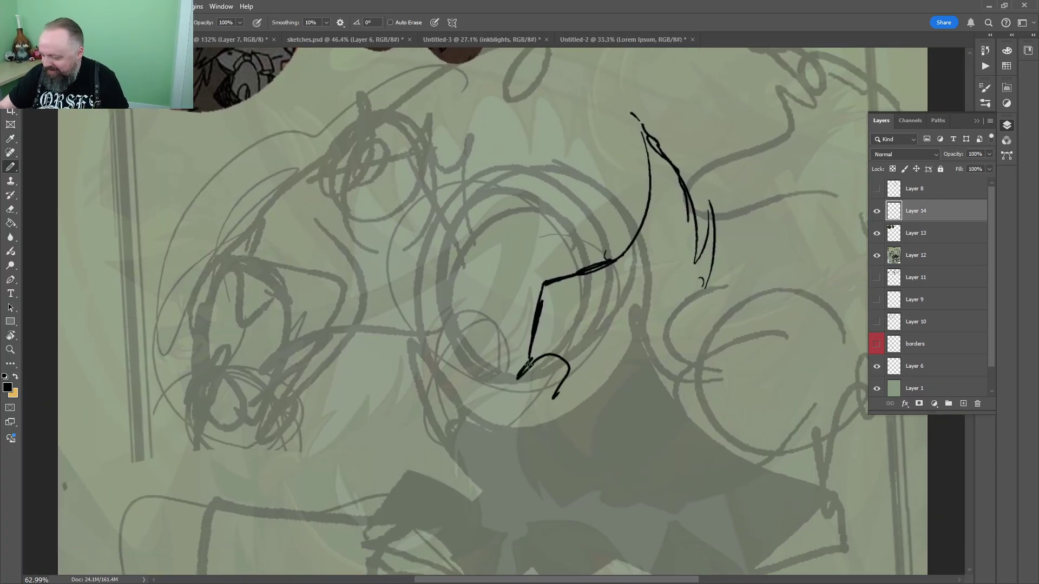
Sketch the snout outline, the second side of the nose bridge and the viewer's-left brow line
drag(572, 365, 547, 413)
drag(581, 347, 552, 351)
drag(514, 358, 527, 357)
mouse_move(501, 330)
mouse_down()
mouse_move(521, 489)
mouse_move(502, 363)
mouse_move(506, 450)
mouse_up()
drag(527, 294, 526, 306)
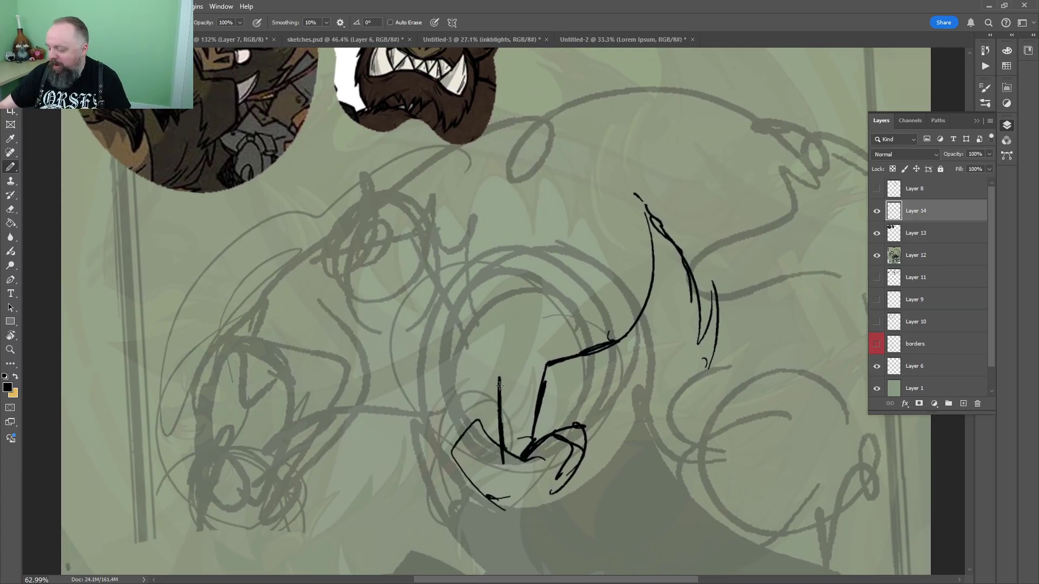
mouse_move(501, 361)
mouse_down()
mouse_move(561, 487)
mouse_move(484, 371)
mouse_move(489, 397)
mouse_up()
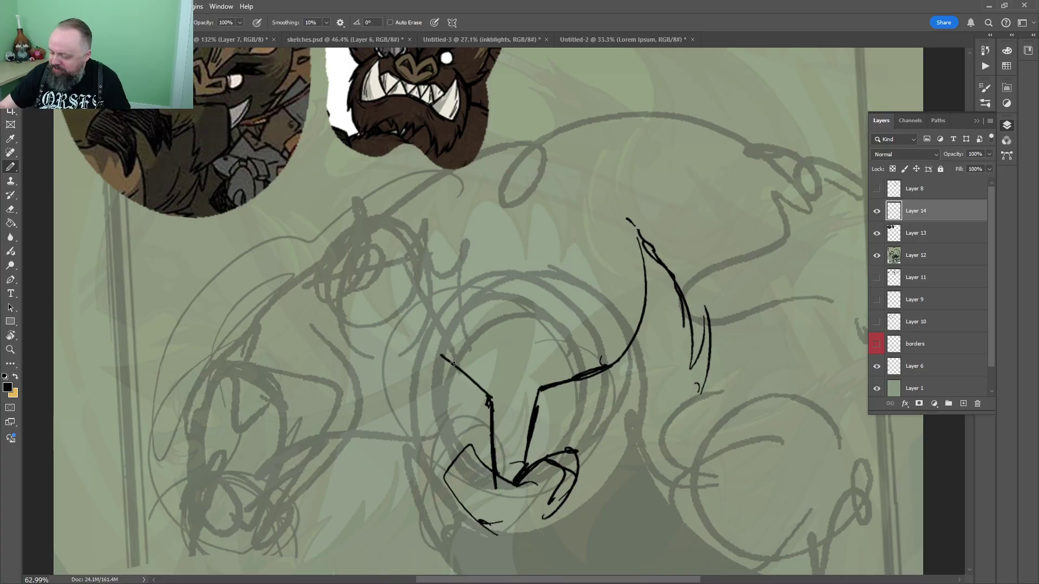
Draw the viewer's-left pointed ear with inner fur strokes and the outer contour down to the cheek
drag(435, 346, 442, 269)
mouse_move(445, 270)
mouse_down()
mouse_move(466, 424)
mouse_move(443, 278)
mouse_up()
mouse_move(424, 328)
mouse_down()
mouse_move(437, 276)
mouse_move(393, 358)
mouse_up()
drag(439, 332, 495, 161)
mouse_move(479, 102)
mouse_down()
mouse_move(443, 159)
mouse_move(407, 270)
mouse_up()
drag(427, 314, 436, 336)
mouse_move(409, 253)
mouse_down()
mouse_move(483, 500)
mouse_move(412, 281)
mouse_move(416, 235)
mouse_move(461, 322)
mouse_up()
Sketch the upper lip beneath the snout with a row of fangs and the curve of the open mouth's side
drag(431, 331, 468, 334)
drag(626, 276, 500, 224)
mouse_move(353, 348)
mouse_down()
mouse_move(361, 321)
mouse_move(411, 316)
mouse_move(448, 335)
mouse_move(499, 293)
mouse_move(460, 313)
mouse_move(505, 233)
mouse_up()
mouse_move(510, 295)
mouse_down()
mouse_move(551, 292)
mouse_move(593, 449)
mouse_up()
mouse_move(367, 340)
mouse_down()
mouse_move(378, 321)
mouse_move(378, 357)
mouse_up()
drag(533, 55, 487, 86)
mouse_move(340, 341)
mouse_down()
mouse_move(363, 353)
mouse_move(466, 325)
mouse_move(487, 387)
mouse_up()
Sketch the lower jaw of the open mouth with large tusks and a row of jagged teeth
drag(566, 242, 566, 155)
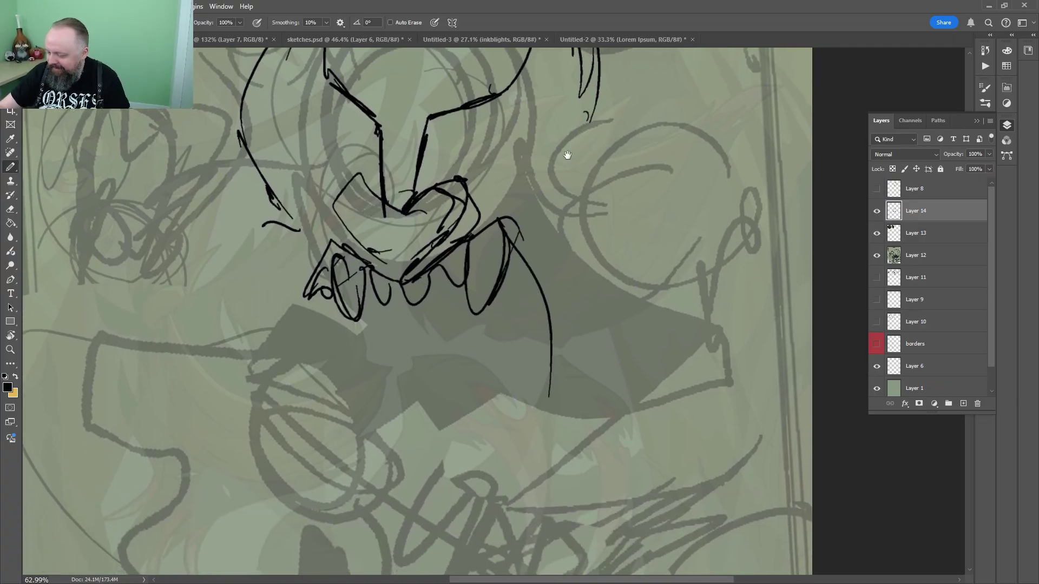
mouse_move(558, 348)
mouse_down()
mouse_move(535, 432)
mouse_move(560, 416)
mouse_up()
drag(477, 434, 558, 395)
mouse_move(519, 440)
mouse_down()
mouse_move(338, 441)
mouse_move(512, 411)
mouse_up()
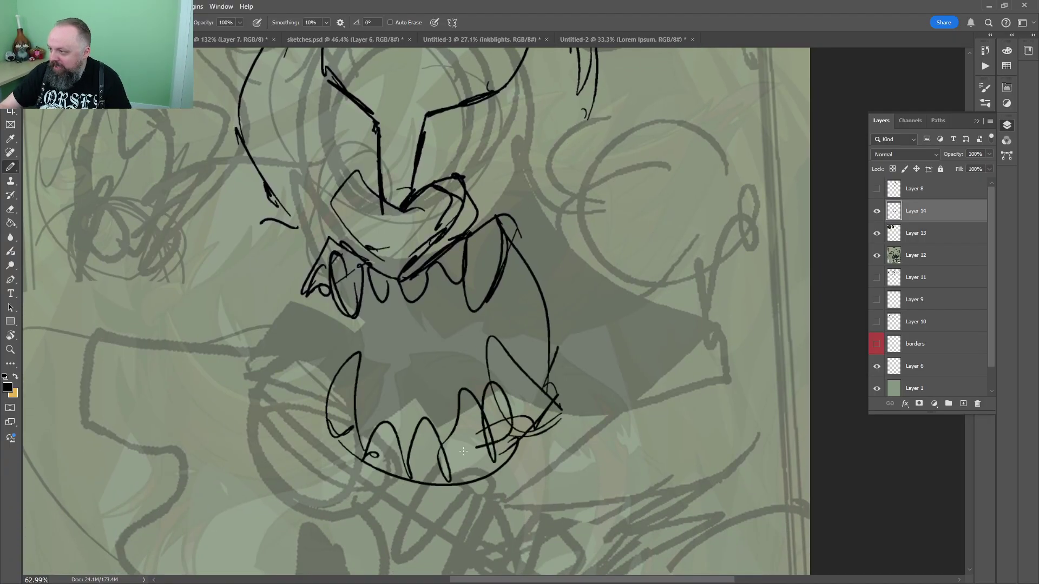
drag(489, 452, 374, 450)
Outline a thick angular eyebrow on the viewer's right, fill it black, and draw the glaring eye beneath it
drag(481, 137, 692, 526)
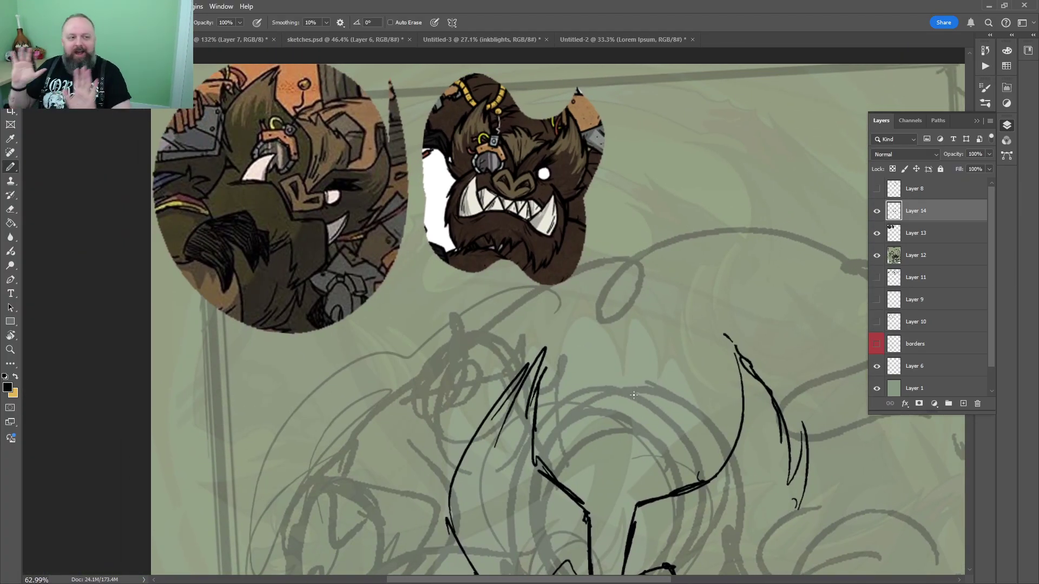
mouse_move(609, 413)
mouse_down()
mouse_move(553, 260)
mouse_move(620, 431)
mouse_move(642, 392)
mouse_move(449, 157)
mouse_up()
key(z)
drag(474, 300, 494, 301)
key(b)
mouse_move(437, 319)
mouse_down()
mouse_move(591, 247)
mouse_move(446, 261)
mouse_move(450, 307)
mouse_move(502, 292)
mouse_up()
key(g)
click(487, 271)
key(b)
mouse_move(487, 308)
mouse_down()
mouse_move(549, 281)
mouse_move(477, 321)
mouse_up()
drag(544, 268, 479, 327)
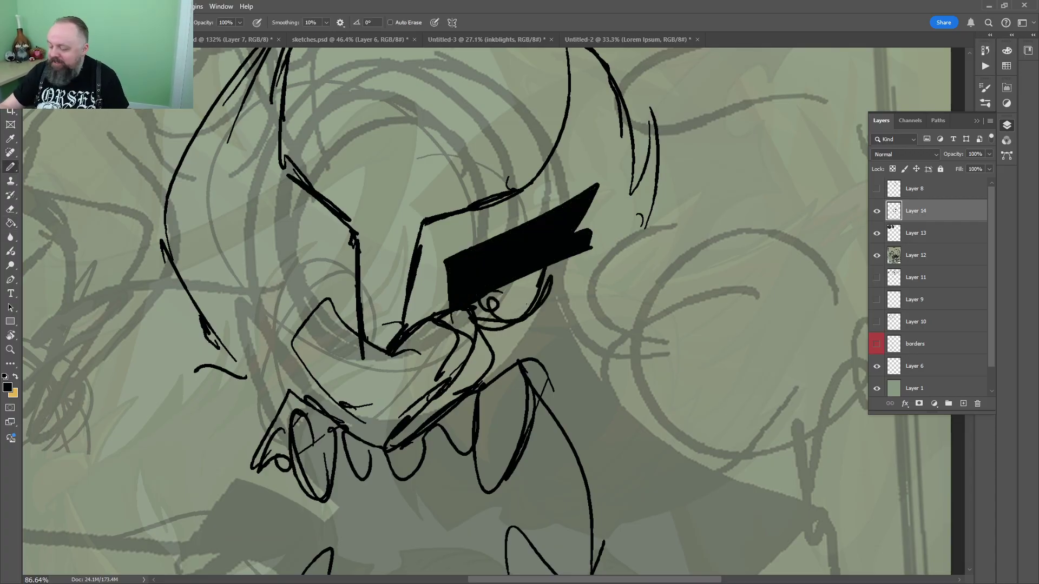
drag(536, 292, 479, 311)
Draw the matching solid black eyebrow and the rounded eye on the viewer's left of the face
drag(473, 255, 612, 255)
mouse_move(439, 240)
mouse_down()
mouse_move(382, 217)
mouse_move(465, 314)
mouse_move(401, 272)
mouse_move(452, 309)
mouse_up()
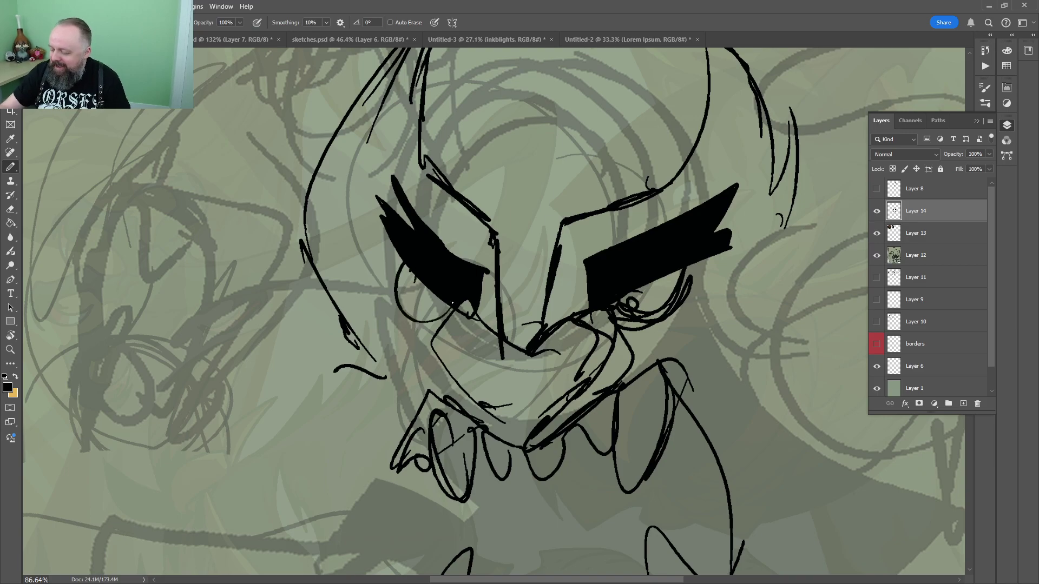
drag(399, 259, 445, 319)
drag(700, 328, 587, 217)
drag(352, 245, 389, 297)
drag(350, 243, 386, 294)
drag(454, 245, 412, 286)
Add nostril slashes and snout wrinkles, an outer line beside the mouth, and loose contour strokes under the chin
mouse_move(445, 219)
mouse_down()
mouse_move(411, 249)
mouse_move(330, 208)
mouse_move(302, 230)
mouse_up()
mouse_move(311, 246)
mouse_down()
mouse_move(357, 303)
mouse_move(405, 334)
mouse_up()
drag(557, 279, 537, 273)
mouse_move(428, 310)
mouse_down()
mouse_move(549, 211)
mouse_move(556, 284)
mouse_up()
drag(600, 278, 525, 145)
mouse_move(472, 116)
mouse_down()
mouse_move(539, 206)
mouse_move(559, 292)
mouse_up()
mouse_move(247, 466)
mouse_down()
mouse_move(460, 446)
mouse_move(406, 517)
mouse_up()
drag(441, 518, 579, 368)
key(z)
mouse_move(602, 178)
mouse_down()
mouse_move(546, 180)
mouse_move(575, 154)
mouse_up()
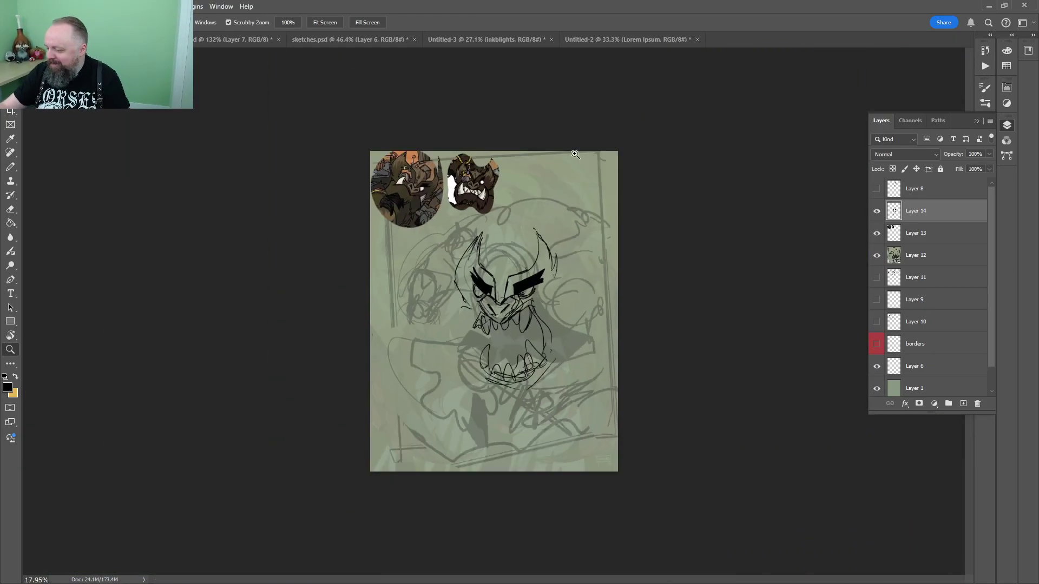
drag(519, 184, 573, 183)
drag(505, 239, 597, 239)
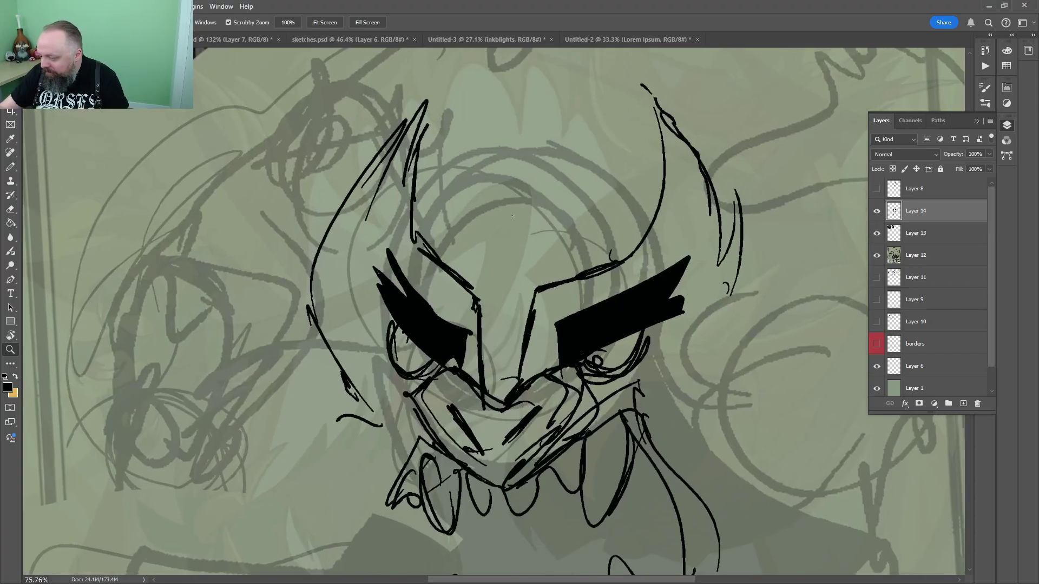
Draw the jagged hairline across the top of the head between the two ears
key(b)
mouse_move(438, 273)
mouse_down()
mouse_move(428, 216)
mouse_move(539, 139)
mouse_move(604, 142)
mouse_move(591, 192)
mouse_up()
drag(600, 181, 634, 265)
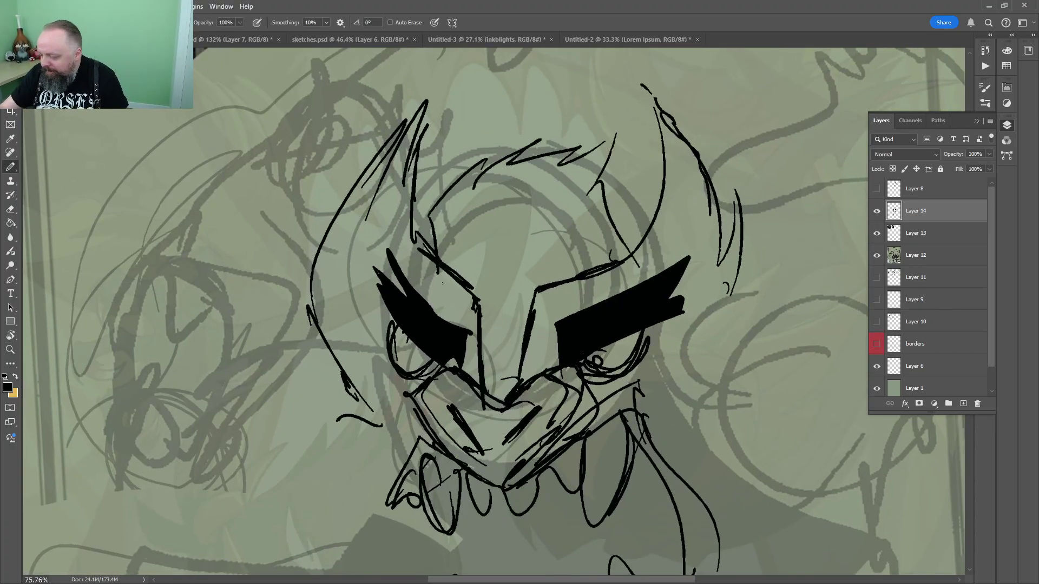
drag(442, 208, 423, 248)
Free-transform the head sketch, tilting it counterclockwise and narrowing it over the underlay
key(z)
drag(589, 211, 536, 212)
drag(641, 197, 557, 267)
key(ctrl+t)
drag(575, 210, 556, 240)
drag(566, 233, 543, 223)
drag(513, 315, 515, 283)
drag(537, 198, 531, 212)
drag(509, 282, 504, 285)
key(Return)
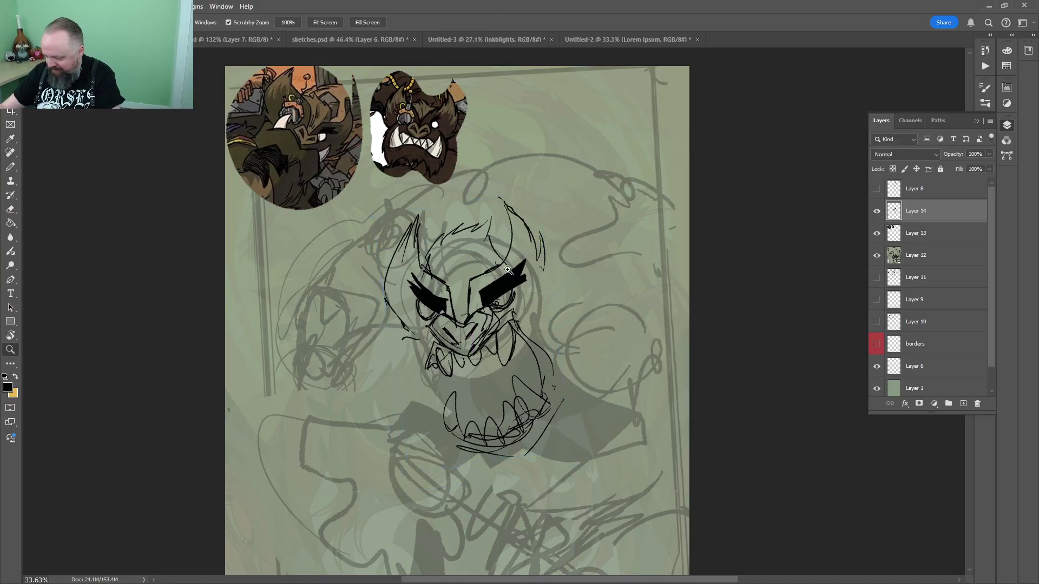
Sketch the hunched back and shoulder outline above the head and check the Werepig artwork in the reference document
drag(419, 172, 464, 182)
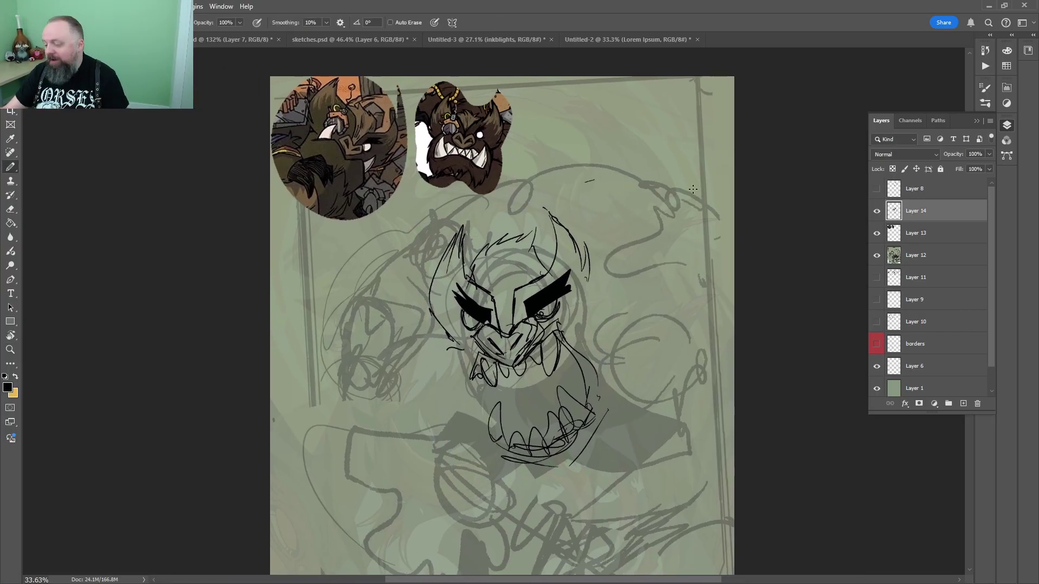
mouse_move(777, 163)
mouse_down()
mouse_move(586, 128)
mouse_move(568, 114)
mouse_move(396, 292)
mouse_up()
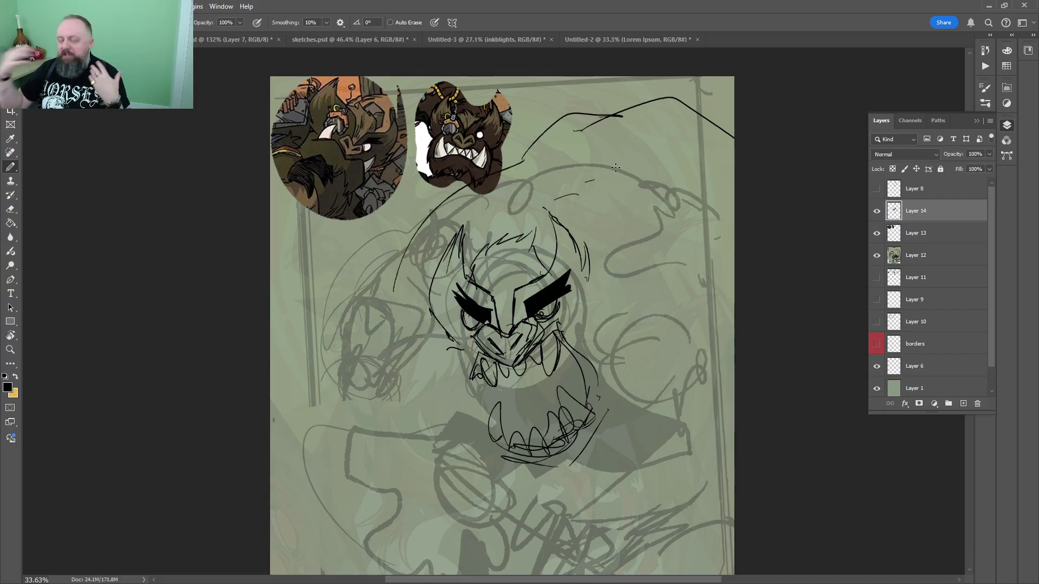
click(238, 40)
drag(236, 401, 521, 132)
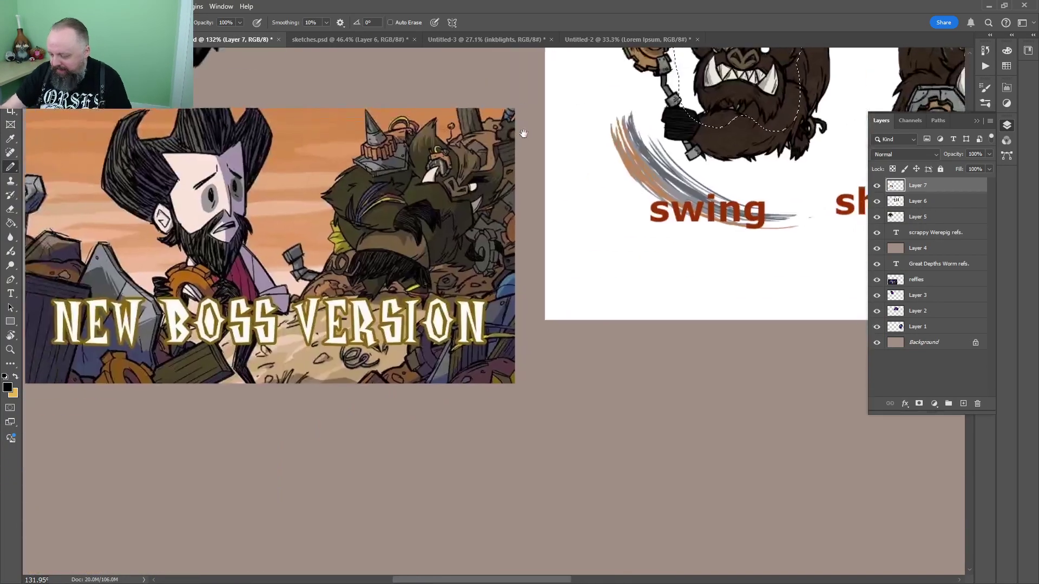
key(z)
mouse_move(396, 248)
mouse_down()
mouse_move(443, 244)
mouse_move(385, 346)
mouse_up()
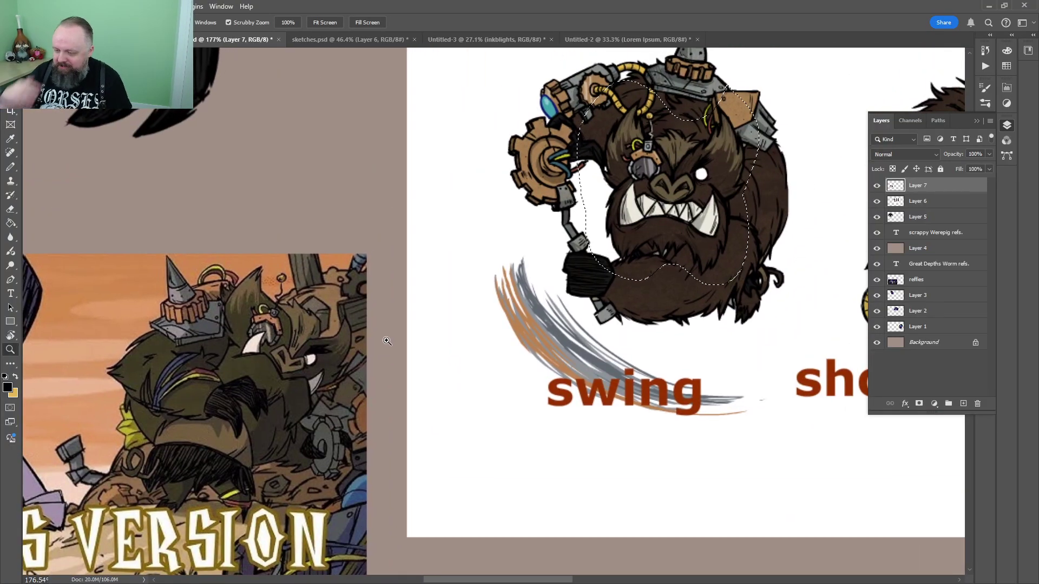
key(ctrl+shift+Tab)
Sample black from the line art and thicken the outer edge of the viewer's-right ear with shaggy fur strokes
drag(614, 201, 649, 201)
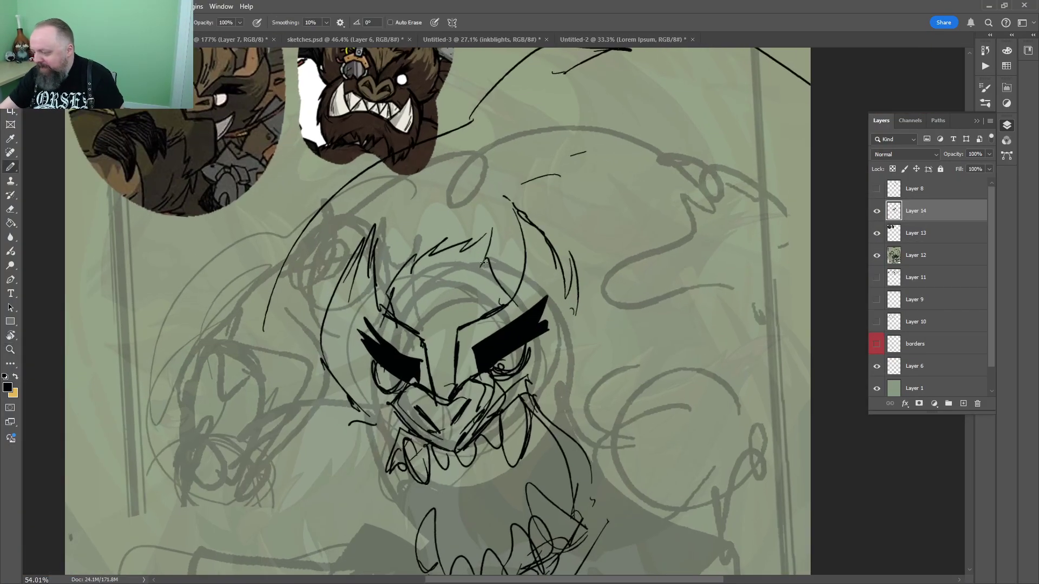
alt+click(505, 343)
drag(511, 366, 517, 320)
key(z)
drag(589, 157, 555, 198)
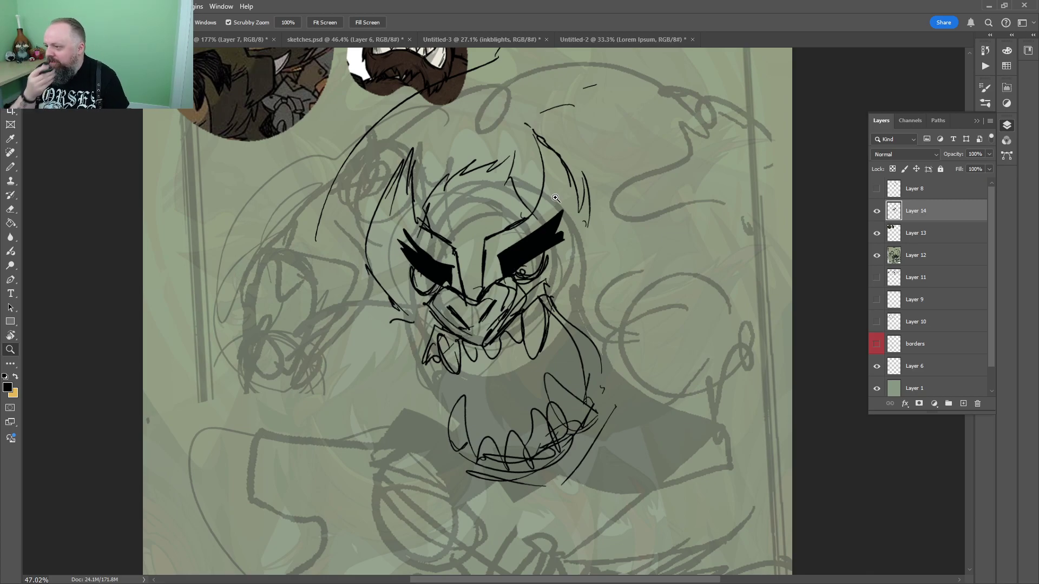
drag(573, 212, 603, 212)
drag(577, 190, 584, 167)
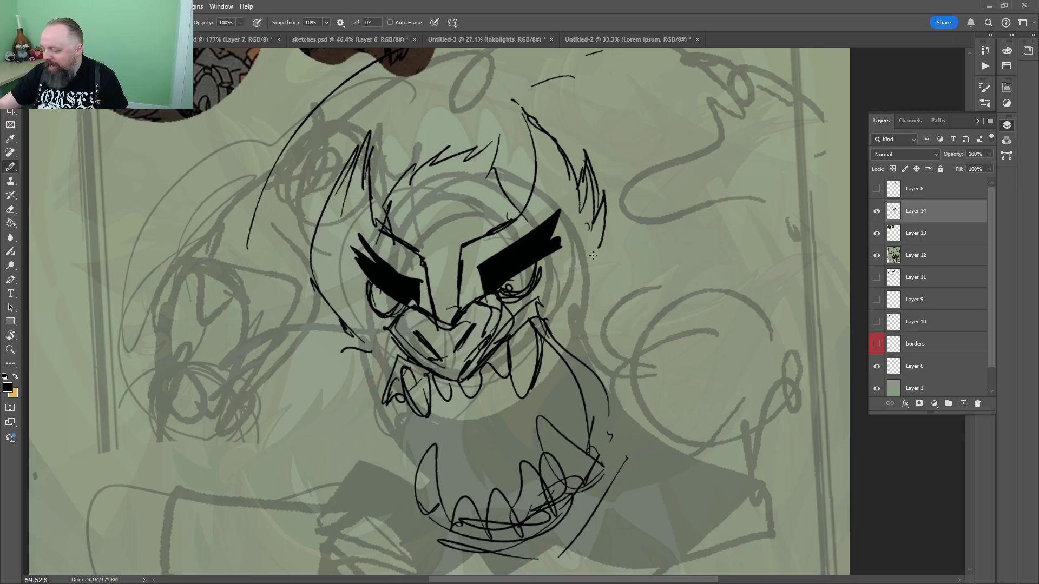
Extend the viewer's-right cheek contour into pointed fur tufts and add fur strokes along the opposite jaw
mouse_move(593, 255)
mouse_down()
mouse_move(621, 403)
mouse_move(513, 143)
mouse_move(496, 217)
mouse_up()
mouse_move(497, 258)
mouse_down()
mouse_move(567, 282)
mouse_move(567, 395)
mouse_up()
drag(255, 243, 272, 278)
mouse_move(285, 263)
mouse_down()
mouse_move(263, 320)
mouse_move(338, 368)
mouse_up()
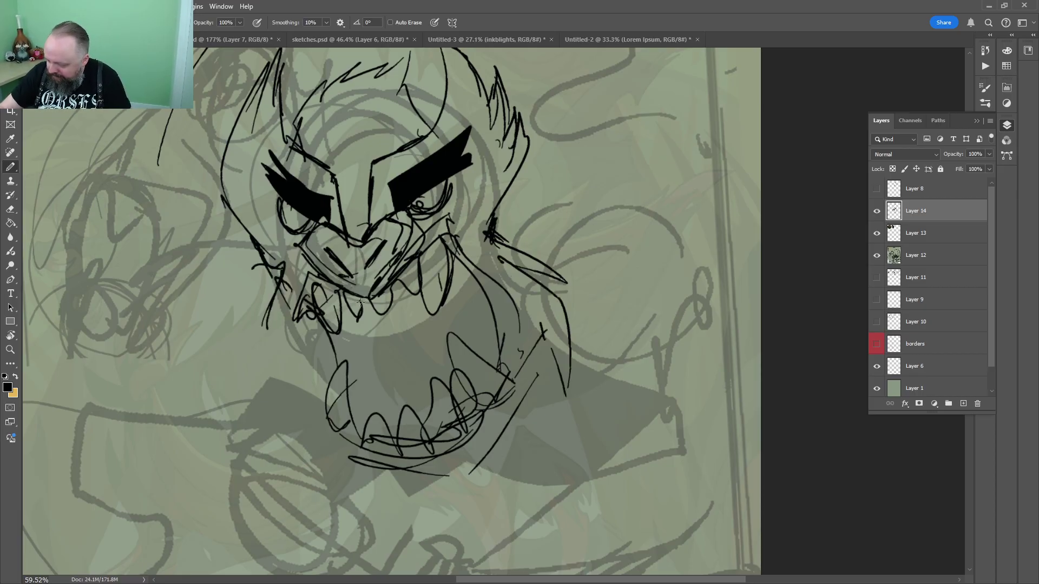
Fill the inside of the open mouth with solid black around the teeth
click(465, 324)
drag(419, 344, 454, 263)
key(b)
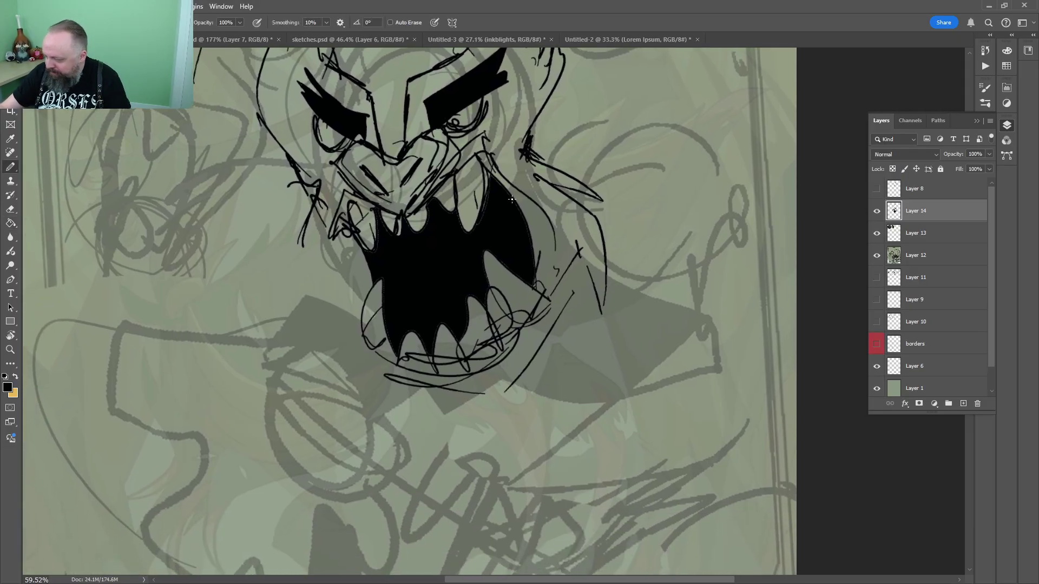
Set the free transform interpolation to Nearest Neighbor for the head sketch layer and commit the transform
key(z)
drag(506, 201, 520, 195)
key(ctrl+t)
click(463, 24)
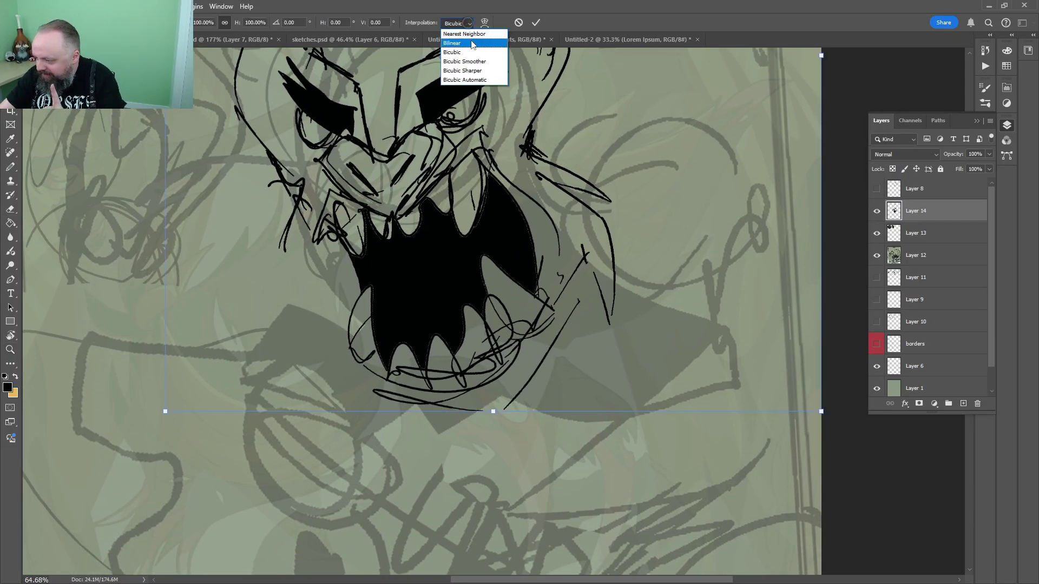
click(489, 33)
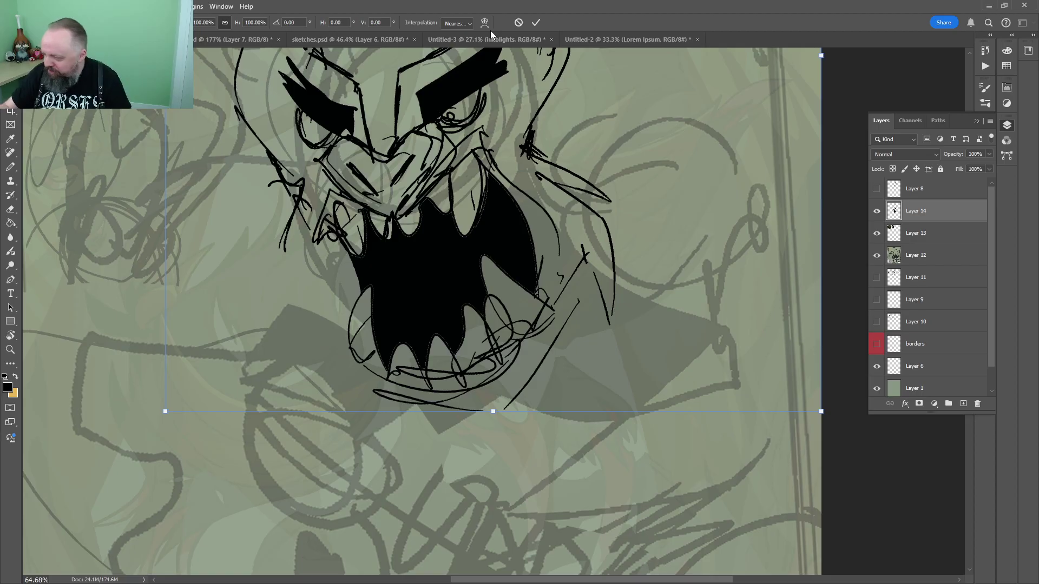
key(Return)
Add layered beard fur strokes around the chin, the lower jaw and the viewer's-left corner of the mouth
drag(552, 358, 520, 275)
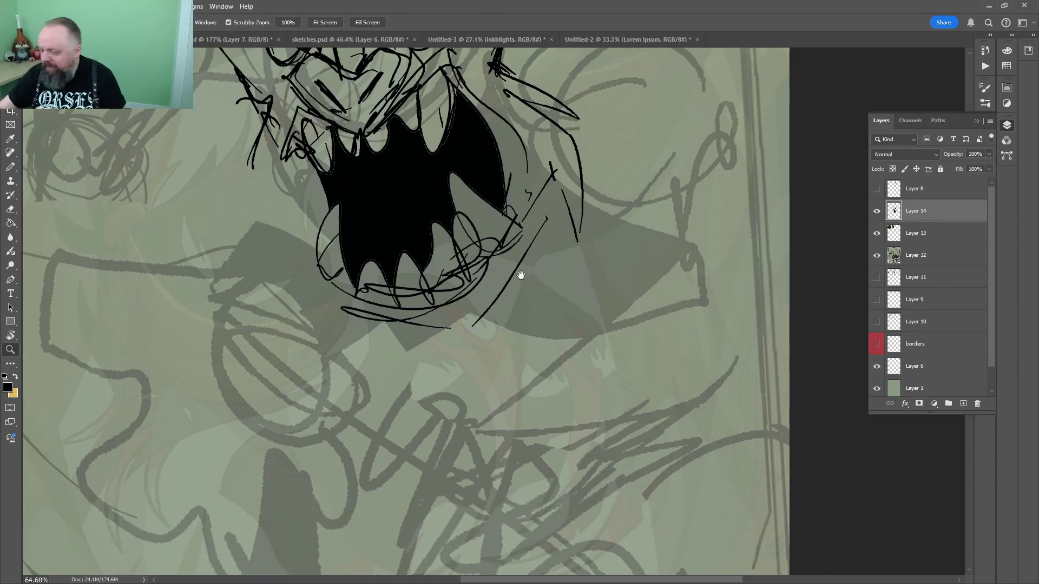
key(b)
mouse_move(544, 221)
mouse_down()
mouse_move(481, 323)
mouse_move(456, 315)
mouse_up()
drag(429, 320, 378, 323)
drag(310, 260, 348, 304)
drag(297, 169, 297, 190)
drag(304, 155, 454, 461)
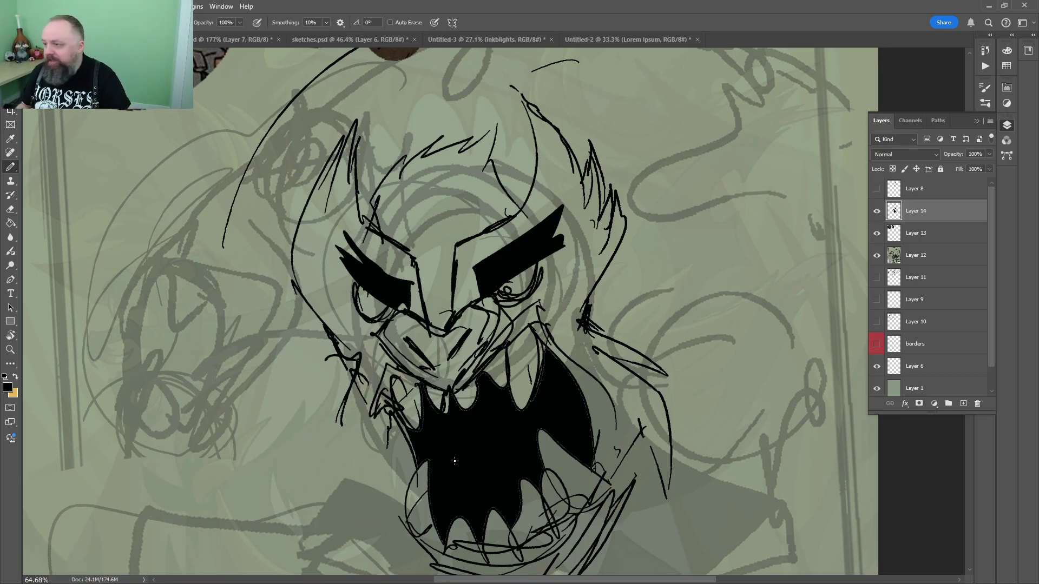
Switch to sketches.psd, sample its dark line colour, and doodle a bat head with pointed ears, heart-shaped nose, closed eyes and fangs
drag(565, 293, 490, 196)
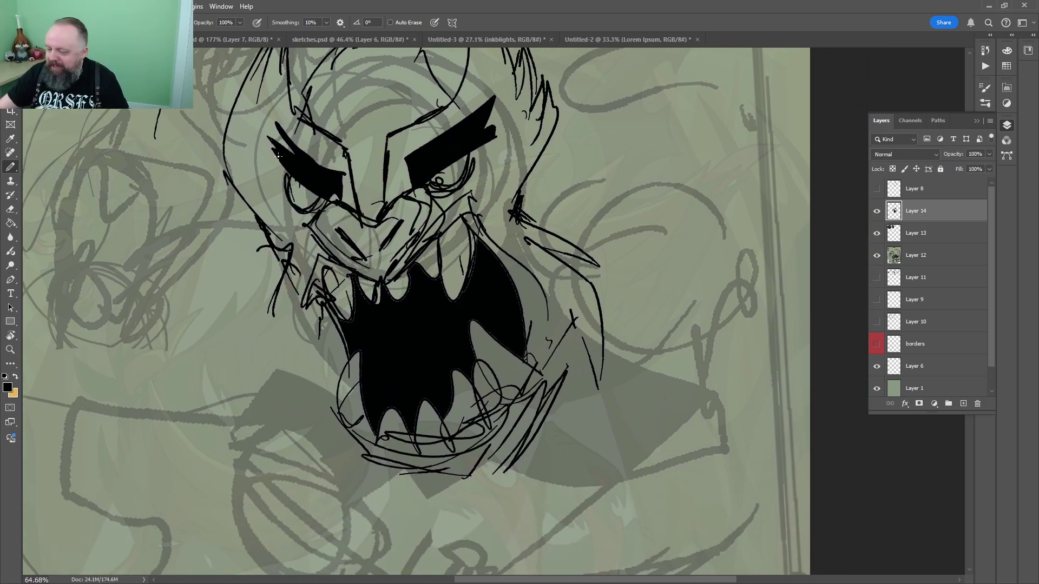
click(227, 39)
click(346, 40)
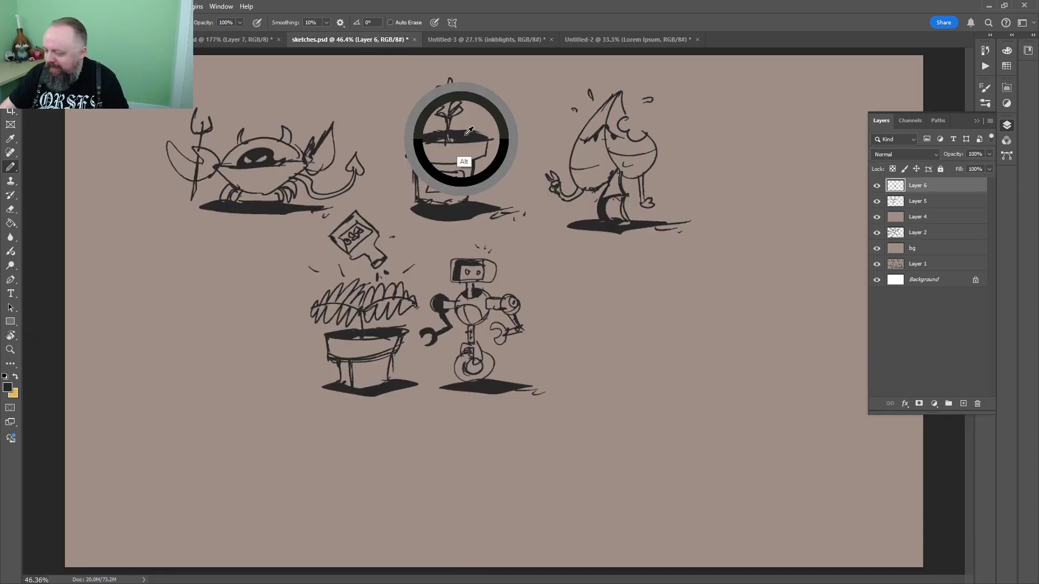
key(z)
drag(196, 319, 304, 271)
drag(202, 269, 519, 246)
key(b)
mouse_move(399, 231)
mouse_down()
mouse_move(469, 201)
mouse_move(418, 209)
mouse_move(379, 238)
mouse_move(403, 271)
mouse_up()
key(ctrl+z)
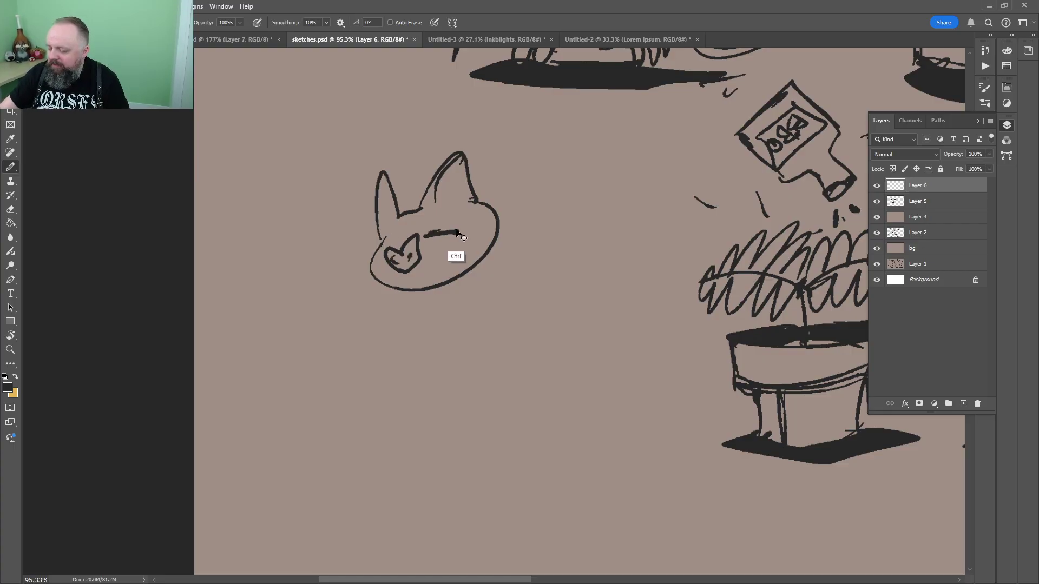
key(ctrl+z)
drag(426, 241, 454, 226)
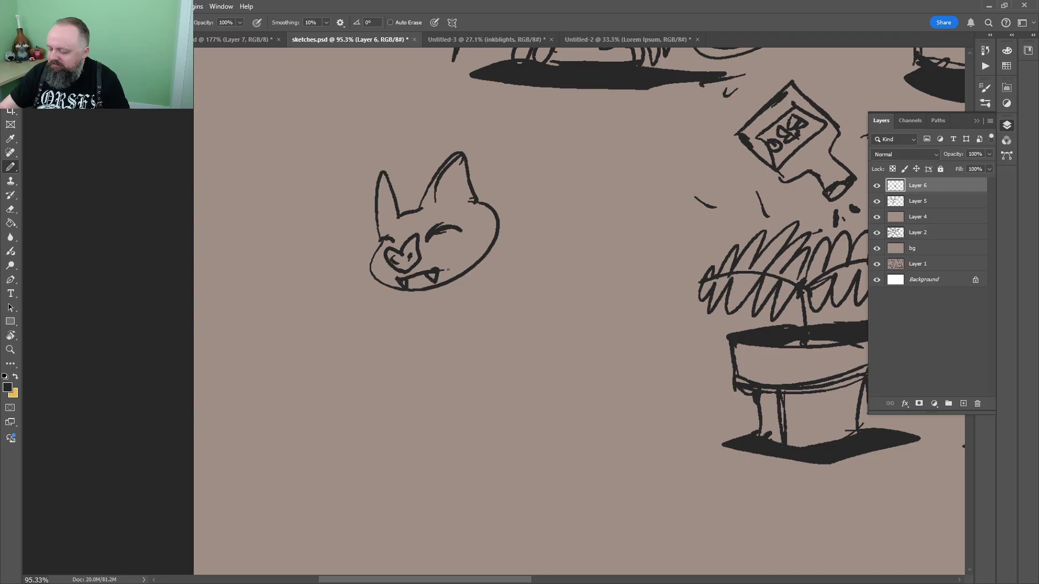
Draw the bat's round body, two outstretched scalloped wings and a short leg
mouse_move(414, 296)
mouse_down()
mouse_move(517, 256)
mouse_move(499, 235)
mouse_up()
mouse_move(495, 229)
mouse_down()
mouse_move(445, 313)
mouse_move(502, 168)
mouse_move(646, 142)
mouse_up()
mouse_move(663, 140)
mouse_down()
mouse_move(617, 151)
mouse_move(518, 261)
mouse_up()
mouse_move(368, 265)
mouse_down()
mouse_move(245, 295)
mouse_move(334, 311)
mouse_move(403, 295)
mouse_up()
drag(526, 291, 503, 246)
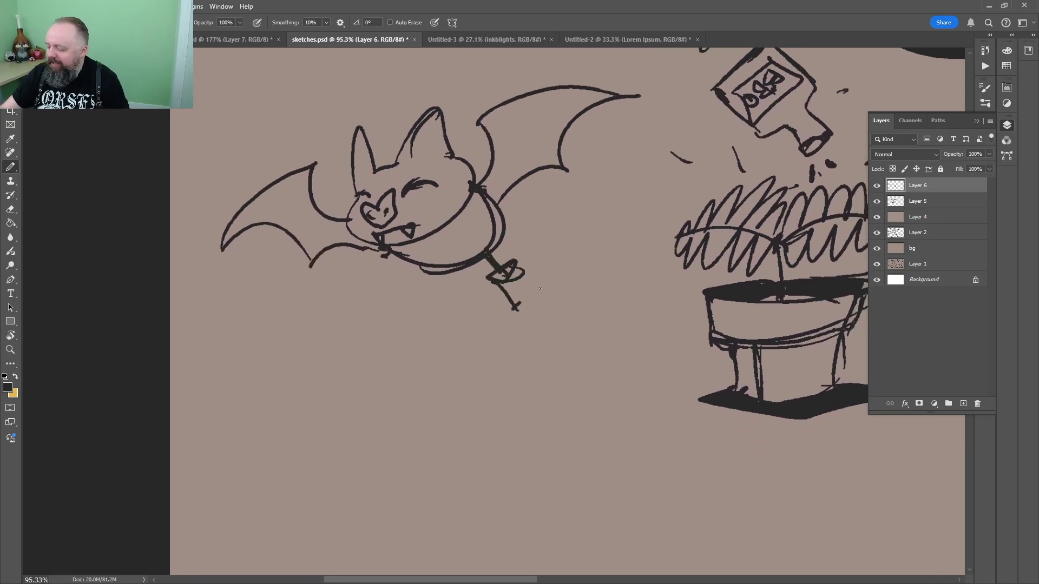
Draw two oversized lace-up shoes with thick soles on the bat's feet, one beneath each leg
mouse_move(515, 308)
mouse_down()
mouse_move(541, 276)
mouse_move(533, 321)
mouse_up()
drag(619, 238, 514, 309)
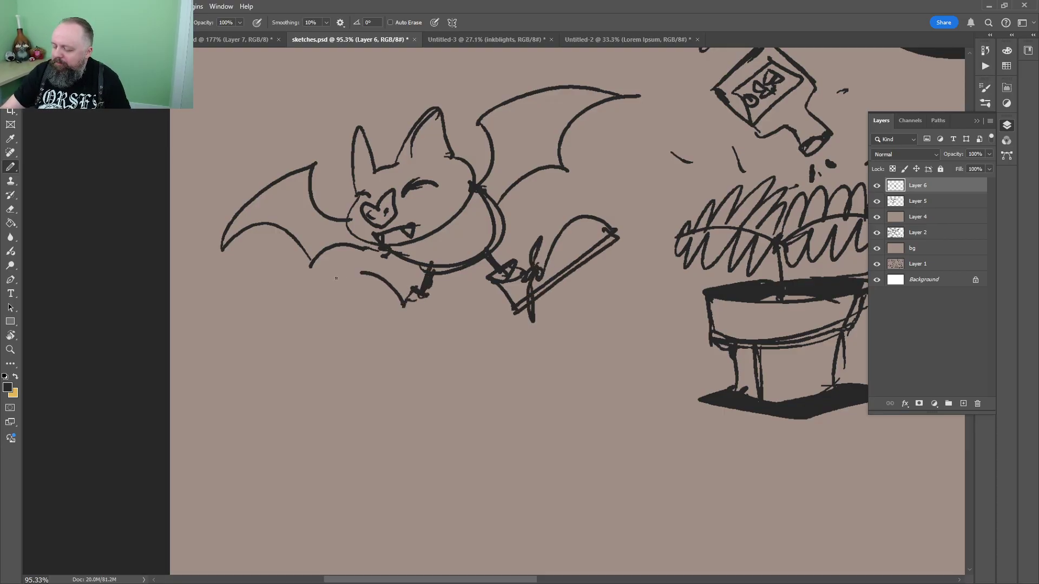
drag(336, 278, 411, 319)
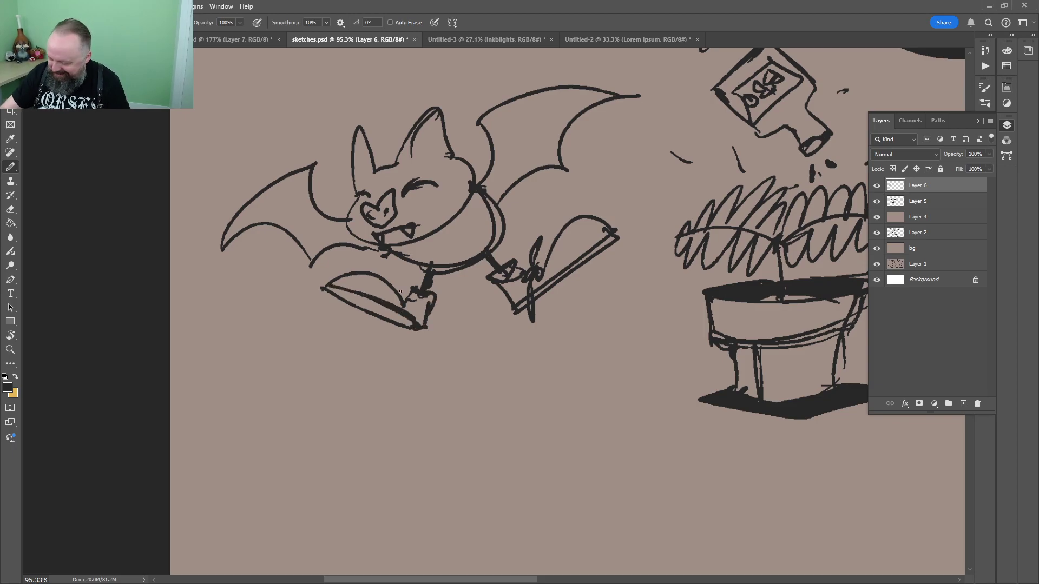
Add a fold line inside the bat's viewer's-right wing and fill the viewer's-left wing with the dark line colour
drag(478, 113, 539, 145)
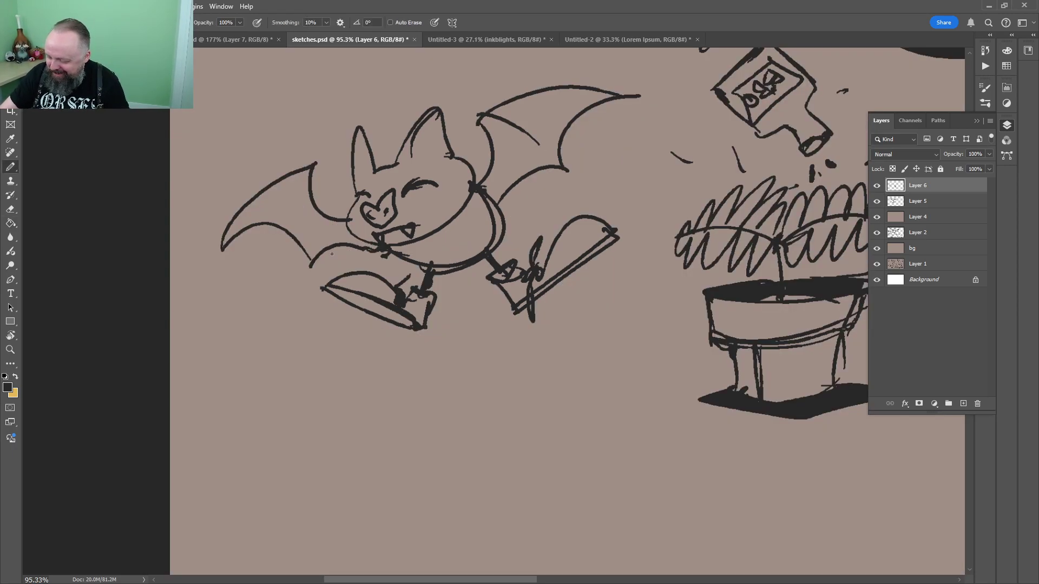
drag(317, 253, 309, 266)
key(g)
click(325, 232)
key(b)
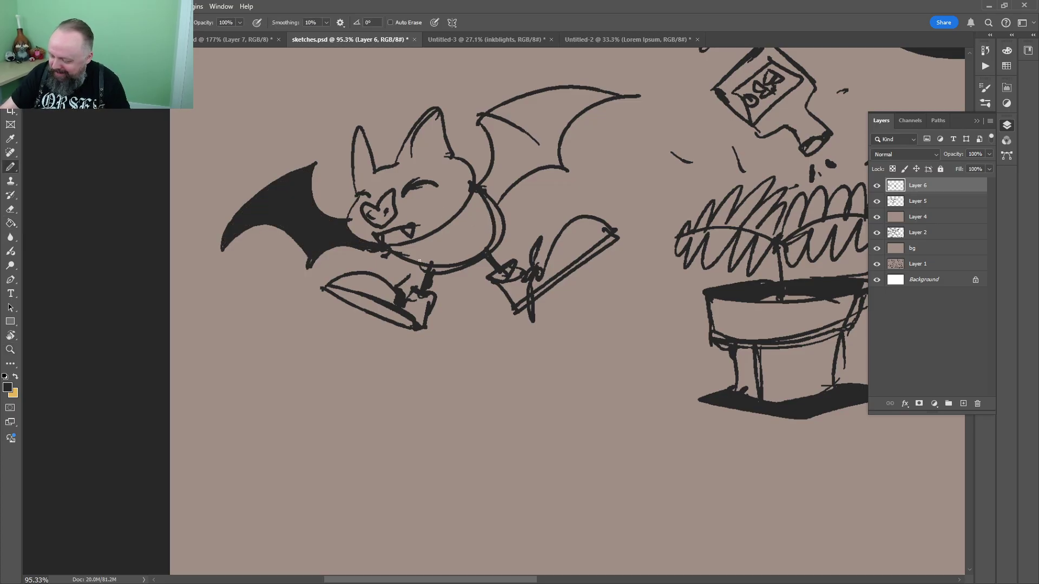
Draw dangling lace loops below the bat's viewer's-left shoe and fill the shoe's sole with the dark colour
key(g)
mouse_move(383, 348)
mouse_down()
mouse_move(397, 319)
mouse_move(344, 342)
mouse_up()
click(361, 303)
key(b)
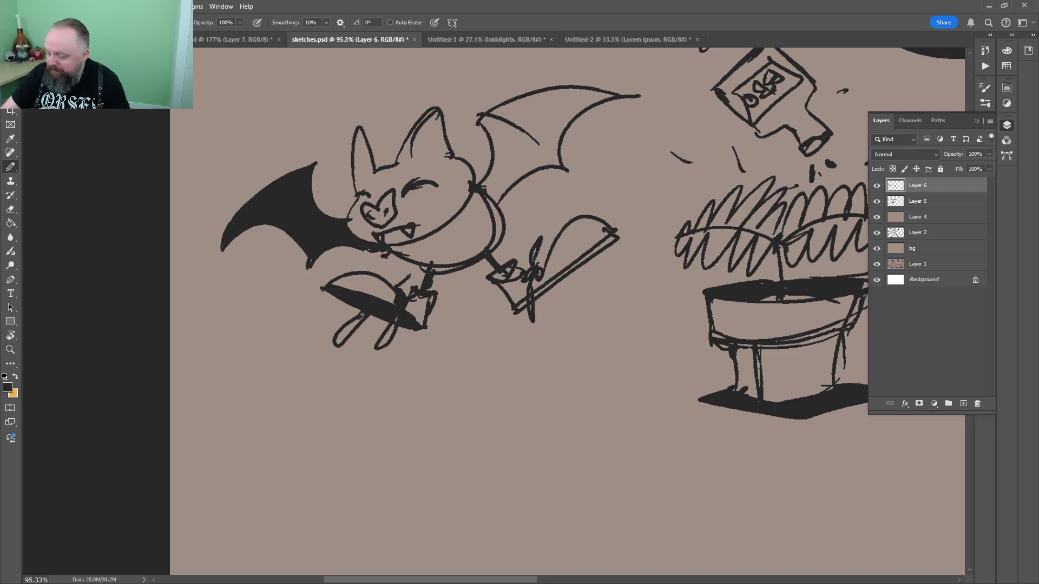
Draw a flat ground shadow beneath the flying bat and fill it with the dark colour
mouse_move(437, 280)
mouse_down()
mouse_move(391, 336)
mouse_move(456, 239)
mouse_up()
drag(566, 277, 606, 288)
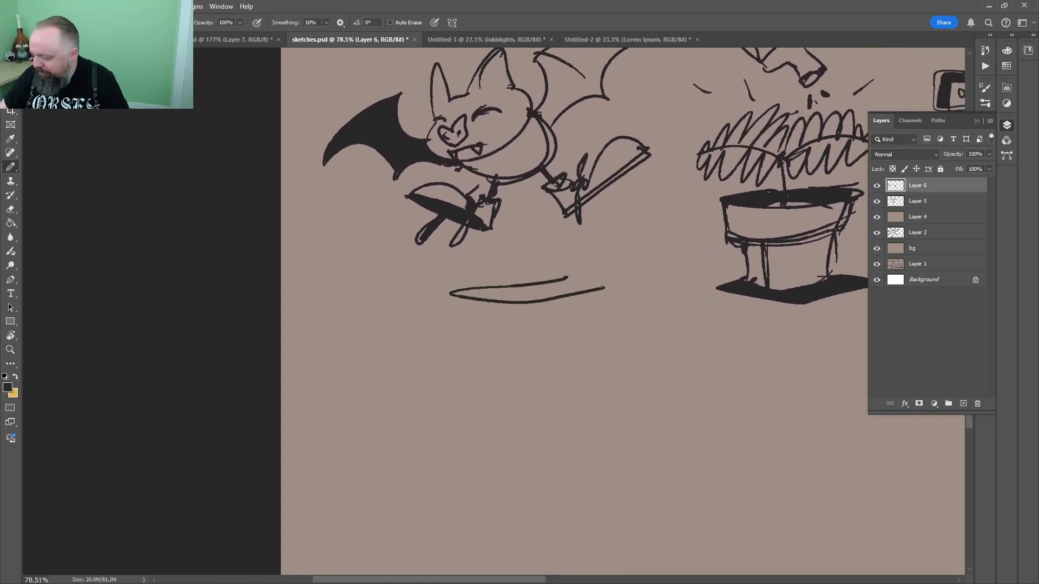
key(g)
click(557, 287)
mouse_move(556, 224)
mouse_down()
mouse_move(533, 216)
mouse_move(501, 299)
mouse_move(515, 292)
mouse_up()
key(b)
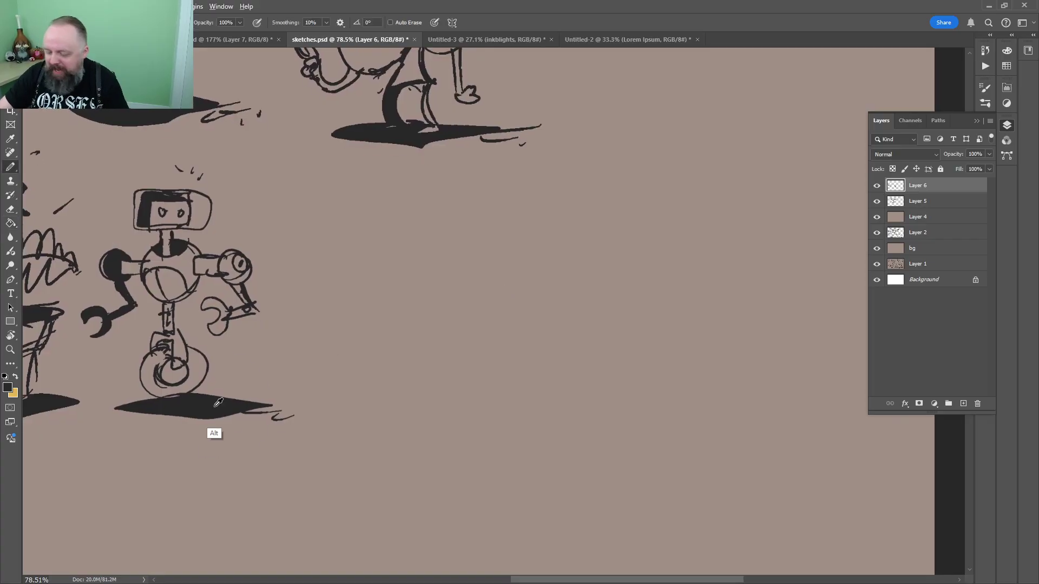
In the empty area beside the one-wheeled robot, draw a bird's large hooked beak with curved stripes and a lower edge
mouse_move(405, 296)
mouse_down()
mouse_move(502, 248)
mouse_move(579, 351)
mouse_move(489, 348)
mouse_move(492, 262)
mouse_move(466, 268)
mouse_up()
key(z)
mouse_move(511, 203)
mouse_down()
mouse_move(485, 201)
mouse_move(506, 283)
mouse_move(519, 220)
mouse_up()
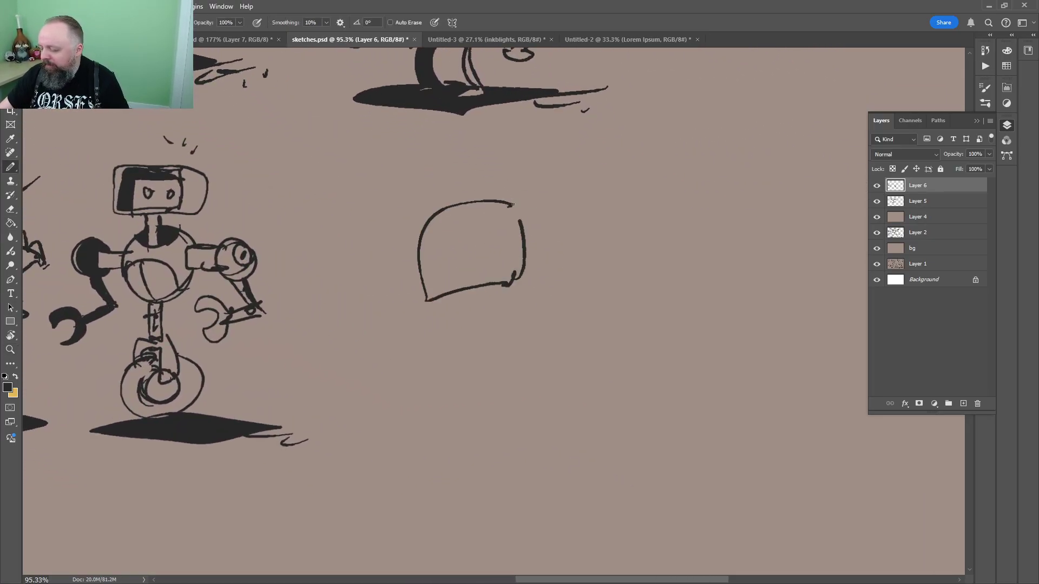
drag(434, 299, 526, 267)
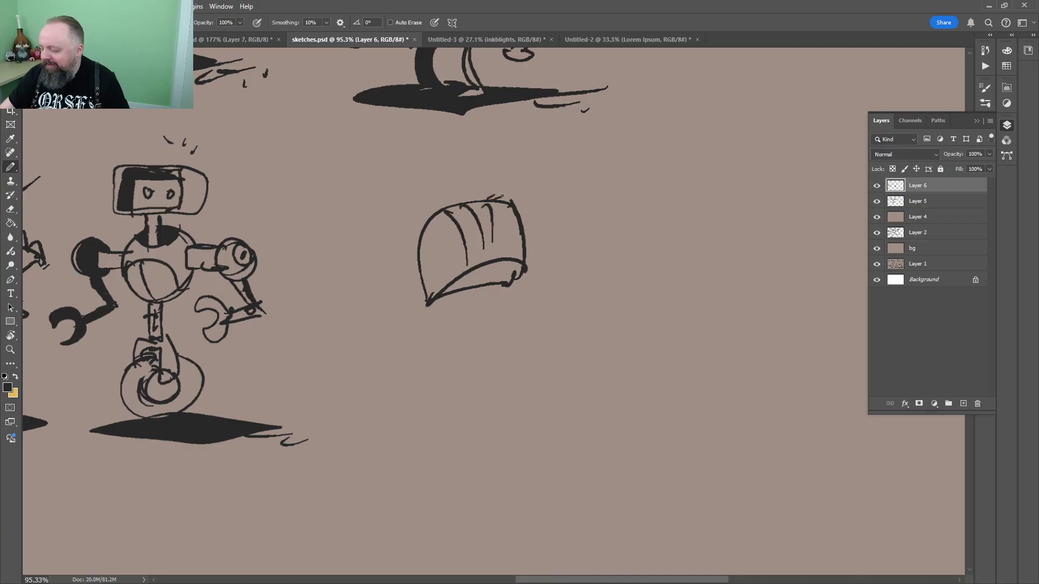
Draw the big-beaked bird's domed head, plump body, folded wing curve and viewer's-left foot with splayed toes
mouse_move(502, 195)
mouse_down()
mouse_move(533, 165)
mouse_move(600, 217)
mouse_up()
mouse_move(495, 273)
mouse_down()
mouse_move(492, 336)
mouse_move(640, 395)
mouse_up()
drag(672, 327, 663, 379)
mouse_move(651, 266)
mouse_down()
mouse_move(608, 212)
mouse_move(685, 348)
mouse_move(573, 323)
mouse_up()
drag(489, 405, 468, 402)
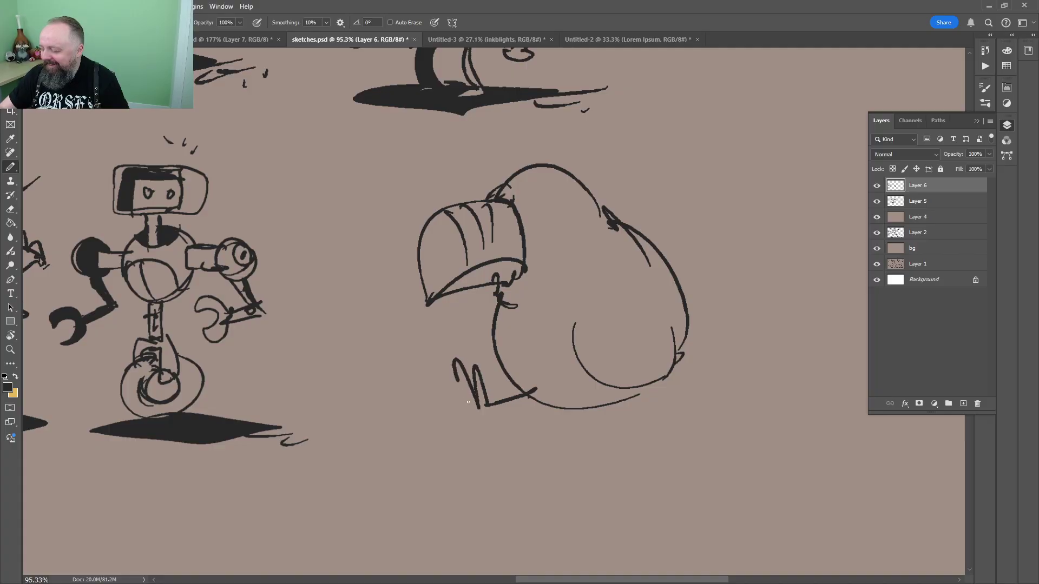
Draw the bird's other splayed foot and a round eye with a small pupil, and reinforce the belly and leg lines
drag(604, 399, 682, 413)
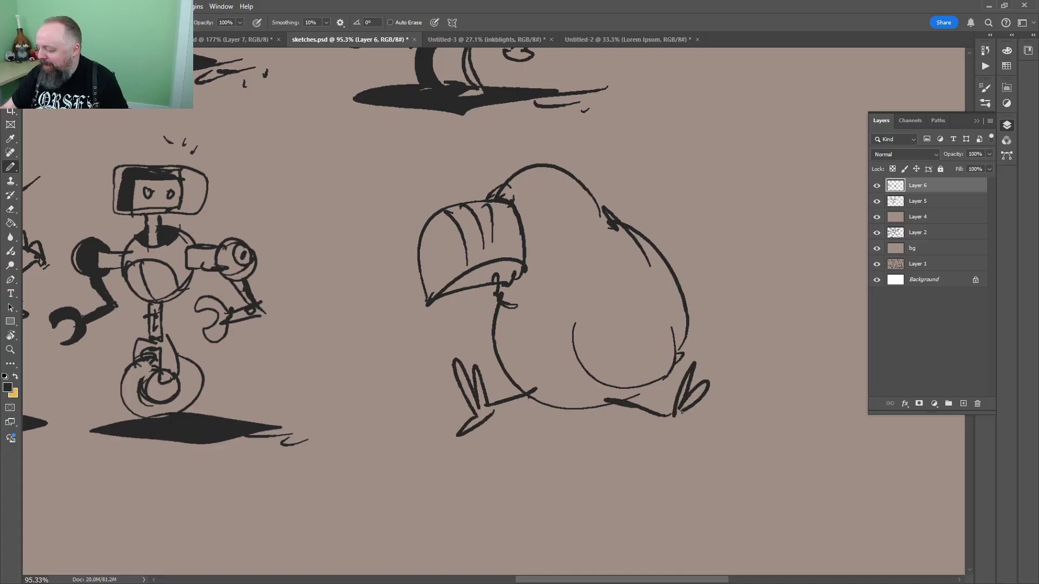
drag(667, 373, 622, 399)
drag(544, 189, 548, 188)
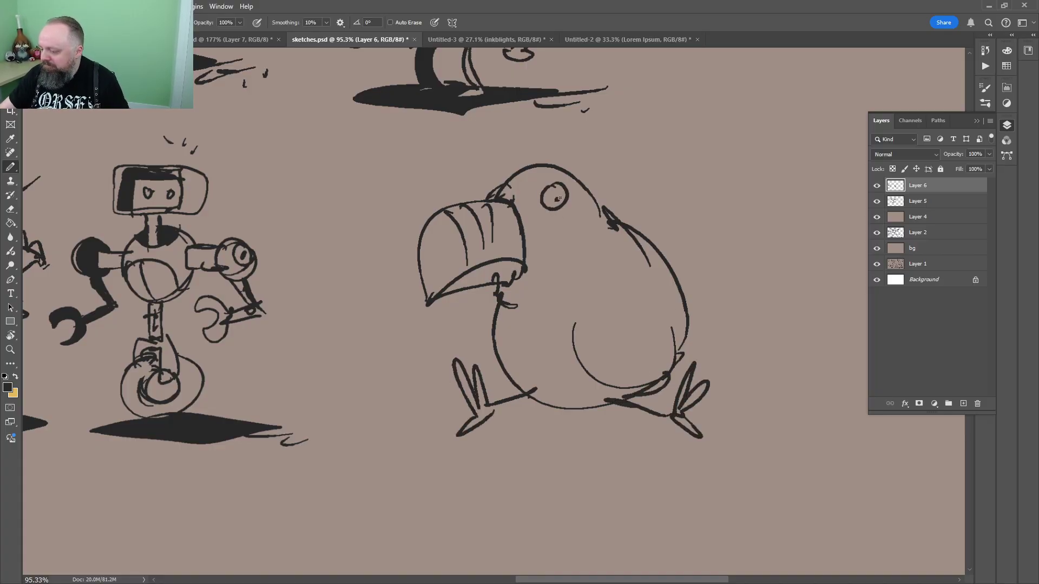
drag(495, 311, 611, 409)
mouse_move(487, 410)
mouse_down()
mouse_move(527, 397)
mouse_move(558, 403)
mouse_up()
Draw a pointed tail behind the bird's rump and fill it with the dark colour
mouse_move(673, 350)
mouse_down()
mouse_move(729, 253)
mouse_move(718, 252)
mouse_up()
mouse_move(691, 302)
mouse_down()
mouse_move(579, 328)
mouse_move(533, 365)
mouse_move(582, 272)
mouse_move(572, 270)
mouse_move(569, 313)
mouse_move(593, 282)
mouse_up()
key(g)
click(584, 272)
key(b)
key(ctrl+z)
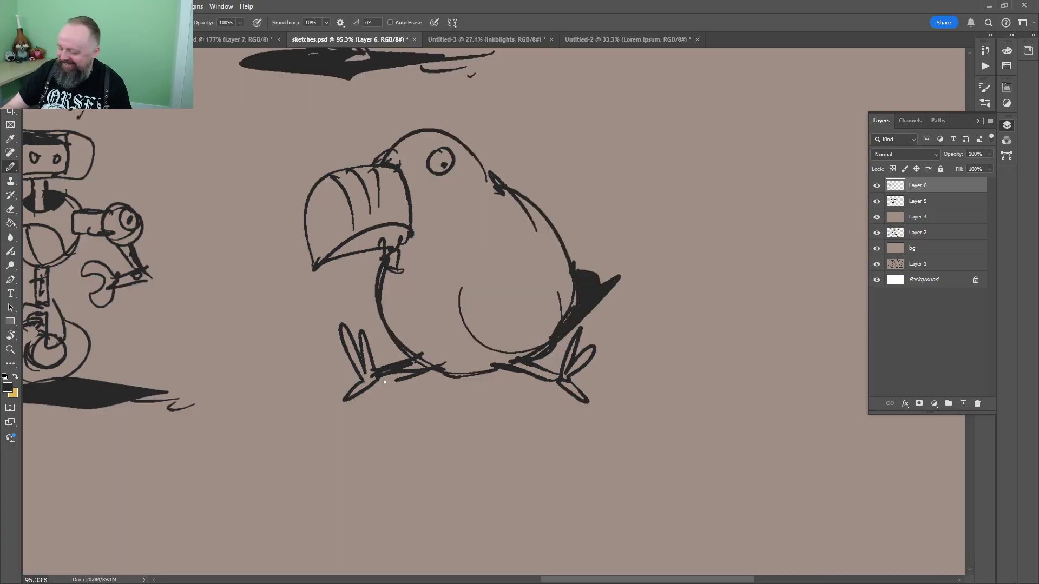
Draw a solid ground shadow with trailing flicks under the seated bird and add small accent marks above its head
mouse_move(385, 382)
mouse_down()
mouse_move(584, 389)
mouse_move(587, 400)
mouse_up()
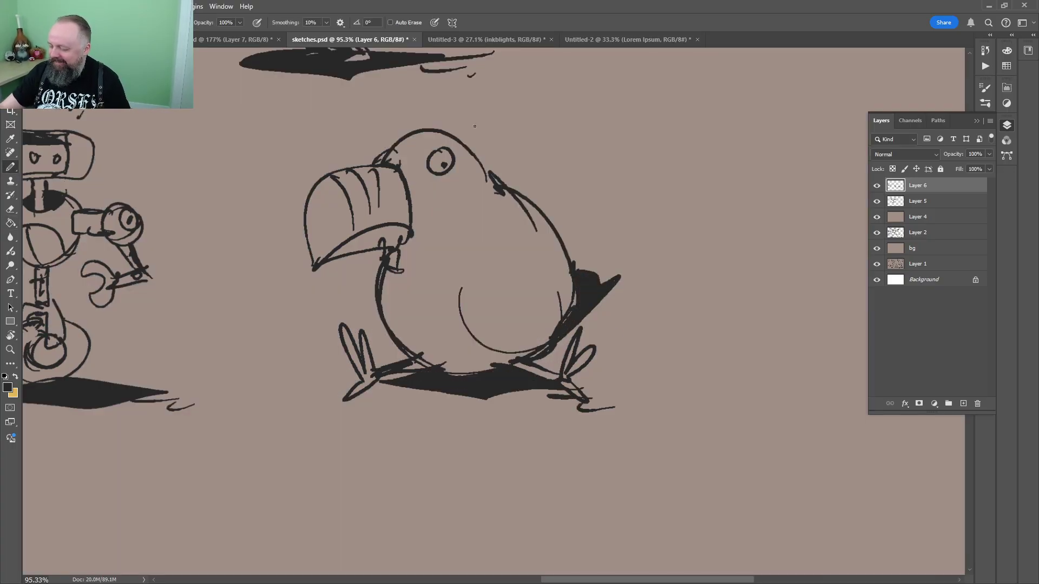
drag(474, 126, 491, 110)
drag(479, 105, 474, 114)
Extend the front edge of the bird's folded wing and rework it with erased gaps and small rounded feather shapes
key(z)
drag(557, 158, 510, 158)
drag(510, 230, 563, 231)
mouse_move(481, 221)
mouse_down()
mouse_move(468, 249)
mouse_move(507, 336)
mouse_up()
key(e)
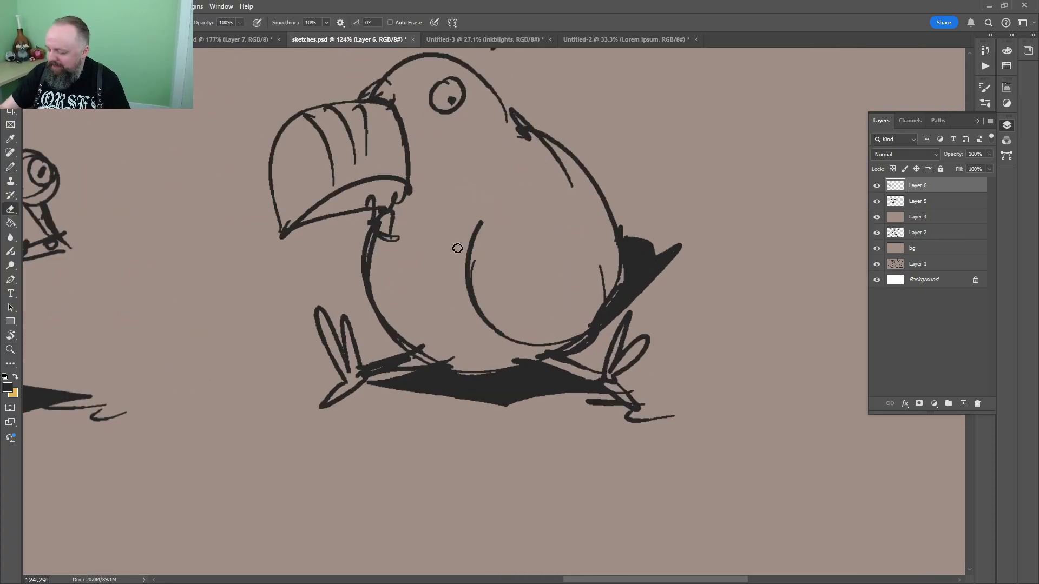
drag(469, 247, 473, 256)
key(b)
key(e)
mouse_move(470, 293)
mouse_down()
mouse_move(476, 305)
mouse_move(484, 291)
mouse_move(493, 328)
mouse_up()
key(b)
key(e)
key(b)
key(e)
Rework the bird's eye with a thick double rim and two pupil marks, and add a pointed tuft above the beak
drag(450, 100, 450, 112)
key(z)
mouse_move(443, 129)
mouse_down()
mouse_move(485, 98)
mouse_move(487, 339)
mouse_up()
key(b)
mouse_move(483, 258)
mouse_down()
mouse_move(409, 346)
mouse_move(448, 271)
mouse_up()
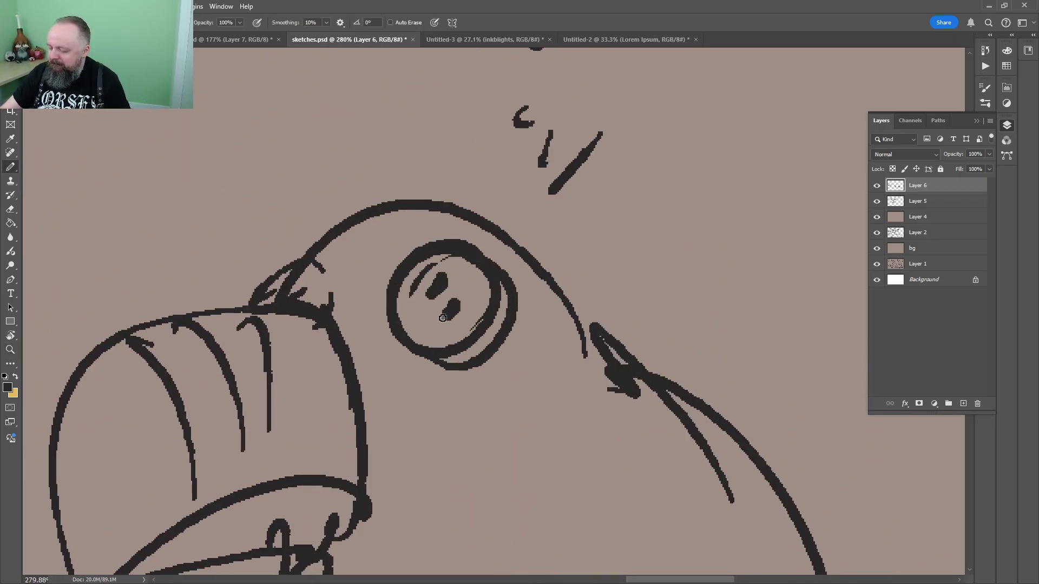
mouse_move(274, 293)
mouse_down()
mouse_move(295, 230)
mouse_move(319, 246)
mouse_up()
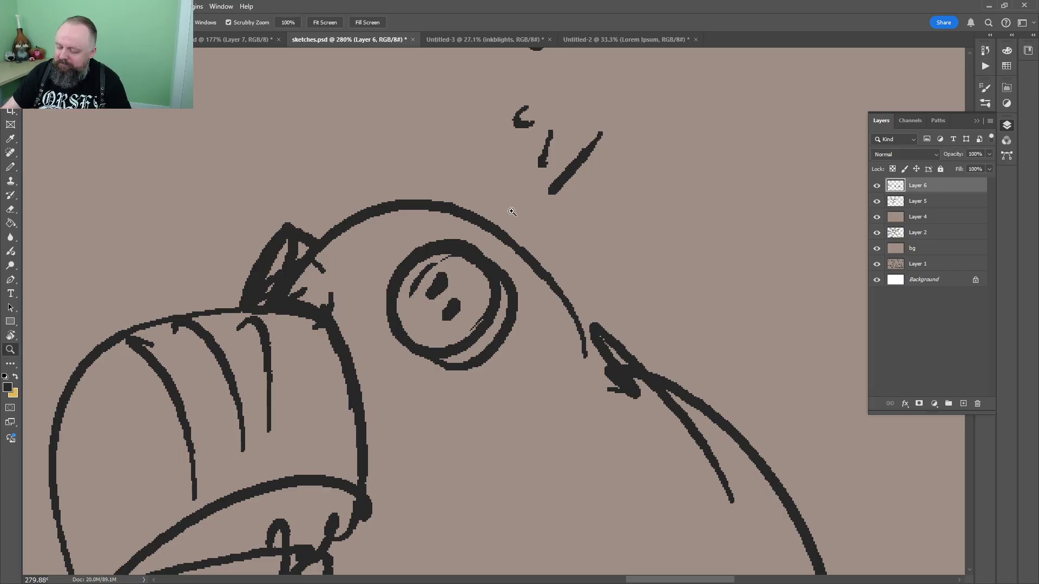
Switch back to the creature head document and pick up its black line colour for drawing
scroll(512, 211, down, 6)
key(z)
scroll(612, 291, down, 2)
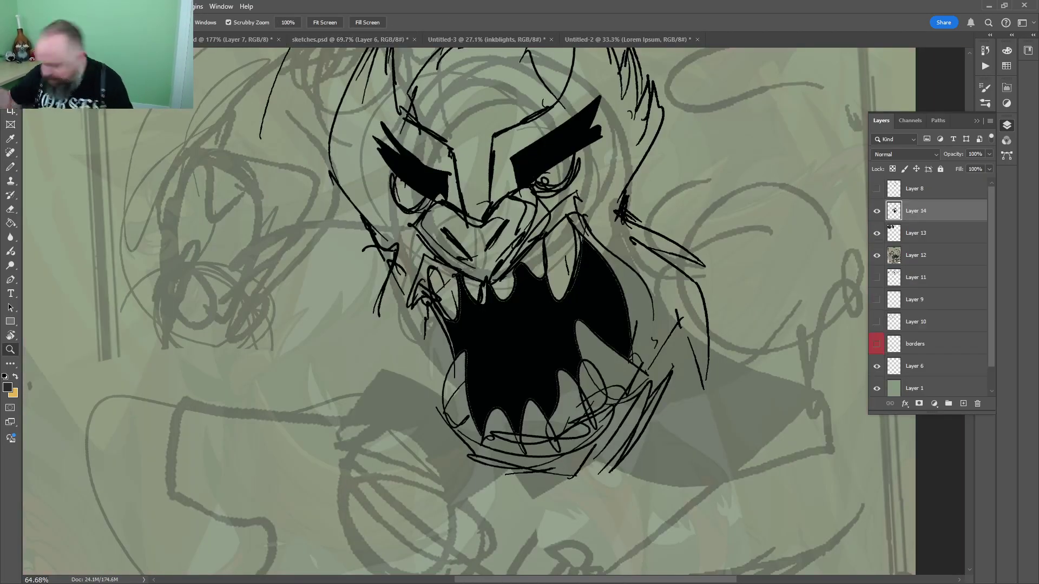
key(b)
scroll(594, 296, down, 3)
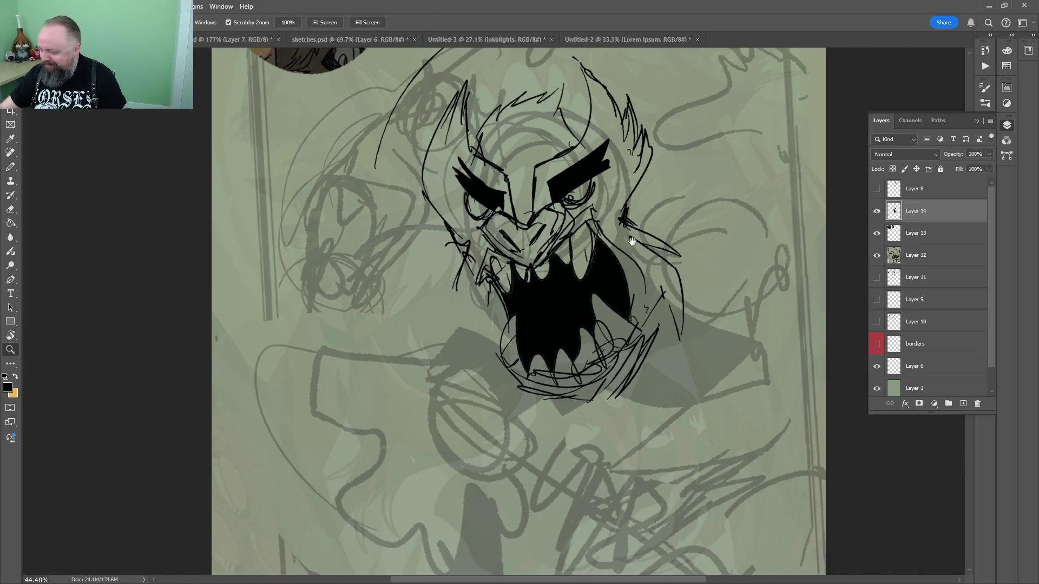
key(l)
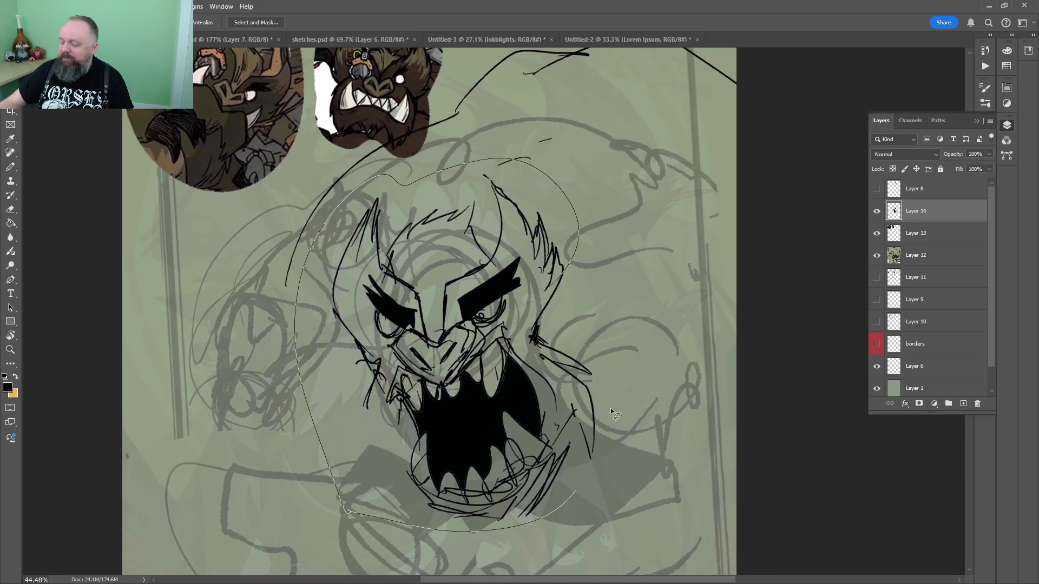
drag(610, 408, 612, 245)
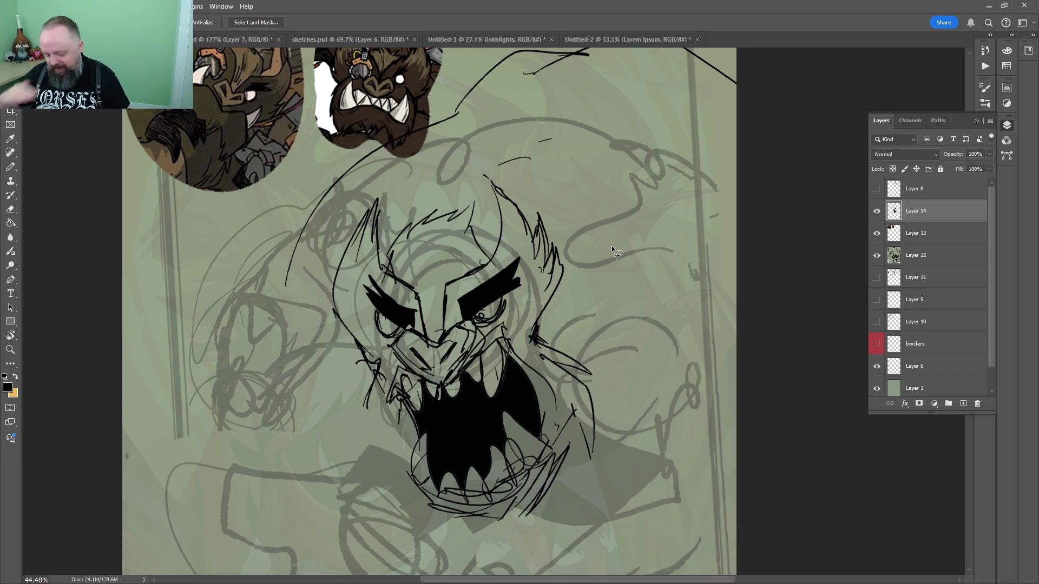
key(b)
mouse_move(236, 313)
mouse_down()
mouse_move(468, 297)
mouse_move(735, 313)
mouse_up()
drag(127, 439, 698, 436)
key(ctrl+z)
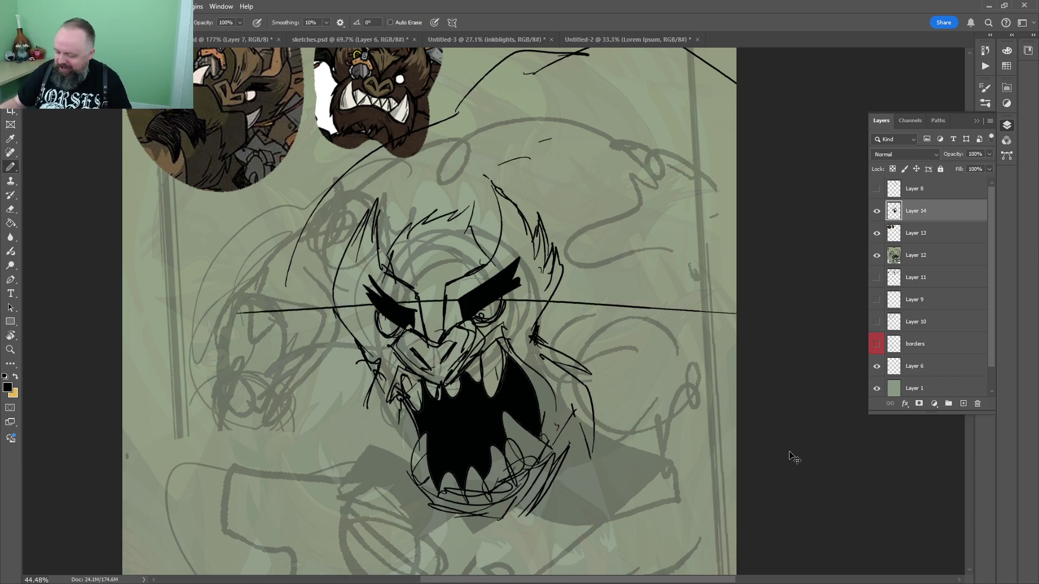
key(ctrl+z)
key(ctrl+z)
Lasso the whole creature head on Layer 14 and free-transform it slightly smaller, rotated counter-clockwise and shifted upward
key(l)
mouse_move(592, 267)
mouse_down()
mouse_move(376, 180)
mouse_move(533, 186)
mouse_up()
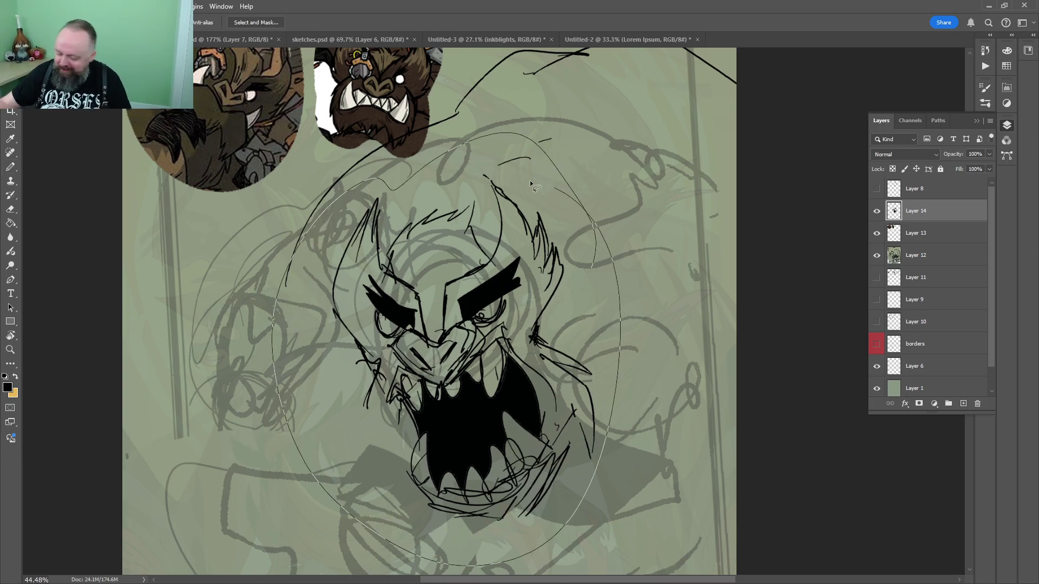
key(ctrl+t)
drag(631, 112, 562, 157)
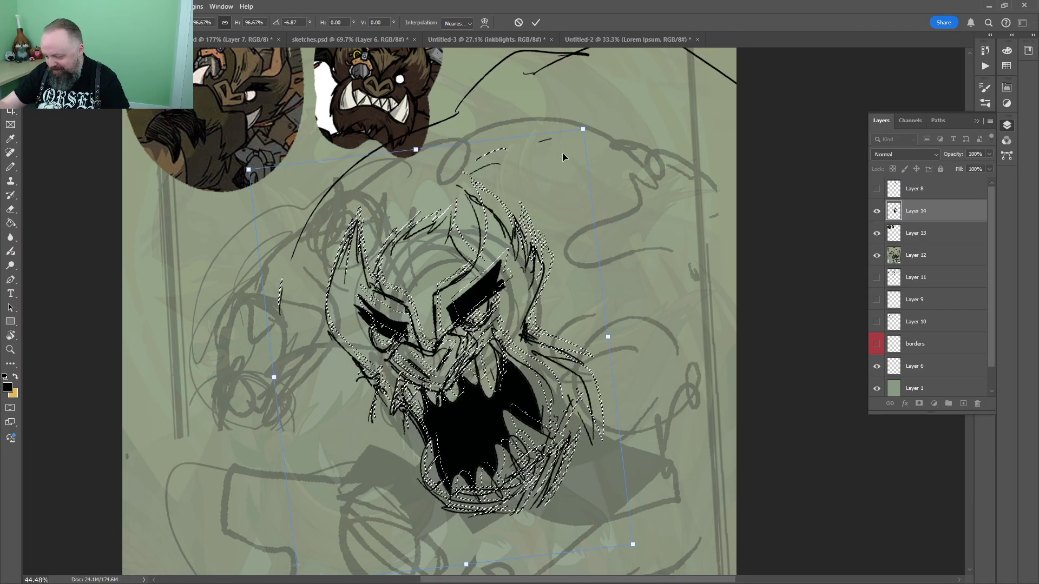
drag(553, 233, 561, 211)
drag(603, 105, 567, 91)
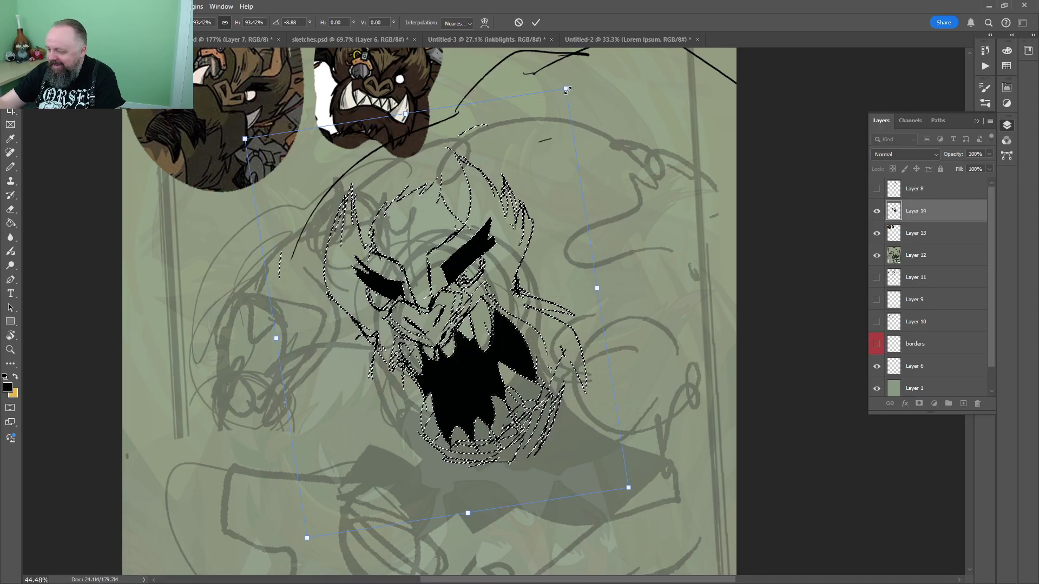
key(ctrl+z)
drag(541, 156, 538, 167)
key(Return)
key(z)
drag(520, 229, 504, 254)
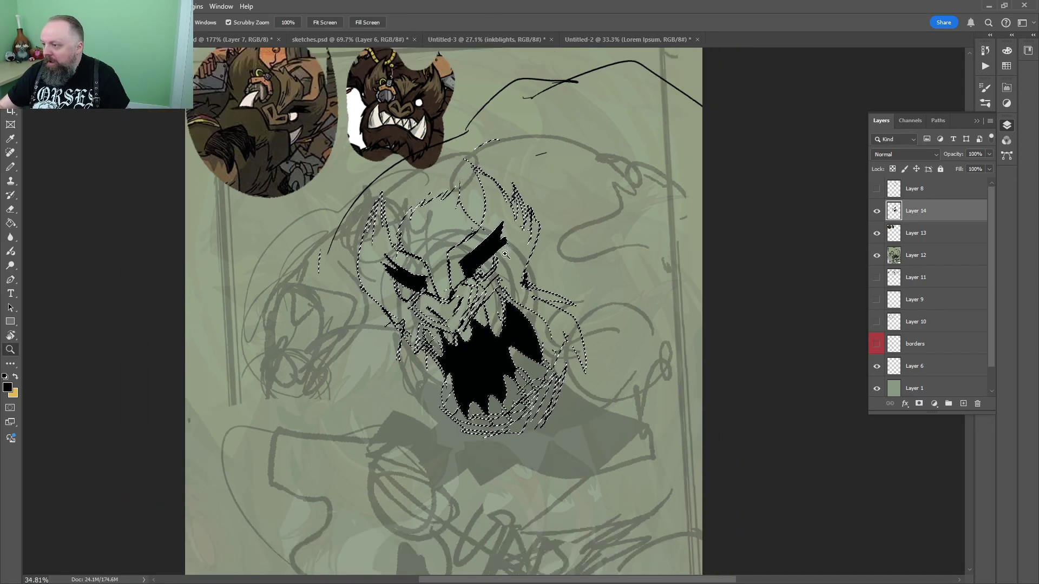
Check the Werepig reference document, switch to sketches.psd and sample its dark line colour
click(221, 40)
key(b)
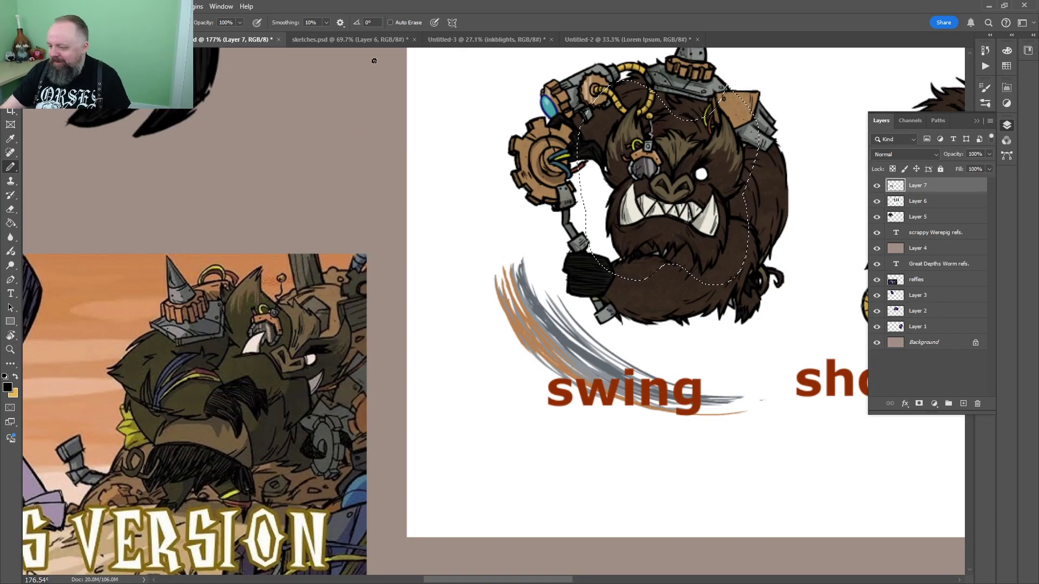
click(390, 42)
alt+click(587, 401)
Draw the large rounded outline of a chubby bird with a small tail tip in the empty area above the big-beaked bird
mouse_move(568, 282)
mouse_down()
mouse_move(496, 278)
mouse_move(271, 353)
mouse_up()
key(z)
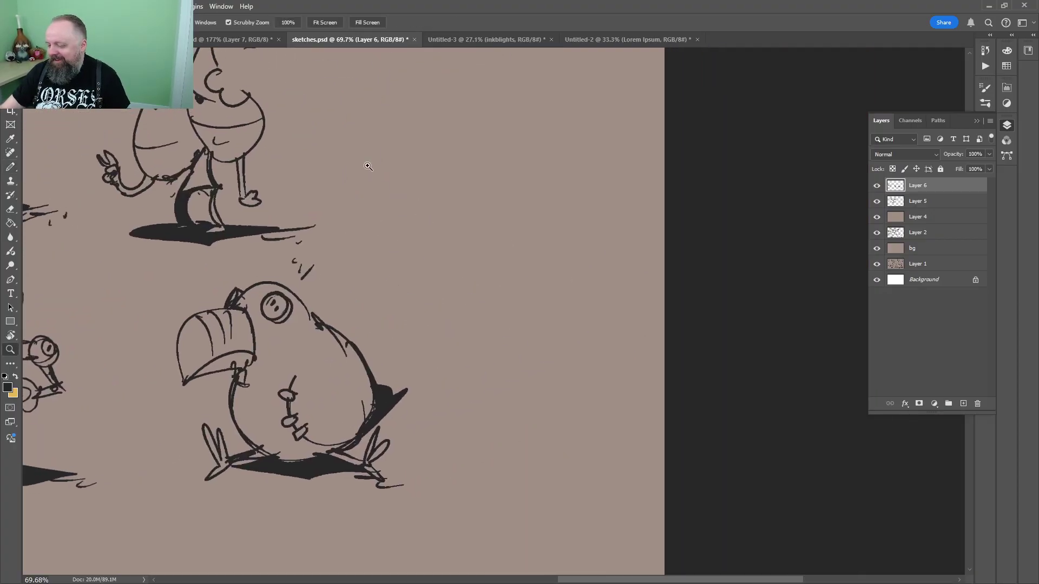
drag(368, 166, 425, 147)
drag(425, 147, 429, 222)
key(b)
drag(504, 163, 511, 234)
drag(343, 192, 675, 134)
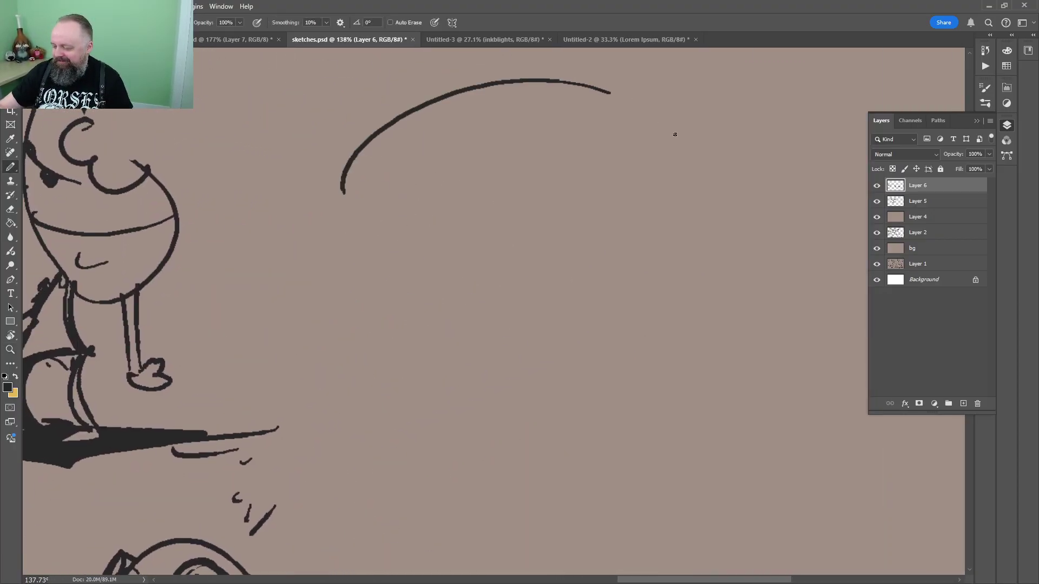
drag(610, 92, 726, 334)
mouse_move(352, 372)
mouse_down()
mouse_move(342, 375)
mouse_move(359, 409)
mouse_up()
drag(374, 416, 742, 314)
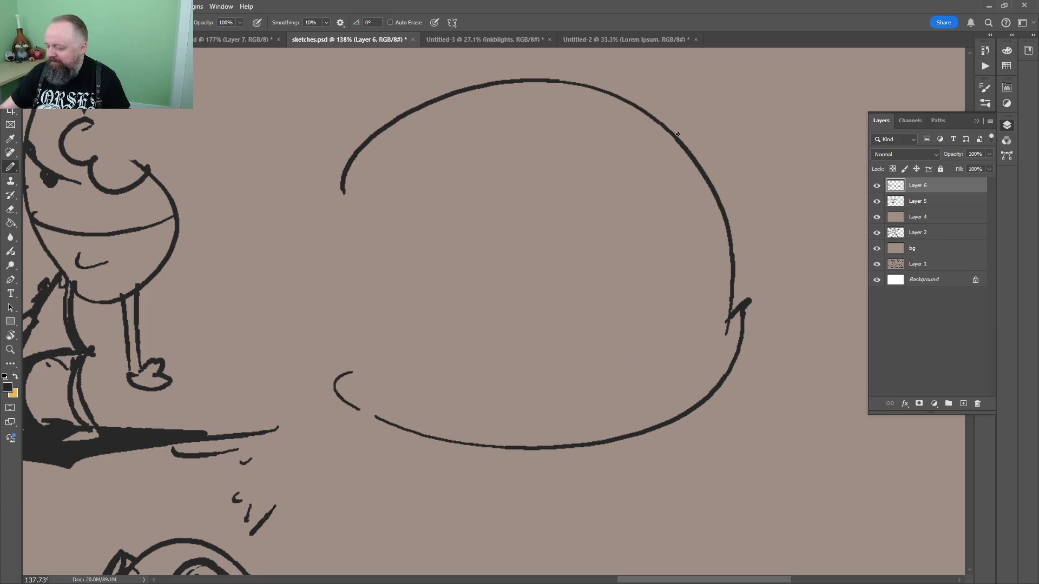
Erase a gap in the chubby bird's upper back outline and draw a small scalloped wing there
key(e)
mouse_move(677, 136)
mouse_down()
mouse_move(656, 116)
mouse_move(690, 154)
mouse_up()
key(b)
drag(633, 123, 694, 137)
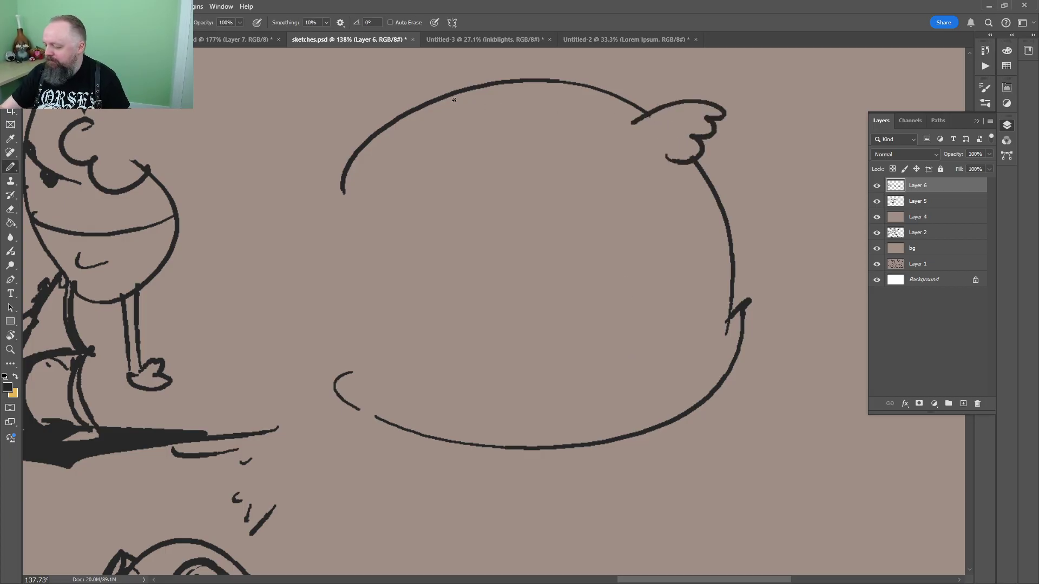
Add a curled head tuft, a hooked beak, eye marks and a curved chest line to the chubby bird
drag(467, 89, 409, 72)
mouse_move(368, 192)
mouse_down()
mouse_move(253, 235)
mouse_move(253, 257)
mouse_move(395, 251)
mouse_up()
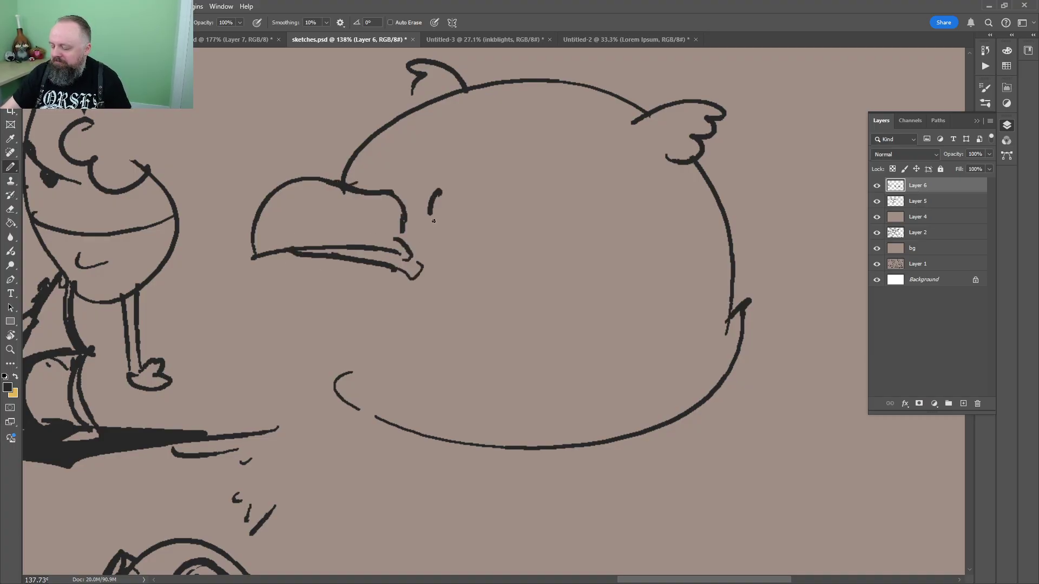
mouse_move(336, 252)
mouse_down()
mouse_move(361, 386)
mouse_move(436, 425)
mouse_up()
Draw curved bands across the chubby bird's beak and fill the front band with the dark colour
drag(685, 321, 665, 275)
drag(279, 135, 292, 200)
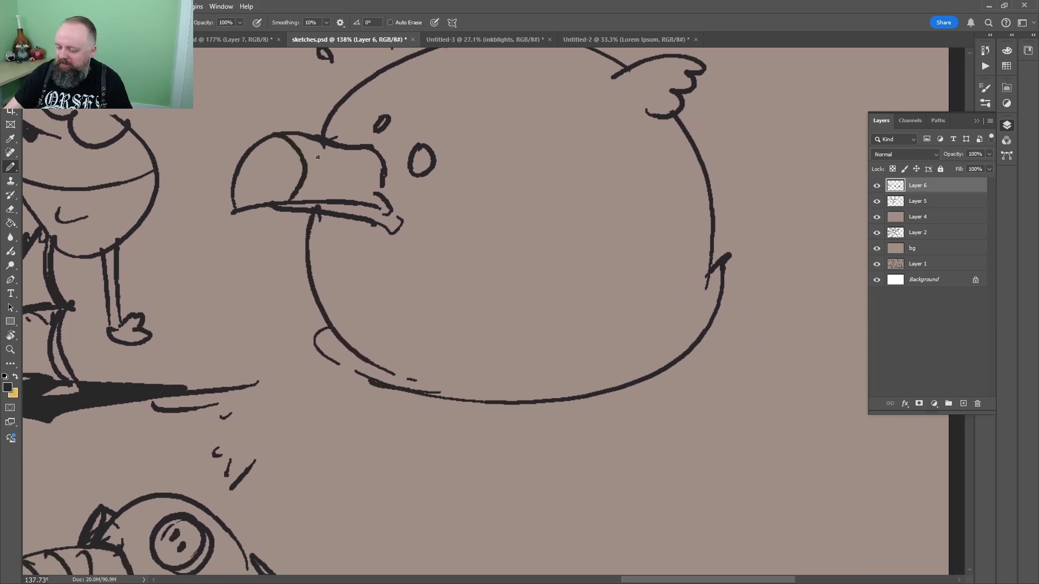
key(g)
mouse_move(316, 140)
mouse_down()
mouse_move(306, 200)
mouse_move(340, 184)
mouse_up()
click(313, 168)
key(b)
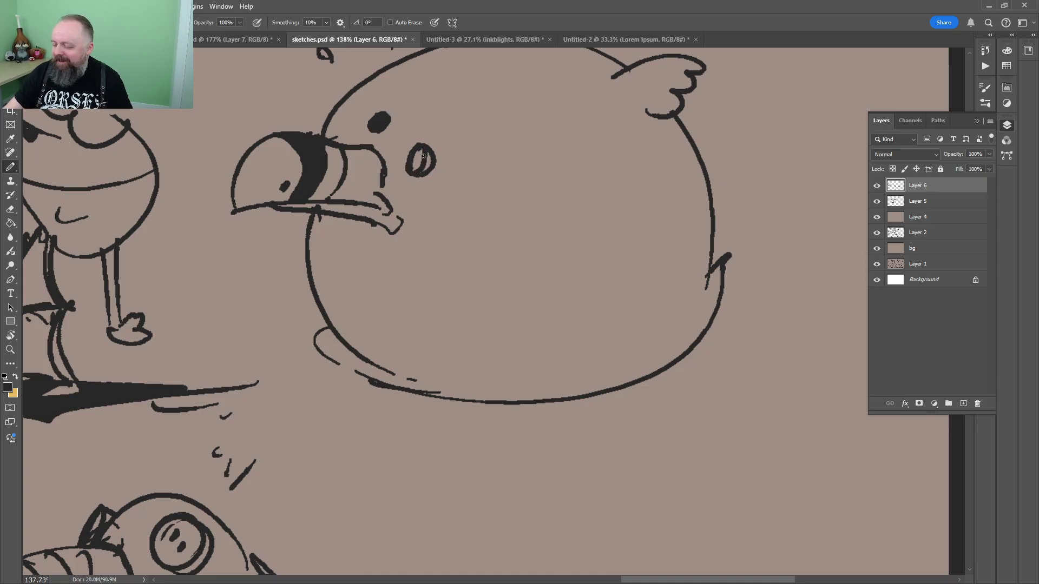
Erase the fill inside the chubby bird's far eye and thicken the near eye and the mouth-corner lines
key(e)
drag(376, 123, 367, 126)
key(b)
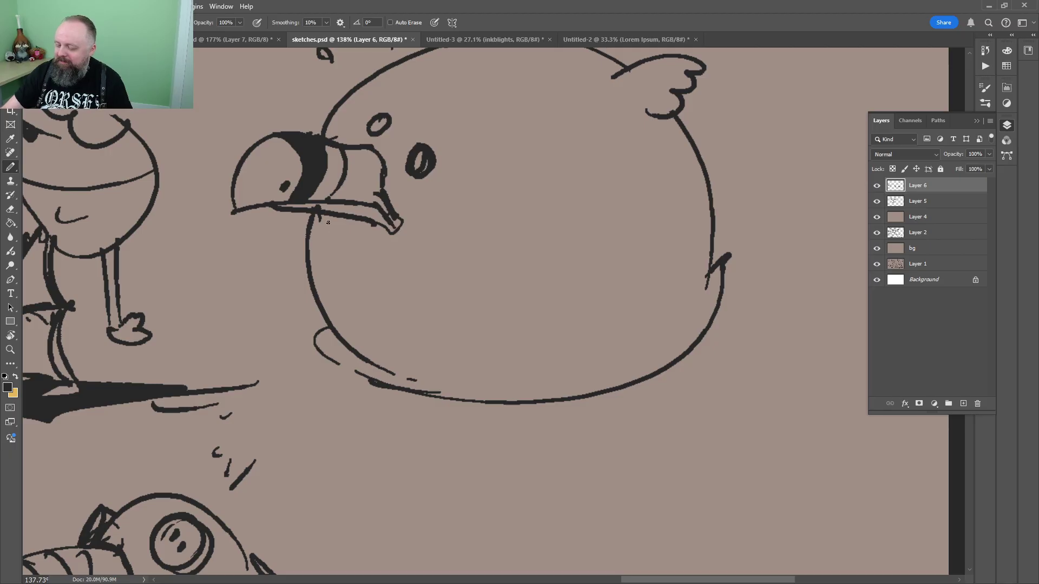
Erase parts of the chubby bird's lower outline and draw its two splayed, clawed feet there
key(e)
drag(623, 386, 606, 394)
key(b)
drag(590, 375, 638, 412)
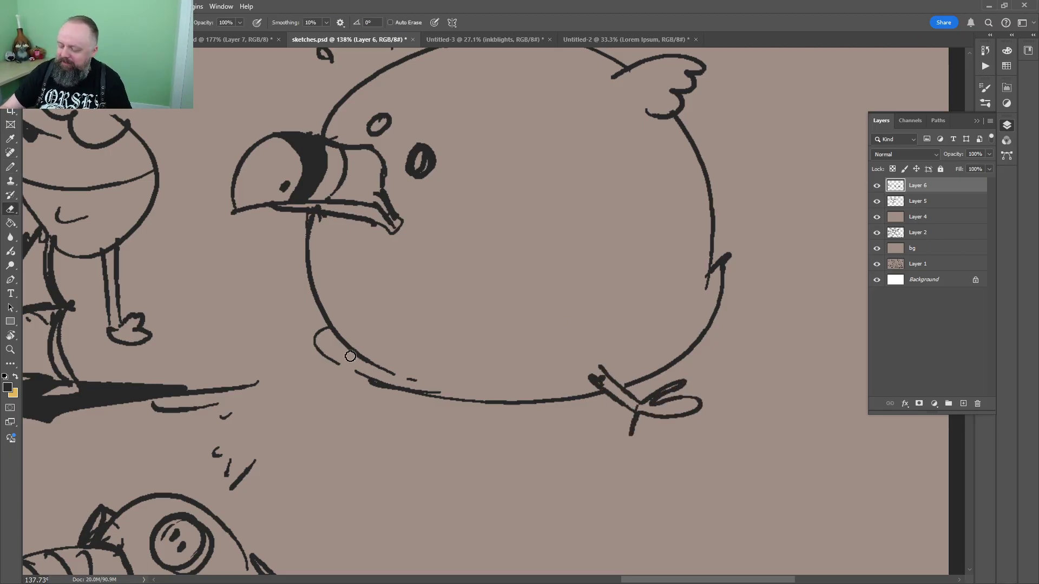
key(e)
mouse_move(394, 374)
mouse_down()
mouse_move(345, 349)
mouse_move(334, 372)
mouse_move(370, 371)
mouse_up()
key(b)
Outline a flat ground shadow beneath the chubby bird, fill it with the dark colour and erase the part covering the foot
mouse_move(475, 269)
mouse_down()
mouse_move(496, 245)
mouse_move(433, 116)
mouse_up()
mouse_move(444, 246)
mouse_down()
mouse_move(486, 280)
mouse_move(600, 212)
mouse_up()
key(g)
click(633, 232)
click(578, 265)
key(e)
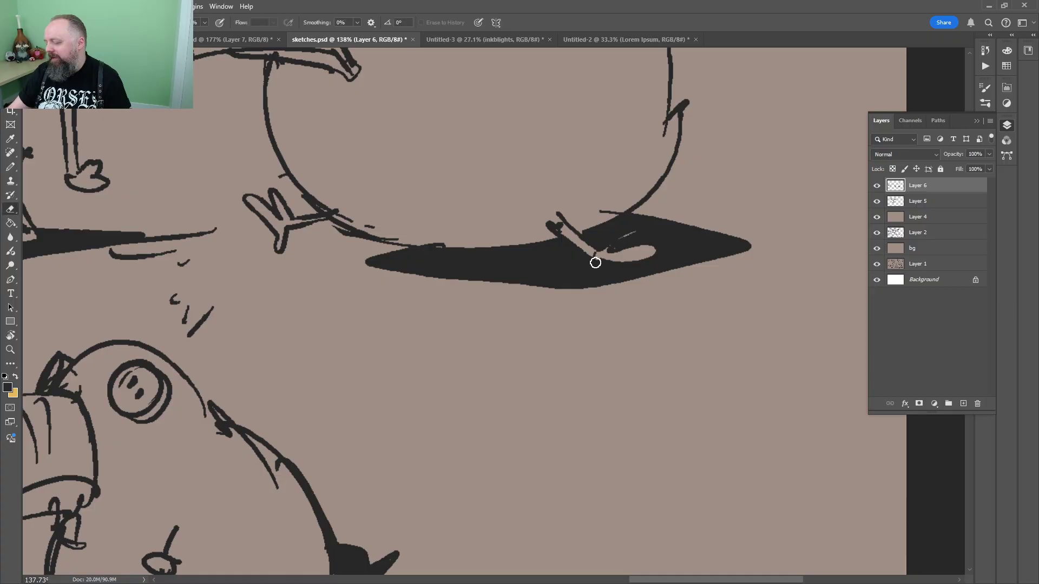
drag(678, 220, 576, 374)
Add short motion marks above the chubby bird's wing and head tuft and beside its shadow
key(b)
drag(544, 108, 536, 232)
drag(503, 168, 522, 175)
drag(533, 169, 543, 177)
drag(263, 126, 279, 134)
drag(297, 126, 304, 137)
key(z)
drag(795, 232, 710, 223)
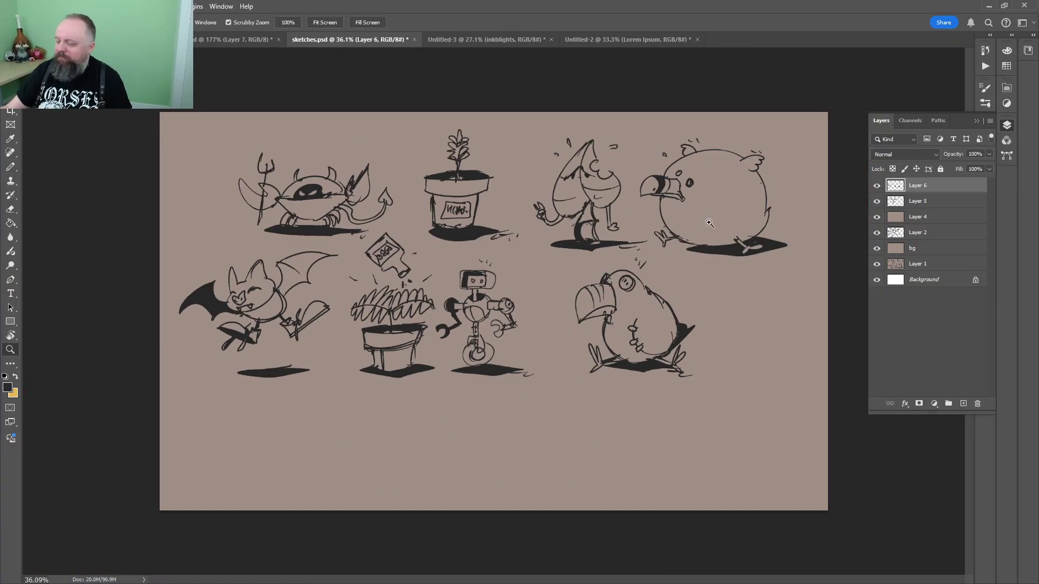
mouse_move(590, 198)
mouse_down()
mouse_move(665, 236)
mouse_move(449, 296)
mouse_up()
Lasso the chubby bird with its shadow and motion marks on Layer 6 and scale it to 86.08%
key(l)
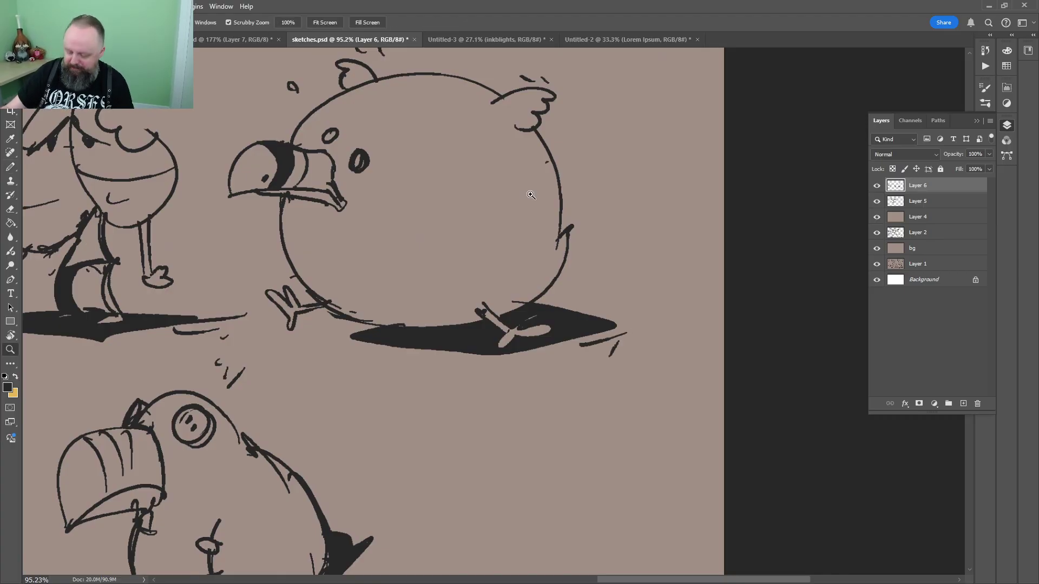
scroll(531, 187, down, 3)
mouse_move(590, 148)
mouse_down()
mouse_move(356, 83)
mouse_move(319, 112)
mouse_up()
drag(157, 313, 591, 146)
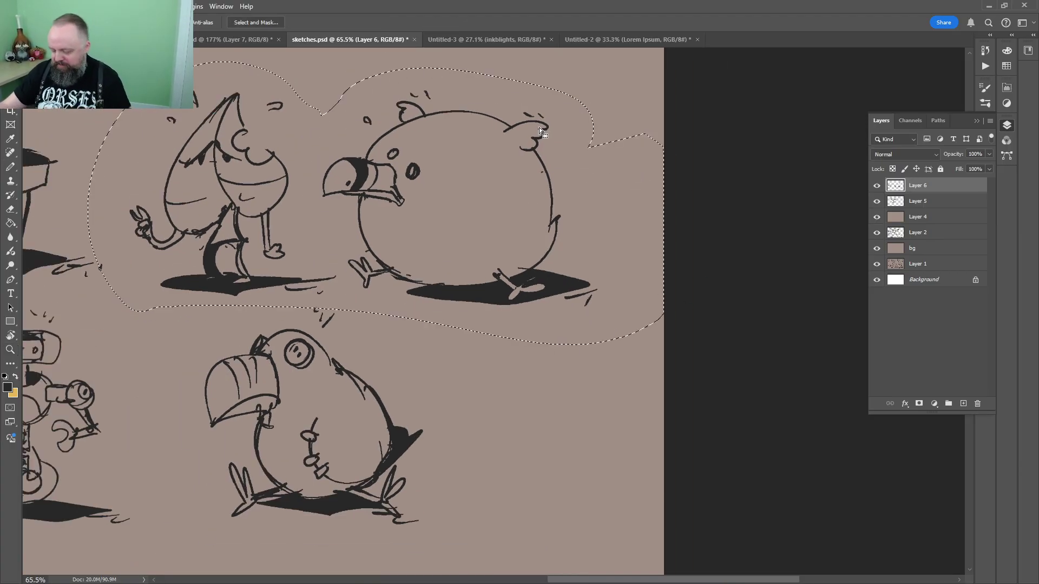
key(ctrl+t)
drag(664, 62, 593, 118)
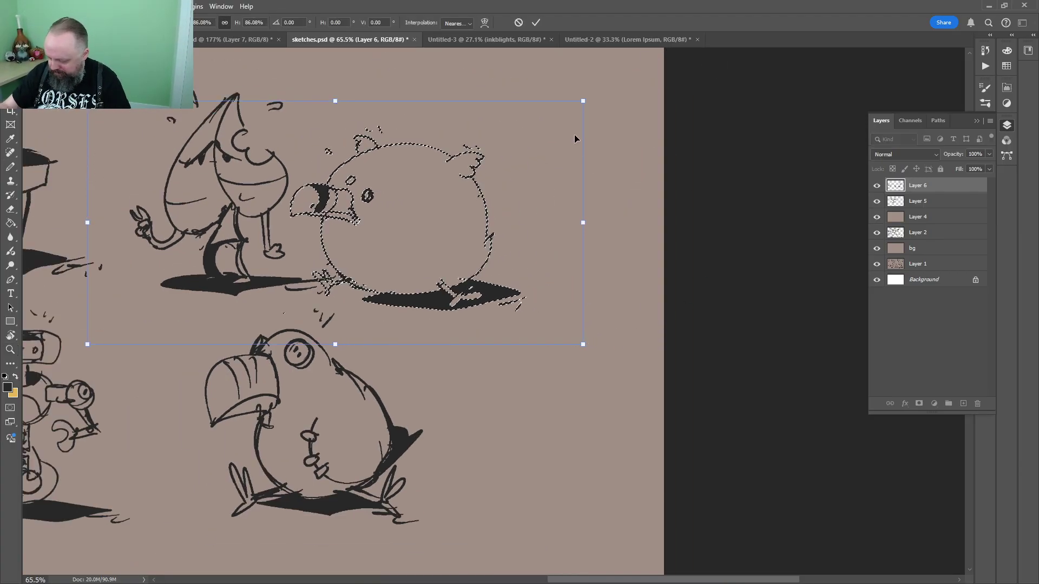
key(Return)
Shift the scaled bird slightly away from the pointy-headed character beside it and clear the selection
key(z)
drag(456, 184, 431, 211)
key(ctrl+d)
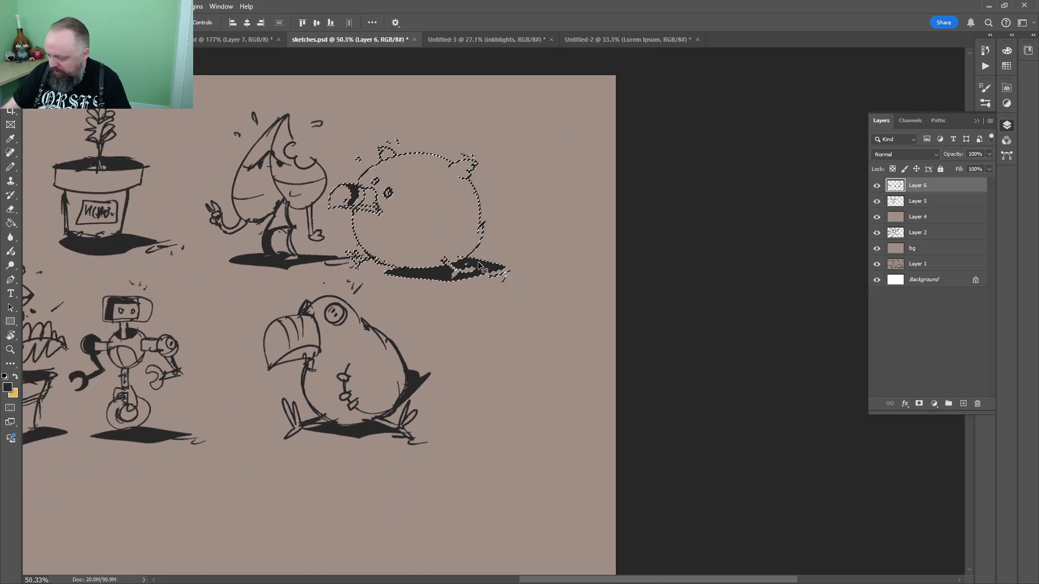
ctrl+drag(473, 261, 417, 227)
key(ctrl+d)
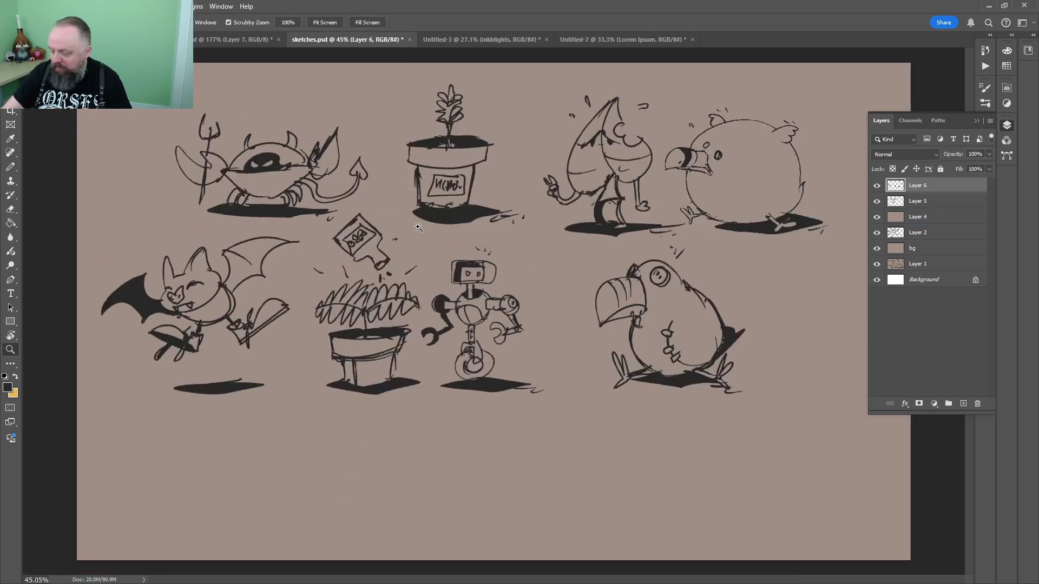
Switch back to the creature head document, clear the selection and make Layer 14 the active layer
key(ctrl+shift+Tab)
key(ctrl+shift+Tab)
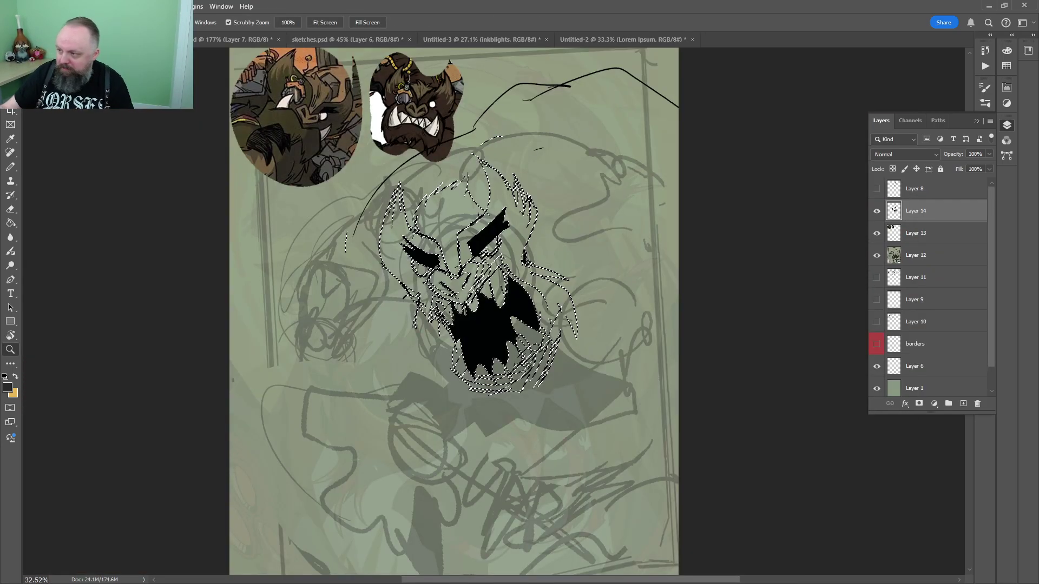
click(928, 238)
click(877, 235)
click(877, 235)
key(ctrl+d)
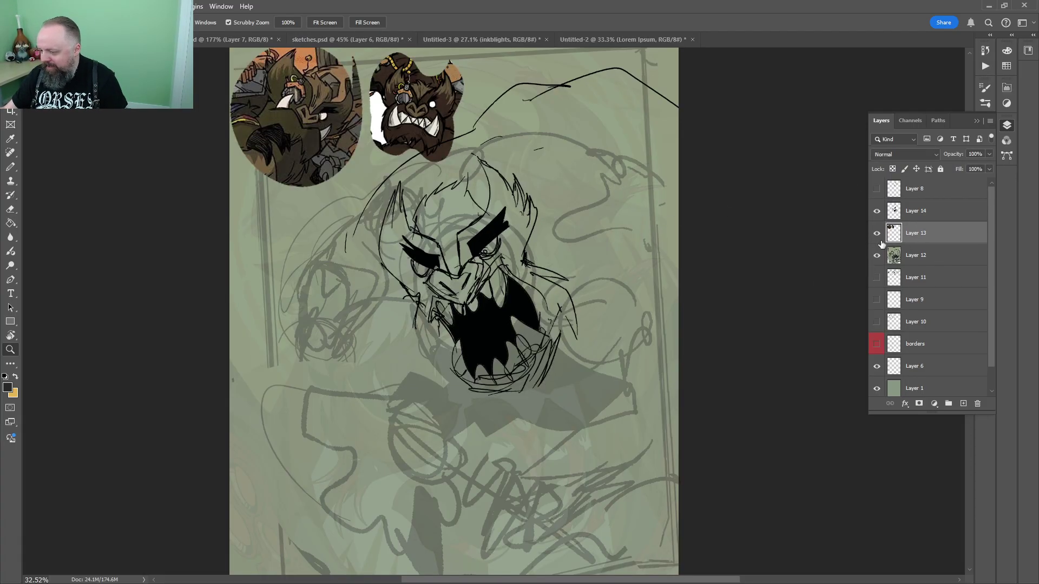
drag(421, 265, 521, 238)
key(e)
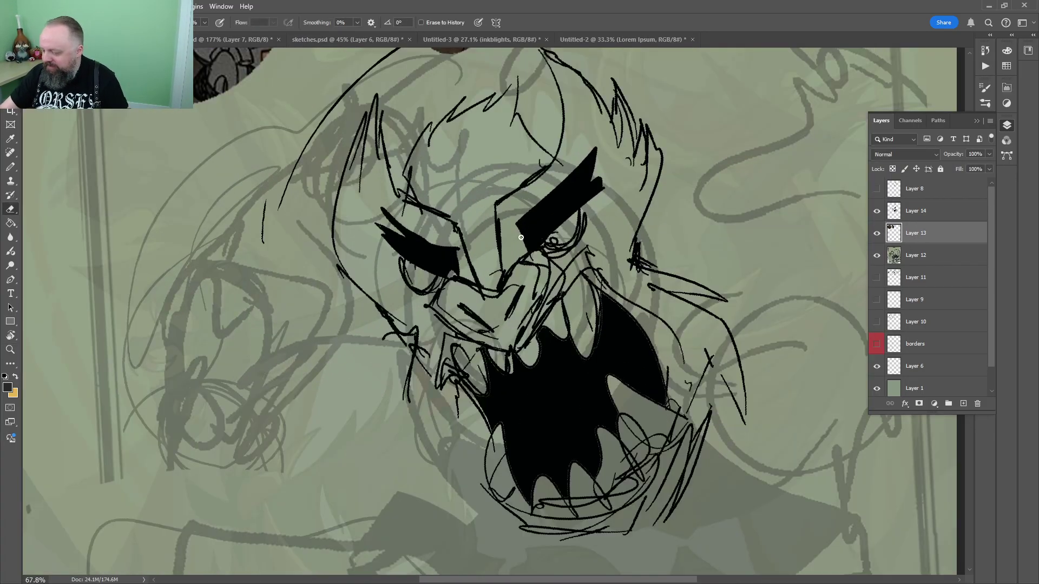
click(881, 211)
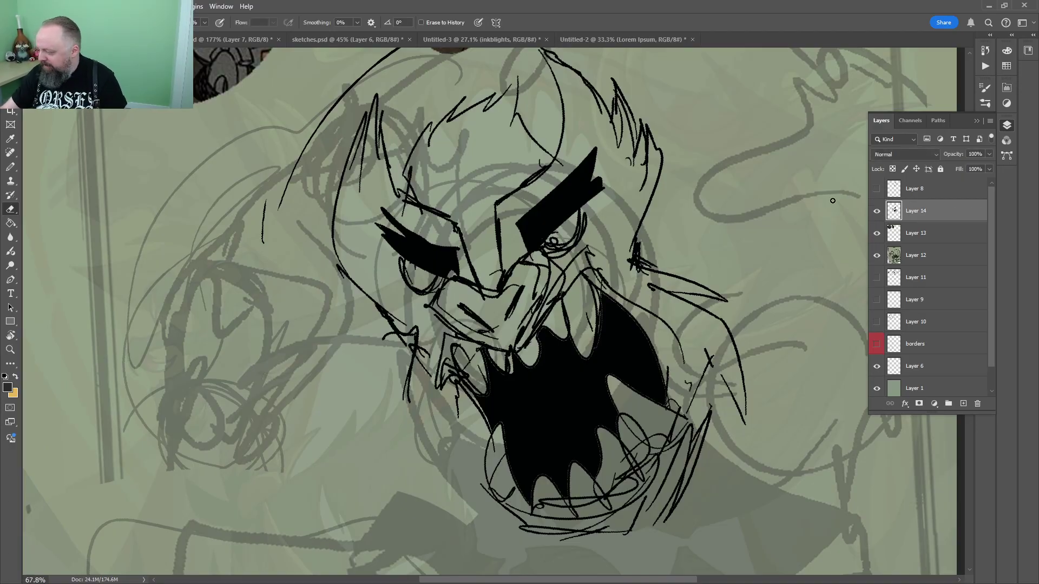
click(877, 211)
click(876, 211)
Remove the creature's left eye and thick eyebrow by erasing them and deleting the leftover bits within a lasso selection
mouse_move(411, 230)
mouse_down()
mouse_move(386, 265)
mouse_move(425, 293)
mouse_up()
key(z)
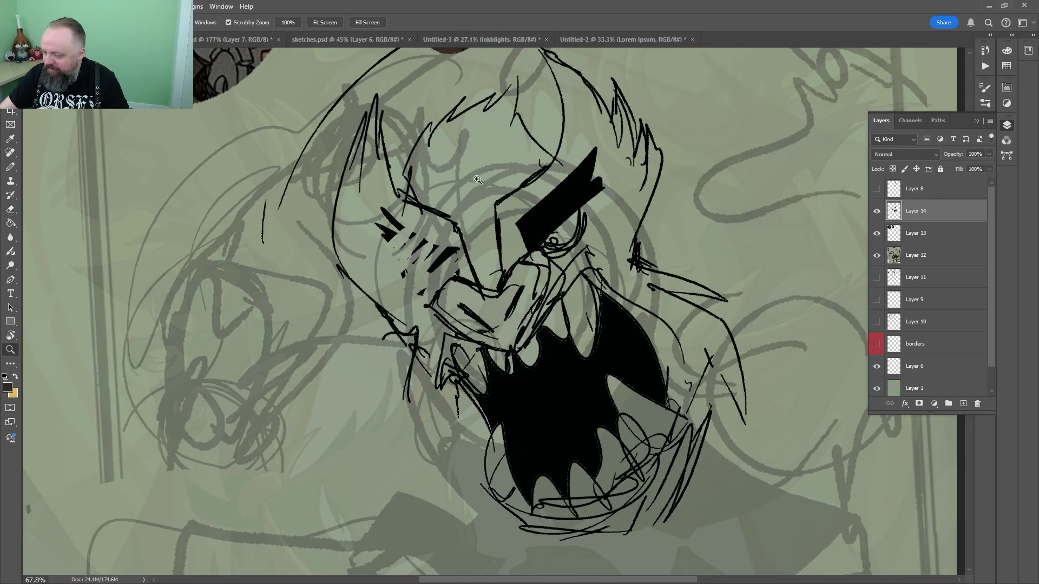
mouse_move(477, 179)
mouse_down()
mouse_move(477, 352)
mouse_move(460, 292)
mouse_move(439, 288)
mouse_move(455, 318)
mouse_up()
key(e)
mouse_move(449, 298)
mouse_down()
mouse_move(426, 308)
mouse_move(419, 300)
mouse_up()
key(l)
mouse_move(436, 266)
mouse_down()
mouse_move(383, 370)
mouse_move(465, 295)
mouse_up()
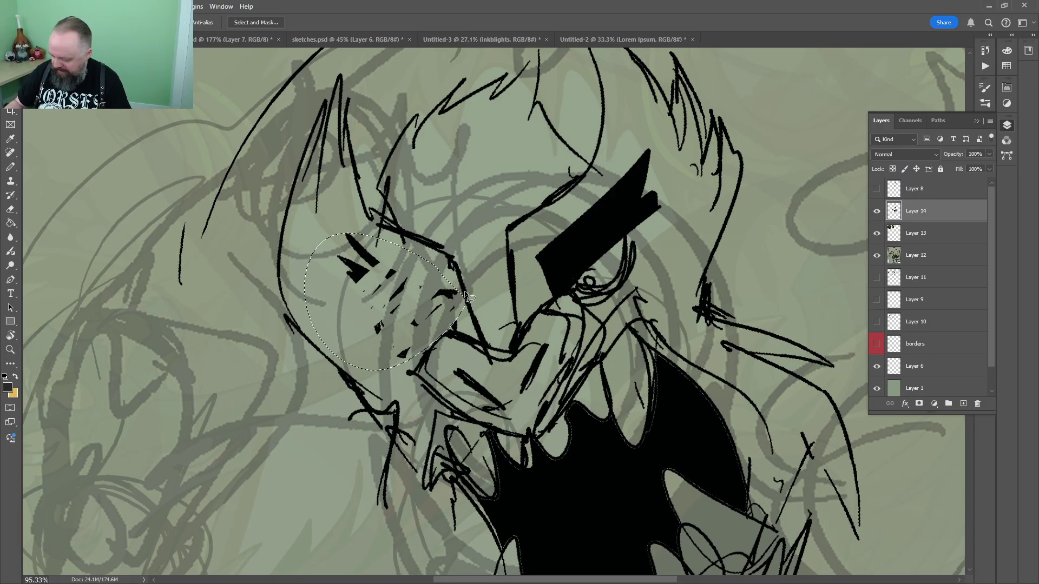
key(Delete)
key(ctrl+d)
Draw a bulky angular mechanical eyepiece with nested frames in place of the creature's removed eye
key(b)
mouse_move(460, 347)
mouse_down()
mouse_move(419, 285)
mouse_move(410, 390)
mouse_move(383, 285)
mouse_move(348, 341)
mouse_up()
drag(425, 389, 353, 354)
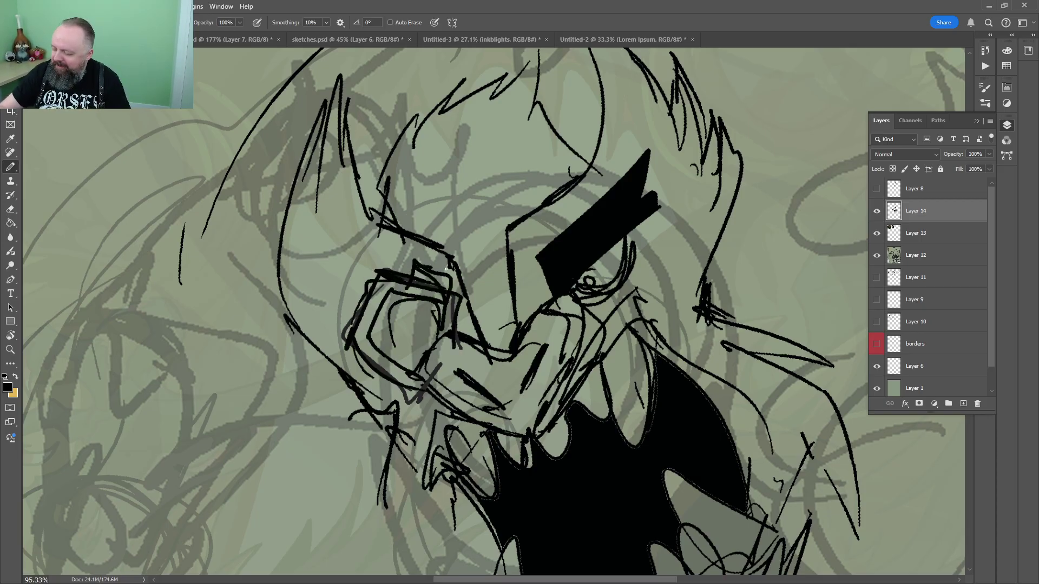
drag(446, 269, 464, 332)
drag(416, 265, 469, 275)
drag(406, 315, 464, 254)
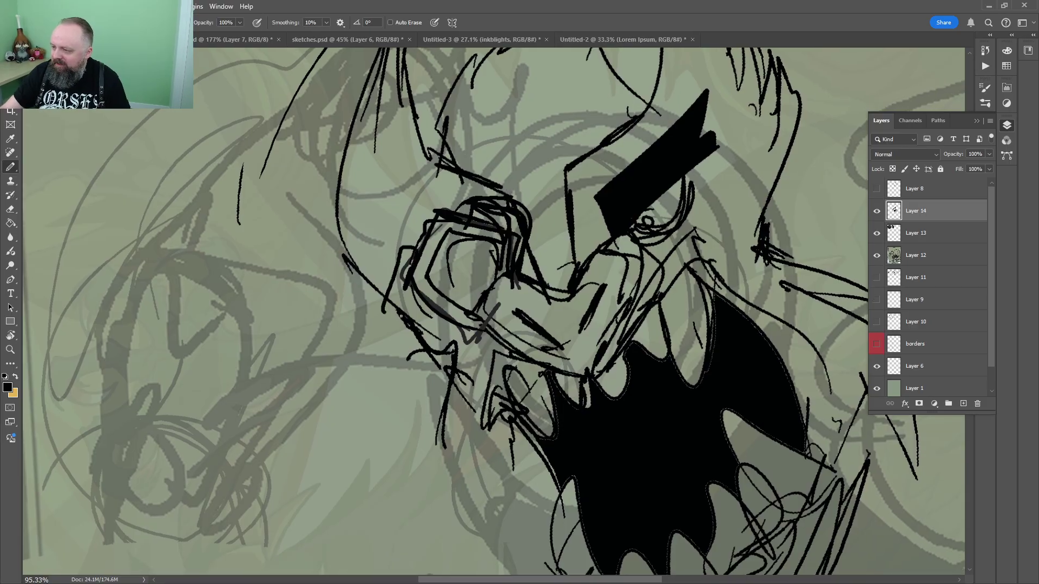
drag(401, 316, 441, 306)
drag(442, 306, 453, 264)
drag(421, 316, 447, 277)
Add a ring-tipped antenna rising from the eyepiece and a large rounded pendant hanging below it
drag(485, 162, 470, 460)
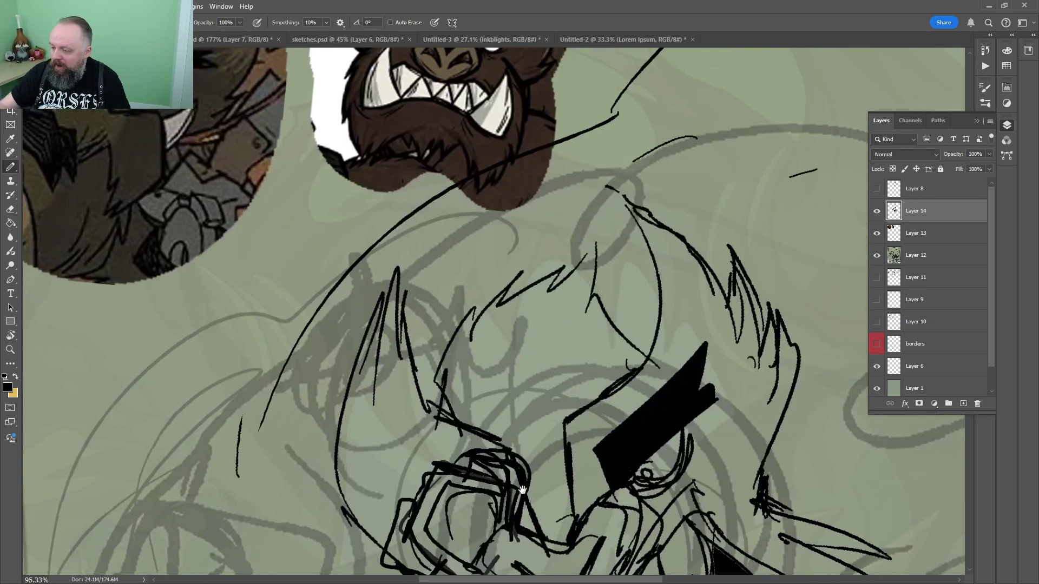
drag(525, 224, 476, 425)
mouse_move(507, 520)
mouse_down()
mouse_move(515, 328)
mouse_move(417, 280)
mouse_up()
drag(385, 377, 548, 127)
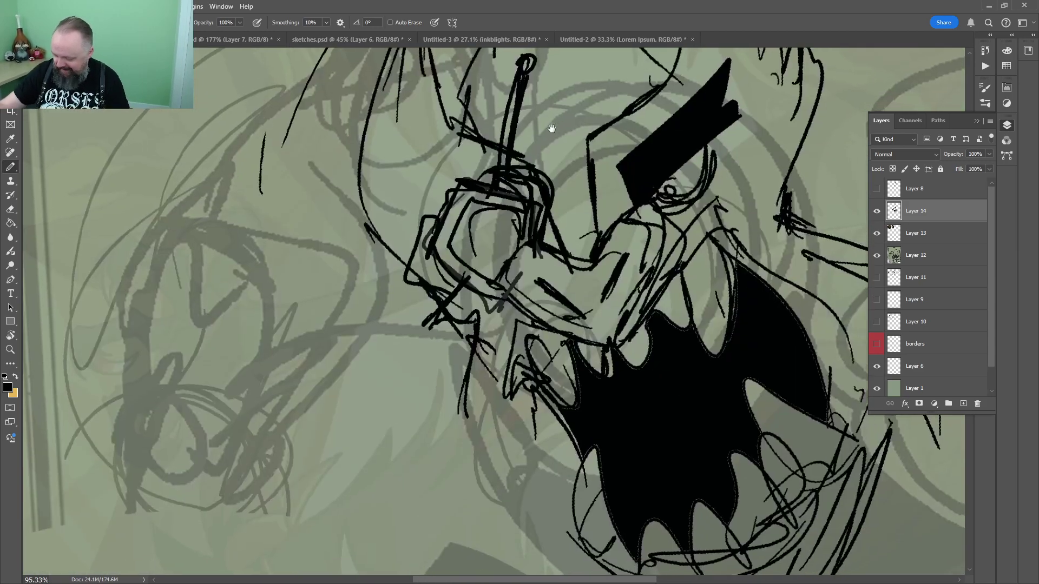
mouse_move(460, 250)
mouse_down()
mouse_move(439, 285)
mouse_move(466, 407)
mouse_up()
drag(389, 388, 419, 287)
drag(381, 319, 442, 300)
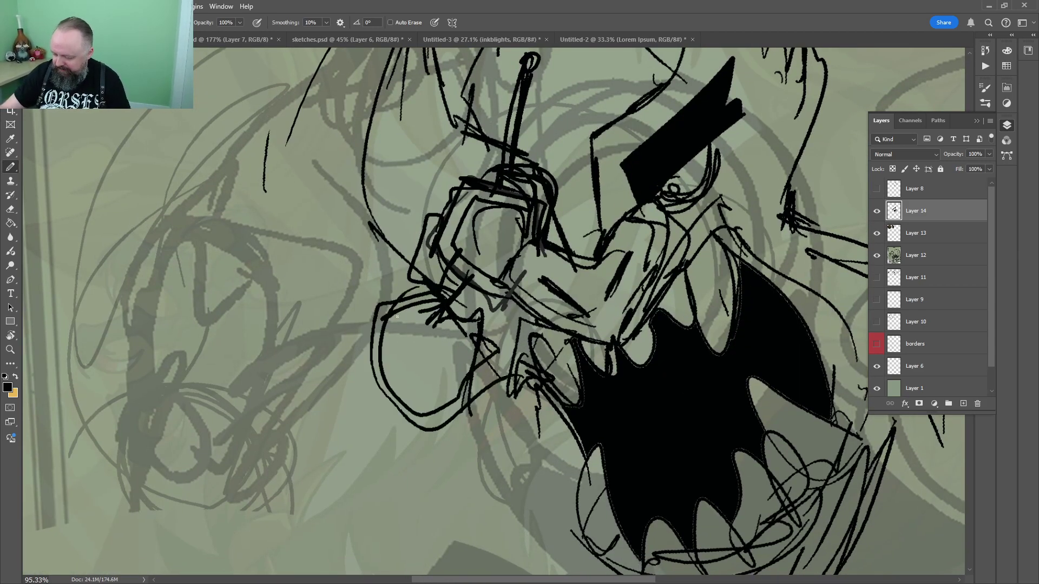
Draw a larger pointed ear outline on the right side of the head and erase the old tufted edge inside it
key(ctrl+0)
drag(561, 227, 589, 229)
key(b)
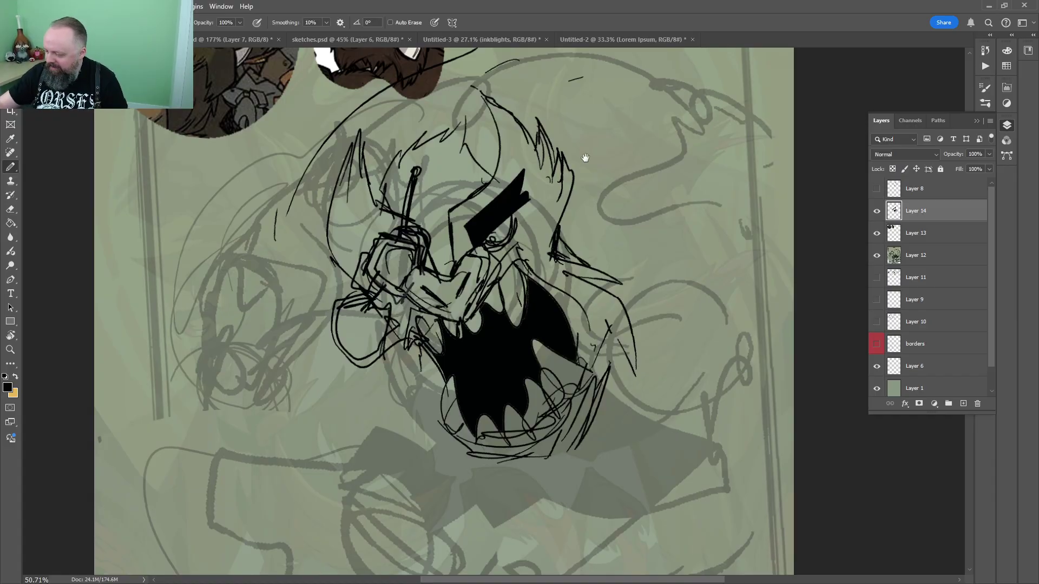
drag(585, 158, 553, 260)
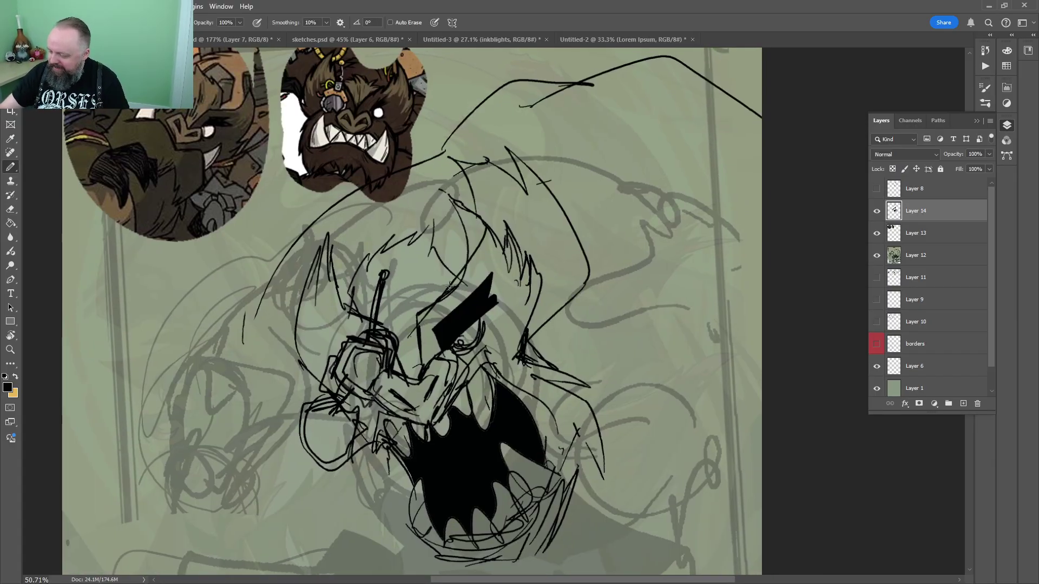
key(e)
drag(506, 236, 535, 276)
key(b)
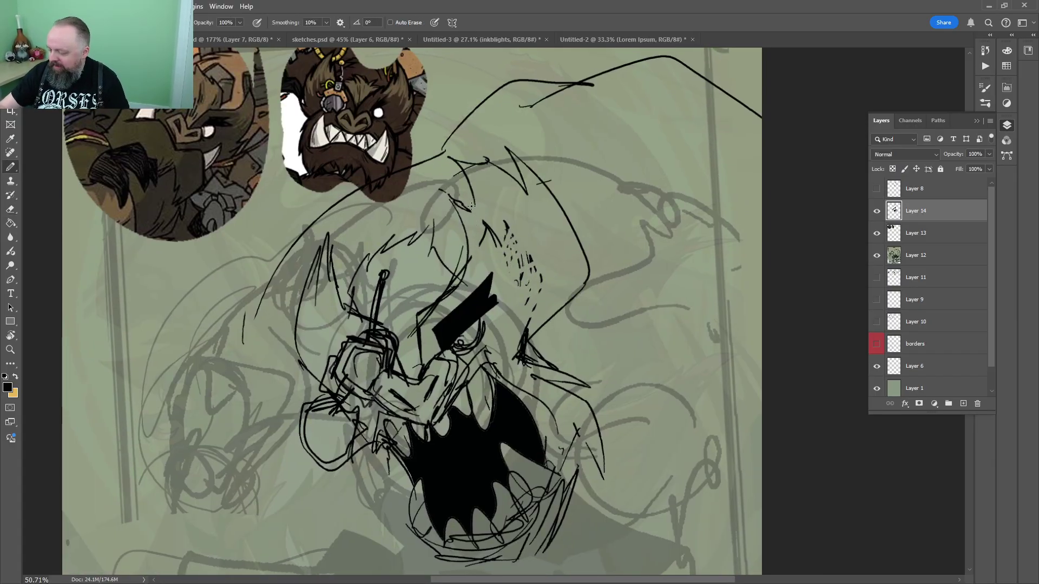
Erase part of the upper forehead line and add jagged fur strokes around the forehead, ears and cheeks
key(e)
mouse_move(466, 219)
mouse_down()
mouse_move(456, 198)
mouse_move(467, 227)
mouse_up()
key(b)
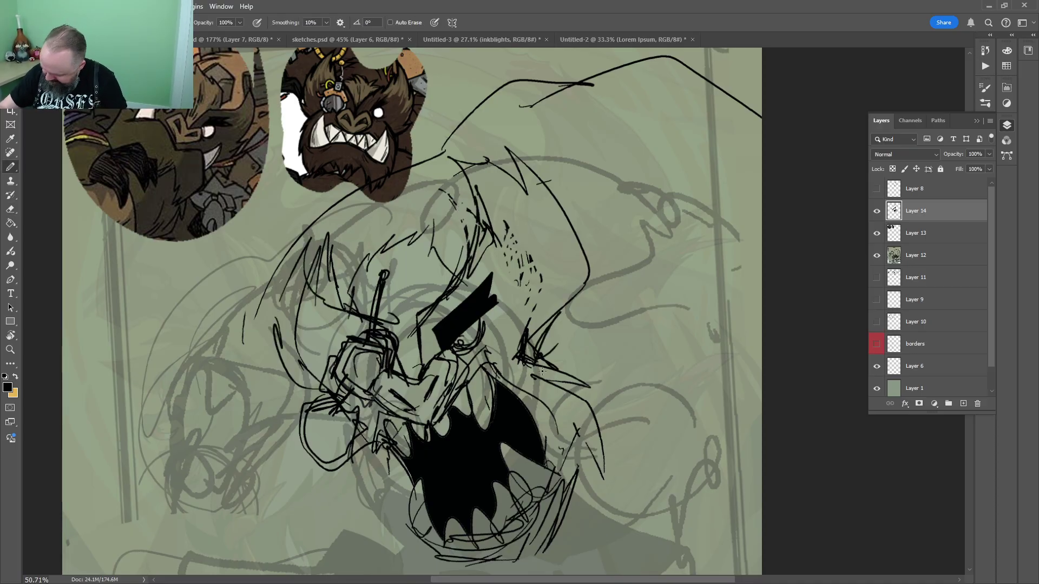
drag(542, 344, 554, 377)
Sketch a tall curved shoulder contour to the right of the creature's head
key(z)
drag(551, 377, 517, 377)
mouse_move(633, 260)
mouse_down()
mouse_move(655, 232)
mouse_move(578, 323)
mouse_move(537, 154)
mouse_move(515, 347)
mouse_up()
key(b)
drag(628, 317, 562, 131)
mouse_move(552, 201)
mouse_down()
mouse_move(545, 189)
mouse_move(647, 341)
mouse_up()
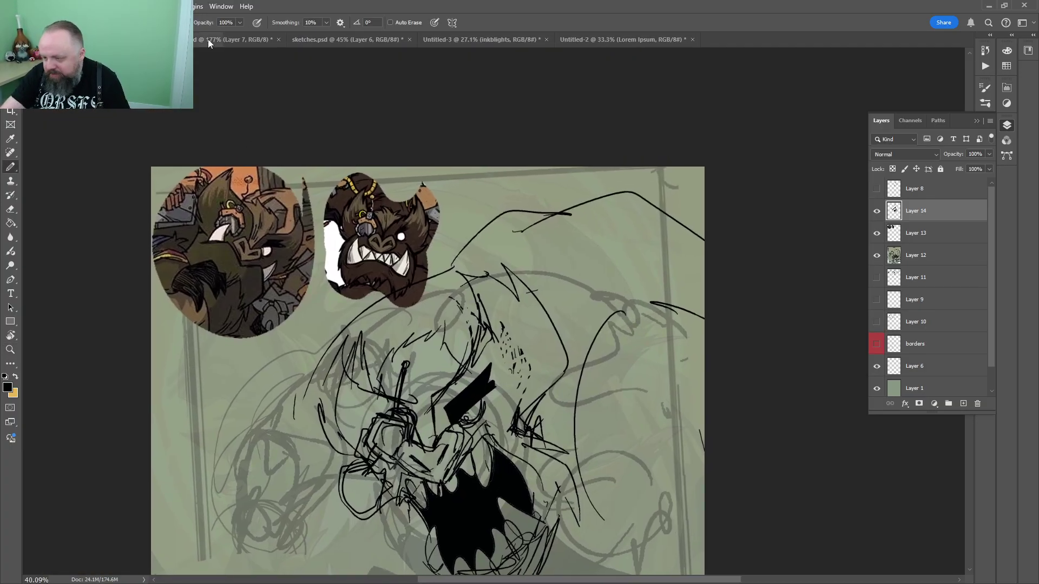
Consult the Werepig reference document and add a second shoulder arc with long spiky lines jutting from its base
click(210, 42)
mouse_move(920, 178)
mouse_down()
mouse_move(581, 226)
mouse_move(384, 294)
mouse_move(412, 259)
mouse_move(691, 245)
mouse_up()
click(162, 39)
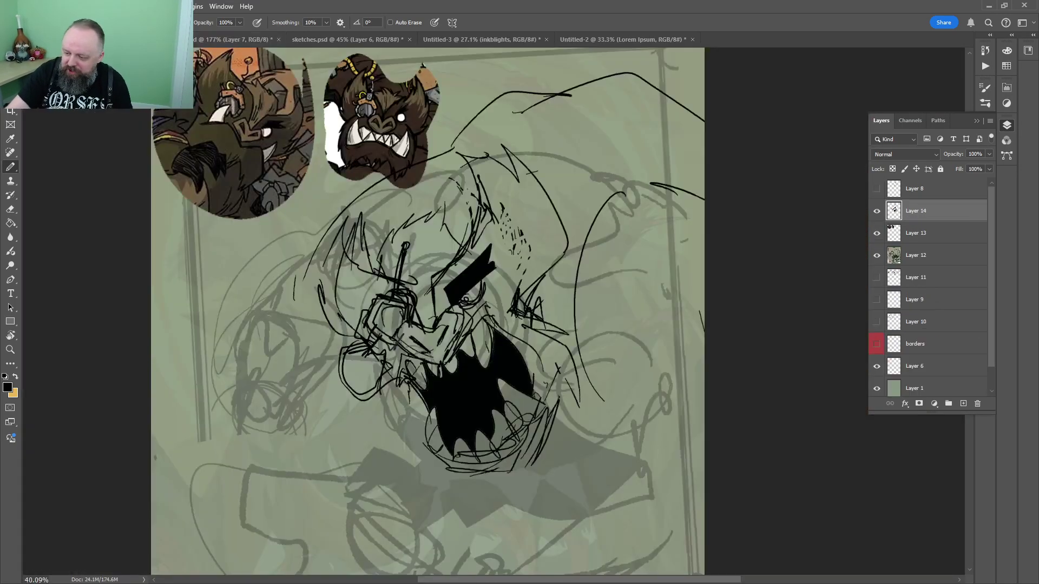
drag(703, 174, 586, 409)
drag(684, 403, 570, 354)
drag(602, 347, 700, 394)
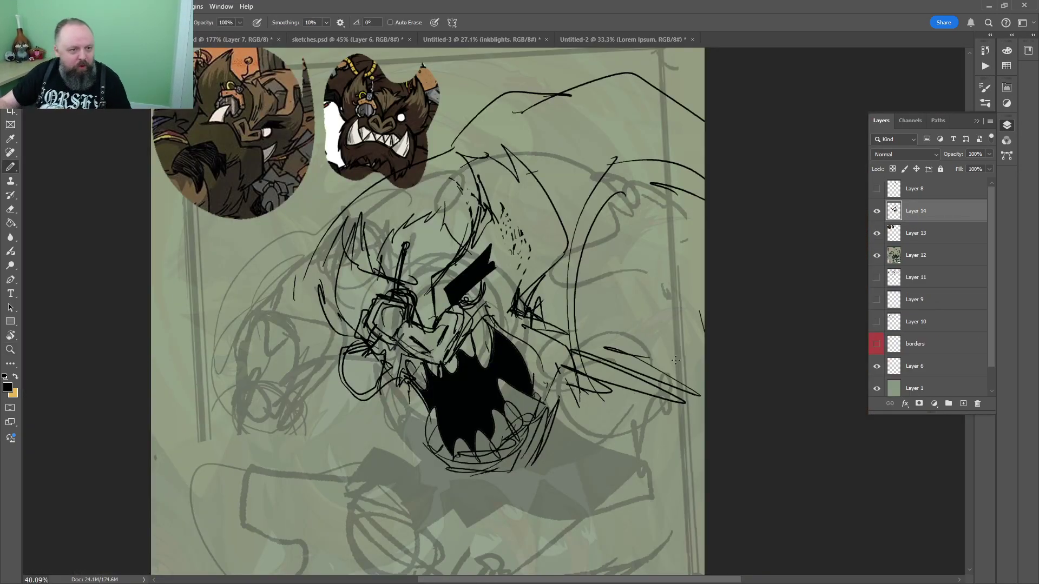
mouse_move(562, 419)
mouse_down()
mouse_move(540, 347)
mouse_move(628, 537)
mouse_up()
Reinforce the long straight lines running from the shoulder to the canvas edge and draw a slanted upper-arm line below them
key(z)
drag(549, 296, 489, 297)
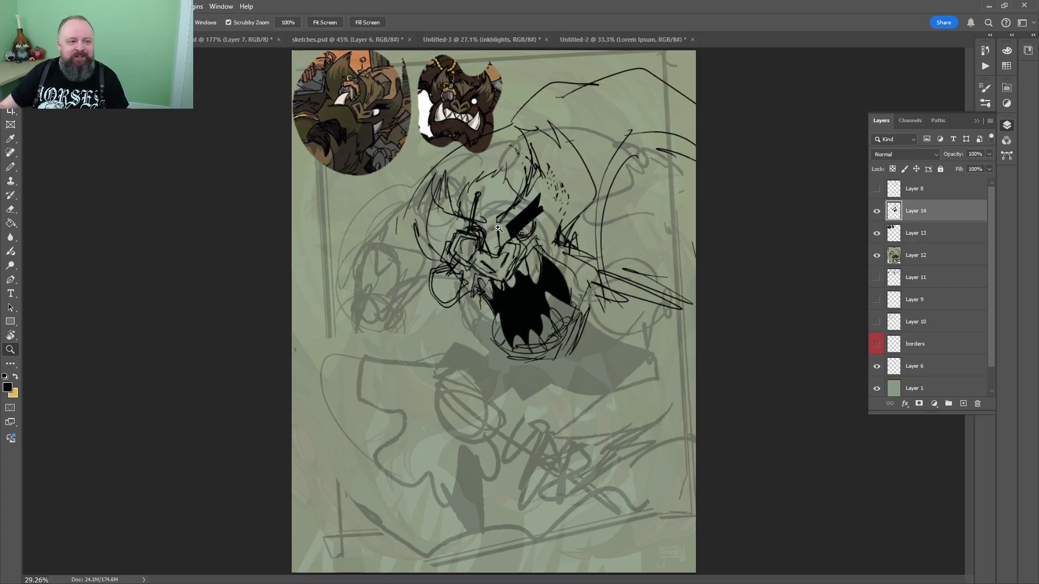
drag(574, 228, 540, 200)
drag(609, 281, 666, 281)
drag(666, 281, 476, 283)
mouse_move(361, 251)
mouse_down()
mouse_move(363, 303)
mouse_move(518, 352)
mouse_up()
mouse_move(381, 305)
mouse_down()
mouse_move(354, 328)
mouse_move(518, 376)
mouse_up()
drag(331, 334, 518, 389)
drag(525, 169, 517, 146)
drag(385, 369, 465, 152)
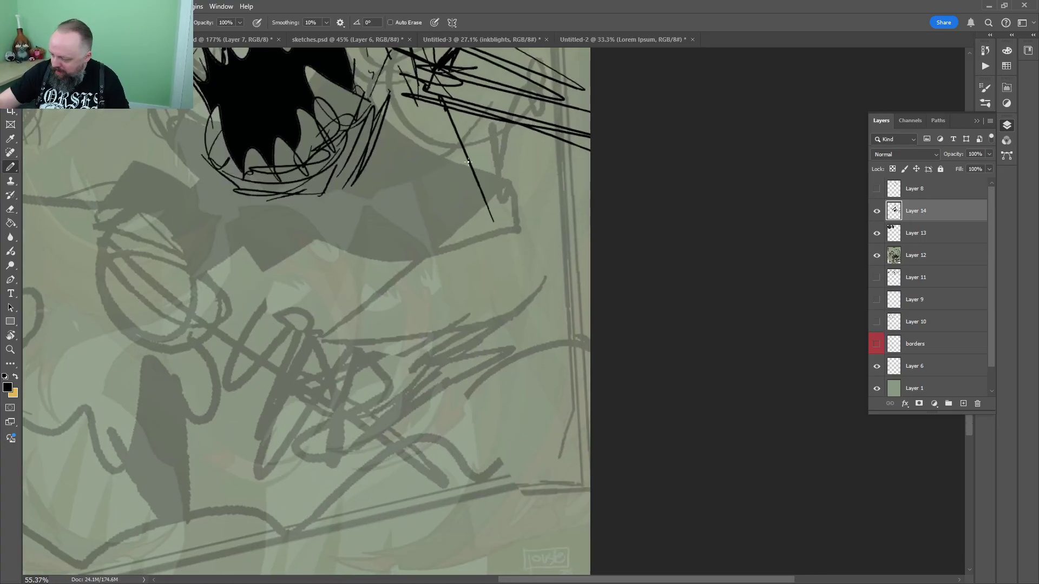
Sketch the bent elbow and the forearm as long diagonal lines across the lower right of the canvas
drag(582, 170, 508, 237)
drag(512, 206, 671, 89)
mouse_move(672, 89)
mouse_down()
mouse_move(651, 82)
mouse_move(396, 283)
mouse_move(434, 288)
mouse_up()
drag(366, 341, 787, 133)
drag(512, 338, 722, 253)
drag(433, 367, 503, 364)
drag(447, 399, 755, 327)
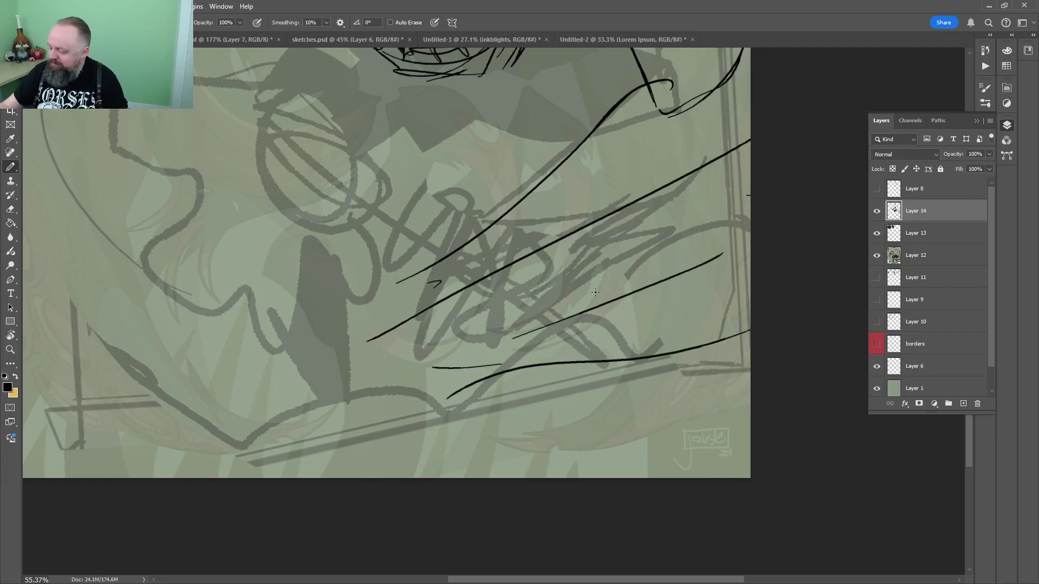
Draw a slanted cuff across the end of the forearm and rough out the clenched hand beyond it
drag(464, 241, 561, 323)
drag(477, 283, 523, 344)
drag(490, 237, 476, 273)
key(z)
drag(601, 317, 529, 315)
mouse_move(572, 378)
mouse_down()
mouse_move(616, 329)
mouse_move(633, 225)
mouse_move(625, 234)
mouse_up()
key(b)
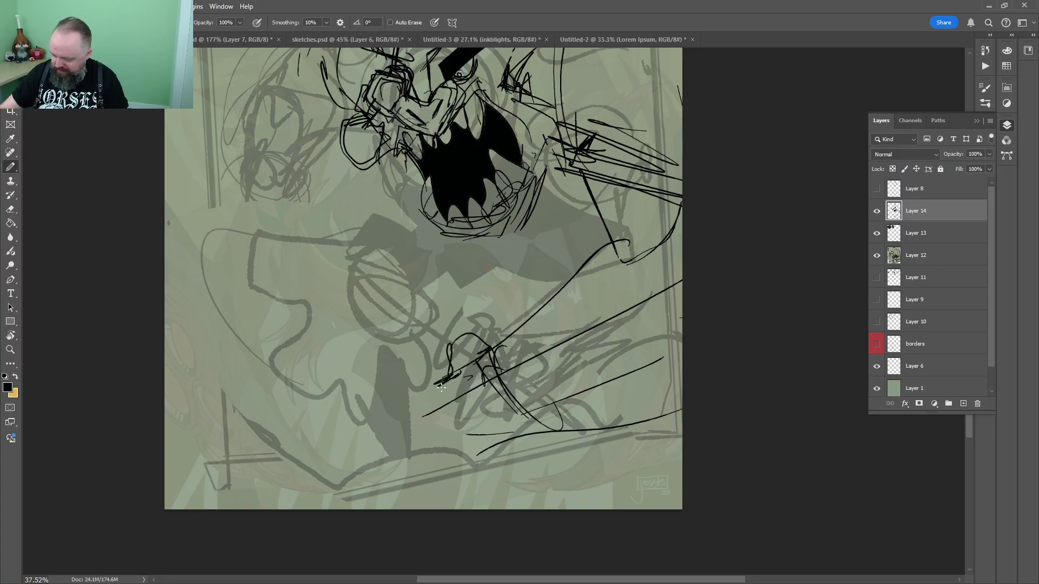
drag(493, 347, 592, 439)
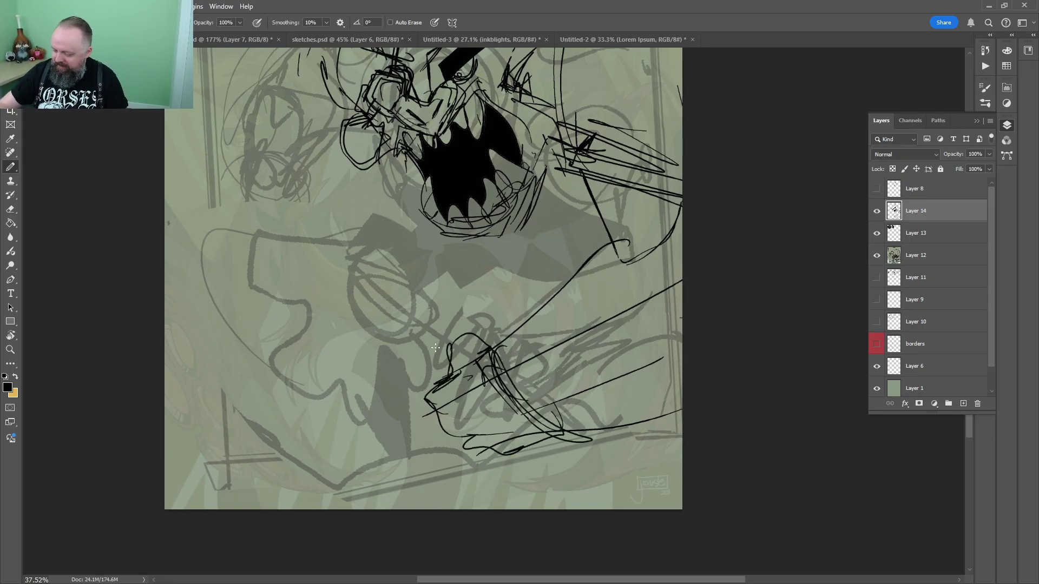
key(z)
Switch to the Werepig reference document and lasso the cog-headed weapon held by the front-facing, roaring Werepig
click(232, 40)
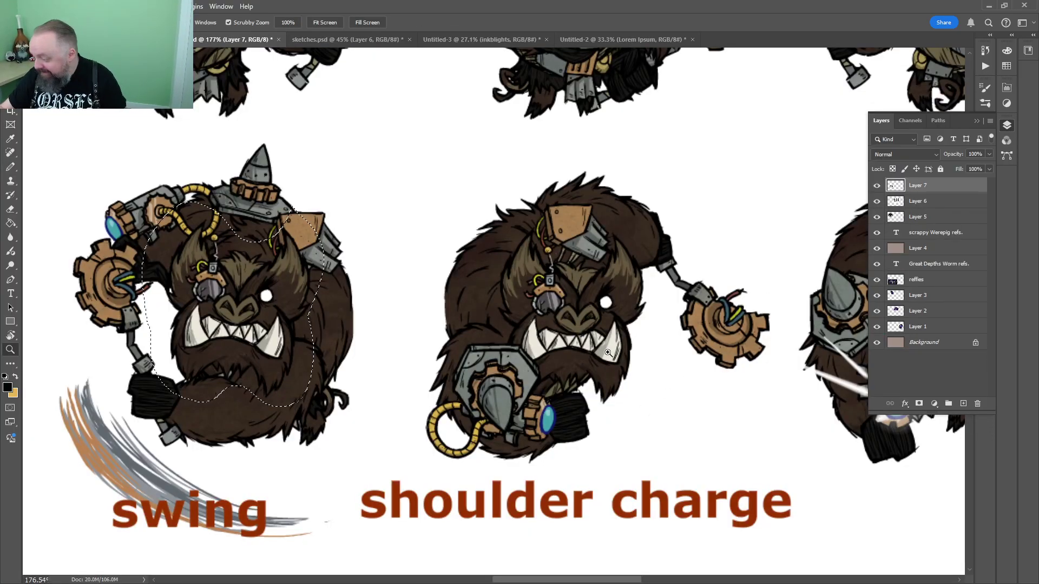
key(l)
key(l)
mouse_move(765, 301)
mouse_down()
mouse_move(656, 385)
mouse_move(781, 274)
mouse_up()
drag(630, 212, 624, 224)
drag(233, 158, 804, 274)
drag(189, 288, 392, 125)
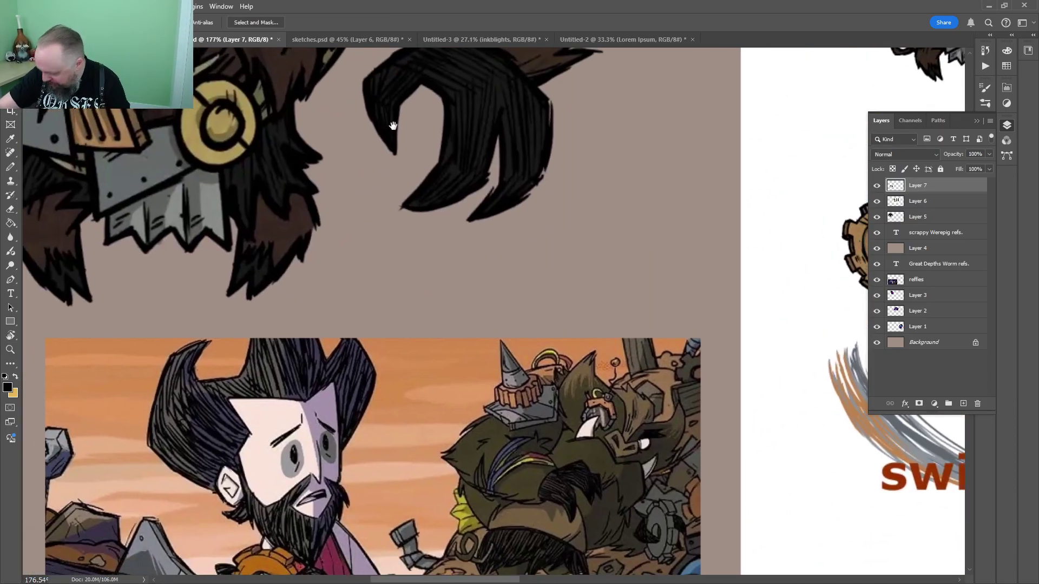
drag(491, 346, 441, 439)
drag(473, 119, 760, 310)
mouse_move(290, 319)
mouse_down()
mouse_move(320, 319)
mouse_move(189, 341)
mouse_move(431, 290)
mouse_move(324, 319)
mouse_move(378, 346)
mouse_move(572, 294)
mouse_up()
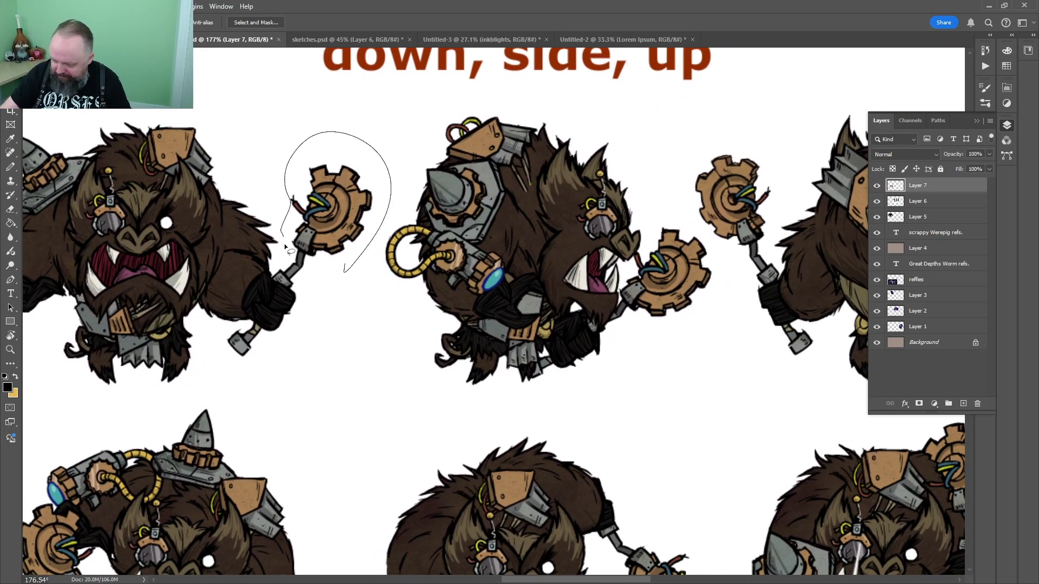
drag(267, 387, 265, 388)
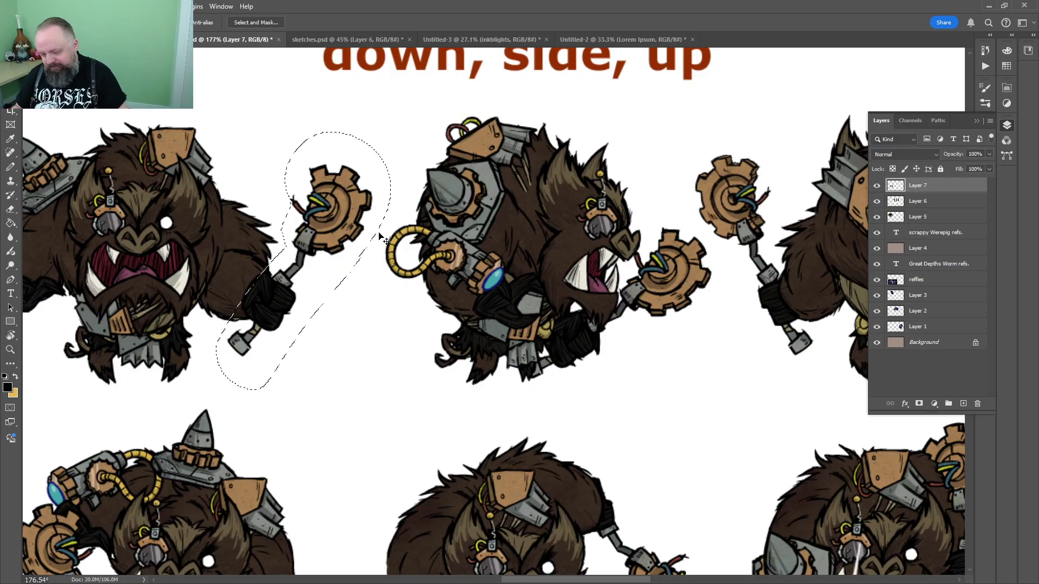
Copy the selected cog weapon into the creature sketch, move it toward the canvas's left side and flip it horizontally
key(ctrl+c)
key(ctrl+shift+Tab)
key(z)
drag(545, 243, 518, 244)
key(ctrl+v)
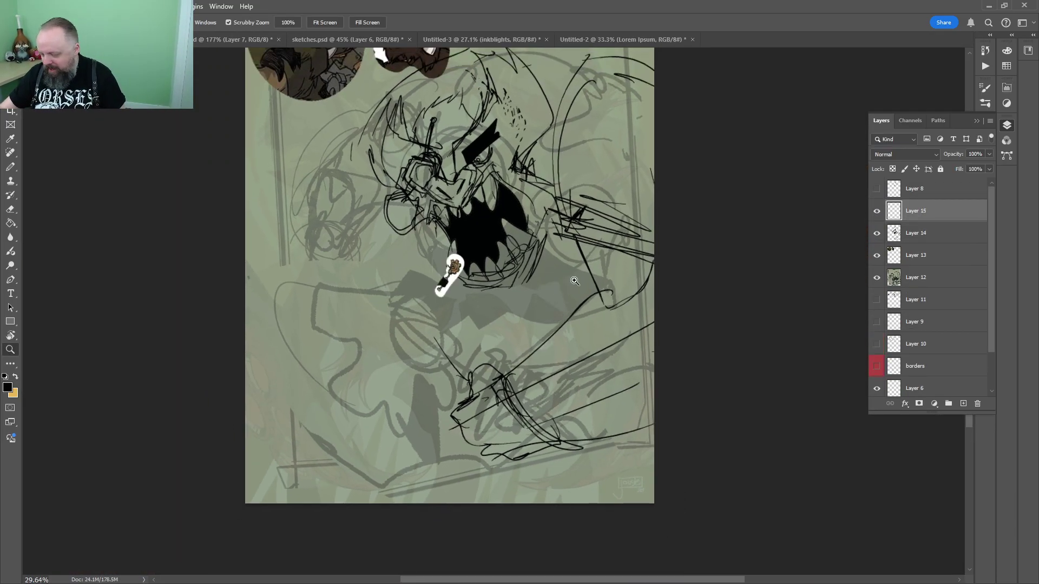
key(v)
mouse_move(440, 315)
mouse_down()
mouse_move(391, 287)
mouse_move(313, 318)
mouse_up()
key(ctrl+shift+h)
Enlarge and tilt the pasted weapon so it runs diagonally from the left canvas edge to the creature's lower-right hand
key(ctrl+t)
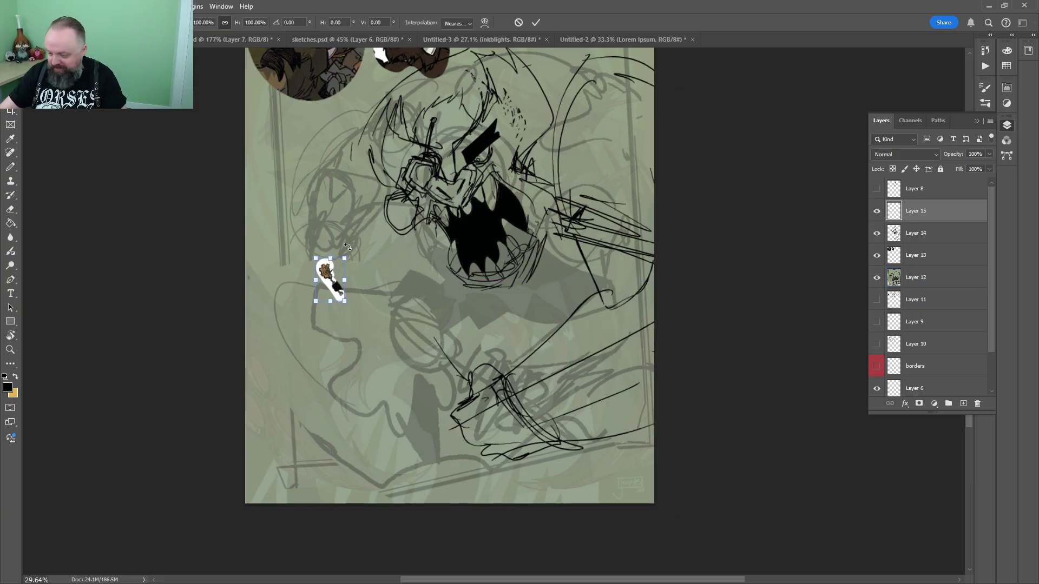
drag(358, 255, 528, 165)
drag(548, 343, 504, 382)
drag(475, 206, 534, 129)
drag(480, 287, 475, 297)
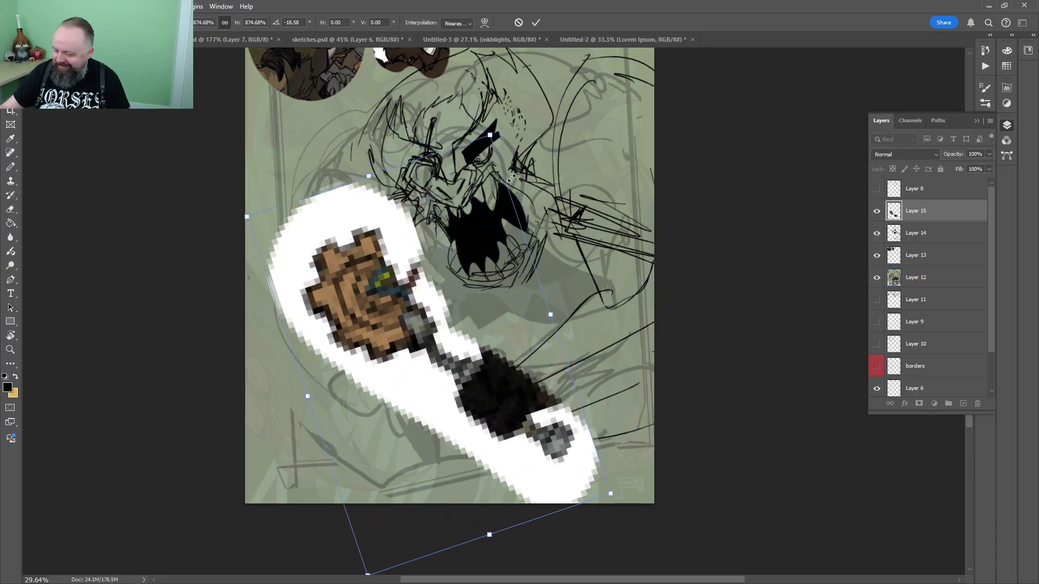
drag(494, 116, 556, 71)
drag(514, 236, 462, 299)
key(Return)
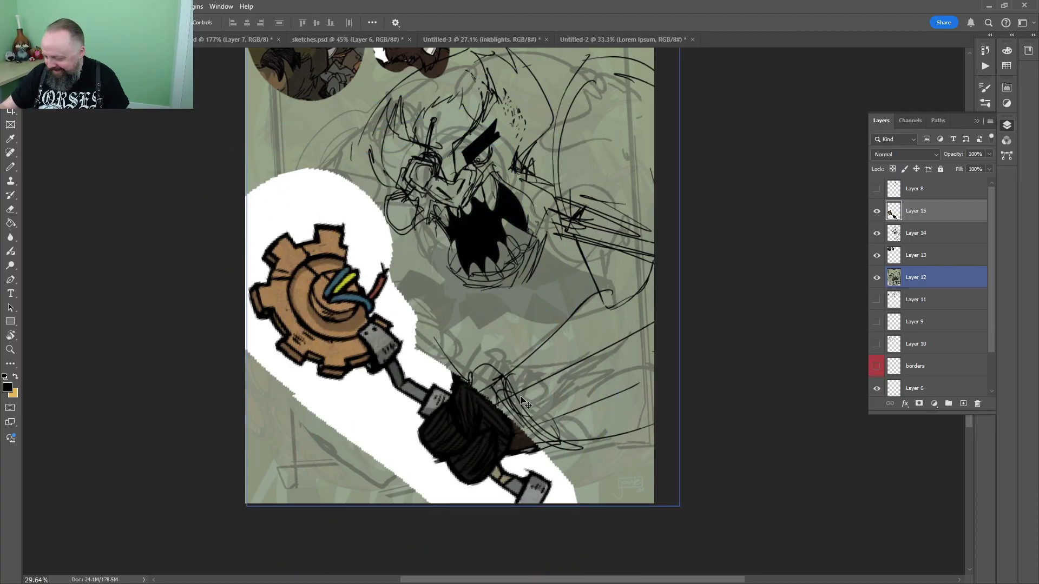
Nudge the weapon toward the hand, lasso its cog head and enlarge that part to about 156%
drag(495, 427, 507, 418)
key(l)
mouse_move(447, 285)
mouse_down()
mouse_move(345, 163)
mouse_move(423, 381)
mouse_up()
key(ctrl+t)
drag(449, 161, 504, 92)
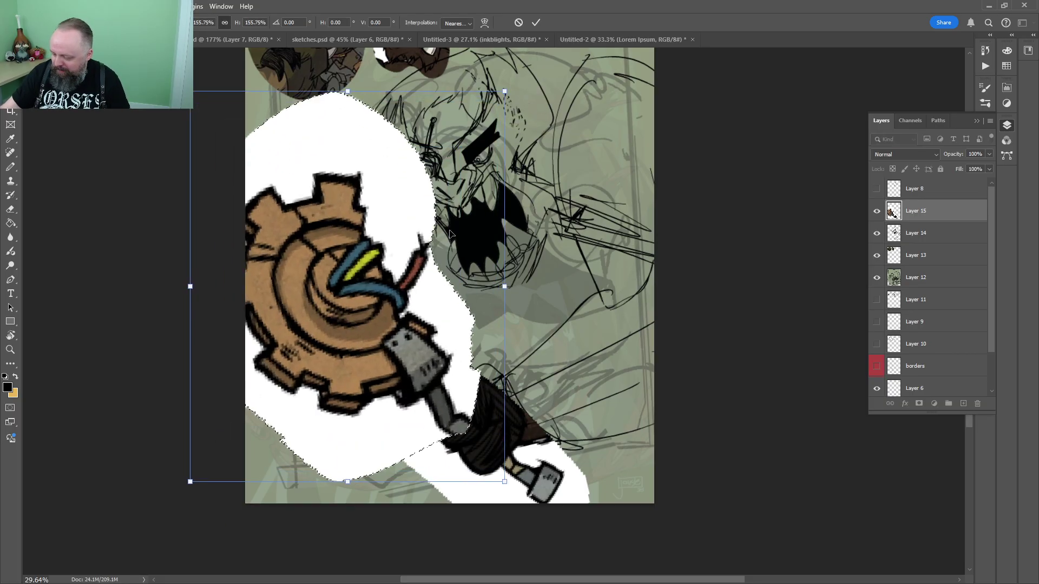
key(Return)
Lasso and delete the surplus white areas above the cog, below it and beside the wrapped grip
drag(505, 324, 493, 401)
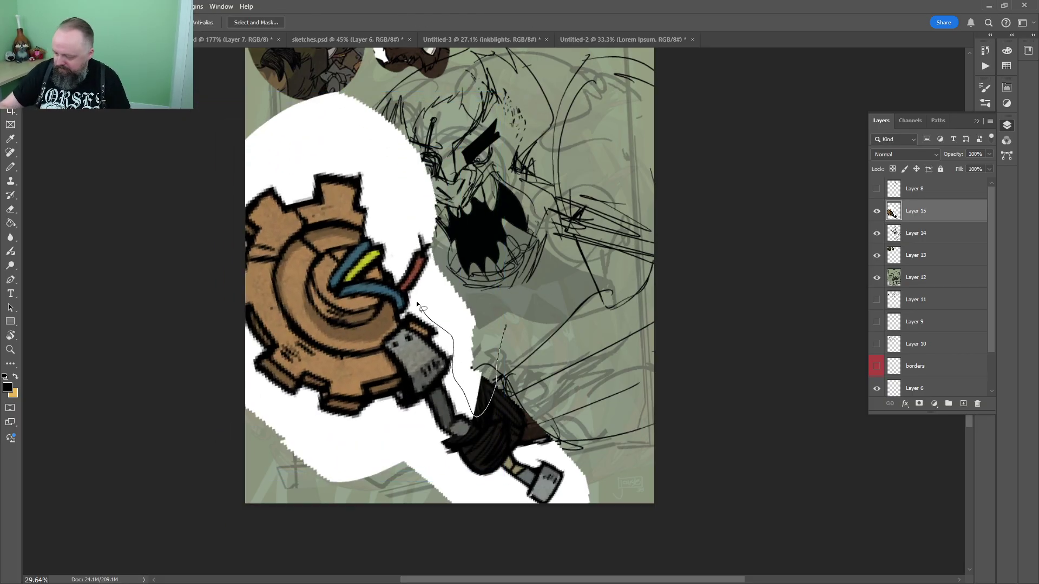
drag(267, 80, 254, 103)
key(Delete)
drag(402, 482, 417, 462)
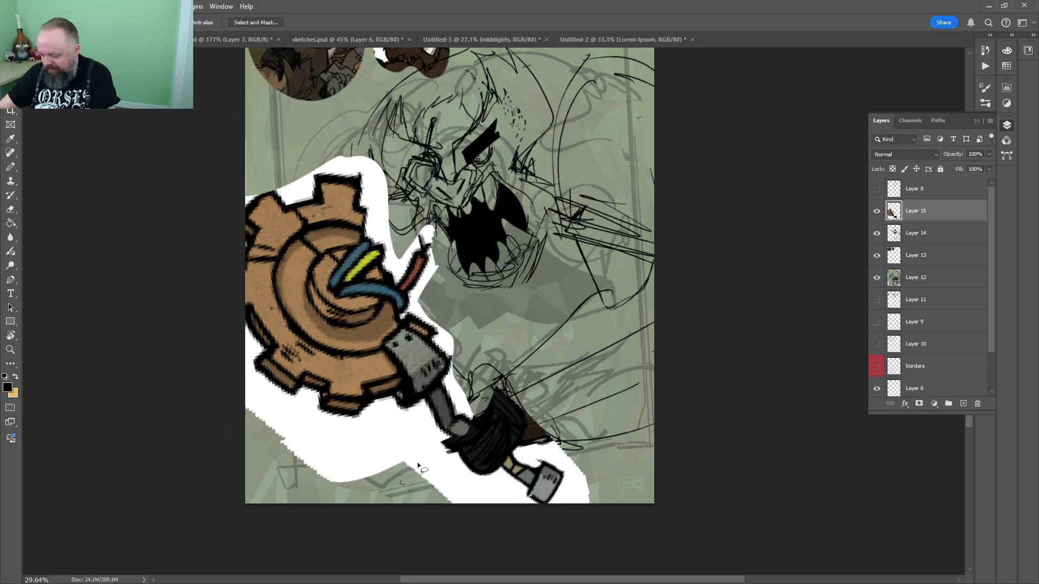
drag(278, 406, 277, 406)
key(Delete)
scroll(461, 476, right, 1)
scroll(461, 476, down, 5)
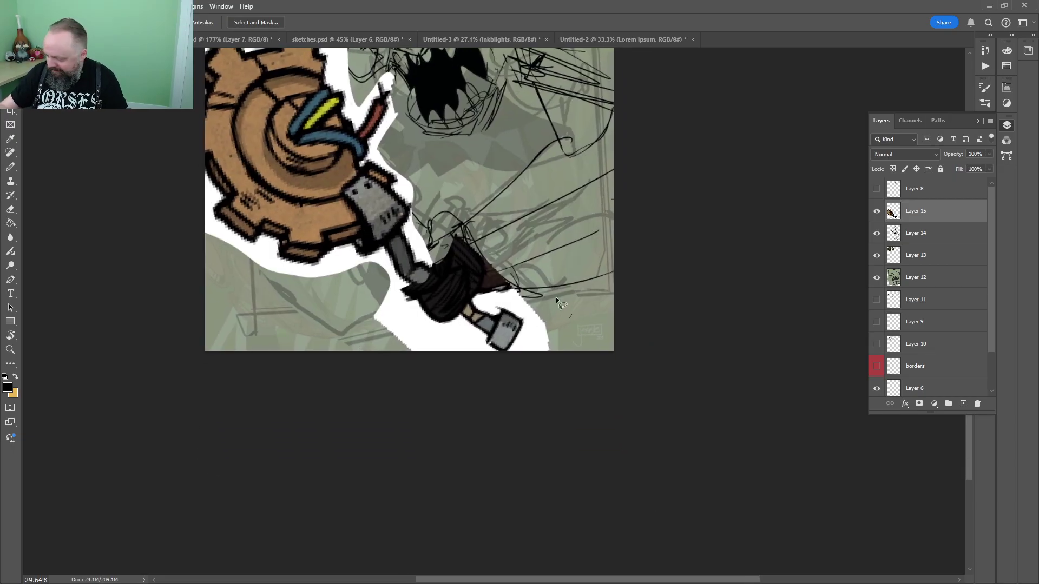
drag(529, 326, 535, 332)
key(Delete)
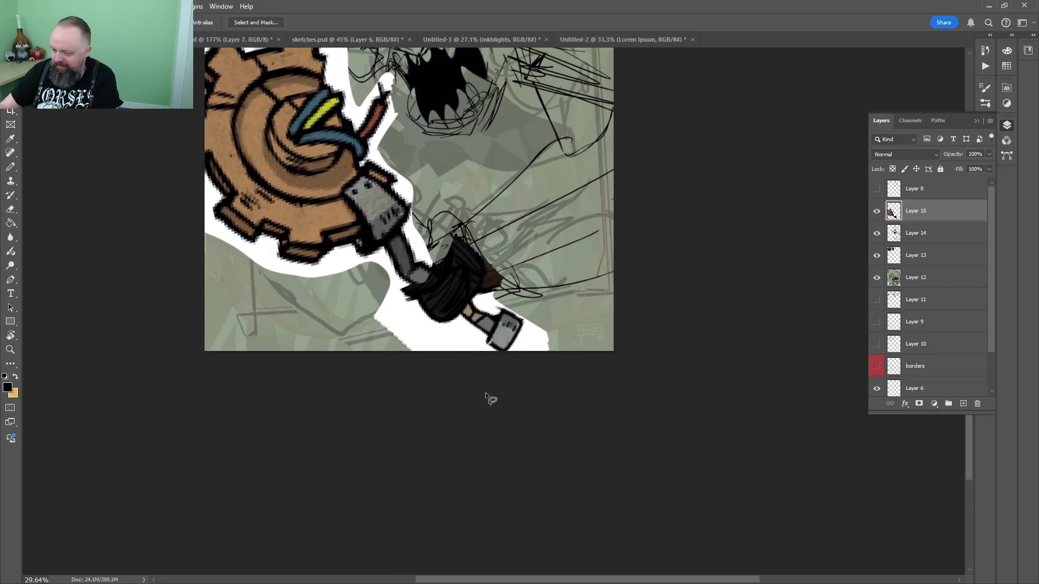
Distort the weapon's bounding corners, rotate it about -9 degrees and shift it lower on the canvas
scroll(485, 392, down, 3)
key(ctrl+t)
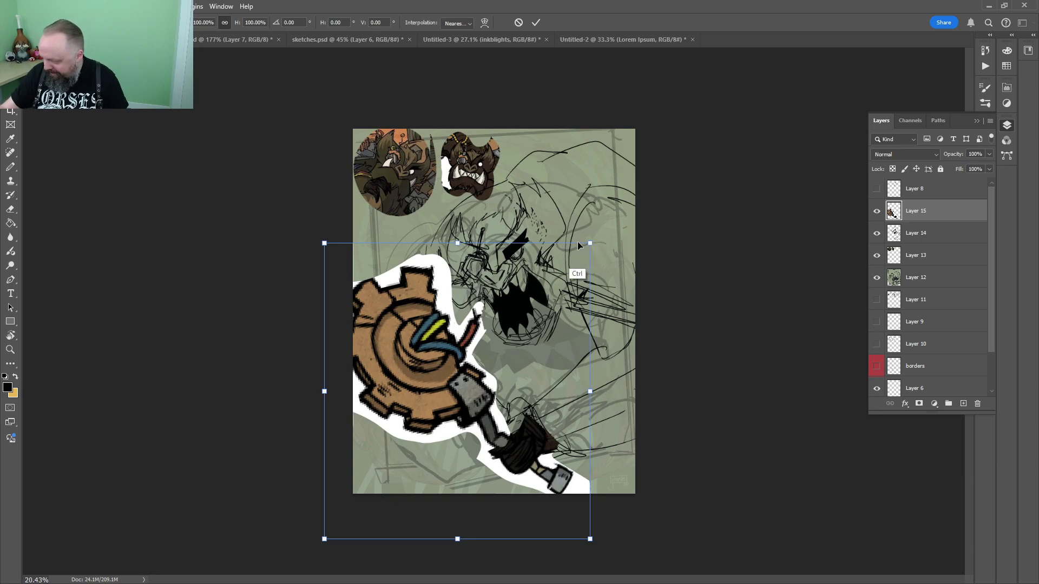
drag(589, 244, 578, 240)
drag(331, 262, 332, 264)
drag(324, 539, 333, 538)
key(ctrl+z)
drag(589, 539, 590, 521)
drag(558, 343, 553, 375)
drag(610, 303, 606, 295)
mouse_move(534, 366)
mouse_down()
mouse_move(557, 384)
mouse_move(541, 372)
mouse_up()
key(Return)
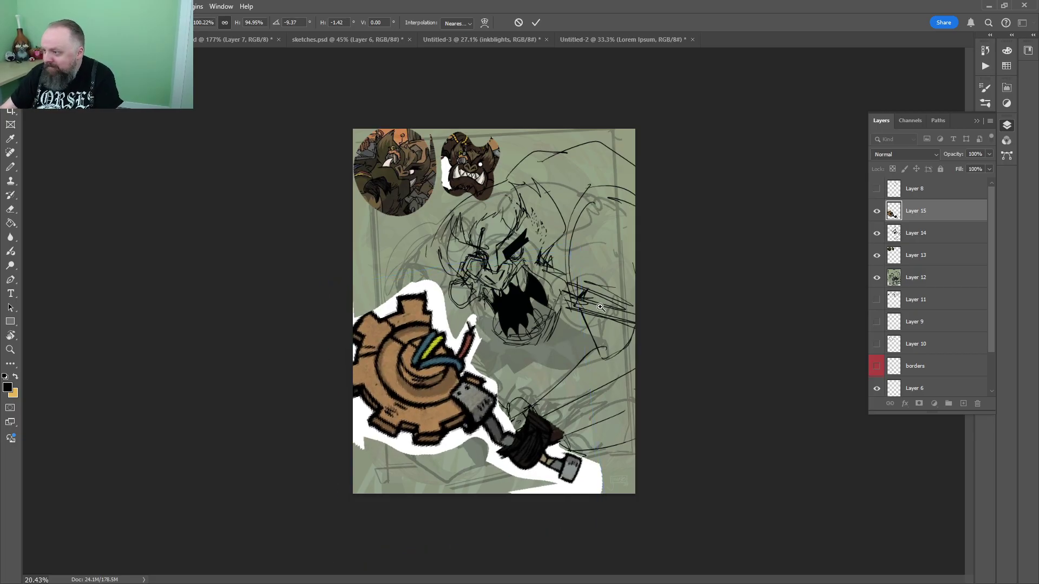
Fit the canvas to the view and move the weapon up and right so the whole cog is inside the canvas
key(z)
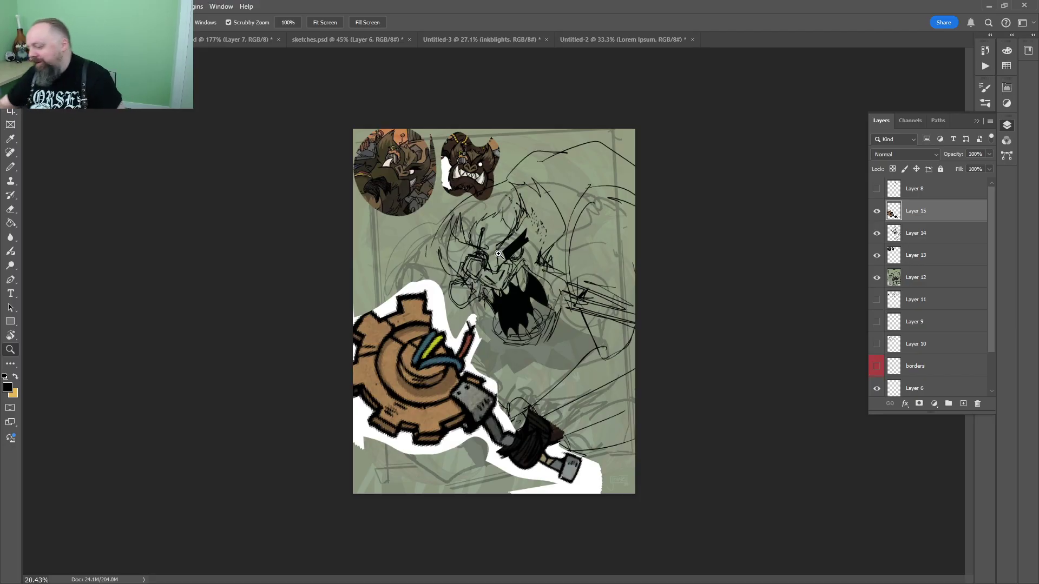
key(ctrl+0)
key(v)
drag(555, 476, 575, 459)
key(z)
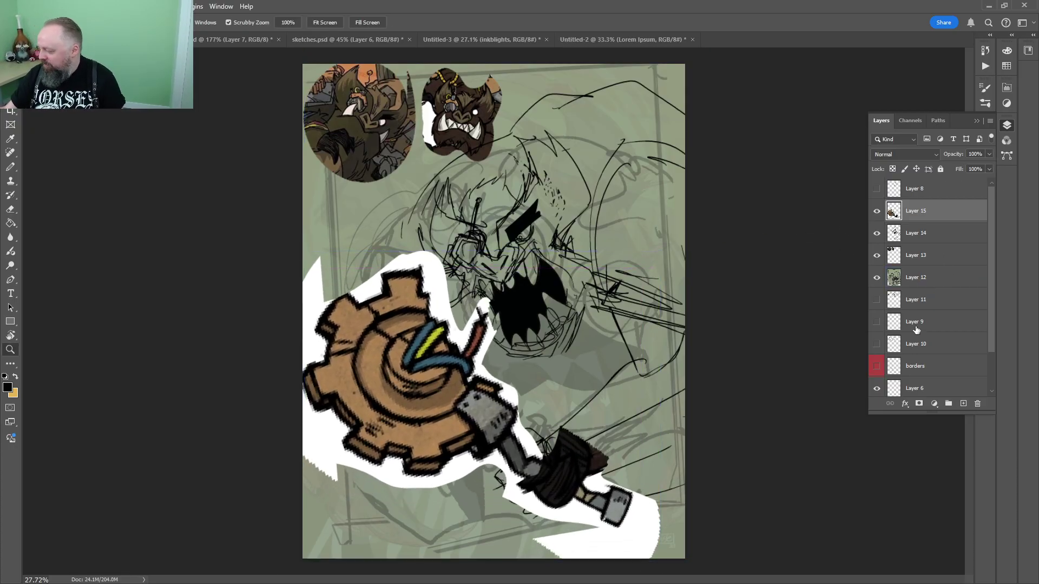
Select the weapon on Layer 15, rotate it closer to horizontal and scale it down within the lower part of the canvas
click(877, 278)
click(876, 278)
click(926, 278)
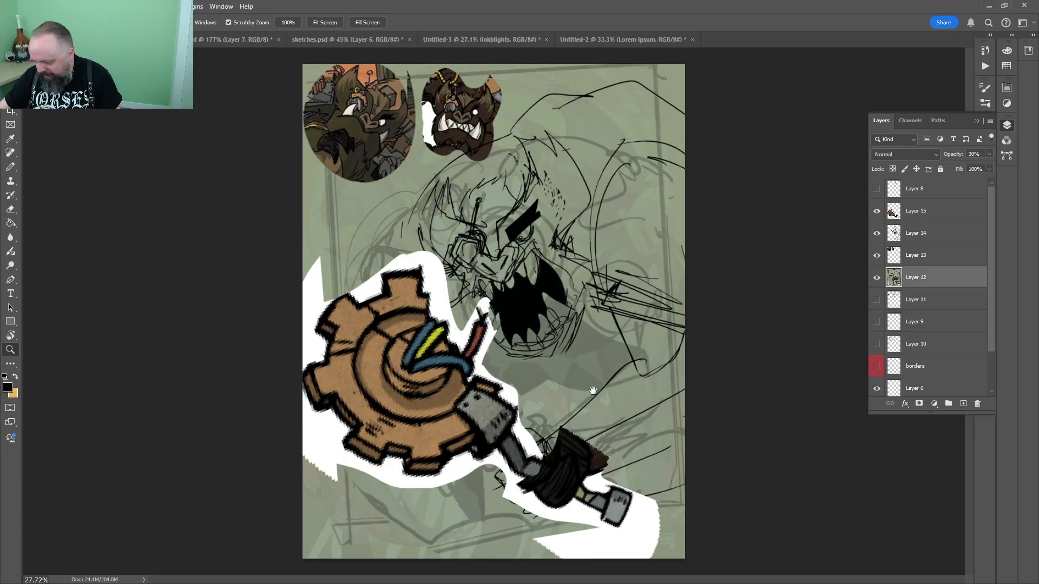
click(922, 234)
click(922, 212)
drag(598, 351, 564, 363)
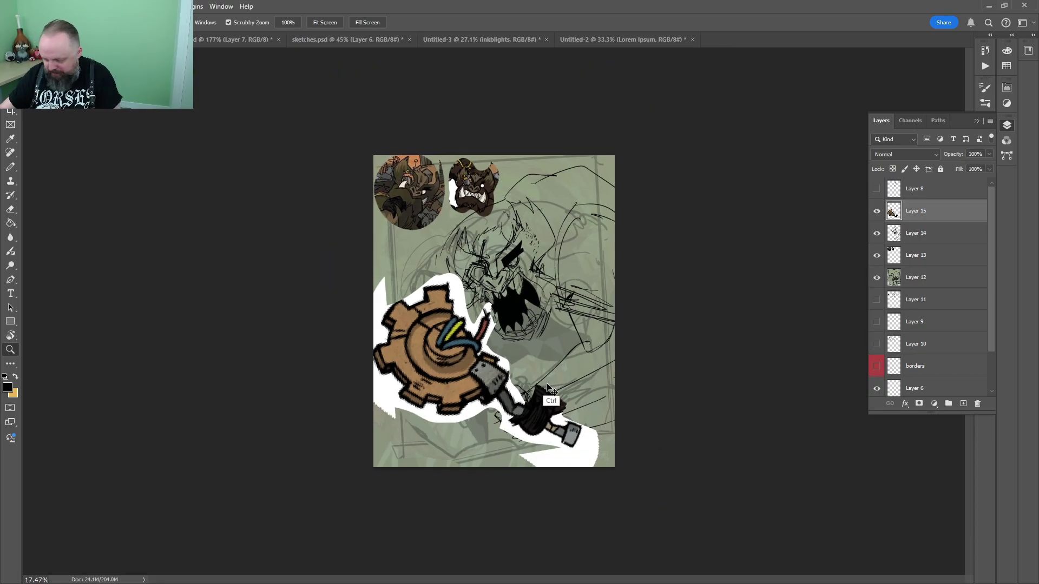
key(ctrl+t)
drag(630, 285, 569, 288)
drag(549, 336, 580, 354)
drag(622, 368, 560, 351)
key(Return)
key(z)
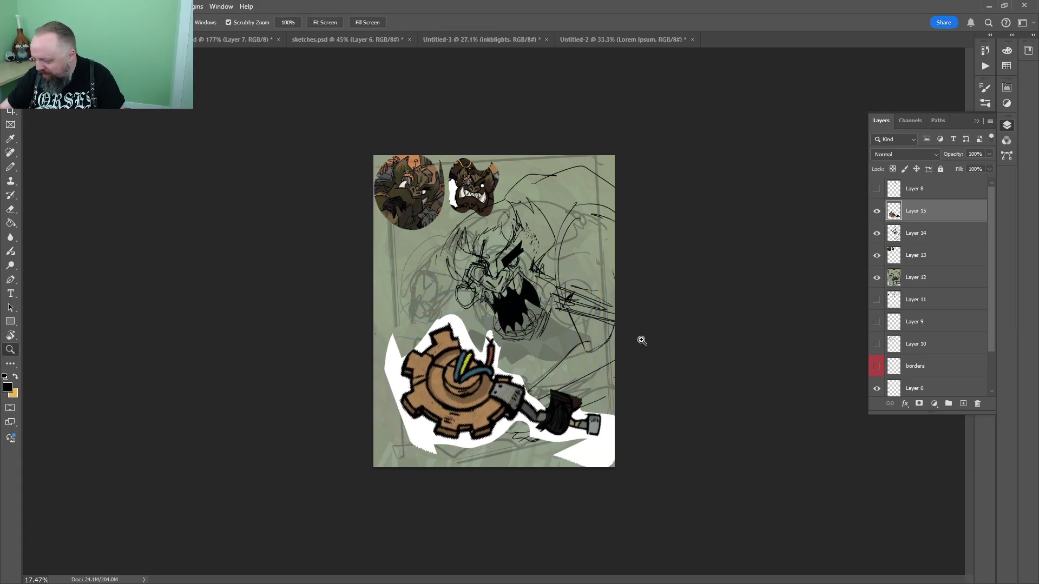
Check the composition without the sketch lines and hide Layer 13 with the two reference heads
click(902, 234)
click(876, 233)
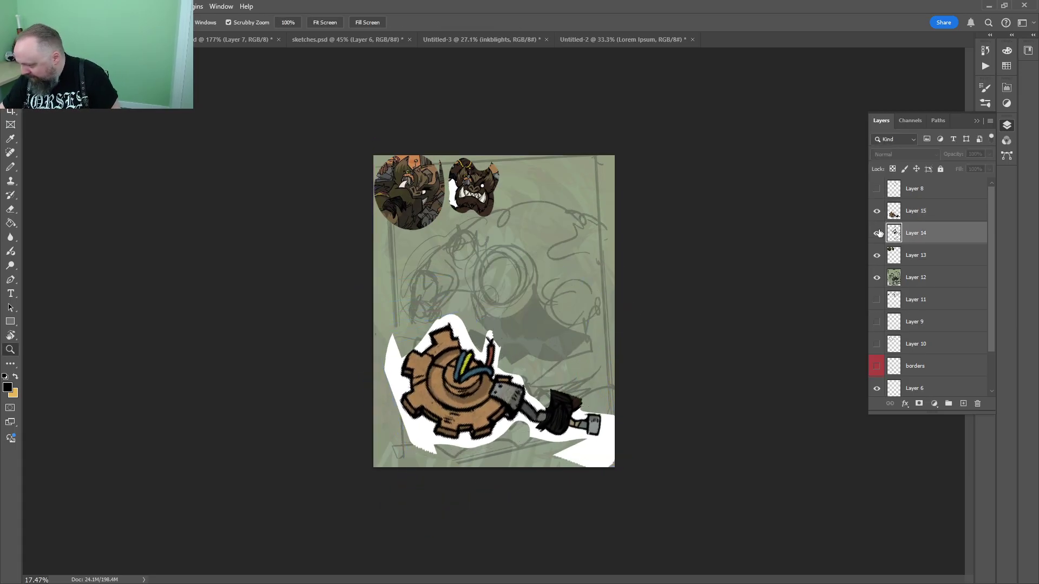
click(877, 233)
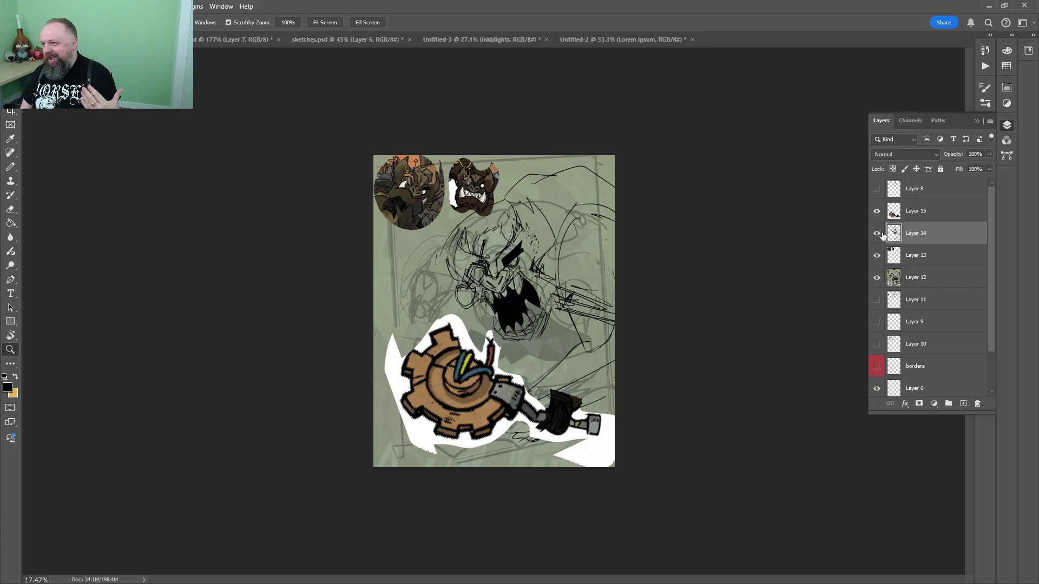
click(914, 263)
click(876, 256)
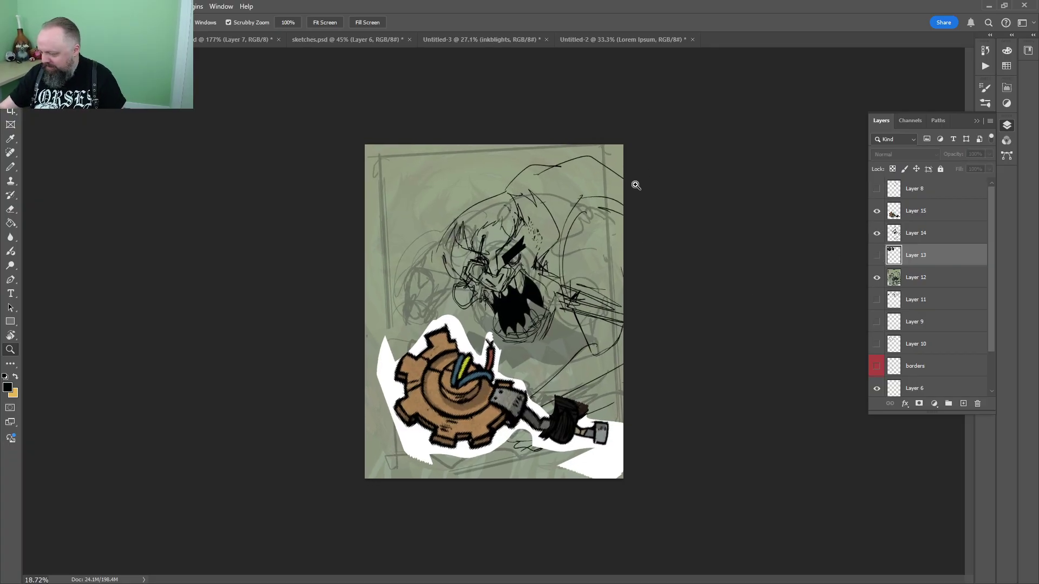
click(623, 223)
drag(678, 105, 660, 129)
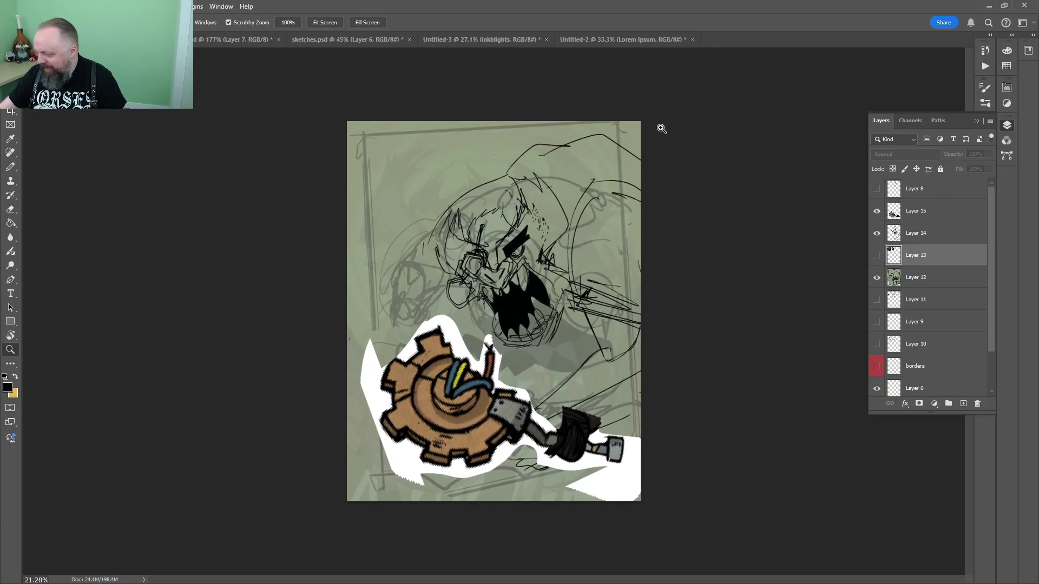
drag(614, 181, 632, 171)
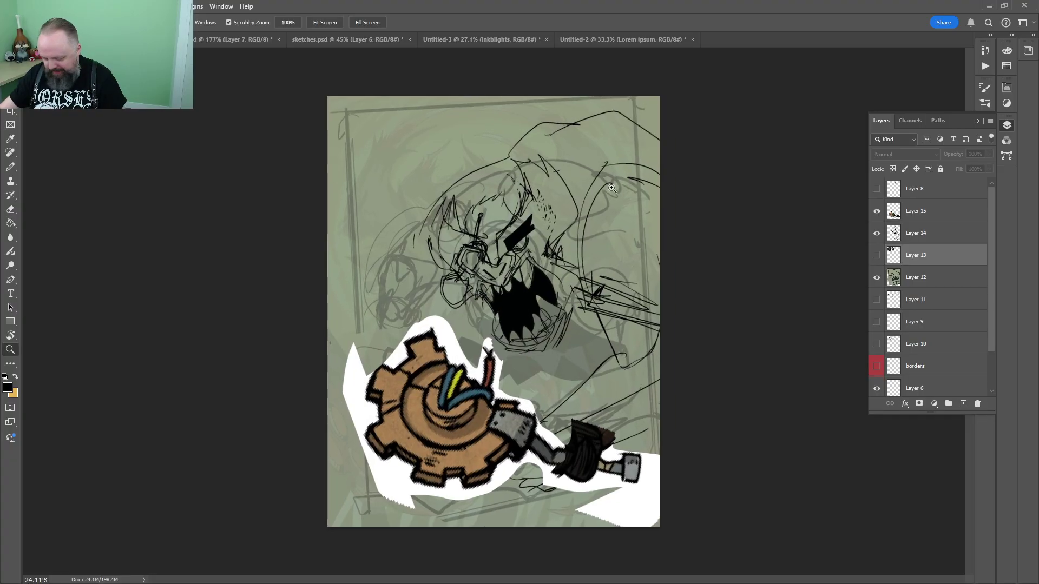
Scale the creature line sketch on Layer 14 down to about 91% and reposition it within the frame
click(924, 276)
click(923, 254)
click(924, 233)
click(876, 233)
click(877, 233)
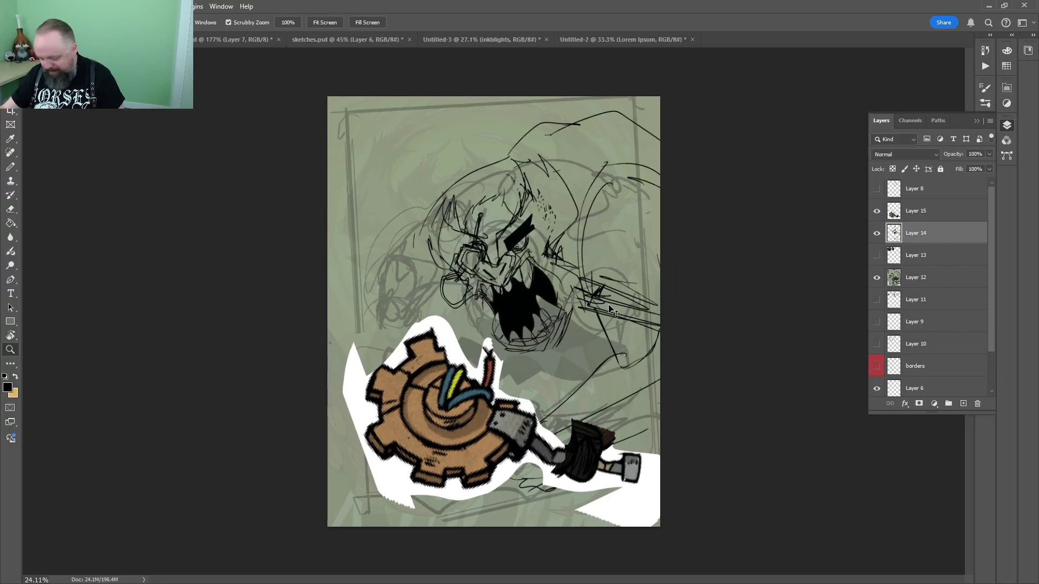
key(ctrl+t)
mouse_move(684, 92)
mouse_down()
mouse_move(670, 97)
mouse_move(663, 81)
mouse_move(653, 134)
mouse_up()
key(Return)
key(ctrl+t)
drag(626, 164, 622, 134)
key(Return)
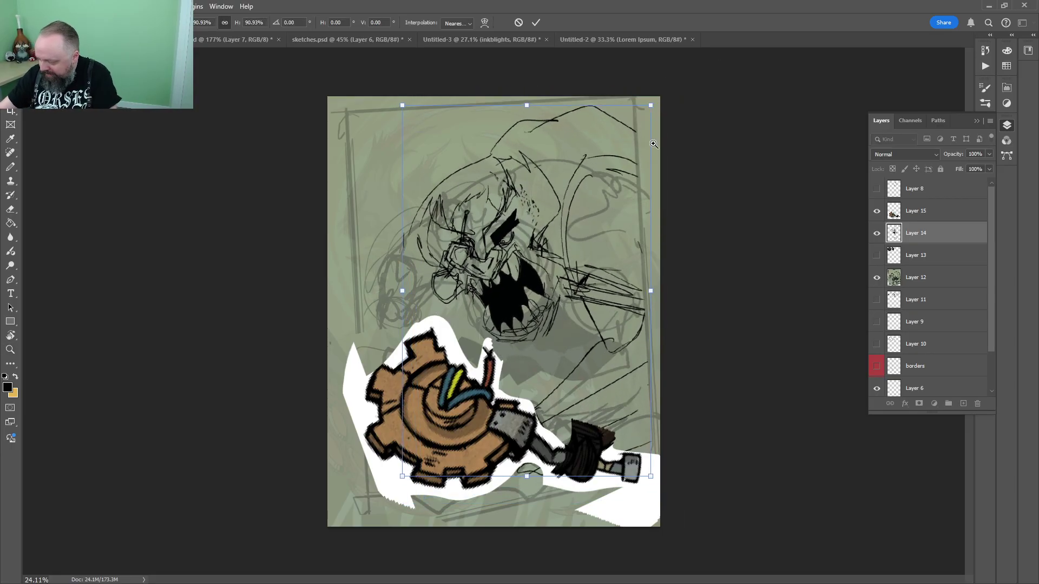
key(Return)
Lower the weapon layer's opacity to 46% and set the green Layer 1 to 100% opacity
key(v)
ctrl+click(465, 435)
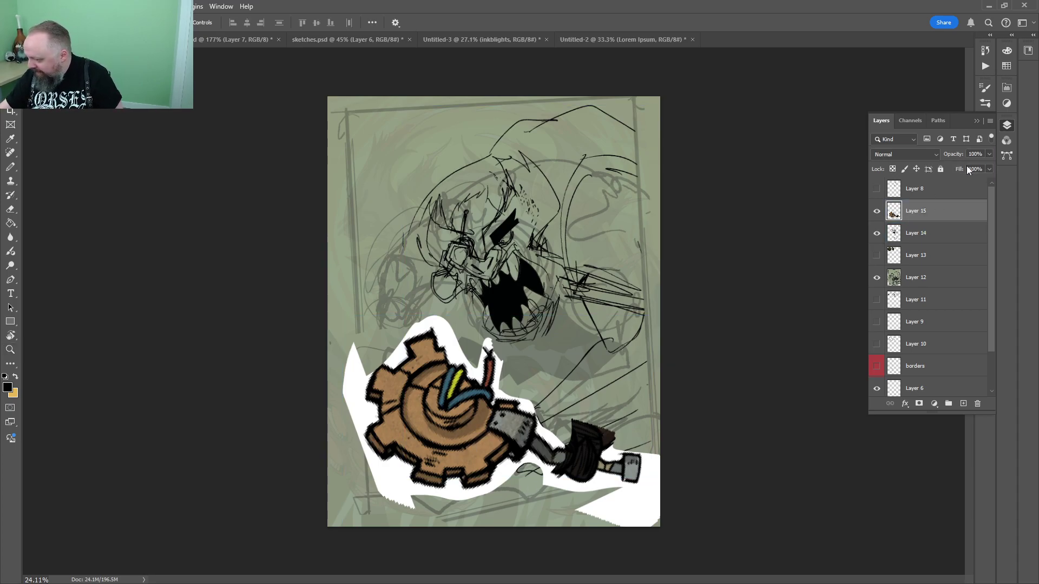
drag(965, 170, 958, 166)
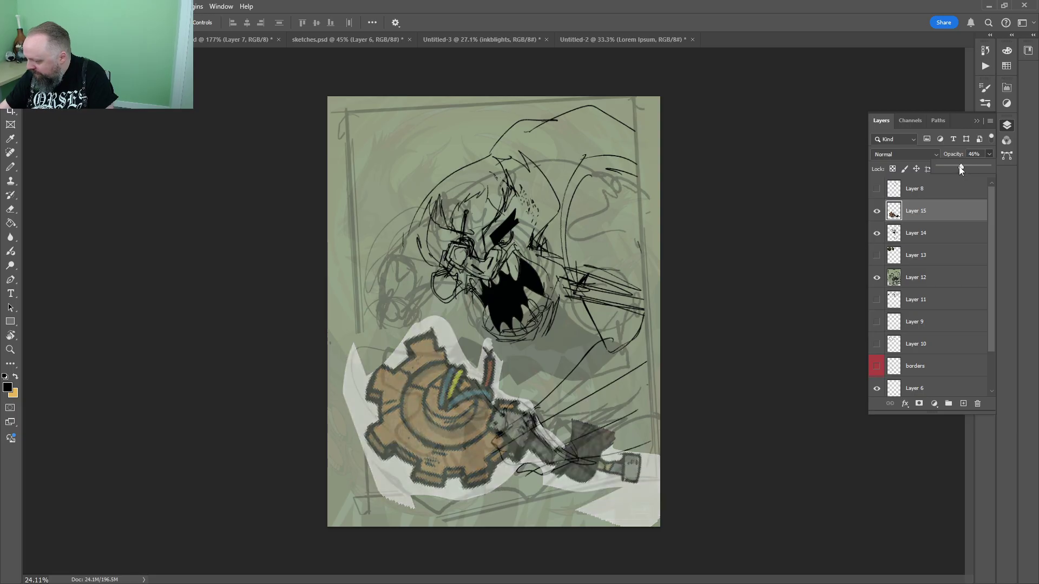
click(887, 371)
scroll(990, 292, down, 2)
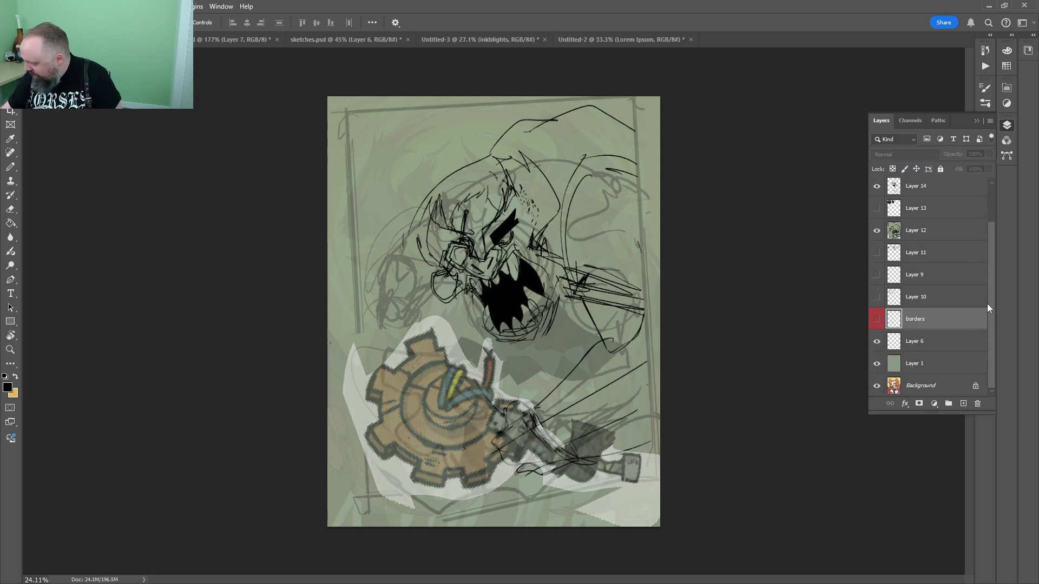
click(925, 371)
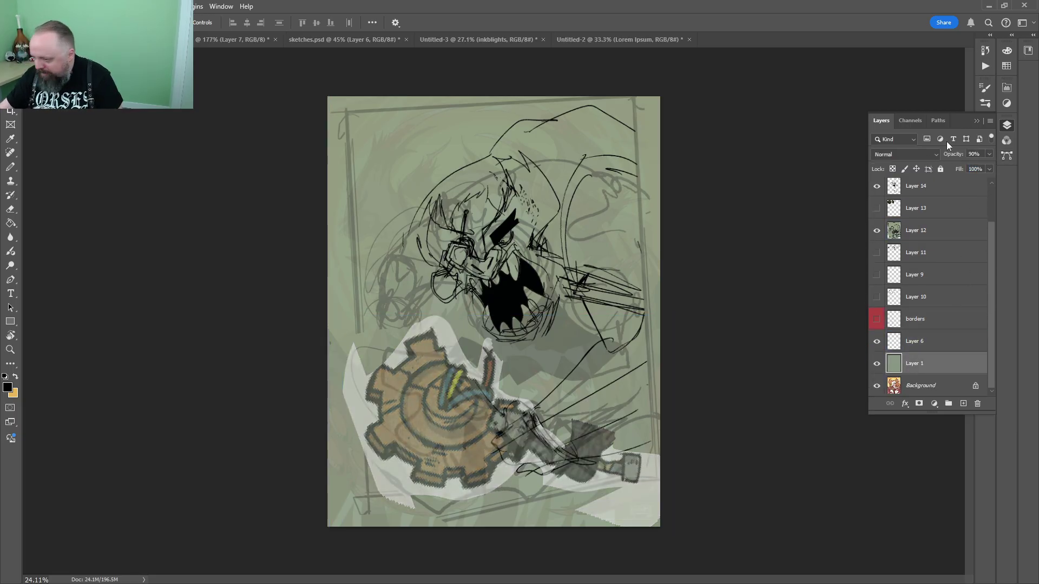
Look over the Werepig references, sketches.psd and the inkblights artwork in Untitled-3, and return to the creature sketch
click(227, 40)
click(346, 40)
click(476, 40)
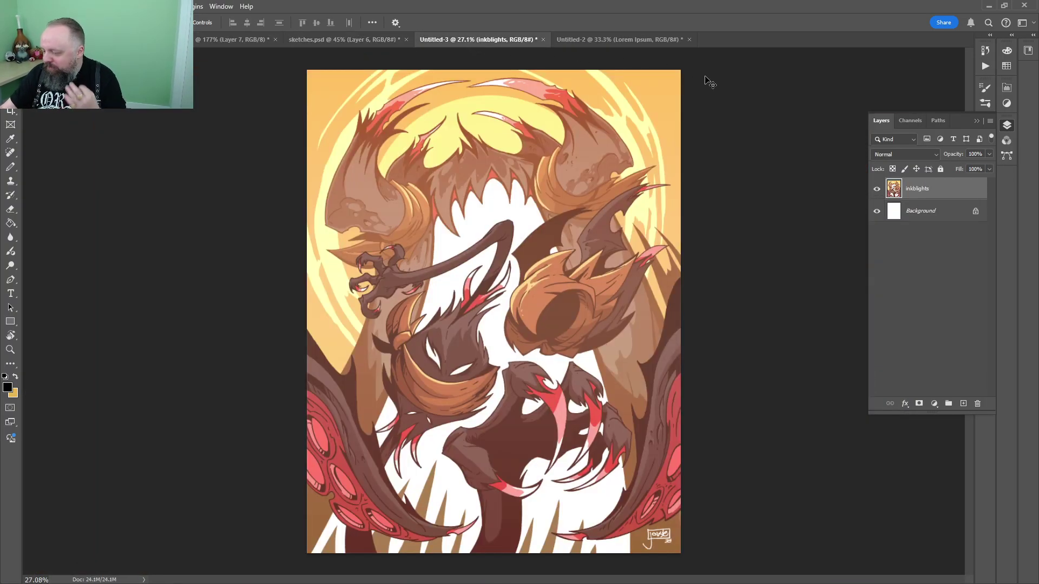
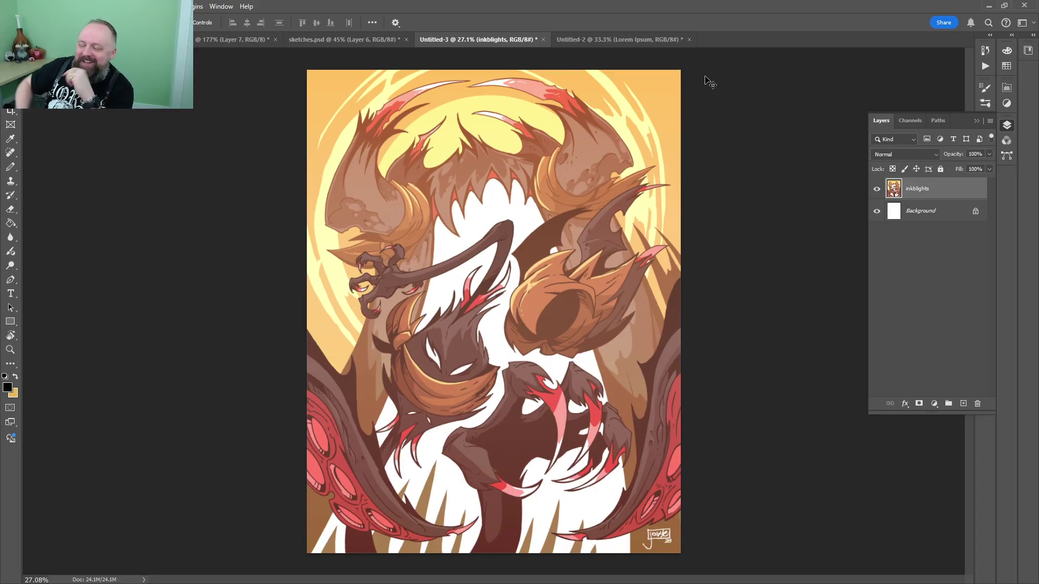
click(233, 39)
click(136, 39)
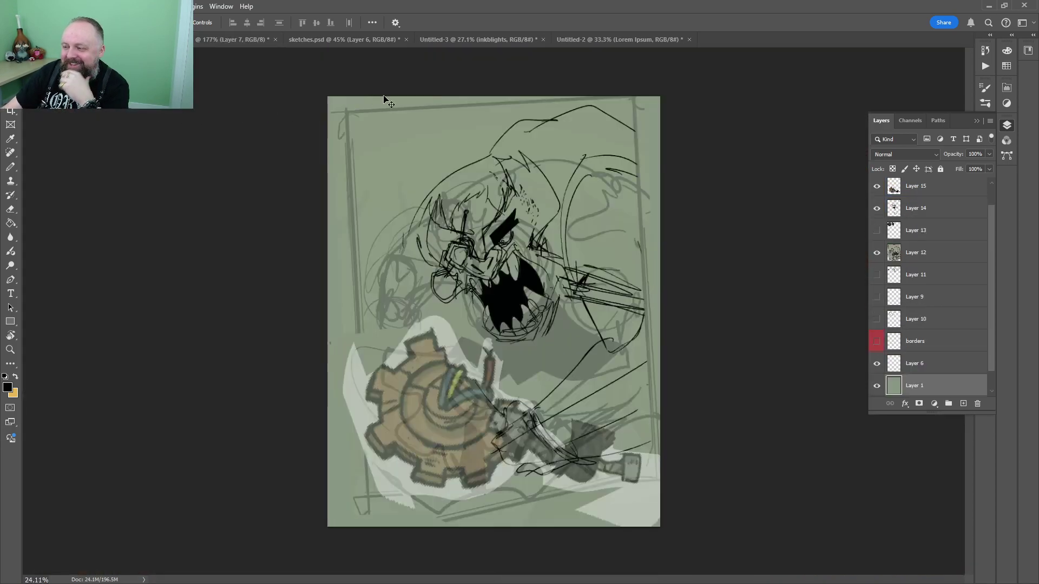
click(388, 101)
Switch to sketches.psd, sample the dark line colour, draw a wavy line across the bat's raised wing and add small dots beside it
click(323, 44)
key(b)
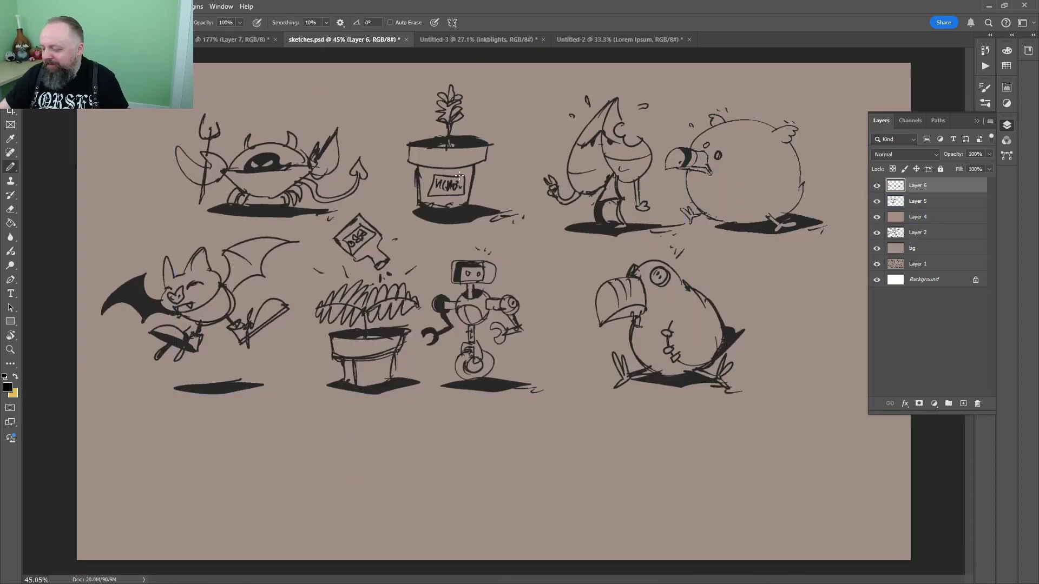
alt+click(463, 167)
key(z)
drag(496, 308, 332, 306)
drag(255, 319, 313, 320)
key(b)
alt+click(305, 511)
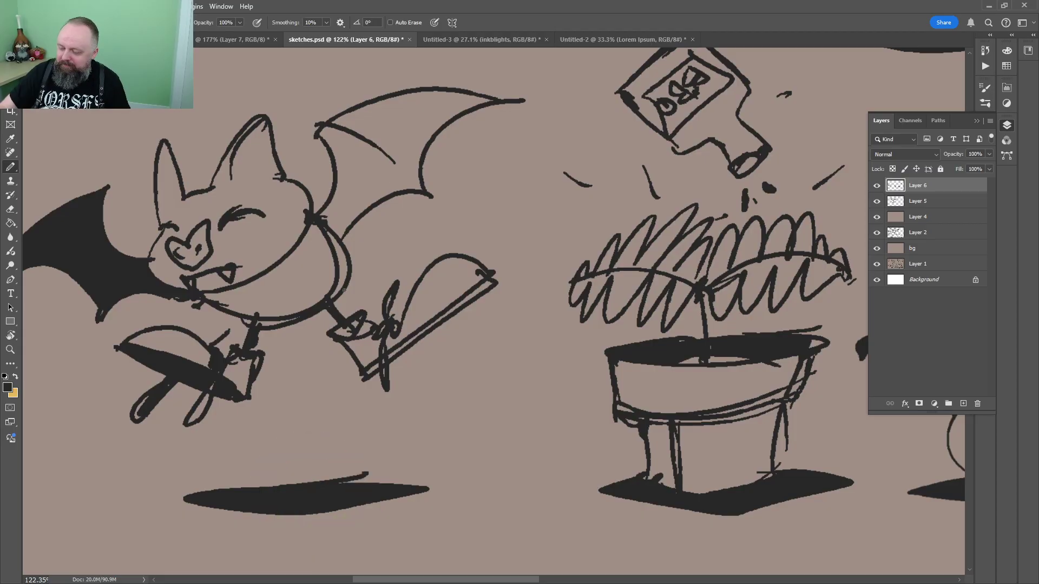
mouse_move(466, 95)
mouse_down()
mouse_move(404, 138)
mouse_move(390, 176)
mouse_move(329, 234)
mouse_up()
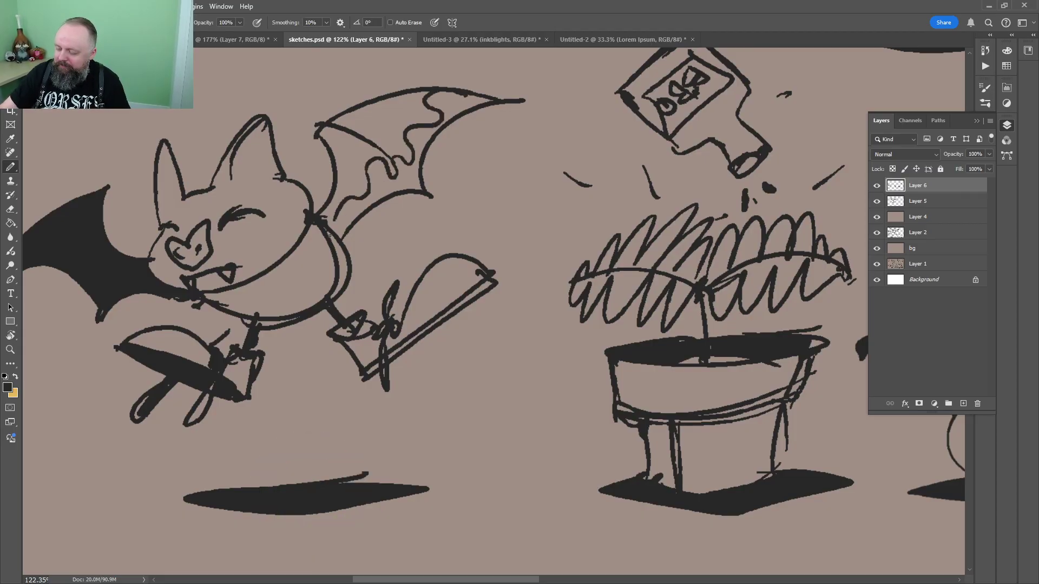
drag(462, 160, 466, 166)
click(497, 166)
click(473, 206)
click(443, 242)
Draw a short curved line beneath the bat's chin
drag(359, 246, 595, 178)
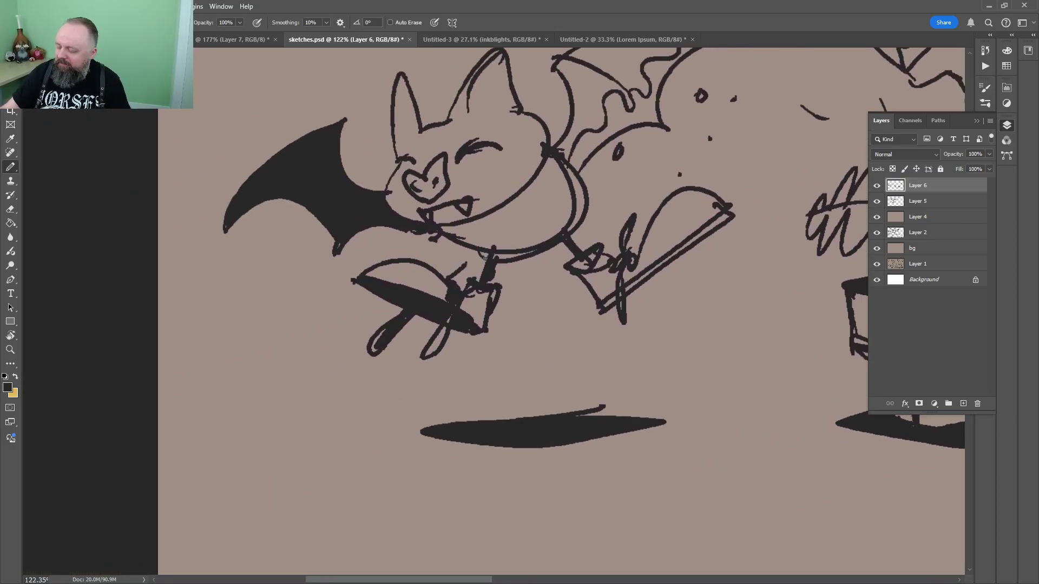
drag(453, 228, 496, 252)
mouse_move(540, 93)
mouse_down()
mouse_move(459, 228)
mouse_move(426, 238)
mouse_up()
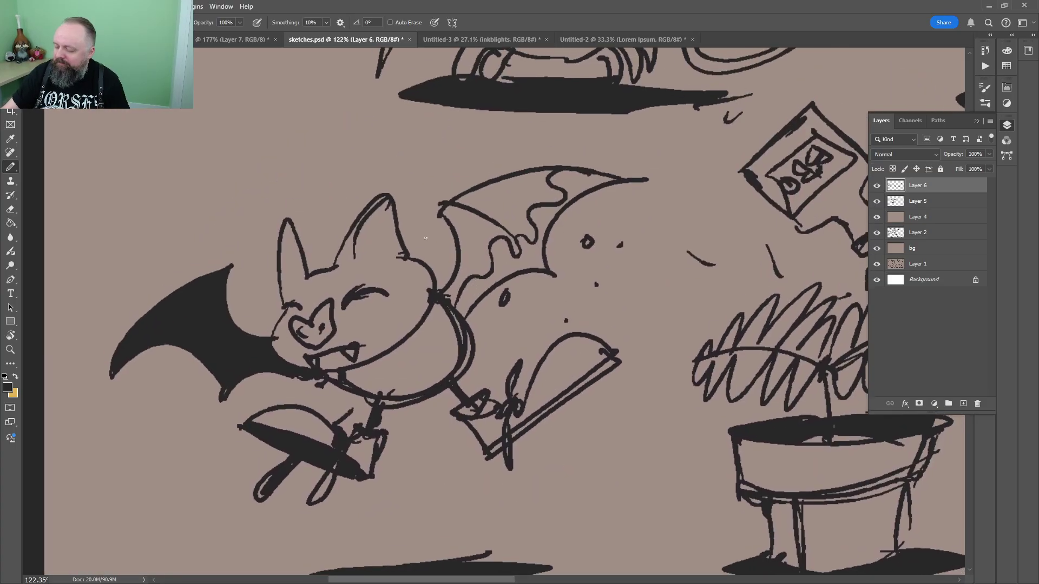
Draw a small curl inside the bat's rounded ear and shade the inner edge of its other ear dark
drag(360, 260, 371, 250)
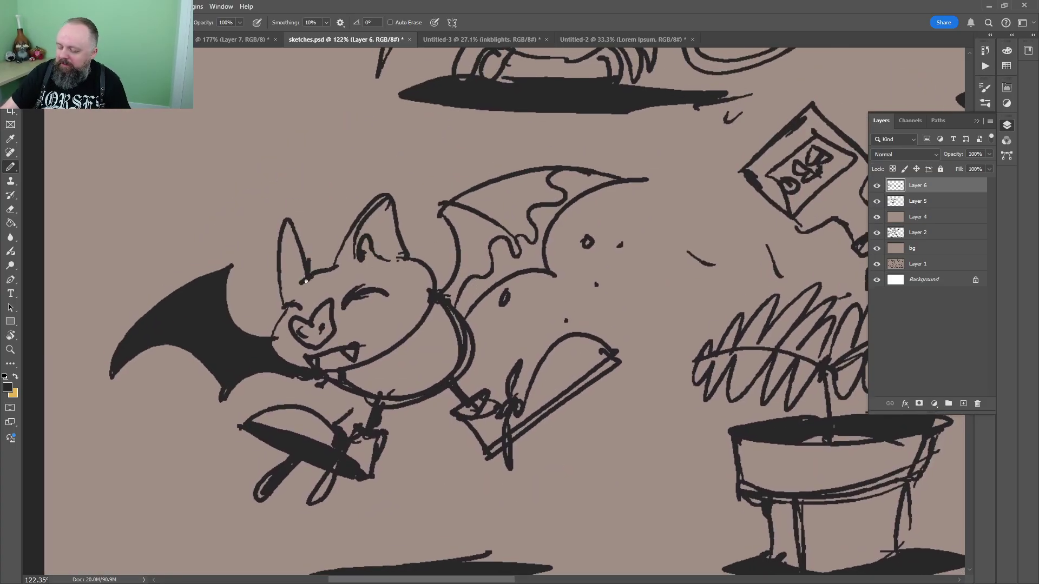
mouse_move(290, 219)
mouse_down()
mouse_move(322, 264)
mouse_move(303, 238)
mouse_up()
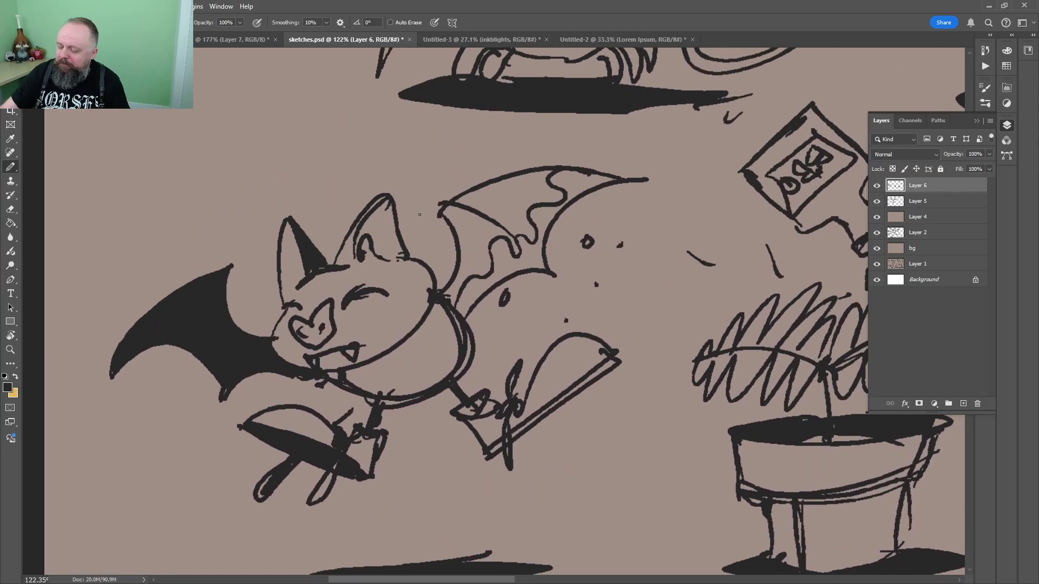
key(ctrl+0)
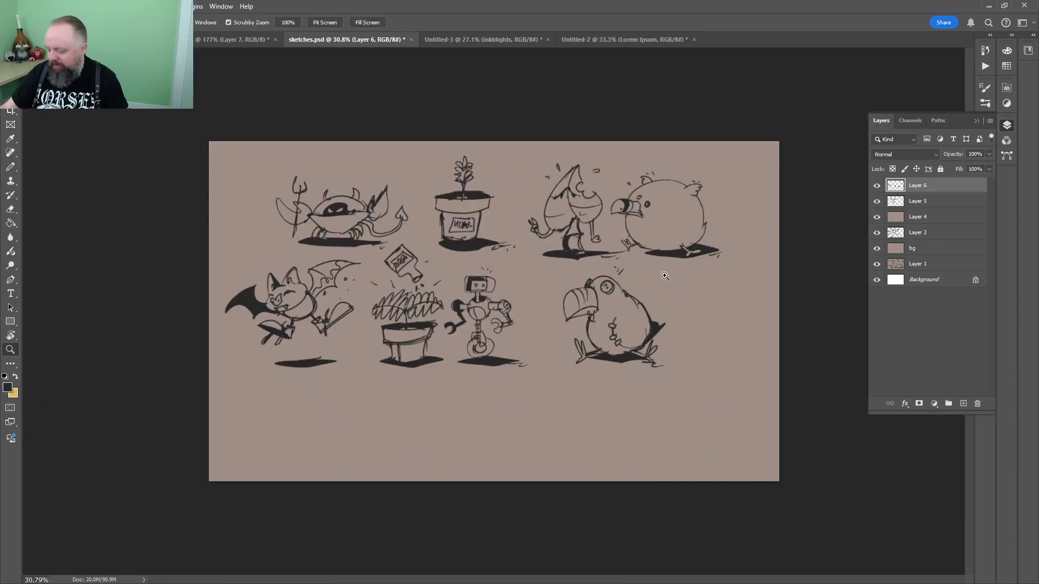
Merge Layer 6 down into Layer 5, scale the combined sketches down and move them toward the canvas's upper-left corner
key(ctrl+e)
key(ctrl+t)
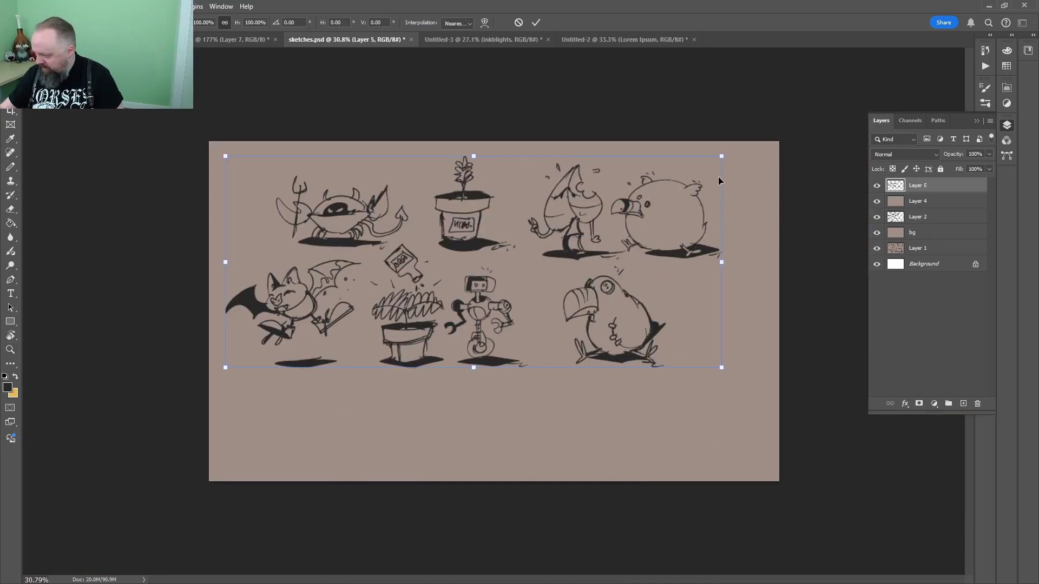
drag(718, 176, 607, 214)
drag(597, 253, 588, 198)
key(Return)
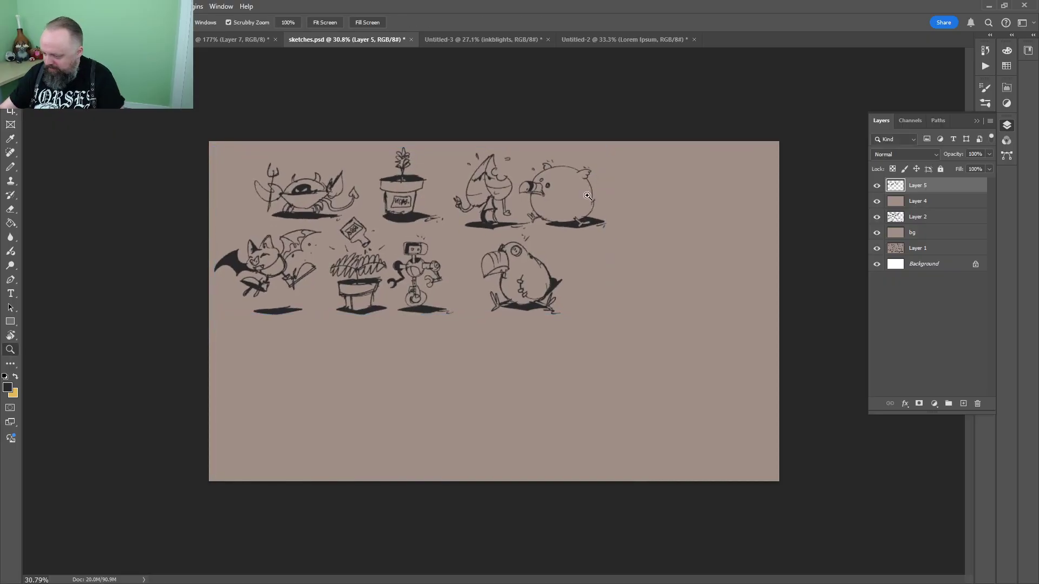
Lasso the long-beaked bird in the second row, move it closer to the robot and clear the selection
drag(489, 280, 605, 232)
key(l)
mouse_move(591, 182)
mouse_down()
mouse_move(693, 230)
mouse_move(666, 221)
mouse_up()
mouse_move(572, 291)
mouse_down()
mouse_move(541, 283)
mouse_move(520, 294)
mouse_up()
key(z)
drag(524, 238, 558, 248)
key(ctrl+d)
Try outlining and filling a dark patch on the round bird's lower body, and undo it
key(b)
mouse_move(517, 219)
mouse_down()
mouse_move(479, 283)
mouse_move(603, 284)
mouse_move(482, 344)
mouse_up()
key(g)
click(577, 293)
key(ctrl+z)
key(ctrl+z)
mouse_move(541, 283)
mouse_down()
mouse_move(432, 349)
mouse_move(321, 523)
mouse_up()
key(b)
mouse_move(421, 377)
mouse_down()
mouse_move(544, 220)
mouse_move(606, 311)
mouse_up()
key(g)
click(505, 301)
key(z)
alt+click(572, 294)
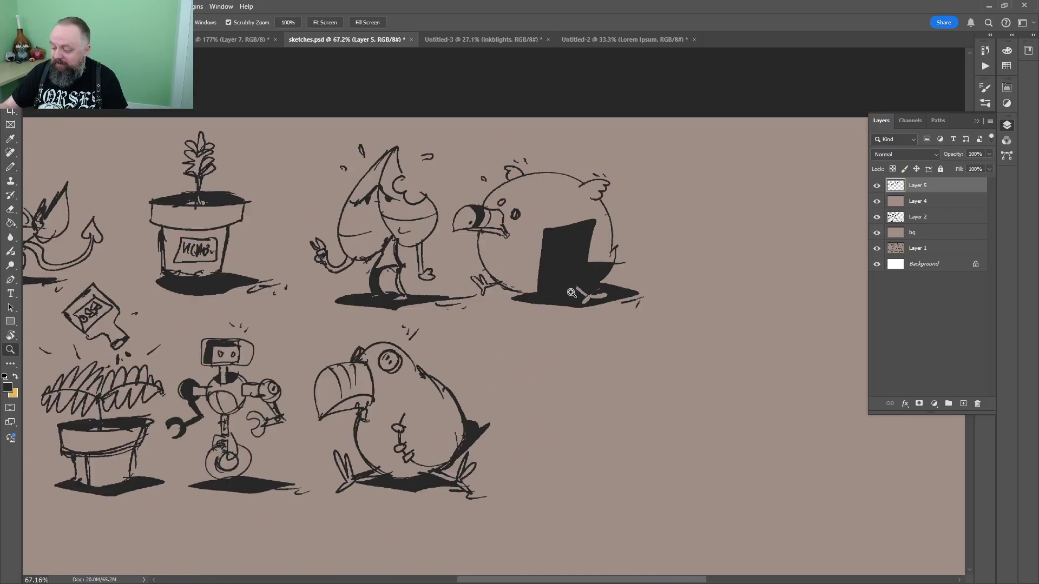
key(ctrl+z)
key(ctrl+z)
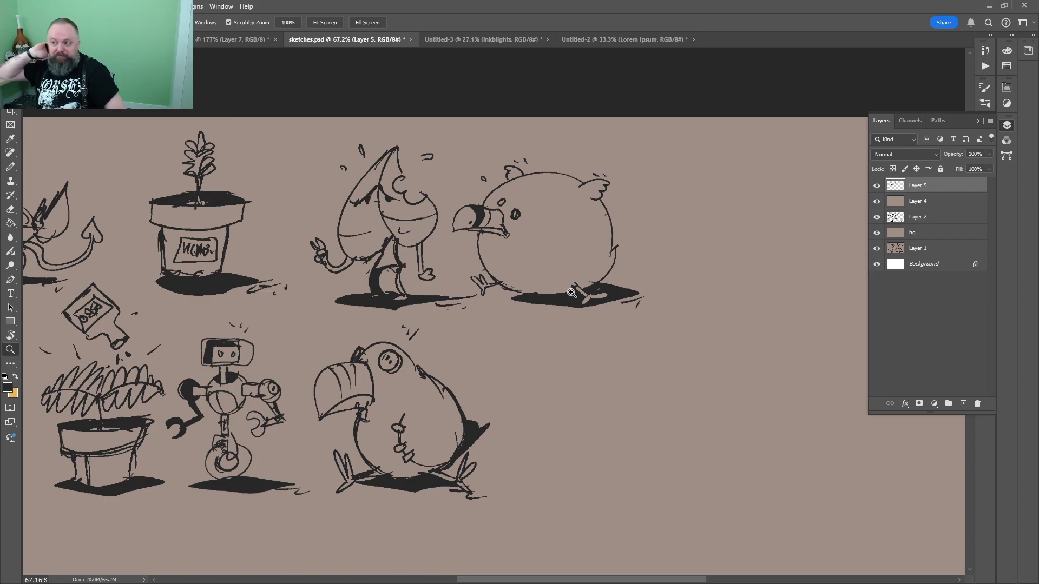
Sample the dark line colour and draw a large spiral snail shell with its rim beside the long-beaked bird
key(b)
alt+click(562, 301)
mouse_move(576, 400)
mouse_down()
mouse_move(512, 248)
mouse_move(535, 275)
mouse_up()
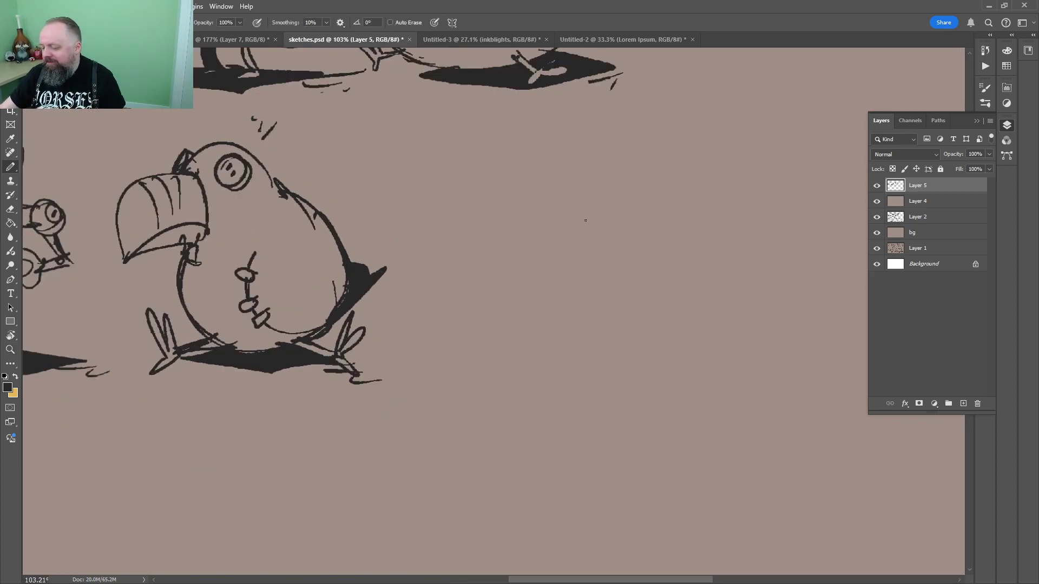
mouse_move(626, 212)
mouse_down()
mouse_move(464, 271)
mouse_move(595, 222)
mouse_move(566, 263)
mouse_up()
mouse_move(615, 166)
mouse_down()
mouse_move(682, 198)
mouse_move(610, 293)
mouse_up()
mouse_move(680, 191)
mouse_down()
mouse_move(600, 320)
mouse_move(563, 319)
mouse_up()
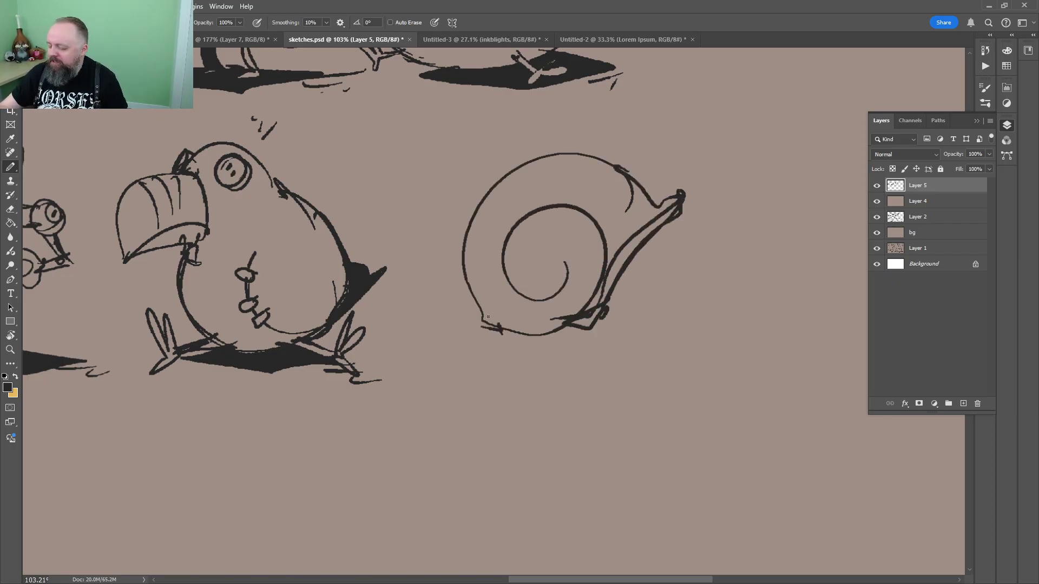
Draw the snail's foot beneath the shell, its neck and two eye stalks topped with round eyes
mouse_move(469, 331)
mouse_down()
mouse_move(605, 328)
mouse_move(600, 318)
mouse_up()
drag(656, 284, 518, 334)
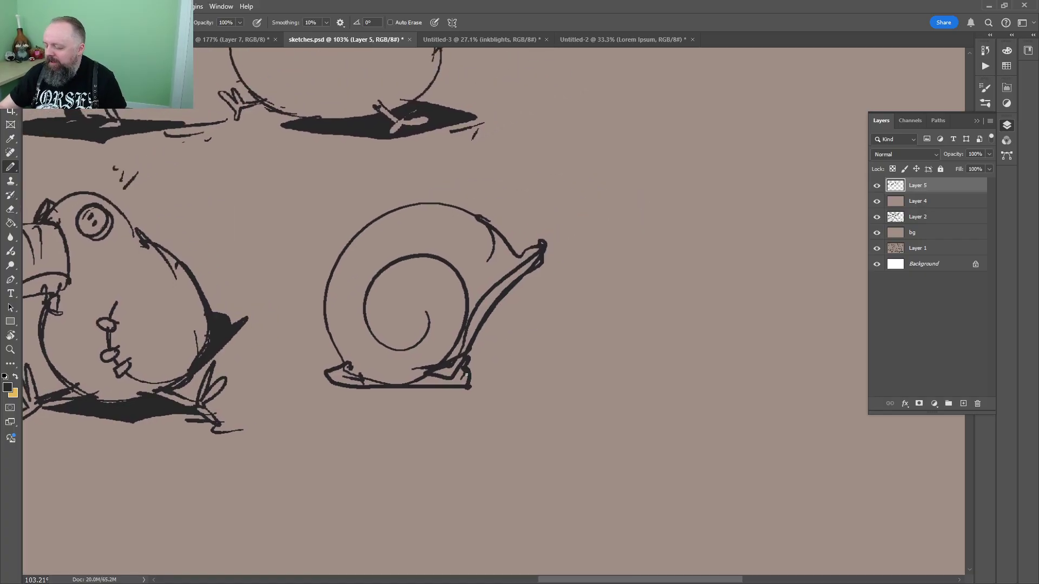
mouse_move(445, 379)
mouse_down()
mouse_move(591, 373)
mouse_move(627, 217)
mouse_move(587, 274)
mouse_move(568, 216)
mouse_up()
drag(557, 211, 545, 277)
mouse_move(539, 199)
mouse_down()
mouse_move(571, 220)
mouse_move(570, 183)
mouse_up()
mouse_move(603, 201)
mouse_down()
mouse_move(616, 179)
mouse_move(607, 200)
mouse_up()
Draw a long skateboard deck with a thick front edge under the snail
mouse_move(337, 371)
mouse_down()
mouse_move(544, 412)
mouse_move(606, 367)
mouse_up()
mouse_move(277, 376)
mouse_down()
mouse_move(287, 400)
mouse_move(630, 405)
mouse_up()
drag(654, 368, 630, 407)
Draw the skateboard's front and rear trucks with their wheels, darkening the inner faces of the far wheels
mouse_move(452, 439)
mouse_down()
mouse_move(439, 476)
mouse_move(468, 436)
mouse_move(497, 466)
mouse_move(496, 485)
mouse_move(467, 436)
mouse_move(506, 450)
mouse_move(540, 423)
mouse_up()
mouse_move(552, 421)
mouse_down()
mouse_move(554, 443)
mouse_move(598, 455)
mouse_move(514, 464)
mouse_move(581, 460)
mouse_move(606, 422)
mouse_move(649, 454)
mouse_move(587, 474)
mouse_up()
key(g)
key(b)
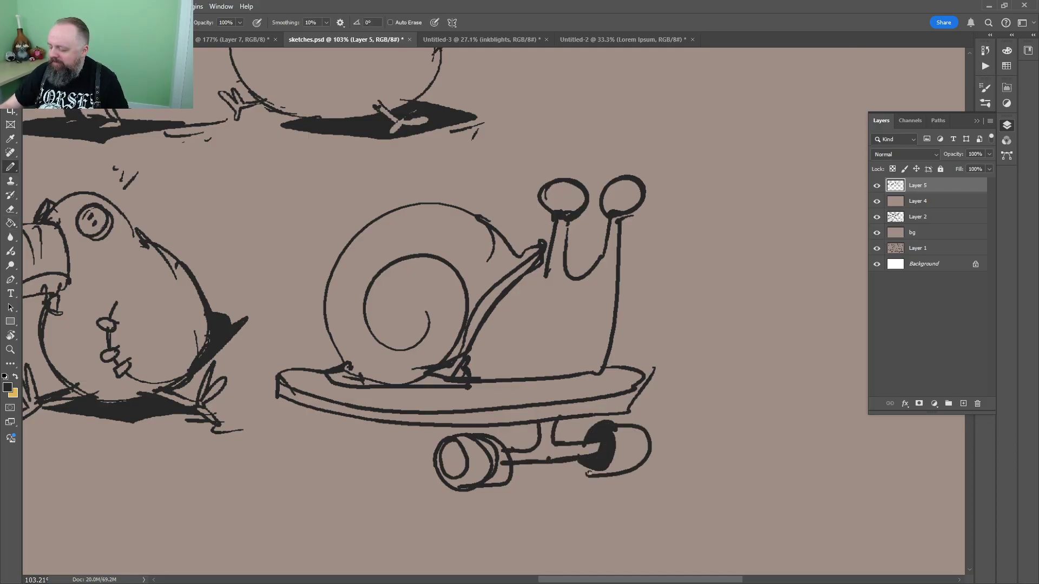
drag(605, 437, 628, 449)
mouse_move(332, 438)
mouse_down()
mouse_move(265, 454)
mouse_move(370, 430)
mouse_move(400, 459)
mouse_move(413, 433)
mouse_up()
mouse_move(339, 481)
mouse_down()
mouse_move(333, 338)
mouse_move(312, 340)
mouse_up()
Outline a ground shadow beneath the skateboard, fill it dark and add two short horizontal strokes at its tip
mouse_move(251, 322)
mouse_down()
mouse_move(464, 362)
mouse_move(558, 334)
mouse_up()
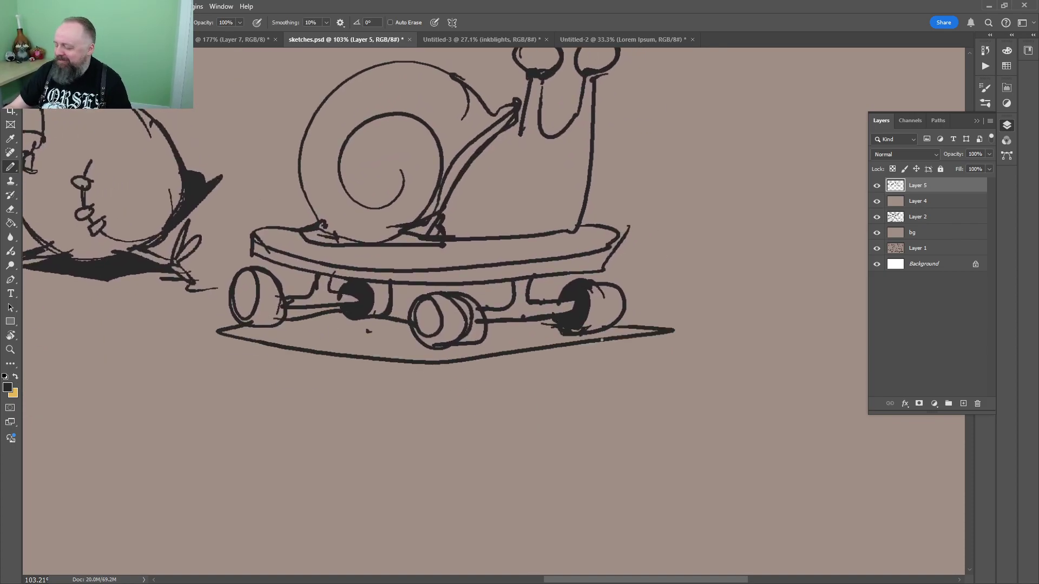
key(g)
click(519, 343)
key(b)
drag(641, 335, 731, 327)
drag(654, 344, 719, 336)
Darken the point where the snail's neck meets the shell and extend the shell's spiral inward
drag(631, 240, 519, 372)
key(z)
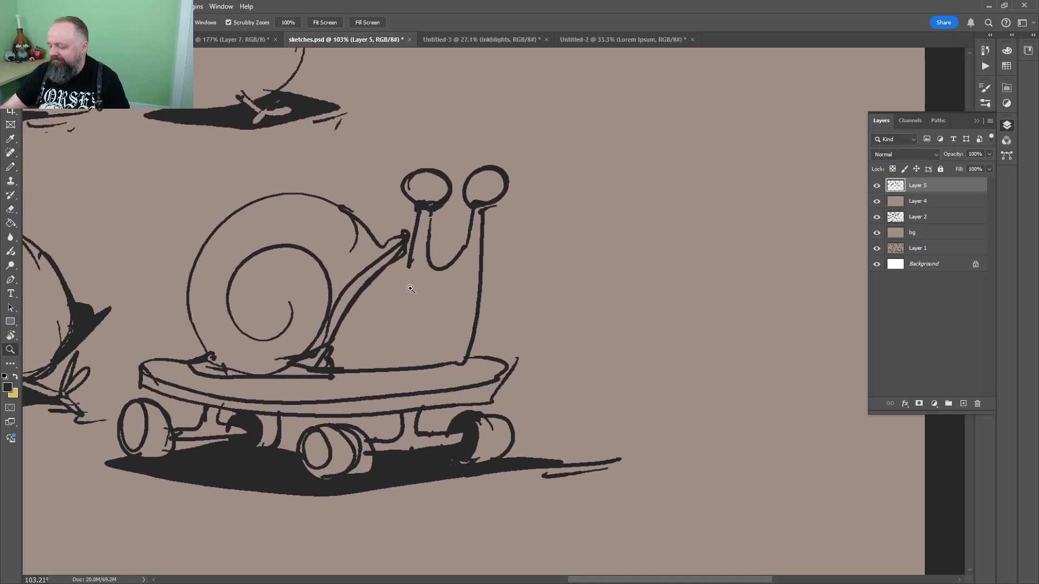
drag(410, 289, 420, 289)
key(b)
drag(414, 234, 391, 276)
mouse_move(391, 292)
mouse_down()
mouse_move(417, 269)
mouse_move(528, 250)
mouse_move(372, 278)
mouse_up()
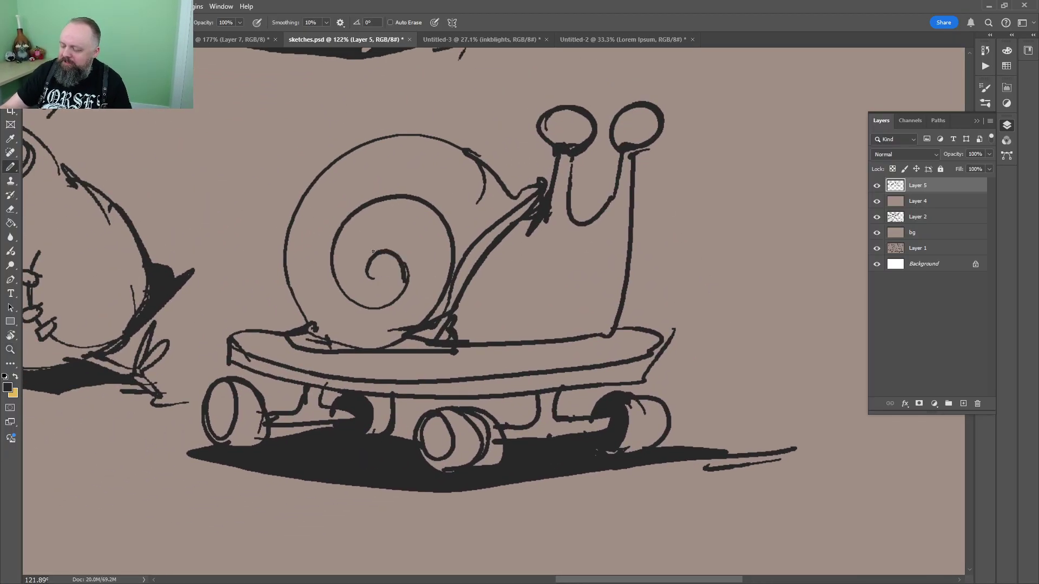
Thicken the outer edge of the snail's shell and add small marks along its rim
mouse_move(344, 169)
mouse_down()
mouse_move(289, 270)
mouse_move(308, 313)
mouse_up()
mouse_move(289, 265)
mouse_down()
mouse_move(422, 131)
mouse_move(522, 190)
mouse_up()
drag(444, 138, 525, 197)
drag(306, 190, 422, 128)
drag(295, 227, 304, 325)
drag(310, 330, 325, 350)
Erase part of the front of the snail's face and draw a protruding lip with a curved mouth line
drag(674, 200, 528, 260)
key(z)
mouse_move(464, 300)
mouse_down()
mouse_move(455, 301)
mouse_move(484, 300)
mouse_up()
key(b)
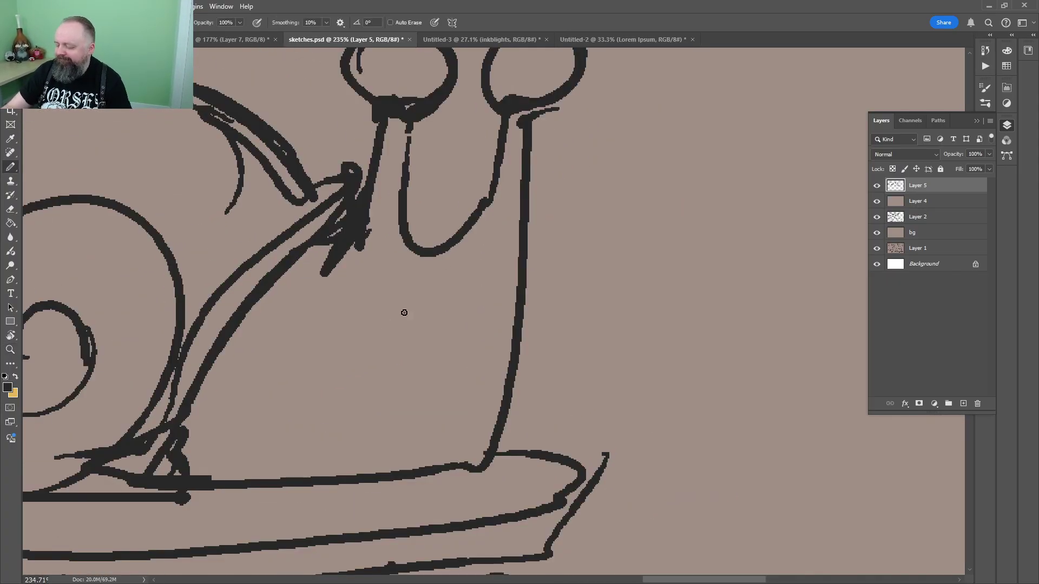
key(e)
mouse_move(523, 252)
mouse_down()
mouse_move(524, 281)
mouse_move(529, 238)
mouse_move(400, 293)
mouse_up()
key(b)
mouse_move(548, 275)
mouse_down()
mouse_move(556, 278)
mouse_move(528, 402)
mouse_up()
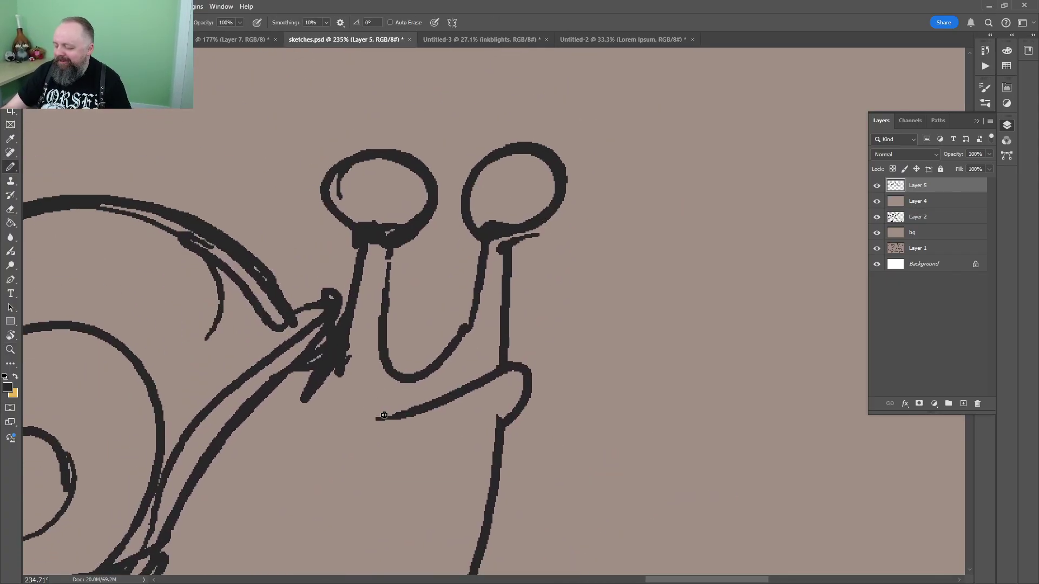
drag(384, 414, 367, 401)
Draw an eyelid arc in each snail eye and erase the lines where the stalks join the eyes
drag(341, 208, 406, 203)
key(e)
mouse_move(474, 193)
mouse_down()
mouse_move(535, 192)
mouse_move(490, 243)
mouse_up()
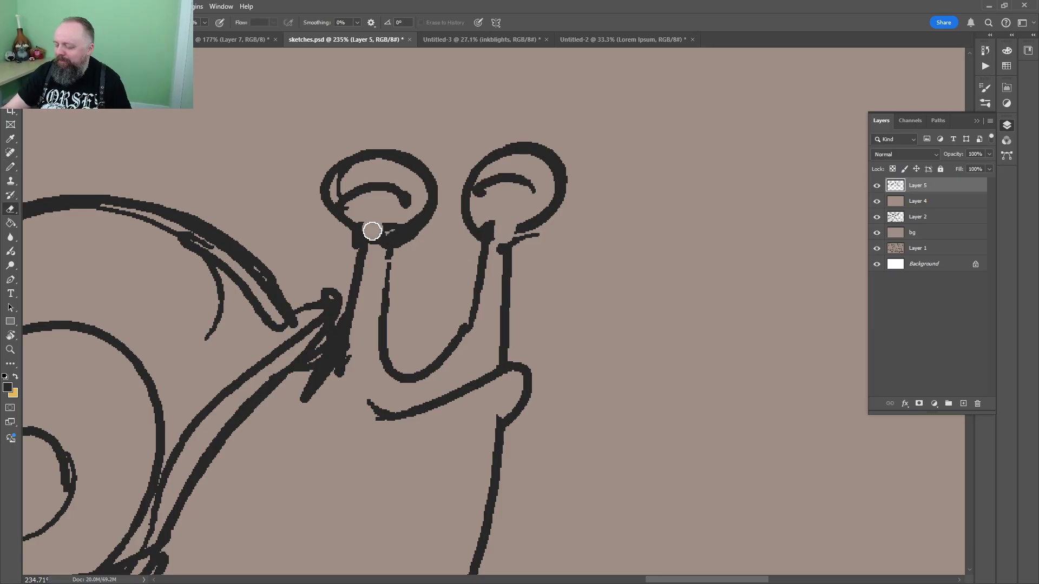
drag(373, 231, 379, 256)
Add short contour strokes to the snail's eye stalks and touch up the lines around the shell opening
key(z)
mouse_move(558, 219)
mouse_down()
mouse_move(527, 220)
mouse_move(550, 229)
mouse_up()
key(b)
drag(529, 196, 521, 229)
drag(452, 201, 447, 236)
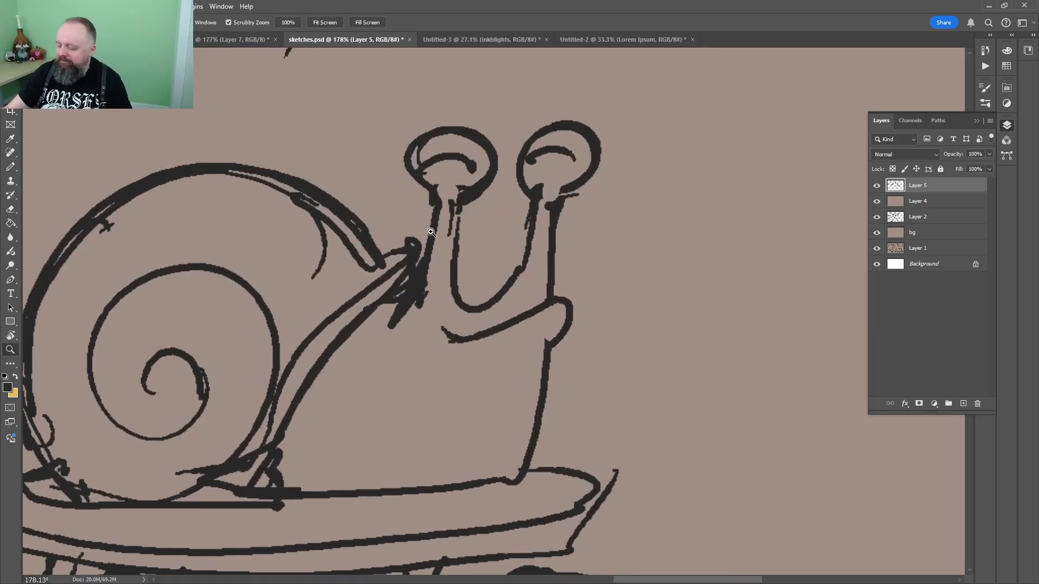
drag(459, 276, 506, 278)
key(b)
drag(379, 300, 215, 383)
Erase the snail's mouth and redraw it as a wide drooping lip with a small chin mark
key(z)
drag(508, 294, 470, 296)
key(e)
mouse_move(589, 312)
mouse_down()
mouse_move(463, 327)
mouse_move(417, 378)
mouse_move(476, 357)
mouse_up()
key(b)
mouse_move(538, 342)
mouse_down()
mouse_move(584, 320)
mouse_move(577, 284)
mouse_move(471, 357)
mouse_up()
drag(533, 368, 514, 387)
Fill the top surface of the snail's skateboard deck with the dark colour
key(z)
mouse_move(601, 317)
mouse_down()
mouse_move(557, 319)
mouse_move(607, 339)
mouse_up()
key(b)
key(g)
click(533, 422)
key(z)
drag(613, 373, 625, 372)
key(b)
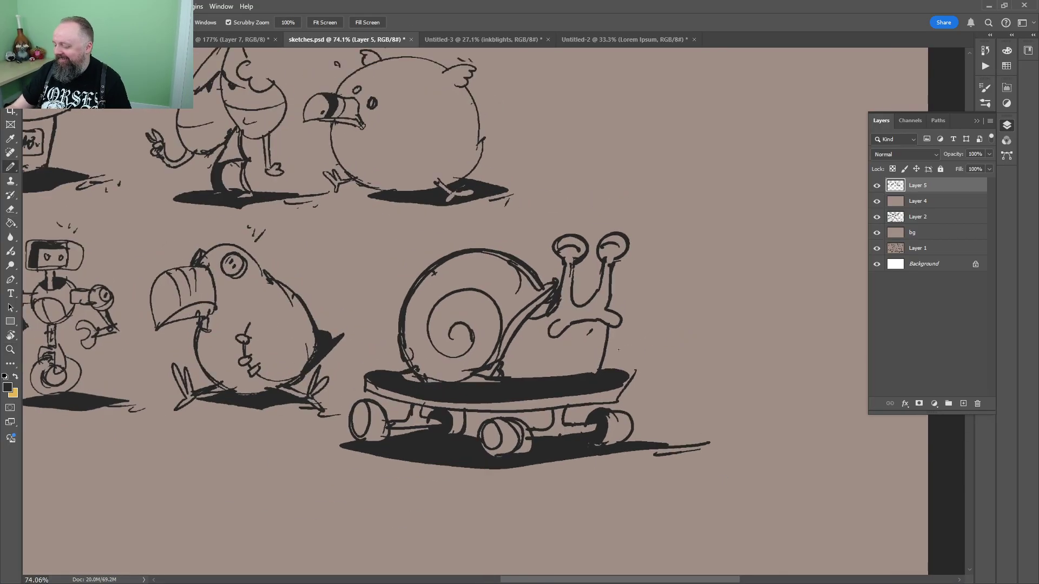
key(z)
drag(657, 264, 593, 294)
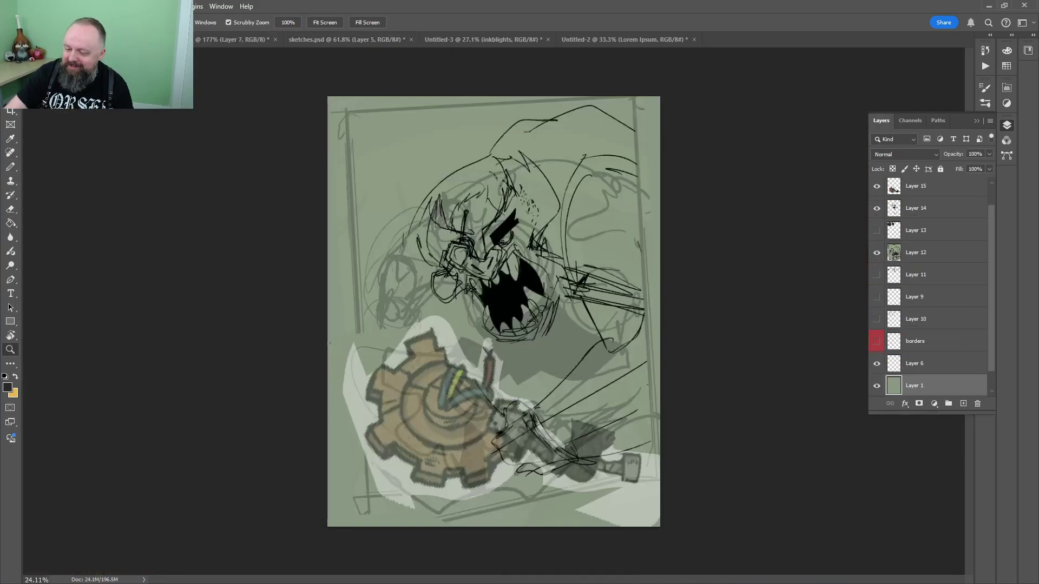
Return to the creature sketch, undo the stroke on Layer 1 and set that layer's opacity to 100%
scroll(502, 284, up, 4)
drag(644, 149, 466, 292)
key(9)
mouse_move(568, 217)
mouse_down()
mouse_move(506, 199)
mouse_move(571, 200)
mouse_up()
key(ctrl+z)
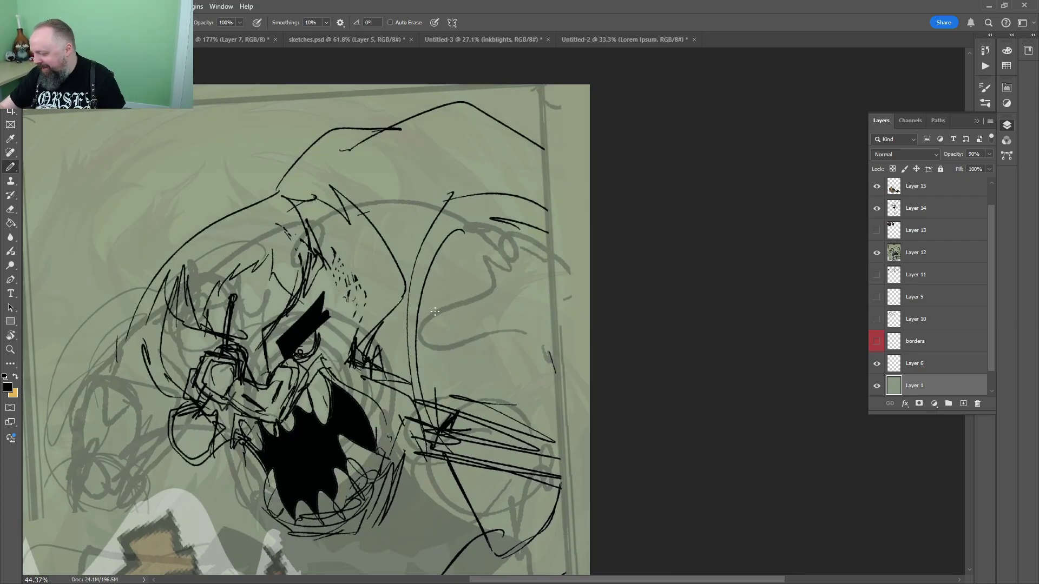
key(v)
click(988, 154)
drag(981, 166, 989, 166)
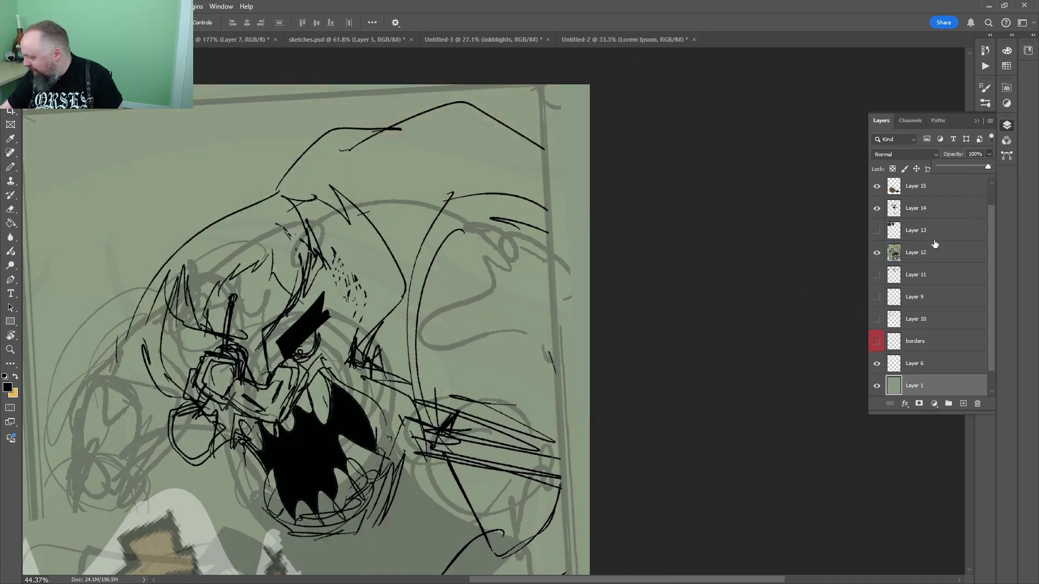
Identify the creature linework layer by toggling its visibility and give Layer 14 a red colour label
click(934, 246)
click(926, 231)
click(909, 212)
double_click(877, 210)
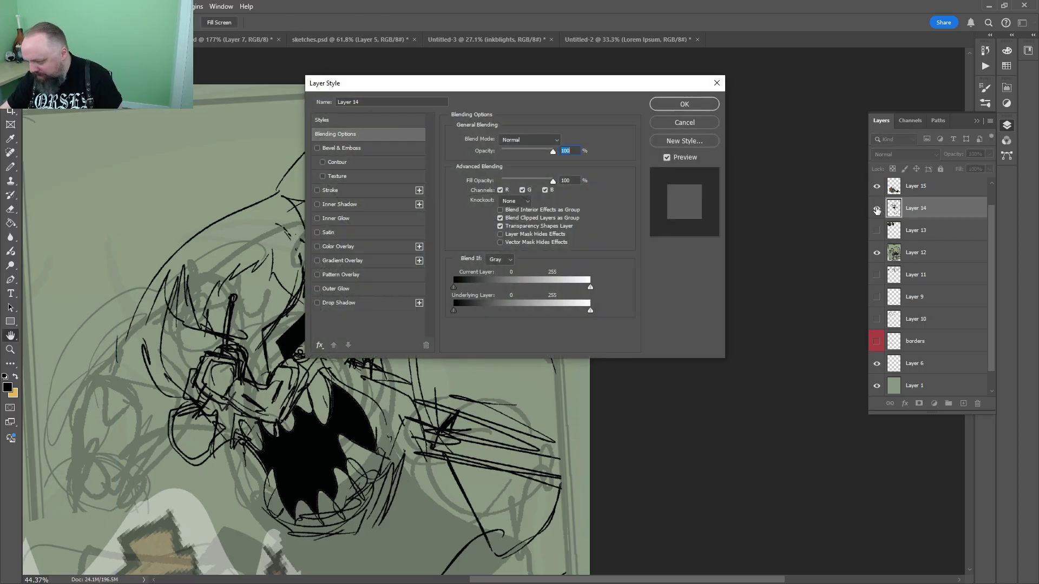
click(684, 120)
click(877, 208)
click(877, 209)
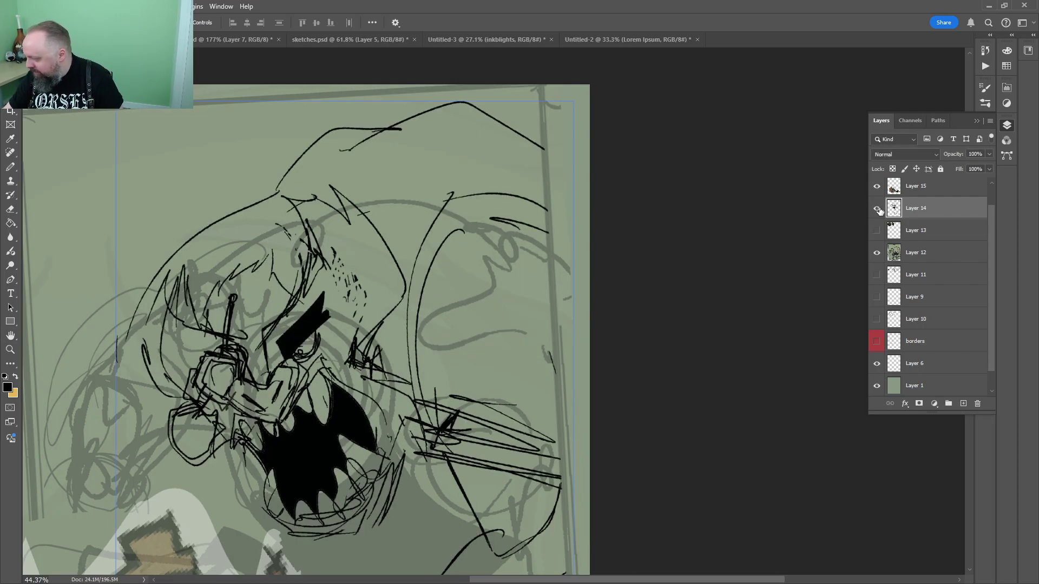
right_click(877, 208)
click(902, 255)
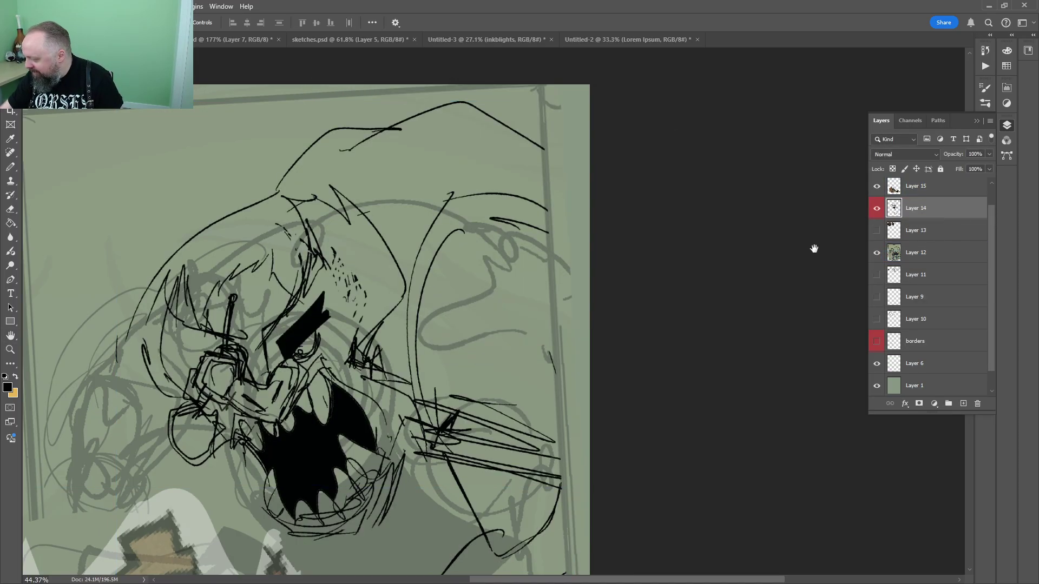
mouse_move(355, 374)
mouse_down()
mouse_move(622, 149)
mouse_move(475, 310)
mouse_move(471, 303)
mouse_up()
click(876, 341)
click(876, 340)
key(b)
drag(737, 263, 676, 99)
key(z)
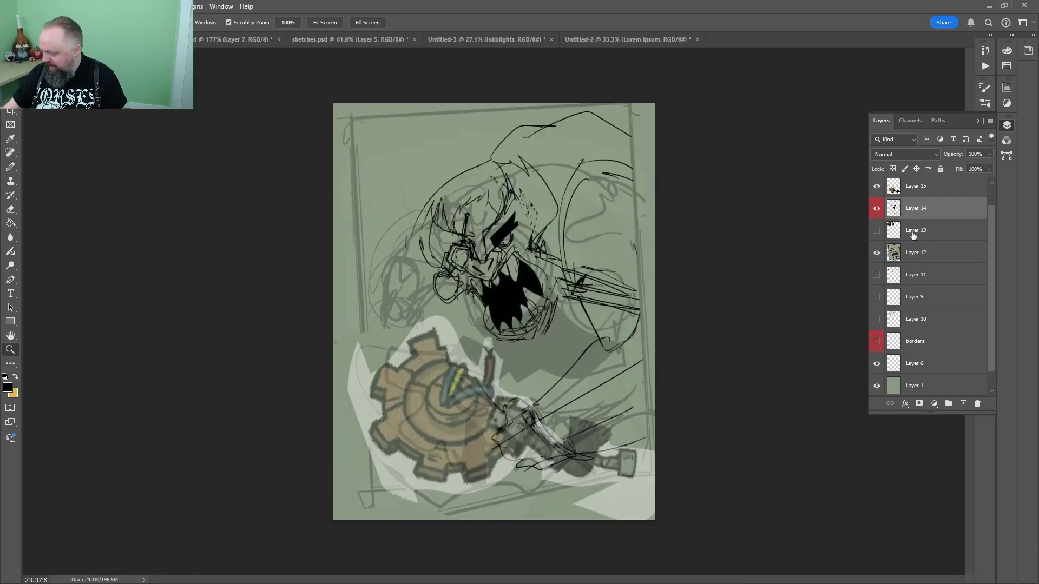
Lower the thumbnail Layer 12 to 11% opacity, and set the cog weapon's Layer 15 to 12% opacity and 98% fill
click(935, 253)
click(945, 166)
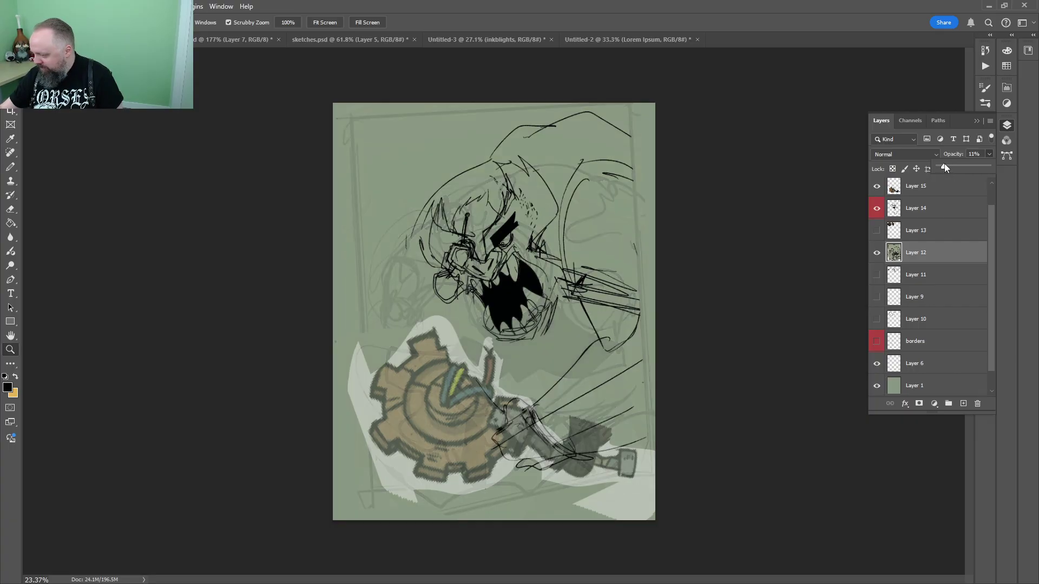
click(923, 214)
double_click(929, 196)
click(971, 176)
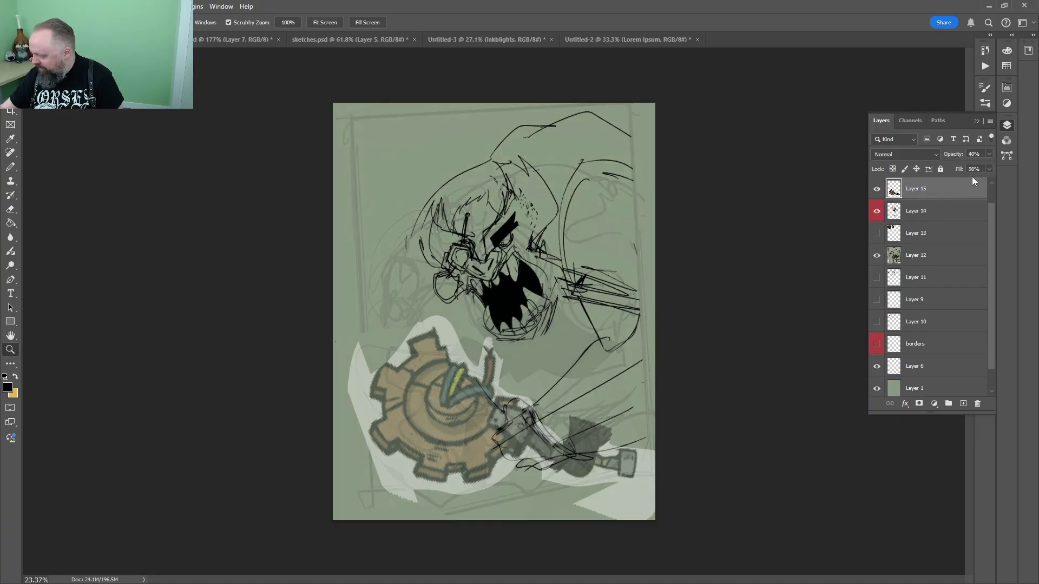
drag(948, 167, 942, 166)
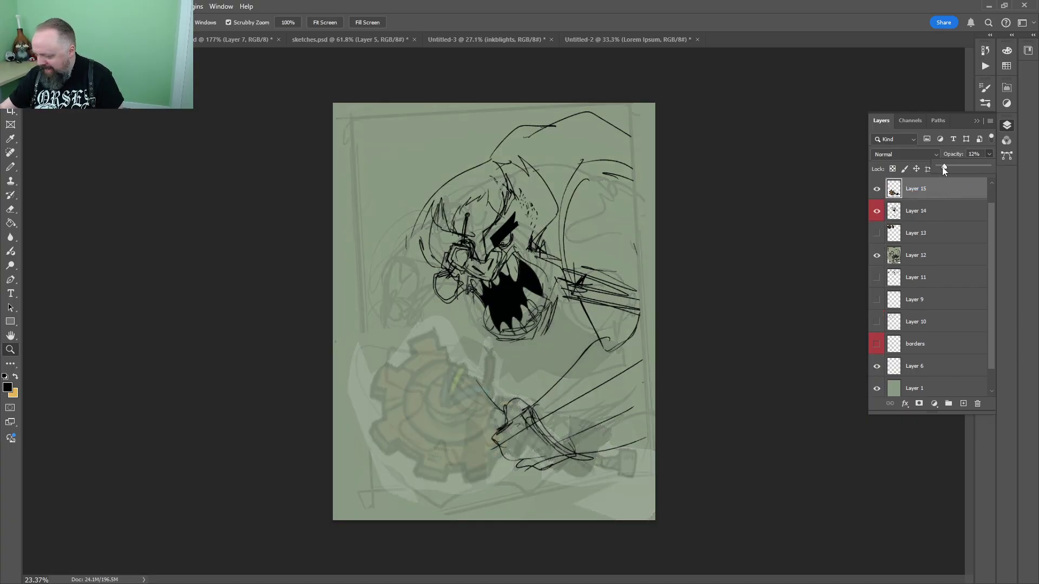
Rotate the cog weapon about 9.6° clockwise and reposition it so its handle runs through the creature's gripping hand
drag(533, 281, 484, 301)
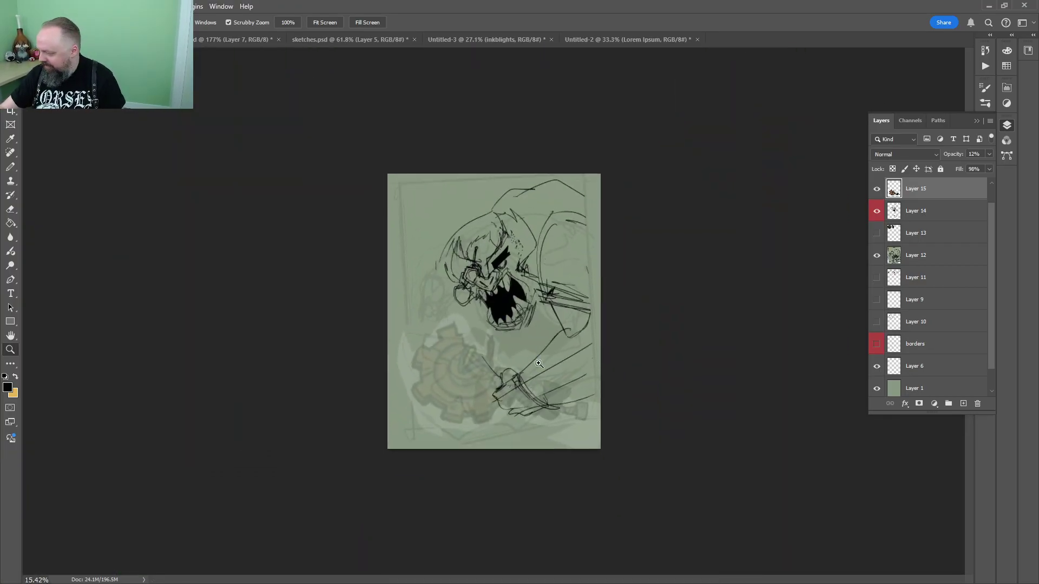
scroll(536, 368, up, 2)
key(ctrl+t)
drag(727, 261, 746, 307)
drag(639, 380, 606, 373)
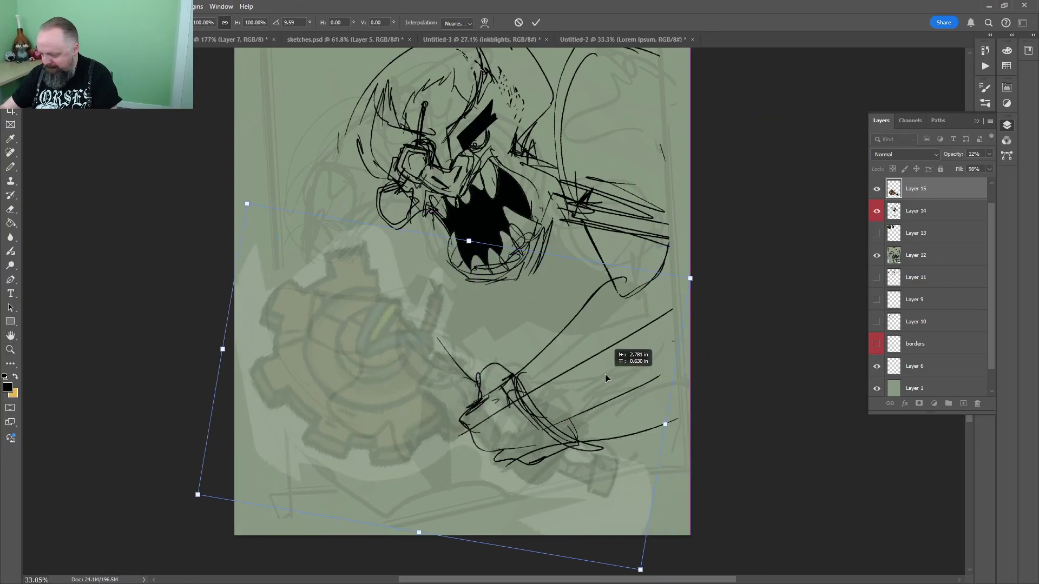
key(Return)
key(z)
drag(652, 345, 655, 343)
drag(585, 389, 602, 365)
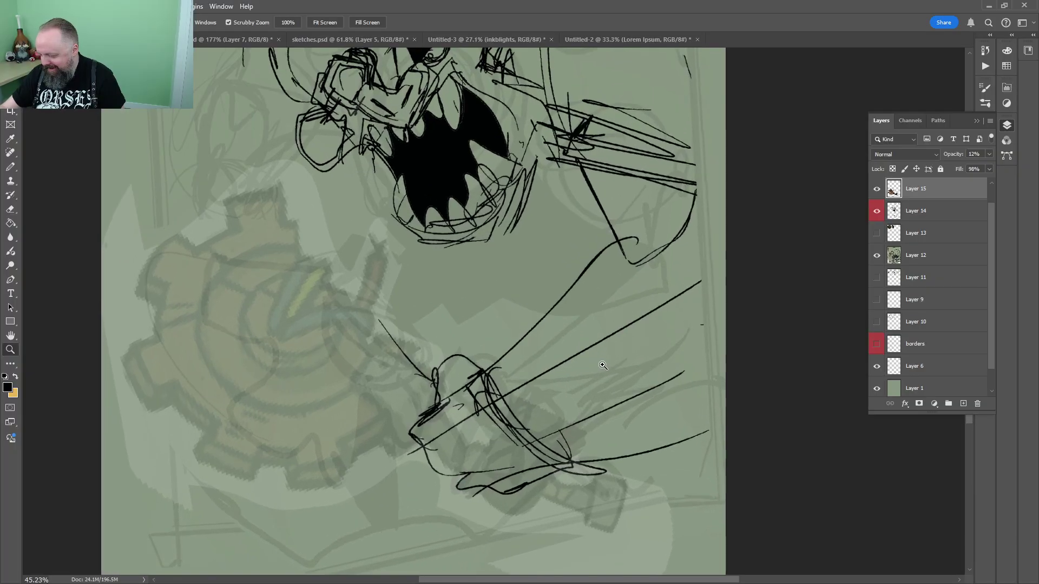
Add a new empty layer above the creature linework and make Layer 14 active again for drawing
click(901, 212)
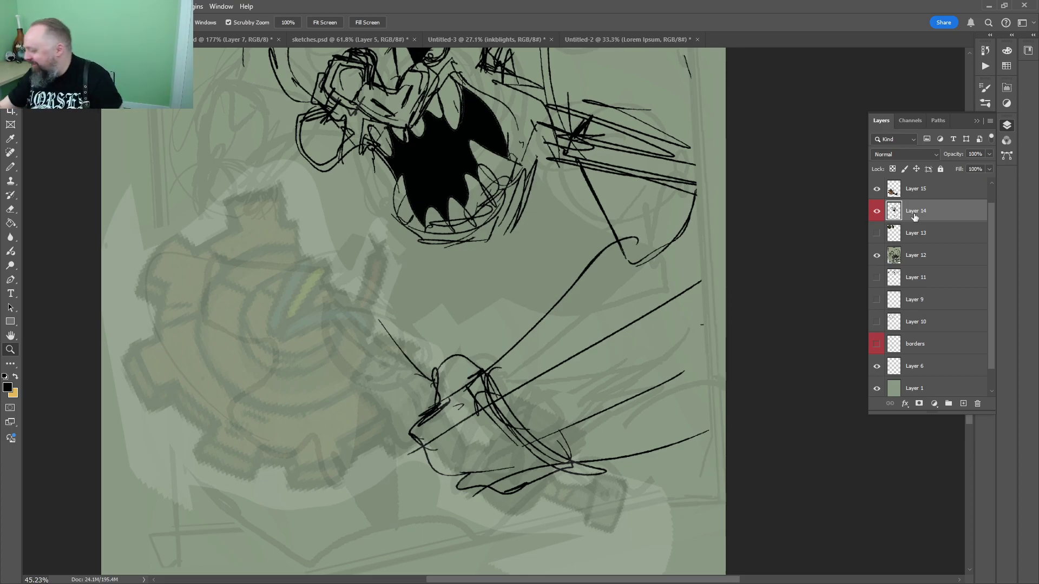
click(877, 212)
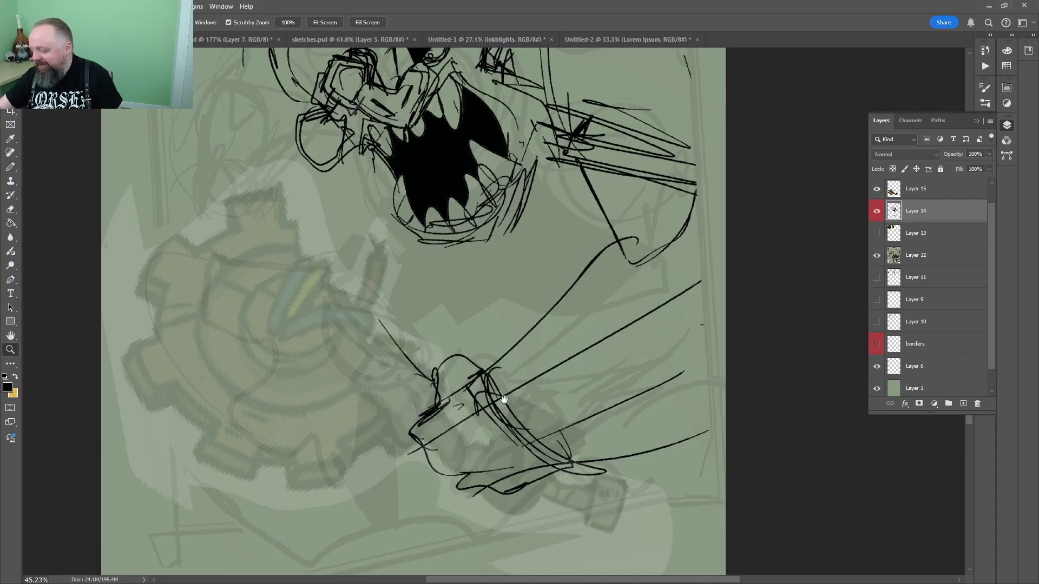
drag(503, 399, 562, 266)
key(ctrl+shift+alt+n)
click(878, 238)
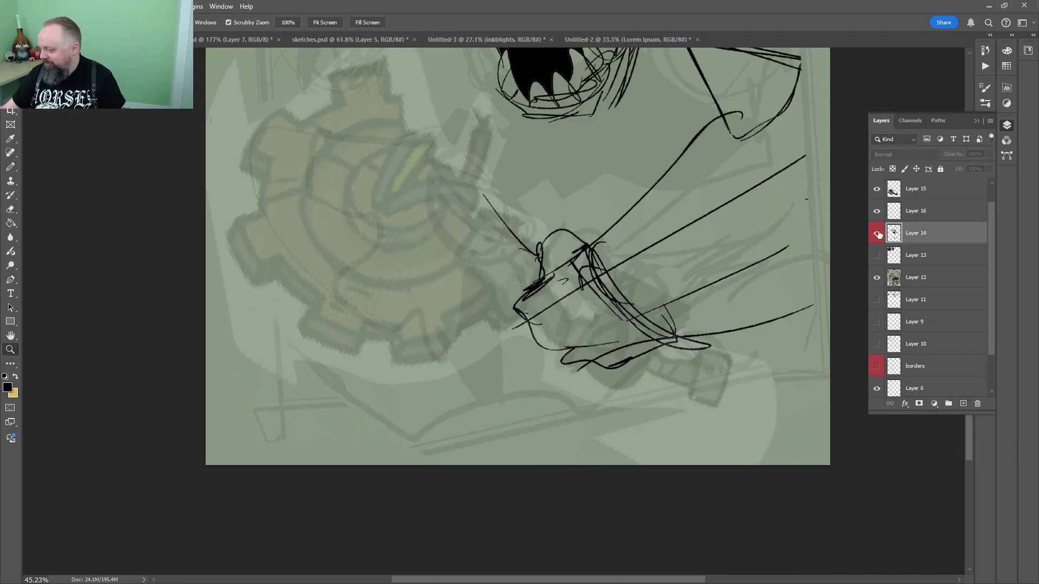
click(876, 237)
click(876, 234)
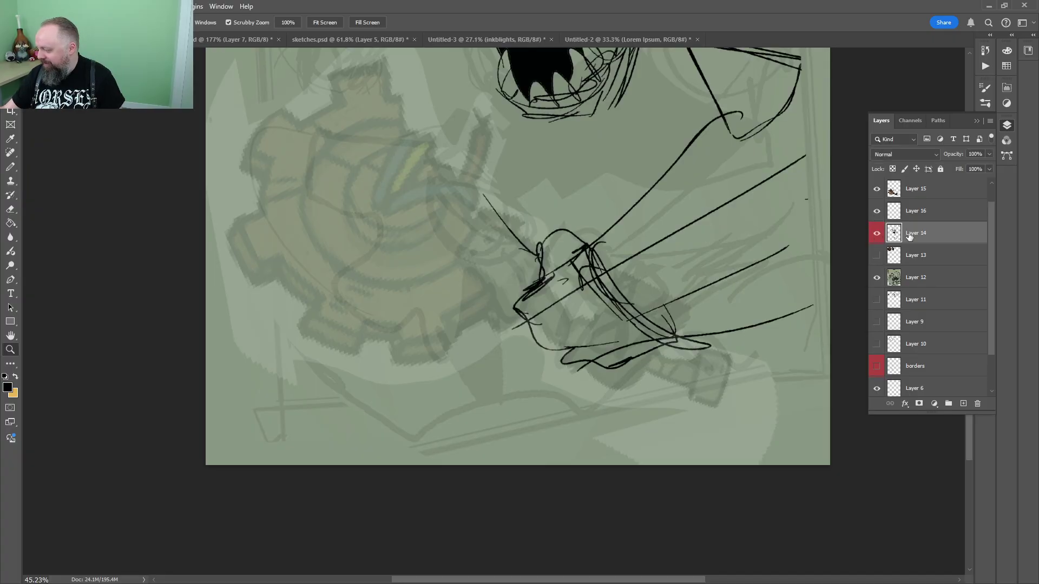
Sketch the handle's neck and a heavy collar line where the cog head meets the handle, using the Pencil tool
drag(528, 296, 576, 297)
key(b)
drag(552, 264, 527, 236)
drag(445, 155, 390, 235)
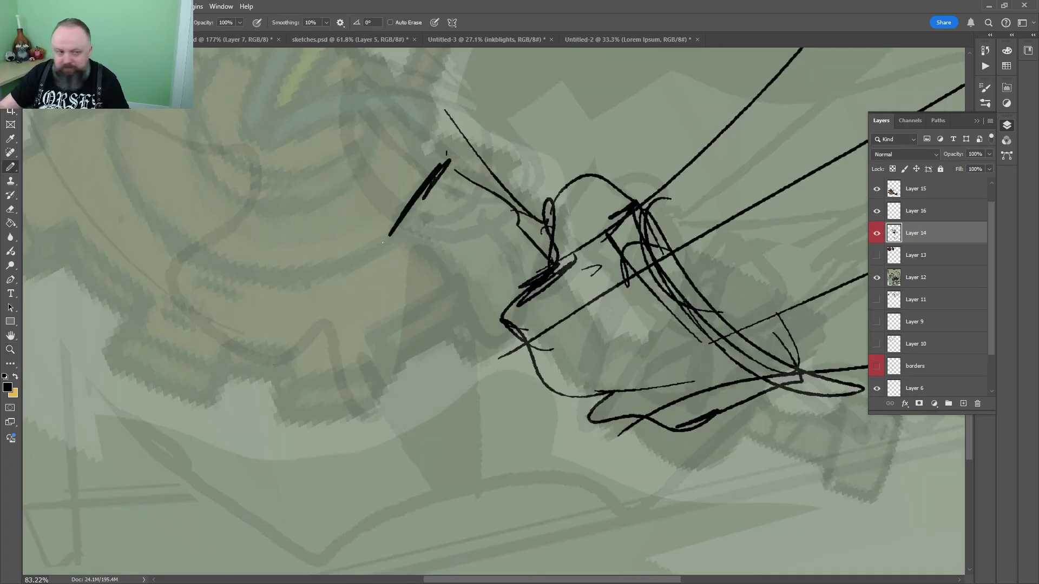
drag(414, 193, 383, 243)
mouse_move(475, 159)
mouse_down()
mouse_move(485, 405)
mouse_move(441, 490)
mouse_up()
Draw the cog's overlapping round hub circles and the larger ring around them, following the faint weapon underlay
mouse_move(444, 308)
mouse_down()
mouse_move(511, 490)
mouse_move(610, 162)
mouse_up()
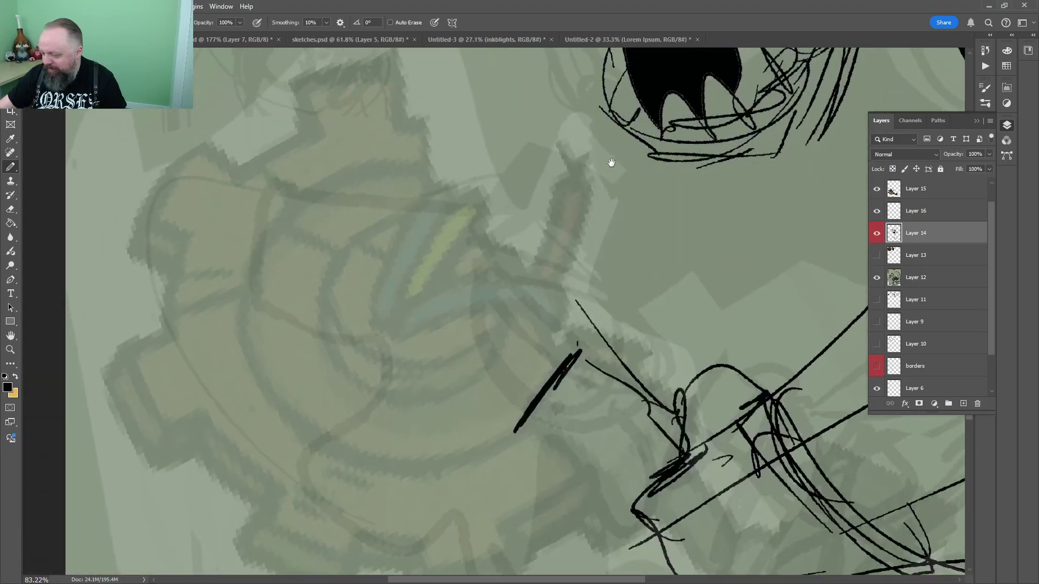
mouse_move(465, 224)
mouse_down()
mouse_move(404, 346)
mouse_move(434, 199)
mouse_move(503, 233)
mouse_move(407, 207)
mouse_move(364, 336)
mouse_move(499, 331)
mouse_up()
mouse_move(420, 178)
mouse_down()
mouse_move(325, 179)
mouse_move(518, 411)
mouse_up()
drag(528, 299, 574, 351)
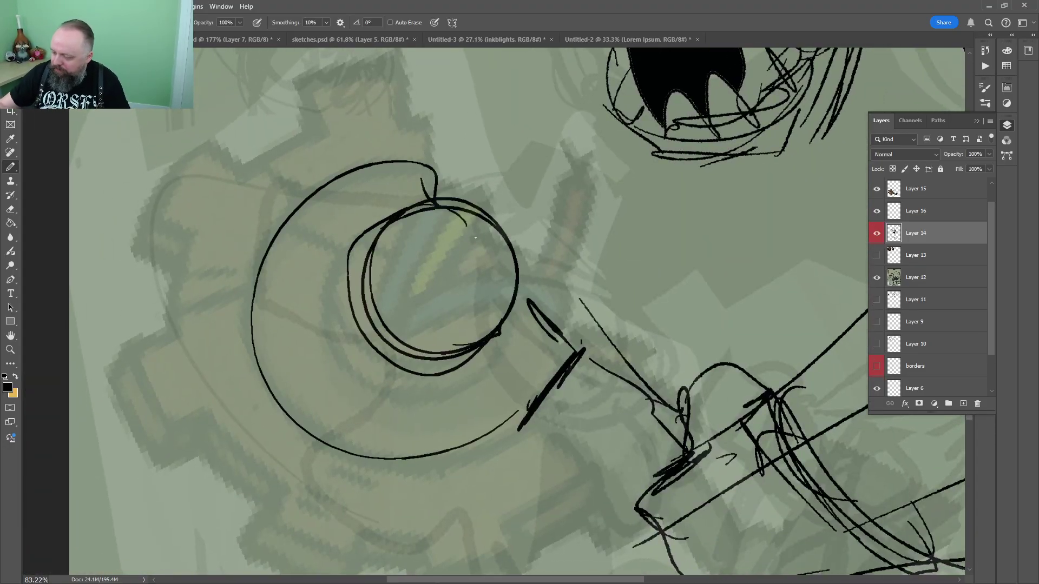
Outline the cog's upper and left-hand teeth, with a short thickness edge on the left tooth
drag(426, 160, 403, 129)
drag(420, 106, 455, 226)
mouse_move(453, 238)
mouse_down()
mouse_move(324, 190)
mouse_move(342, 252)
mouse_up()
drag(346, 248, 318, 274)
drag(227, 250, 165, 347)
drag(206, 272, 161, 352)
drag(181, 315, 154, 376)
drag(148, 367, 202, 398)
mouse_move(163, 356)
mouse_down()
mouse_move(214, 380)
mouse_move(208, 417)
mouse_up()
drag(189, 477, 270, 217)
drag(302, 110, 287, 201)
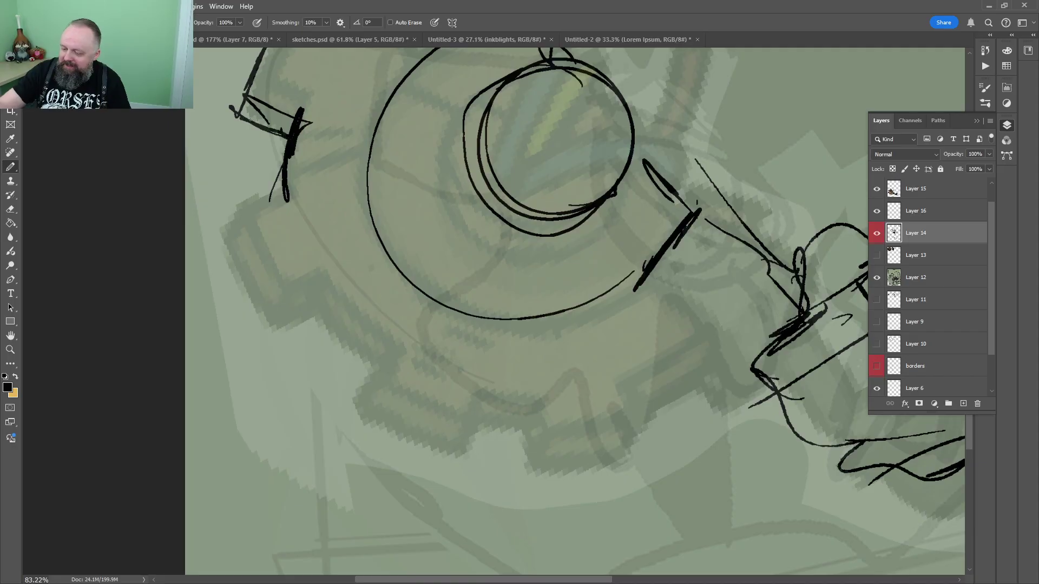
Outline the cog's lower-left teeth with parallel edge lines for thickness, continuing to the notch at the cog's base
drag(235, 252, 275, 326)
drag(243, 210, 282, 292)
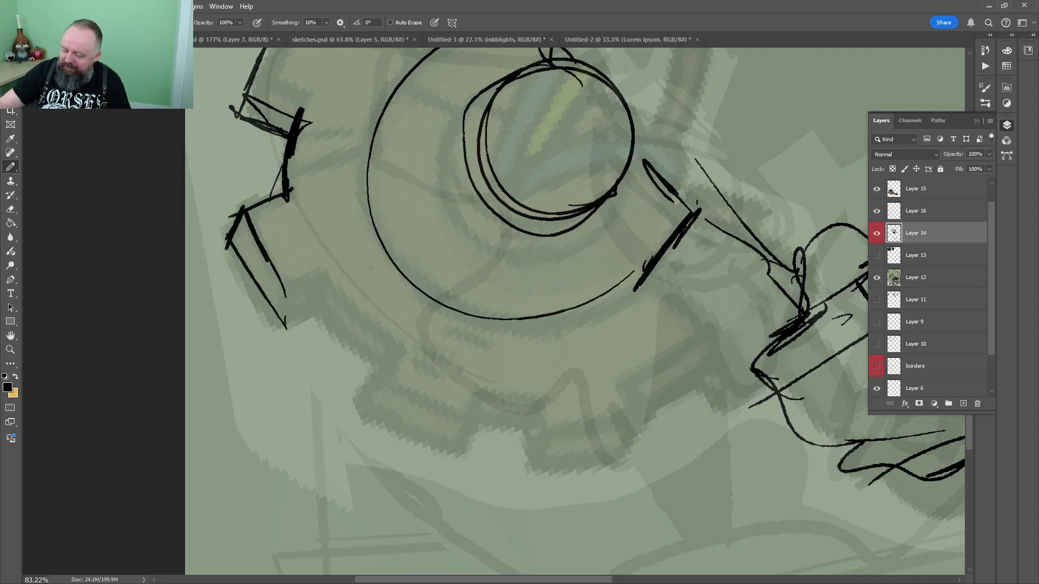
drag(274, 327, 286, 295)
mouse_move(281, 294)
mouse_down()
mouse_move(318, 282)
mouse_move(313, 306)
mouse_up()
mouse_move(273, 325)
mouse_down()
mouse_move(315, 306)
mouse_move(390, 343)
mouse_up()
mouse_move(308, 300)
mouse_down()
mouse_move(331, 332)
mouse_move(384, 365)
mouse_up()
drag(390, 346, 386, 354)
mouse_move(350, 403)
mouse_down()
mouse_move(410, 437)
mouse_move(452, 446)
mouse_up()
drag(362, 388, 466, 423)
mouse_move(457, 460)
mouse_down()
mouse_move(498, 379)
mouse_move(521, 397)
mouse_up()
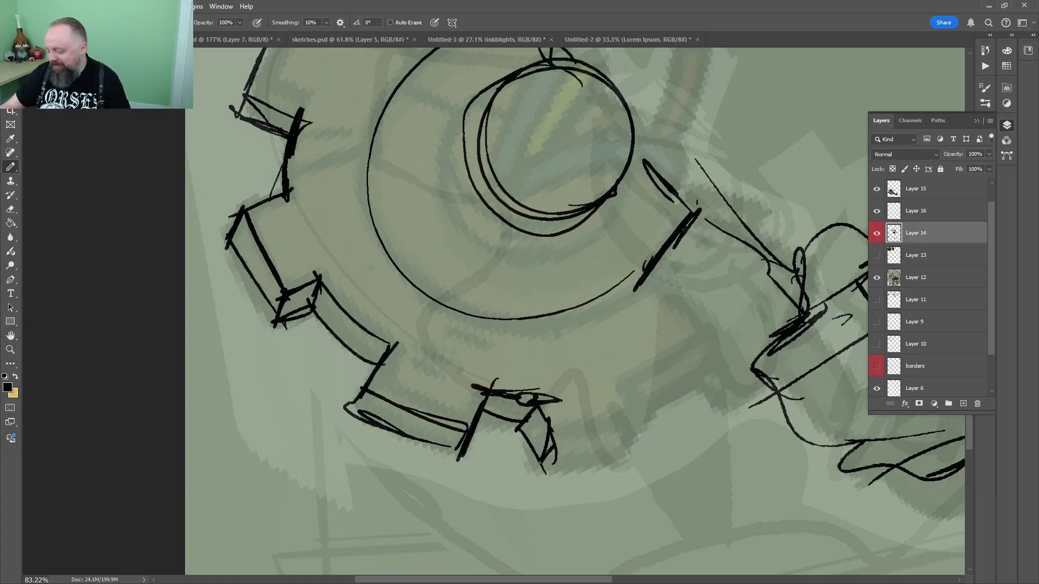
Outline the cog's lower-right teeth with their thickness and join them to the heavy collar line at the handle
drag(554, 442, 641, 425)
drag(635, 417, 627, 460)
drag(533, 471, 625, 464)
drag(627, 448, 706, 338)
drag(656, 269, 728, 361)
mouse_move(706, 339)
mouse_down()
mouse_move(713, 351)
mouse_move(693, 384)
mouse_up()
drag(690, 375, 627, 427)
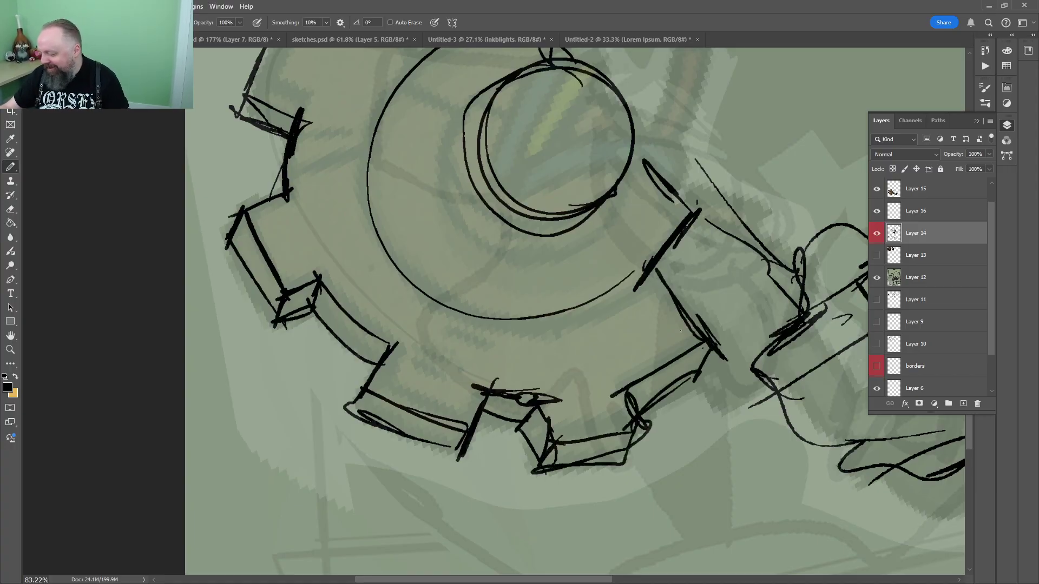
drag(699, 344, 656, 271)
drag(682, 238, 699, 226)
Erase part of the hub's upper-right rim and sketch cables emerging from a scribbled socket inside the hub
mouse_move(672, 272)
mouse_down()
mouse_move(563, 429)
mouse_move(372, 180)
mouse_move(387, 479)
mouse_up()
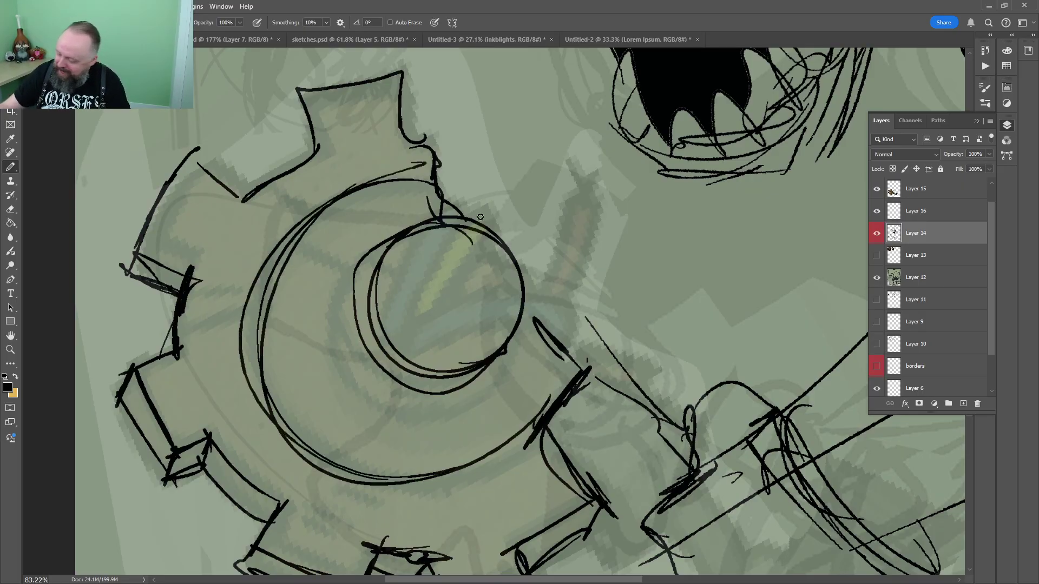
key(e)
drag(502, 231, 493, 243)
drag(481, 219, 464, 242)
key(b)
mouse_move(478, 202)
mouse_down()
mouse_move(443, 255)
mouse_move(429, 324)
mouse_up()
mouse_move(429, 325)
mouse_down()
mouse_move(475, 203)
mouse_move(489, 221)
mouse_up()
mouse_move(445, 273)
mouse_down()
mouse_move(430, 304)
mouse_move(464, 300)
mouse_move(433, 338)
mouse_up()
drag(417, 303, 471, 333)
drag(498, 230, 527, 276)
drag(449, 319, 481, 313)
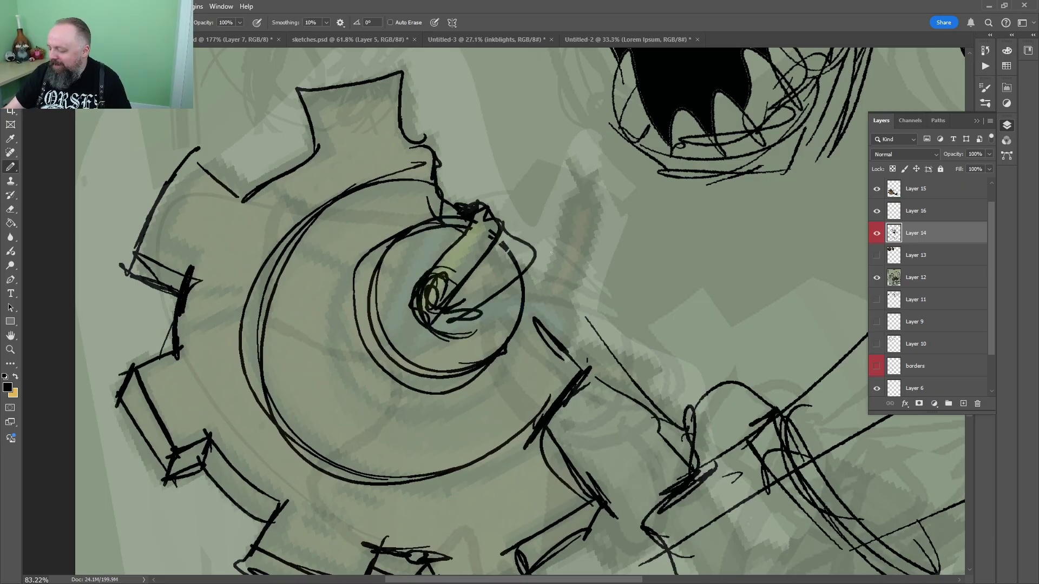
Extend the upper cable into a wavy loose end above the hub and fill its lower section with black
mouse_move(545, 182)
mouse_down()
mouse_move(495, 315)
mouse_move(507, 317)
mouse_up()
mouse_move(406, 338)
mouse_down()
mouse_move(437, 293)
mouse_move(508, 284)
mouse_move(437, 279)
mouse_up()
mouse_move(459, 280)
mouse_down()
mouse_move(449, 342)
mouse_move(496, 326)
mouse_move(447, 230)
mouse_up()
key(g)
click(446, 311)
key(b)
Draw a second wavy cable curling out from the hub's right side and fill its lower section with black
drag(420, 338, 543, 252)
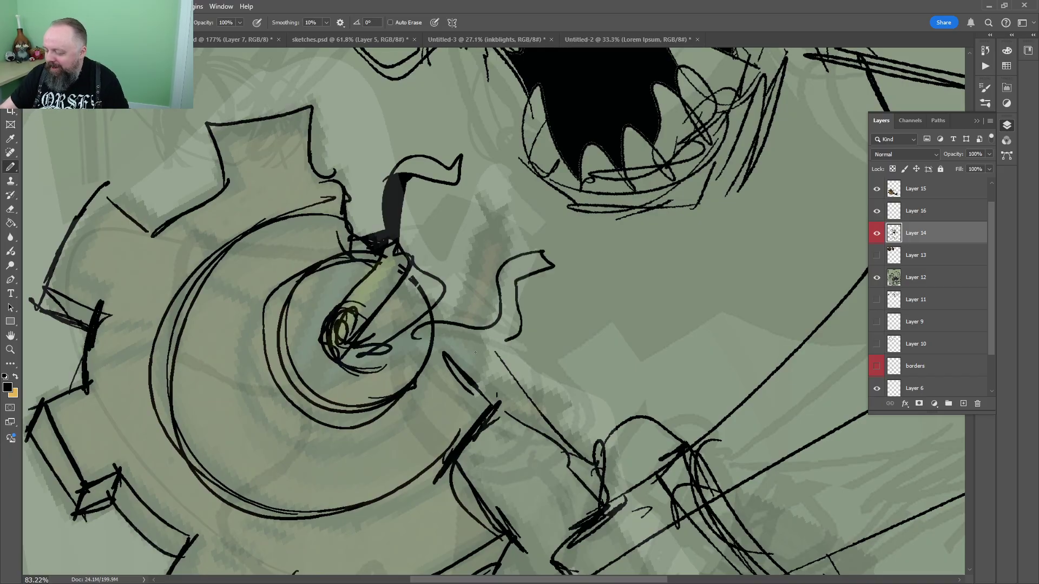
mouse_move(506, 340)
mouse_down()
mouse_move(430, 360)
mouse_move(430, 347)
mouse_up()
drag(507, 243, 542, 210)
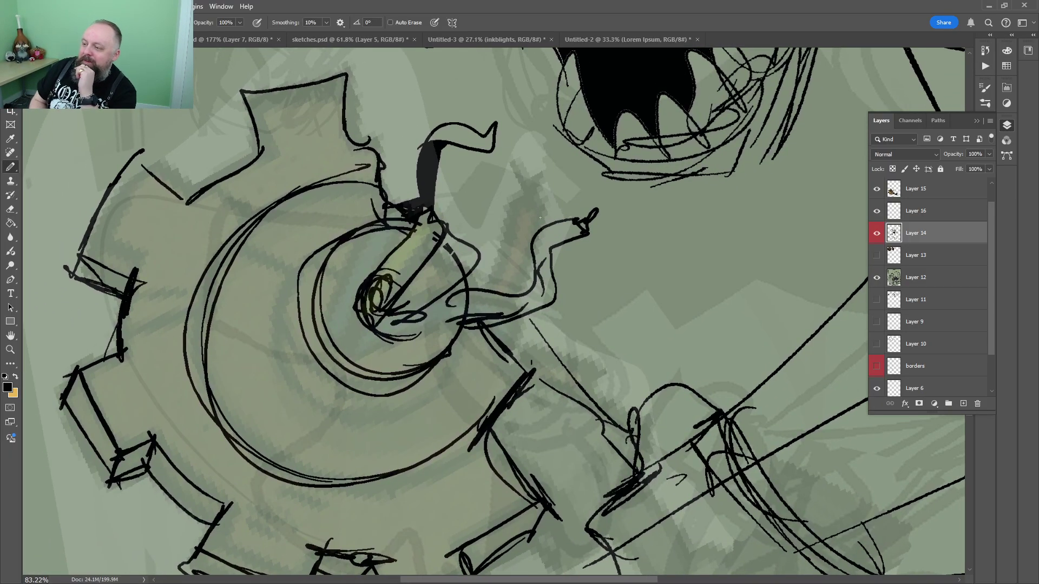
drag(537, 265, 543, 304)
key(g)
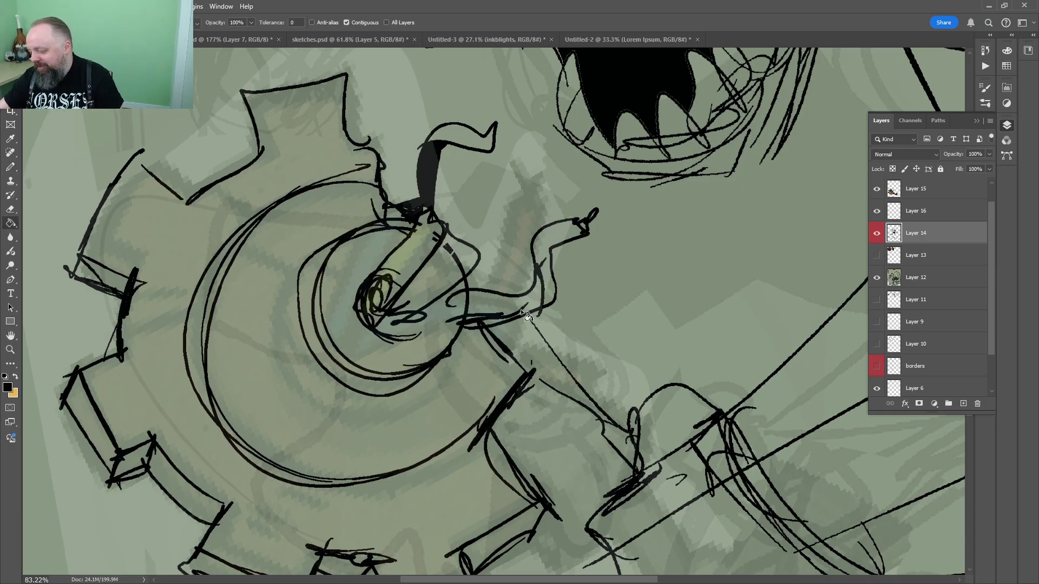
click(523, 310)
key(b)
mouse_move(496, 343)
mouse_down()
mouse_move(501, 162)
mouse_move(524, 174)
mouse_up()
drag(613, 142, 505, 346)
drag(499, 302, 505, 341)
Switch to sketches.psd and sketch a two-pointed jester cap with bells and a curved jawline beside the round bird
click(232, 39)
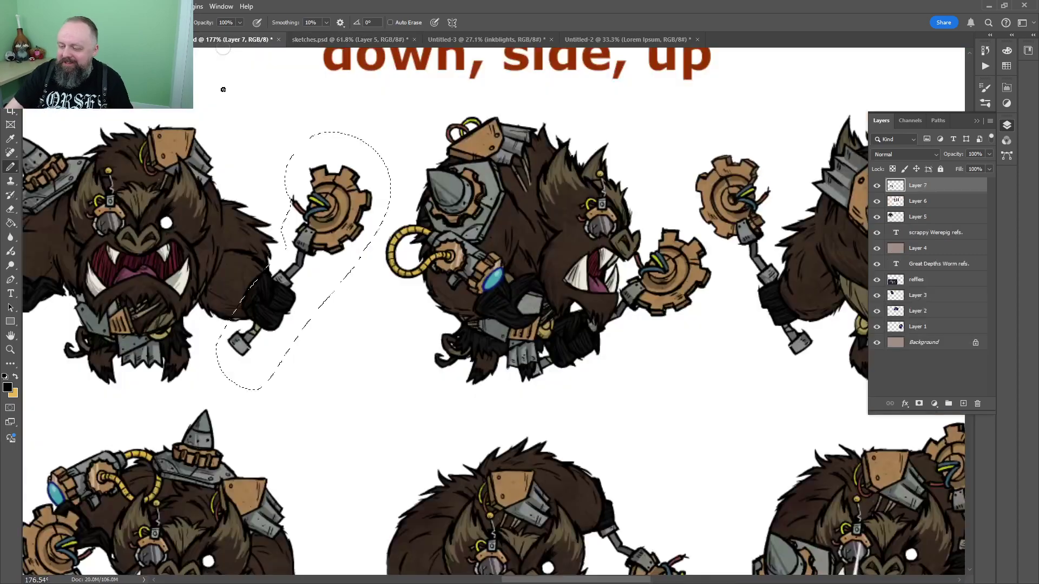
click(356, 43)
mouse_move(372, 191)
mouse_down()
mouse_move(403, 272)
mouse_move(469, 163)
mouse_move(410, 156)
mouse_move(402, 187)
mouse_up()
drag(433, 152, 481, 203)
mouse_move(495, 172)
mouse_down()
mouse_move(565, 130)
mouse_move(535, 192)
mouse_move(478, 202)
mouse_move(522, 280)
mouse_up()
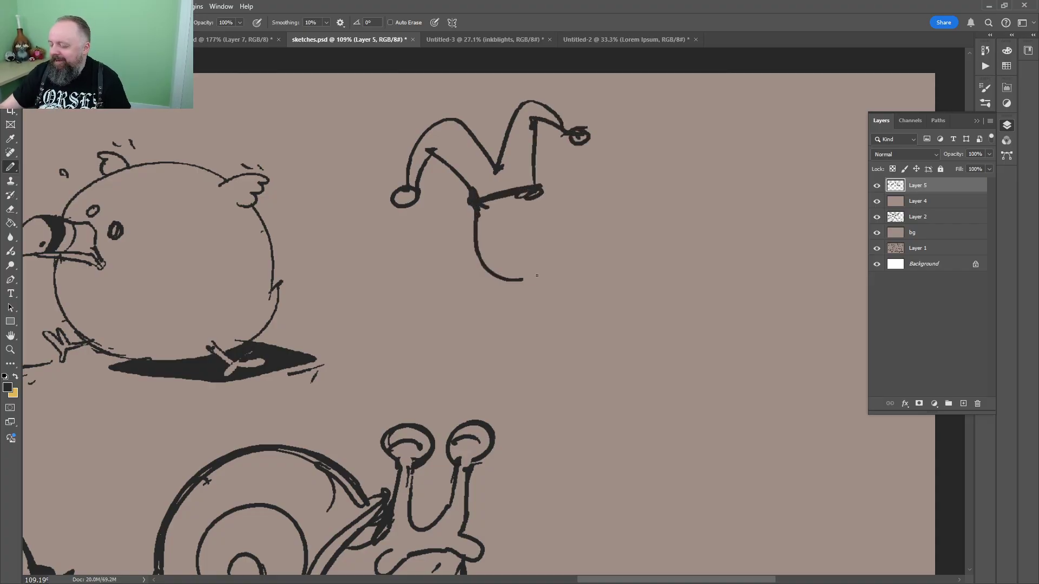
Clean up the jester's face outline and add a long pointed nose, a wide grin and X-shaped eyes
key(e)
mouse_move(547, 221)
mouse_down()
mouse_move(556, 239)
mouse_move(600, 232)
mouse_move(524, 236)
mouse_move(553, 252)
mouse_move(558, 242)
mouse_up()
key(b)
key(z)
mouse_move(525, 243)
mouse_down()
mouse_move(563, 225)
mouse_move(600, 225)
mouse_up()
mouse_move(565, 252)
mouse_down()
mouse_move(512, 280)
mouse_move(463, 266)
mouse_up()
mouse_move(523, 243)
mouse_down()
mouse_move(438, 232)
mouse_move(548, 312)
mouse_up()
drag(462, 156, 492, 183)
drag(486, 155, 461, 181)
drag(534, 145, 563, 171)
drag(559, 143, 536, 169)
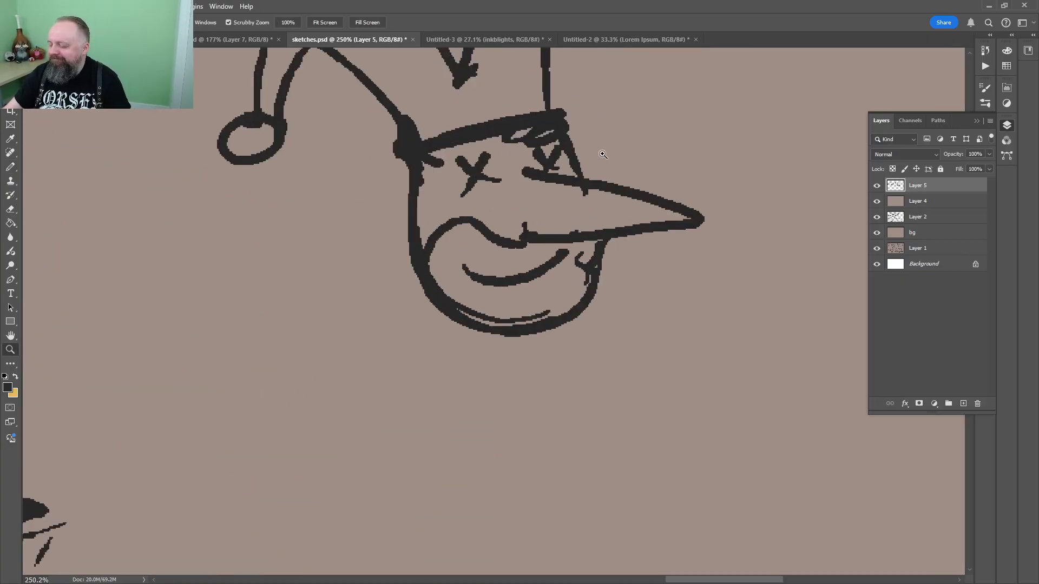
Draw the jester's short neck with a small neckline beneath the chin
scroll(607, 159, down, 5)
scroll(606, 167, up, 3)
drag(492, 206, 505, 254)
drag(505, 253, 557, 228)
drag(489, 230, 543, 239)
Lasso the jester head, move it right to leave more space beside the round bird, and deselect it
key(z)
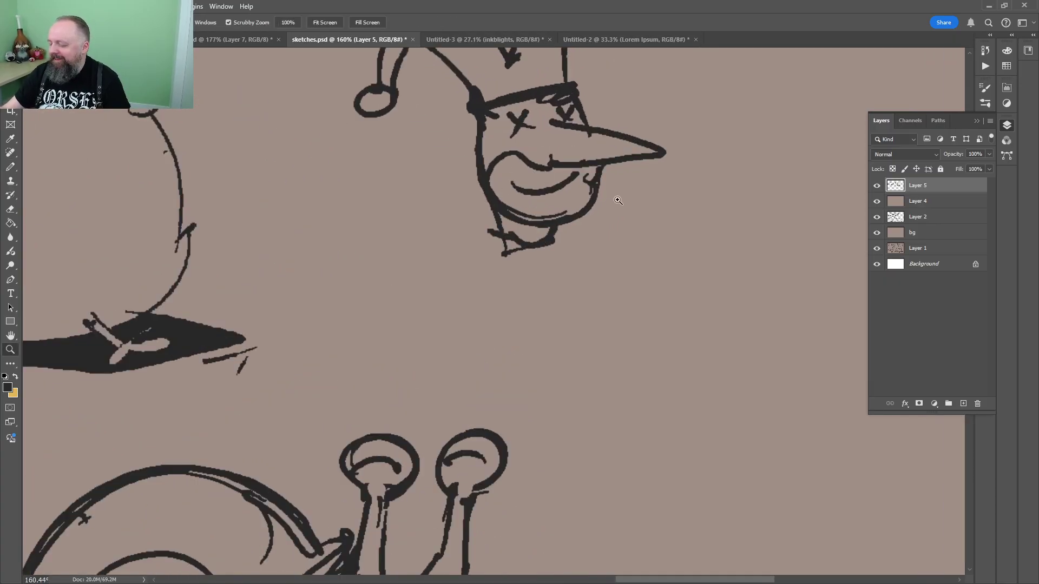
drag(613, 204, 557, 204)
key(l)
mouse_move(658, 164)
mouse_down()
mouse_move(560, 294)
mouse_move(649, 216)
mouse_up()
drag(584, 156, 662, 156)
key(ctrl+d)
Draw a wavy ruffled collar with a small bell around the jester's neck
key(z)
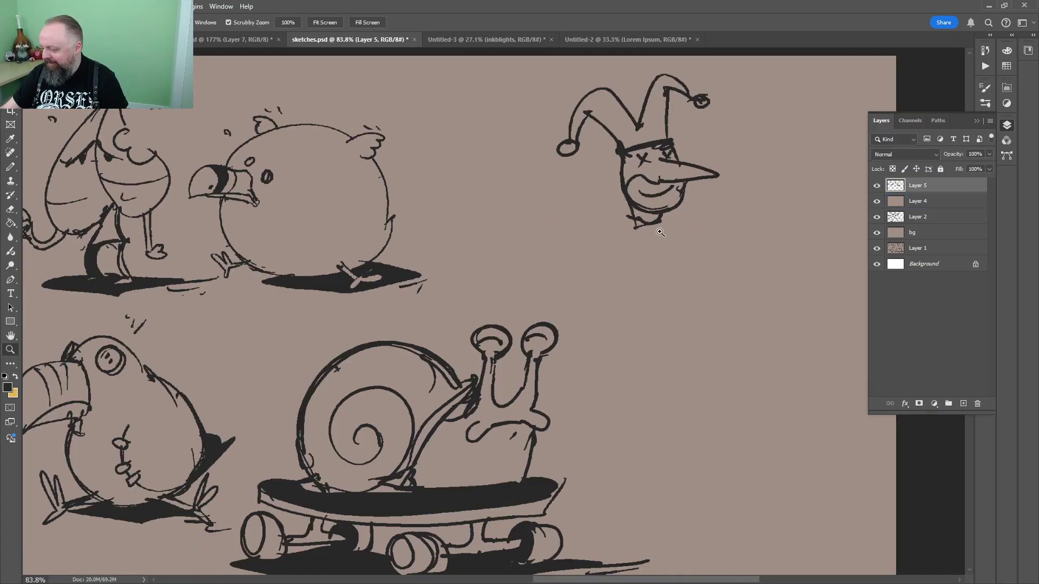
drag(654, 237, 732, 237)
key(b)
drag(597, 188, 577, 211)
mouse_move(648, 186)
mouse_down()
mouse_move(506, 248)
mouse_move(582, 238)
mouse_move(574, 217)
mouse_up()
scroll(530, 235, down, 3)
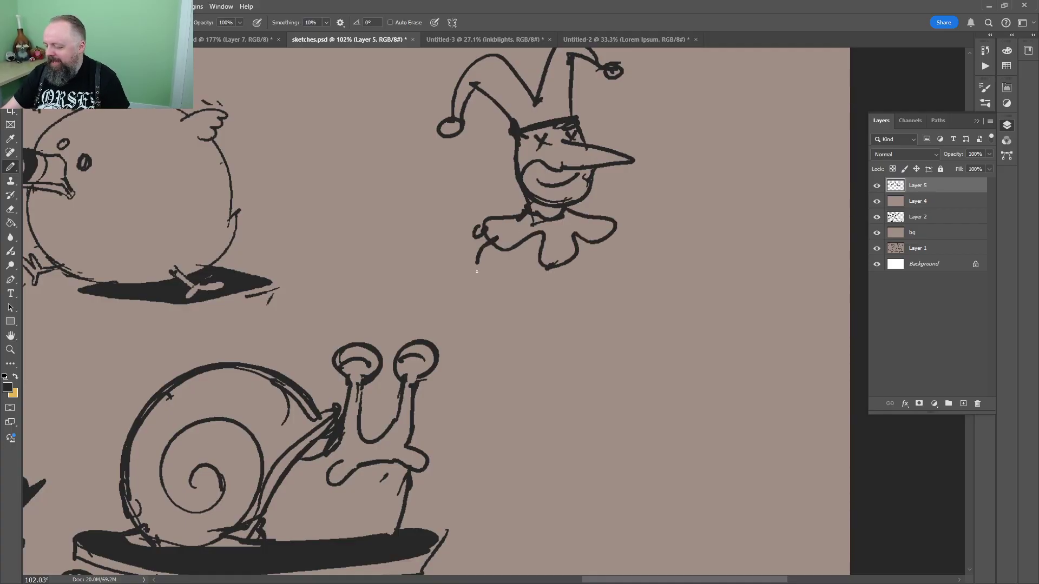
Sketch the jester's shoulders and arms as a bust ending on a straight base line, with a small ground stroke below
drag(476, 272, 631, 276)
drag(605, 230, 630, 275)
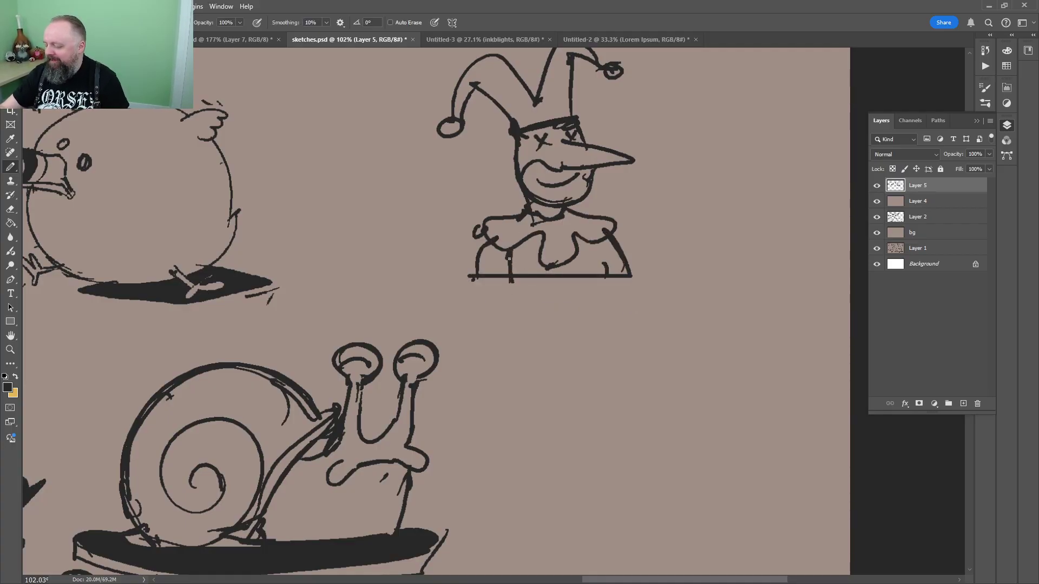
drag(469, 276, 651, 278)
drag(587, 298, 631, 295)
drag(610, 275, 530, 364)
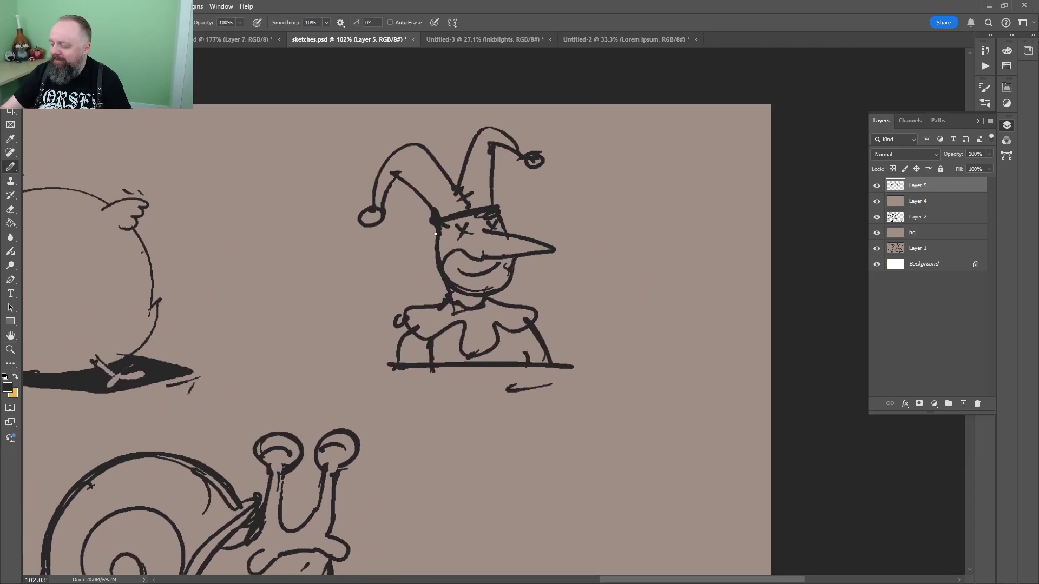
Add large rounded ears on both sides of the jester's head, the far one partly hidden behind the nose
drag(406, 273, 476, 273)
drag(500, 211, 514, 283)
mouse_move(358, 202)
mouse_down()
mouse_move(457, 227)
mouse_move(503, 262)
mouse_up()
mouse_move(680, 197)
mouse_down()
mouse_move(624, 192)
mouse_move(461, 238)
mouse_up()
drag(488, 200, 589, 219)
drag(583, 265, 518, 295)
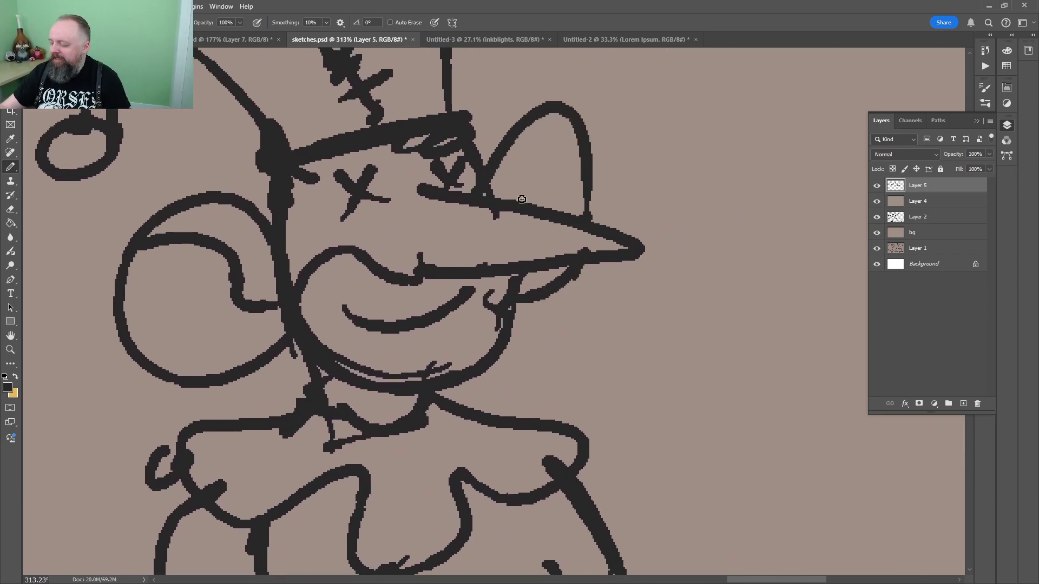
Fill the jester's far ear with the dark colour and add shading strokes to the bust
drag(516, 203, 578, 114)
key(g)
click(576, 195)
key(b)
drag(254, 214, 267, 178)
key(z)
drag(494, 137, 422, 137)
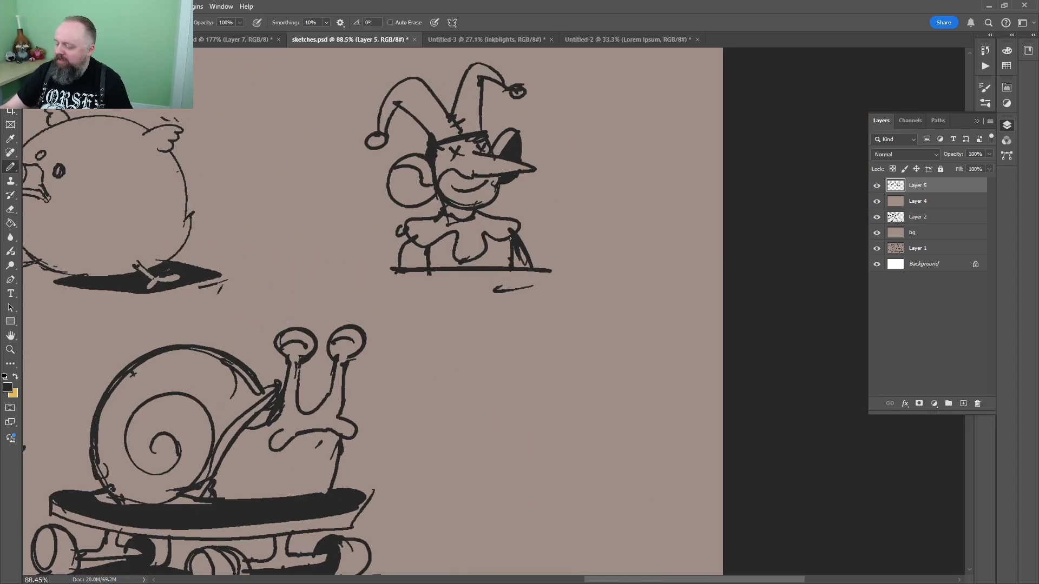
key(z)
scroll(546, 190, down, 1)
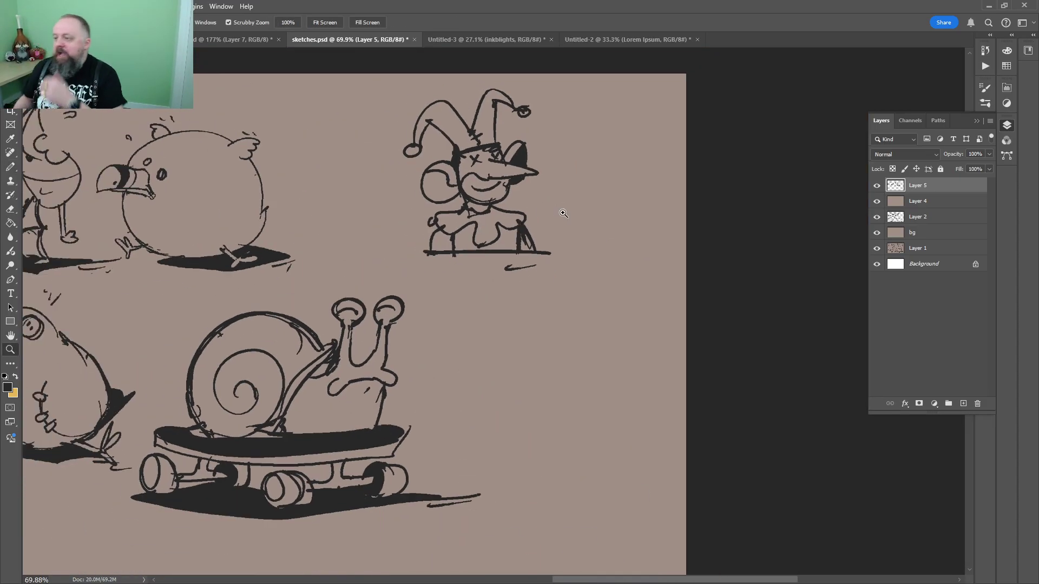
key(ctrl+shift+Tab)
key(ctrl+shift+Tab)
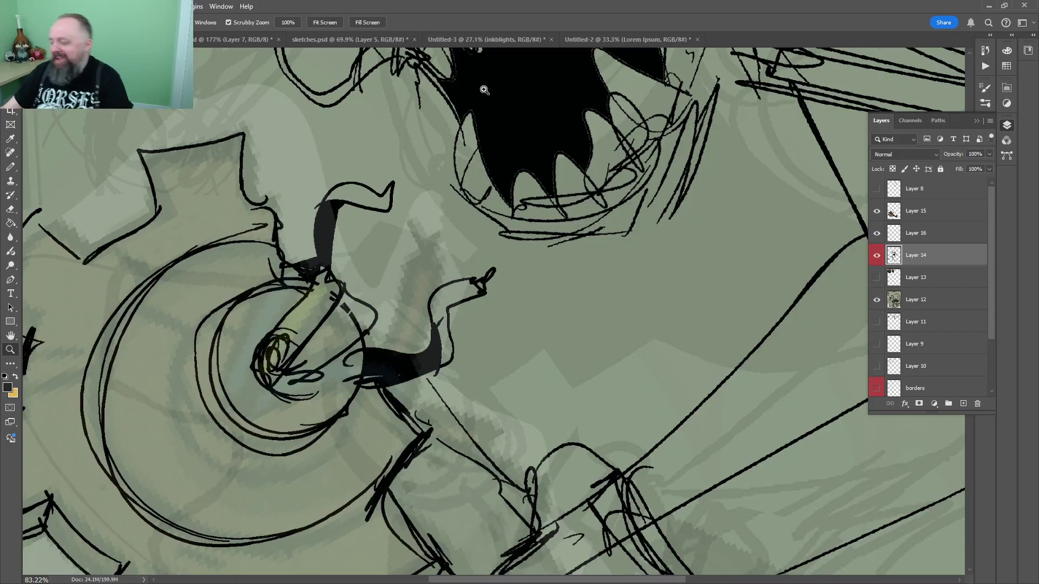
click(234, 42)
key(b)
click(378, 42)
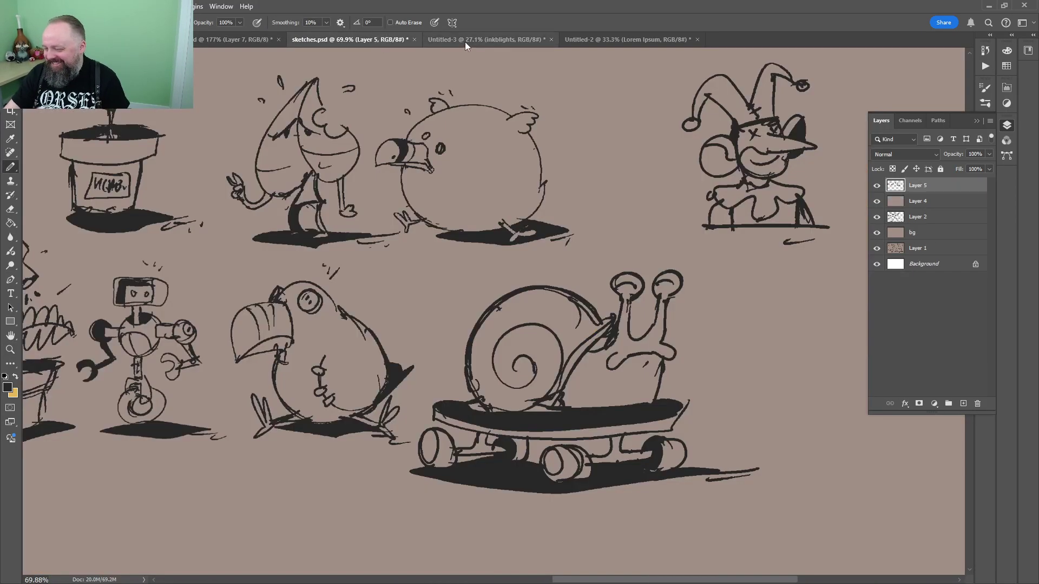
click(465, 42)
click(368, 42)
Sketch an absurd bicycle right of the snail, with an angular frame joining three round wheels at different heights
drag(686, 383, 402, 356)
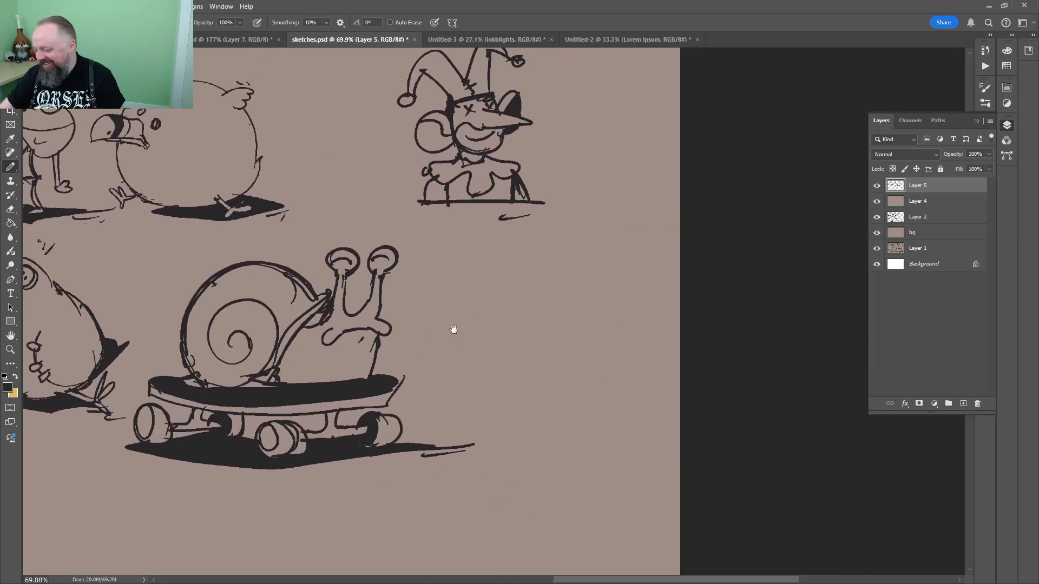
drag(471, 312, 544, 311)
click(549, 246)
mouse_move(626, 218)
mouse_down()
mouse_move(470, 214)
mouse_move(532, 191)
mouse_up()
mouse_move(479, 88)
mouse_down()
mouse_move(412, 111)
mouse_move(453, 89)
mouse_up()
mouse_move(577, 218)
mouse_down()
mouse_move(580, 327)
mouse_move(557, 302)
mouse_move(586, 289)
mouse_up()
mouse_move(621, 244)
mouse_down()
mouse_move(676, 272)
mouse_move(700, 239)
mouse_up()
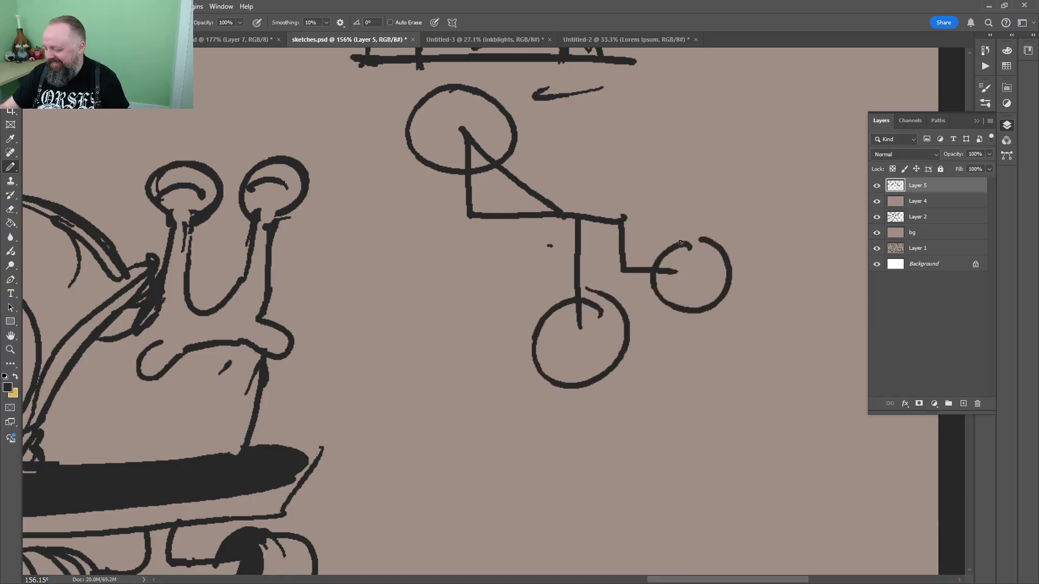
Add a saddle above the bicycle's rear wheel, and a pedal crank with a drive belt running down to a small wheel
mouse_move(622, 225)
mouse_down()
mouse_move(598, 163)
mouse_move(644, 190)
mouse_move(630, 172)
mouse_up()
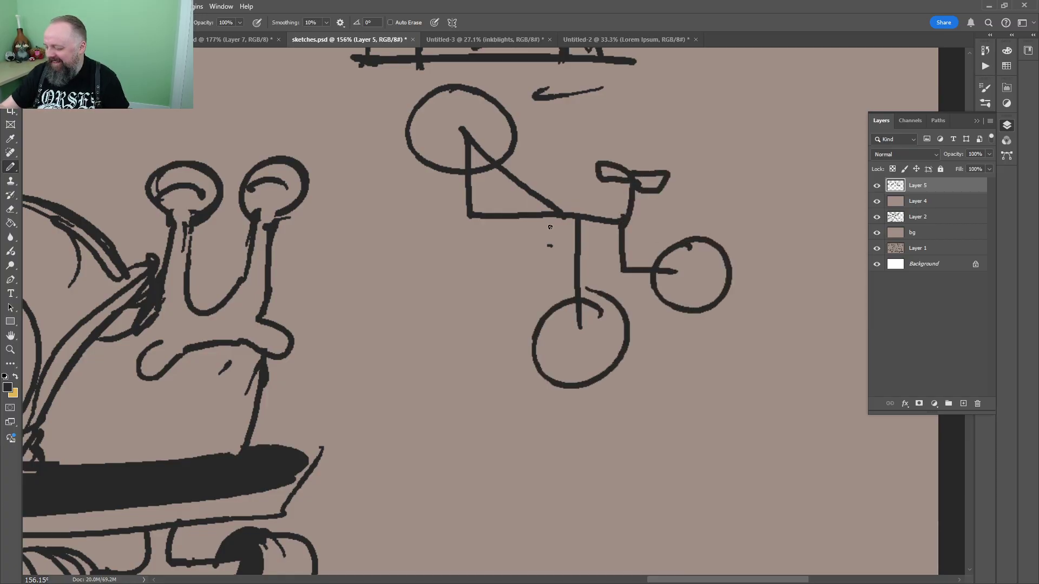
mouse_move(464, 206)
mouse_down()
mouse_move(420, 222)
mouse_move(427, 202)
mouse_up()
drag(481, 233, 505, 273)
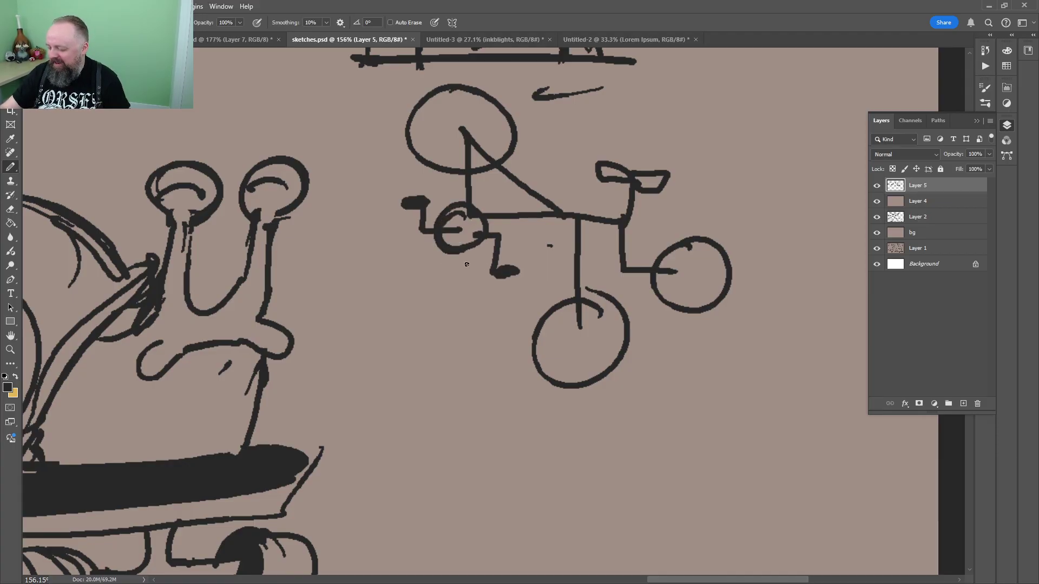
drag(439, 310, 440, 347)
mouse_move(486, 238)
mouse_down()
mouse_move(468, 340)
mouse_move(449, 369)
mouse_move(460, 359)
mouse_up()
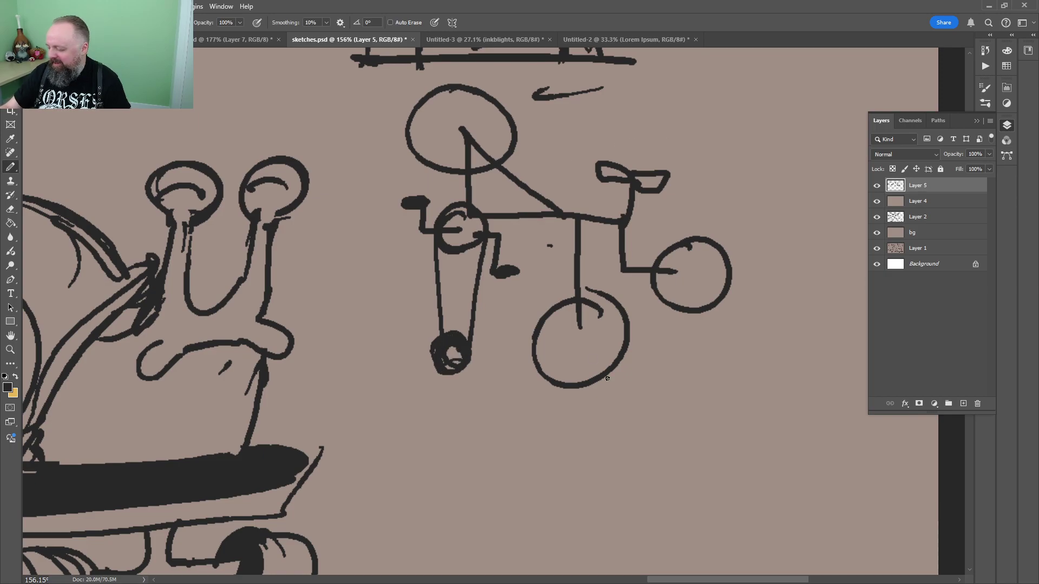
Outline a flat ground shadow under the bicycle, add a mudguard arc over the middle wheel, and attach a solid dark block to the small wheel
mouse_move(633, 388)
mouse_down()
mouse_move(652, 424)
mouse_move(731, 403)
mouse_up()
drag(557, 297, 584, 295)
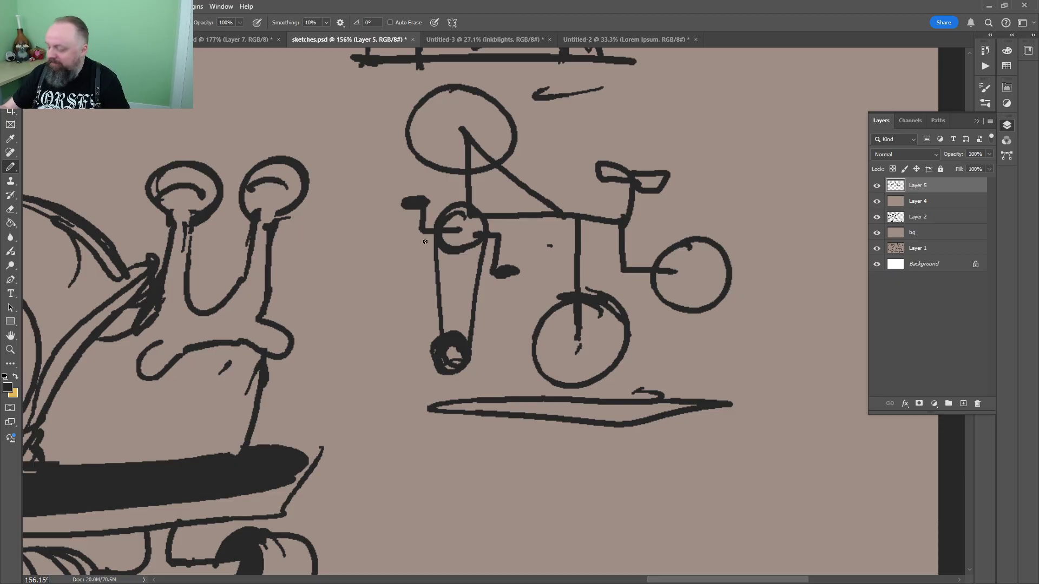
drag(439, 361, 444, 364)
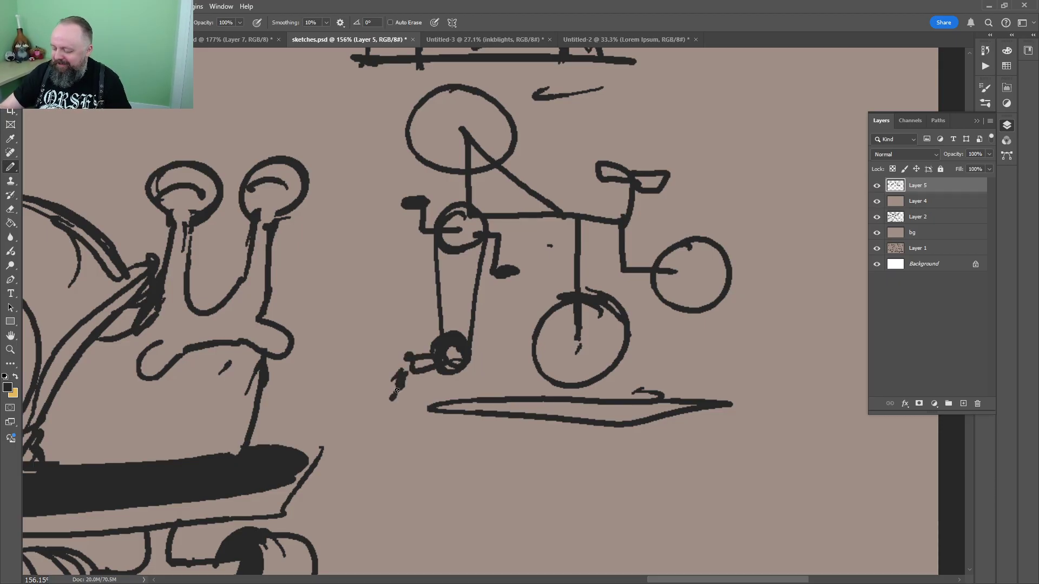
mouse_move(396, 391)
mouse_down()
mouse_move(381, 317)
mouse_move(384, 398)
mouse_move(402, 368)
mouse_up()
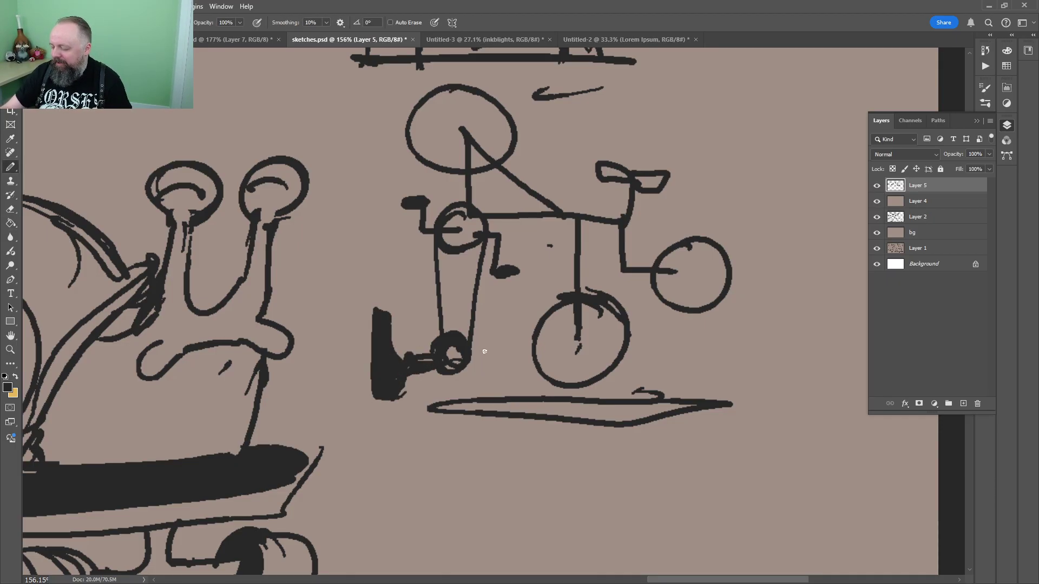
Thicken the ground shadow's outline, fill it with the dark colour, and extend its right end with tapering strokes
mouse_move(444, 414)
mouse_down()
mouse_move(755, 399)
mouse_move(540, 391)
mouse_up()
key(g)
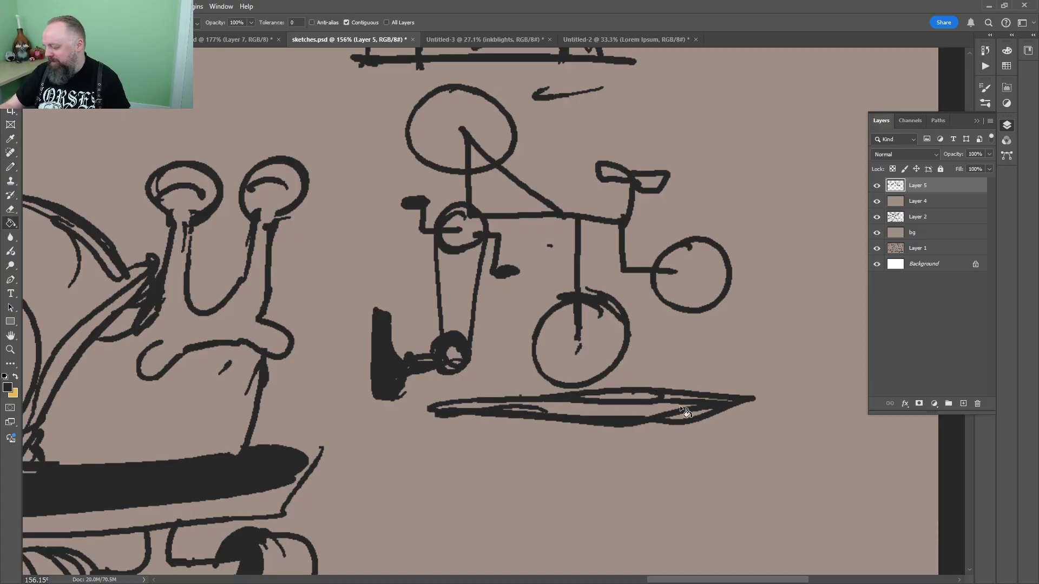
click(638, 415)
key(b)
drag(671, 419, 787, 395)
drag(744, 423, 793, 409)
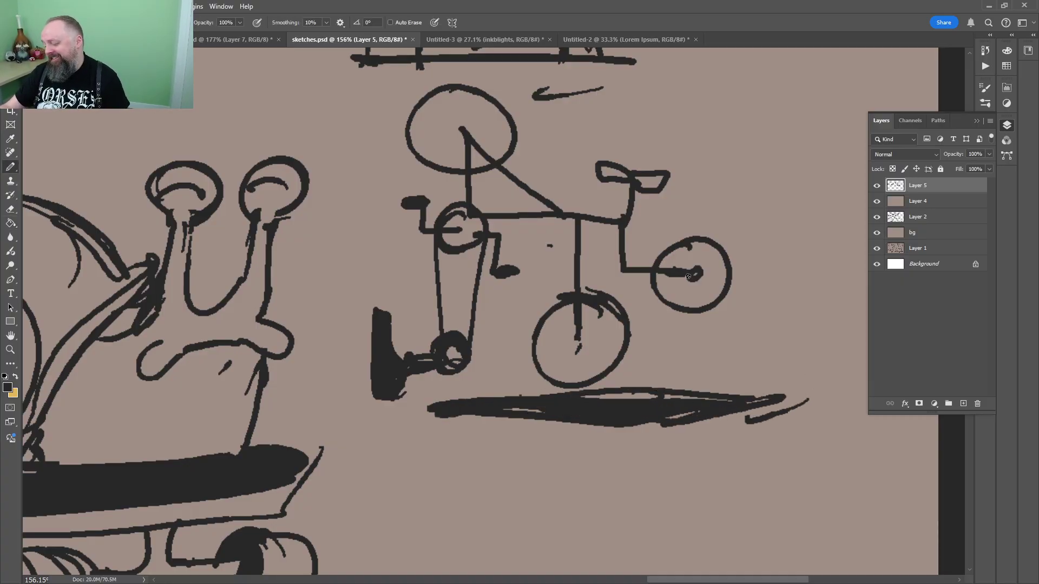
Add hubs and crossing spokes to the bicycle's three large wheels
drag(695, 250, 694, 308)
mouse_move(683, 287)
mouse_down()
mouse_move(665, 303)
mouse_move(716, 259)
mouse_up()
drag(674, 250, 724, 299)
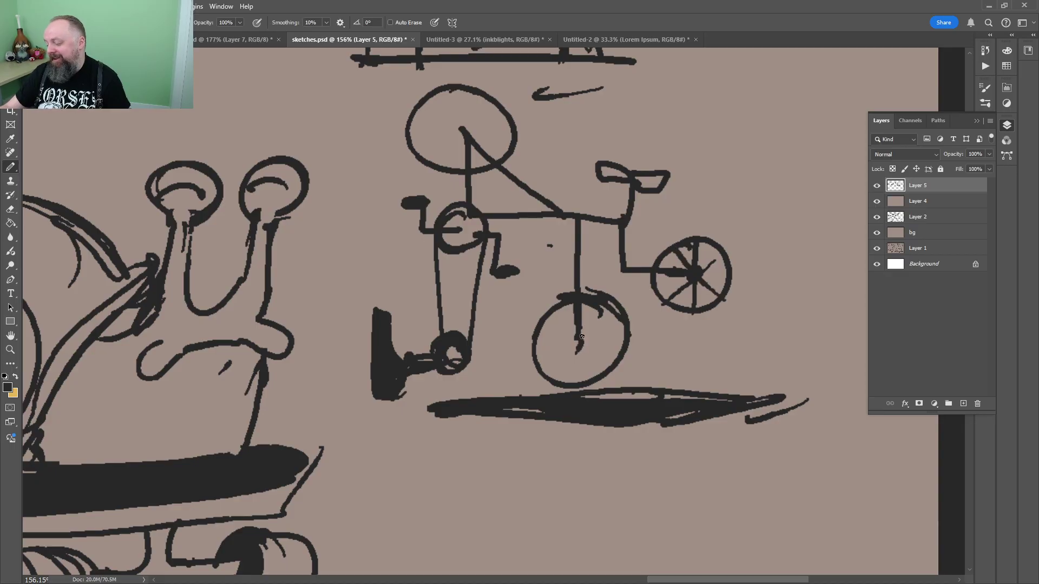
drag(582, 337, 571, 347)
drag(612, 311, 547, 377)
drag(548, 317, 610, 371)
drag(623, 342, 552, 353)
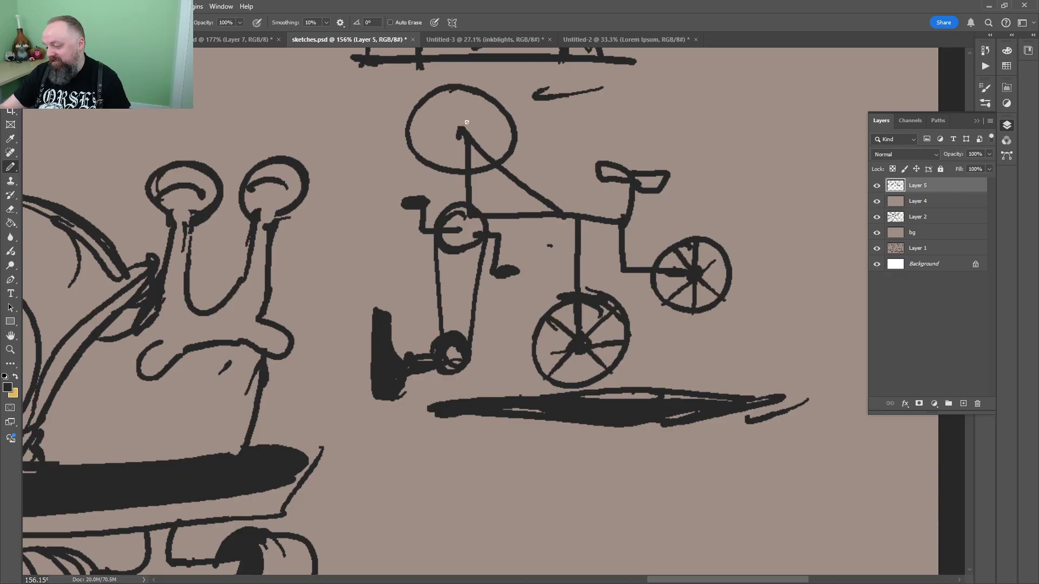
drag(466, 123, 459, 134)
drag(464, 91, 460, 166)
drag(411, 135, 492, 134)
Switch to the creature drawing and sample black from its artwork as the drawing colour
key(z)
mouse_move(574, 122)
mouse_down()
mouse_move(521, 319)
mouse_move(534, 253)
mouse_up()
key(ctrl+shift+Tab)
key(ctrl+shift+Tab)
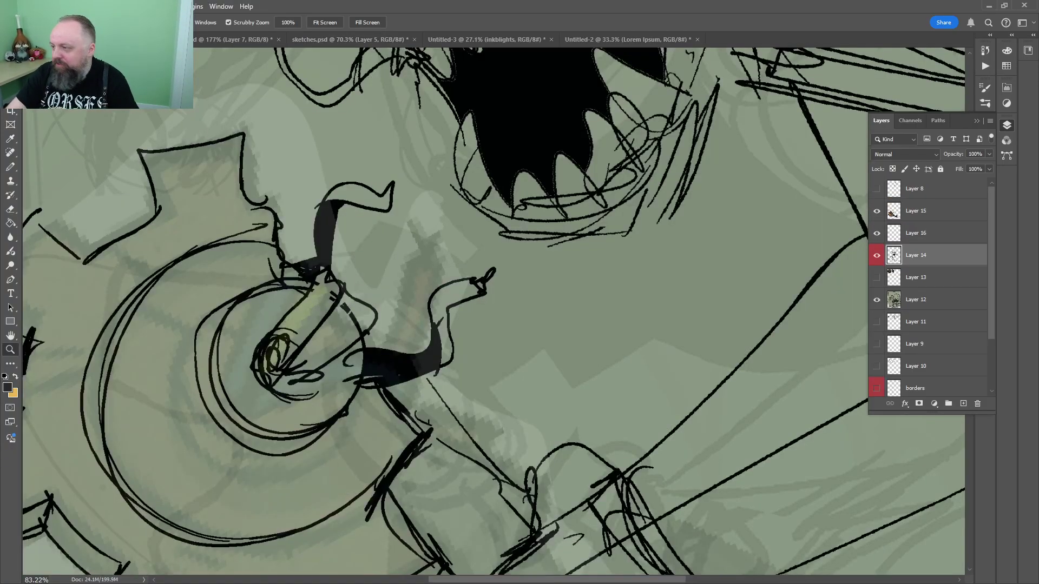
key(b)
alt+click(493, 270)
key(z)
mouse_move(584, 178)
mouse_down()
mouse_move(494, 308)
mouse_move(522, 227)
mouse_up()
key(b)
alt+click(413, 232)
key(z)
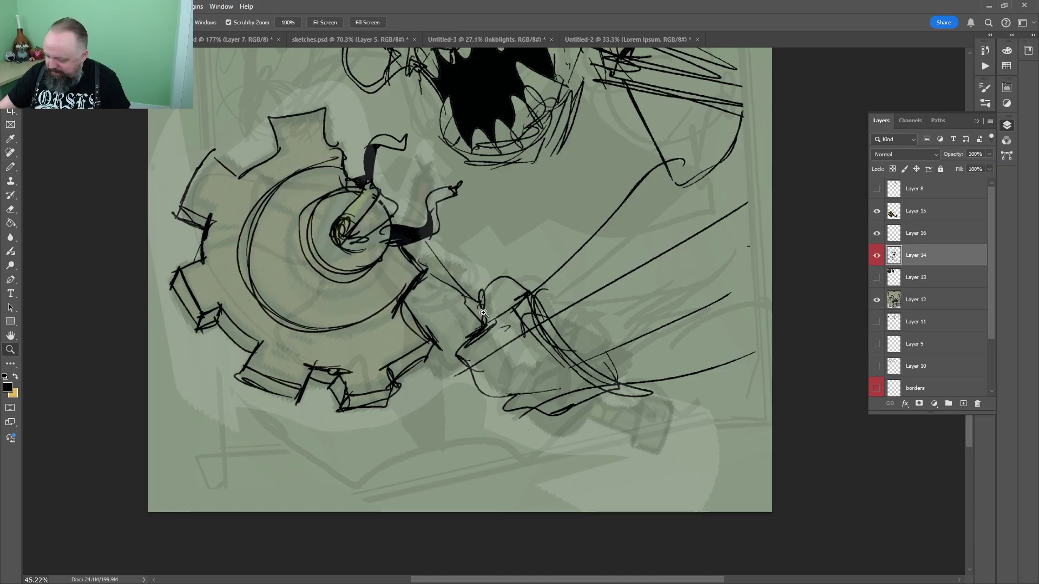
Sketch a tapered neck piece joining the cog head to the gripping hand, with cross bands near the fist
drag(482, 300, 514, 300)
key(b)
drag(397, 207, 453, 286)
drag(357, 294, 482, 314)
drag(357, 297, 455, 350)
drag(461, 282, 429, 327)
mouse_move(453, 292)
mouse_down()
mouse_move(416, 347)
mouse_move(433, 357)
mouse_up()
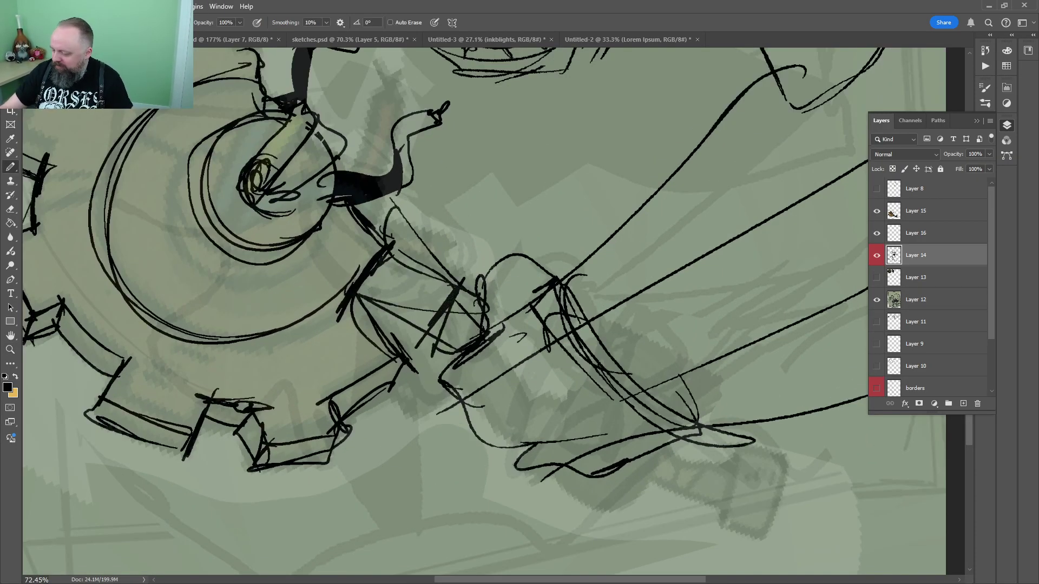
Extend the weapon's shaft diagonally through the hand and rough in its butt end past the forearm
drag(459, 269, 471, 341)
mouse_move(493, 284)
mouse_down()
mouse_move(522, 361)
mouse_move(655, 449)
mouse_up()
mouse_move(481, 342)
mouse_down()
mouse_move(736, 504)
mouse_move(768, 508)
mouse_up()
drag(690, 466, 774, 498)
drag(738, 445, 714, 489)
Lasso the cog weapon with the gripping arm, rotate it slightly clockwise and move it down, and deselect
key(z)
mouse_move(720, 316)
mouse_down()
mouse_move(683, 316)
mouse_move(511, 397)
mouse_move(622, 346)
mouse_up()
key(ctrl+0)
drag(638, 336, 585, 281)
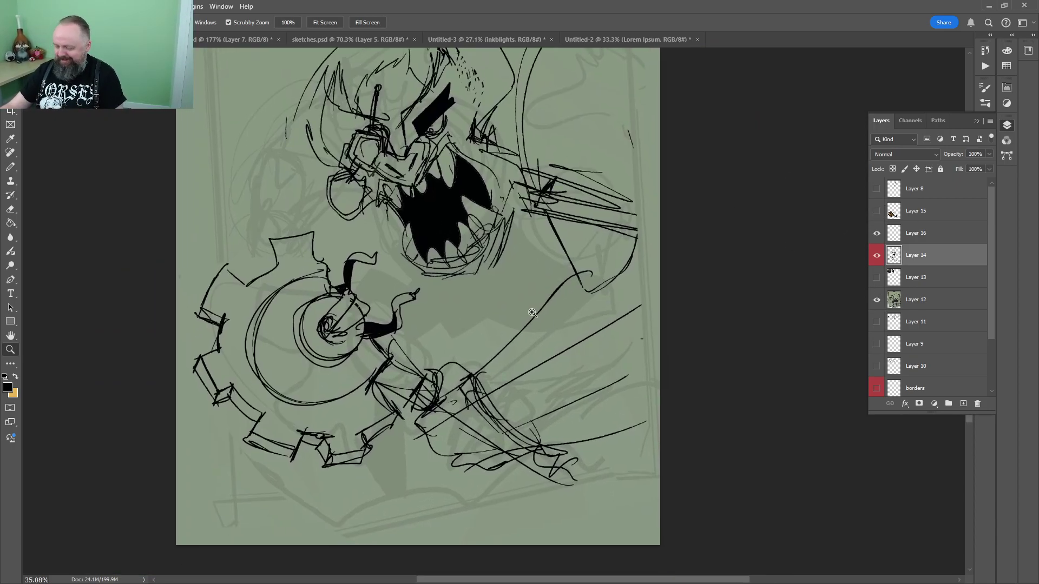
key(l)
mouse_move(365, 236)
mouse_down()
mouse_move(503, 538)
mouse_move(538, 280)
mouse_up()
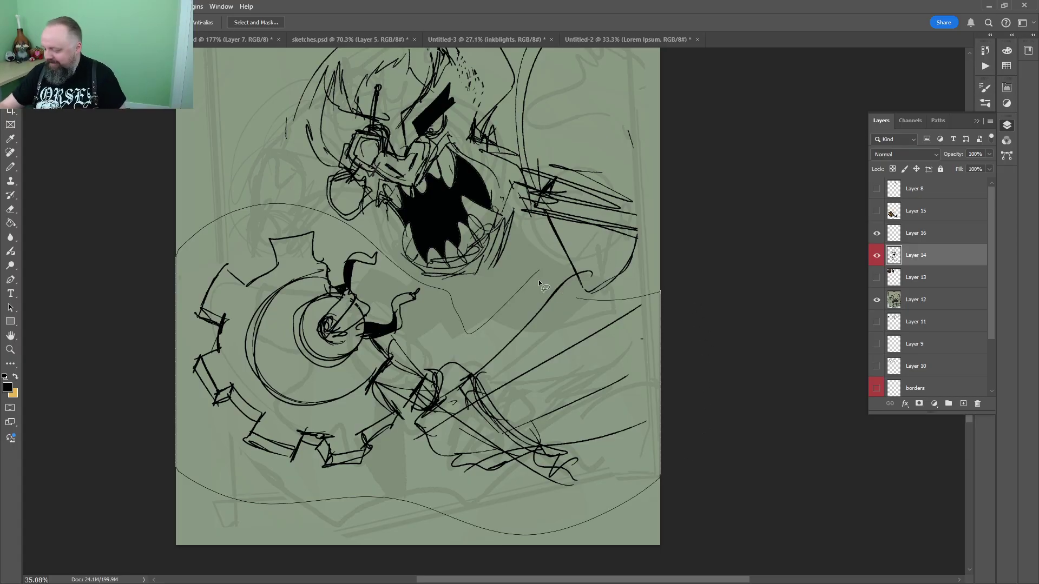
key(ctrl+t)
mouse_move(654, 252)
mouse_down()
mouse_move(689, 201)
mouse_move(677, 184)
mouse_up()
drag(606, 252, 618, 294)
key(Return)
key(ctrl+d)
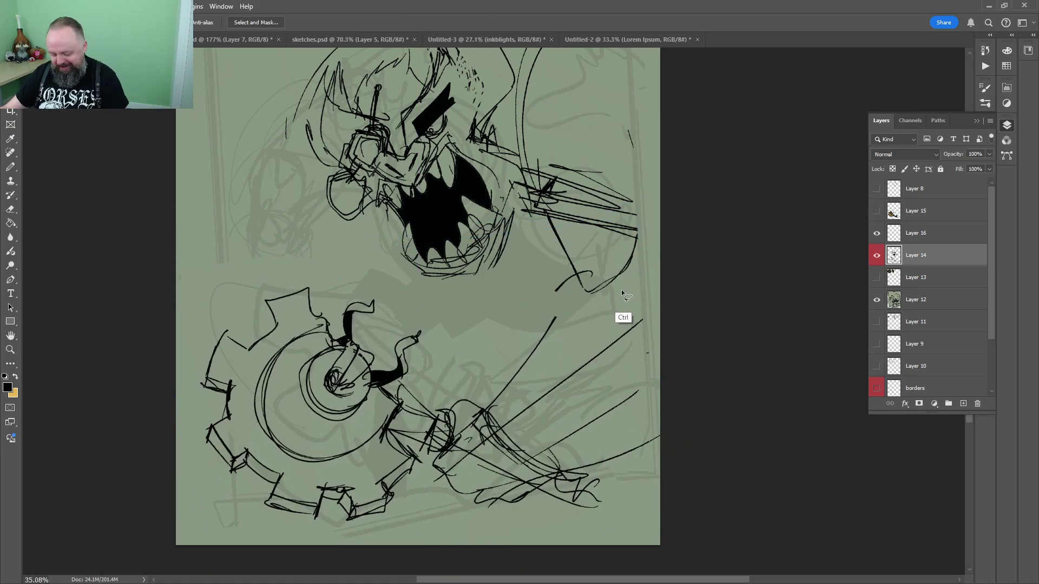
Sketch the upper arm's contours under the shoulder guard to link it with the lowered forearm
key(b)
drag(553, 237, 578, 303)
drag(538, 219, 575, 312)
drag(570, 239, 561, 329)
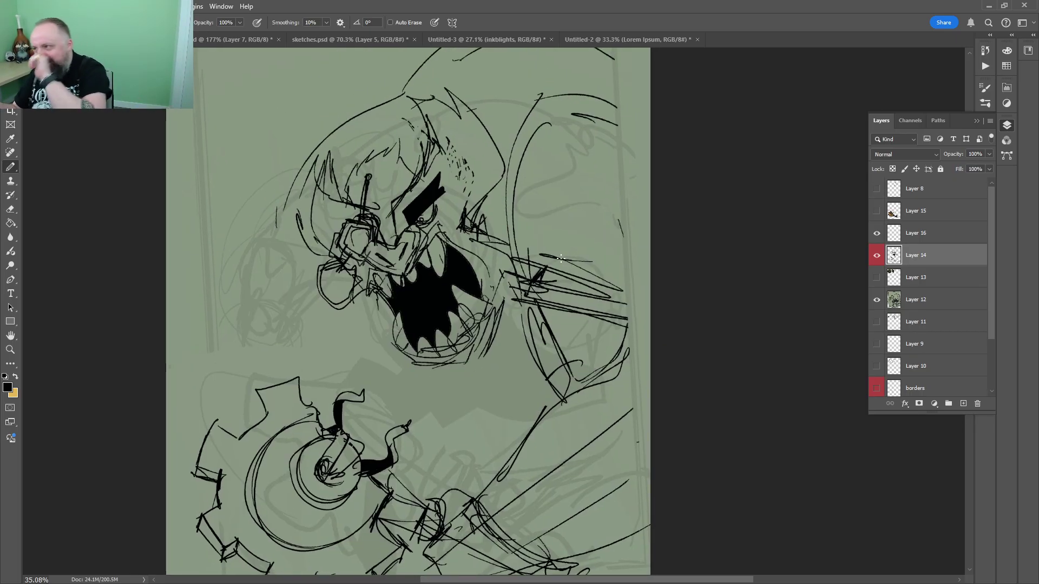
scroll(561, 258, down, 4)
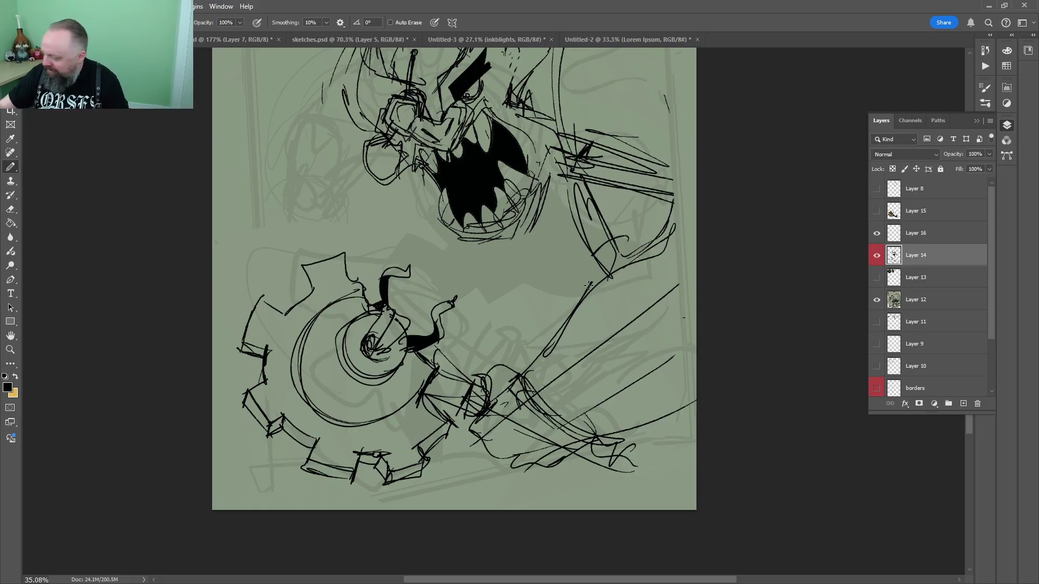
drag(594, 179, 542, 244)
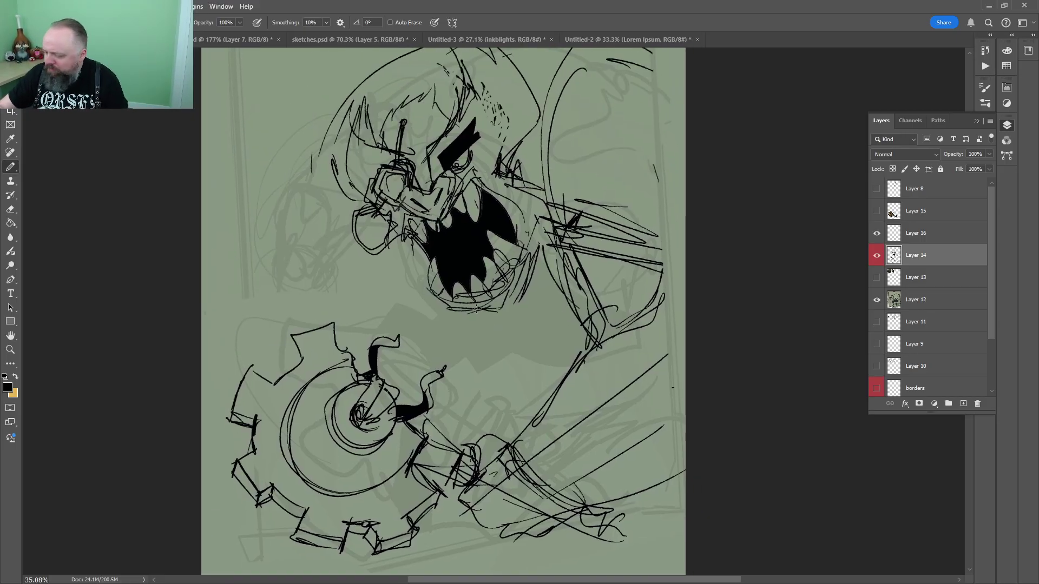
Add neck lines running from the shoulder to the jaw and a short chin contour beneath the mouth
drag(508, 301, 493, 330)
drag(555, 246, 493, 320)
drag(440, 320, 451, 331)
drag(483, 325, 457, 326)
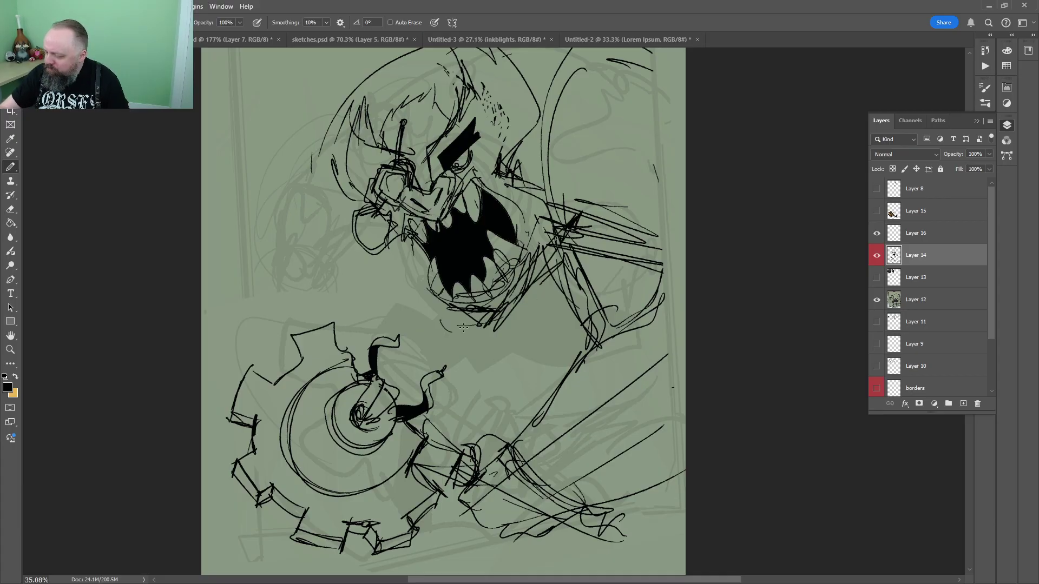
Block in solid black under the jaw across the chest, from the upper arm down to the weapon's neck
drag(542, 401, 589, 292)
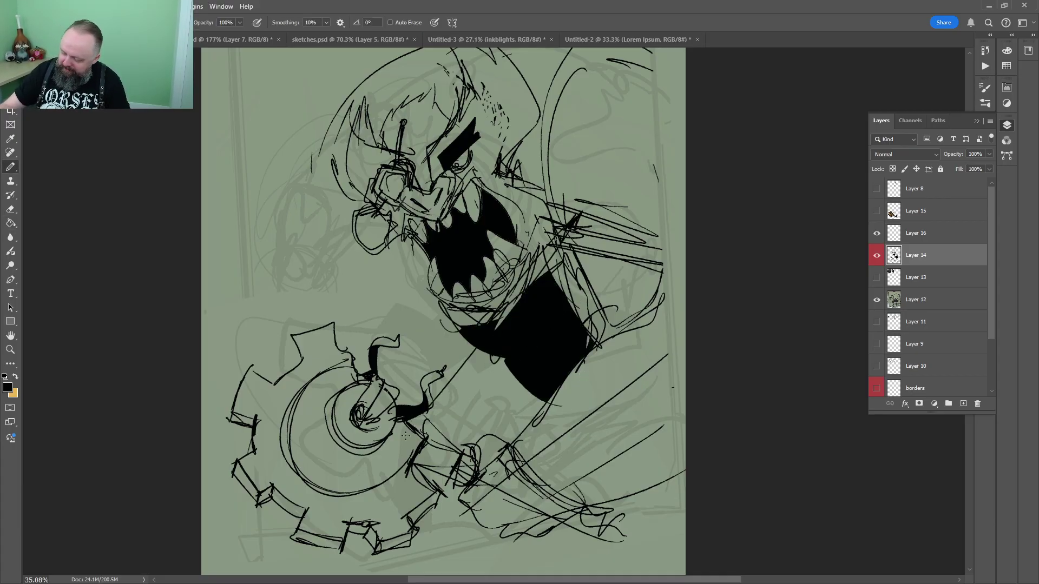
drag(501, 422, 529, 260)
mouse_move(511, 191)
mouse_down()
mouse_move(452, 254)
mouse_move(563, 237)
mouse_up()
key(g)
click(530, 231)
key(b)
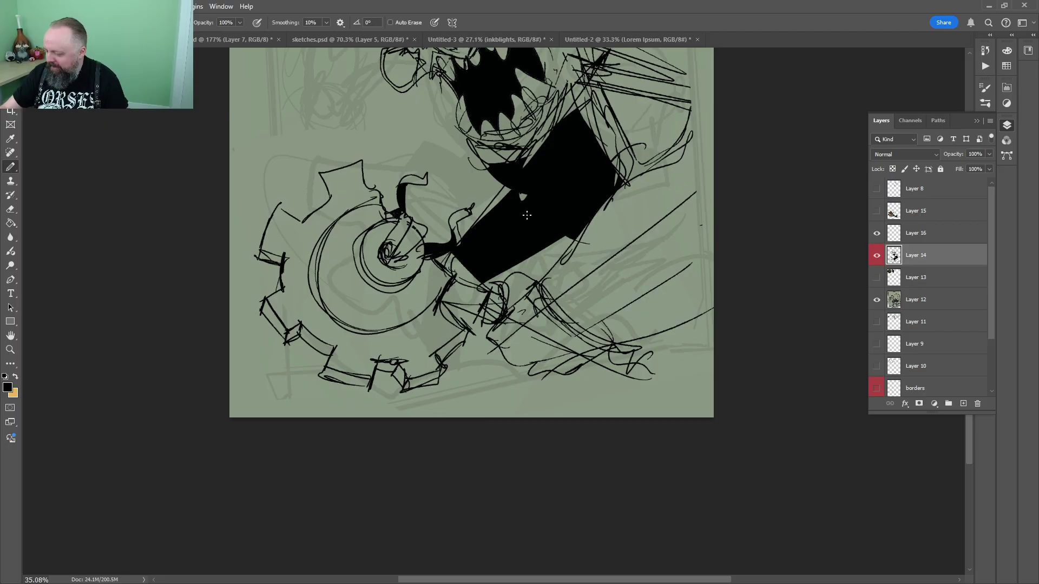
Reinforce the outline of the creature's forehead and the hair along the front of its head with loose strokes
drag(514, 155, 569, 358)
drag(469, 96, 422, 182)
drag(506, 90, 434, 231)
drag(509, 75, 472, 129)
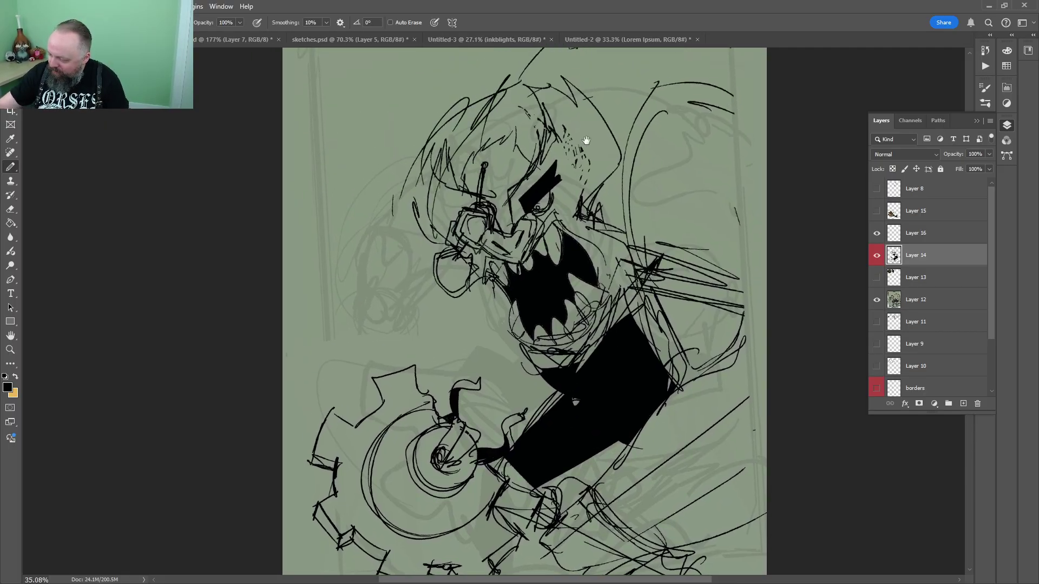
Transform the whole creature sketch, scaling it to about 102.5% and rotating it about -3.3°
drag(590, 129, 510, 249)
key(ctrl+0)
key(ctrl+t)
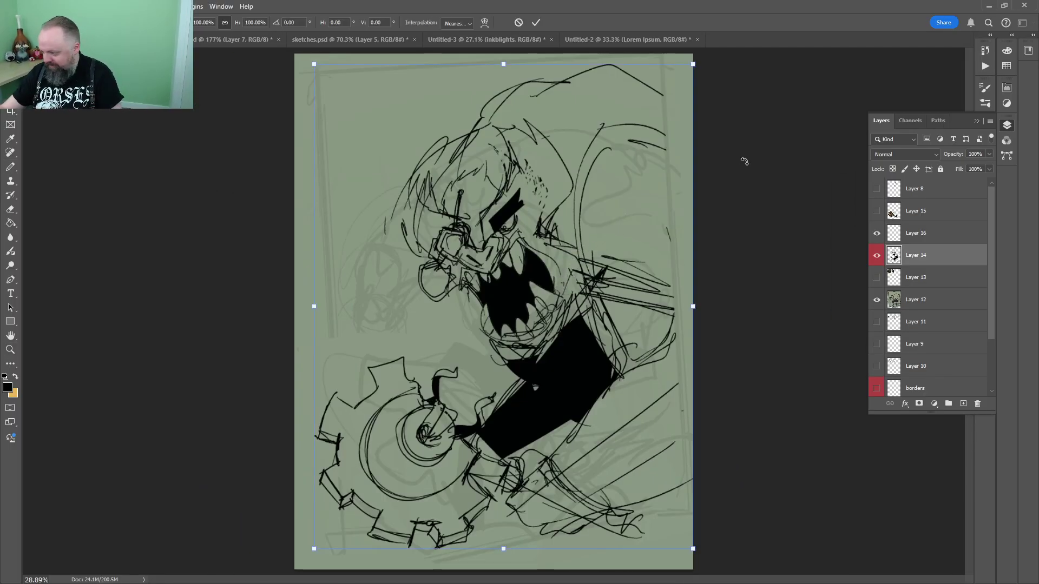
drag(724, 91, 686, 42)
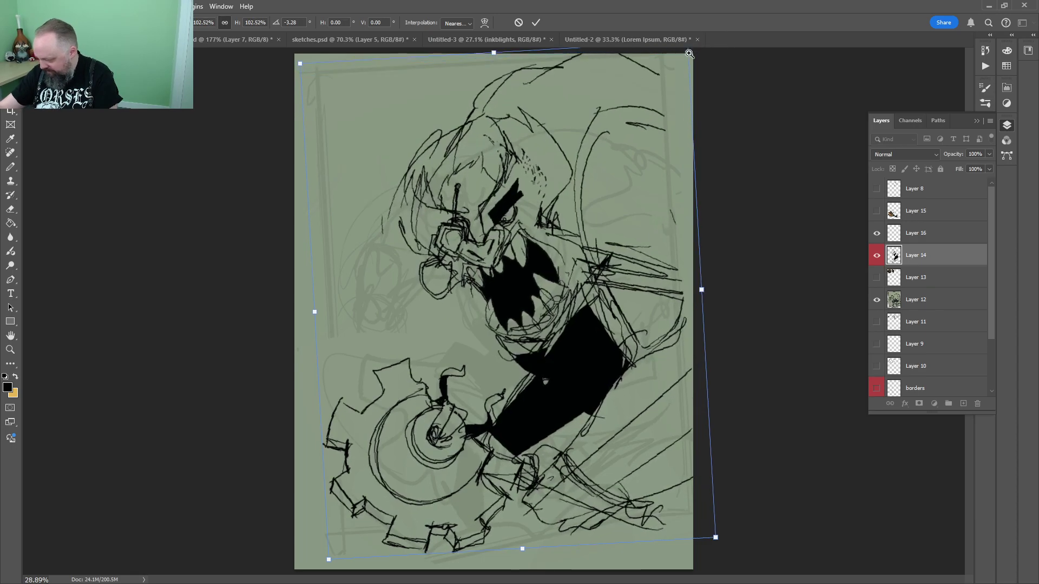
key(Return)
Sketch a chunky downward-curving butt on the weapon's shaft behind the hand, with layered side contours and a ring band
drag(619, 457, 638, 466)
drag(636, 470, 557, 208)
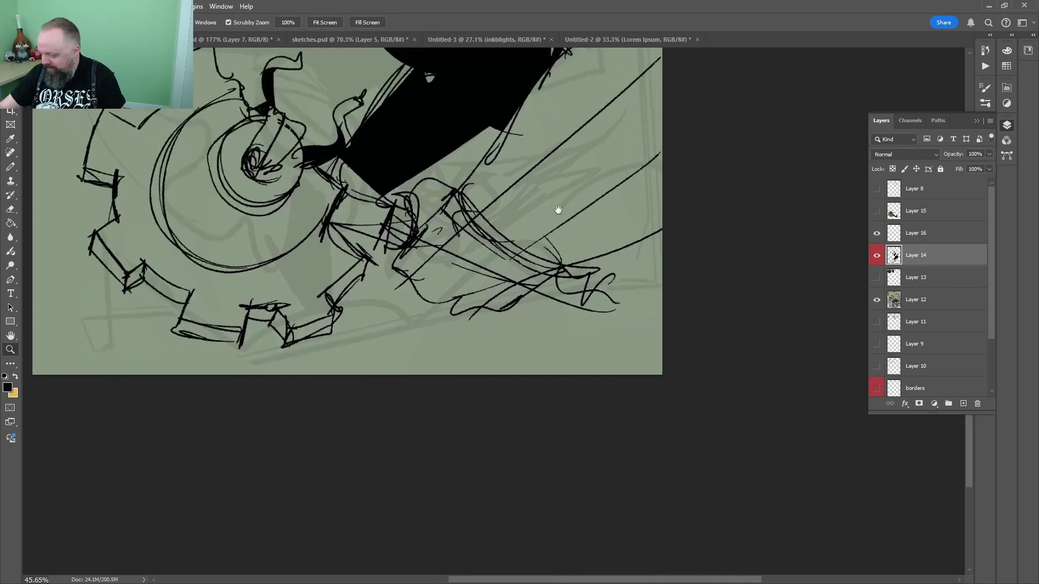
mouse_move(571, 299)
mouse_down()
mouse_move(551, 335)
mouse_move(597, 291)
mouse_move(607, 312)
mouse_move(651, 303)
mouse_up()
key(b)
drag(646, 263, 609, 346)
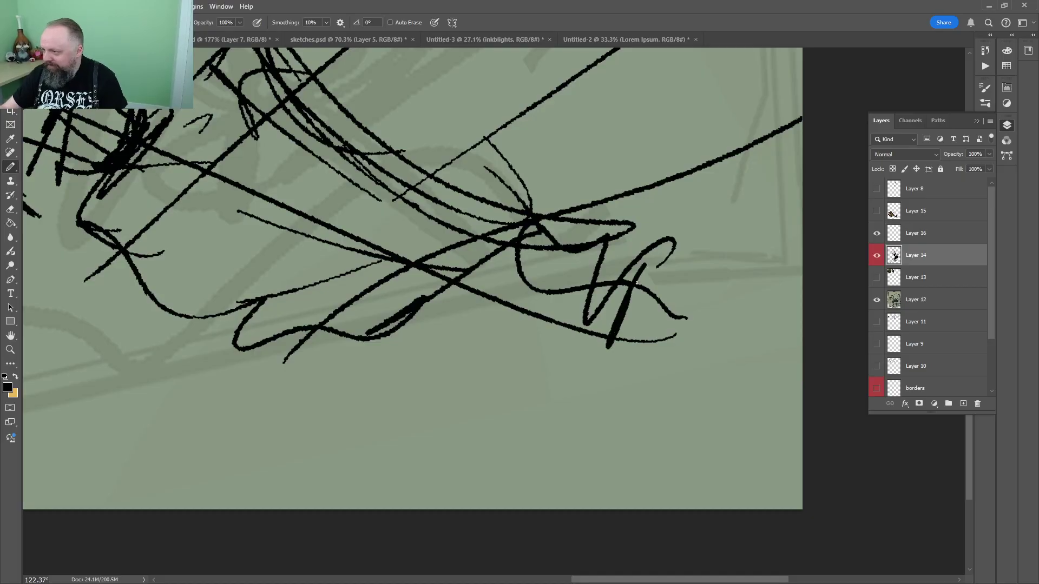
drag(622, 303, 561, 357)
drag(627, 224, 639, 273)
mouse_move(594, 386)
mouse_down()
mouse_move(679, 249)
mouse_move(714, 238)
mouse_move(719, 378)
mouse_move(630, 268)
mouse_move(522, 265)
mouse_move(545, 317)
mouse_move(460, 300)
mouse_up()
drag(468, 239, 407, 306)
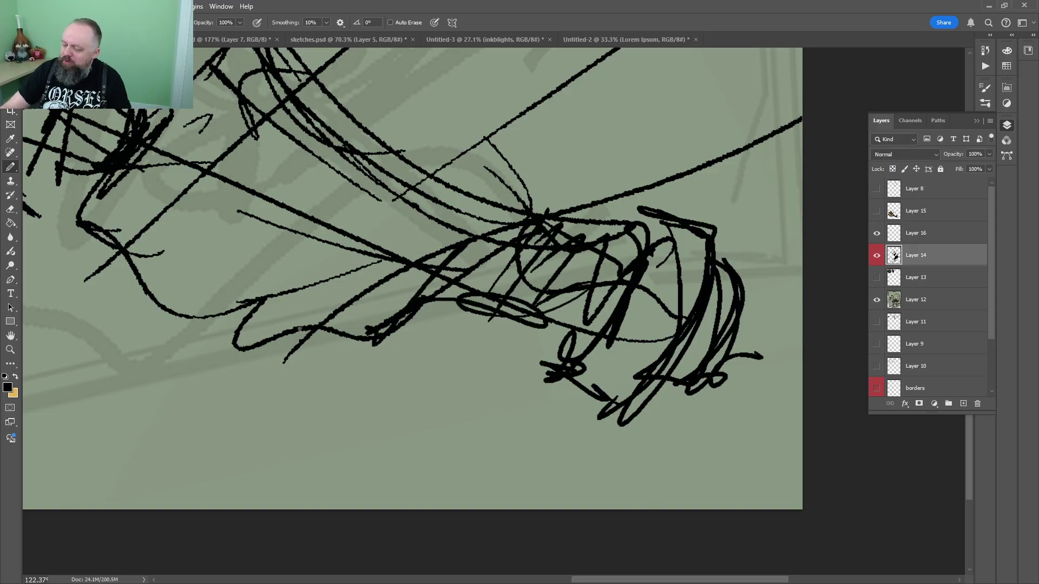
Sketch long loose diagonal lines around the monster's outstretched forearm in the lower part of the page
drag(307, 328, 130, 244)
drag(394, 239, 477, 494)
drag(467, 396, 830, 136)
drag(507, 385, 685, 168)
key(z)
drag(609, 319, 505, 325)
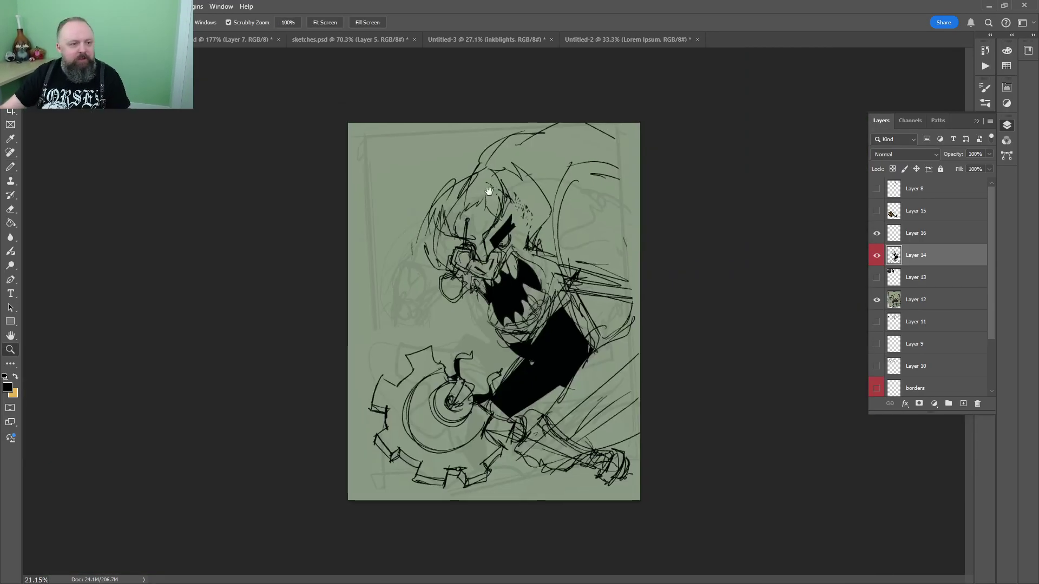
drag(489, 192, 544, 211)
drag(679, 200, 664, 202)
drag(624, 260, 554, 251)
key(ctrl+0)
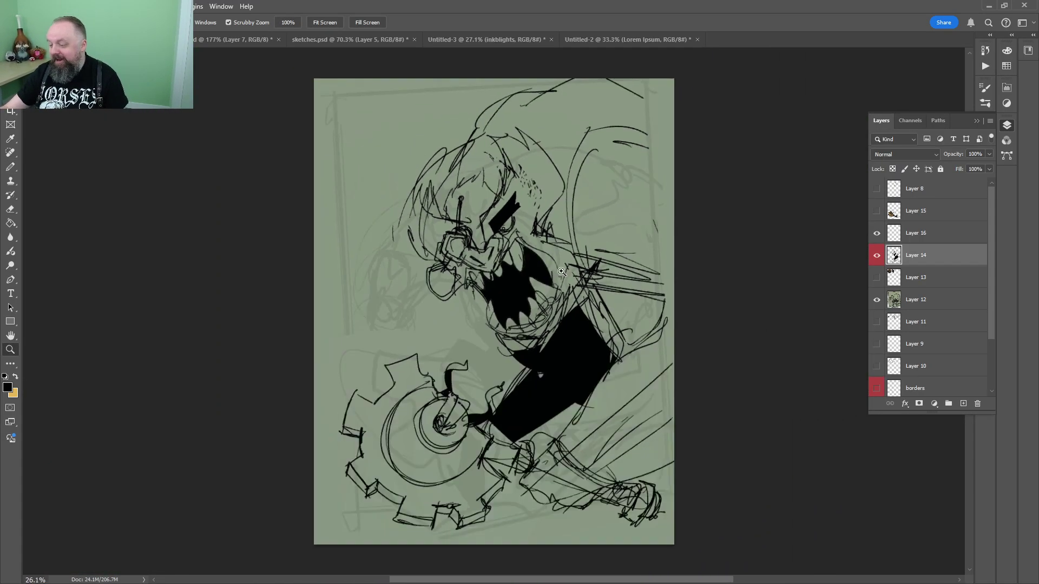
Rotate the Layer 14 monster sketch by -5.00°, scale it to about 94.69% and reposition it within the page
key(ctrl+t)
drag(702, 237, 698, 287)
drag(618, 294, 622, 297)
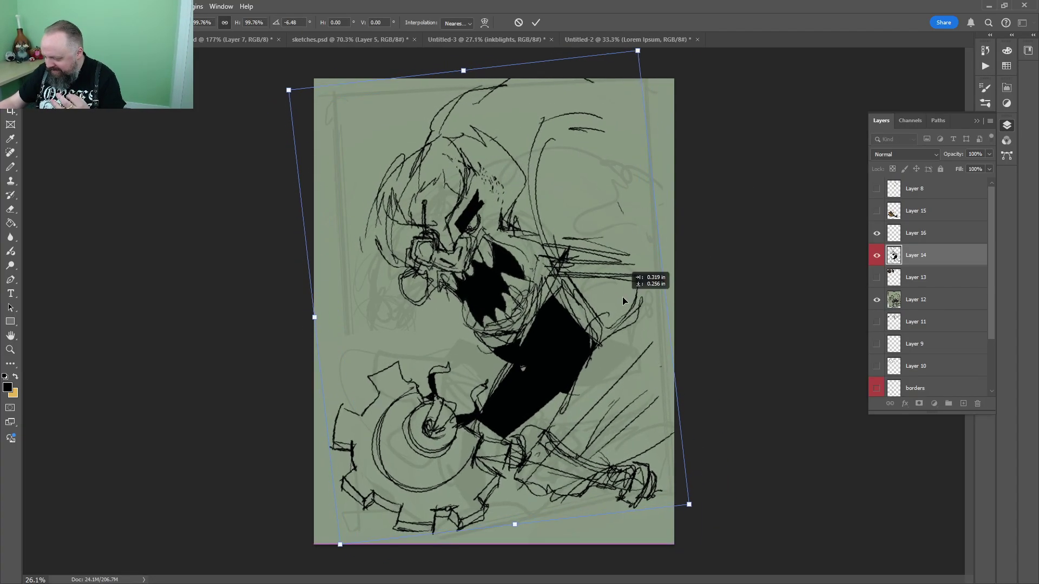
drag(671, 187, 675, 192)
drag(646, 55, 626, 76)
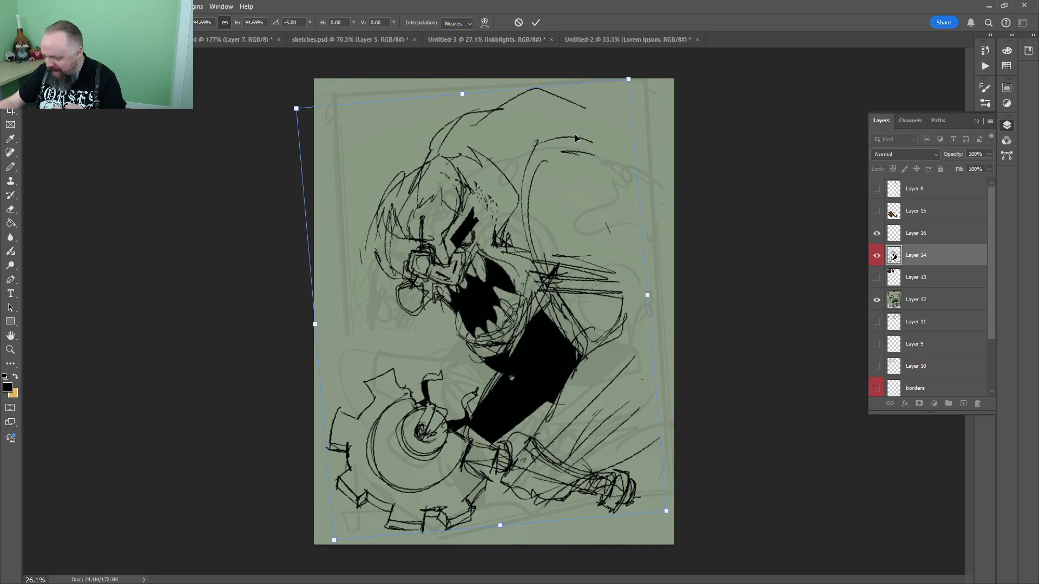
drag(575, 131, 599, 154)
key(Return)
key(z)
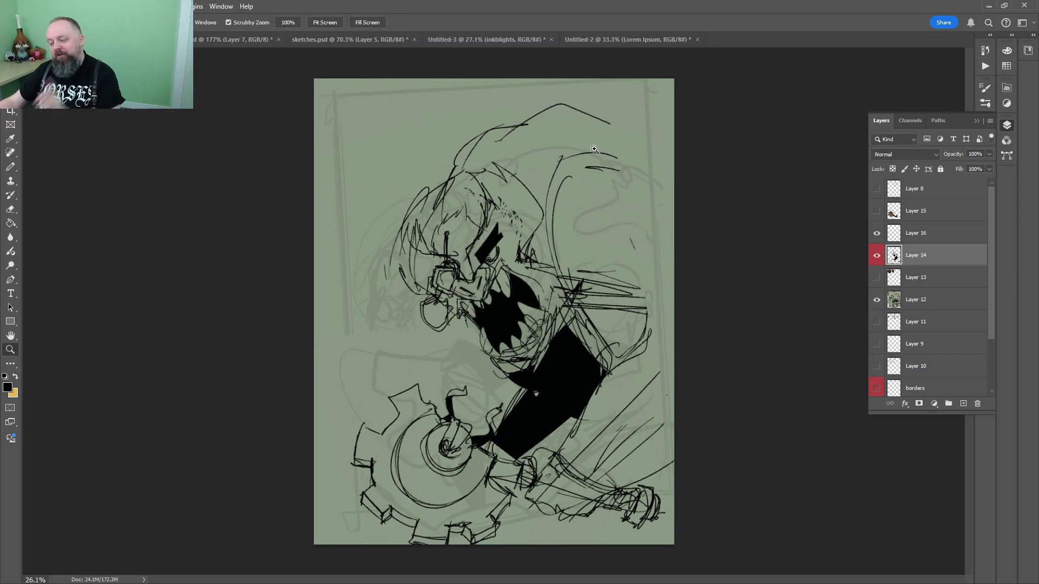
Add a new layer beneath Layer 14, outline a curved upper-arm shape beside the monster's face and fill it black
key(b)
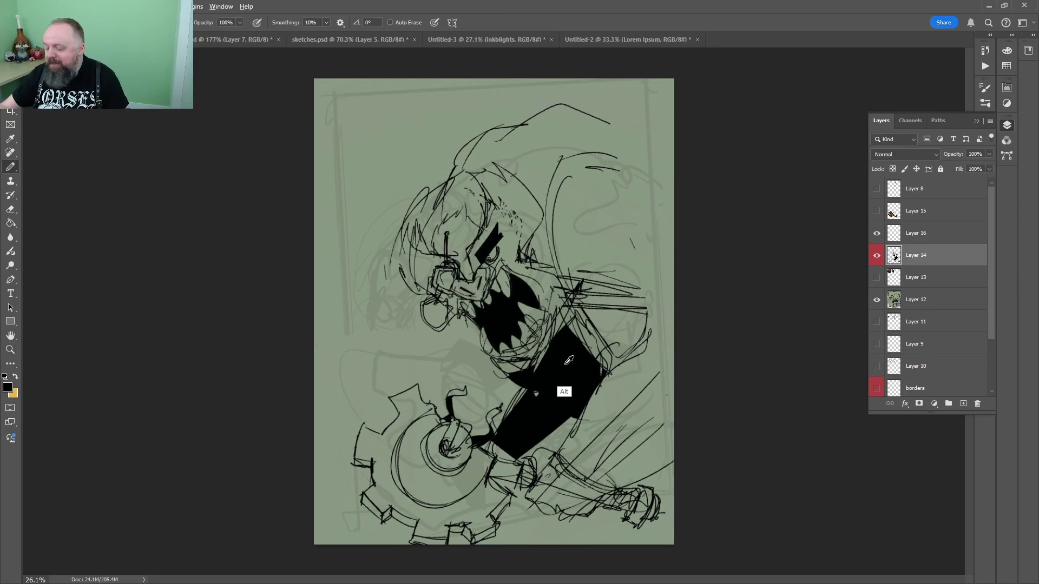
click(898, 283)
key(ctrl+shift+alt+n)
scroll(448, 336, up, 3)
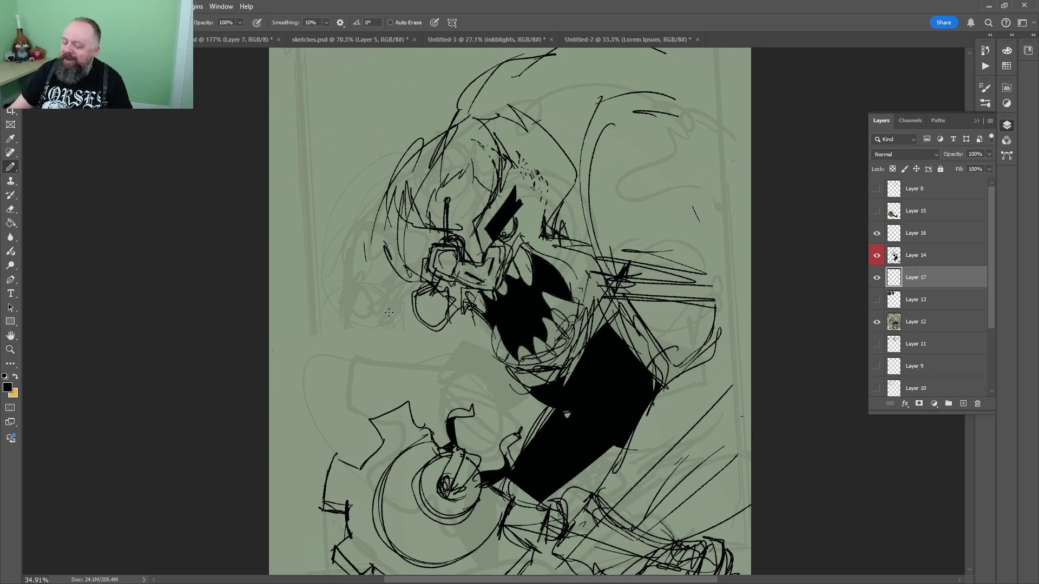
drag(339, 214, 373, 328)
key(g)
click(371, 266)
Sketch the raised forearm above the black shape and finish it with a clenched fist
key(b)
mouse_move(348, 148)
mouse_down()
mouse_move(369, 205)
mouse_move(327, 330)
mouse_up()
drag(327, 276, 355, 309)
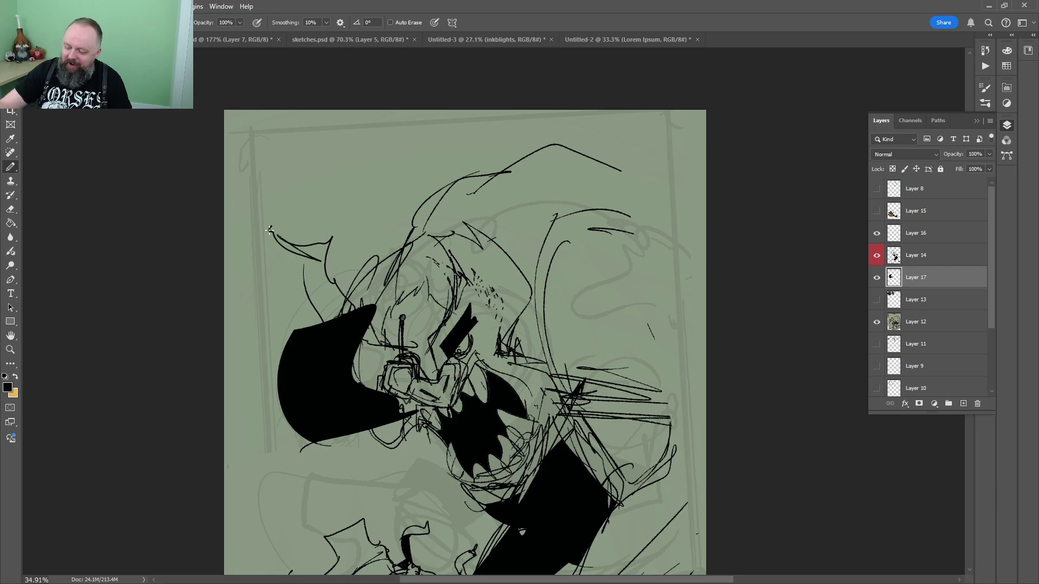
drag(270, 229, 277, 400)
drag(329, 236, 336, 287)
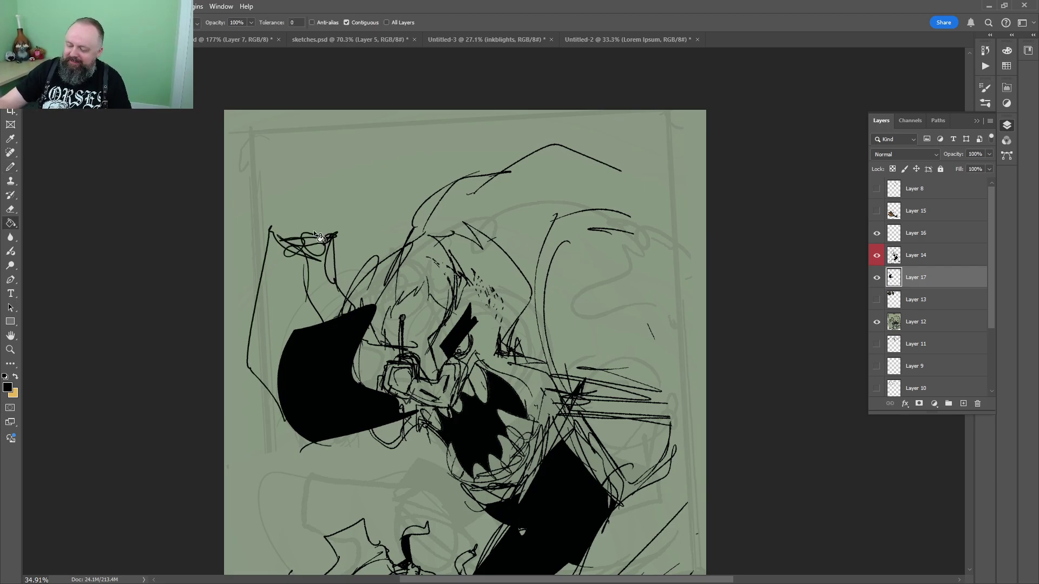
mouse_move(271, 231)
mouse_down()
mouse_move(280, 186)
mouse_move(324, 238)
mouse_up()
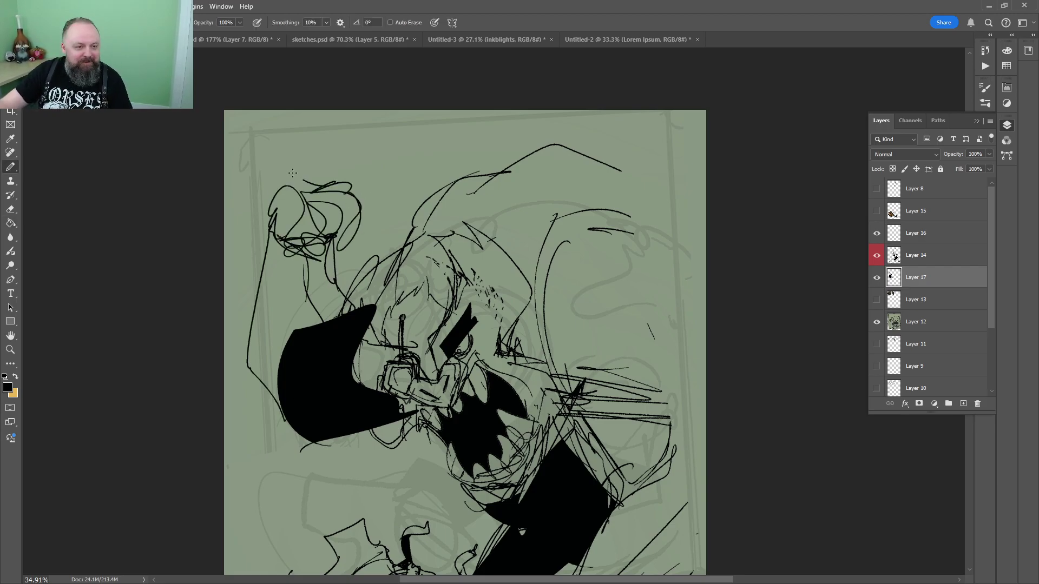
drag(293, 173, 308, 182)
Lasso the inner part of the black arm shape and delete it to leave a thin crescent, and deselect
key(z)
drag(627, 216, 586, 218)
key(v)
drag(442, 303, 431, 314)
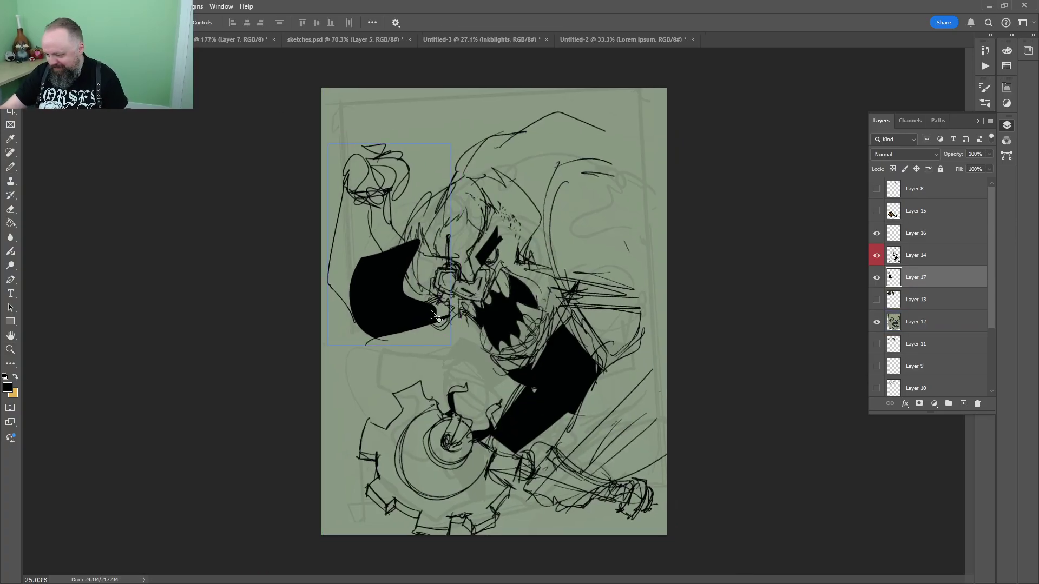
key(l)
mouse_move(417, 250)
mouse_down()
mouse_move(358, 298)
mouse_move(475, 270)
mouse_up()
key(Delete)
key(ctrl+d)
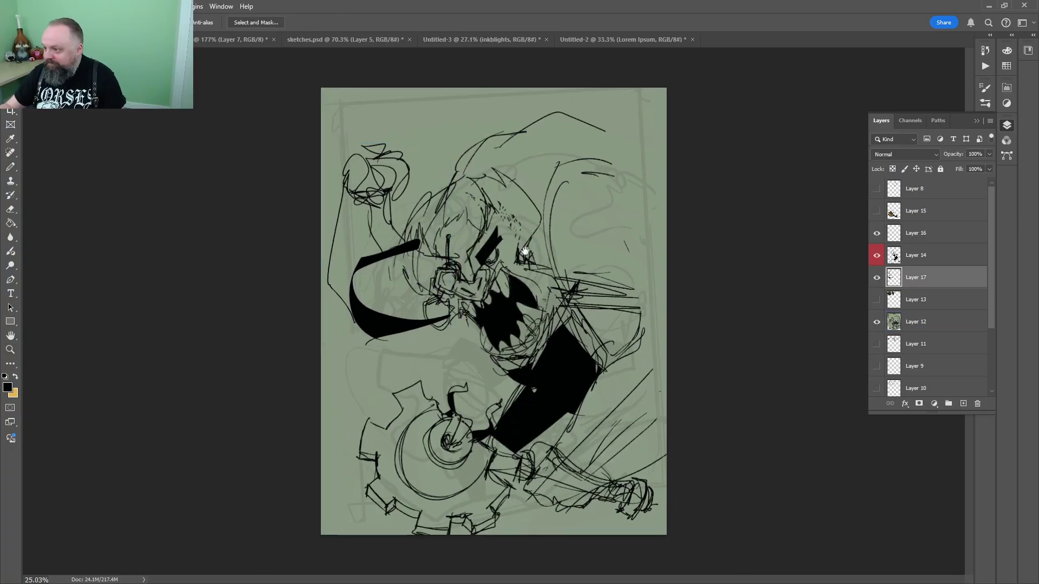
Switch to sketches.psd, sample the dark line colour and add a new layer at an empty area for another creature
key(z)
drag(462, 198, 493, 177)
click(215, 40)
key(b)
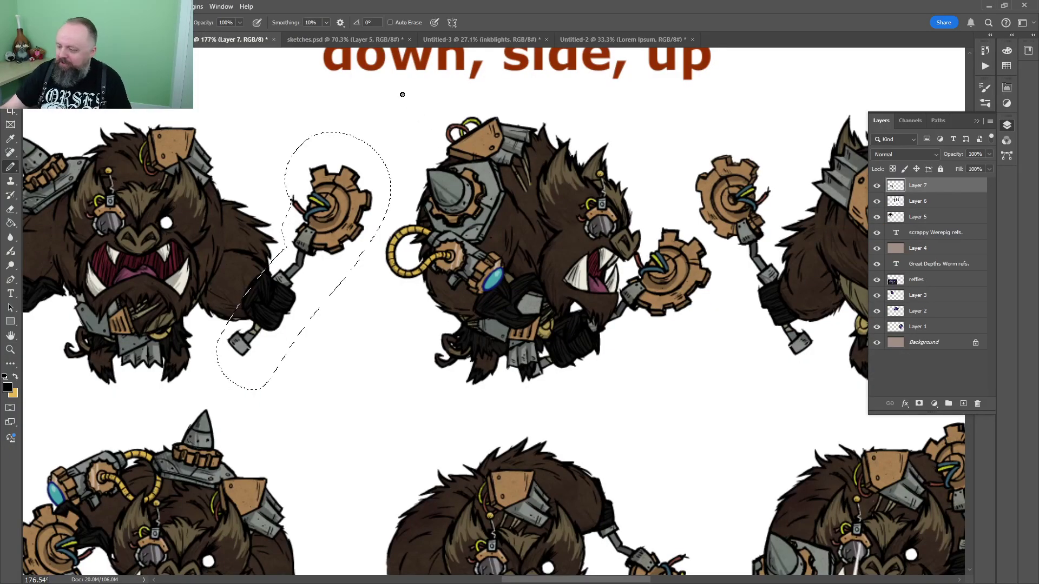
click(357, 41)
alt+click(399, 146)
drag(509, 437, 638, 252)
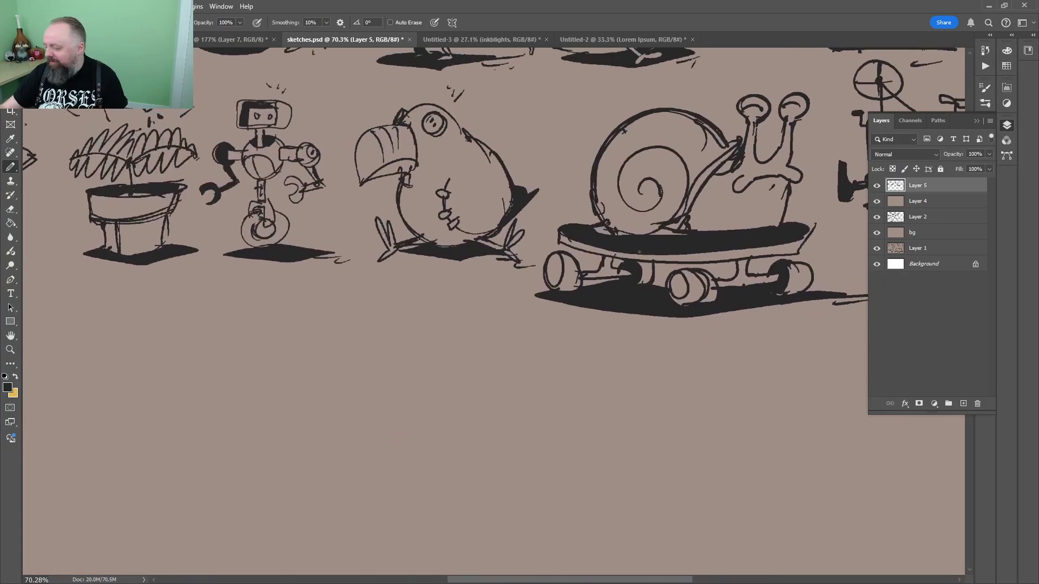
click(962, 404)
Draw a dog's head in profile with snout, jaw, forehead, drooping ear and nose below the existing creatures
key(z)
mouse_move(281, 351)
mouse_down()
mouse_move(352, 329)
mouse_move(496, 357)
mouse_move(384, 346)
mouse_up()
key(b)
drag(482, 228, 342, 320)
mouse_move(342, 331)
mouse_down()
mouse_move(350, 349)
mouse_move(533, 325)
mouse_up()
mouse_move(483, 228)
mouse_down()
mouse_move(557, 184)
mouse_move(593, 177)
mouse_move(639, 315)
mouse_move(562, 230)
mouse_up()
click(368, 276)
mouse_move(361, 265)
mouse_down()
mouse_move(353, 313)
mouse_move(393, 294)
mouse_move(363, 261)
mouse_up()
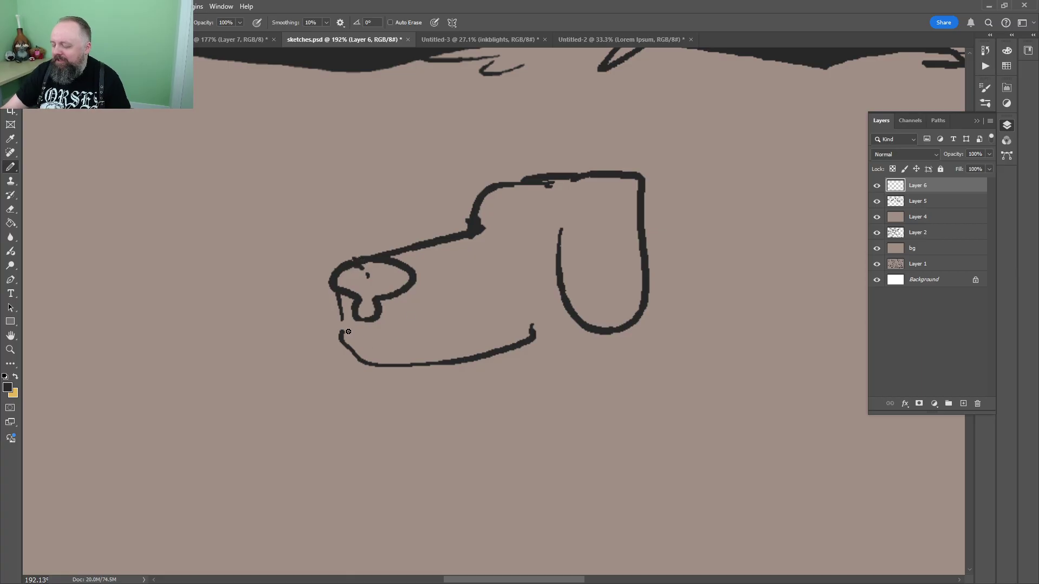
Add a flat brow line with an eye and reshape the dog's forehead and far brow, erasing stray lines
mouse_move(518, 223)
mouse_down()
mouse_move(520, 235)
mouse_move(555, 225)
mouse_up()
key(ctrl+z)
drag(525, 227, 525, 237)
drag(496, 187, 459, 237)
key(e)
mouse_move(473, 219)
mouse_down()
mouse_move(478, 209)
mouse_move(485, 227)
mouse_up()
key(b)
mouse_move(685, 197)
mouse_down()
mouse_move(519, 151)
mouse_move(523, 137)
mouse_up()
drag(327, 299, 344, 288)
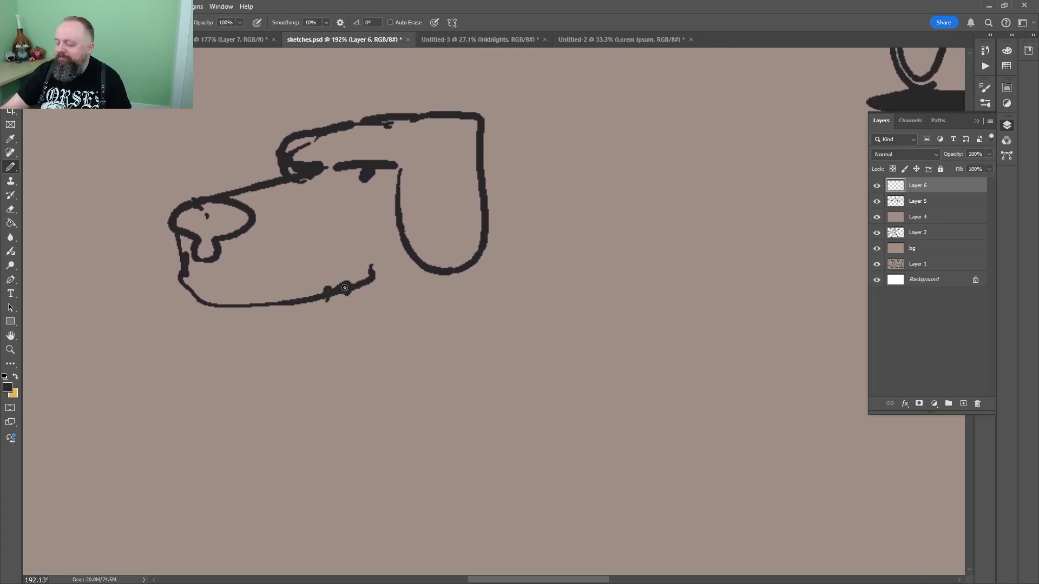
Draw the dog's neck, chest and back line, and add a collar with a bone-shaped tag
drag(526, 186, 554, 209)
mouse_move(483, 151)
mouse_down()
mouse_move(517, 165)
mouse_move(507, 160)
mouse_move(769, 164)
mouse_up()
mouse_move(346, 295)
mouse_down()
mouse_move(416, 344)
mouse_move(534, 382)
mouse_move(529, 304)
mouse_up()
drag(399, 328, 468, 266)
mouse_move(522, 206)
mouse_down()
mouse_move(435, 338)
mouse_move(532, 167)
mouse_up()
mouse_move(496, 206)
mouse_down()
mouse_move(507, 167)
mouse_move(488, 241)
mouse_up()
key(e)
mouse_move(421, 348)
mouse_down()
mouse_move(359, 356)
mouse_move(358, 398)
mouse_move(394, 384)
mouse_move(434, 394)
mouse_move(447, 346)
mouse_move(408, 351)
mouse_up()
key(b)
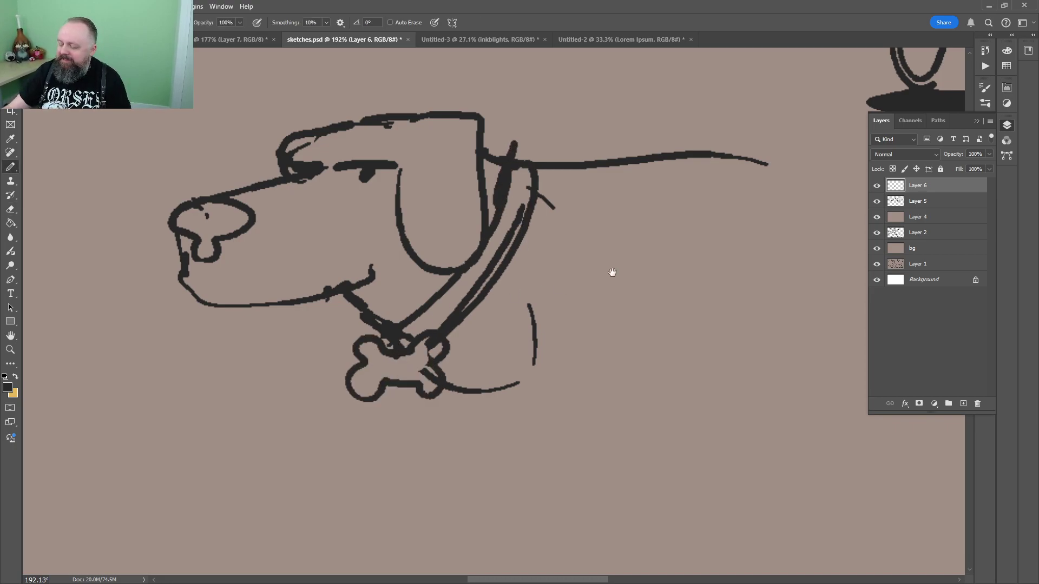
Draw the dog's two front legs with paws and fill the far leg with solid dark colour
drag(612, 273, 483, 211)
drag(388, 237, 411, 357)
mouse_move(454, 297)
mouse_down()
mouse_move(496, 216)
mouse_move(468, 386)
mouse_up()
drag(437, 373, 397, 286)
mouse_move(409, 328)
mouse_down()
mouse_move(405, 445)
mouse_move(472, 368)
mouse_up()
drag(400, 426, 408, 432)
drag(366, 349, 408, 334)
mouse_move(306, 321)
mouse_down()
mouse_move(325, 427)
mouse_move(368, 331)
mouse_up()
key(g)
click(333, 369)
key(b)
drag(483, 296, 493, 294)
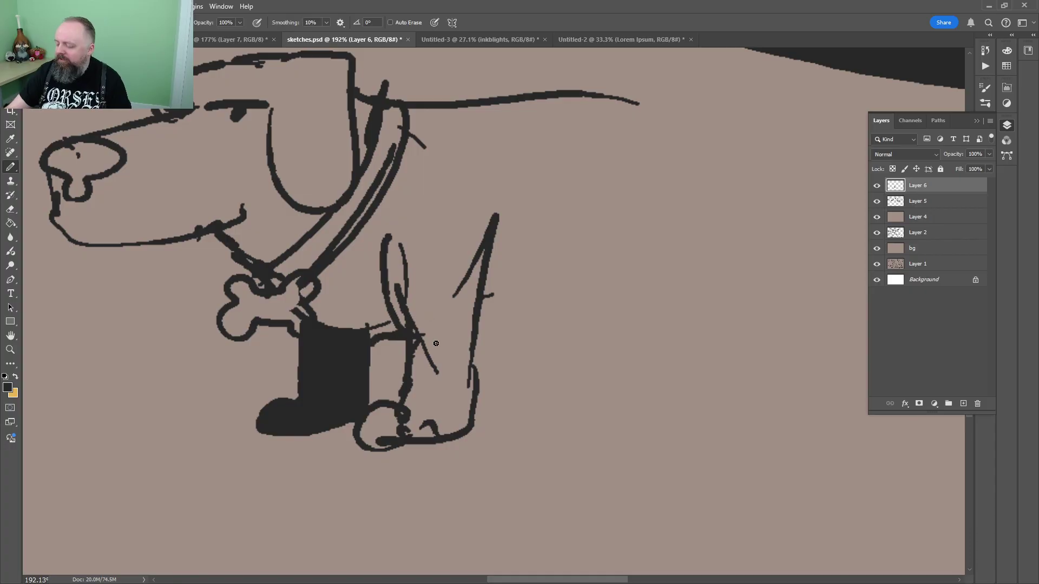
Extend the dog's back and belly lines into a shark body ending in a forked tail fin
drag(596, 215, 452, 259)
drag(331, 373, 470, 314)
mouse_move(419, 130)
mouse_down()
mouse_move(519, 144)
mouse_move(706, 257)
mouse_up()
mouse_move(703, 263)
mouse_down()
mouse_move(814, 181)
mouse_move(782, 453)
mouse_up()
mouse_move(733, 411)
mouse_down()
mouse_move(784, 455)
mouse_move(391, 344)
mouse_up()
Draw a curved dorsal fin on the creature's back and gill lines behind the front leg
scroll(472, 190, up, 3)
drag(393, 186, 540, 103)
drag(541, 103, 490, 206)
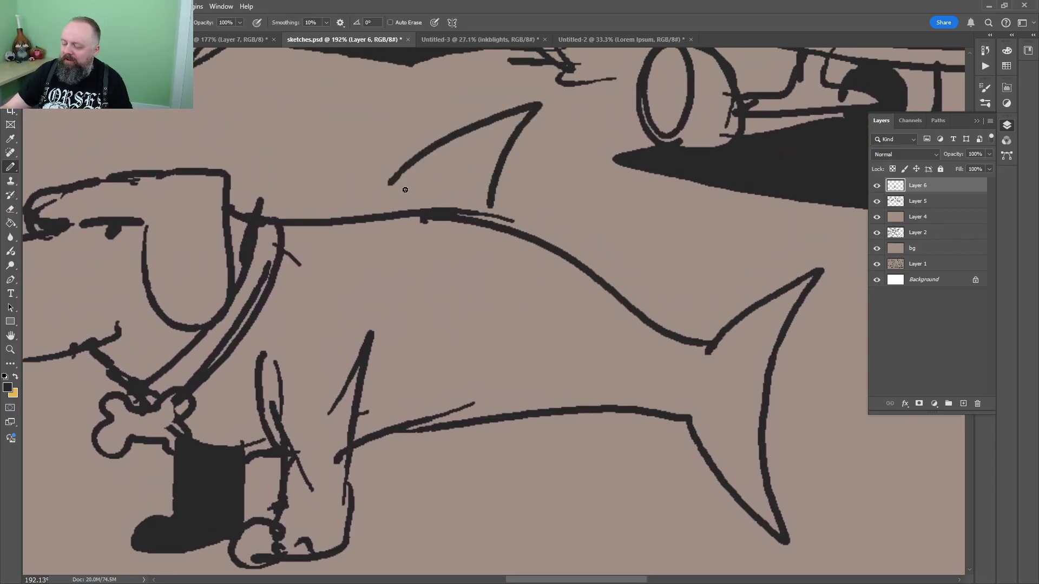
drag(414, 165, 382, 213)
drag(499, 263, 584, 162)
mouse_move(450, 123)
mouse_down()
mouse_move(461, 297)
mouse_move(486, 141)
mouse_up()
mouse_move(503, 144)
mouse_down()
mouse_move(524, 262)
mouse_move(500, 289)
mouse_up()
Outline a flat ground shadow under the creature, fill it dark and add small crease marks on the tail
drag(603, 306, 599, 157)
drag(436, 272, 547, 263)
mouse_move(225, 293)
mouse_down()
mouse_move(92, 324)
mouse_move(793, 319)
mouse_move(495, 273)
mouse_up()
key(g)
click(536, 283)
key(b)
mouse_move(706, 336)
mouse_down()
mouse_move(840, 335)
mouse_move(538, 339)
mouse_move(602, 358)
mouse_up()
drag(574, 127, 542, 120)
Add a second shark fin on top of the dog's head and erase the head line beneath it
key(z)
drag(725, 135, 641, 133)
drag(674, 359, 721, 319)
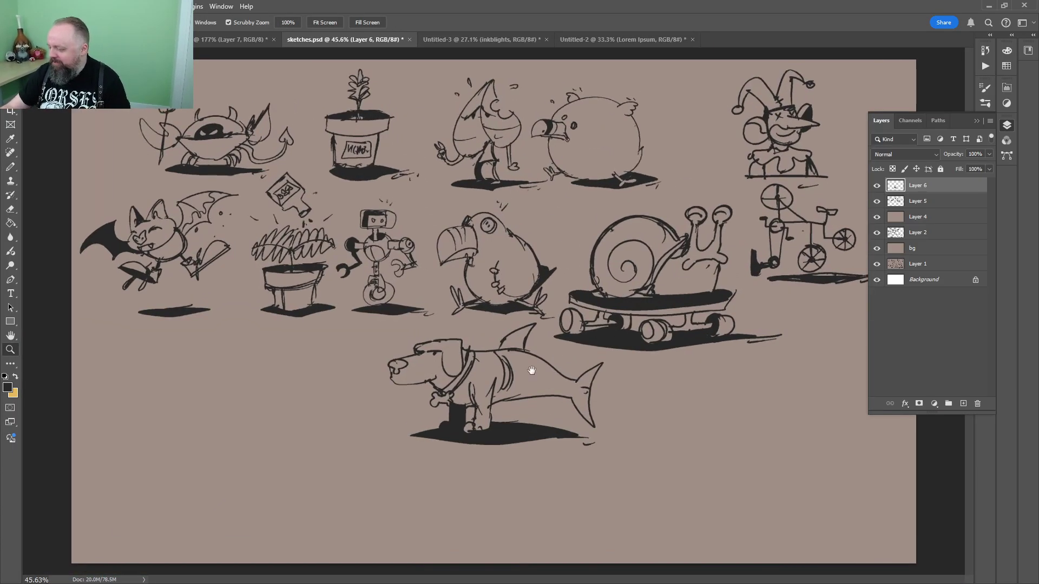
drag(737, 269, 367, 438)
mouse_move(544, 284)
mouse_down()
mouse_move(405, 353)
mouse_move(752, 236)
mouse_up()
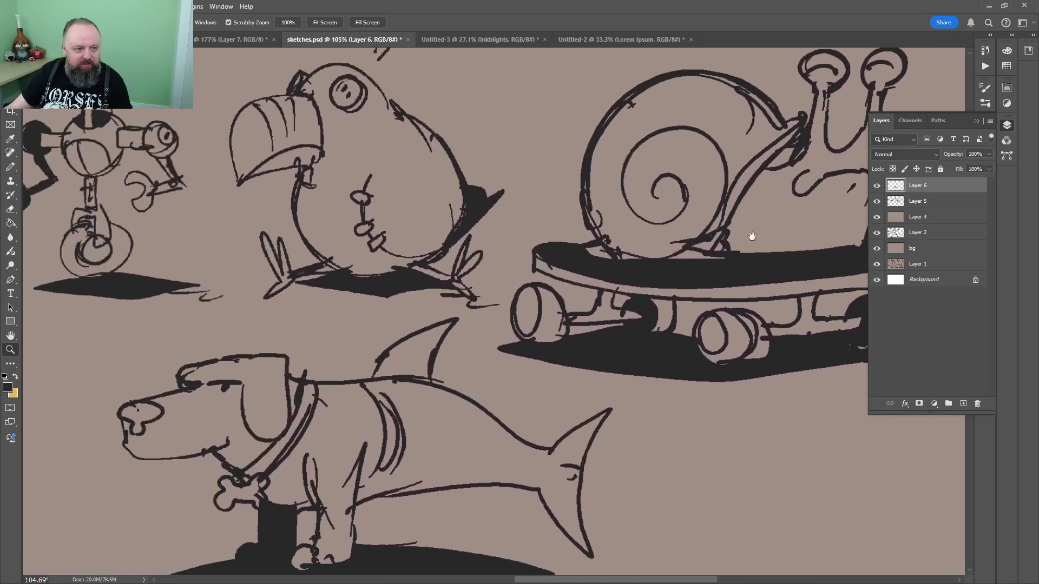
mouse_move(299, 380)
mouse_down()
mouse_move(519, 241)
mouse_move(501, 266)
mouse_up()
key(b)
mouse_move(367, 322)
mouse_down()
mouse_move(397, 281)
mouse_move(456, 295)
mouse_move(399, 286)
mouse_up()
key(e)
key(z)
drag(551, 229, 505, 279)
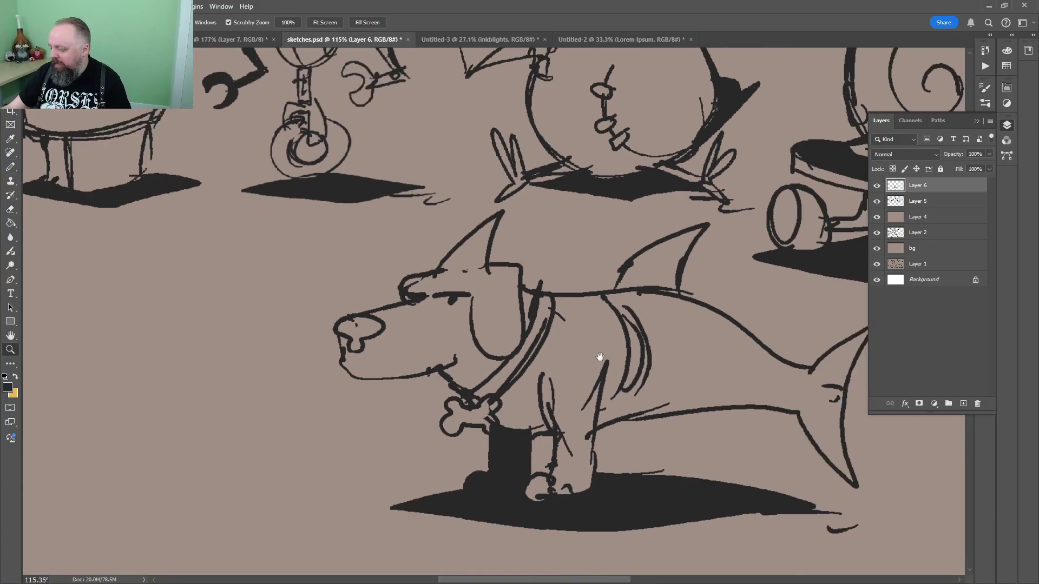
drag(600, 357, 509, 262)
scroll(378, 244, up, 2)
Erase the dog's brow and eye and outline two large round insect eyes in their place
key(e)
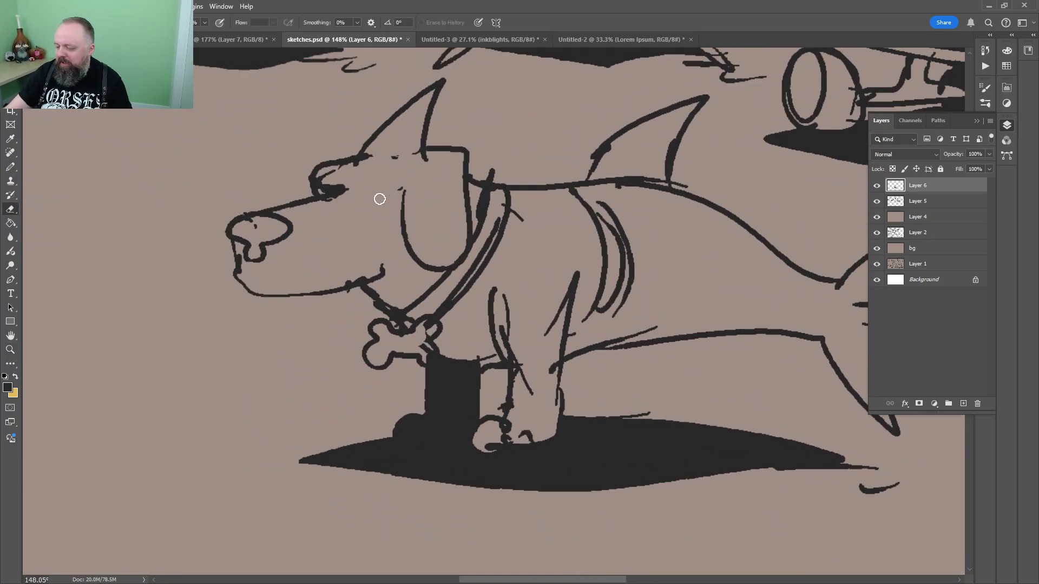
key(z)
mouse_move(361, 187)
mouse_down()
mouse_move(406, 188)
mouse_move(404, 228)
mouse_move(401, 161)
mouse_up()
key(b)
key(e)
mouse_move(312, 177)
mouse_down()
mouse_move(305, 185)
mouse_move(325, 150)
mouse_move(259, 206)
mouse_up()
Hatch both round eyes with crossing lines to form a compound-eye grid
key(b)
drag(281, 157, 277, 204)
drag(293, 157, 288, 197)
drag(308, 152, 302, 200)
drag(287, 169, 321, 162)
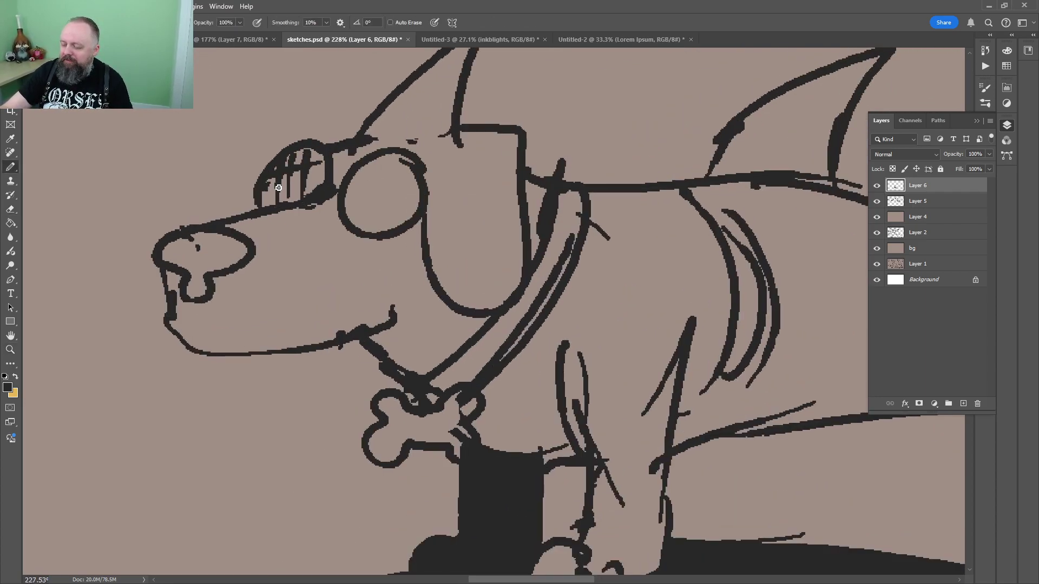
mouse_move(264, 190)
mouse_down()
mouse_move(325, 179)
mouse_move(379, 230)
mouse_up()
drag(379, 161, 397, 227)
drag(400, 162, 411, 216)
drag(346, 208, 413, 174)
Draw two long rounded shapes with inner crease lines hanging from the dog's mouth, plus small marks below them
mouse_move(353, 226)
mouse_down()
mouse_move(389, 220)
mouse_move(596, 123)
mouse_up()
key(space)
mouse_move(354, 259)
mouse_down()
mouse_move(353, 339)
mouse_move(397, 257)
mouse_up()
drag(417, 249, 465, 241)
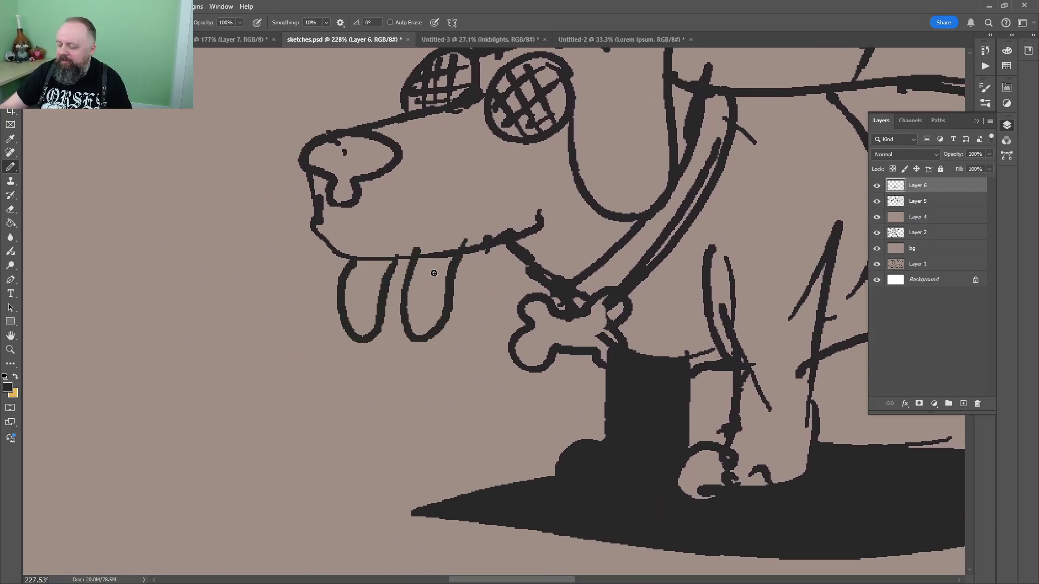
drag(382, 263, 372, 312)
drag(373, 361, 374, 408)
drag(419, 378, 417, 399)
click(418, 408)
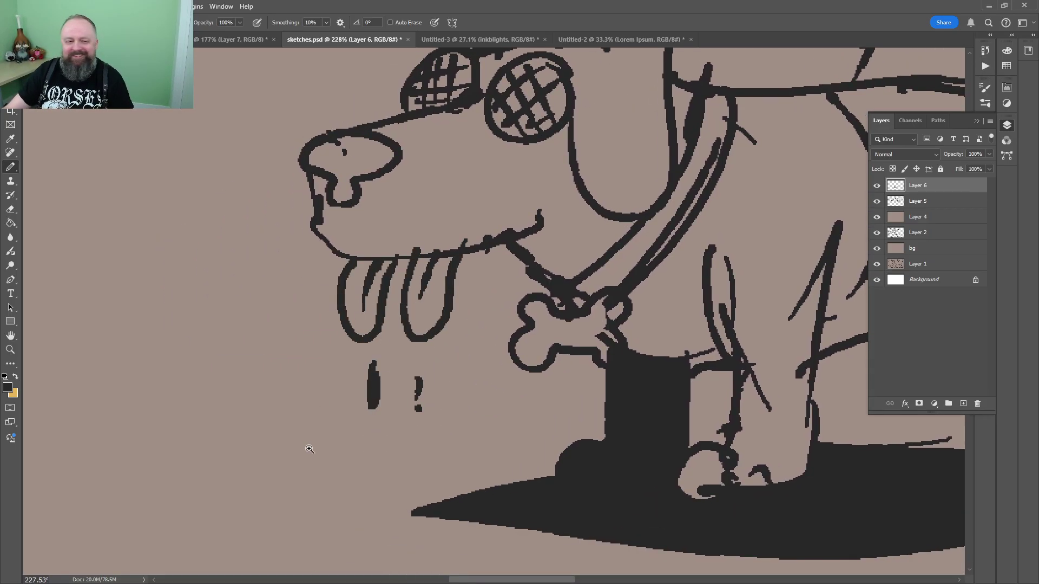
key(z)
drag(644, 219, 595, 265)
key(space)
drag(724, 216, 587, 284)
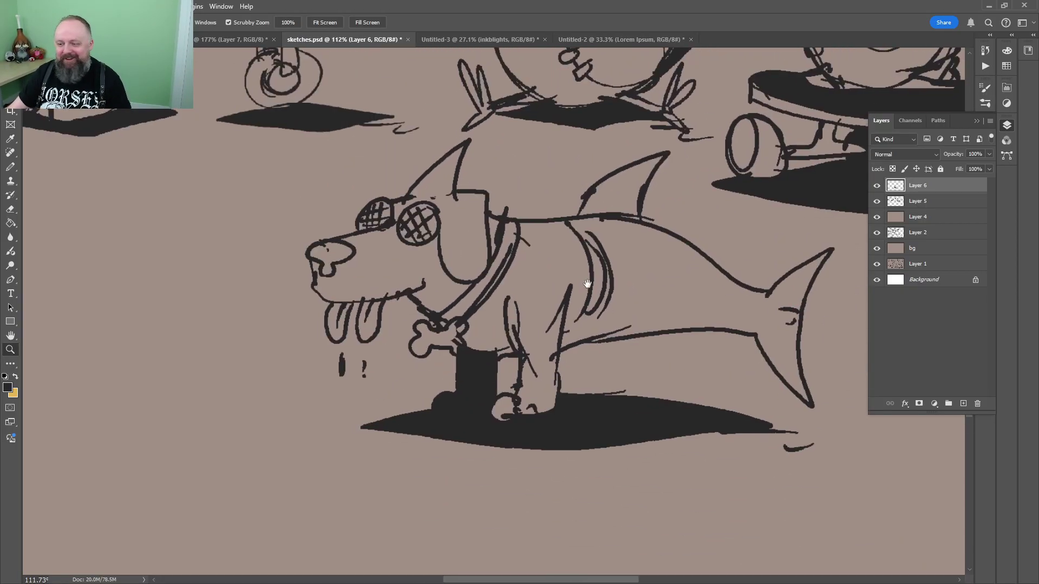
Return to the monster sketch document, select Layer 14 and compare the drawing with Layers 14 and 17 hidden and shown
click(81, 40)
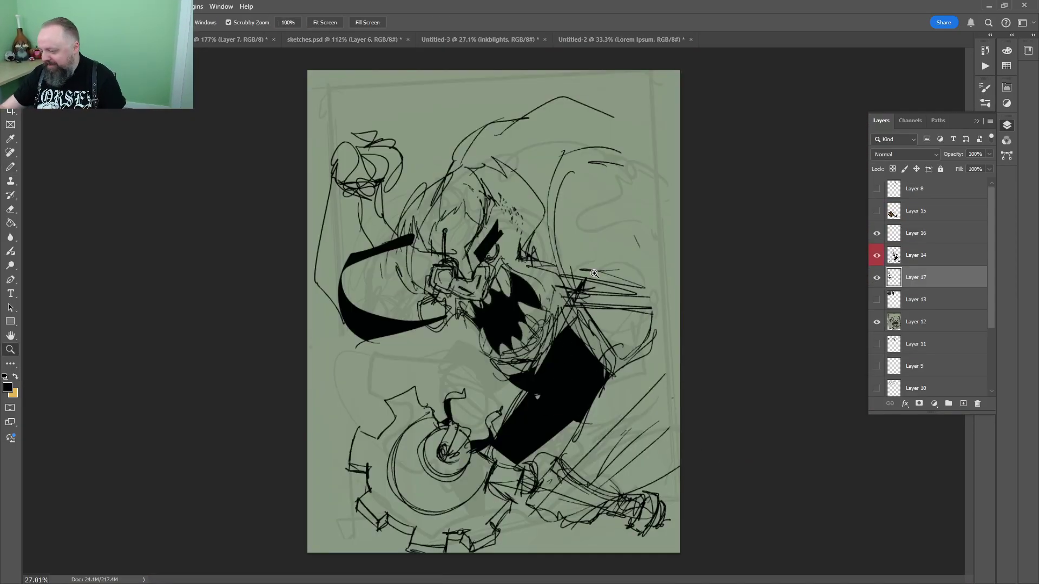
click(922, 275)
click(898, 253)
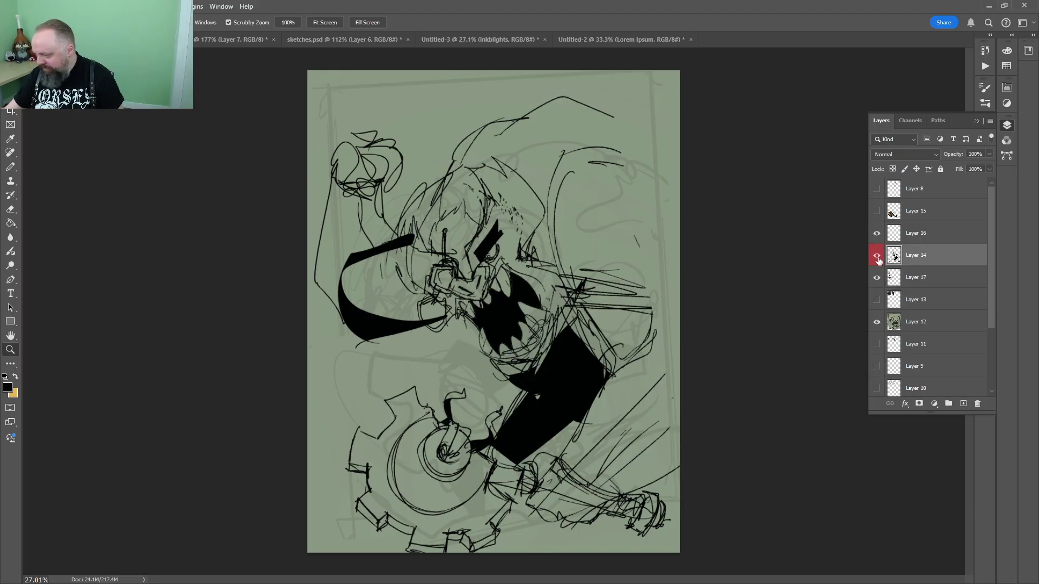
double_click(878, 260)
click(684, 125)
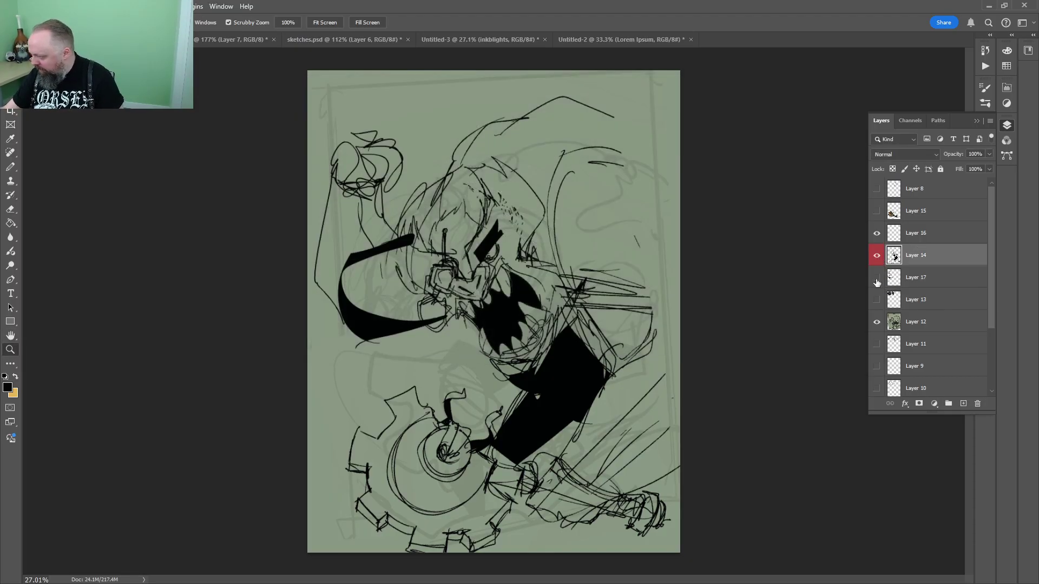
click(877, 278)
click(878, 278)
drag(550, 285, 582, 285)
drag(601, 251, 364, 305)
click(877, 279)
click(877, 279)
click(554, 258)
drag(363, 304, 467, 245)
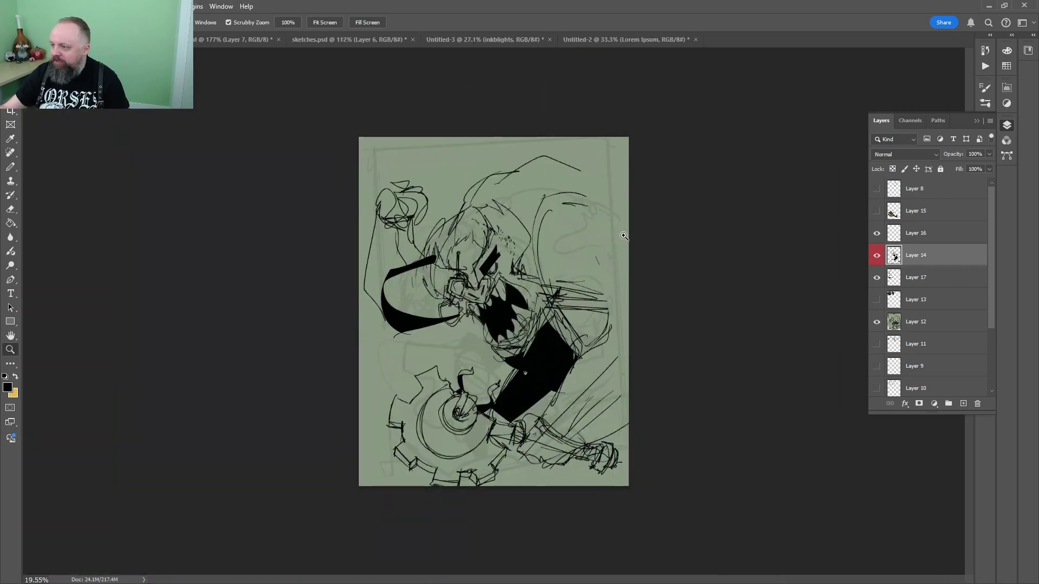
Move the monster on Layer 14 toward the right edge of the canvas and rotate it slightly counterclockwise with Free Transform
key(ctrl+t)
mouse_move(634, 156)
mouse_down()
mouse_move(625, 169)
mouse_move(630, 153)
mouse_up()
drag(570, 238, 598, 220)
drag(680, 189, 686, 197)
drag(621, 221, 594, 264)
key(Return)
key(z)
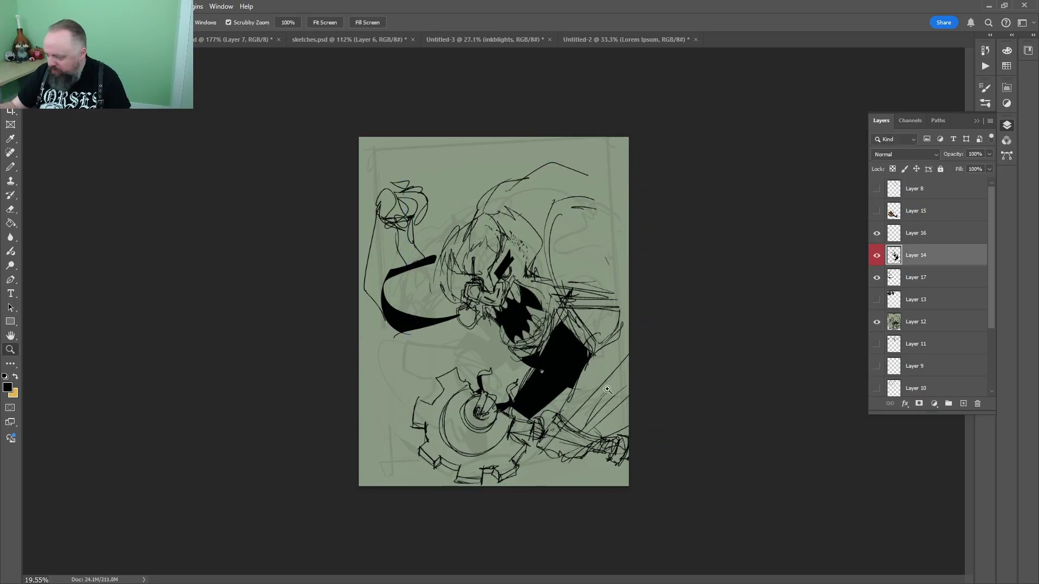
click(898, 280)
double_click(889, 278)
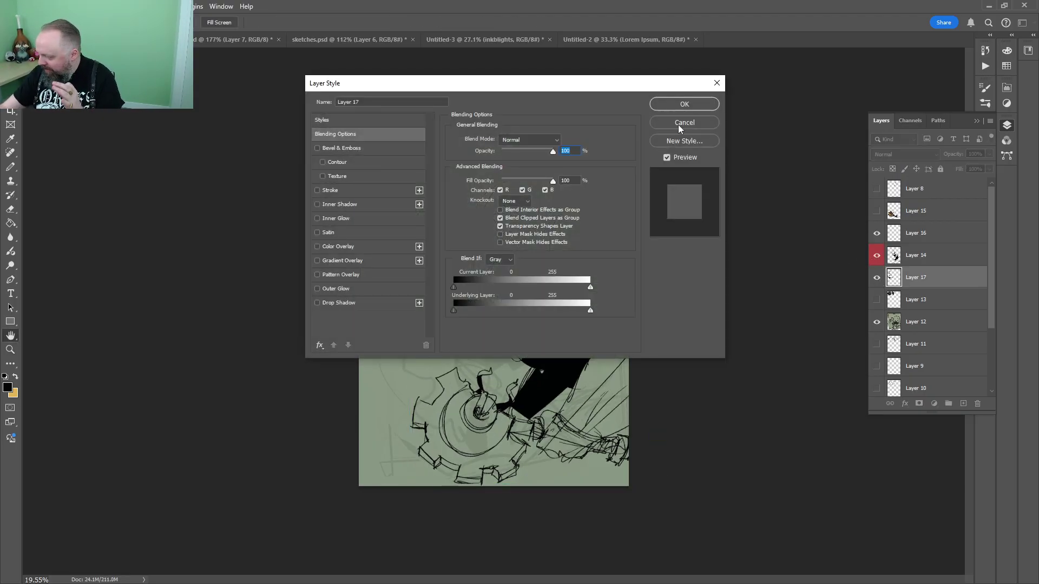
click(682, 125)
Examine the upper part of the horned creature artwork in the Untitled-3 document and return to the monster sketch
click(516, 40)
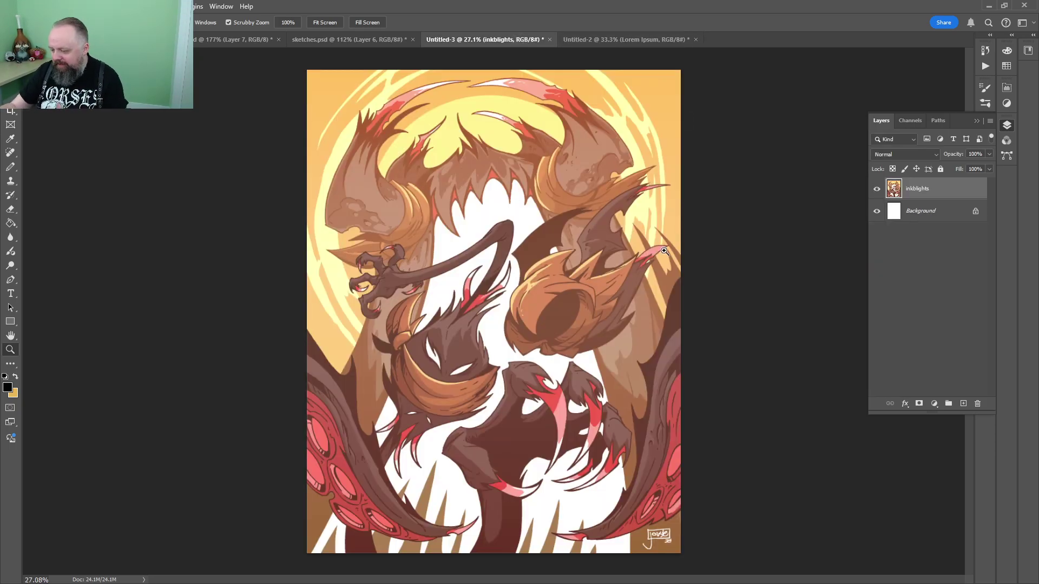
drag(539, 165, 560, 236)
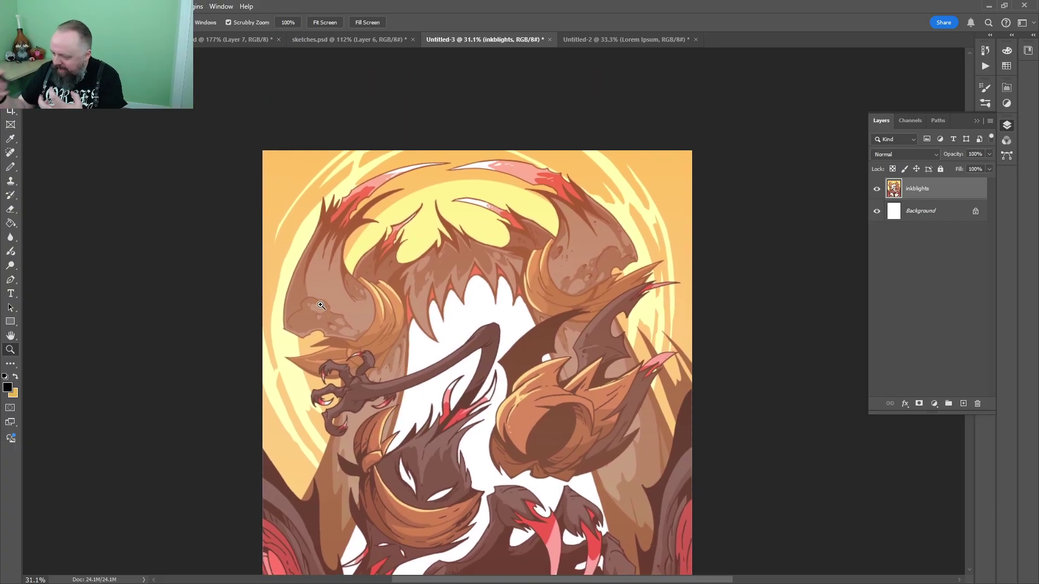
click(116, 40)
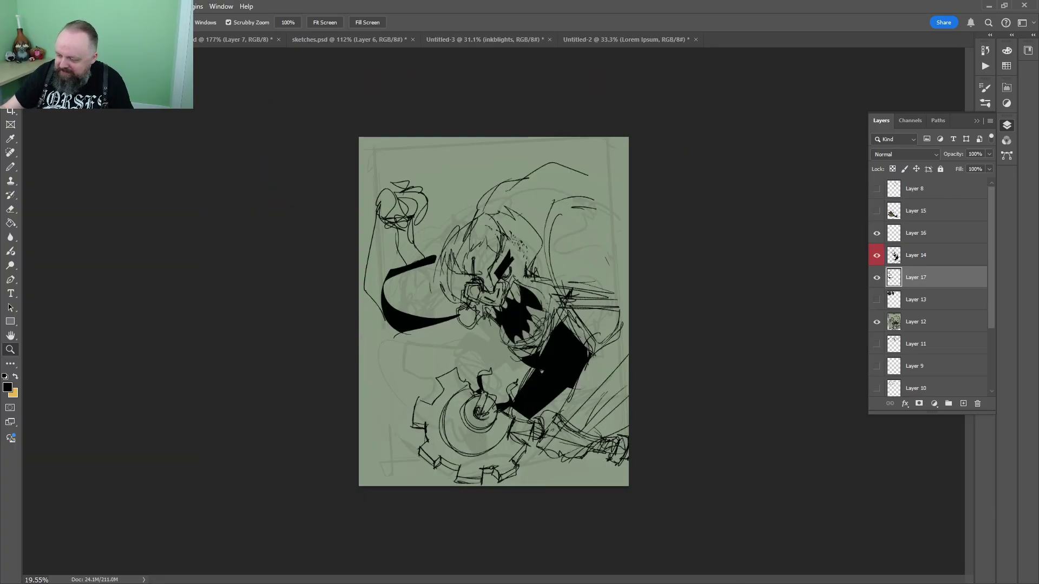
Compare the sketch with Layer 14 and Layer 17 each hidden and shown
alt+click(876, 255)
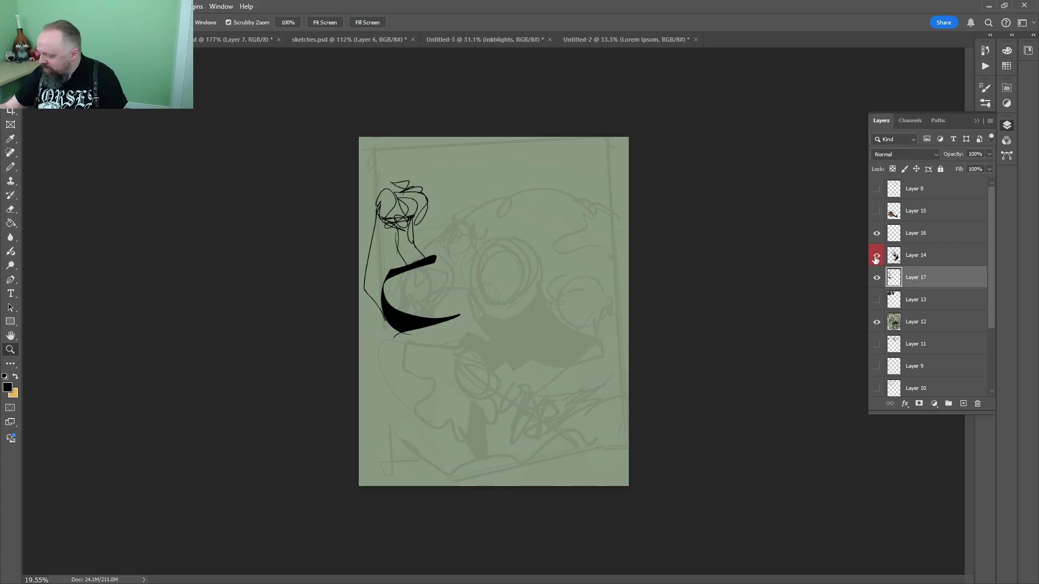
alt+click(877, 255)
click(895, 255)
alt+click(877, 255)
alt+click(876, 255)
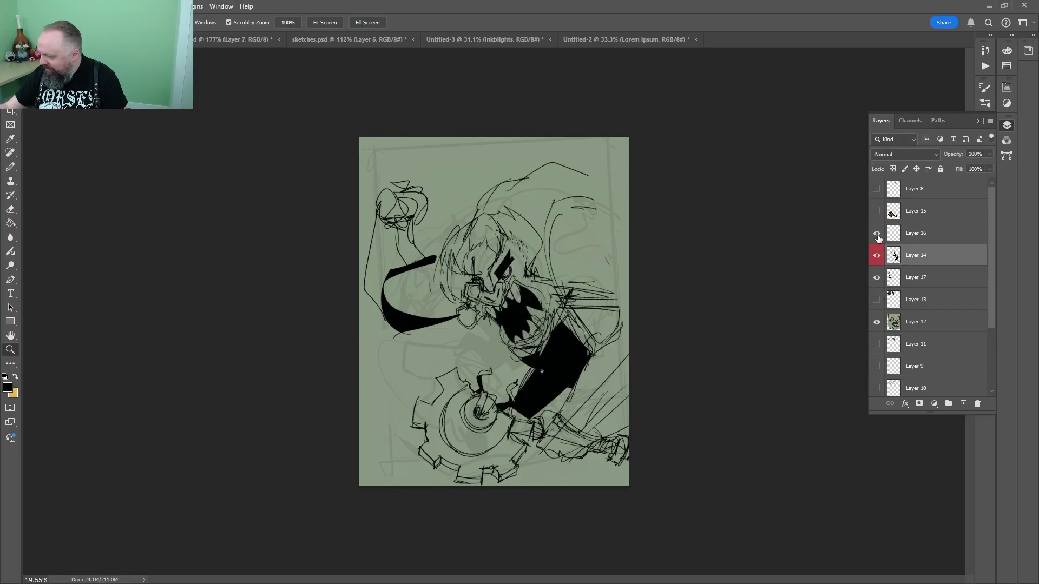
click(876, 277)
click(876, 278)
Rotate and move the raised arm on Layer 17 closer to the monster's head and set the layer's opacity to 36%
click(914, 281)
key(ctrl+0)
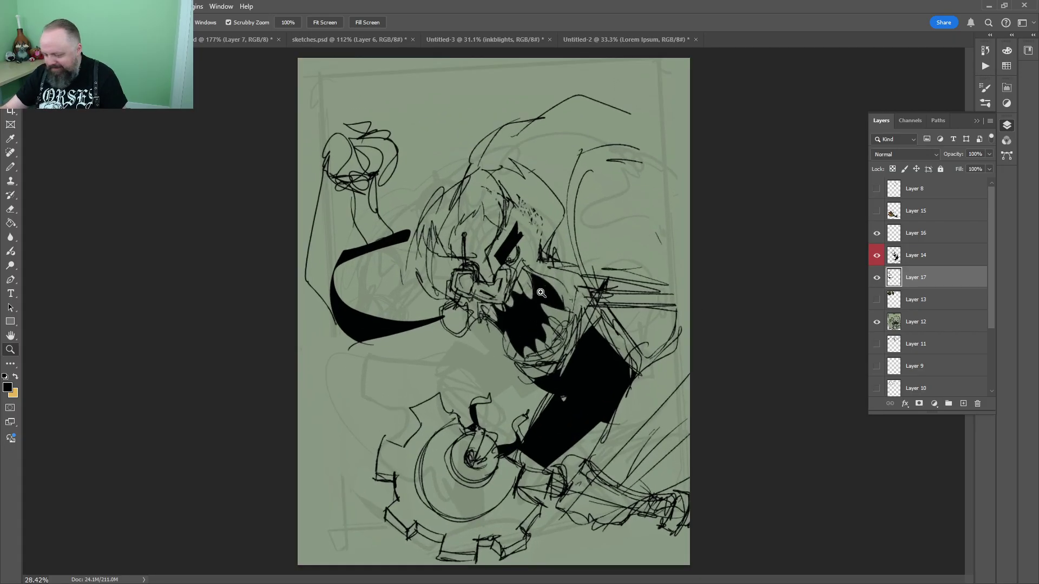
key(ctrl+t)
drag(515, 153, 493, 124)
drag(395, 177, 434, 199)
key(Return)
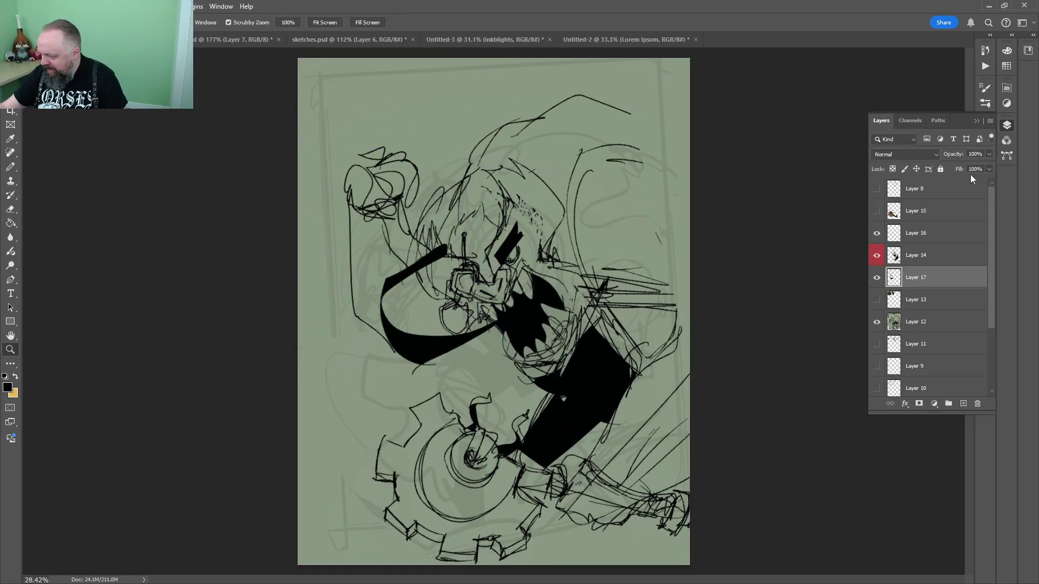
drag(975, 164, 954, 162)
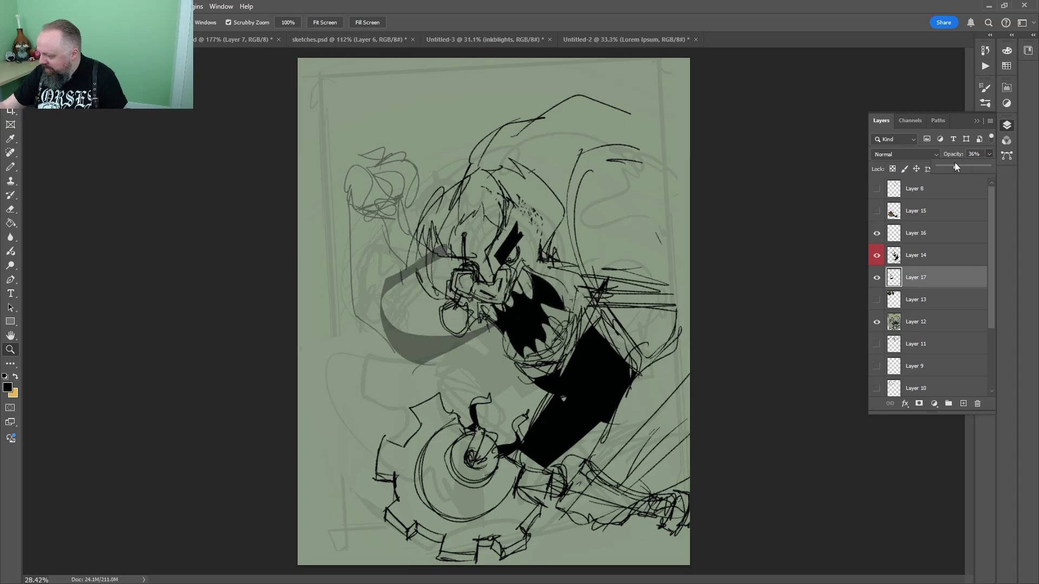
Hide the faint old sketch on Layer 12 and select Layer 14
click(892, 323)
double_click(877, 324)
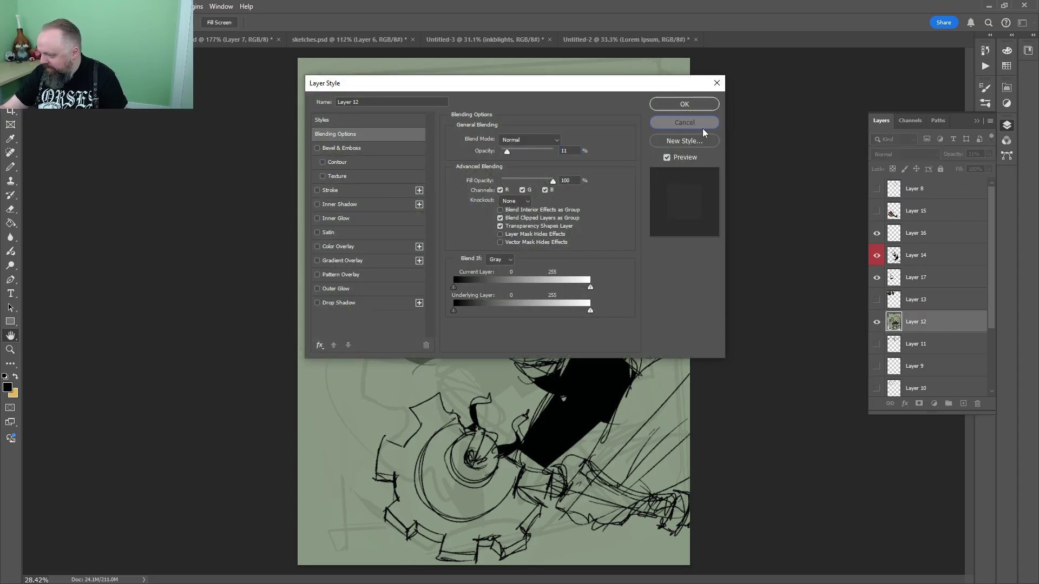
click(680, 132)
click(877, 322)
click(920, 255)
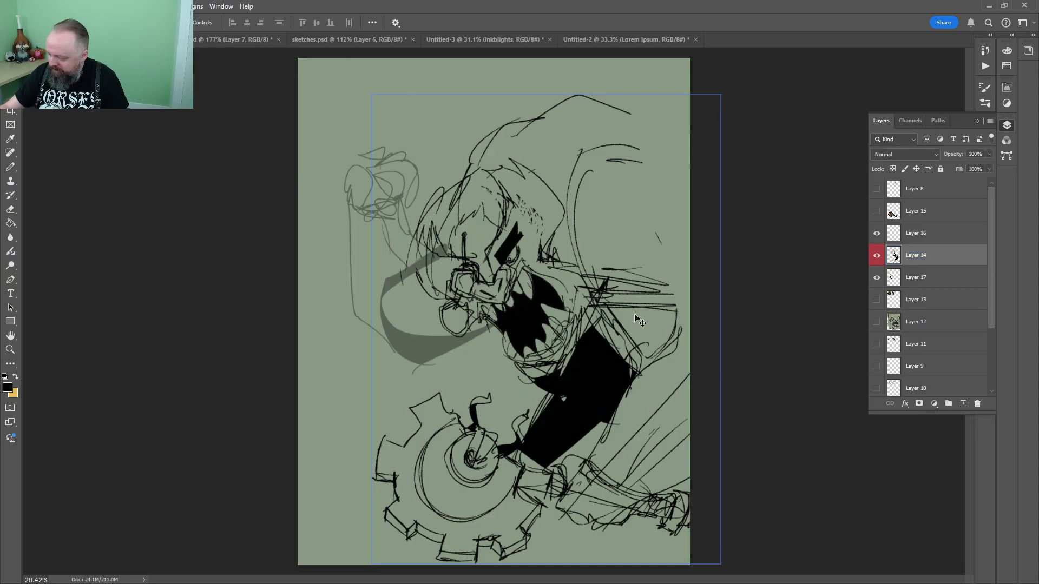
drag(565, 255, 556, 254)
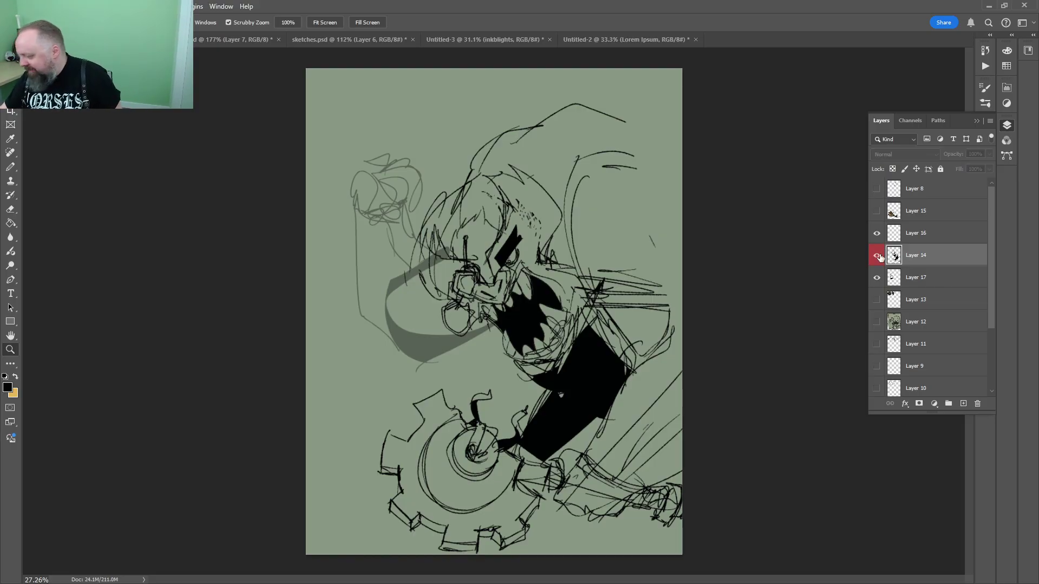
Move the faded raised arm on Layer 17 left and slightly up, and hide that layer
click(930, 285)
key(ctrl+plus)
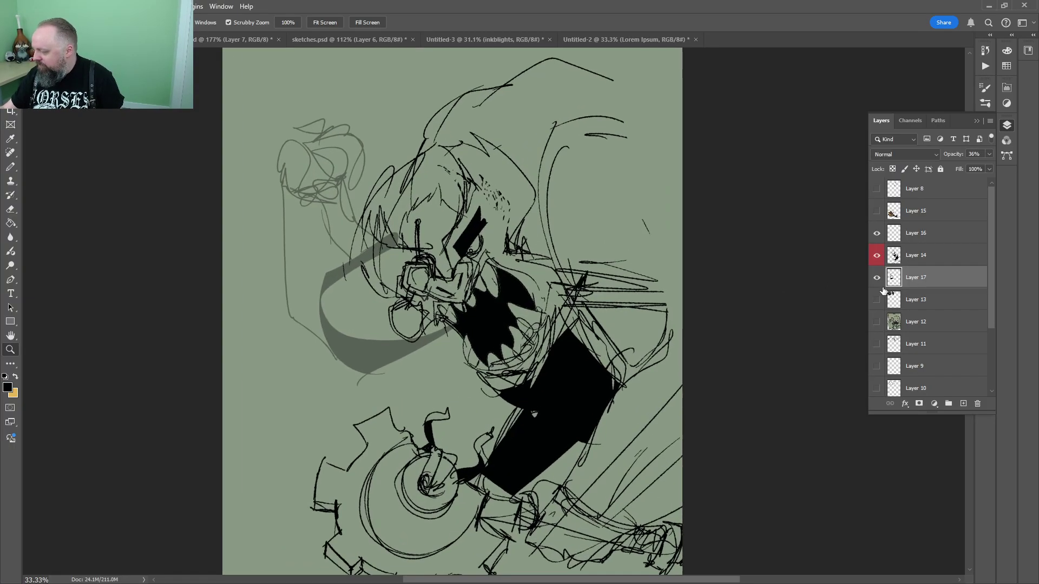
key(v)
drag(514, 321, 477, 309)
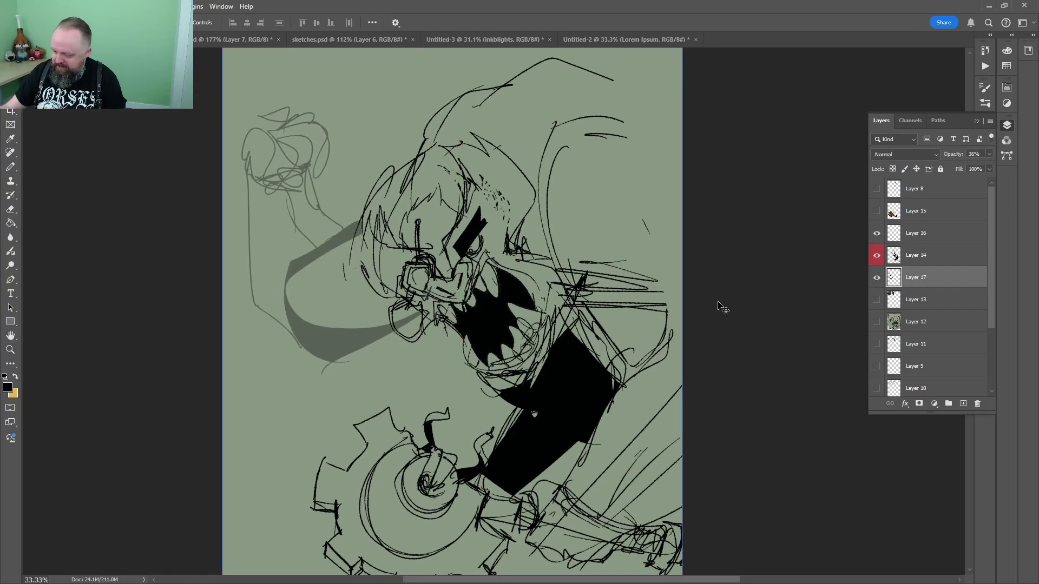
drag(547, 312, 547, 257)
click(876, 277)
key(z)
scroll(586, 272, down, 1)
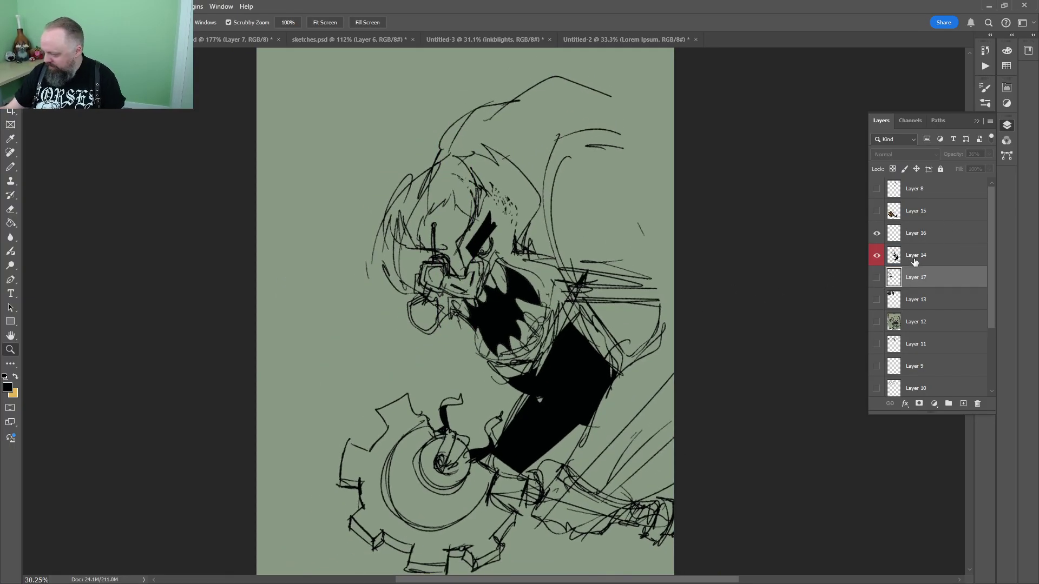
Select Layer 14 and enlarge the monster to about 110% with a tilt of about 1.3° using Free Transform
click(898, 258)
drag(543, 323, 540, 282)
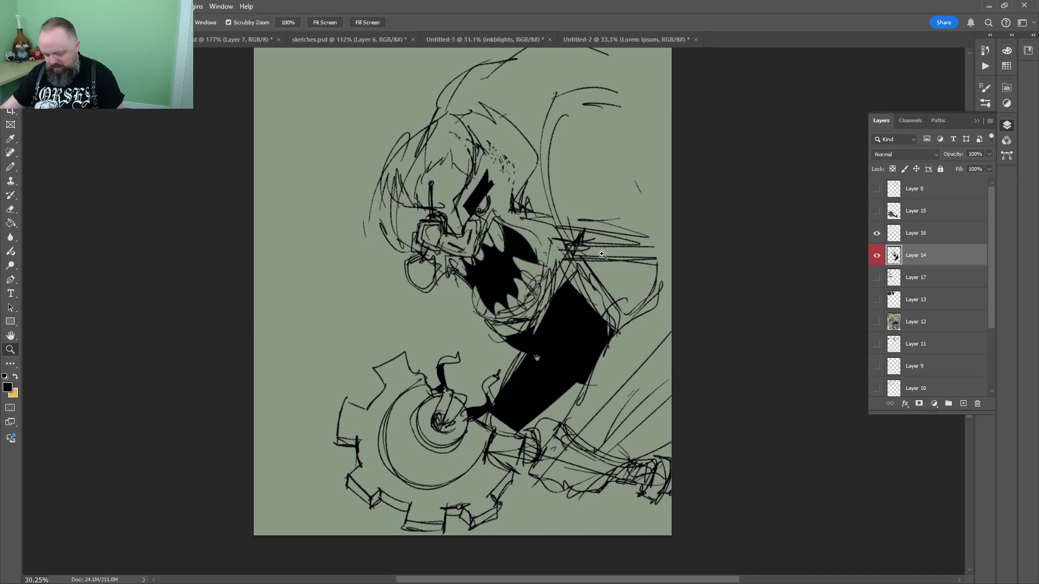
scroll(603, 255, down, 2)
key(ctrl+t)
drag(711, 126, 731, 91)
drag(680, 155, 675, 163)
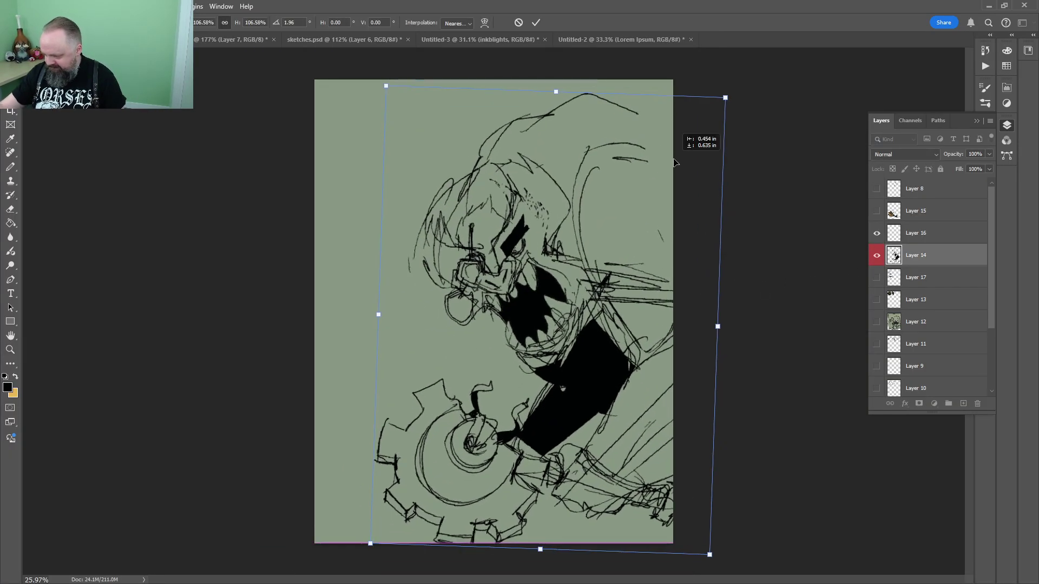
drag(726, 97, 737, 85)
drag(749, 120, 745, 116)
drag(769, 150, 772, 154)
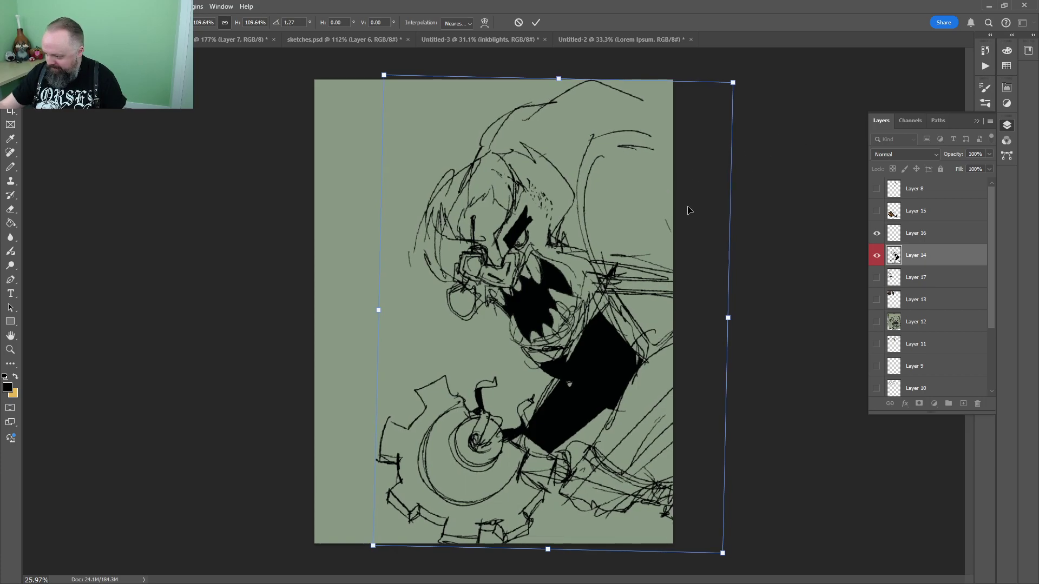
Scale the monster down, shift it left into the canvas and rotate it about -4.3°
drag(689, 211, 686, 216)
drag(730, 89, 697, 125)
drag(623, 206, 579, 212)
mouse_move(705, 178)
mouse_down()
mouse_move(723, 202)
mouse_move(707, 232)
mouse_move(703, 199)
mouse_move(622, 199)
mouse_move(624, 186)
mouse_move(691, 194)
mouse_up()
key(Return)
key(z)
key(ctrl+t)
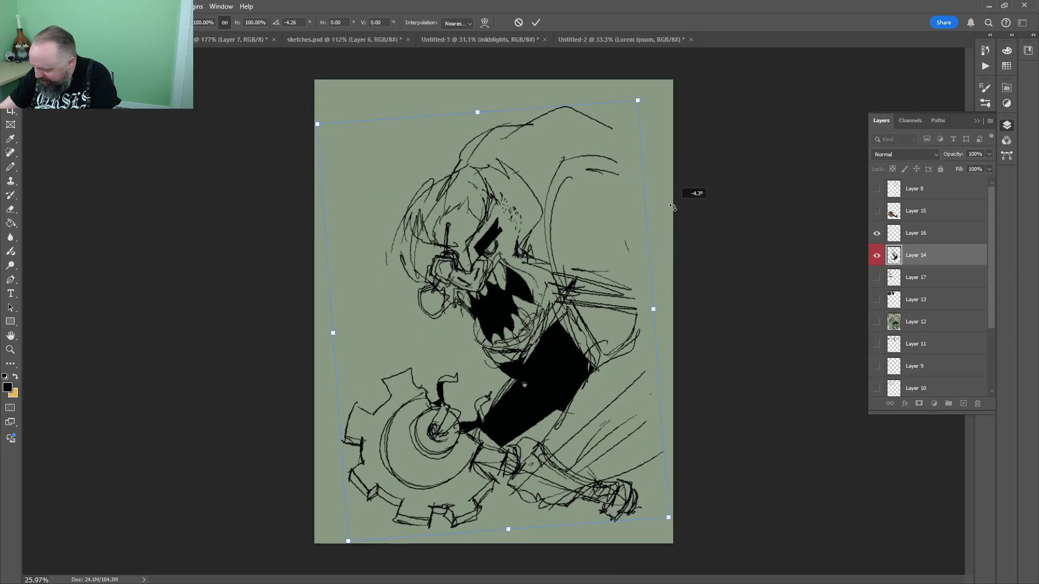
key(Return)
Sketch the long contours of the far shoulder and upper arm behind the head, with dense strokes where they meet the neck
key(z)
drag(605, 283, 669, 175)
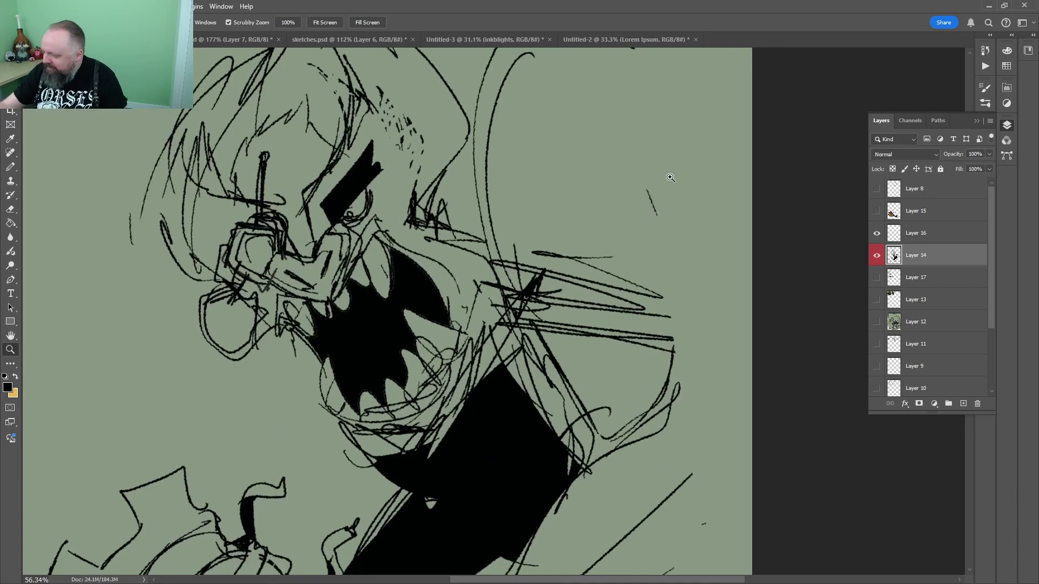
key(b)
drag(658, 98, 593, 216)
mouse_move(643, 142)
mouse_down()
mouse_move(507, 263)
mouse_move(412, 379)
mouse_up()
mouse_move(426, 335)
mouse_down()
mouse_move(568, 181)
mouse_move(632, 191)
mouse_up()
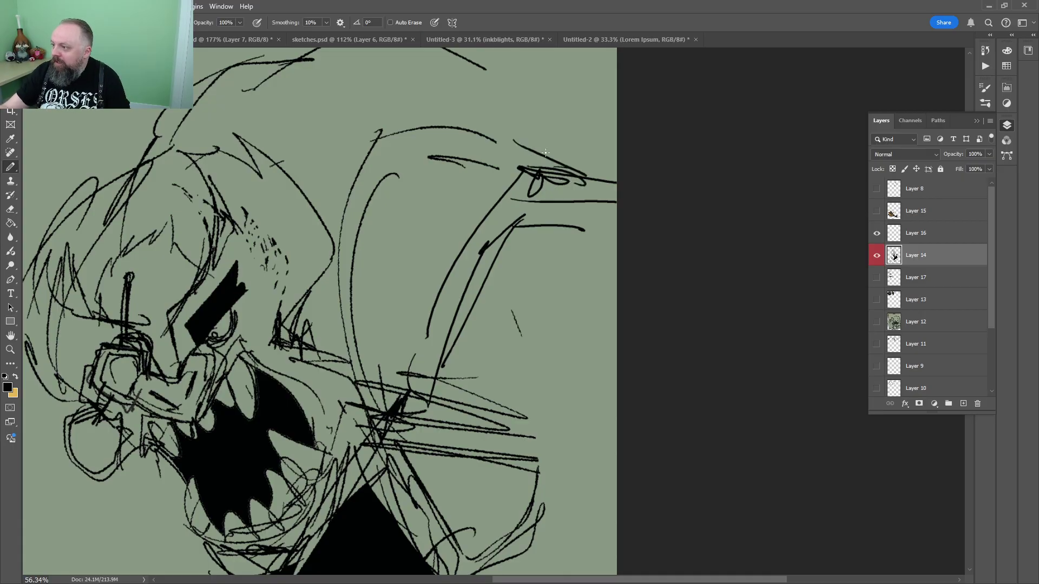
mouse_move(614, 183)
mouse_down()
mouse_move(381, 131)
mouse_move(401, 385)
mouse_move(441, 377)
mouse_move(371, 400)
mouse_up()
drag(355, 387, 483, 372)
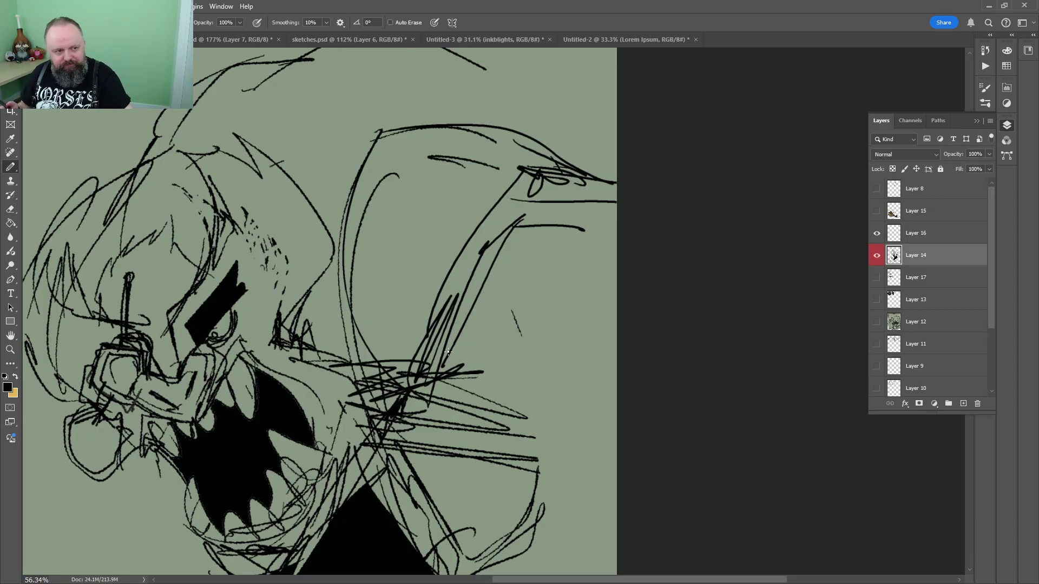
Redraw the hunched back's outline with plate shapes along the shoulder and erase stray lines around the head
mouse_move(449, 225)
mouse_down()
mouse_move(532, 303)
mouse_move(511, 363)
mouse_up()
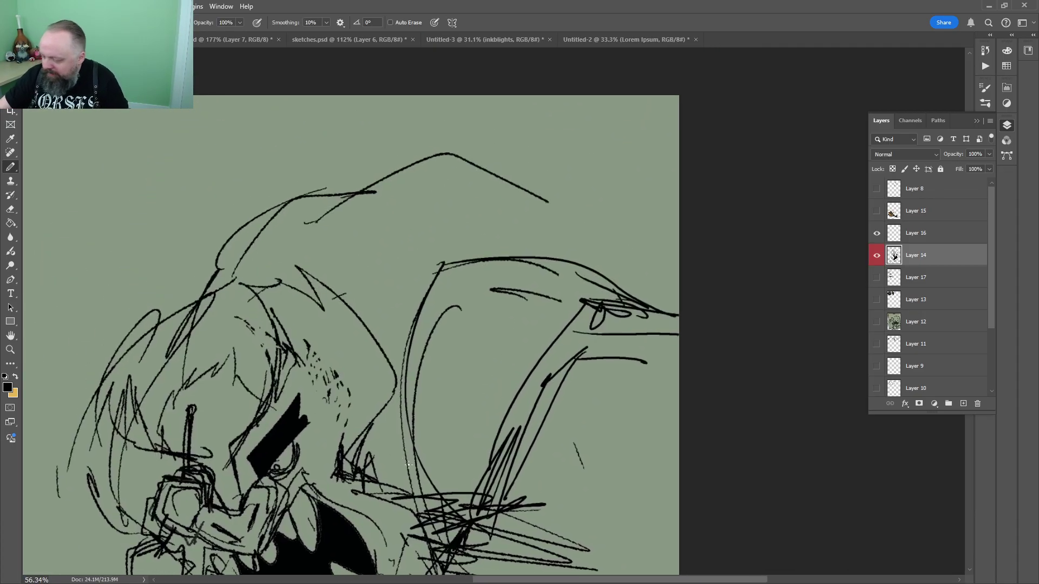
mouse_move(398, 452)
mouse_down()
mouse_move(447, 197)
mouse_move(507, 251)
mouse_move(504, 211)
mouse_move(538, 207)
mouse_move(570, 268)
mouse_move(630, 281)
mouse_up()
mouse_move(476, 173)
mouse_down()
mouse_move(678, 220)
mouse_move(546, 197)
mouse_move(327, 186)
mouse_move(233, 246)
mouse_move(189, 415)
mouse_move(368, 241)
mouse_up()
key(e)
mouse_move(282, 212)
mouse_down()
mouse_move(340, 143)
mouse_move(276, 219)
mouse_up()
key(z)
drag(671, 195, 588, 195)
click(517, 263)
Draw wavy smoke trails rising above the raised fist and a curved ground shape beneath the gear and forearm
key(b)
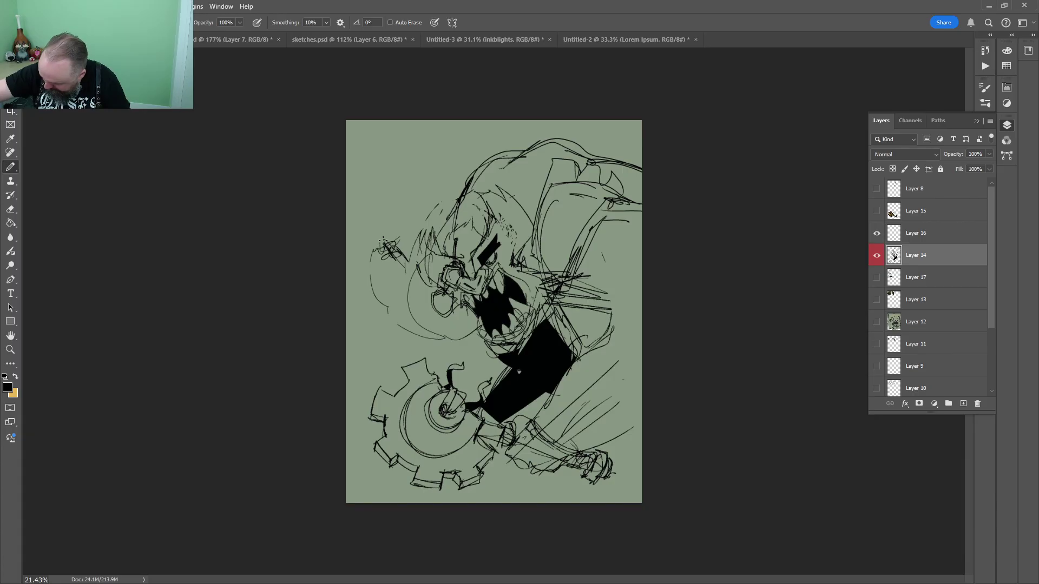
drag(382, 241, 445, 111)
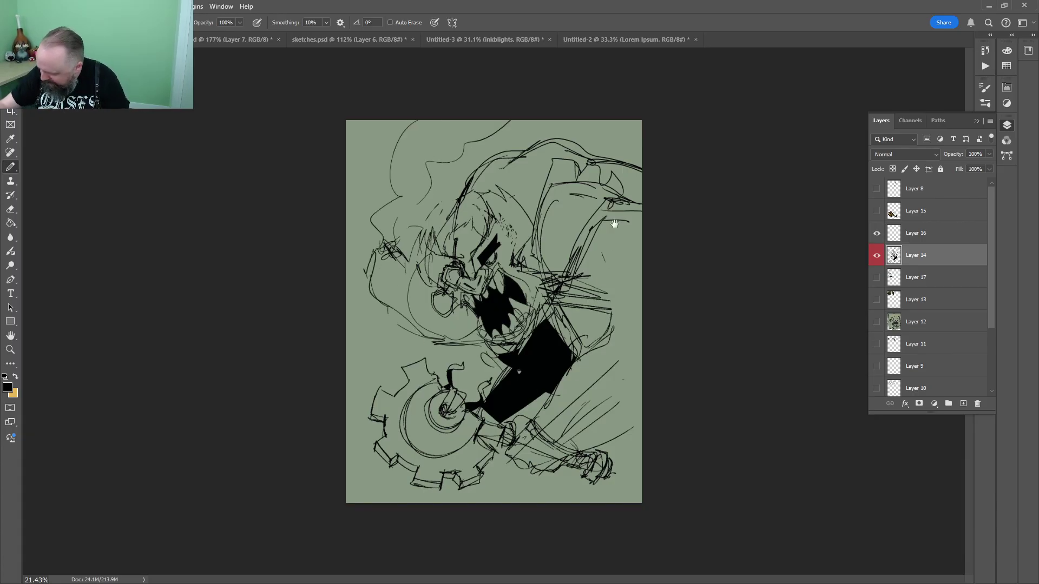
mouse_move(354, 442)
mouse_down()
mouse_move(581, 490)
mouse_move(517, 502)
mouse_move(503, 491)
mouse_move(532, 496)
mouse_up()
drag(613, 465, 642, 448)
Add loose jagged strokes around the raised fist and undo the last long stroke beside the head
key(z)
mouse_move(565, 275)
mouse_down()
mouse_move(533, 274)
mouse_move(557, 274)
mouse_up()
drag(402, 254, 414, 224)
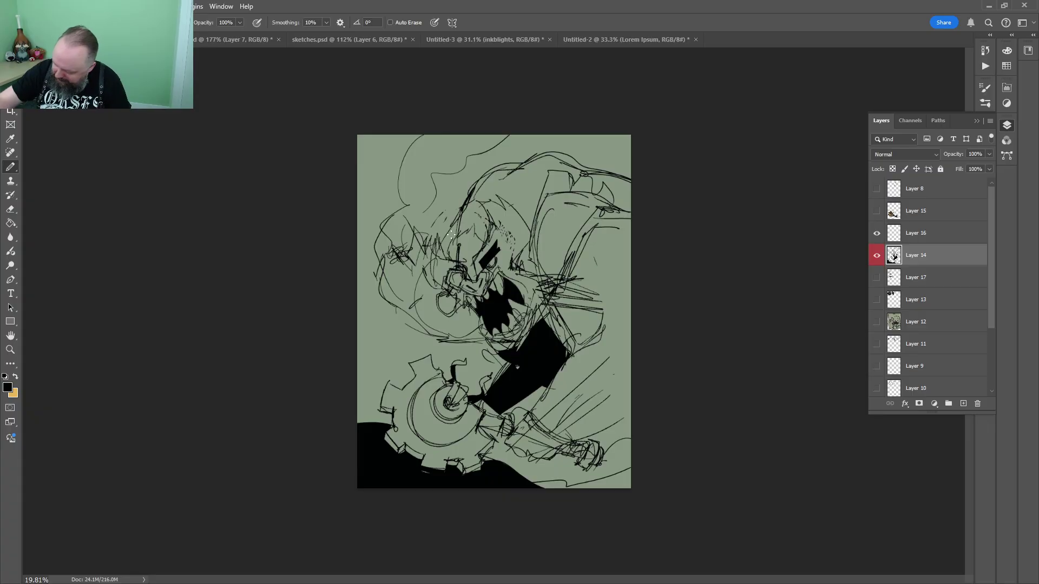
mouse_move(463, 157)
mouse_down()
mouse_move(436, 352)
mouse_move(450, 374)
mouse_up()
key(ctrl+z)
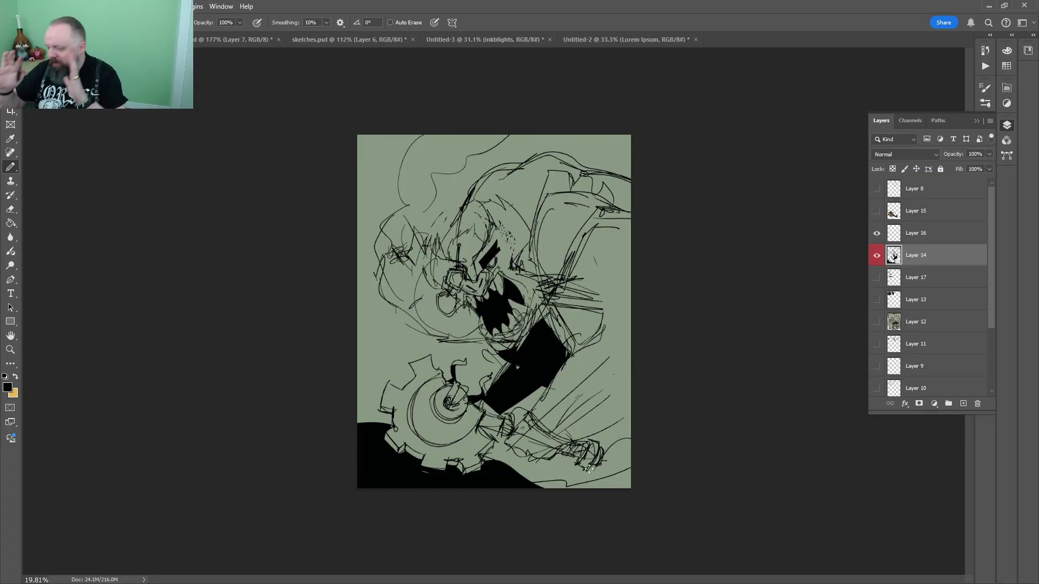
Nudge the Layer 14 drawing slightly left and sketch a curved line and small looped shape over the far arm
key(z)
key(v)
drag(562, 290, 566, 290)
key(b)
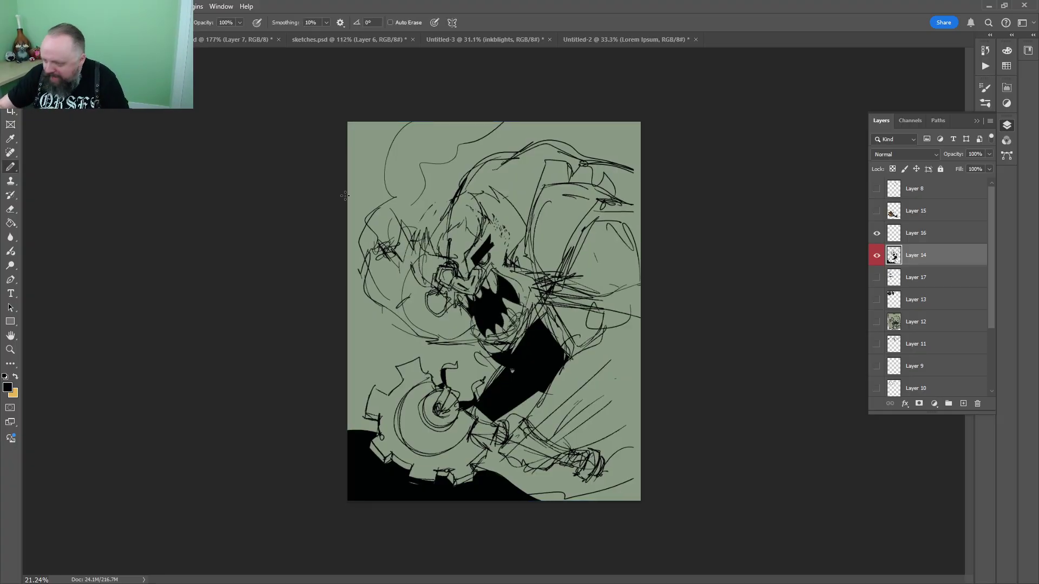
Examine the werepig reference poses, including the swing and shoulder charge, in the reference document and return to the monster sketch
click(232, 41)
drag(429, 376, 452, 261)
drag(594, 397, 501, 292)
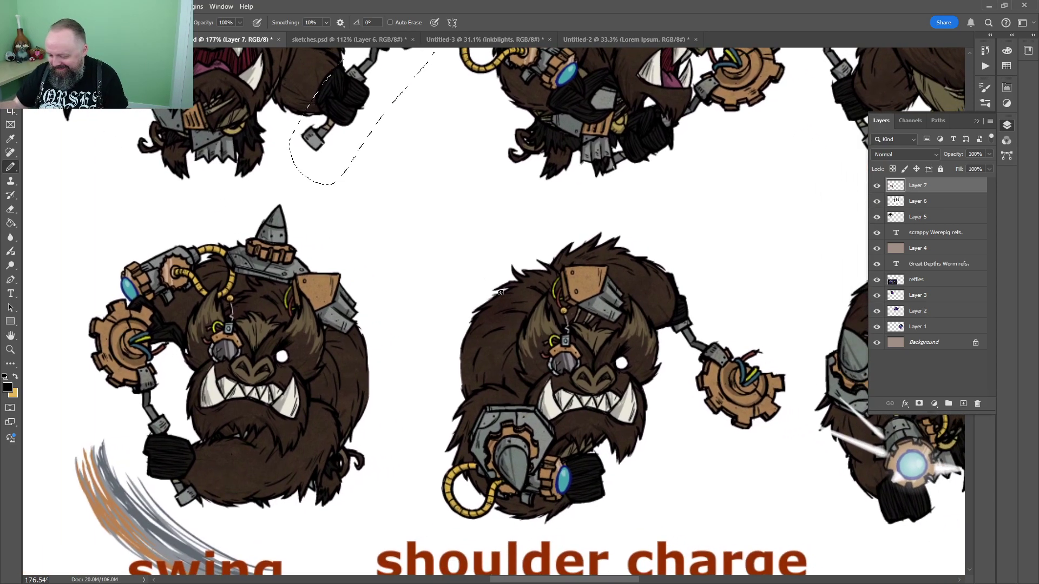
drag(716, 321, 336, 400)
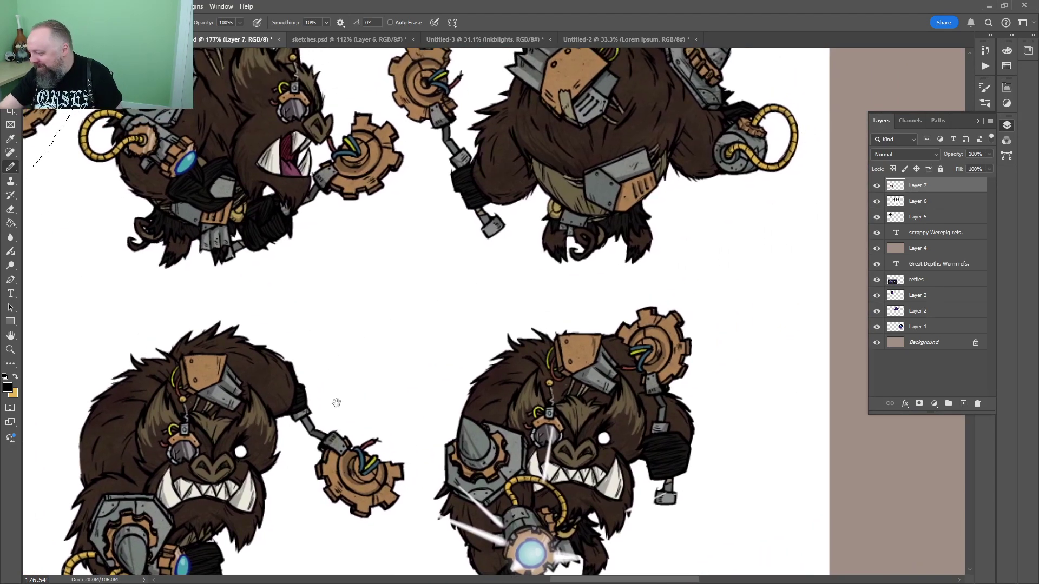
mouse_move(283, 301)
mouse_down()
mouse_move(287, 443)
mouse_move(683, 417)
mouse_move(742, 461)
mouse_up()
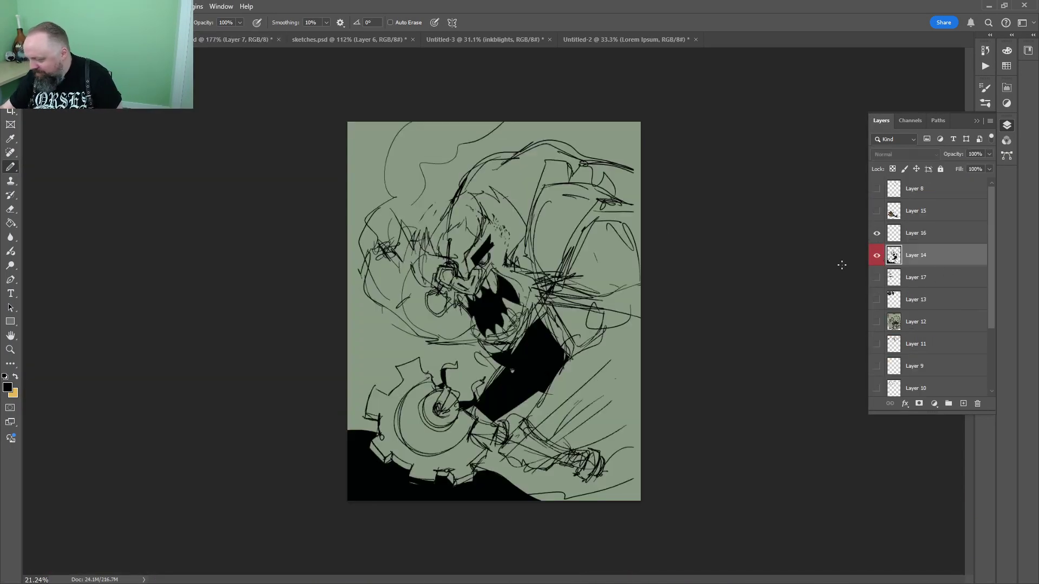
Add bold diagonal lines running from the monster's lower forearm up to the canvas's right edge
key(z)
drag(611, 425, 630, 425)
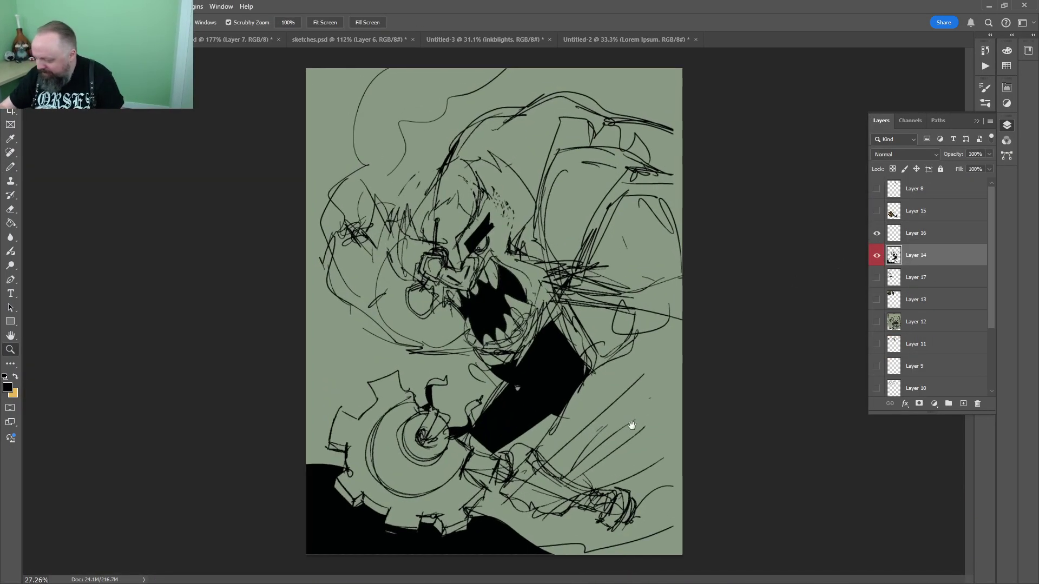
drag(607, 367, 644, 398)
mouse_move(622, 387)
mouse_down()
mouse_move(610, 255)
mouse_move(583, 187)
mouse_up()
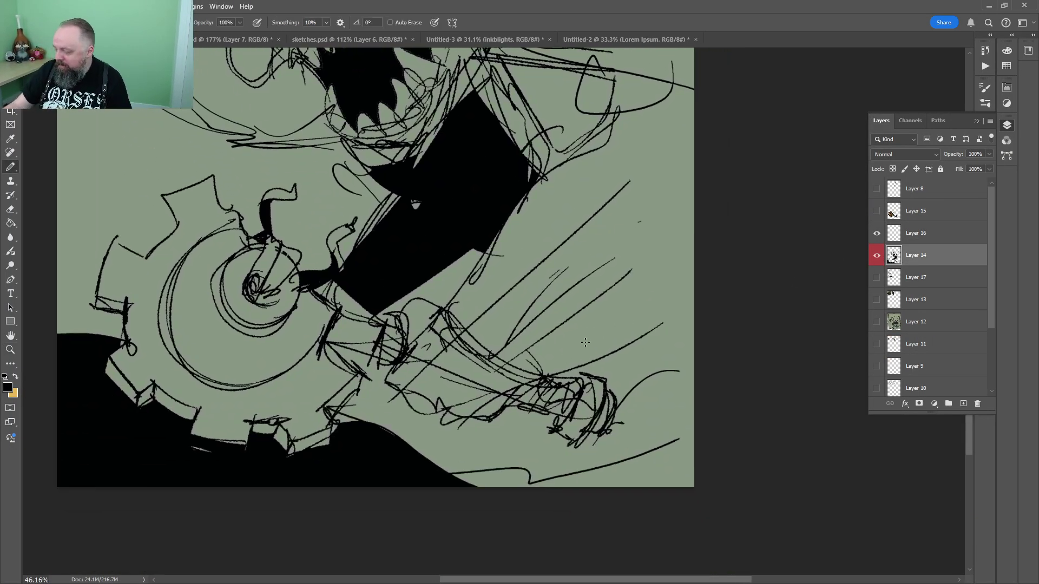
drag(503, 394, 646, 311)
drag(535, 373, 694, 279)
drag(486, 196, 501, 336)
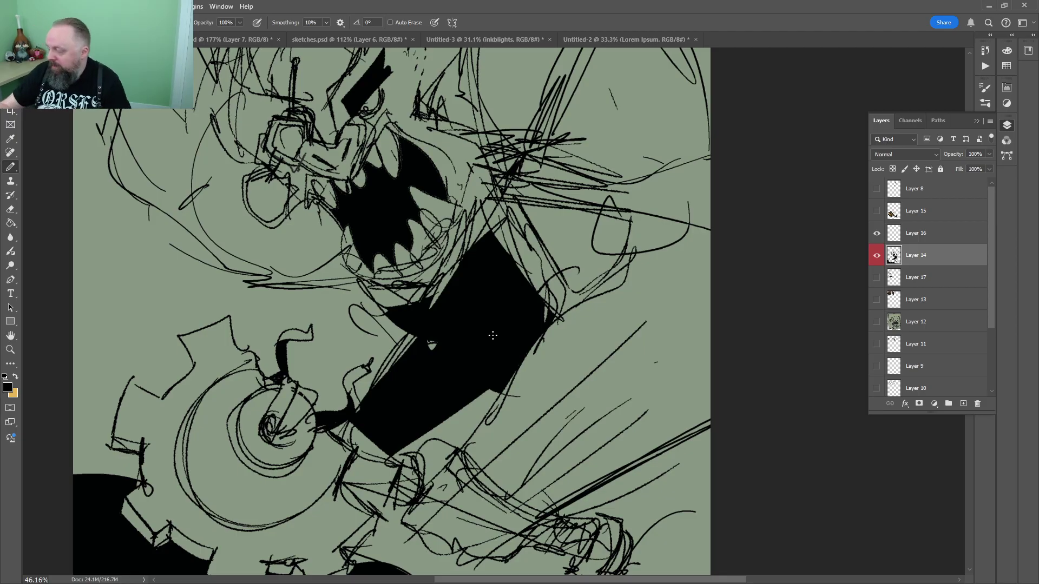
Reduce the opacity of the Layer 14 monster sketch to 24%
key(z)
drag(611, 278, 591, 278)
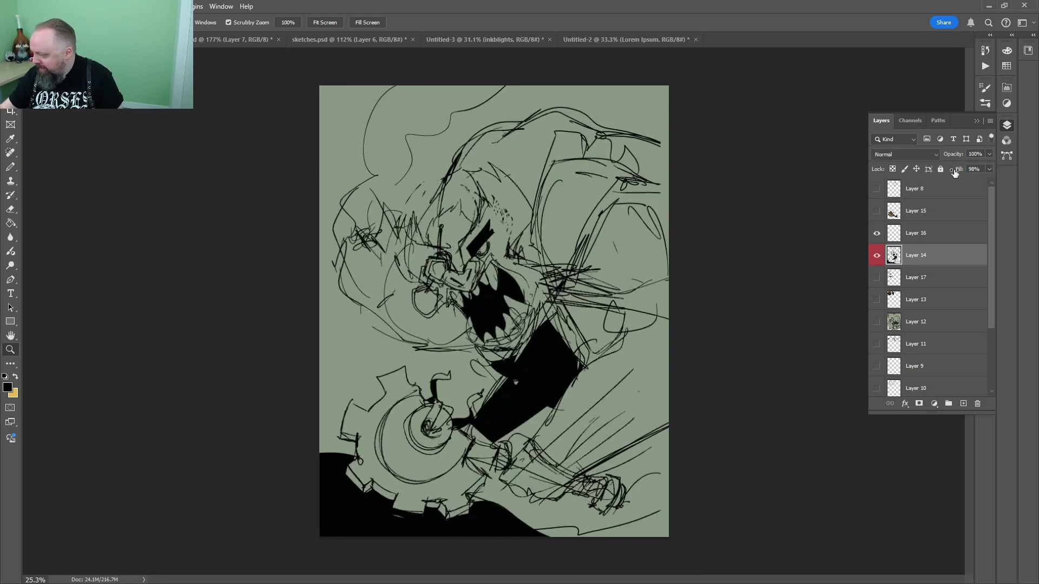
drag(960, 168, 953, 168)
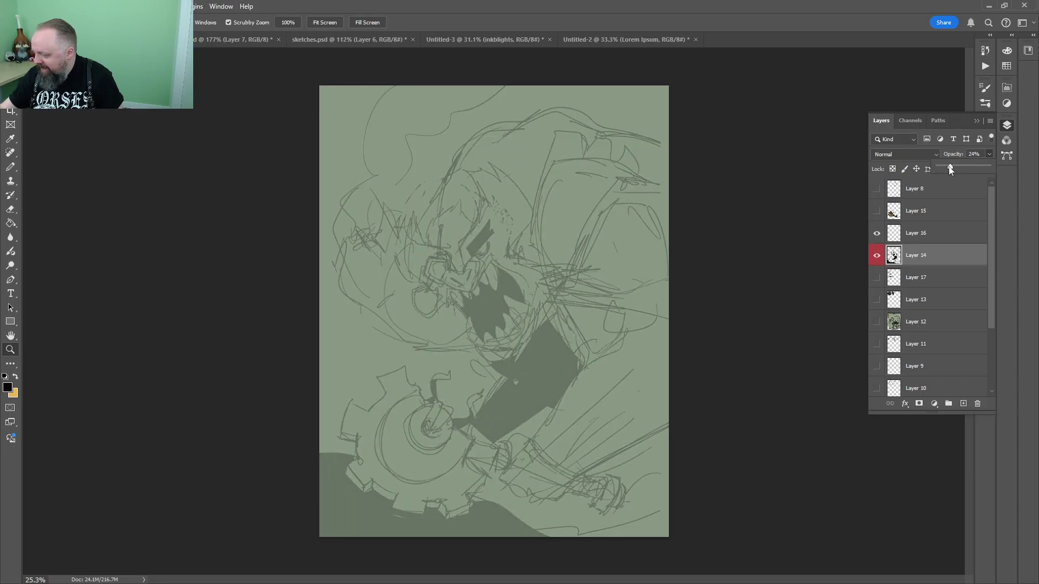
Show the reference heads on Layer 13 and shift them slightly right along the canvas's upper edge
click(915, 299)
click(877, 299)
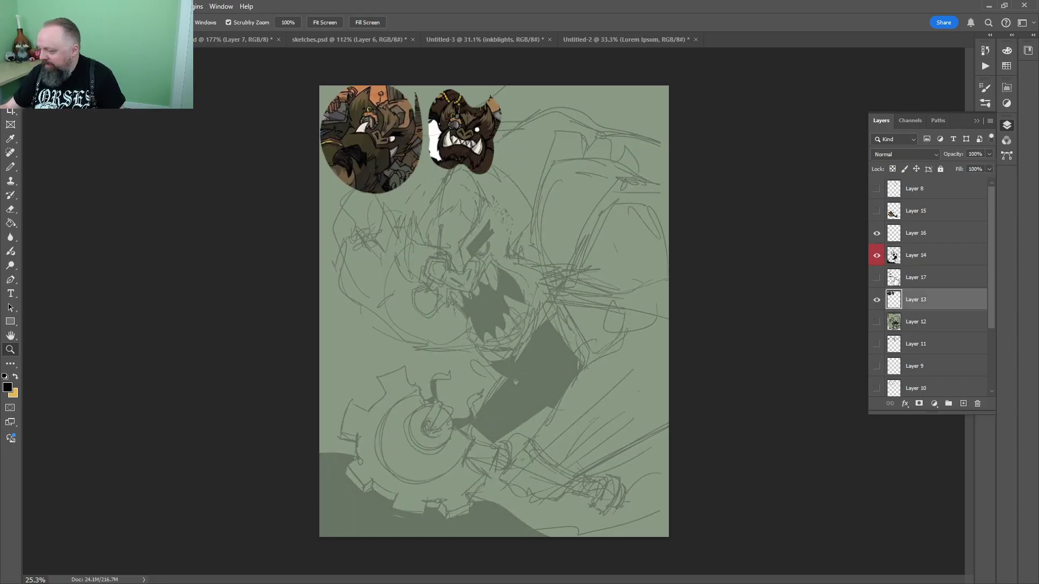
key(v)
drag(484, 143, 531, 138)
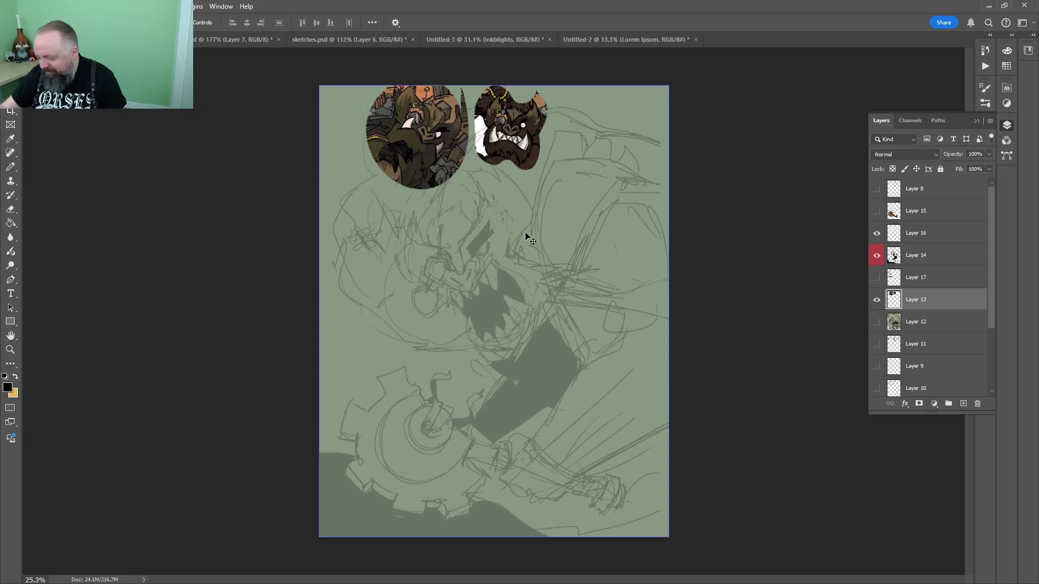
Add a new empty layer directly above Layer 16
click(886, 240)
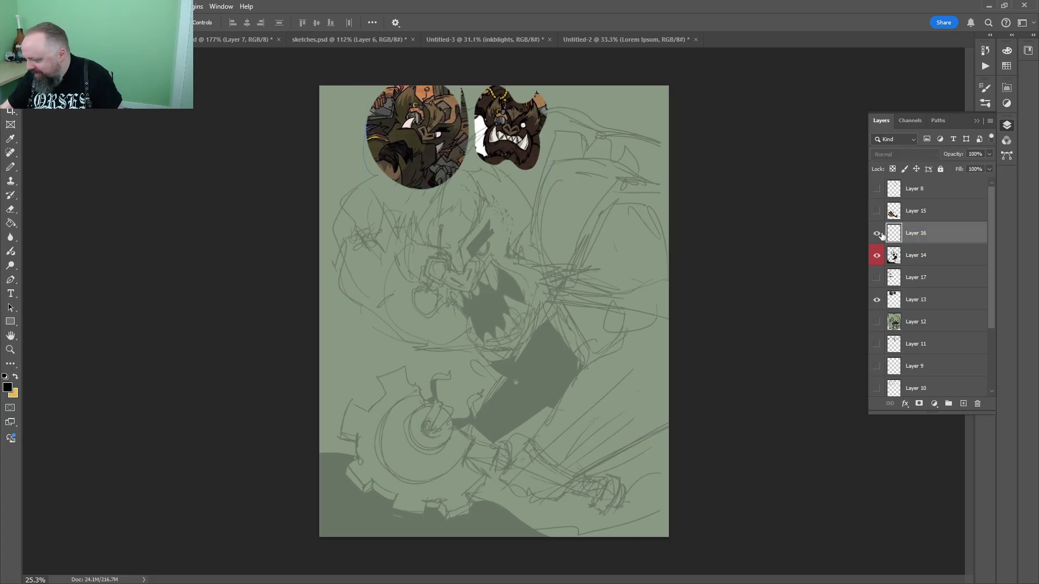
click(963, 403)
key(z)
drag(480, 275, 505, 253)
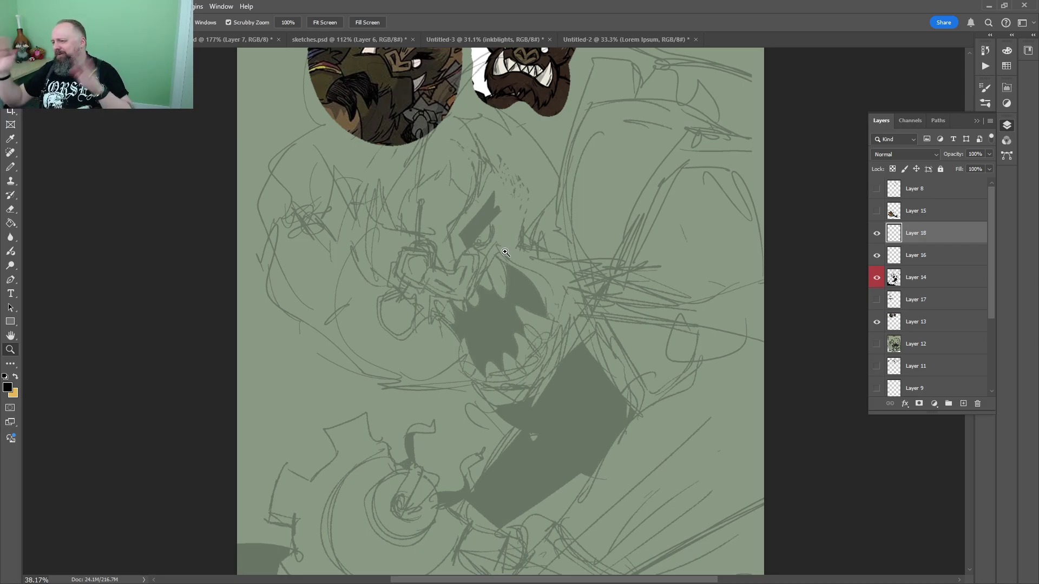
Examine the two painted werepig reference heads and compare them with the faded sketch of the monster's face
drag(527, 275, 568, 275)
key(z)
drag(478, 278, 527, 278)
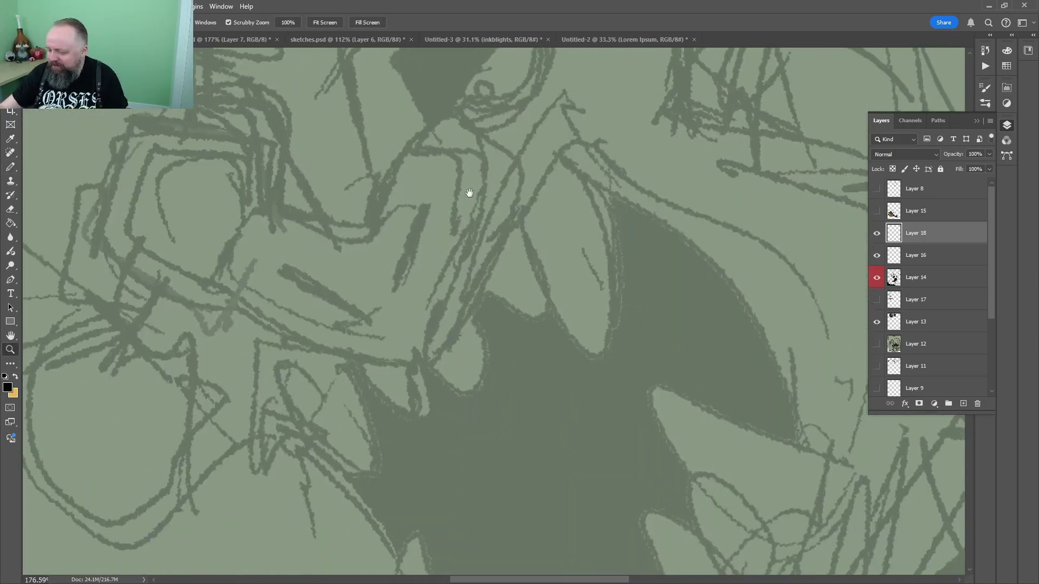
drag(468, 195, 500, 471)
drag(548, 273, 459, 274)
drag(483, 122, 545, 348)
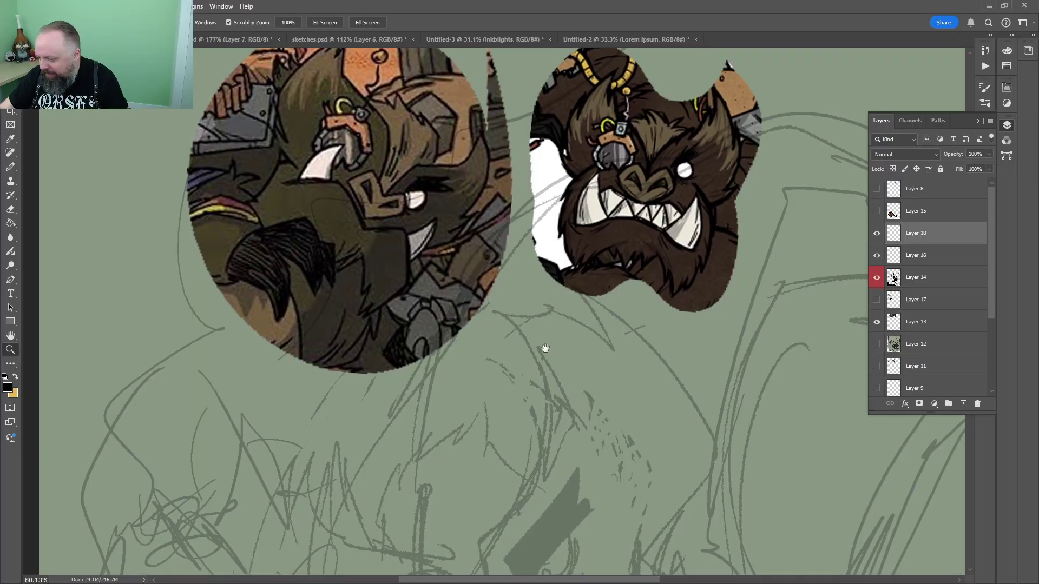
drag(544, 438, 475, 139)
drag(436, 382, 481, 381)
Switch to sketches.psd, sample the dark line colour, and sketch a pig's ears, back line and round snout in an empty area
key(b)
click(876, 234)
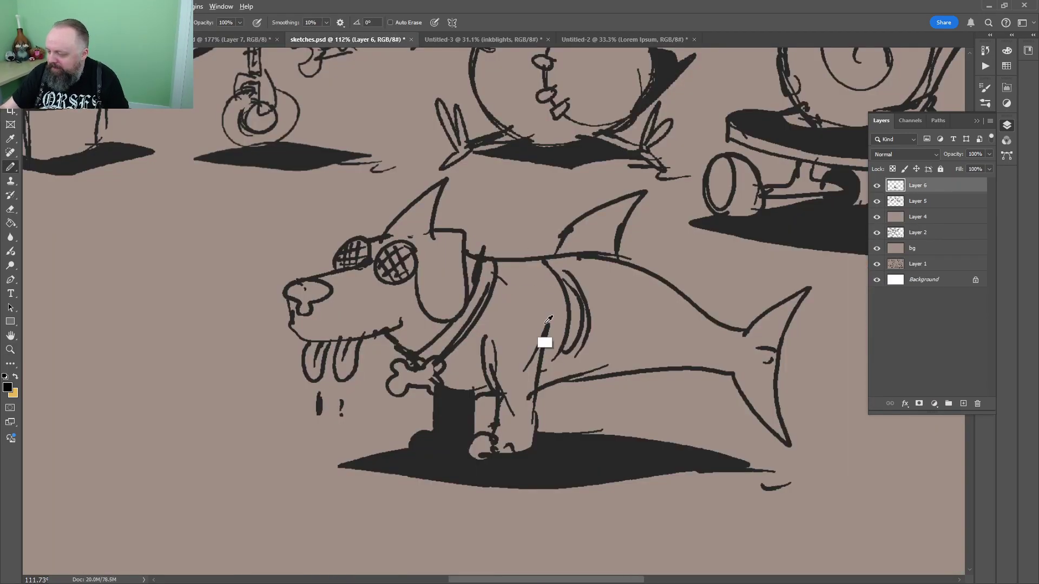
alt+click(578, 451)
mouse_move(466, 392)
mouse_down()
mouse_move(674, 285)
mouse_move(785, 334)
mouse_up()
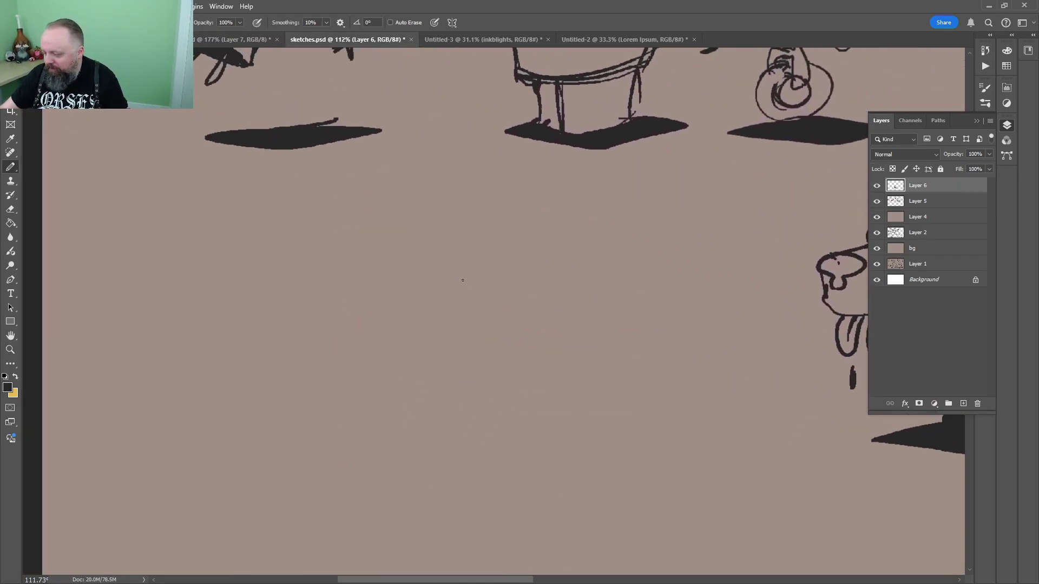
mouse_move(569, 234)
mouse_down()
mouse_move(372, 222)
mouse_move(338, 225)
mouse_move(296, 249)
mouse_up()
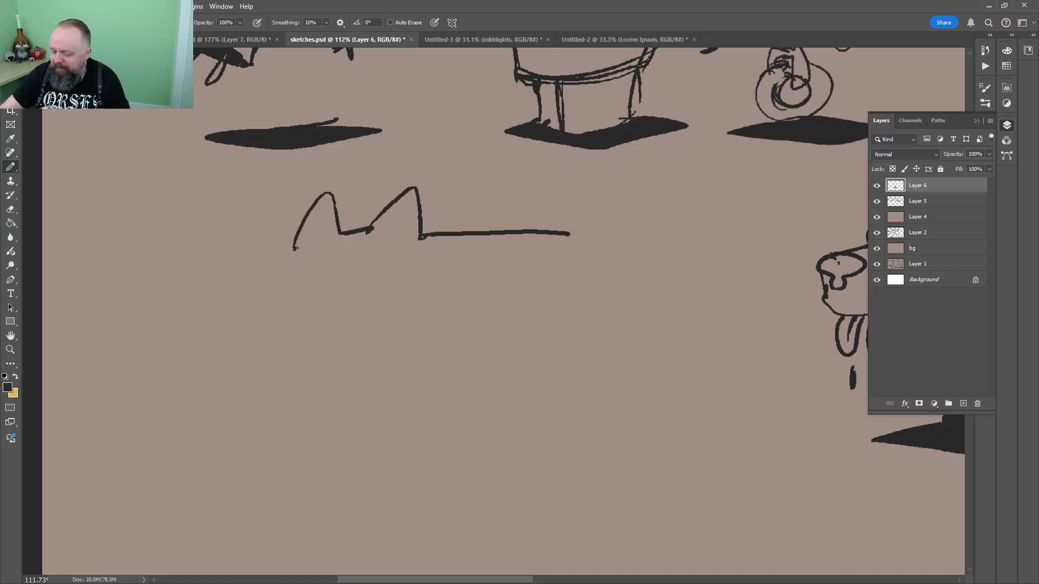
drag(269, 289, 254, 307)
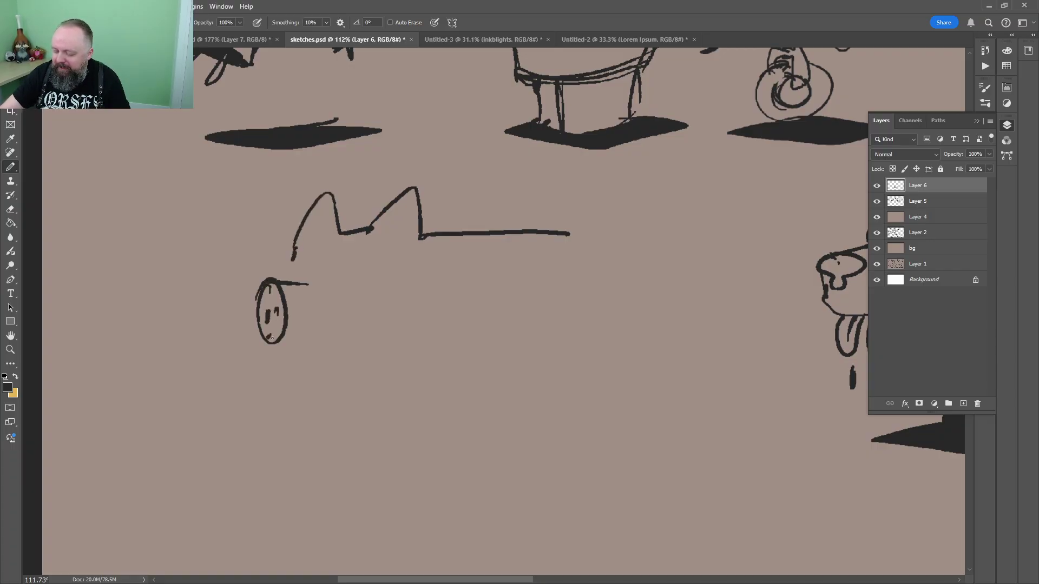
Sketch the pig's belly, near legs, haunch and rounded rump, and add a curly tail
mouse_move(393, 381)
mouse_down()
mouse_move(479, 390)
mouse_move(427, 388)
mouse_move(397, 458)
mouse_move(457, 395)
mouse_move(508, 393)
mouse_up()
key(e)
key(b)
mouse_move(518, 289)
mouse_down()
mouse_move(505, 391)
mouse_move(542, 434)
mouse_move(595, 452)
mouse_move(563, 234)
mouse_move(610, 330)
mouse_up()
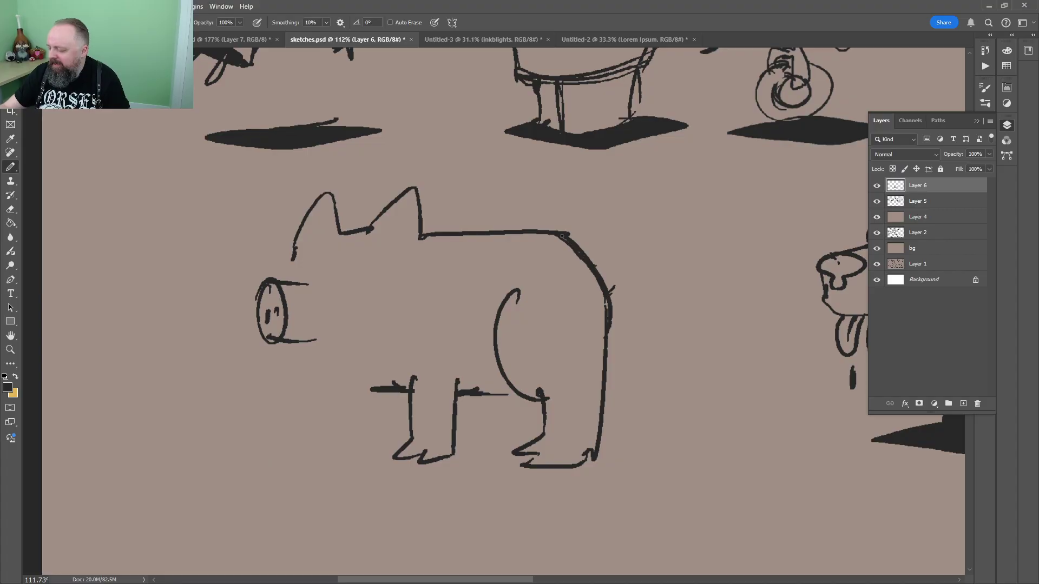
mouse_move(583, 256)
mouse_down()
mouse_move(620, 234)
mouse_move(607, 284)
mouse_move(647, 253)
mouse_move(616, 267)
mouse_up()
drag(658, 235, 631, 286)
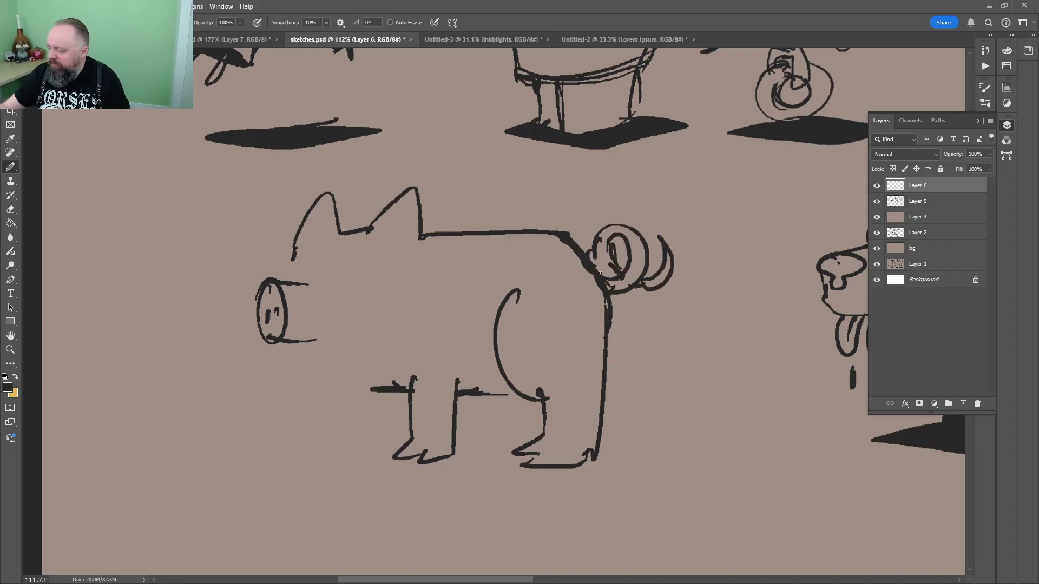
Add the pig's far legs as solid dark shapes and outline a flat ground shadow beneath the feet
mouse_move(481, 438)
mouse_down()
mouse_move(466, 460)
mouse_move(514, 401)
mouse_move(487, 398)
mouse_up()
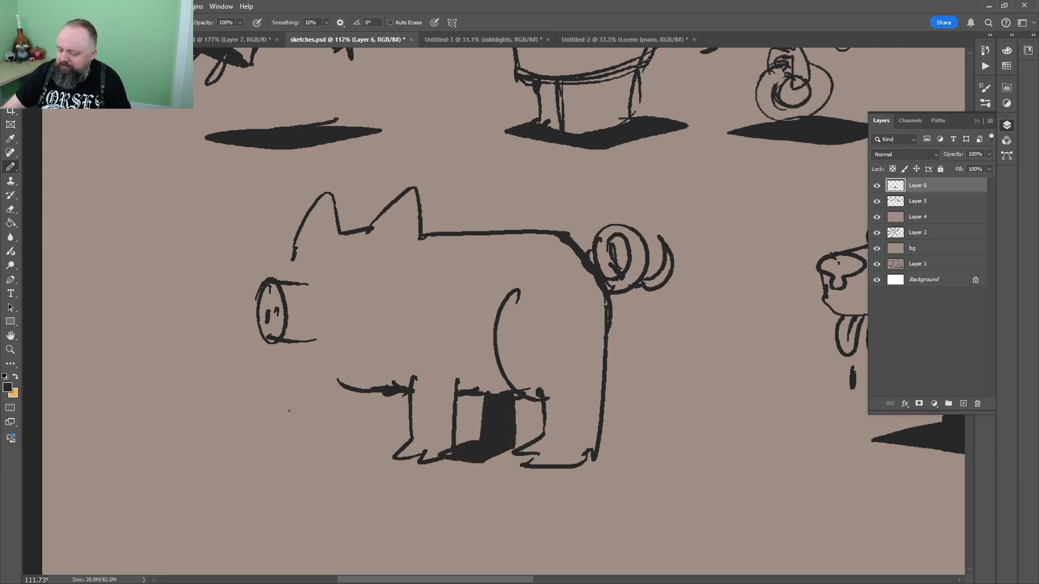
mouse_move(337, 380)
mouse_down()
mouse_move(337, 447)
mouse_move(315, 459)
mouse_up()
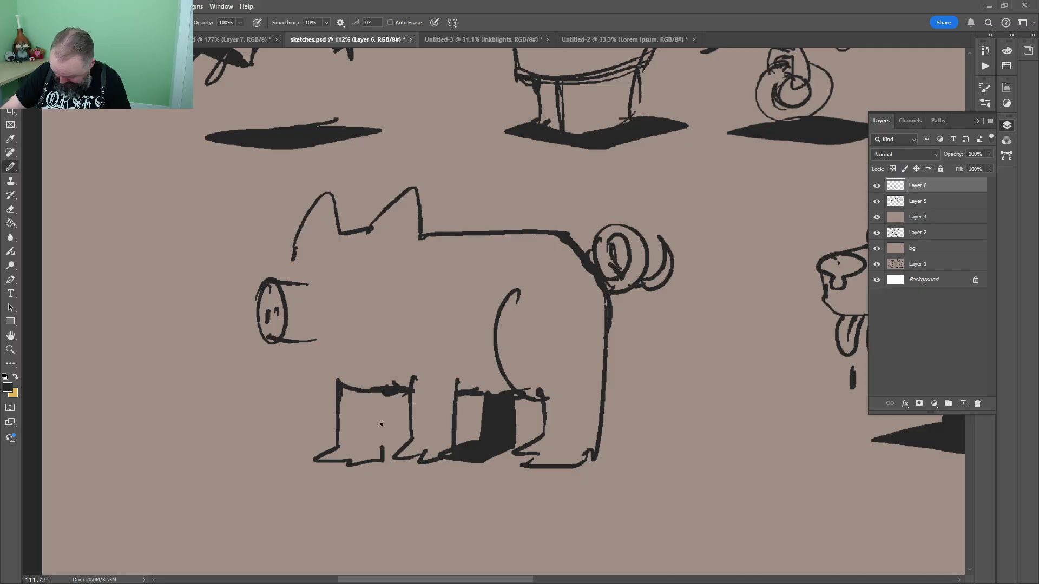
mouse_move(381, 425)
mouse_down()
mouse_move(274, 485)
mouse_move(491, 491)
mouse_move(626, 463)
mouse_move(504, 451)
mouse_up()
Fill the pig's ground shadow with the dark colour and add a small curved stroke at its rear end
key(g)
click(501, 466)
key(b)
key(ctrl+z)
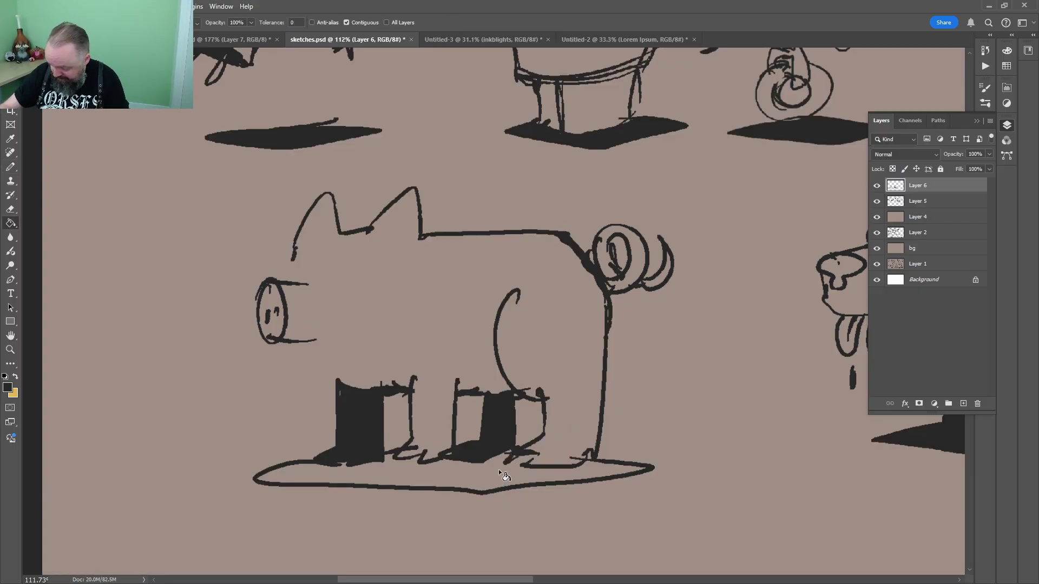
key(ctrl+shift+z)
key(ctrl+z)
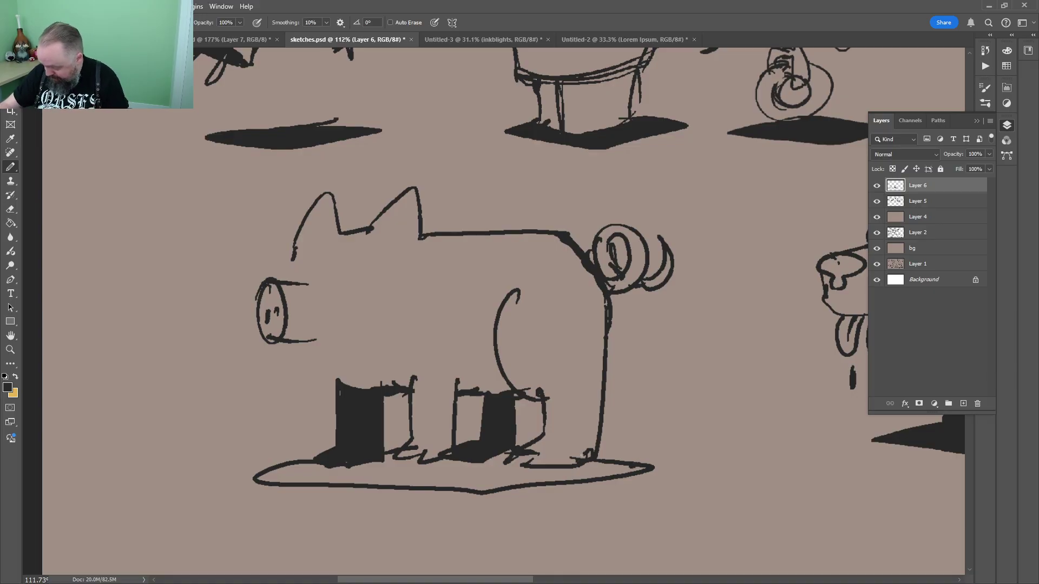
key(g)
click(546, 473)
key(b)
drag(682, 469, 674, 489)
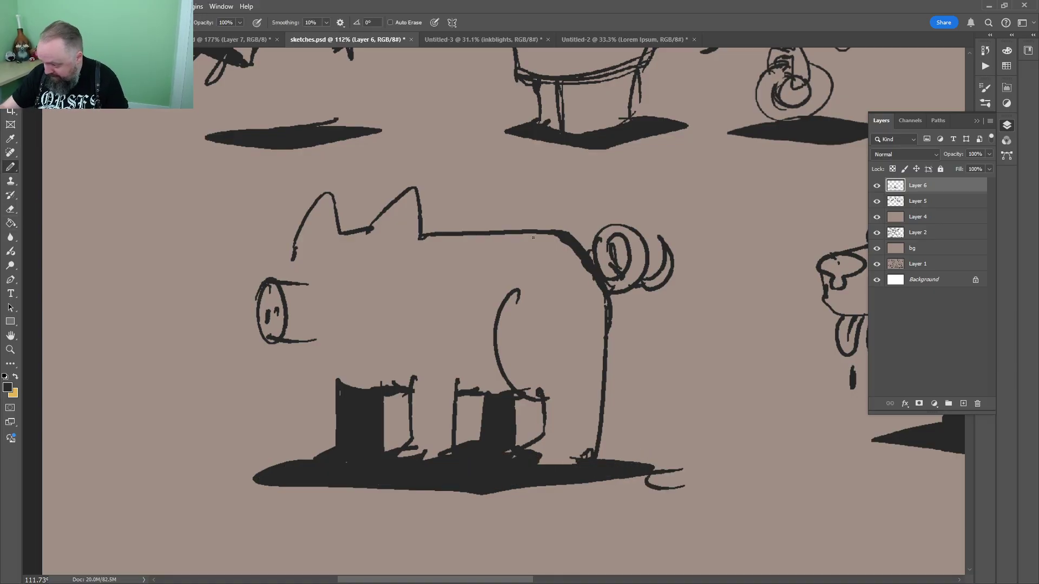
Draw two extra snouts with nostrils, one on the pig's lower cheek and one below its main snout
key(ctrl+space)
mouse_move(346, 267)
mouse_down()
mouse_move(362, 251)
mouse_move(508, 234)
mouse_up()
mouse_move(530, 334)
mouse_down()
mouse_move(508, 359)
mouse_move(523, 332)
mouse_up()
drag(519, 324, 622, 323)
drag(529, 433, 596, 428)
drag(523, 366, 520, 383)
drag(540, 367, 541, 387)
mouse_move(433, 378)
mouse_down()
mouse_move(350, 417)
mouse_move(409, 483)
mouse_move(511, 464)
mouse_up()
drag(376, 451, 385, 471)
drag(394, 457, 396, 464)
Draw two more snouts with nostrils, one above the pig's main snout and one on its upper cheek
key(e)
mouse_move(426, 184)
mouse_down()
mouse_move(420, 202)
mouse_move(429, 154)
mouse_up()
key(b)
mouse_move(491, 169)
mouse_down()
mouse_move(376, 227)
mouse_move(414, 140)
mouse_up()
drag(370, 229, 441, 255)
drag(393, 179, 389, 191)
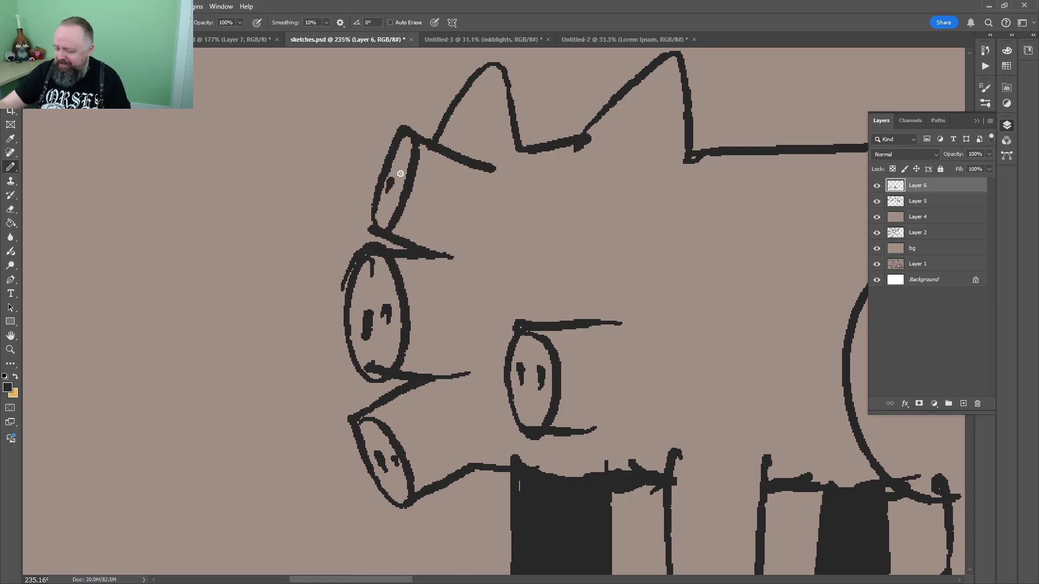
drag(586, 199, 502, 299)
drag(515, 197, 580, 299)
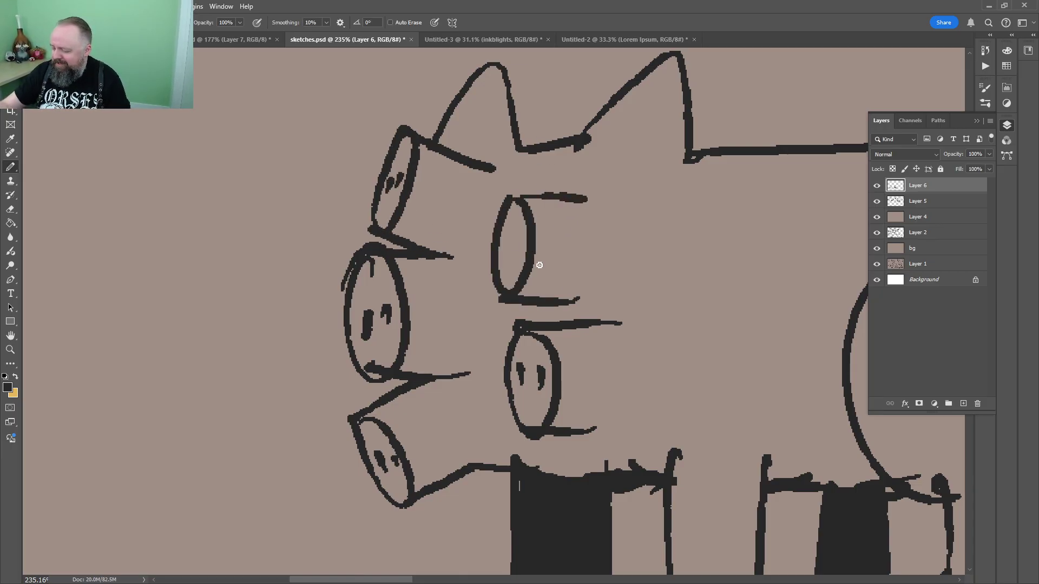
drag(561, 195, 584, 204)
Erase parts of the pig's two pointed ears and start redrawing them with folded tips
mouse_move(621, 145)
mouse_down()
mouse_move(681, 119)
mouse_move(668, 150)
mouse_up()
key(space)
drag(653, 115, 502, 287)
key(e)
mouse_move(372, 237)
mouse_down()
mouse_move(503, 271)
mouse_move(546, 322)
mouse_up()
key(b)
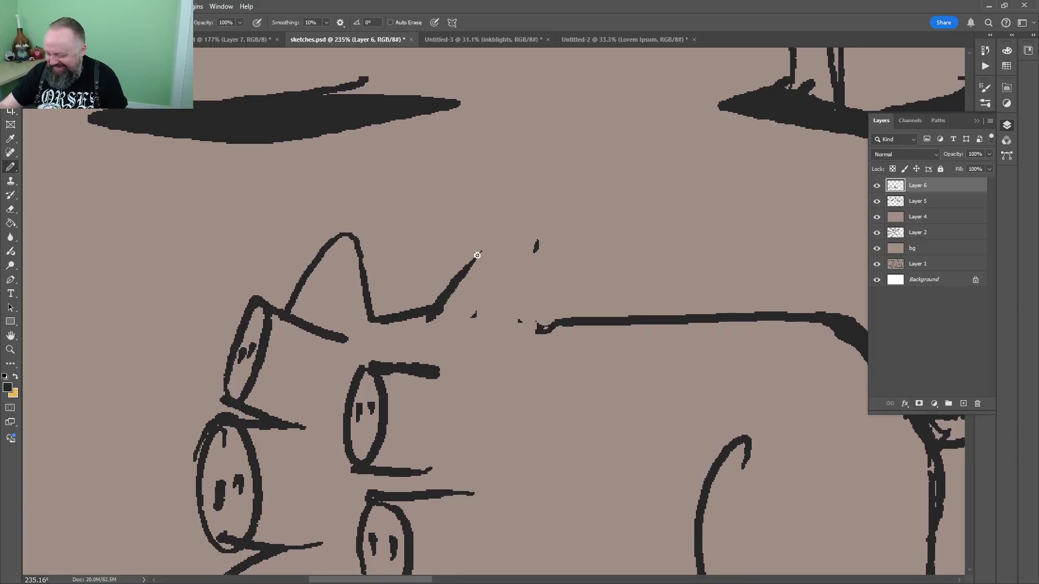
mouse_move(458, 274)
mouse_down()
mouse_move(507, 336)
mouse_move(481, 263)
mouse_up()
key(e)
mouse_move(355, 239)
mouse_down()
mouse_move(311, 262)
mouse_move(290, 304)
mouse_up()
key(b)
mouse_move(293, 315)
mouse_down()
mouse_move(290, 264)
mouse_move(333, 241)
mouse_move(364, 264)
mouse_up()
Add a solid dark shape behind the front snouts and an oval snout with nostrils on the pig's side
key(space)
drag(477, 322, 528, 144)
mouse_move(278, 187)
mouse_down()
mouse_move(204, 194)
mouse_move(255, 283)
mouse_up()
key(g)
click(252, 233)
key(b)
drag(564, 216, 533, 227)
drag(544, 261, 552, 286)
drag(559, 260, 564, 277)
Erase part of the back line and draw an upright cylindrical snout there with an oval end and dark centre
key(space)
drag(705, 209, 447, 336)
key(e)
drag(449, 241, 541, 236)
key(b)
drag(431, 257, 466, 146)
mouse_move(598, 165)
mouse_down()
mouse_move(573, 261)
mouse_move(561, 241)
mouse_up()
key(e)
key(b)
drag(504, 157, 536, 157)
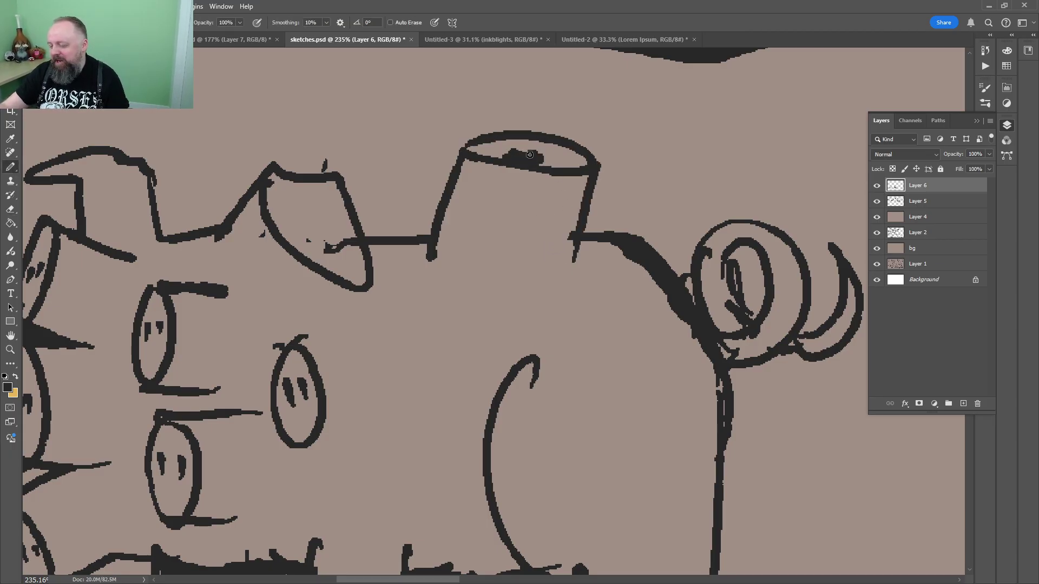
Draw two round snouts with paired nostrils on the pig's rump, one near the tail and a larger one on the haunch
key(z)
drag(597, 165, 582, 234)
mouse_move(738, 234)
mouse_down()
mouse_move(622, 281)
mouse_move(628, 250)
mouse_up()
key(b)
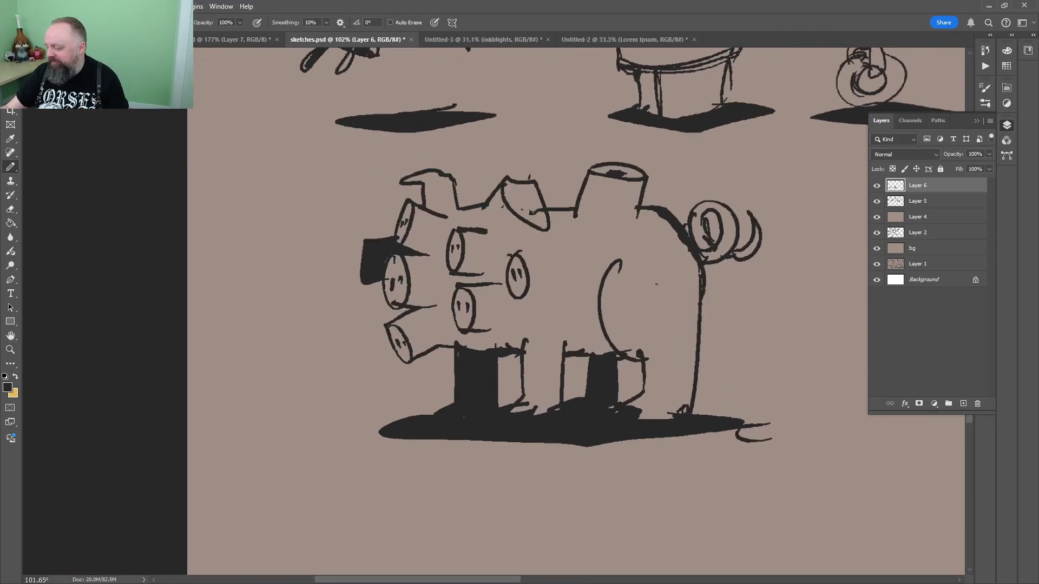
key(z)
key(b)
mouse_move(554, 311)
mouse_down()
mouse_move(792, 303)
mouse_move(785, 324)
mouse_up()
drag(810, 295, 813, 288)
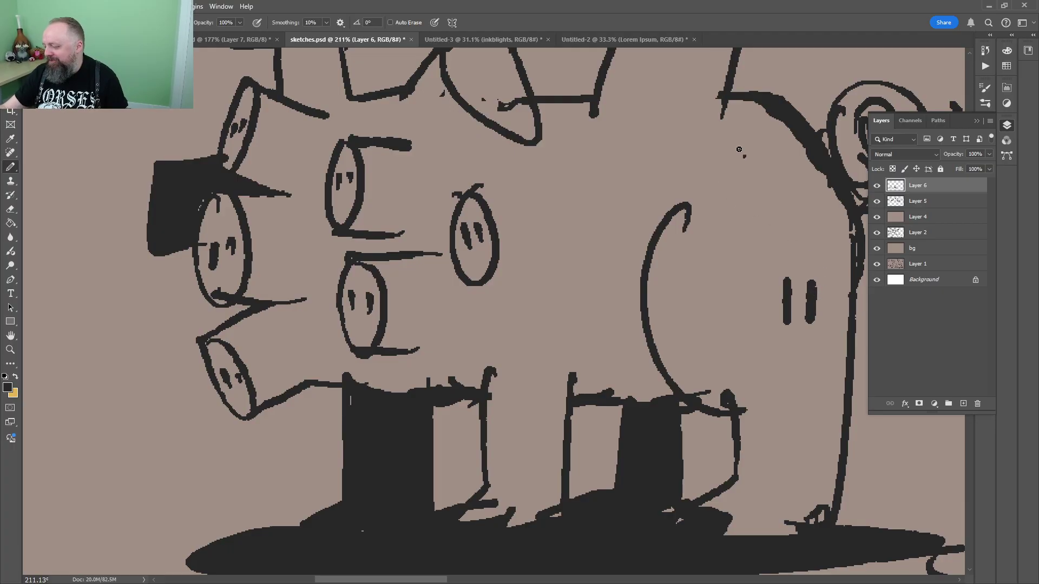
drag(739, 149, 752, 172)
drag(760, 141, 775, 164)
mouse_move(760, 116)
mouse_down()
mouse_move(798, 156)
mouse_move(762, 120)
mouse_up()
mouse_move(756, 251)
mouse_down()
mouse_move(760, 360)
mouse_move(842, 298)
mouse_up()
drag(807, 241, 829, 255)
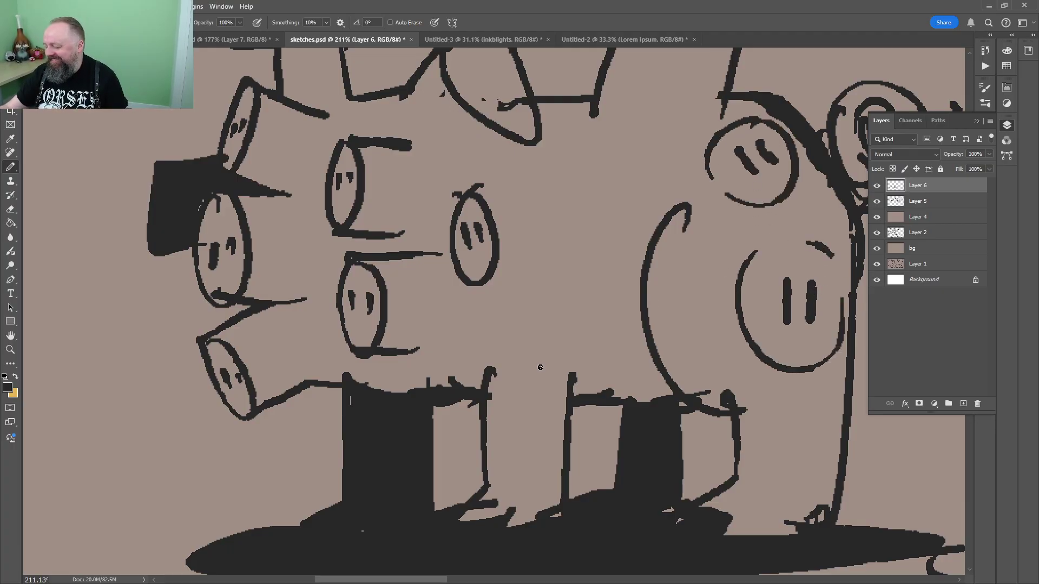
Touch up the pig's belly line in front of the hind leg and add a short stroke below the rear ear
drag(547, 395, 599, 391)
key(z)
drag(628, 269, 569, 343)
mouse_move(542, 309)
mouse_down()
mouse_move(359, 301)
mouse_move(225, 325)
mouse_up()
drag(454, 286, 281, 287)
drag(282, 368, 480, 224)
drag(357, 315, 468, 315)
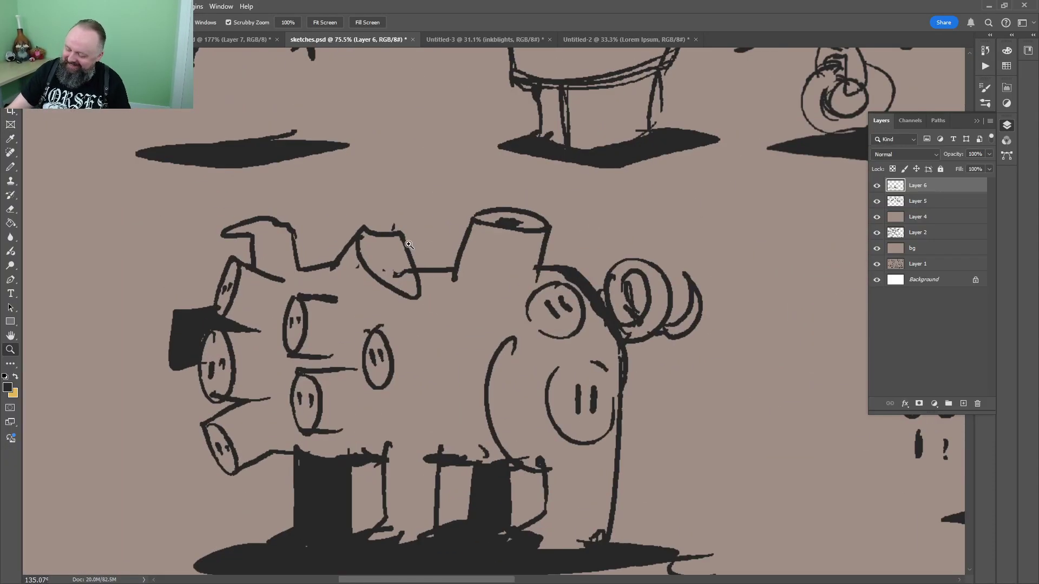
key(b)
drag(380, 300, 389, 283)
Return to the werepig monster document and make Layer 16 the active drawing layer
click(108, 40)
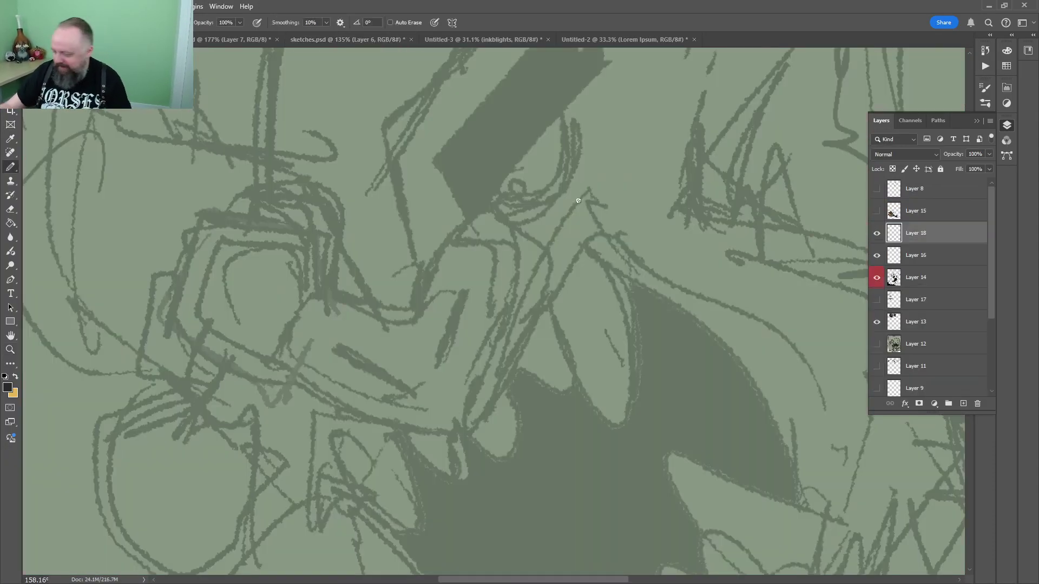
click(876, 233)
click(876, 233)
key(z)
drag(625, 237, 514, 237)
click(906, 255)
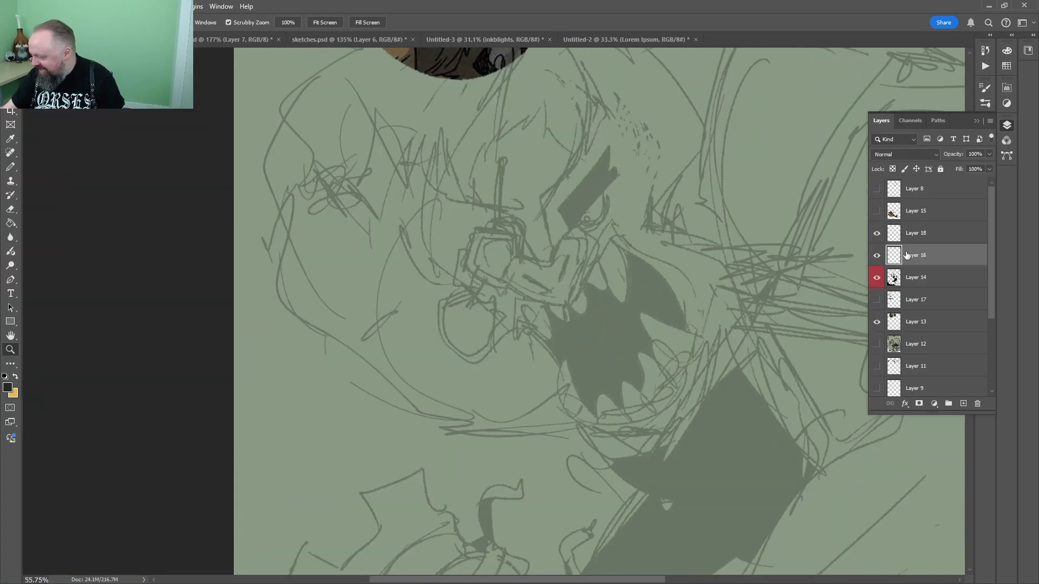
mouse_move(612, 250)
mouse_down()
mouse_move(557, 297)
mouse_move(595, 297)
mouse_up()
key(b)
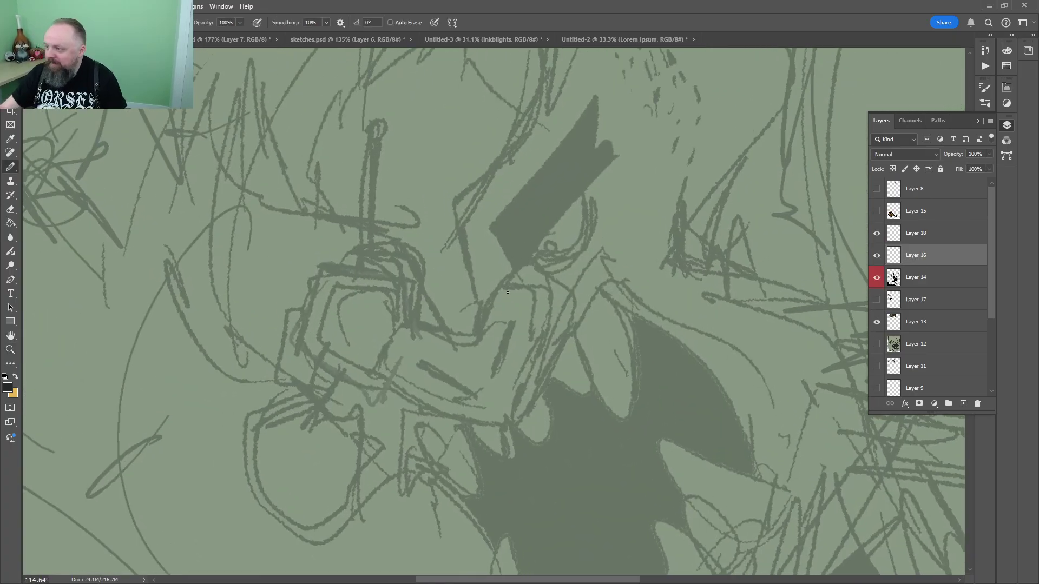
Draw the monster's snout outline in bold dark lines over the faded sketch, with a two-humped upper edge and straight lower edges
key(z)
drag(459, 303, 503, 303)
key(b)
mouse_move(531, 424)
mouse_down()
mouse_move(598, 325)
mouse_move(535, 421)
mouse_move(541, 402)
mouse_up()
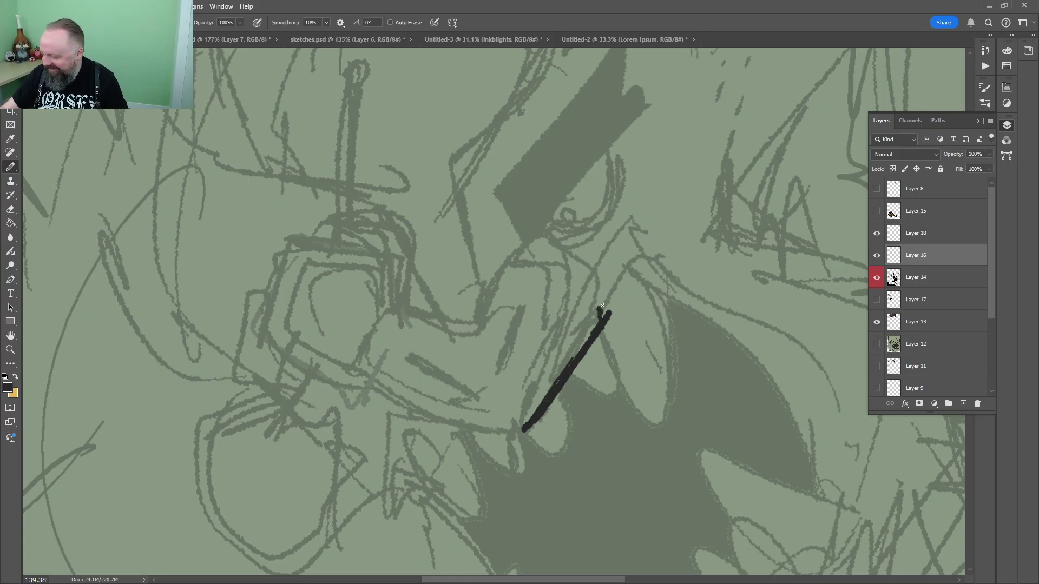
drag(603, 284, 464, 357)
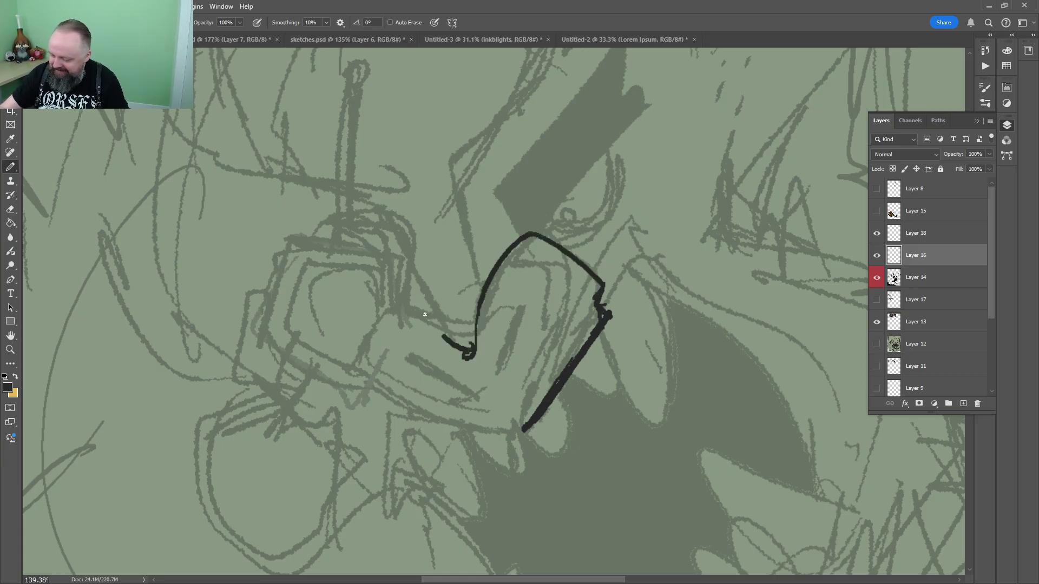
drag(425, 314, 371, 371)
mouse_move(354, 383)
mouse_down()
mouse_move(531, 431)
mouse_move(567, 338)
mouse_up()
key(z)
key(b)
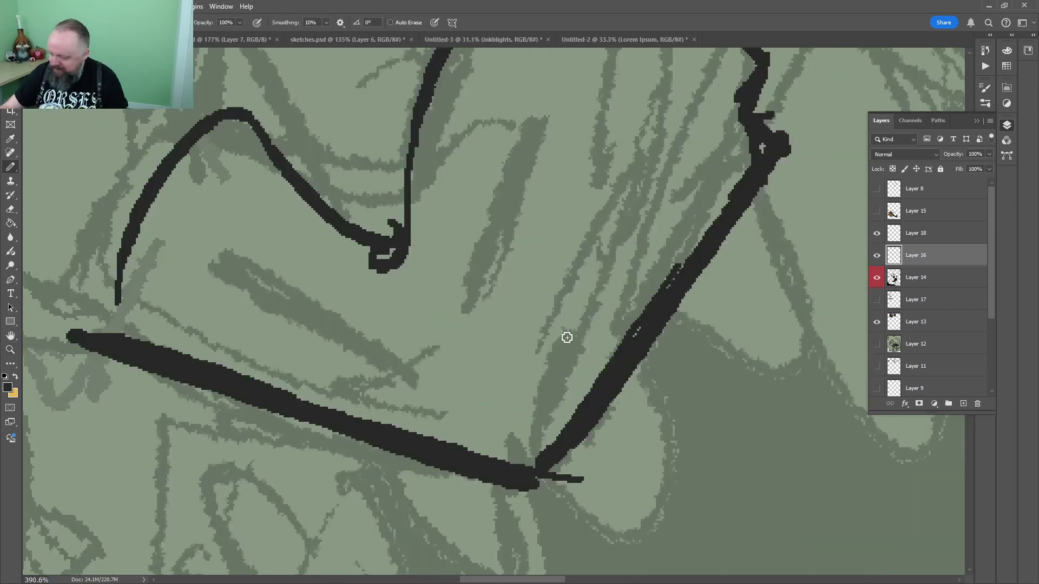
click(611, 109)
Draw two angular nostrils inside the monster's snout and thicken the inner edge of the taller hump
key(z)
drag(611, 136, 457, 162)
mouse_move(476, 218)
mouse_down()
mouse_move(530, 218)
mouse_move(543, 276)
mouse_up()
drag(553, 420, 554, 239)
scroll(493, 279, up, 4)
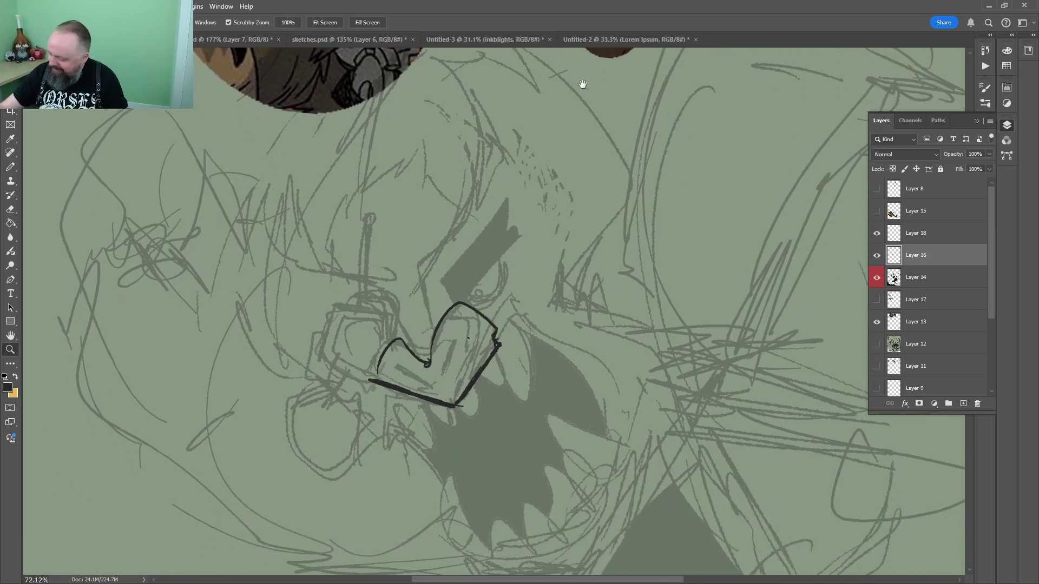
key(b)
scroll(514, 278, up, 2)
mouse_move(507, 285)
mouse_down()
mouse_move(447, 283)
mouse_move(421, 400)
mouse_move(412, 324)
mouse_move(436, 289)
mouse_up()
mouse_move(518, 276)
mouse_down()
mouse_move(414, 387)
mouse_move(424, 372)
mouse_up()
mouse_move(340, 397)
mouse_down()
mouse_move(281, 347)
mouse_move(295, 367)
mouse_move(272, 324)
mouse_up()
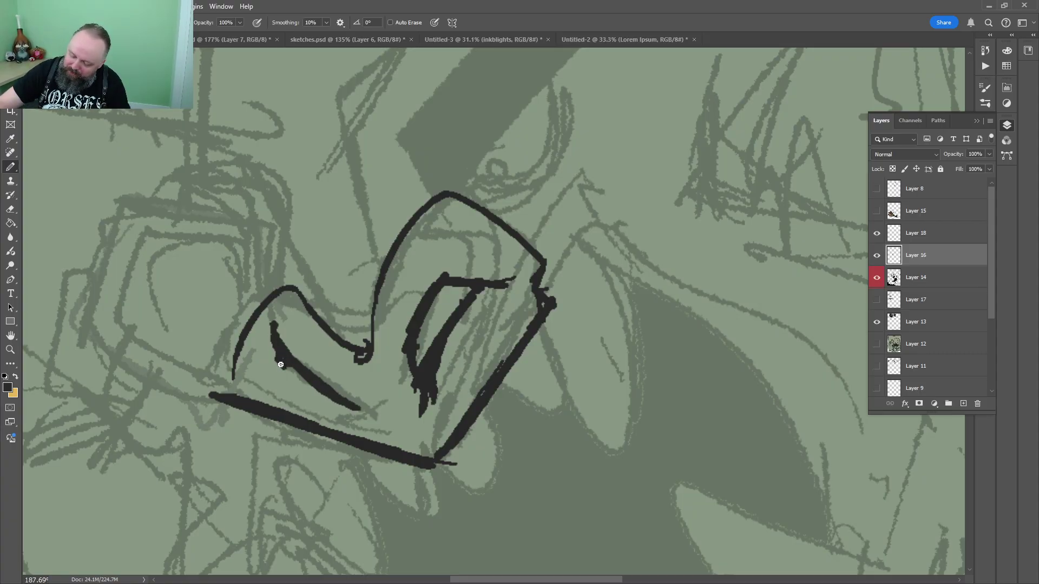
mouse_move(281, 365)
mouse_down()
mouse_move(309, 390)
mouse_move(365, 413)
mouse_move(384, 410)
mouse_up()
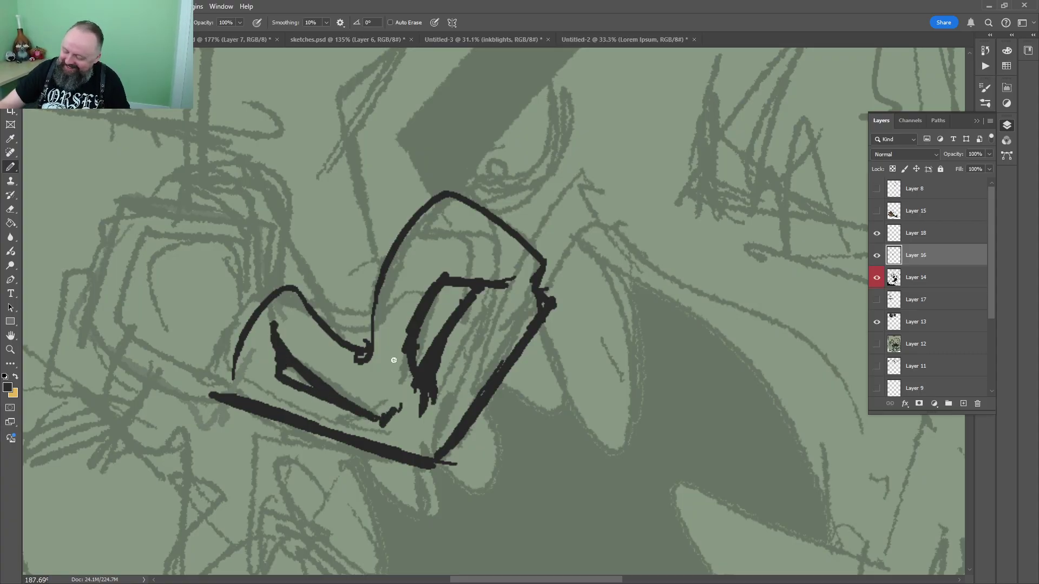
drag(382, 298, 425, 220)
Add a sharp-peaked lip fold with short crease strokes at the snout's upper corner beneath the eye
key(z)
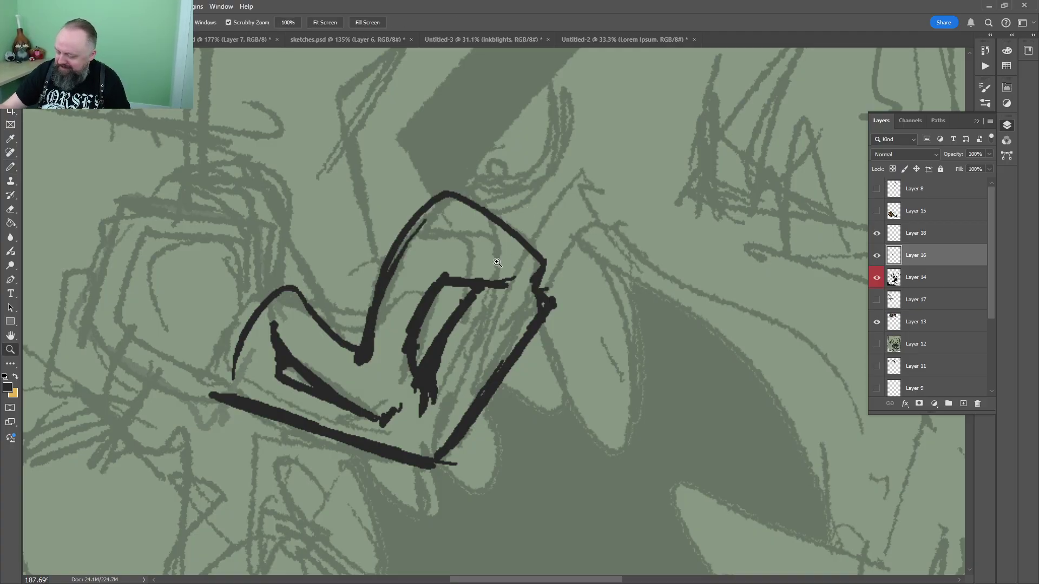
drag(525, 67, 514, 68)
mouse_move(588, 216)
mouse_down()
mouse_move(508, 339)
mouse_move(605, 190)
mouse_move(630, 245)
mouse_move(588, 241)
mouse_up()
key(z)
mouse_move(652, 202)
mouse_down()
mouse_move(632, 236)
mouse_move(630, 181)
mouse_move(470, 450)
mouse_move(491, 394)
mouse_up()
mouse_move(496, 348)
mouse_down()
mouse_move(480, 389)
mouse_move(464, 167)
mouse_up()
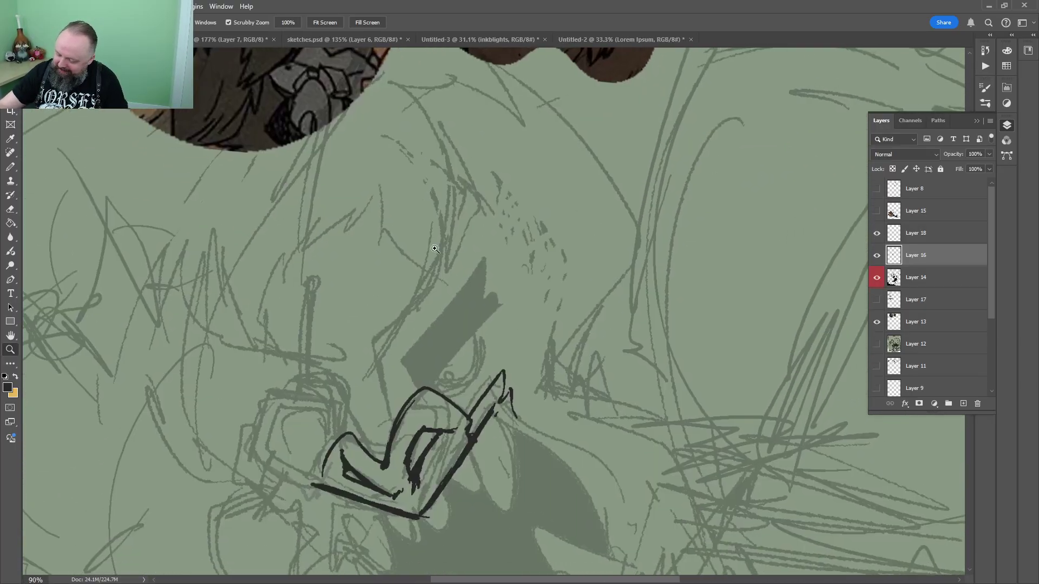
Draw bold tapering bridge lines rising from both snout humps, with short wrinkle strokes beside them
mouse_move(387, 368)
mouse_down()
mouse_move(396, 422)
mouse_move(383, 382)
mouse_move(361, 378)
mouse_up()
key(z)
key(z)
drag(362, 447, 373, 446)
drag(365, 457, 315, 319)
mouse_move(316, 321)
mouse_down()
mouse_move(331, 343)
mouse_move(333, 305)
mouse_up()
drag(339, 315, 341, 291)
mouse_move(358, 454)
mouse_down()
mouse_move(327, 340)
mouse_move(364, 452)
mouse_up()
key(z)
drag(306, 284, 343, 414)
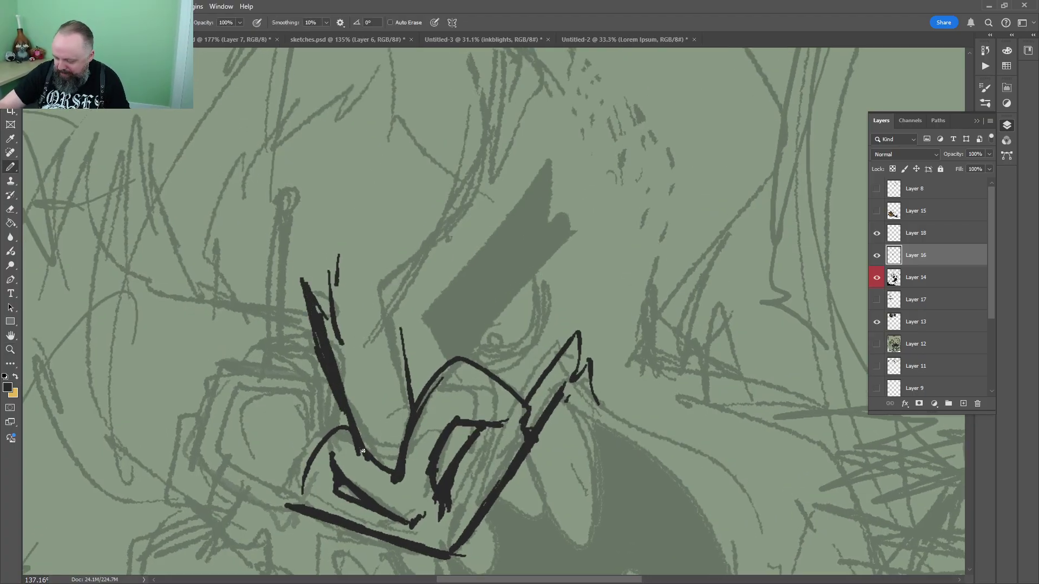
mouse_move(414, 410)
mouse_down()
mouse_move(401, 260)
mouse_move(411, 320)
mouse_up()
Examine the two reference monster heads above the sketch, then return to the snout
drag(486, 221, 511, 465)
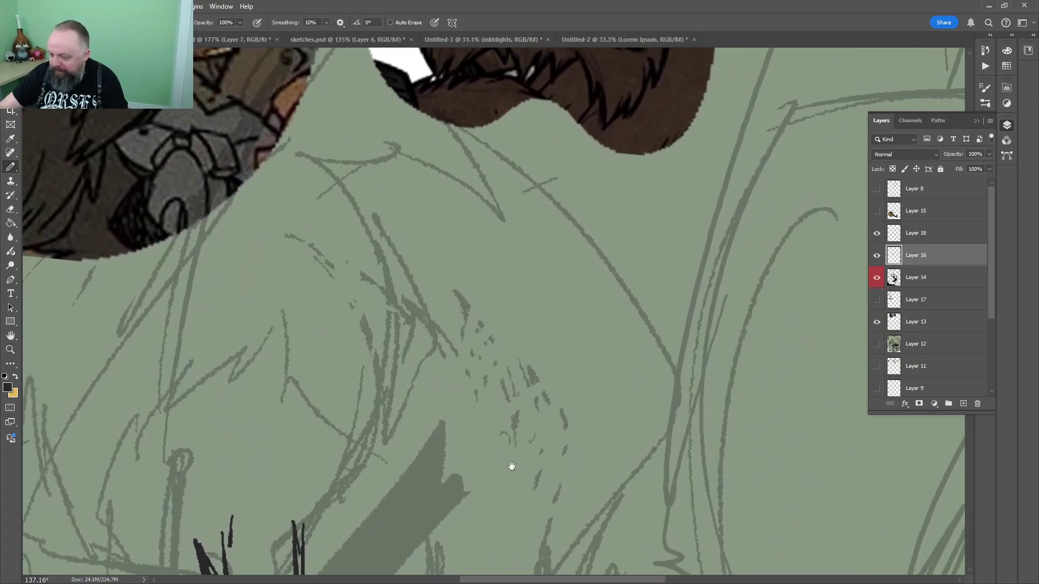
drag(254, 200, 525, 440)
key(z)
drag(580, 342, 522, 341)
mouse_move(627, 363)
mouse_down()
mouse_move(480, 199)
mouse_move(477, 373)
mouse_up()
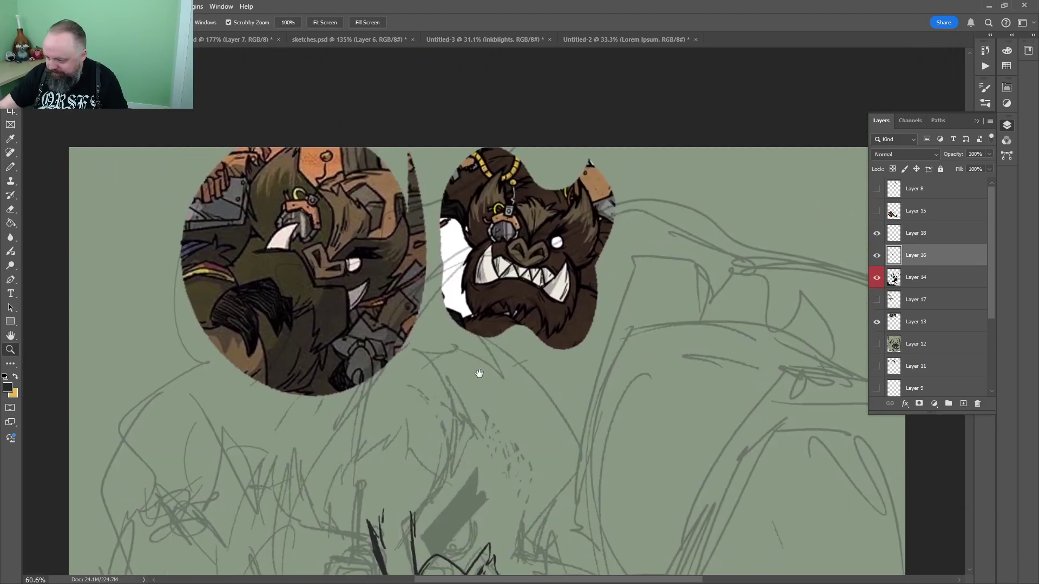
drag(455, 501, 424, 287)
drag(424, 288, 457, 251)
Ink the brow line from the snout bridge up into a large pointed ear with jagged tufts along its outer edge
drag(367, 311, 365, 302)
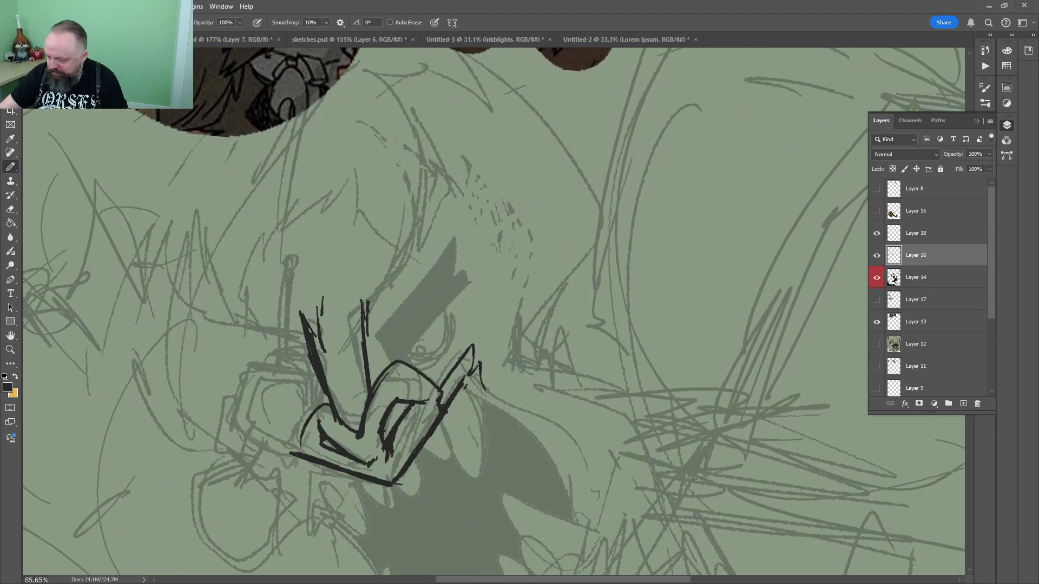
mouse_move(488, 168)
mouse_down()
mouse_move(475, 482)
mouse_move(480, 232)
mouse_move(412, 292)
mouse_move(364, 131)
mouse_move(435, 142)
mouse_move(552, 255)
mouse_up()
drag(555, 226, 556, 262)
mouse_move(543, 177)
mouse_down()
mouse_move(566, 341)
mouse_move(536, 201)
mouse_move(562, 201)
mouse_up()
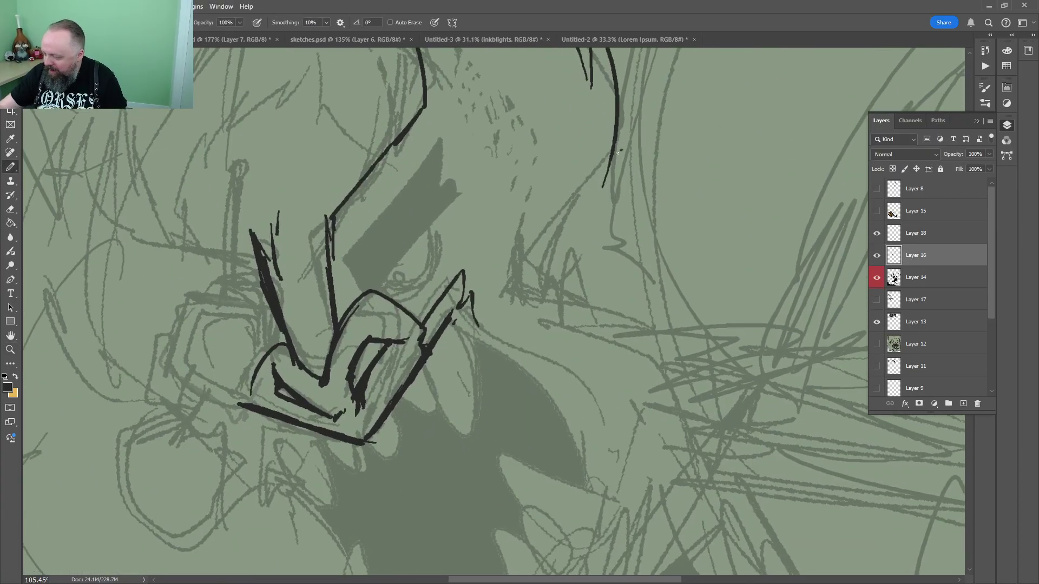
drag(621, 149, 520, 273)
drag(561, 201, 546, 324)
scroll(538, 224, down, 4)
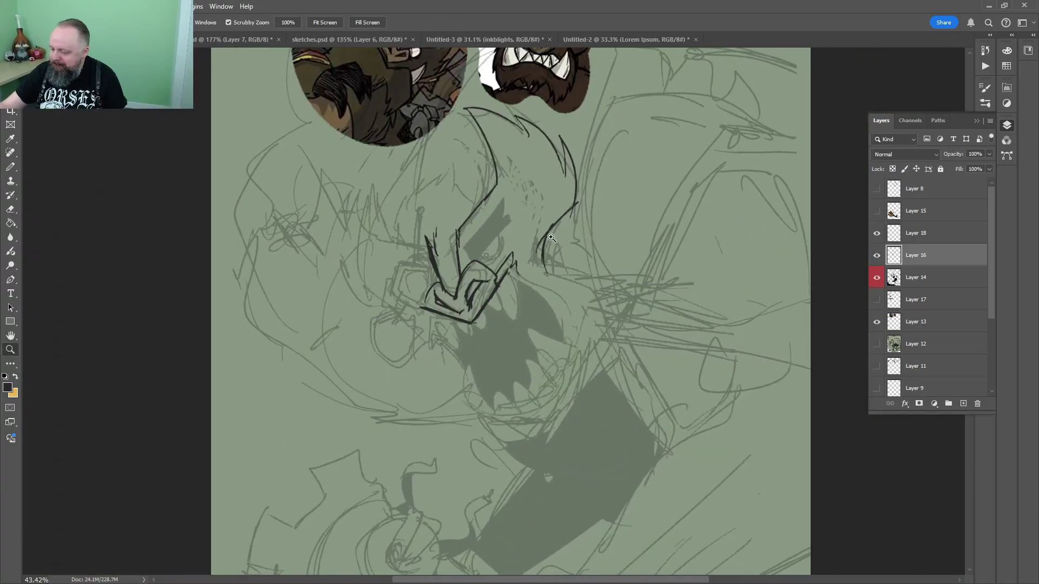
Outline the monster's thick slanted eyebrow over the sketch and fill it solid dark
scroll(498, 220, up, 6)
key(b)
mouse_move(442, 317)
mouse_down()
mouse_move(413, 271)
mouse_move(552, 109)
mouse_move(555, 164)
mouse_move(449, 324)
mouse_up()
key(g)
click(487, 228)
Draw the half-round eye beneath the slanted eyebrow with curved eye-bag lines under it
key(z)
drag(622, 208, 587, 201)
mouse_move(494, 258)
mouse_down()
mouse_move(508, 198)
mouse_move(521, 257)
mouse_up()
key(b)
mouse_move(382, 319)
mouse_down()
mouse_move(589, 244)
mouse_move(577, 53)
mouse_up()
mouse_move(581, 54)
mouse_down()
mouse_move(486, 320)
mouse_move(633, 174)
mouse_up()
key(space)
drag(655, 91, 562, 116)
drag(267, 375, 587, 219)
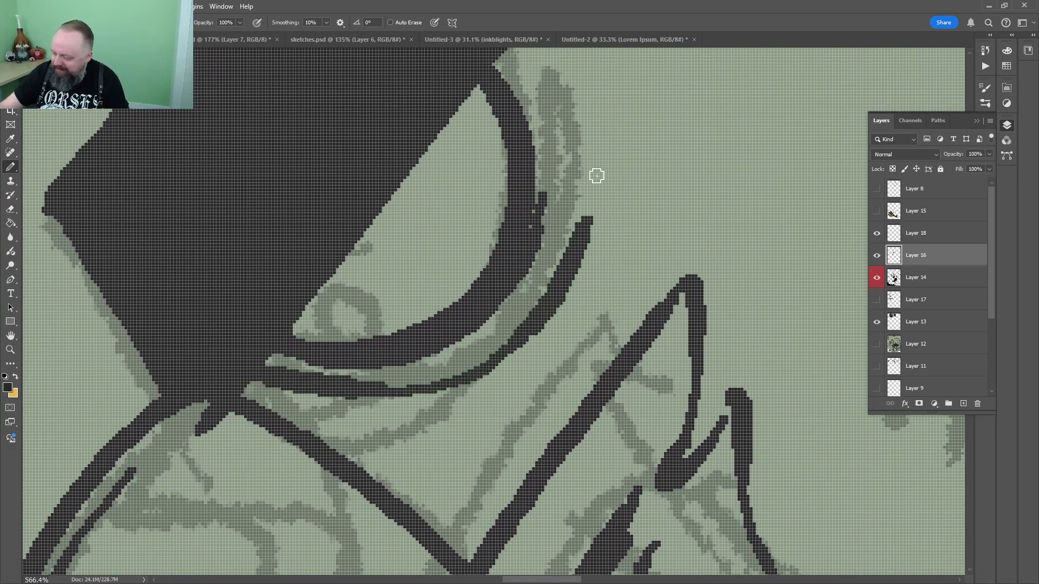
drag(608, 151, 508, 382)
drag(424, 436, 359, 447)
Lower the opacity of Layer 14 to 16%, make Layer 16 active again and toggle its visibility off and on
key(z)
drag(671, 260, 617, 267)
scroll(643, 235, down, 4)
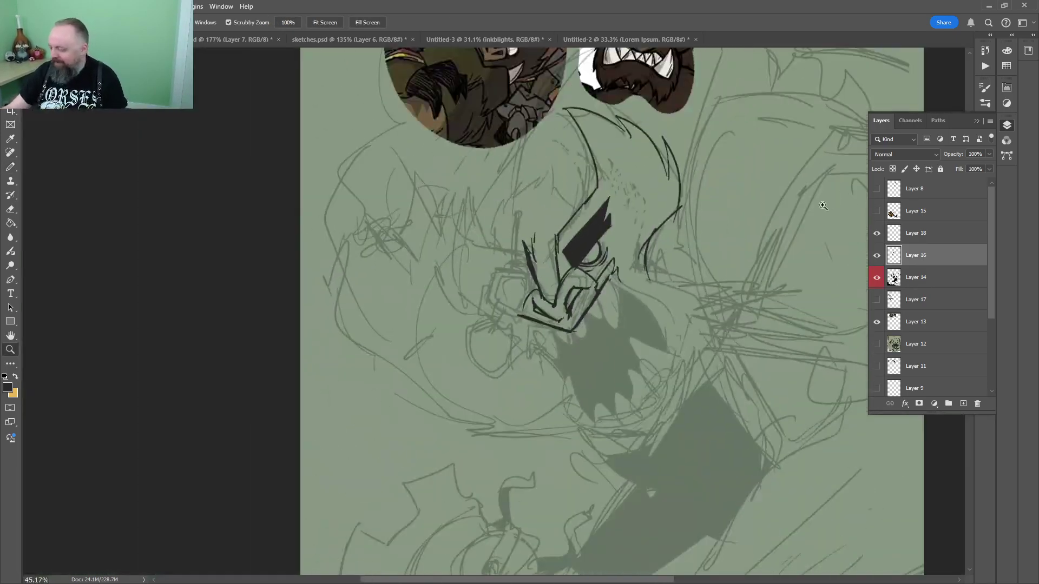
click(925, 279)
drag(947, 168, 944, 166)
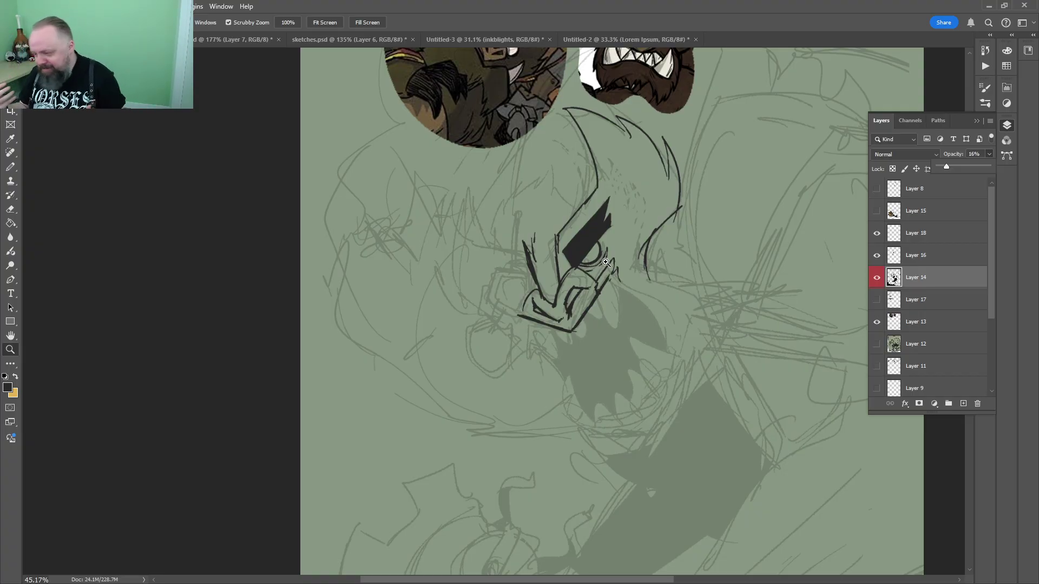
click(893, 258)
click(876, 256)
click(876, 256)
Try to extend the base of the monster's ear with bold diagonal fur strokes, and undo them
drag(585, 259, 622, 231)
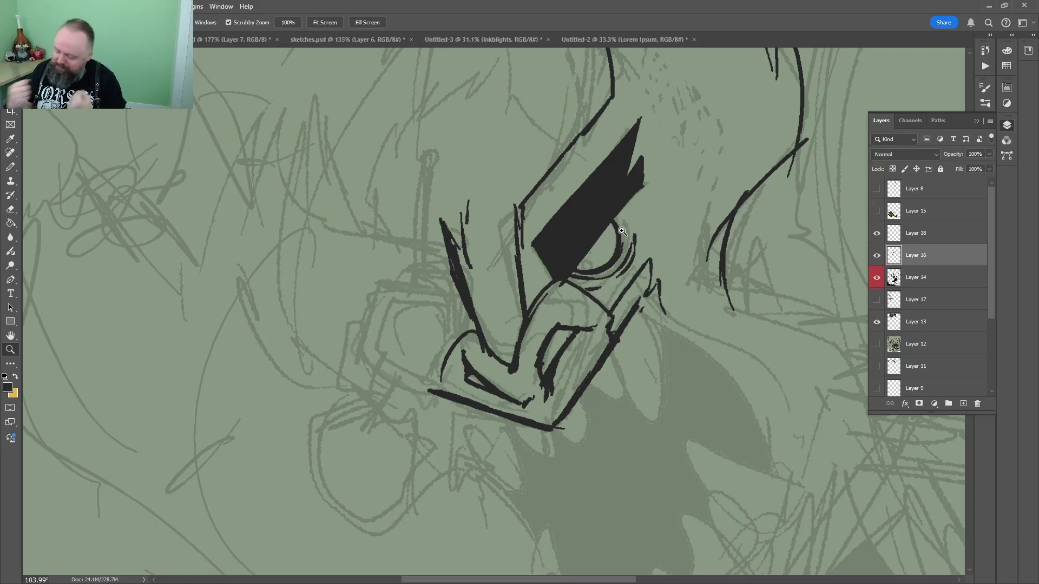
drag(652, 130, 517, 389)
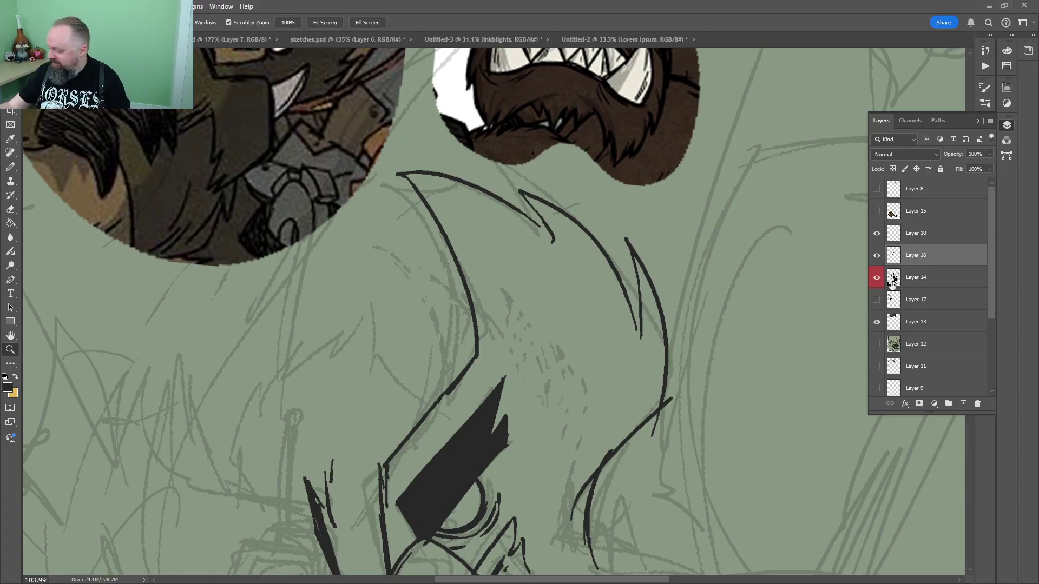
mouse_move(564, 436)
mouse_down()
mouse_move(598, 192)
mouse_move(570, 512)
mouse_move(389, 199)
mouse_move(382, 59)
mouse_up()
drag(459, 287, 498, 287)
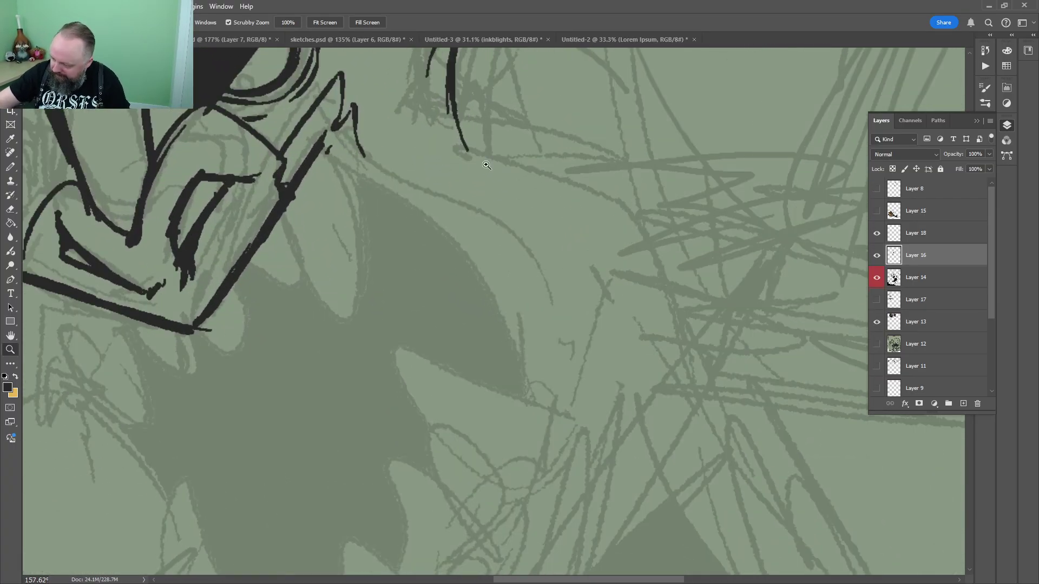
key(b)
drag(465, 115, 394, 275)
drag(355, 236, 411, 328)
drag(357, 266, 421, 368)
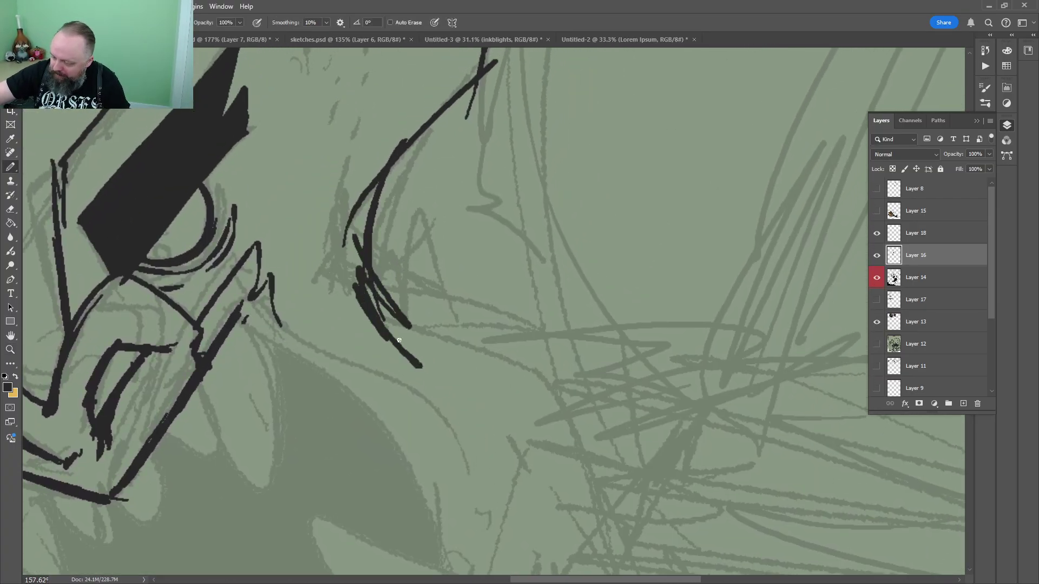
drag(355, 285, 400, 340)
key(ctrl+z)
key(ctrl+z)
key(ctrl+z)
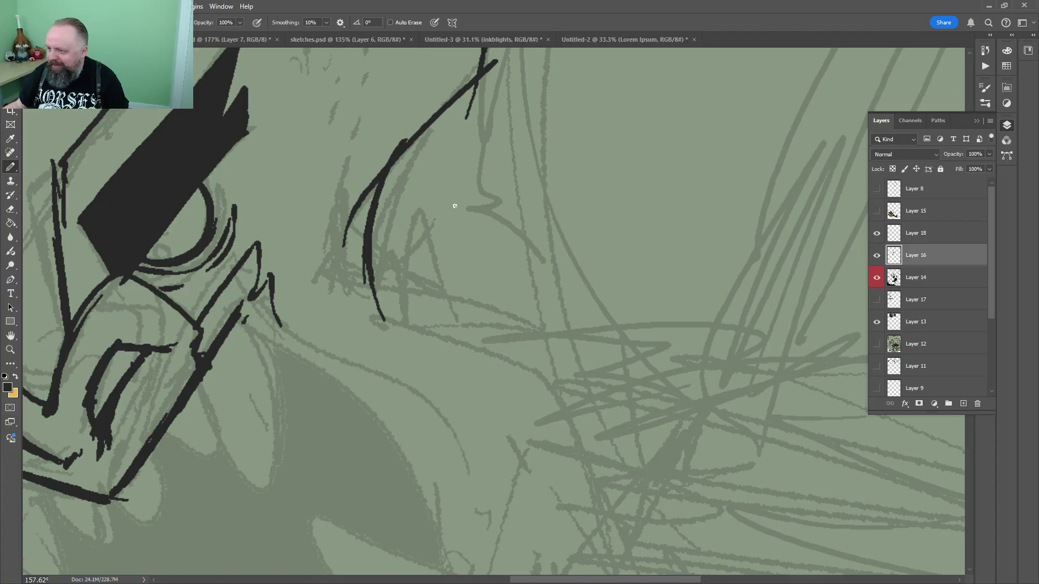
Switch to sketches.psd and draw a cartoon deer head with antlers, eye, ear and snout in the empty space beside the shark creature
click(311, 40)
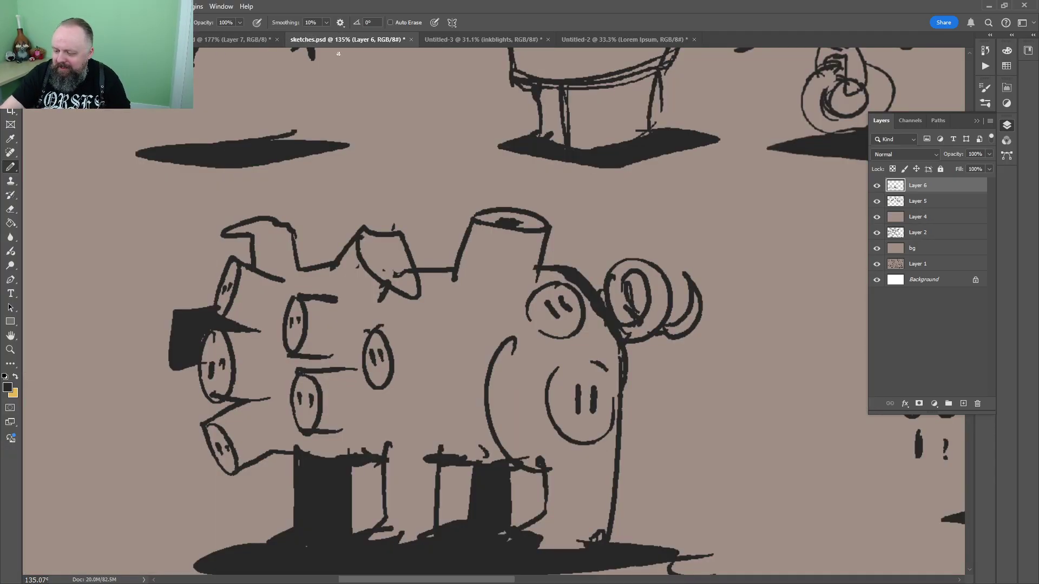
key(z)
drag(590, 376, 496, 263)
mouse_move(650, 375)
mouse_down()
mouse_move(705, 318)
mouse_move(596, 211)
mouse_up()
key(b)
drag(544, 235, 488, 285)
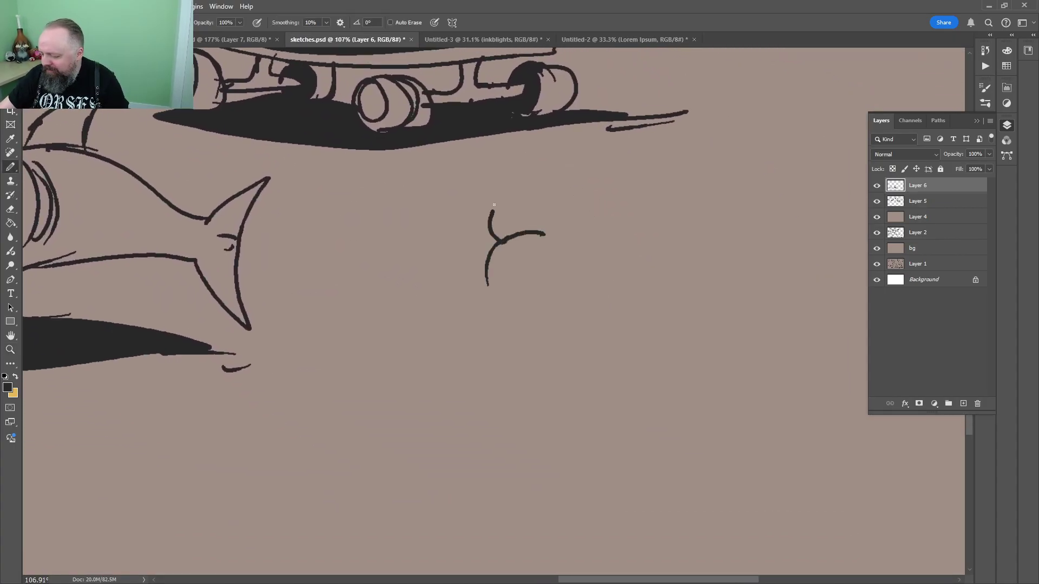
drag(494, 205, 459, 226)
mouse_move(543, 233)
mouse_down()
mouse_move(573, 219)
mouse_move(540, 254)
mouse_up()
mouse_move(486, 274)
mouse_down()
mouse_move(464, 320)
mouse_move(524, 268)
mouse_move(485, 327)
mouse_move(555, 253)
mouse_move(552, 276)
mouse_move(553, 241)
mouse_up()
key(e)
key(b)
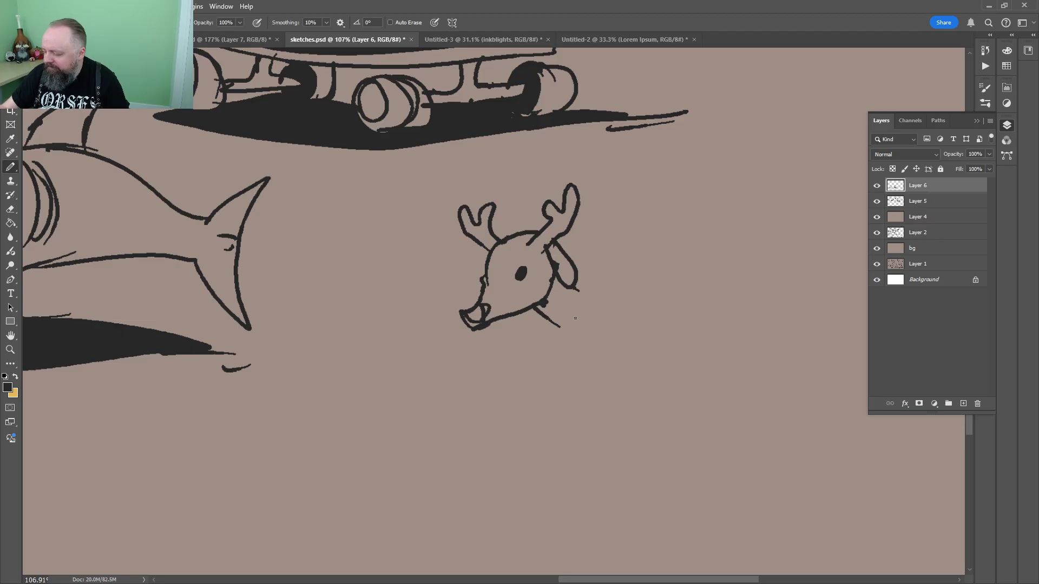
Draw the deer's neck, back, belly and round haunch with two bent hind legs in a leaping pose
drag(548, 325, 617, 355)
mouse_move(589, 271)
mouse_down()
mouse_move(688, 212)
mouse_move(703, 302)
mouse_up()
mouse_move(690, 215)
mouse_down()
mouse_move(715, 291)
mouse_move(721, 237)
mouse_move(720, 330)
mouse_move(672, 376)
mouse_move(695, 301)
mouse_up()
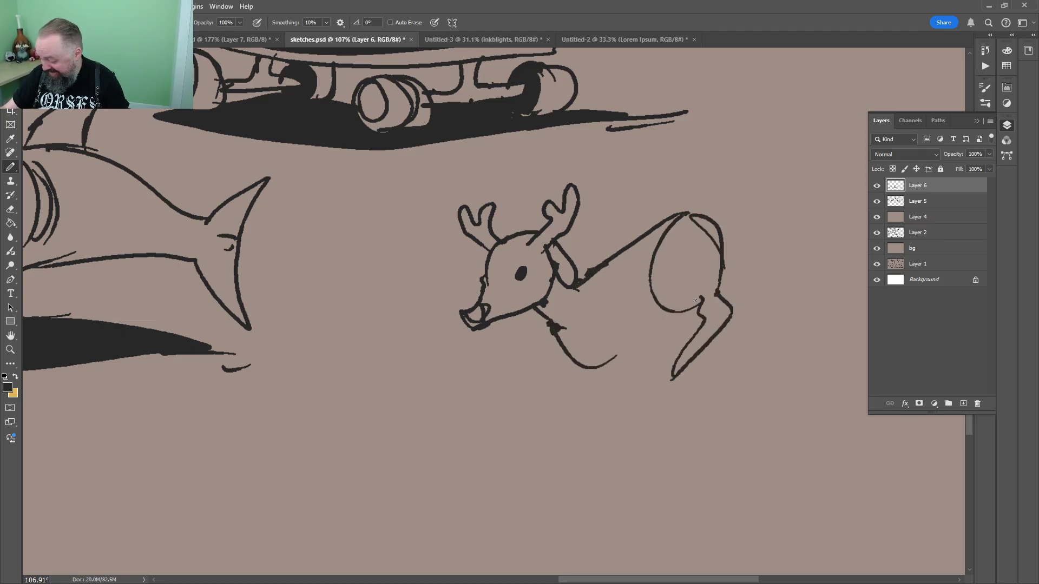
drag(608, 361, 676, 314)
drag(663, 318, 646, 388)
mouse_move(653, 389)
mouse_down()
mouse_move(716, 297)
mouse_move(737, 237)
mouse_up()
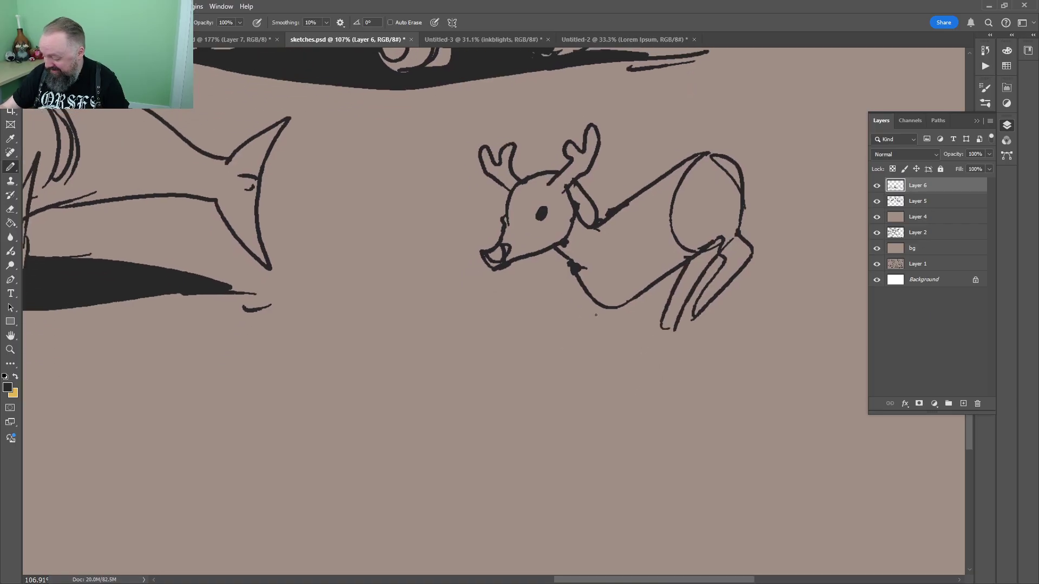
Add the deer's two front legs, a raised fluffy tail and a dark far ear
mouse_move(587, 285)
mouse_down()
mouse_move(567, 386)
mouse_move(626, 297)
mouse_move(550, 387)
mouse_up()
mouse_move(550, 386)
mouse_down()
mouse_move(590, 305)
mouse_move(437, 347)
mouse_up()
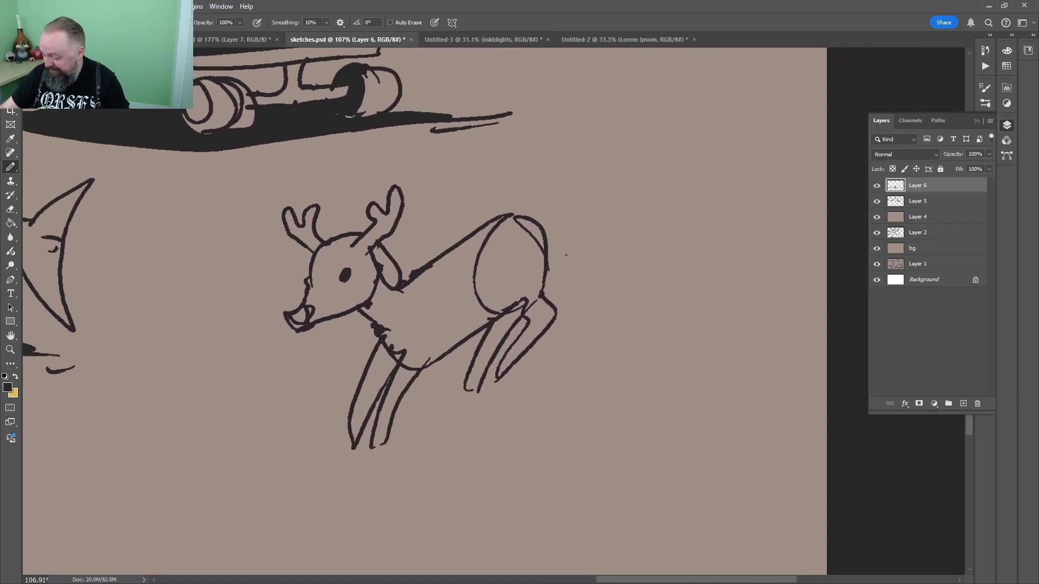
mouse_move(525, 215)
mouse_down()
mouse_move(500, 173)
mouse_move(547, 219)
mouse_move(539, 219)
mouse_up()
drag(528, 242, 595, 187)
drag(447, 206, 440, 192)
drag(351, 215, 382, 201)
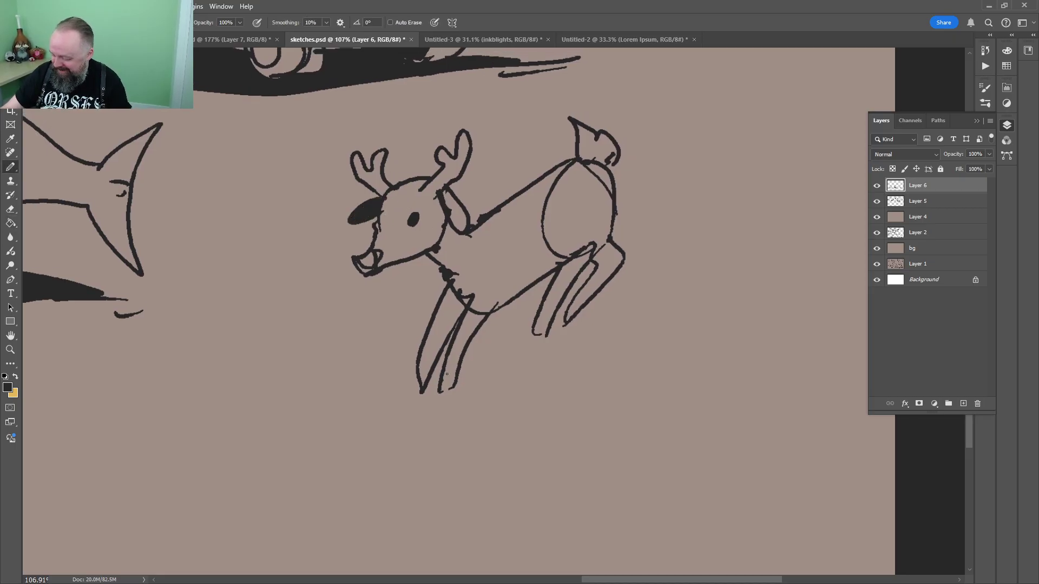
Finish the near front hoof, draw a filled ground shadow below the deer and fill its far hind leg dark
drag(447, 373, 461, 374)
drag(639, 244, 683, 118)
mouse_move(631, 314)
mouse_down()
mouse_move(460, 324)
mouse_move(652, 318)
mouse_up()
key(g)
click(622, 326)
key(b)
key(g)
click(606, 160)
drag(657, 163, 593, 246)
key(b)
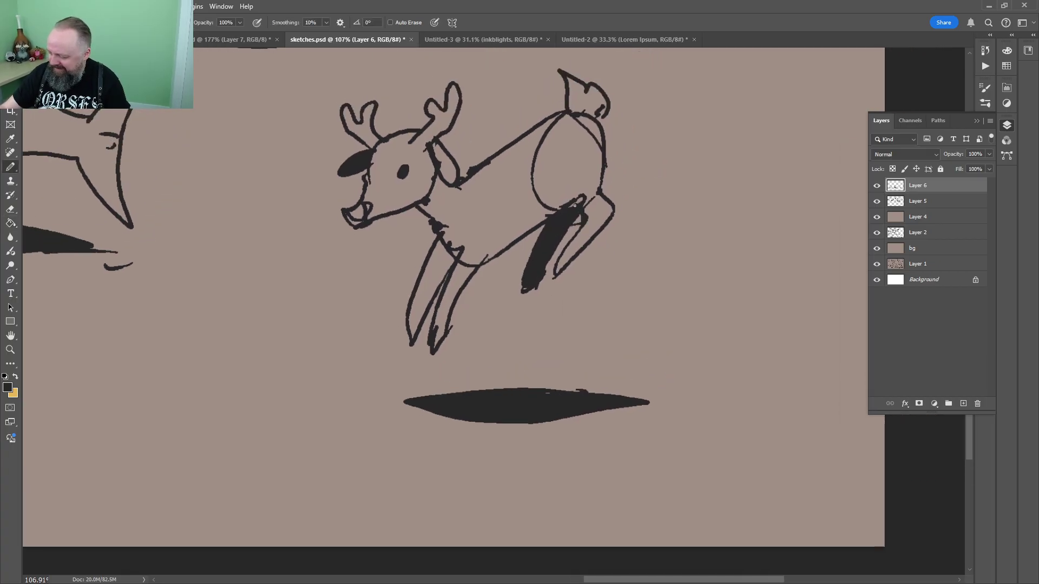
Shade the deer's belly and haunch edge with thick strokes and fill its far front leg dark
mouse_move(559, 211)
mouse_down()
mouse_move(541, 127)
mouse_move(562, 199)
mouse_move(467, 286)
mouse_move(449, 328)
mouse_up()
key(g)
click(430, 286)
key(b)
Draw a curved bouncing motion trail behind the leaping deer
mouse_move(569, 246)
mouse_down()
mouse_move(674, 306)
mouse_move(664, 400)
mouse_up()
drag(684, 390, 741, 376)
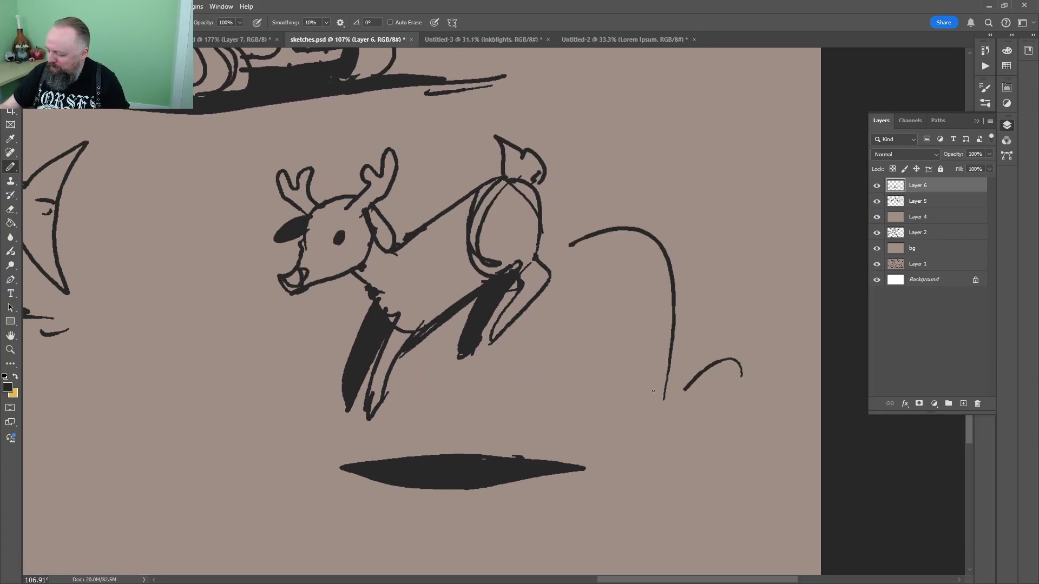
drag(677, 418, 693, 408)
key(ctrl+space)
drag(330, 235, 367, 242)
key(e)
key(b)
key(ctrl+space)
drag(459, 187, 413, 271)
drag(584, 220, 533, 216)
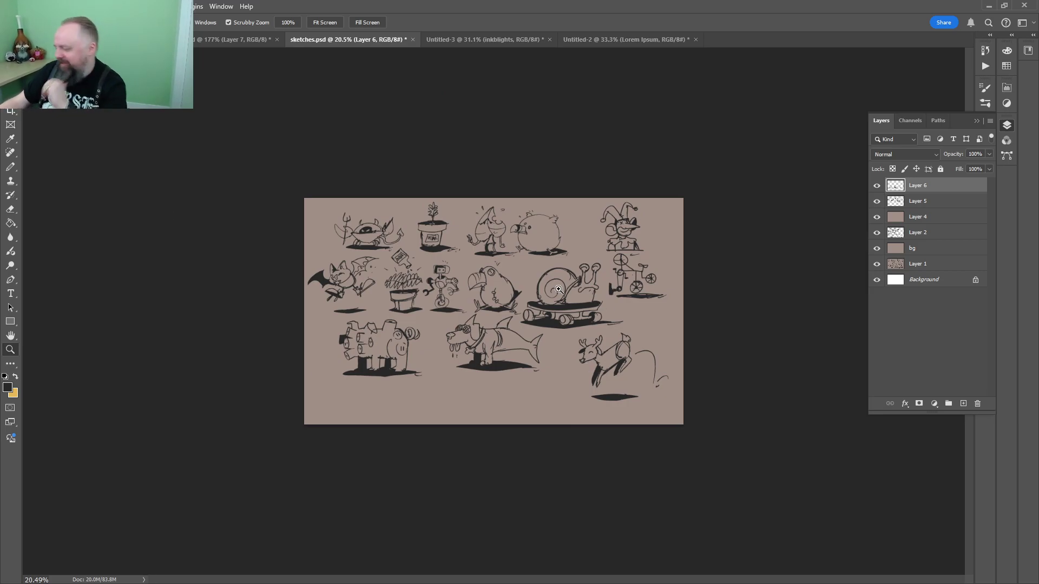
Draw a bent arm extending from the odd bicycle's seat post with a bell hanging from its end
scroll(558, 290, up, 8)
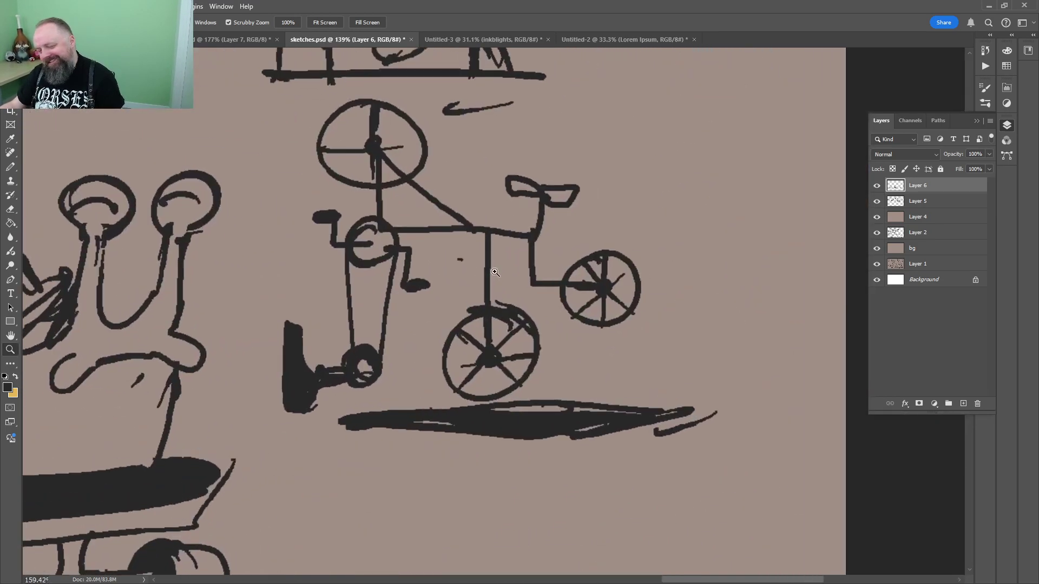
scroll(495, 272, up, 4)
key(b)
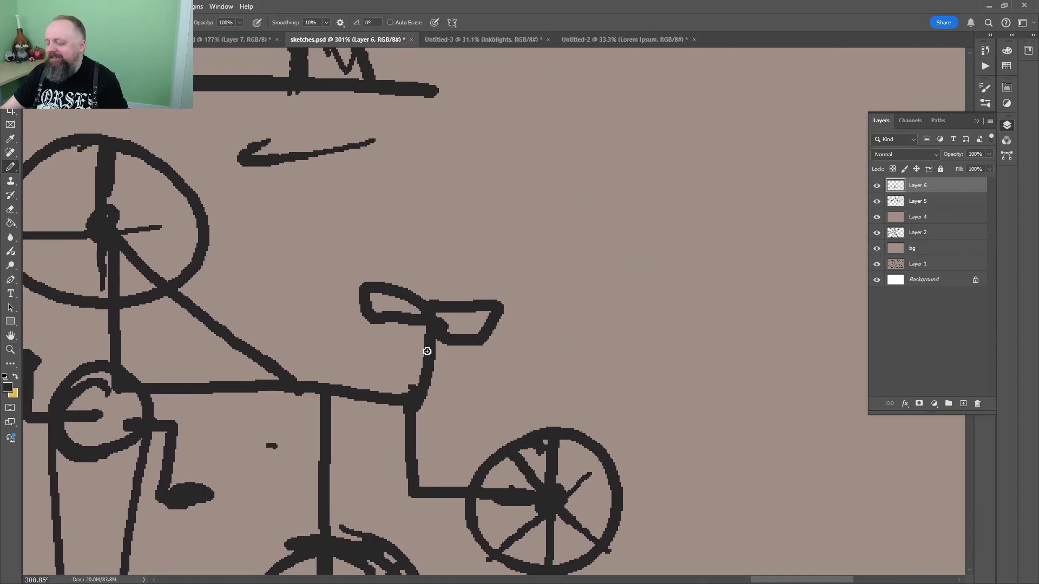
mouse_move(427, 351)
mouse_down()
mouse_move(610, 219)
mouse_move(709, 366)
mouse_move(644, 278)
mouse_up()
drag(677, 387, 662, 367)
drag(666, 275, 702, 343)
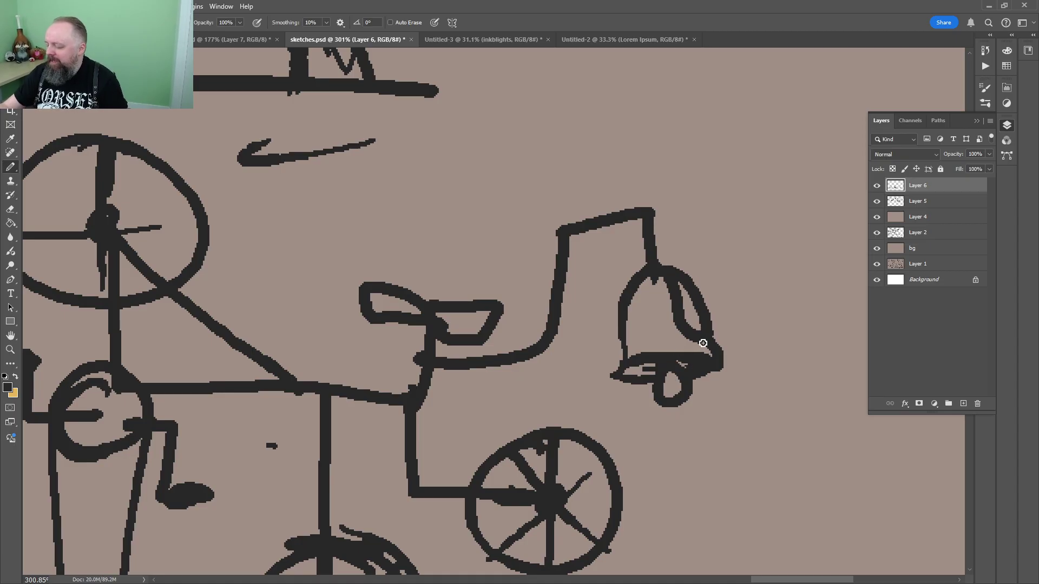
key(ctrl+z)
Add short curved ringing marks on both sides of the hanging bell
drag(692, 256, 713, 279)
drag(726, 281, 720, 301)
drag(617, 257, 594, 295)
Letter "DING DING" beside the bell and draw two music notes around the words
click(727, 213)
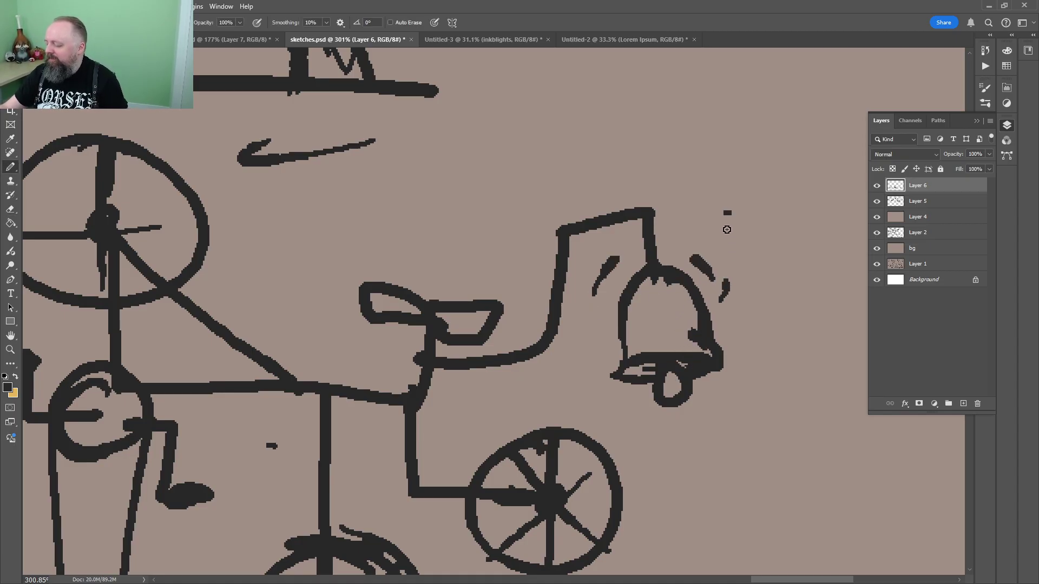
mouse_move(726, 229)
mouse_down()
mouse_move(811, 208)
mouse_move(827, 238)
mouse_up()
mouse_move(753, 271)
mouse_down()
mouse_move(644, 300)
mouse_move(624, 324)
mouse_move(672, 303)
mouse_up()
mouse_move(688, 303)
mouse_down()
mouse_move(699, 333)
mouse_move(703, 300)
mouse_up()
drag(728, 259, 676, 259)
mouse_move(709, 312)
mouse_down()
mouse_move(742, 299)
mouse_move(708, 294)
mouse_up()
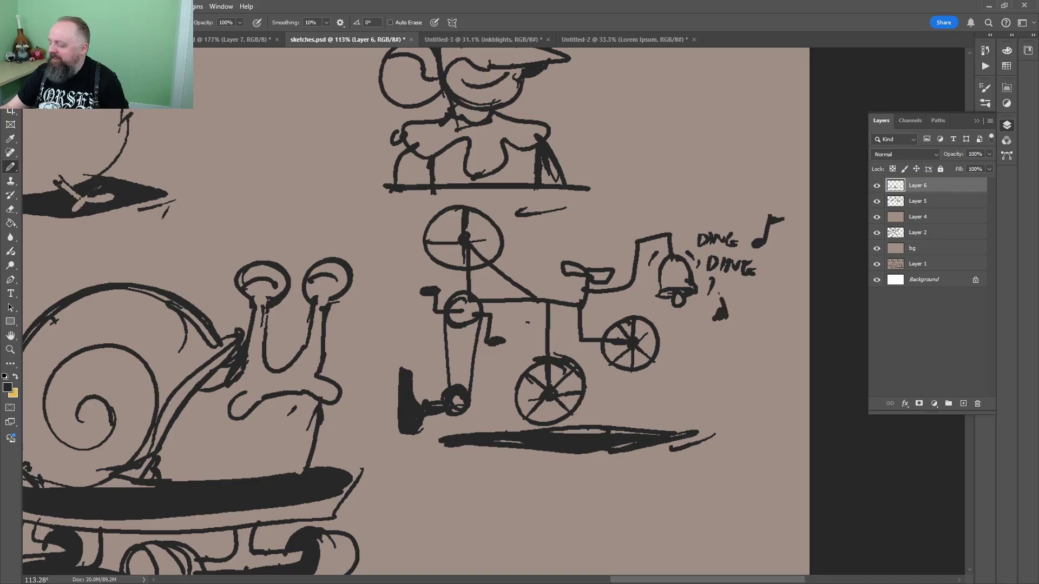
scroll(668, 250, down, 3)
scroll(637, 250, up, 2)
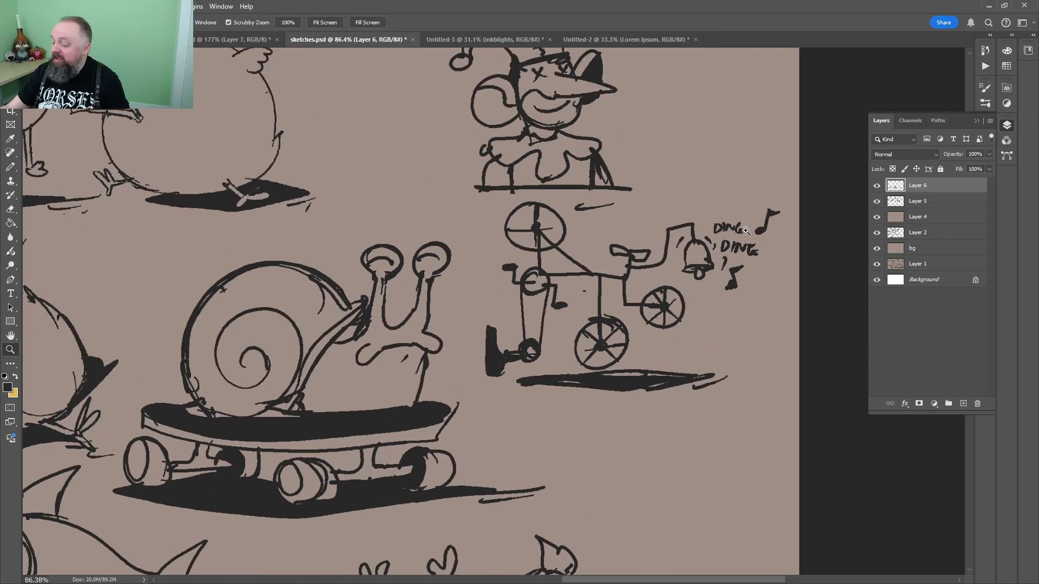
Draw a bent rod topped by a spoked wheel above the odd bicycle's seat, and return to the werepig document
mouse_move(661, 213)
mouse_down()
mouse_move(690, 184)
mouse_move(686, 161)
mouse_up()
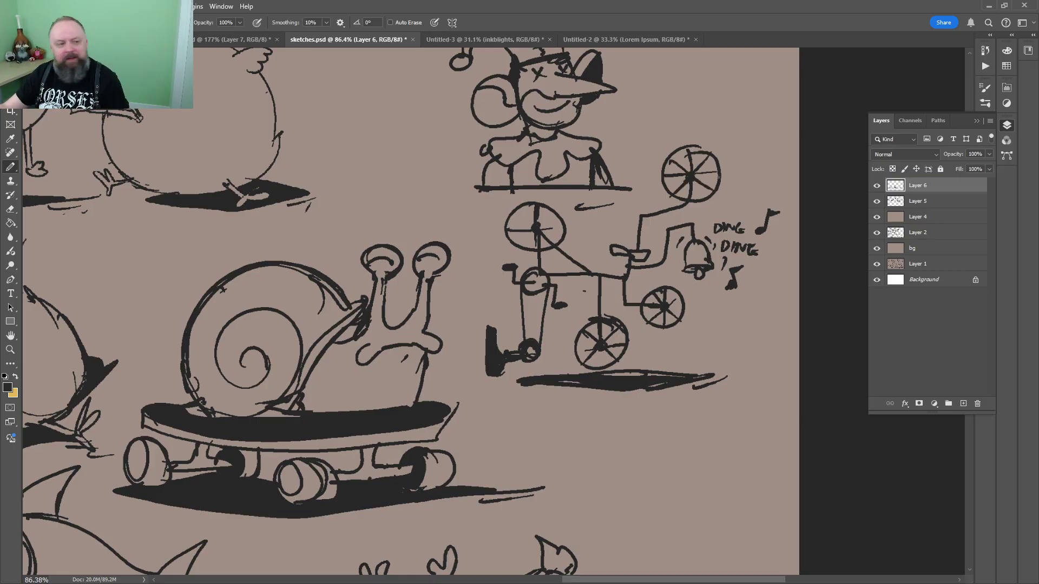
key(z)
key(ctrl+shift+Tab)
key(ctrl+shift+Tab)
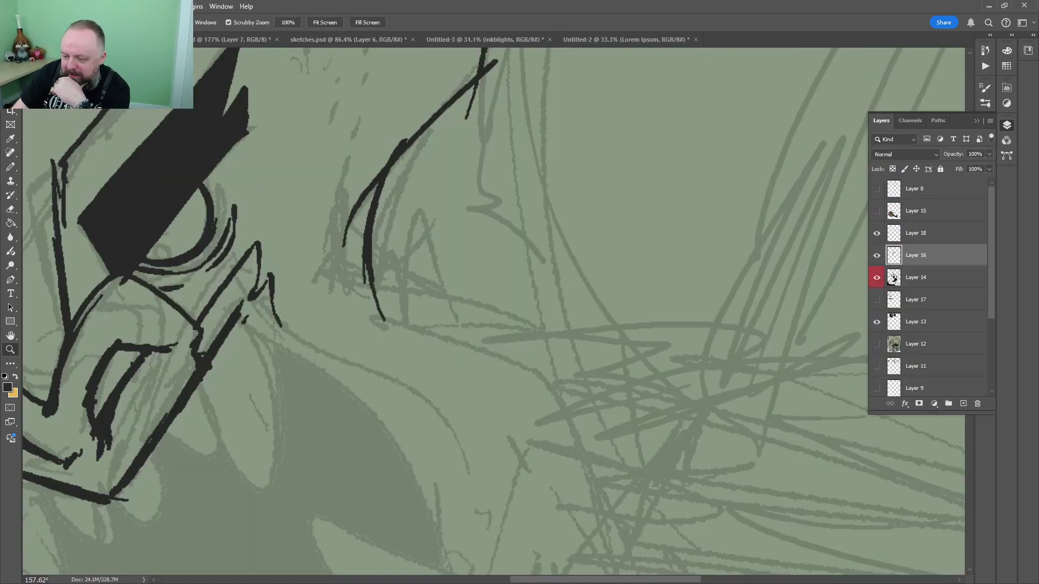
Ink two long curved lines from beside the werepig's snout down around the back of its open mouth
key(b)
alt+click(371, 226)
drag(379, 289, 455, 127)
mouse_move(313, 160)
mouse_down()
mouse_move(444, 241)
mouse_move(534, 409)
mouse_move(551, 342)
mouse_move(377, 170)
mouse_up()
key(z)
mouse_move(449, 137)
mouse_down()
mouse_move(450, 210)
mouse_move(482, 210)
mouse_up()
key(b)
mouse_move(363, 209)
mouse_down()
mouse_move(425, 323)
mouse_move(464, 194)
mouse_move(433, 200)
mouse_move(460, 208)
mouse_move(447, 230)
mouse_move(465, 234)
mouse_up()
click(453, 181)
Draw the large pointed fang under the upper lip with a thickened front edge, plus a smaller tooth beside it
key(z)
key(b)
drag(431, 371, 398, 350)
drag(343, 255, 424, 381)
key(e)
drag(350, 301, 445, 413)
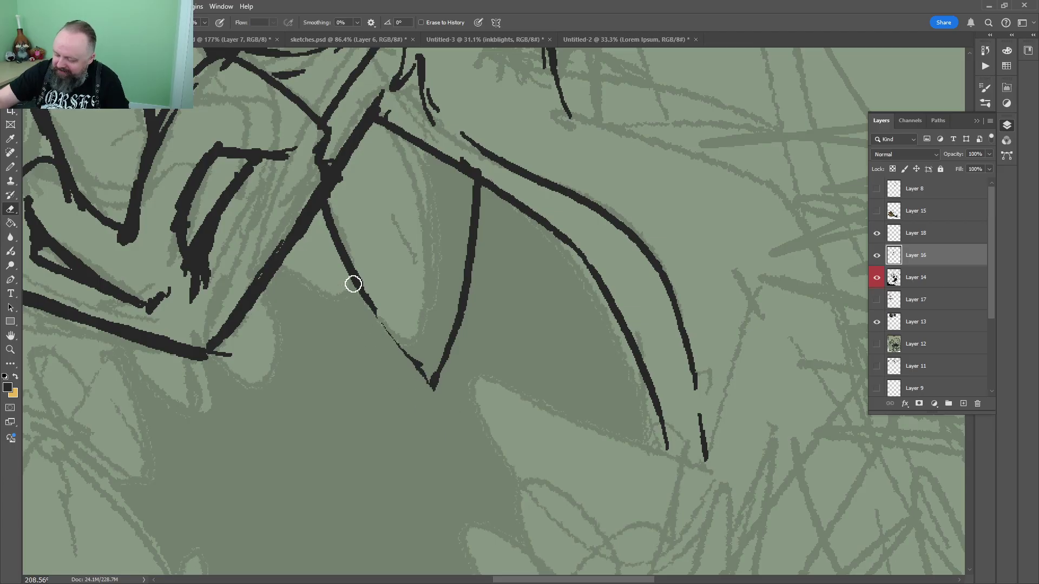
key(b)
drag(349, 276, 438, 394)
drag(438, 393, 319, 212)
drag(277, 279, 340, 274)
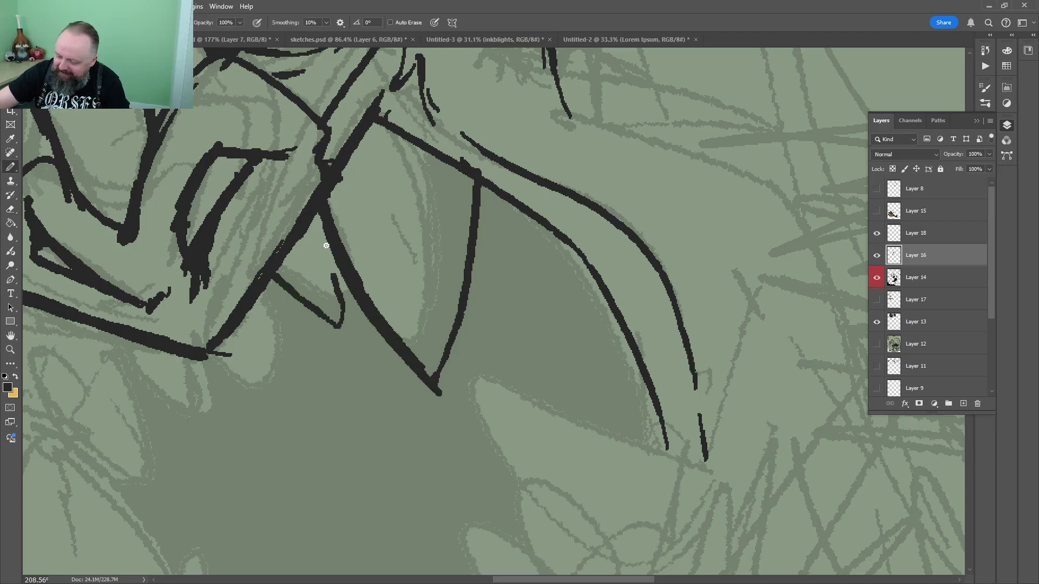
drag(316, 211, 346, 306)
Ink the lip edge under the front of the snout and a curved line hanging down from its tip
key(z)
drag(448, 172, 412, 178)
mouse_move(479, 174)
mouse_down()
mouse_move(455, 196)
mouse_move(507, 247)
mouse_up()
drag(457, 286, 478, 287)
key(b)
key(z)
mouse_move(355, 275)
mouse_down()
mouse_move(394, 271)
mouse_move(389, 260)
mouse_up()
key(b)
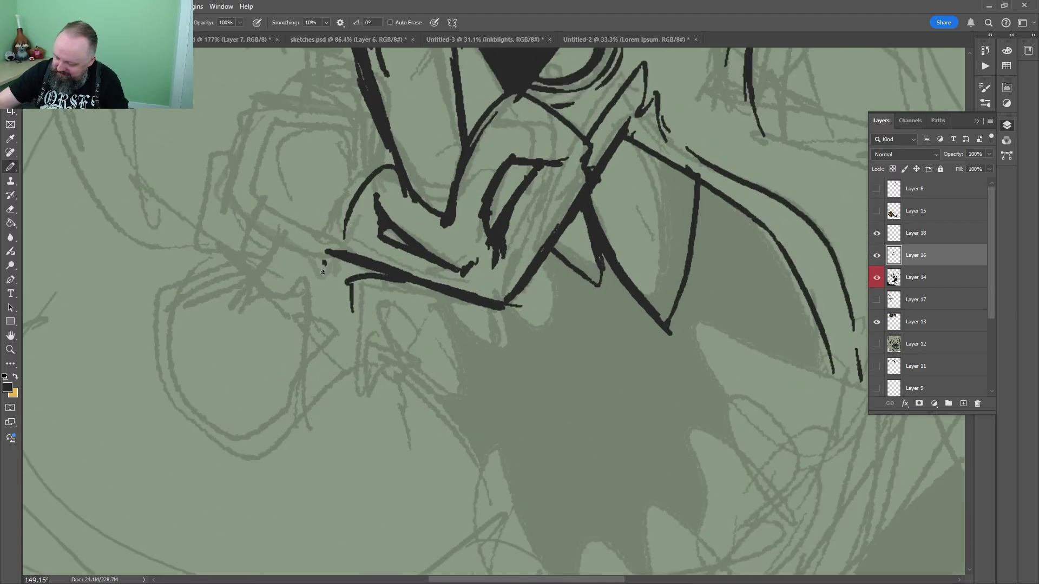
drag(323, 264, 376, 349)
Draw the pointed tip and inner edge of the werepig's far ear, joined to the brow by a line
key(z)
drag(465, 234, 434, 234)
drag(534, 222, 510, 257)
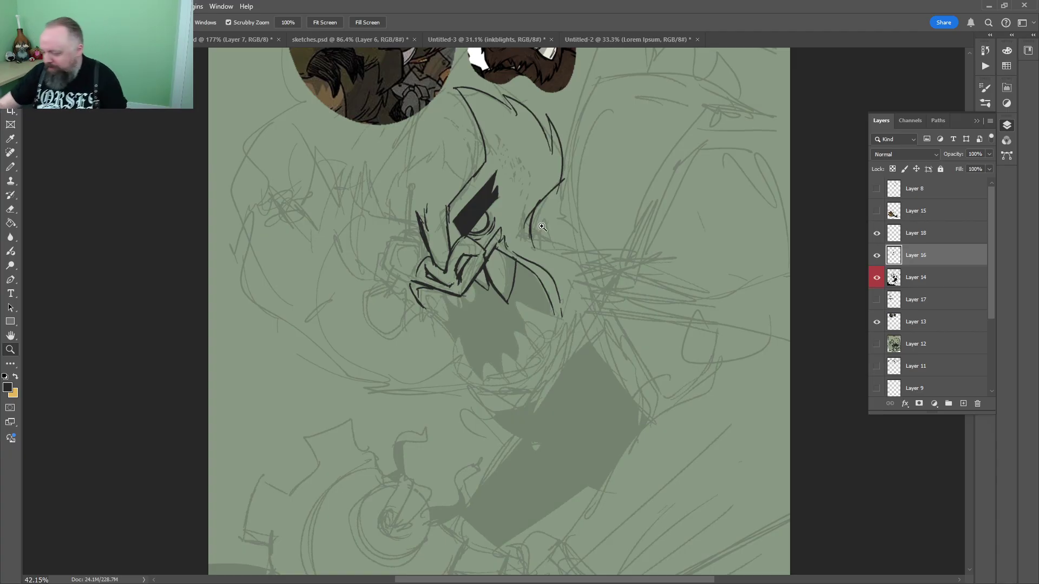
drag(418, 211, 455, 214)
mouse_move(420, 253)
mouse_down()
mouse_move(434, 241)
mouse_move(473, 315)
mouse_move(443, 290)
mouse_move(307, 272)
mouse_up()
key(b)
key(z)
drag(346, 229, 316, 228)
mouse_move(366, 185)
mouse_down()
mouse_move(359, 299)
mouse_move(337, 299)
mouse_up()
key(b)
drag(307, 368, 262, 222)
mouse_move(263, 274)
mouse_down()
mouse_move(252, 161)
mouse_move(212, 310)
mouse_up()
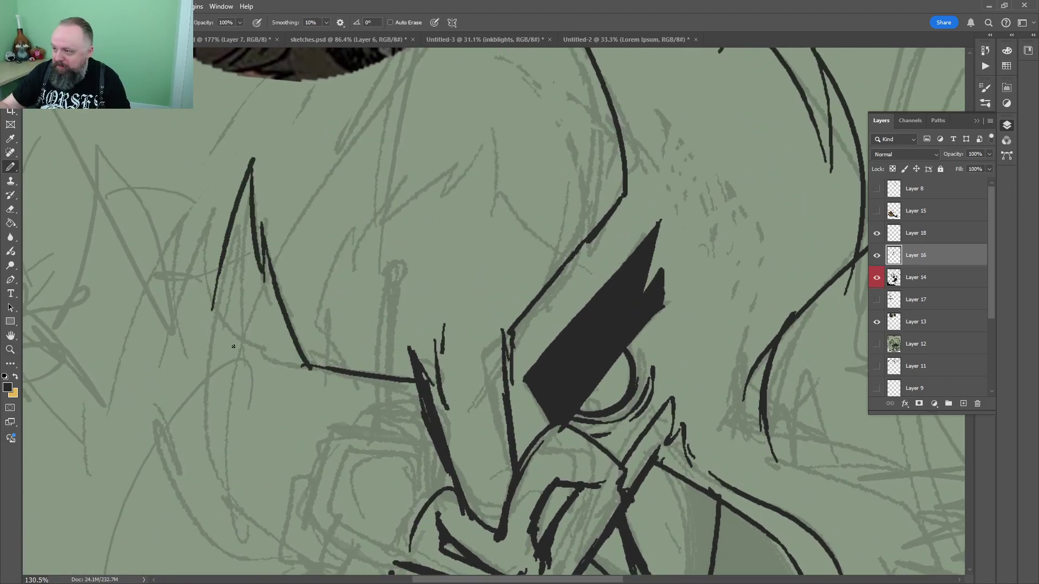
Ink the outer edge of the far ear and a pointed fur tuft curving down below it
key(z)
drag(598, 238, 547, 238)
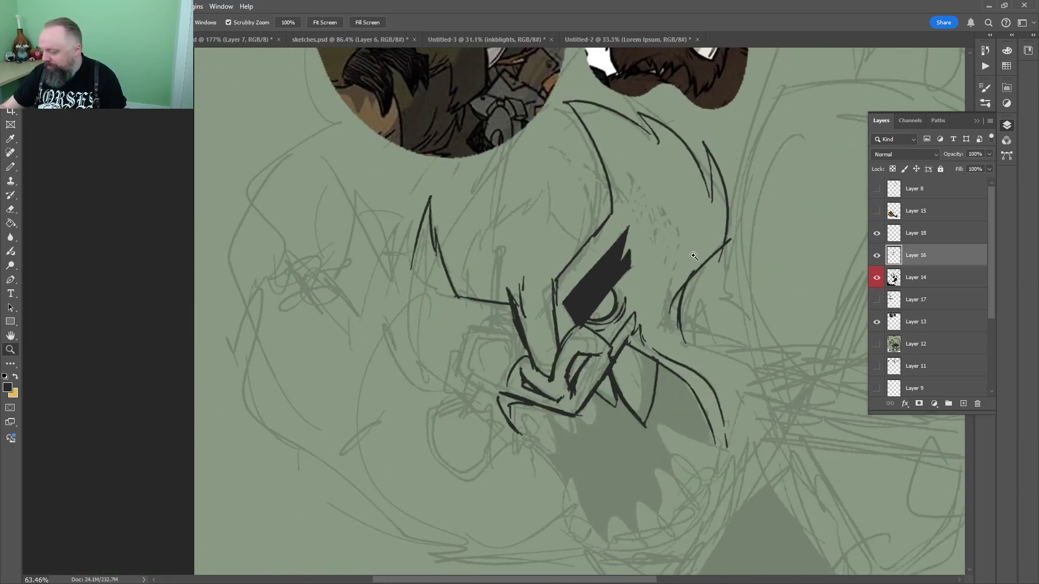
drag(557, 332, 600, 331)
key(b)
mouse_move(321, 156)
mouse_down()
mouse_move(302, 351)
mouse_move(279, 287)
mouse_up()
mouse_move(279, 289)
mouse_down()
mouse_move(325, 402)
mouse_move(264, 308)
mouse_up()
key(z)
drag(373, 200, 341, 200)
drag(441, 205, 484, 205)
drag(543, 185, 528, 206)
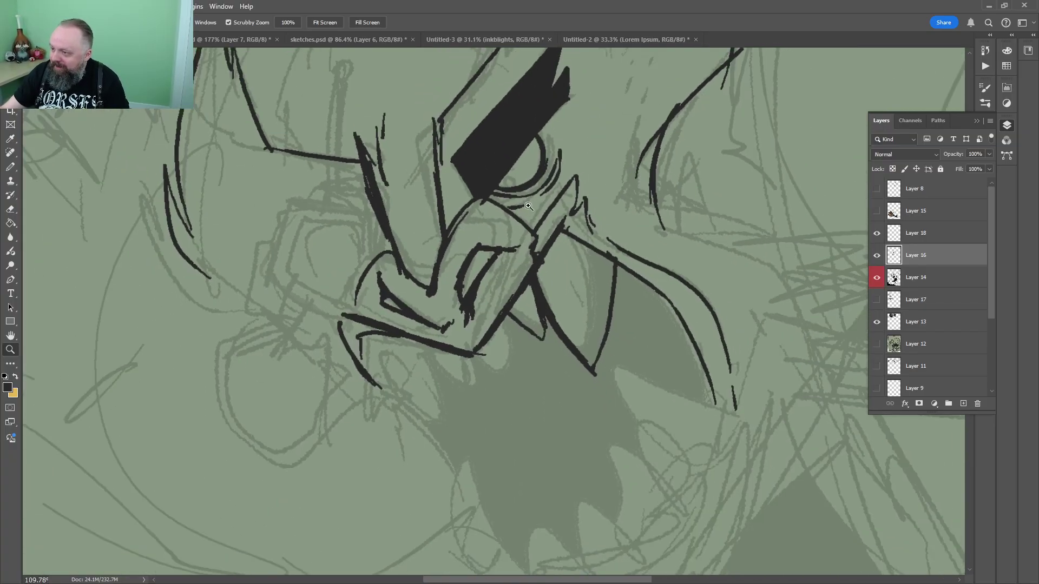
In sketches.psd, draw a belt running from the odd bicycle's crank out to a small pulley near the snail
click(254, 39)
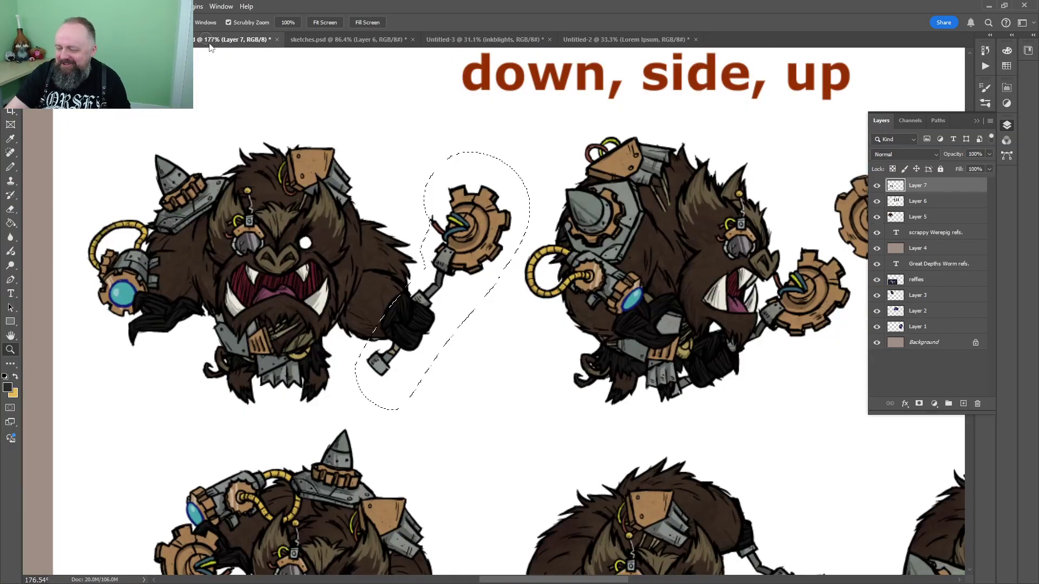
click(382, 41)
key(b)
alt+click(784, 384)
key(z)
drag(738, 337, 785, 337)
drag(860, 186, 467, 287)
key(b)
mouse_move(386, 348)
mouse_down()
mouse_move(476, 202)
mouse_move(742, 295)
mouse_up()
mouse_move(514, 295)
mouse_down()
mouse_move(423, 342)
mouse_move(433, 354)
mouse_move(549, 303)
mouse_move(459, 298)
mouse_move(527, 297)
mouse_up()
key(ctrl+space)
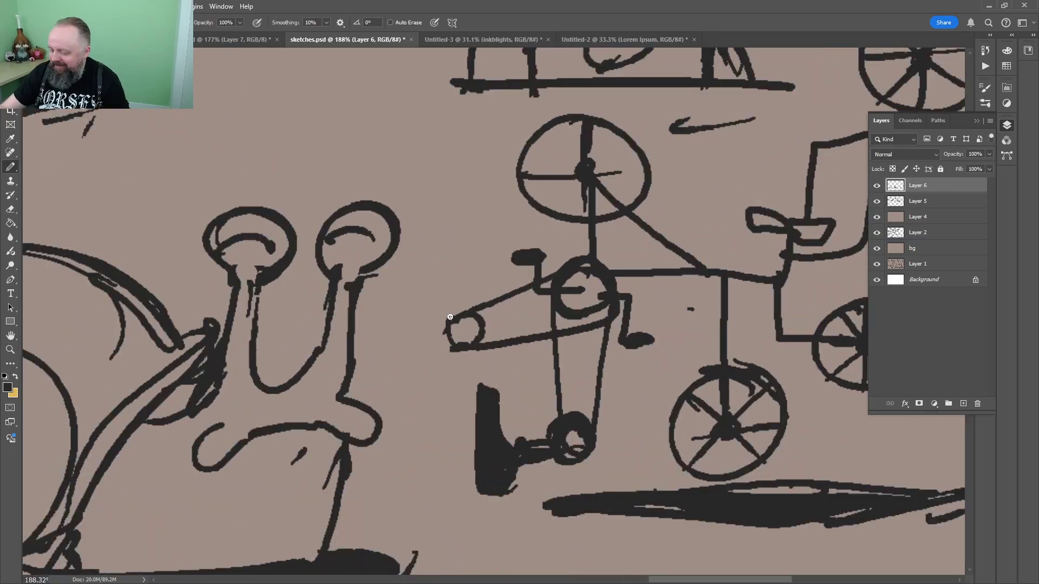
mouse_move(450, 317)
mouse_down()
mouse_move(391, 404)
mouse_move(452, 358)
mouse_move(452, 379)
mouse_move(392, 381)
mouse_move(453, 362)
mouse_up()
mouse_move(406, 387)
mouse_down()
mouse_move(401, 397)
mouse_move(427, 387)
mouse_move(443, 403)
mouse_up()
mouse_move(430, 346)
mouse_down()
mouse_move(446, 319)
mouse_move(157, 384)
mouse_up()
scroll(479, 314, down, 5)
scroll(157, 384, up, 2)
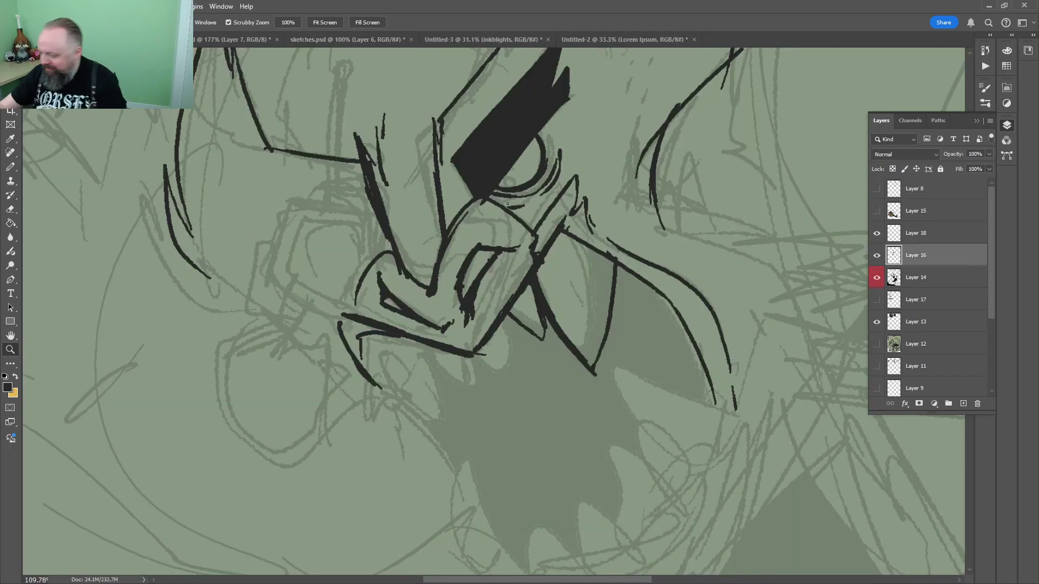
Back in the werepig drawing, check the reference heads and outline a curved eyepiece bracket beside the snout, below the far ear
drag(415, 179, 435, 504)
drag(518, 194, 505, 194)
drag(545, 222, 491, 362)
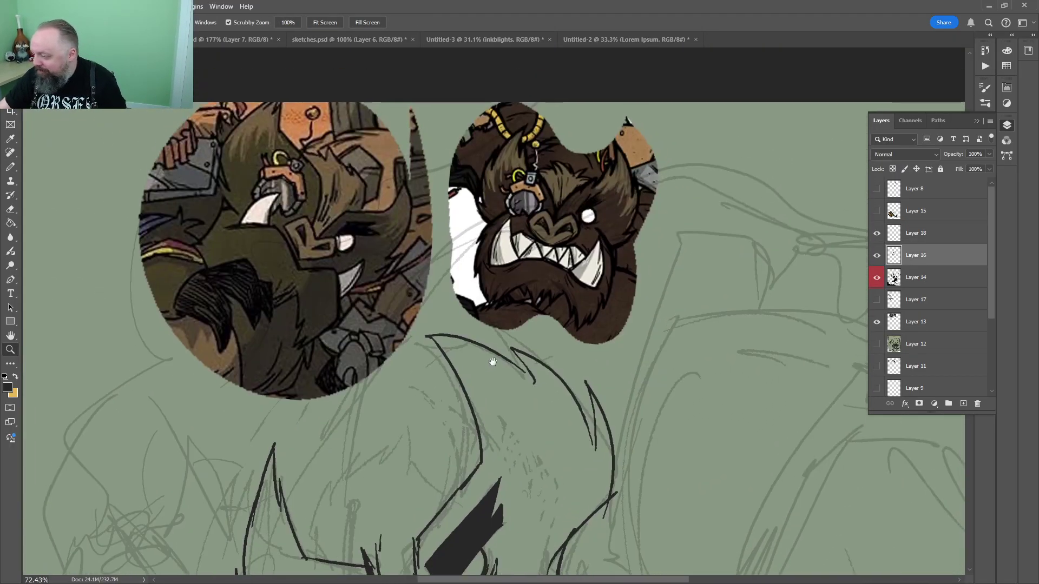
drag(422, 417, 481, 130)
drag(397, 304, 433, 304)
mouse_move(446, 256)
mouse_down()
mouse_move(338, 346)
mouse_move(381, 310)
mouse_move(466, 323)
mouse_up()
mouse_move(458, 264)
mouse_down()
mouse_move(459, 338)
mouse_move(484, 283)
mouse_up()
key(ctrl+space)
drag(563, 225, 560, 271)
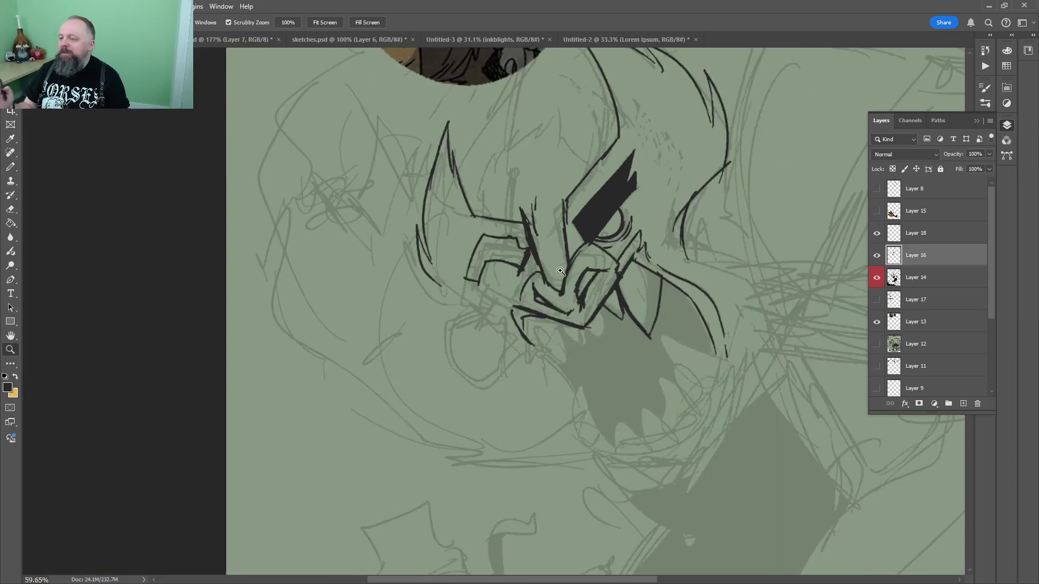
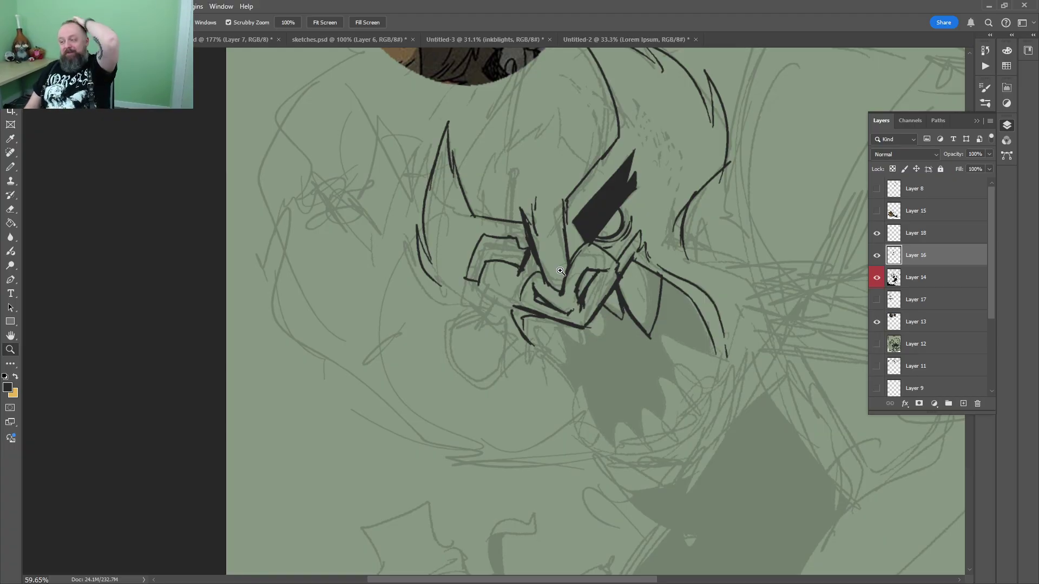
Thicken the inner curve of the eyepiece bracket and tidy its join to the snout
key(z)
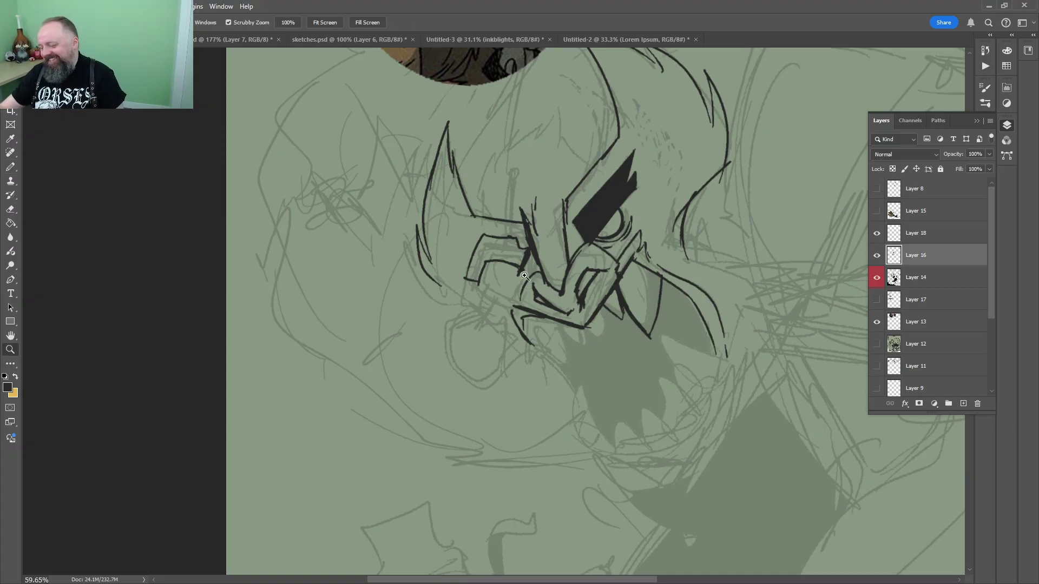
drag(506, 297, 565, 297)
key(e)
drag(540, 234, 544, 227)
key(z)
drag(530, 269, 562, 269)
key(b)
drag(385, 142, 362, 205)
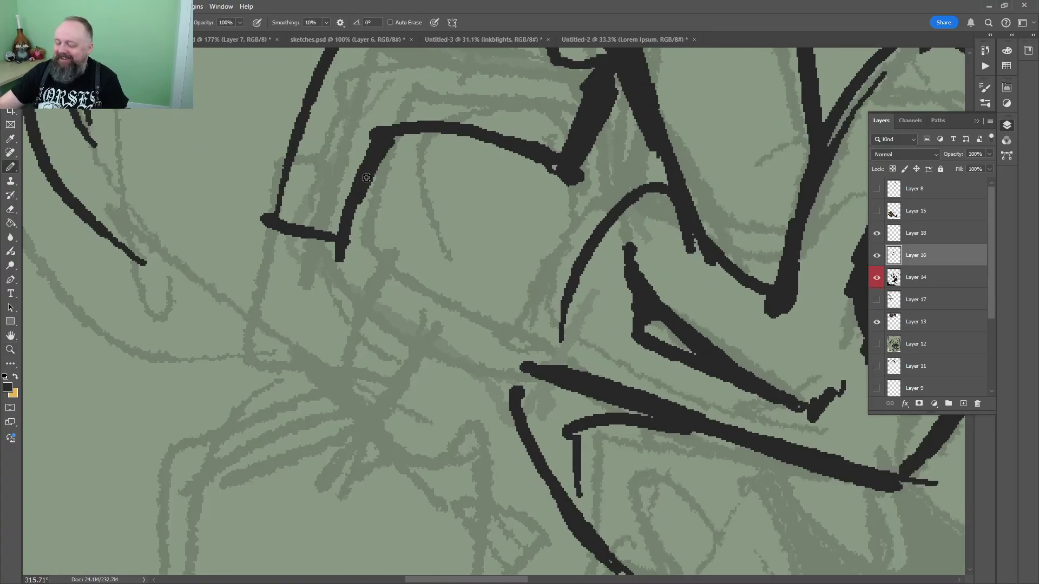
mouse_move(374, 165)
mouse_down()
mouse_move(351, 237)
mouse_move(352, 319)
mouse_move(341, 269)
mouse_up()
Thicken the lower end, outer side and upper edge of the eyepiece bracket
key(e)
key(b)
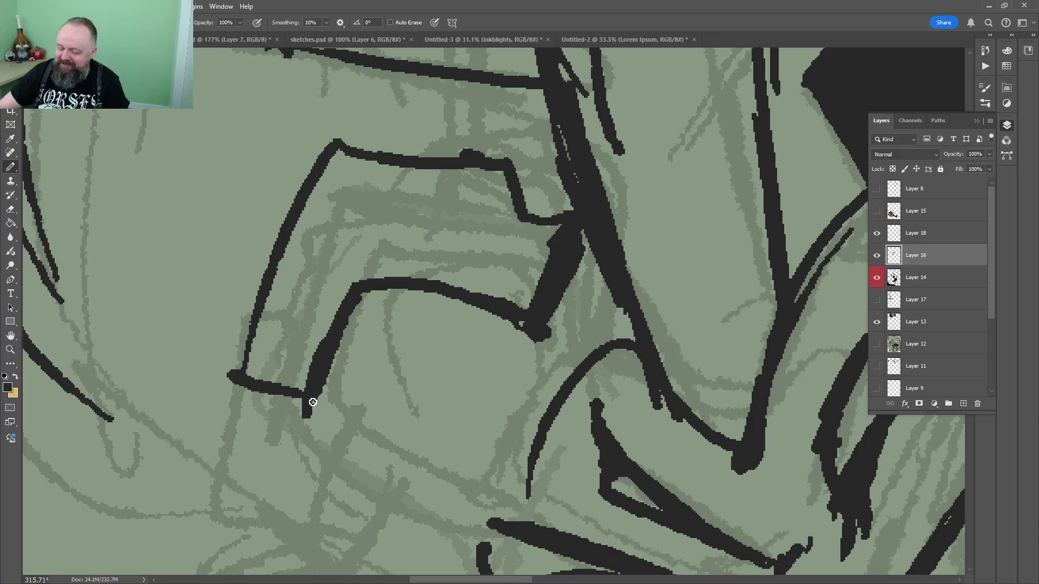
mouse_move(312, 399)
mouse_down()
mouse_move(235, 388)
mouse_move(269, 284)
mouse_up()
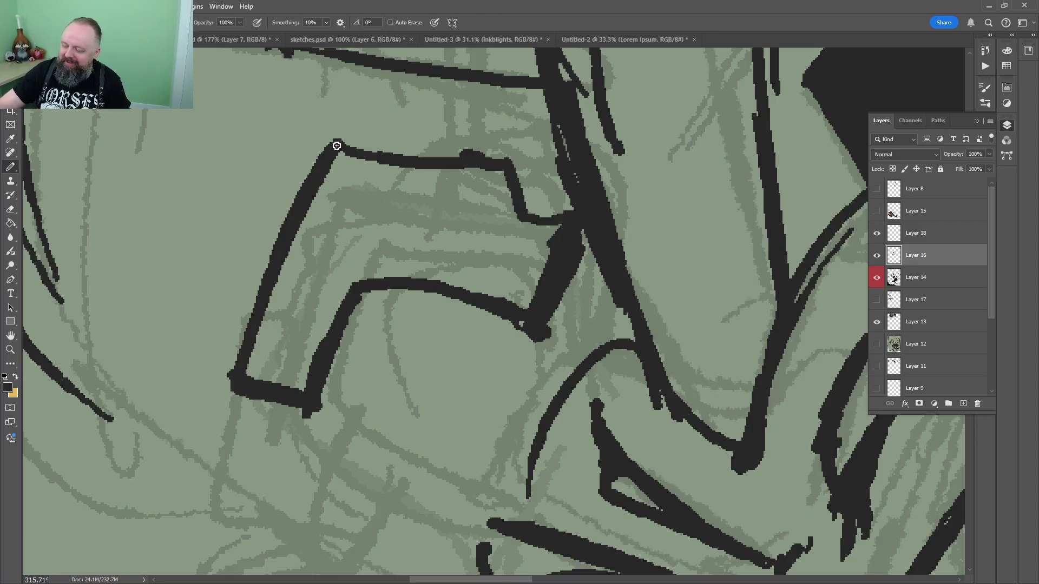
drag(337, 146, 510, 153)
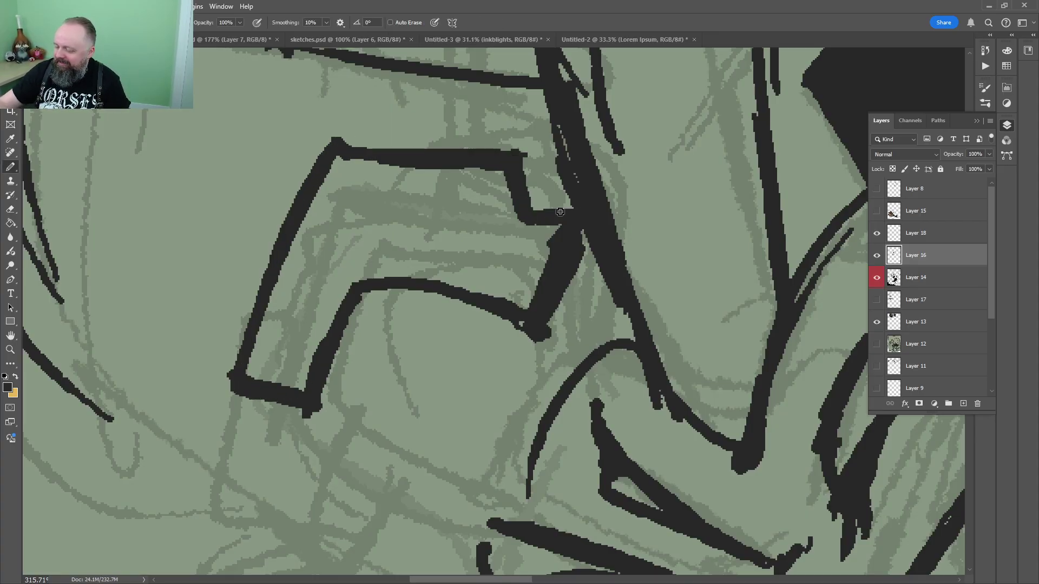
Draw the rounded lens shape inside the eyepiece bracket and add short connecting marks between it and the snout
mouse_move(497, 331)
mouse_down()
mouse_move(436, 123)
mouse_move(426, 128)
mouse_up()
mouse_move(262, 150)
mouse_down()
mouse_move(242, 225)
mouse_move(478, 160)
mouse_move(481, 120)
mouse_up()
mouse_move(475, 206)
mouse_down()
mouse_move(478, 112)
mouse_move(408, 296)
mouse_up()
drag(453, 242, 433, 303)
drag(459, 269, 483, 318)
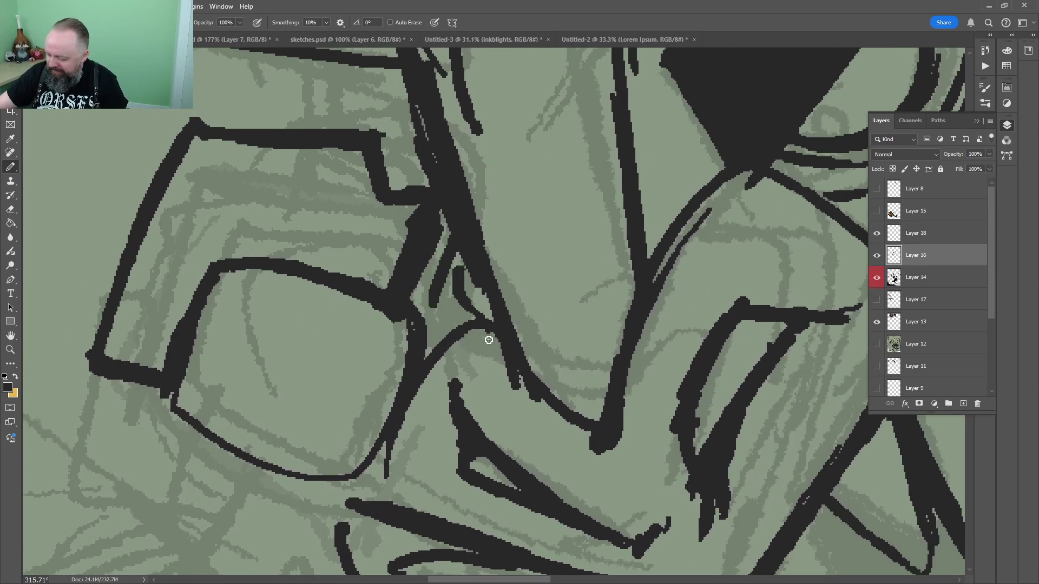
Draw a rim with a small rectangular tab along the underside of the eyepiece lens, and thicken the lens's lower edge
drag(509, 145, 390, 145)
drag(559, 133, 514, 264)
drag(419, 335, 471, 336)
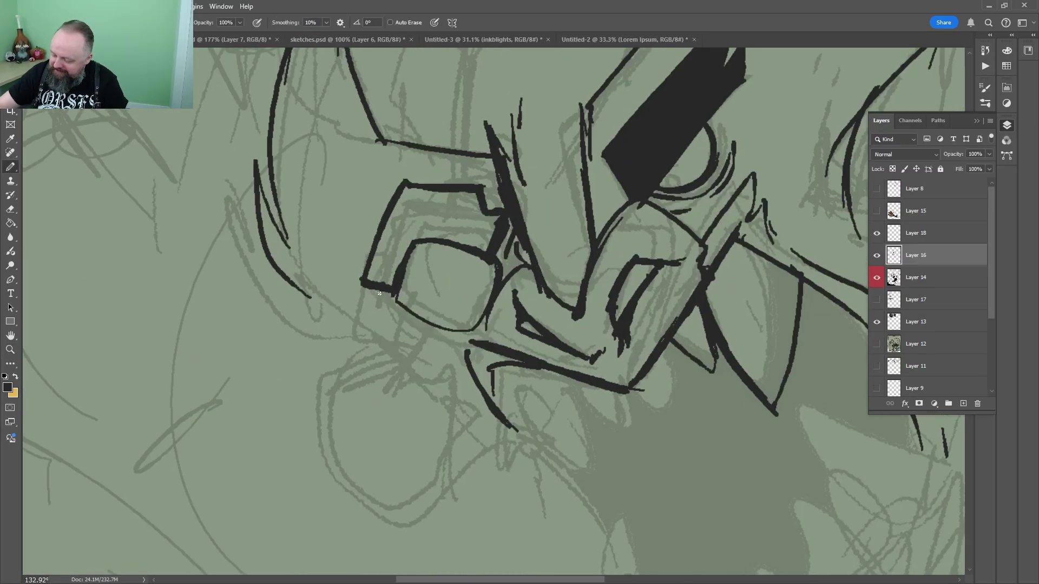
drag(379, 303, 427, 277)
key(b)
drag(349, 267, 437, 331)
mouse_move(474, 286)
mouse_down()
mouse_move(434, 338)
mouse_move(483, 369)
mouse_up()
mouse_move(515, 308)
mouse_down()
mouse_move(501, 337)
mouse_move(586, 357)
mouse_up()
drag(605, 298, 535, 313)
drag(596, 335, 619, 301)
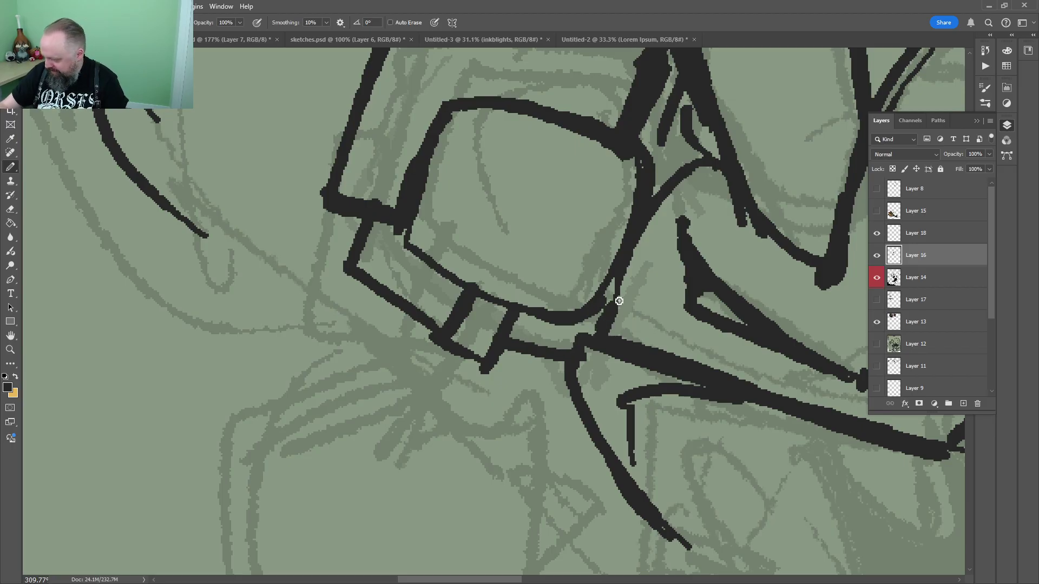
Add a slanted line, short dashes and a small round rivet inside the eyepiece lens
drag(478, 110, 437, 259)
drag(512, 165, 503, 197)
click(505, 230)
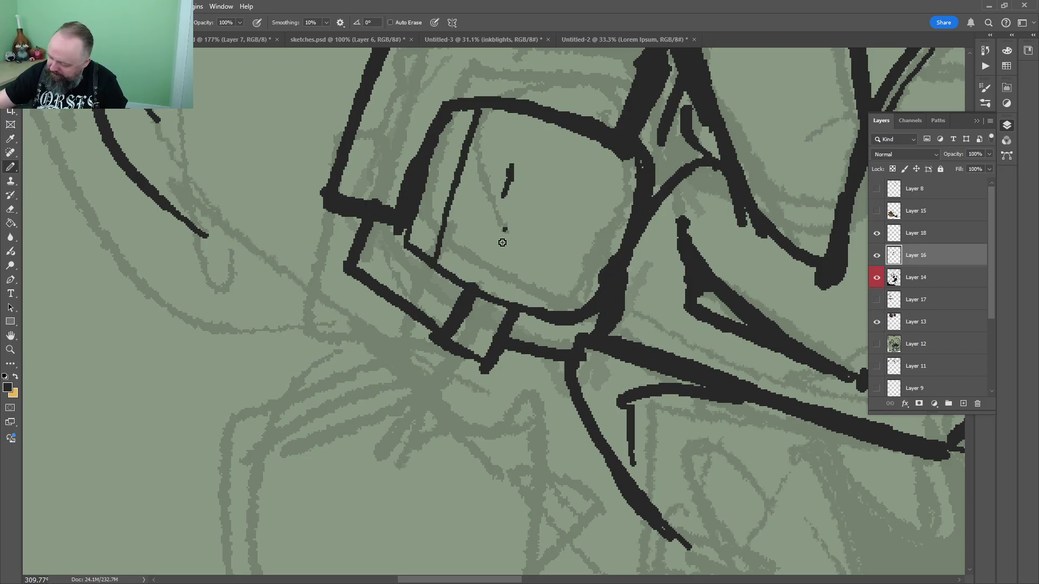
mouse_move(550, 290)
mouse_down()
mouse_move(579, 262)
mouse_move(558, 268)
mouse_up()
drag(629, 224, 658, 159)
mouse_move(459, 284)
mouse_down()
mouse_move(449, 260)
mouse_move(441, 276)
mouse_up()
Draw a small square antenna mount on top of the eyepiece bracket
key(z)
drag(526, 189, 433, 527)
drag(487, 216, 459, 325)
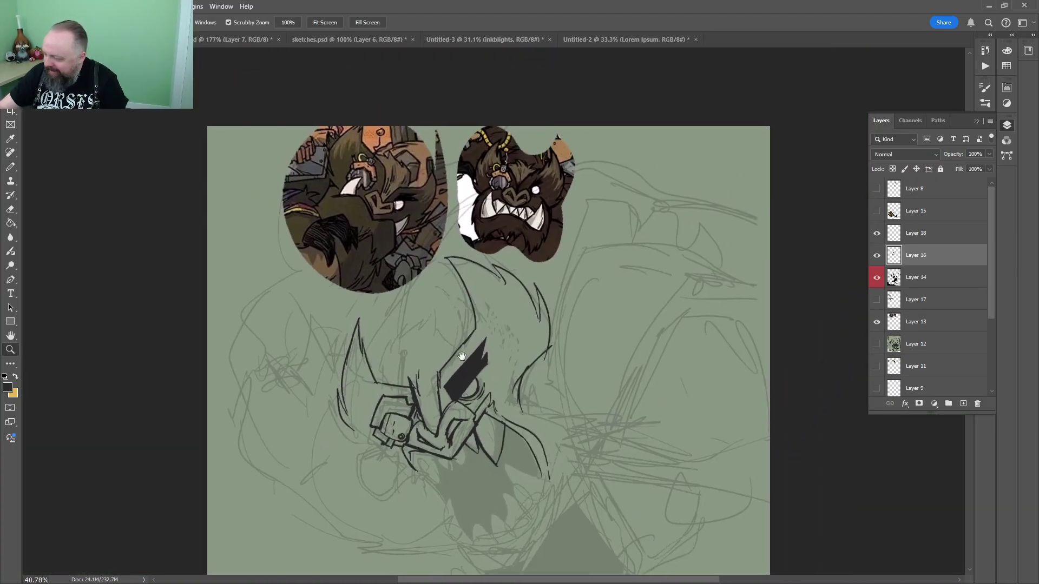
drag(517, 179, 546, 155)
drag(478, 423, 587, 107)
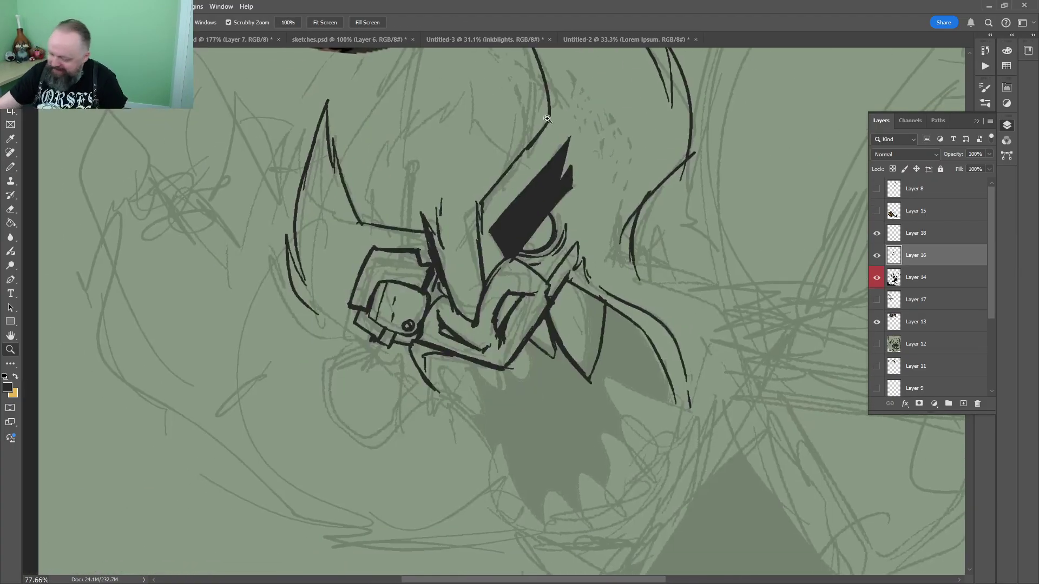
drag(504, 219, 476, 220)
scroll(475, 220, up, 5)
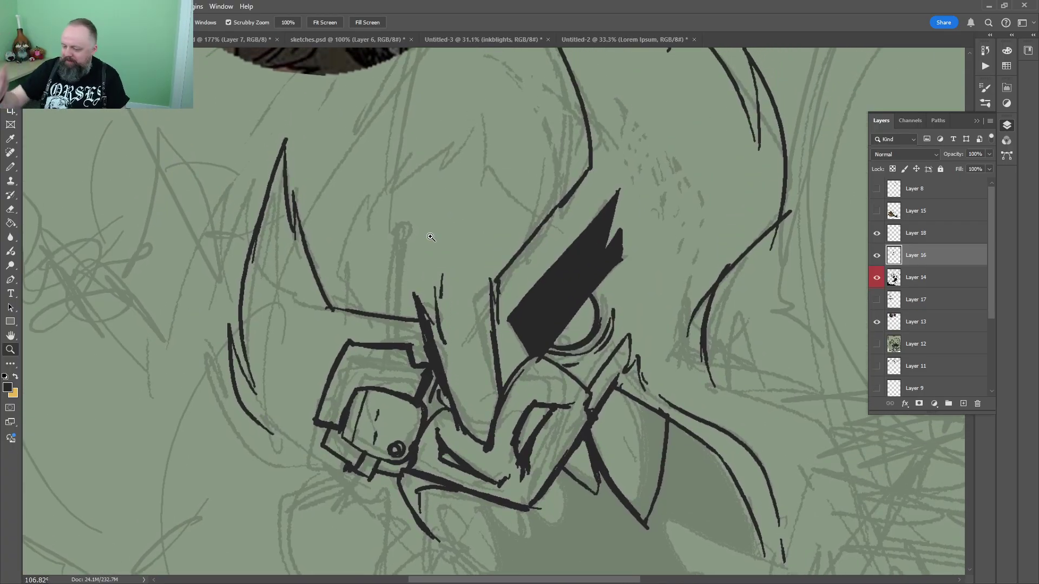
scroll(431, 237, up, 5)
key(e)
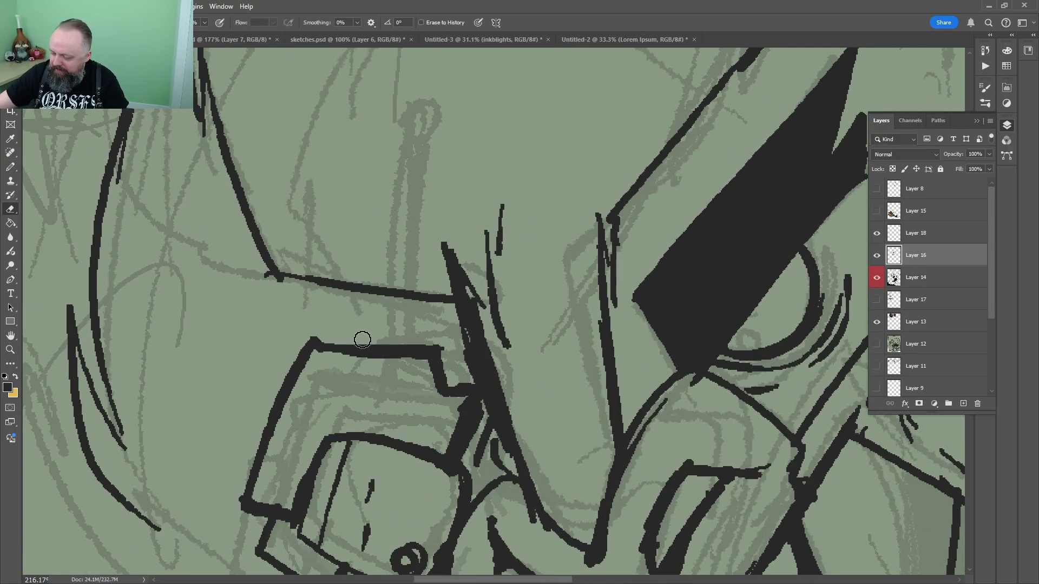
key(b)
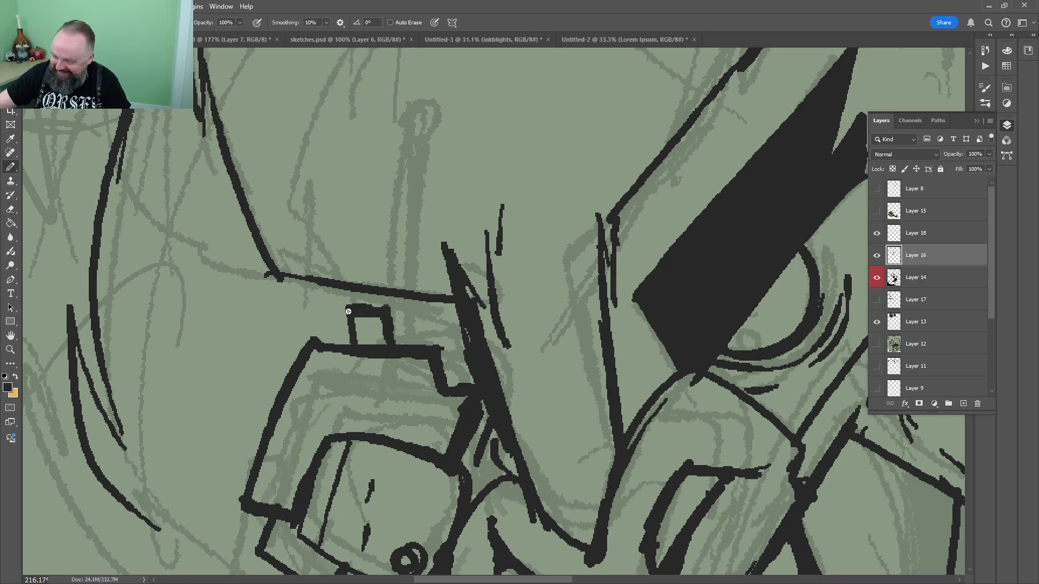
key(e)
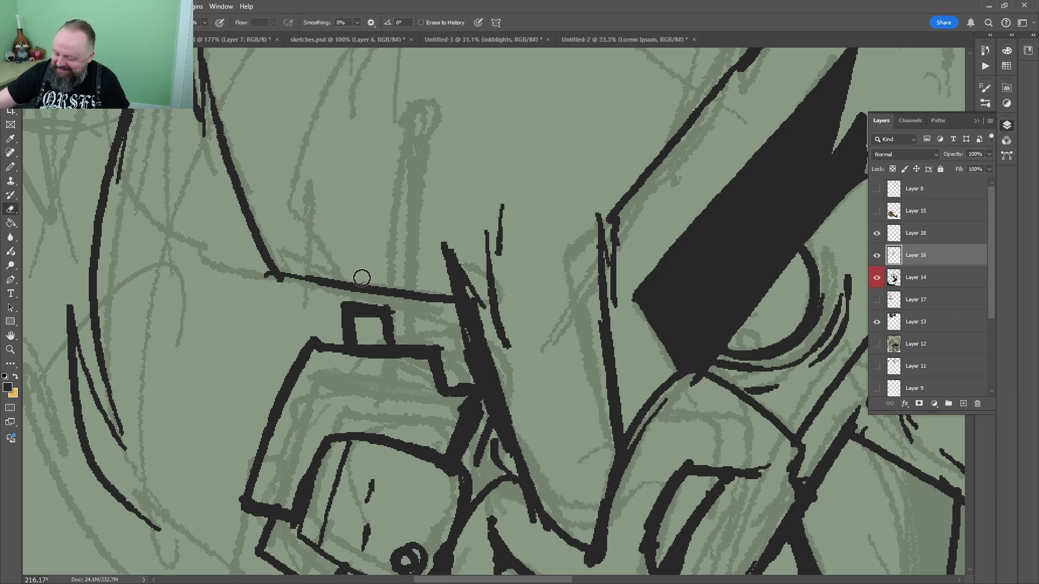
Draw an antenna rising from the mount with a shaded shaft, a zigzag bend and a ball tip
key(b)
drag(357, 308, 350, 231)
mouse_move(366, 170)
mouse_down()
mouse_move(334, 401)
mouse_move(332, 393)
mouse_up()
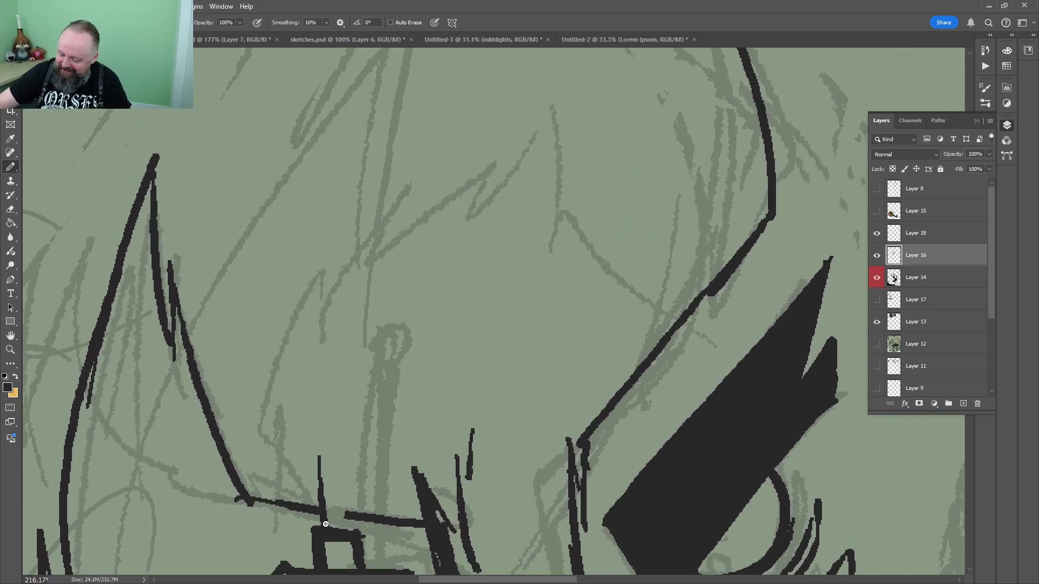
drag(323, 518, 318, 315)
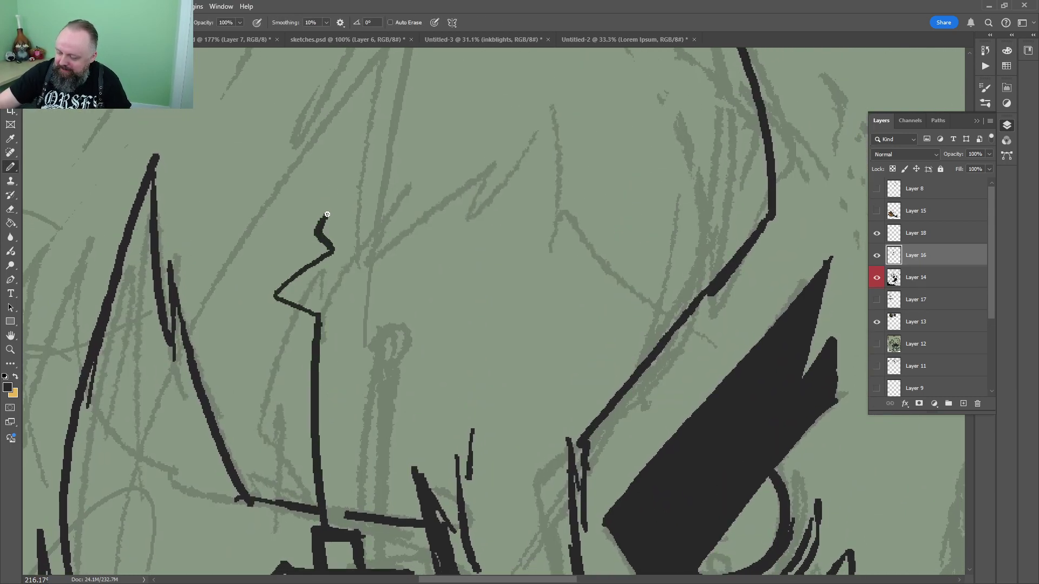
mouse_move(335, 182)
mouse_down()
mouse_move(349, 208)
mouse_move(335, 225)
mouse_up()
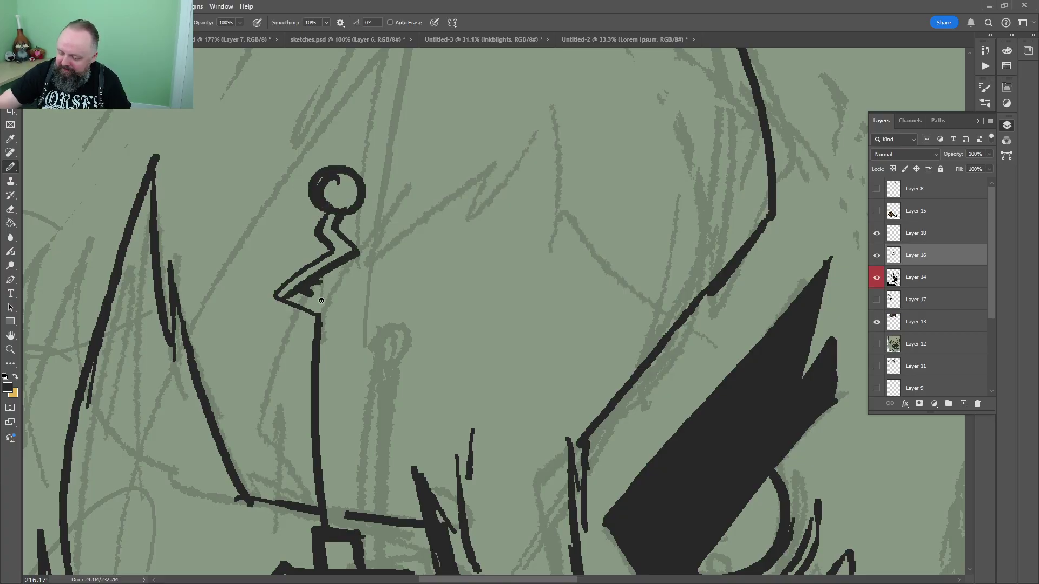
mouse_move(342, 327)
mouse_down()
mouse_move(340, 285)
mouse_move(354, 379)
mouse_move(342, 183)
mouse_move(349, 391)
mouse_move(350, 172)
mouse_move(356, 383)
mouse_up()
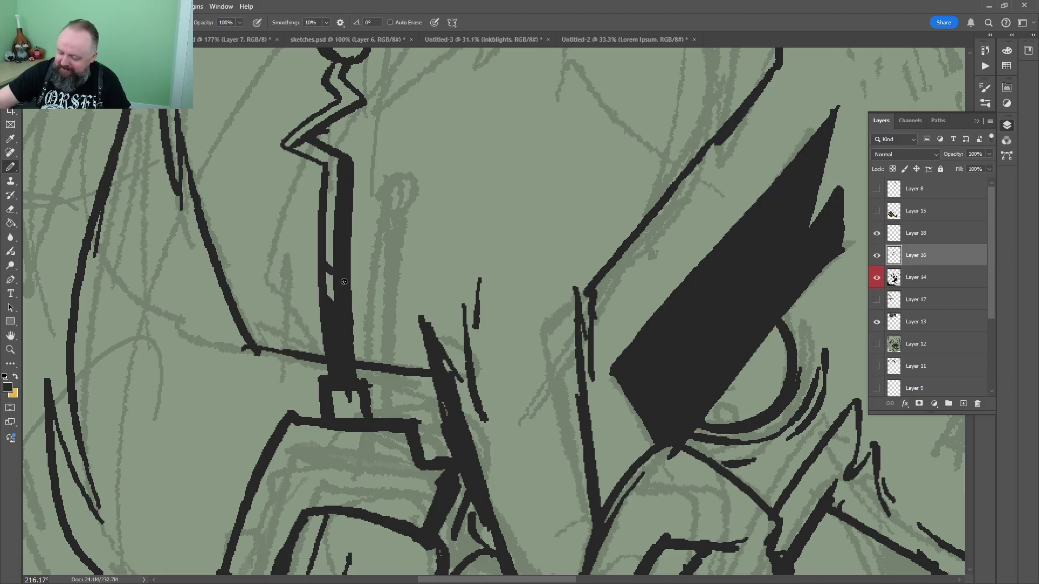
drag(326, 224, 333, 235)
key(z)
drag(418, 142, 337, 142)
drag(509, 207, 462, 285)
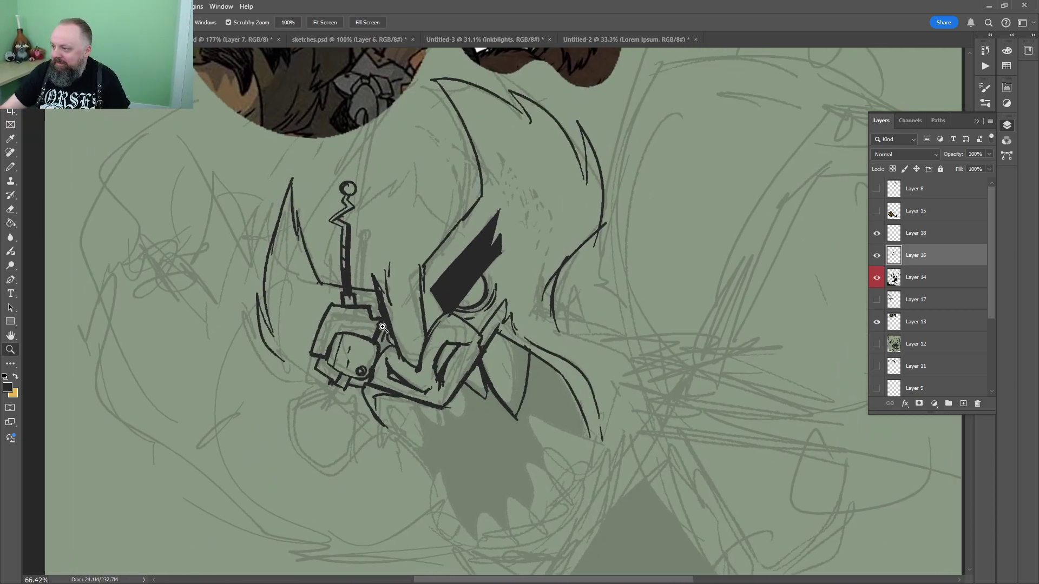
drag(382, 327, 438, 297)
drag(438, 297, 512, 202)
drag(414, 254, 430, 254)
mouse_move(500, 159)
mouse_down()
mouse_move(512, 152)
mouse_move(464, 157)
mouse_up()
key(b)
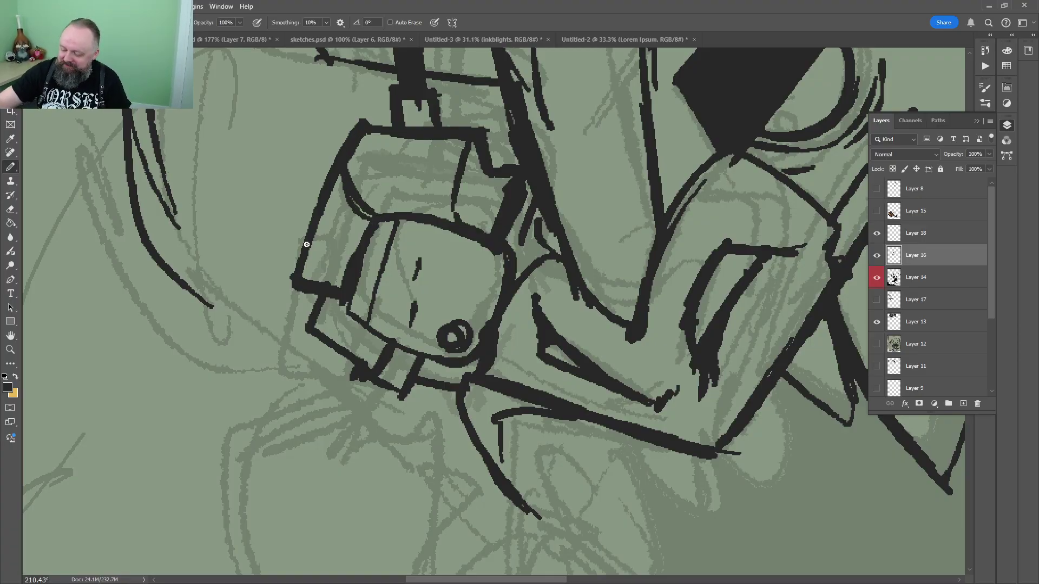
key(z)
scroll(536, 240, down, 6)
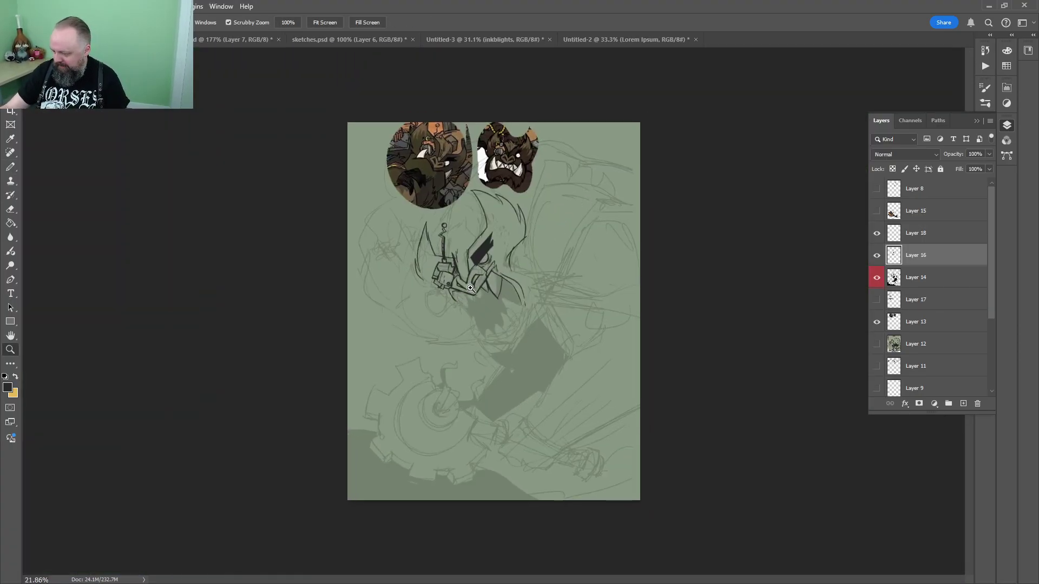
Ink a small pointed upper tooth under the snout edge, in front of the existing small tooth beside the large fang
scroll(536, 239, up, 5)
key(b)
key(z)
drag(608, 287, 628, 287)
key(b)
drag(524, 282, 540, 295)
mouse_move(550, 299)
mouse_down()
mouse_move(577, 311)
mouse_move(572, 235)
mouse_move(512, 357)
mouse_up()
key(z)
drag(506, 190, 581, 190)
mouse_move(546, 443)
mouse_down()
mouse_move(517, 222)
mouse_move(628, 72)
mouse_up()
drag(359, 227, 428, 227)
key(b)
drag(358, 234, 303, 204)
key(ctrl+z)
key(ctrl+z)
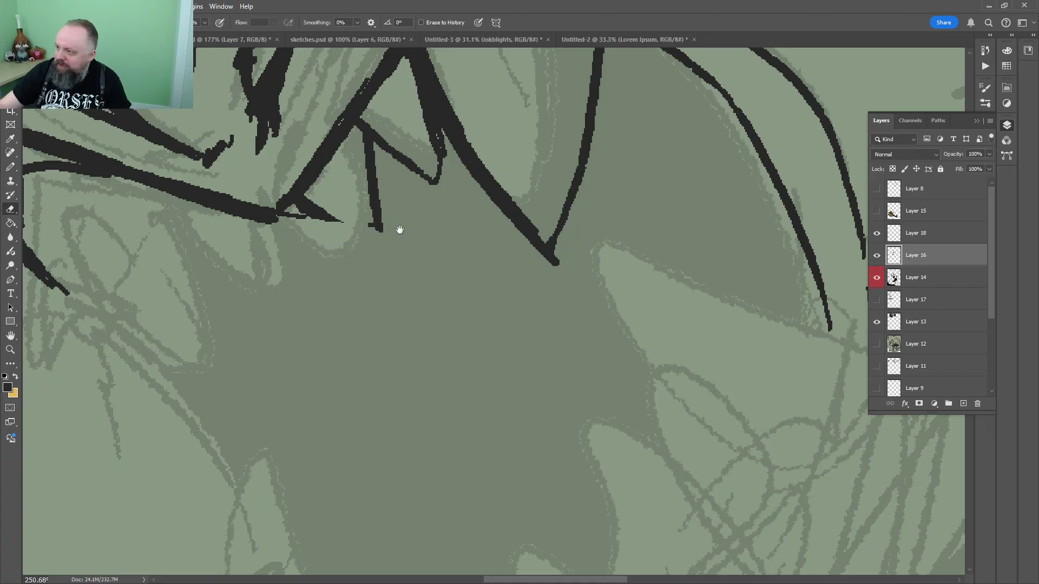
scroll(411, 260, up, 3)
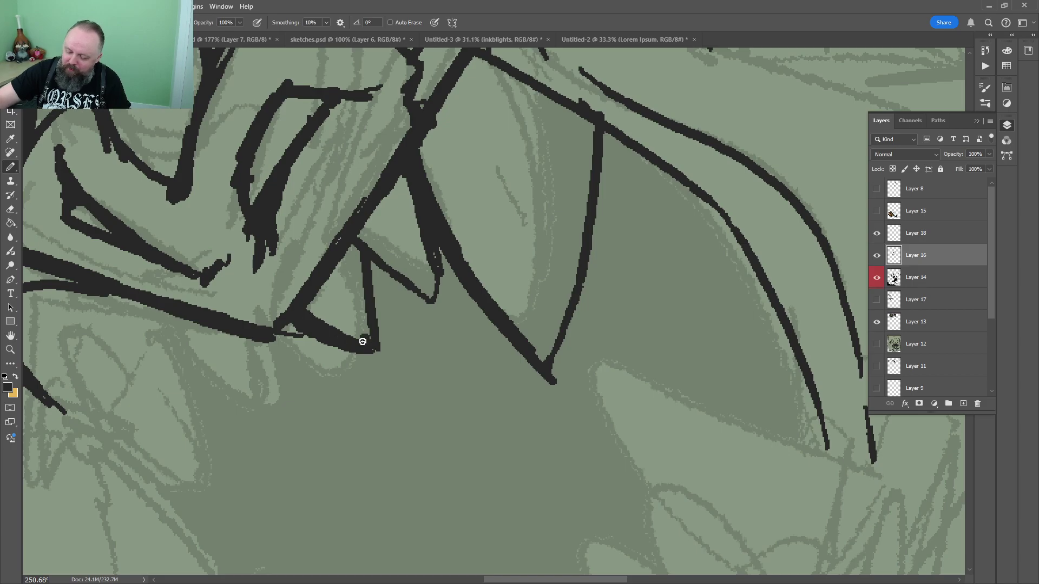
Add two more small pointed upper teeth along the lip toward the front of the snout
drag(233, 341, 310, 351)
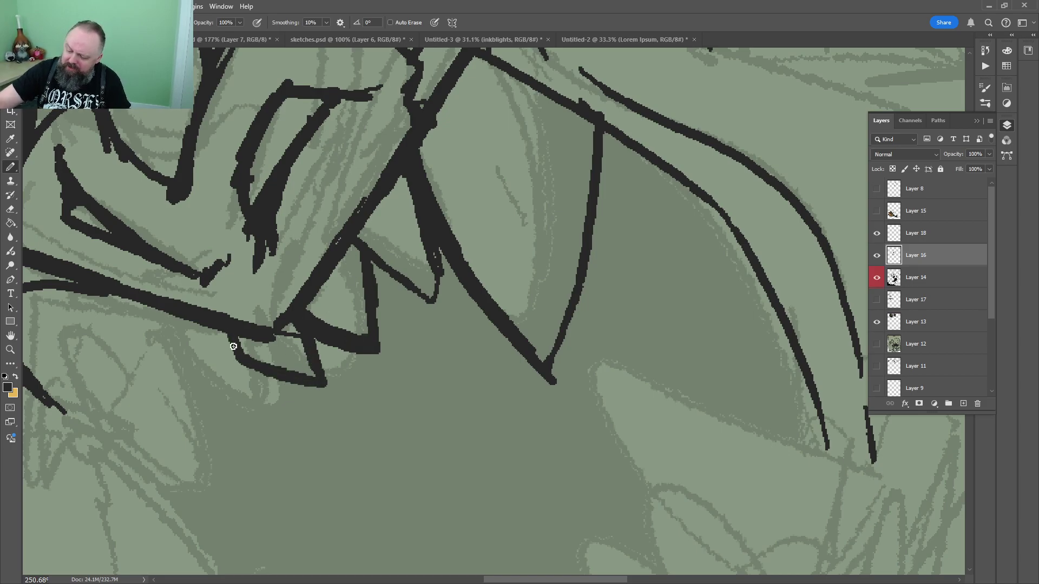
drag(224, 334, 246, 354)
key(z)
mouse_move(379, 263)
mouse_down()
mouse_move(303, 263)
mouse_move(406, 292)
mouse_up()
key(b)
drag(224, 238, 321, 315)
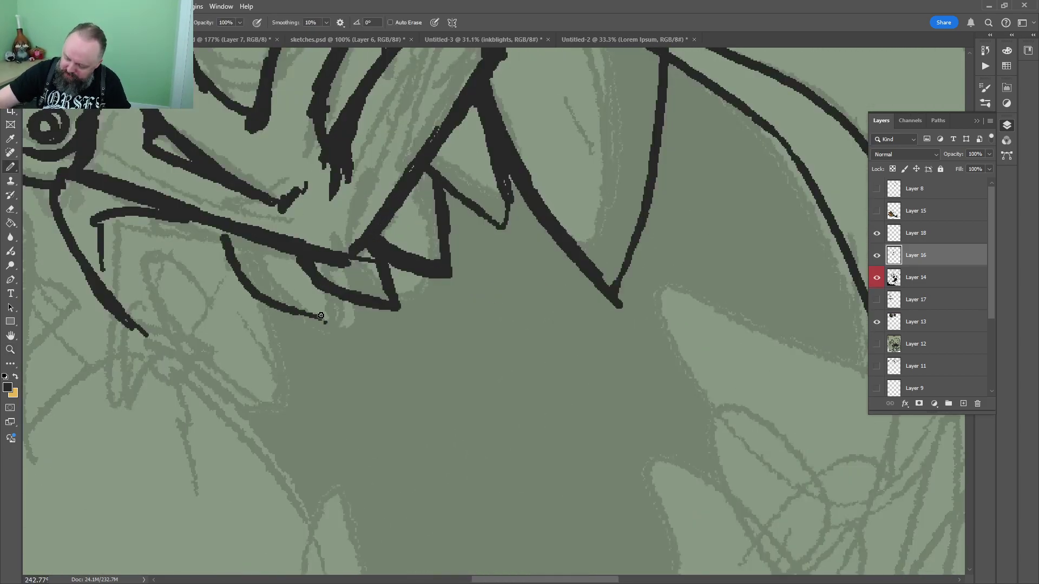
Complete the large front upper tusk with a curved front edge and a straight back edge meeting in a point
mouse_move(110, 220)
mouse_down()
mouse_move(208, 403)
mouse_move(234, 284)
mouse_up()
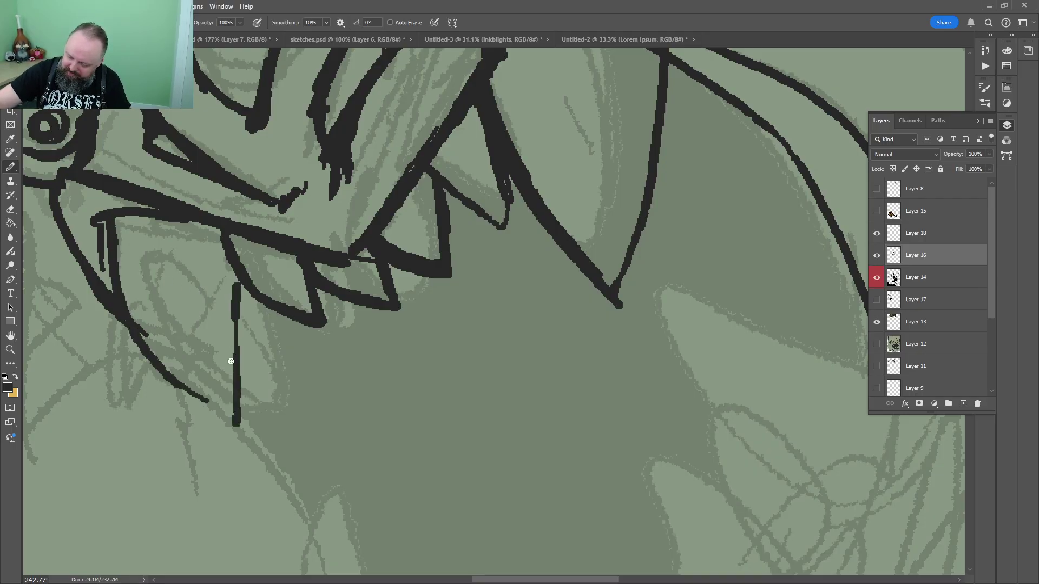
drag(233, 409, 225, 270)
key(z)
drag(391, 211, 315, 211)
mouse_move(505, 193)
mouse_down()
mouse_move(430, 193)
mouse_move(543, 205)
mouse_up()
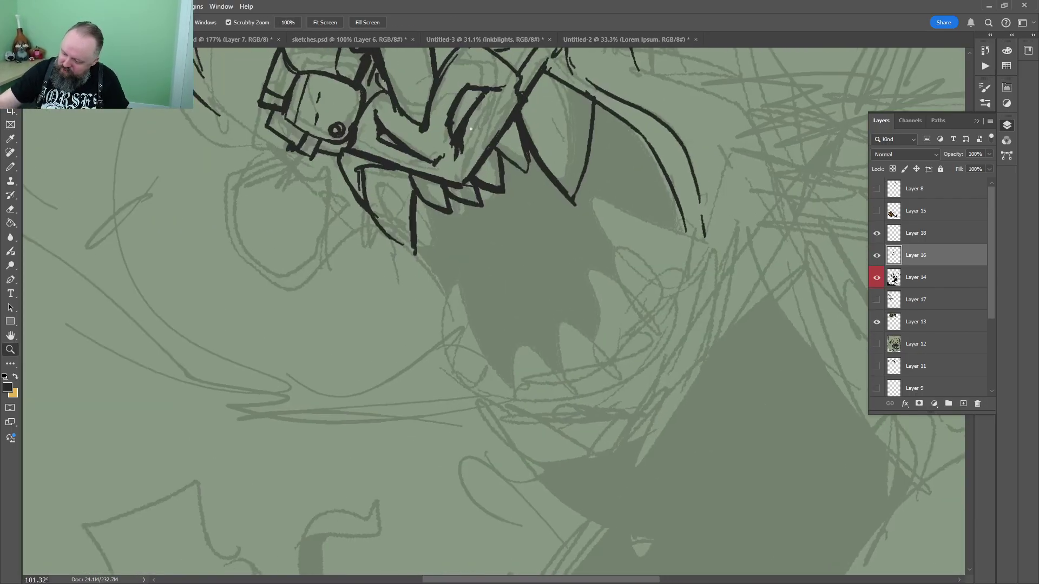
key(b)
key(z)
key(b)
drag(376, 222, 422, 216)
key(z)
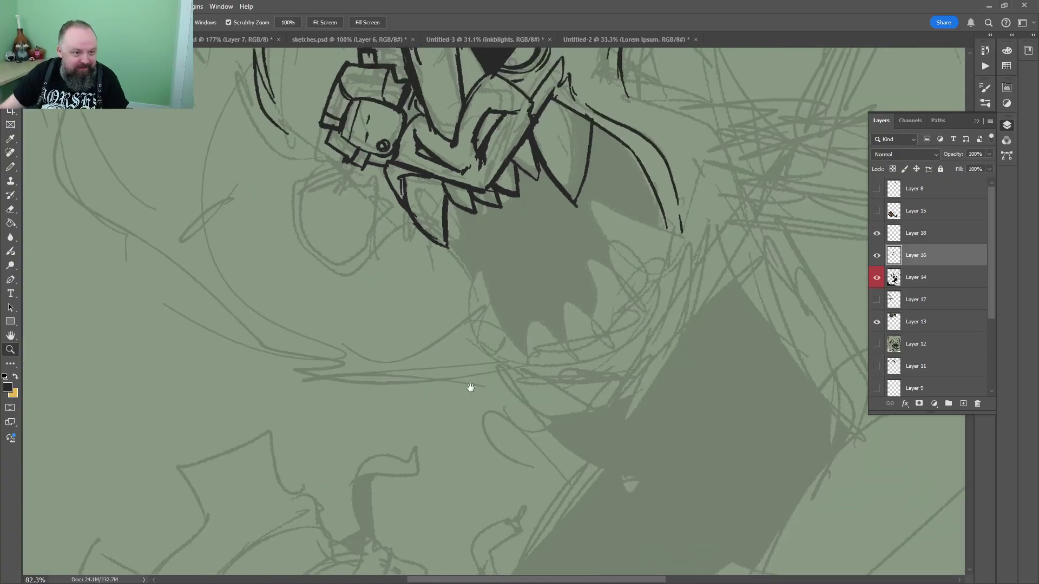
Ink a row of jagged hair tufts across the forehead, from behind the antenna to the brow line
drag(514, 242, 462, 454)
drag(387, 216, 436, 216)
mouse_move(424, 138)
mouse_down()
mouse_move(444, 428)
mouse_move(443, 414)
mouse_up()
key(b)
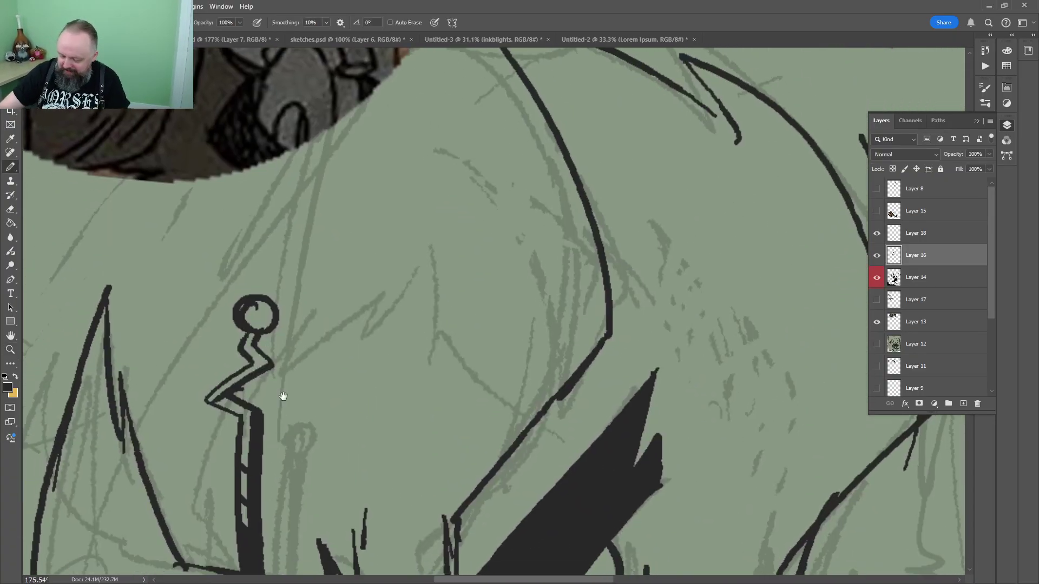
drag(283, 395, 344, 173)
drag(256, 350, 284, 204)
mouse_move(363, 128)
mouse_down()
mouse_move(241, 284)
mouse_move(243, 275)
mouse_up()
mouse_move(163, 368)
mouse_down()
mouse_move(179, 332)
mouse_move(301, 201)
mouse_up()
mouse_move(323, 178)
mouse_down()
mouse_move(279, 256)
mouse_move(382, 142)
mouse_move(366, 247)
mouse_move(436, 334)
mouse_up()
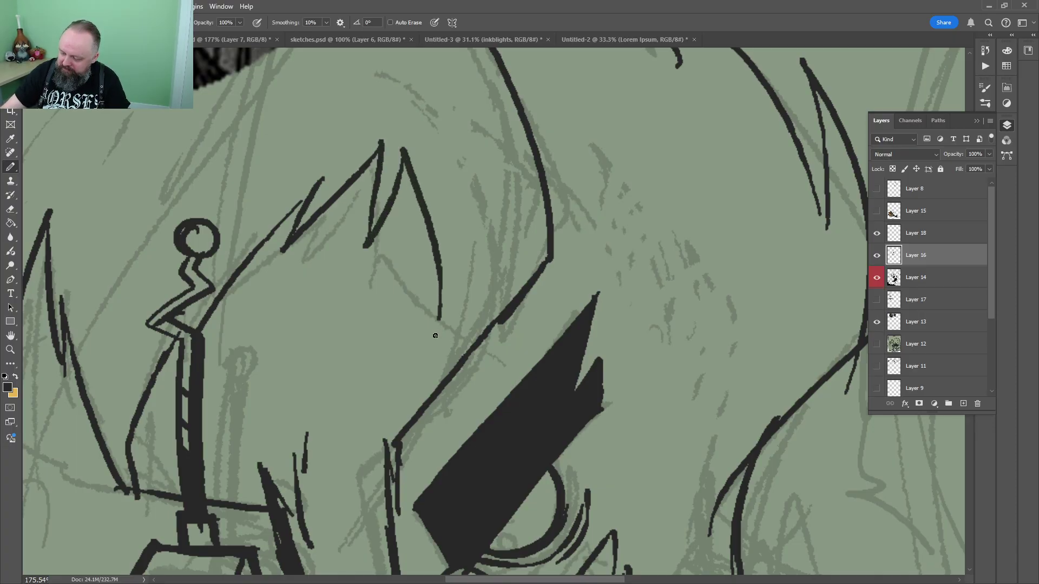
mouse_move(444, 298)
mouse_down()
mouse_move(458, 204)
mouse_move(448, 129)
mouse_move(517, 274)
mouse_up()
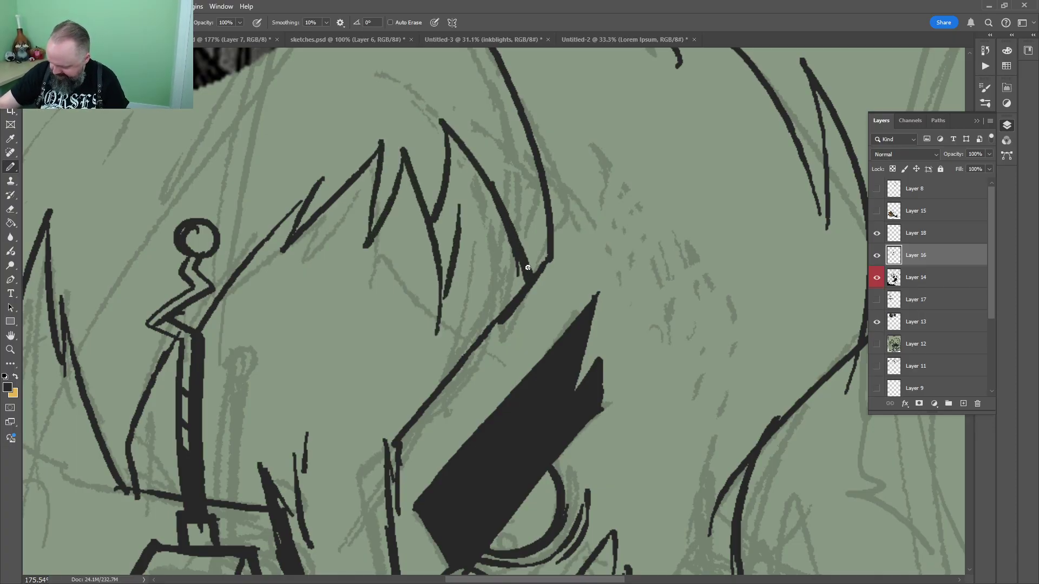
Extend the curved contour at the back of the head downward into a long sweeping line behind the cheek
key(z)
drag(591, 227, 508, 228)
drag(593, 280, 411, 157)
mouse_move(420, 256)
mouse_down()
mouse_move(447, 206)
mouse_move(302, 327)
mouse_up()
drag(286, 217, 462, 275)
drag(501, 327, 575, 102)
drag(522, 192, 512, 514)
Outline the large back lower tusk, and sketch curved guide lines for the lower teeth and gum
key(z)
drag(539, 251, 507, 335)
drag(500, 197, 528, 330)
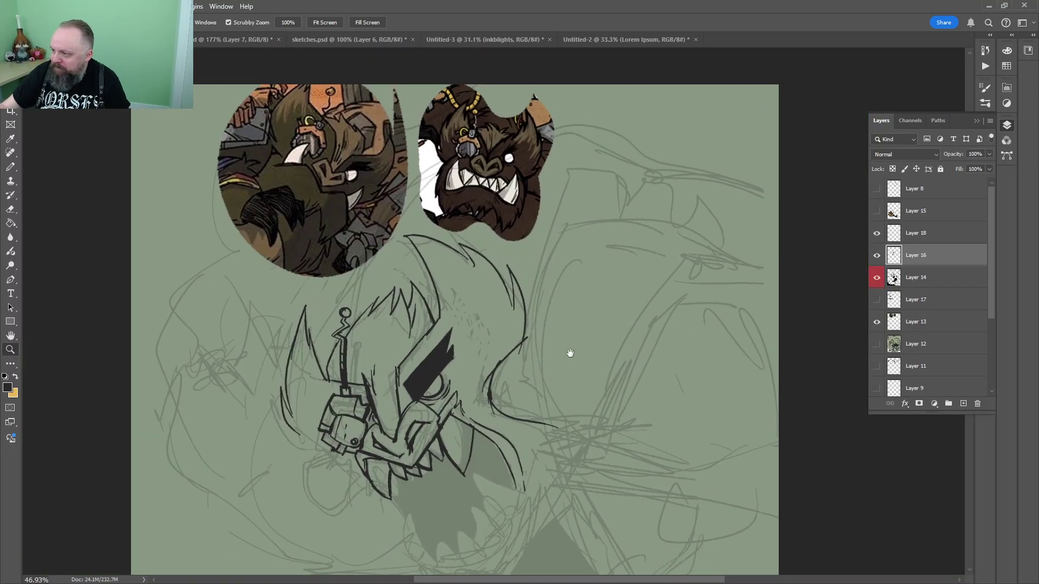
drag(548, 405, 494, 391)
mouse_move(484, 478)
mouse_down()
mouse_move(466, 433)
mouse_move(469, 448)
mouse_move(462, 281)
mouse_up()
drag(429, 276, 482, 274)
key(b)
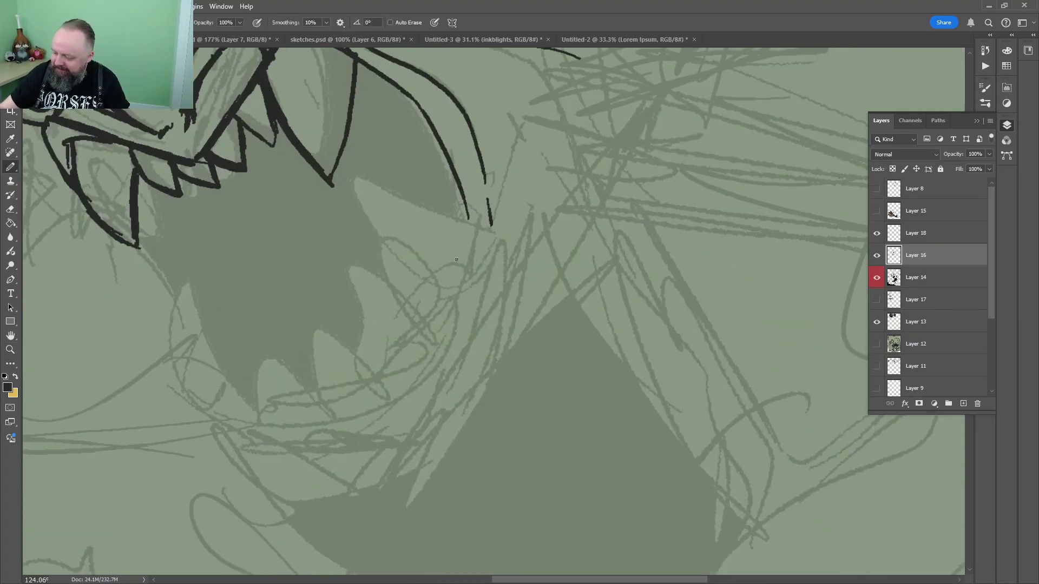
mouse_move(318, 203)
mouse_down()
mouse_move(433, 346)
mouse_move(453, 357)
mouse_up()
drag(466, 245, 456, 350)
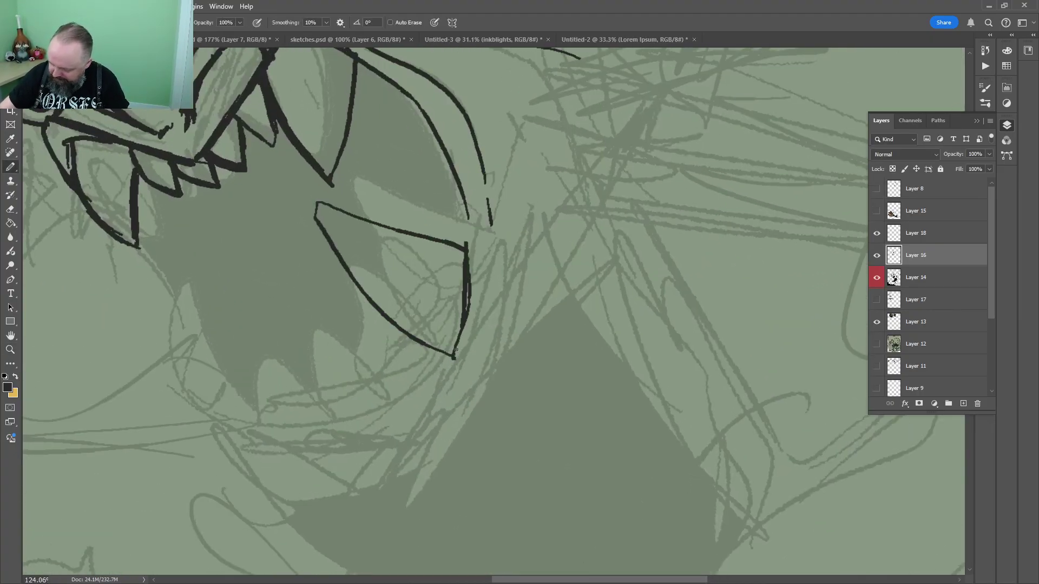
drag(241, 341, 251, 399)
drag(270, 430, 441, 370)
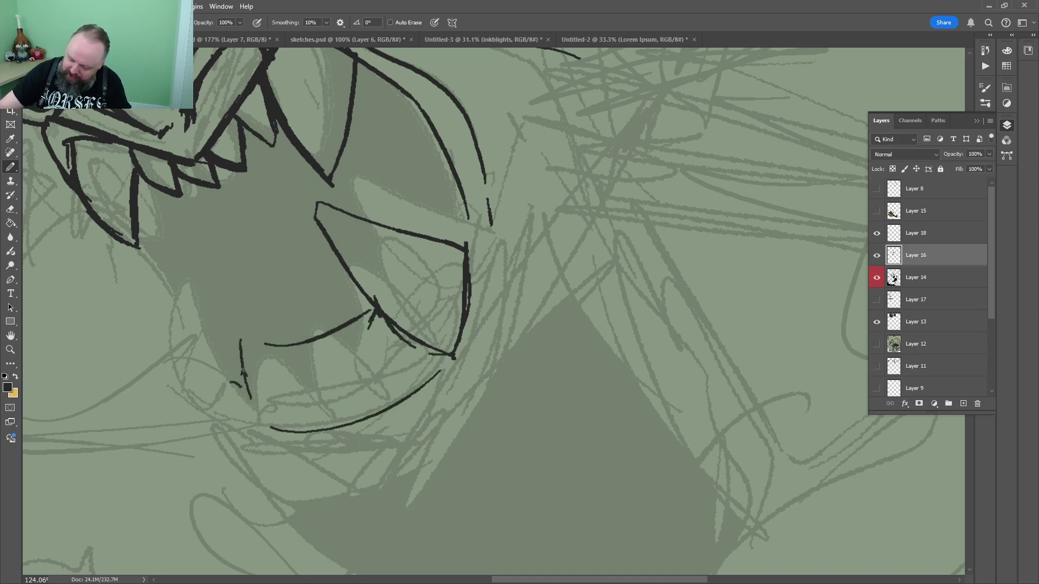
Draw a thick back edge of the mouth running down to the base of the lower tusk
key(z)
mouse_move(546, 363)
mouse_down()
mouse_move(481, 298)
mouse_move(533, 270)
mouse_move(562, 198)
mouse_move(461, 153)
mouse_up()
key(b)
drag(468, 252, 477, 378)
drag(475, 281, 472, 82)
drag(476, 189, 471, 254)
Ink the front lower tusk and a small tooth beside the back tusk, erasing stray guide marks
key(e)
key(b)
mouse_move(339, 233)
mouse_down()
mouse_move(319, 247)
mouse_move(373, 355)
mouse_up()
drag(393, 355, 418, 343)
key(e)
drag(273, 265, 316, 248)
key(b)
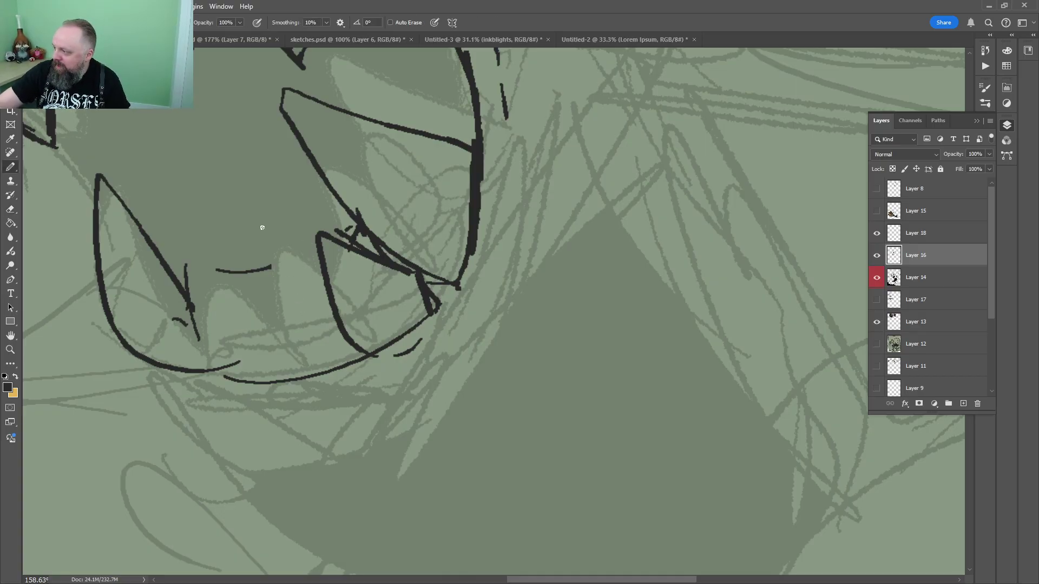
Draw the remaining pointed lower teeth between the tusks, and close the front edge of the mouth opening
drag(329, 320, 269, 302)
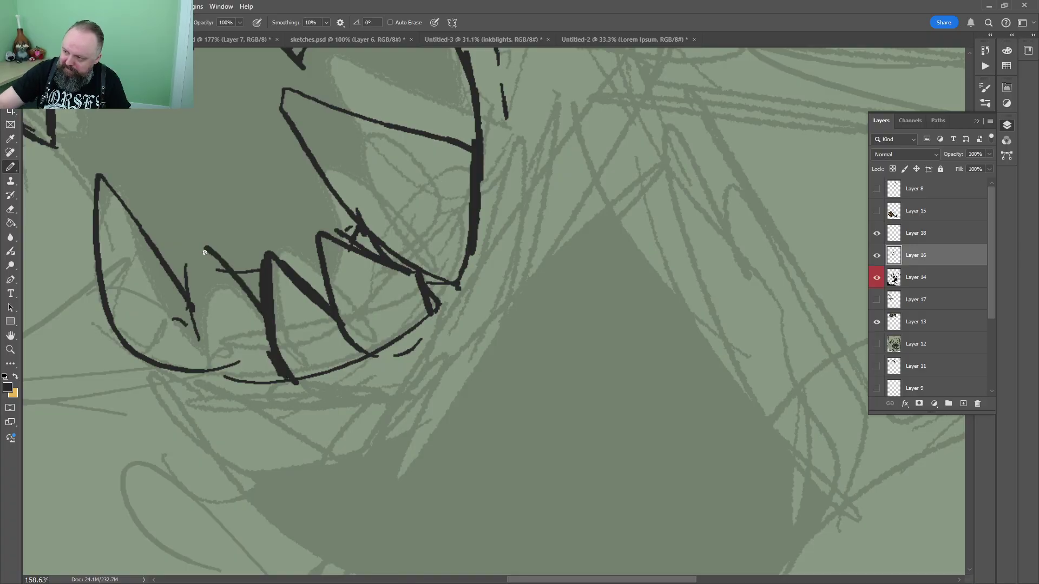
drag(205, 252, 227, 365)
drag(234, 225, 349, 198)
drag(318, 235, 338, 347)
key(z)
drag(416, 136, 346, 135)
drag(484, 169, 445, 361)
drag(378, 325, 495, 329)
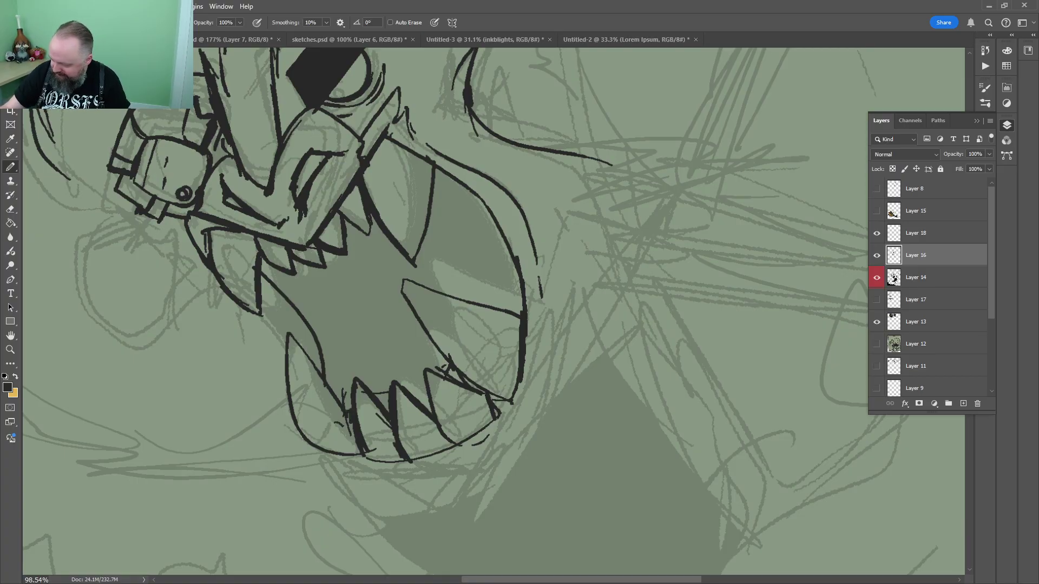
Fill the open mouth's interior around the teeth with the dark foreground color
key(g)
click(476, 238)
key(z)
mouse_move(564, 236)
mouse_down()
mouse_move(521, 314)
mouse_move(500, 313)
mouse_up()
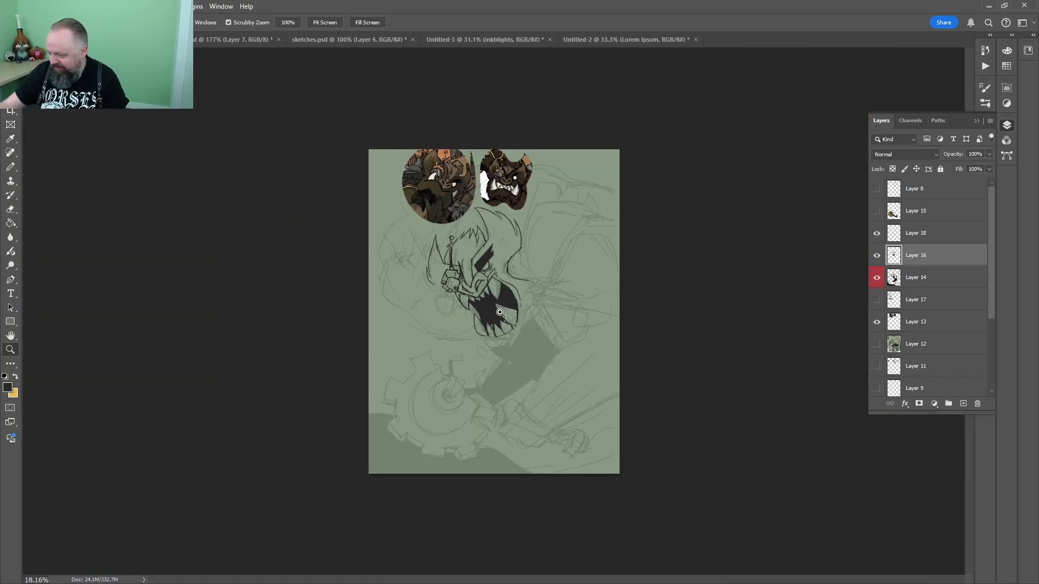
Ink a slanted line behind the cheek, a pointed beard tuft below the front tusk and strokes under the chin
drag(512, 247, 545, 205)
mouse_move(557, 145)
mouse_down()
mouse_move(502, 265)
mouse_move(480, 142)
mouse_up()
drag(441, 360, 466, 359)
key(b)
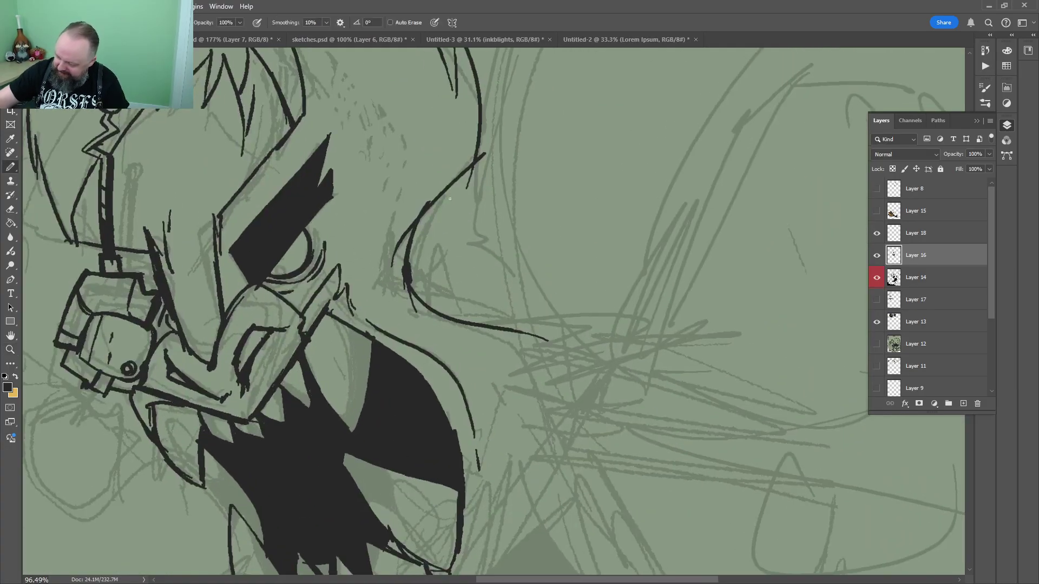
drag(536, 290, 476, 242)
drag(612, 141, 696, 3)
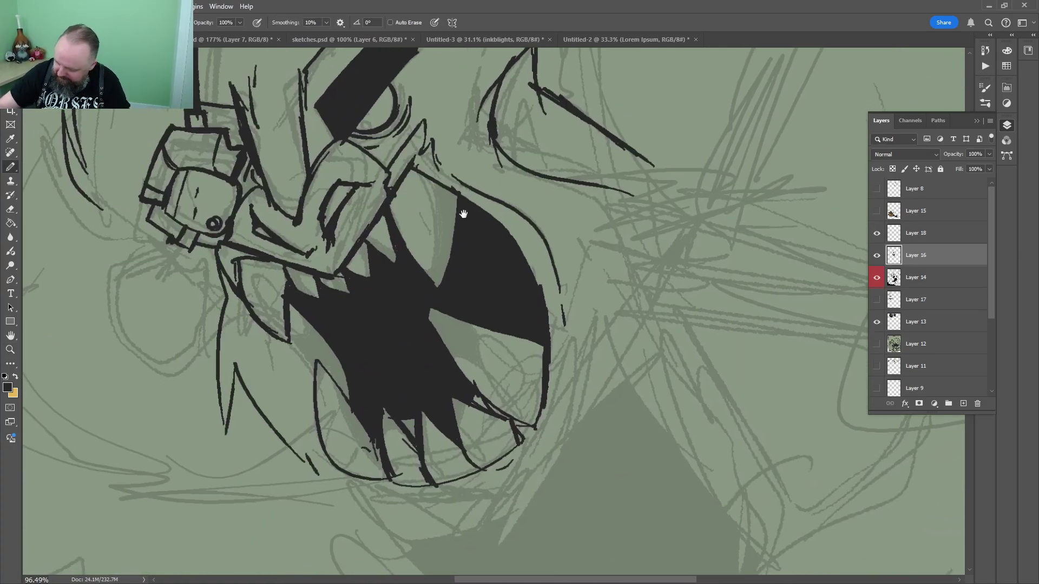
scroll(321, 361, down, 4)
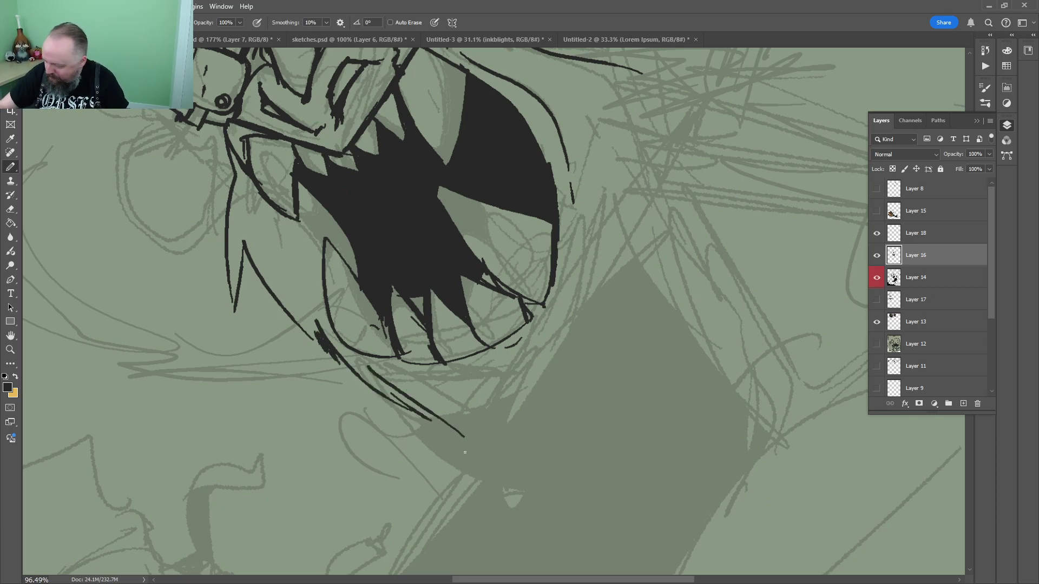
Try a pointed chin tuft with a long curve sweeping up toward the back of the jaw
drag(504, 393, 461, 479)
mouse_move(464, 477)
mouse_down()
mouse_move(601, 328)
mouse_move(605, 252)
mouse_up()
key(z)
mouse_move(636, 186)
mouse_down()
mouse_move(595, 186)
mouse_move(559, 399)
mouse_move(429, 165)
mouse_up()
drag(455, 237, 497, 237)
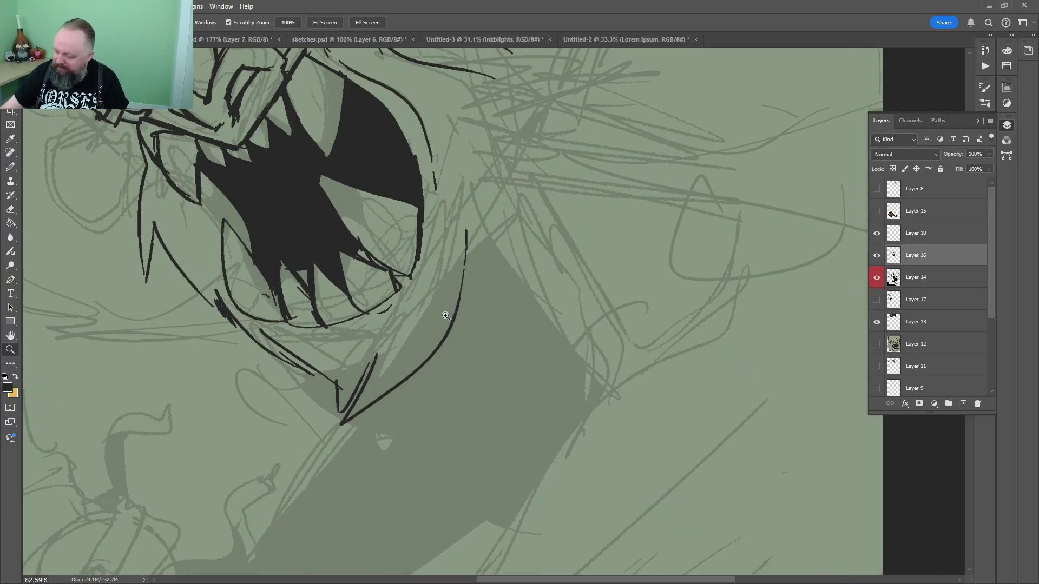
Lasso the chin tuft and its sweeping curve, delete them, and clear the selection
key(l)
drag(467, 327, 397, 318)
drag(555, 379, 556, 378)
key(Delete)
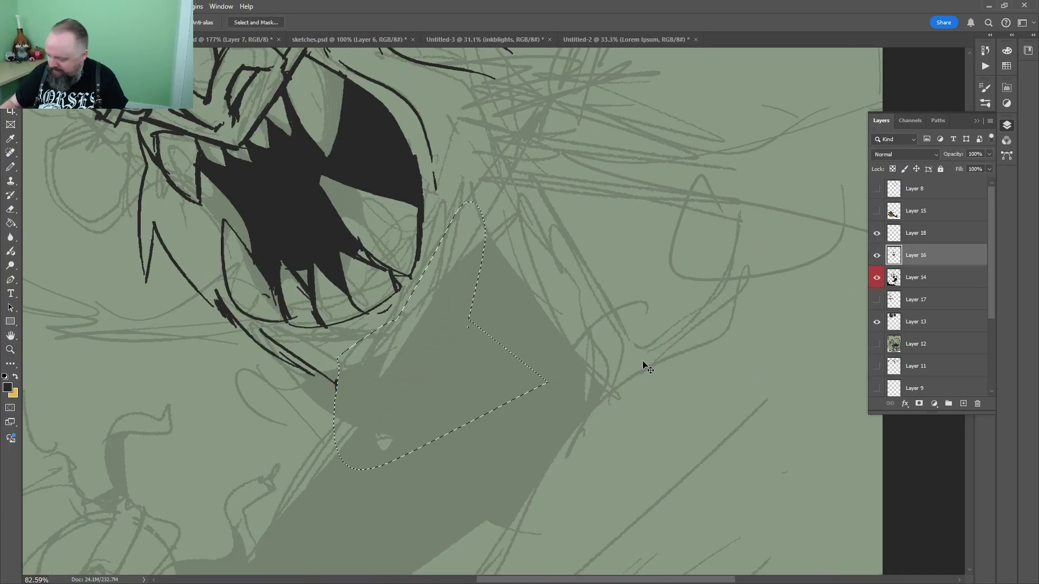
key(ctrl+d)
Ink the fur outline from the cheek into pointed tufts, back under the jaw, and add spiky tufts beneath the chin
drag(549, 180, 443, 339)
key(b)
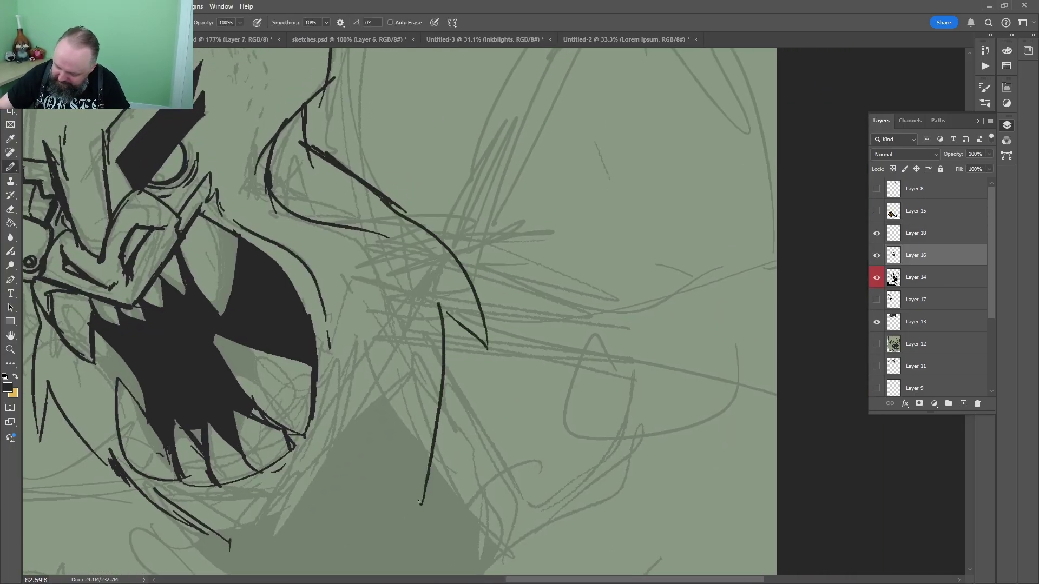
drag(420, 503, 317, 465)
drag(355, 425, 546, 284)
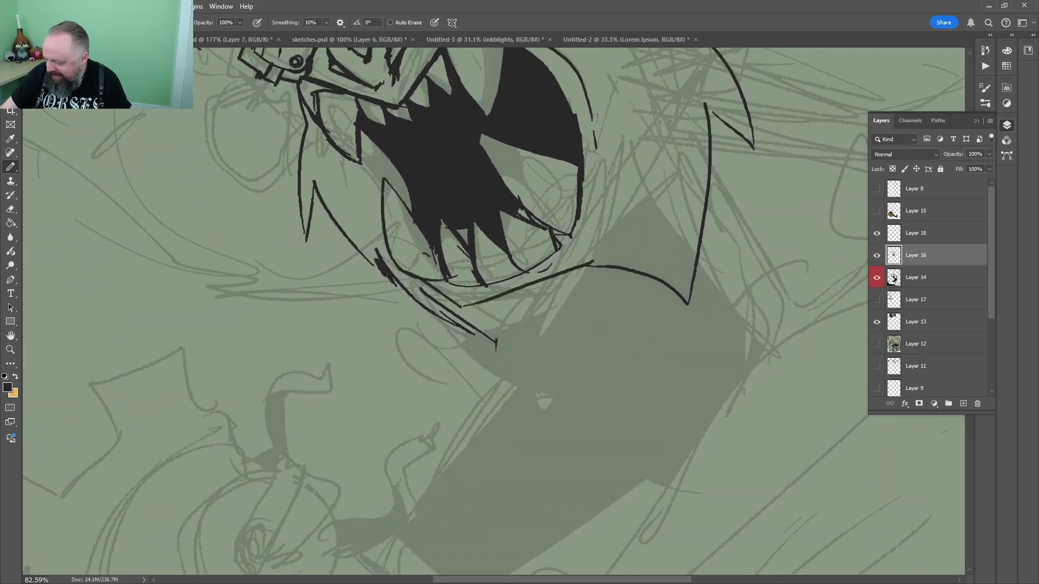
drag(371, 259, 407, 332)
key(ctrl+0)
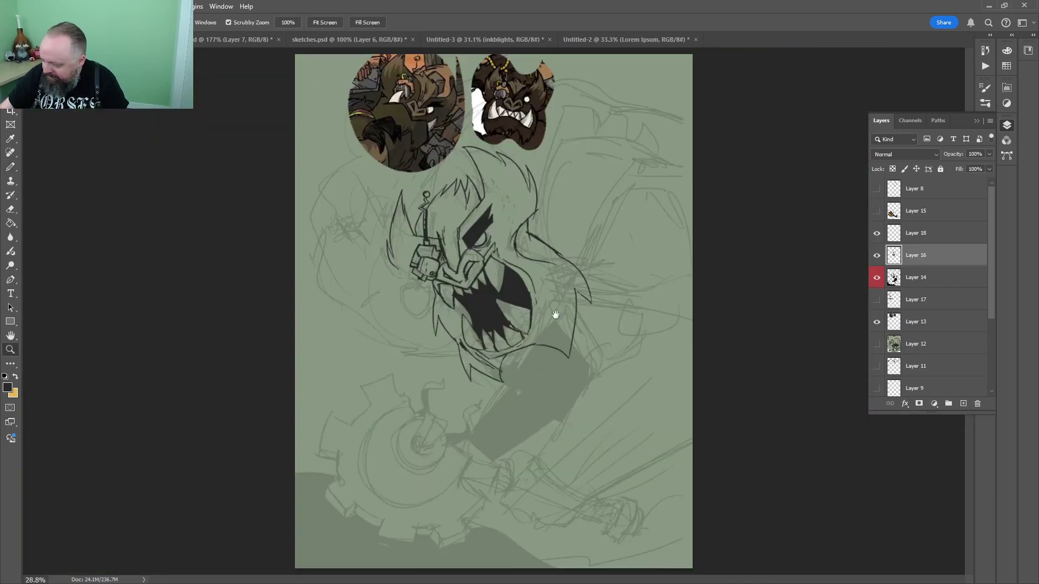
Fill the narrow crescent behind the cheek with the dark color, and add short shading strokes beside it
drag(535, 236, 633, 235)
drag(495, 173, 474, 324)
key(g)
click(463, 271)
drag(491, 236, 495, 328)
drag(506, 274, 514, 295)
Draw a jointed connector under the eyepiece with a curved tube looping back to the jaw, and shade its upper bend
key(z)
mouse_move(577, 256)
mouse_down()
mouse_move(526, 256)
mouse_move(551, 257)
mouse_up()
drag(339, 312, 402, 312)
key(z)
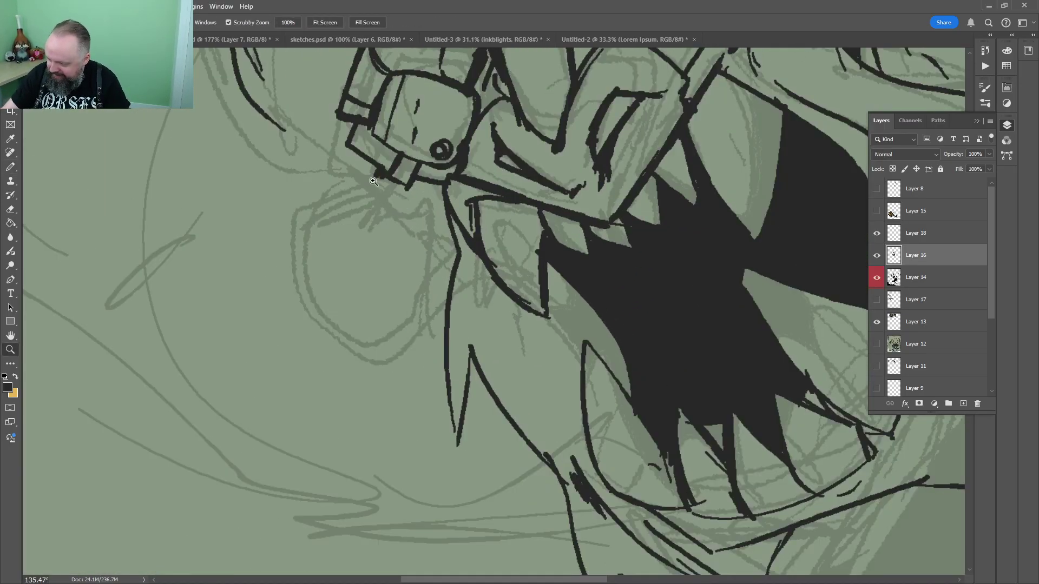
mouse_move(371, 176)
mouse_down()
mouse_move(403, 176)
mouse_move(359, 221)
mouse_move(417, 219)
mouse_move(514, 67)
mouse_up()
mouse_move(432, 76)
mouse_down()
mouse_move(301, 104)
mouse_move(529, 319)
mouse_move(580, 252)
mouse_up()
mouse_move(603, 214)
mouse_down()
mouse_move(565, 226)
mouse_move(383, 343)
mouse_move(313, 143)
mouse_move(415, 120)
mouse_up()
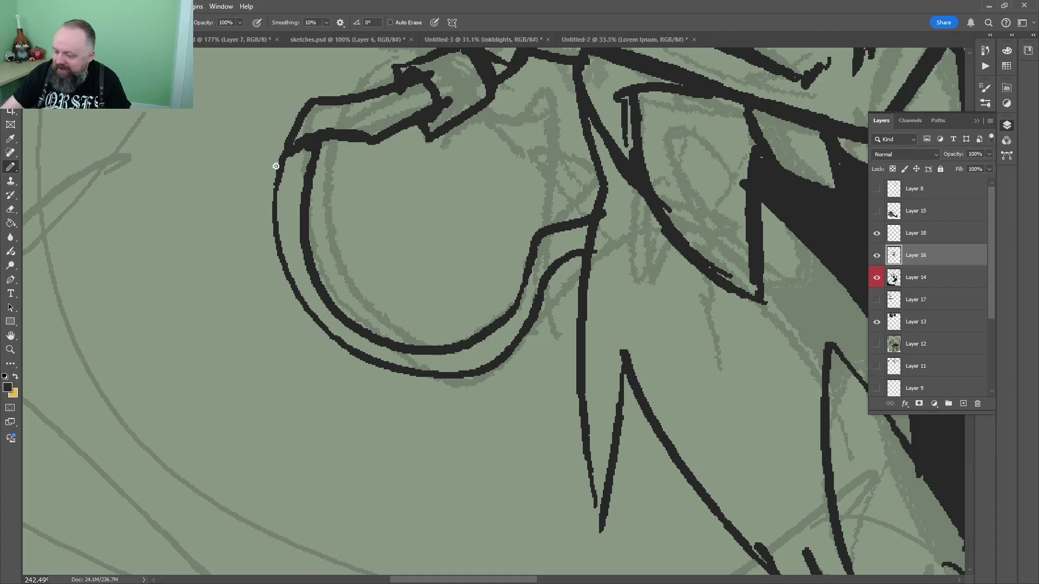
drag(288, 178, 287, 238)
Add another pointed hair tuft joining the forehead fringe to the brow line, and erase the overlapping line beneath it
key(z)
mouse_move(454, 227)
mouse_down()
mouse_move(426, 229)
mouse_move(399, 390)
mouse_up()
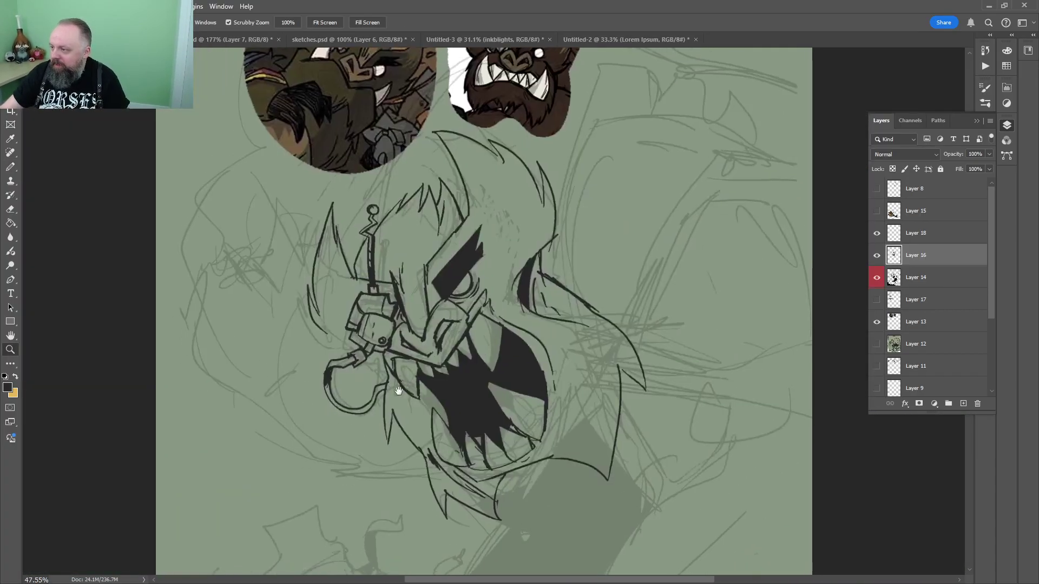
drag(440, 263, 461, 263)
key(b)
drag(568, 149, 515, 206)
mouse_move(426, 274)
mouse_down()
mouse_move(450, 273)
mouse_move(425, 231)
mouse_move(439, 259)
mouse_up()
key(e)
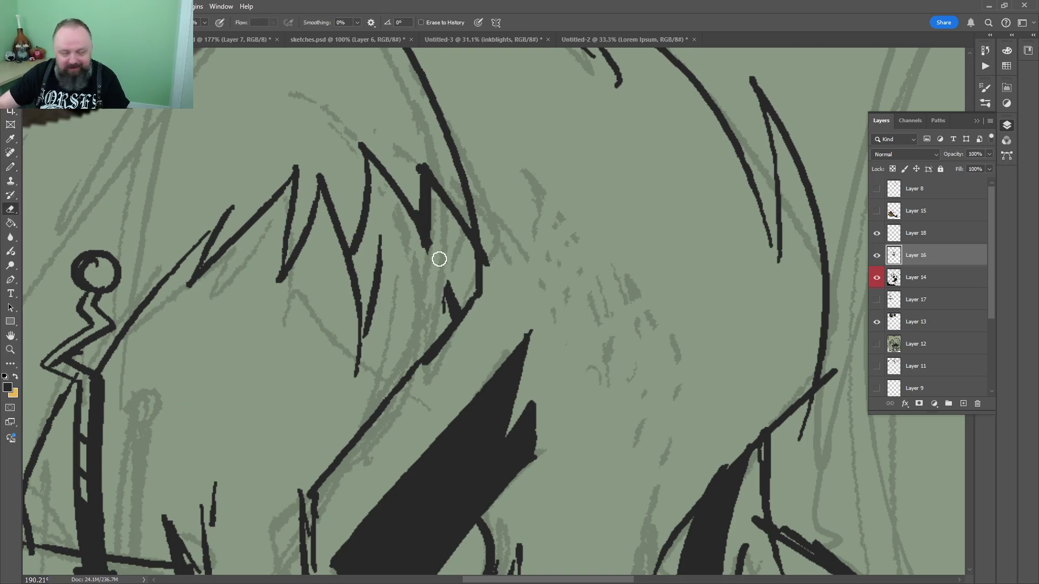
key(b)
Distort the inked head on Layer 16 by pulling its upper rear corner slightly outward and upward, and apply the transform
scroll(458, 286, down, 8)
scroll(456, 294, up, 4)
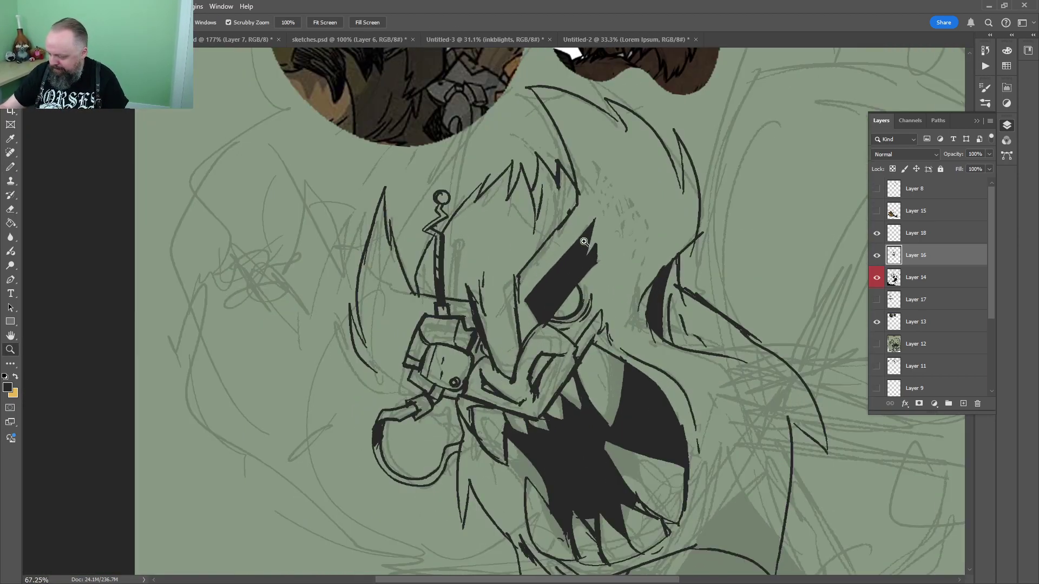
key(z)
scroll(432, 222, down, 4)
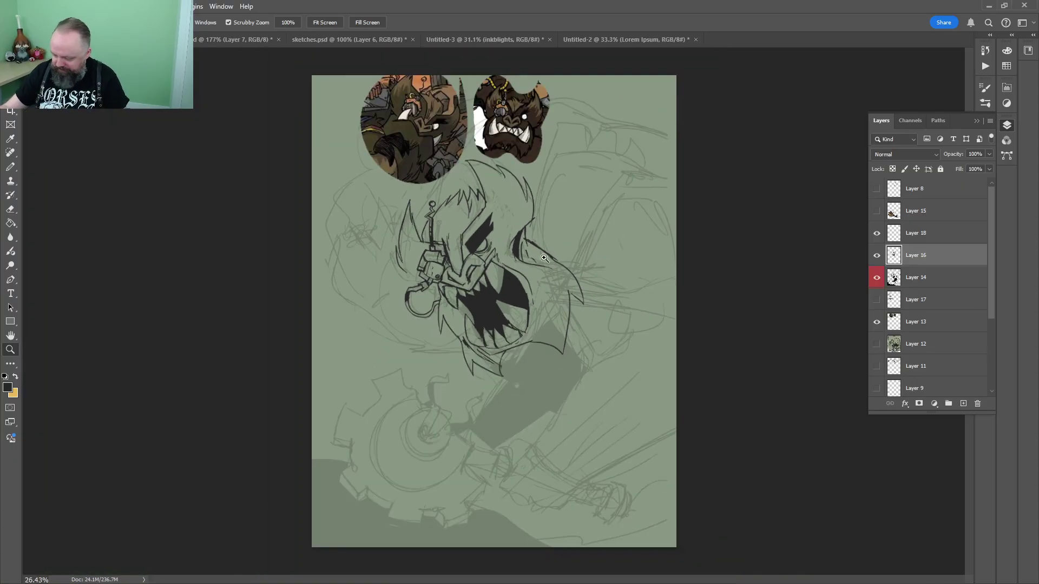
key(ctrl+t)
drag(583, 160, 588, 163)
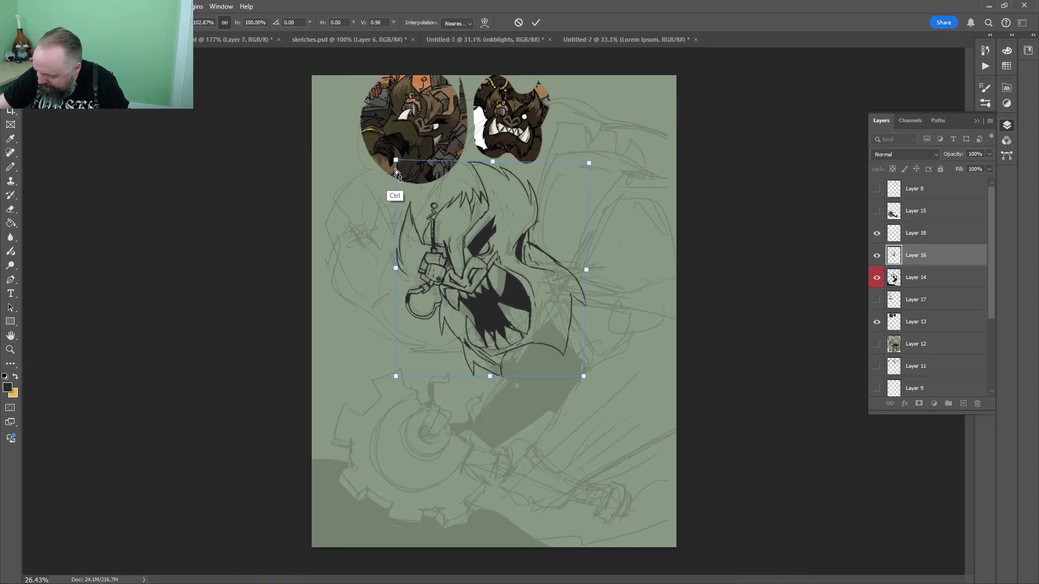
drag(582, 375, 583, 376)
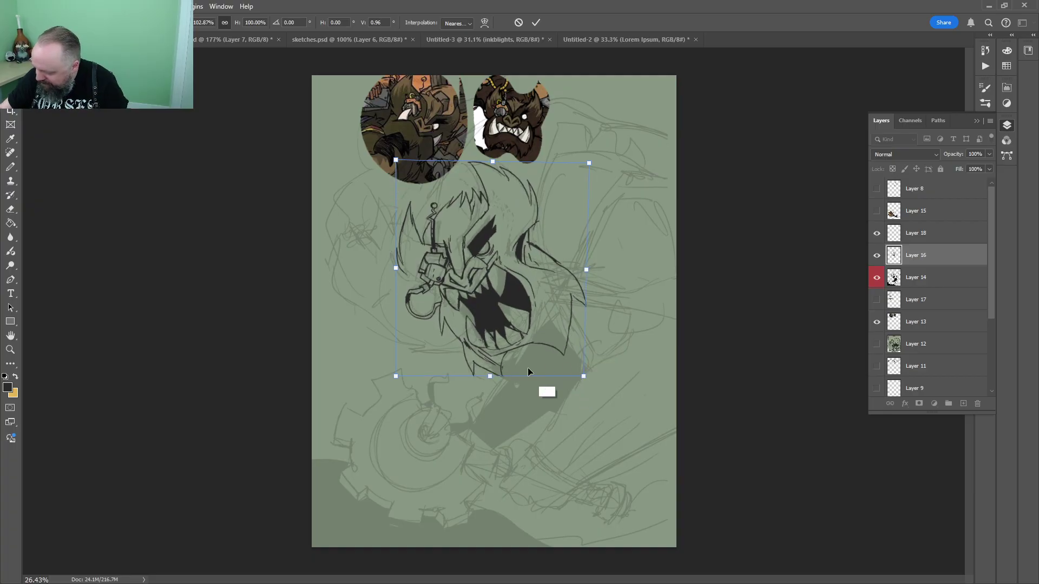
drag(396, 376, 396, 376)
drag(589, 166, 598, 147)
key(Return)
key(z)
key(ctrl+t)
key(Return)
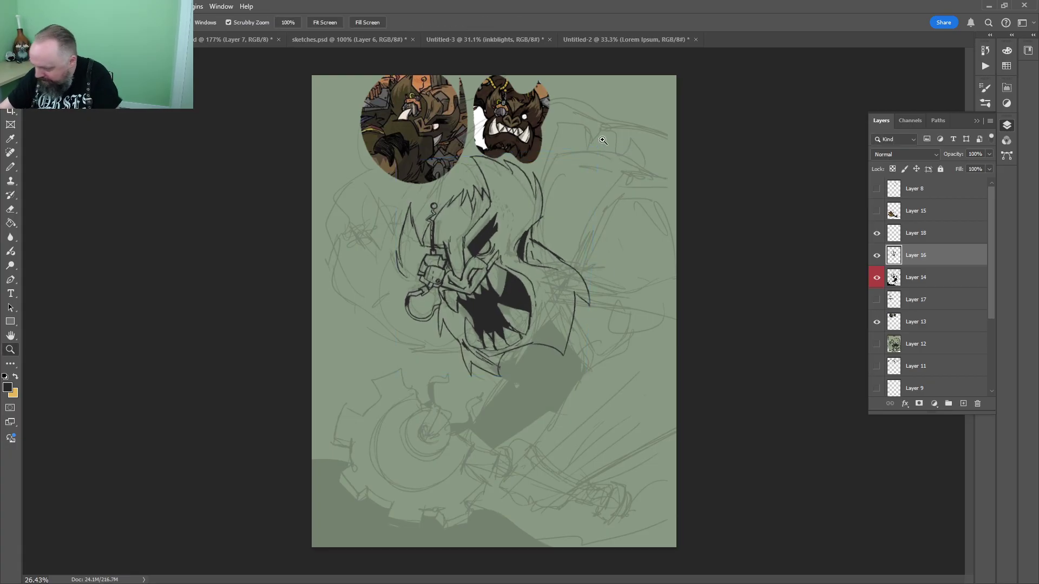
Thicken the lower fur line beside the eyepiece and extend it to the connector above the tube
mouse_move(423, 269)
mouse_down()
mouse_move(598, 167)
mouse_move(468, 399)
mouse_up()
key(b)
drag(254, 443, 192, 410)
key(z)
drag(377, 239, 354, 239)
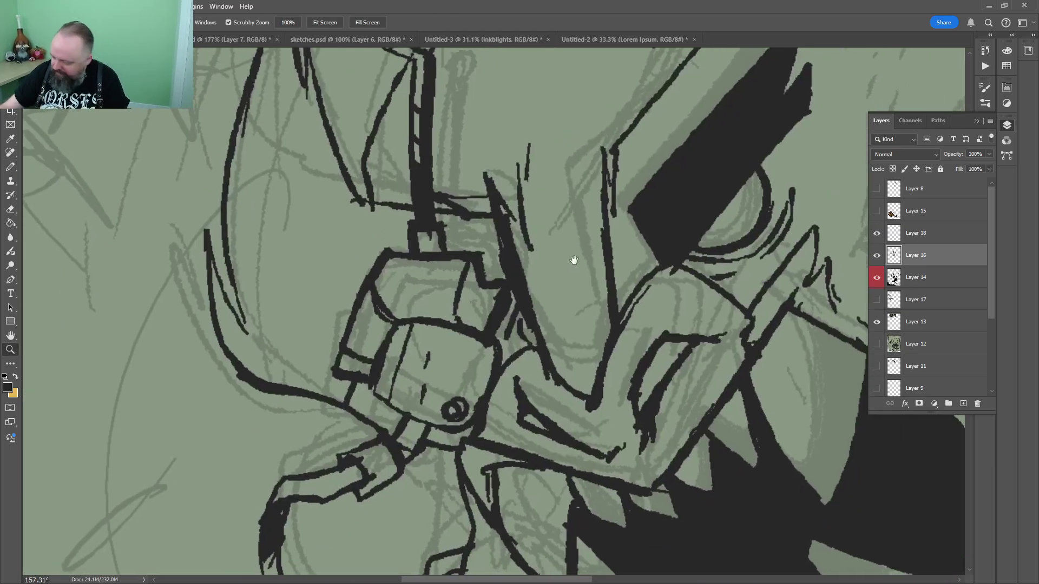
drag(573, 260, 564, 134)
key(b)
drag(320, 274, 306, 260)
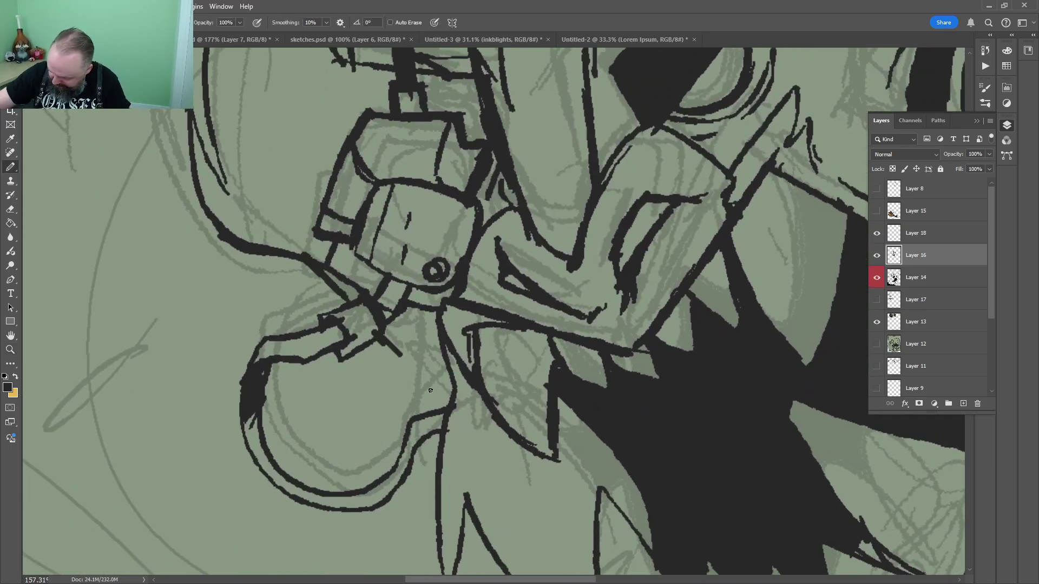
Fill the narrow triangular wedge behind the dark crescent at the back of the head with the dark color
key(z)
drag(498, 248, 363, 248)
drag(640, 254, 482, 310)
drag(427, 269, 483, 268)
key(b)
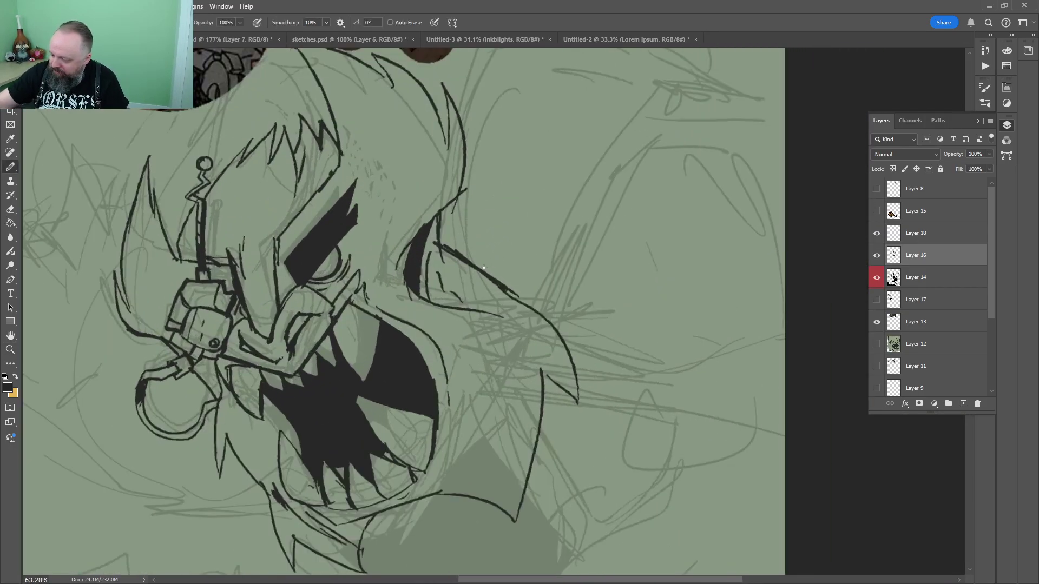
click(446, 232)
key(z)
drag(595, 216, 607, 238)
drag(604, 233, 513, 300)
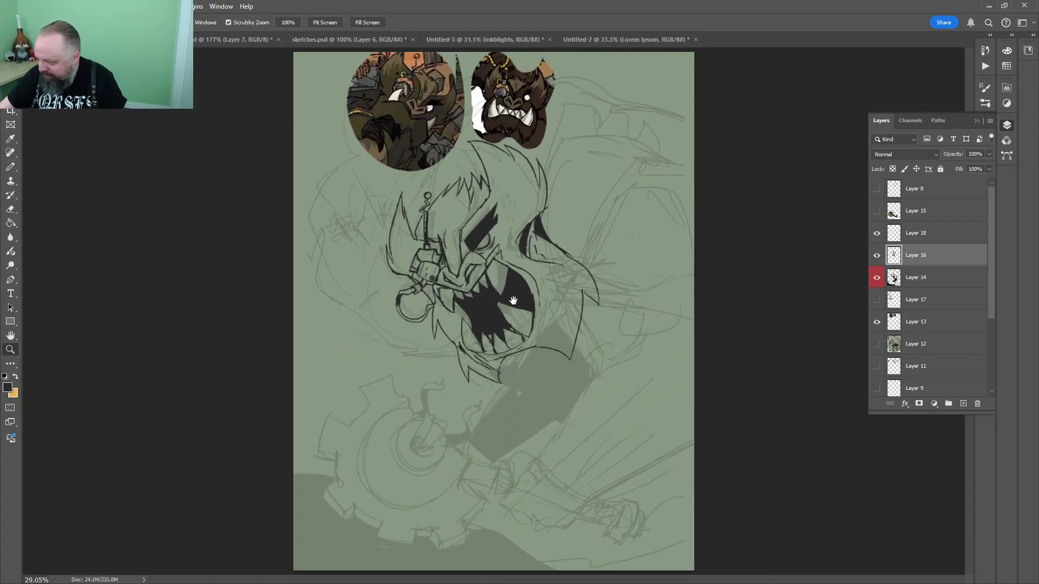
Select Layer 13 with the two colored reference heads and hide it
drag(514, 184, 590, 58)
scroll(508, 156, up, 3)
key(b)
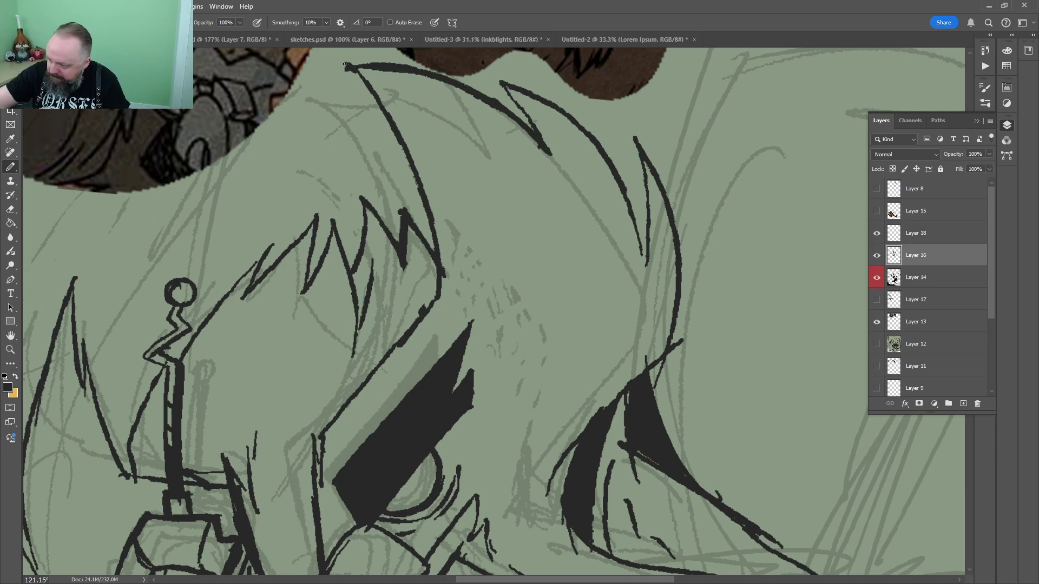
scroll(557, 214, down, 5)
scroll(541, 205, up, 1)
ctrl+click(523, 200)
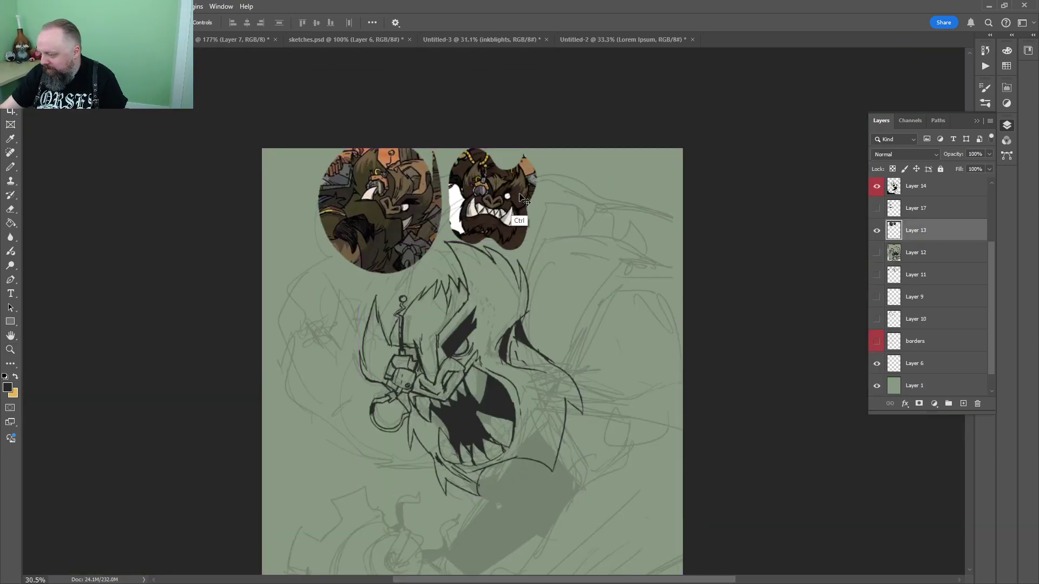
click(876, 231)
key(ctrl+space)
mouse_move(437, 348)
mouse_down()
mouse_move(497, 199)
mouse_move(473, 224)
mouse_up()
key(e)
click(416, 216)
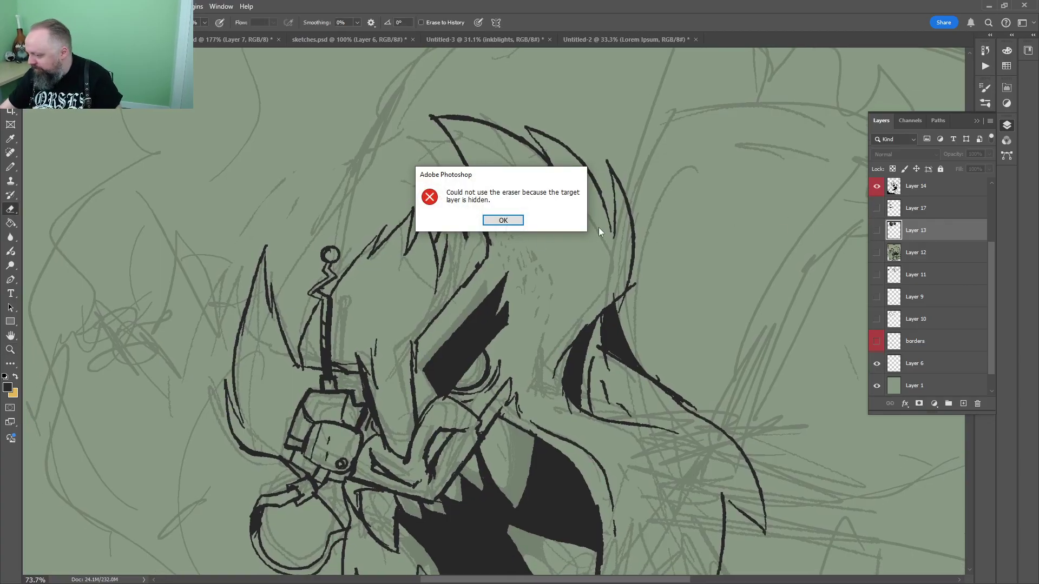
key(Return)
Check which layer holds the rough sketch and set Layer 14's opacity to 13%
click(919, 185)
click(876, 187)
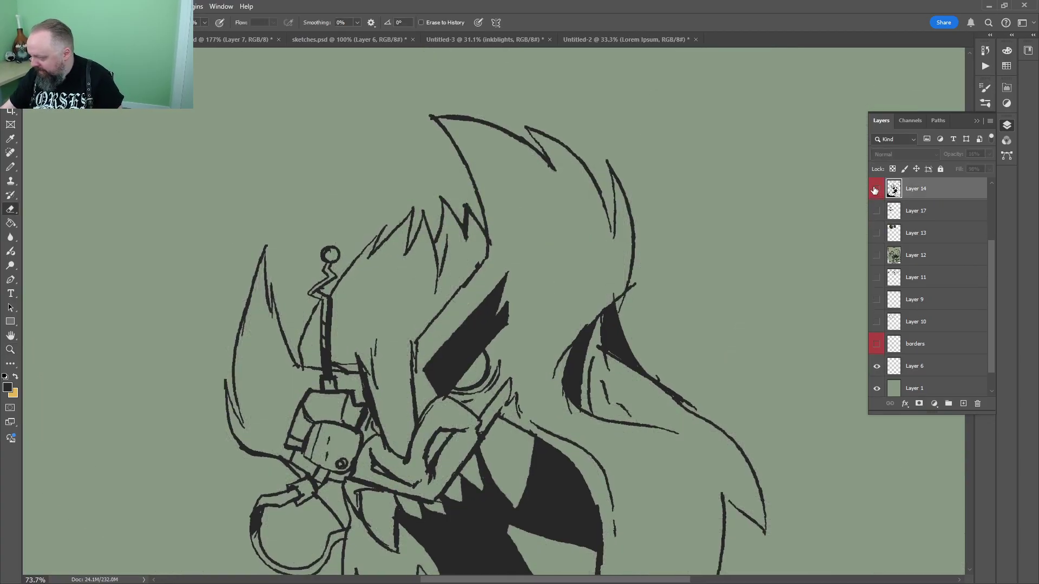
click(876, 188)
drag(991, 262, 983, 193)
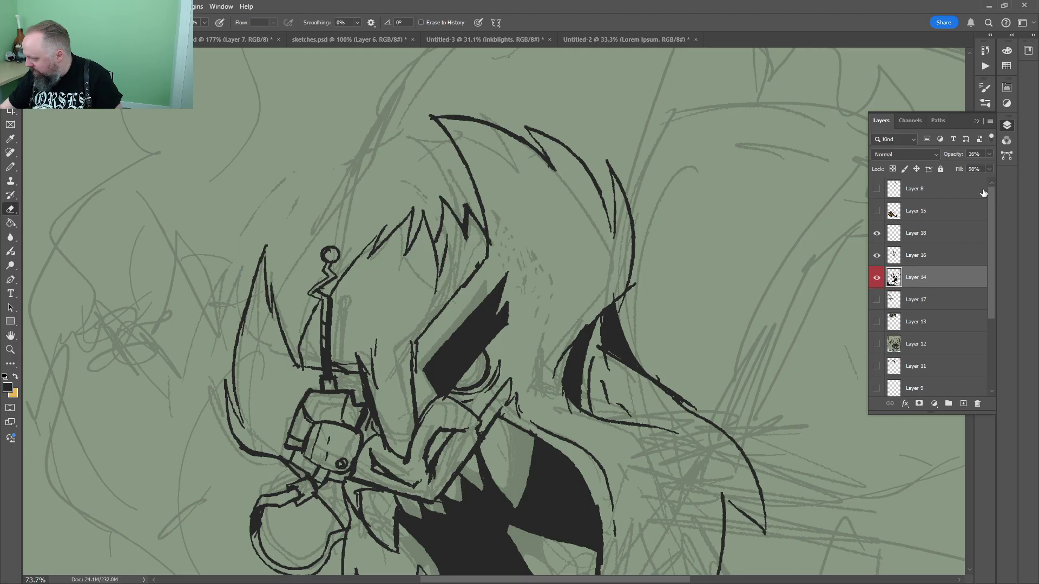
click(876, 256)
drag(984, 158, 946, 166)
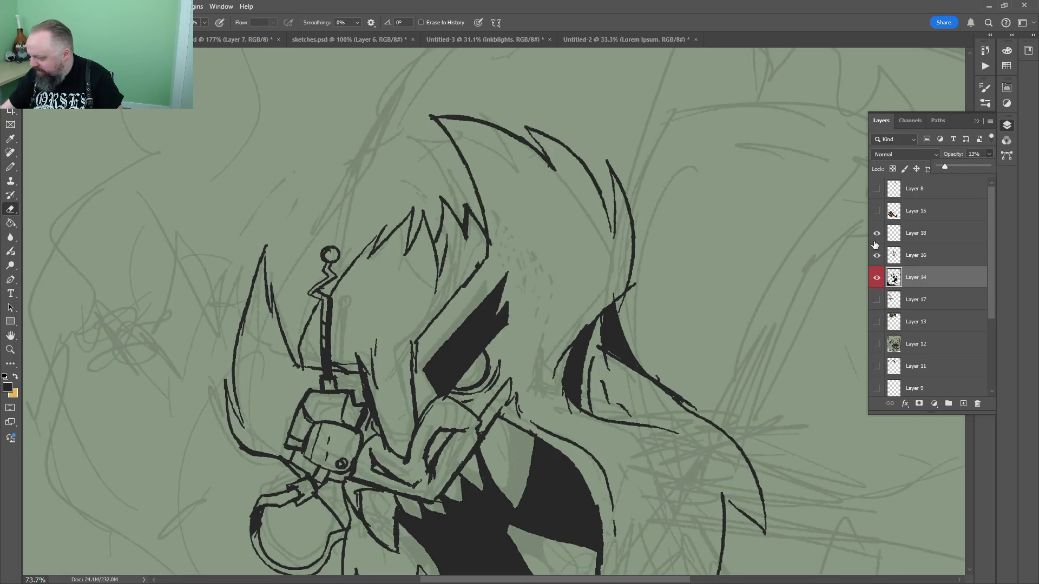
On Layer 16, lasso the jagged forehead fringe between the antenna and the brow, delete it and clear the selection
double_click(920, 233)
click(876, 256)
click(926, 257)
key(z)
drag(407, 283, 458, 283)
key(l)
drag(470, 138, 316, 205)
drag(495, 276, 460, 141)
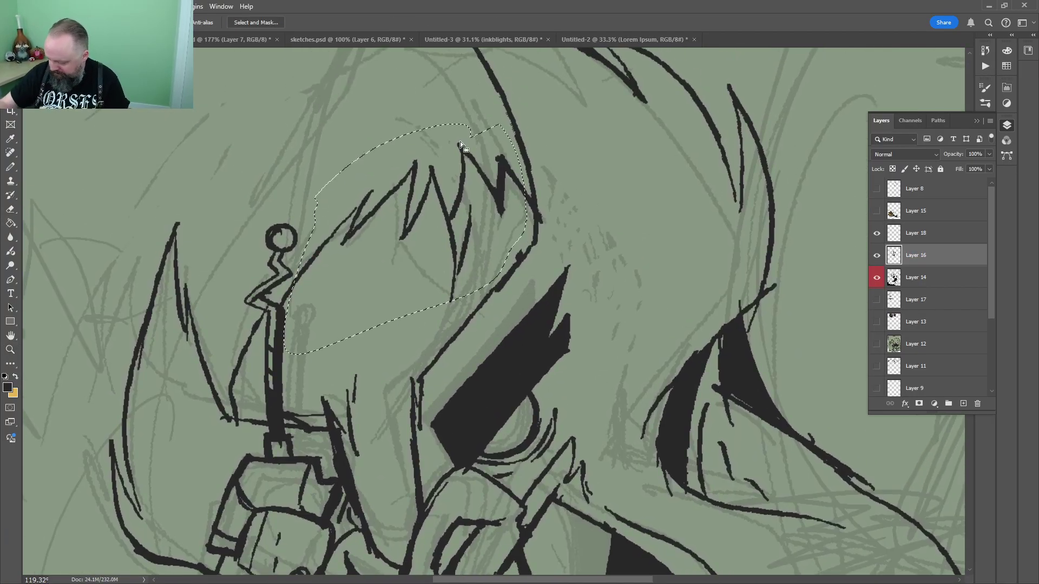
key(Delete)
key(ctrl+d)
Draw a new swept forelock outline from the antenna up through a small tuft to a tall point at the forehead
key(b)
drag(280, 312, 399, 149)
mouse_move(399, 149)
mouse_down()
mouse_move(391, 211)
mouse_move(433, 64)
mouse_move(491, 145)
mouse_up()
drag(499, 169, 508, 146)
key(z)
drag(583, 148, 501, 275)
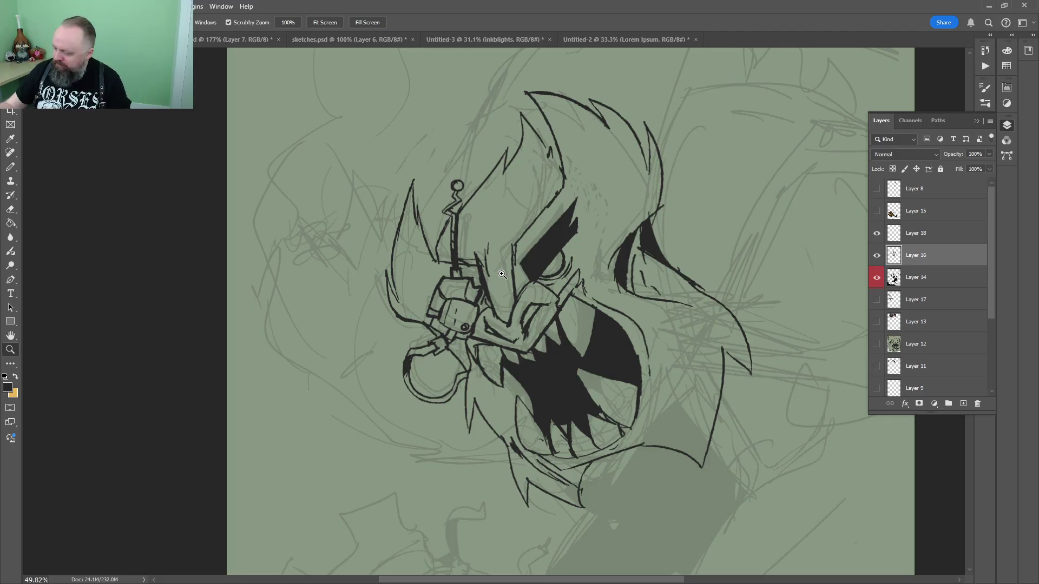
Add short zigzag tufts joining the back of the forelock to the forehead hair line
scroll(502, 274, up, 8)
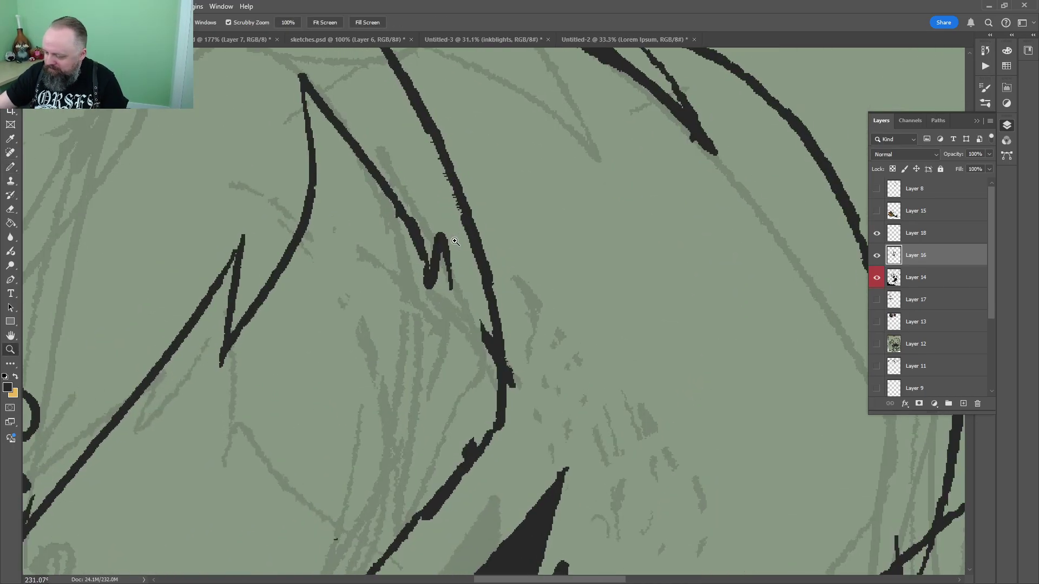
key(b)
mouse_move(427, 287)
mouse_down()
mouse_move(434, 219)
mouse_move(462, 353)
mouse_move(463, 211)
mouse_up()
key(z)
drag(503, 205, 440, 394)
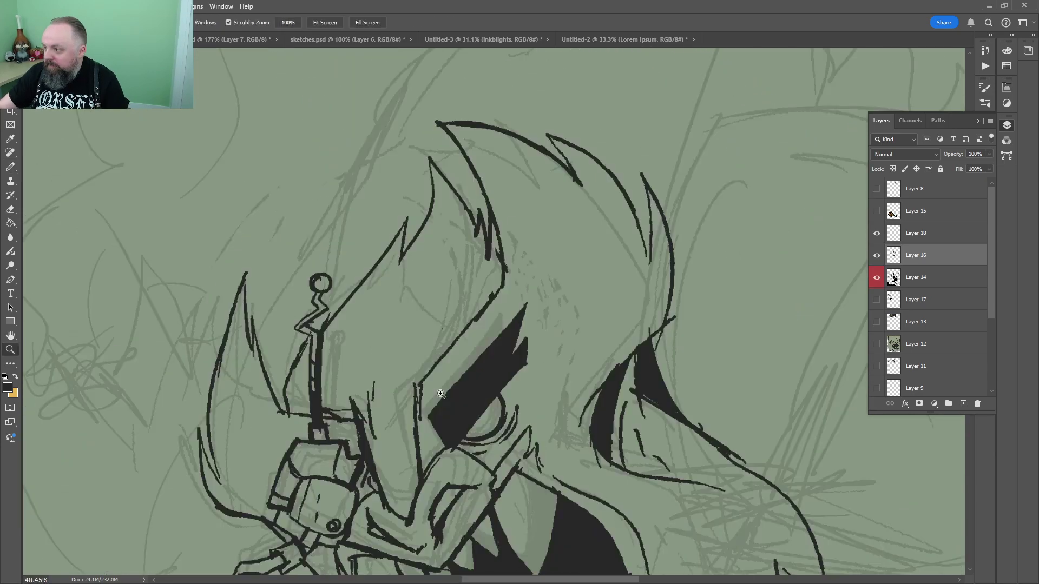
Thicken the lower mouth rim into one continuous curve and extend the jaw line beneath it toward the cheek
scroll(441, 394, down, 4)
scroll(469, 198, up, 8)
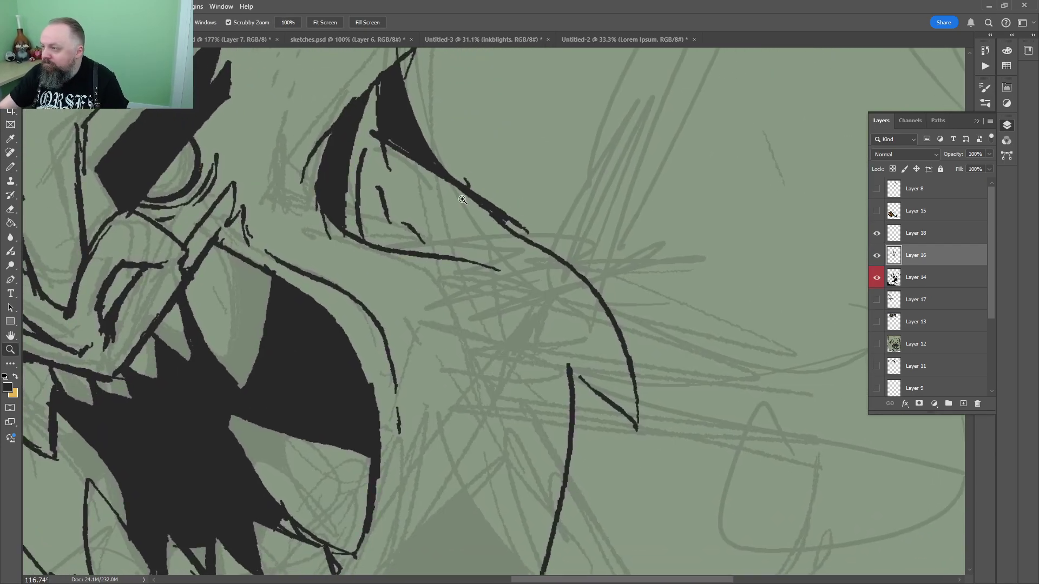
scroll(461, 198, down, 5)
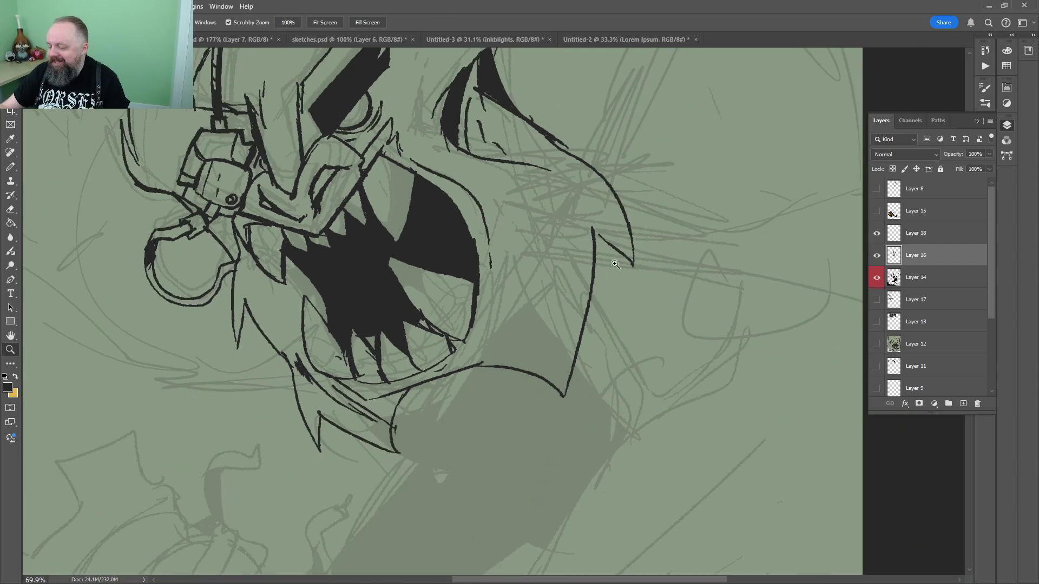
scroll(530, 263, up, 5)
key(b)
scroll(490, 268, up, 5)
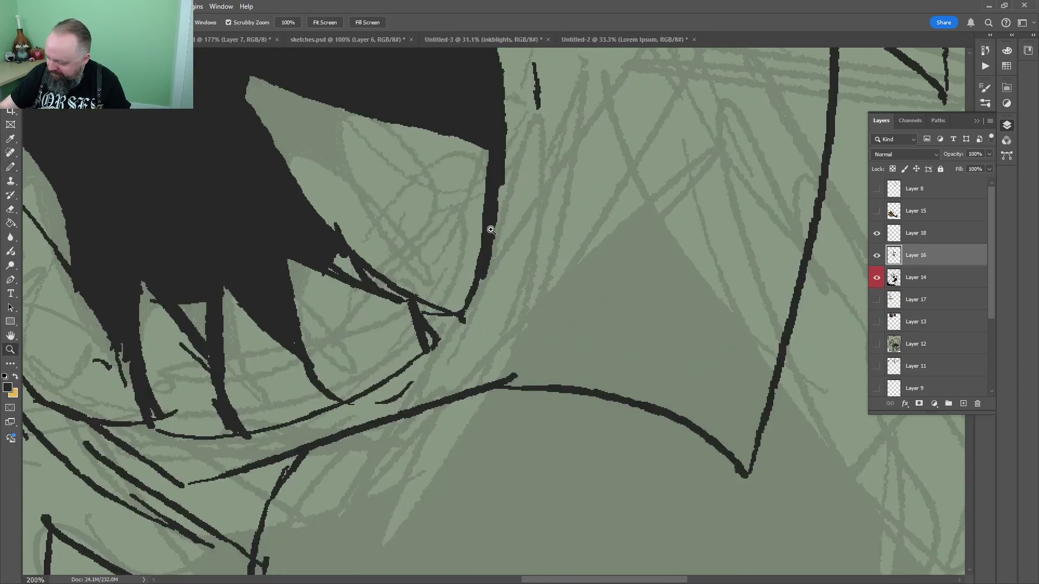
drag(507, 130, 442, 355)
scroll(475, 278, down, 3)
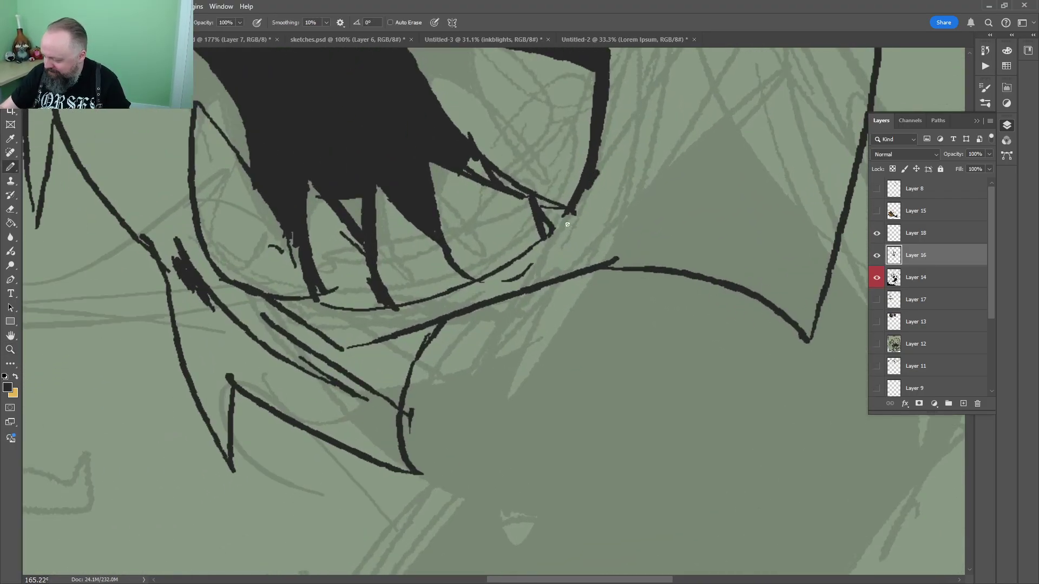
mouse_move(588, 191)
mouse_down()
mouse_move(543, 243)
mouse_move(397, 307)
mouse_move(284, 298)
mouse_up()
drag(375, 308, 575, 211)
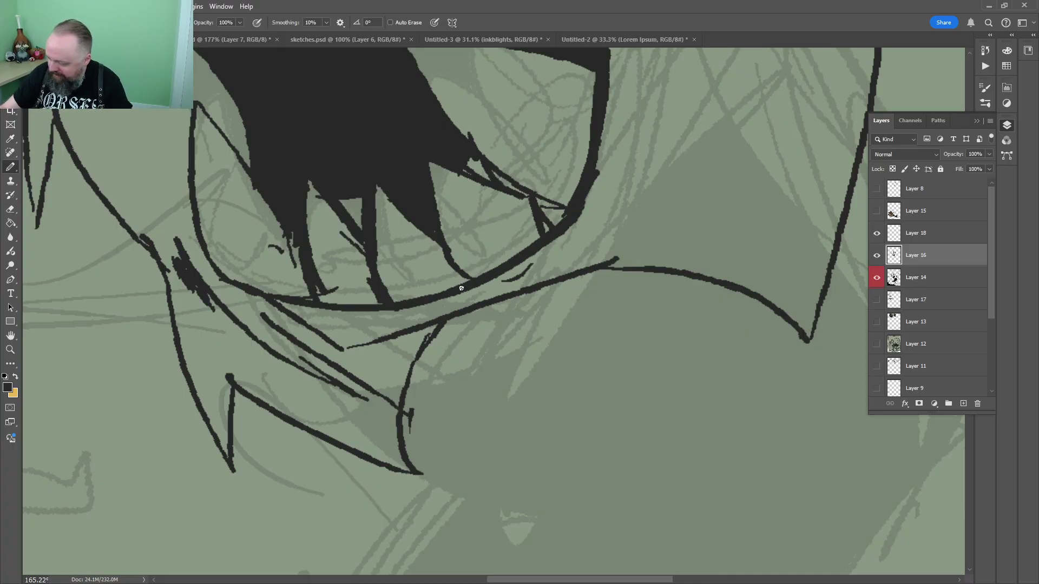
drag(342, 350, 723, 185)
drag(668, 235, 711, 219)
Ink the shoulder piece's long front edge rising from the cheek fur and its double upper edge running to the canvas border
key(z)
drag(711, 227, 479, 386)
mouse_move(540, 278)
mouse_down()
mouse_move(585, 200)
mouse_move(416, 253)
mouse_up()
drag(420, 317, 487, 318)
key(b)
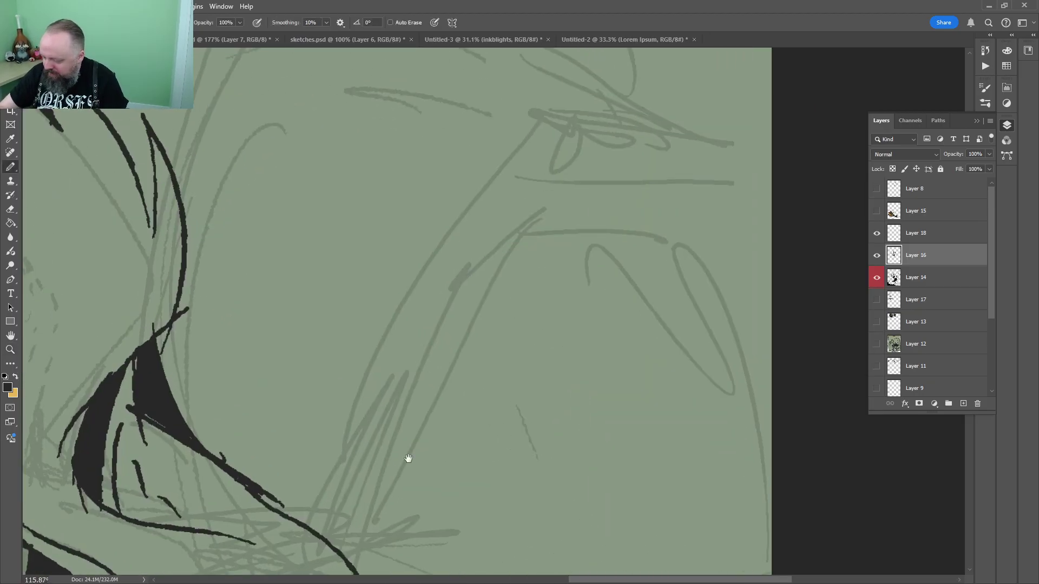
drag(407, 460, 371, 325)
key(z)
key(b)
mouse_move(409, 265)
mouse_down()
mouse_move(386, 338)
mouse_move(465, 168)
mouse_up()
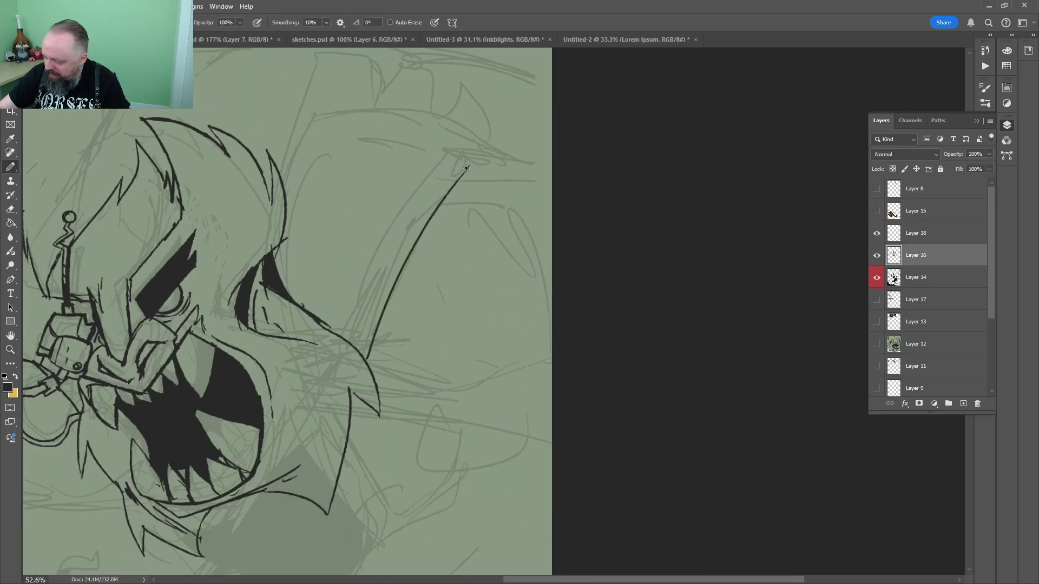
scroll(556, 178, up, 2)
drag(560, 161, 438, 142)
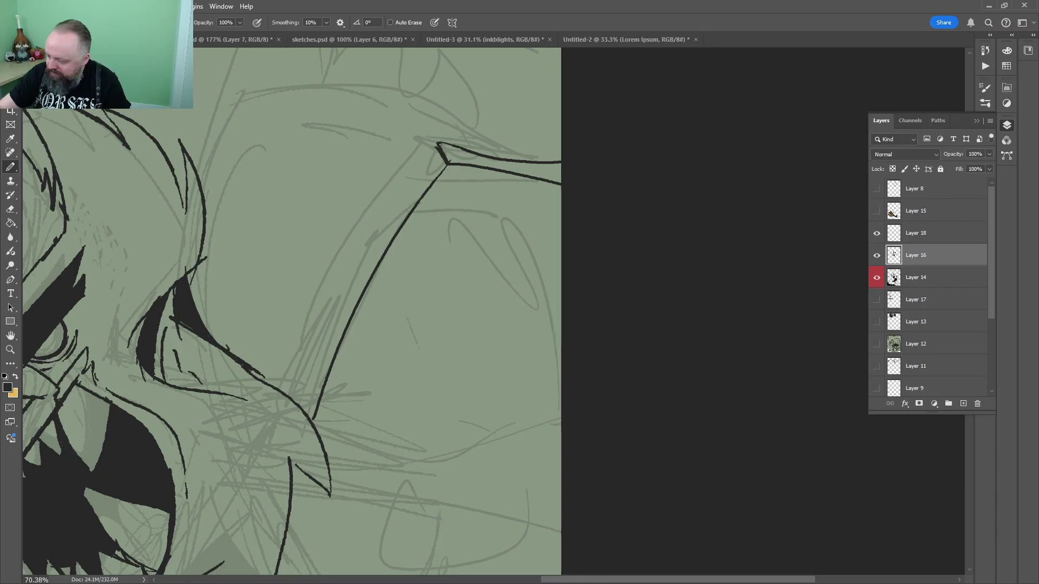
Examine the shoulder armor on the colored werepig reference sheet and return to the sketch
click(321, 43)
click(232, 43)
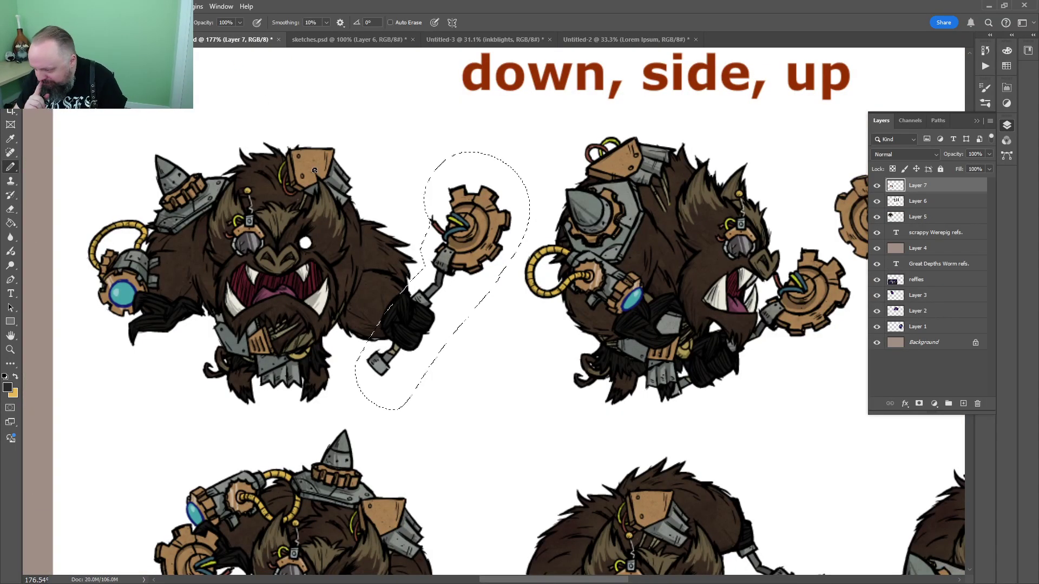
key(ctrl+shift+Tab)
Draw the shoulder piece's wavy double lower edge from the cheek fur to the canvas border, with short crease marks above
key(z)
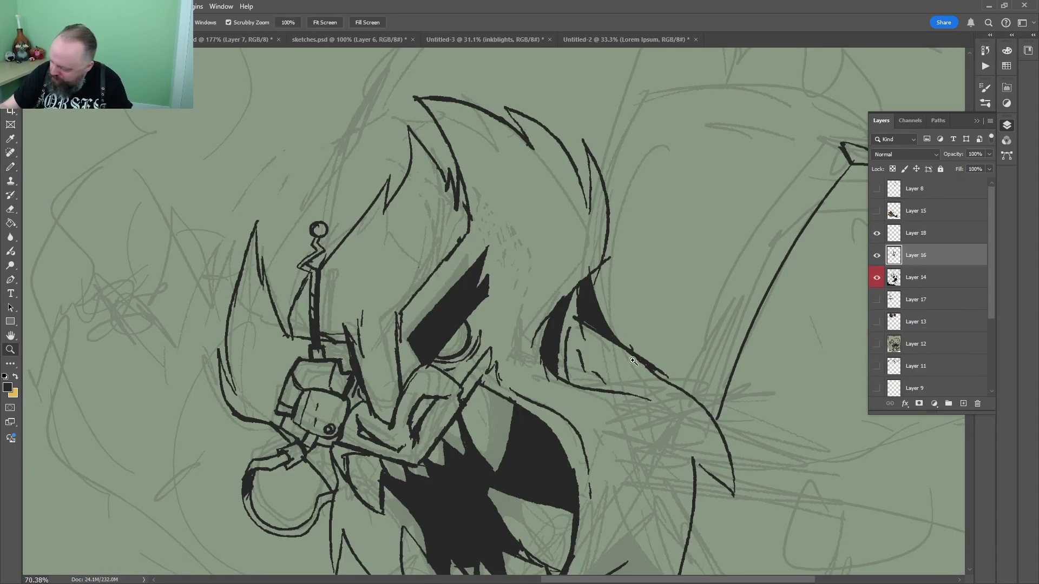
mouse_move(809, 339)
mouse_down()
mouse_move(384, 194)
mouse_move(417, 195)
mouse_up()
key(b)
mouse_move(275, 286)
mouse_down()
mouse_move(394, 359)
mouse_move(533, 278)
mouse_move(598, 184)
mouse_move(522, 262)
mouse_move(416, 305)
mouse_move(286, 261)
mouse_up()
drag(381, 174, 358, 175)
key(z)
drag(541, 130, 487, 123)
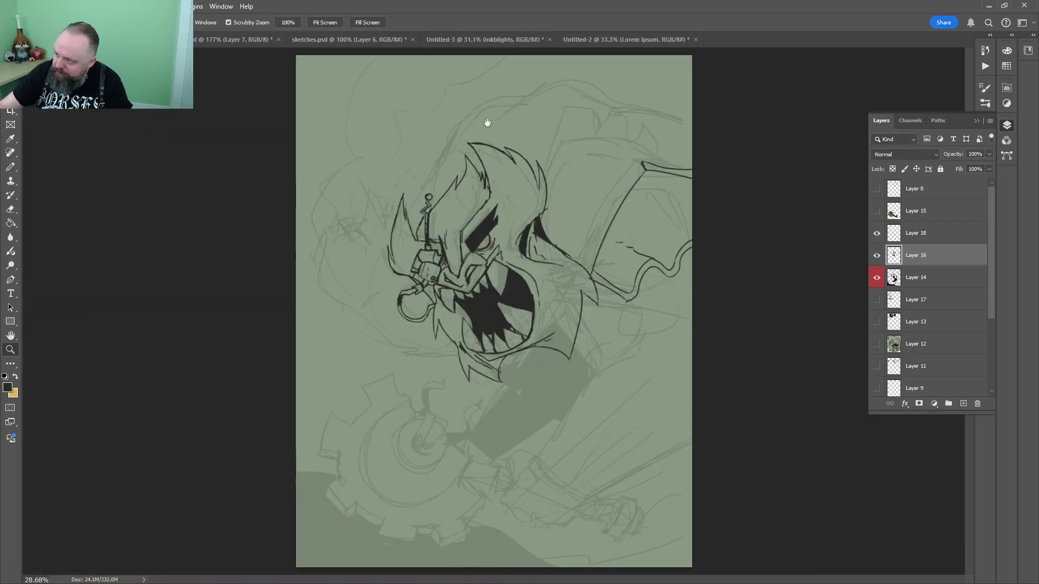
Draw a slanted crease line across the middle of the shoulder piece, trailing off in short dashes toward its front edge
drag(597, 219, 703, 219)
drag(703, 219, 222, 217)
drag(502, 256, 616, 220)
key(b)
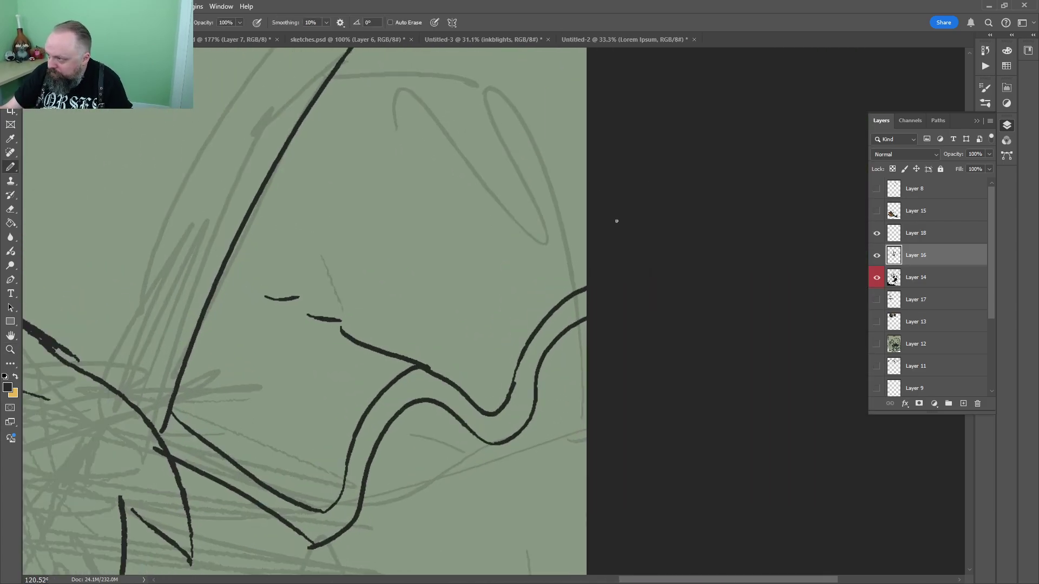
drag(643, 270, 425, 205)
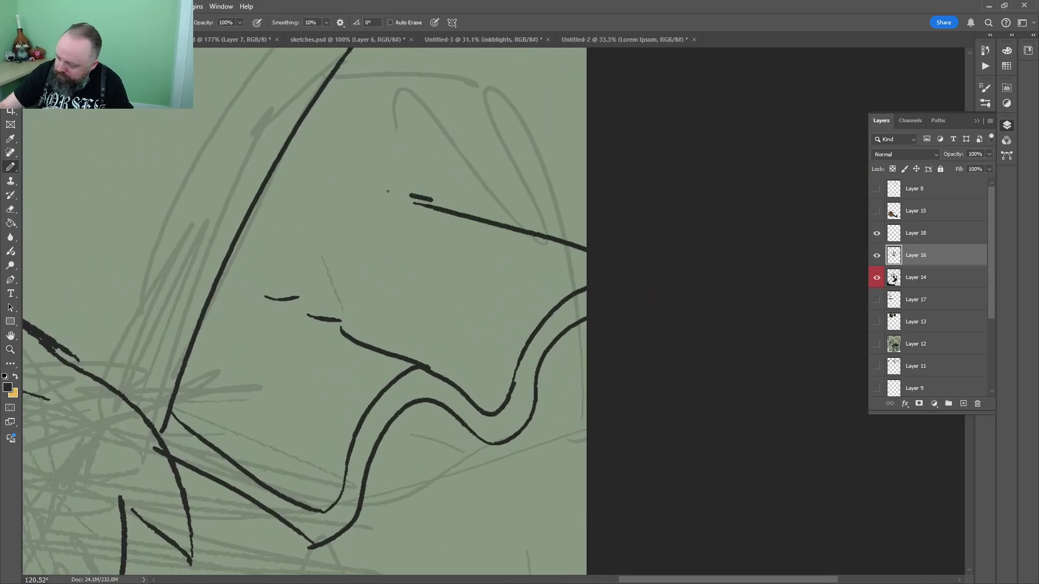
key(z)
key(ctrl+0)
drag(655, 240, 719, 222)
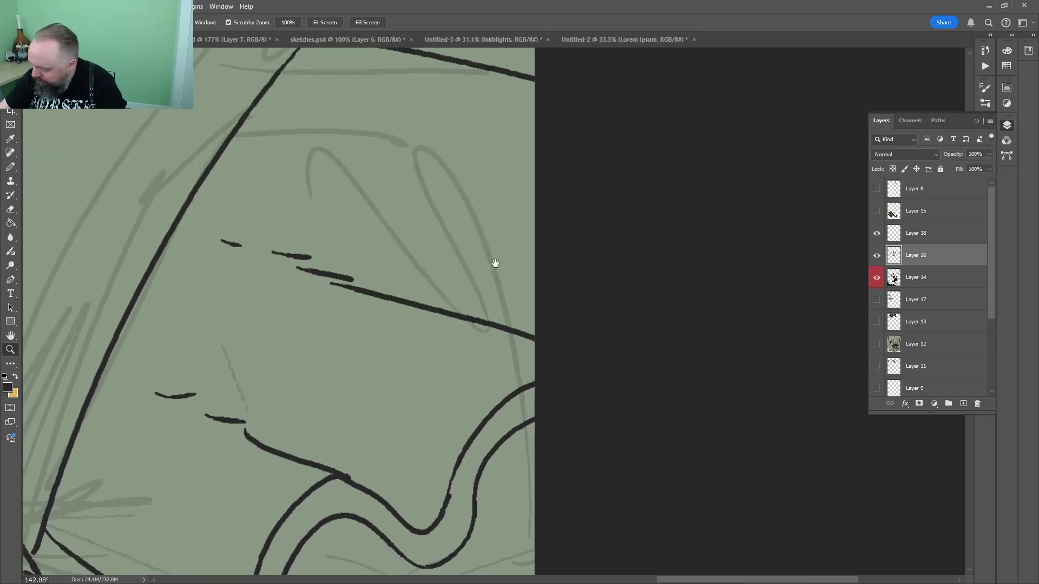
Close the band along the shoulder piece's upper rim and fill it with the dark color
key(b)
drag(563, 158, 263, 97)
key(g)
click(350, 88)
Ink the angular form under the shoulder piece's wavy edge, joining it to the cheek fur and the canvas border
key(z)
drag(649, 135, 592, 199)
drag(485, 190, 281, 180)
drag(373, 149, 406, 150)
key(b)
drag(269, 142, 378, 285)
drag(377, 286, 488, 233)
drag(489, 228, 550, 87)
drag(492, 193, 481, 243)
key(z)
Draw the upper arm's long curved outer contour from beneath the shoulder down to the forearm sketch
drag(492, 138, 411, 330)
key(b)
mouse_move(419, 201)
mouse_down()
mouse_move(476, 202)
mouse_move(407, 237)
mouse_move(270, 400)
mouse_up()
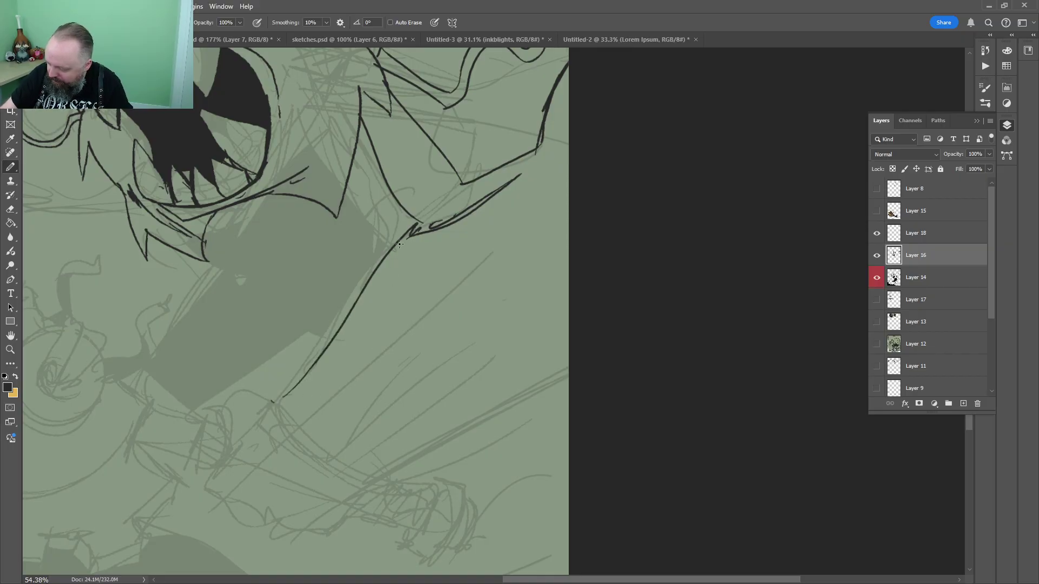
key(z)
drag(399, 244, 368, 253)
key(ctrl+0)
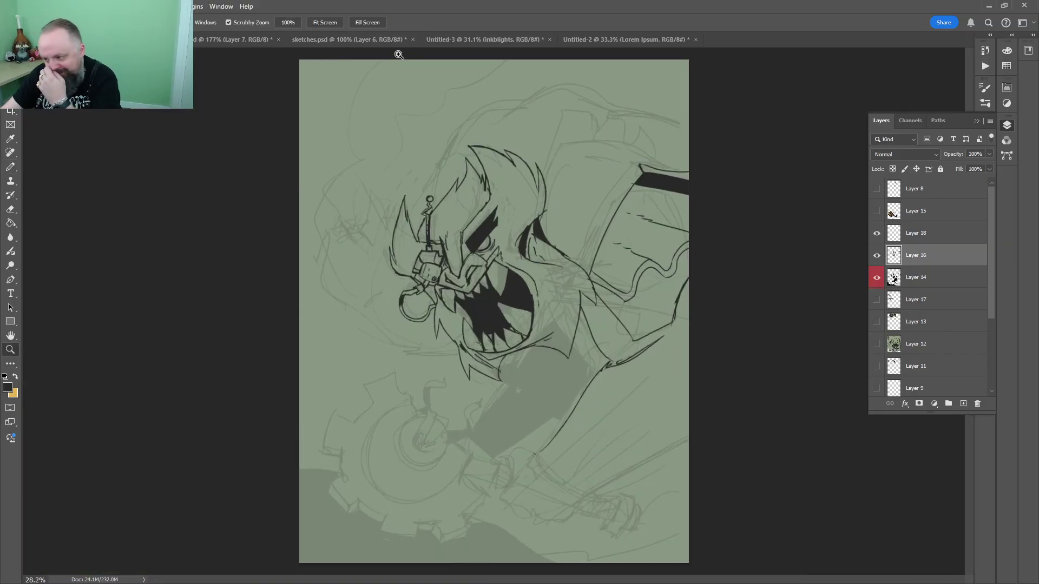
Compare with the werepig reference sheet, return to the monster drawing and ink the arm's long lower contour to the canvas border
click(245, 39)
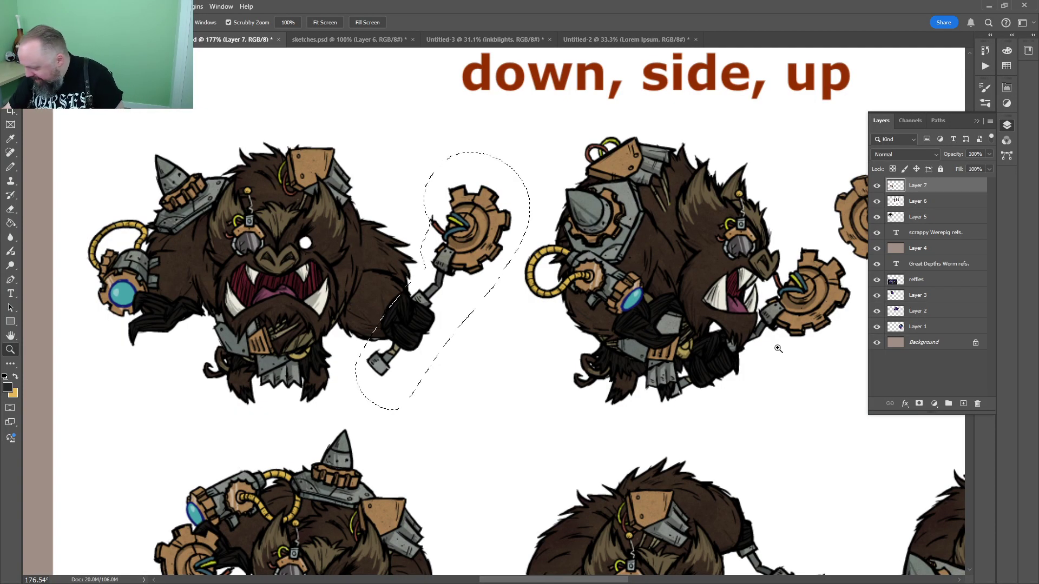
click(98, 39)
mouse_move(613, 400)
mouse_down()
mouse_move(667, 379)
mouse_move(616, 172)
mouse_up()
key(b)
drag(474, 374, 729, 272)
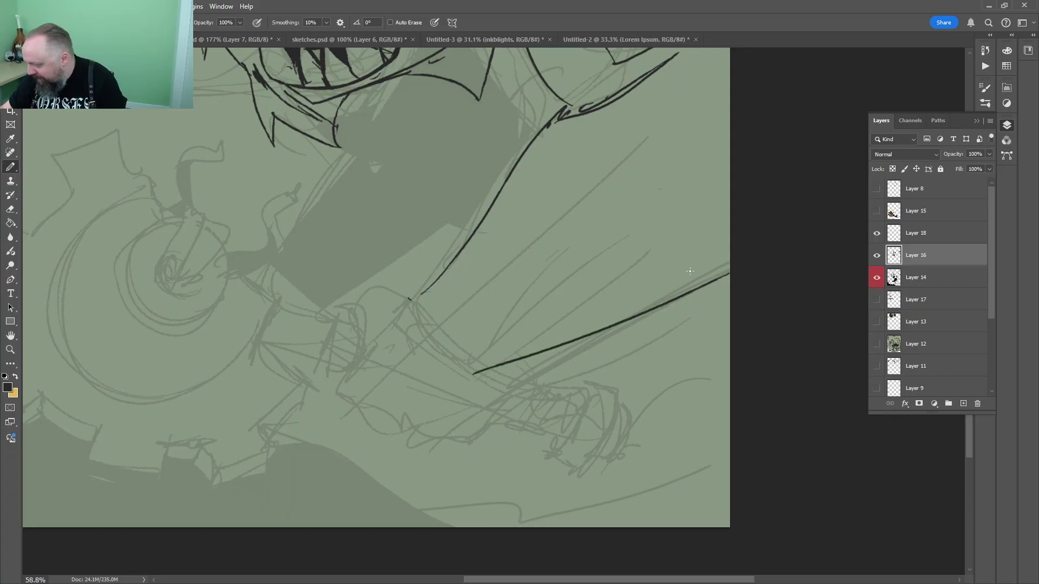
Ink the forearm's slanted rear edge with a thin branching fold line, and its curved upper end finishing in a small loop
key(z)
mouse_move(550, 320)
mouse_down()
mouse_move(542, 278)
mouse_move(466, 266)
mouse_up()
drag(359, 321, 385, 319)
key(b)
drag(323, 352, 572, 311)
drag(551, 263, 688, 172)
drag(489, 249, 517, 269)
drag(519, 267, 410, 397)
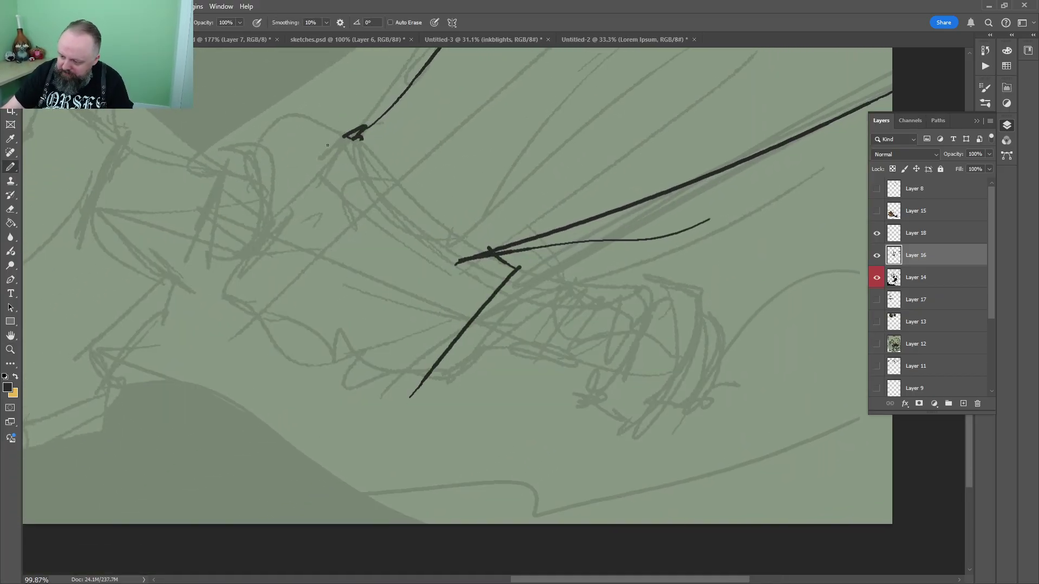
drag(327, 141, 233, 162)
drag(219, 173, 235, 175)
Close the gap in the dark shape inside the monster's ear and fill it with the dark color
key(z)
drag(346, 222, 243, 222)
drag(496, 223, 457, 298)
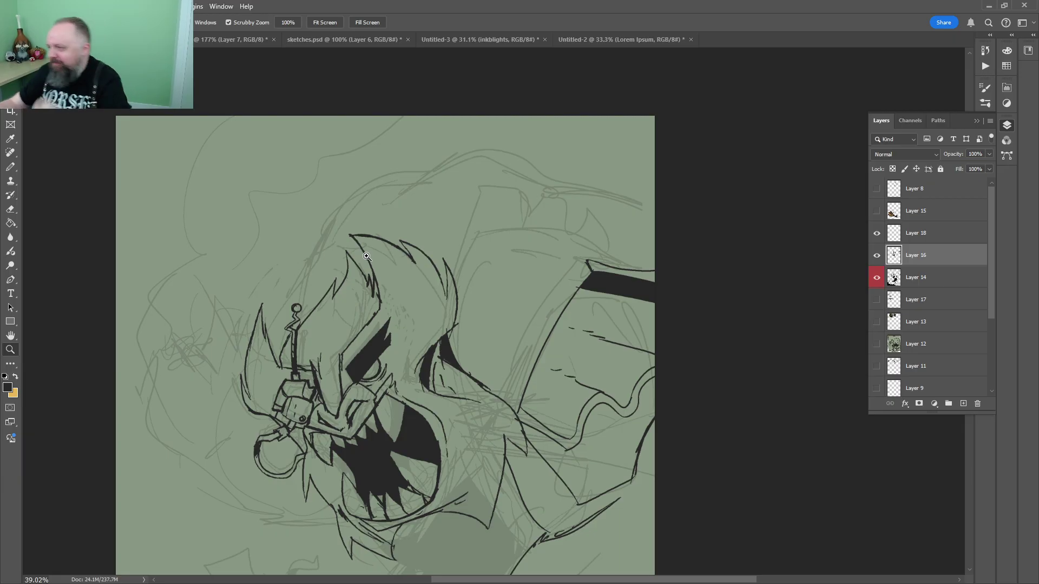
drag(445, 358, 460, 340)
key(b)
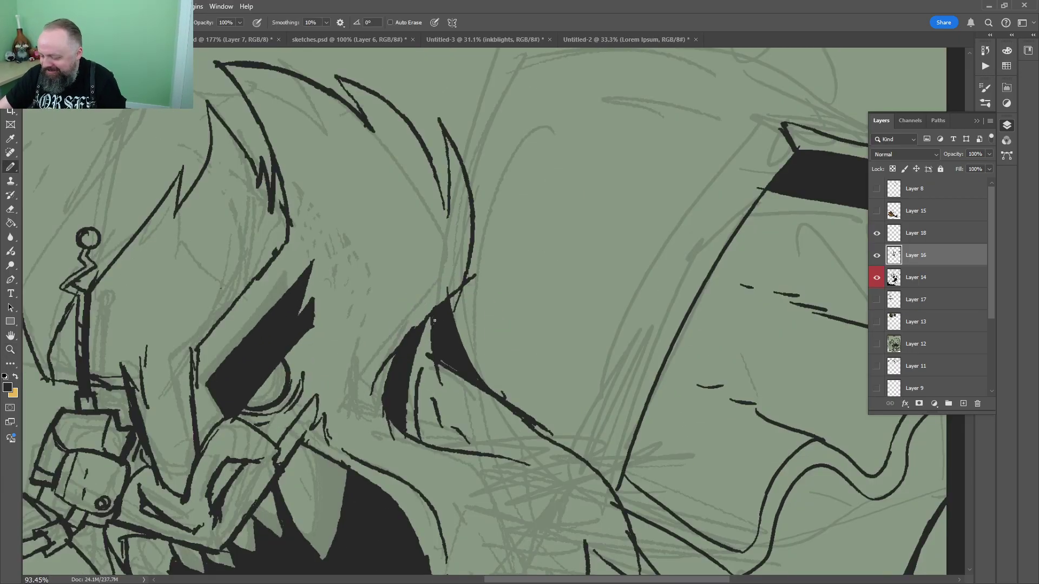
key(z)
drag(482, 274, 460, 276)
key(b)
mouse_move(444, 335)
mouse_down()
mouse_move(470, 325)
mouse_move(452, 284)
mouse_move(423, 349)
mouse_up()
key(g)
key(b)
key(z)
drag(533, 235, 509, 232)
mouse_move(378, 220)
mouse_down()
mouse_move(403, 132)
mouse_move(320, 223)
mouse_up()
key(b)
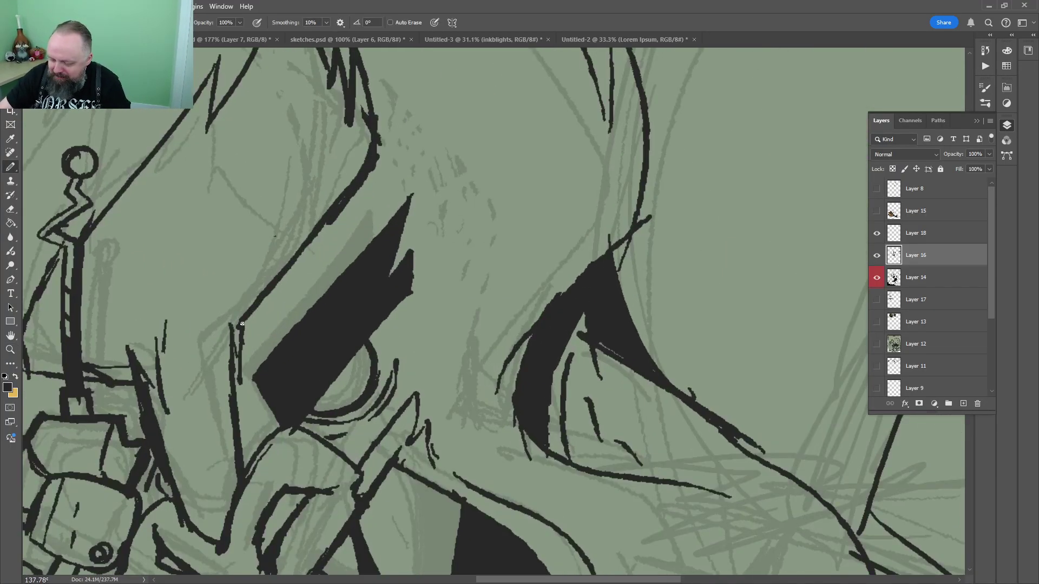
Draw a thick second line parallel to the shoulder piece's front edge, from its upper corner down to the neck line
key(z)
drag(337, 169, 323, 294)
drag(444, 223, 488, 170)
drag(488, 170, 305, 401)
key(b)
drag(515, 185, 568, 17)
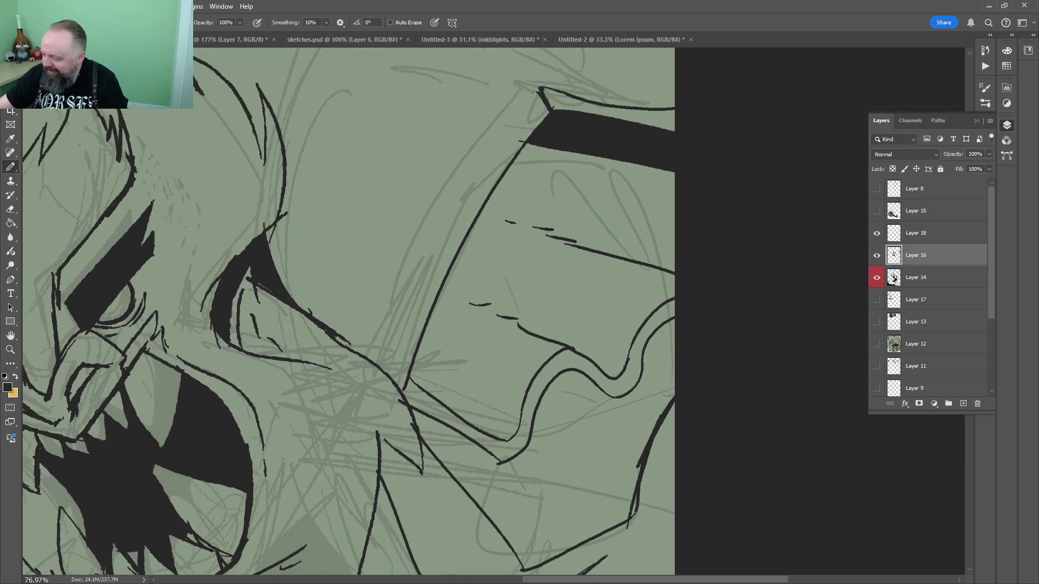
drag(539, 89, 390, 377)
drag(391, 373, 442, 246)
drag(538, 94, 441, 247)
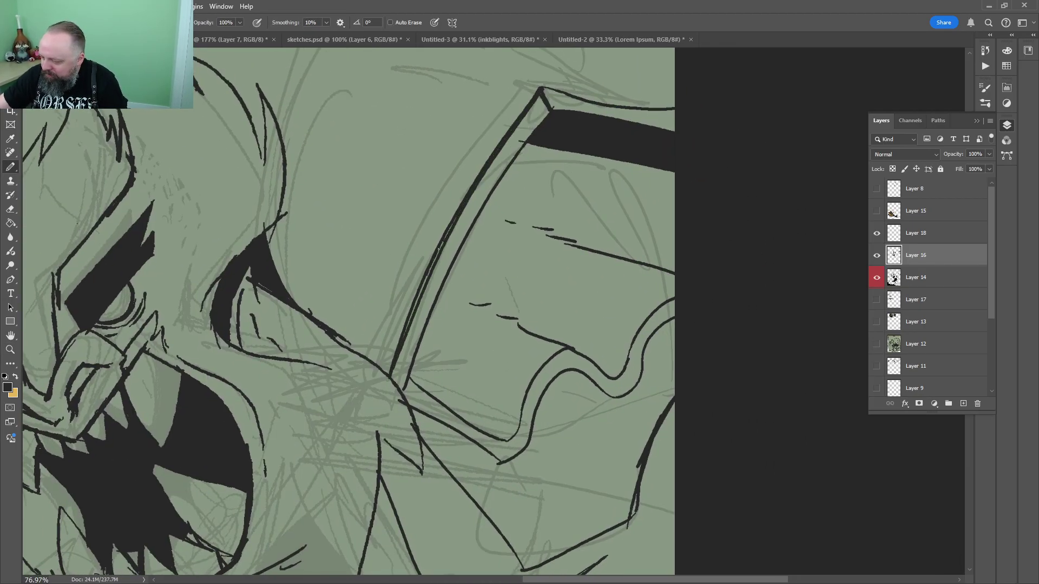
Ink the raised back form behind the head, with a thick front edge and a curved top meeting the shoulder piece
key(z)
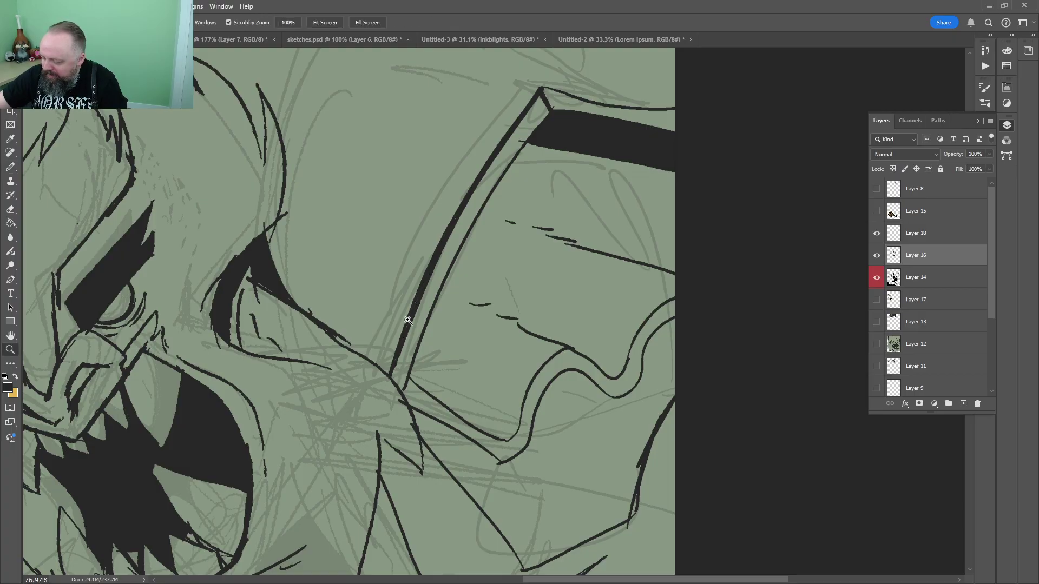
drag(408, 318, 346, 317)
mouse_move(575, 206)
mouse_down()
mouse_move(618, 202)
mouse_move(541, 318)
mouse_move(303, 238)
mouse_move(247, 297)
mouse_move(227, 338)
mouse_up()
key(b)
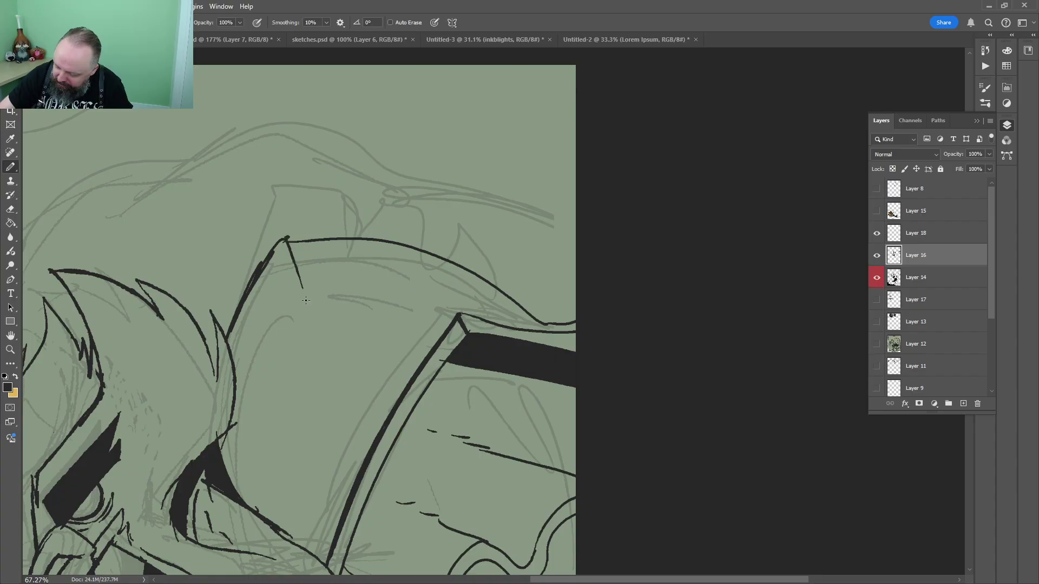
key(z)
drag(471, 325, 413, 324)
mouse_move(541, 263)
mouse_down()
mouse_move(602, 413)
mouse_move(627, 415)
mouse_up()
mouse_move(564, 408)
mouse_down()
mouse_move(531, 311)
mouse_move(551, 343)
mouse_up()
Glance at the werepig reference, switch to sketches.psd and sketch a leaping deer with antlers, a ground shadow and a curved jump trail
click(243, 40)
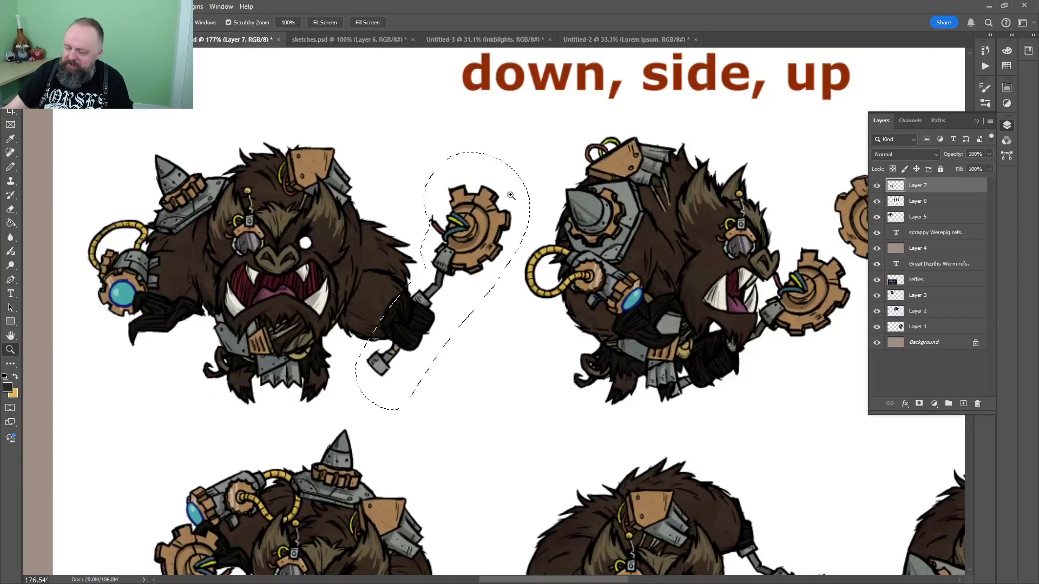
key(b)
click(347, 42)
alt+click(297, 224)
mouse_move(659, 404)
mouse_down()
mouse_move(599, 365)
mouse_move(359, 116)
mouse_up()
drag(480, 246, 496, 183)
key(z)
drag(757, 341, 607, 280)
drag(704, 364, 752, 341)
drag(656, 386, 694, 211)
mouse_move(455, 300)
mouse_down()
mouse_move(615, 260)
mouse_move(341, 459)
mouse_move(291, 423)
mouse_up()
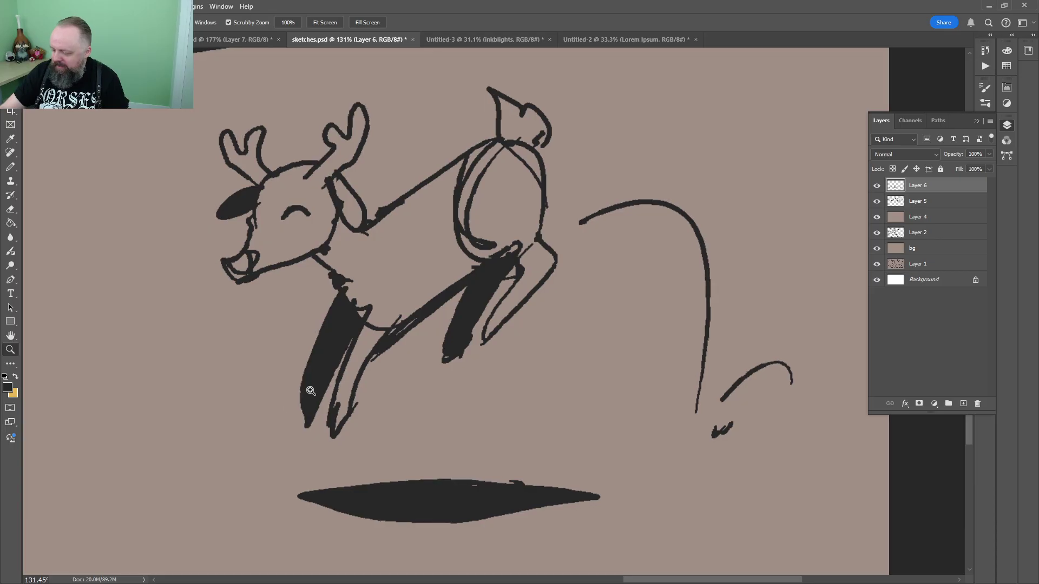
Add a small watch bump on the deer's dark foreleg, with an arrow and emphasis ticks leading from a large empty callout circle
key(b)
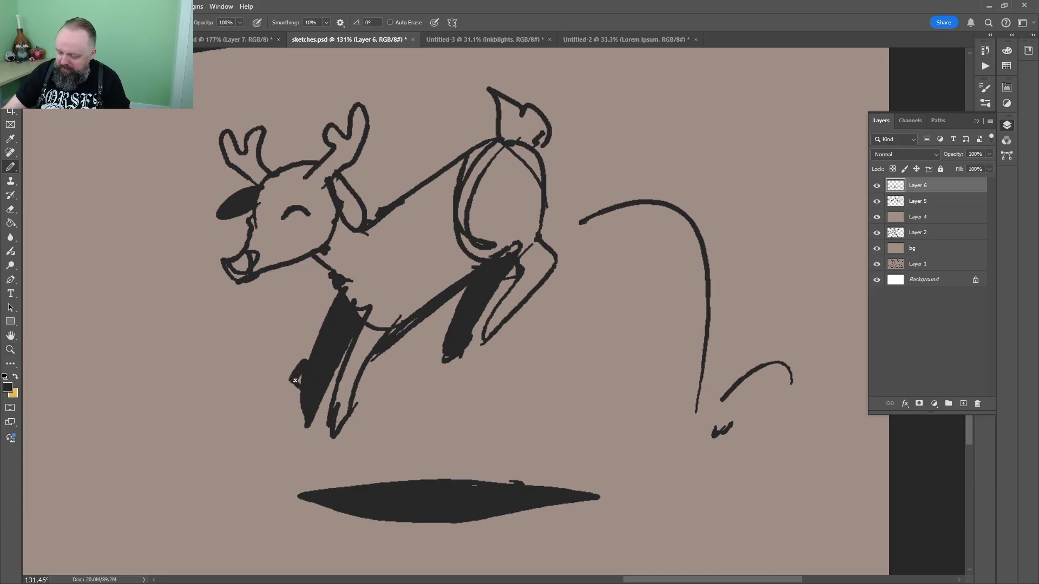
mouse_move(295, 381)
mouse_down()
mouse_move(495, 311)
mouse_move(635, 305)
mouse_up()
drag(489, 264, 622, 292)
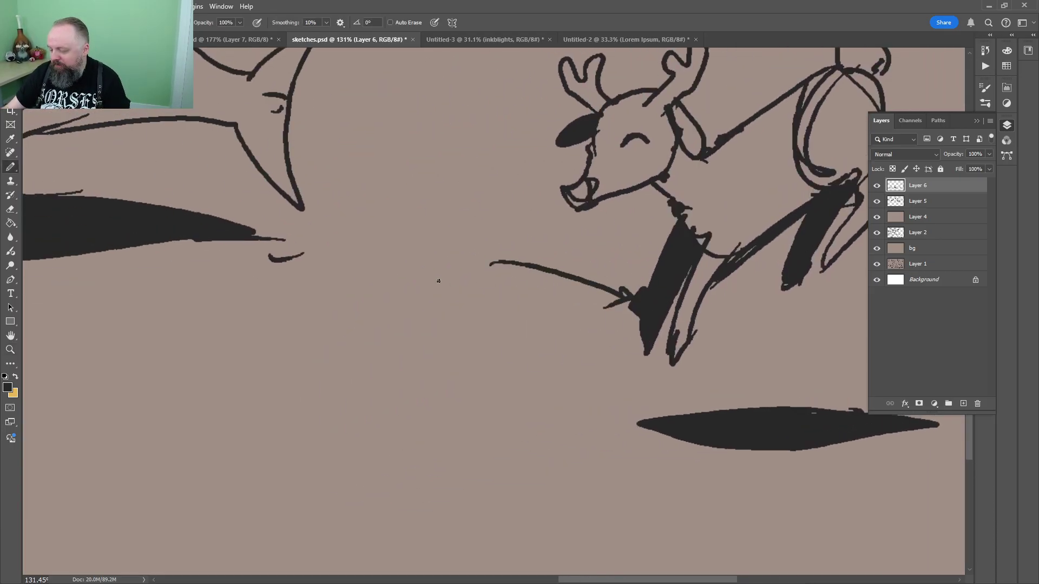
mouse_move(493, 260)
mouse_down()
mouse_move(283, 290)
mouse_move(486, 249)
mouse_up()
mouse_move(633, 260)
mouse_down()
mouse_move(619, 293)
mouse_move(594, 299)
mouse_up()
key(e)
key(b)
key(z)
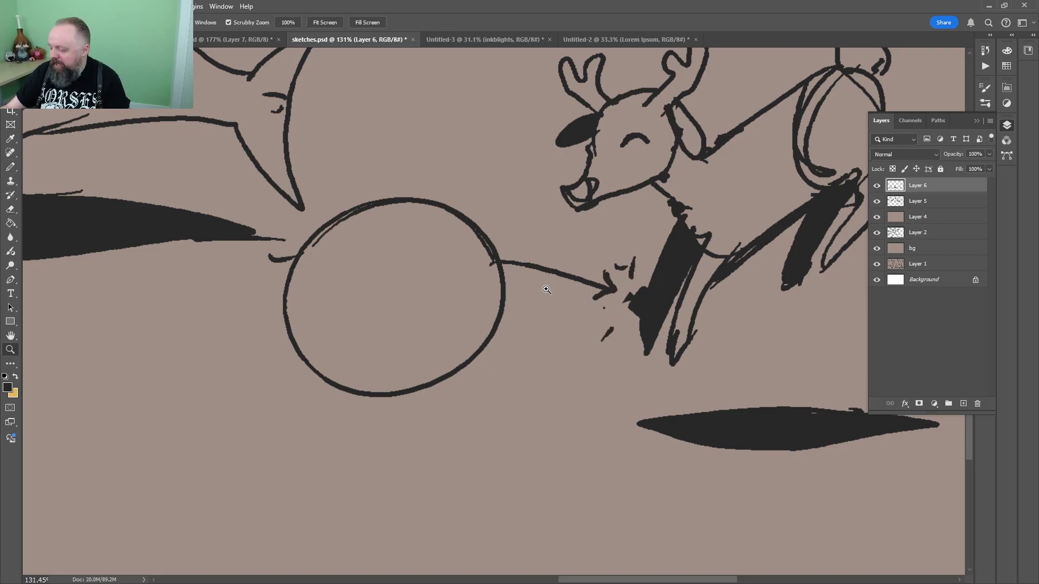
Sketch a wristwatch inside the callout circle, with a round double-ringed case, side knobs and a slanted strap
drag(439, 331, 489, 332)
key(b)
mouse_move(279, 187)
mouse_down()
mouse_move(362, 213)
mouse_move(205, 280)
mouse_up()
drag(219, 327, 186, 415)
mouse_move(223, 427)
mouse_down()
mouse_move(282, 461)
mouse_move(506, 108)
mouse_up()
mouse_move(419, 64)
mouse_down()
mouse_move(300, 165)
mouse_move(268, 351)
mouse_up()
mouse_move(316, 228)
mouse_down()
mouse_move(287, 217)
mouse_move(262, 329)
mouse_up()
key(e)
drag(379, 302, 372, 323)
key(b)
mouse_move(385, 291)
mouse_down()
mouse_move(390, 303)
mouse_move(402, 290)
mouse_up()
drag(219, 216, 211, 258)
Detail the watch with curved lugs, strap bands and clock hands, and thicken the callout circle's outline
key(z)
drag(389, 170, 330, 170)
drag(305, 322, 346, 322)
drag(369, 83, 442, 138)
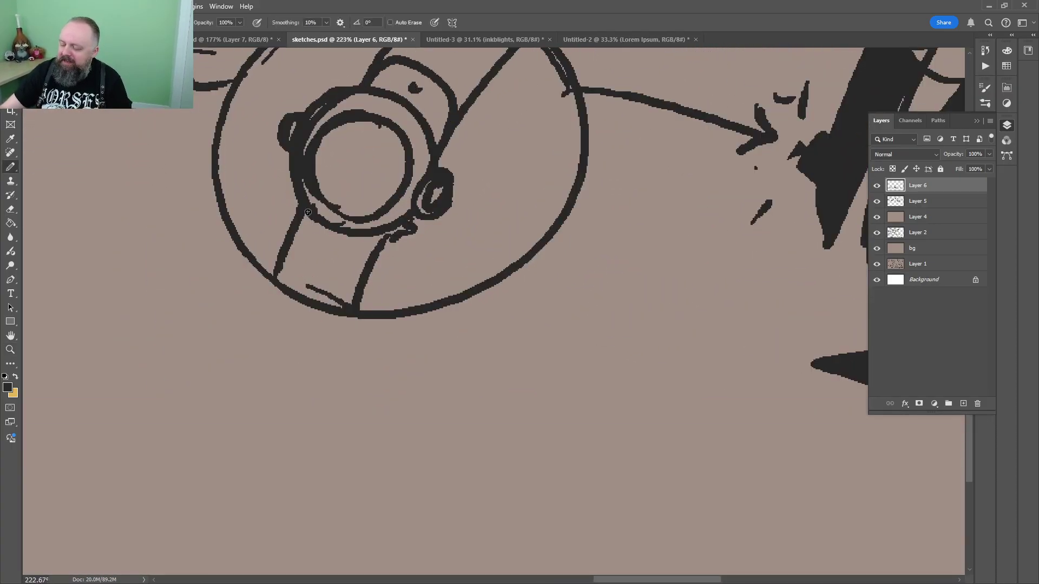
drag(297, 227, 366, 266)
click(334, 243)
drag(284, 266, 355, 294)
drag(452, 148, 339, 330)
drag(295, 210, 377, 265)
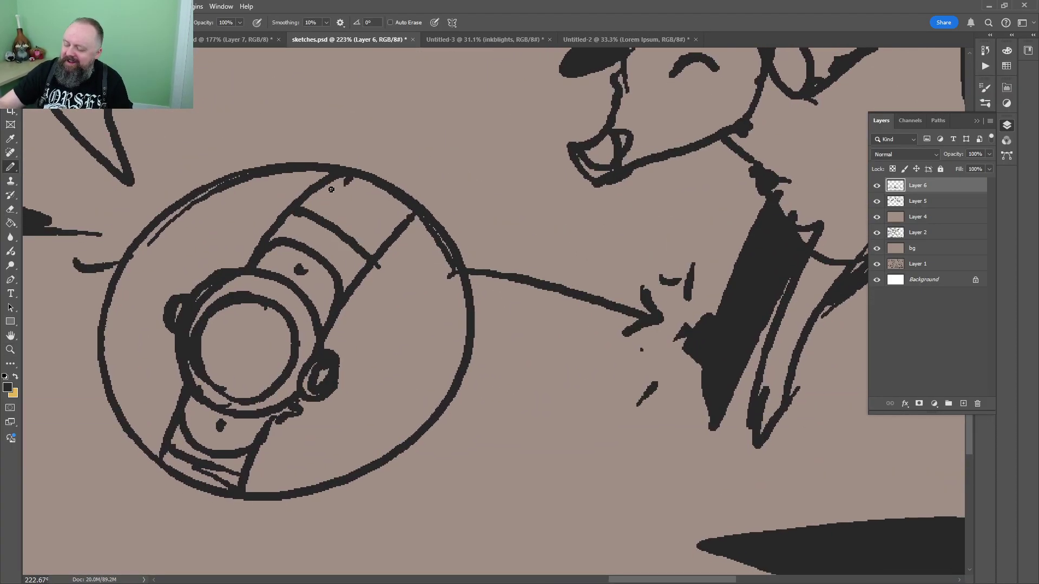
drag(331, 189, 387, 230)
mouse_move(361, 169)
mouse_down()
mouse_move(101, 346)
mouse_move(473, 281)
mouse_move(398, 180)
mouse_up()
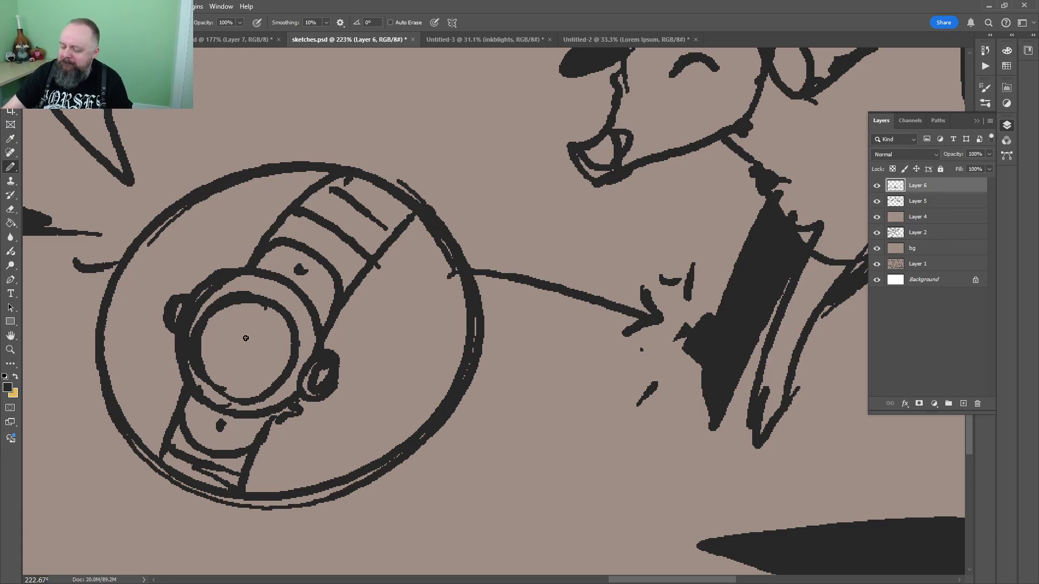
mouse_move(242, 344)
mouse_down()
mouse_move(232, 307)
mouse_move(275, 342)
mouse_up()
Add short shine ticks around the wristwatch in the callout circle
key(z)
key(ctrl+0)
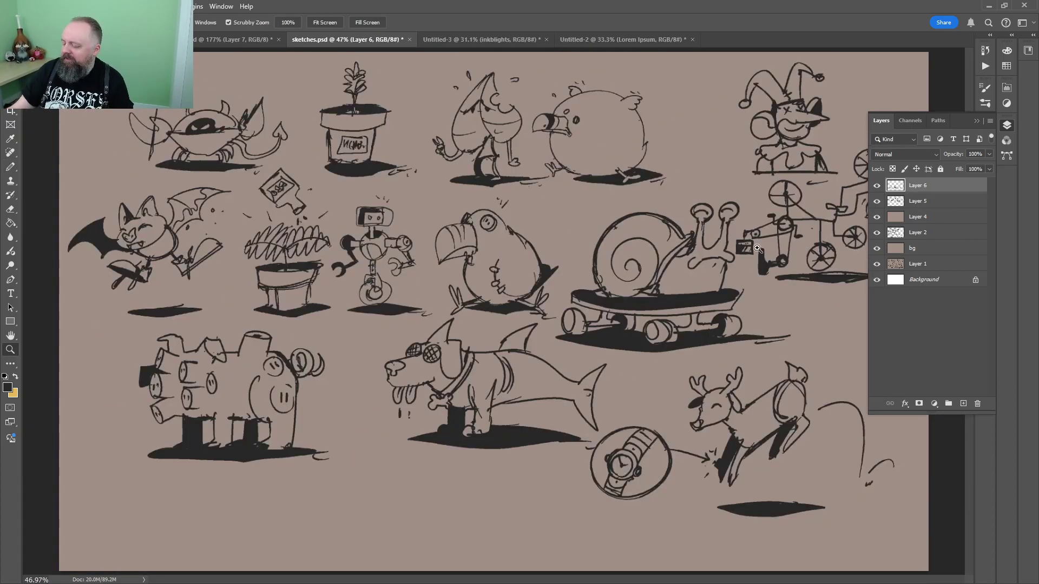
drag(647, 468, 680, 433)
key(b)
drag(664, 451, 674, 464)
drag(457, 367, 447, 346)
drag(435, 379, 421, 368)
key(z)
drag(554, 265, 471, 354)
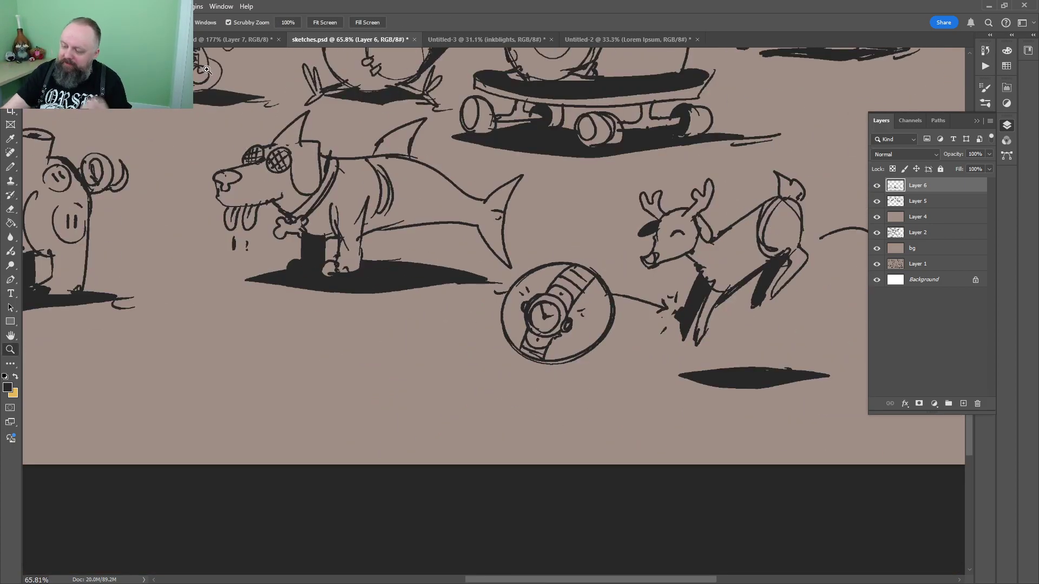
Return to the werepig monster drawing and clean up the inner edge of the large lower tusk against the dark mouth
click(202, 42)
click(135, 40)
key(b)
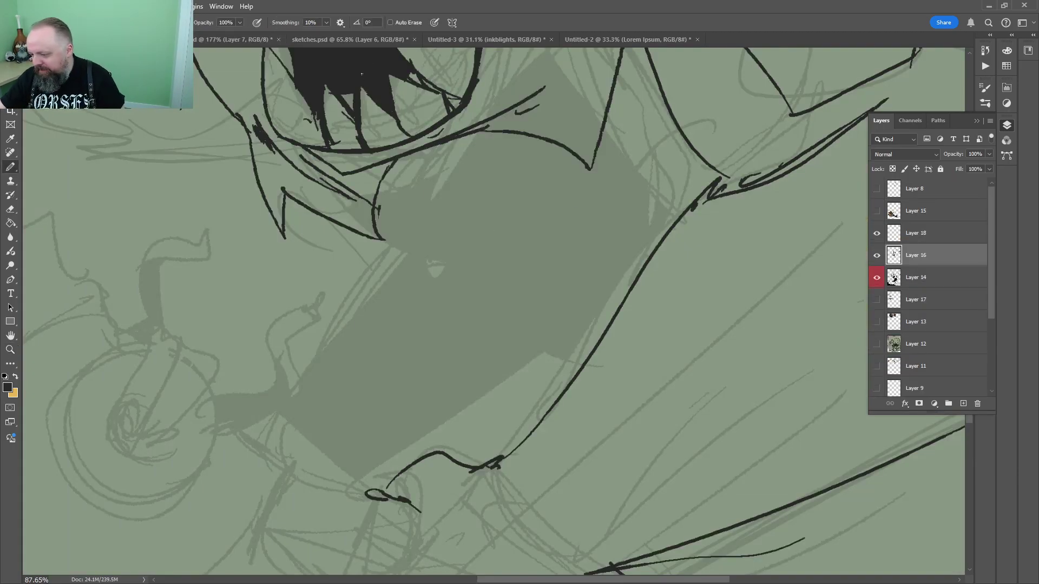
key(z)
key(ctrl+0)
drag(430, 269, 475, 269)
key(g)
key(b)
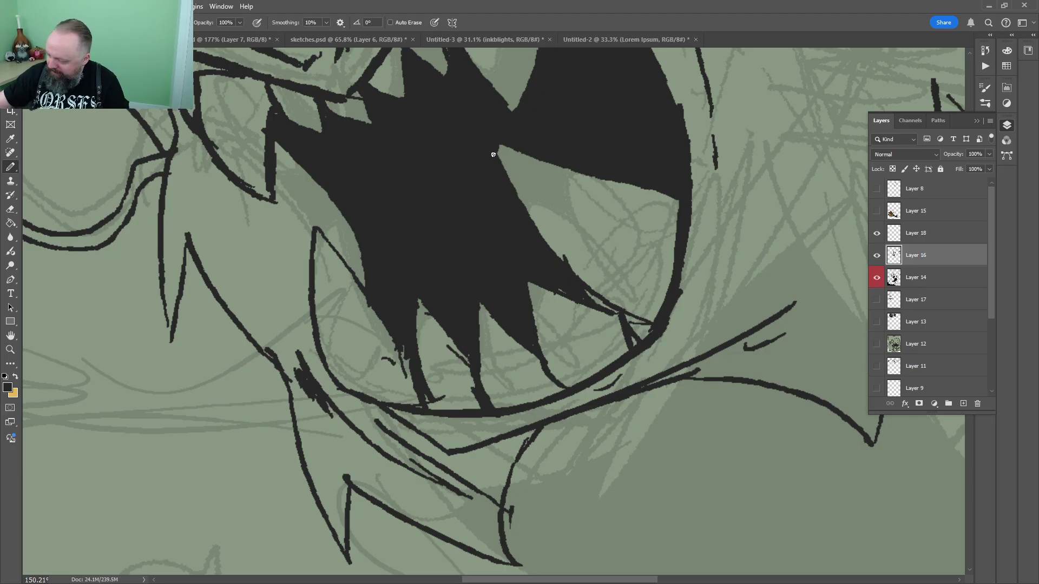
drag(493, 155, 604, 306)
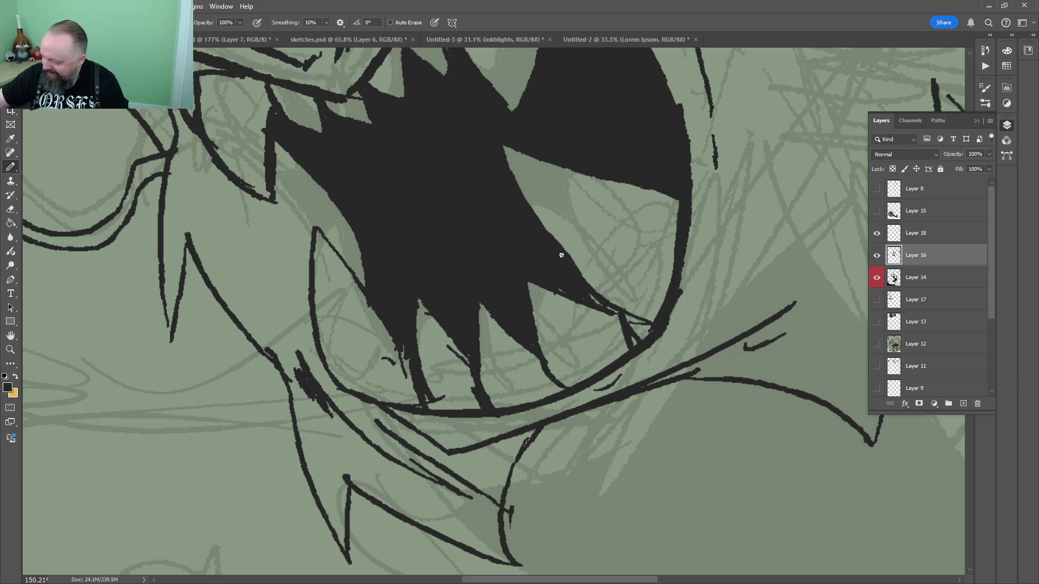
Erase parts of the cheek fur lines beside the shoulder piece and draw a long neck contour from the ear to the upper arm
key(z)
drag(567, 140, 500, 381)
drag(668, 173, 651, 207)
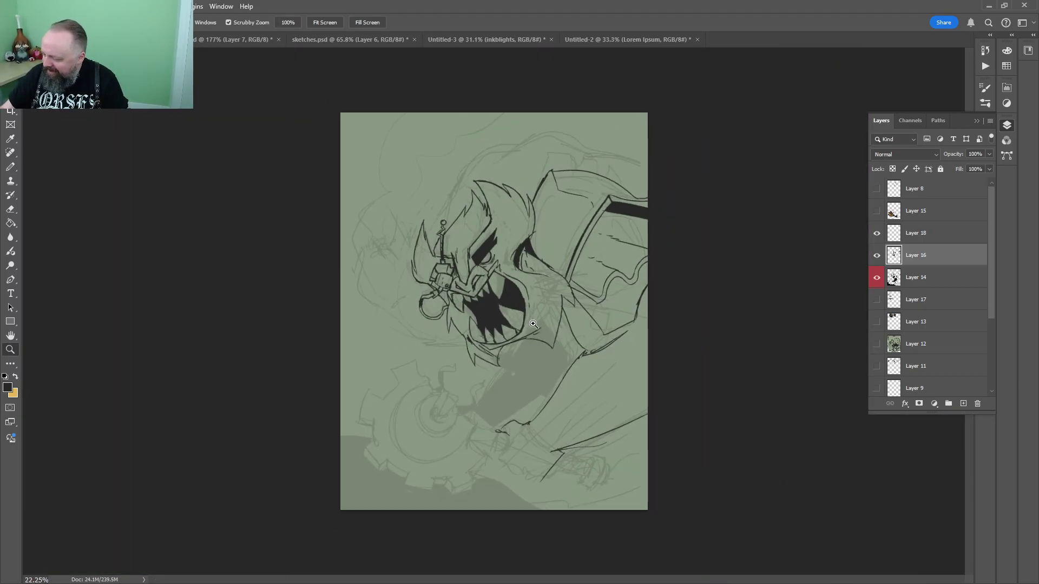
drag(533, 325, 601, 277)
drag(603, 277, 579, 279)
scroll(578, 278, down, 1)
scroll(499, 353, down, 5)
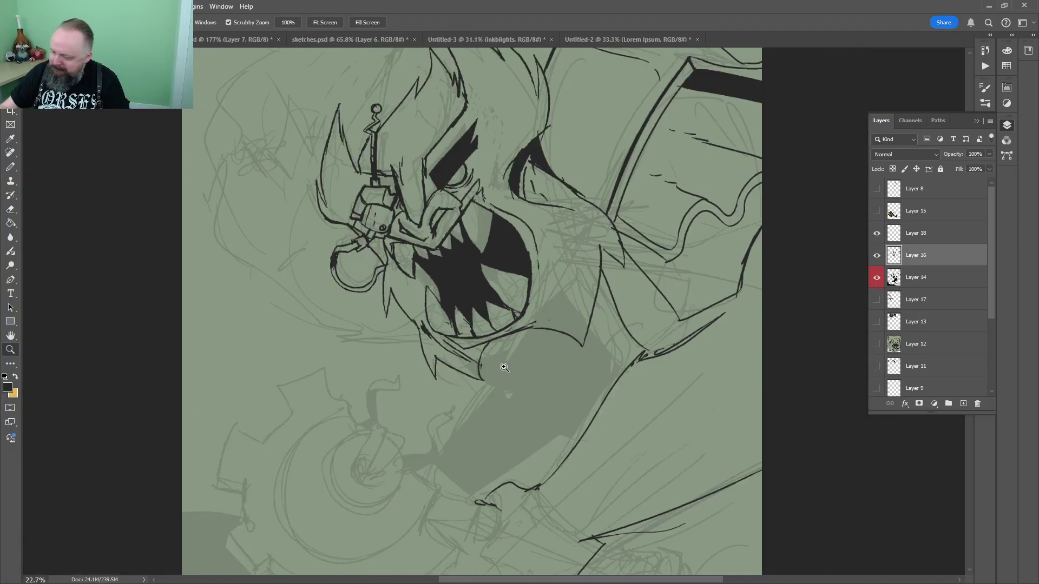
drag(510, 346, 579, 346)
key(b)
drag(596, 164, 544, 397)
drag(559, 334, 572, 219)
key(e)
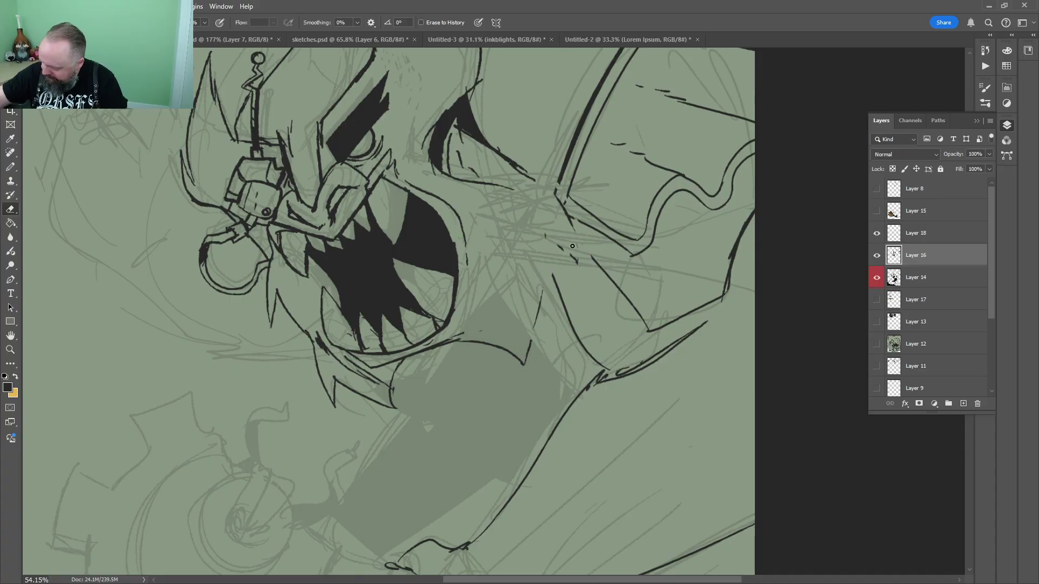
key(z)
scroll(503, 216, up, 1)
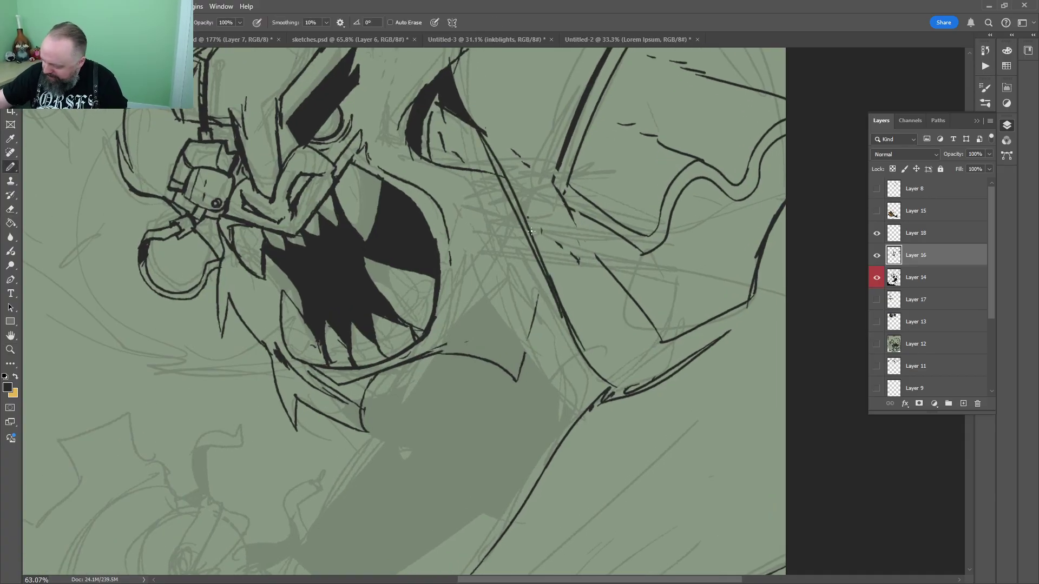
Ink a narrow wedge of two long fold lines across the arm, between its upper and lower contours
scroll(584, 419, down, 4)
scroll(508, 211, up, 5)
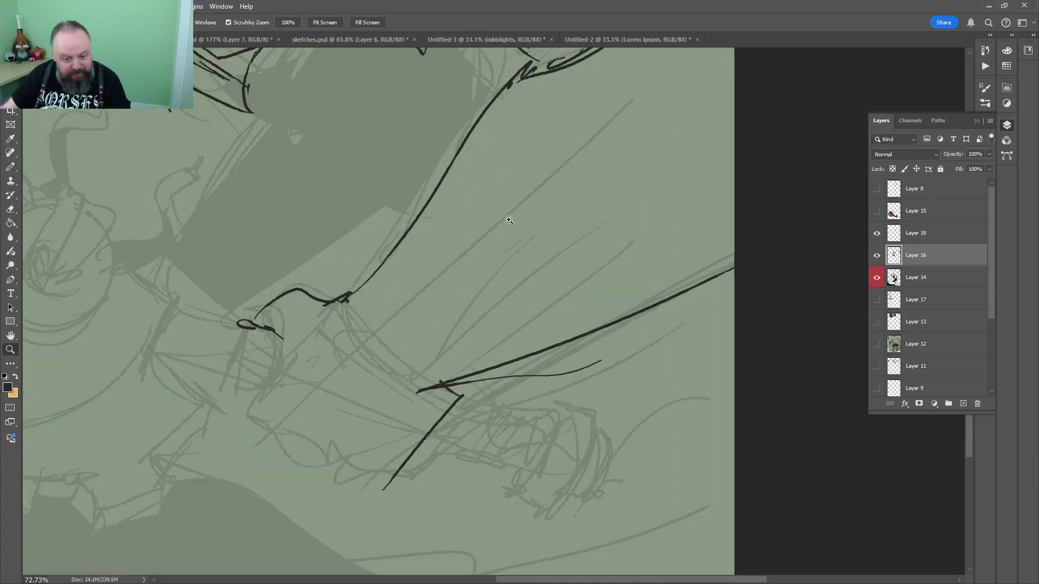
key(b)
drag(442, 314, 714, 183)
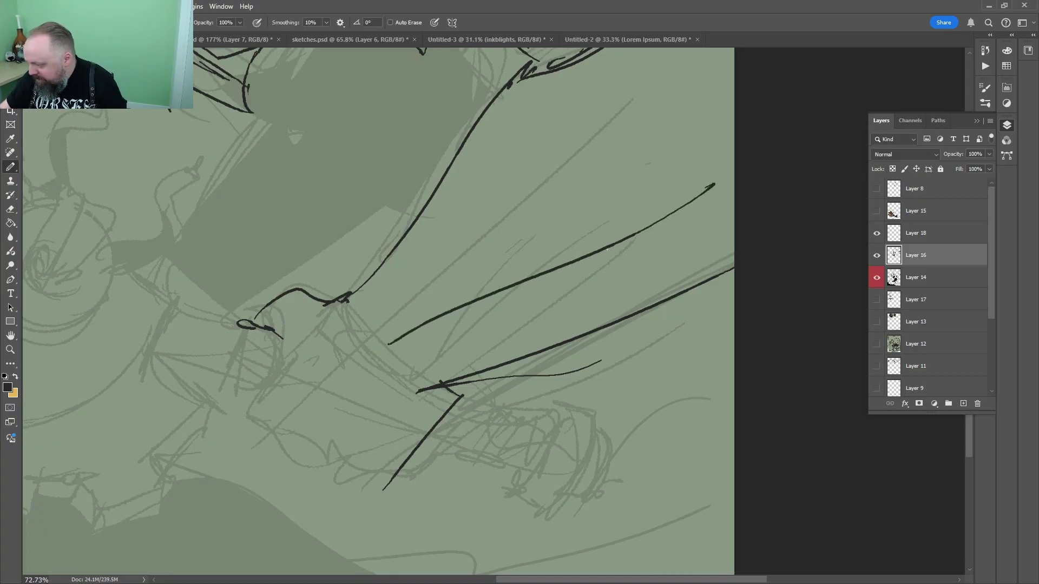
drag(555, 278, 422, 369)
Ink the forearm's front edge, its doubled wavy underside and a thick slanted rear edge with a small loop beside it
key(z)
drag(503, 287, 488, 312)
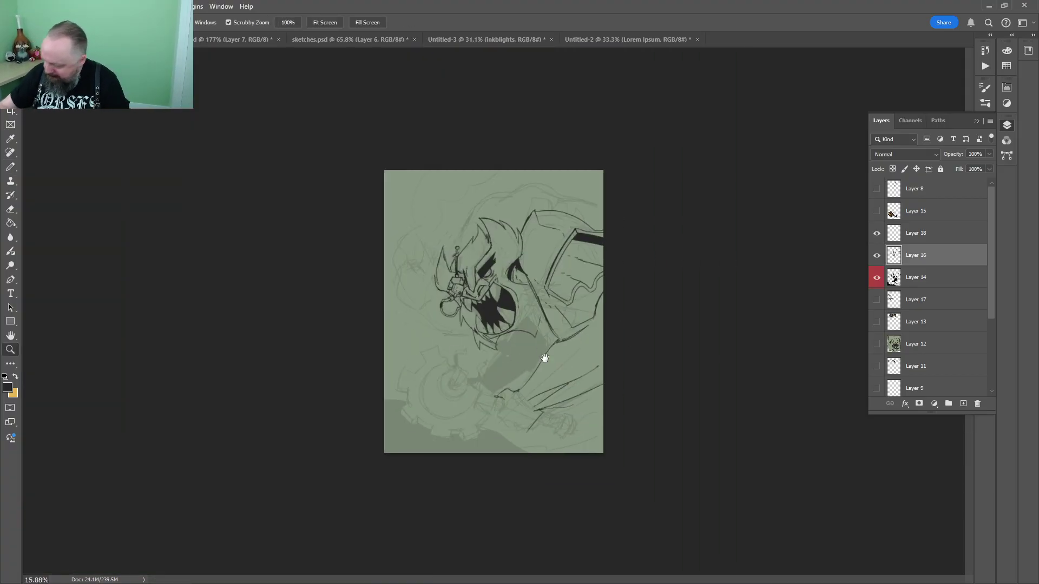
scroll(544, 358, up, 6)
key(b)
mouse_move(388, 144)
mouse_down()
mouse_move(338, 264)
mouse_move(431, 314)
mouse_move(529, 332)
mouse_move(604, 263)
mouse_move(528, 336)
mouse_up()
drag(562, 169, 625, 213)
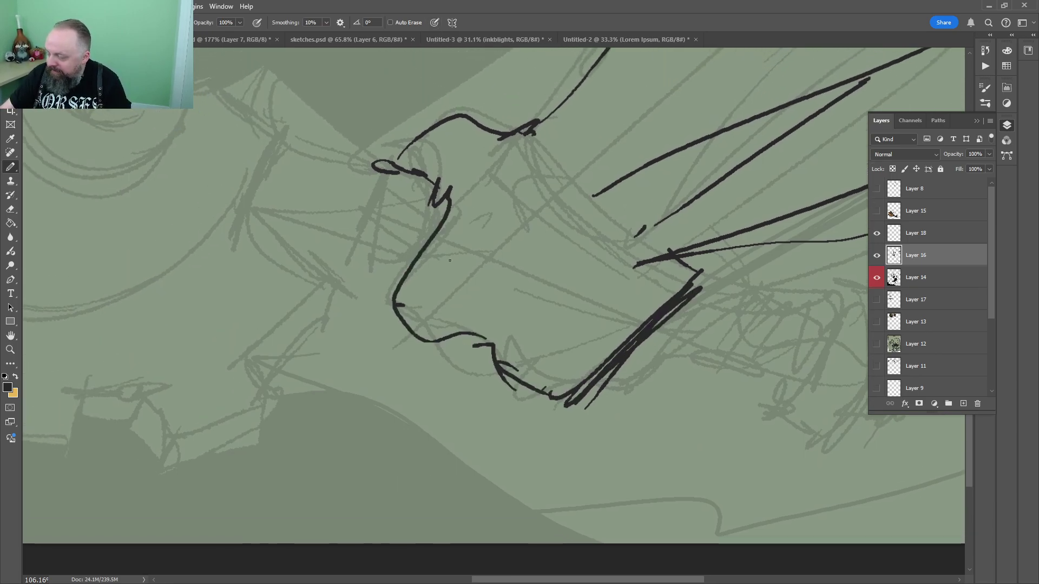
drag(394, 292, 399, 340)
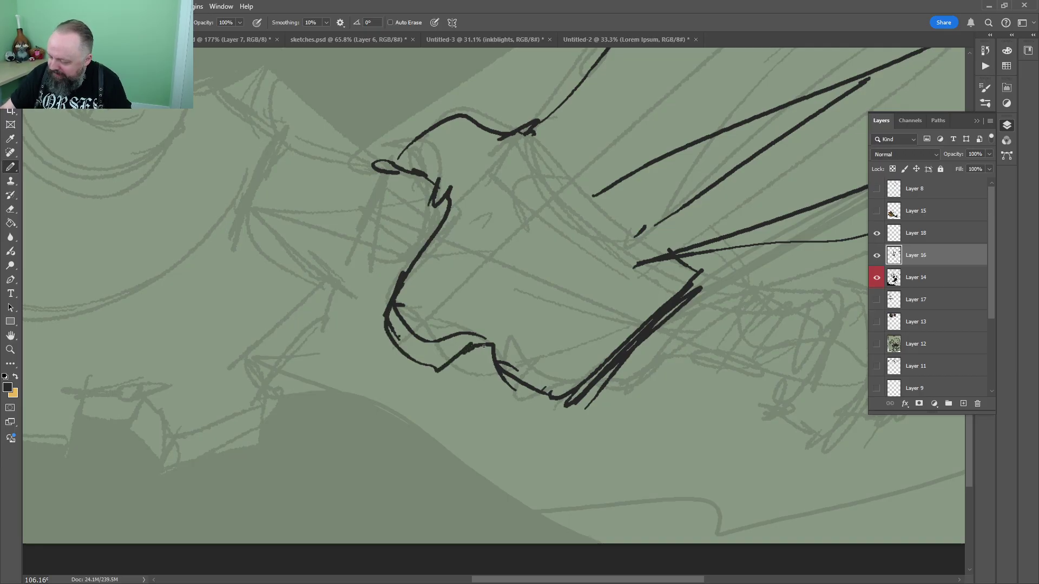
drag(436, 371, 388, 325)
drag(490, 361, 556, 409)
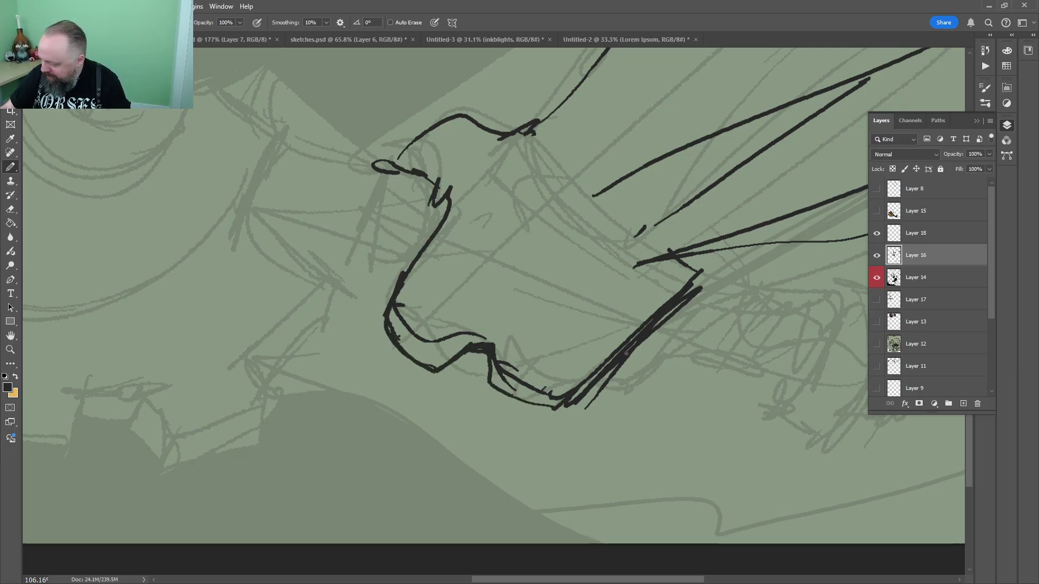
drag(611, 377, 618, 371)
mouse_move(636, 334)
mouse_down()
mouse_move(640, 323)
mouse_move(661, 338)
mouse_up()
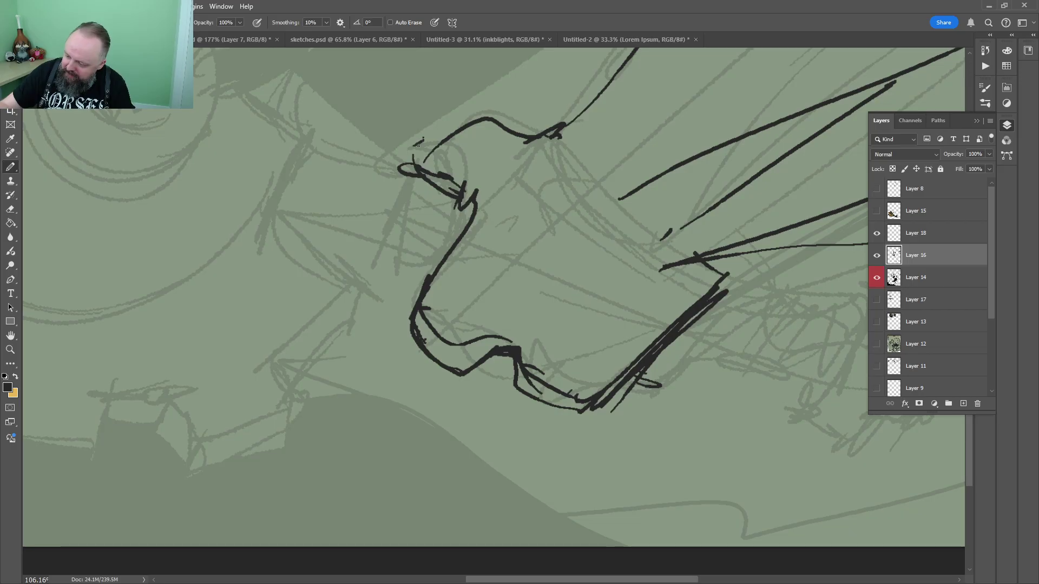
Ink a tilted rectangular collar in front of the fist, with a thick slanted bar beside the knuckles
drag(423, 137, 388, 128)
mouse_move(386, 123)
mouse_down()
mouse_move(326, 246)
mouse_move(395, 265)
mouse_up()
drag(428, 162, 380, 276)
drag(421, 173, 397, 263)
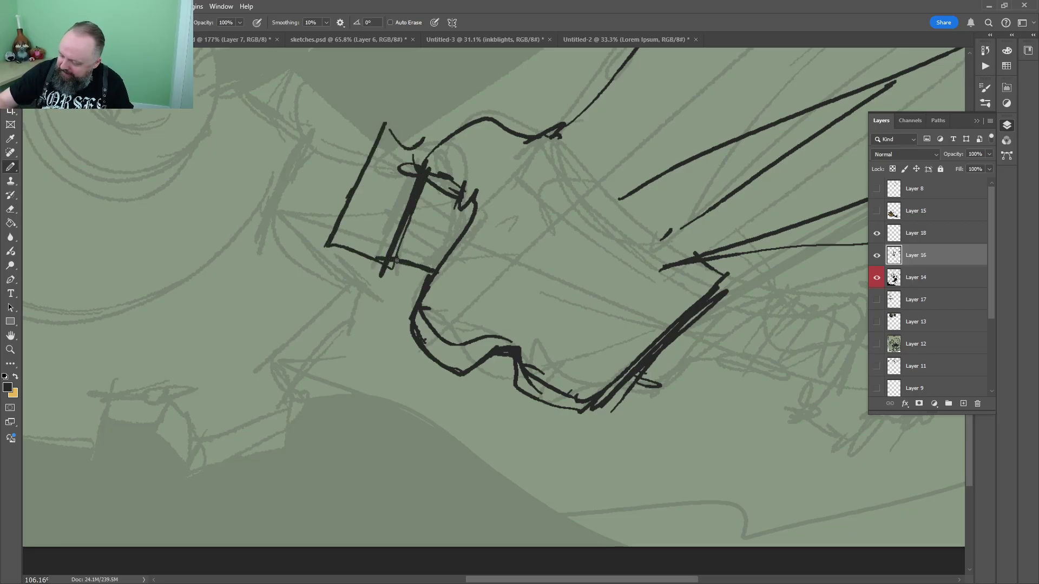
Lasso the wavy trim and lower edge lines of the shoulder armour and delete them
key(z)
drag(546, 192, 482, 197)
drag(622, 252, 596, 216)
drag(487, 370, 536, 363)
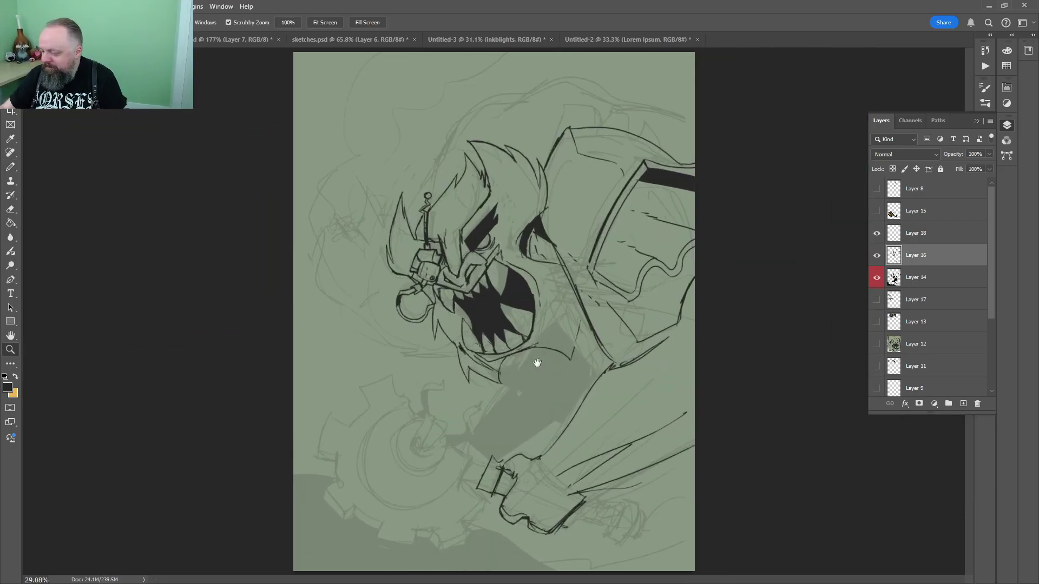
scroll(537, 362, up, 3)
key(l)
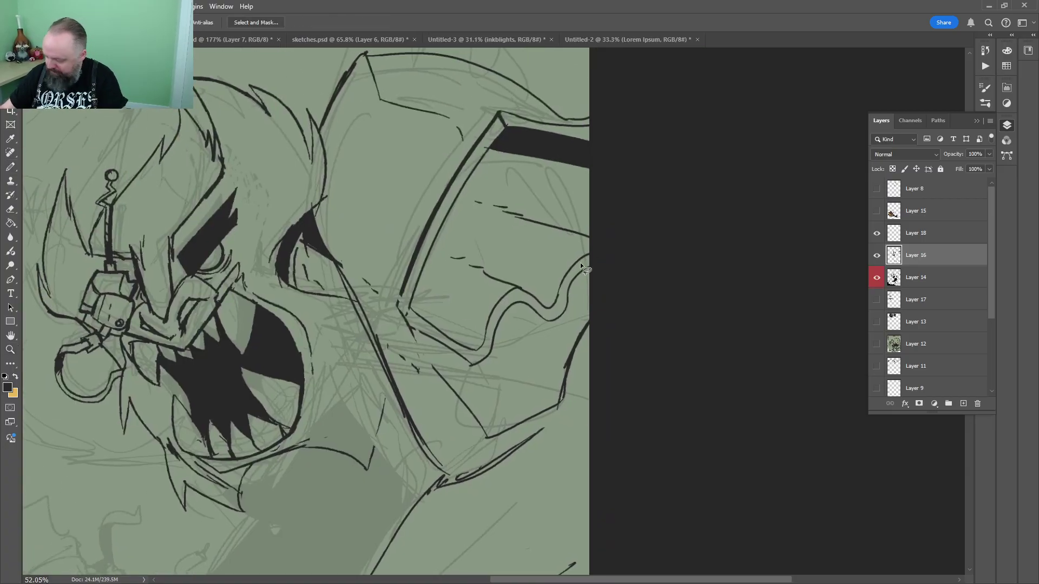
drag(414, 346, 590, 154)
key(Delete)
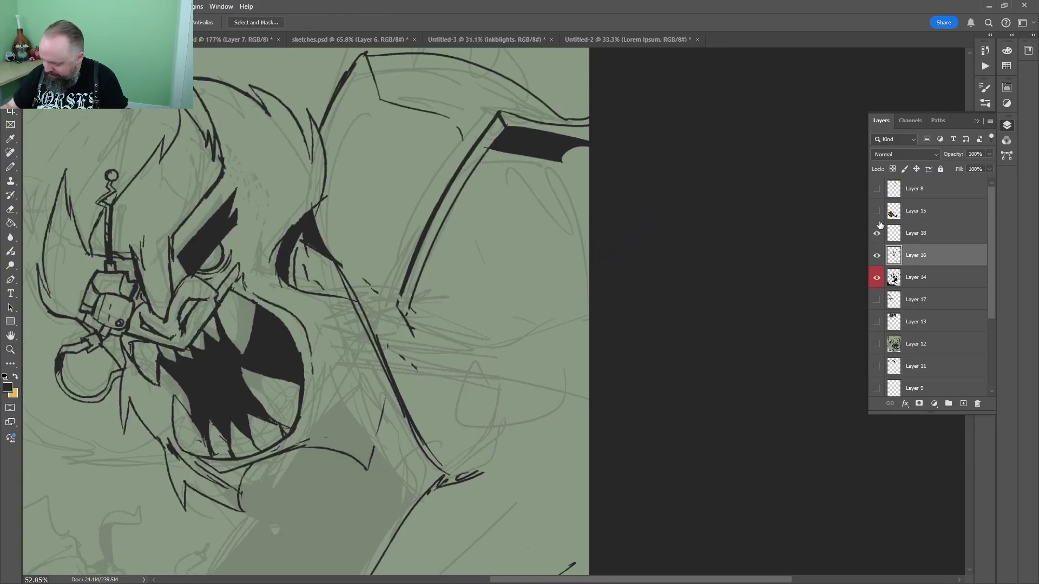
Deselect and ink new straight, partly doubled plate edges on the shoulder armour that meet at a pointed lower corner
key(b)
key(ctrl+d)
mouse_move(481, 359)
mouse_down()
mouse_move(588, 283)
mouse_move(490, 357)
mouse_up()
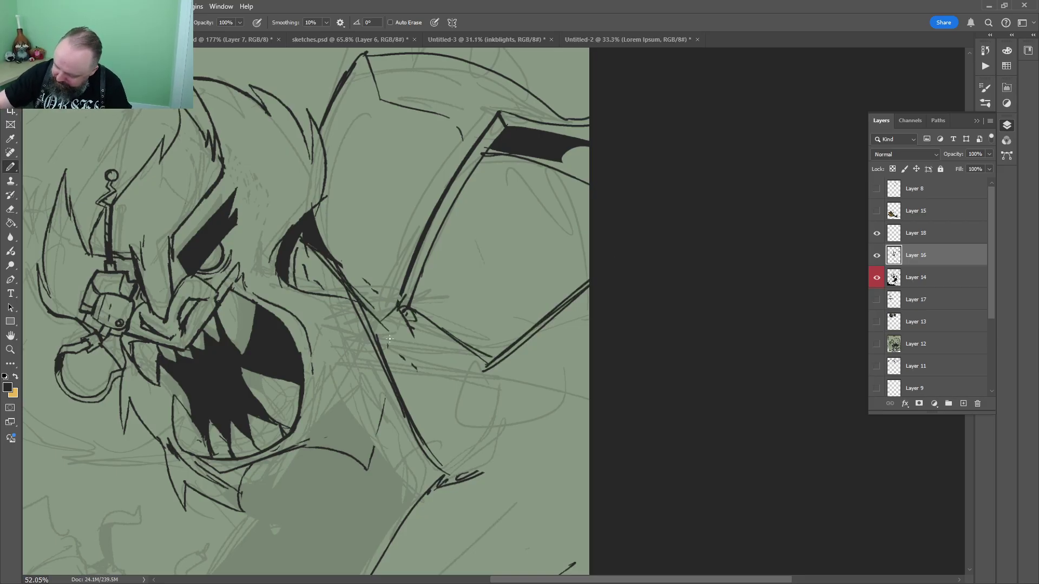
Ink the weapon handle behind the fist as two widening lines ending in a flared cap with a black upper corner
key(z)
drag(389, 339, 313, 339)
drag(577, 285, 455, 270)
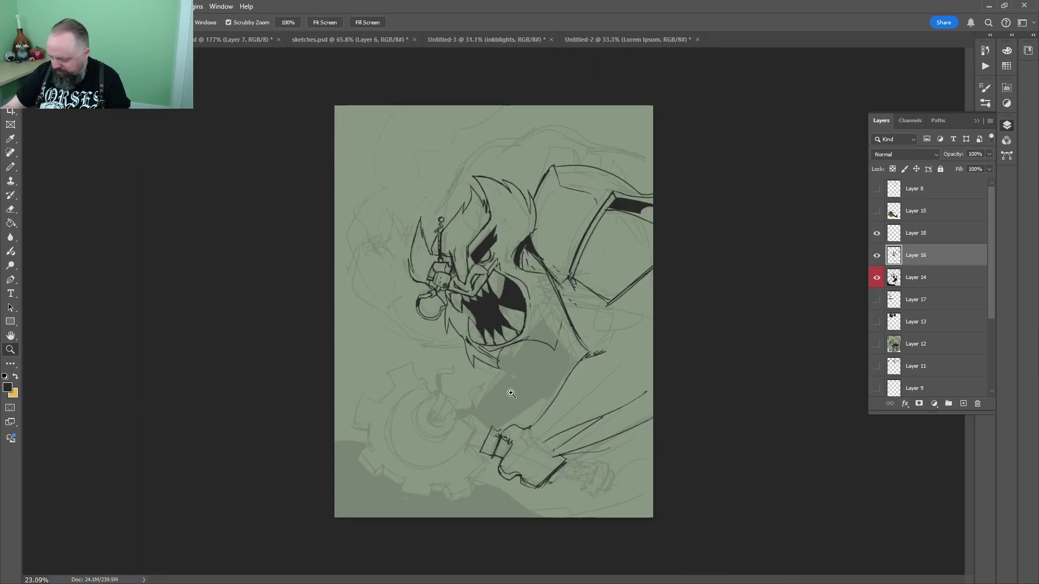
drag(532, 411, 477, 245)
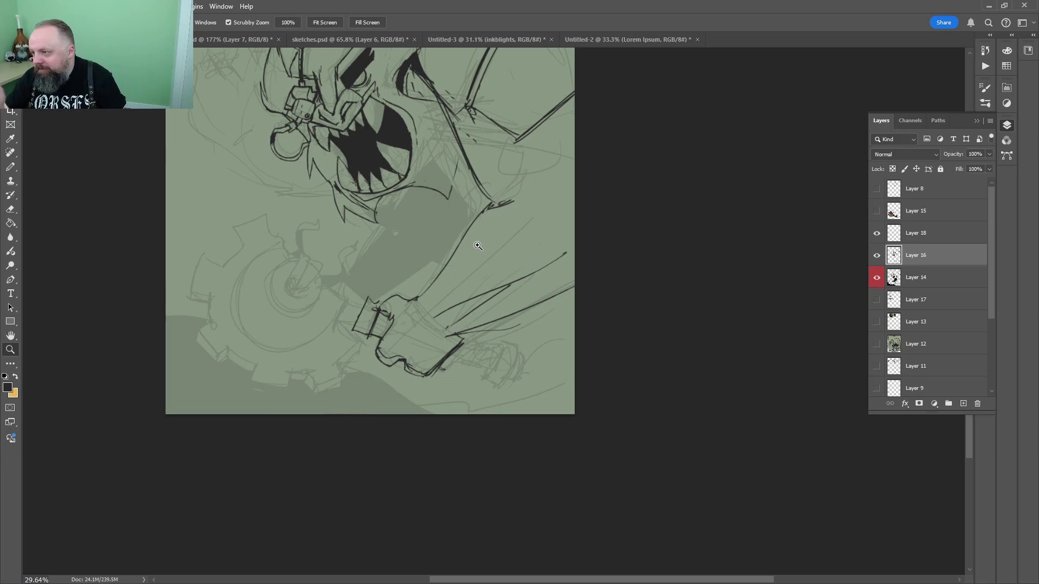
drag(506, 263, 595, 217)
drag(532, 336, 638, 198)
key(b)
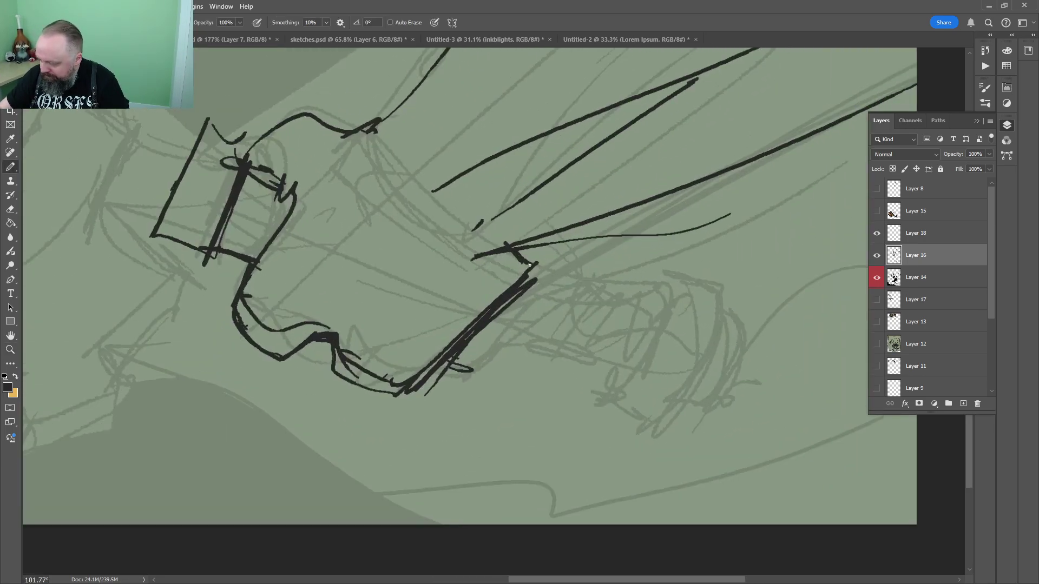
drag(441, 332, 696, 411)
mouse_move(517, 268)
mouse_down()
mouse_move(679, 308)
mouse_move(654, 400)
mouse_up()
mouse_move(652, 312)
mouse_down()
mouse_move(671, 274)
mouse_move(723, 286)
mouse_move(638, 423)
mouse_up()
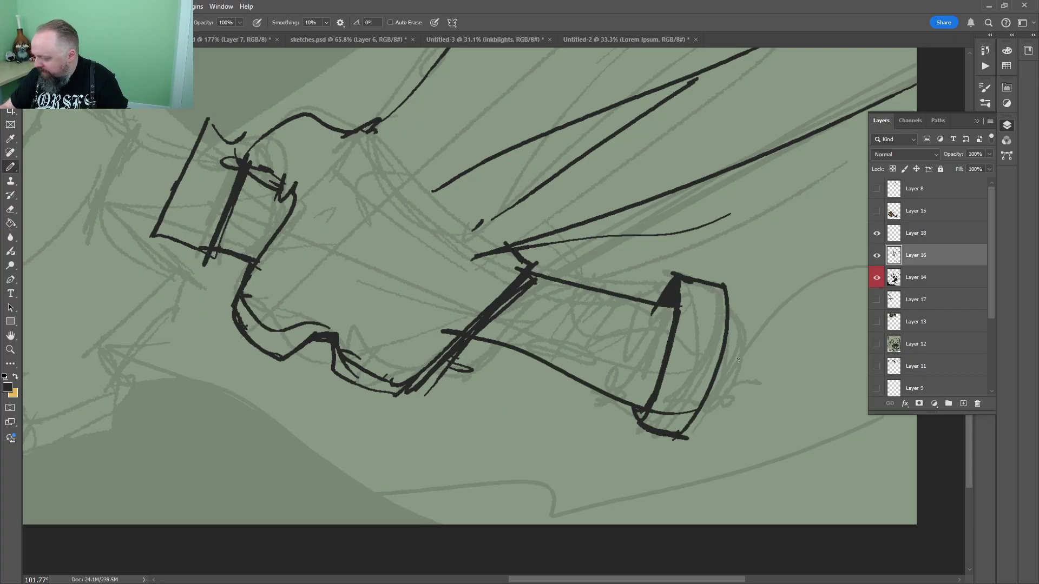
Ink the outer rim of the handle's end cap and curved wrap lines across the grip
drag(751, 323, 695, 422)
drag(543, 283, 529, 349)
drag(541, 358, 581, 333)
drag(593, 282, 598, 381)
mouse_move(649, 328)
mouse_down()
mouse_move(611, 394)
mouse_move(664, 355)
mouse_up()
drag(554, 352, 597, 282)
Ink the weapon's shaft ahead of the collar, with a stepped upper edge and a thick lower edge curving toward the gear
key(z)
drag(665, 243, 584, 243)
mouse_move(491, 422)
mouse_down()
mouse_move(555, 305)
mouse_move(543, 408)
mouse_move(603, 257)
mouse_up()
drag(503, 295, 520, 295)
key(b)
drag(522, 250, 415, 173)
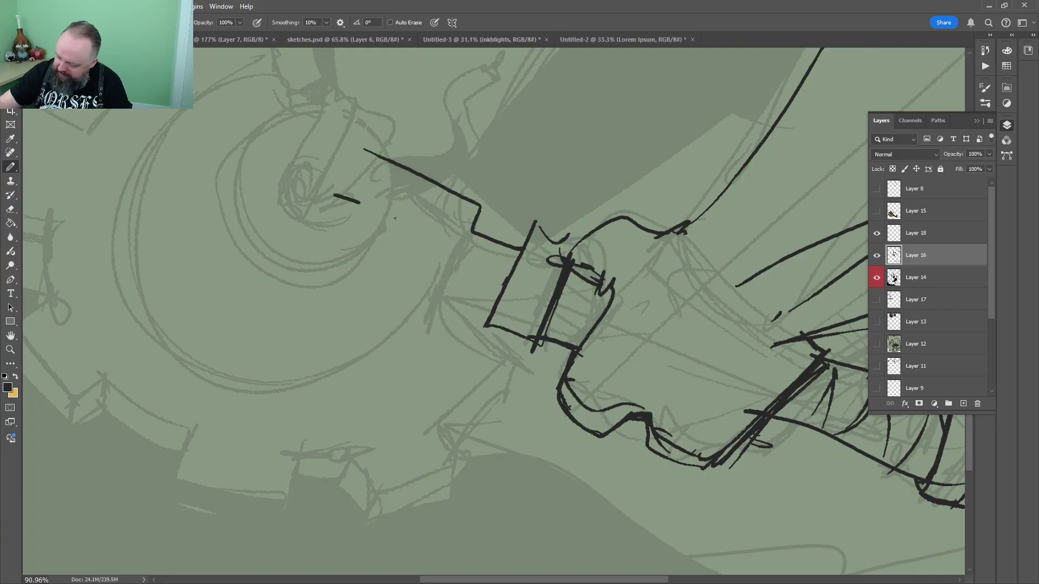
mouse_move(395, 218)
mouse_down()
mouse_move(418, 282)
mouse_move(498, 312)
mouse_up()
drag(421, 278, 510, 316)
Ink a multi-lined crescent around the gear's hub and fill its lower tip with black
drag(518, 183, 692, 237)
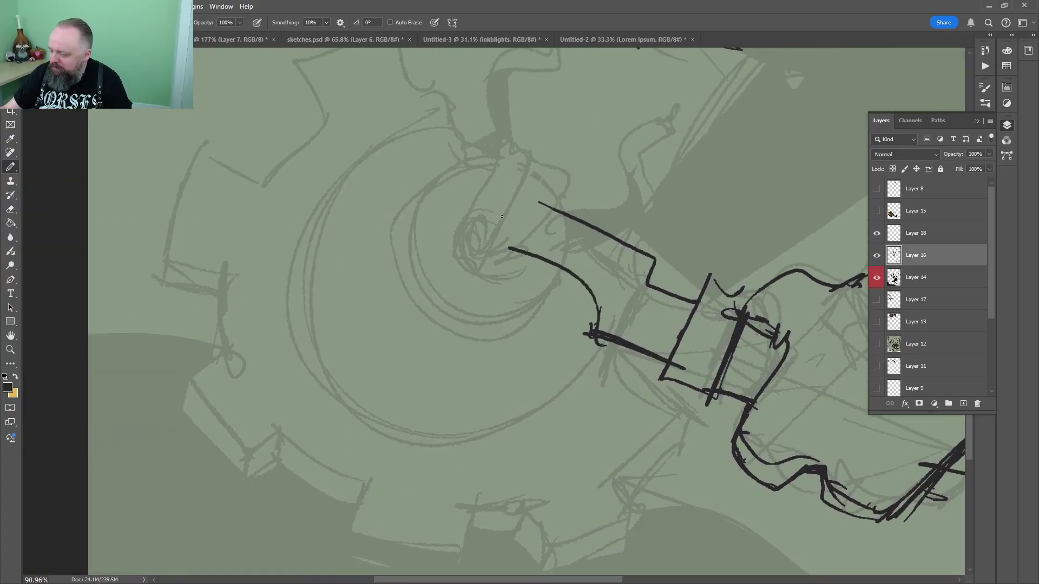
mouse_move(481, 168)
mouse_down()
mouse_move(447, 308)
mouse_move(559, 264)
mouse_up()
mouse_move(559, 262)
mouse_down()
mouse_move(467, 309)
mouse_move(473, 169)
mouse_move(484, 165)
mouse_move(399, 205)
mouse_move(463, 334)
mouse_move(550, 309)
mouse_move(485, 336)
mouse_move(445, 167)
mouse_up()
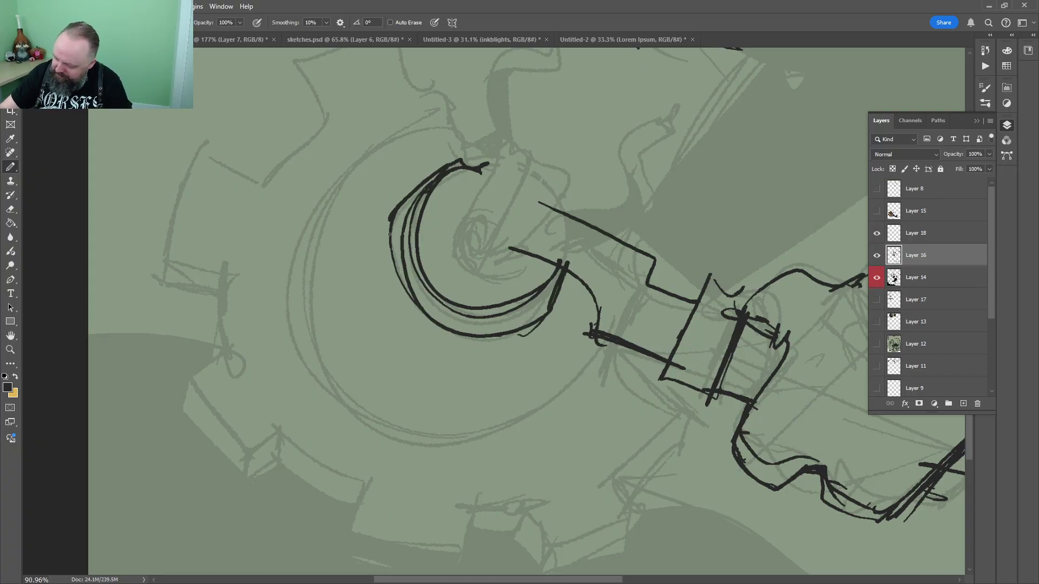
mouse_move(389, 234)
mouse_down()
mouse_move(488, 332)
mouse_move(530, 330)
mouse_move(552, 290)
mouse_move(491, 342)
mouse_move(533, 296)
mouse_up()
key(g)
click(522, 320)
Thicken the crease where the arm meets the shoulder and extend it with a rising curve and a small hooked line
drag(549, 241, 397, 384)
key(z)
drag(616, 275, 537, 276)
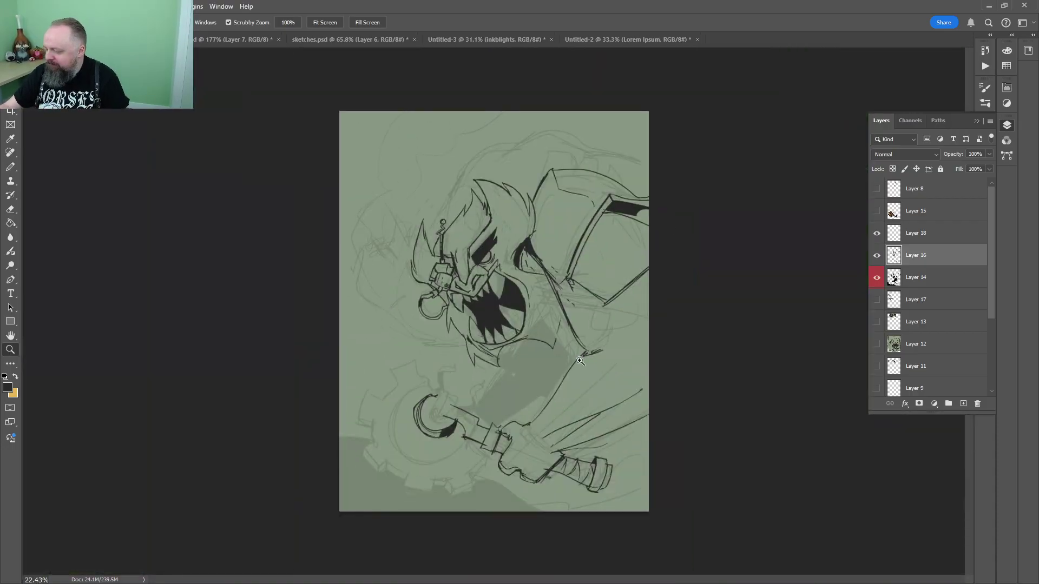
drag(580, 359, 682, 354)
mouse_move(682, 355)
mouse_down()
mouse_move(496, 218)
mouse_move(503, 205)
mouse_up()
key(b)
drag(439, 217, 525, 166)
mouse_move(501, 195)
mouse_down()
mouse_move(513, 200)
mouse_move(556, 171)
mouse_up()
drag(582, 157, 561, 298)
drag(473, 310, 487, 261)
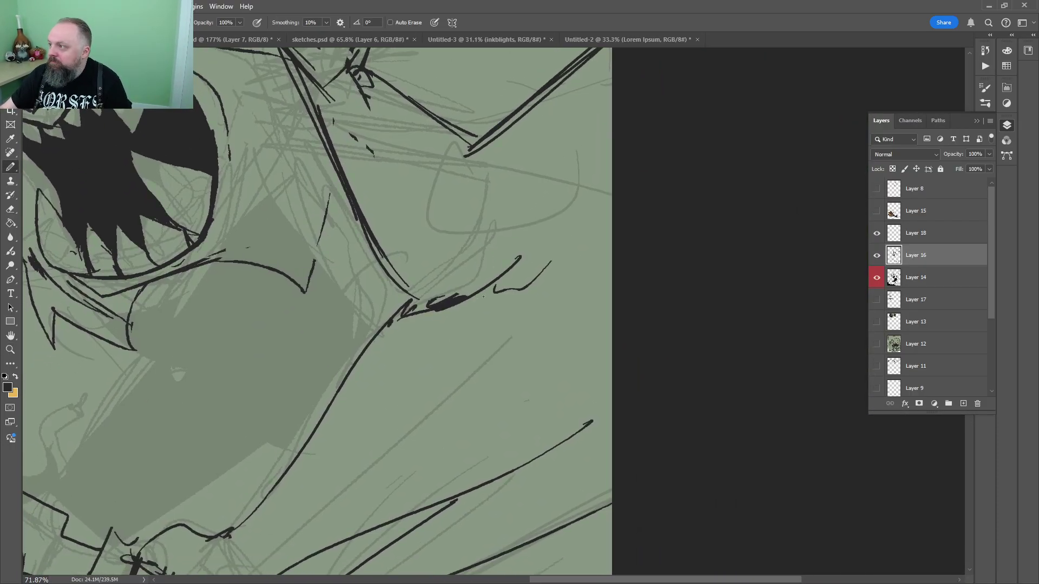
Erase the curved, pointed fur line on the neck below the jaw and the short stroke above its tip
drag(483, 297, 477, 262)
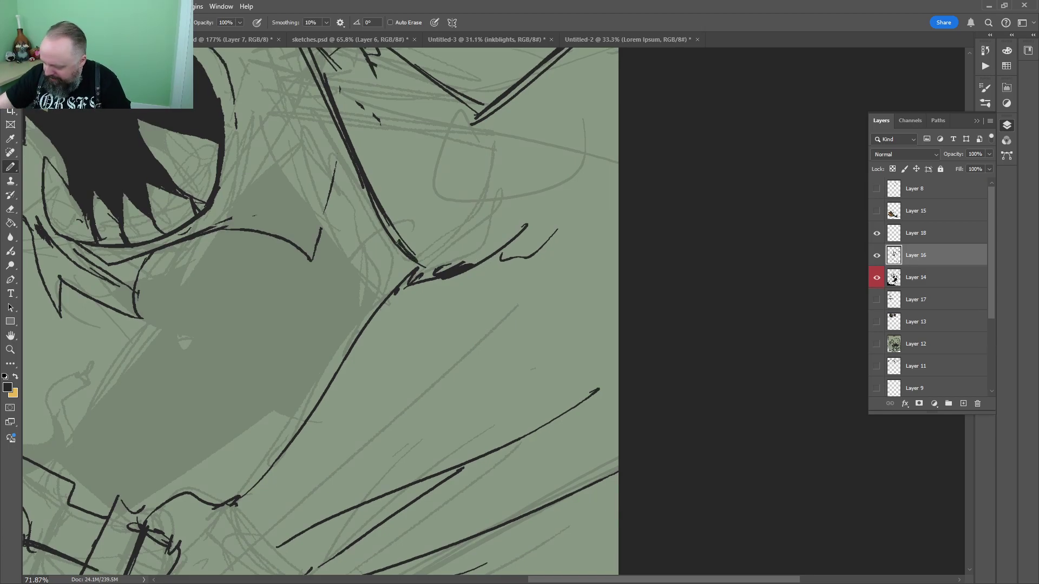
drag(382, 163, 503, 326)
key(e)
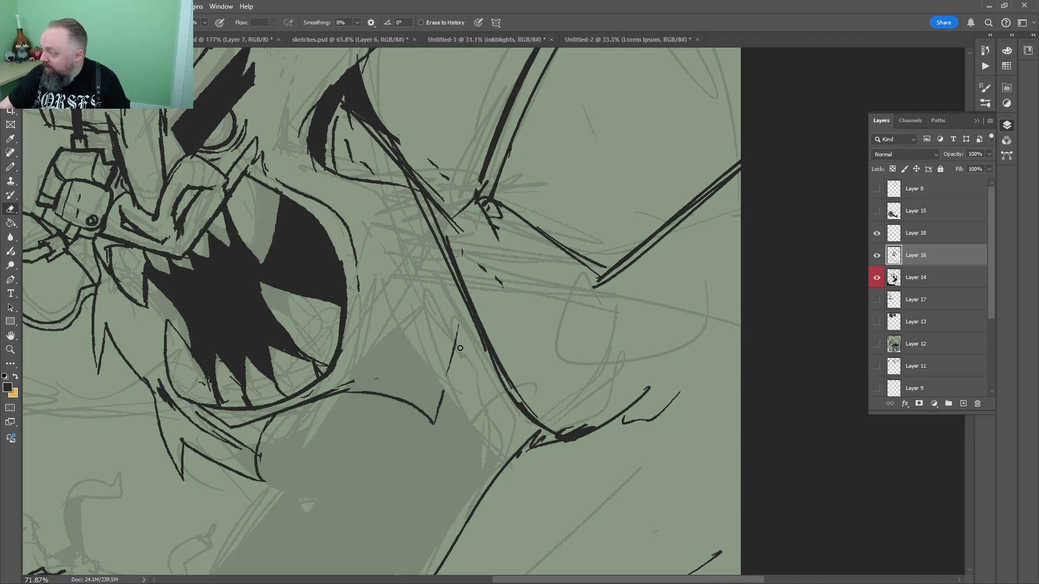
drag(442, 400, 436, 417)
key(b)
key(e)
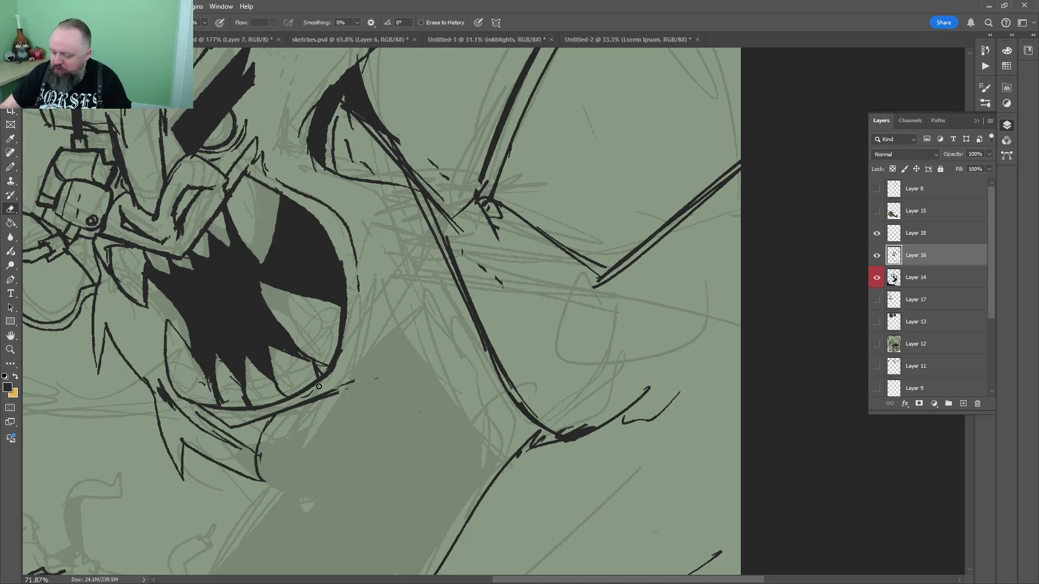
Ink a sweeping neck contour from the jaw toward the shoulder, a pointed fold beside it and an outer jaw line
key(b)
drag(417, 351, 583, 309)
drag(489, 346, 533, 141)
mouse_move(542, 185)
mouse_down()
mouse_move(515, 339)
mouse_move(656, 387)
mouse_move(563, 386)
mouse_up()
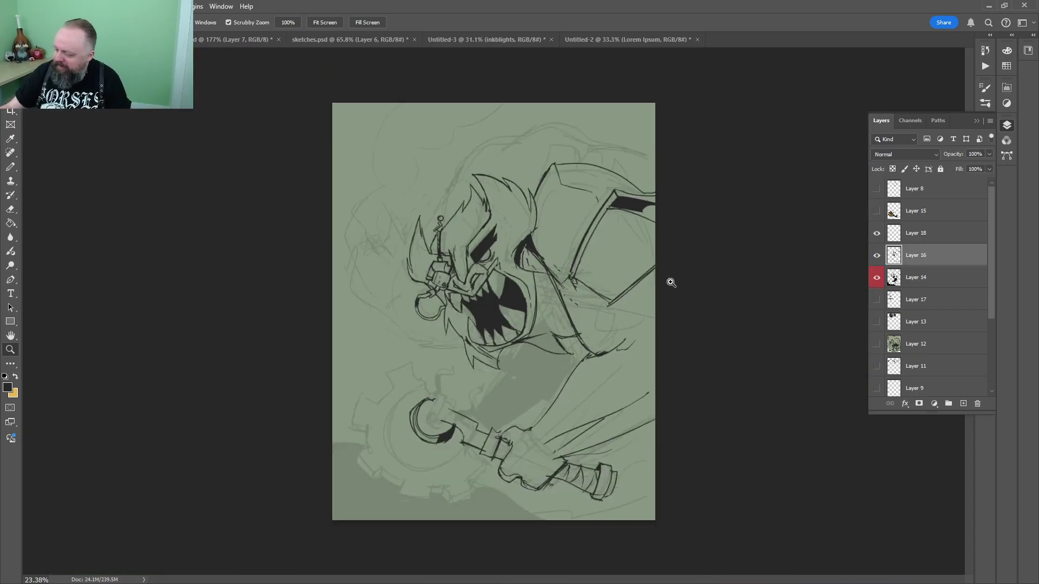
Erase the upper part of the outer jaw line beside the mouth
key(e)
mouse_move(544, 304)
mouse_down()
mouse_move(555, 335)
mouse_move(595, 336)
mouse_up()
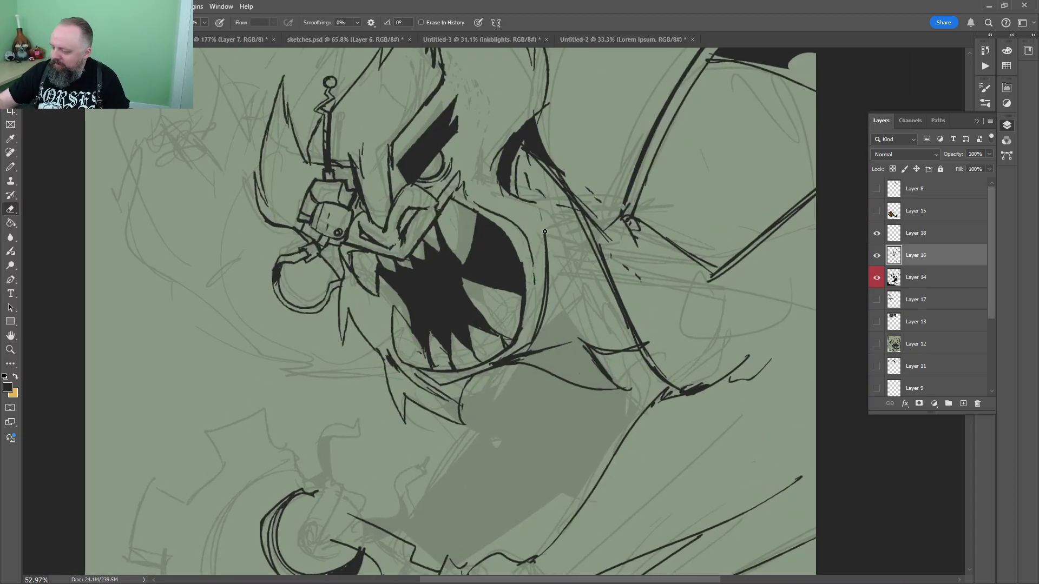
drag(545, 231, 548, 259)
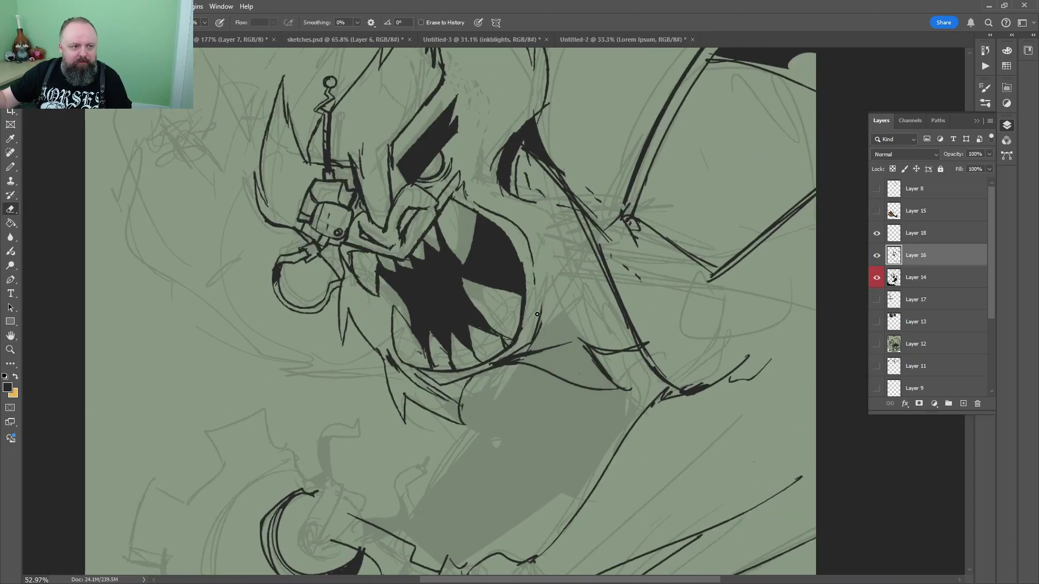
scroll(611, 194, up, 3)
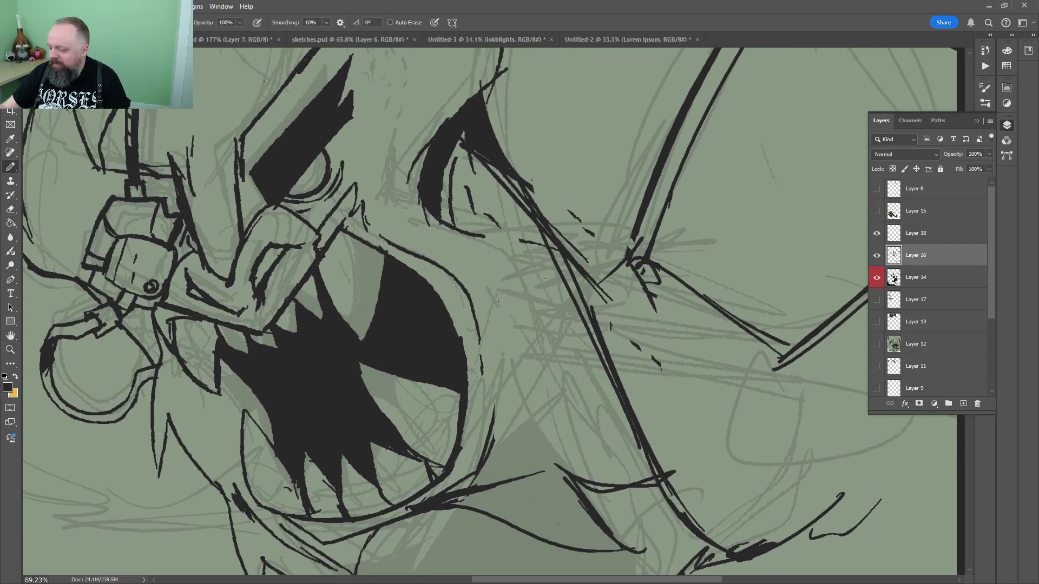
key(b)
Switch to sketches.psd and look over the finished creature doodles
key(ctrl+Tab)
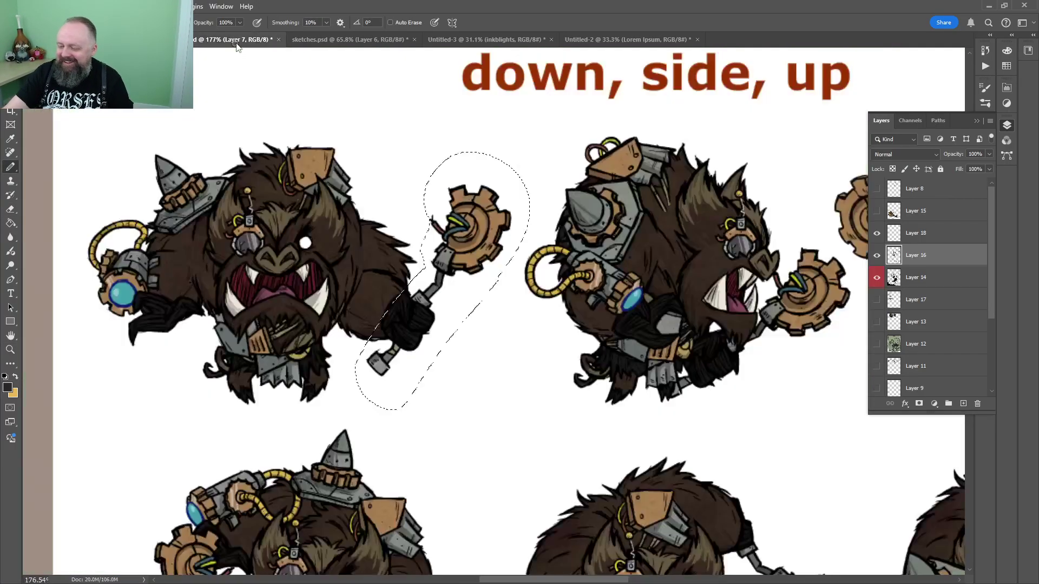
key(ctrl+Tab)
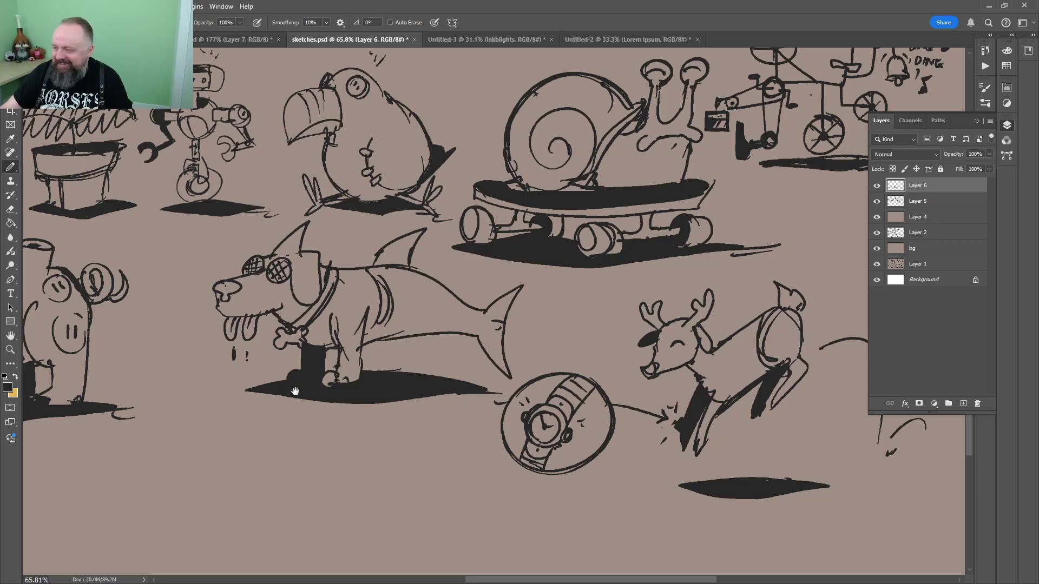
drag(295, 391, 563, 101)
key(z)
drag(464, 192, 482, 192)
drag(480, 139, 672, 500)
drag(475, 239, 101, 384)
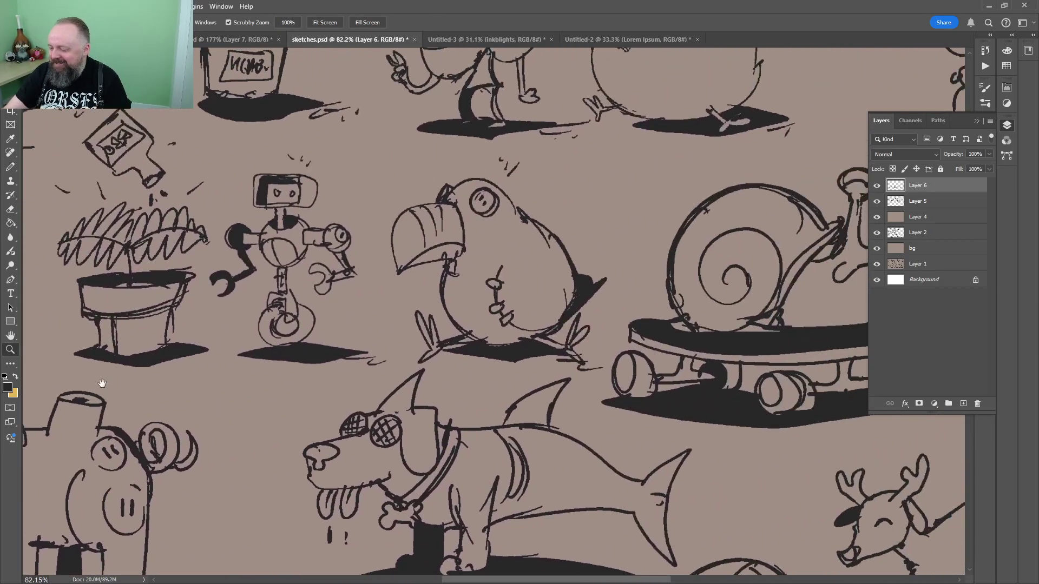
drag(820, 185, 598, 203)
Merge Layer 6 into Layer 5 and scale the combined doodles down toward the page's upper-left area
key(ctrl+0)
key(ctrl+e)
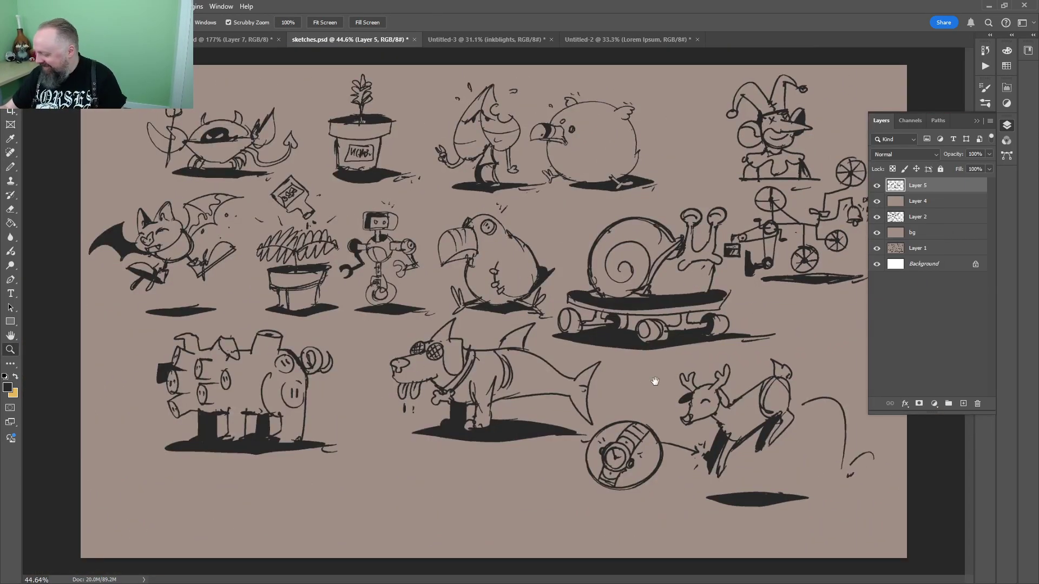
key(ctrl+t)
drag(88, 74, 253, 162)
drag(683, 309, 527, 221)
key(Return)
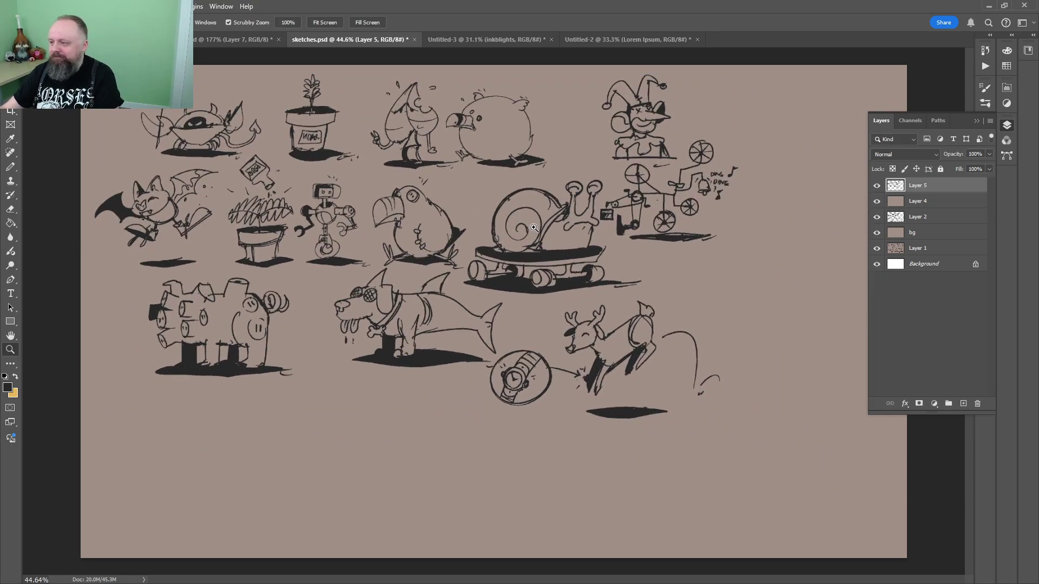
click(941, 195)
double_click(941, 196)
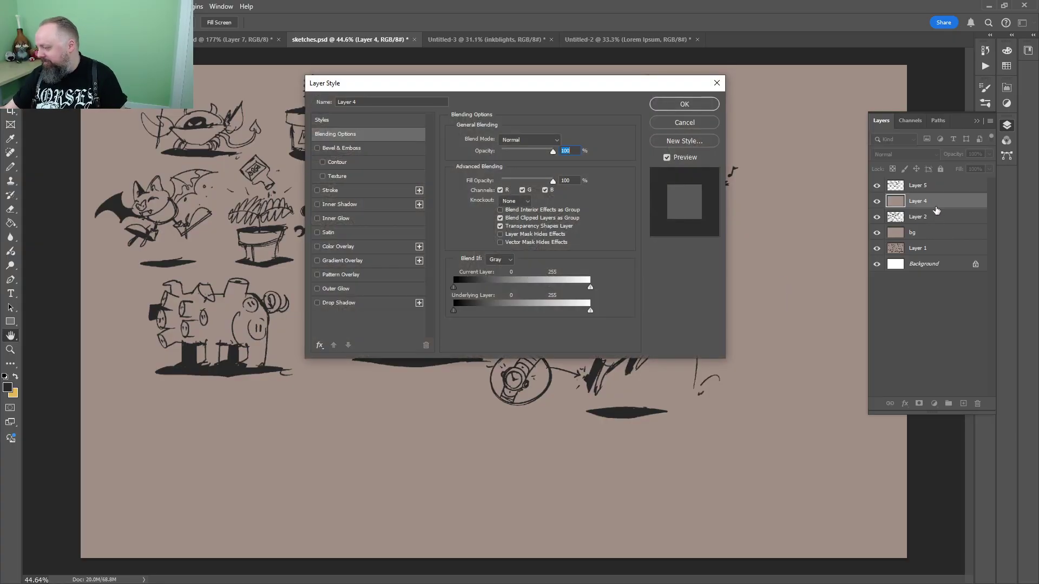
key(Escape)
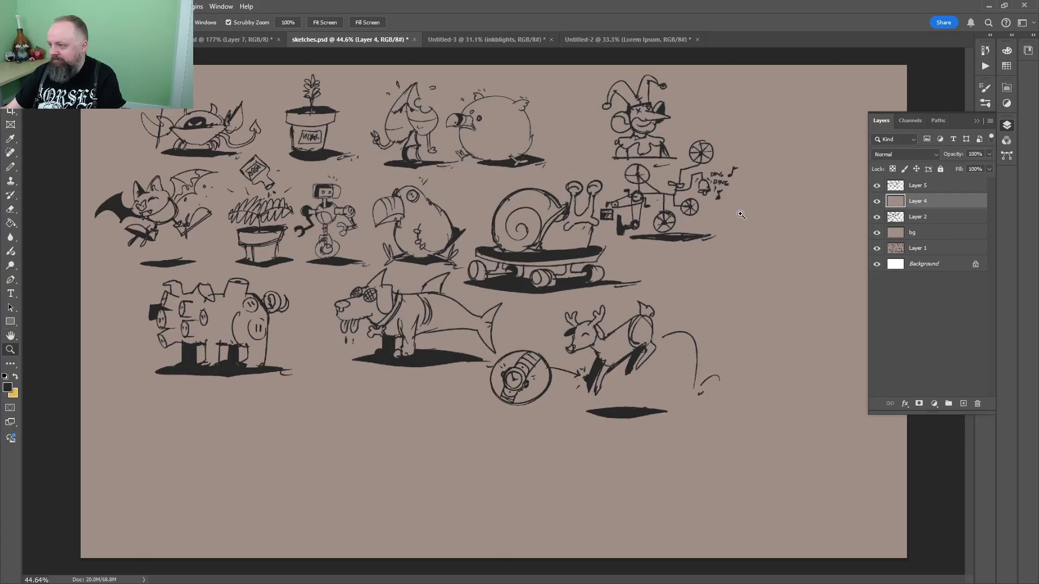
double_click(937, 201)
key(Escape)
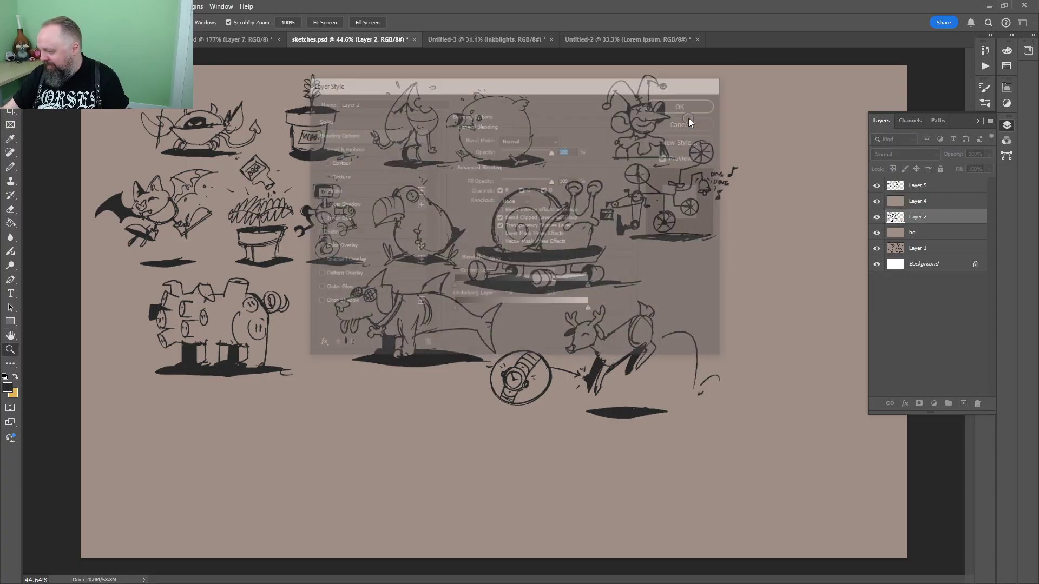
Add a new empty layer above Layer 5 and ready the pencil for drawing
click(935, 187)
click(963, 404)
key(b)
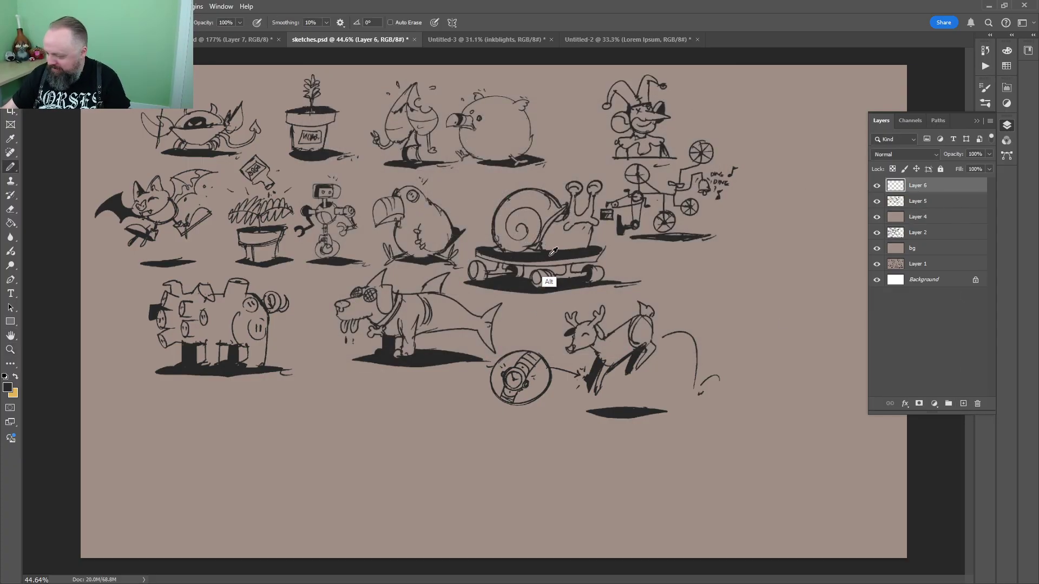
Return to the werepig drawing, outline the neck shadow below the jaw and fill it with solid black
key(ctrl+shift+Tab)
key(ctrl+shift+Tab)
key(z)
drag(584, 374, 509, 373)
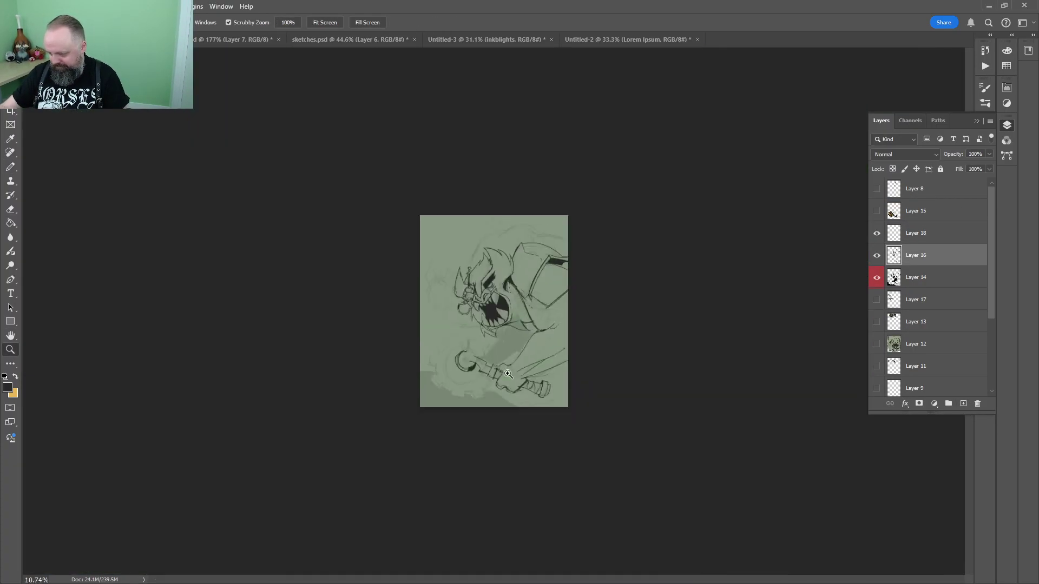
drag(541, 252, 617, 252)
drag(541, 373, 455, 249)
drag(411, 292, 497, 130)
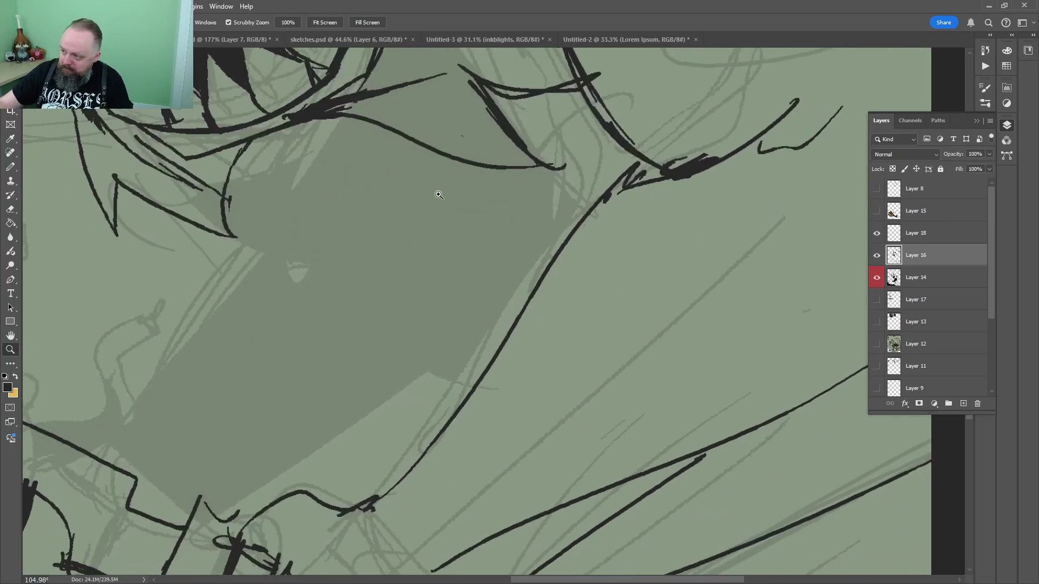
mouse_move(436, 235)
mouse_down()
mouse_move(394, 247)
mouse_move(365, 283)
mouse_move(389, 251)
mouse_move(398, 212)
mouse_up()
key(b)
mouse_move(286, 193)
mouse_down()
mouse_move(387, 289)
mouse_move(554, 347)
mouse_up()
key(g)
click(580, 227)
Close off the wedge between the arm's lower contour and the weapon handle and fill it with solid black
key(z)
drag(580, 227, 534, 276)
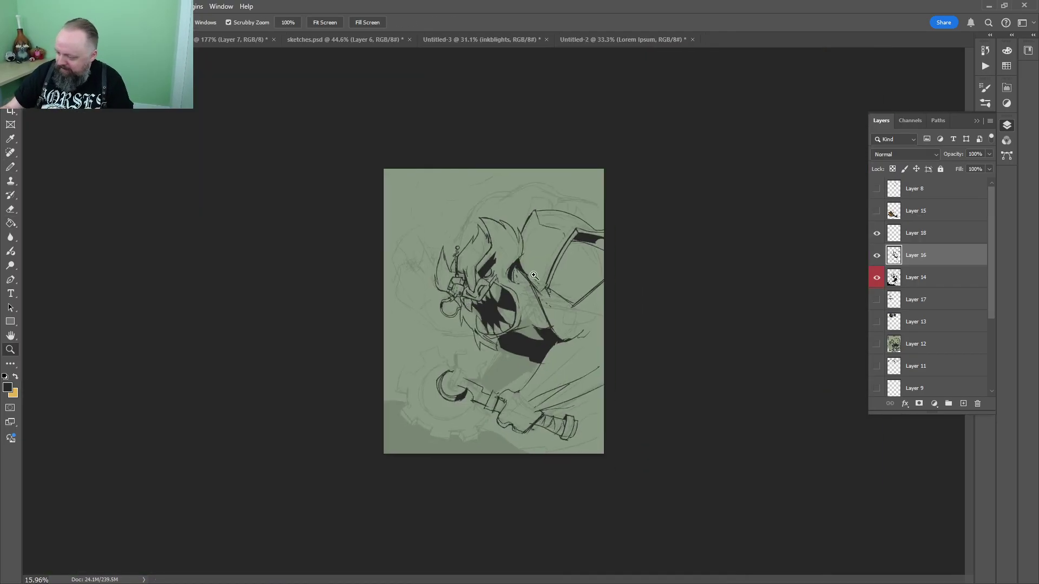
mouse_move(519, 361)
mouse_down()
mouse_move(563, 361)
mouse_move(512, 173)
mouse_move(486, 165)
mouse_move(454, 265)
mouse_up()
key(b)
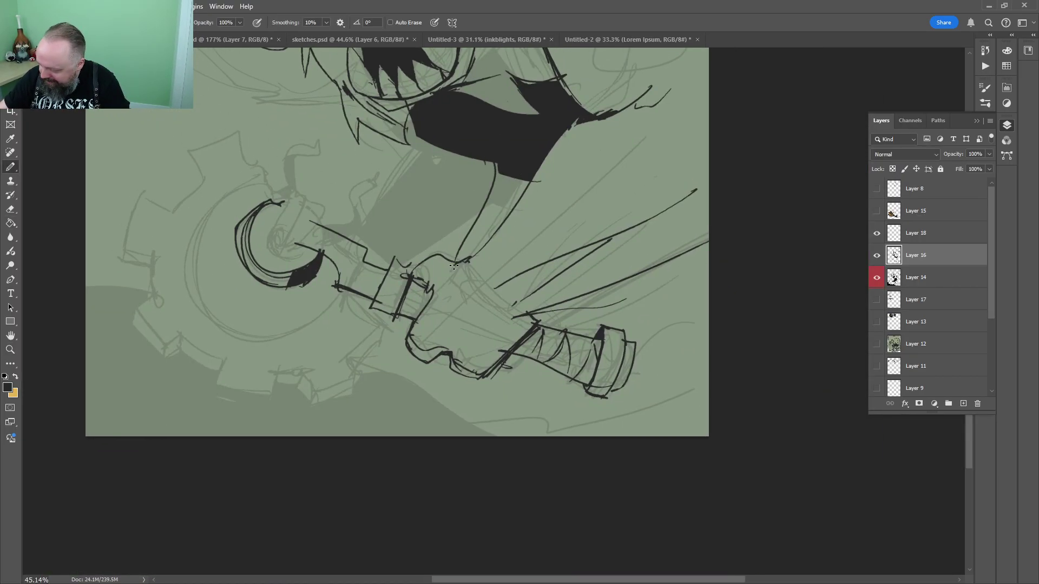
drag(708, 270, 618, 330)
key(g)
click(633, 303)
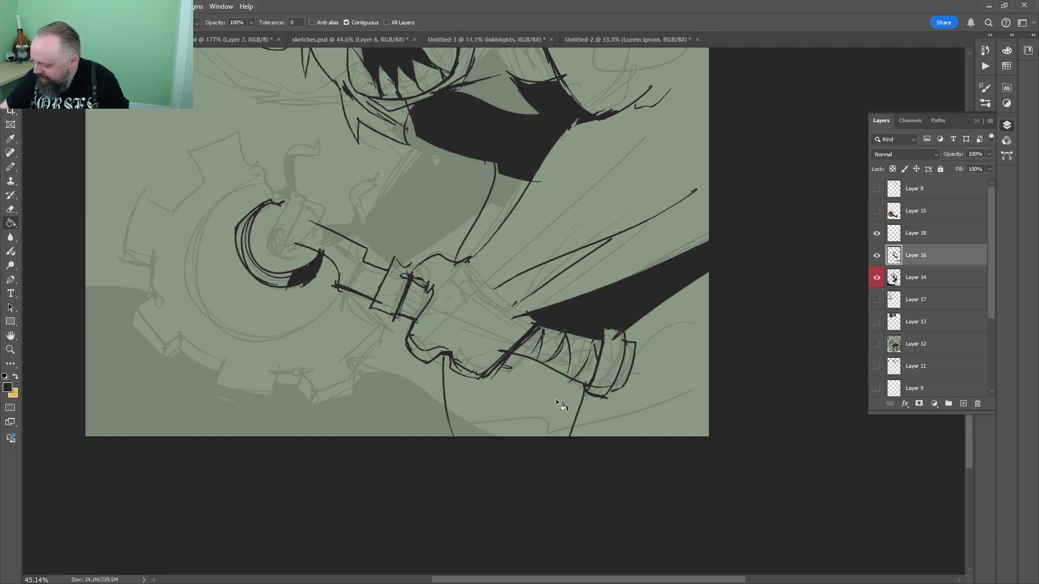
Fill the tapering strip between the neck shadow and the hand, and the area below the gripping hand, with solid black
key(g)
click(491, 214)
key(z)
drag(492, 213, 444, 232)
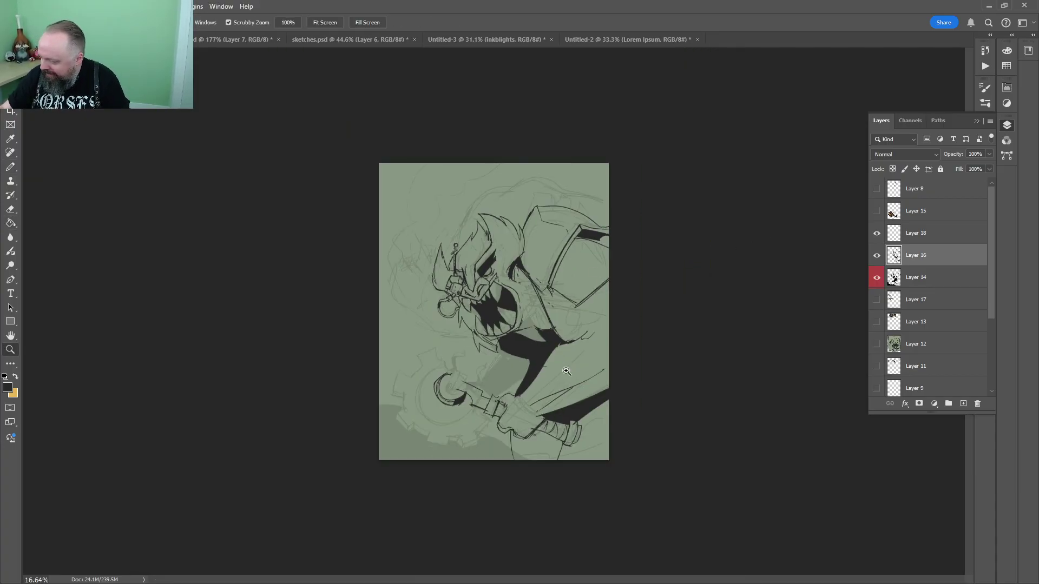
key(g)
click(527, 351)
key(z)
scroll(599, 360, up, 4)
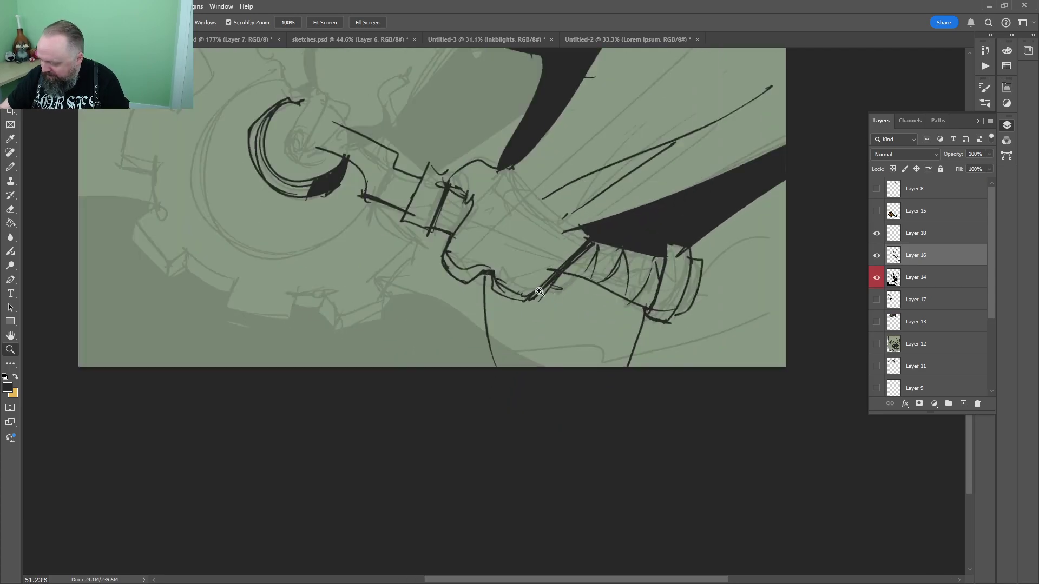
key(b)
key(g)
click(520, 330)
Ink the slanted prongs at the weapon's hub and the curved rim wrapping around their base
key(z)
drag(669, 216, 622, 341)
drag(487, 349, 626, 74)
drag(486, 214, 532, 213)
key(b)
drag(394, 262, 475, 108)
drag(489, 117, 435, 187)
mouse_move(400, 270)
mouse_down()
mouse_move(435, 187)
mouse_move(511, 174)
mouse_move(419, 276)
mouse_up()
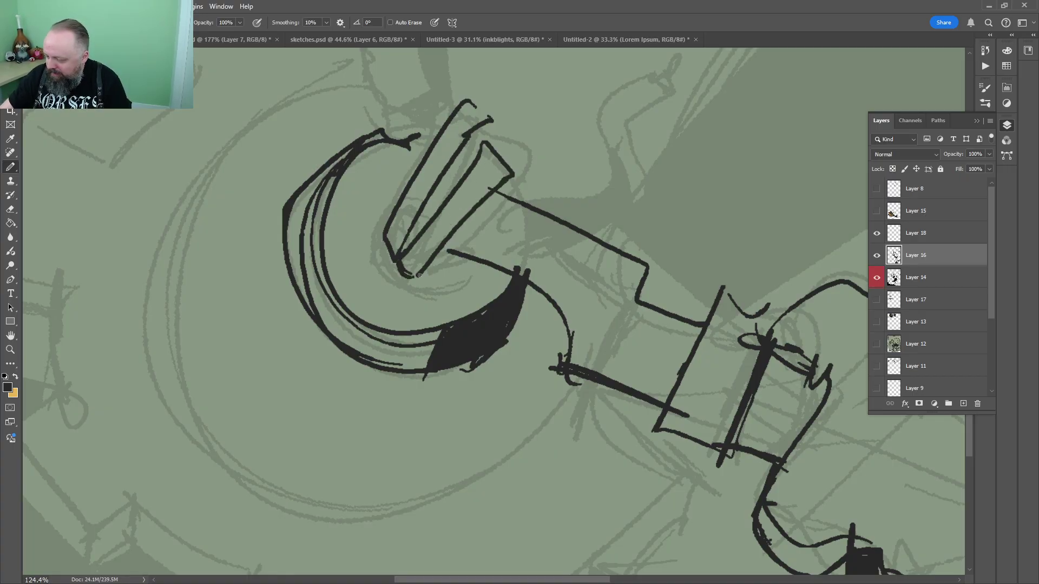
mouse_move(411, 191)
mouse_down()
mouse_move(456, 279)
mouse_move(474, 262)
mouse_up()
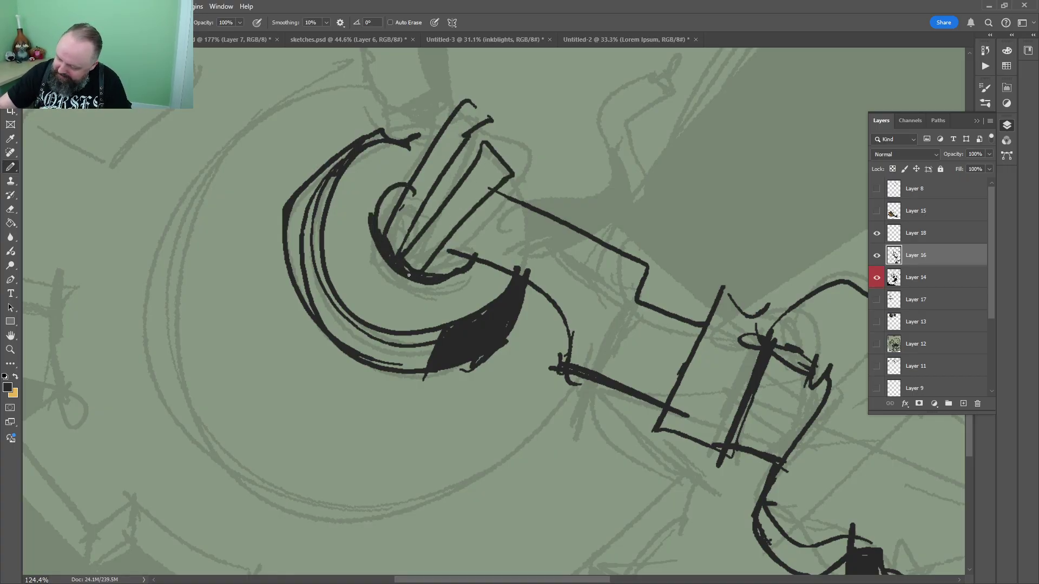
drag(492, 150, 518, 211)
Ink the gear's uppermost tooth with a second edge for thickness and continue the contour into the notch on its left
drag(500, 247, 451, 410)
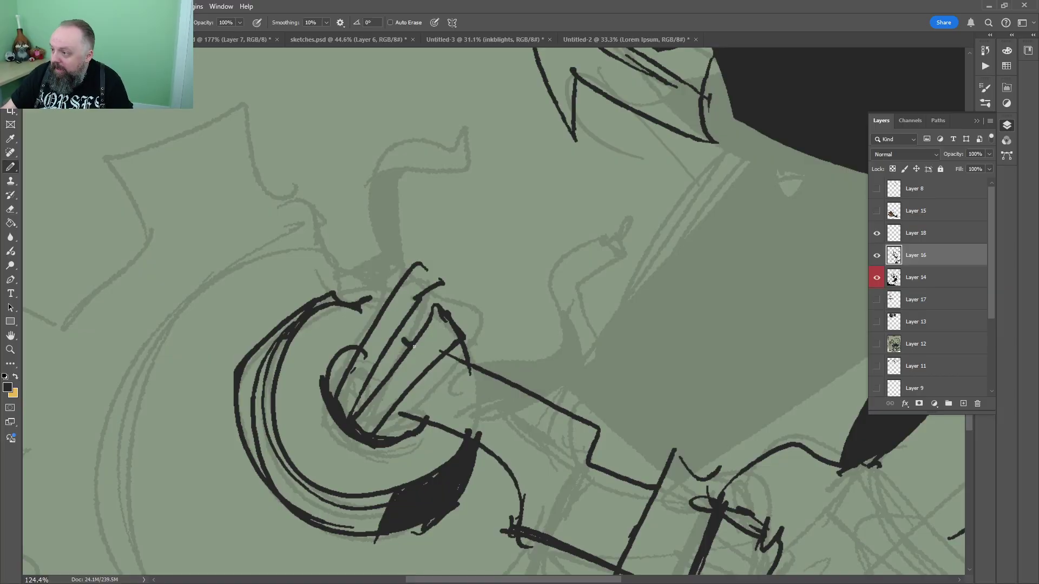
key(z)
drag(489, 239, 434, 270)
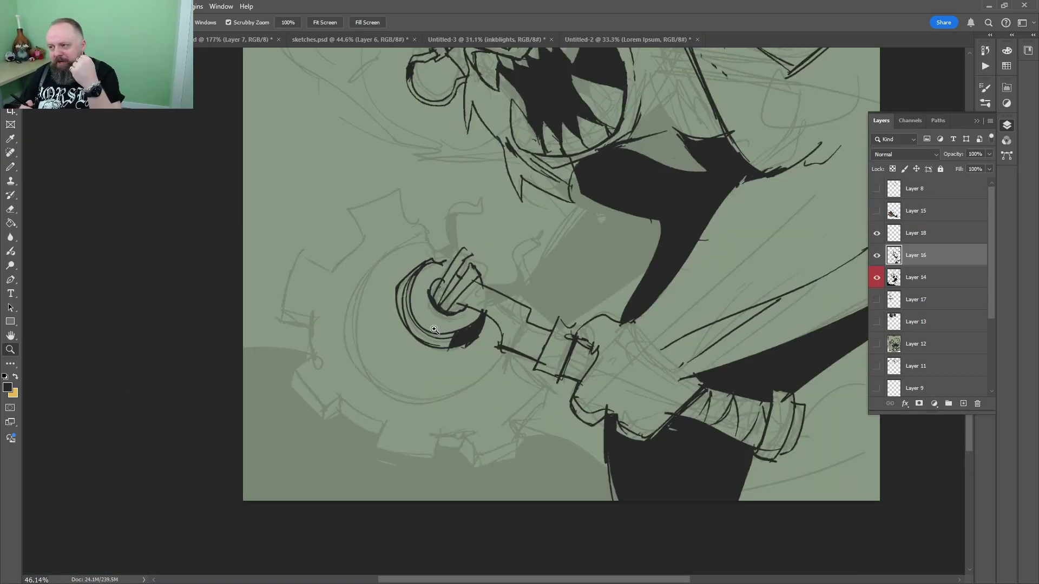
scroll(501, 219, up, 5)
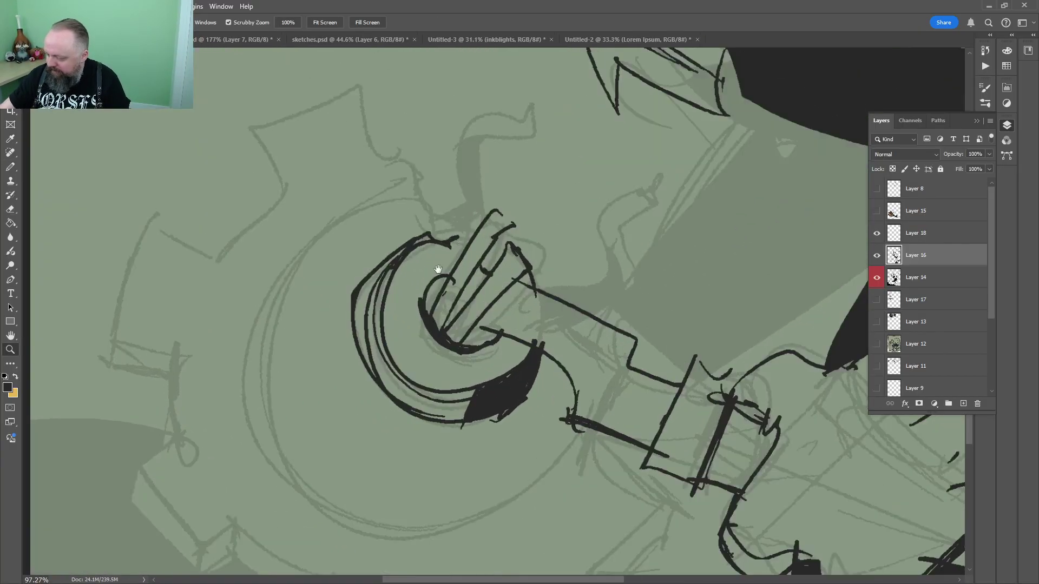
key(b)
drag(433, 178, 402, 99)
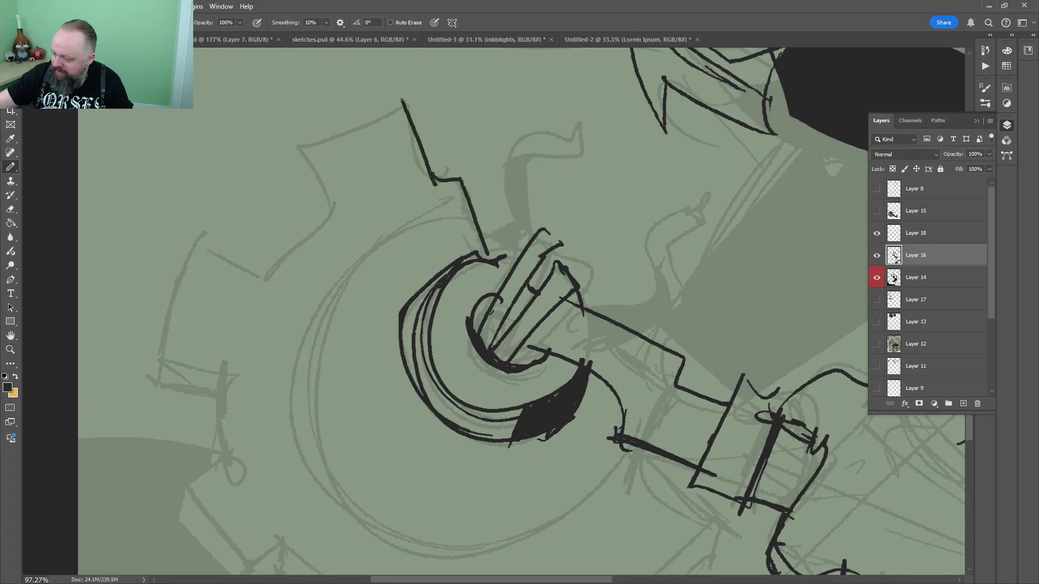
drag(329, 124, 336, 213)
drag(399, 98, 342, 129)
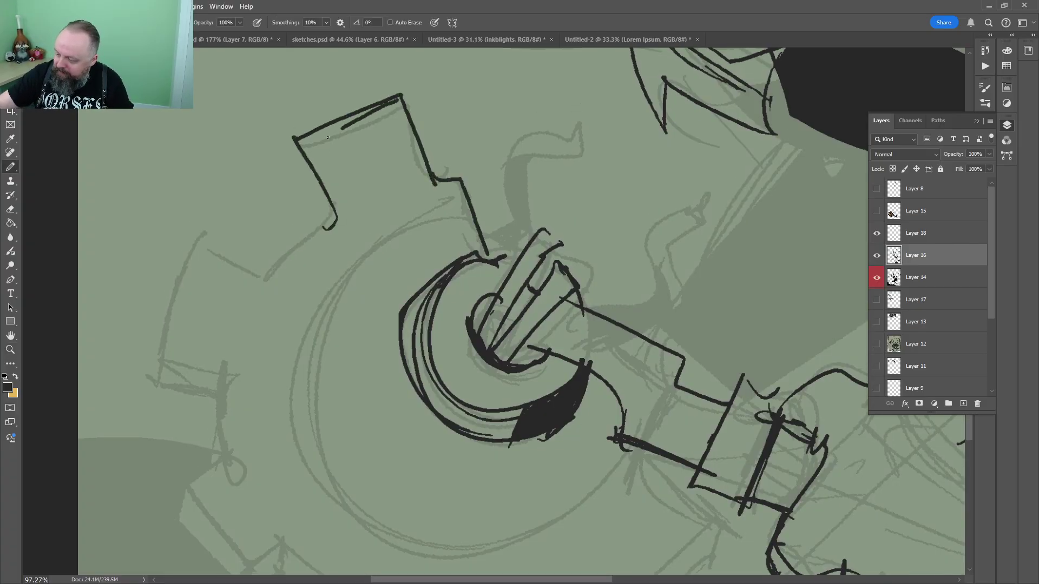
drag(338, 210, 263, 279)
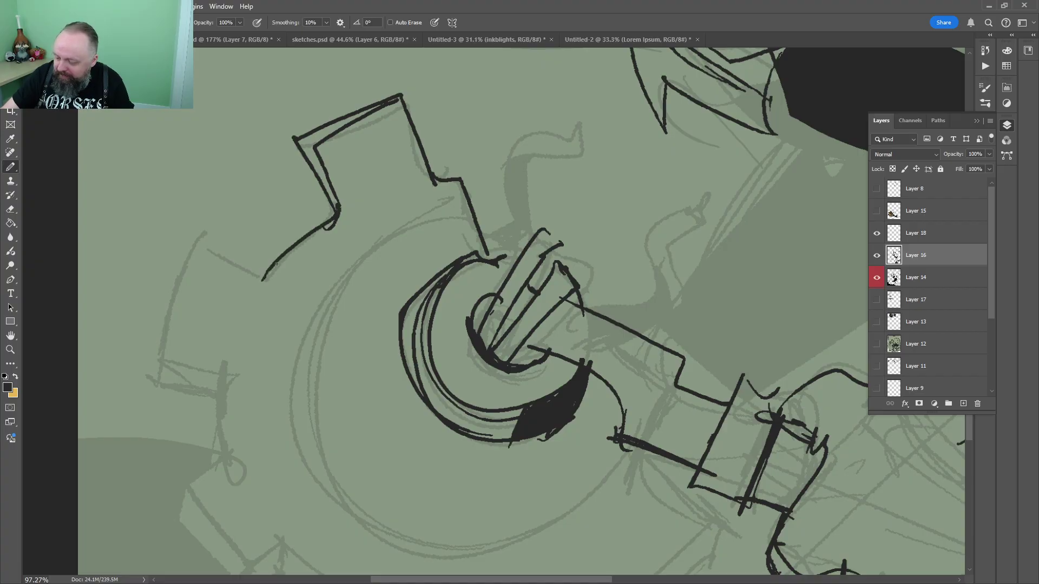
Ink the upper-left gear tooth with a thickened outer edge and fill the notch edge between the two teeth with black
mouse_move(188, 237)
mouse_down()
mouse_move(136, 367)
mouse_move(212, 394)
mouse_up()
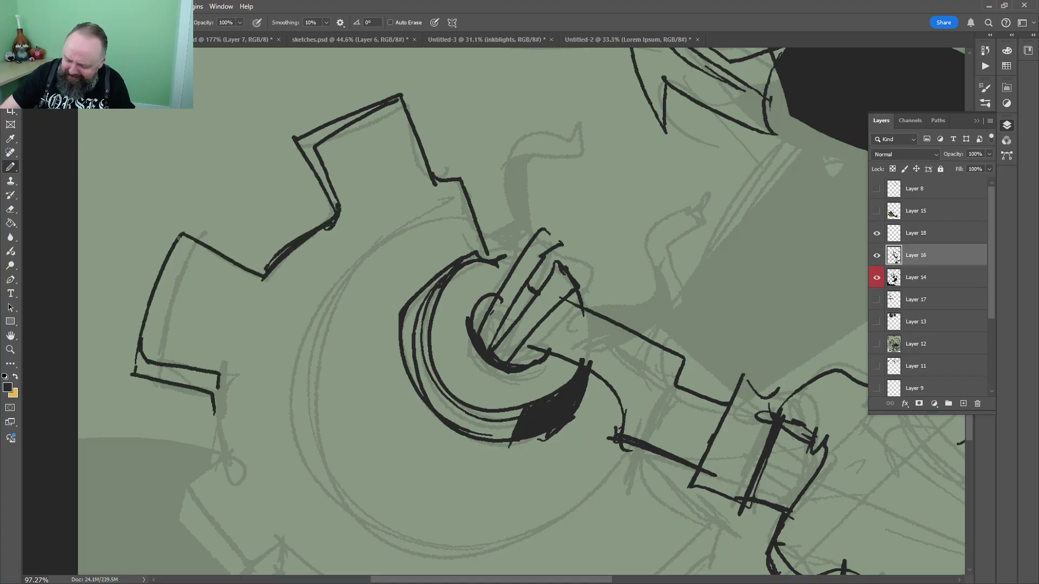
drag(179, 238, 133, 379)
drag(159, 265, 131, 373)
key(z)
drag(365, 172, 319, 178)
drag(357, 212, 417, 211)
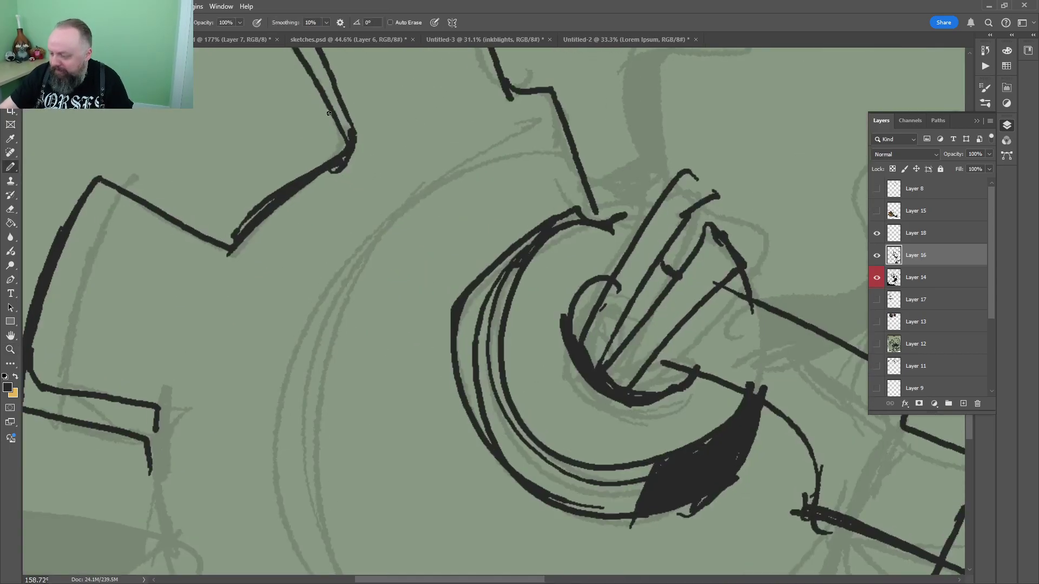
drag(323, 86, 290, 175)
key(g)
click(254, 211)
key(z)
key(g)
click(290, 178)
key(z)
Ink the curled tube rising from the hub with a frayed end, and fill its base and inner shadow with black
drag(383, 136, 303, 139)
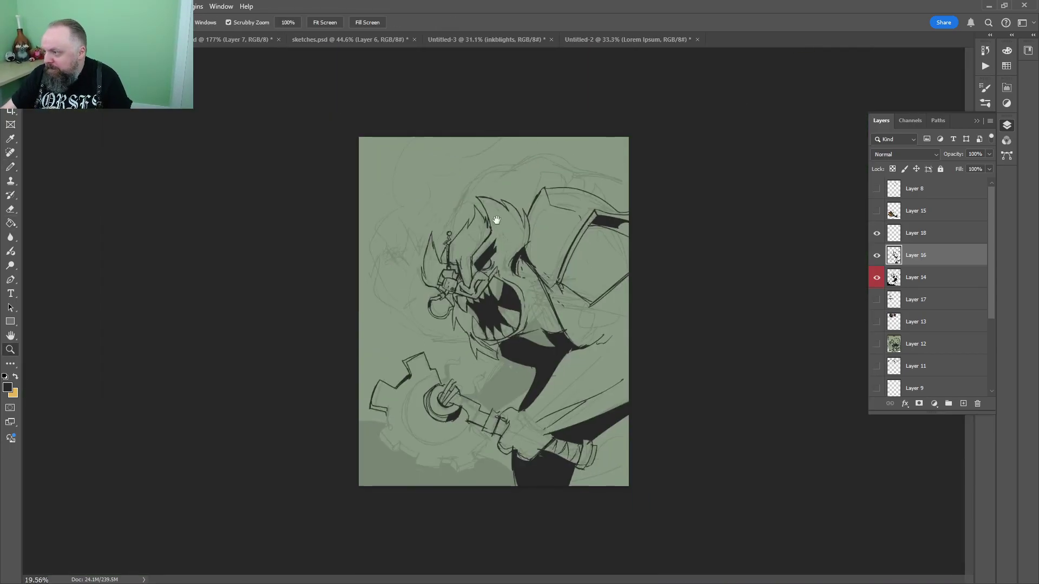
drag(482, 269, 408, 227)
drag(359, 378, 481, 175)
drag(368, 166, 533, 166)
key(b)
mouse_move(387, 144)
mouse_down()
mouse_move(275, 205)
mouse_move(342, 201)
mouse_move(362, 328)
mouse_up()
key(g)
click(325, 190)
key(b)
mouse_move(342, 265)
mouse_down()
mouse_move(371, 297)
mouse_move(371, 110)
mouse_move(510, 134)
mouse_move(503, 192)
mouse_move(477, 216)
mouse_move(399, 151)
mouse_move(306, 186)
mouse_up()
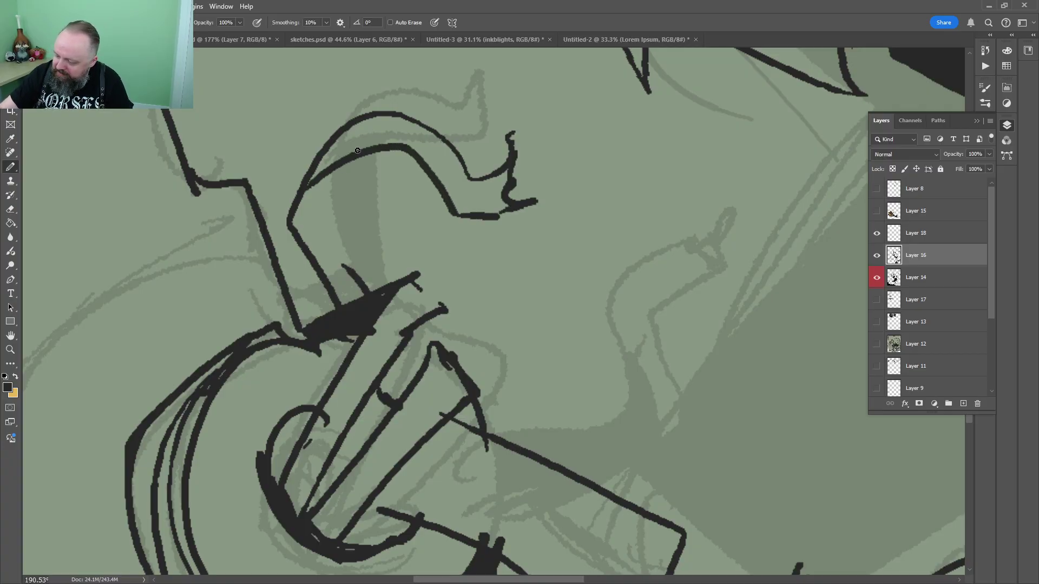
drag(355, 155, 354, 274)
key(g)
click(331, 238)
key(b)
mouse_move(507, 182)
mouse_down()
mouse_move(541, 165)
mouse_move(519, 196)
mouse_move(480, 214)
mouse_up()
drag(480, 214, 455, 214)
Close off the prong tips, black in the gap between the prongs and thicken the rim around their base
drag(510, 344, 510, 242)
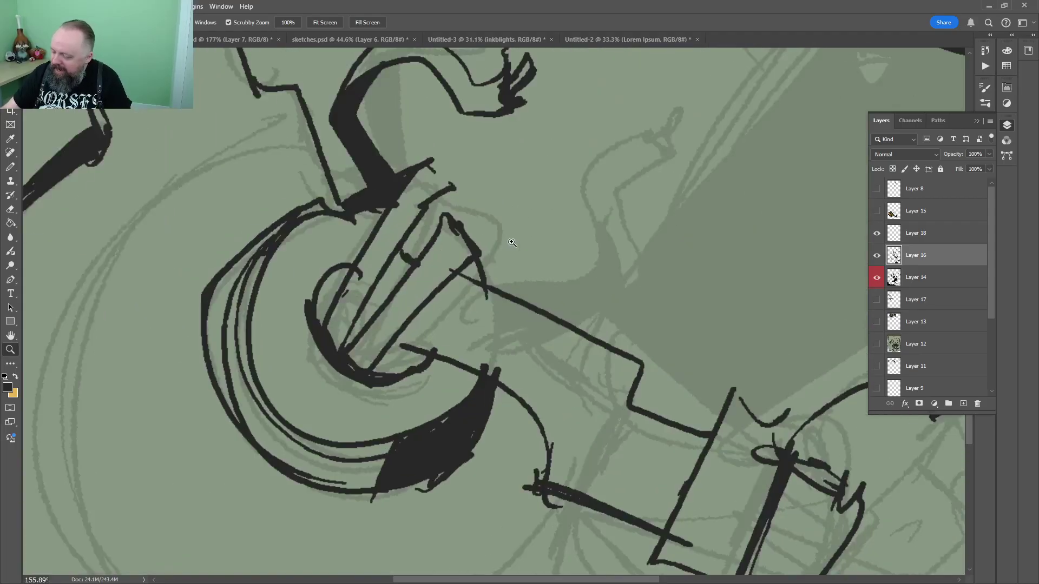
drag(440, 174, 454, 193)
drag(429, 157, 458, 192)
drag(458, 192, 431, 216)
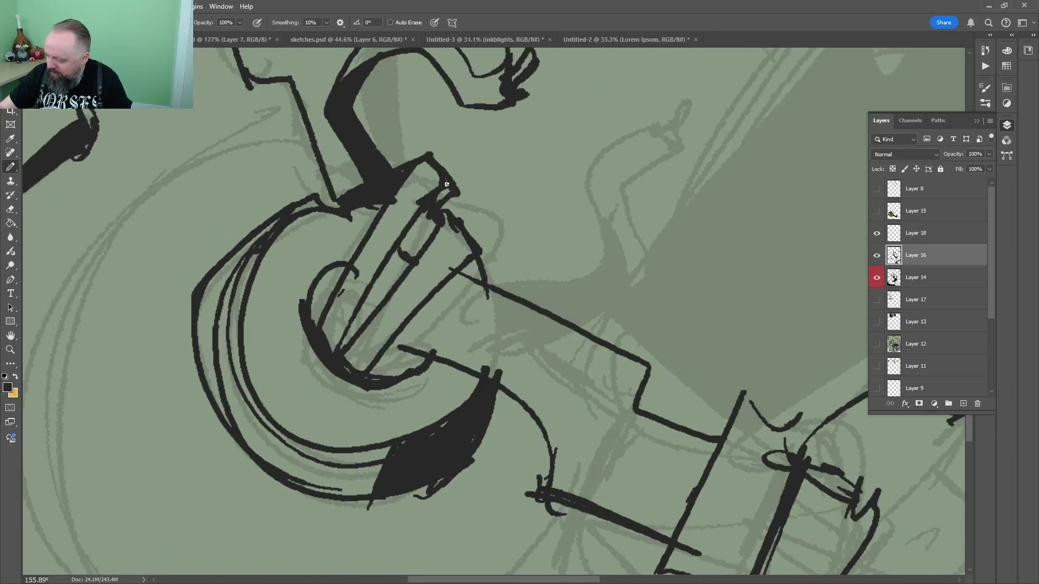
mouse_move(411, 266)
mouse_down()
mouse_move(417, 238)
mouse_move(439, 231)
mouse_up()
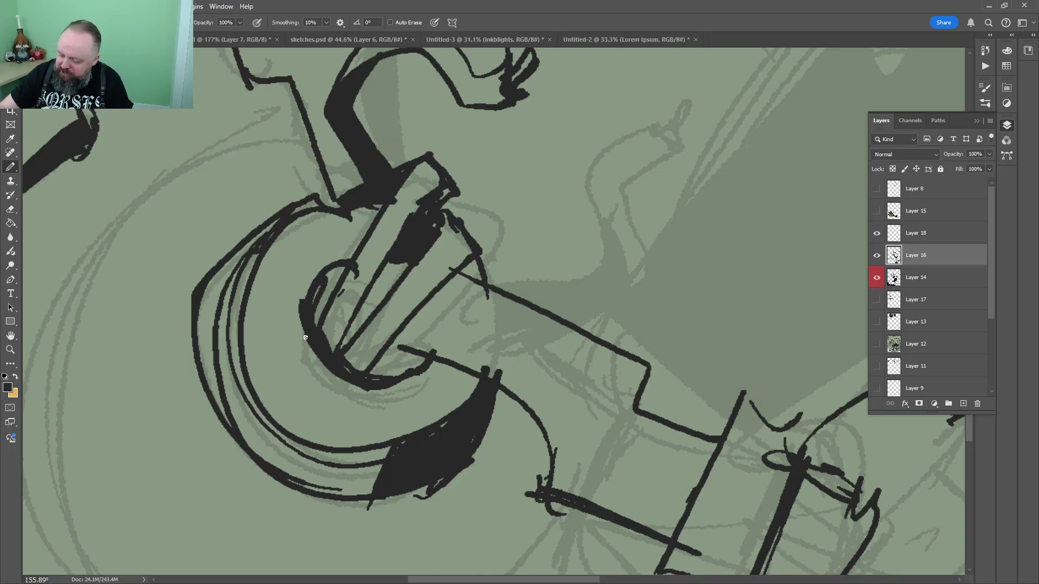
drag(306, 338, 382, 391)
drag(506, 269, 453, 325)
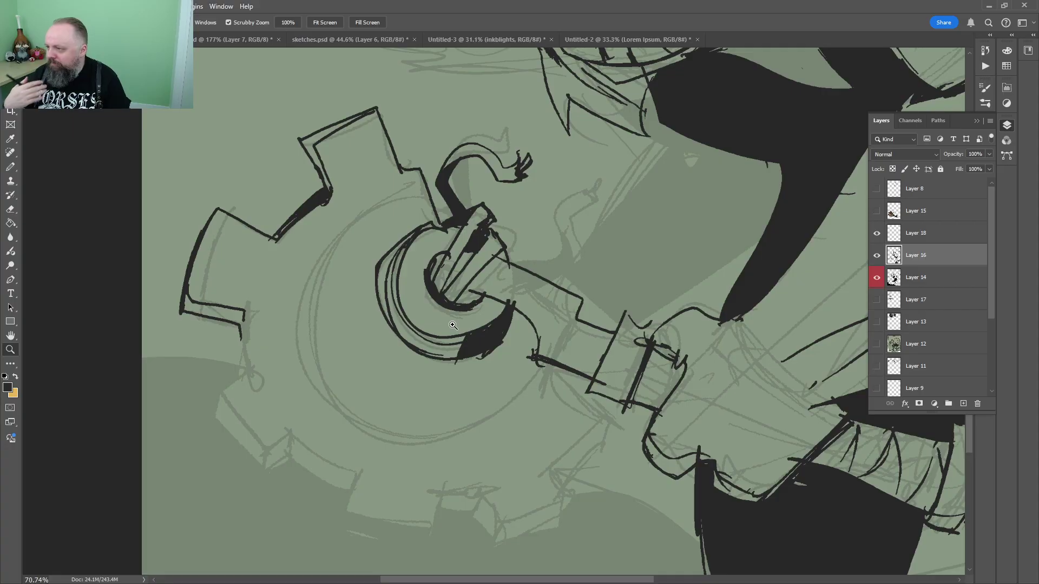
Ink two large nested curves around the hub to form the gear's inner ring
mouse_move(507, 206)
mouse_down()
mouse_move(501, 220)
mouse_move(522, 235)
mouse_up()
drag(389, 203, 400, 206)
mouse_move(400, 206)
mouse_down()
mouse_move(480, 93)
mouse_move(466, 139)
mouse_up()
mouse_move(477, 97)
mouse_down()
mouse_move(300, 216)
mouse_move(305, 344)
mouse_up()
mouse_move(296, 276)
mouse_down()
mouse_move(365, 422)
mouse_move(653, 372)
mouse_up()
mouse_move(640, 335)
mouse_down()
mouse_move(444, 436)
mouse_move(465, 108)
mouse_move(456, 262)
mouse_up()
Add a small mark on the uppermost tooth and ink the lower-left gear tooth with its side thickness
drag(390, 200, 386, 211)
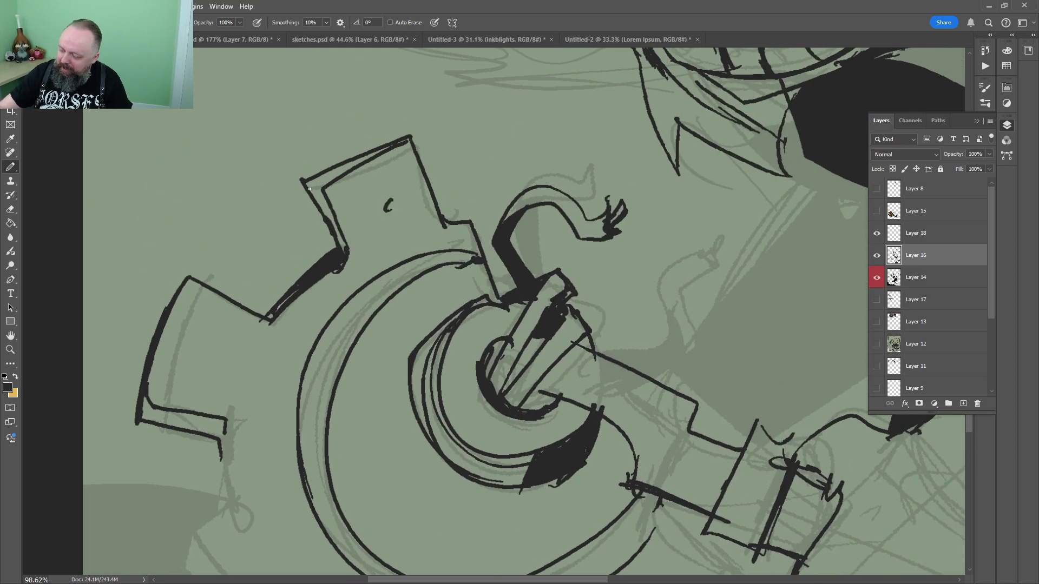
drag(334, 318, 420, 130)
drag(302, 291, 331, 291)
mouse_move(315, 176)
mouse_down()
mouse_move(305, 235)
mouse_move(329, 329)
mouse_up()
drag(343, 344, 418, 128)
mouse_move(410, 111)
mouse_down()
mouse_move(278, 193)
mouse_move(412, 348)
mouse_move(441, 336)
mouse_move(322, 258)
mouse_move(261, 238)
mouse_move(307, 313)
mouse_move(413, 420)
mouse_up()
mouse_move(404, 354)
mouse_down()
mouse_move(408, 390)
mouse_move(505, 343)
mouse_move(519, 292)
mouse_up()
drag(561, 355, 320, 248)
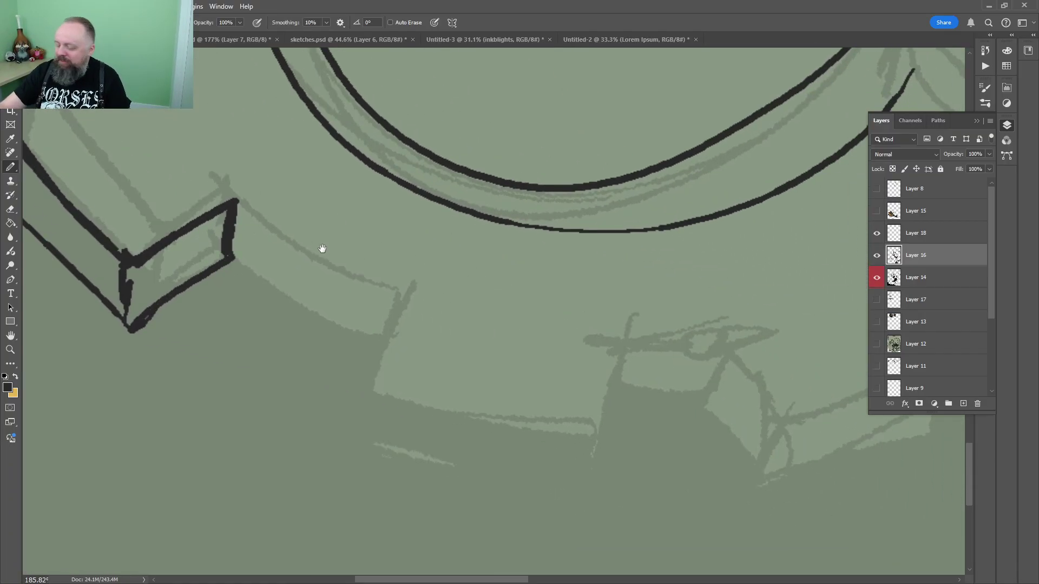
Ink the notch after the lower-left tooth and the gear's bottom tooth, including their side thickness
drag(230, 260, 385, 333)
mouse_move(227, 208)
mouse_down()
mouse_move(406, 287)
mouse_move(352, 440)
mouse_move(591, 507)
mouse_move(621, 329)
mouse_up()
drag(350, 433, 345, 463)
mouse_move(372, 438)
mouse_down()
mouse_move(295, 207)
mouse_move(272, 263)
mouse_up()
mouse_move(266, 262)
mouse_down()
mouse_move(378, 299)
mouse_move(513, 301)
mouse_up()
drag(511, 312, 543, 98)
drag(529, 183, 322, 421)
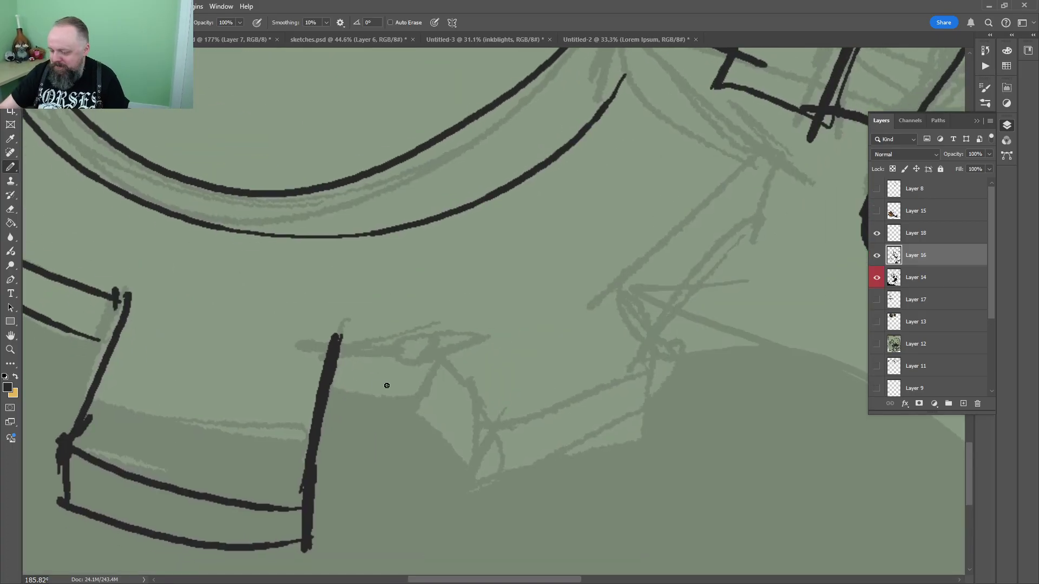
Ink the notch beside the bottom tooth and the gear's lower-right tooth with its side thickness
drag(318, 385, 422, 399)
mouse_move(349, 356)
mouse_down()
mouse_move(333, 350)
mouse_move(440, 351)
mouse_up()
mouse_move(438, 352)
mouse_down()
mouse_move(485, 400)
mouse_move(411, 400)
mouse_move(490, 465)
mouse_up()
mouse_move(490, 403)
mouse_down()
mouse_move(492, 468)
mouse_move(495, 417)
mouse_up()
mouse_move(495, 403)
mouse_down()
mouse_move(487, 493)
mouse_move(691, 417)
mouse_move(703, 345)
mouse_up()
mouse_move(701, 349)
mouse_down()
mouse_move(484, 427)
mouse_move(693, 358)
mouse_up()
drag(687, 361, 611, 286)
Ink the gear's right-hand tooth edges up to the weapon handle, thickening the lower edge and joining them to the ring
mouse_move(617, 271)
mouse_down()
mouse_move(583, 302)
mouse_move(776, 137)
mouse_up()
drag(777, 137, 619, 80)
drag(768, 150, 770, 188)
drag(768, 190, 641, 313)
drag(713, 236, 617, 326)
drag(622, 314, 760, 193)
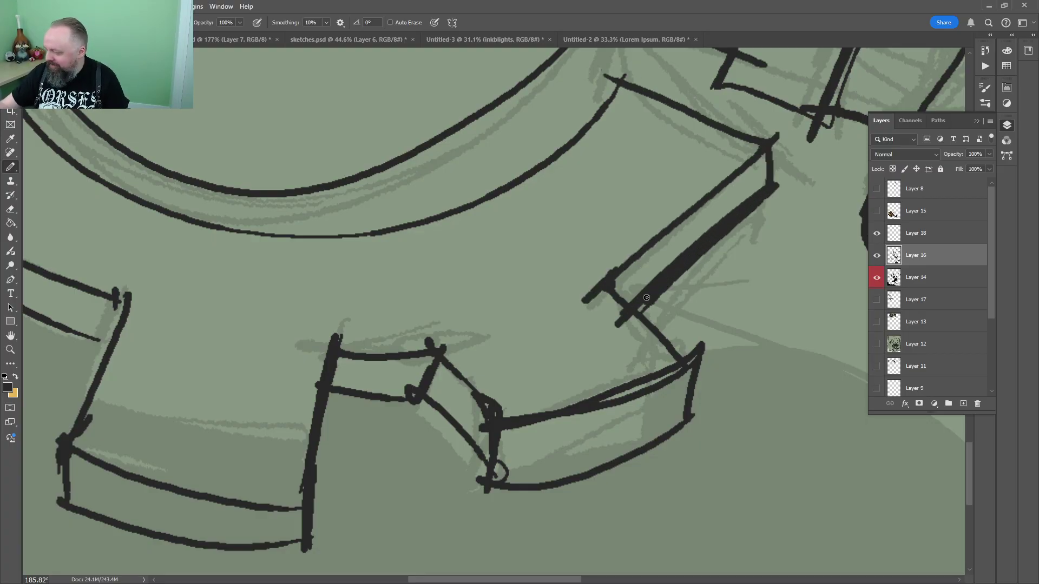
drag(544, 282, 381, 533)
mouse_move(446, 279)
mouse_down()
mouse_move(442, 340)
mouse_move(455, 330)
mouse_up()
Outline a shadow wedge on the gear just below the handle and fill it with solid black
key(z)
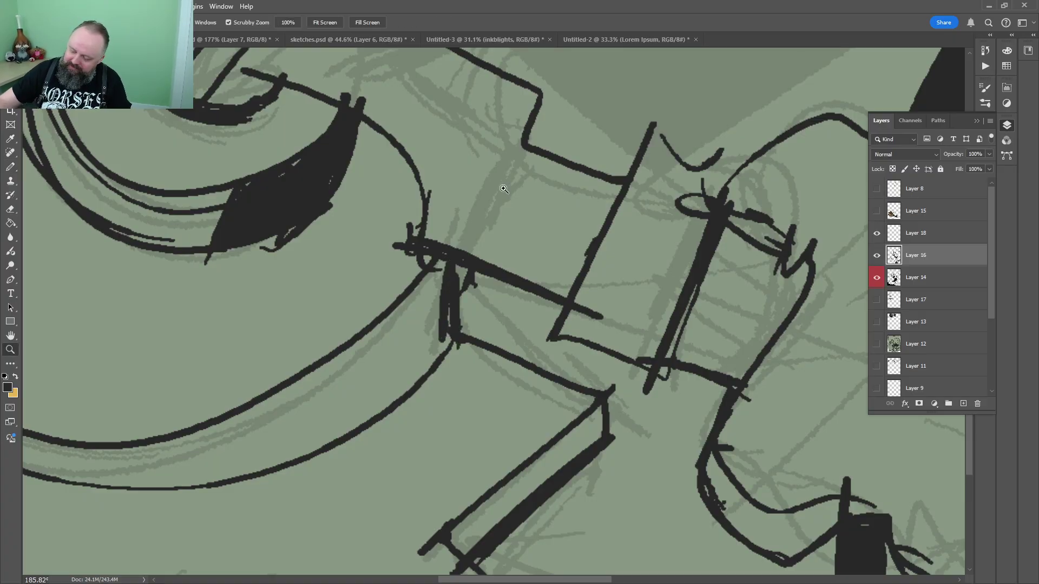
drag(504, 189, 422, 188)
drag(581, 236, 476, 235)
key(ctrl+0)
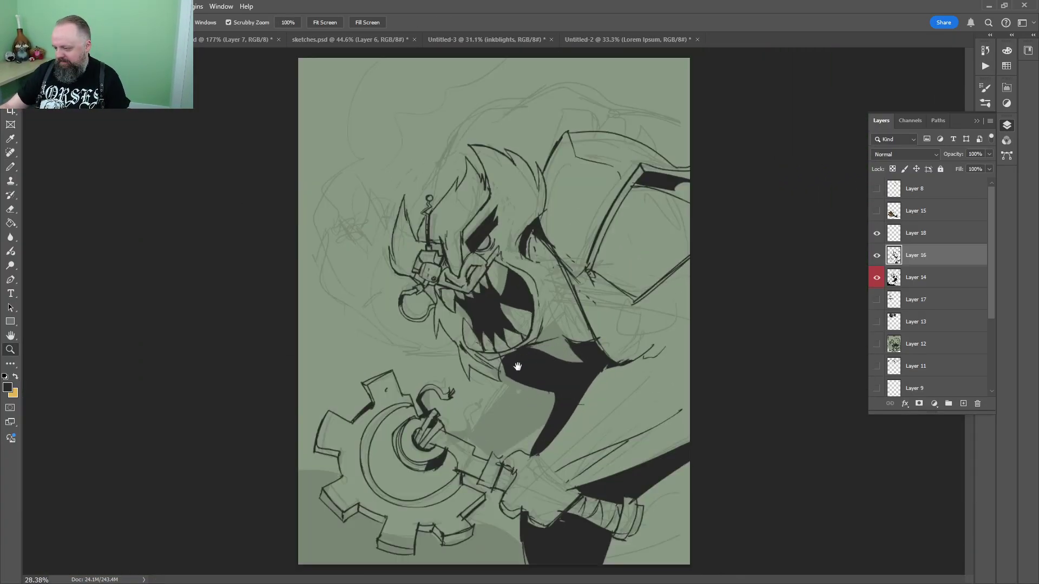
drag(469, 417, 536, 417)
drag(533, 432, 550, 200)
key(b)
drag(481, 256, 476, 284)
drag(505, 262, 527, 323)
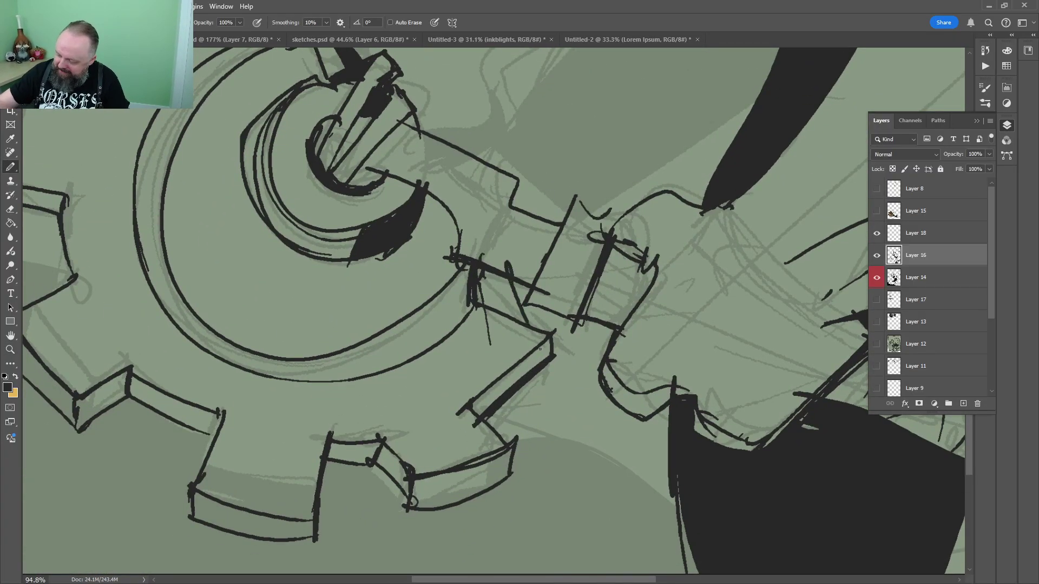
key(g)
click(500, 298)
Close the hub's right side and rough in a rectangular bracket across the handle, erasing the handle lines it covers
drag(533, 179, 528, 285)
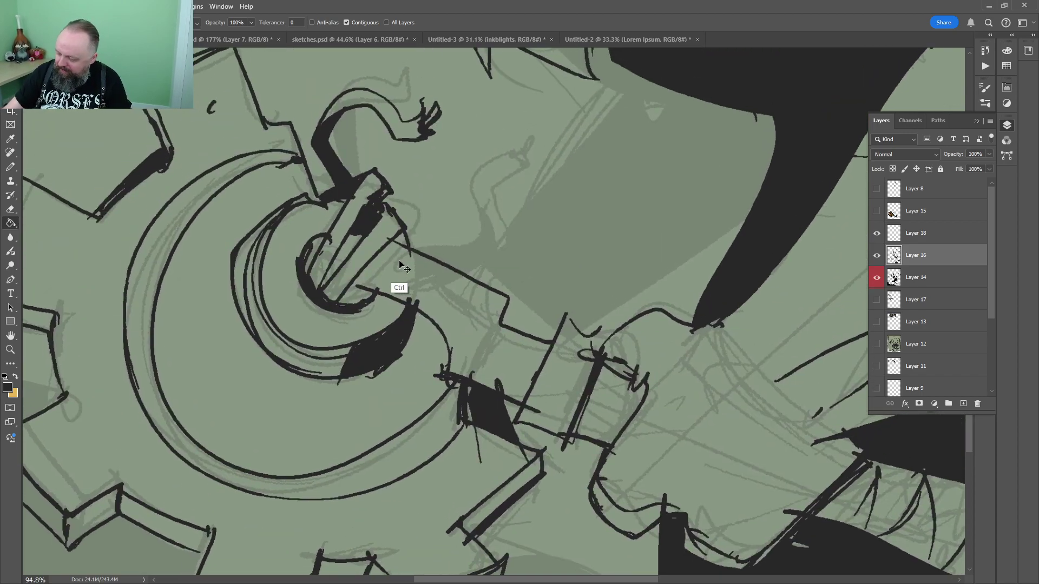
key(b)
key(e)
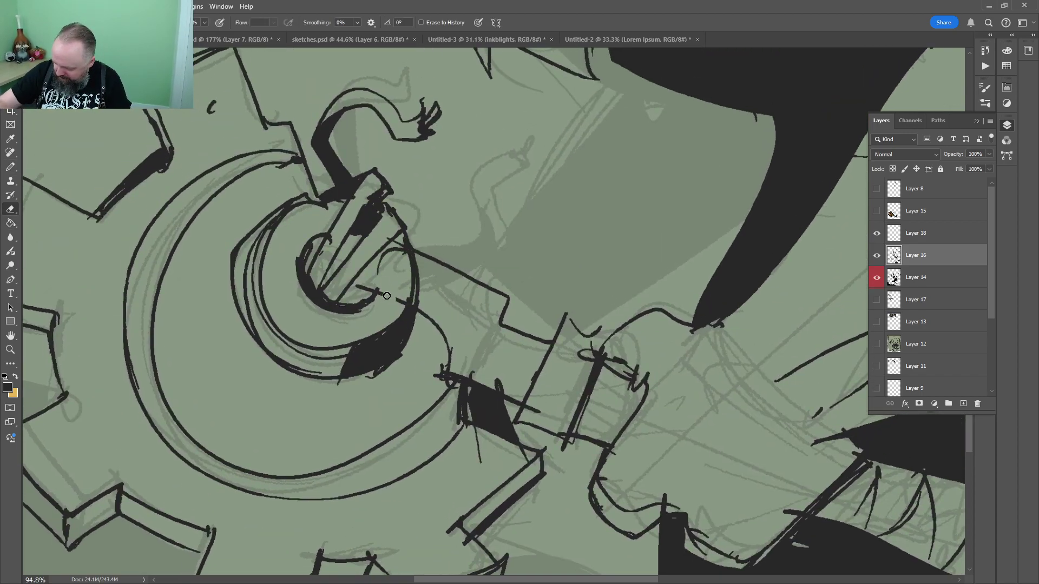
key(b)
drag(419, 279, 450, 367)
key(e)
mouse_move(470, 278)
mouse_down()
mouse_move(433, 375)
mouse_move(476, 324)
mouse_move(398, 400)
mouse_move(519, 297)
mouse_up()
key(b)
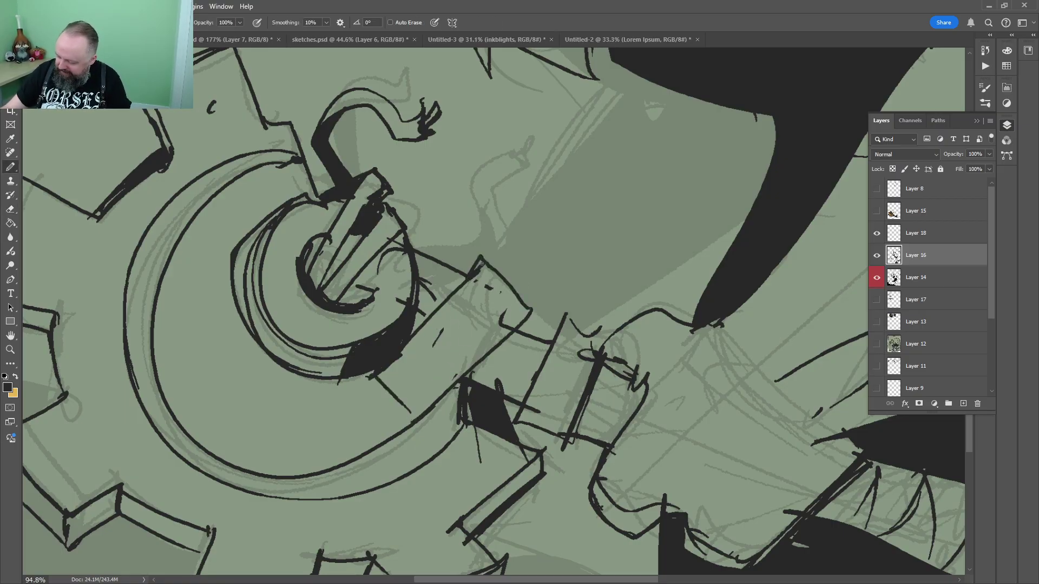
Thicken the bracket's long edges and add an inner border line and a round bolt
mouse_move(489, 260)
mouse_down()
mouse_move(369, 387)
mouse_move(418, 418)
mouse_up()
drag(416, 433, 494, 353)
drag(532, 310, 411, 433)
drag(511, 337, 436, 415)
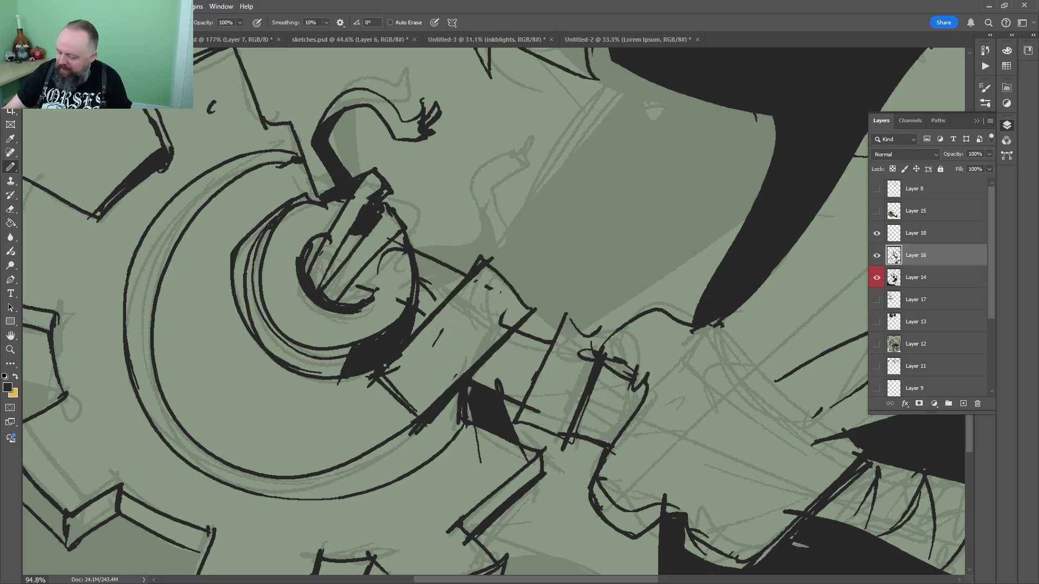
mouse_move(533, 307)
mouse_down()
mouse_move(442, 383)
mouse_move(427, 353)
mouse_up()
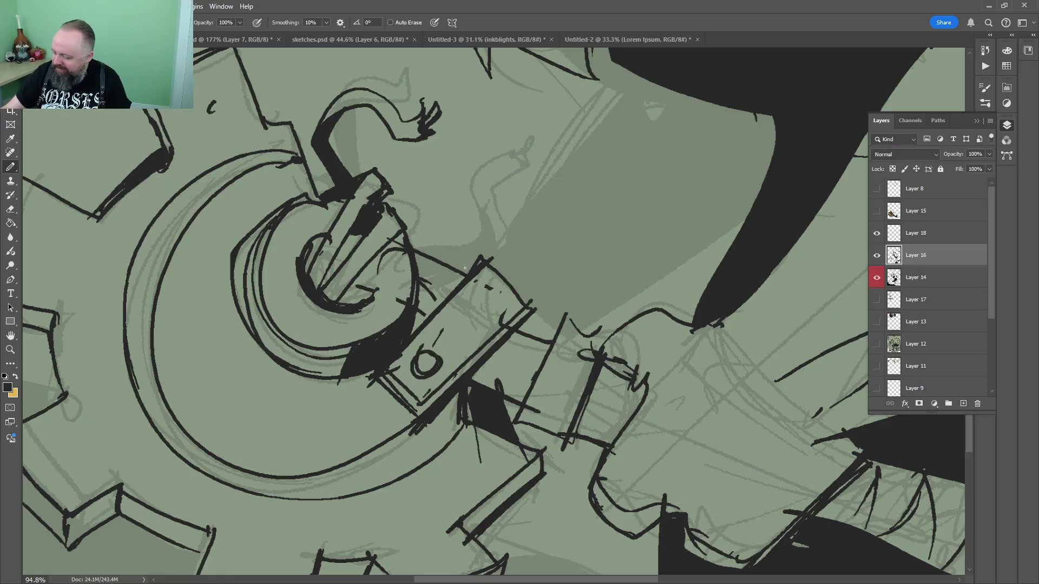
Outline the shadow shape behind the bracket's upper end and fill it with solid black
mouse_move(449, 262)
mouse_down()
mouse_move(526, 268)
mouse_move(553, 338)
mouse_up()
key(g)
click(523, 276)
key(z)
drag(491, 311, 379, 311)
drag(514, 406, 548, 352)
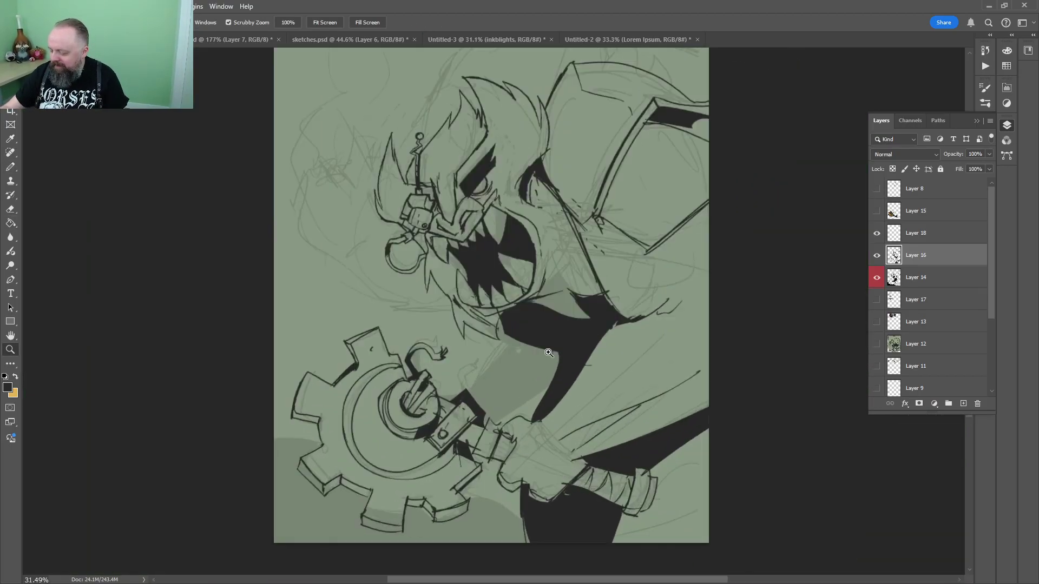
drag(597, 422, 644, 265)
drag(455, 176, 465, 260)
drag(656, 193, 594, 283)
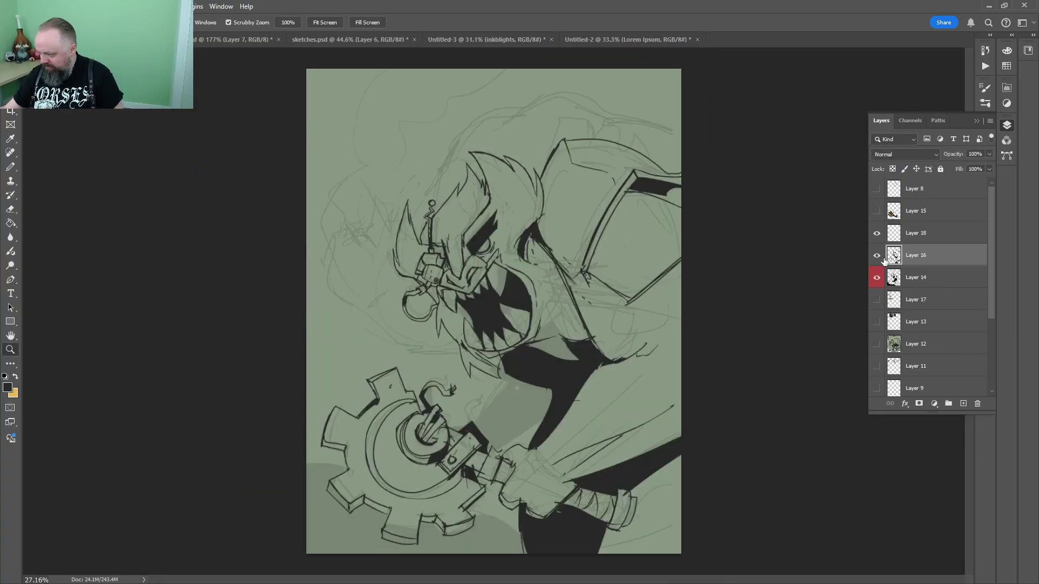
Scale the Layer 16 ink drawing to about 96.63% toward the lower-right corner and rotate it slightly counterclockwise
key(ctrl+t)
drag(319, 138, 333, 152)
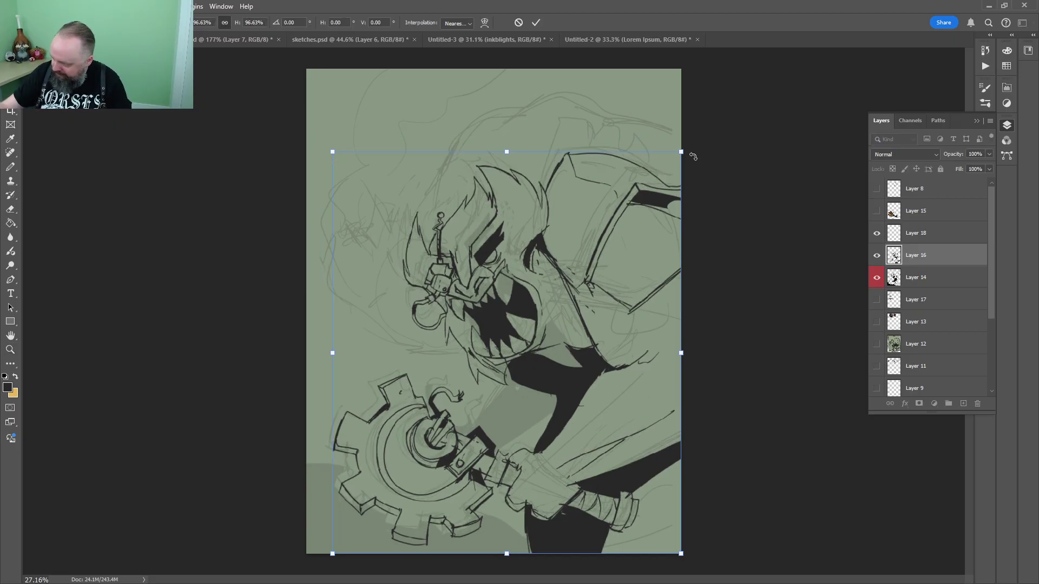
mouse_move(689, 155)
mouse_down()
mouse_move(681, 141)
mouse_move(658, 147)
mouse_up()
key(Return)
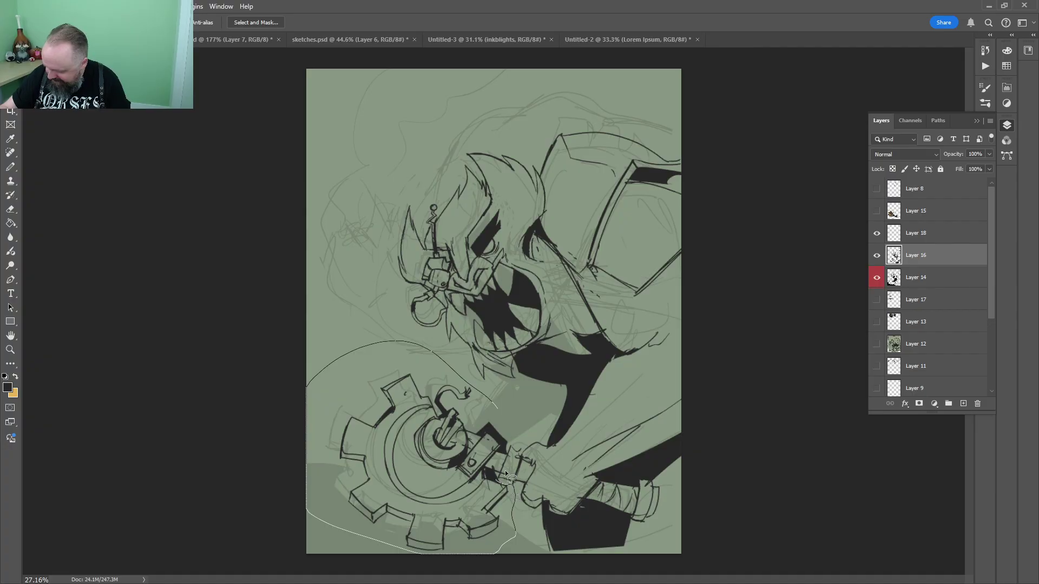
Lasso the gear head and nudge it up and to the left on Layer 16
drag(505, 470, 510, 436)
key(v)
key(shift+Up)
key(shift+Up)
key(shift+Up)
key(shift+Left)
key(shift+Left)
key(shift+Left)
key(shift+Left)
key(shift+Left)
key(shift+Left)
key(shift+Left)
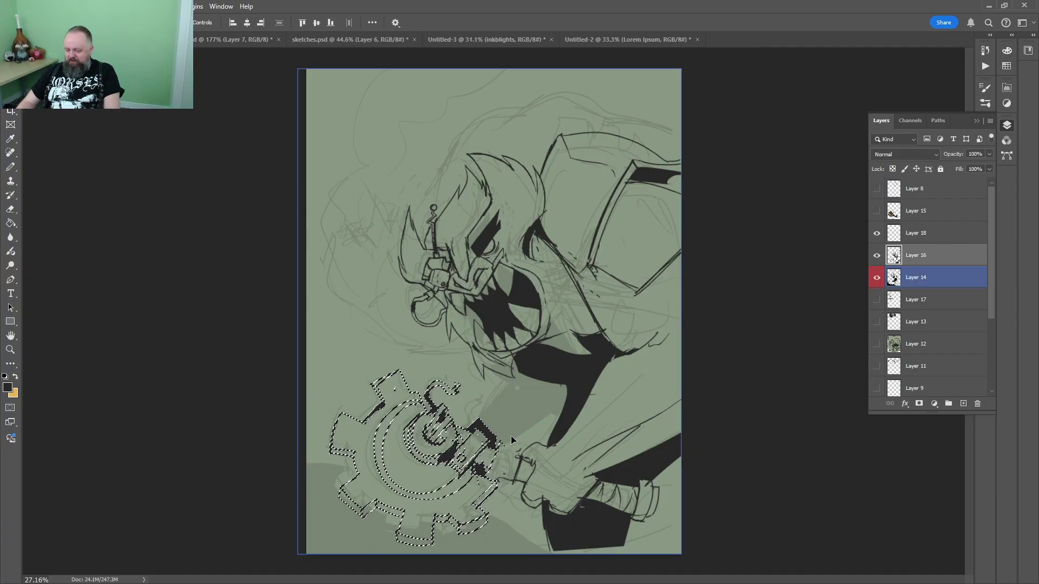
Nudge the selected gear head further left away from the hand, settle its height, and deselect it
key(shift+Left)
key(shift+Left)
key(shift+Left)
key(shift+Left)
key(shift+Left)
key(shift+Left)
key(shift+Left)
key(shift+Left)
key(shift+Left)
key(shift+Left)
key(shift+Left)
key(shift+Left)
key(shift+Up)
key(shift+Up)
key(shift+Up)
key(shift+Up)
key(shift+Up)
key(shift+Up)
key(shift+Up)
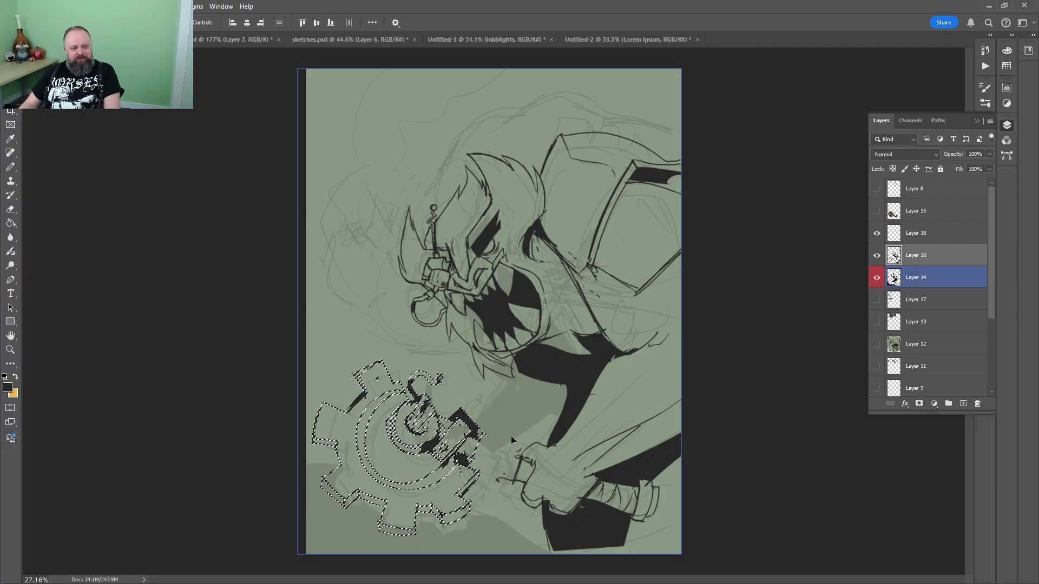
key(shift+Up)
key(ctrl+space)
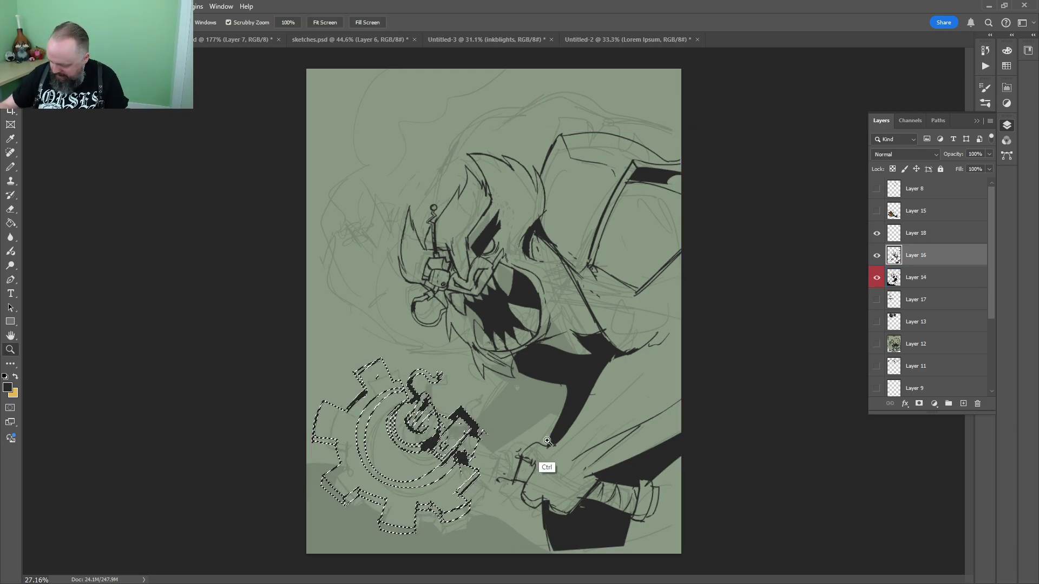
key(shift+Down)
key(shift+Down)
key(shift+Down)
key(shift+Down)
key(shift+Down)
key(shift+Down)
key(shift+Down)
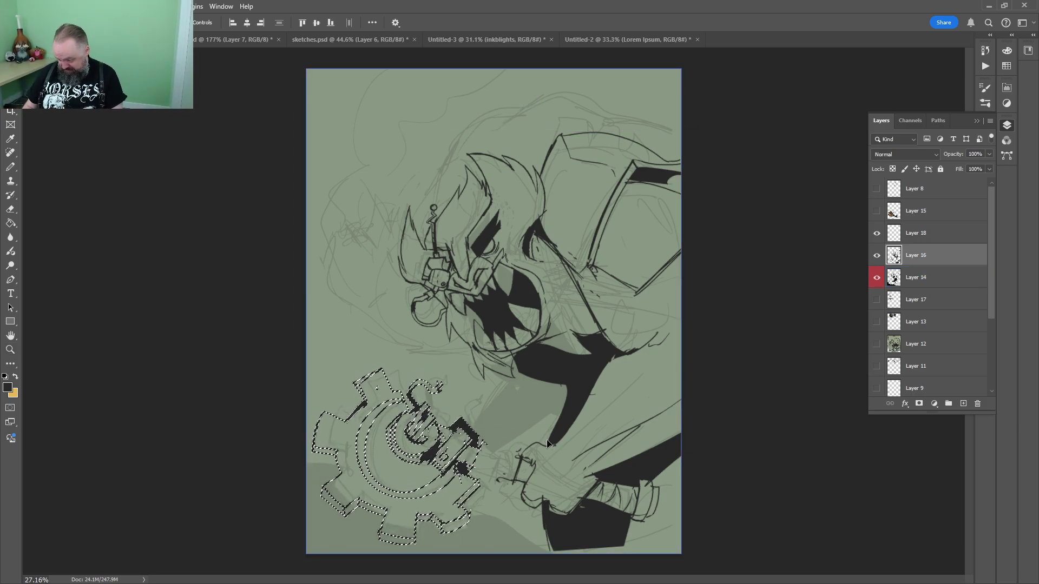
key(ctrl+d)
Ink the upper and lower edges of the shaft between the bracket and the gripping hand, with an inner line near the hand
key(b)
scroll(526, 331, up, 8)
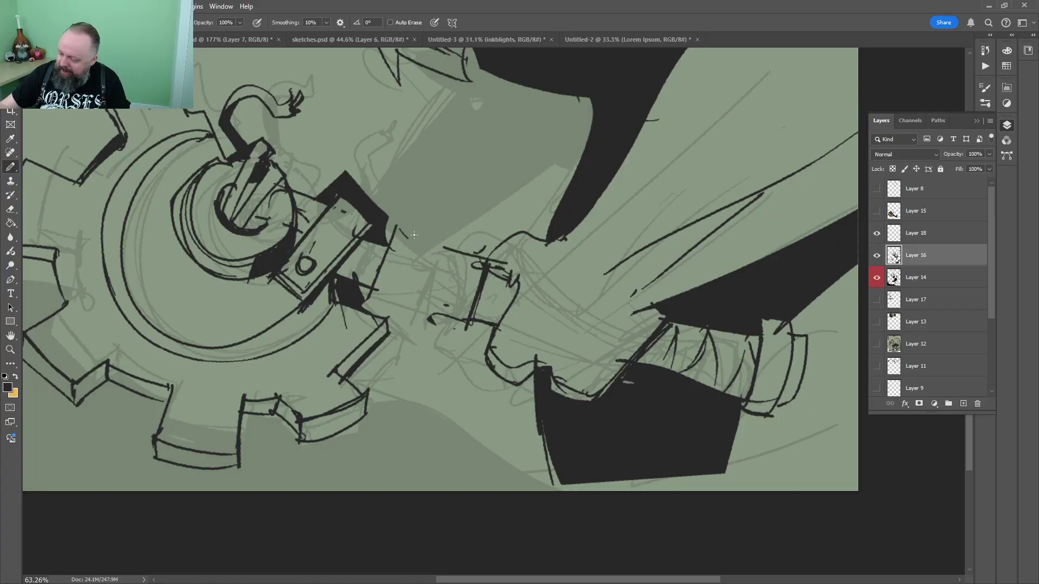
drag(393, 230, 498, 260)
drag(366, 292, 487, 333)
drag(505, 270, 399, 237)
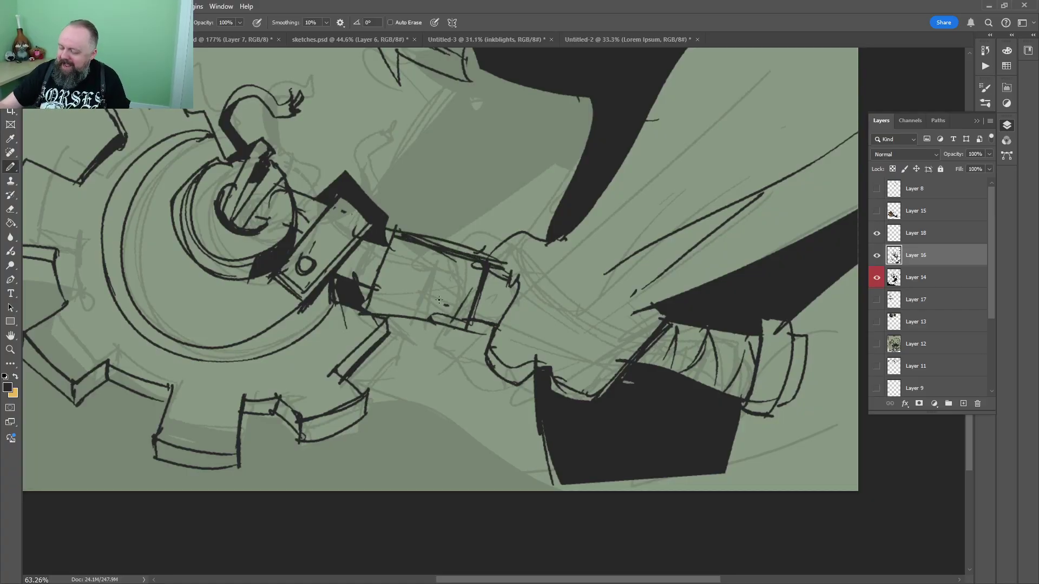
drag(477, 264, 453, 318)
Double the line across the shaft's gear end and draw a rounded lug standing on its upper edge
drag(430, 301, 604, 171)
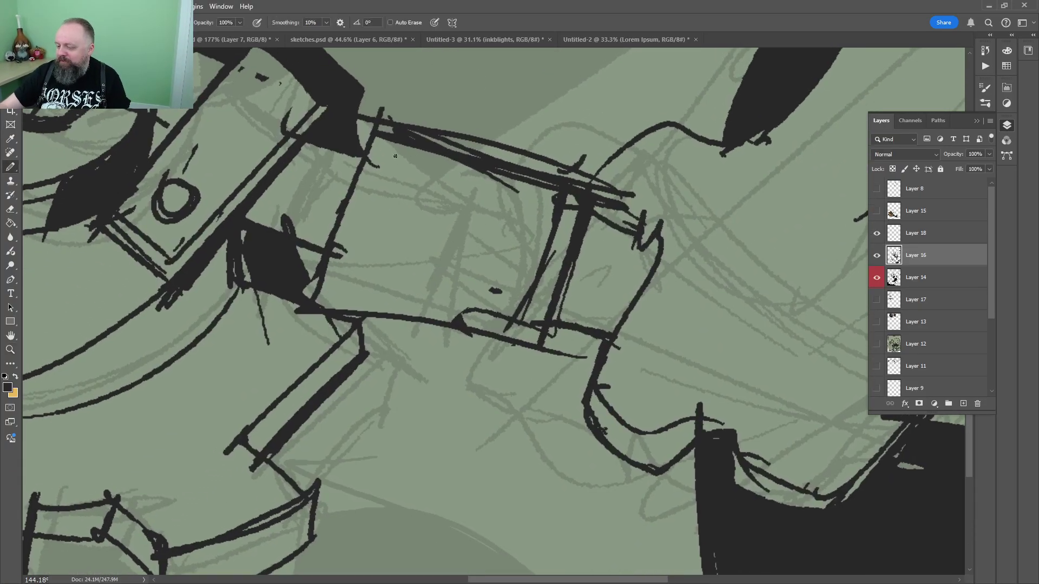
drag(387, 141, 337, 290)
drag(382, 154, 341, 275)
drag(460, 240, 387, 433)
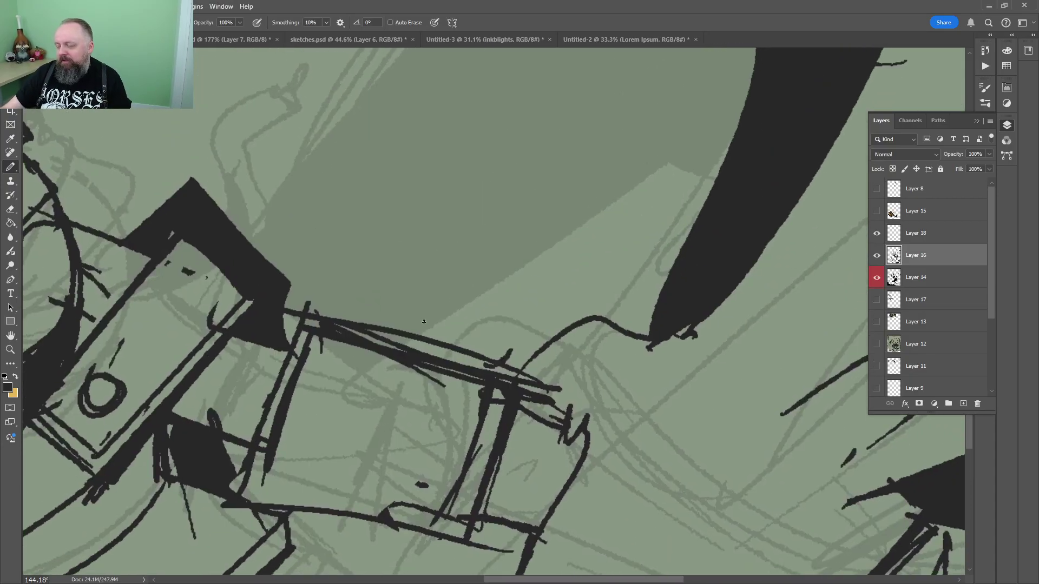
mouse_move(363, 320)
mouse_down()
mouse_move(439, 234)
mouse_move(484, 363)
mouse_move(403, 232)
mouse_up()
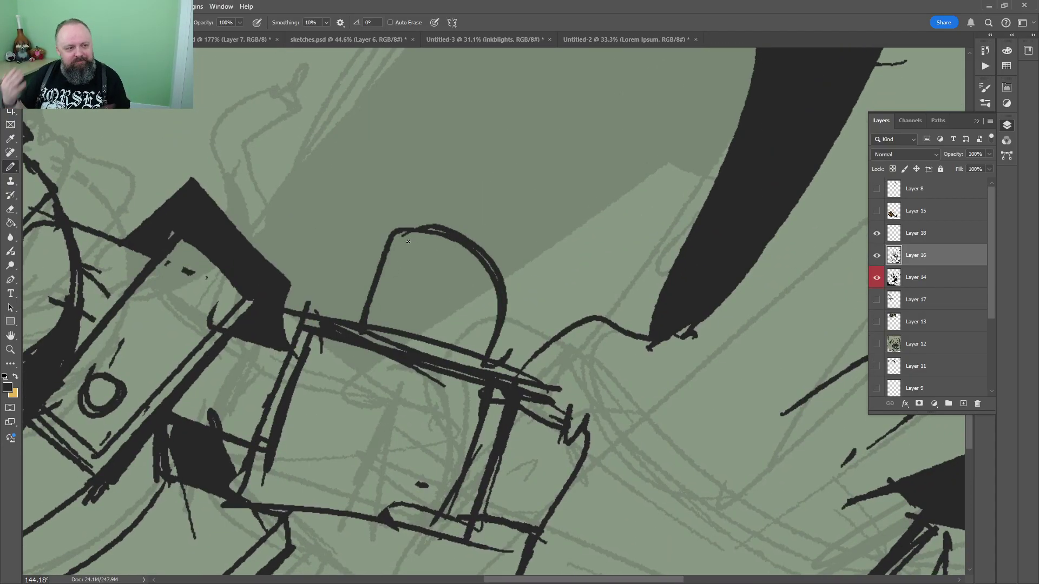
Switch to sketches.psd, lasso the jester and wheeled contraption drawings, and activate Layer 5
click(228, 40)
key(z)
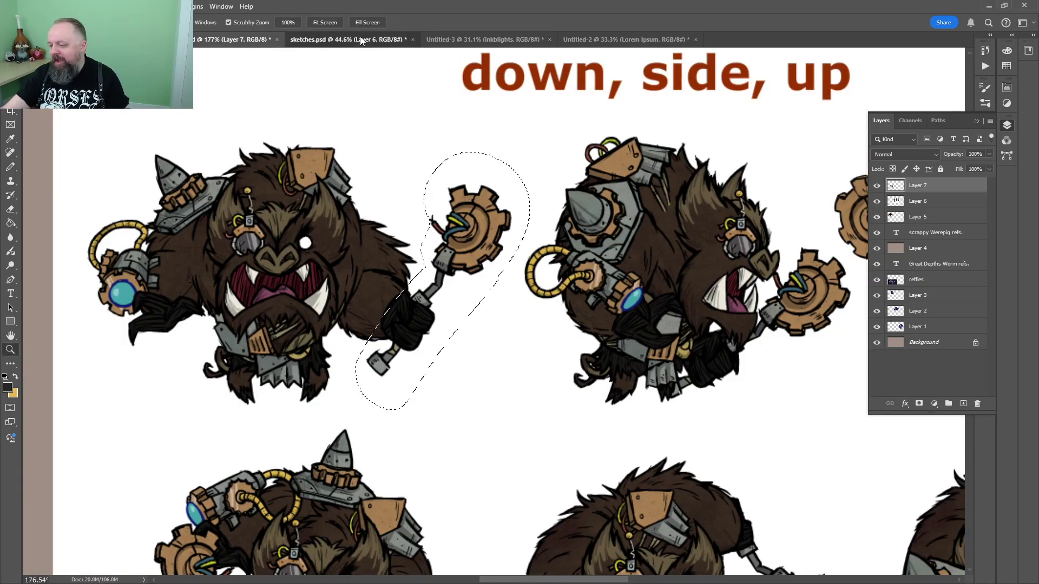
click(359, 40)
drag(706, 203, 757, 202)
drag(606, 261, 399, 391)
key(l)
drag(558, 151, 589, 232)
mouse_move(587, 151)
mouse_down()
mouse_move(316, 78)
mouse_move(266, 479)
mouse_move(694, 328)
mouse_move(587, 151)
mouse_up()
key(v)
click(591, 332)
click(497, 220)
click(952, 217)
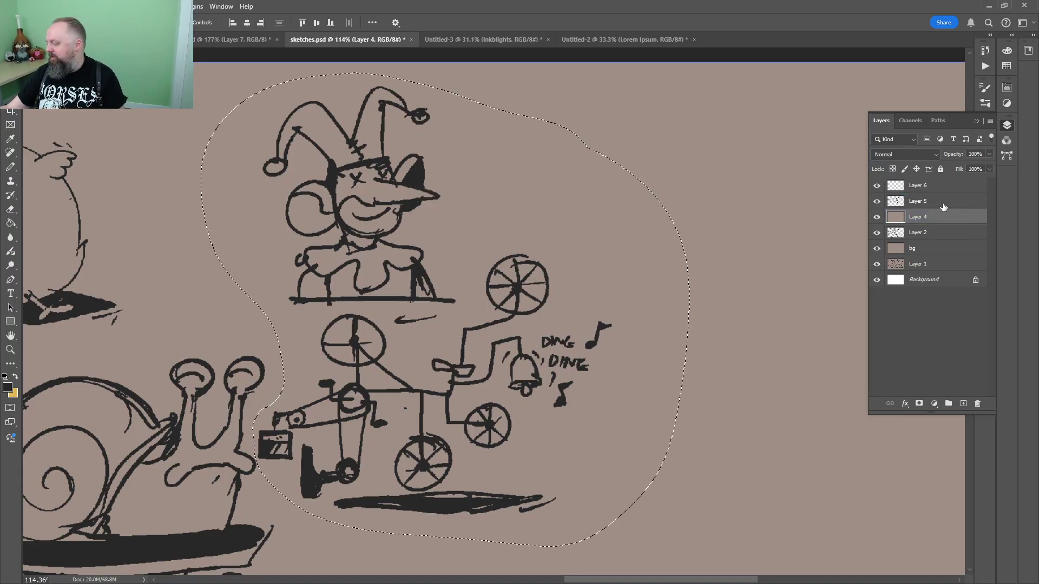
double_click(943, 207)
click(685, 125)
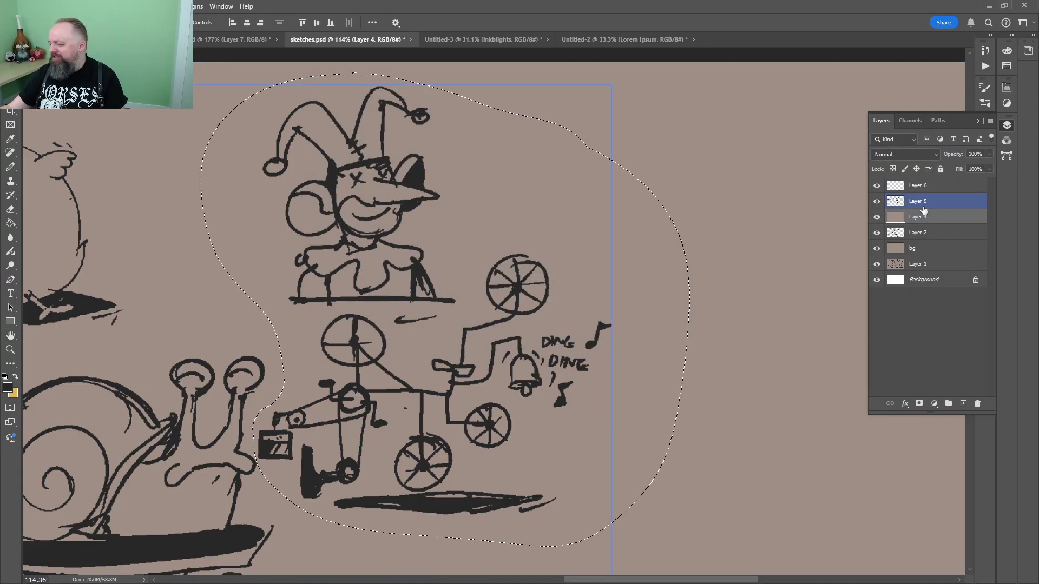
Move the selected jester contraption away from the snail, scale it up, reposition it, and deselect
mouse_move(453, 300)
mouse_down()
mouse_move(571, 311)
mouse_move(562, 292)
mouse_move(533, 295)
mouse_up()
key(z)
key(v)
drag(591, 345, 570, 383)
key(ctrl+t)
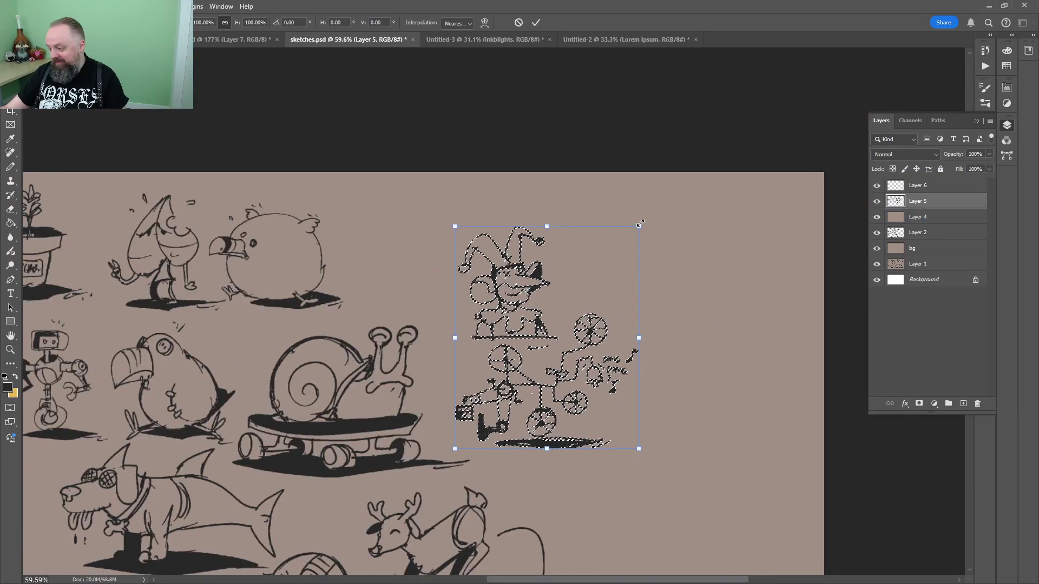
drag(639, 225, 676, 180)
drag(619, 259, 608, 274)
key(Return)
key(ctrl+d)
key(z)
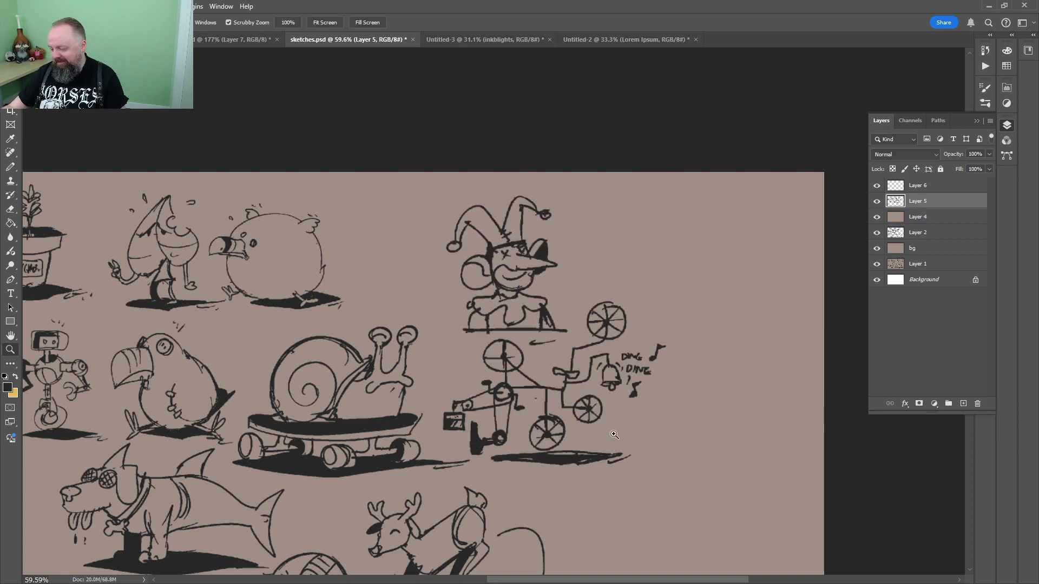
drag(612, 432, 661, 379)
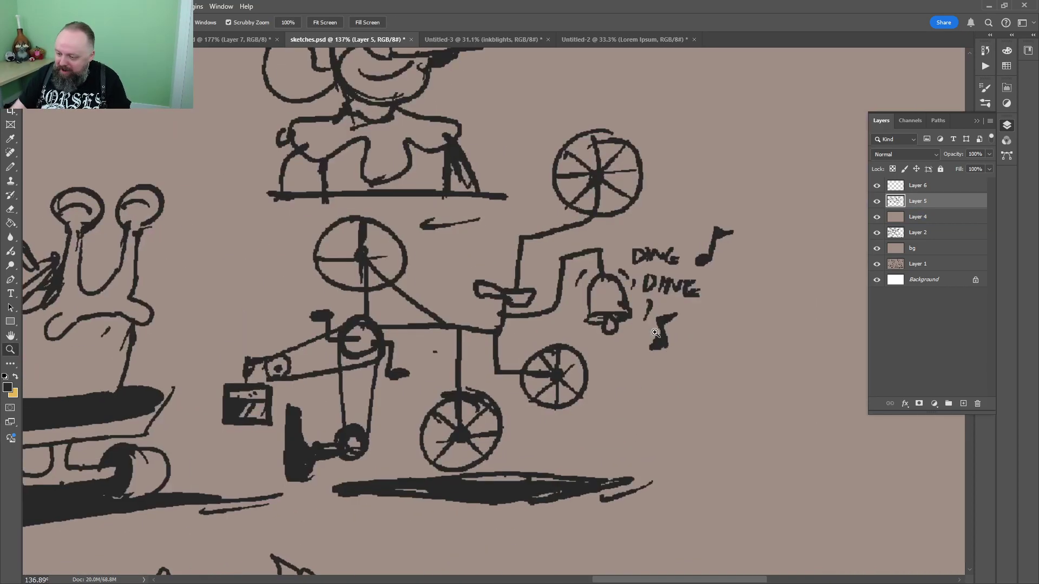
Return to the werepig drawing and give the rounded lug a side thickness and a round hole with an inner rim
click(81, 39)
key(b)
mouse_move(292, 355)
mouse_down()
mouse_move(359, 343)
mouse_move(191, 341)
mouse_up()
drag(359, 228, 341, 306)
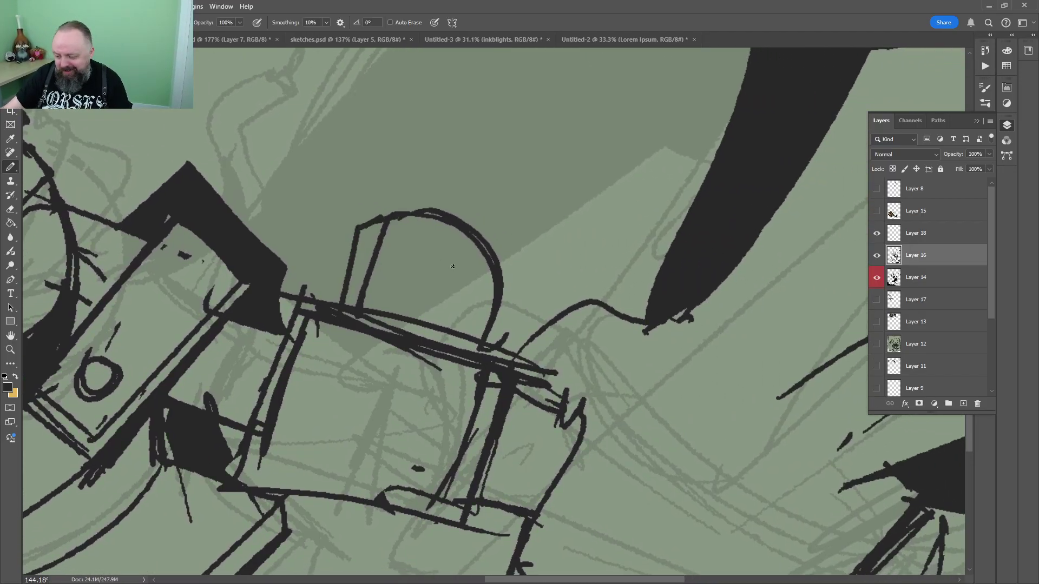
drag(440, 247, 444, 299)
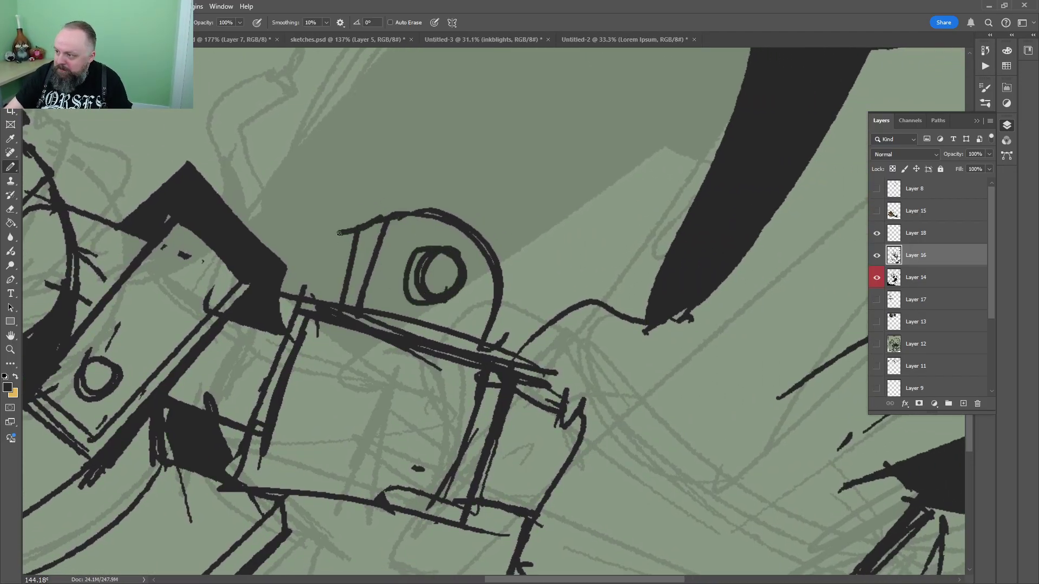
drag(339, 233, 324, 297)
drag(349, 225, 388, 215)
Lasso the werepig's head on Layer 16, move it left and slightly up away from the shoulder, and deselect
key(z)
drag(568, 201, 411, 206)
drag(548, 302, 654, 302)
drag(520, 257, 536, 344)
key(z)
drag(611, 260, 490, 108)
scroll(674, 351, down, 2)
key(l)
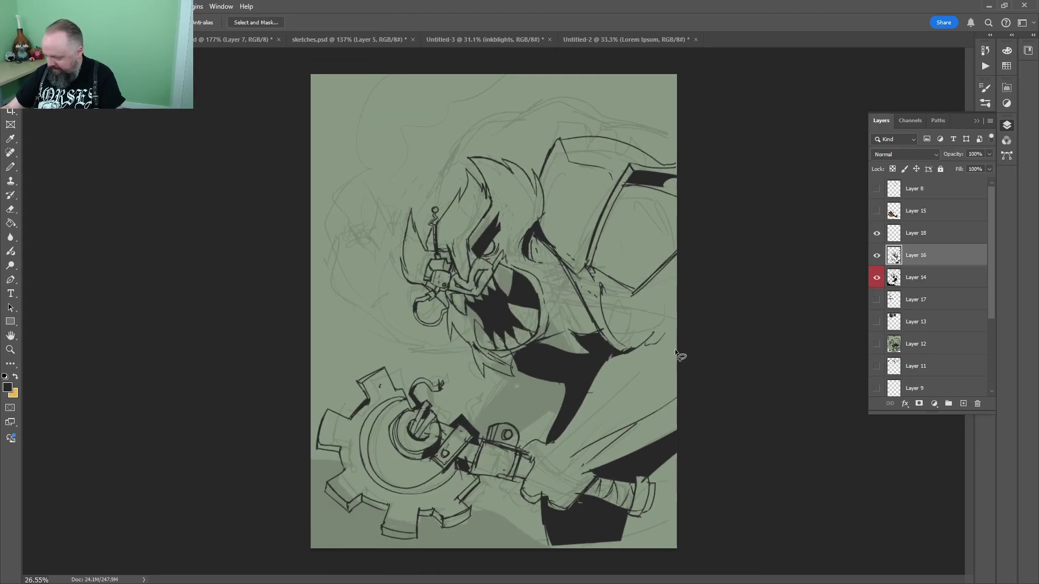
mouse_move(490, 132)
mouse_down()
mouse_move(393, 322)
mouse_move(494, 410)
mouse_up()
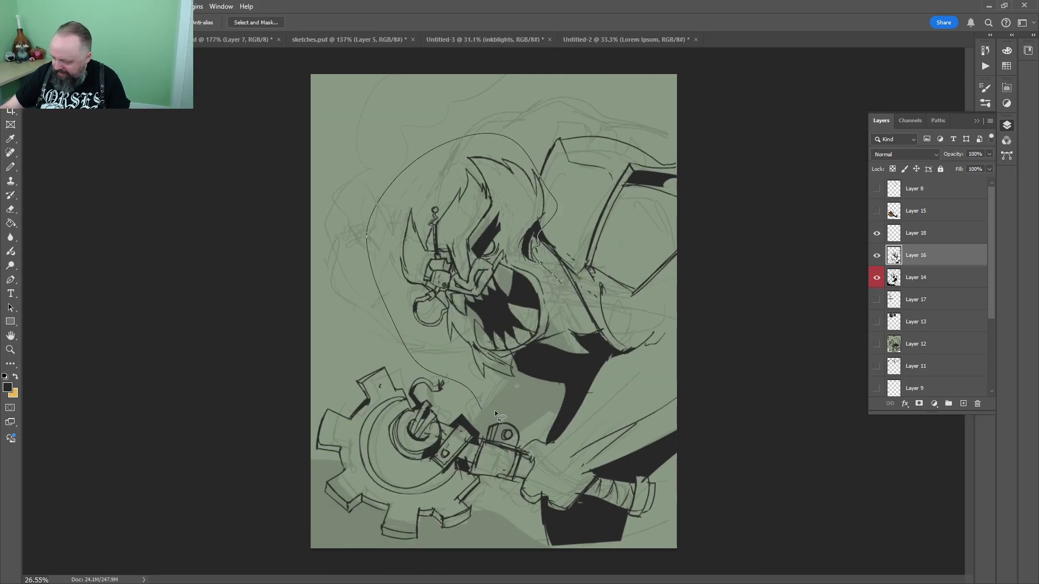
drag(585, 312, 563, 285)
key(v)
mouse_move(565, 311)
mouse_down()
mouse_move(531, 320)
mouse_move(495, 298)
mouse_up()
key(ctrl+d)
key(ctrl+z)
key(ctrl+z)
drag(506, 239, 494, 222)
key(ctrl+d)
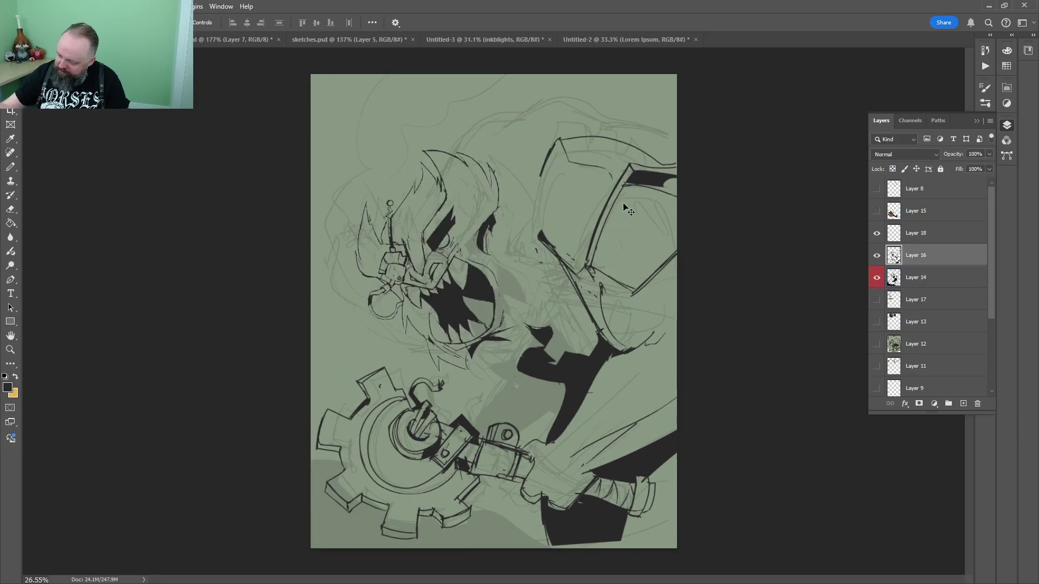
Draw the hunched back contour, neck fur strokes, and connecting lines between the moved jaw and the body
key(b)
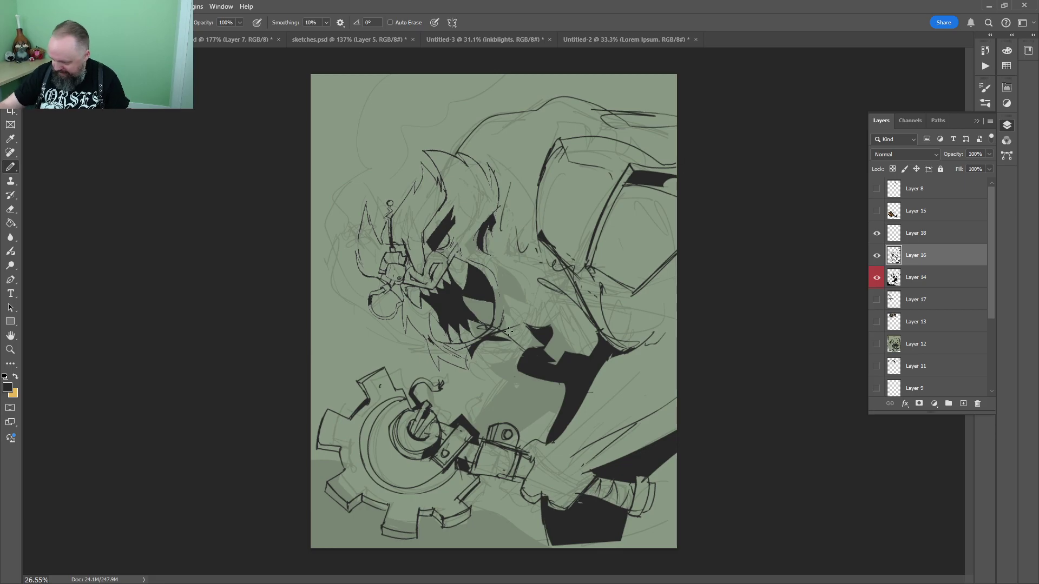
scroll(589, 339, down, 5)
scroll(570, 324, up, 10)
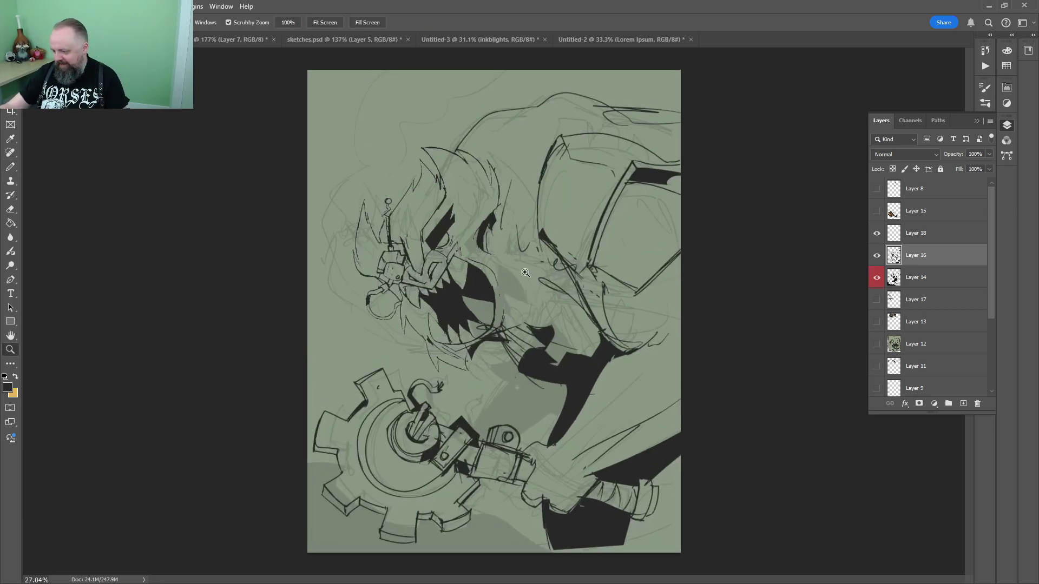
mouse_move(443, 177)
mouse_down()
mouse_move(568, 280)
mouse_move(585, 306)
mouse_up()
drag(523, 269, 614, 399)
mouse_move(609, 400)
mouse_down()
mouse_move(483, 393)
mouse_move(483, 403)
mouse_up()
key(z)
drag(589, 383, 502, 383)
scroll(502, 383, down, 2)
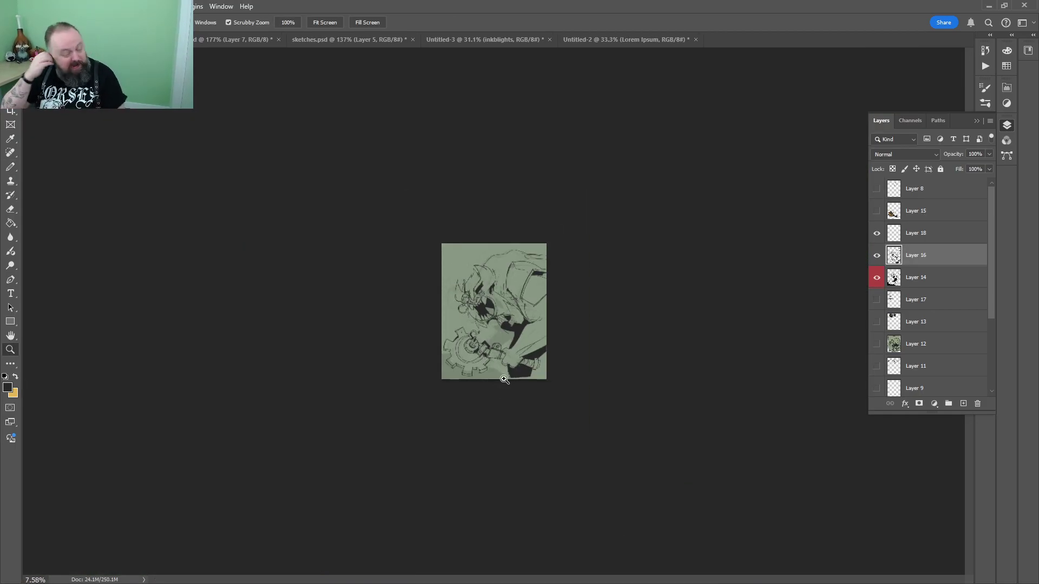
Switch to the Untitled-3 inkblights artwork and examine the thin clawed arm and creature shapes up close
click(439, 42)
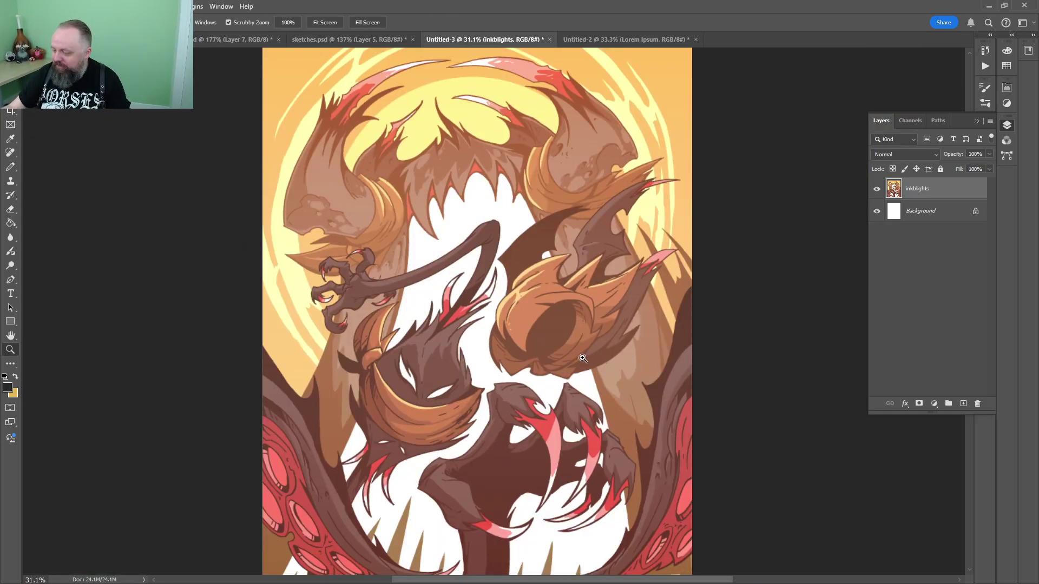
scroll(583, 358, up, 5)
drag(631, 346, 632, 196)
drag(331, 157, 450, 366)
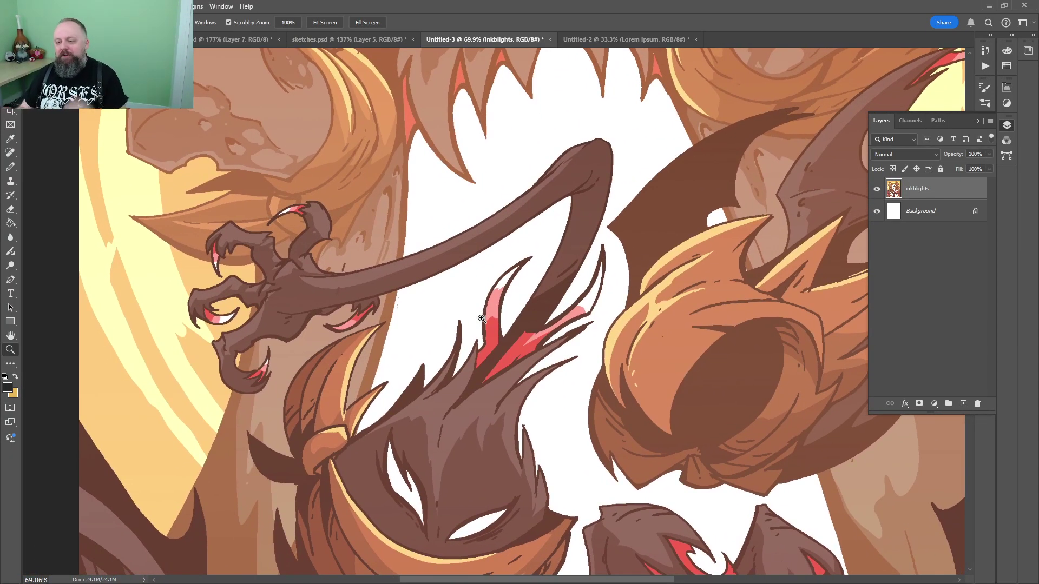
Switch to sketches.psd and add a new layer above Layer 5 for the empty area beneath the sketches
click(260, 40)
key(b)
click(341, 40)
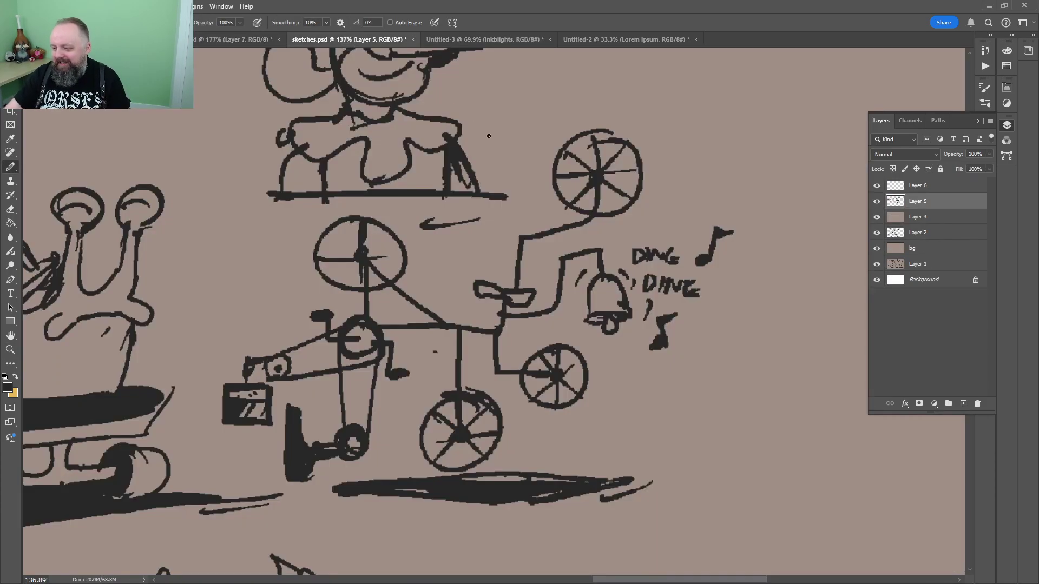
alt+click(449, 151)
key(z)
drag(546, 233, 438, 230)
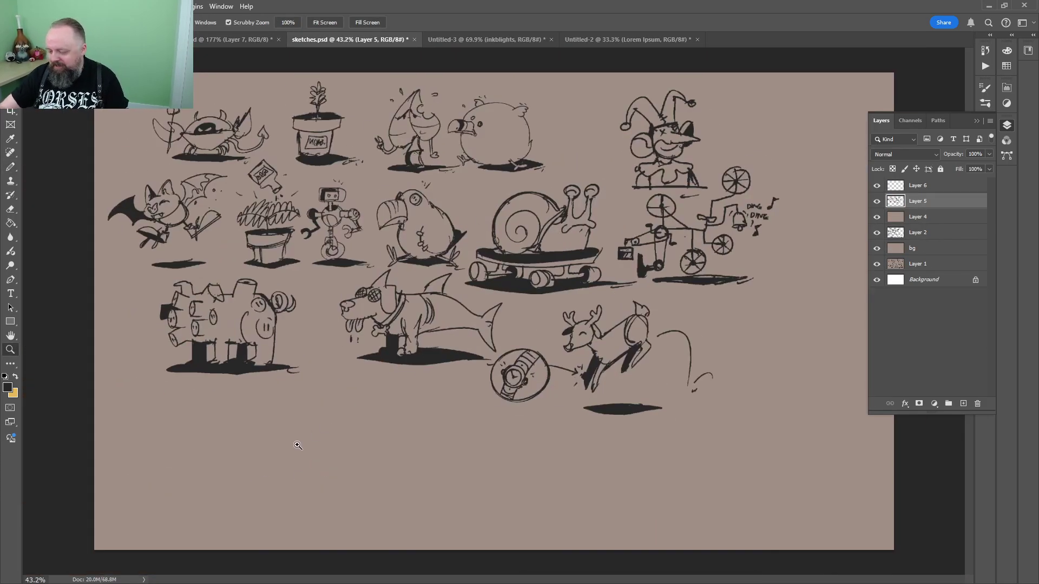
scroll(298, 444, up, 7)
key(b)
click(962, 404)
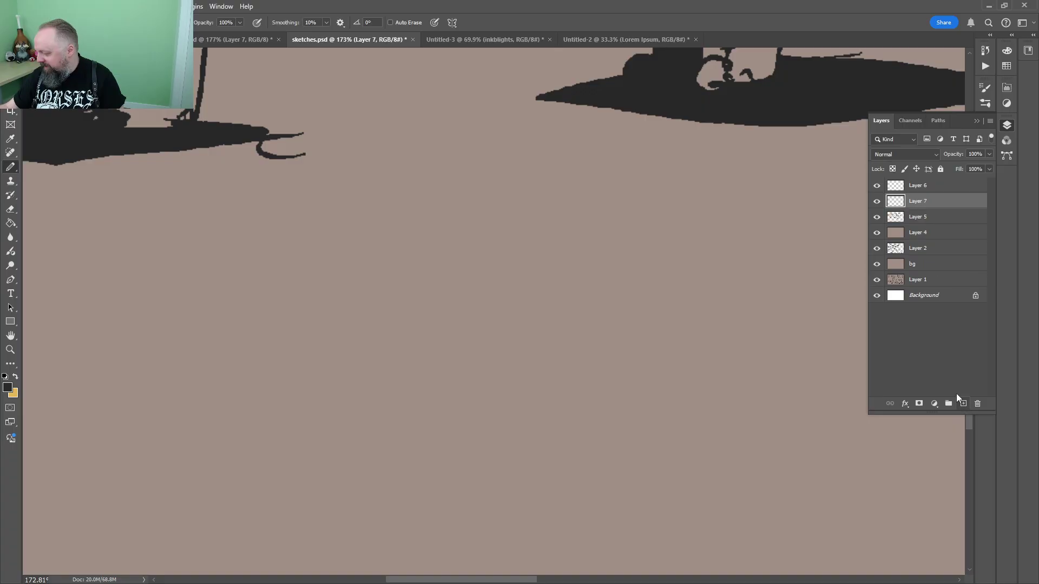
Sketch a lion's snout with nose, mouth and chin in the empty area below the existing figures on Layer 7
mouse_move(379, 425)
mouse_down()
mouse_move(609, 235)
mouse_move(522, 359)
mouse_move(550, 349)
mouse_up()
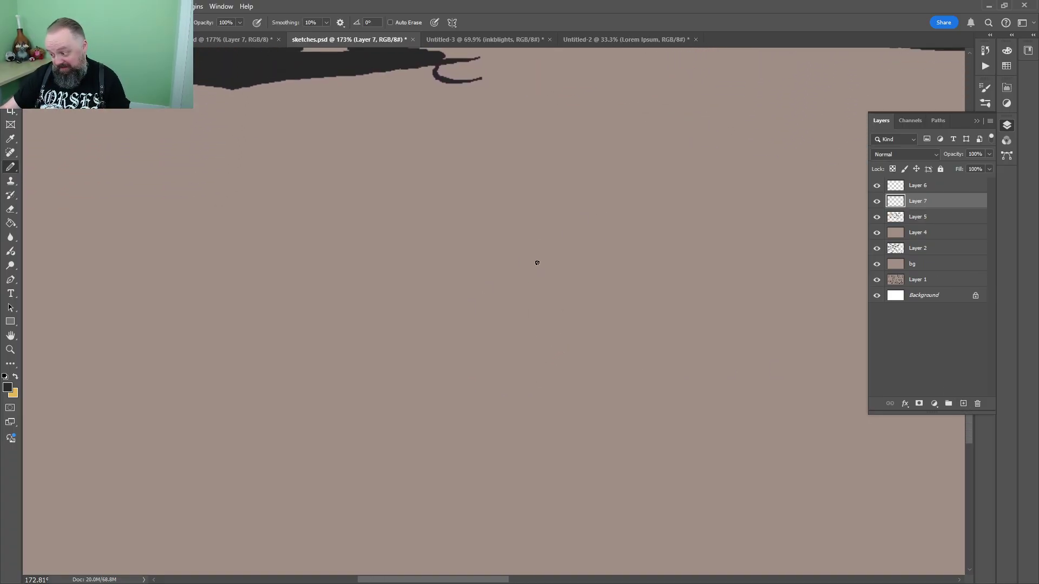
mouse_move(392, 249)
mouse_down()
mouse_move(414, 287)
mouse_move(448, 249)
mouse_move(371, 288)
mouse_move(460, 283)
mouse_move(467, 259)
mouse_up()
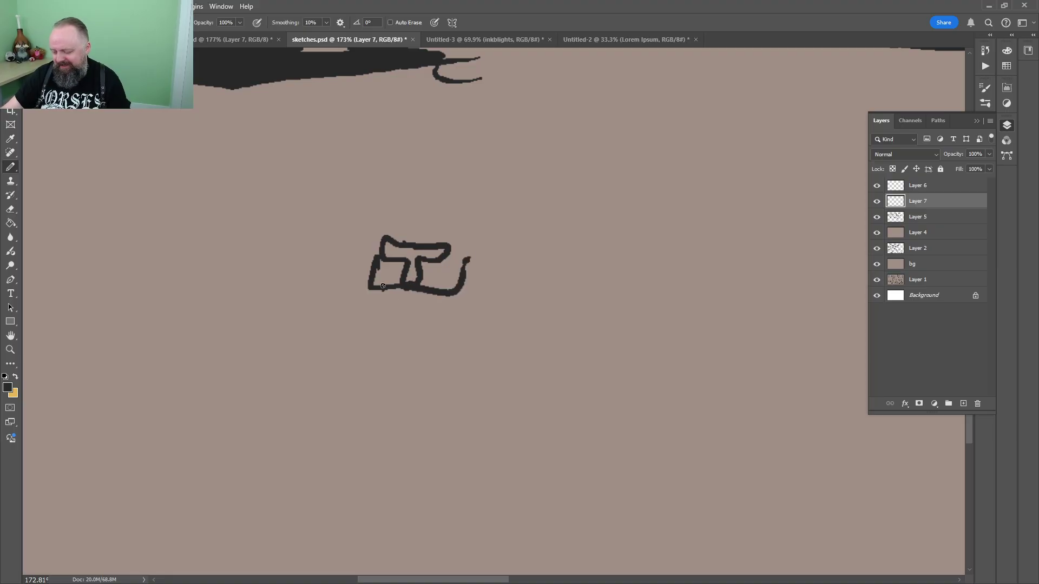
drag(383, 286, 441, 311)
mouse_move(383, 238)
mouse_down()
mouse_move(420, 195)
mouse_move(462, 249)
mouse_up()
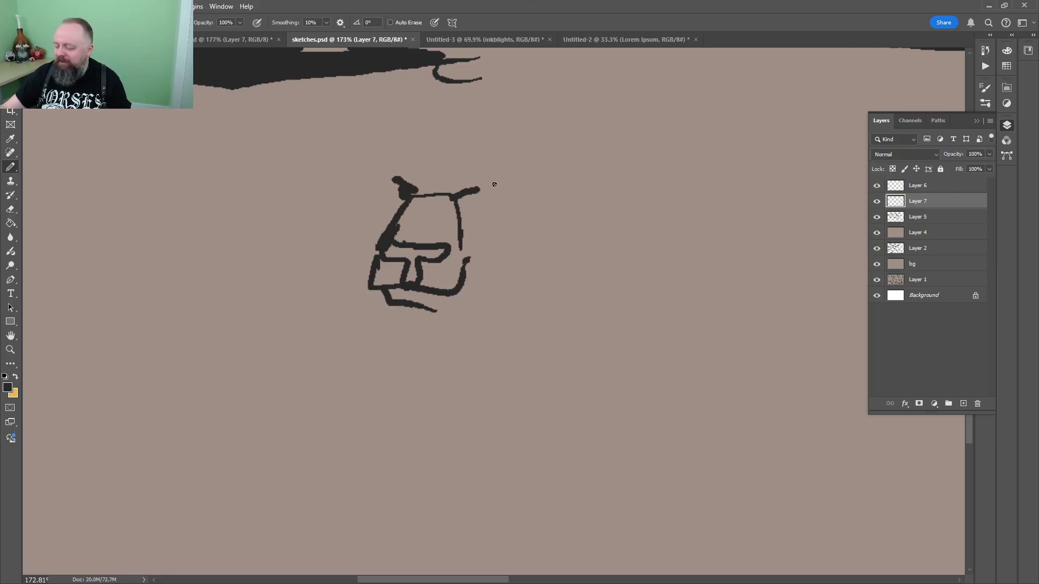
Draw angry eyes, a rounded brow line and the cheek lines around the lion's snout
mouse_move(494, 184)
mouse_down()
mouse_move(477, 197)
mouse_move(463, 181)
mouse_up()
drag(409, 157, 389, 235)
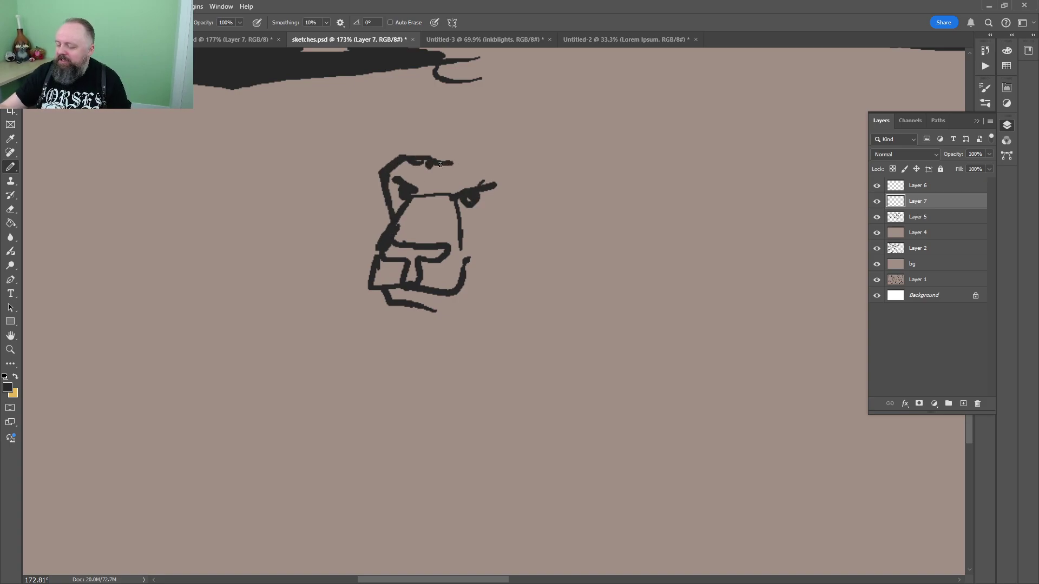
mouse_move(440, 164)
mouse_down()
mouse_move(510, 174)
mouse_move(460, 252)
mouse_move(521, 191)
mouse_up()
mouse_move(475, 267)
mouse_down()
mouse_move(459, 299)
mouse_move(515, 251)
mouse_up()
drag(529, 234, 527, 213)
drag(553, 197, 517, 304)
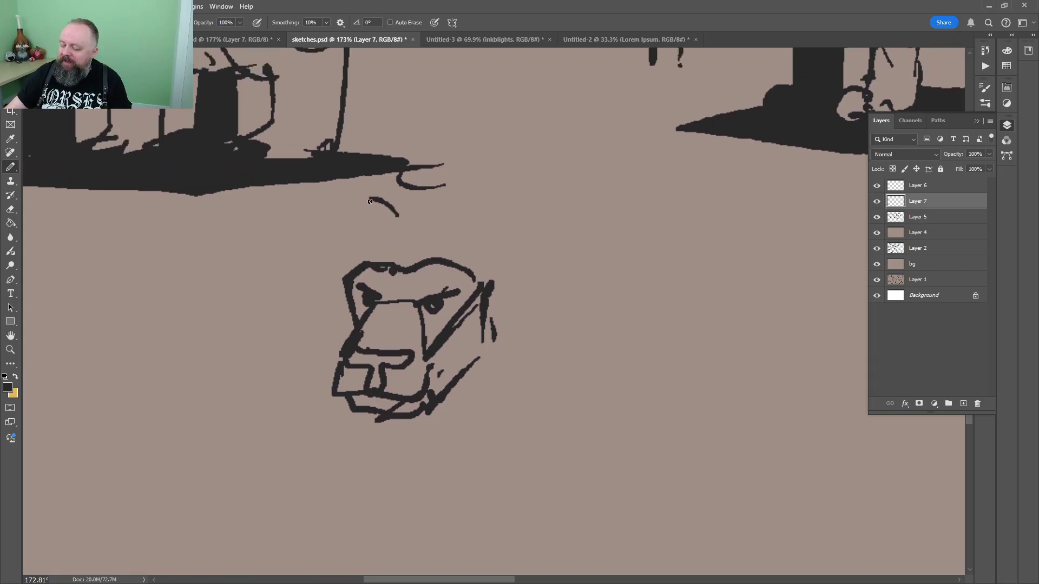
Outline a rounded, scalloped mane around the lion's face and add two pointed ears inside it
mouse_move(370, 202)
mouse_down()
mouse_move(294, 271)
mouse_move(300, 414)
mouse_move(427, 476)
mouse_move(566, 353)
mouse_up()
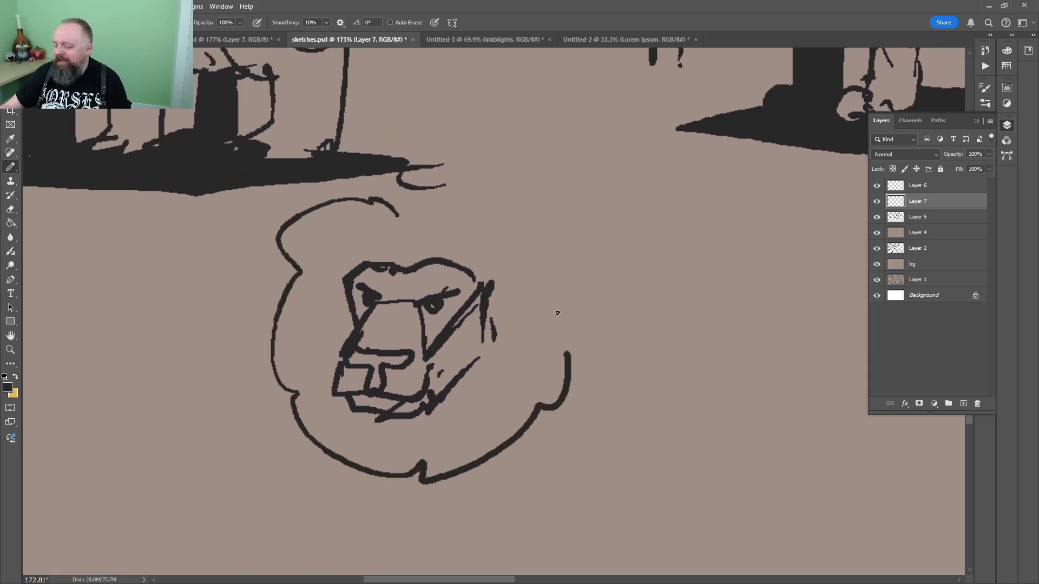
mouse_move(557, 314)
mouse_down()
mouse_move(529, 208)
mouse_move(397, 216)
mouse_up()
mouse_move(581, 275)
mouse_down()
mouse_move(572, 222)
mouse_move(564, 226)
mouse_up()
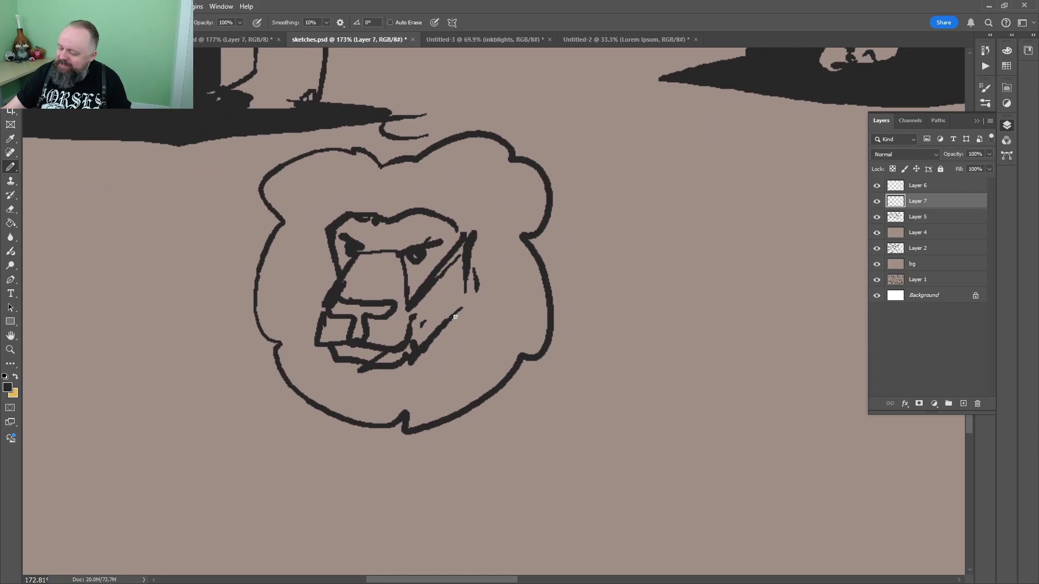
drag(444, 181, 470, 208)
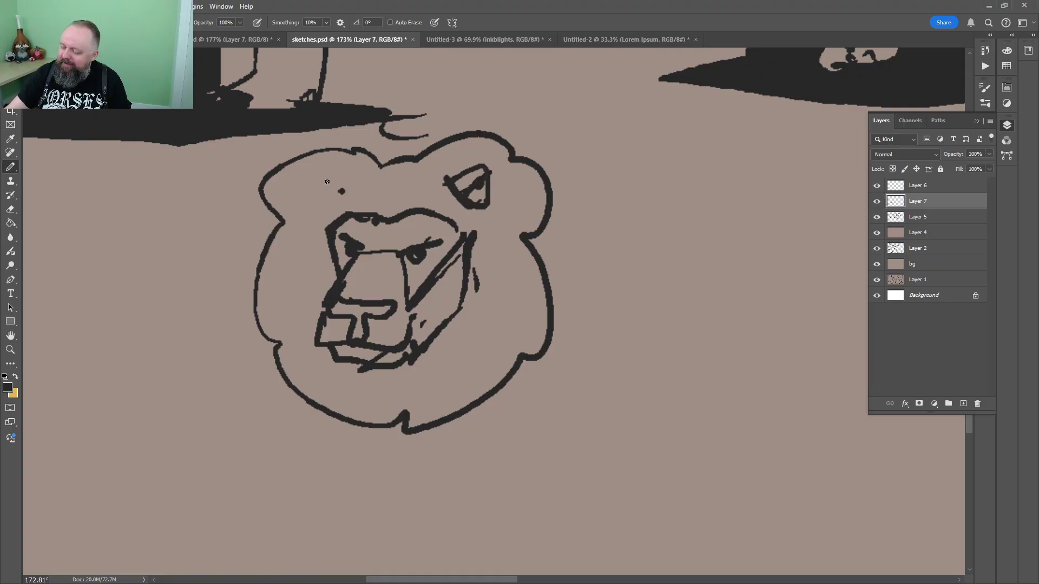
drag(314, 173, 314, 178)
Select the whole lion head with the Lasso and place a duplicate of it beside the original
key(z)
drag(555, 169, 490, 170)
mouse_move(548, 226)
mouse_down()
mouse_move(598, 173)
mouse_move(430, 319)
mouse_up()
key(l)
drag(400, 216, 317, 193)
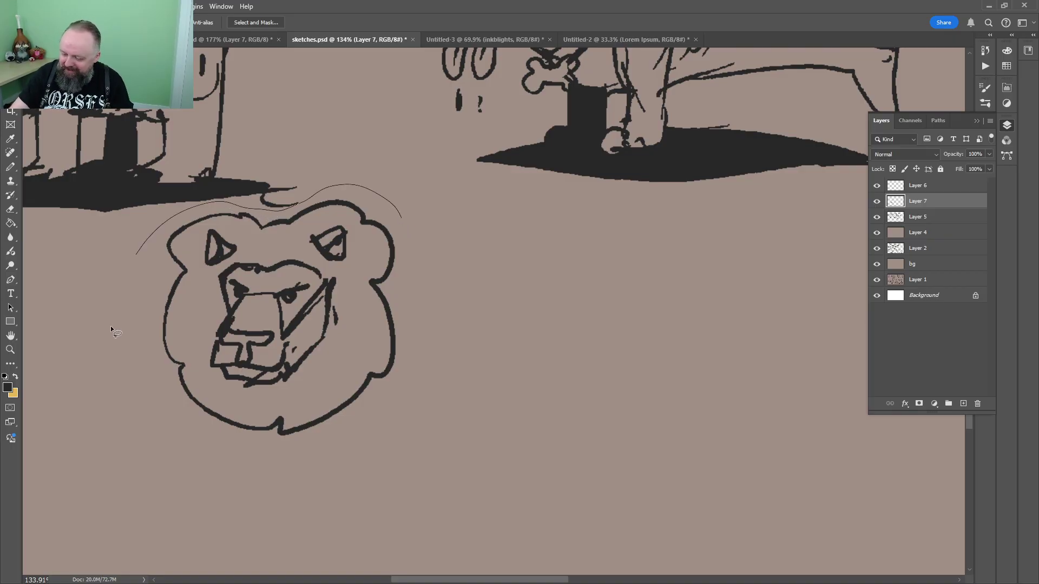
drag(110, 325, 398, 228)
key(v)
mouse_move(366, 338)
mouse_down()
mouse_move(590, 334)
mouse_move(570, 318)
mouse_up()
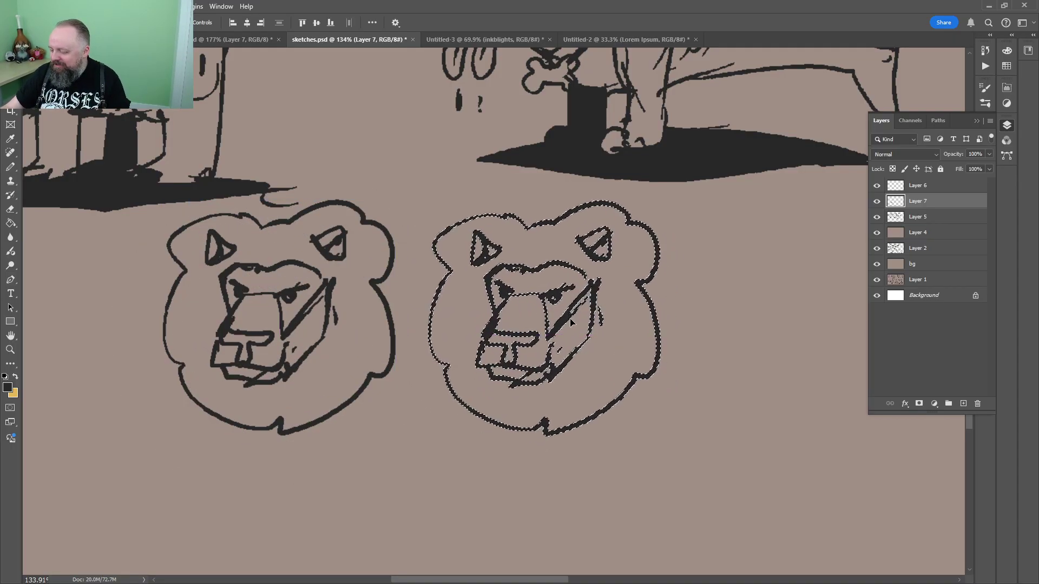
Delete the scalloped mane outline from the duplicated head, keeping its face and ears
key(ctrl+d)
key(w)
click(514, 217)
key(Delete)
key(ctrl+d)
Draw a spiky, ragged mane outline around the duplicated lion head
key(b)
mouse_move(534, 216)
mouse_down()
mouse_move(520, 203)
mouse_move(453, 209)
mouse_move(465, 229)
mouse_up()
drag(425, 280, 447, 301)
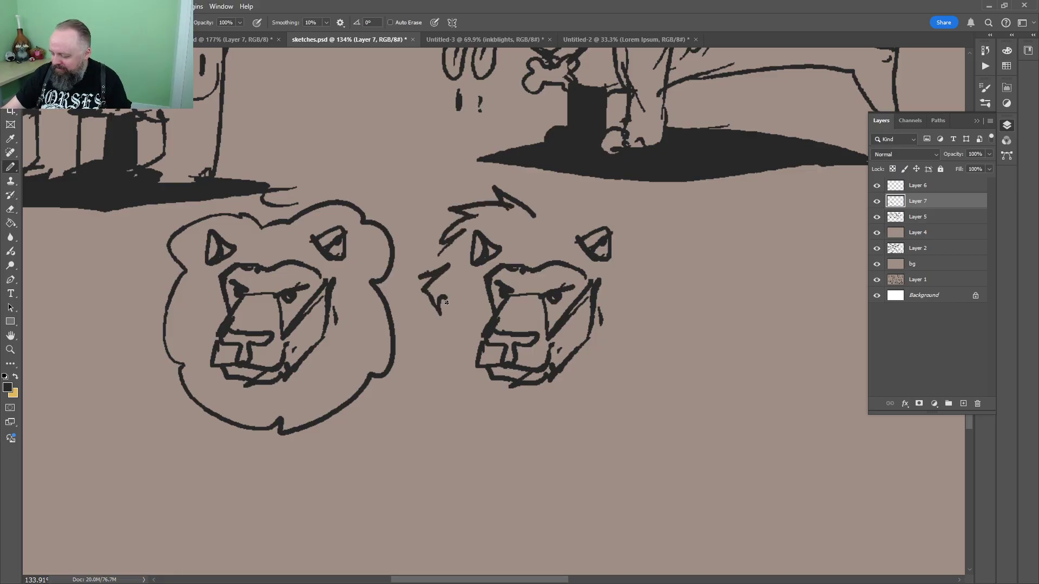
mouse_move(450, 338)
mouse_down()
mouse_move(489, 422)
mouse_move(527, 432)
mouse_move(637, 376)
mouse_move(654, 316)
mouse_move(682, 276)
mouse_move(611, 203)
mouse_move(533, 219)
mouse_up()
Fill both manes with the dark color, closing the gap in the second face's outline so the face stays unfilled
key(g)
click(361, 336)
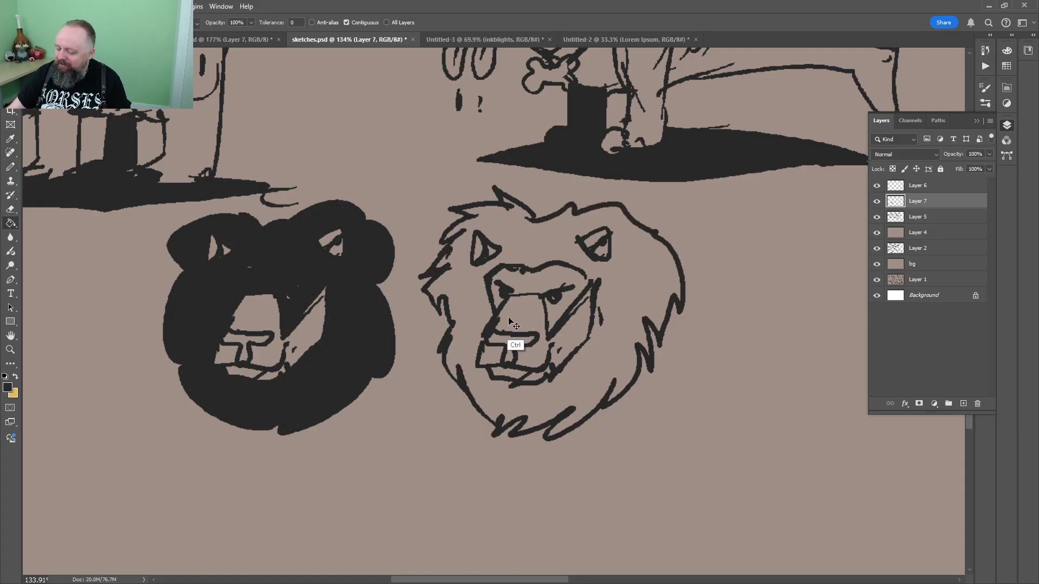
key(ctrl+z)
click(362, 293)
click(499, 313)
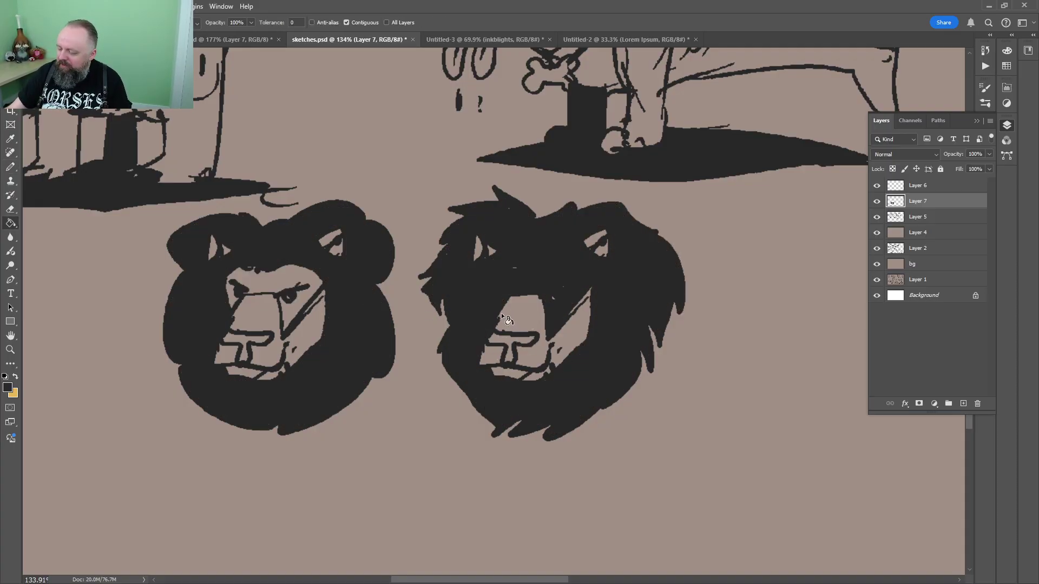
key(ctrl+z)
key(b)
drag(582, 270, 589, 286)
key(g)
click(628, 273)
Draw the shared body's chest and belly lines and a curve joining the necks of the two heads
key(z)
drag(680, 248, 620, 290)
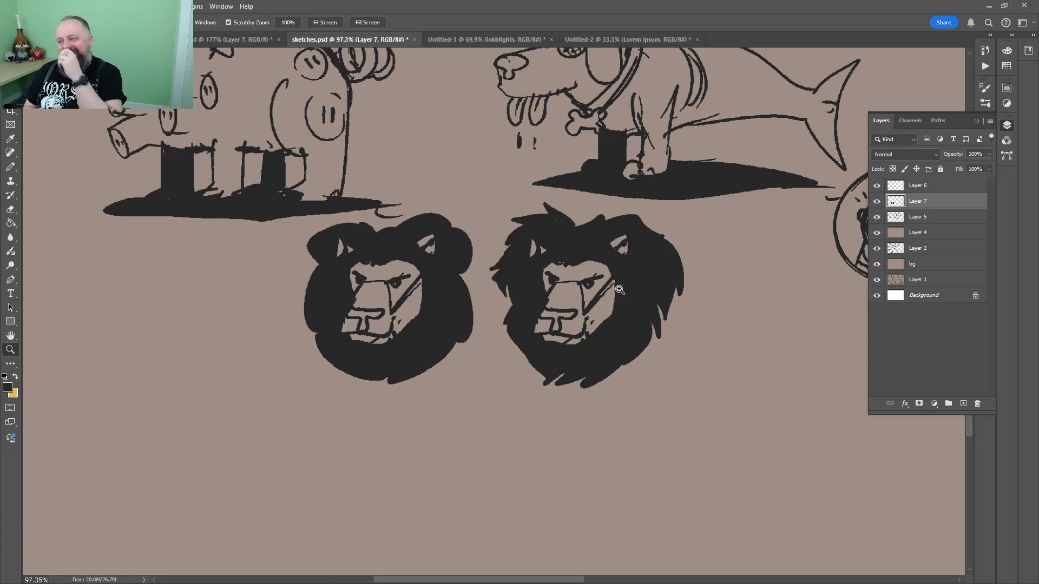
key(b)
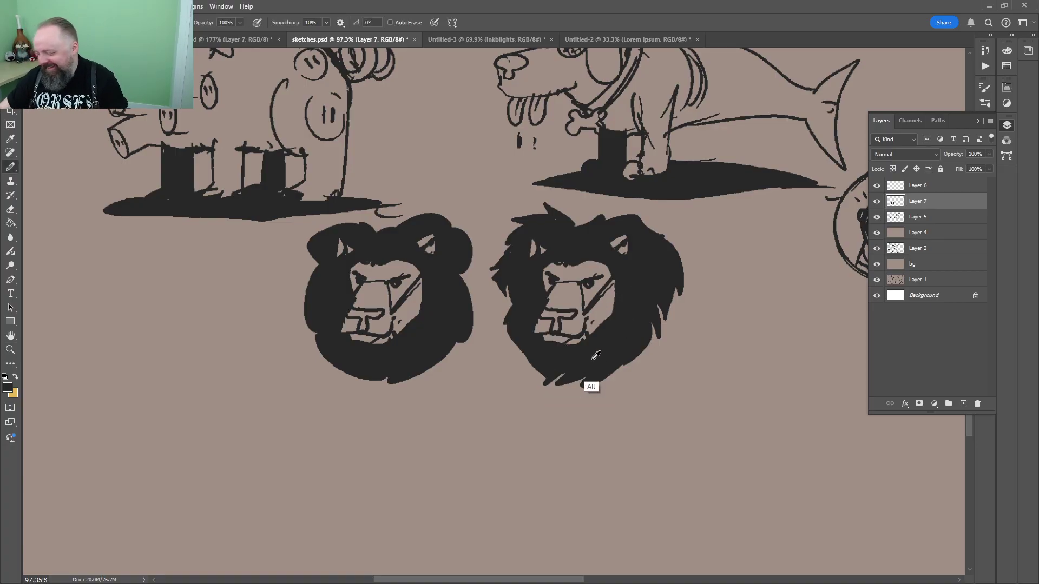
drag(594, 358, 638, 253)
drag(490, 252, 538, 282)
drag(429, 273, 460, 411)
drag(574, 416, 456, 415)
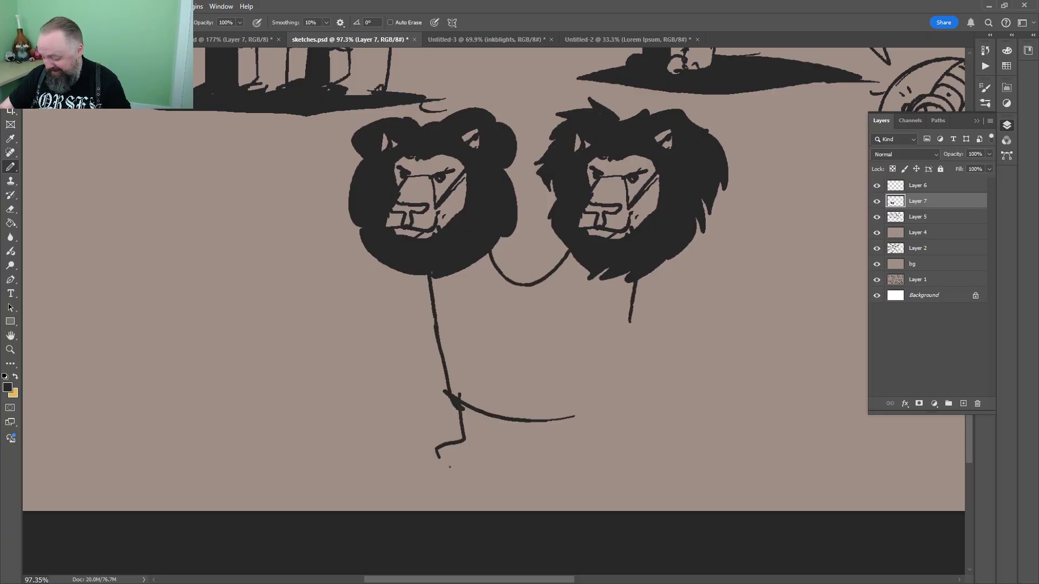
Draw the two front legs with paws and the back line behind the second head
mouse_move(438, 449)
mouse_down()
mouse_move(490, 418)
mouse_move(606, 416)
mouse_up()
mouse_move(595, 393)
mouse_down()
mouse_move(599, 452)
mouse_move(632, 387)
mouse_up()
drag(637, 289, 734, 301)
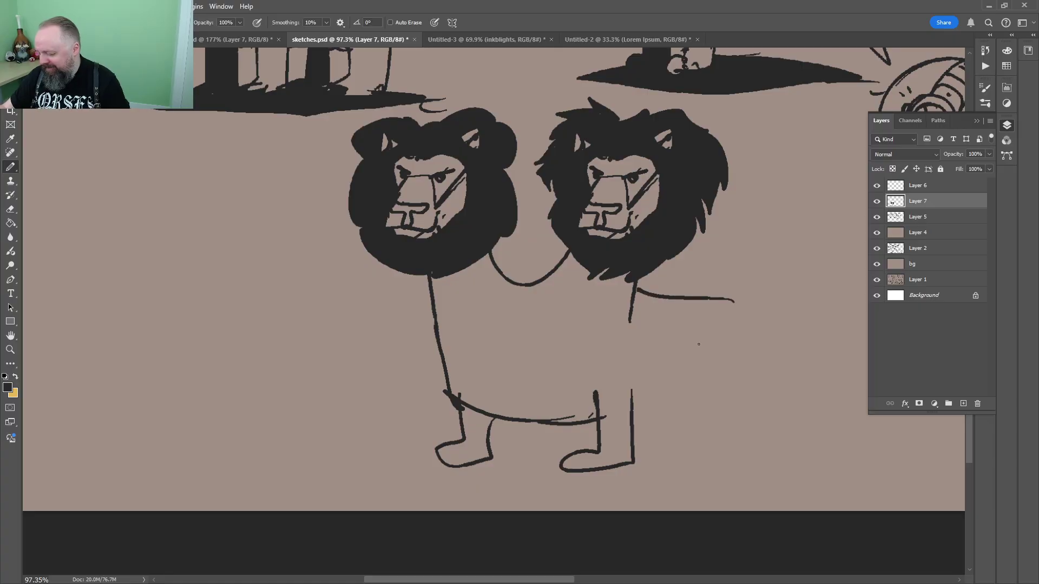
Draw the curved haunch and the near hind leg with its paw, and extend the belly line to it
mouse_move(698, 344)
mouse_down()
mouse_move(628, 372)
mouse_move(571, 359)
mouse_move(638, 461)
mouse_up()
drag(614, 438, 591, 459)
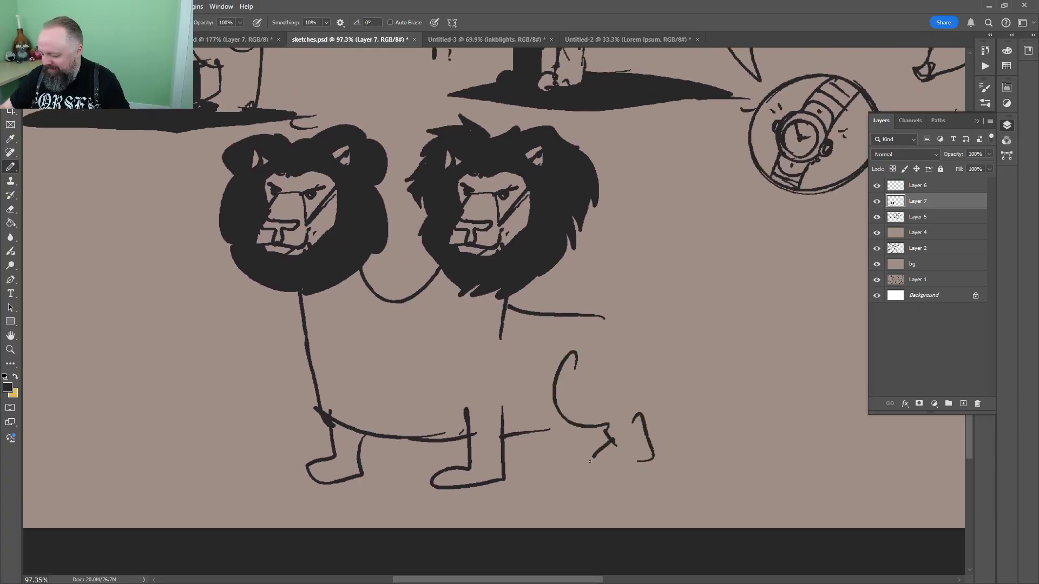
mouse_move(541, 435)
mouse_down()
mouse_move(611, 425)
mouse_move(615, 471)
mouse_move(651, 454)
mouse_up()
key(e)
key(b)
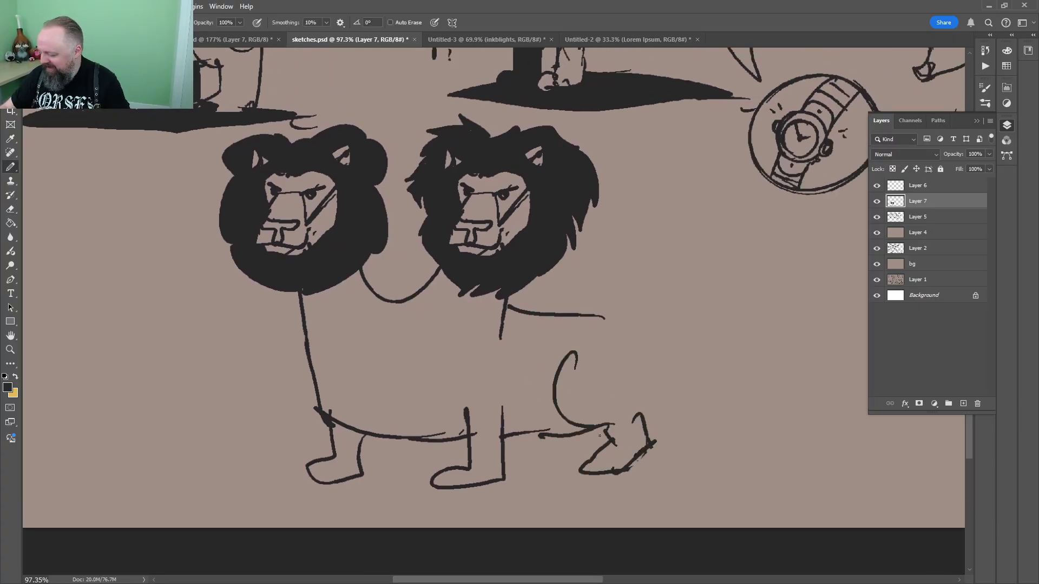
Add the far hind leg filled with the dark color and a dark ground shadow under the paws
drag(545, 438, 552, 475)
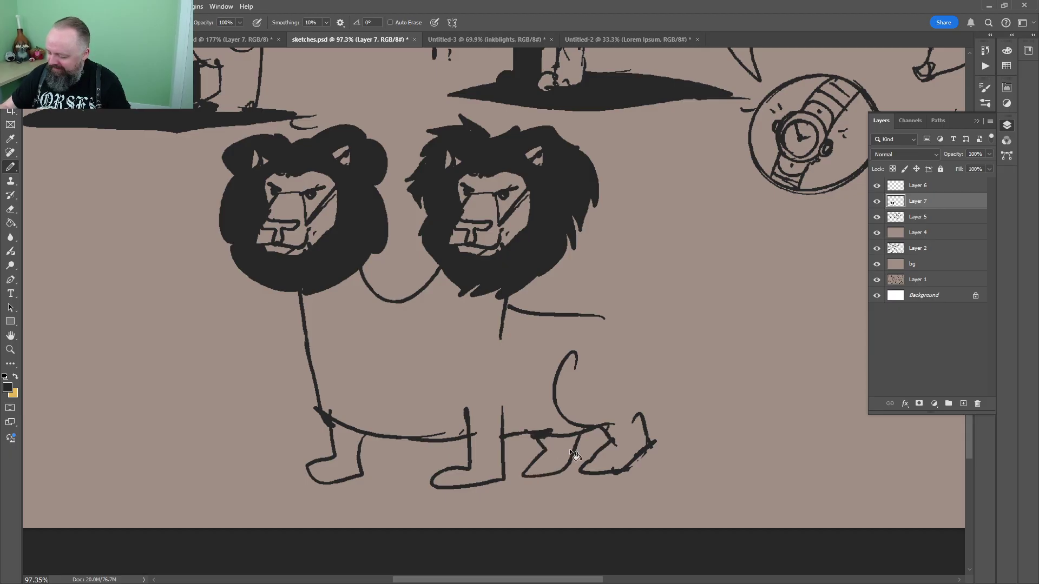
click(571, 451)
mouse_move(449, 474)
mouse_down()
mouse_move(324, 479)
mouse_move(487, 506)
mouse_move(681, 472)
mouse_move(665, 468)
mouse_up()
Outline the rump and draw three curling snake-headed tails growing from it
drag(650, 424, 593, 317)
drag(664, 330, 540, 367)
mouse_move(537, 384)
mouse_down()
mouse_move(509, 420)
mouse_move(611, 361)
mouse_move(549, 299)
mouse_move(514, 375)
mouse_up()
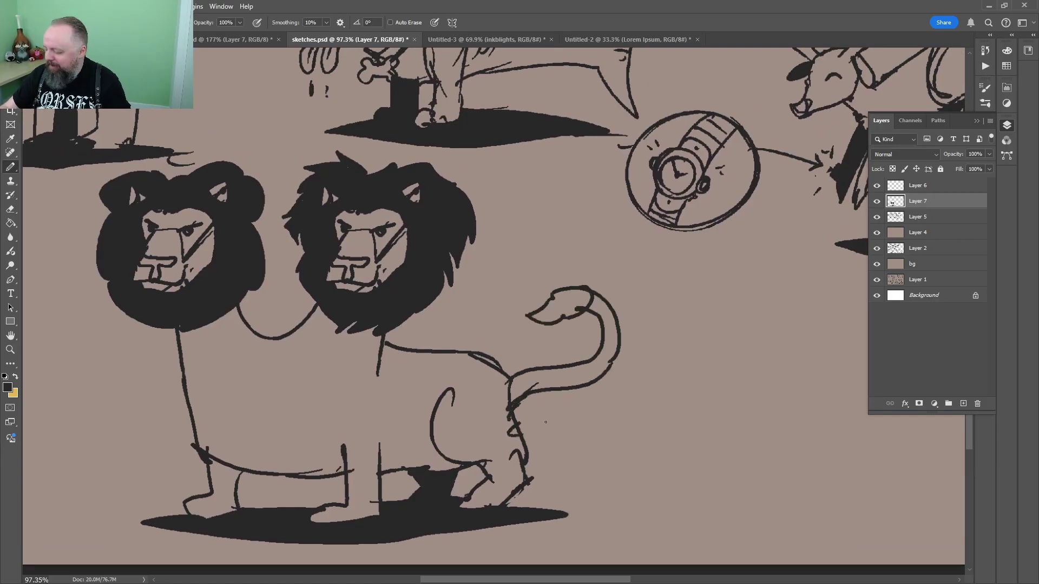
mouse_move(545, 422)
mouse_down()
mouse_move(697, 350)
mouse_move(603, 428)
mouse_move(514, 406)
mouse_up()
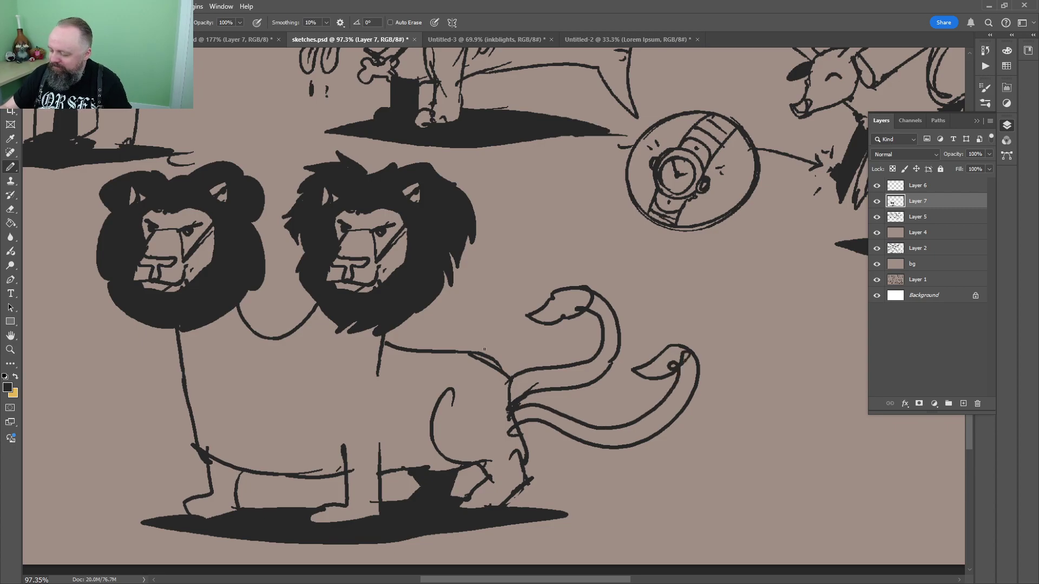
mouse_move(485, 349)
mouse_down()
mouse_move(533, 252)
mouse_move(477, 378)
mouse_up()
drag(544, 295, 474, 257)
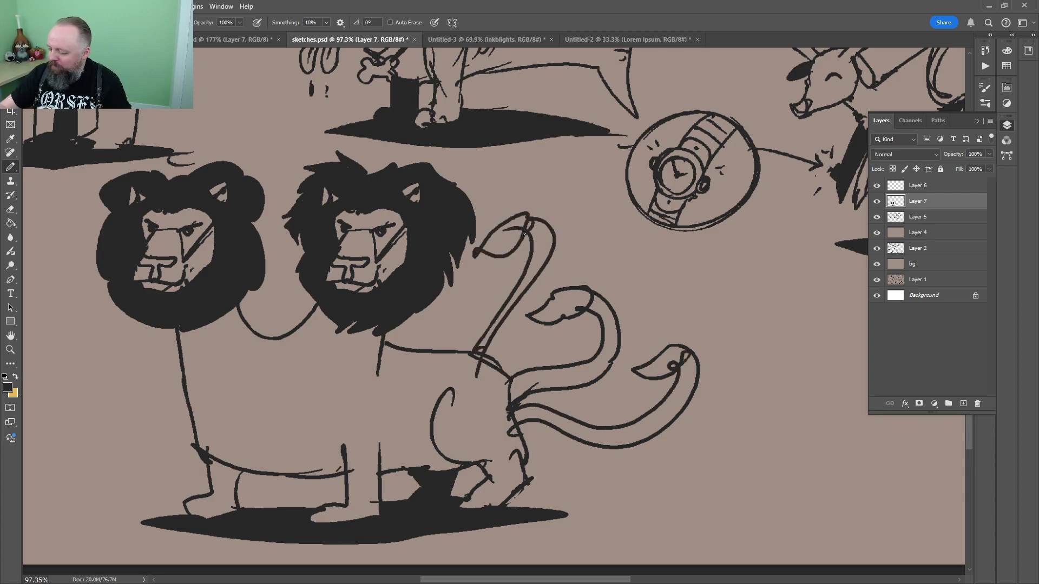
drag(524, 235, 519, 286)
Draw a shirt on the two-headed lion with a collar at each neck, a sleeve cuff and a rear hem
mouse_move(523, 318)
mouse_down()
mouse_move(656, 184)
mouse_move(685, 177)
mouse_up()
drag(551, 212, 533, 252)
drag(441, 193, 398, 166)
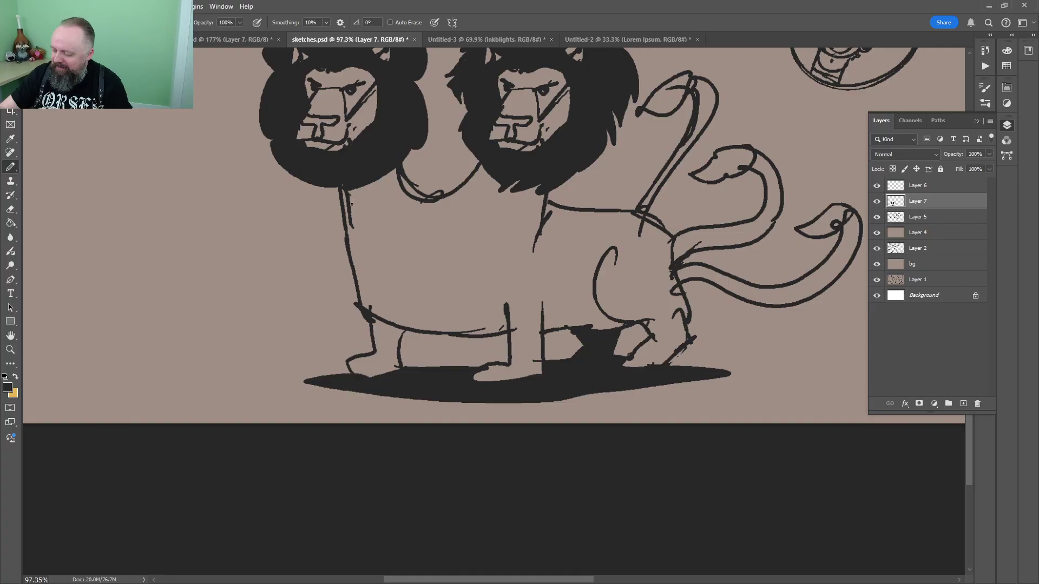
mouse_move(468, 178)
mouse_down()
mouse_move(543, 208)
mouse_move(574, 324)
mouse_move(495, 313)
mouse_move(562, 301)
mouse_up()
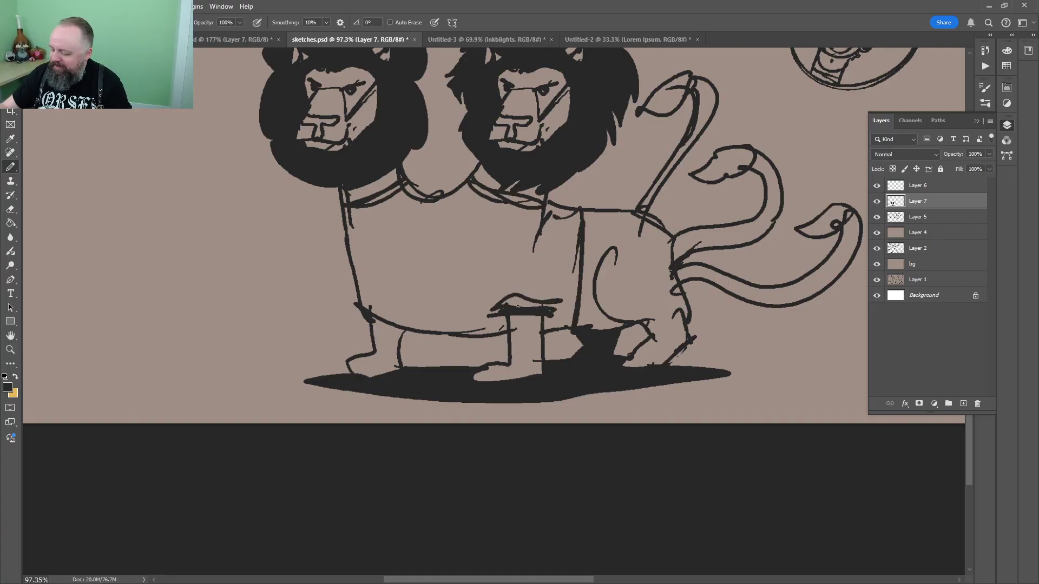
Fill the far front leg with the dark color and double the shirt's rear hem line
key(g)
click(401, 345)
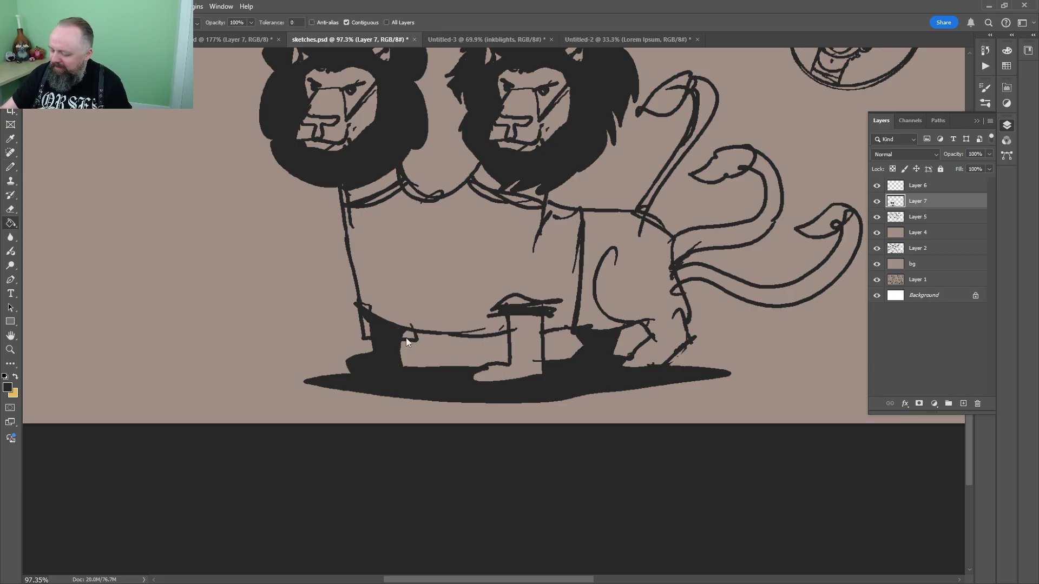
key(b)
drag(586, 214, 578, 323)
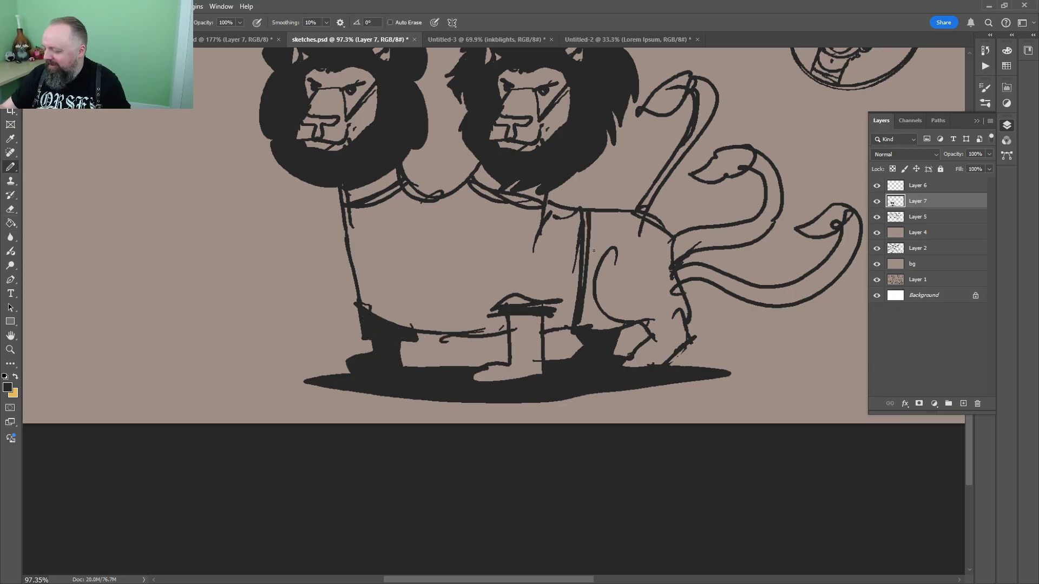
Switch to the green monster illustration with the gear weapon and examine the whole drawing
key(ctrl+space)
drag(612, 227, 560, 222)
click(92, 39)
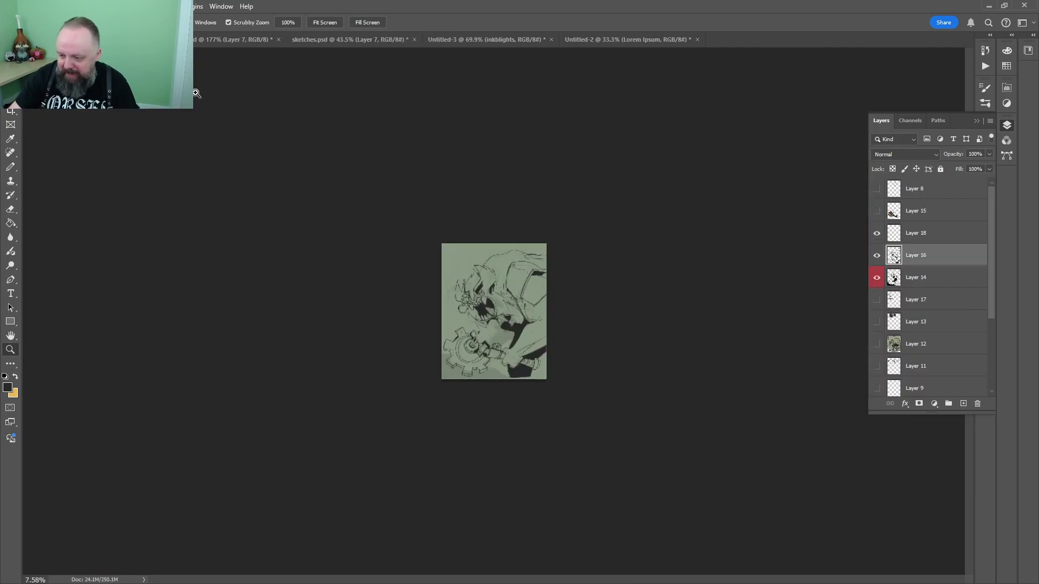
drag(492, 313, 529, 243)
drag(523, 298, 501, 279)
key(ctrl+0)
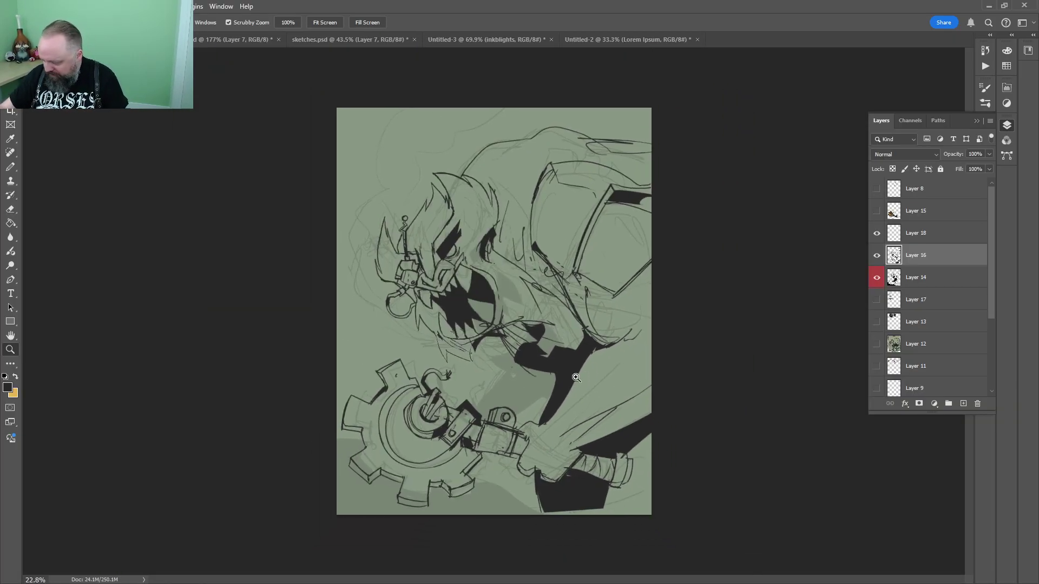
drag(576, 378, 608, 387)
drag(546, 358, 428, 241)
key(ctrl+0)
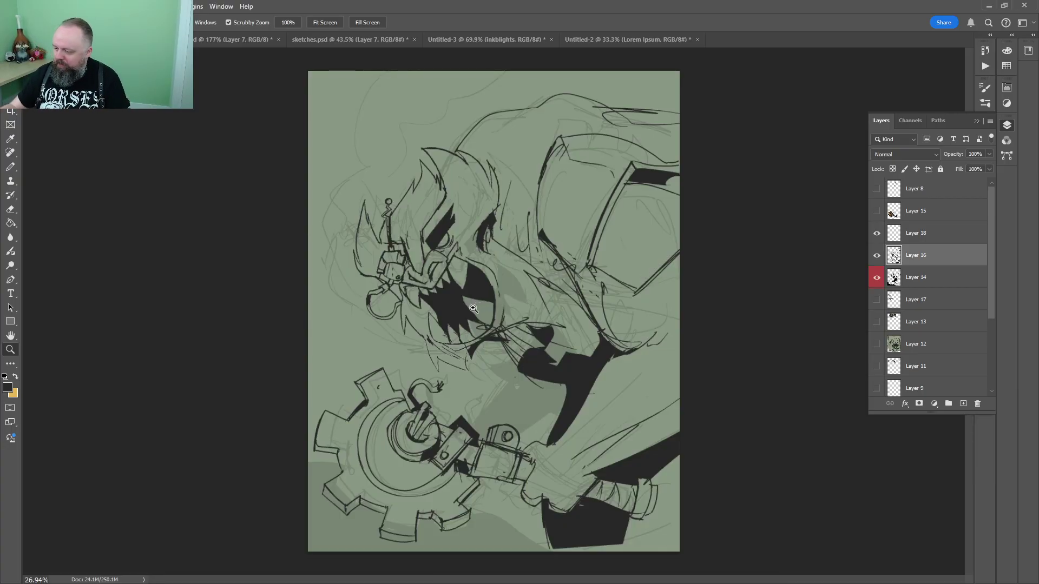
Try to sketch a small clenched hand with a wrist in the empty area above the monster's head on Layer 16
mouse_move(357, 132)
mouse_down()
mouse_move(412, 132)
mouse_move(383, 158)
mouse_up()
mouse_move(353, 172)
mouse_down()
mouse_move(371, 182)
mouse_move(382, 174)
mouse_up()
mouse_move(369, 186)
mouse_down()
mouse_move(442, 185)
mouse_move(405, 156)
mouse_up()
drag(398, 153, 467, 165)
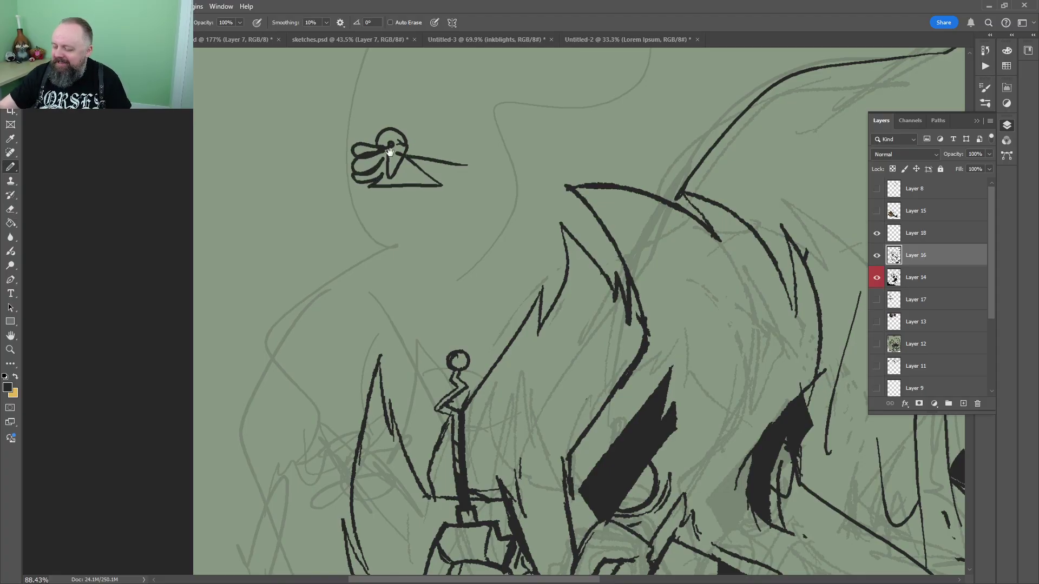
Try to add a handle and a square cleaver-like blade to the small hand
drag(369, 208, 380, 325)
drag(380, 211, 394, 258)
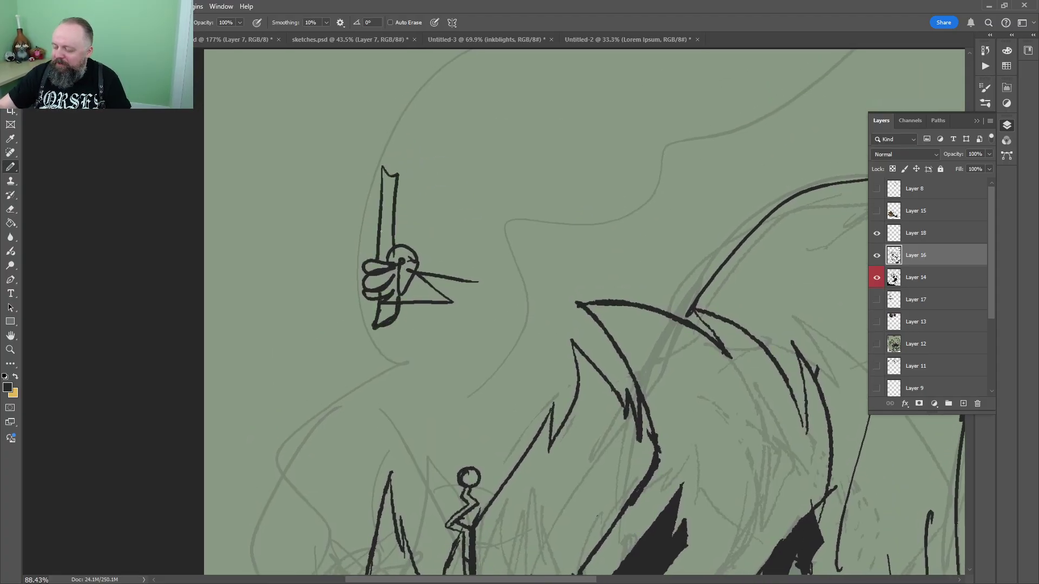
mouse_move(396, 141)
mouse_down()
mouse_move(312, 208)
mouse_move(397, 185)
mouse_up()
drag(342, 140, 339, 196)
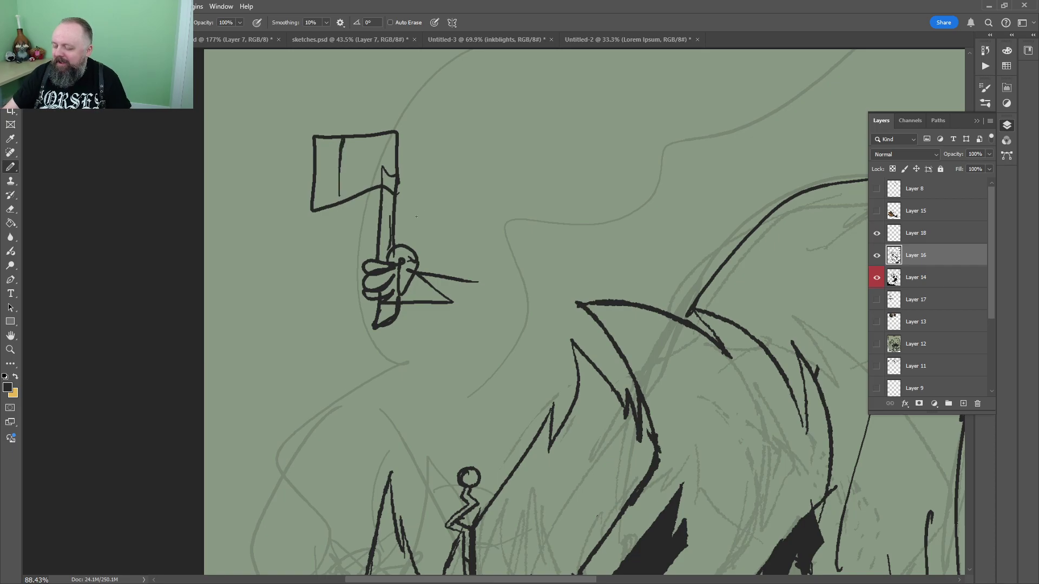
mouse_move(431, 207)
mouse_down()
mouse_move(379, 236)
mouse_move(398, 203)
mouse_move(412, 248)
mouse_up()
Undo all strokes of the hand and blade doodle
key(ctrl+z)
key(ctrl+z)
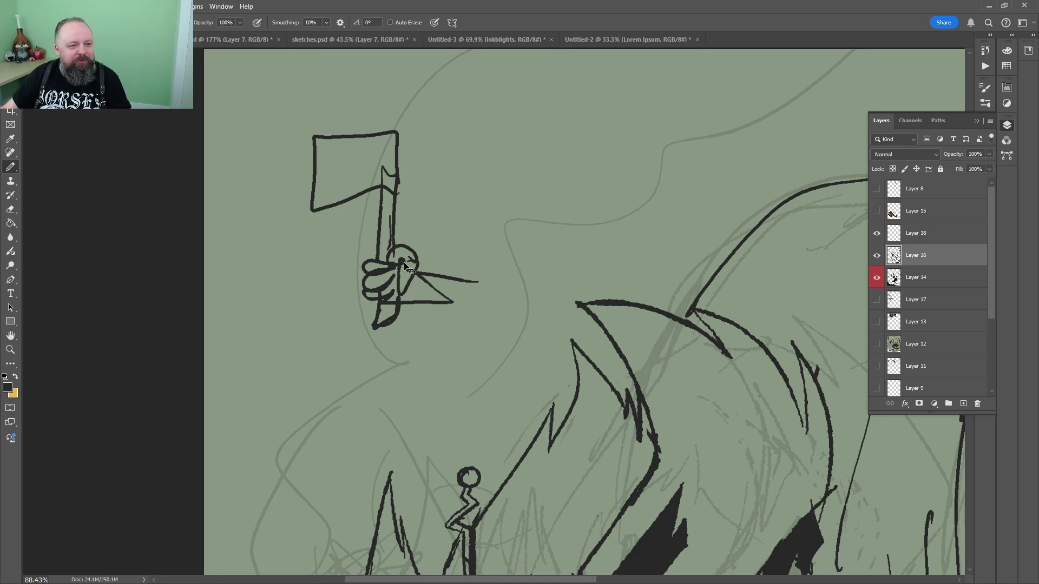
key(ctrl+z)
key(ctrl+z)
key(ctrl+z)
key(ctrl+z)
key(ctrl+z)
key(ctrl+z)
key(ctrl+z)
key(ctrl+z)
key(z)
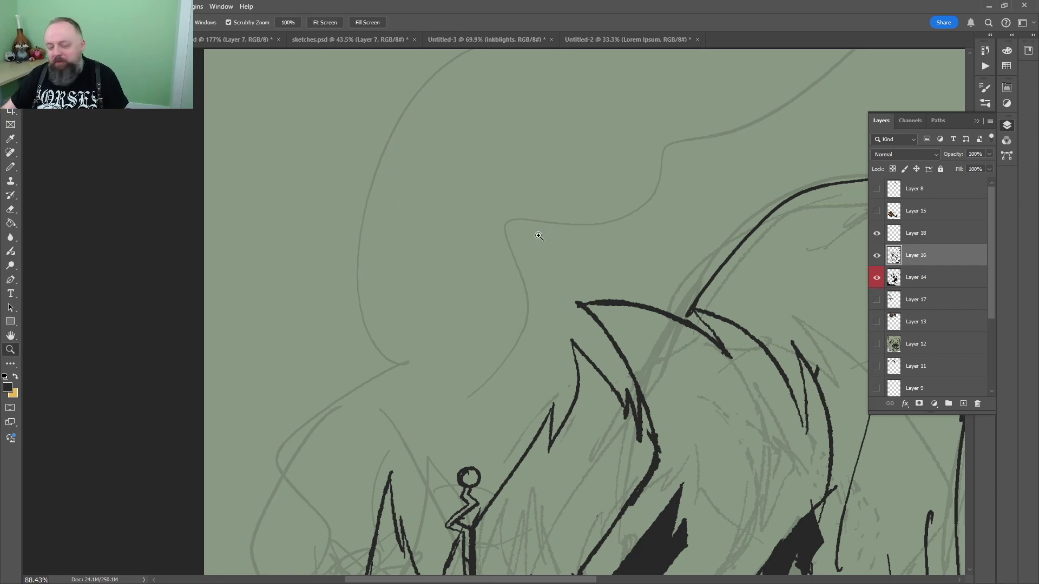
Trim away parts of the solid black shadow shapes along the forearm and beneath the fist on Layer 16
key(ctrl+0)
mouse_move(533, 308)
mouse_down()
mouse_move(554, 303)
mouse_move(495, 168)
mouse_up()
key(l)
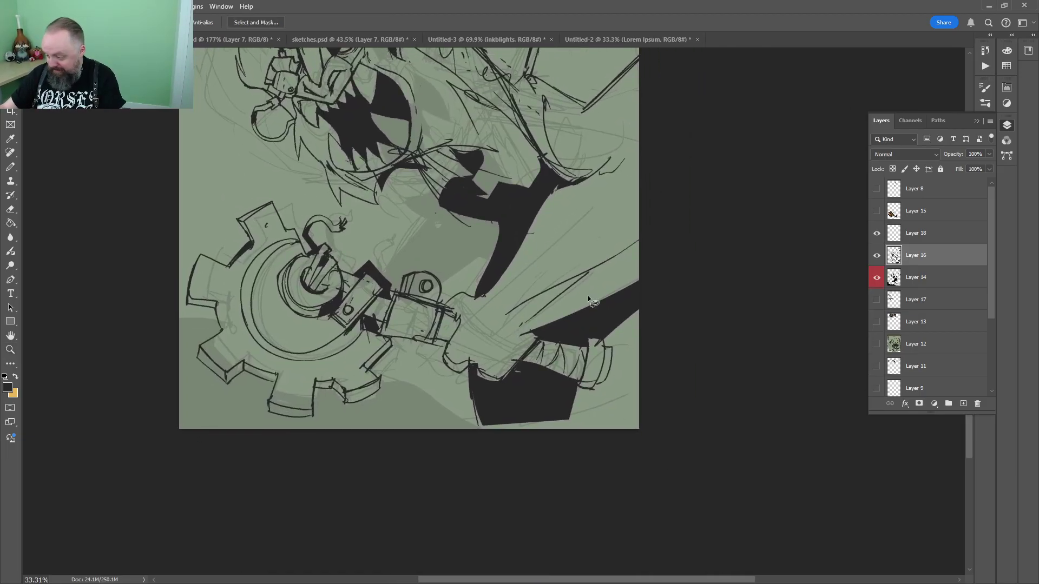
key(Delete)
drag(585, 421, 575, 383)
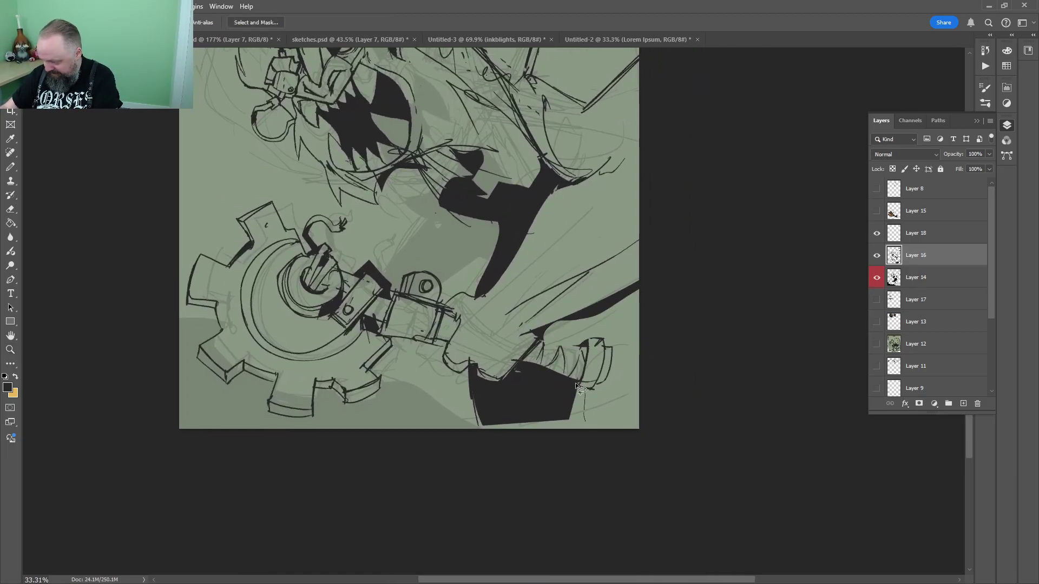
drag(488, 393, 470, 428)
key(Delete)
drag(569, 295, 539, 387)
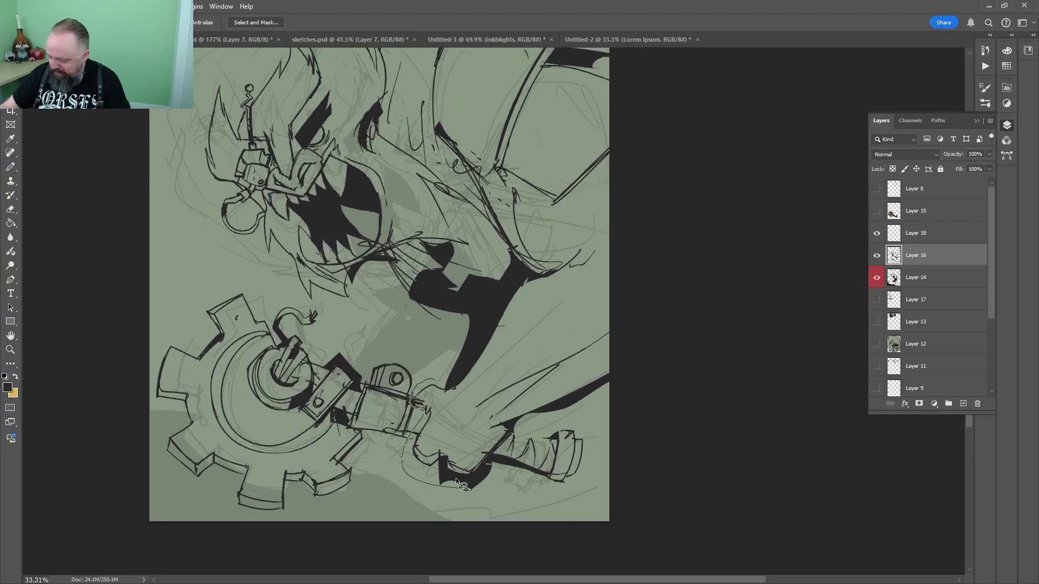
Select the fist and forearm freehand, move them away from the gear weapon, and deselect them
drag(621, 368, 469, 324)
key(v)
mouse_move(565, 354)
mouse_down()
mouse_move(610, 330)
mouse_move(611, 361)
mouse_up()
key(ctrl+d)
key(b)
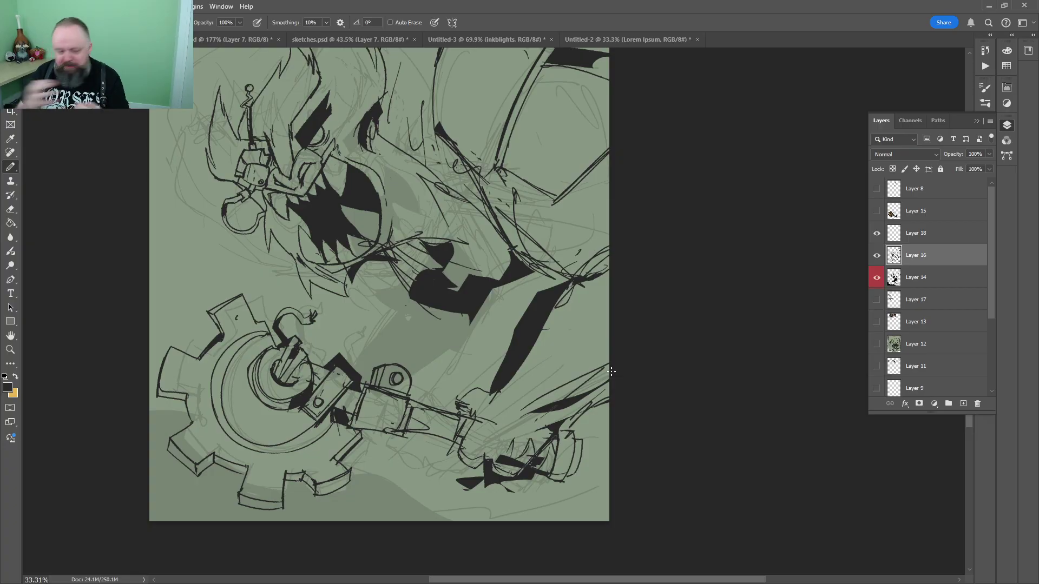
Draw three round rivets and a curved inner line on the square plate of the monster's shoulder armor
key(z)
drag(610, 389, 531, 298)
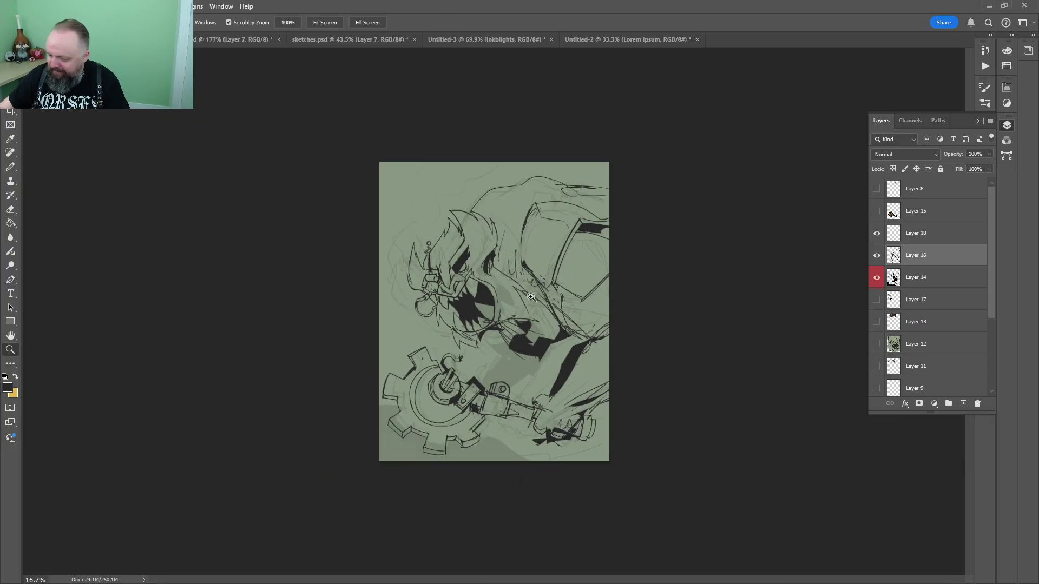
drag(572, 356, 627, 336)
key(z)
drag(580, 288, 543, 279)
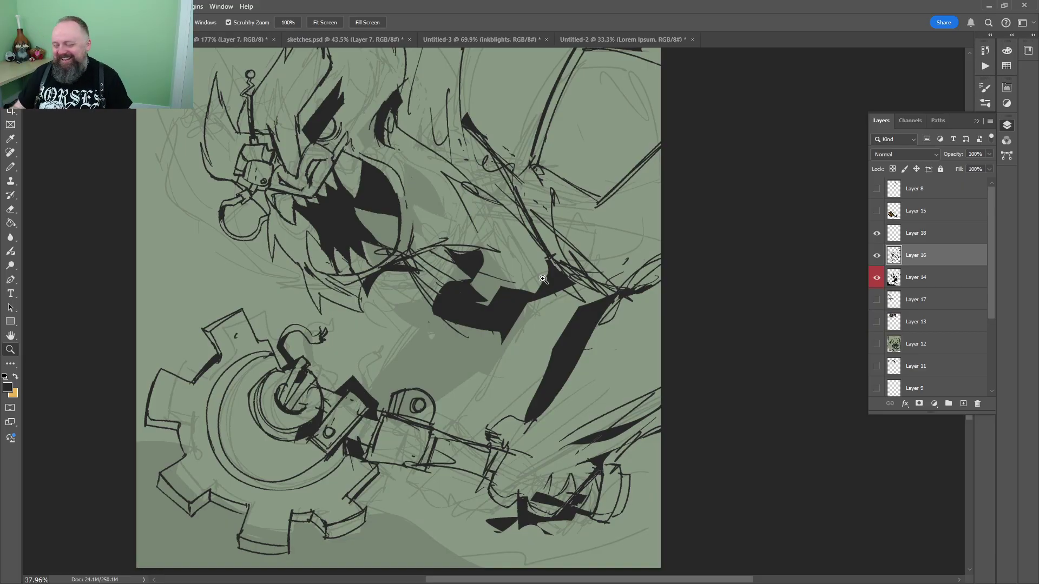
drag(565, 242, 579, 243)
drag(608, 152, 489, 333)
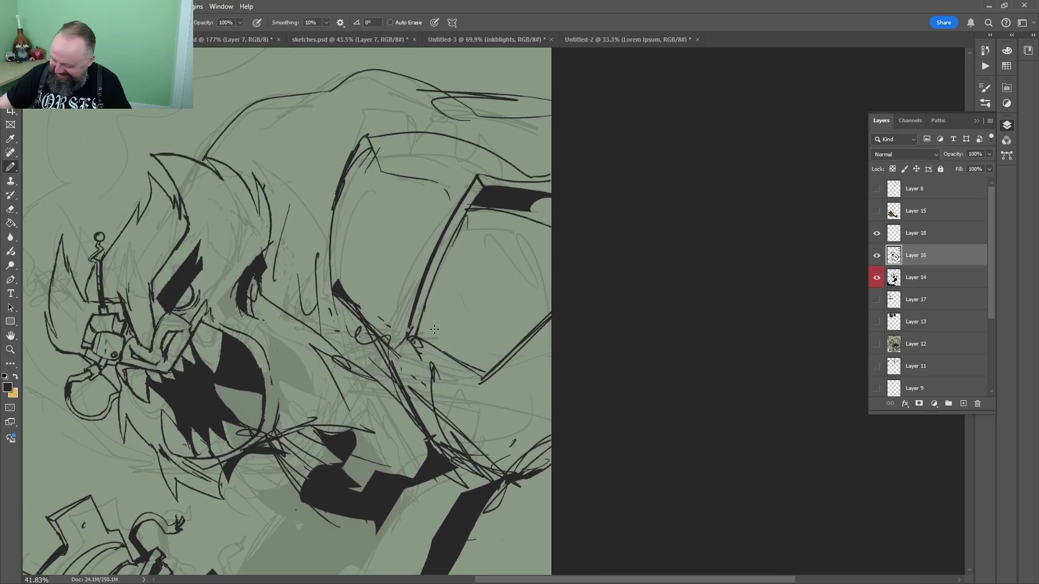
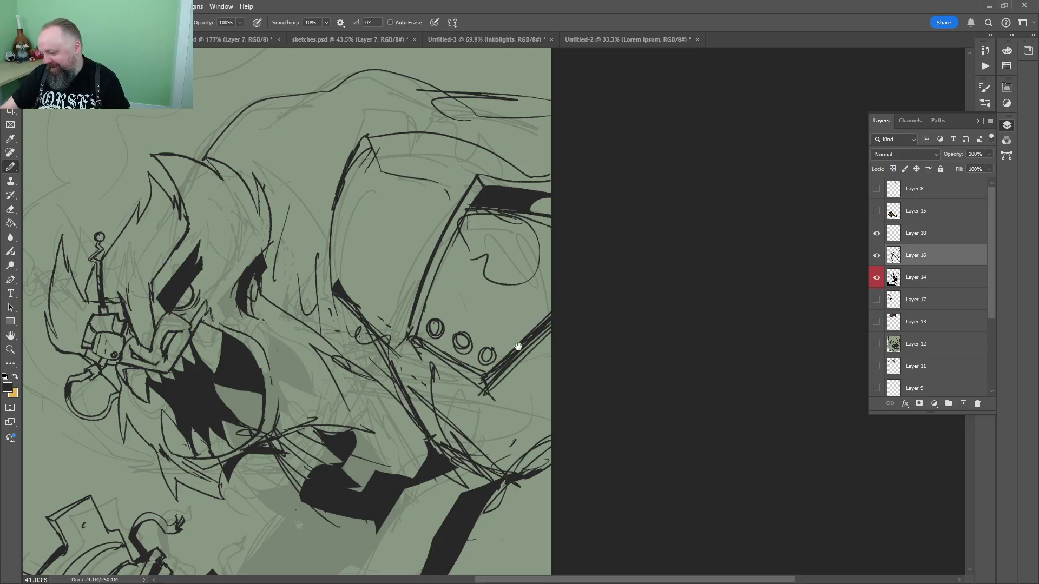
drag(518, 346, 521, 354)
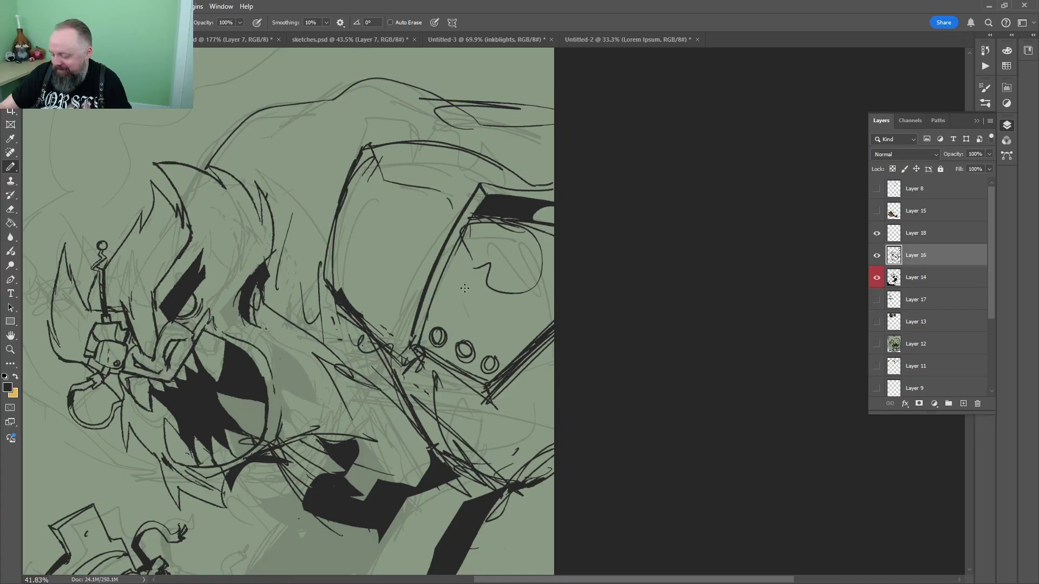
Add short strokes beneath the shoulder armor and erase the black strip leading down to the fist into thin streaks
scroll(432, 184, down, 5)
key(e)
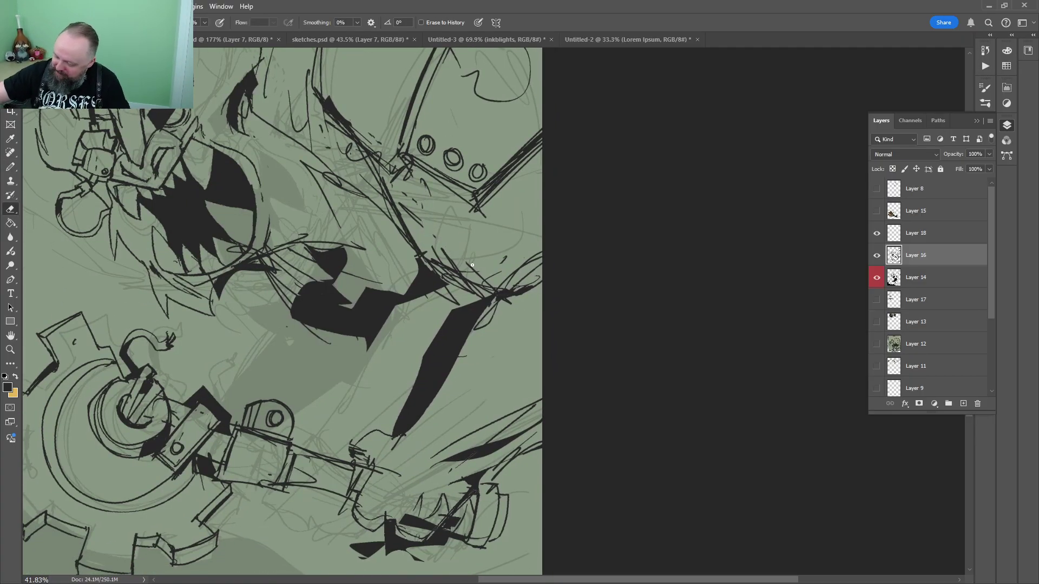
key(z)
mouse_move(411, 324)
mouse_down()
mouse_move(379, 324)
mouse_move(443, 324)
mouse_up()
key(b)
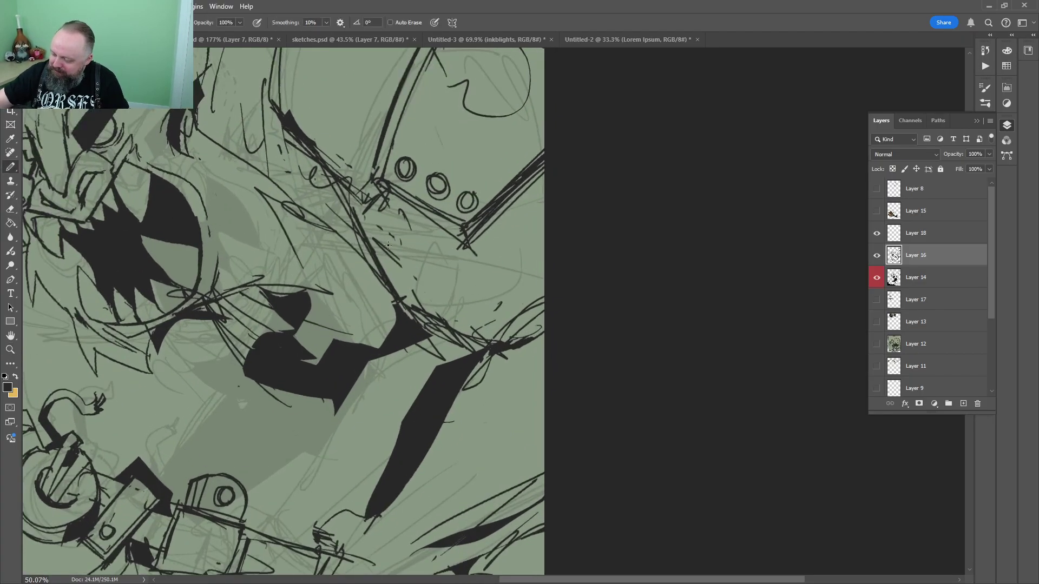
drag(358, 194, 406, 297)
drag(469, 387, 472, 194)
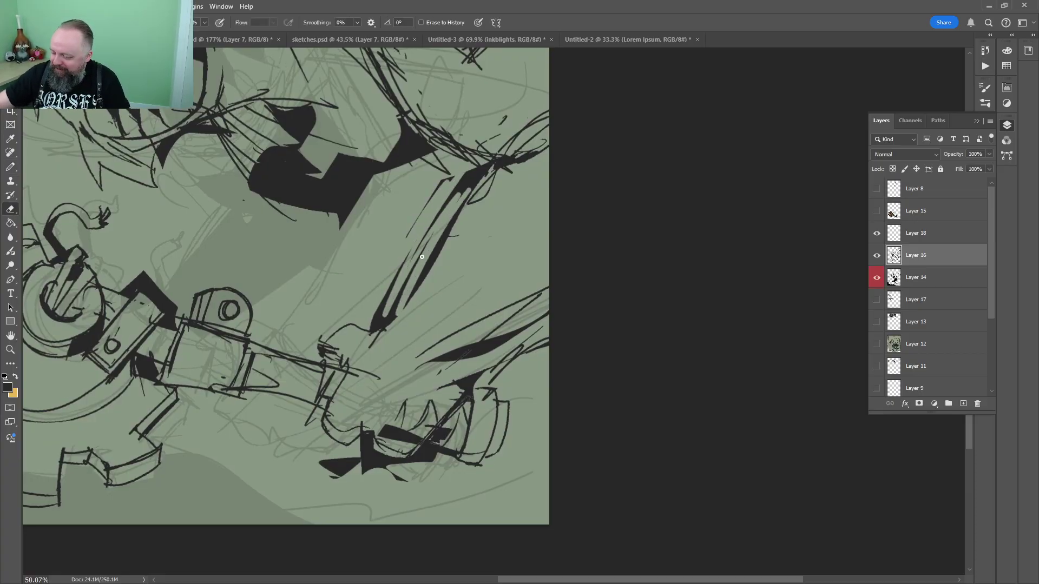
key(z)
scroll(559, 341, down, 5)
scroll(577, 341, up, 5)
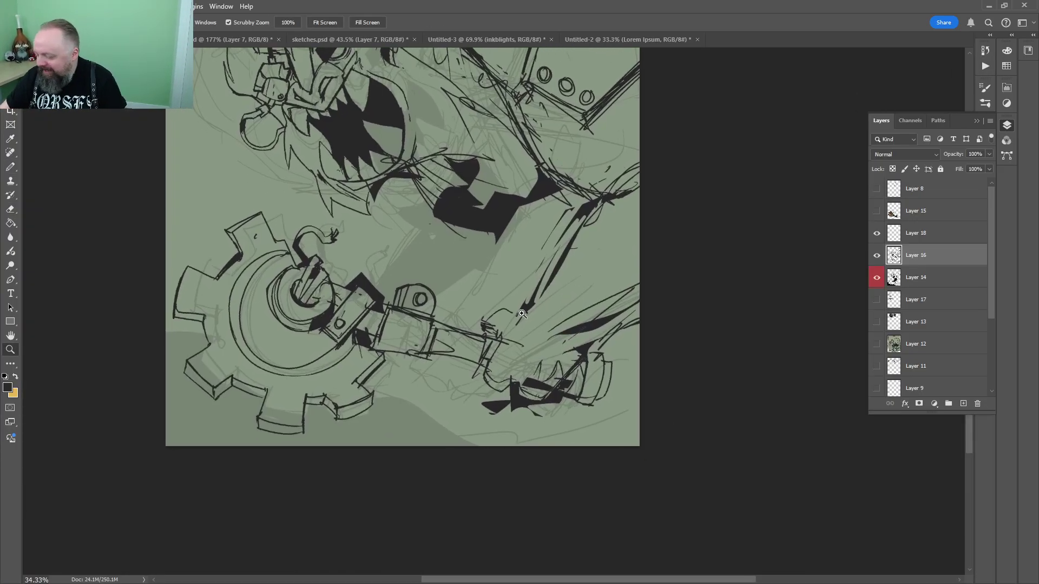
Sketch a knuckle line on top of the fist and erase streaks through the black shadow beneath it
key(b)
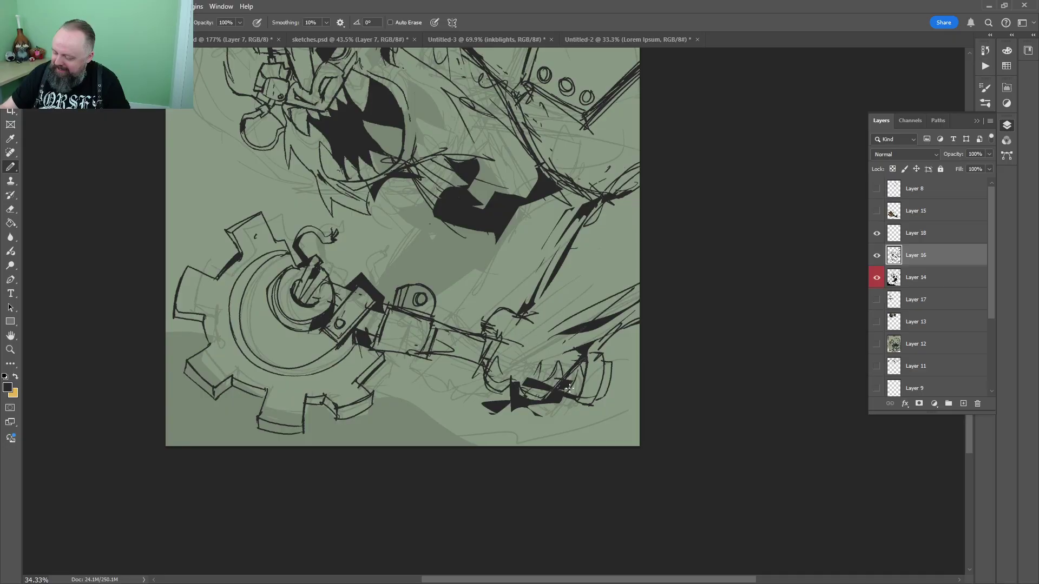
key(e)
drag(532, 404, 504, 410)
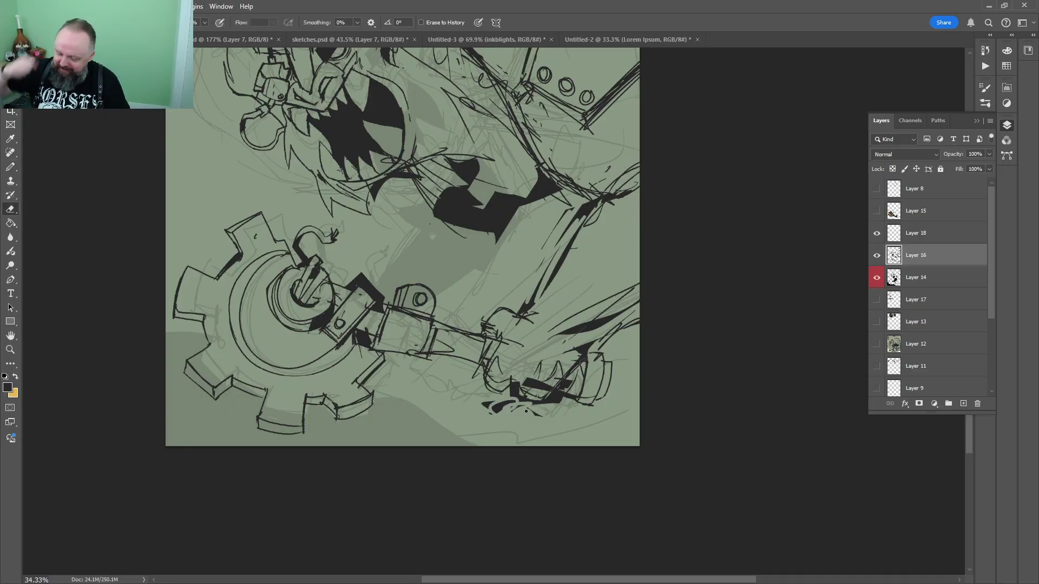
Sketch coiled wrapping around the weapon's handle with loose strips hanging below it
key(b)
scroll(485, 279, up, 5)
mouse_move(485, 299)
mouse_down()
mouse_move(481, 236)
mouse_move(472, 255)
mouse_up()
mouse_move(449, 261)
mouse_down()
mouse_move(486, 272)
mouse_move(498, 338)
mouse_move(519, 334)
mouse_move(455, 352)
mouse_move(442, 404)
mouse_move(487, 334)
mouse_move(500, 340)
mouse_move(482, 458)
mouse_move(509, 337)
mouse_up()
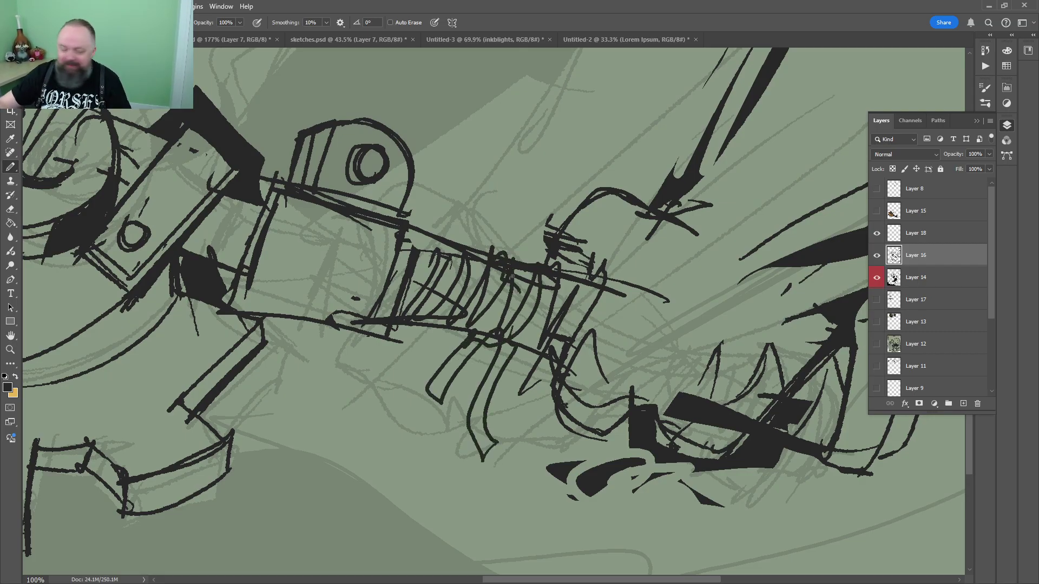
drag(490, 262, 526, 271)
Outline the torso area beneath the shoulder armor and fill it with solid black
key(z)
drag(500, 170, 460, 173)
drag(508, 196, 508, 425)
drag(503, 325, 482, 317)
mouse_move(568, 271)
mouse_down()
mouse_move(548, 276)
mouse_move(561, 284)
mouse_move(609, 254)
mouse_up()
key(g)
click(613, 262)
Cut a pale highlight shape out of the black torso fill with a freehand selection and deselect it
key(z)
key(l)
drag(577, 288, 602, 264)
mouse_move(634, 275)
mouse_down()
mouse_move(626, 248)
mouse_move(628, 292)
mouse_move(589, 260)
mouse_up()
key(Delete)
key(ctrl+d)
key(z)
drag(553, 319, 586, 319)
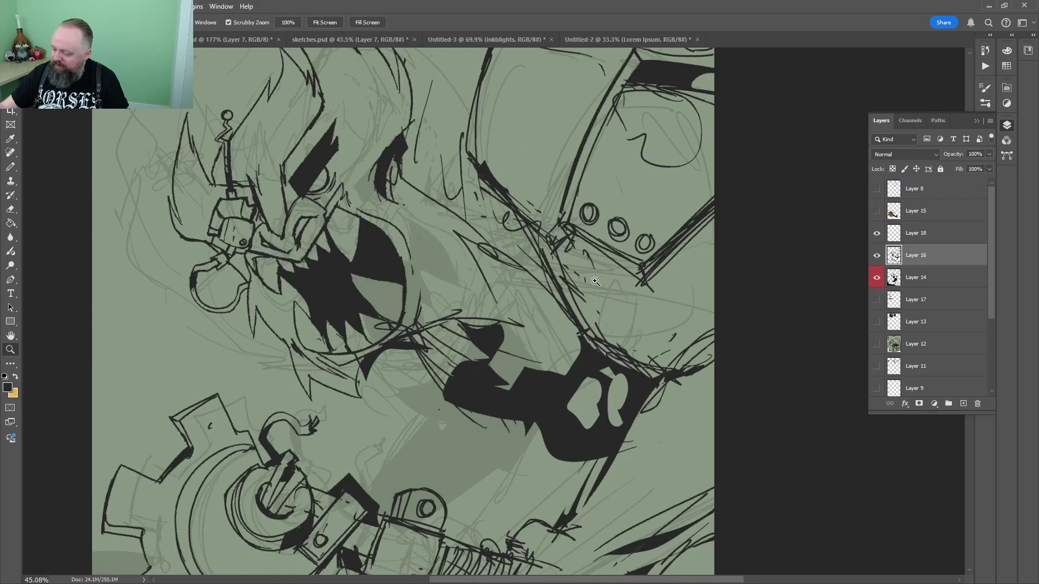
Outline a tapering extension of the torso shadow up along the armor's lower edge and fill it black
key(b)
alt+click(587, 367)
drag(514, 373, 543, 344)
drag(522, 201, 540, 319)
drag(527, 248, 544, 370)
key(g)
click(558, 337)
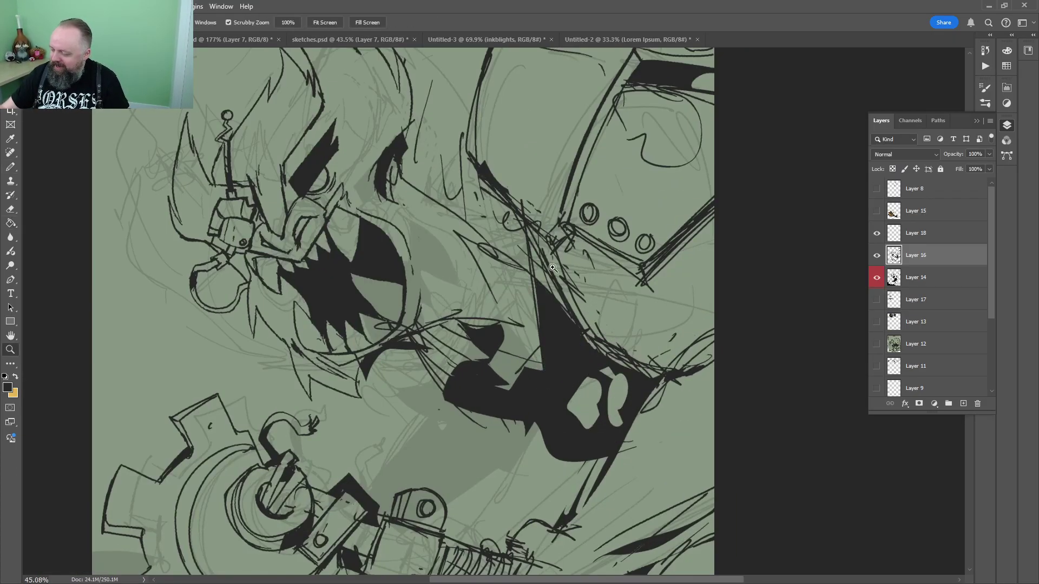
Sketch strap bands across the top of the shoulder armor and a small spike on its front edge
key(b)
scroll(541, 303, down, 5)
scroll(527, 285, up, 5)
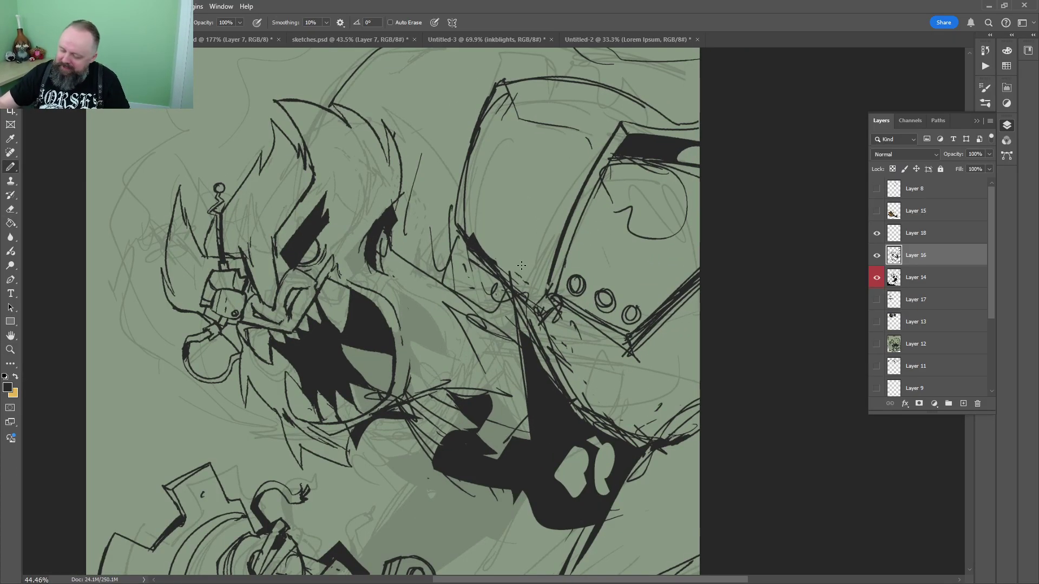
drag(522, 266, 449, 287)
drag(487, 257, 425, 451)
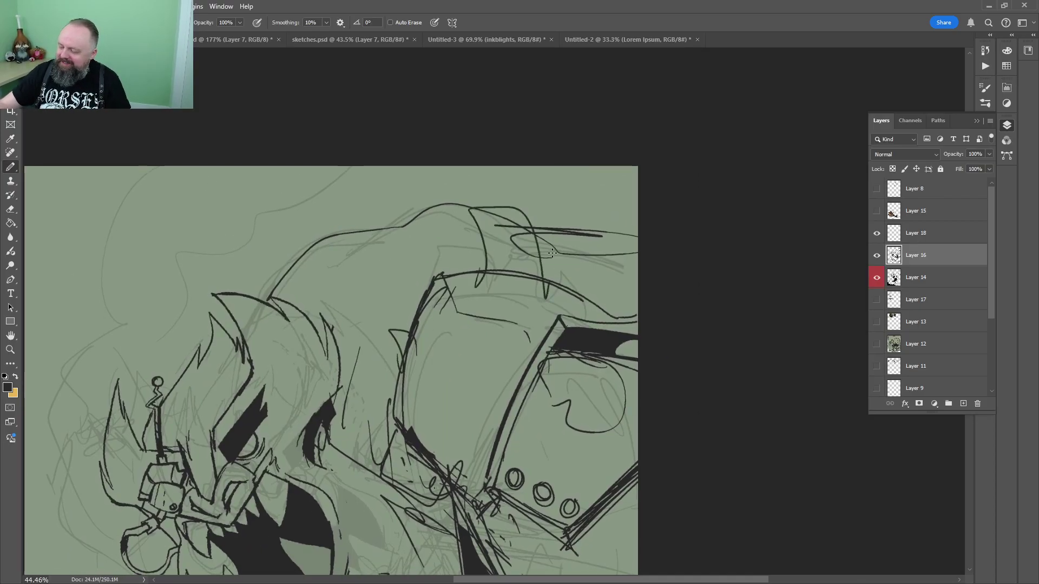
key(z)
drag(625, 279, 494, 312)
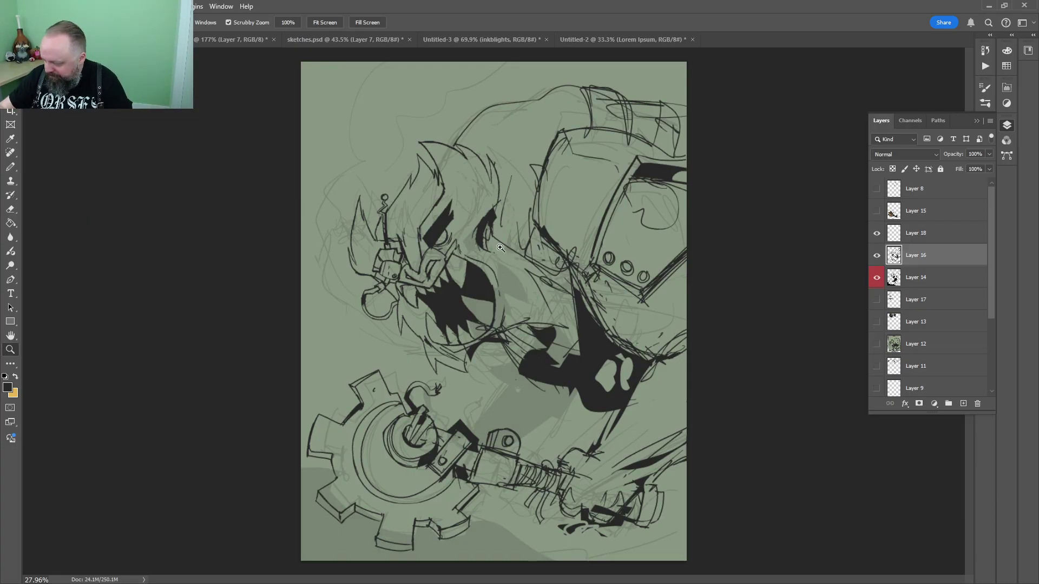
drag(499, 247, 527, 247)
mouse_move(467, 220)
mouse_down()
mouse_move(440, 215)
mouse_move(417, 238)
mouse_up()
key(l)
key(z)
drag(687, 254, 625, 257)
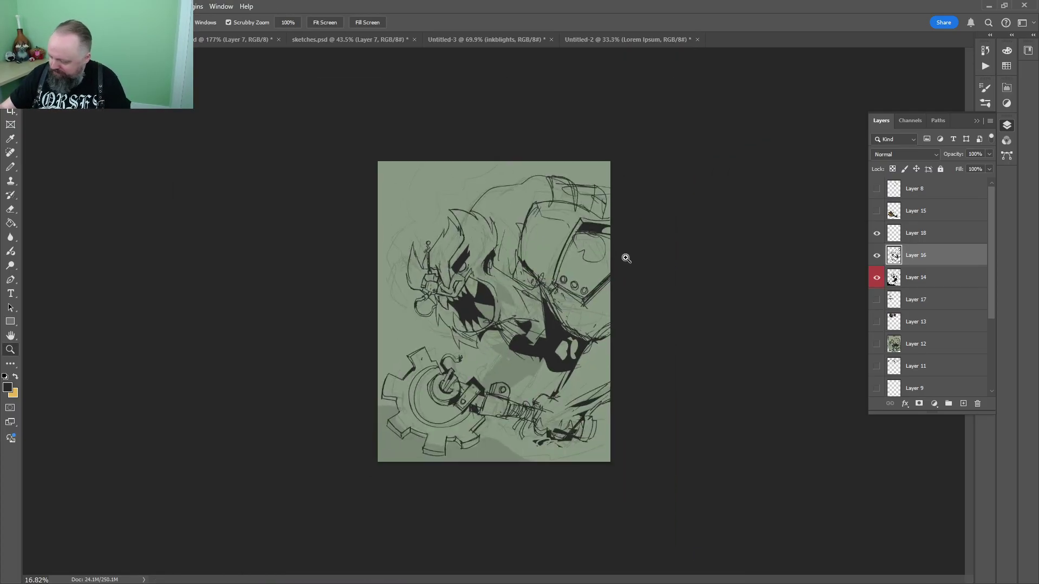
Outline the neck and chest area behind the open jaw and fill it with solid black
drag(542, 313, 622, 312)
key(b)
mouse_move(476, 226)
mouse_down()
mouse_move(511, 306)
mouse_move(442, 306)
mouse_up()
key(g)
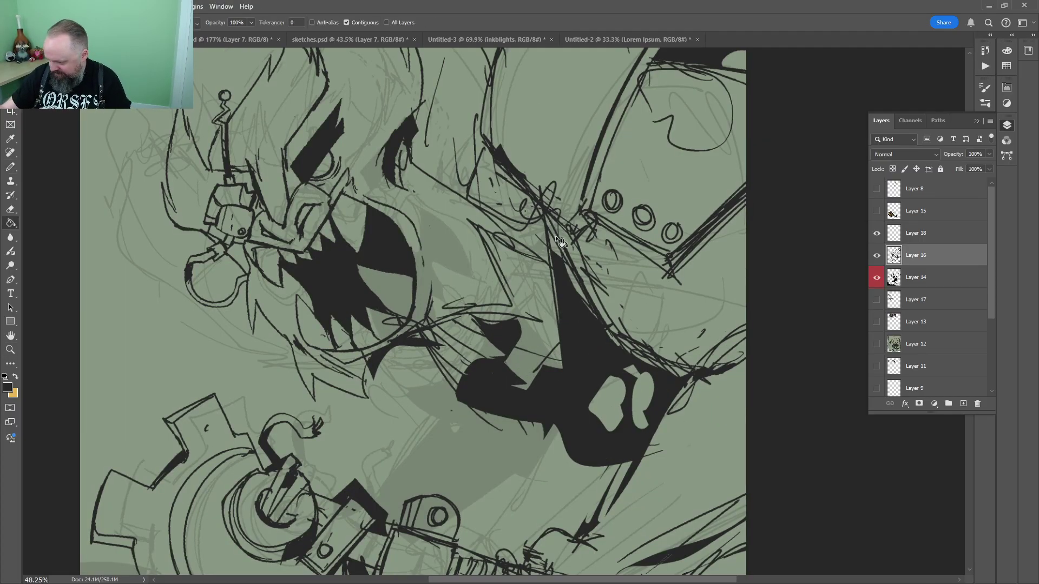
click(523, 312)
scroll(525, 319, down, 5)
scroll(535, 362, up, 4)
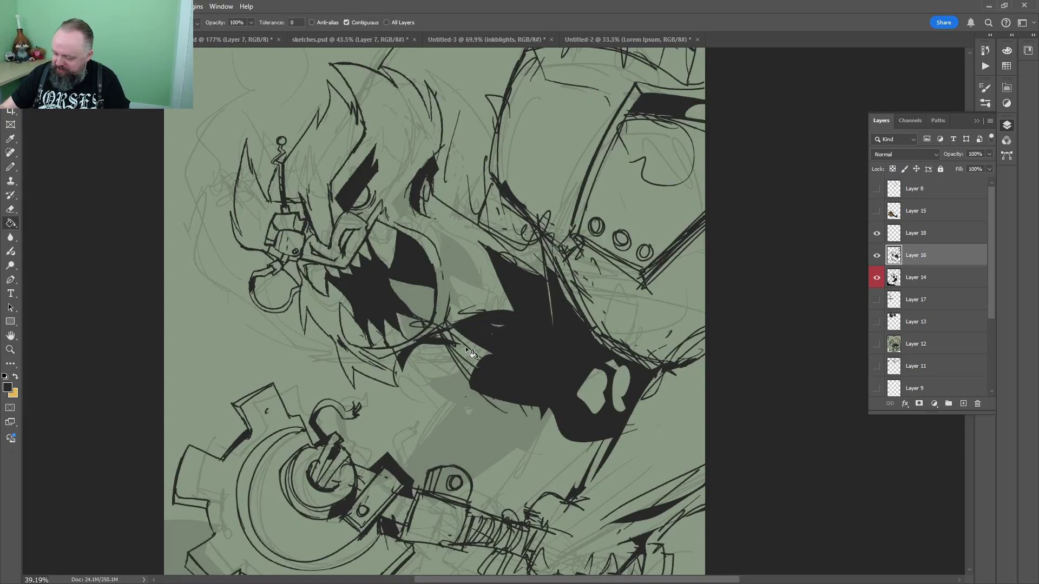
key(z)
drag(649, 354, 606, 351)
key(b)
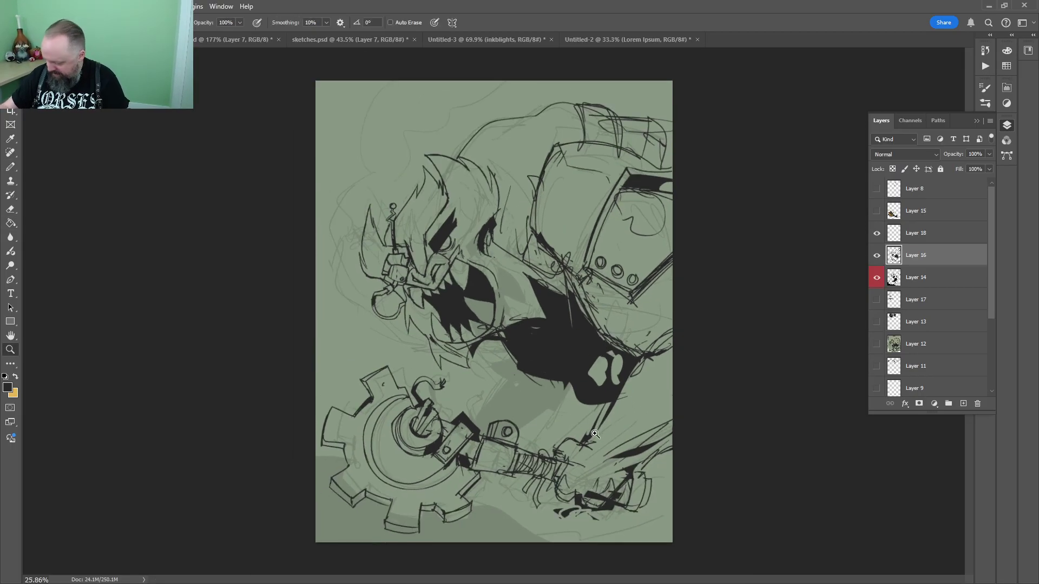
Fill a new shape below the fist and the strip above it with black, and add lines beside the wrist
key(z)
drag(590, 426, 638, 427)
drag(606, 383, 548, 162)
key(b)
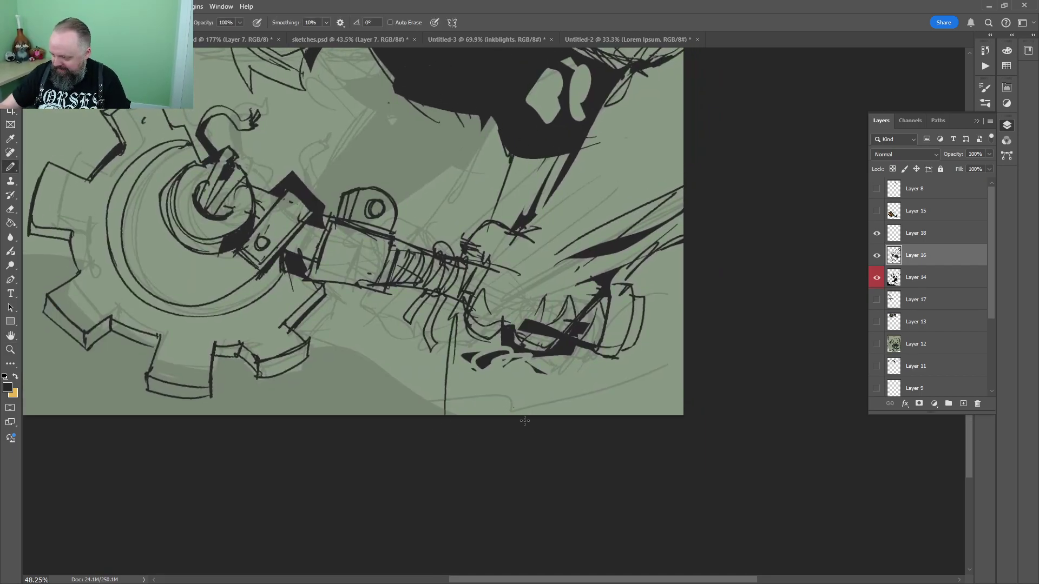
drag(549, 415, 587, 349)
key(g)
click(492, 356)
click(535, 169)
key(b)
drag(627, 282, 683, 270)
drag(631, 281, 682, 296)
Sketch a mound along the ground beside the gear and small floating debris pieces above the weapon
key(z)
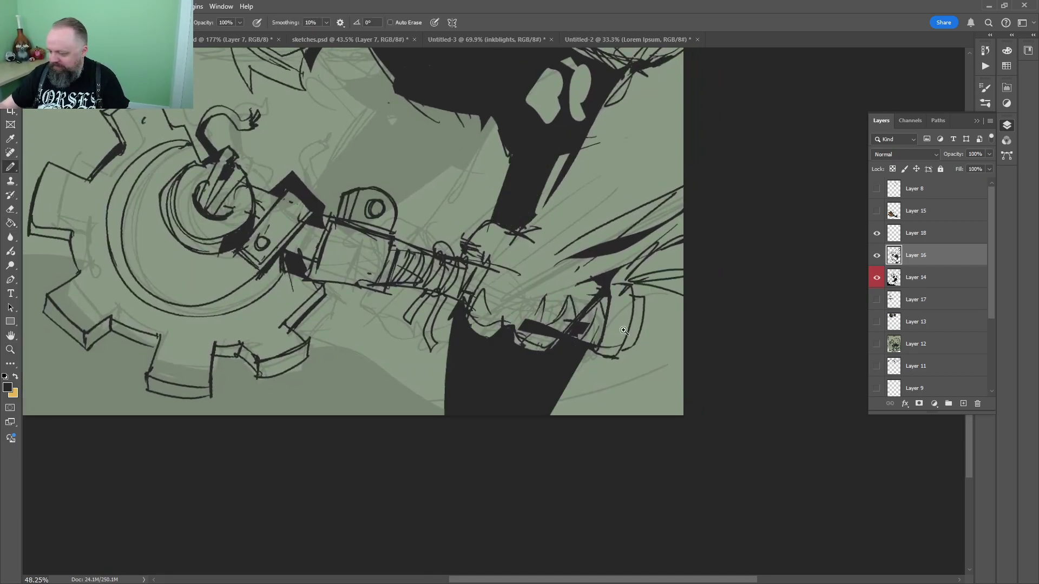
drag(318, 386, 564, 471)
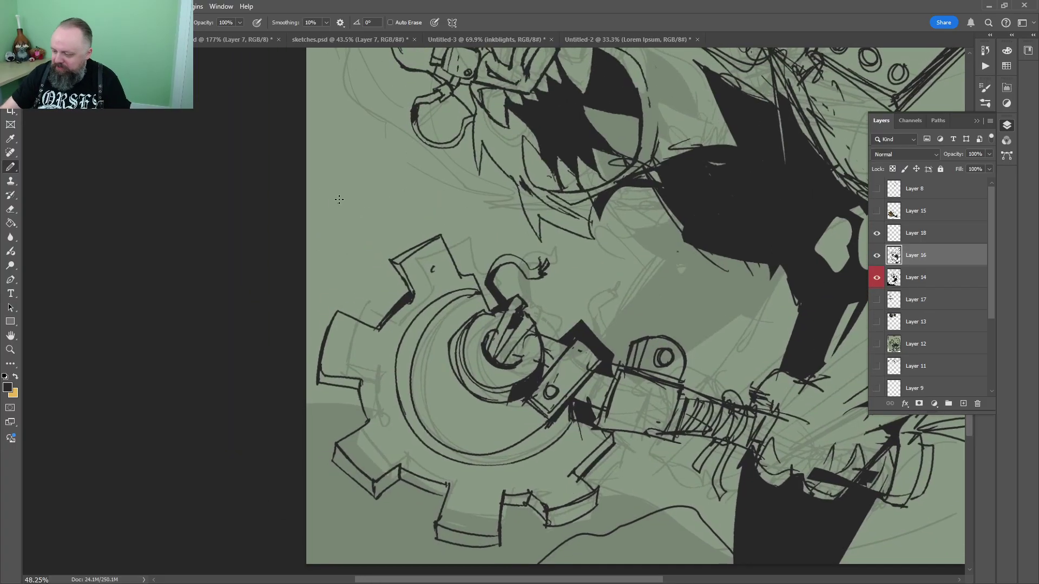
drag(612, 275, 610, 289)
mouse_move(559, 319)
mouse_down()
mouse_move(529, 320)
mouse_move(332, 410)
mouse_up()
Erase pale streaks out of the black chest shadow and redraw the outline along its lower edge
key(e)
mouse_move(493, 344)
mouse_down()
mouse_move(527, 310)
mouse_move(501, 358)
mouse_move(540, 307)
mouse_up()
drag(521, 353, 543, 320)
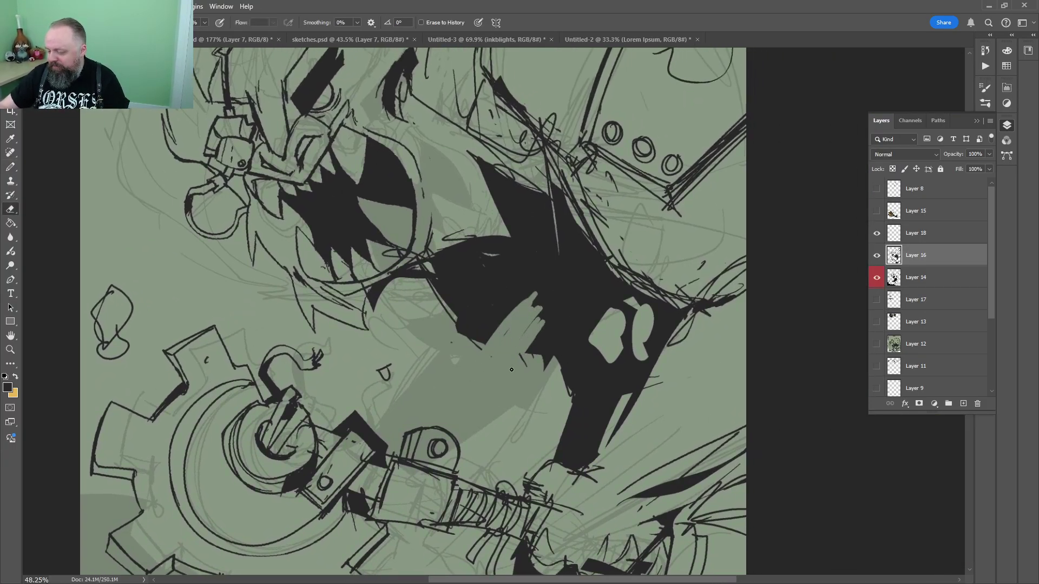
key(z)
drag(514, 385, 546, 383)
key(b)
drag(460, 307, 516, 354)
Switch to the Untitled-3 inkblights illustration and examine its dark shadow shapes, claws and creatures
click(490, 41)
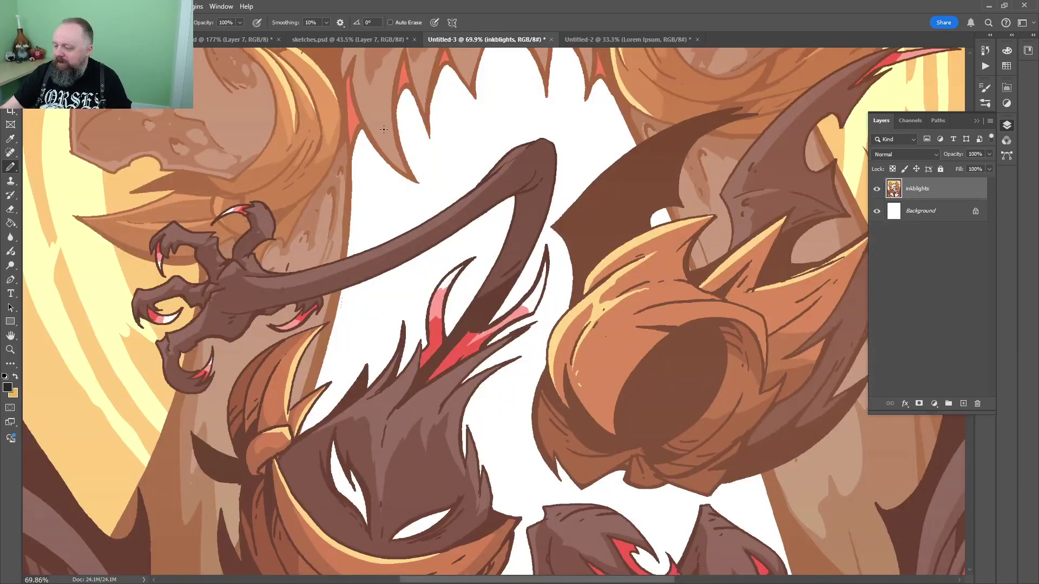
key(z)
drag(636, 297, 580, 297)
mouse_move(585, 406)
mouse_down()
mouse_move(607, 405)
mouse_move(611, 228)
mouse_up()
drag(582, 280, 557, 423)
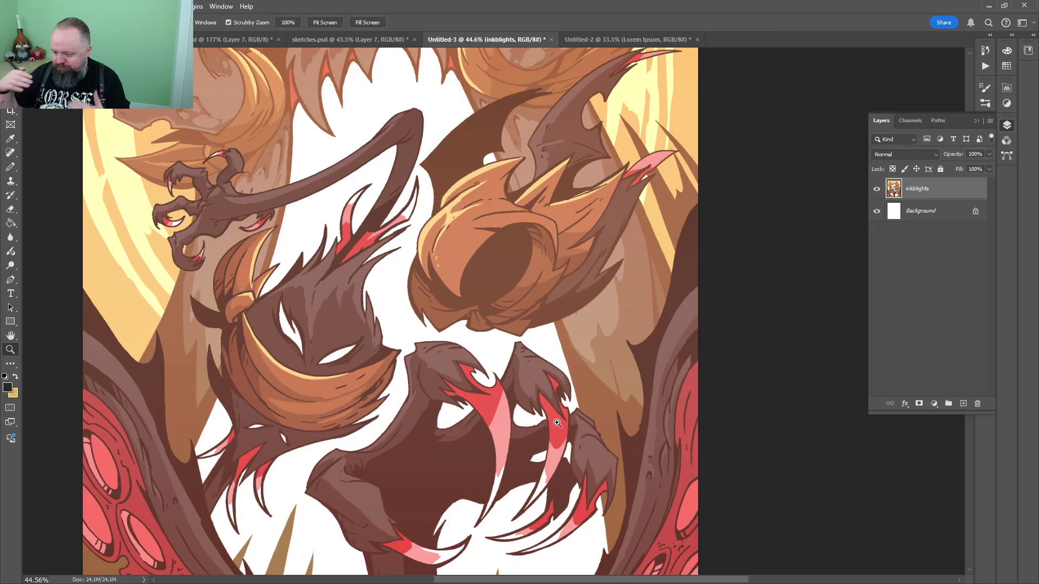
drag(654, 339, 660, 270)
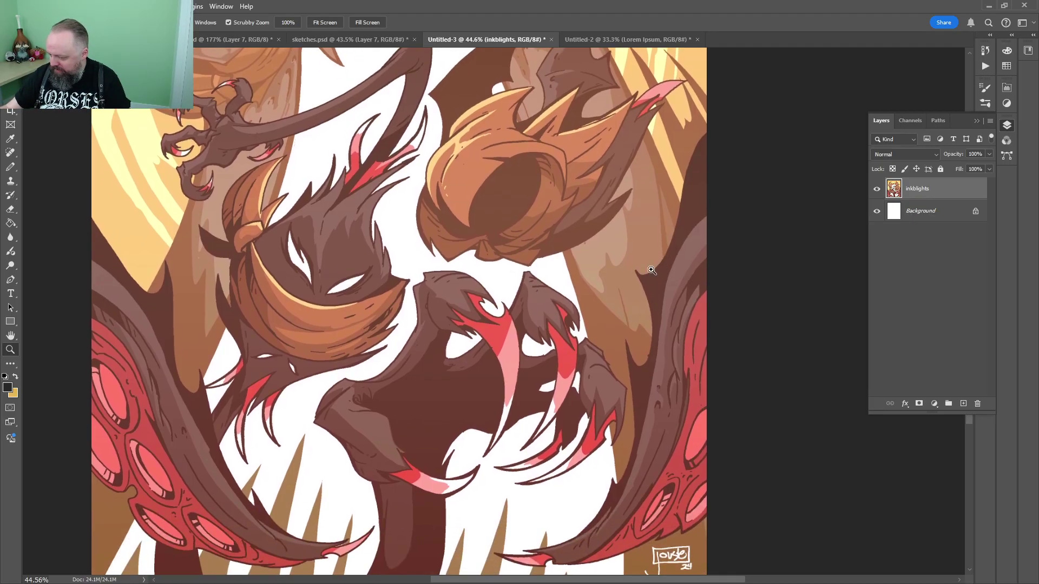
drag(484, 211, 477, 501)
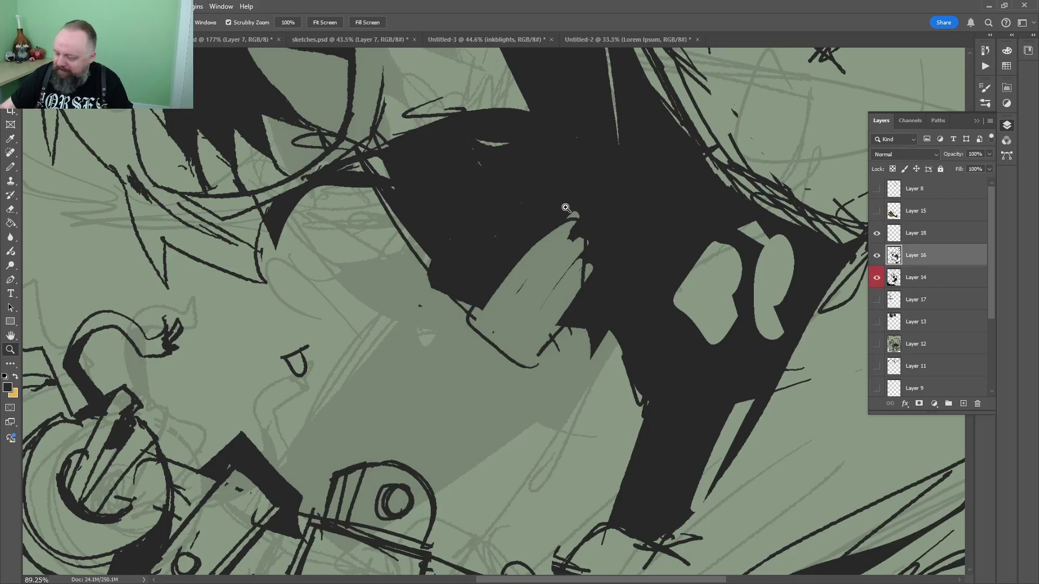
Lasso the monster's head, back line and chest on Layer 16, rotate them slightly clockwise, and deselect
key(ctrl+0)
drag(509, 281, 565, 270)
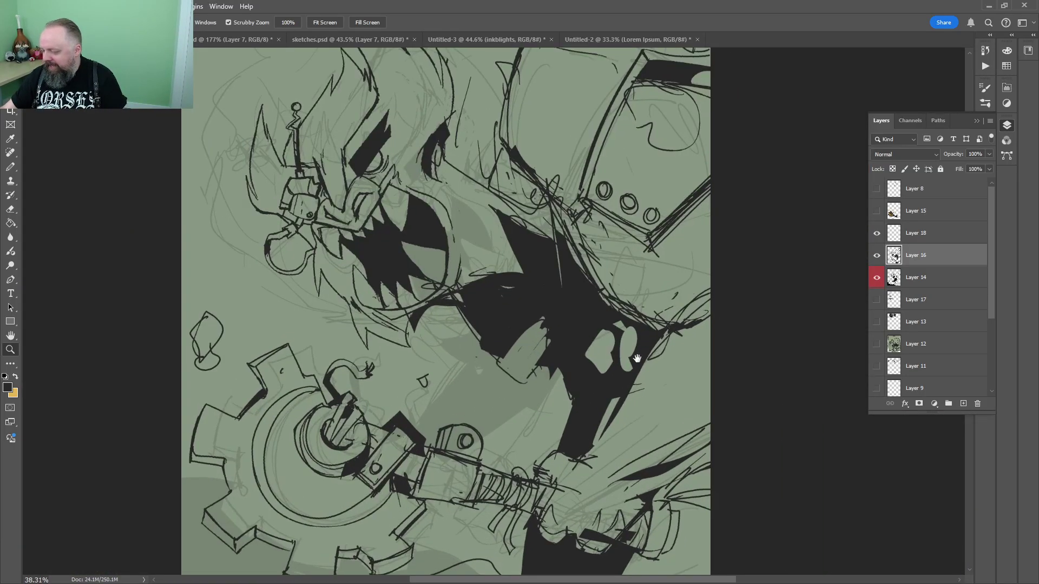
key(ctrl+0)
key(l)
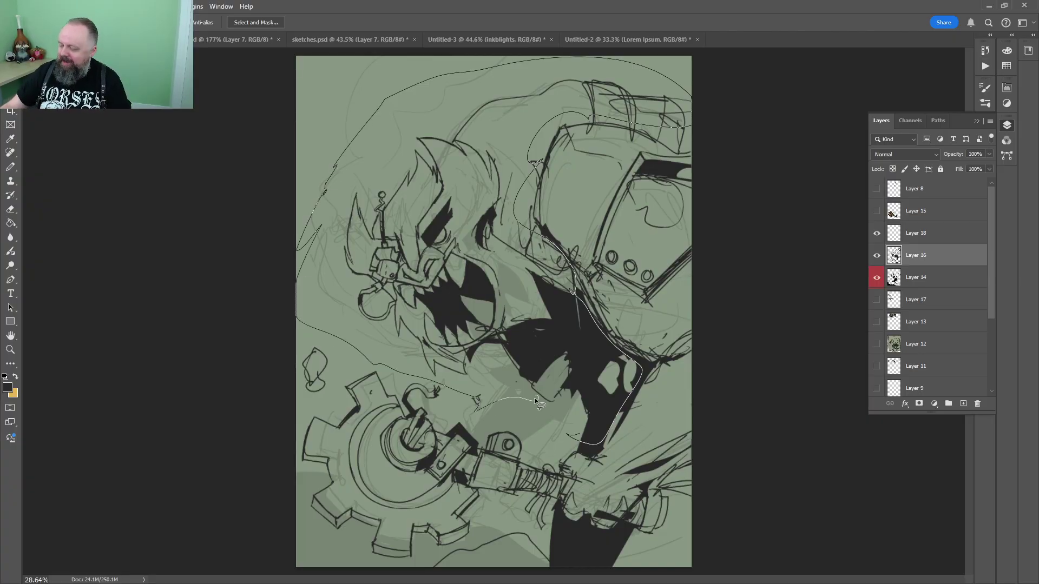
drag(534, 398, 581, 441)
key(ctrl+t)
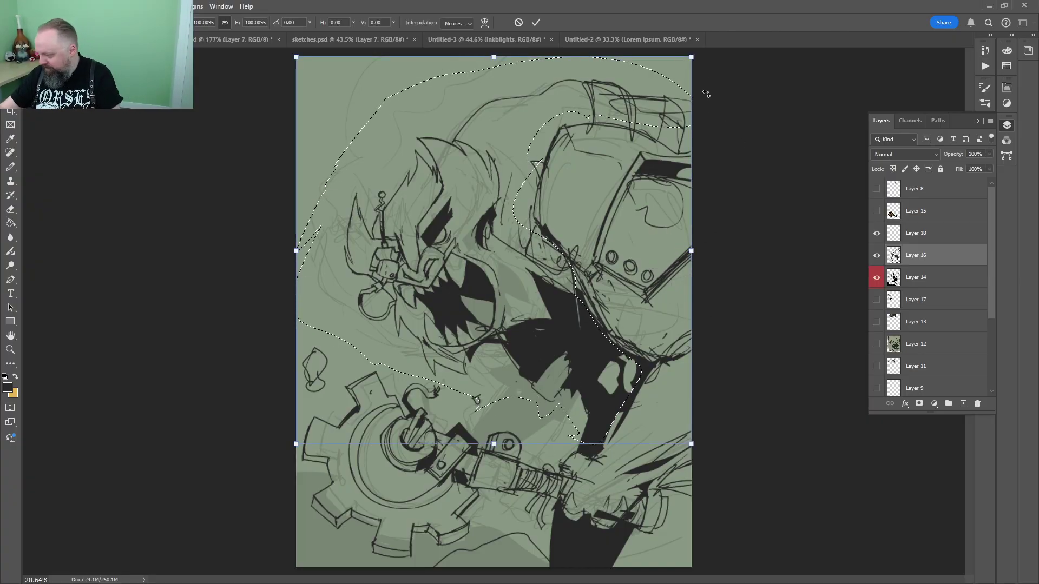
mouse_move(706, 93)
mouse_down()
mouse_move(725, 69)
mouse_move(714, 90)
mouse_move(739, 70)
mouse_up()
key(Return)
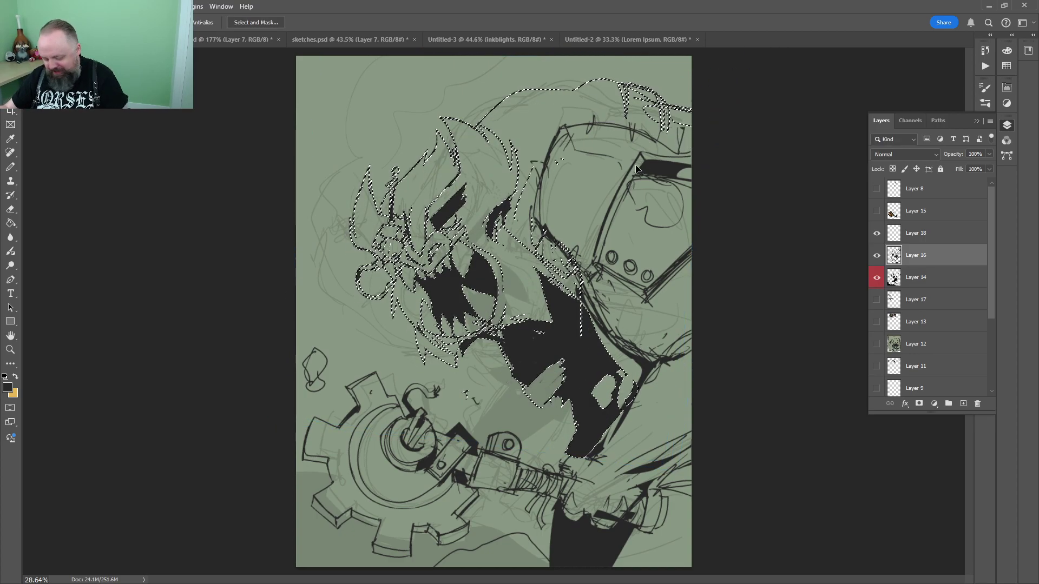
key(ctrl+d)
Lasso the gear weapon with the gripping fist, rotate it clockwise by about 9.7° and shift it upward
key(z)
mouse_move(587, 426)
mouse_down()
mouse_move(519, 426)
mouse_move(577, 425)
mouse_up()
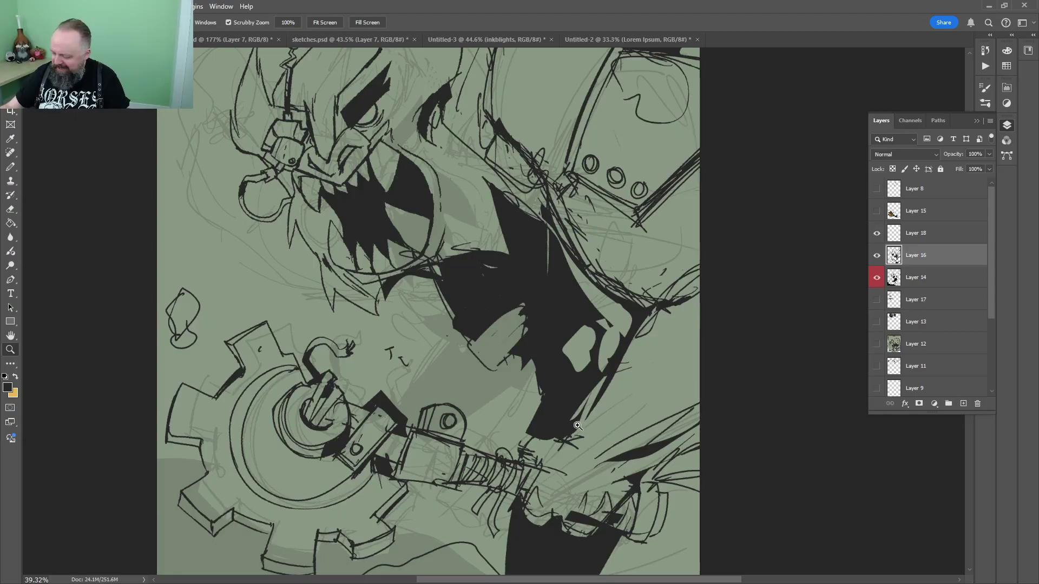
key(ctrl+0)
key(l)
drag(241, 464, 416, 568)
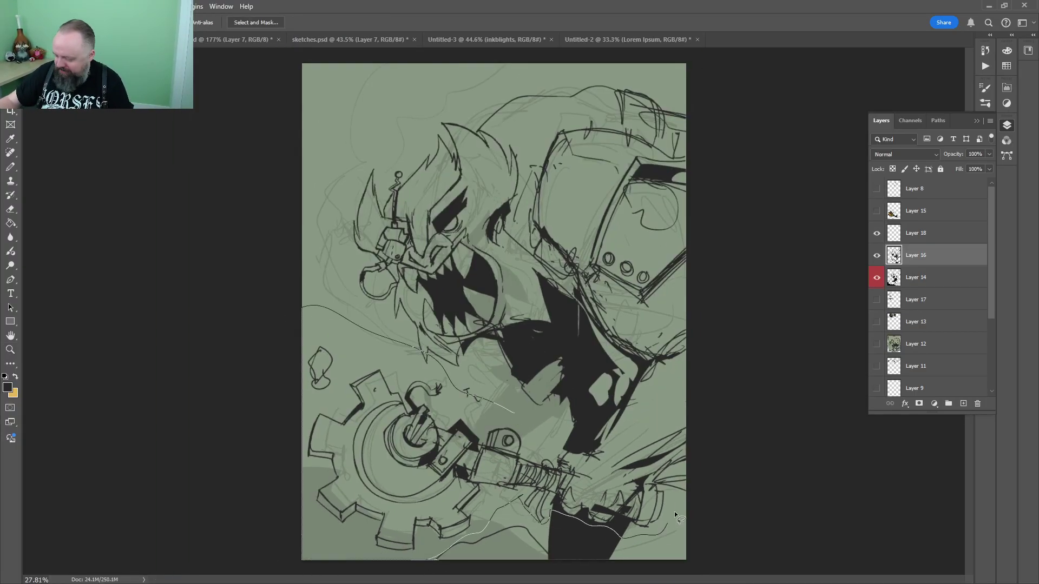
drag(584, 448, 556, 447)
key(ctrl+t)
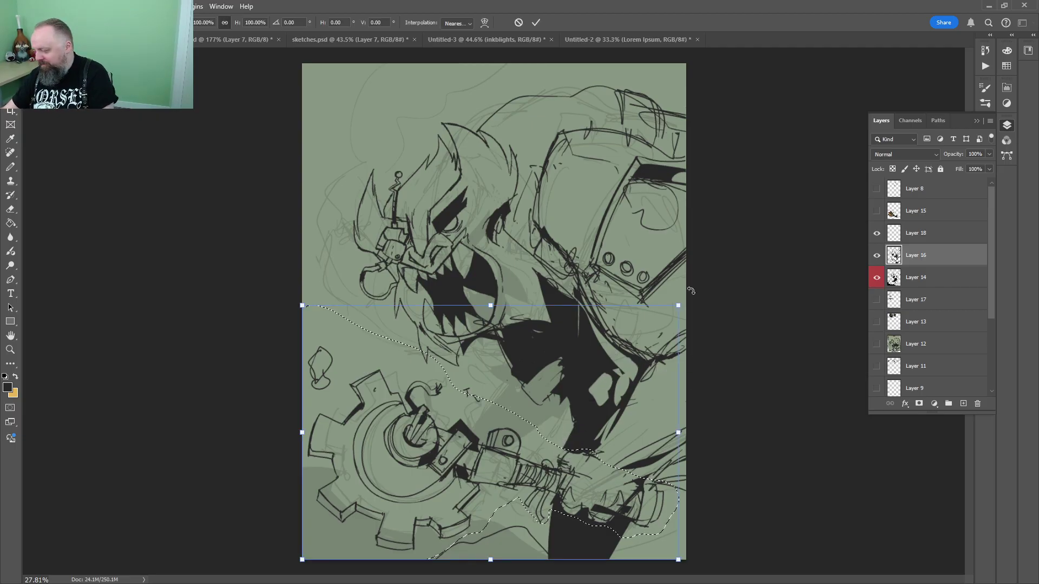
drag(692, 292, 712, 327)
drag(605, 486, 616, 469)
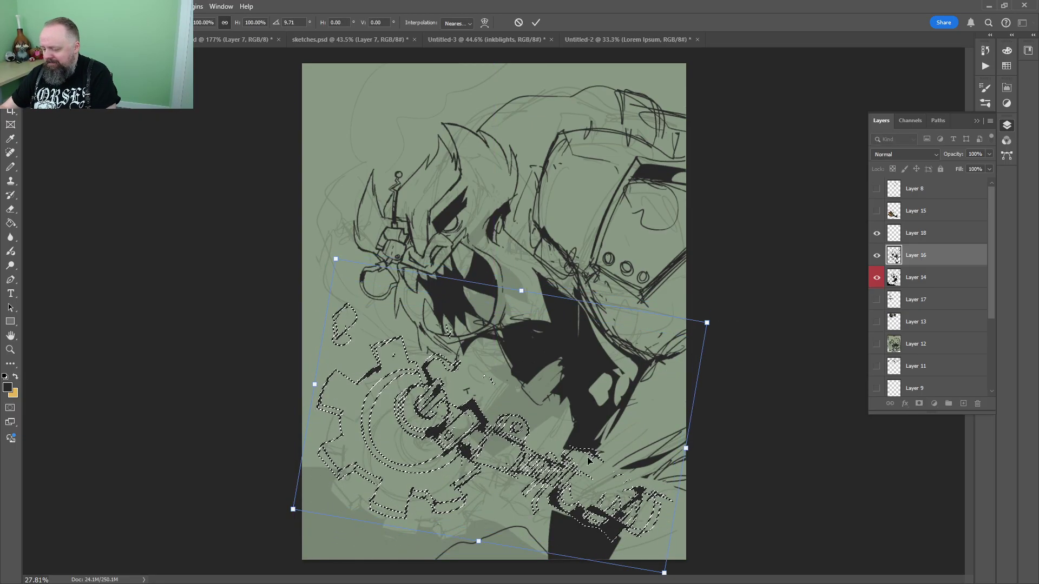
key(Return)
Switch to the sketches.psd document and show its whole page of creature doodles
key(ctrl+Tab)
key(ctrl+Tab)
key(ctrl+Tab)
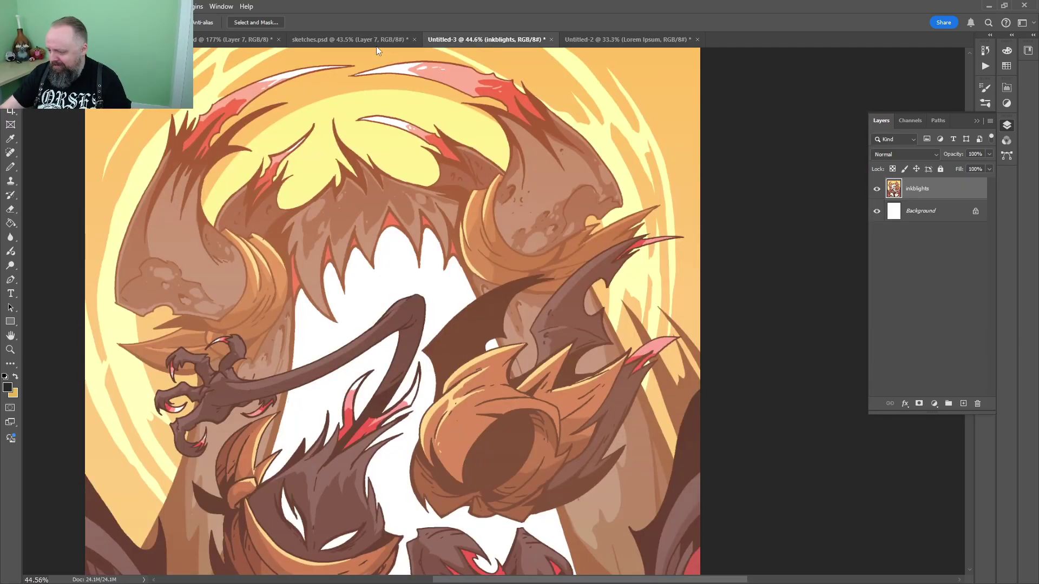
click(377, 44)
key(z)
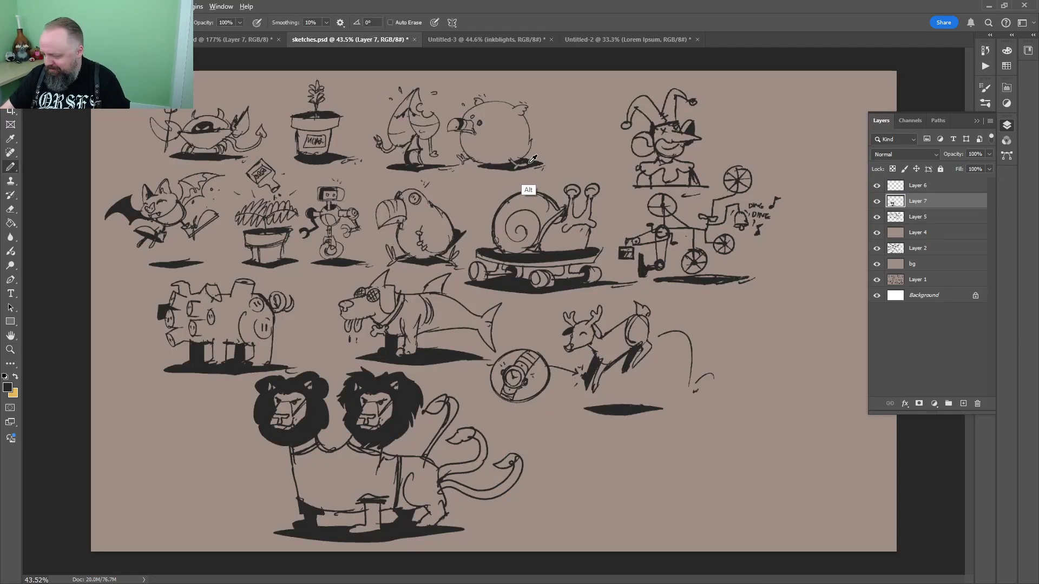
scroll(421, 396, down, 4)
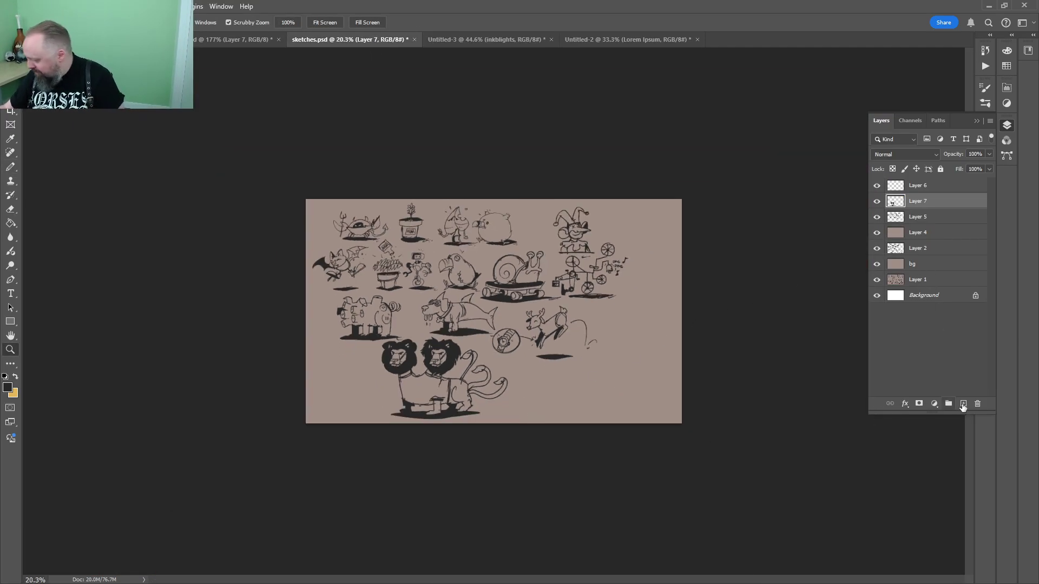
Add two new empty layers above Layer 7 for a drawing in the free space beside the leaping deer
click(963, 404)
drag(603, 355, 667, 336)
drag(668, 336, 540, 251)
key(b)
key(z)
mouse_move(362, 269)
mouse_down()
mouse_move(436, 248)
mouse_move(511, 275)
mouse_move(513, 286)
mouse_up()
key(b)
scroll(440, 283, down, 1)
alt+click(416, 278)
drag(577, 289, 321, 227)
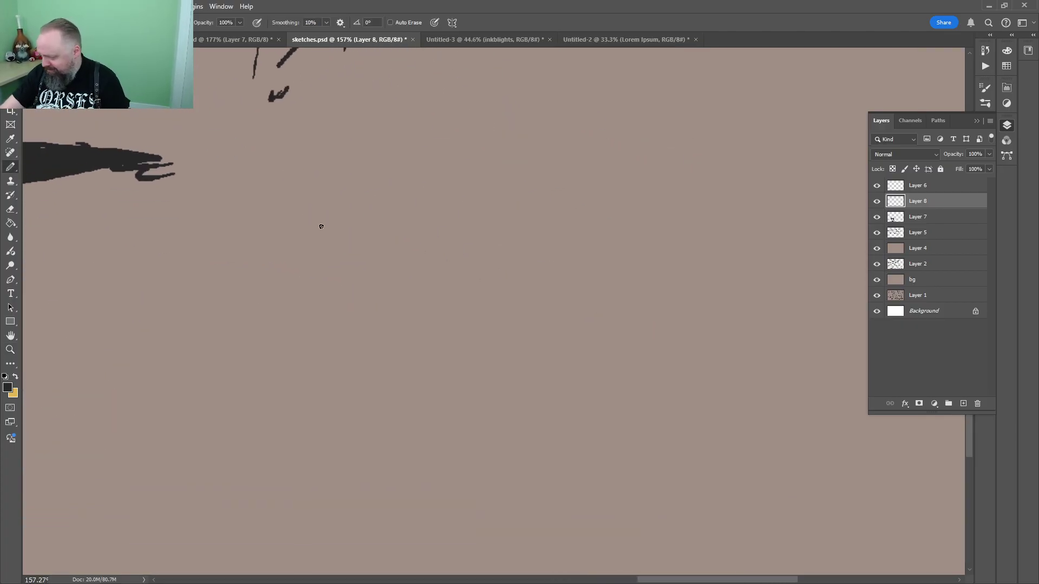
click(961, 405)
scroll(550, 290, down, 2)
scroll(522, 263, up, 1)
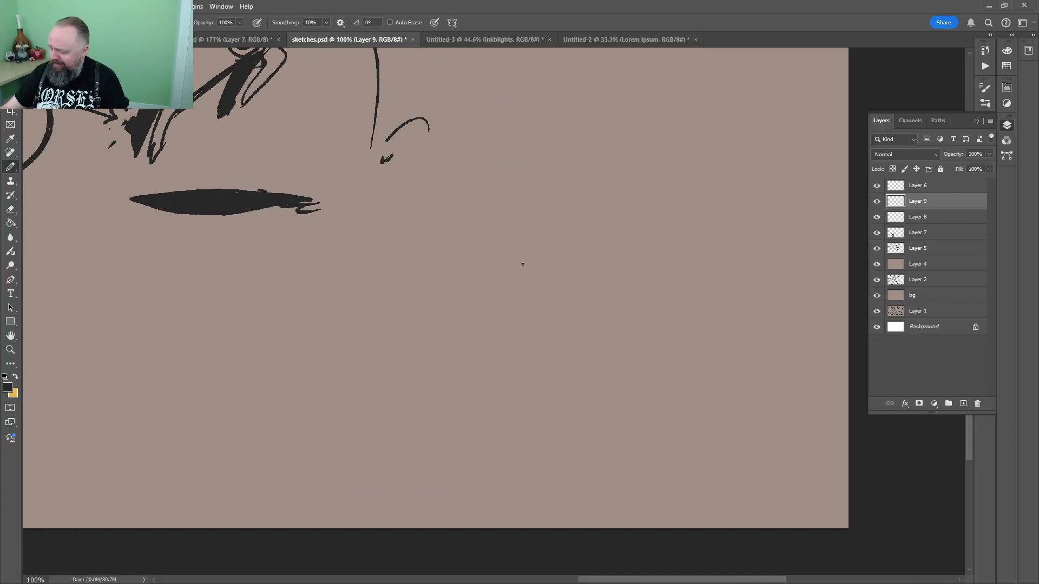
Sketch a round trash-can lid with a raised handle in the empty lower-right area of the page
mouse_move(605, 232)
mouse_down()
mouse_move(596, 245)
mouse_move(487, 234)
mouse_up()
mouse_move(491, 235)
mouse_down()
mouse_move(496, 260)
mouse_move(609, 236)
mouse_up()
key(e)
mouse_move(535, 227)
mouse_down()
mouse_move(575, 225)
mouse_move(553, 222)
mouse_up()
key(b)
drag(529, 233, 532, 208)
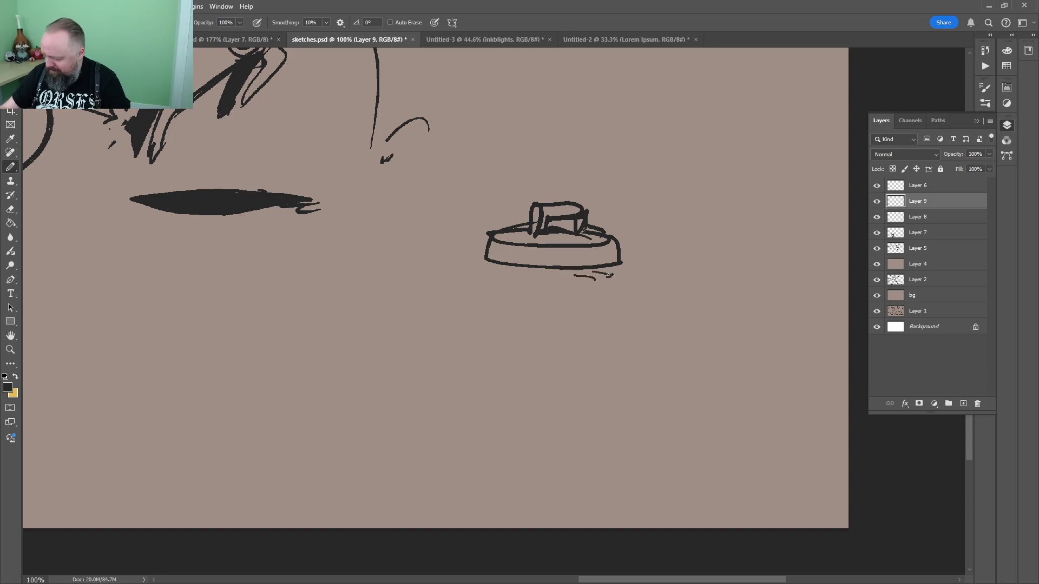
Draw the trash can's body below the lid with three vertical ribs and a narrow base rim
mouse_move(616, 269)
mouse_down()
mouse_move(486, 293)
mouse_move(498, 449)
mouse_move(587, 443)
mouse_up()
mouse_move(617, 439)
mouse_down()
mouse_move(618, 303)
mouse_move(618, 435)
mouse_up()
mouse_move(619, 433)
mouse_down()
mouse_move(514, 450)
mouse_move(528, 331)
mouse_up()
mouse_move(541, 328)
mouse_down()
mouse_move(556, 310)
mouse_move(562, 405)
mouse_up()
drag(571, 313, 587, 412)
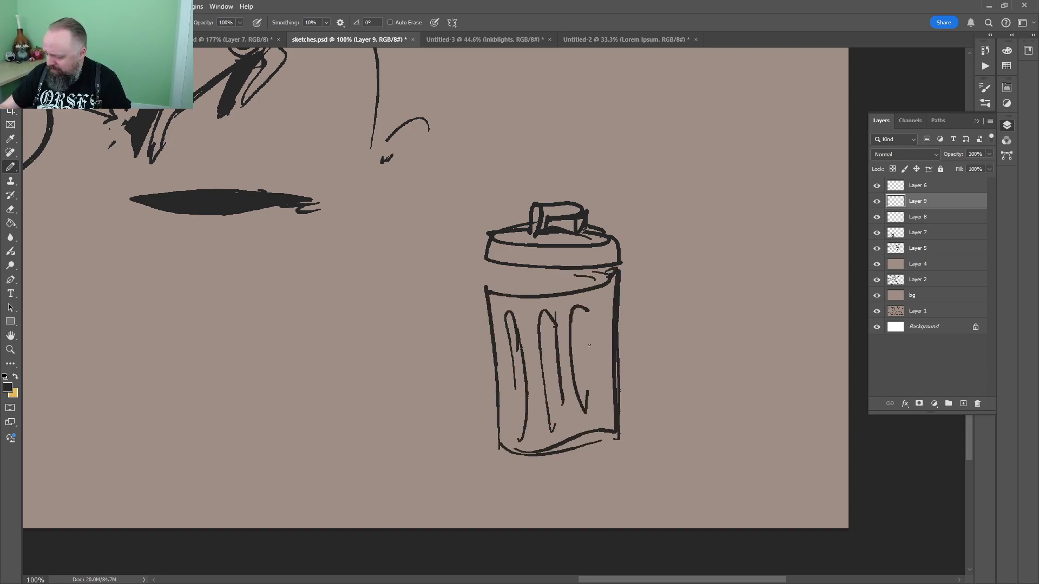
drag(512, 446, 604, 453)
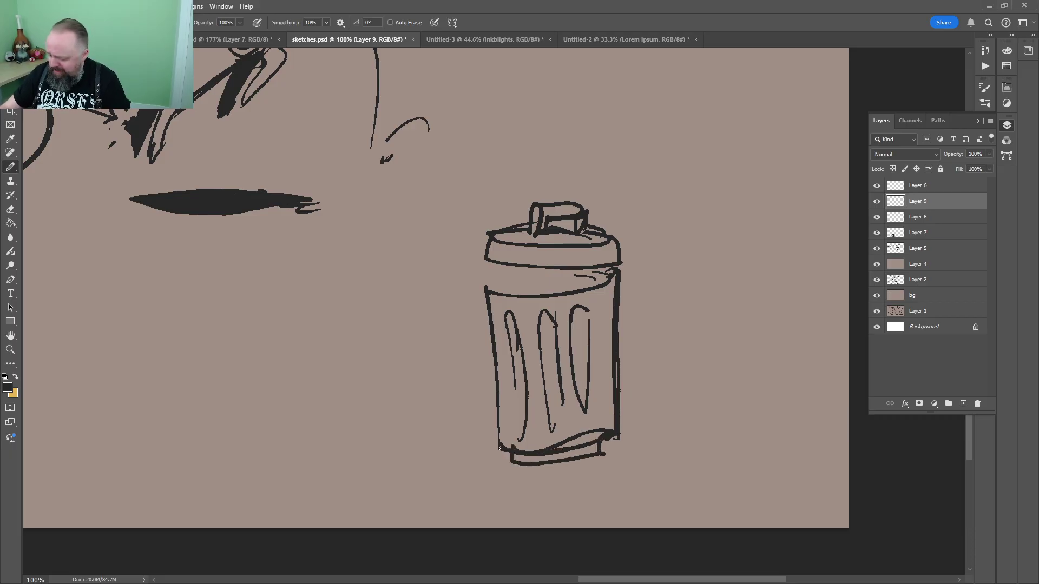
Fill the gap under the lid with black and erase a small rounded shape out of its left end
key(g)
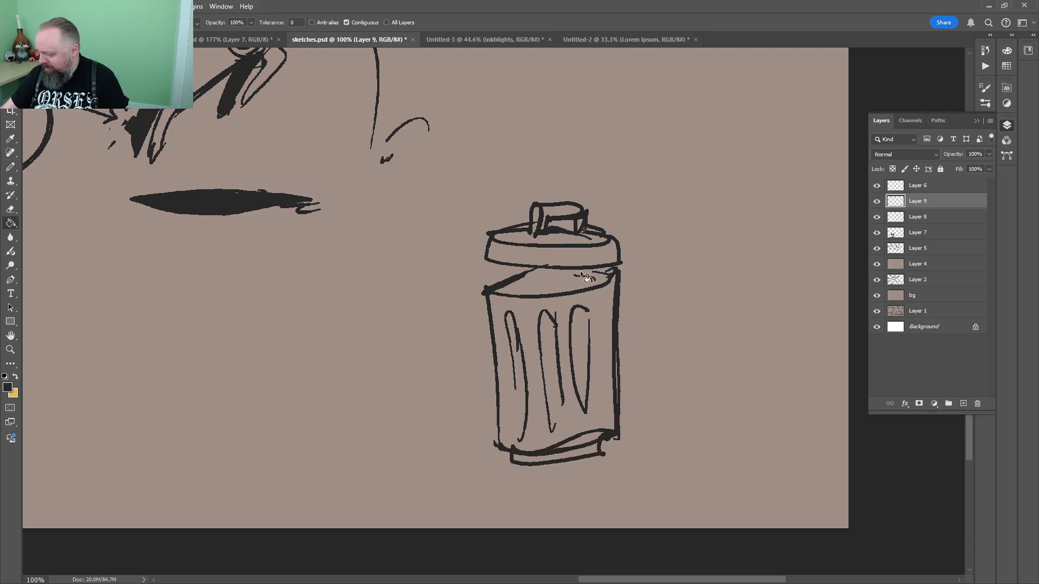
click(580, 278)
key(z)
drag(599, 271, 649, 270)
key(e)
mouse_move(418, 287)
mouse_down()
mouse_move(424, 296)
mouse_move(399, 298)
mouse_up()
drag(587, 176, 729, 99)
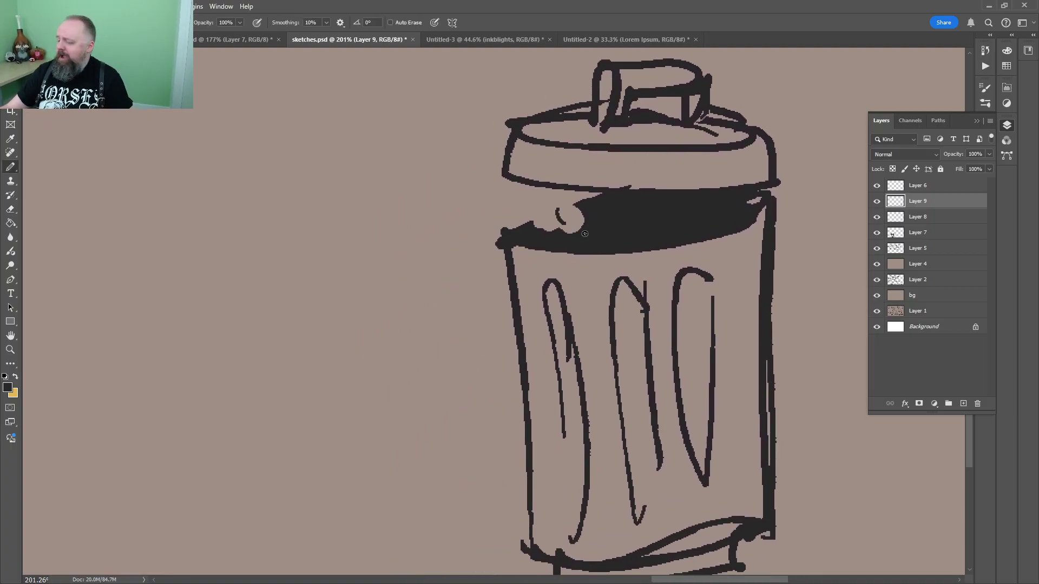
Draw a long curling tentacle coming out of the left side of the can's opening
key(b)
drag(513, 157, 322, 311)
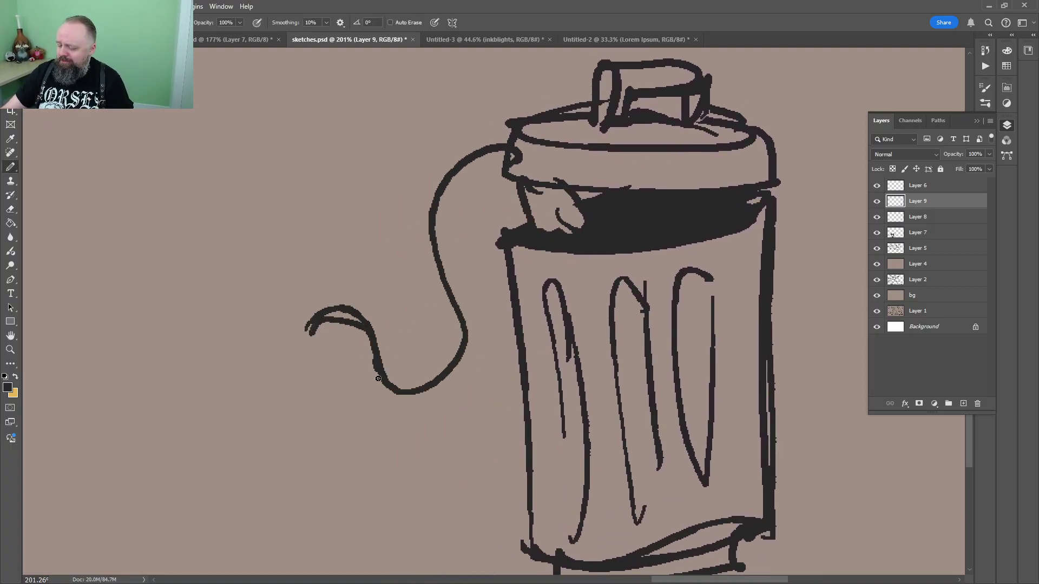
mouse_move(379, 378)
mouse_down()
mouse_move(465, 243)
mouse_move(522, 199)
mouse_up()
Draw a second curling tentacle arching out of the right side of the can's opening
mouse_move(683, 230)
mouse_down()
mouse_move(440, 281)
mouse_move(528, 202)
mouse_up()
key(e)
key(b)
mouse_move(448, 270)
mouse_down()
mouse_move(594, 185)
mouse_move(668, 382)
mouse_up()
drag(588, 347, 622, 430)
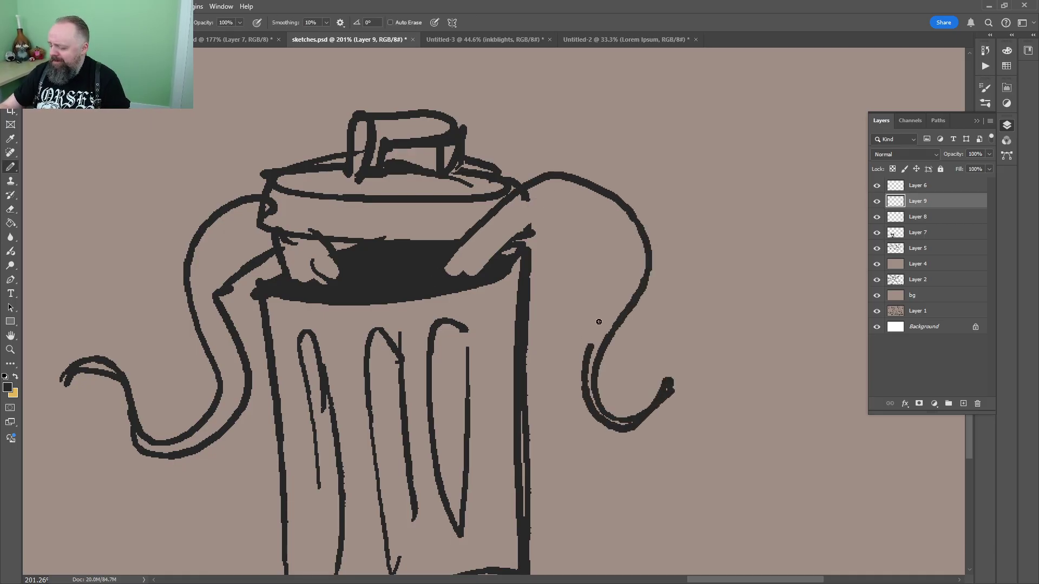
drag(599, 322, 504, 252)
Sketch a caterpillar-track base with three round wheels beneath the trash can
mouse_move(619, 273)
mouse_down()
mouse_move(637, 167)
mouse_move(703, 56)
mouse_up()
mouse_move(575, 393)
mouse_down()
mouse_move(405, 414)
mouse_move(566, 386)
mouse_up()
drag(559, 340, 599, 218)
mouse_move(640, 342)
mouse_down()
mouse_move(371, 362)
mouse_move(353, 389)
mouse_move(653, 409)
mouse_up()
mouse_move(667, 409)
mouse_down()
mouse_move(665, 358)
mouse_move(459, 384)
mouse_move(478, 399)
mouse_up()
drag(575, 378, 485, 365)
mouse_move(586, 372)
mouse_down()
mouse_move(602, 391)
mouse_move(569, 364)
mouse_up()
mouse_move(630, 365)
mouse_down()
mouse_move(662, 361)
mouse_move(636, 361)
mouse_up()
drag(688, 381, 629, 413)
Draw a thick plate on top of the track base and add detail lines across its side tread
drag(498, 336, 629, 328)
drag(628, 328, 487, 329)
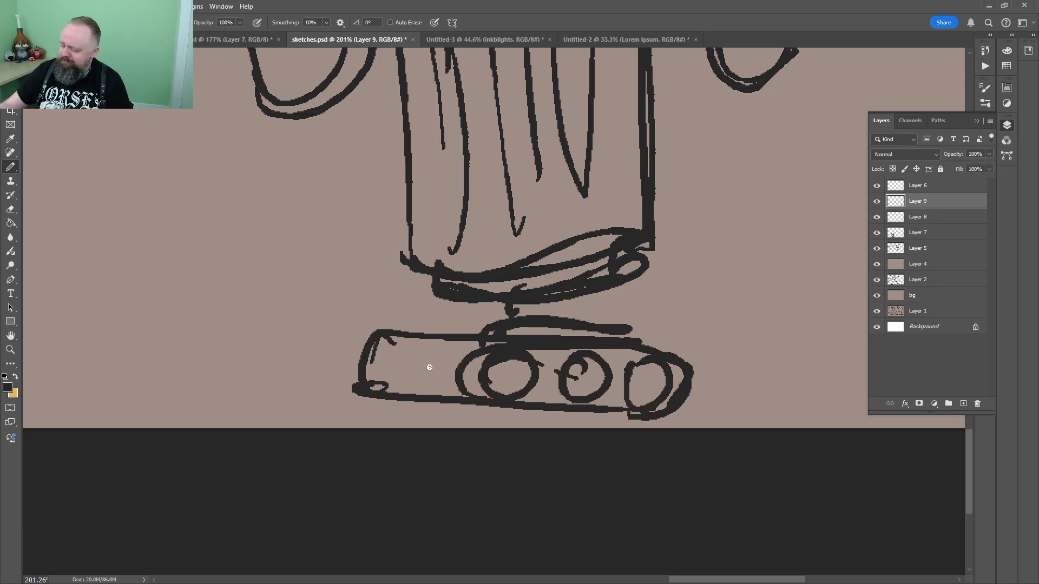
drag(377, 353, 468, 358)
click(383, 373)
Lasso the whole trash-can creature, move it upward on the canvas, and deselect
key(z)
drag(768, 247, 660, 247)
drag(777, 450, 885, 450)
drag(742, 422, 505, 213)
key(l)
mouse_move(618, 165)
mouse_down()
mouse_move(718, 380)
mouse_move(628, 168)
mouse_up()
drag(550, 295, 549, 234)
key(ctrl+d)
Draw a flat ground shadow under the tracks, fill it with black, and add loose strokes beside its right end
key(z)
drag(530, 370, 660, 370)
key(b)
drag(438, 372, 646, 404)
drag(708, 394, 639, 373)
key(g)
click(668, 387)
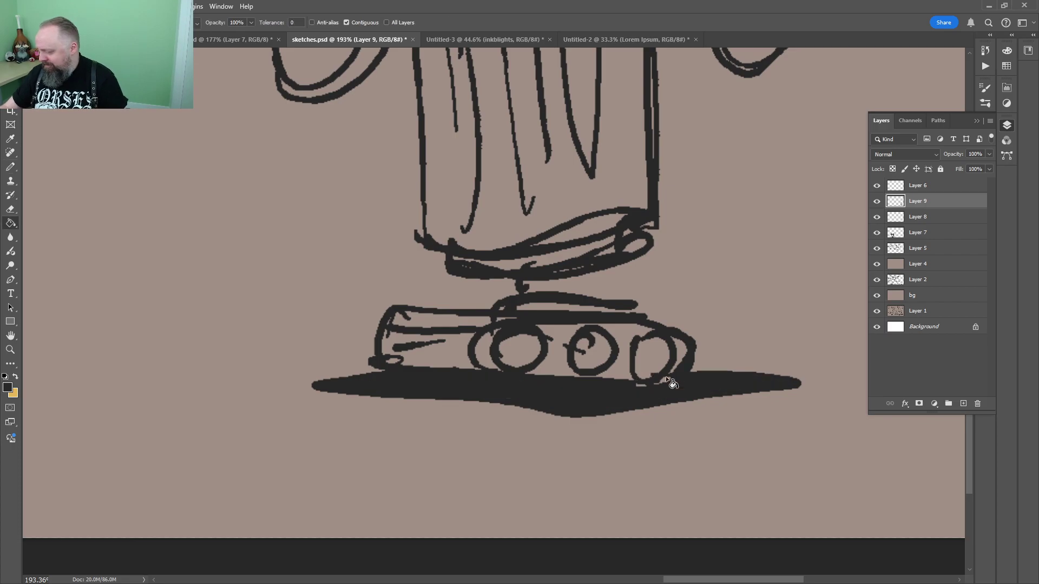
drag(777, 378, 579, 330)
key(b)
drag(523, 354, 649, 341)
drag(603, 350, 663, 352)
Thicken the neck between the can and its tracks and add another rib near the can's right edge
drag(609, 256, 643, 475)
alt+click(441, 417)
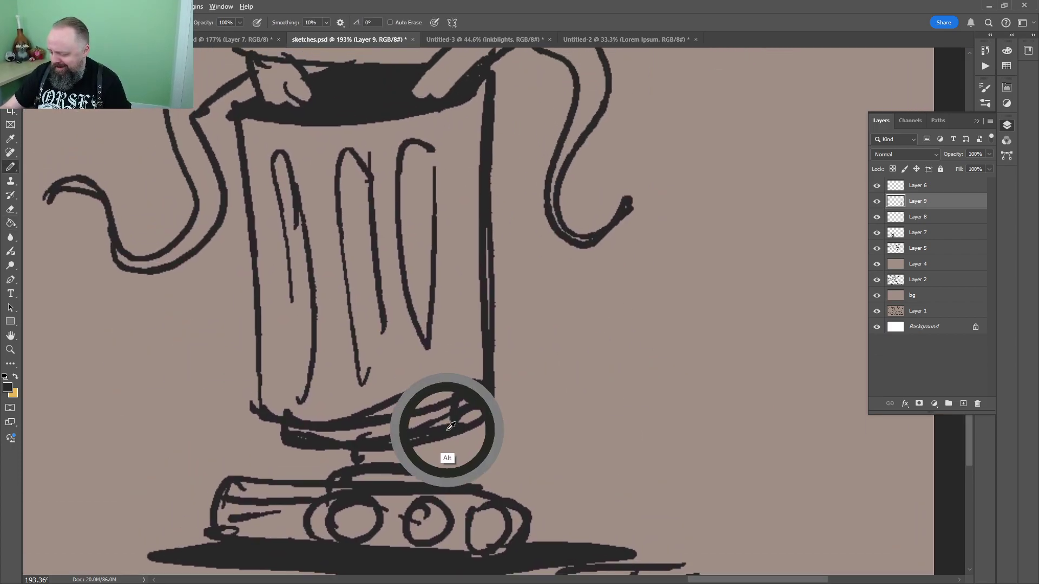
drag(378, 465, 383, 455)
key(z)
mouse_move(487, 278)
mouse_down()
mouse_move(443, 343)
mouse_move(506, 244)
mouse_up()
key(b)
drag(477, 192, 469, 315)
Draw the outline of a pointed bat wing spreading from the right side of the can
key(z)
drag(489, 279, 573, 280)
key(b)
mouse_move(491, 253)
mouse_down()
mouse_move(554, 329)
mouse_move(671, 275)
mouse_up()
mouse_move(683, 273)
mouse_down()
mouse_move(510, 227)
mouse_move(589, 300)
mouse_move(656, 471)
mouse_up()
mouse_move(662, 479)
mouse_down()
mouse_move(462, 374)
mouse_move(381, 432)
mouse_up()
drag(400, 414, 297, 329)
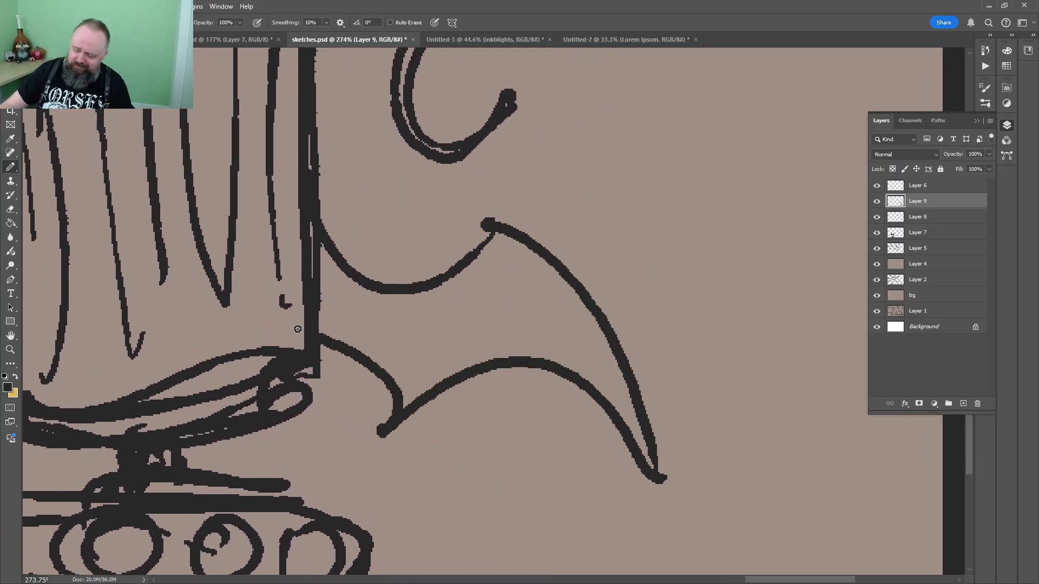
Draw a matching bat wing with a fold line on the left side of the can
mouse_move(444, 312)
mouse_down()
mouse_move(734, 218)
mouse_move(817, 253)
mouse_up()
mouse_move(353, 194)
mouse_down()
mouse_move(211, 224)
mouse_move(121, 465)
mouse_up()
mouse_move(120, 465)
mouse_down()
mouse_move(153, 371)
mouse_move(274, 381)
mouse_up()
drag(273, 381, 390, 271)
drag(211, 225, 270, 379)
Add a fold line to the right bat wing and fill the inner wing area next to the can with black
drag(600, 241, 282, 328)
drag(523, 259, 435, 433)
mouse_move(452, 425)
mouse_down()
mouse_move(543, 304)
mouse_move(555, 259)
mouse_up()
key(g)
click(412, 337)
mouse_move(345, 271)
mouse_down()
mouse_move(535, 171)
mouse_move(744, 181)
mouse_up()
Sketch a small bird with legs perched on the handle of the trash-can lid
key(z)
drag(579, 204, 381, 204)
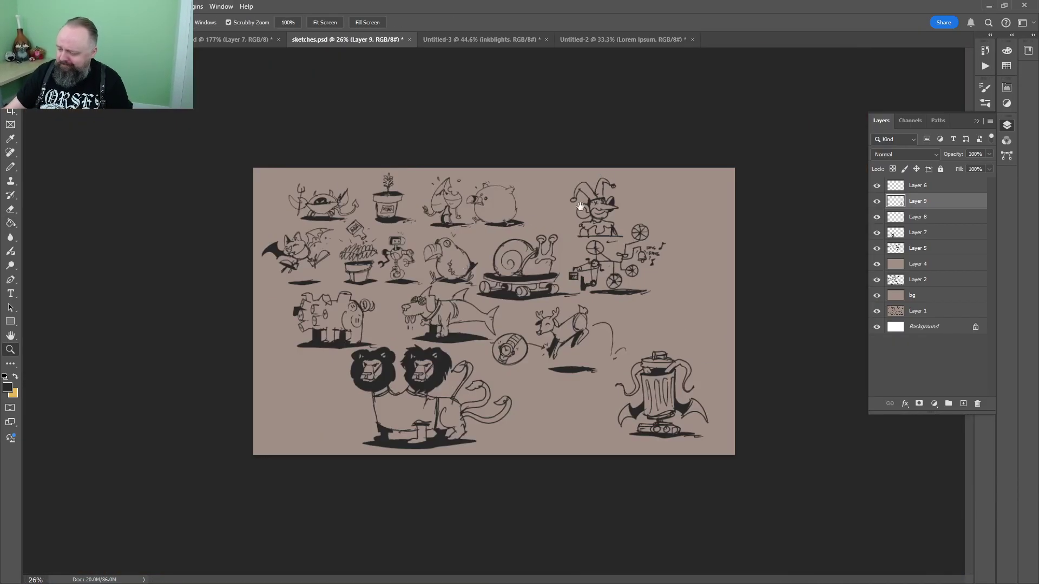
drag(727, 324, 812, 323)
drag(686, 379, 498, 302)
key(b)
mouse_move(457, 243)
mouse_down()
mouse_move(519, 243)
mouse_move(452, 266)
mouse_move(472, 271)
mouse_up()
mouse_move(504, 243)
mouse_down()
mouse_move(526, 283)
mouse_move(518, 327)
mouse_up()
mouse_move(456, 324)
mouse_down()
mouse_move(355, 264)
mouse_move(510, 152)
mouse_move(536, 196)
mouse_move(469, 324)
mouse_up()
Erase and redraw the front of the bird's head to form a short dark beak
key(e)
mouse_move(547, 181)
mouse_down()
mouse_move(545, 170)
mouse_move(494, 176)
mouse_move(541, 197)
mouse_up()
key(b)
key(e)
key(b)
drag(538, 159, 539, 204)
Detail the bird with a round eye and pupil, a folded wing and a pointed tail
key(e)
click(496, 174)
key(b)
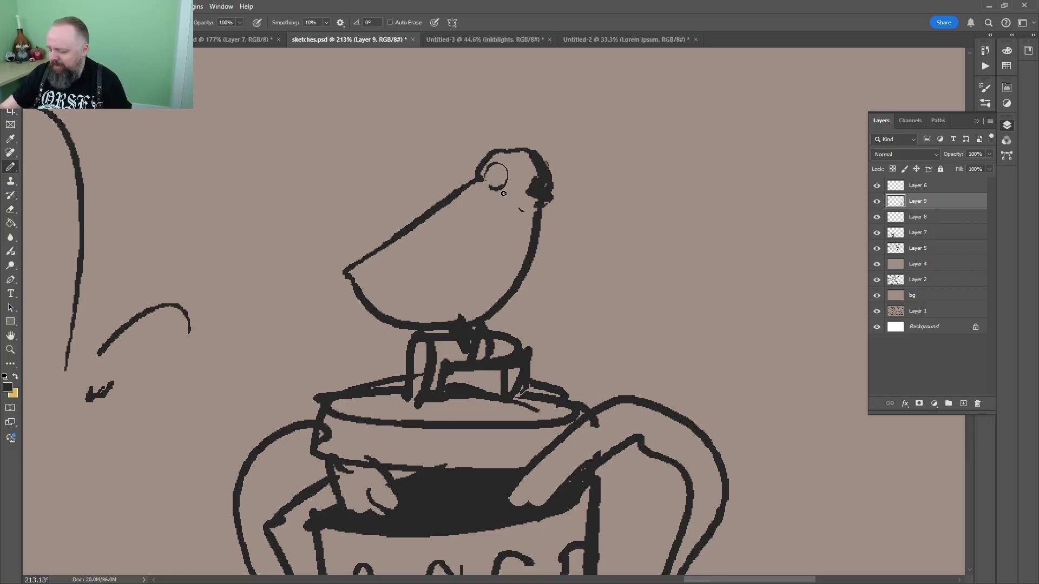
drag(491, 172, 506, 183)
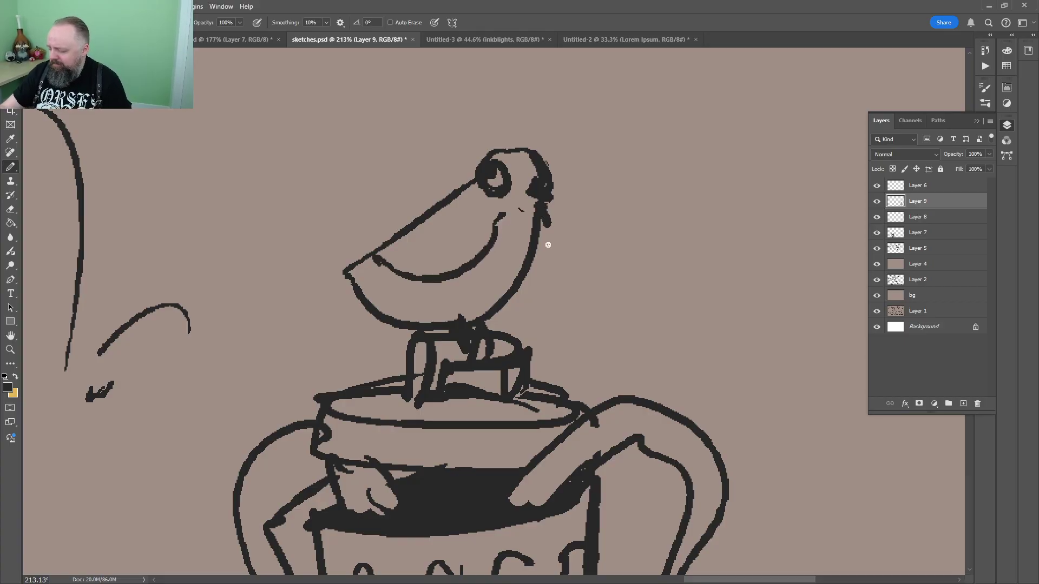
drag(365, 254, 325, 280)
drag(327, 282, 421, 321)
key(z)
drag(600, 245, 533, 257)
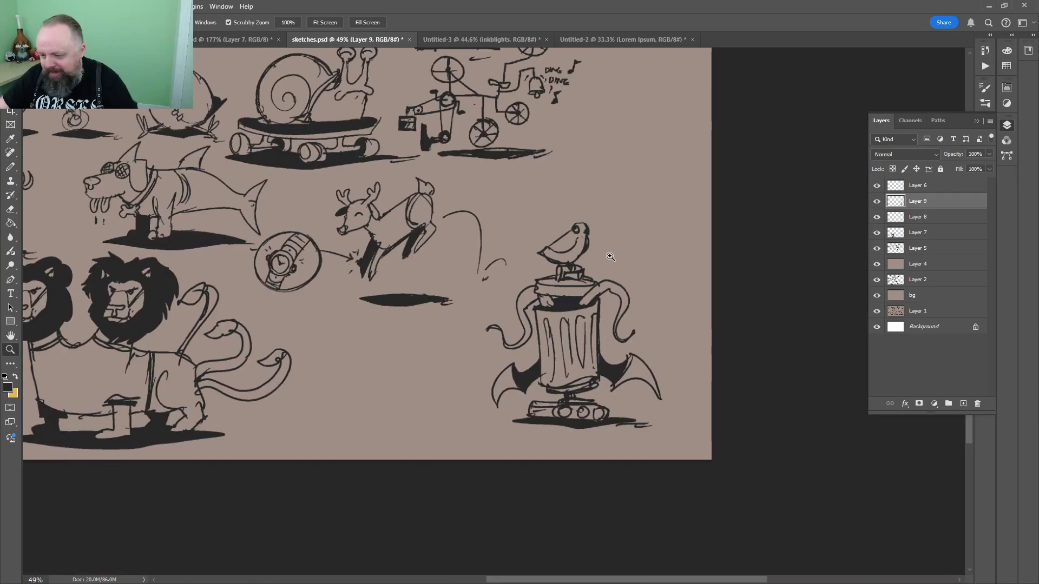
Switch back to the green monster illustration and bring back the selection around the weapon and fist
key(ctrl+shift+Tab)
key(ctrl+shift+Tab)
drag(459, 406, 487, 405)
key(ctrl+d)
drag(581, 417, 600, 417)
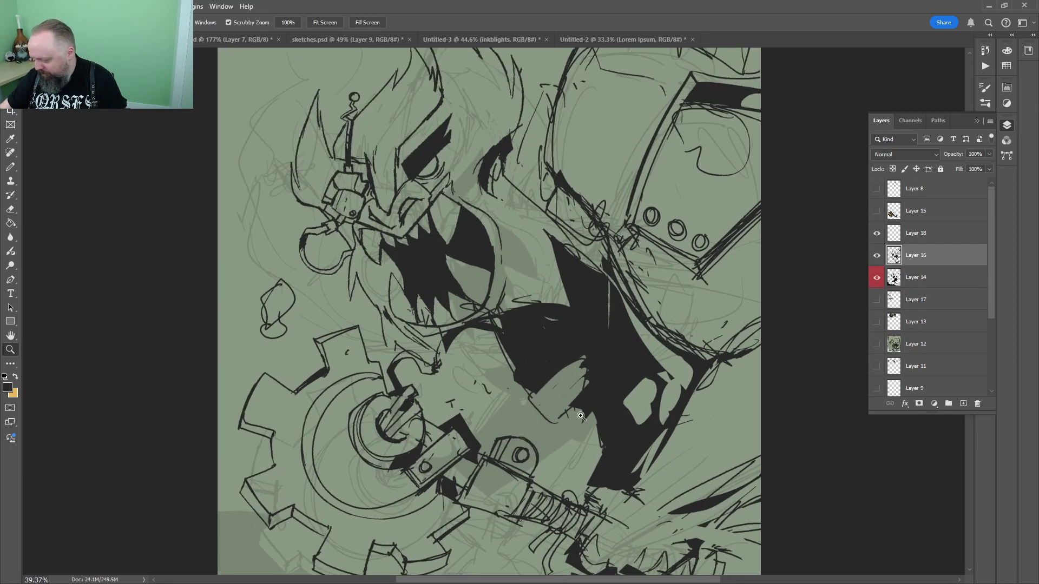
key(ctrl+z)
drag(494, 321, 419, 113)
key(ctrl+z)
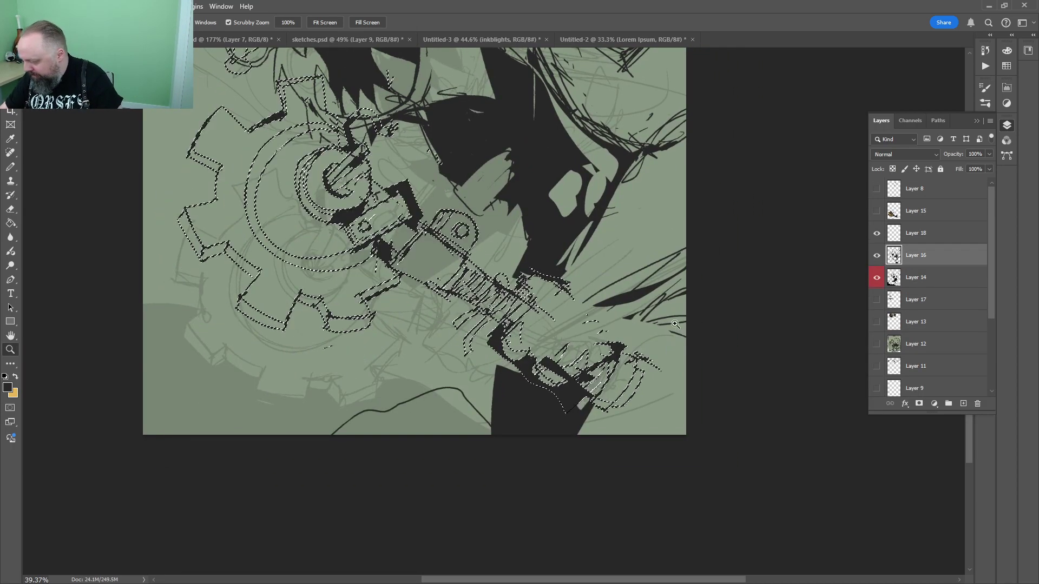
Rotate the selected weapon and fist counter-clockwise by about 11°, nudge them down toward the forearm, and deselect
key(ctrl+t)
drag(651, 335, 687, 263)
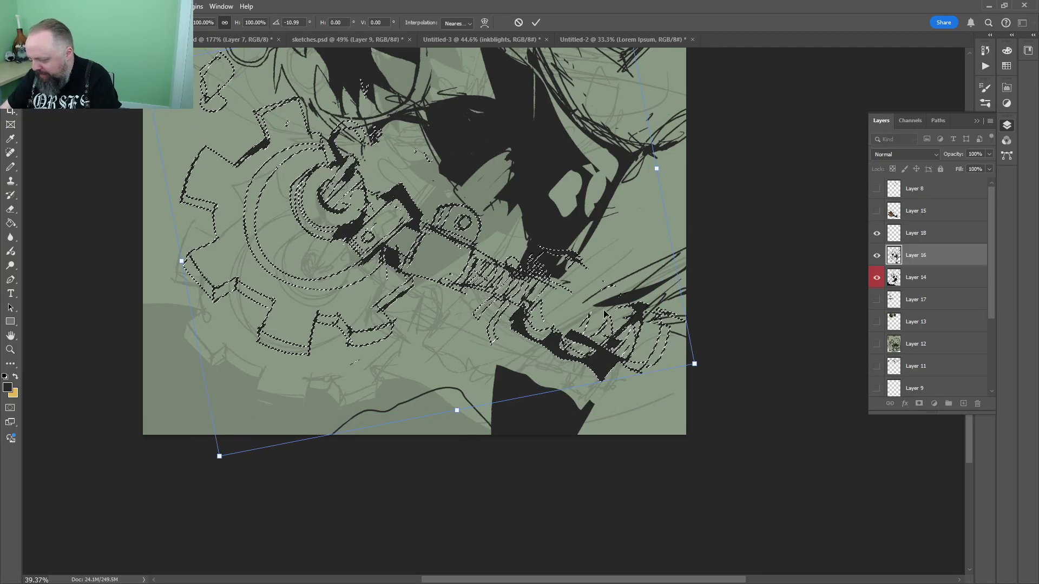
drag(604, 314, 590, 338)
key(Return)
key(ctrl+d)
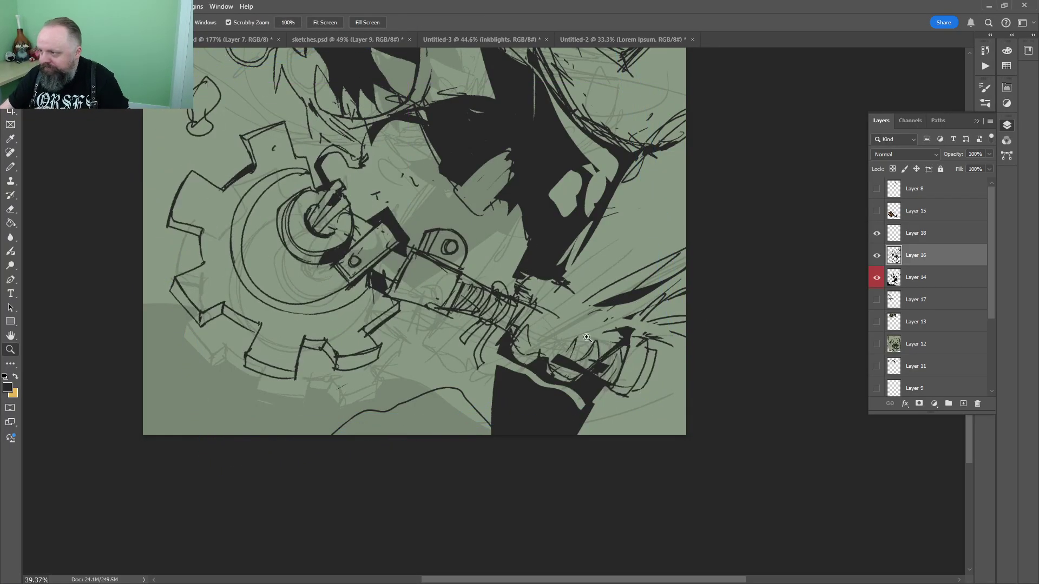
Examine the full composition and the details of the monster's head, weapon and fist after the weapon's rotation
drag(401, 247, 482, 228)
key(b)
alt+click(628, 83)
key(z)
drag(627, 86, 575, 203)
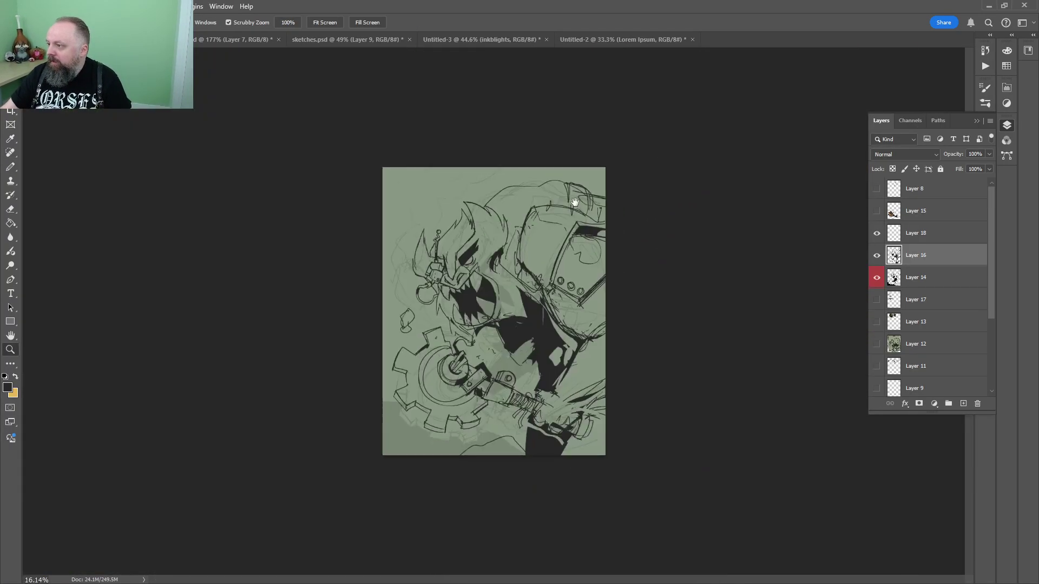
drag(519, 278, 556, 250)
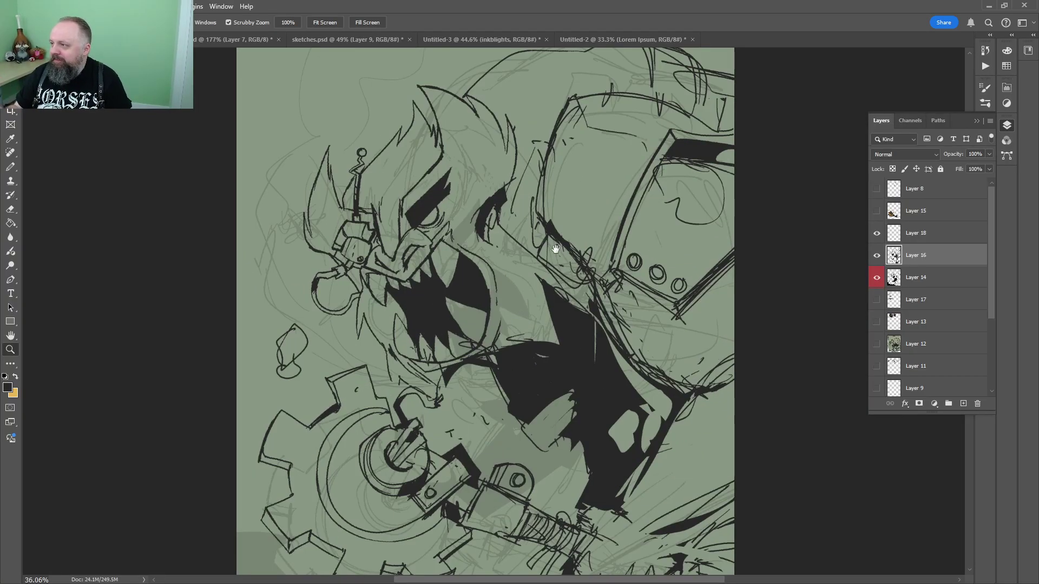
drag(541, 323, 498, 169)
drag(638, 236, 604, 246)
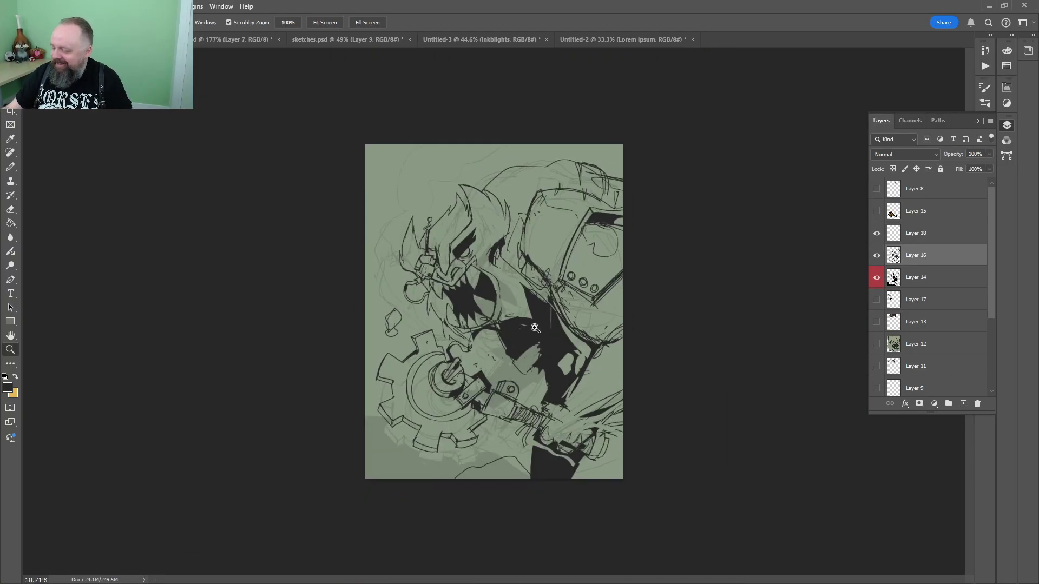
drag(530, 338, 577, 339)
mouse_move(534, 366)
mouse_down()
mouse_move(537, 171)
mouse_move(527, 233)
mouse_up()
mouse_move(507, 193)
mouse_down()
mouse_move(578, 234)
mouse_move(597, 208)
mouse_move(549, 227)
mouse_up()
key(z)
drag(581, 288, 596, 306)
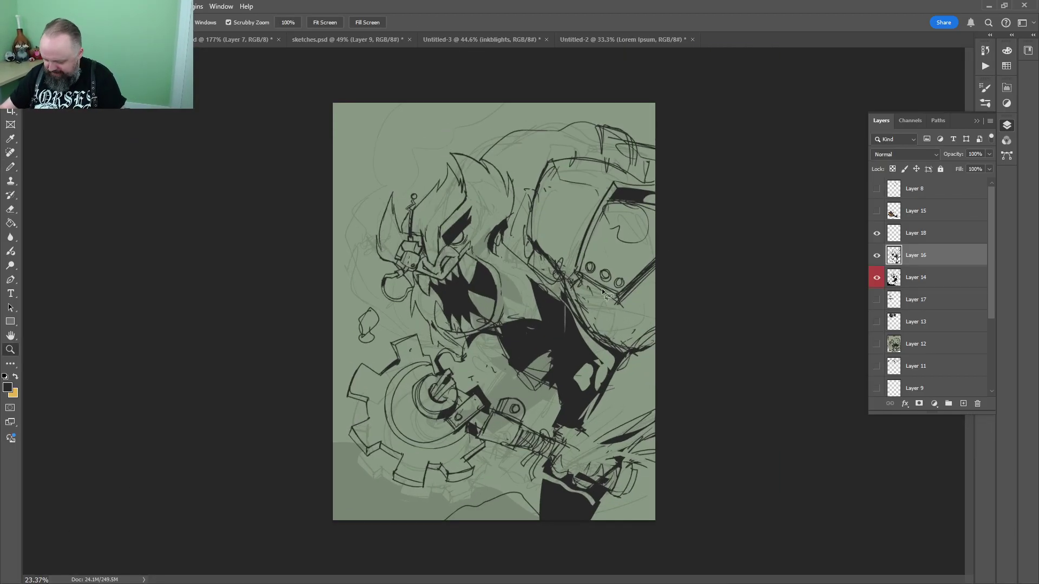
Scale the Layer 16 sketch to 92.86%, rotate it counter-clockwise by about 3.7°, and shift it slightly toward the upper-left
key(l)
click(877, 255)
click(877, 255)
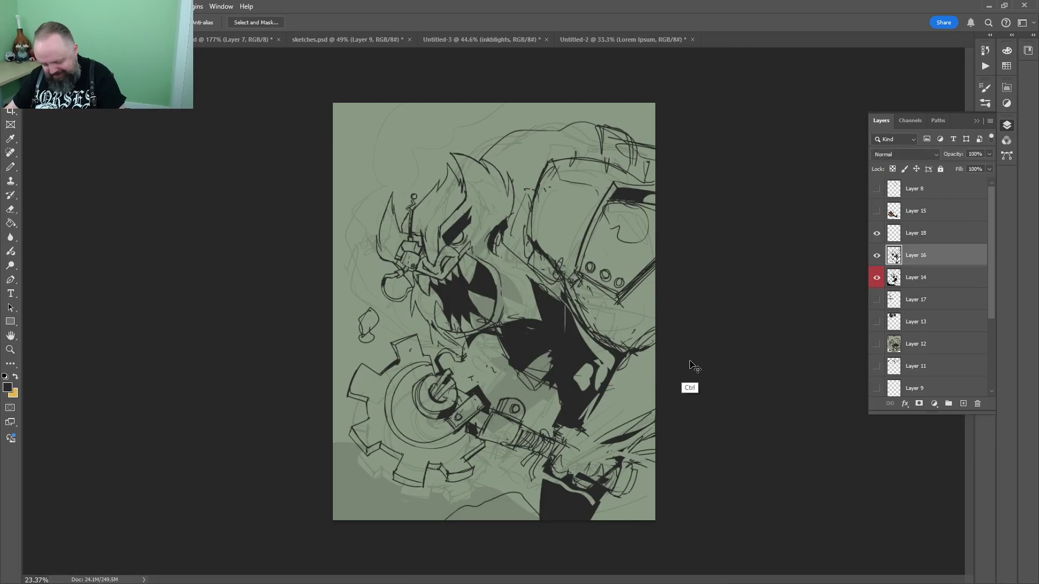
key(ctrl+t)
drag(679, 119, 664, 138)
drag(587, 226, 575, 215)
key(Return)
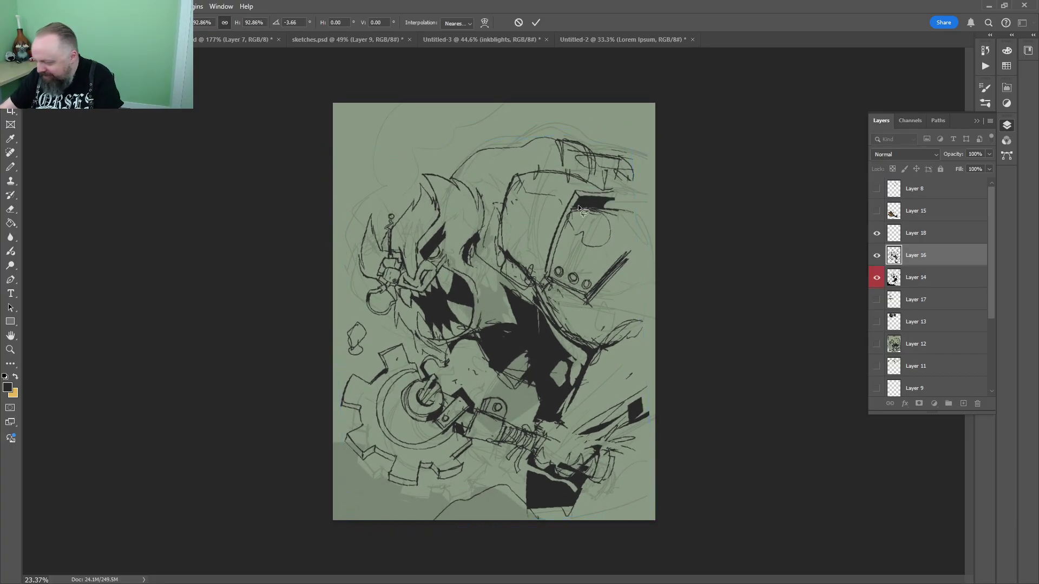
Move the Layer 16 sketch up in the canvas and rotate it counter-clockwise by about another 4.4°, nudging it back into place
key(b)
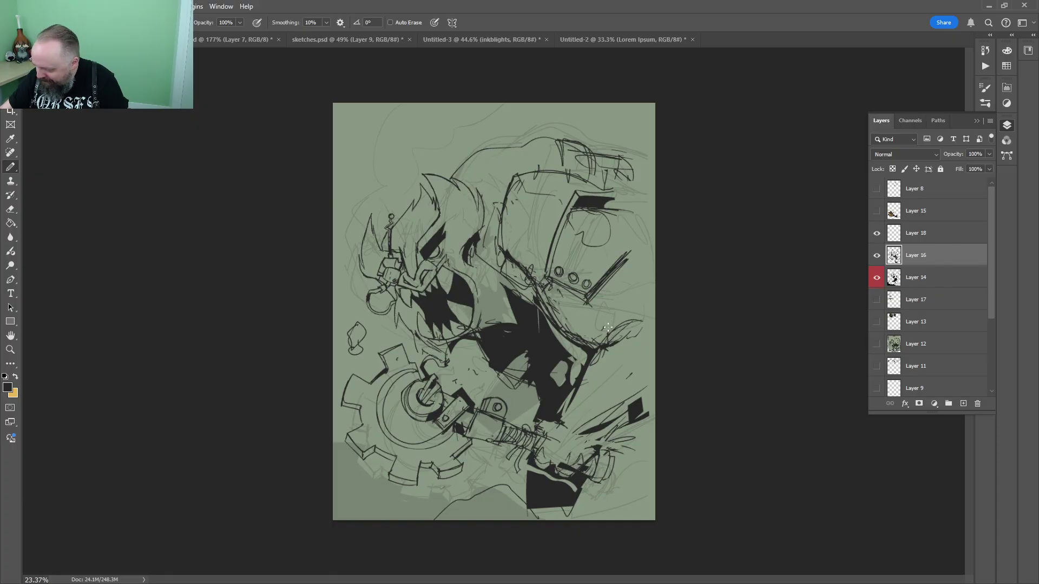
mouse_move(607, 327)
mouse_down()
mouse_move(589, 267)
mouse_move(571, 296)
mouse_up()
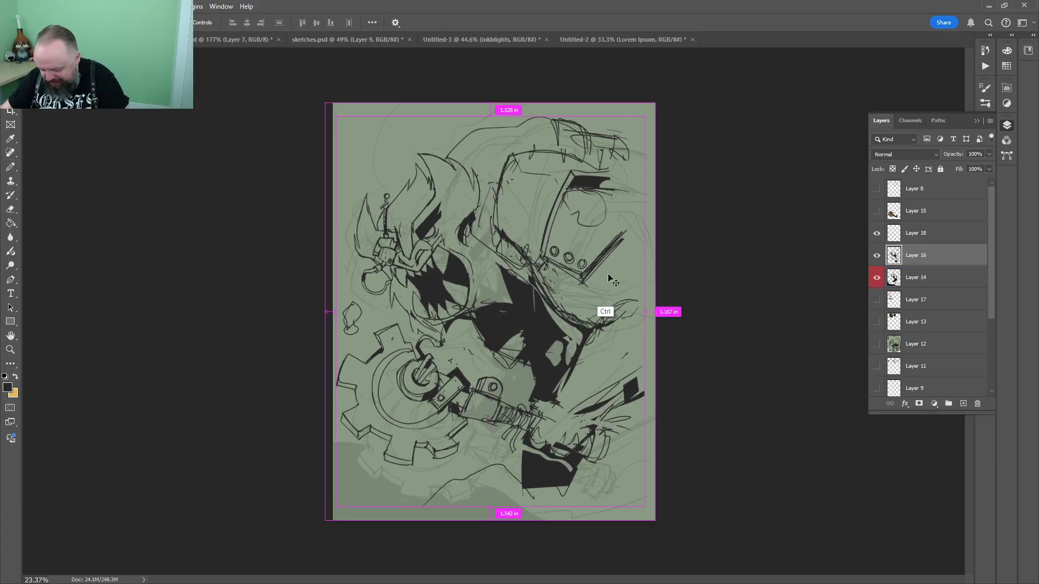
key(ctrl+t)
drag(667, 132, 679, 98)
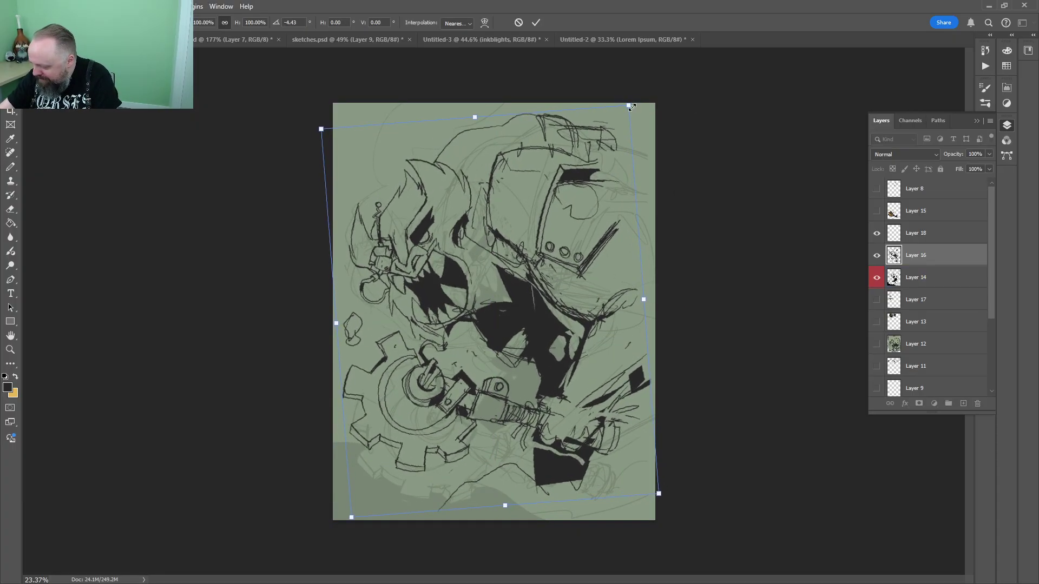
mouse_move(555, 313)
mouse_down()
mouse_move(565, 330)
mouse_move(563, 311)
mouse_up()
key(Return)
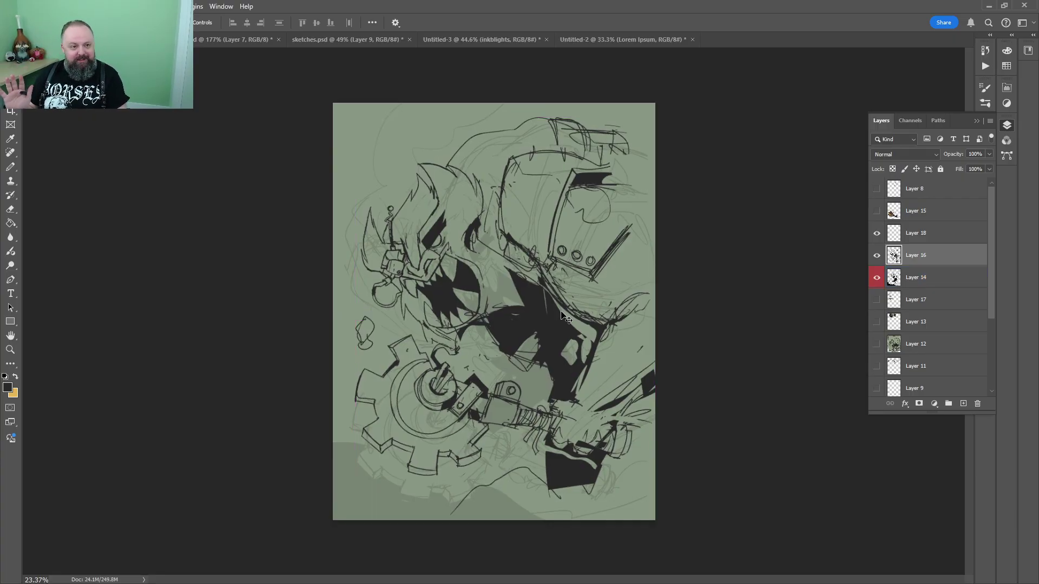
Switch to the scrappy Werepig reference sheet and examine the front-facing boar in the upper row
click(346, 39)
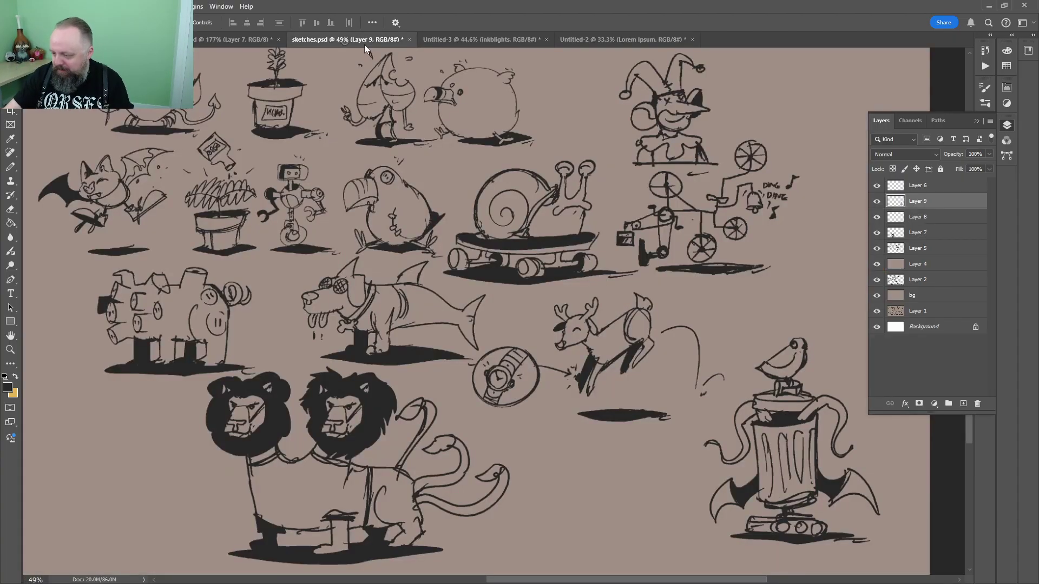
click(482, 40)
click(233, 40)
key(z)
key(b)
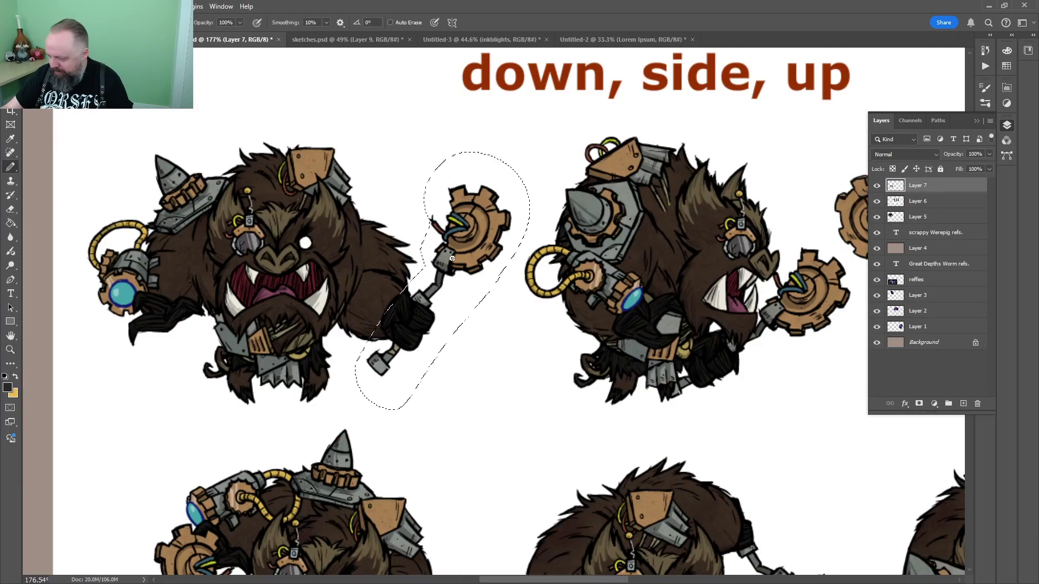
alt+click(471, 270)
alt+click(308, 221)
key(z)
drag(229, 241, 252, 240)
drag(251, 241, 379, 294)
key(b)
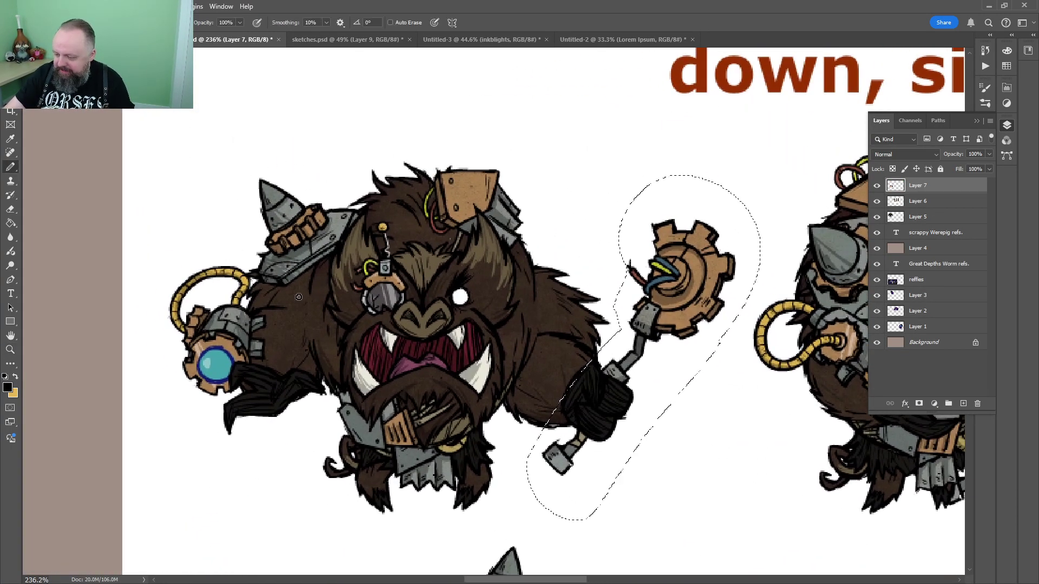
Clear the selection, circle the boar's spiked shoulder armor, mark its lower face, and undo both marks
key(ctrl+d)
drag(278, 158, 299, 178)
drag(243, 243, 265, 143)
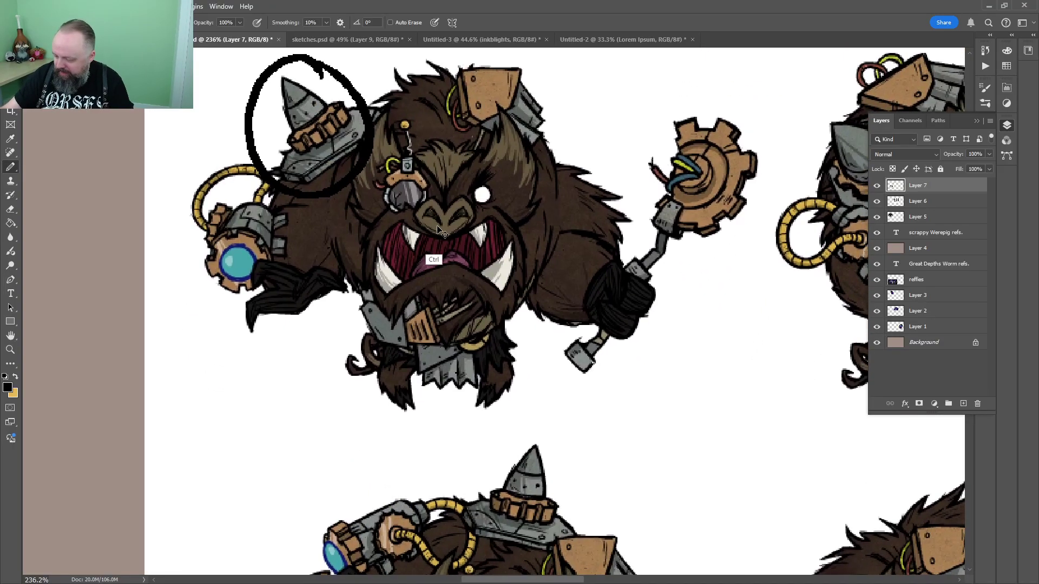
key(ctrl+z)
mouse_move(397, 292)
mouse_down()
mouse_move(469, 349)
mouse_move(412, 273)
mouse_up()
key(ctrl+z)
key(z)
drag(576, 237, 511, 297)
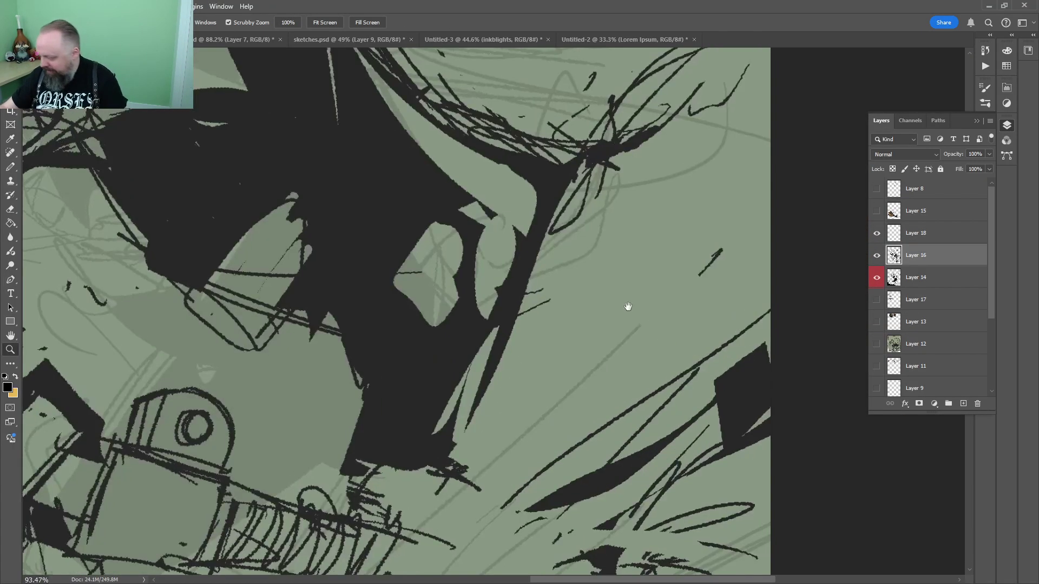
Back on the green monster's Layer 16, draw a bold diagonal line from the fist up to the canvas's right edge
drag(625, 303, 568, 132)
drag(709, 246, 553, 374)
key(g)
scroll(570, 179, down, 5)
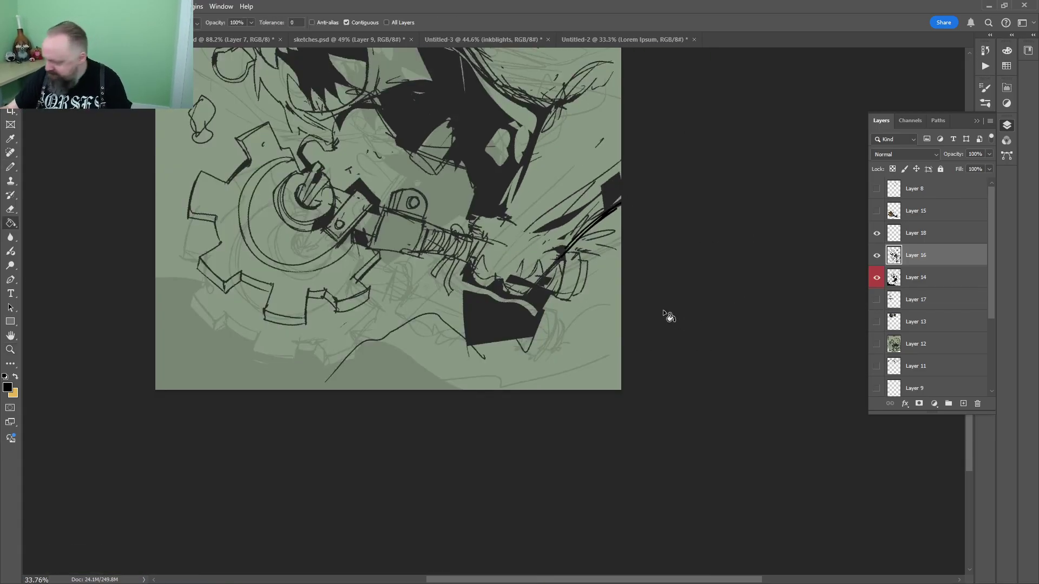
key(z)
drag(595, 222, 634, 227)
click(644, 173)
key(z)
drag(646, 172, 626, 173)
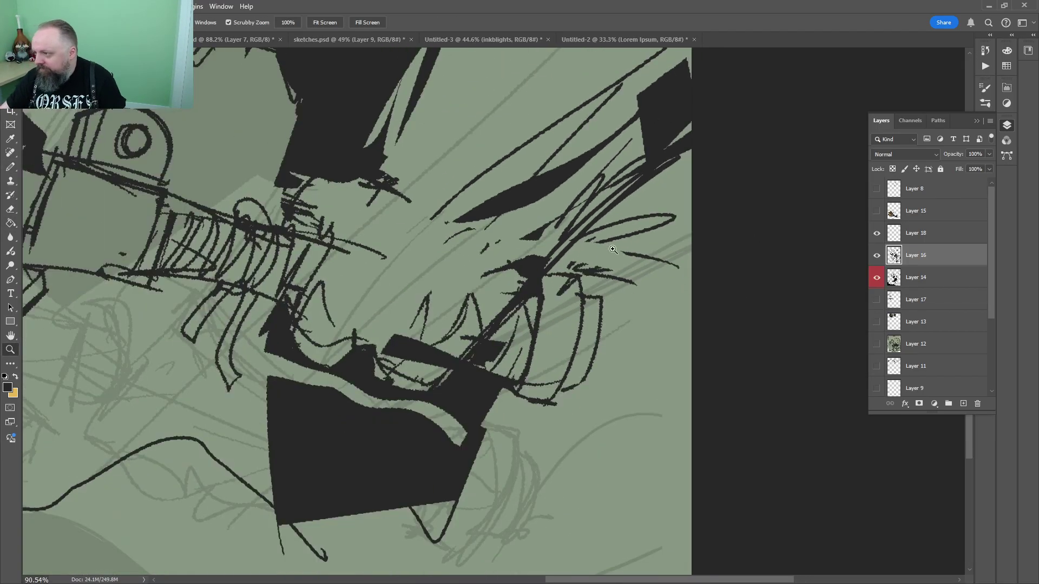
Lasso the monster's lower jaw, shift it to the right toward the chest, deselect, and fill the gap in the black mouth
mouse_move(574, 239)
mouse_down()
mouse_move(538, 269)
mouse_move(538, 285)
mouse_up()
key(z)
alt+click(451, 260)
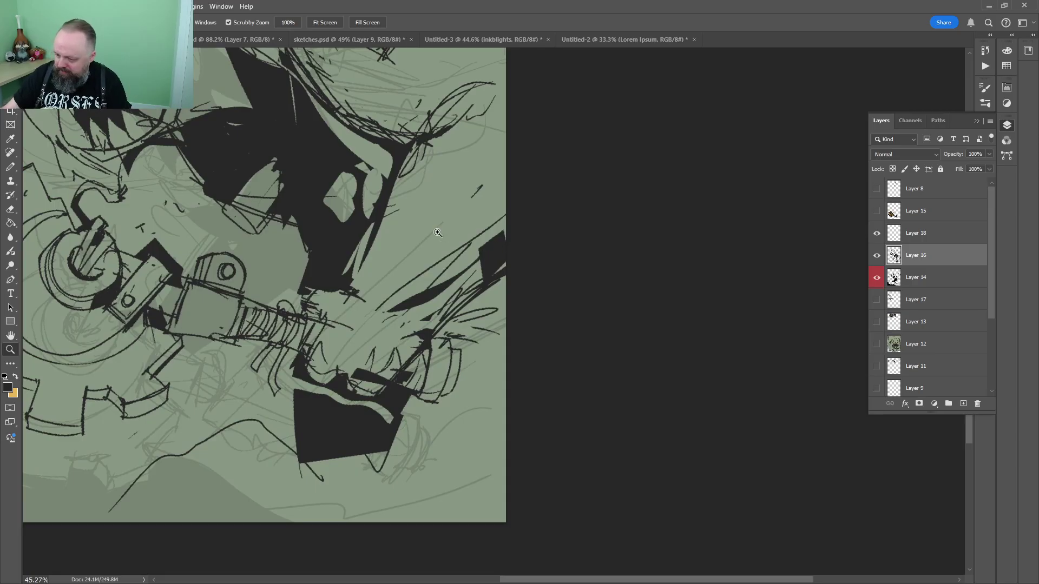
drag(408, 277, 685, 483)
key(l)
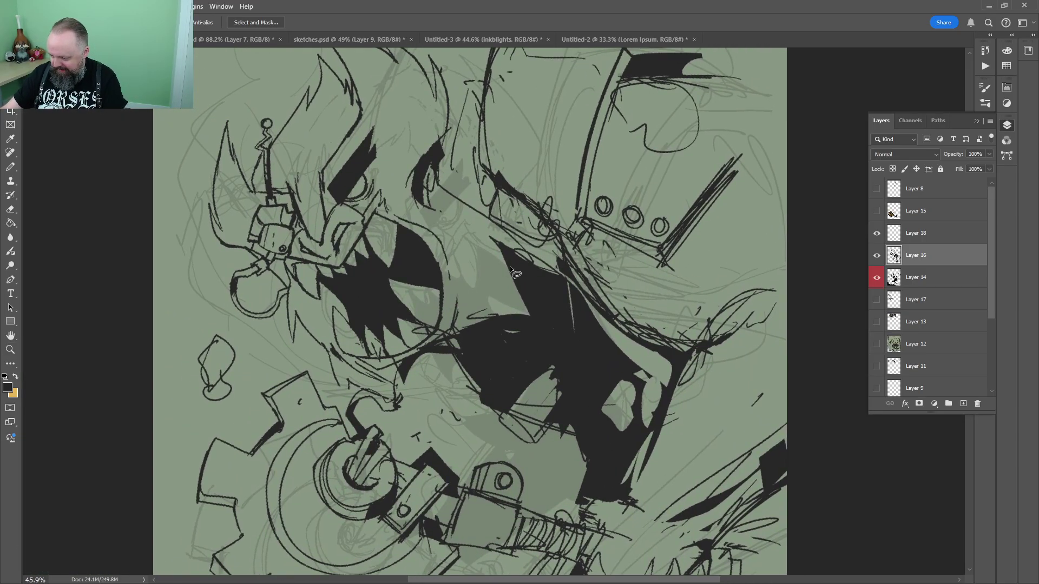
drag(437, 405, 534, 340)
mouse_move(494, 294)
ctrl+mouse_down()
mouse_move(527, 295)
mouse_move(508, 318)
mouse_move(517, 309)
mouse_move(463, 337)
mouse_move(545, 308)
ctrl+mouse_up()
key(ctrl+d)
key(b)
key(g)
click(369, 282)
key(z)
key(b)
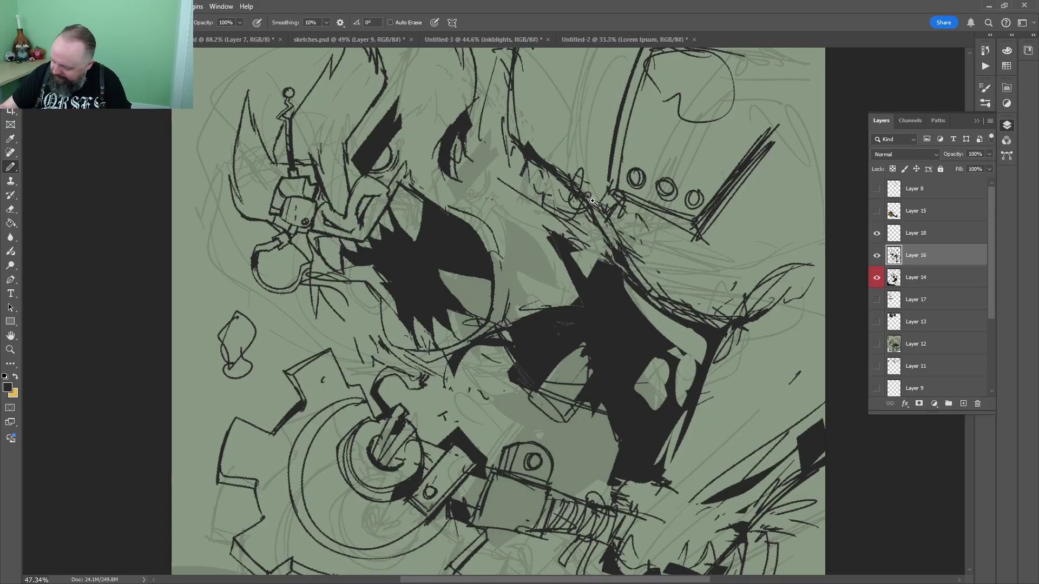
Sketch the curved far edge of the monster's head and extend the shoulder machinery to the canvas's right edge
key(z)
drag(592, 201, 536, 297)
drag(524, 211, 587, 210)
key(b)
drag(466, 122, 330, 190)
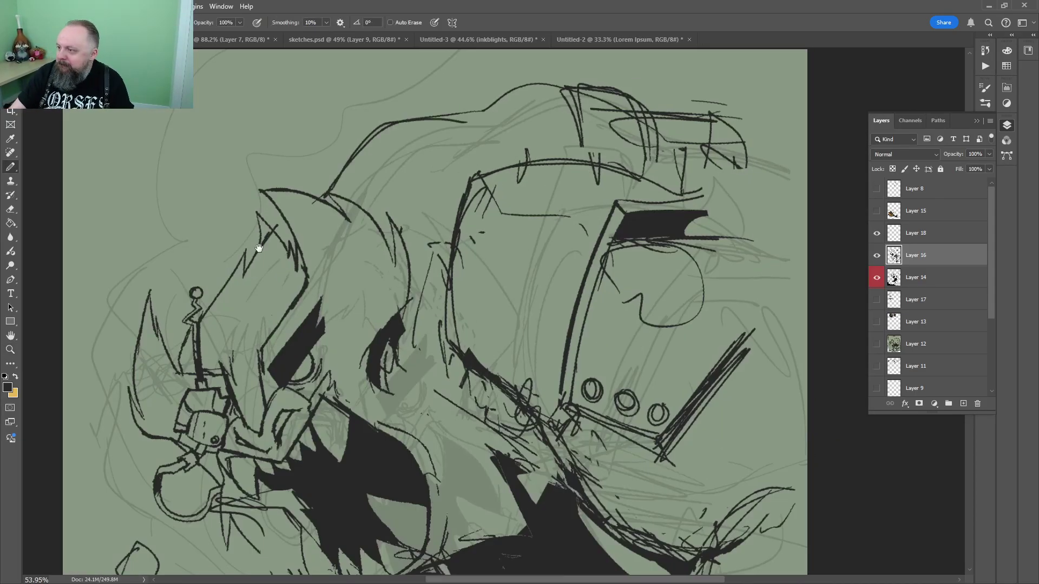
drag(527, 149, 265, 281)
drag(458, 268, 482, 312)
mouse_move(478, 285)
mouse_down()
mouse_move(544, 269)
mouse_move(419, 331)
mouse_up()
key(z)
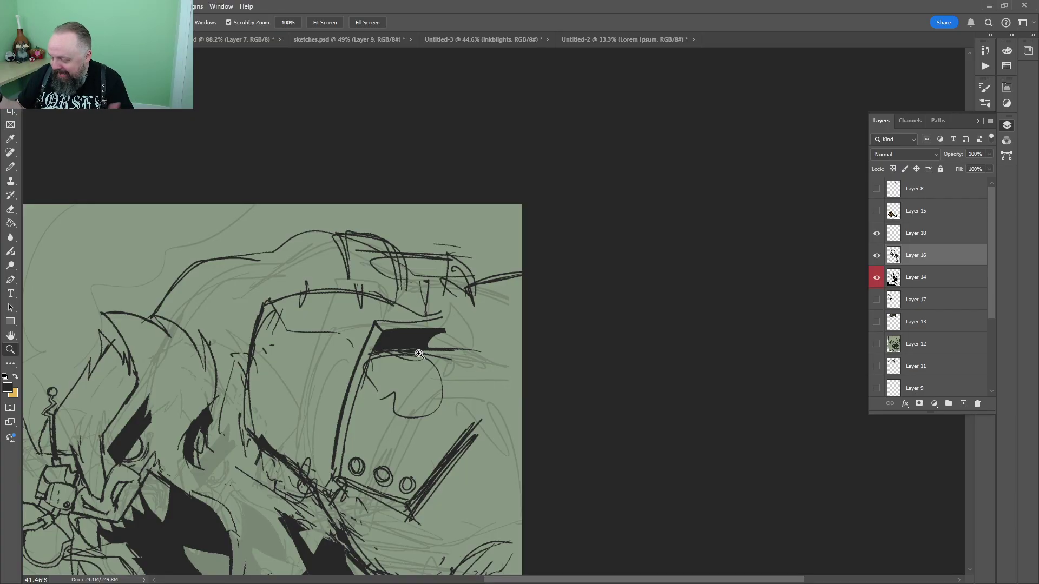
Switch to sketches.psd and bring up the empty area beside the two-headed lion
key(ctrl+Tab)
key(ctrl+Tab)
key(ctrl+Tab)
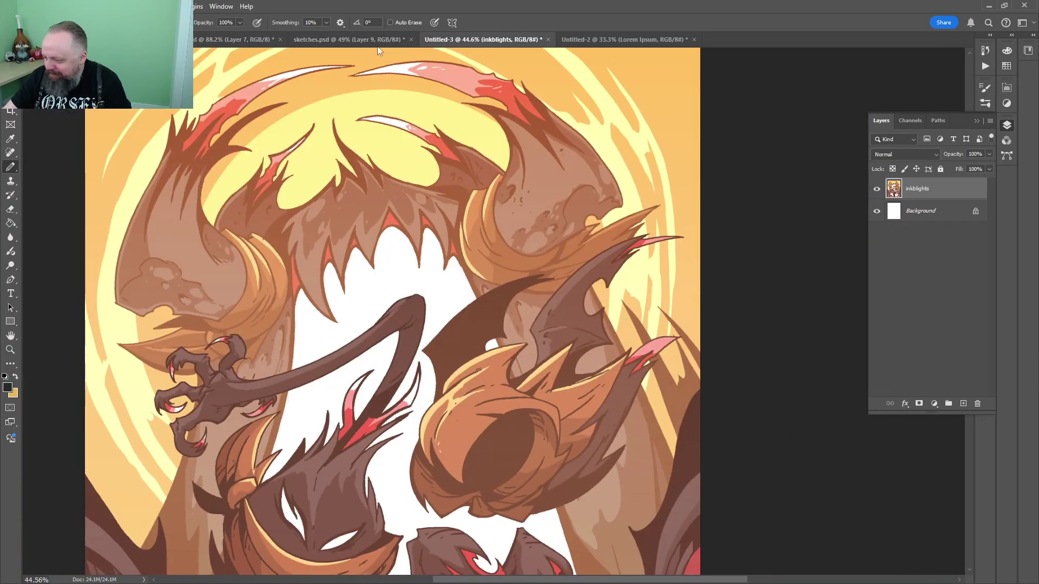
click(378, 42)
alt+click(411, 355)
key(z)
drag(495, 438, 574, 438)
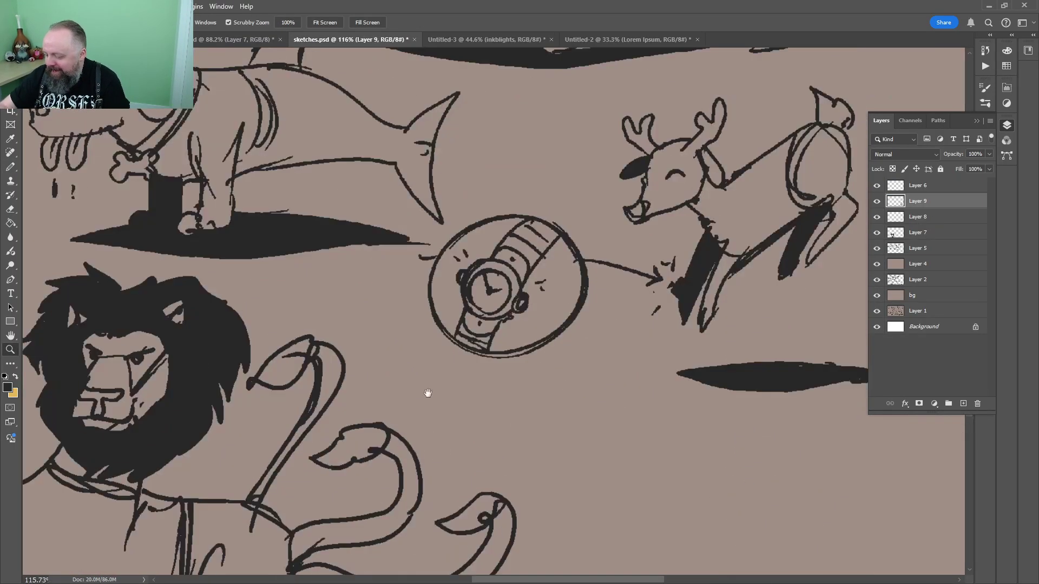
mouse_move(427, 394)
mouse_down()
mouse_move(563, 213)
mouse_move(837, 240)
mouse_up()
drag(494, 287, 519, 287)
Draw a two-tier round cake with an elliptical top, a middle band and a wide footed plate
key(b)
mouse_move(502, 251)
mouse_down()
mouse_move(640, 280)
mouse_move(381, 270)
mouse_up()
drag(366, 269, 362, 293)
mouse_move(361, 343)
mouse_down()
mouse_move(634, 280)
mouse_move(354, 356)
mouse_move(633, 417)
mouse_move(510, 433)
mouse_move(350, 420)
mouse_move(626, 454)
mouse_move(585, 425)
mouse_up()
drag(403, 458, 613, 442)
drag(628, 283, 590, 363)
Erase the back of the cake's rim and draw a tilted rectangular box with an inner frame and hatched strip sunk into the icing
key(e)
drag(422, 327, 528, 324)
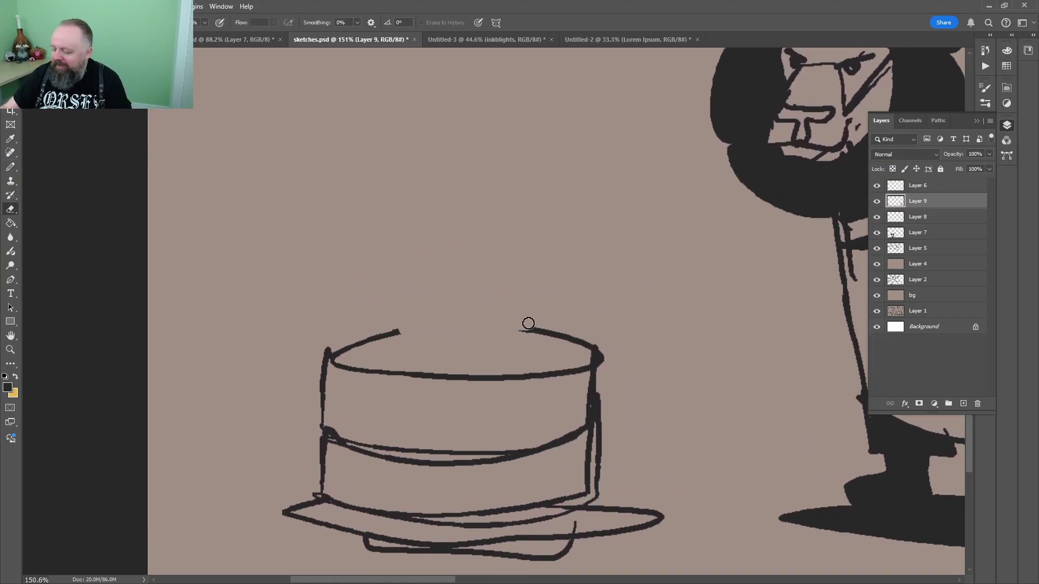
key(b)
drag(437, 228, 400, 349)
mouse_move(437, 227)
mouse_down()
mouse_move(574, 264)
mouse_move(541, 349)
mouse_up()
drag(385, 342, 528, 352)
drag(517, 250, 490, 352)
mouse_move(542, 254)
mouse_down()
mouse_move(520, 340)
mouse_move(440, 259)
mouse_move(484, 321)
mouse_up()
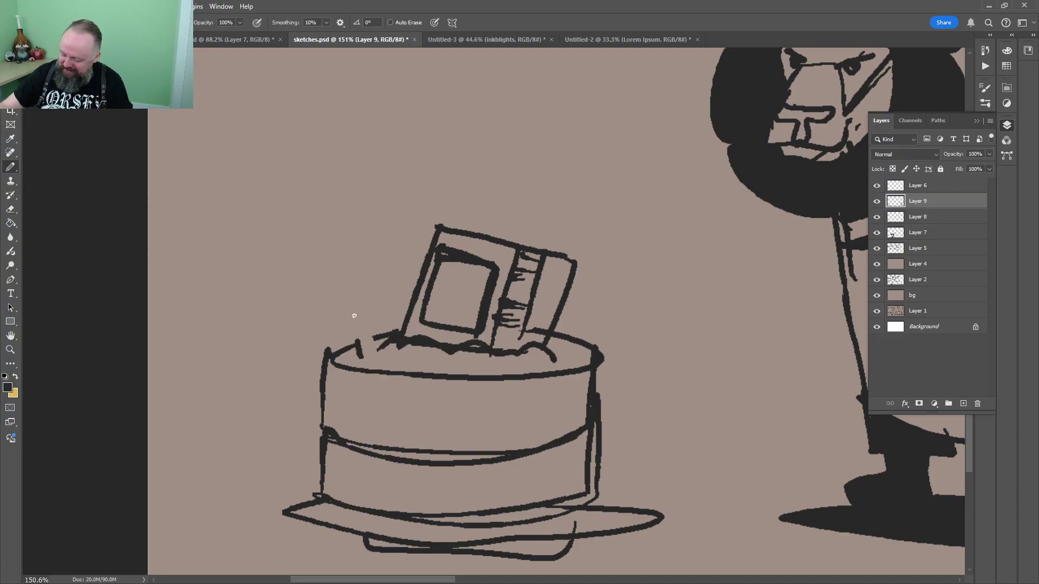
Add a lit candle on the cake's left side and a curved arm whose hand holds a pencil
drag(352, 312, 361, 352)
drag(357, 286, 371, 280)
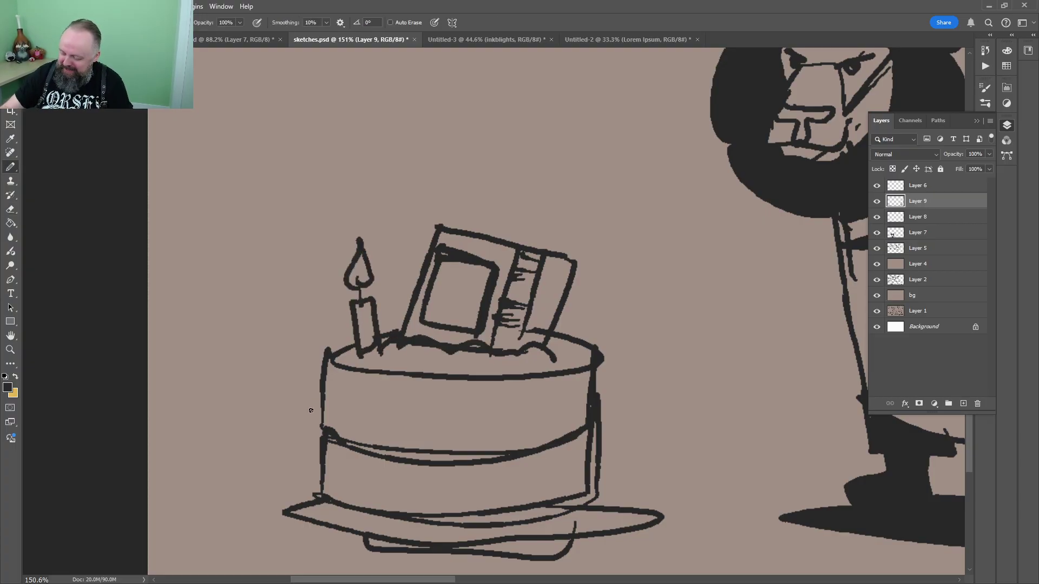
mouse_move(333, 388)
mouse_down()
mouse_move(271, 338)
mouse_move(320, 420)
mouse_up()
drag(264, 357, 267, 321)
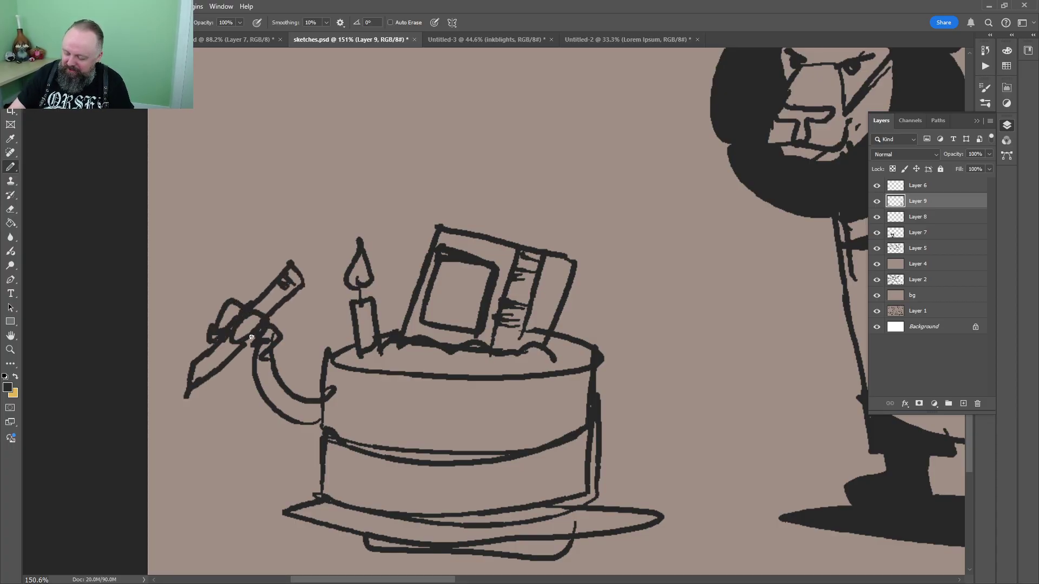
Add a tilted lit candle at the cake's right edge, thicken the box's outline, and clean up around the pencil tip
mouse_move(581, 325)
mouse_down()
mouse_move(529, 346)
mouse_move(521, 360)
mouse_up()
key(e)
key(b)
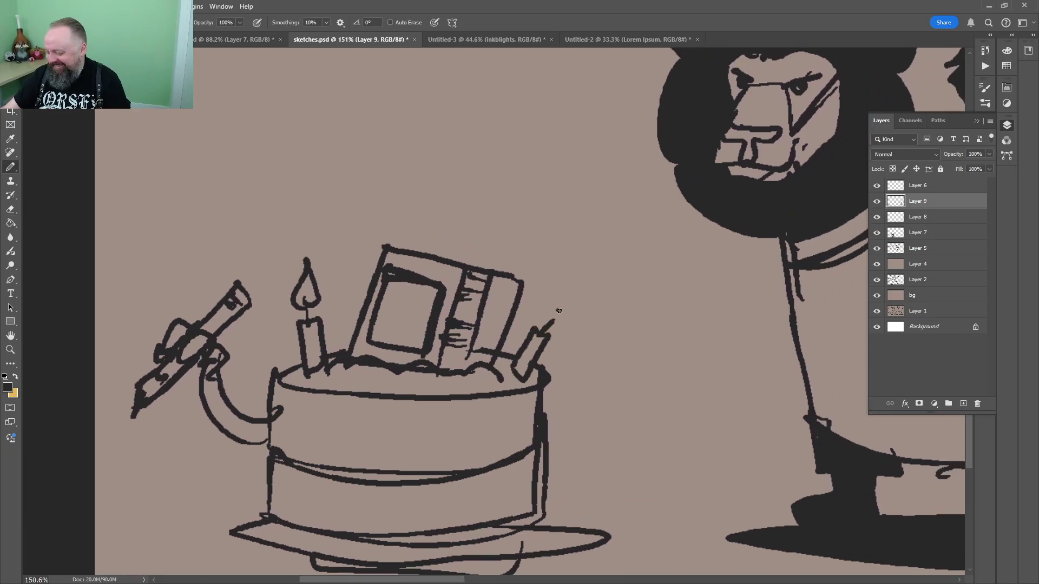
drag(524, 279, 342, 366)
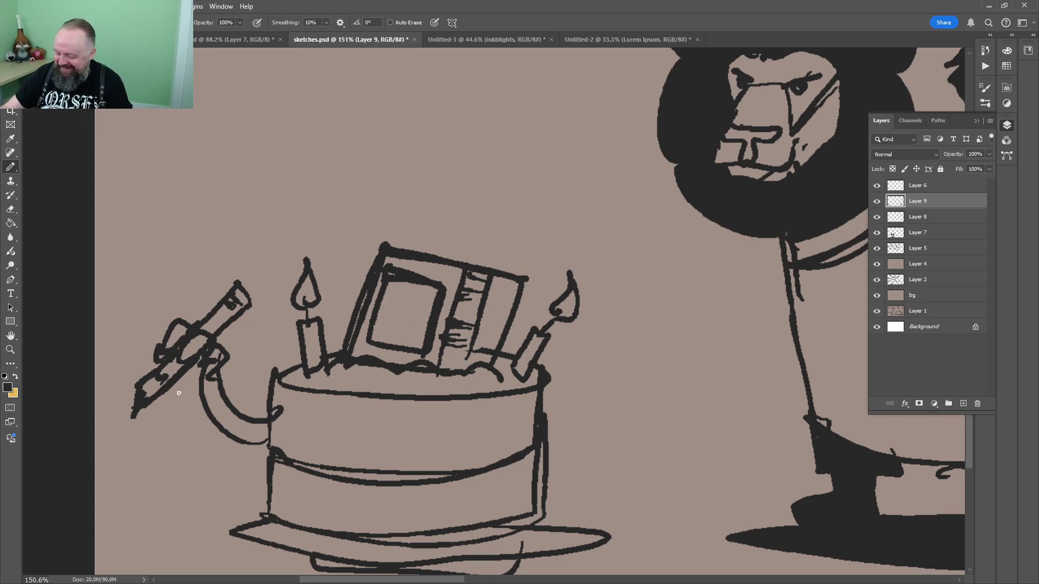
key(e)
mouse_move(133, 395)
mouse_down()
mouse_move(135, 408)
mouse_move(161, 405)
mouse_up()
key(z)
Draw wavy icing trim around both tiers of the cake
key(b)
mouse_move(514, 394)
mouse_down()
mouse_move(528, 260)
mouse_move(552, 185)
mouse_up()
drag(444, 292, 558, 271)
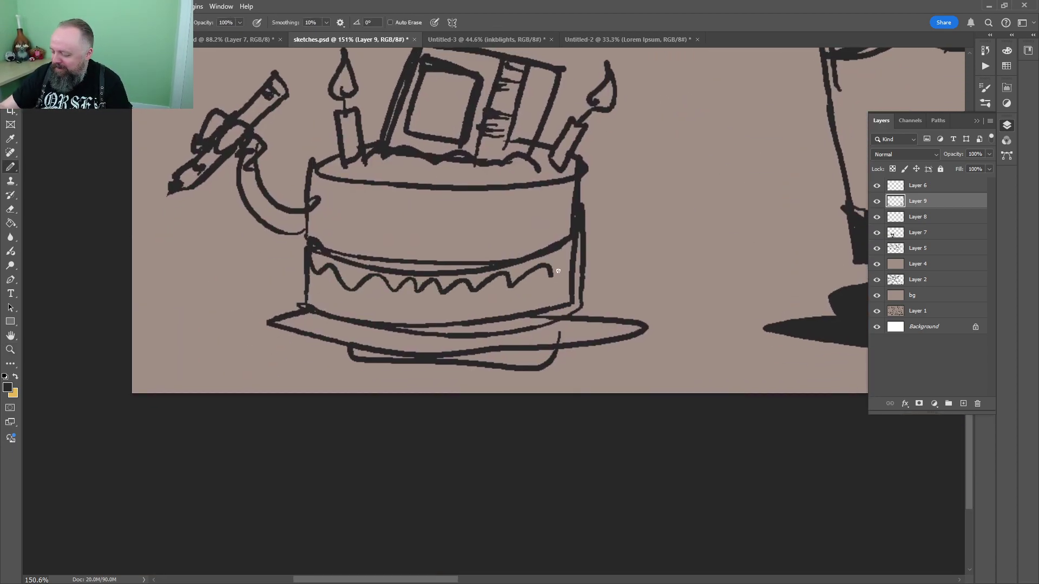
drag(371, 200, 575, 191)
Lasso the whole cake drawing, move it right and slightly up toward the two-headed lion, and deselect
drag(592, 261, 471, 460)
key(z)
drag(541, 321, 499, 321)
key(l)
mouse_move(498, 234)
mouse_down()
mouse_move(222, 274)
mouse_move(509, 234)
mouse_up()
key(v)
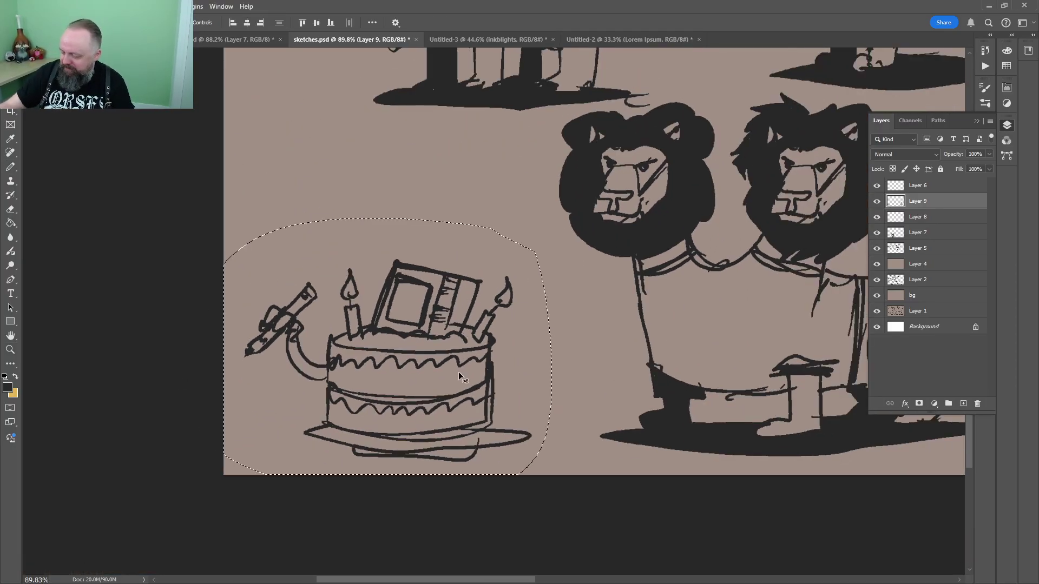
drag(459, 372, 539, 354)
key(ctrl+d)
Erase the cake's right-hand candle and the upper-right corner of the top tier
key(z)
key(e)
mouse_move(587, 265)
mouse_down()
mouse_move(565, 324)
mouse_move(625, 292)
mouse_up()
Draw a scalloped bite edge on the cake's upper-right corner and scatter crumbs between the cake and the lion
key(z)
key(b)
mouse_move(538, 287)
mouse_down()
mouse_move(542, 335)
mouse_move(589, 369)
mouse_up()
click(598, 322)
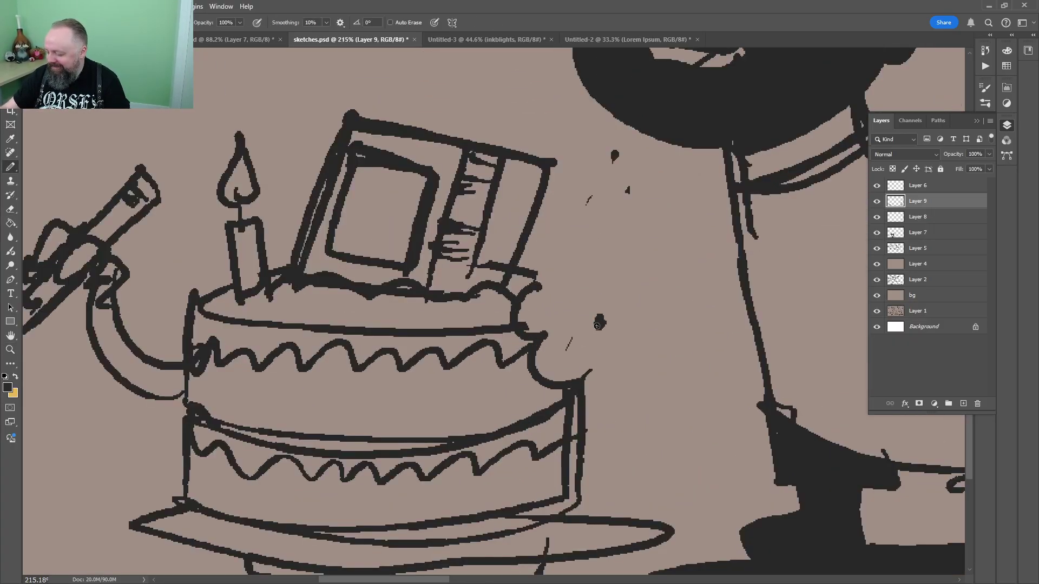
click(576, 314)
click(631, 273)
key(z)
drag(708, 243, 684, 244)
drag(684, 243, 509, 395)
key(e)
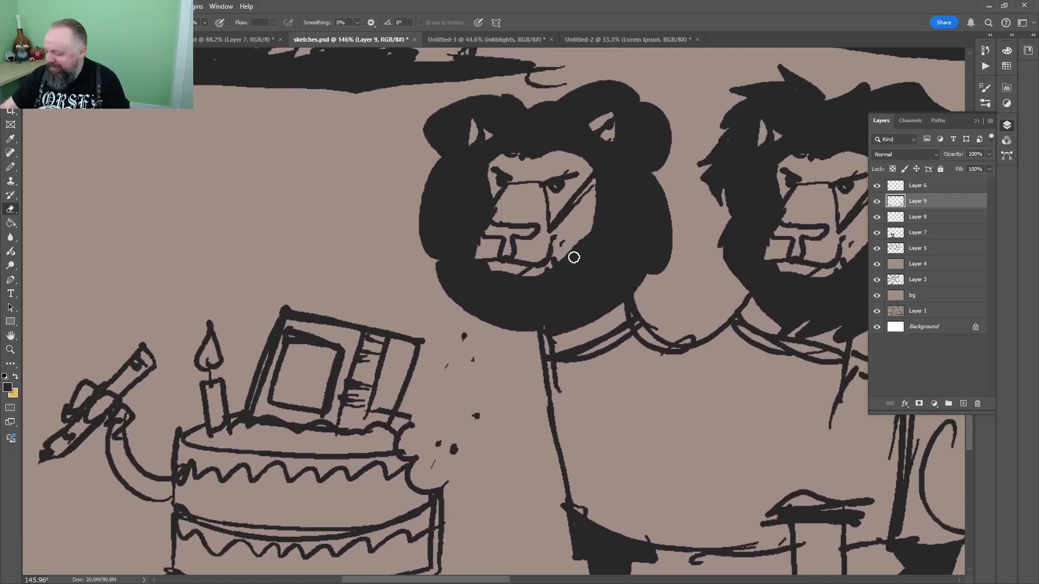
key(z)
scroll(479, 329, down, 3)
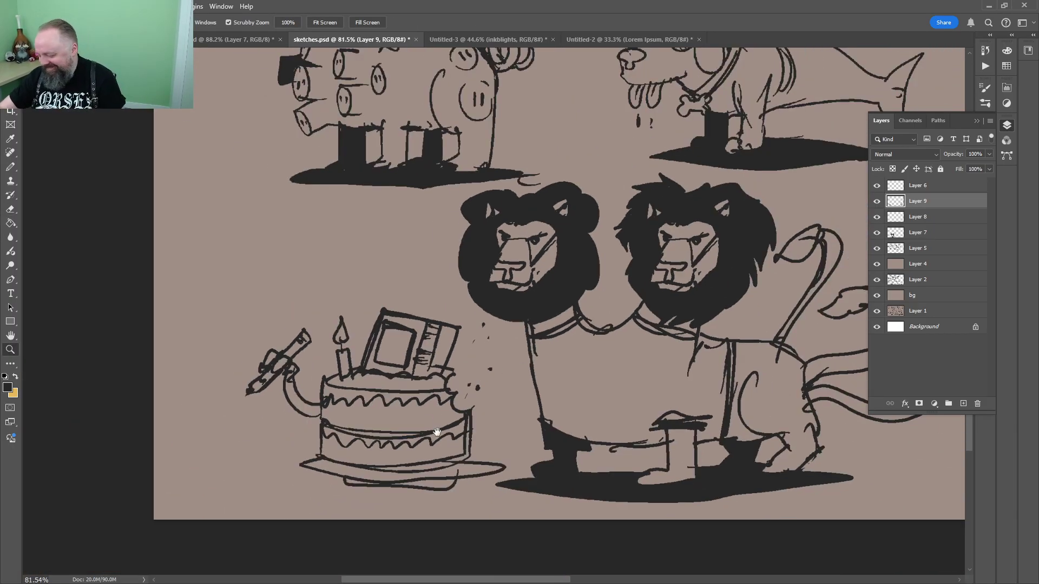
Draw a flat ground shadow under the cake plate, fill it black and add a few loose edge strokes beside it
drag(436, 432, 570, 232)
drag(534, 290, 587, 290)
key(b)
drag(440, 274, 748, 301)
key(g)
drag(634, 284, 800, 304)
click(666, 303)
key(b)
mouse_move(762, 327)
mouse_down()
mouse_move(788, 324)
mouse_move(672, 158)
mouse_up()
key(z)
scroll(492, 296, down, 2)
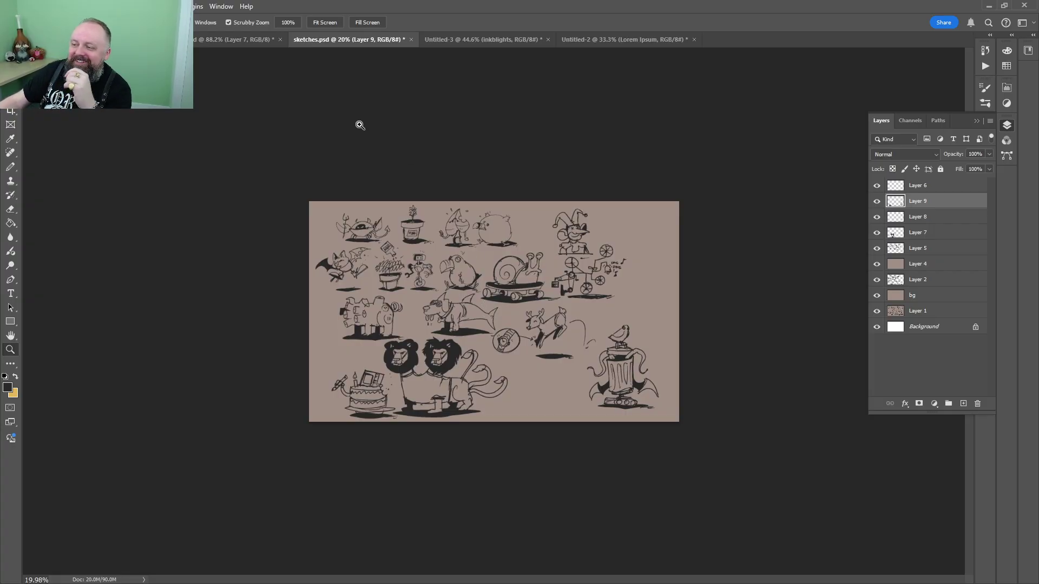
Sketch a large rounded cat head with two pointed ears in the empty area to the right of the jester
scroll(648, 244, up, 10)
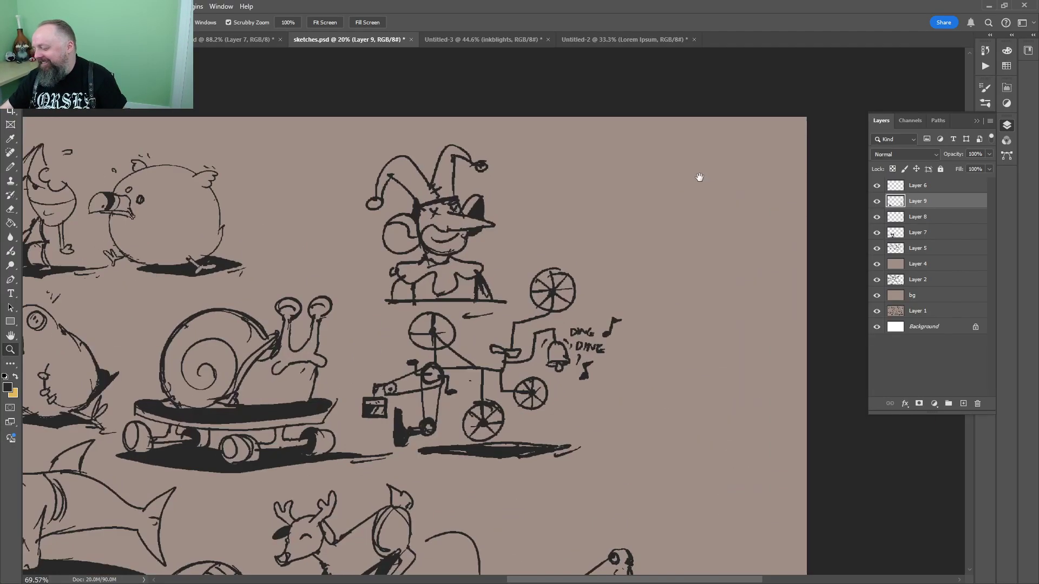
key(b)
mouse_move(403, 286)
mouse_down()
mouse_move(524, 309)
mouse_move(372, 281)
mouse_up()
drag(412, 268, 563, 176)
mouse_move(562, 184)
mouse_down()
mouse_move(401, 213)
mouse_move(573, 375)
mouse_move(682, 252)
mouse_up()
mouse_move(674, 187)
mouse_down()
mouse_move(501, 387)
mouse_move(475, 376)
mouse_up()
drag(572, 281, 404, 184)
Draw a T-shirt body with two wide short sleeves hanging beneath the cat's head
mouse_move(301, 269)
mouse_down()
mouse_move(306, 278)
mouse_move(241, 375)
mouse_move(325, 399)
mouse_up()
mouse_move(328, 363)
mouse_down()
mouse_move(328, 379)
mouse_move(563, 472)
mouse_up()
drag(561, 371, 562, 468)
mouse_move(520, 184)
mouse_down()
mouse_move(642, 308)
mouse_move(548, 343)
mouse_up()
drag(656, 213, 718, 148)
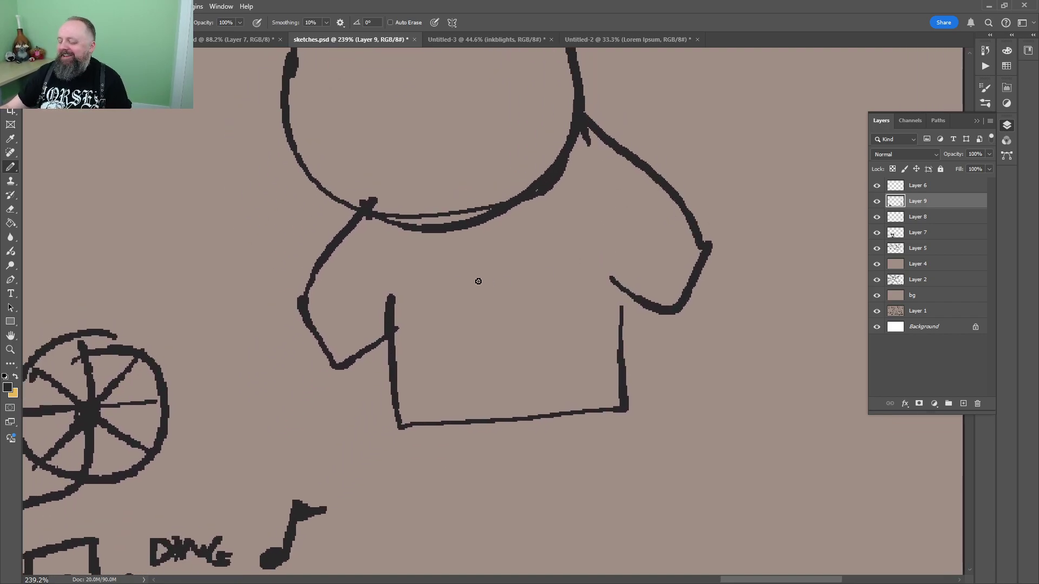
Draw a leafy sprig emblem on the shirt front and add a hem band along its lower edge
mouse_move(477, 280)
mouse_down()
mouse_move(470, 327)
mouse_move(498, 387)
mouse_move(495, 338)
mouse_move(515, 250)
mouse_move(489, 255)
mouse_move(496, 297)
mouse_up()
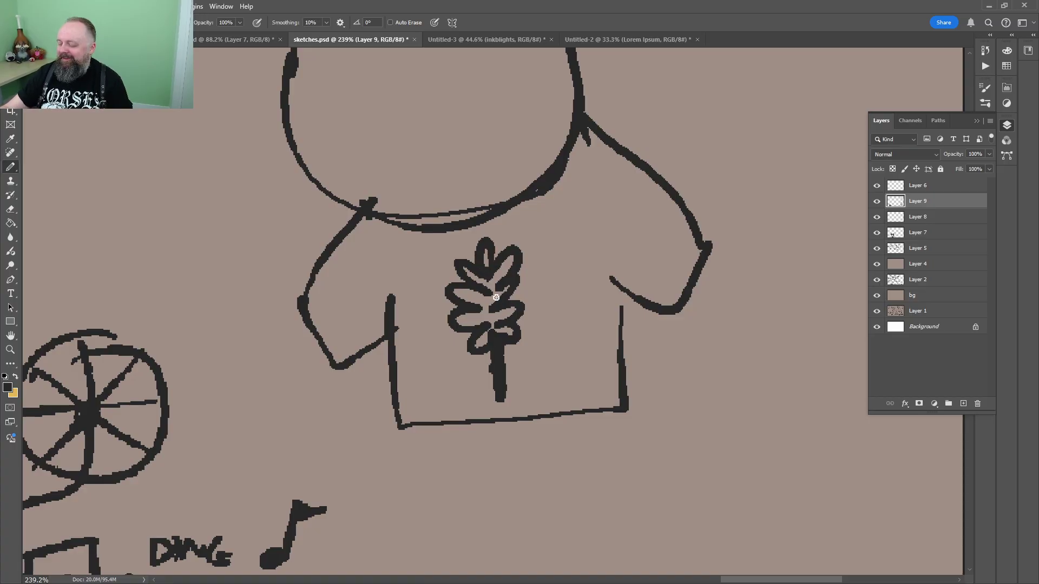
drag(559, 347, 594, 198)
mouse_move(436, 261)
mouse_down()
mouse_move(558, 302)
mouse_move(660, 261)
mouse_up()
drag(698, 200, 514, 289)
mouse_move(473, 239)
mouse_down()
mouse_move(470, 284)
mouse_move(450, 300)
mouse_up()
drag(462, 128, 415, 67)
drag(415, 67, 540, 197)
Draw a mitten-like hand hanging from each sleeve opening, with short finger marks and stray lines cleaned up
mouse_move(511, 257)
mouse_down()
mouse_move(570, 241)
mouse_move(562, 309)
mouse_up()
key(e)
drag(560, 286, 552, 238)
key(b)
drag(542, 280, 562, 300)
drag(162, 274, 131, 337)
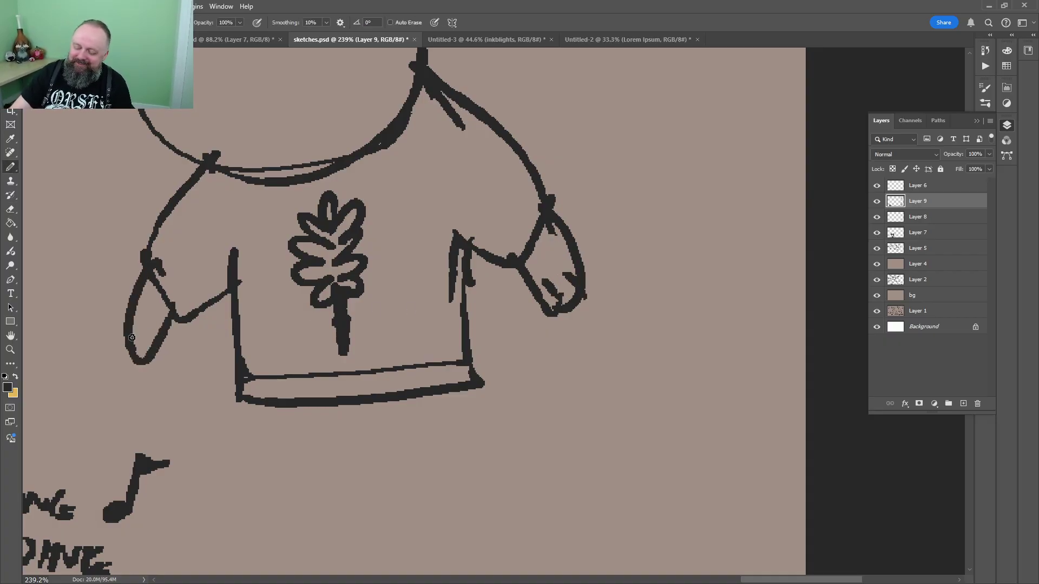
Draw wide shorts with a notched crotch below the shirt, and two straight legs with pointed feet
mouse_move(186, 357)
mouse_down()
mouse_move(183, 184)
mouse_move(260, 360)
mouse_move(328, 302)
mouse_up()
mouse_move(303, 324)
mouse_down()
mouse_move(371, 318)
mouse_move(512, 348)
mouse_up()
drag(468, 184, 515, 346)
mouse_move(232, 366)
mouse_down()
mouse_move(193, 452)
mouse_move(292, 359)
mouse_up()
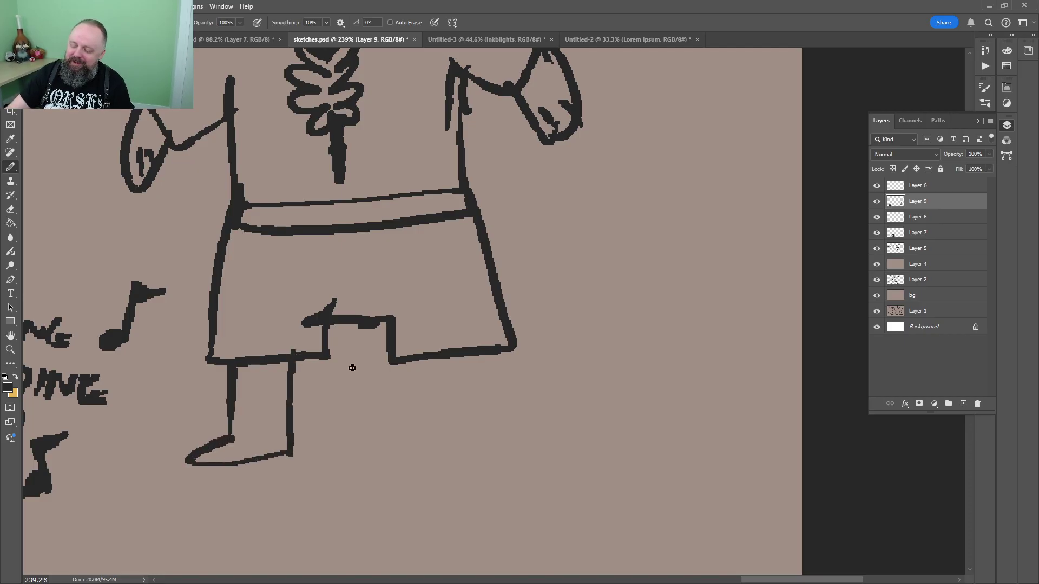
mouse_move(418, 343)
mouse_down()
mouse_move(426, 443)
mouse_move(512, 451)
mouse_up()
drag(513, 451, 492, 352)
drag(611, 266, 698, 219)
Outline a ground shadow around the cat's feet, fill it black and add loose strokes at its right end
drag(509, 364, 385, 377)
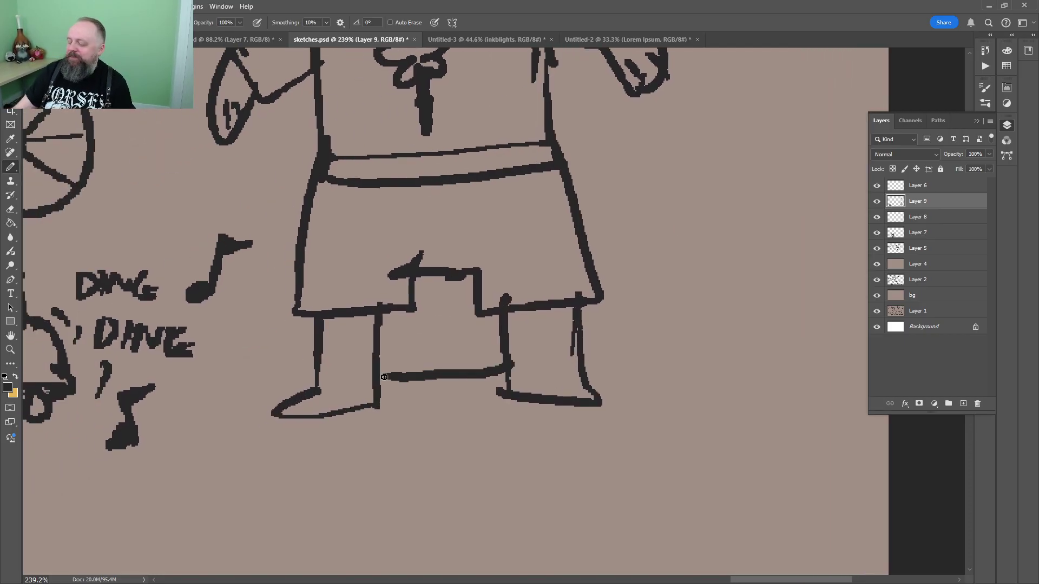
mouse_move(285, 405)
mouse_down()
mouse_move(729, 400)
mouse_move(545, 378)
mouse_up()
key(g)
click(638, 399)
key(b)
drag(647, 437, 772, 408)
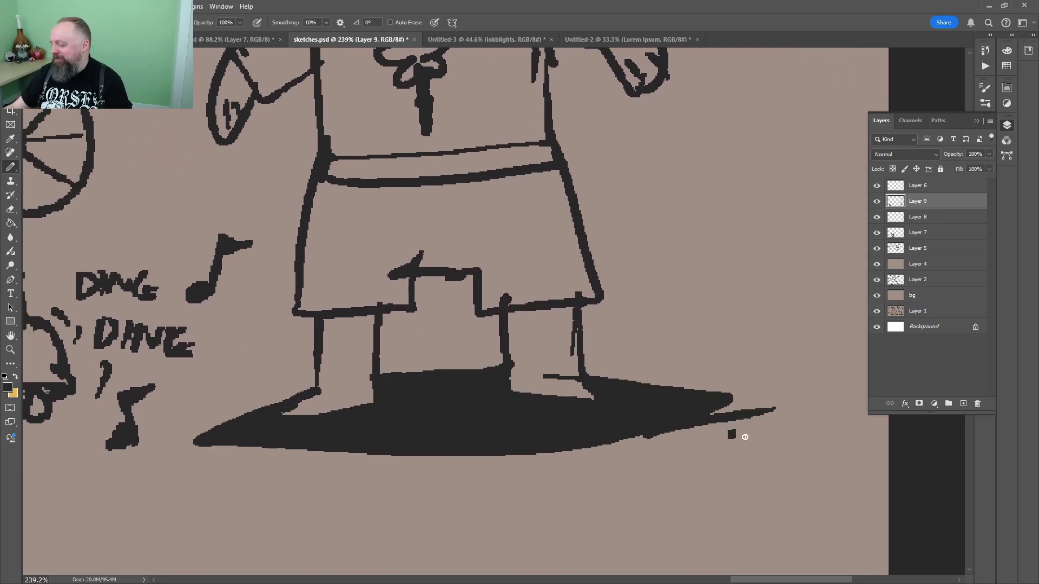
Draw two large oval eyes with narrow vertical pupils on the cat's face
key(z)
drag(689, 249, 645, 203)
drag(617, 161, 628, 113)
drag(552, 94, 446, 293)
mouse_move(509, 252)
mouse_down()
mouse_move(543, 302)
mouse_move(505, 252)
mouse_move(466, 331)
mouse_move(533, 238)
mouse_move(490, 292)
mouse_up()
key(b)
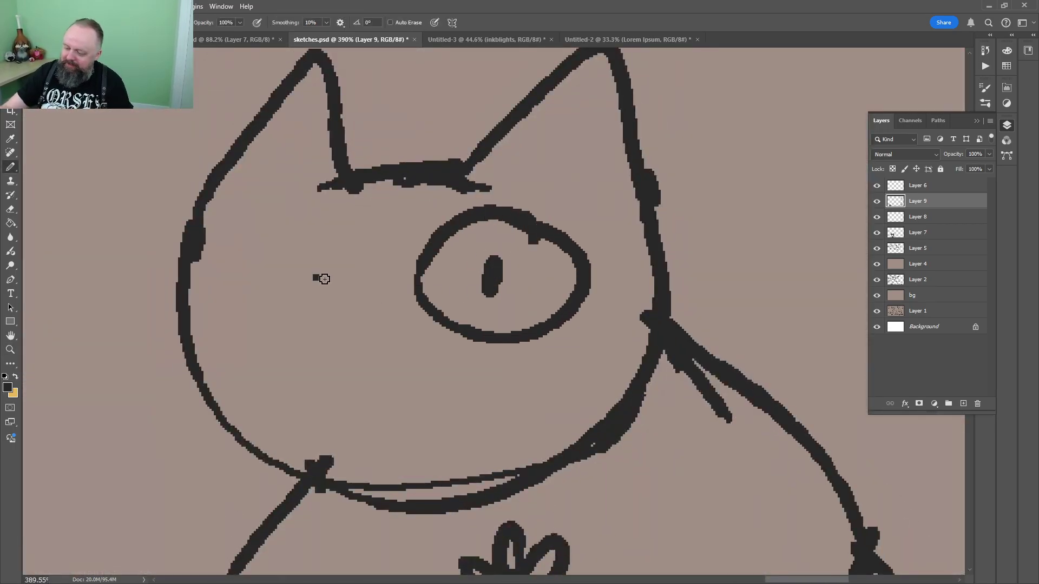
mouse_move(320, 278)
mouse_down()
mouse_move(213, 313)
mouse_move(329, 274)
mouse_up()
drag(256, 271, 251, 301)
Draw the cat's small nose and a simple inverted-V mouth, undoing the first mouth strokes
mouse_move(351, 348)
mouse_down()
mouse_move(389, 350)
mouse_move(374, 376)
mouse_move(394, 416)
mouse_up()
key(ctrl+z)
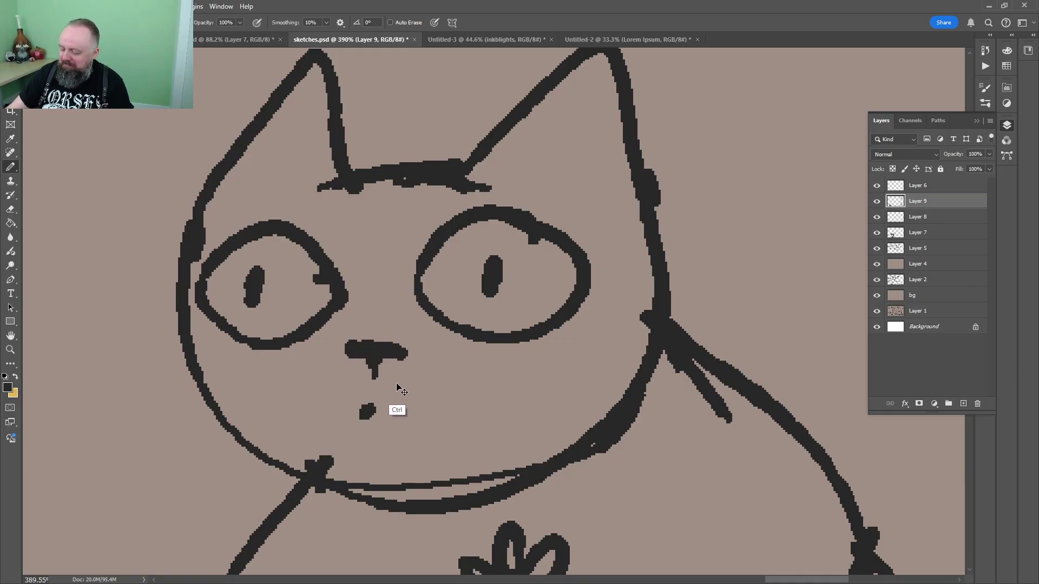
key(ctrl+z)
mouse_move(376, 379)
mouse_down()
mouse_move(363, 396)
mouse_move(399, 396)
mouse_up()
key(z)
drag(483, 334, 445, 396)
drag(603, 302, 568, 325)
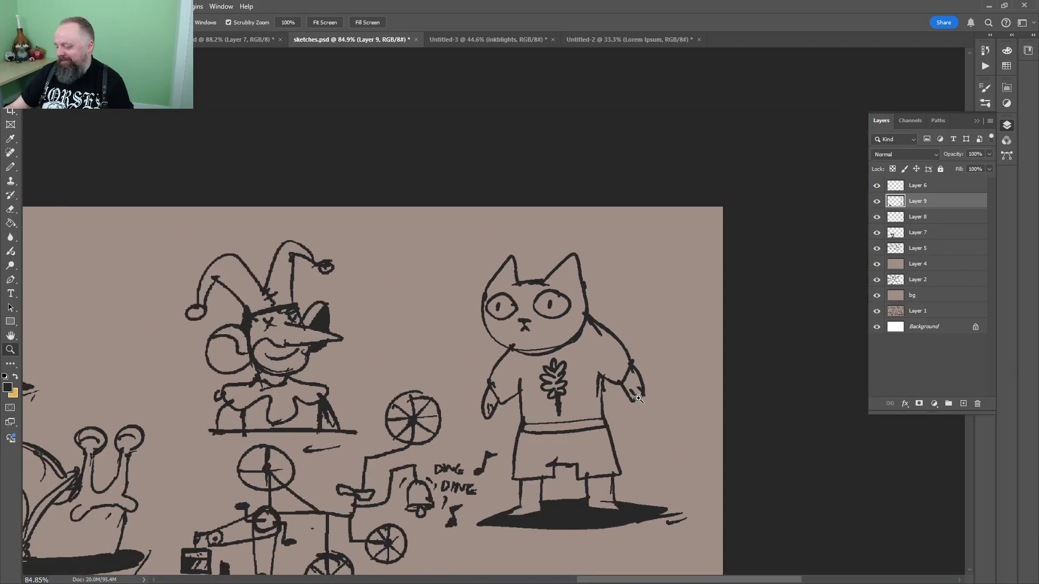
Erase the stray lines at the cat's right-hand shoulder and redraw the shoulder and sleeve with thicker strokes
drag(639, 399, 596, 373)
drag(533, 273, 554, 267)
key(b)
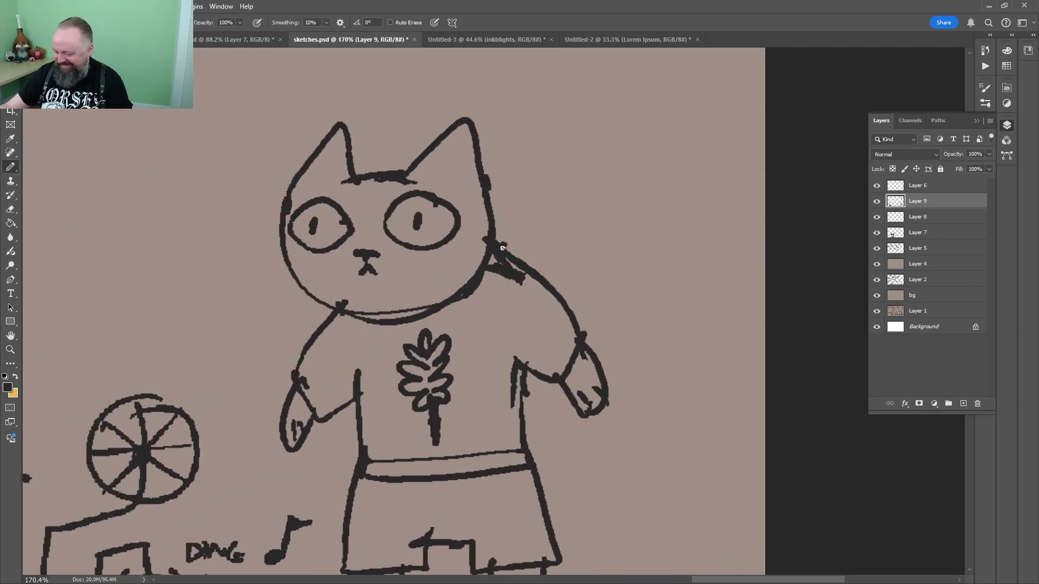
key(e)
drag(506, 244, 538, 268)
drag(558, 328, 570, 183)
key(b)
drag(504, 121, 533, 133)
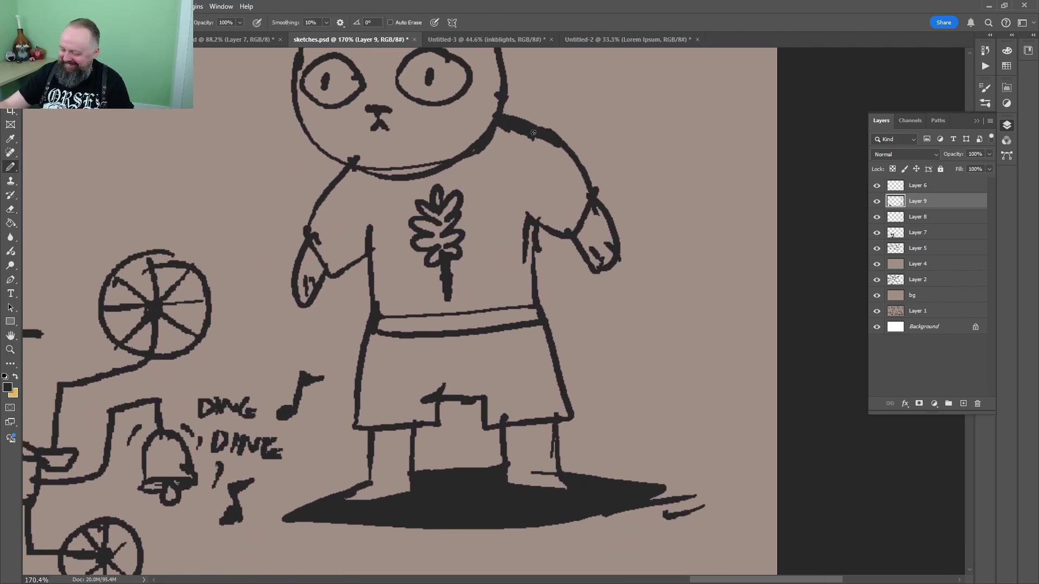
drag(601, 180, 521, 218)
Draw a curled tail rising behind the cat's shorts and fill its lower part black
mouse_move(587, 379)
mouse_down()
mouse_move(673, 241)
mouse_move(568, 354)
mouse_move(616, 362)
mouse_up()
key(g)
click(585, 369)
mouse_move(648, 323)
mouse_down()
mouse_move(677, 344)
mouse_move(614, 343)
mouse_move(454, 278)
mouse_up()
click(628, 348)
key(z)
drag(525, 286, 546, 276)
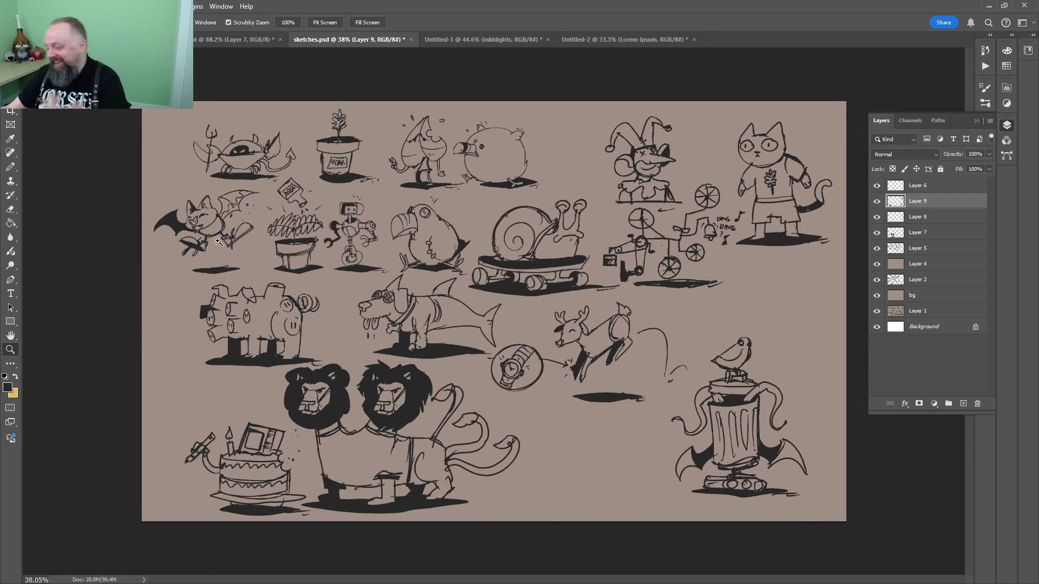
mouse_move(312, 240)
mouse_down()
mouse_move(379, 240)
mouse_move(292, 239)
mouse_up()
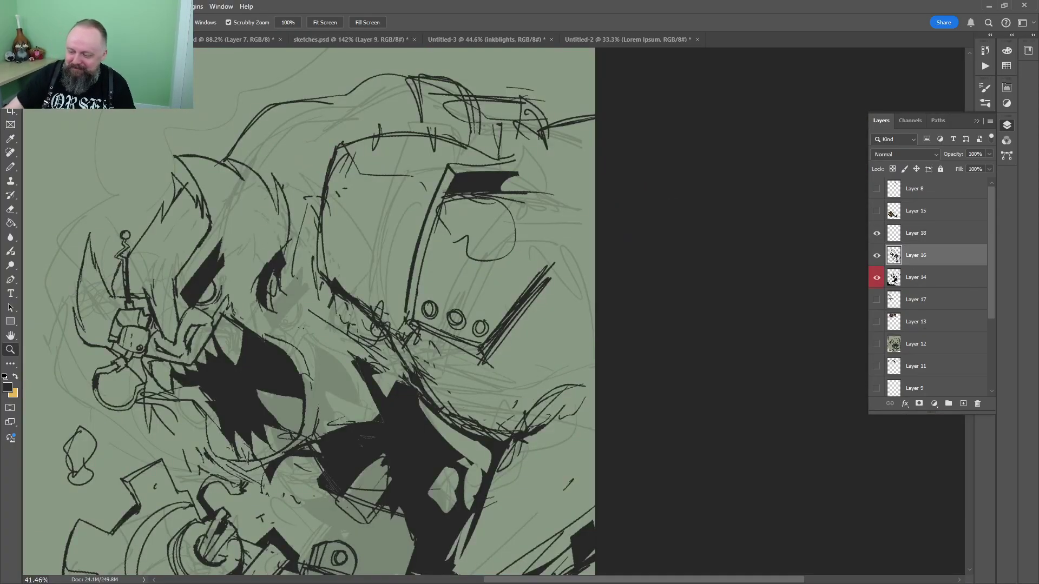
Extend the monster's riveted shoulder panel with diagonal edge lines and a longer black band along its upper edge
drag(542, 302, 519, 334)
drag(498, 380, 551, 212)
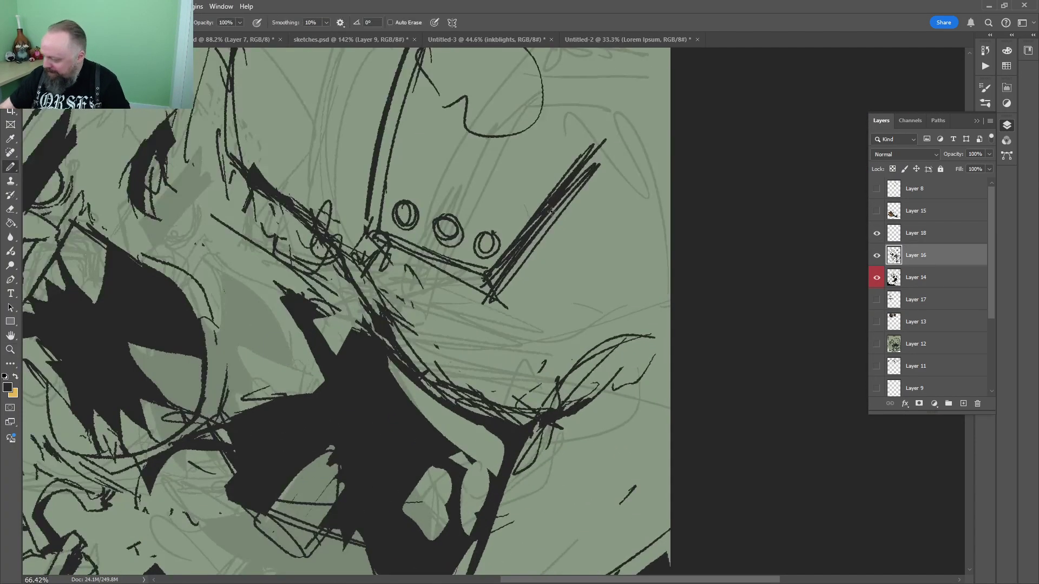
drag(593, 152, 616, 127)
drag(528, 281, 425, 494)
mouse_move(320, 251)
mouse_down()
mouse_move(523, 355)
mouse_move(533, 334)
mouse_up()
drag(455, 238, 558, 295)
mouse_move(403, 198)
mouse_down()
mouse_move(532, 211)
mouse_move(405, 181)
mouse_up()
drag(489, 146, 529, 127)
drag(527, 135, 459, 198)
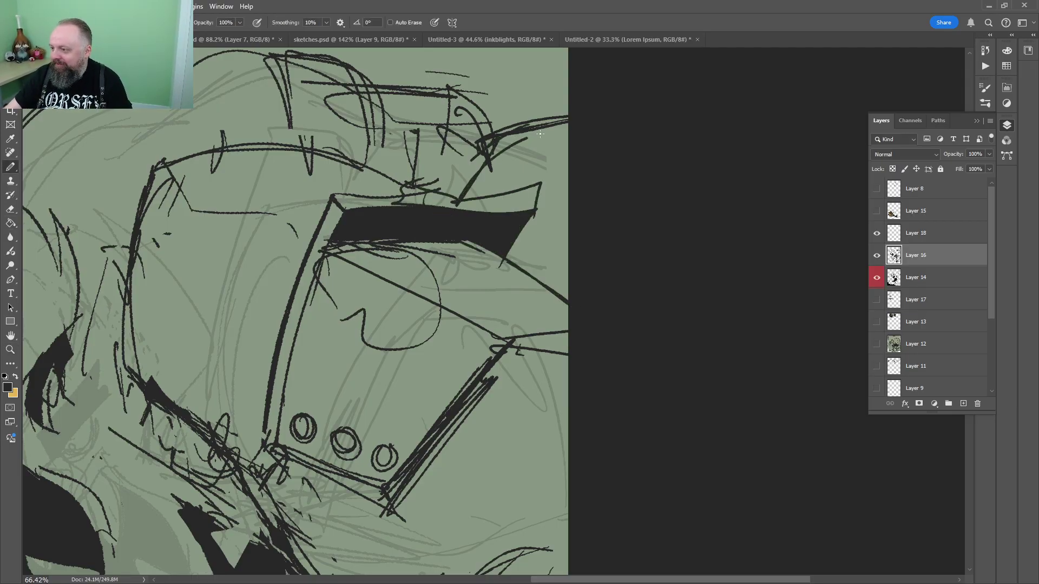
Add loose construction lines to the pipe structure above the monster's shoulder armor
drag(490, 145, 567, 153)
key(z)
drag(486, 290, 403, 290)
drag(572, 203, 593, 203)
drag(520, 251, 432, 339)
drag(408, 202, 471, 202)
key(b)
drag(315, 169, 465, 109)
Draw long tapering lines running down from the monster's fist to the lower edge of the canvas
key(z)
drag(779, 92, 688, 254)
drag(536, 342, 671, 342)
mouse_move(628, 497)
mouse_down()
mouse_move(514, 278)
mouse_move(490, 282)
mouse_up()
key(b)
drag(518, 414, 527, 434)
drag(595, 314, 570, 392)
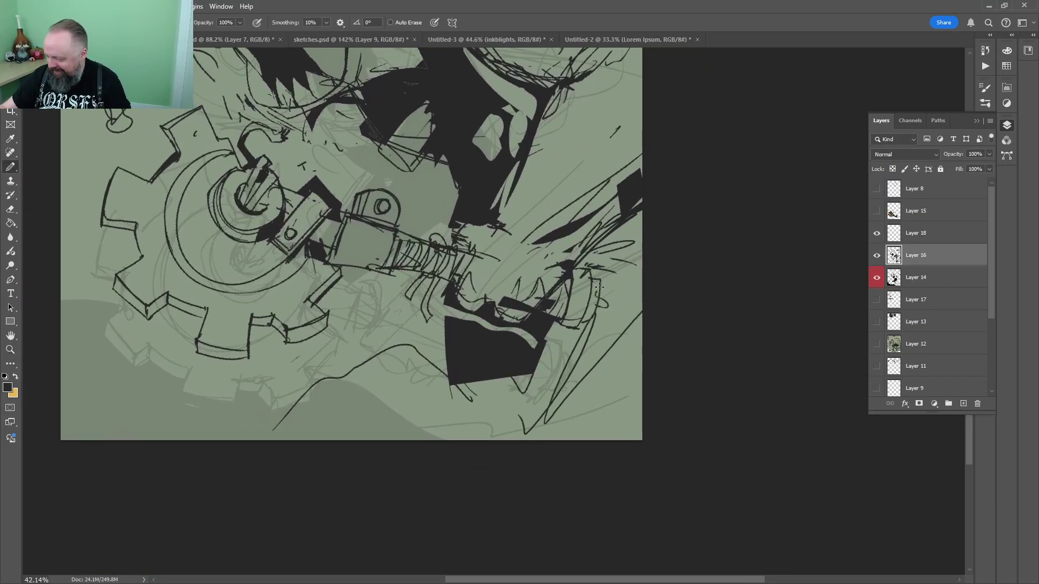
Lasso the curled hook above the gear weapon's hub, move it slightly down and right, and deselect
key(z)
scroll(589, 276, down, 4)
scroll(595, 271, up, 2)
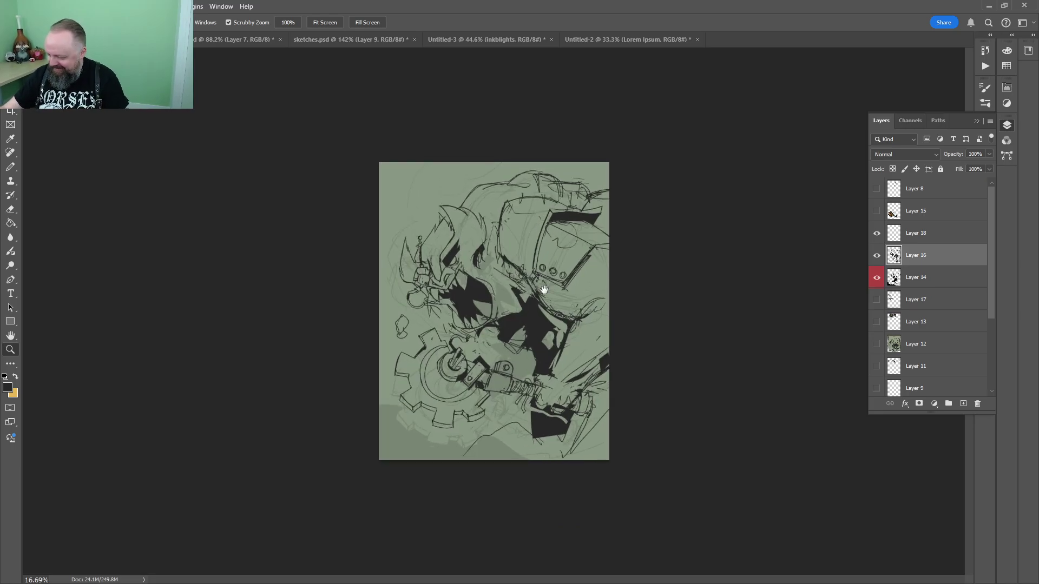
scroll(493, 311, up, 2)
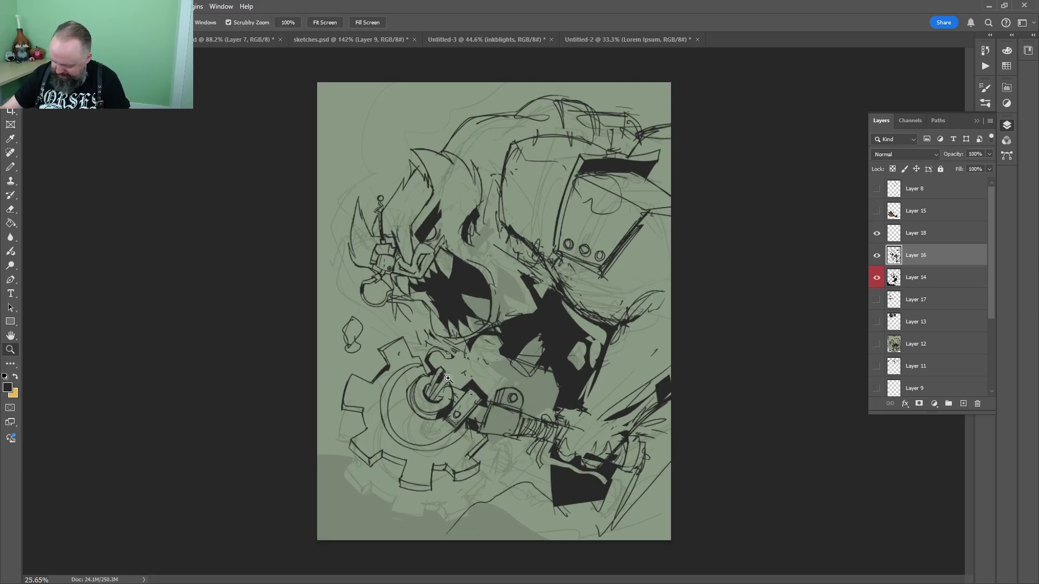
scroll(449, 379, up, 4)
key(l)
drag(398, 355, 425, 373)
key(v)
mouse_move(423, 323)
mouse_down()
mouse_move(452, 341)
mouse_move(437, 337)
mouse_up()
key(ctrl+d)
key(z)
key(b)
key(e)
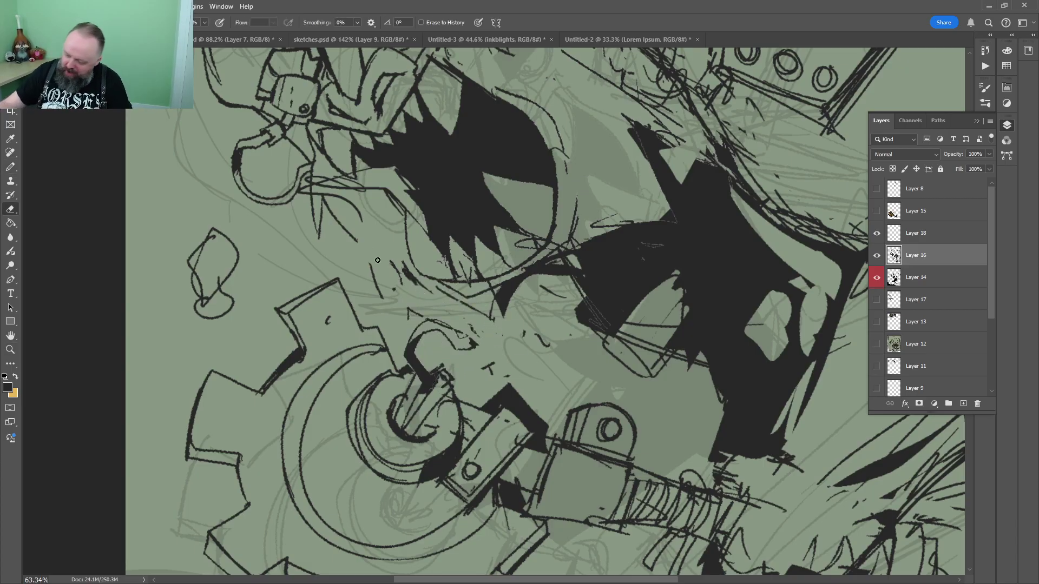
key(z)
scroll(462, 273, down, 4)
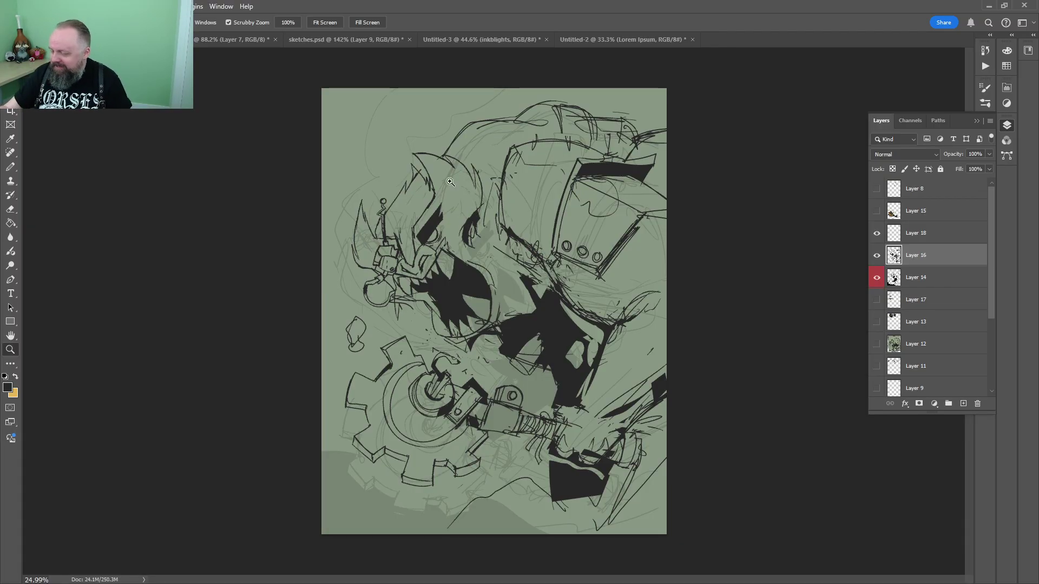
Switch to sketches.psd and draw a loaf of bread with a speckled front face and a side crease below the cat
click(233, 40)
click(341, 40)
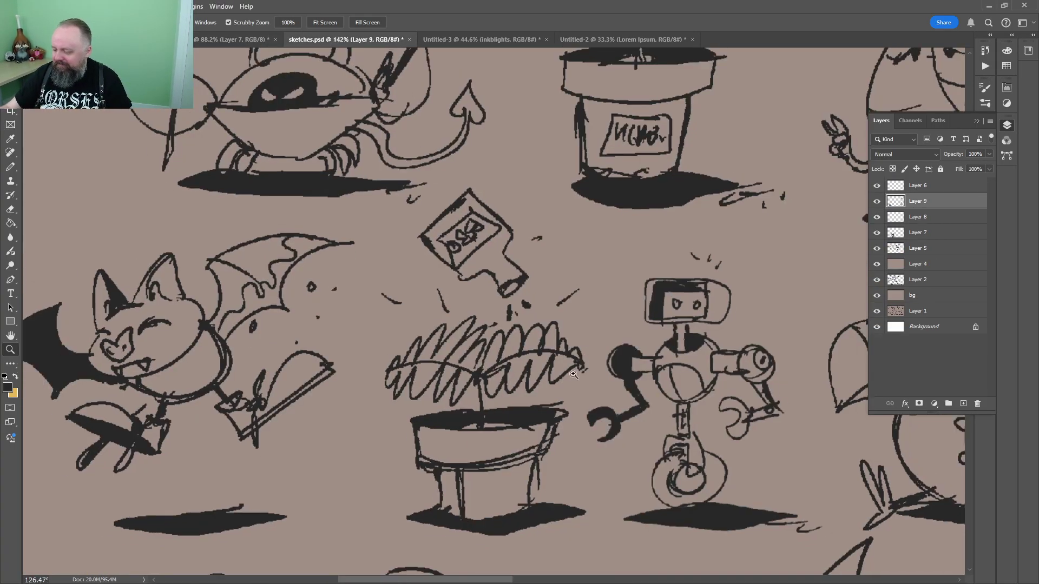
mouse_move(573, 374)
mouse_down()
mouse_move(555, 459)
mouse_move(652, 407)
mouse_move(204, 274)
mouse_up()
key(ctrl+space)
drag(498, 251, 313, 529)
drag(725, 299, 429, 314)
drag(529, 235, 356, 62)
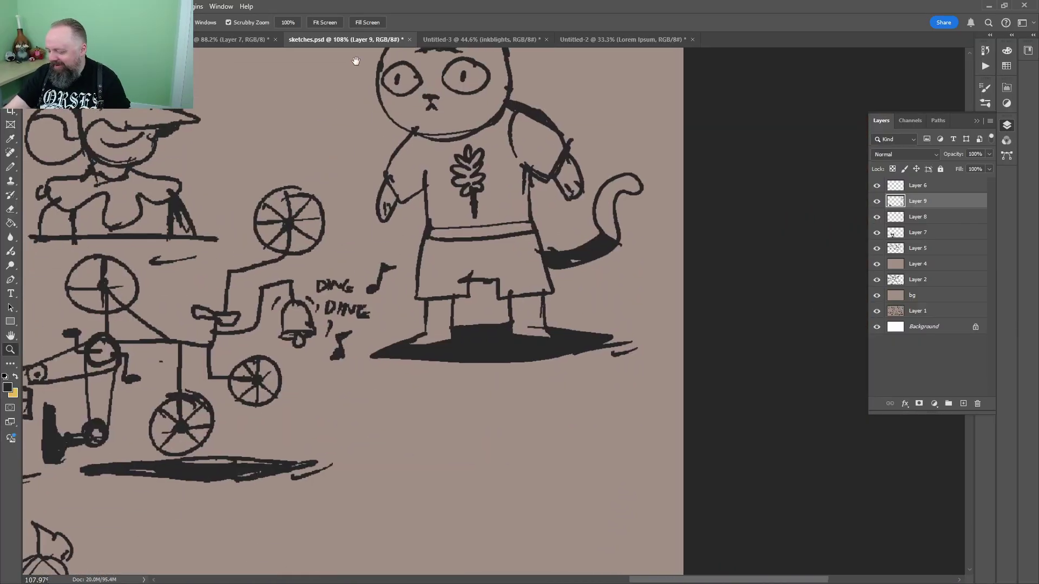
mouse_move(552, 542)
mouse_down()
mouse_move(529, 228)
mouse_move(528, 239)
mouse_up()
key(ctrl+space)
mouse_move(406, 200)
mouse_down()
mouse_move(436, 158)
mouse_move(486, 157)
mouse_up()
mouse_move(452, 169)
mouse_down()
mouse_move(495, 153)
mouse_move(307, 105)
mouse_move(314, 185)
mouse_move(288, 278)
mouse_move(321, 316)
mouse_move(446, 181)
mouse_up()
mouse_move(423, 319)
mouse_down()
mouse_move(626, 313)
mouse_move(665, 184)
mouse_move(656, 129)
mouse_move(374, 92)
mouse_up()
drag(483, 177, 628, 180)
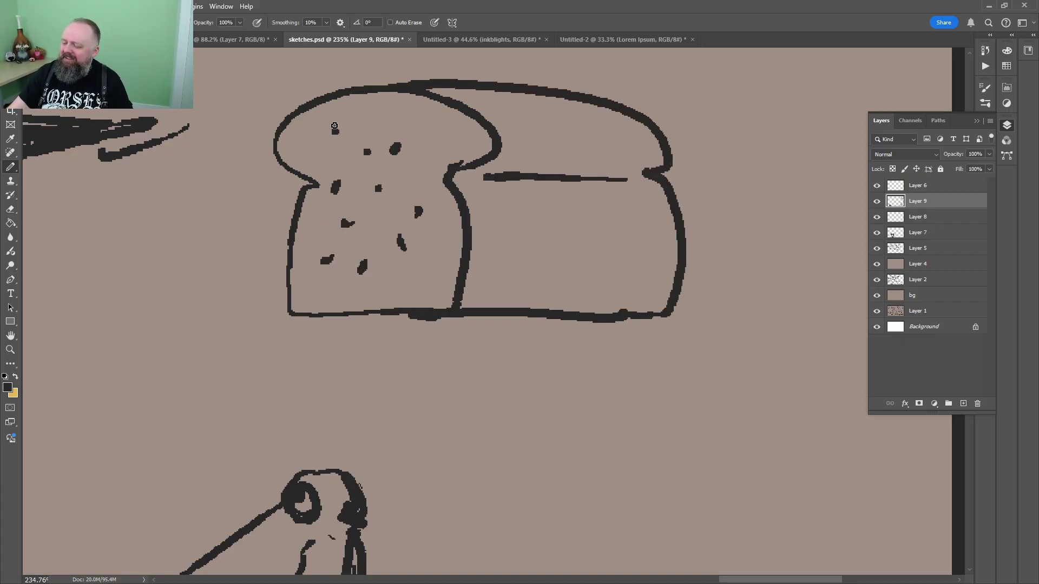
Draw a shallow plate under the loaf and a black-filled ground shadow with loose strokes beneath it
mouse_move(291, 312)
mouse_down()
mouse_move(519, 343)
mouse_move(633, 303)
mouse_up()
mouse_move(292, 338)
mouse_down()
mouse_move(303, 362)
mouse_move(651, 378)
mouse_move(676, 341)
mouse_move(443, 399)
mouse_move(526, 421)
mouse_move(671, 371)
mouse_up()
key(g)
click(637, 393)
key(b)
drag(669, 410, 792, 392)
drag(744, 420, 777, 416)
key(z)
key(ctrl+0)
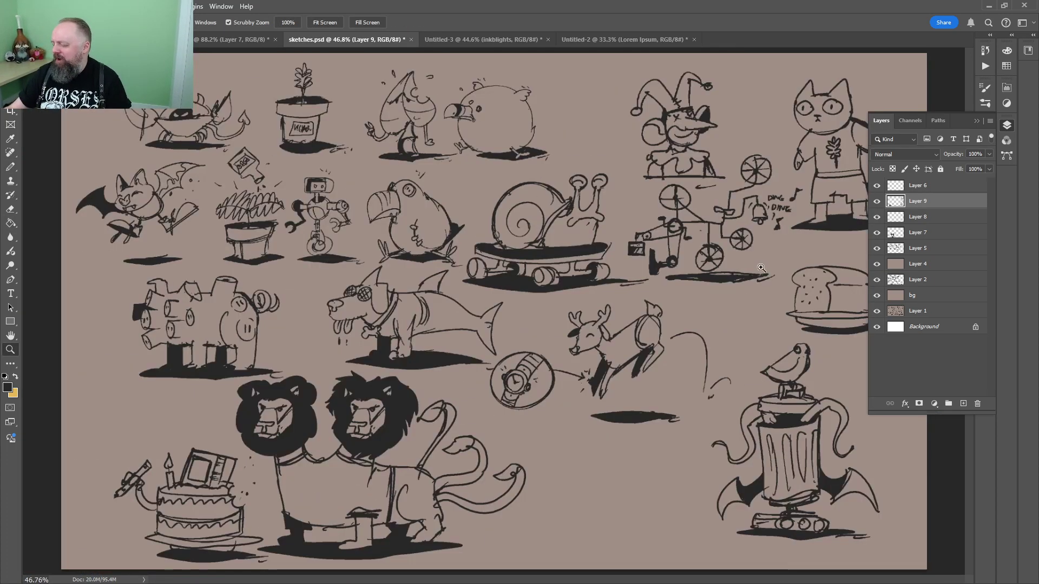
Draw wavy steam lines rising from both ends of the bread loaf
drag(786, 273, 844, 280)
key(b)
mouse_move(433, 297)
mouse_down()
mouse_move(424, 273)
mouse_move(481, 189)
mouse_up()
drag(511, 188, 515, 199)
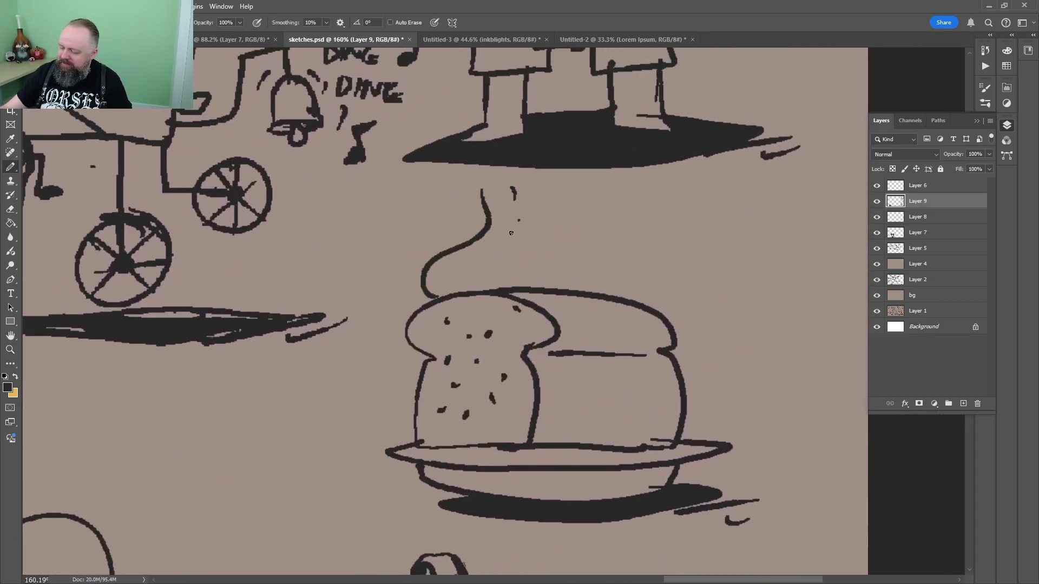
drag(672, 316, 651, 208)
drag(629, 237, 620, 260)
key(z)
mouse_move(665, 294)
mouse_down()
mouse_move(674, 315)
mouse_move(608, 360)
mouse_up()
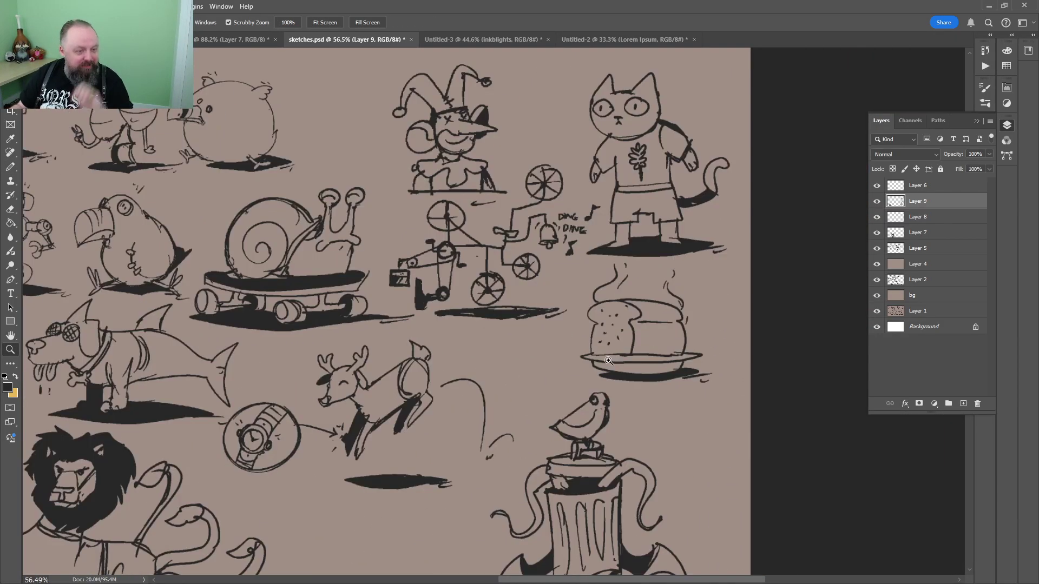
Rework the head of the bird on the trash can, erasing old lines and drawing a feathered crest and long pointed beak
drag(595, 411, 678, 411)
key(e)
mouse_move(648, 346)
mouse_down()
mouse_move(638, 328)
mouse_move(653, 341)
mouse_move(698, 297)
mouse_move(517, 276)
mouse_up()
key(z)
key(b)
mouse_move(476, 234)
mouse_down()
mouse_move(679, 317)
mouse_move(424, 281)
mouse_move(457, 230)
mouse_up()
drag(428, 289, 527, 304)
shift+click(655, 328)
key(e)
key(b)
mouse_move(399, 209)
mouse_down()
mouse_move(423, 207)
mouse_move(349, 170)
mouse_move(327, 284)
mouse_up()
key(z)
drag(524, 227, 420, 301)
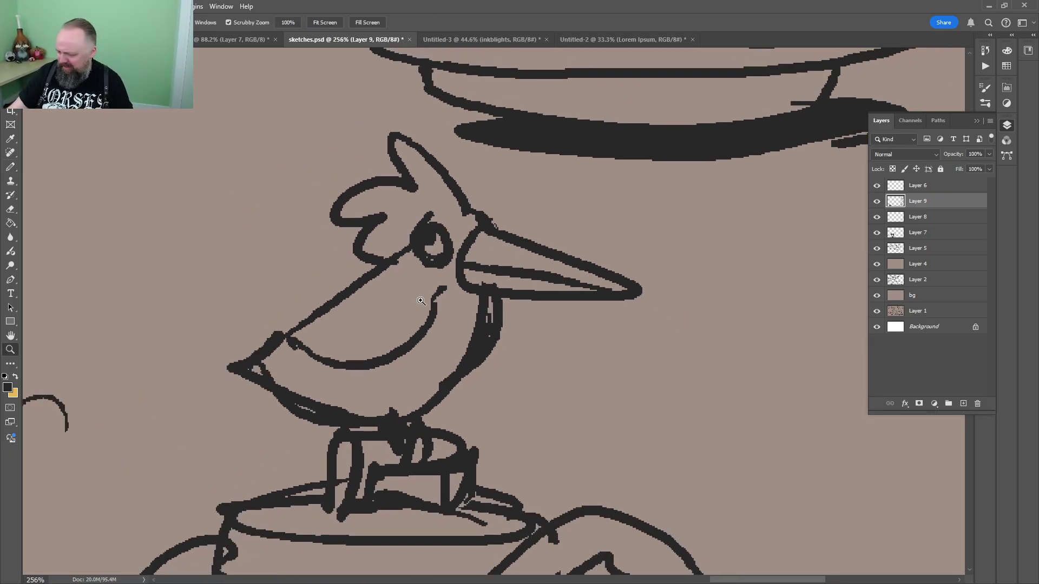
Draw a long curved tail ending in a pointed tuft at the bird's rear
mouse_move(319, 361)
mouse_down()
mouse_move(348, 326)
mouse_move(512, 265)
mouse_up()
key(b)
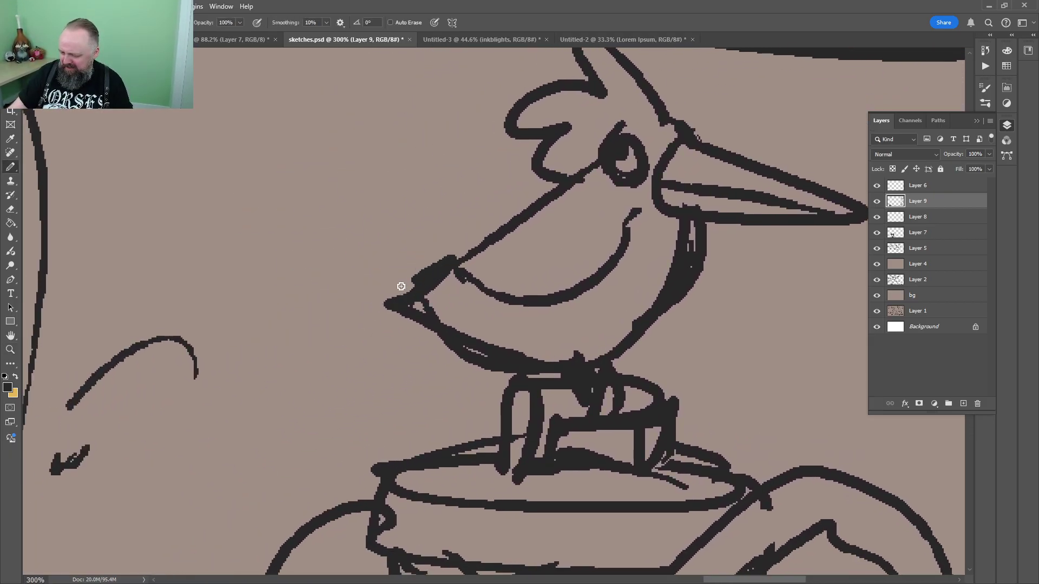
mouse_move(401, 286)
mouse_down()
mouse_move(222, 239)
mouse_move(308, 227)
mouse_move(453, 318)
mouse_up()
mouse_move(230, 227)
mouse_down()
mouse_move(223, 306)
mouse_move(240, 232)
mouse_up()
mouse_move(525, 328)
mouse_down()
mouse_move(498, 324)
mouse_move(286, 376)
mouse_up()
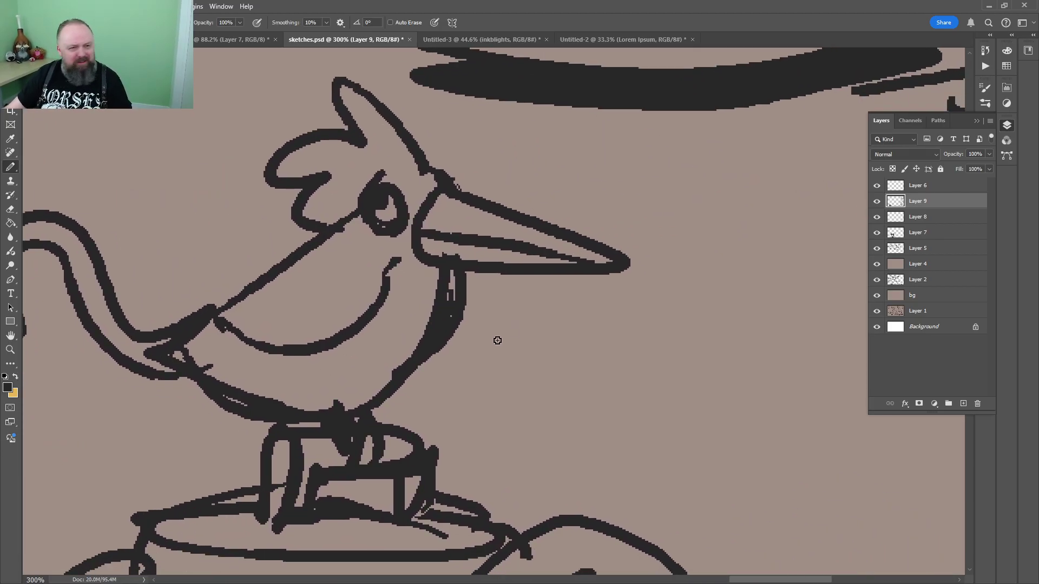
key(z)
drag(540, 330, 481, 338)
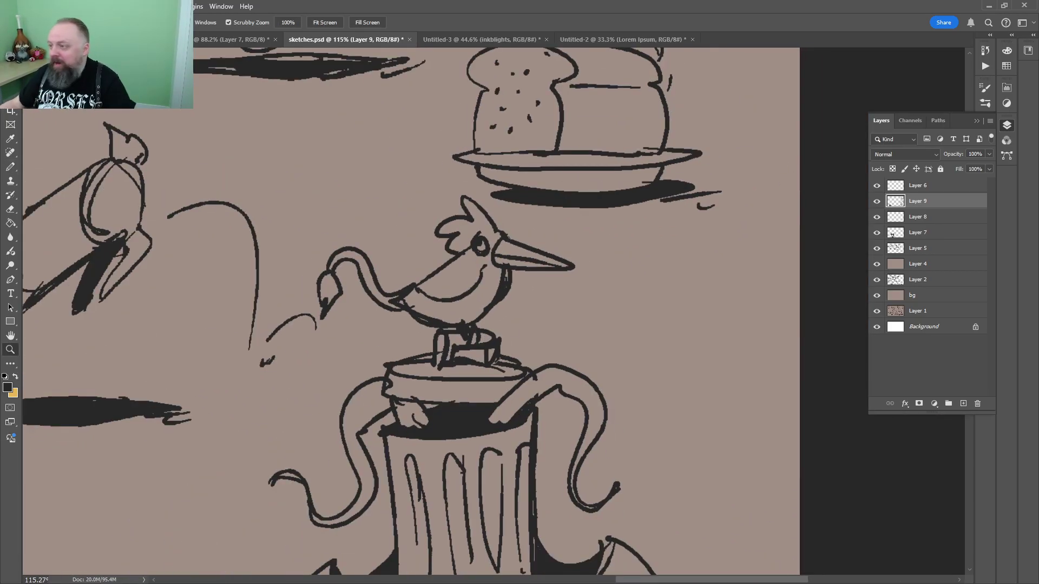
drag(499, 171, 495, 171)
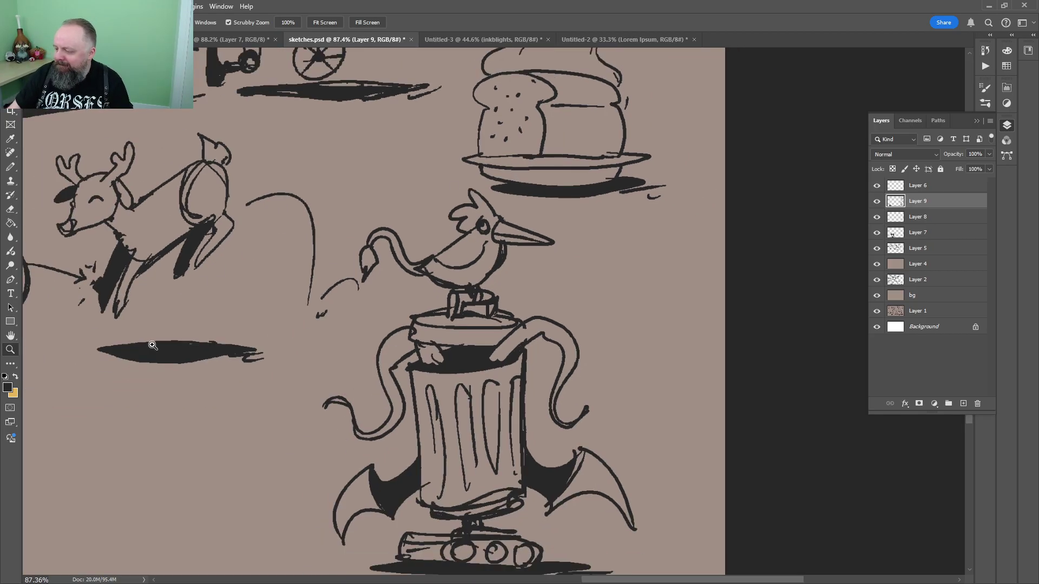
Switch back to the green monster's drawing and bring the whole canvas into view
drag(563, 137, 730, 153)
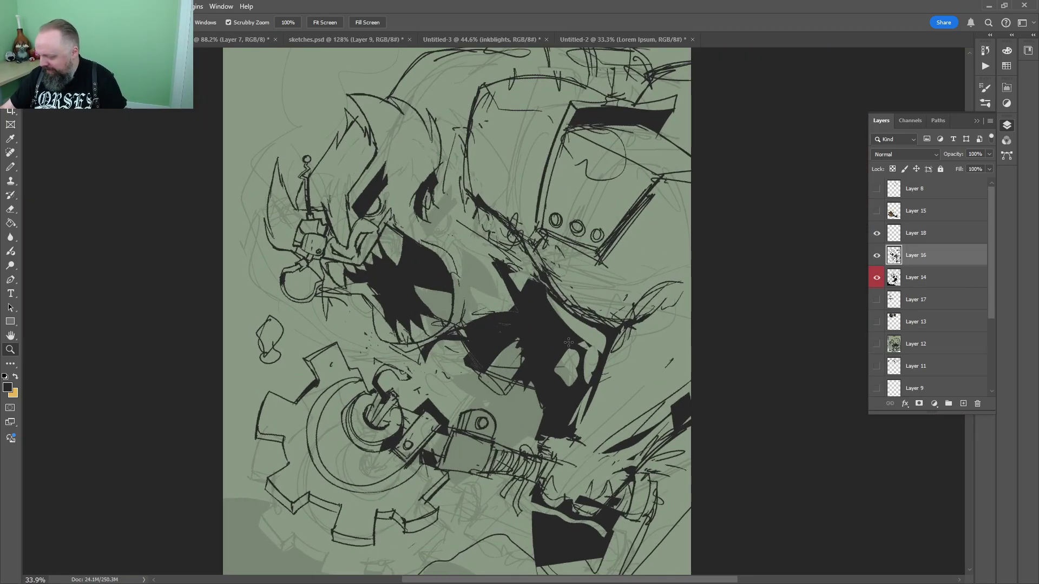
scroll(606, 302, up, 1)
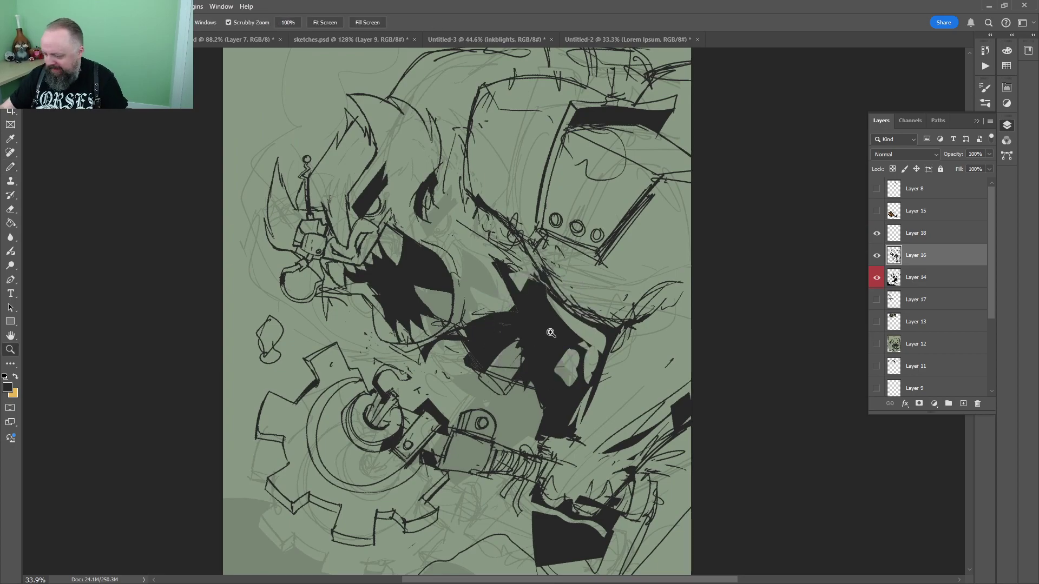
drag(695, 361, 656, 361)
drag(583, 395, 608, 395)
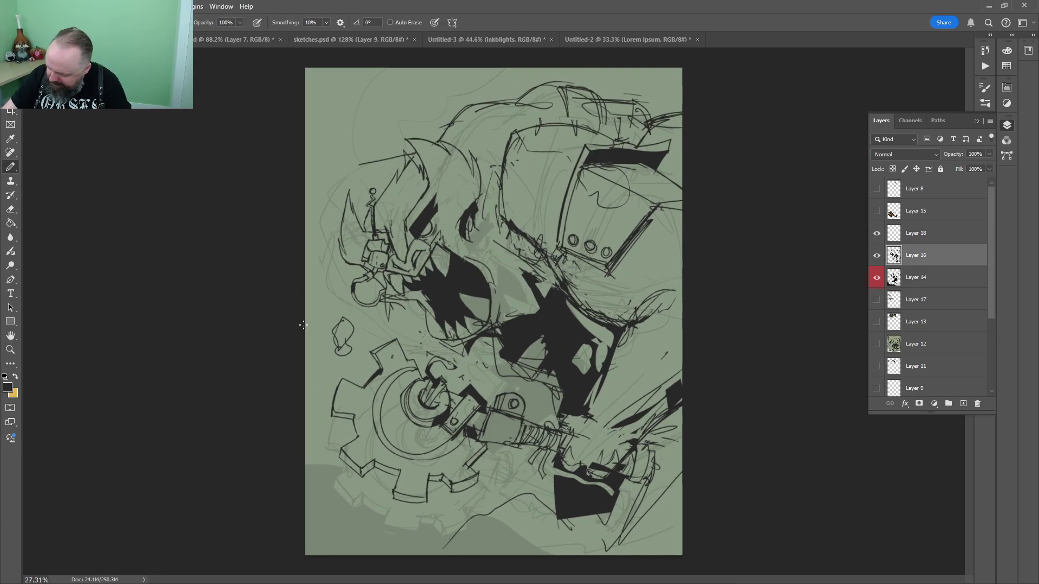
Try outlining a shape behind the monster's head and filling it with black, then undo the fill
drag(400, 154, 305, 201)
drag(333, 317, 354, 298)
key(g)
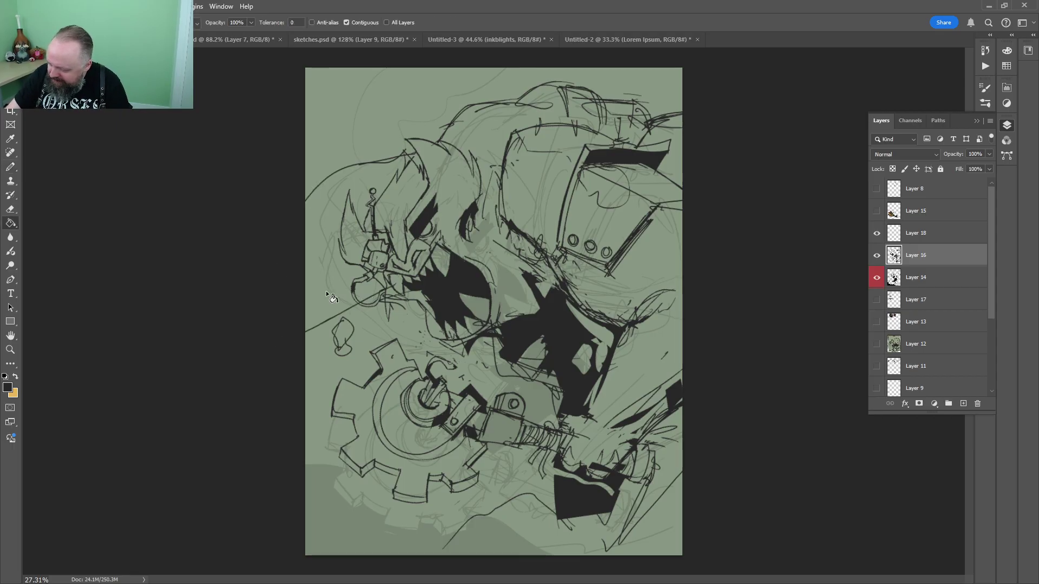
click(325, 291)
key(z)
drag(622, 193, 583, 193)
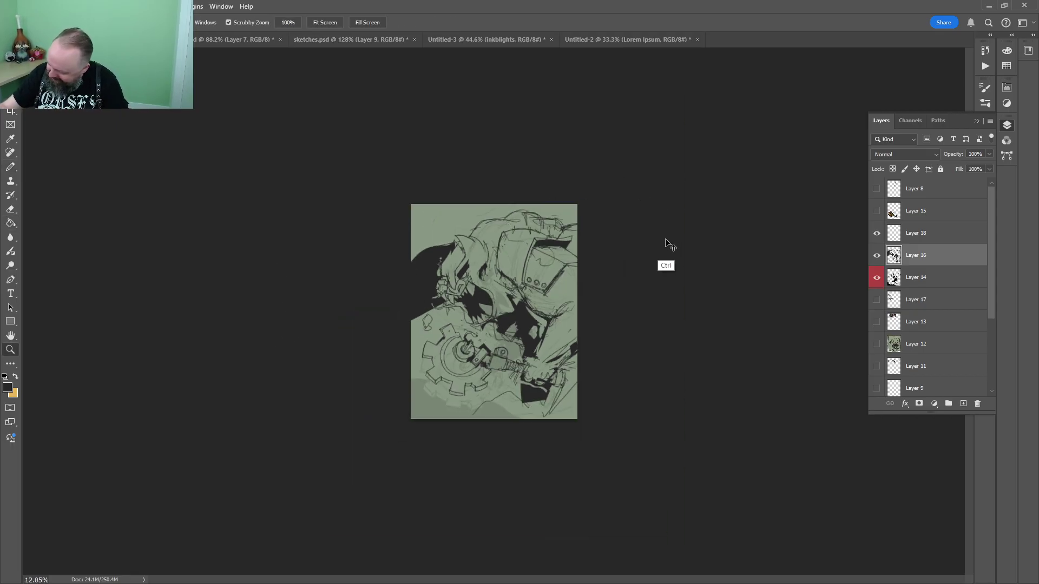
key(ctrl+z)
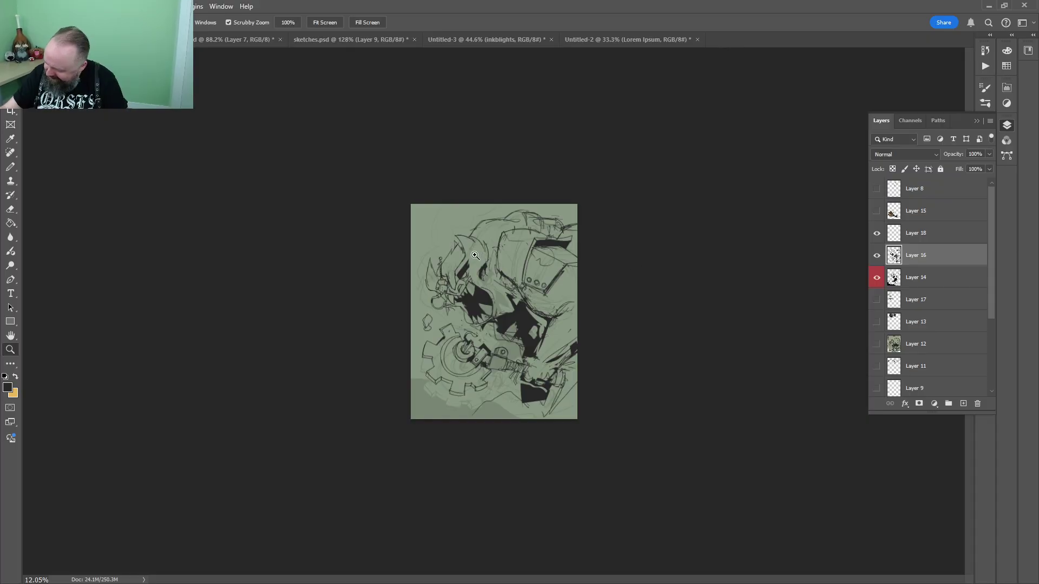
Sketch a neck contour behind the monster's open jaw and short tendon strokes under the jaw hinge
scroll(475, 255, up, 7)
key(b)
key(z)
drag(649, 203, 609, 204)
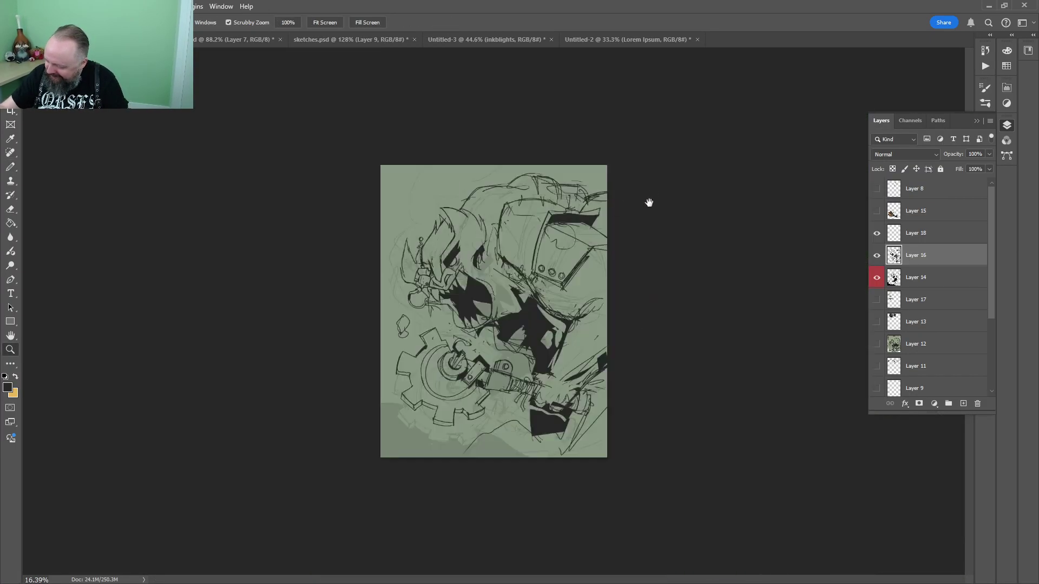
drag(508, 256, 544, 256)
key(b)
scroll(490, 262, up, 4)
drag(445, 246, 623, 327)
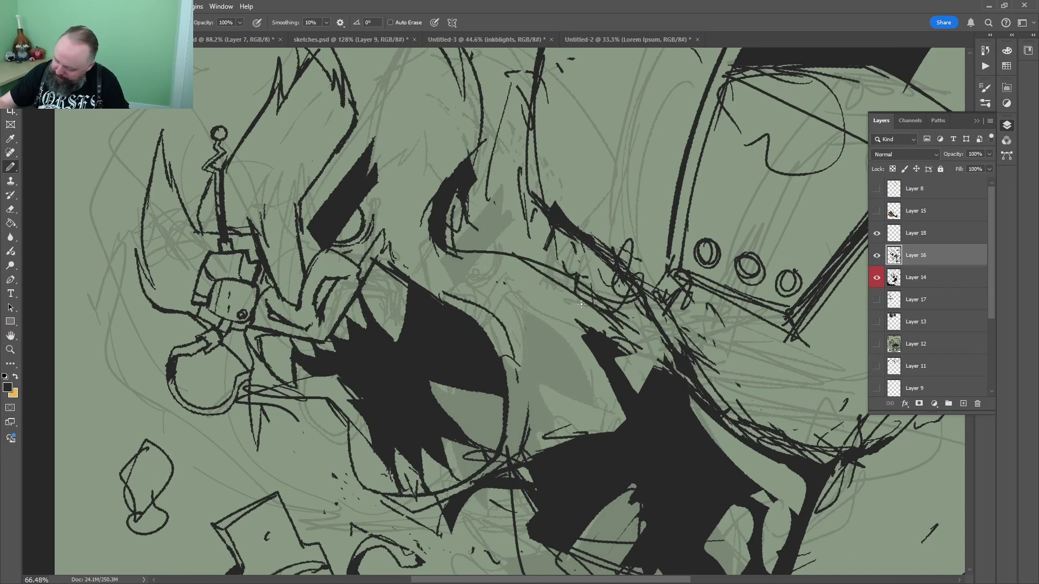
drag(546, 292, 605, 430)
drag(353, 349, 346, 201)
mouse_move(323, 272)
mouse_down()
mouse_move(353, 350)
mouse_move(472, 419)
mouse_up()
drag(458, 370, 475, 416)
drag(477, 342, 457, 385)
drag(495, 343, 469, 391)
key(z)
drag(546, 281, 511, 295)
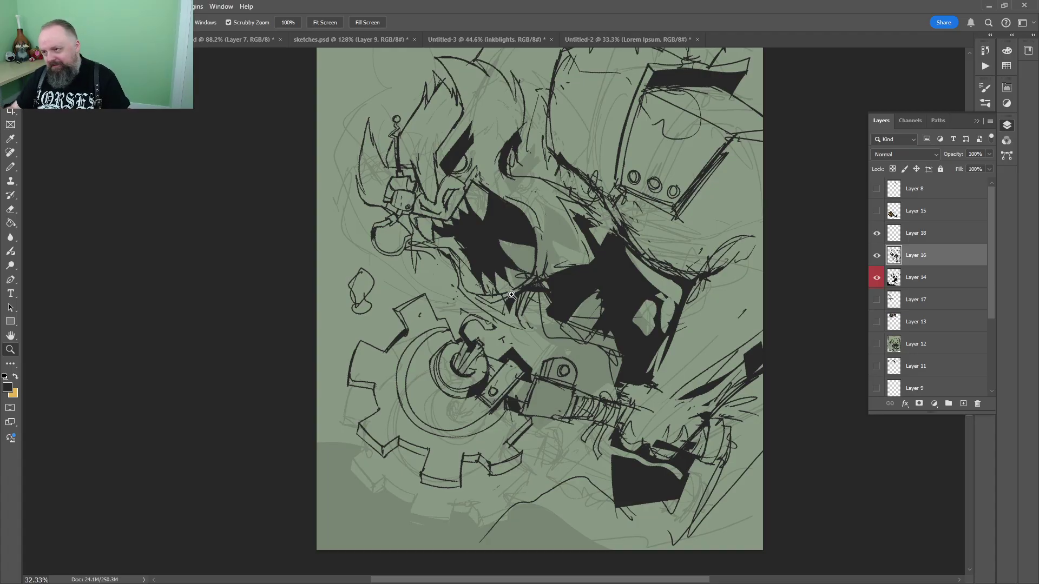
Roughen the upper edge of the black shadow beside the jaw with jagged points and reinforce the lower jaw's outline
key(ctrl+space)
drag(583, 263, 604, 264)
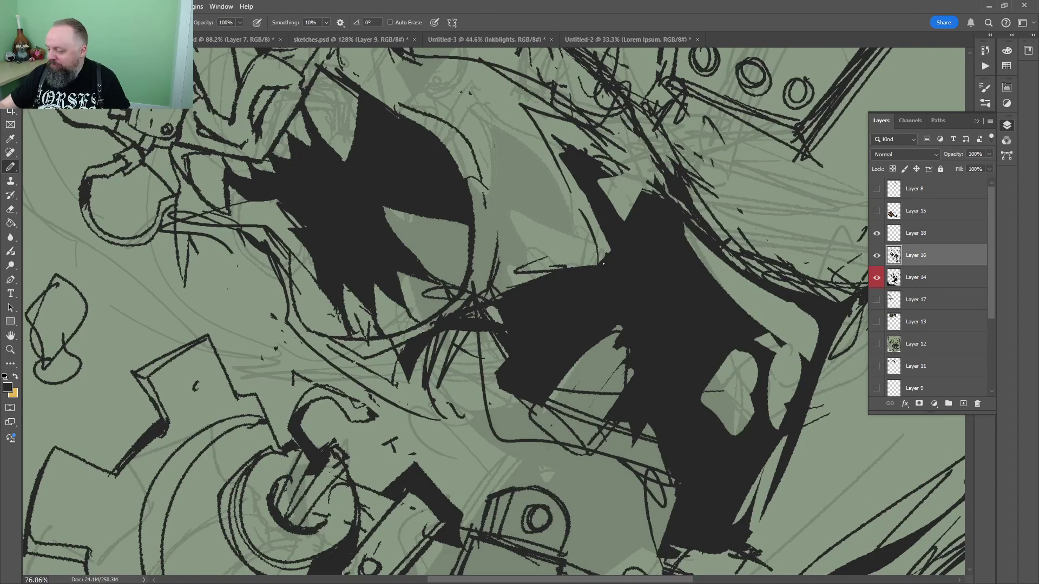
key(e)
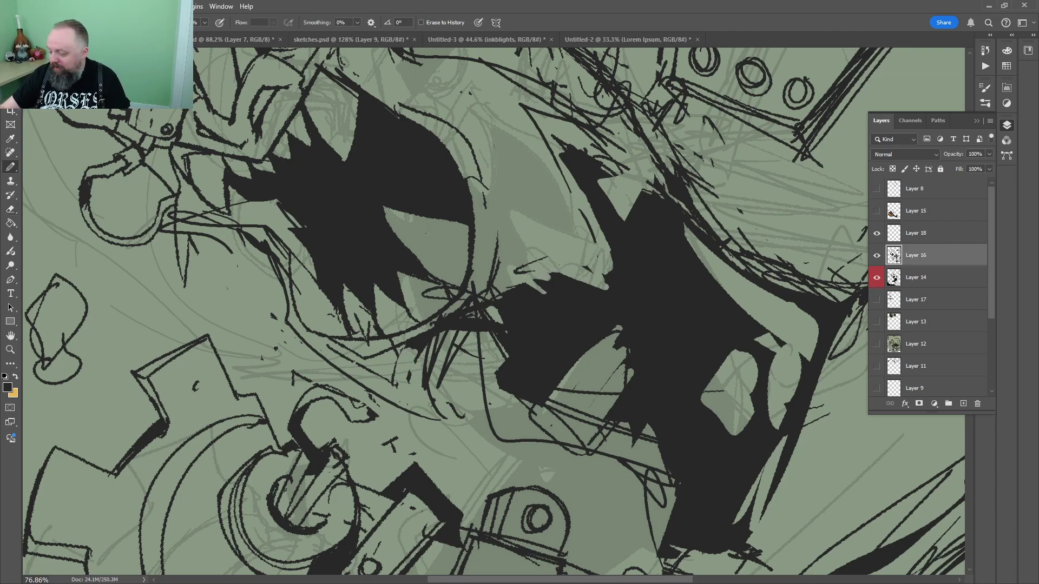
key(b)
scroll(426, 233, up, 5)
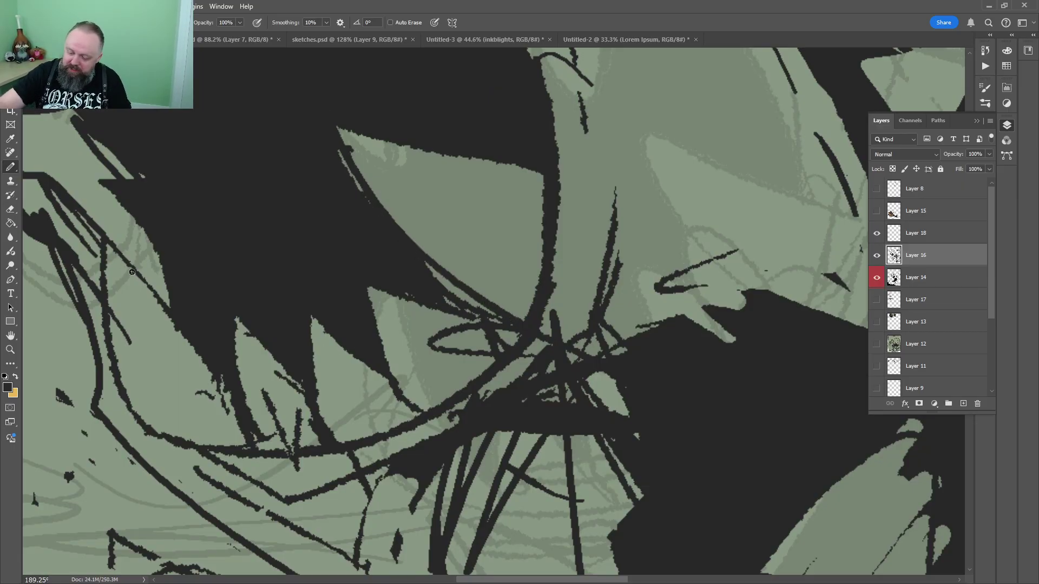
mouse_move(211, 357)
mouse_down()
mouse_move(93, 230)
mouse_move(98, 213)
mouse_move(132, 415)
mouse_move(260, 451)
mouse_move(271, 472)
mouse_move(447, 457)
mouse_move(387, 455)
mouse_move(456, 427)
mouse_up()
key(z)
mouse_move(676, 209)
mouse_down()
mouse_move(660, 230)
mouse_move(568, 250)
mouse_up()
drag(632, 206, 719, 206)
drag(496, 357, 455, 408)
Sketch an inner rim line and loose interior marks on the rounded side of the shoulder armor
drag(538, 273, 496, 304)
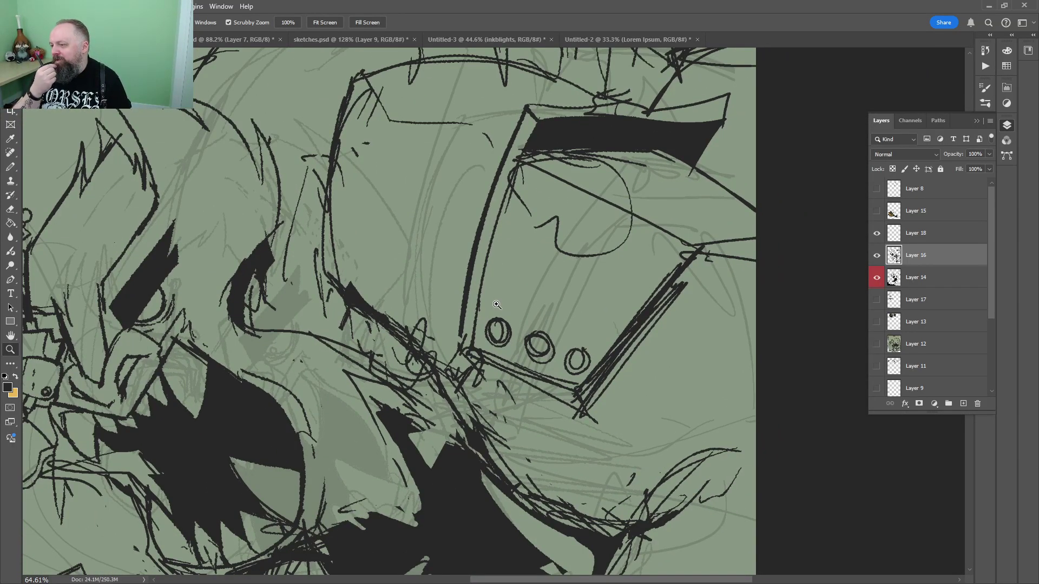
drag(496, 305, 467, 305)
drag(521, 234, 562, 234)
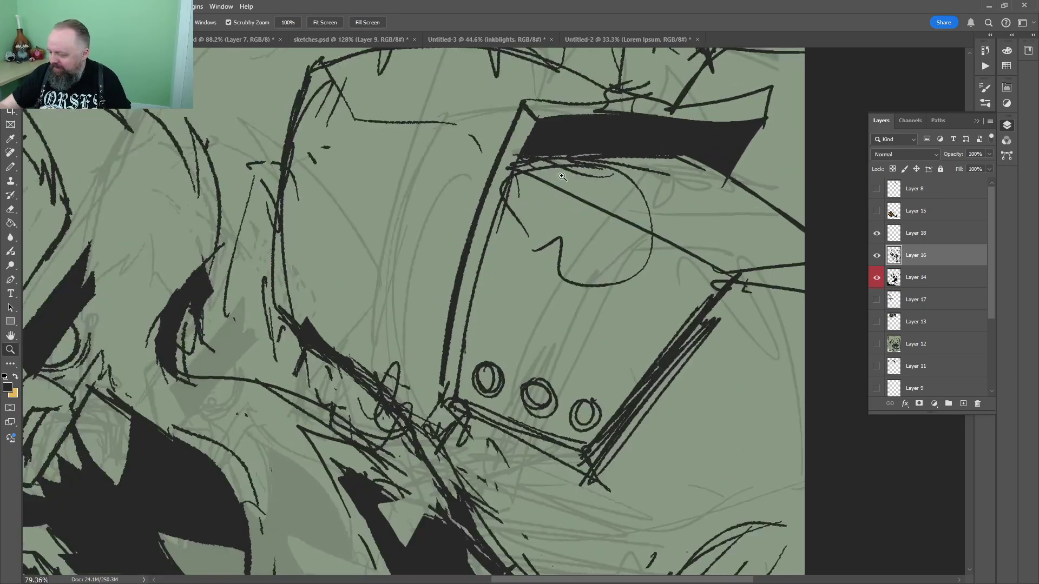
key(b)
drag(484, 110, 534, 95)
drag(506, 96, 424, 92)
mouse_move(435, 90)
mouse_down()
mouse_move(475, 143)
mouse_move(339, 226)
mouse_up()
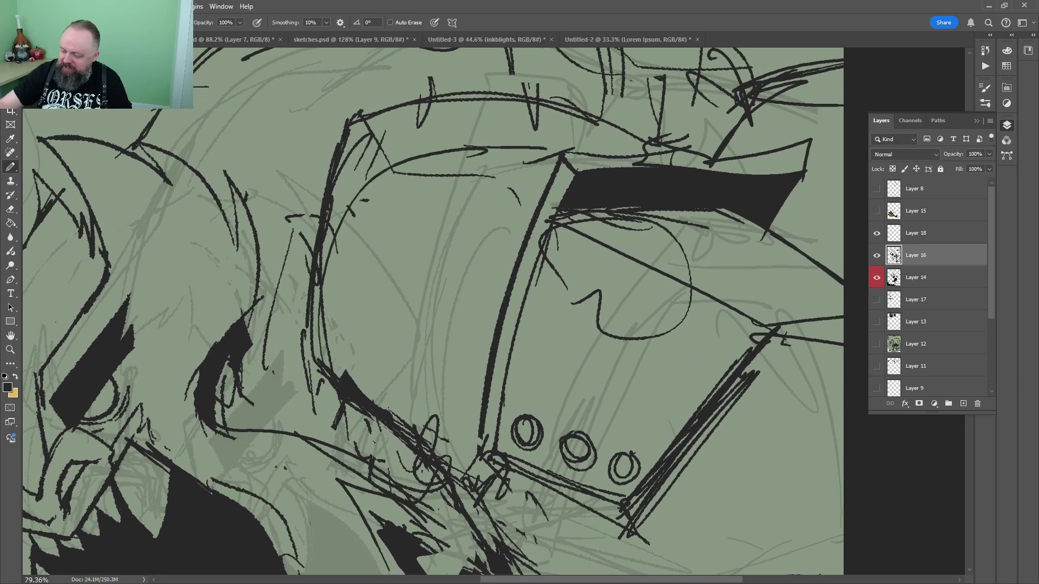
drag(301, 399, 315, 335)
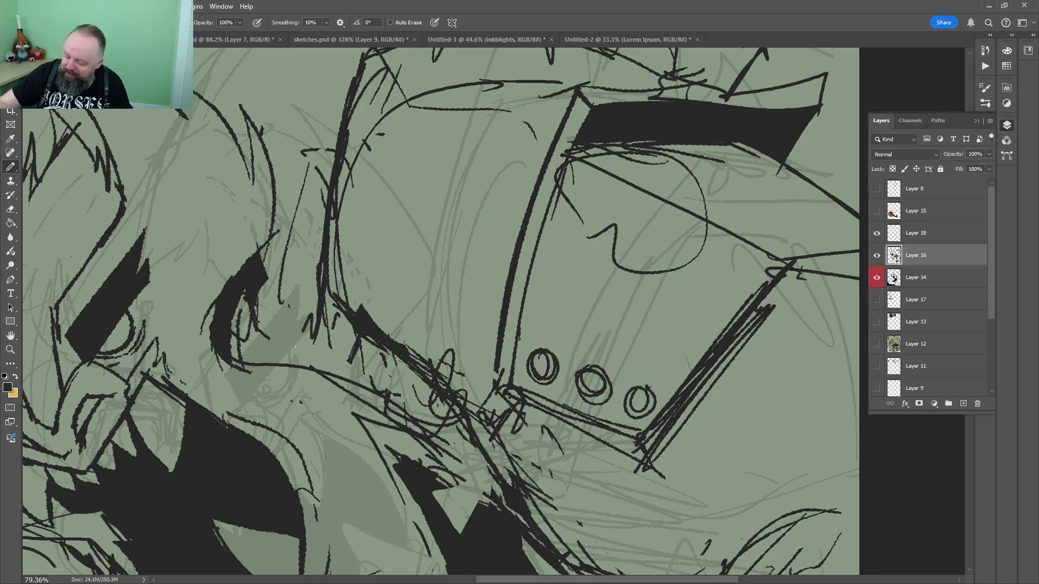
mouse_move(295, 347)
mouse_down()
mouse_move(494, 399)
mouse_move(434, 391)
mouse_up()
drag(508, 414, 503, 436)
mouse_move(568, 205)
mouse_down()
mouse_move(493, 353)
mouse_move(502, 341)
mouse_up()
mouse_move(334, 269)
mouse_down()
mouse_move(368, 298)
mouse_move(358, 389)
mouse_up()
Clean up the forearm contour running from the spiked wrist to the canvas edge by erasing and redrawing its lines
key(z)
drag(489, 259, 411, 260)
mouse_move(531, 414)
mouse_down()
mouse_move(454, 259)
mouse_move(476, 259)
mouse_up()
key(e)
mouse_move(461, 273)
mouse_down()
mouse_move(513, 219)
mouse_move(550, 210)
mouse_move(490, 254)
mouse_move(553, 254)
mouse_up()
key(z)
mouse_move(553, 260)
mouse_down()
mouse_move(563, 219)
mouse_move(479, 320)
mouse_move(496, 243)
mouse_move(465, 250)
mouse_move(484, 250)
mouse_up()
key(b)
key(z)
key(b)
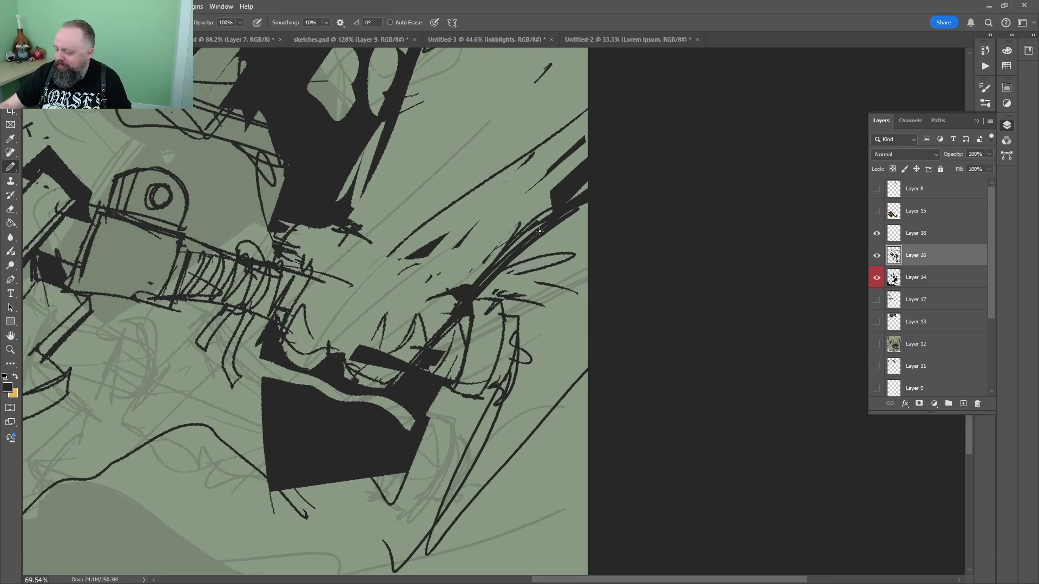
drag(539, 231, 493, 270)
key(e)
mouse_move(568, 219)
mouse_down()
mouse_move(471, 303)
mouse_move(617, 180)
mouse_up()
key(b)
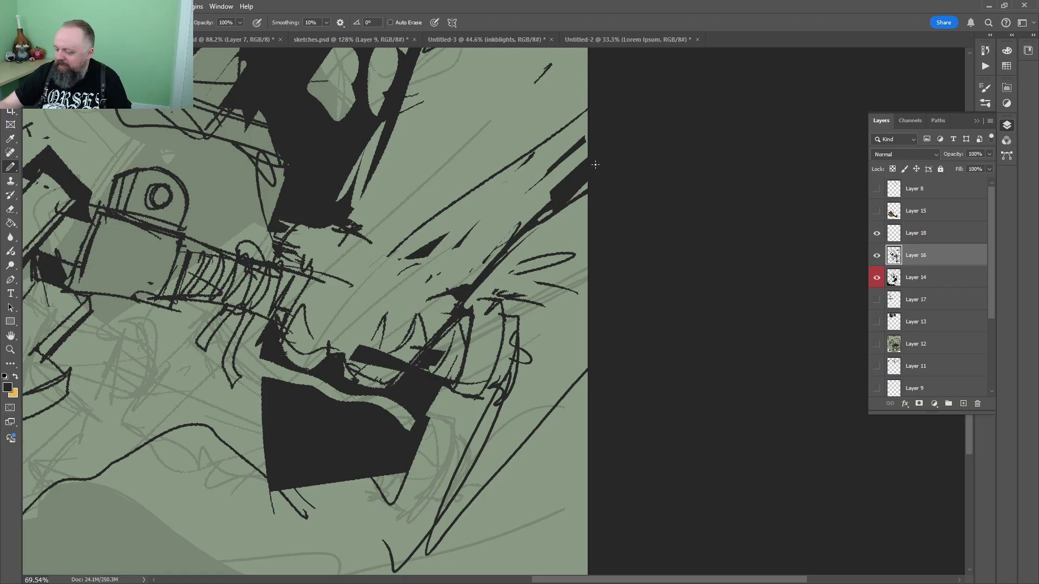
Draw long contour strokes for the arm, rising from above the forearm toward the underside of the shoulder armor
drag(527, 229, 500, 375)
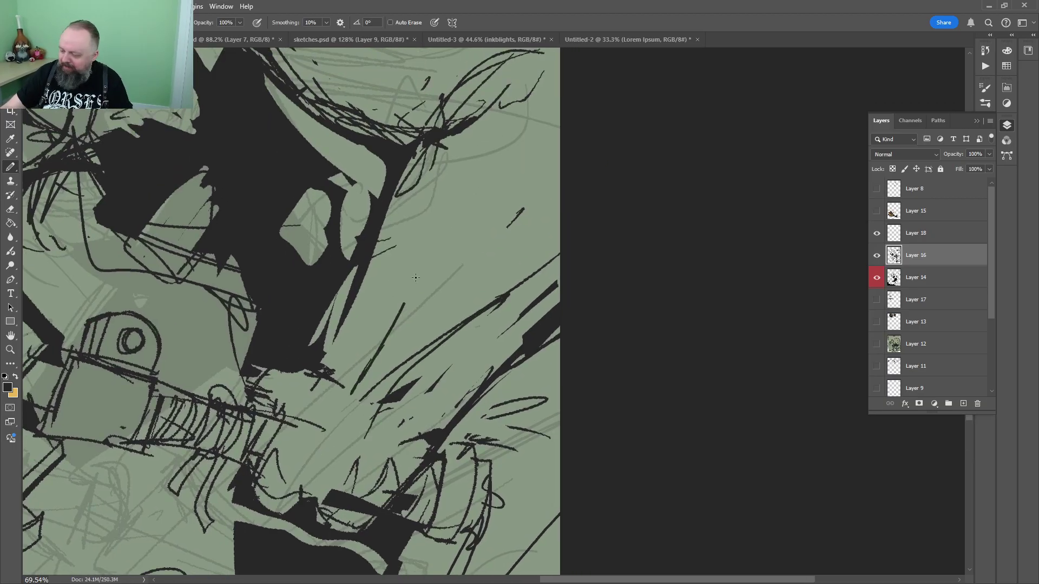
drag(405, 302, 430, 203)
mouse_move(449, 202)
mouse_down()
mouse_move(377, 331)
mouse_move(466, 211)
mouse_up()
drag(463, 109, 396, 333)
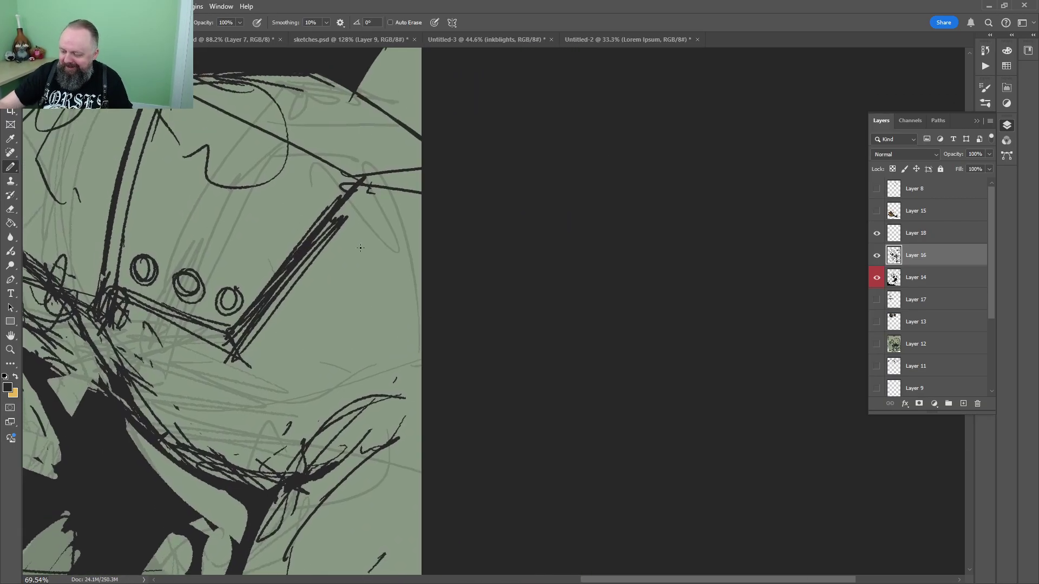
drag(369, 189, 383, 282)
key(z)
drag(388, 223, 315, 265)
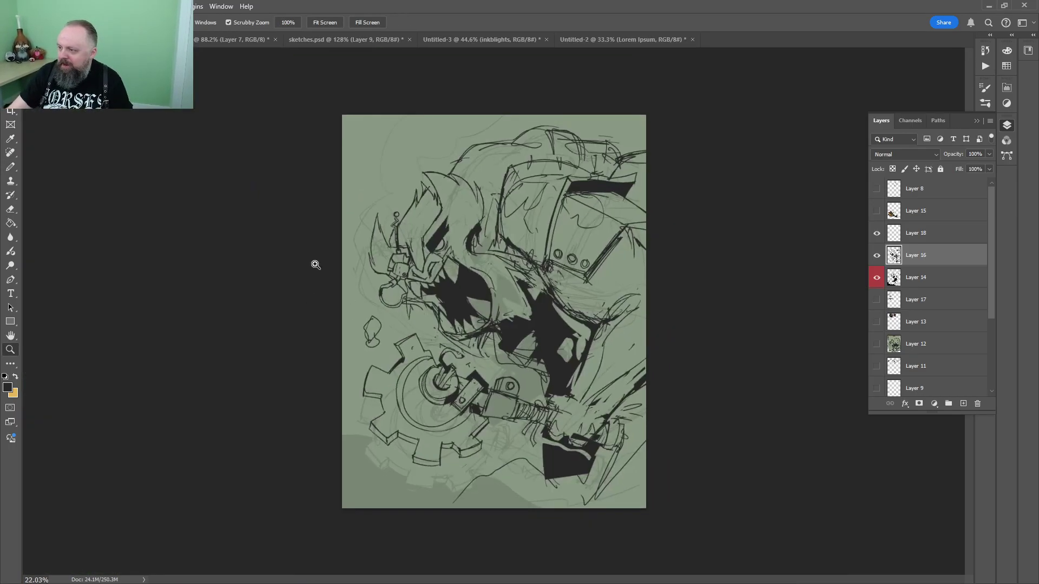
Mark off shadow sections on the gear weapon's ring and fill them with black
mouse_move(558, 273)
mouse_down()
mouse_move(579, 271)
mouse_move(541, 162)
mouse_up()
drag(319, 304, 361, 306)
key(b)
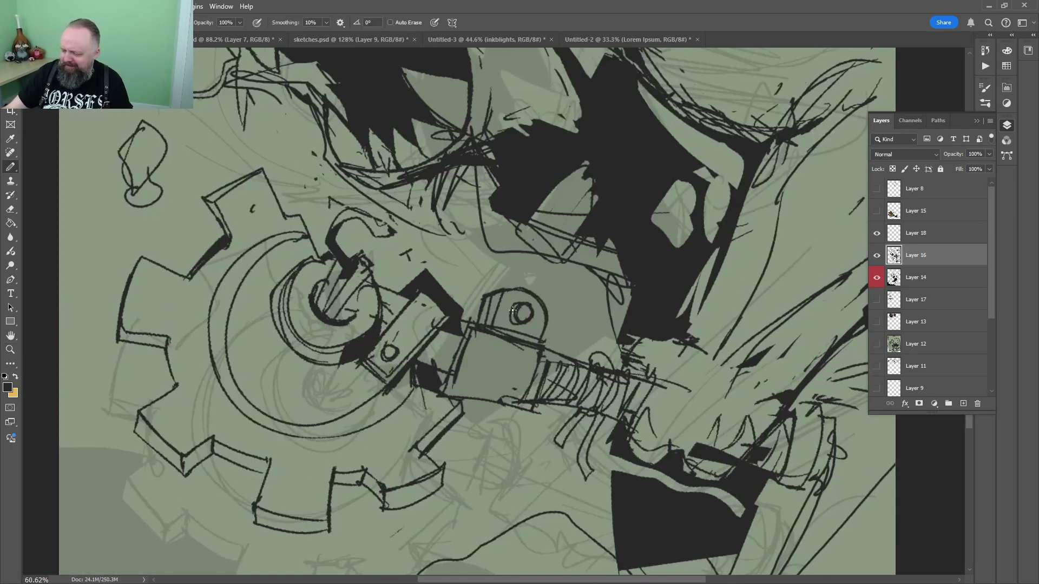
key(z)
drag(295, 275, 340, 276)
drag(197, 345, 392, 144)
key(b)
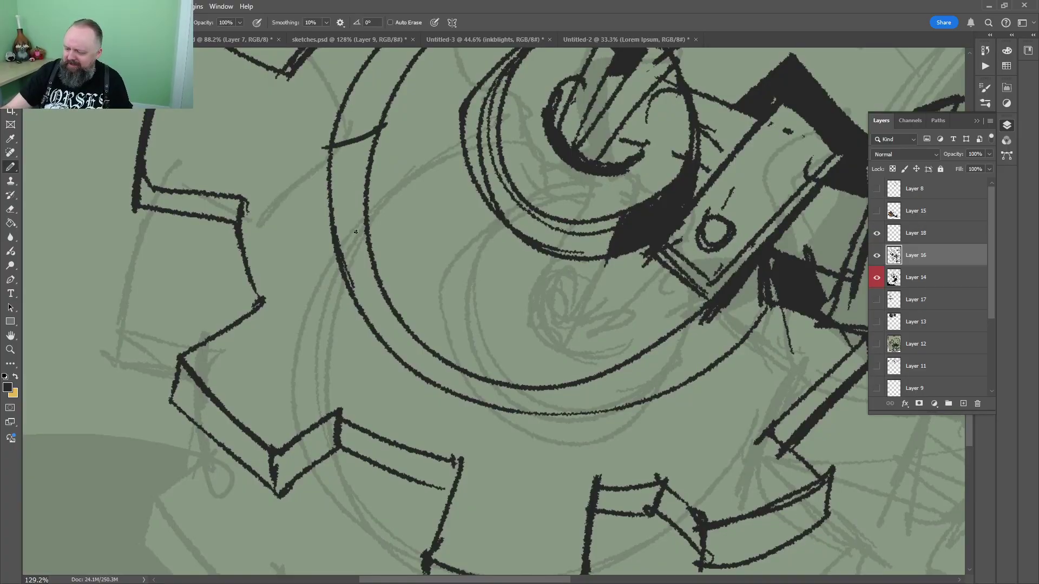
drag(370, 321, 389, 304)
key(g)
click(362, 254)
drag(216, 219, 258, 324)
key(g)
click(236, 248)
Close the line gaps at the inner corner beside the gear's lowest tooth
key(z)
mouse_move(404, 176)
mouse_down()
mouse_move(369, 275)
mouse_move(482, 296)
mouse_up()
drag(386, 335, 490, 336)
key(b)
drag(361, 300, 382, 310)
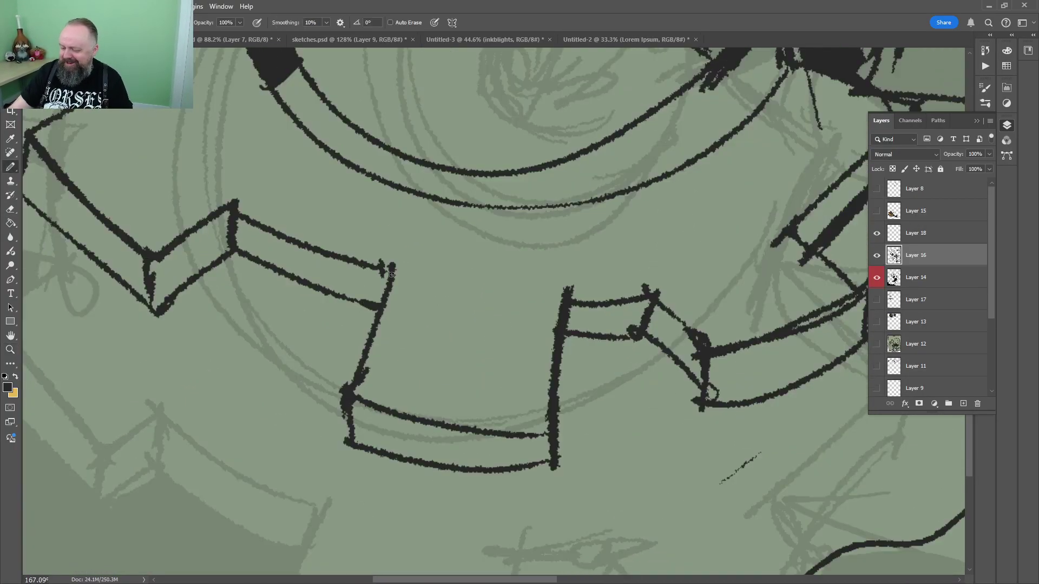
drag(366, 265, 392, 273)
key(z)
drag(457, 230, 232, 229)
Switch to sketches.psd and examine the multi-wheeled bicycle contraption doodle
click(355, 41)
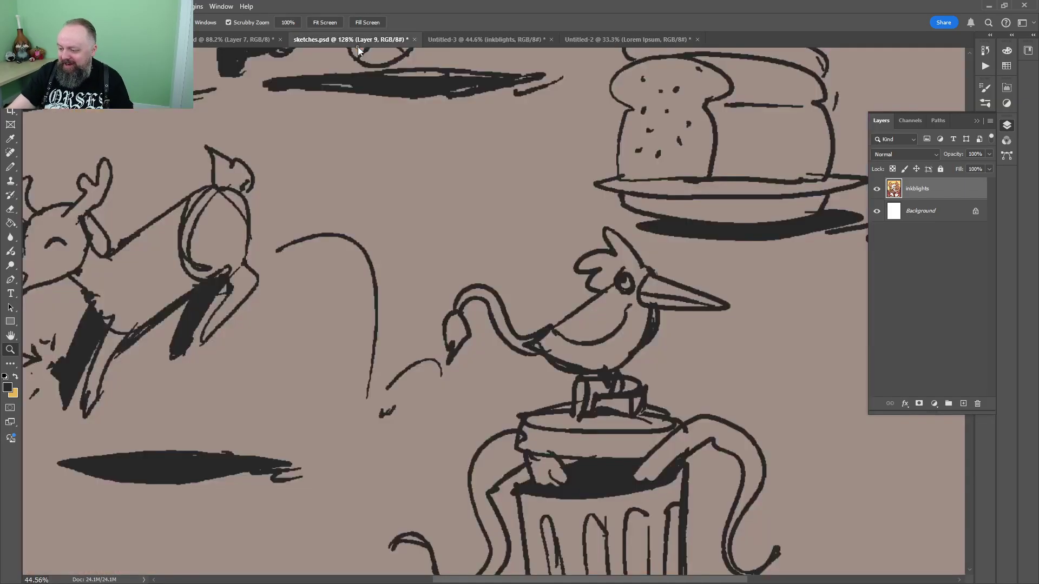
scroll(688, 253, down, 3)
drag(688, 253, 556, 487)
scroll(520, 316, up, 3)
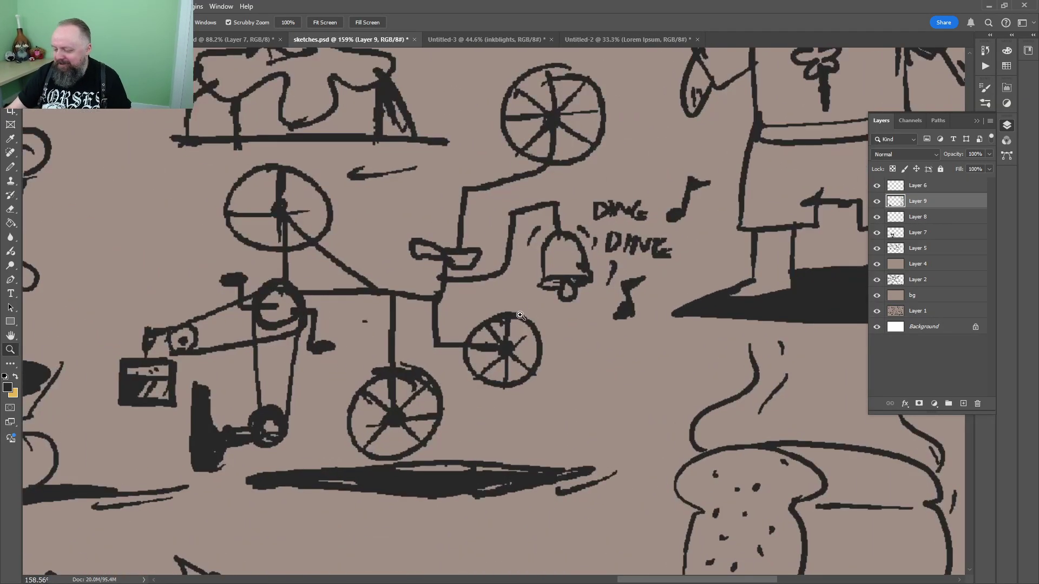
drag(565, 292, 676, 350)
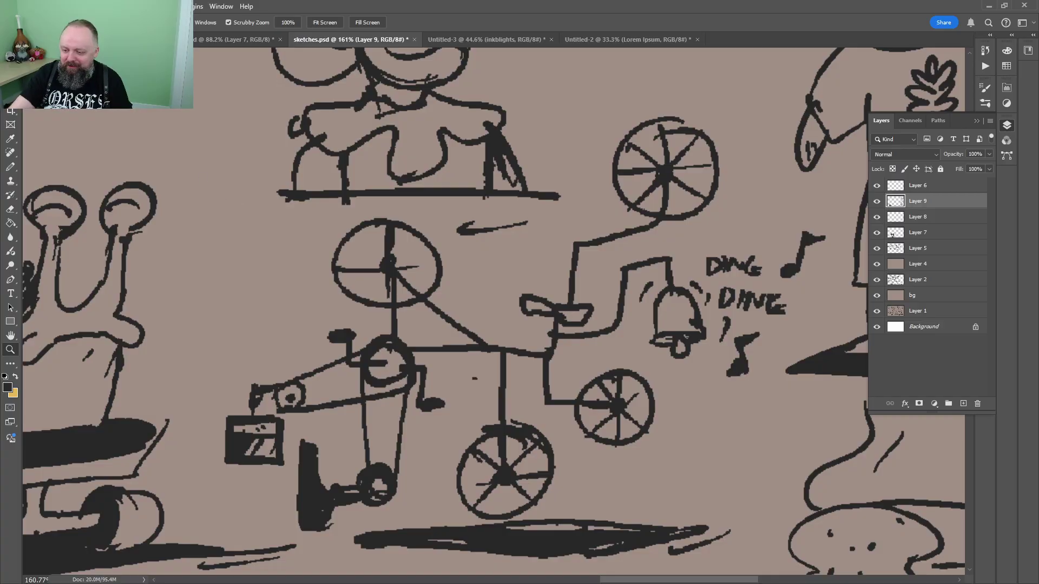
Switch back to the green monster's drawing and frame the head and gear weapon
click(91, 40)
key(b)
key(z)
drag(588, 116, 575, 117)
drag(575, 116, 424, 358)
drag(364, 324, 395, 324)
key(b)
key(z)
mouse_move(487, 254)
mouse_down()
mouse_move(433, 254)
mouse_move(460, 254)
mouse_up()
Lasso the monster's head with its upper jaw and nudge it up and slightly left
key(l)
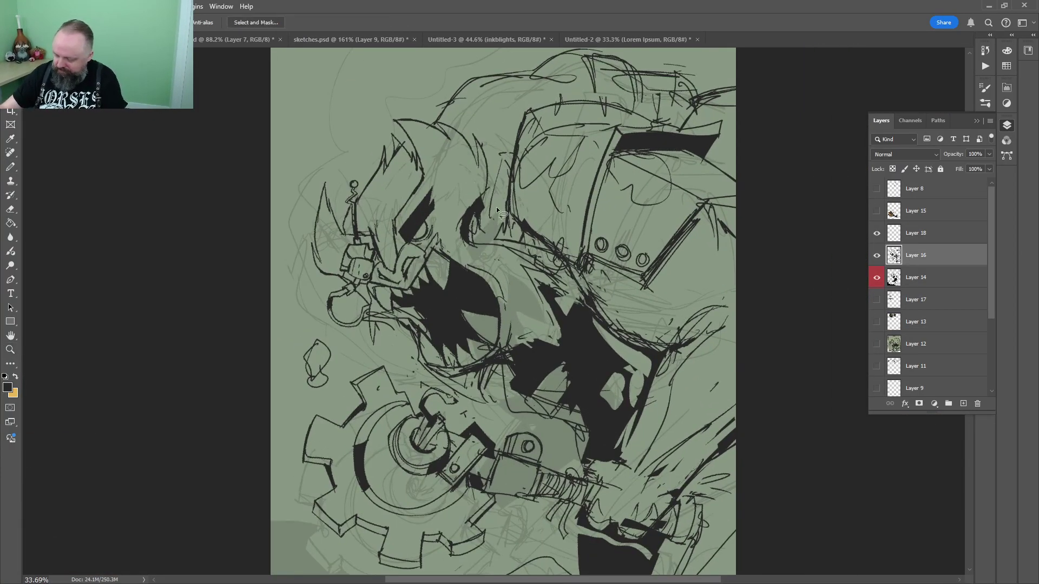
drag(413, 101, 353, 348)
drag(471, 278, 483, 231)
key(v)
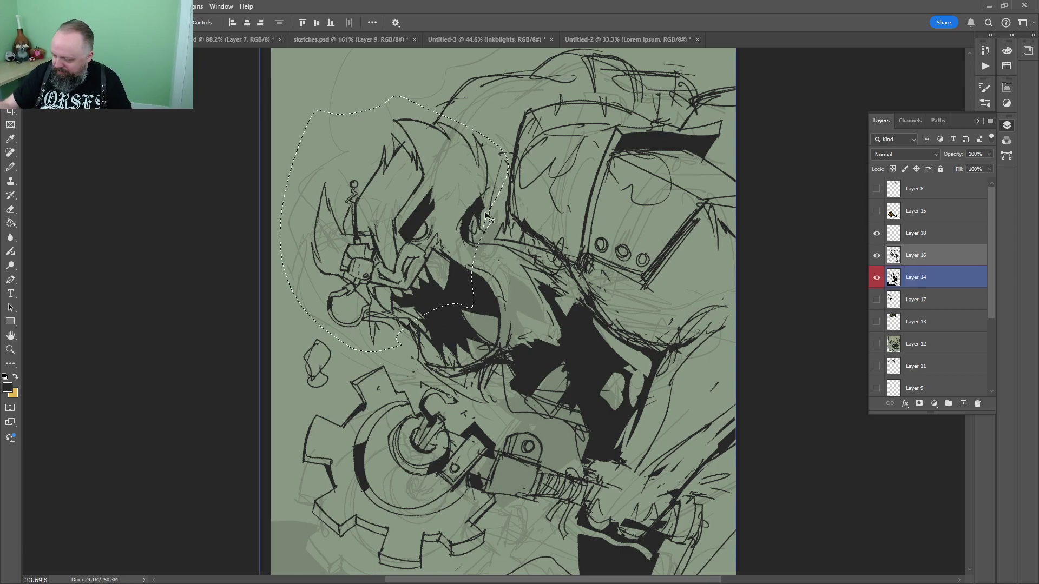
key(shift+Up)
key(shift+Up)
key(shift+Up)
key(shift+Up)
key(shift+Up)
key(shift+Up)
key(shift+Up)
key(shift+Left)
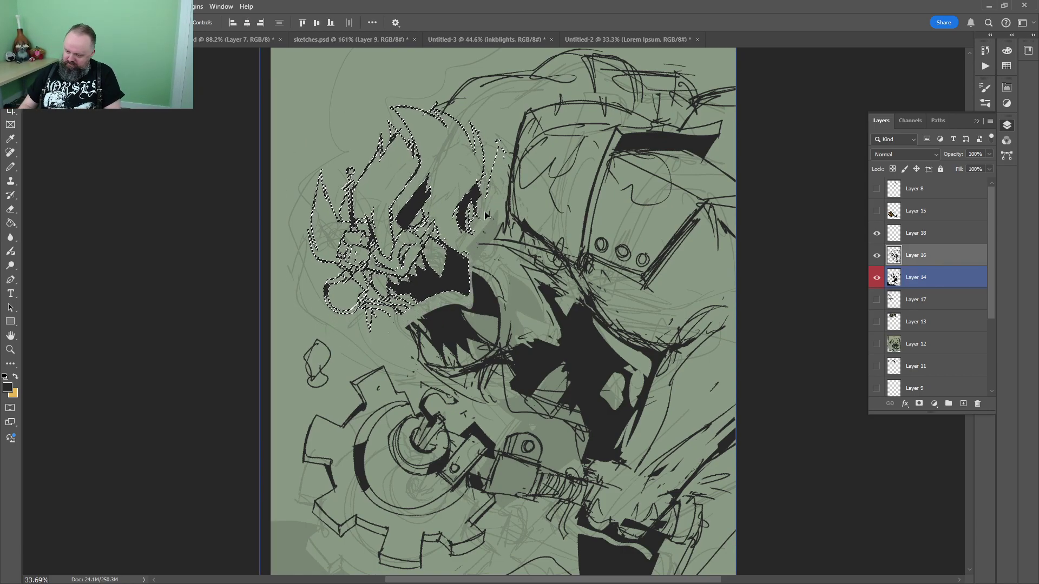
Undo the recent moves of the monster's head and clear the selection
key(ctrl+d)
key(z)
scroll(532, 277, up, 1)
key(ctrl+z)
key(ctrl+z)
key(ctrl+z)
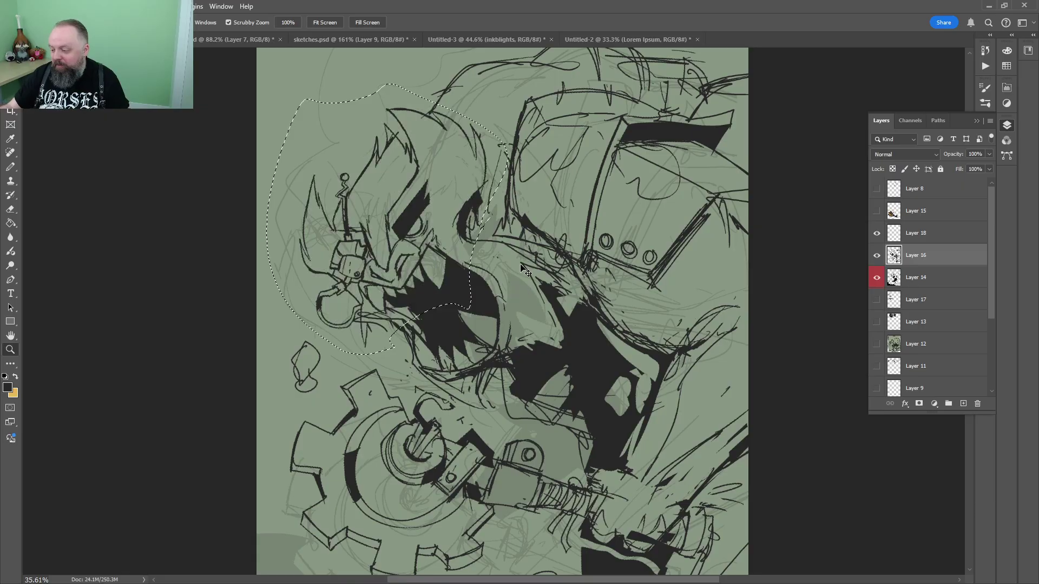
key(l)
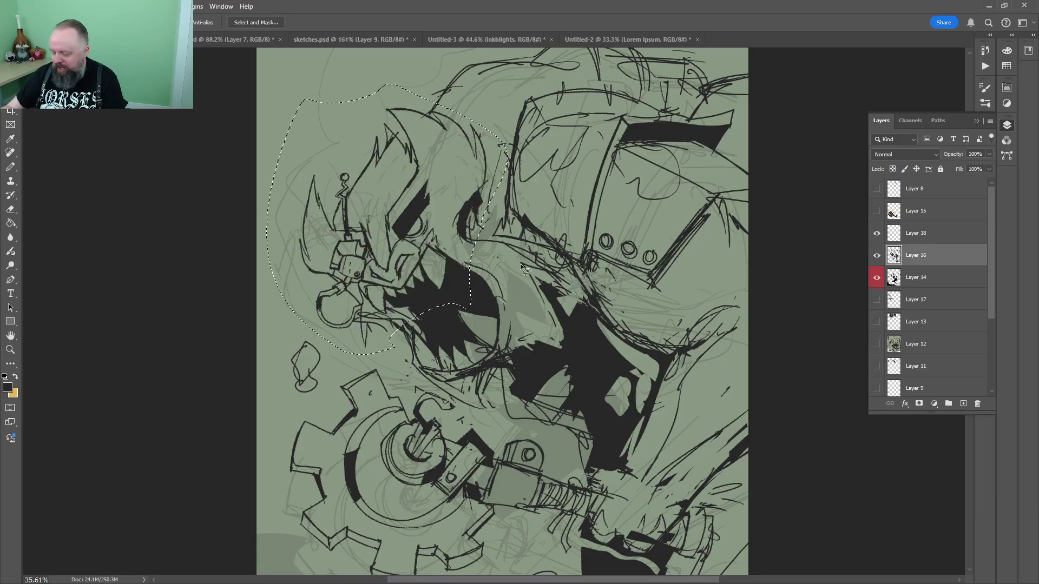
key(ctrl+d)
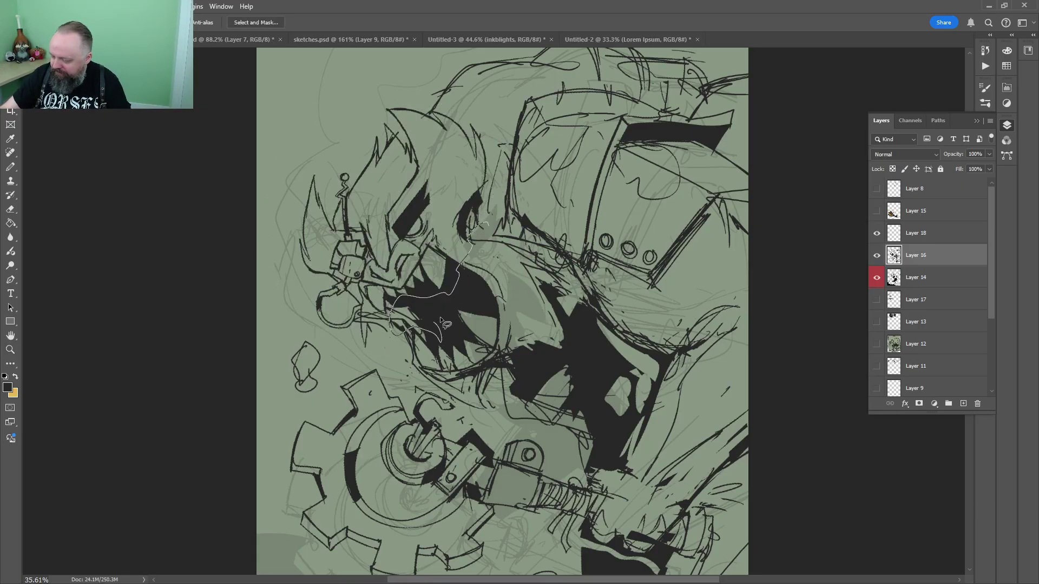
Delete the lassoed linework at the back of the monster's mouth and shift the lower jaw up and slightly left
drag(440, 319, 548, 182)
key(Delete)
key(ctrl+d)
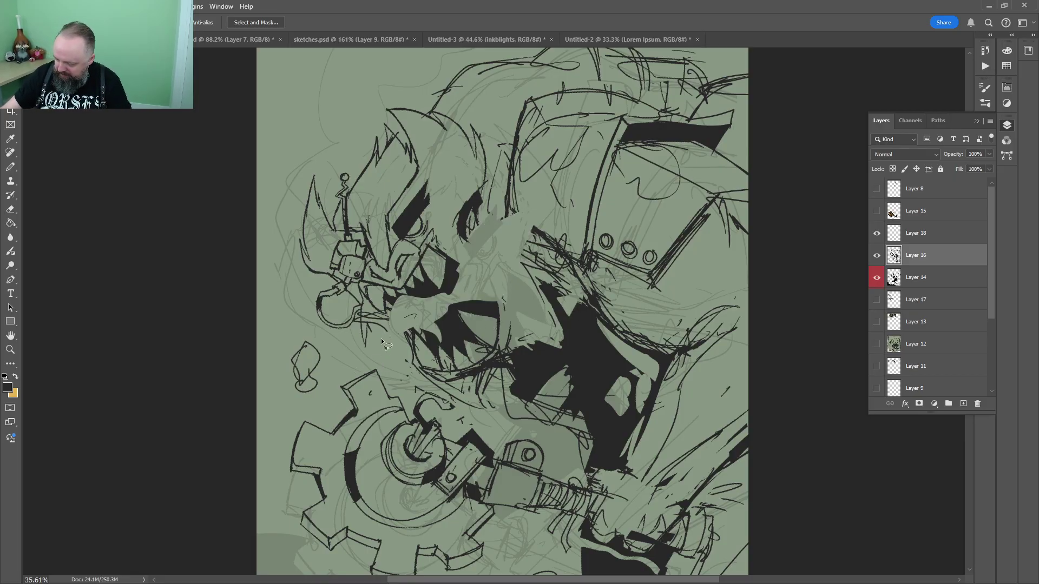
drag(490, 274, 454, 298)
ctrl+drag(532, 316, 511, 300)
key(ctrl+d)
Close the line gap at the front of the mouth and fill the remaining open area between the jaws with black
key(z)
mouse_move(448, 299)
mouse_down()
mouse_move(459, 265)
mouse_move(430, 277)
mouse_move(430, 250)
mouse_move(374, 240)
mouse_move(460, 249)
mouse_up()
key(e)
key(b)
key(z)
key(b)
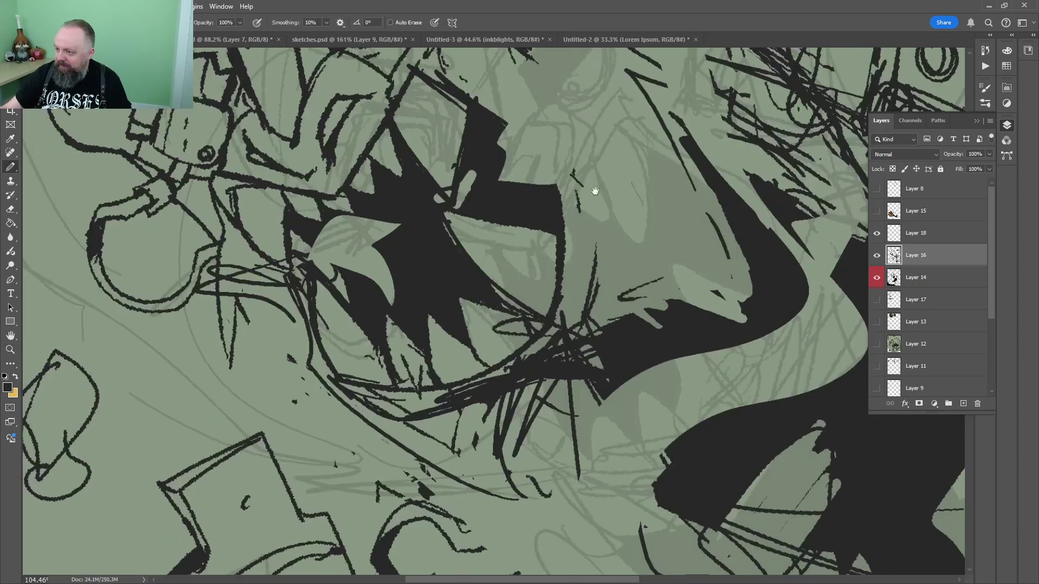
drag(593, 189, 549, 212)
drag(269, 263, 275, 268)
key(g)
click(303, 268)
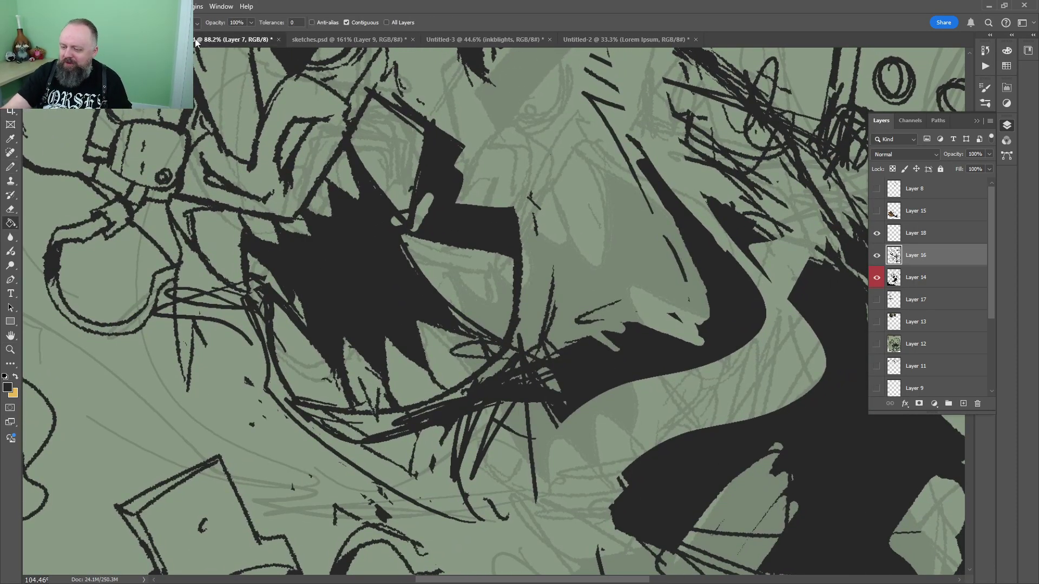
Switch to sketches.psd and lasso the deer and wristwatch doodle on Layer 5
click(198, 41)
key(b)
click(377, 41)
alt+click(401, 192)
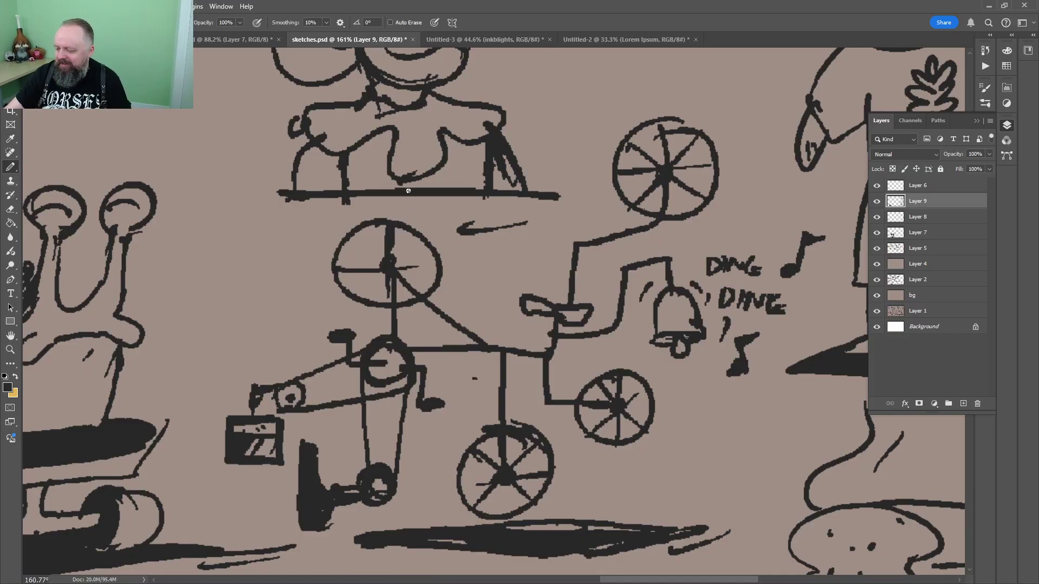
key(z)
drag(402, 220, 346, 222)
drag(639, 381, 673, 382)
drag(626, 412, 543, 204)
ctrl+click(468, 192)
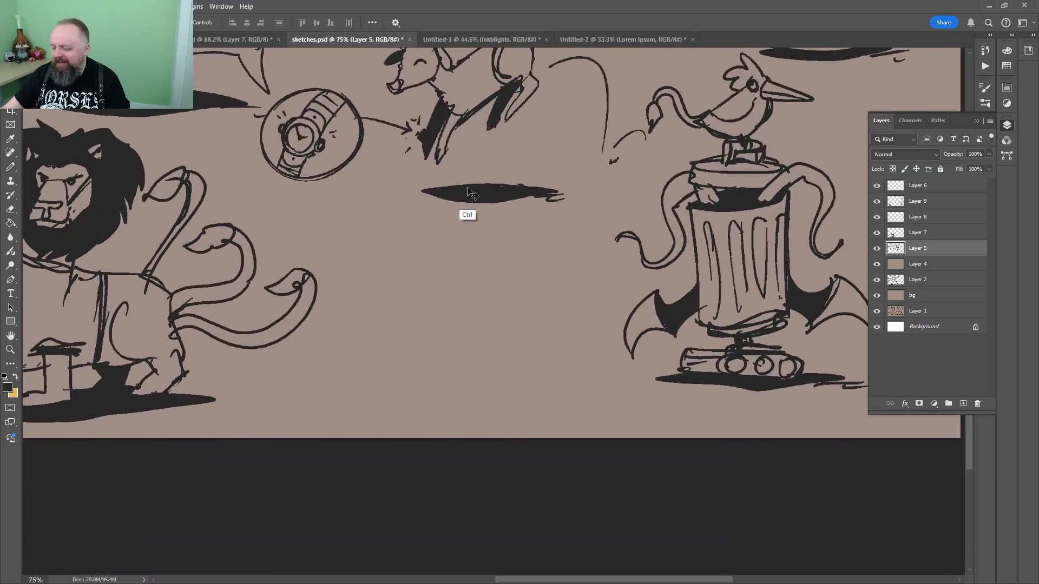
key(l)
scroll(519, 231, up, 5)
scroll(511, 246, right, 1)
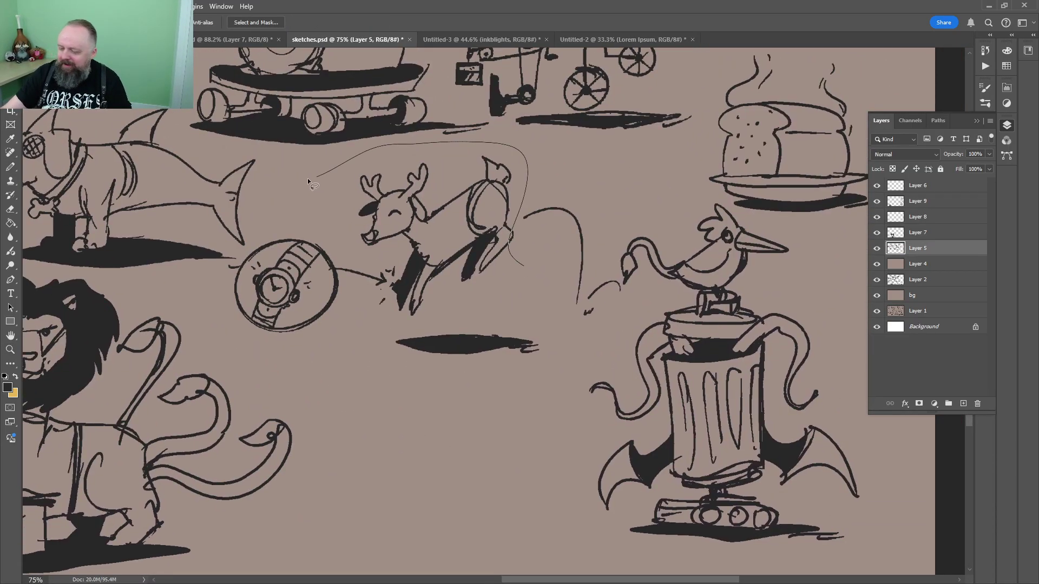
mouse_move(309, 182)
mouse_down()
mouse_move(475, 408)
mouse_move(523, 268)
mouse_up()
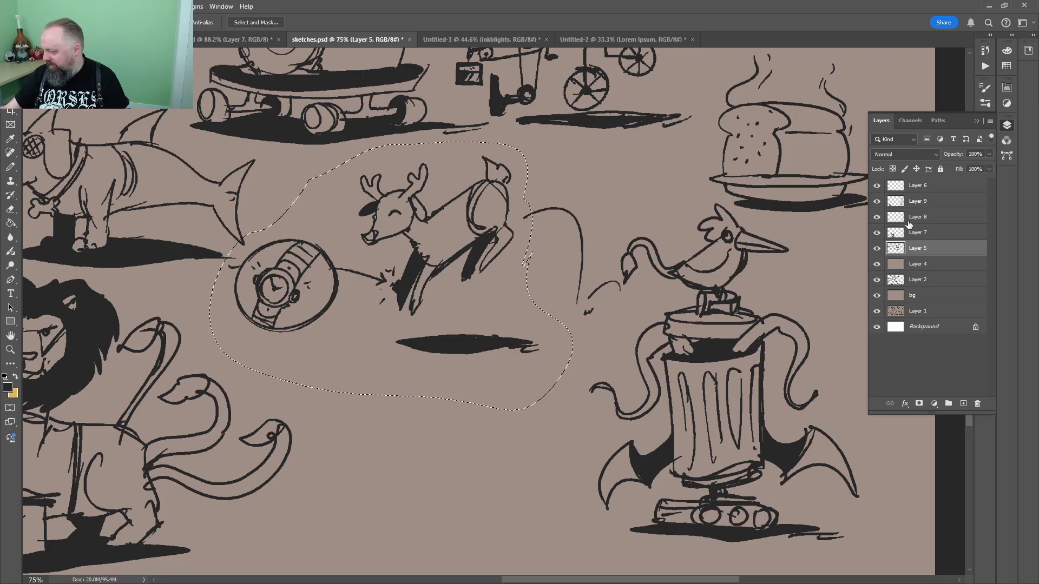
Merge the layers from Layer 6 down to Layer 5 into one layer
click(918, 185)
shift+click(918, 247)
key(ctrl+e)
Lasso the deer with its watch bubble and shadow, scale the group down and move it slightly up
drag(575, 189, 523, 141)
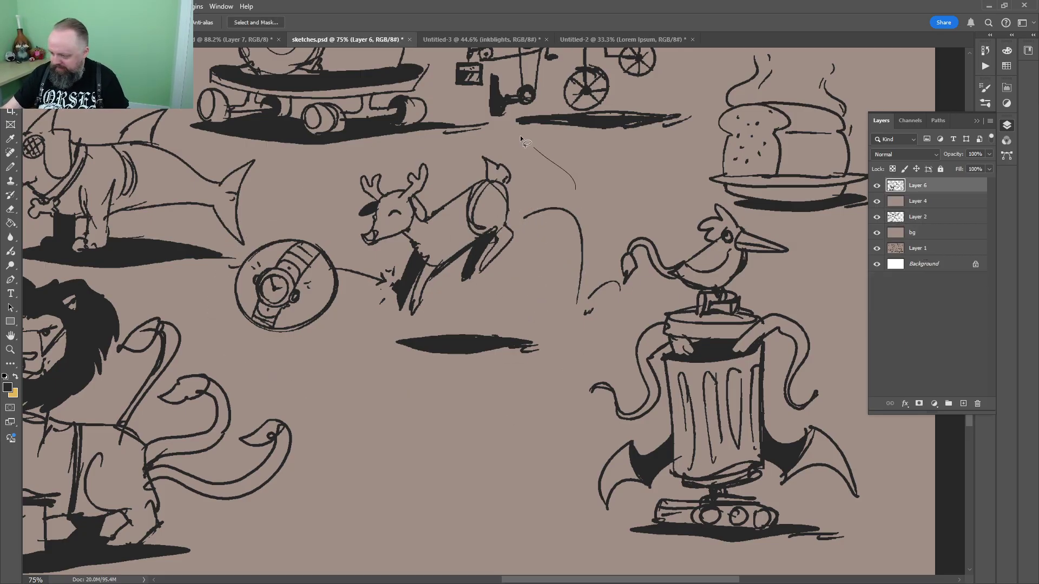
drag(273, 222, 566, 358)
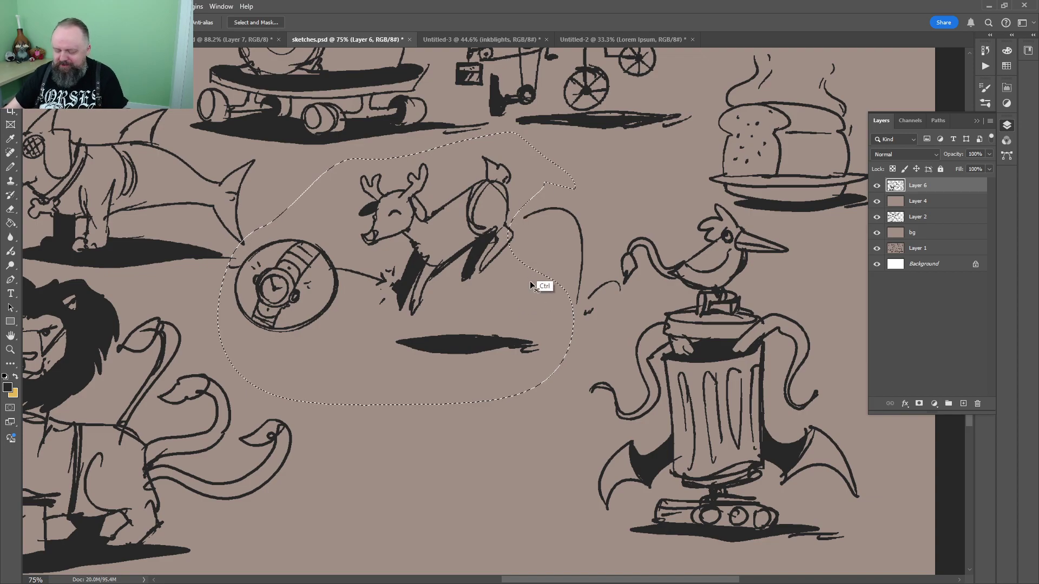
key(ctrl+t)
drag(575, 133, 515, 176)
drag(424, 227, 466, 184)
key(Return)
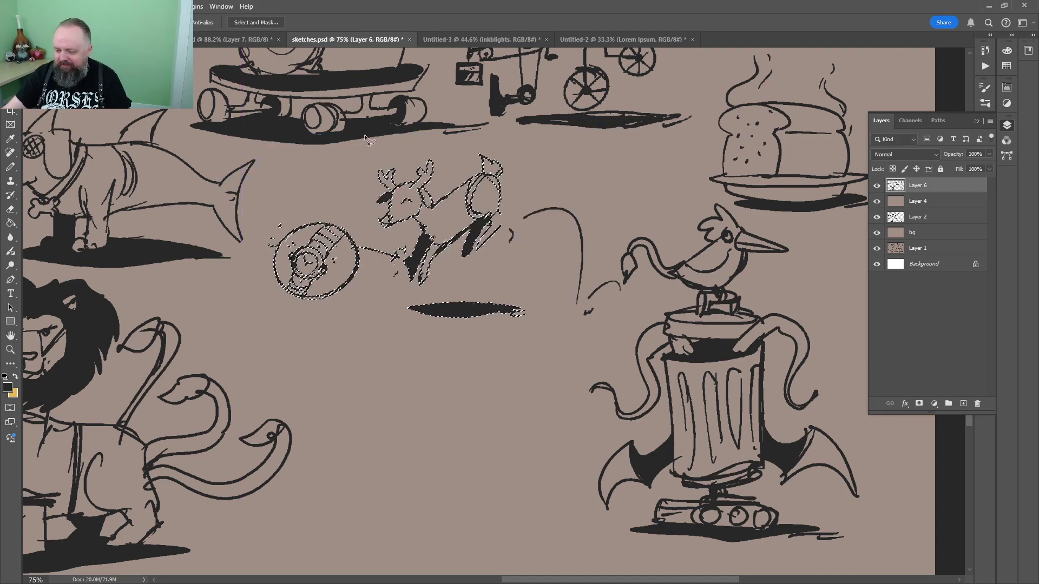
Add a new layer and draw a skull face with slit eyes and nose holes below the deer doodle
key(b)
key(ctrl+d)
click(962, 403)
key(z)
mouse_move(409, 426)
mouse_down()
mouse_move(440, 348)
mouse_move(515, 261)
mouse_up()
key(b)
mouse_move(397, 183)
mouse_down()
mouse_move(409, 299)
mouse_move(471, 276)
mouse_move(531, 232)
mouse_move(408, 179)
mouse_up()
drag(394, 224, 400, 229)
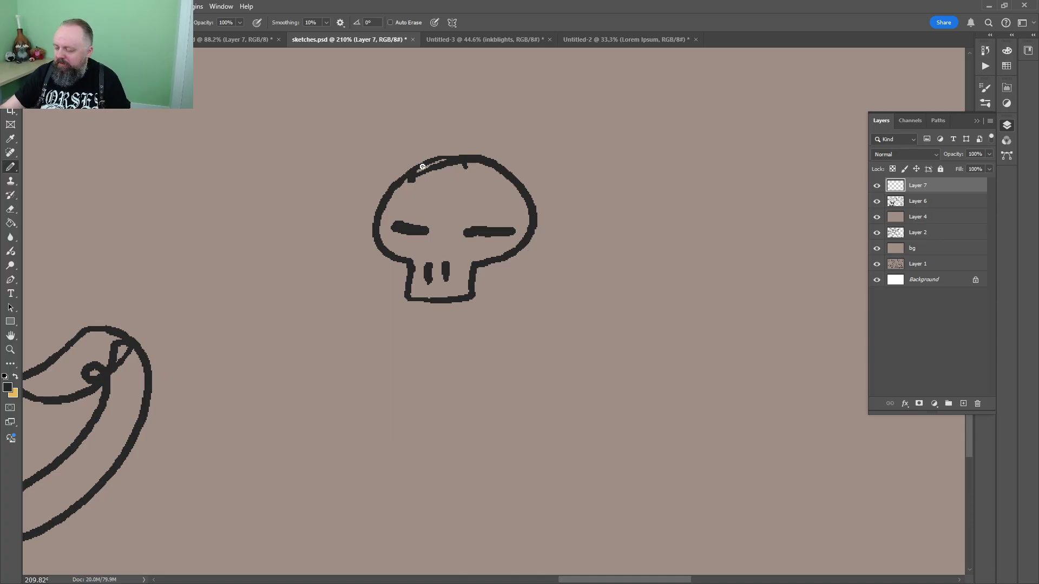
Draw a pointed hood with solid black inner shading around the skull, plus a strap running from the neck over the shoulder
mouse_move(422, 167)
mouse_down()
mouse_move(545, 191)
mouse_move(471, 308)
mouse_move(507, 279)
mouse_up()
mouse_move(522, 315)
mouse_down()
mouse_move(576, 270)
mouse_move(517, 319)
mouse_up()
mouse_move(580, 290)
mouse_down()
mouse_move(517, 213)
mouse_move(495, 213)
mouse_up()
mouse_move(401, 248)
mouse_down()
mouse_move(412, 274)
mouse_move(453, 252)
mouse_up()
mouse_move(466, 273)
mouse_down()
mouse_move(449, 246)
mouse_move(554, 177)
mouse_move(514, 215)
mouse_move(582, 177)
mouse_move(593, 153)
mouse_up()
drag(455, 255, 579, 172)
Draw a tall quiver behind the figure with an oval rim and two long side lines
mouse_move(613, 138)
mouse_down()
mouse_move(553, 151)
mouse_move(556, 172)
mouse_move(676, 160)
mouse_move(649, 200)
mouse_up()
drag(651, 246, 659, 422)
drag(562, 194, 575, 503)
click(586, 509)
Draw the figure's back line and two wide sleeves meeting at the clasped fingers
drag(502, 184, 492, 163)
drag(578, 240, 584, 330)
drag(441, 300, 557, 356)
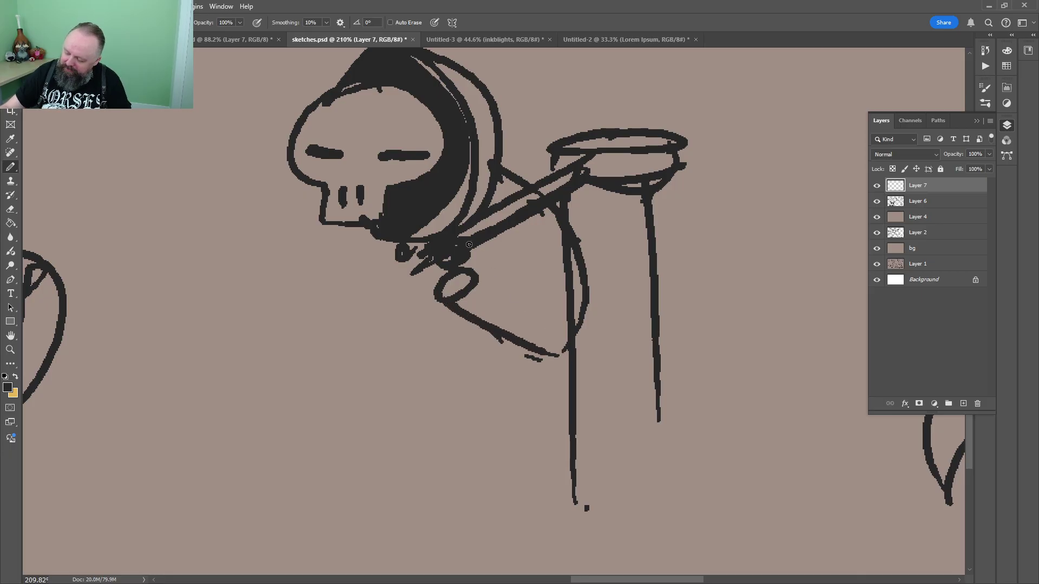
drag(468, 246, 552, 273)
drag(558, 292, 556, 327)
mouse_move(406, 264)
mouse_down()
mouse_move(406, 297)
mouse_move(397, 264)
mouse_move(343, 361)
mouse_up()
drag(343, 361, 424, 307)
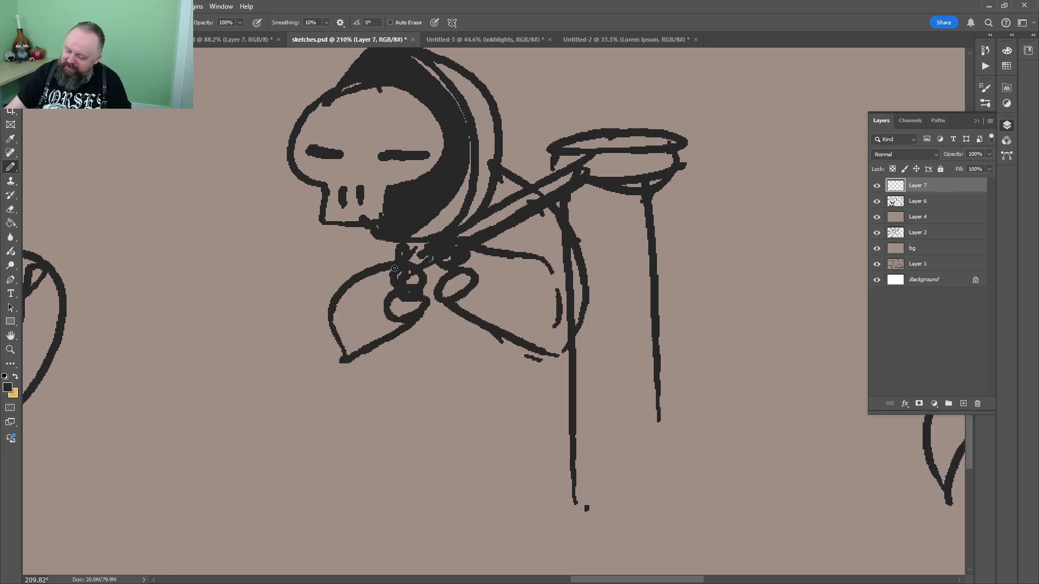
Draw the figure's neck and torso with a belt, and continue the strap below the sleeve
drag(371, 234, 362, 267)
drag(466, 321, 494, 129)
drag(405, 214, 565, 208)
drag(582, 143, 565, 210)
mouse_move(401, 188)
mouse_down()
mouse_move(571, 185)
mouse_move(431, 205)
mouse_up()
drag(517, 148, 466, 367)
drag(485, 278, 491, 243)
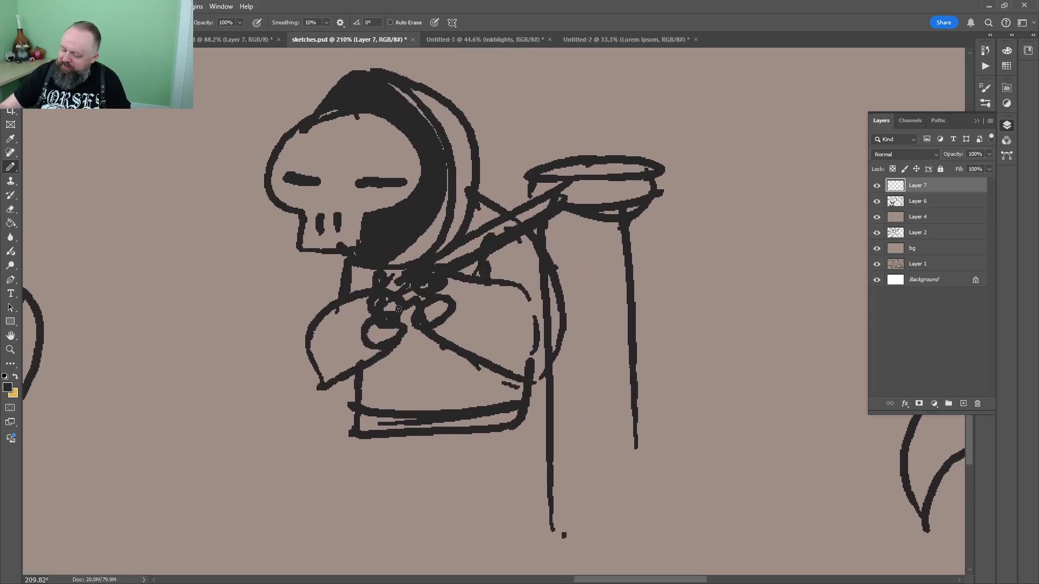
drag(429, 356, 545, 421)
drag(514, 379, 542, 405)
Erase part of the quiver's rim and draw an axe with its blade and handle sticking out of it
drag(600, 174, 461, 384)
mouse_move(427, 367)
mouse_down()
mouse_move(448, 350)
mouse_move(422, 372)
mouse_up()
key(e)
drag(437, 367, 433, 350)
key(b)
mouse_move(433, 386)
mouse_down()
mouse_move(436, 230)
mouse_move(414, 373)
mouse_up()
mouse_move(428, 245)
mouse_down()
mouse_move(334, 230)
mouse_move(426, 285)
mouse_up()
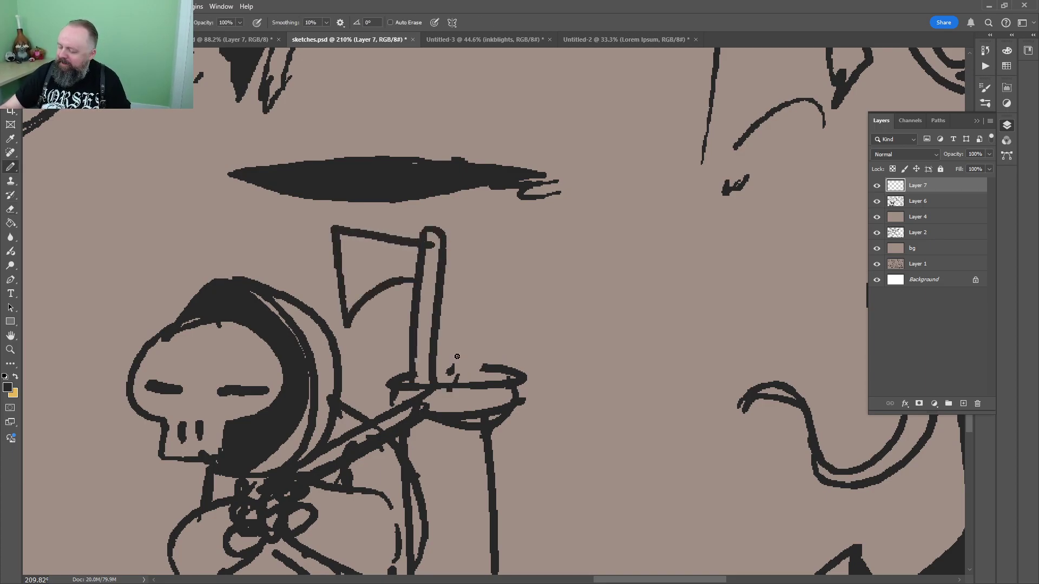
Draw a sword with a curved crossguard in the quiver beside the axe and clean up its lines
drag(448, 380, 473, 304)
drag(490, 380, 511, 317)
mouse_move(456, 285)
mouse_down()
mouse_move(533, 325)
mouse_move(446, 277)
mouse_up()
mouse_move(489, 289)
mouse_down()
mouse_move(544, 229)
mouse_move(511, 292)
mouse_up()
key(e)
drag(512, 192, 533, 197)
mouse_move(560, 314)
mouse_down()
mouse_move(609, 143)
mouse_move(678, 43)
mouse_up()
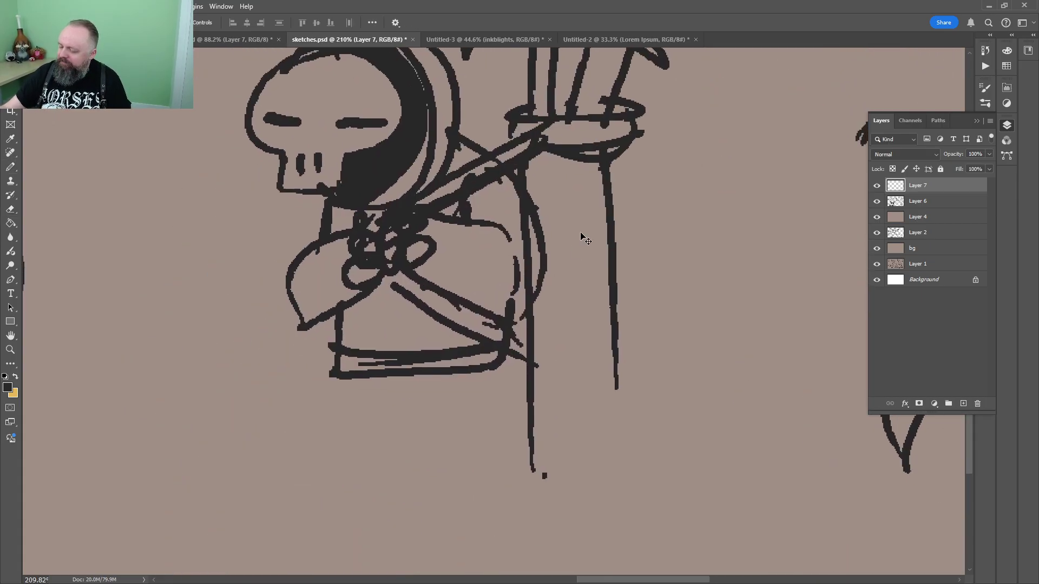
Draw the robe's long skirt below the belt with a wavy hem and the front leg with its foot
drag(583, 225, 574, 273)
drag(471, 427, 474, 407)
drag(478, 388, 583, 151)
drag(437, 165, 399, 351)
mouse_move(396, 343)
mouse_down()
mouse_move(428, 343)
mouse_move(578, 328)
mouse_up()
mouse_move(604, 332)
mouse_down()
mouse_move(608, 165)
mouse_move(590, 285)
mouse_up()
mouse_move(423, 346)
mouse_down()
mouse_move(416, 406)
mouse_move(430, 421)
mouse_move(468, 342)
mouse_up()
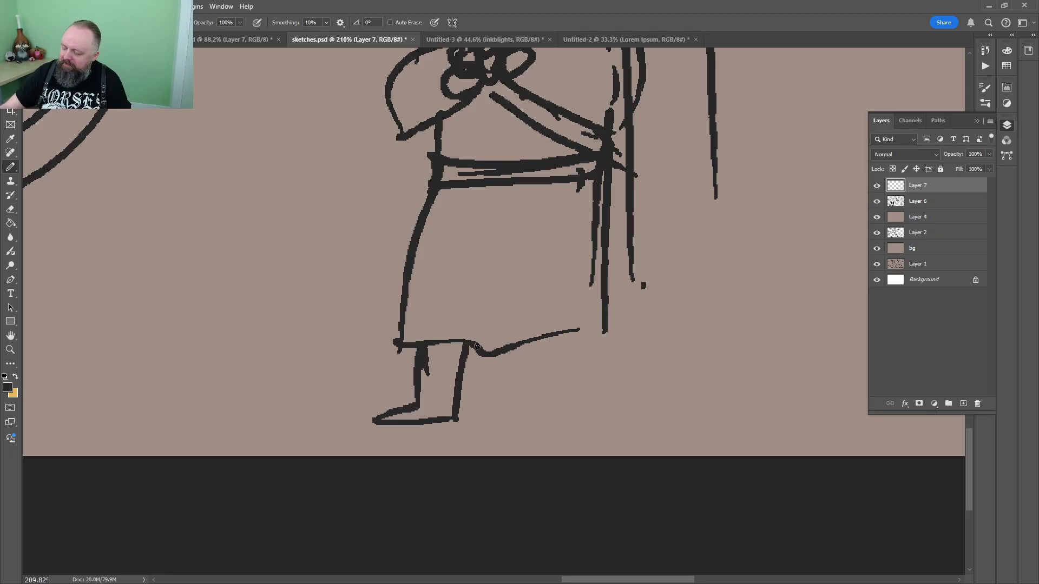
Draw the rear leg and foot, then outline a ground shadow under the figure and fill it black
drag(550, 351, 535, 357)
mouse_move(529, 336)
mouse_down()
mouse_move(537, 424)
mouse_move(604, 415)
mouse_move(595, 331)
mouse_up()
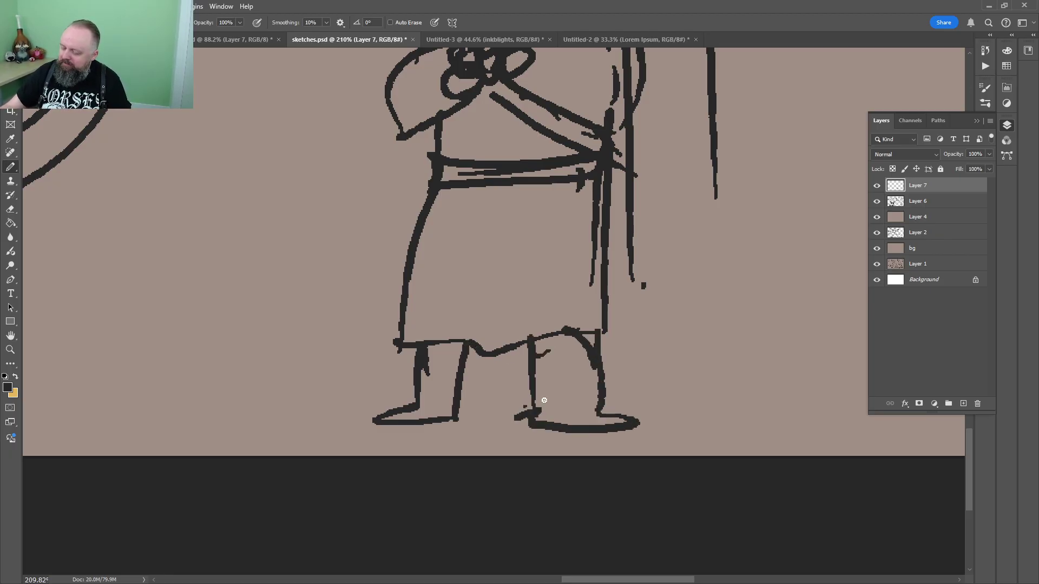
mouse_move(541, 406)
mouse_down()
mouse_move(330, 426)
mouse_move(753, 419)
mouse_up()
drag(656, 413, 584, 411)
key(g)
click(666, 425)
Extend the quiver's outer side line downward and close it with a banded base
drag(677, 149, 583, 236)
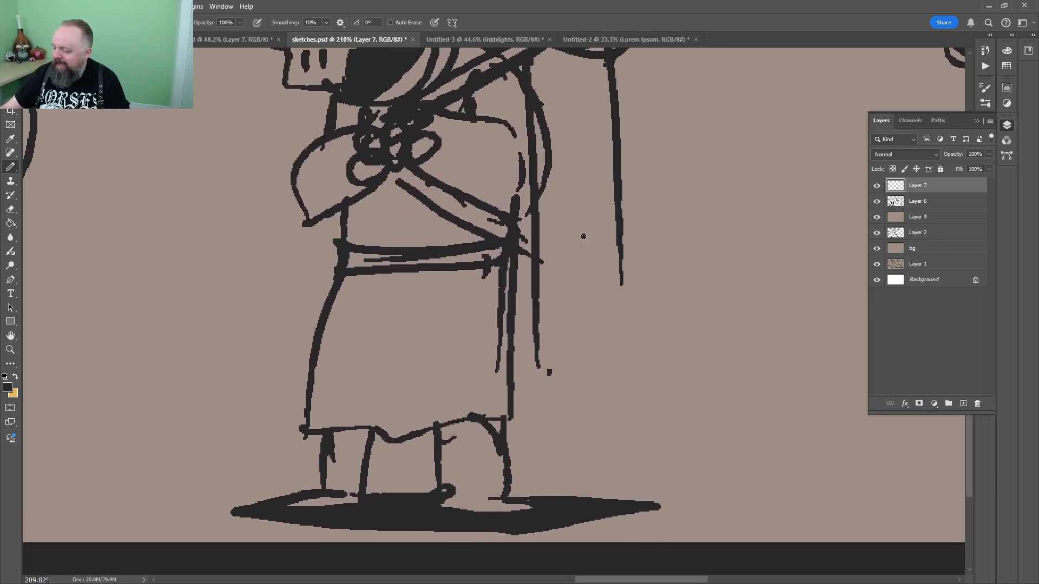
drag(614, 153, 604, 332)
drag(506, 360, 641, 355)
mouse_move(625, 244)
mouse_down()
mouse_move(622, 352)
mouse_move(599, 373)
mouse_up()
mouse_move(530, 381)
mouse_down()
mouse_move(503, 399)
mouse_move(651, 344)
mouse_up()
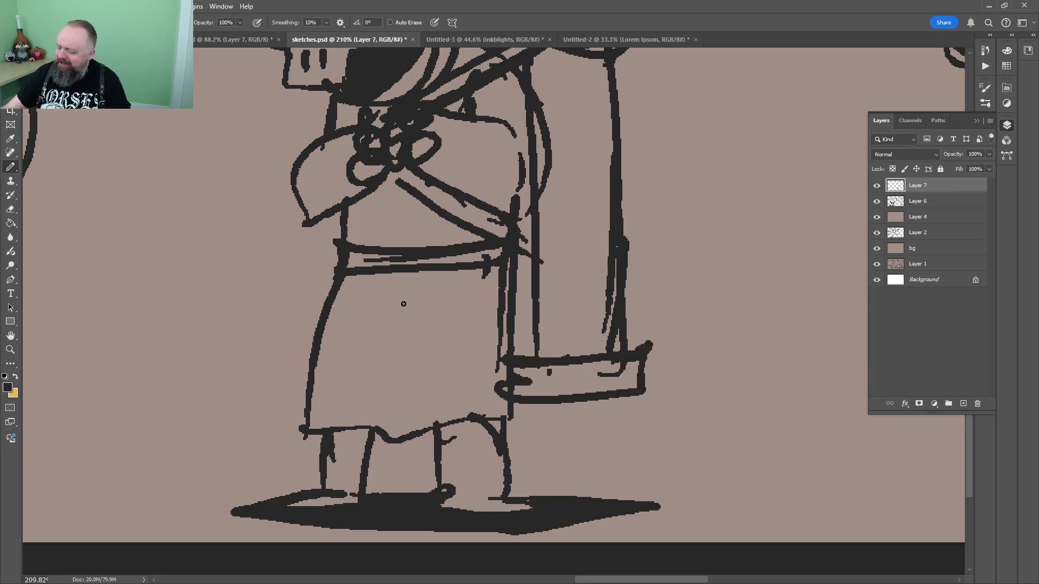
Add a fold line to the robe's torso and hanging tie ends at the belt
drag(518, 225, 515, 243)
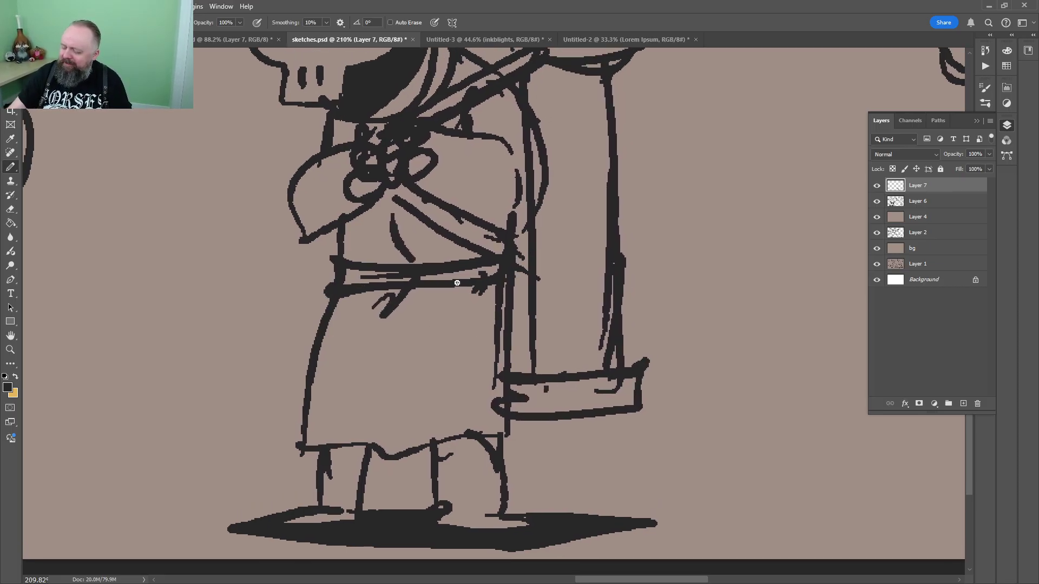
mouse_move(448, 207)
mouse_down()
mouse_move(373, 436)
mouse_move(365, 420)
mouse_up()
drag(502, 433, 511, 249)
drag(387, 270, 466, 320)
Widen the quiver by extending its rim, erasing the old outer side and redrawing the side and base farther out
drag(555, 198, 469, 337)
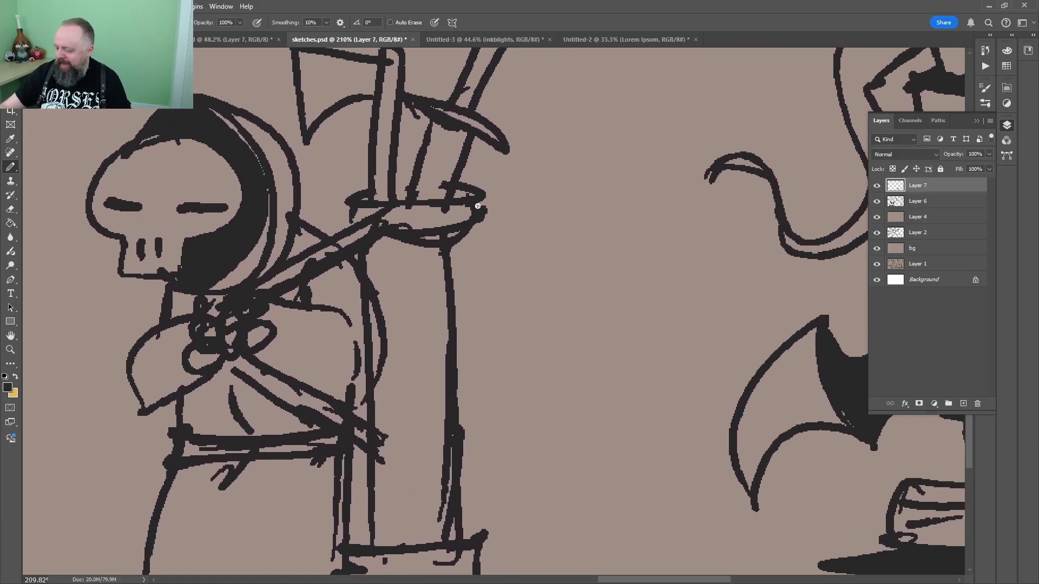
mouse_move(445, 198)
mouse_down()
mouse_move(547, 216)
mouse_move(433, 237)
mouse_up()
mouse_move(433, 237)
mouse_down()
mouse_move(551, 231)
mouse_move(510, 506)
mouse_move(433, 527)
mouse_up()
key(e)
mouse_move(446, 279)
mouse_down()
mouse_move(448, 447)
mouse_move(459, 509)
mouse_move(522, 357)
mouse_move(548, 406)
mouse_up()
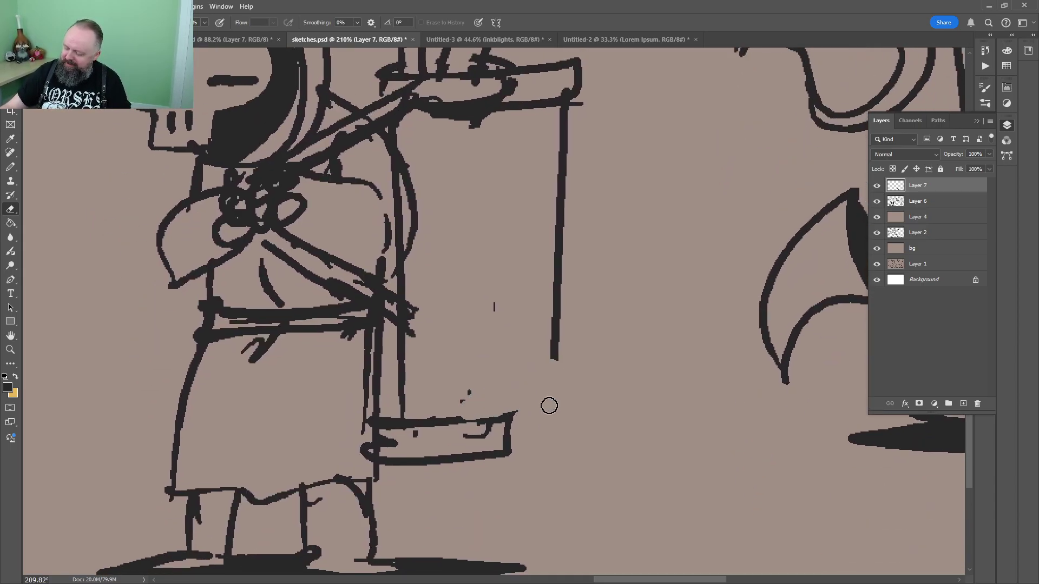
key(b)
mouse_move(495, 450)
mouse_down()
mouse_move(478, 423)
mouse_move(553, 408)
mouse_up()
mouse_move(556, 338)
mouse_down()
mouse_move(553, 418)
mouse_move(561, 151)
mouse_move(395, 384)
mouse_up()
Draw a flail handle with a hooked tip and its first chain link in the quiver beside the sword
drag(344, 341, 310, 417)
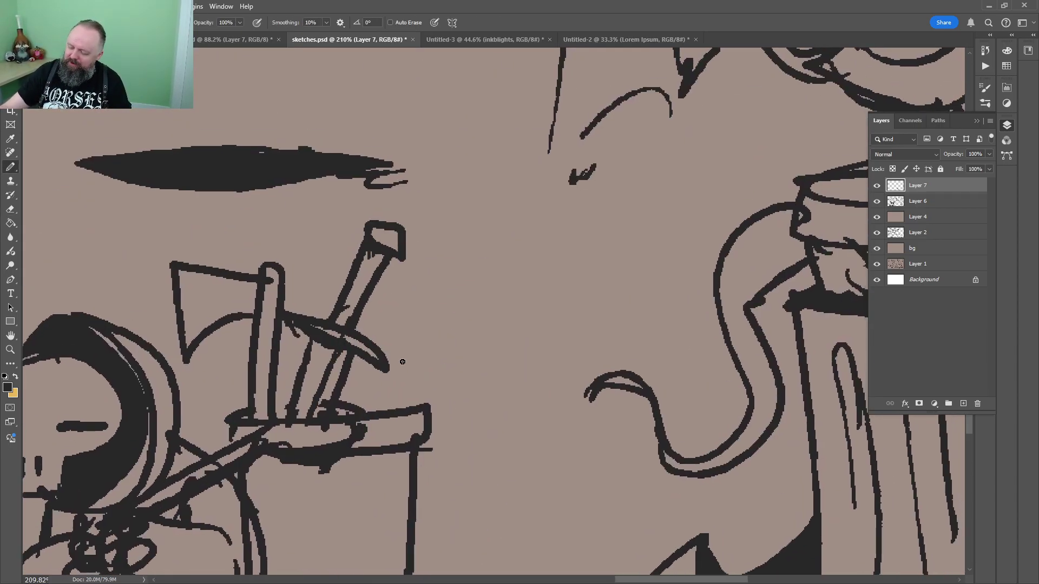
mouse_move(417, 348)
mouse_down()
mouse_move(390, 410)
mouse_move(419, 406)
mouse_up()
drag(455, 330, 440, 319)
mouse_move(441, 312)
mouse_down()
mouse_move(469, 333)
mouse_move(529, 183)
mouse_move(526, 162)
mouse_up()
drag(514, 150, 501, 183)
key(e)
key(b)
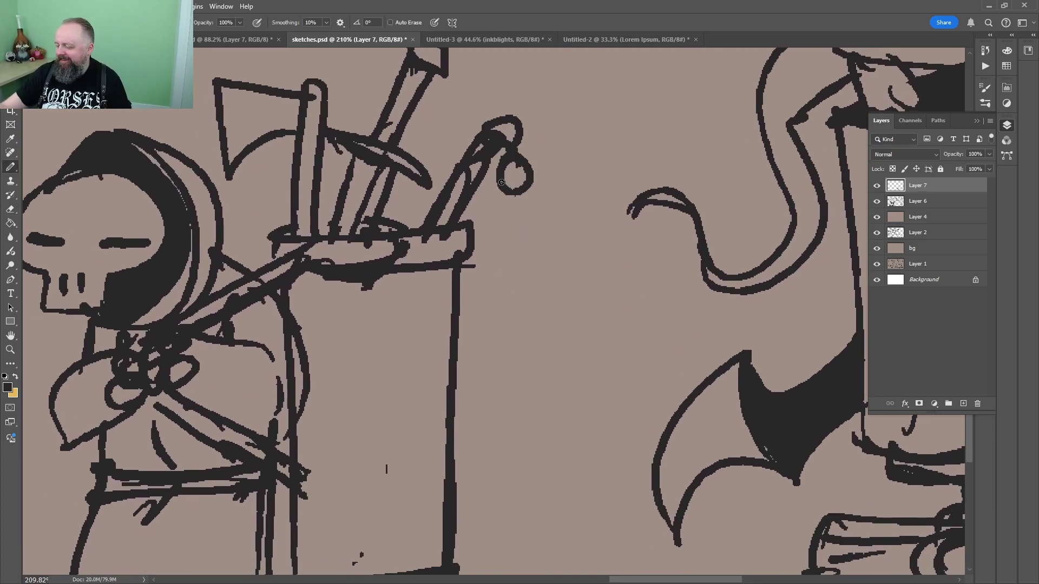
Extend the flail's chain down to a round ball and add a long highlight line on the quiver
drag(511, 230, 503, 246)
drag(521, 289, 508, 311)
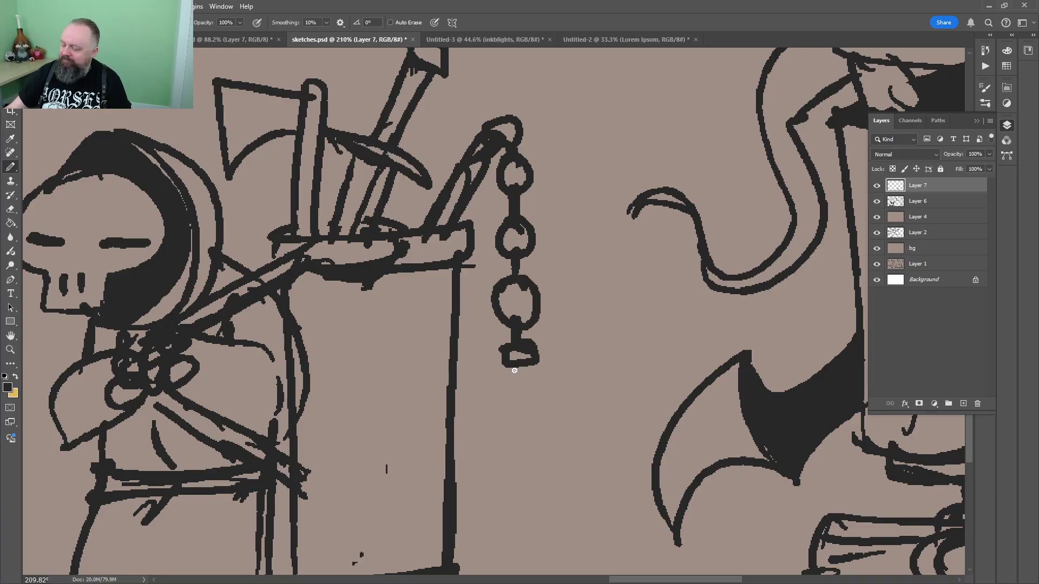
mouse_move(515, 370)
mouse_down()
mouse_move(505, 447)
mouse_move(527, 379)
mouse_up()
scroll(596, 341, down, 5)
scroll(595, 341, left, 2)
drag(479, 84, 461, 179)
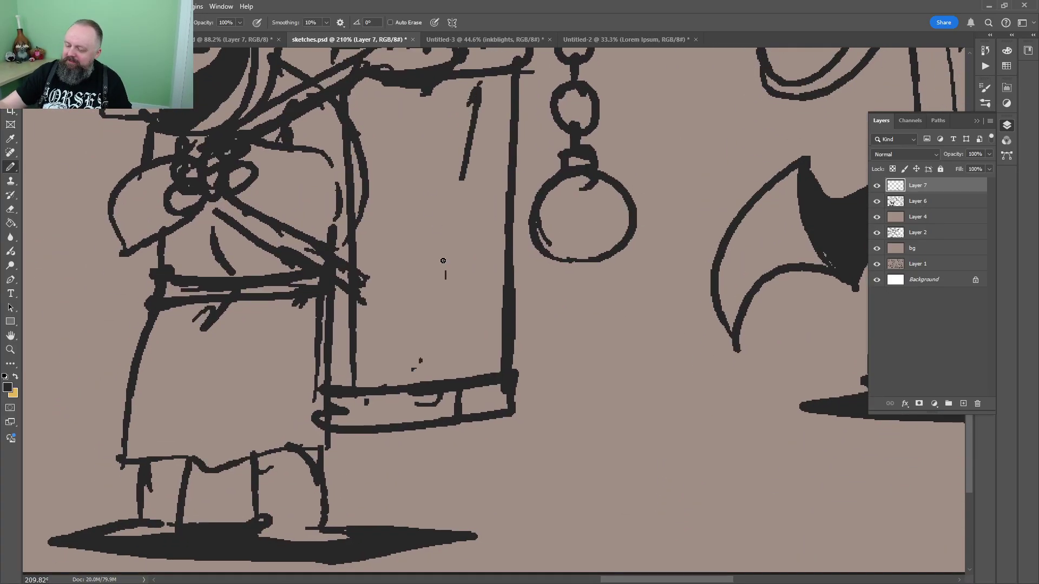
Hand-letter a sigh caption with trailing dots and a speech tick beside the hooded skull
scroll(443, 261, up, 4)
scroll(443, 260, left, 4)
scroll(398, 179, up, 2)
scroll(398, 178, left, 3)
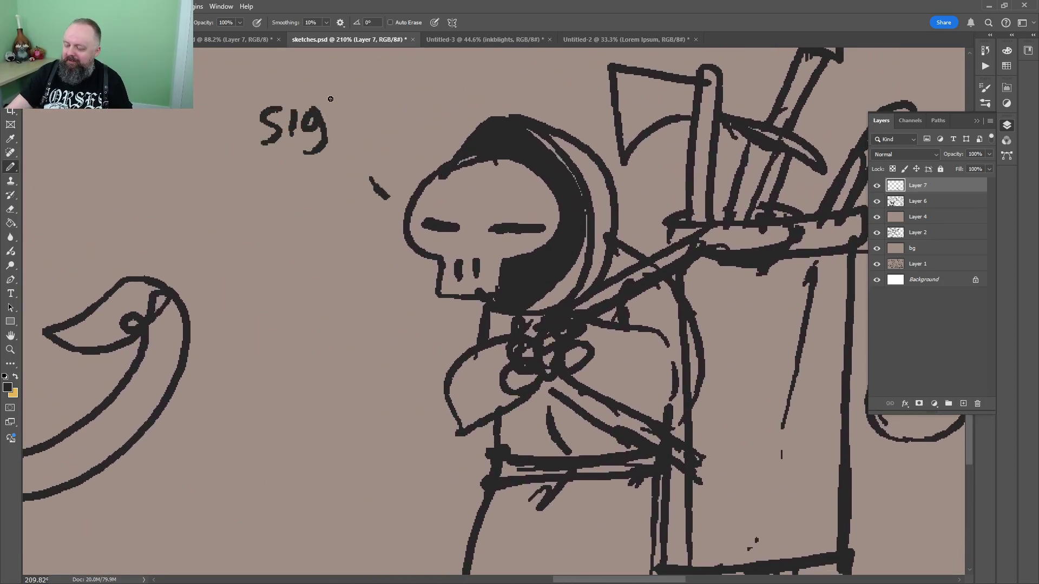
drag(383, 188, 361, 162)
drag(472, 289, 147, 400)
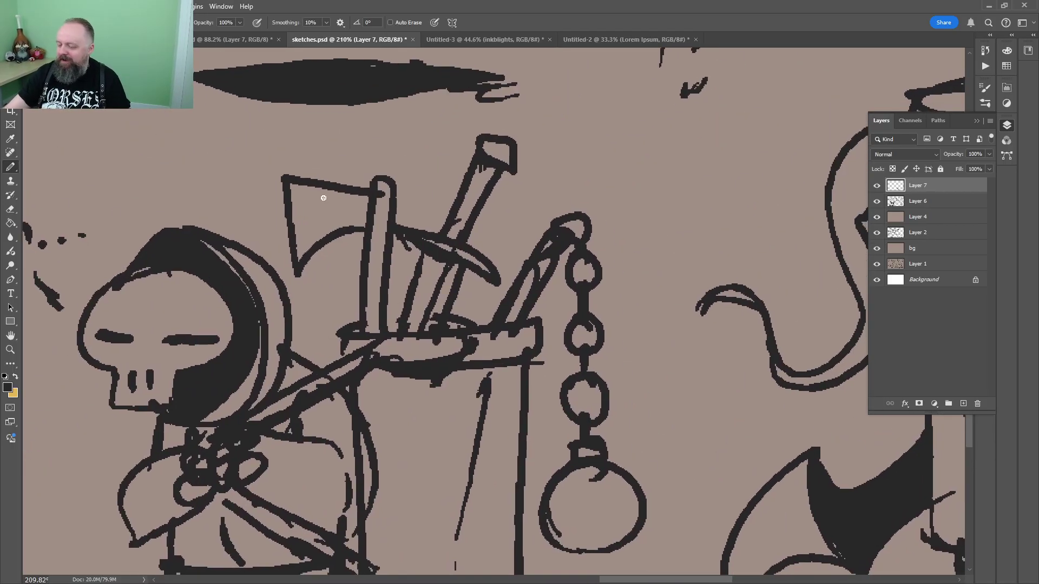
Draw pointed spikes around the flail's ball
drag(578, 330, 524, 130)
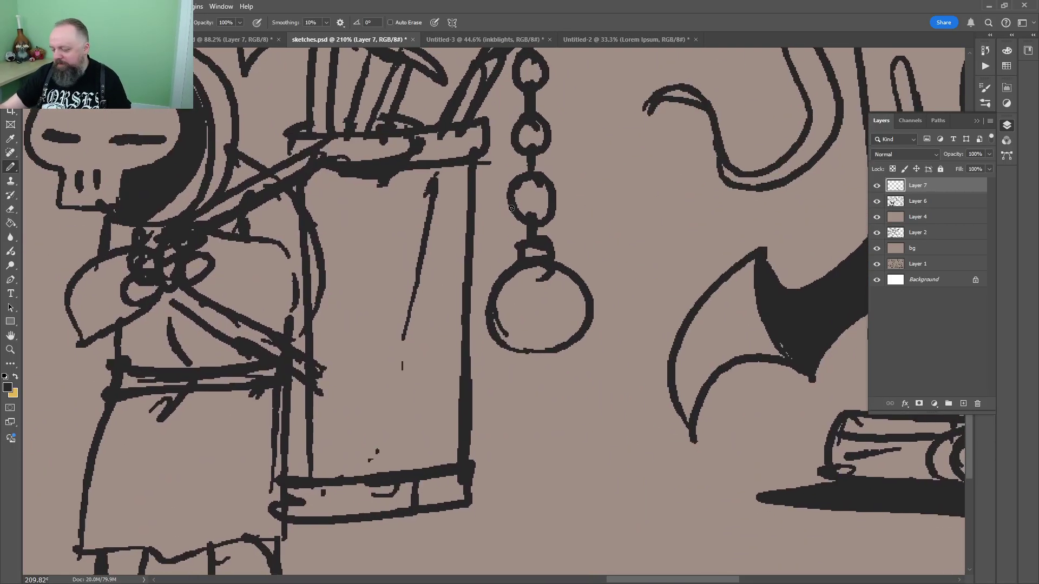
drag(480, 251, 508, 277)
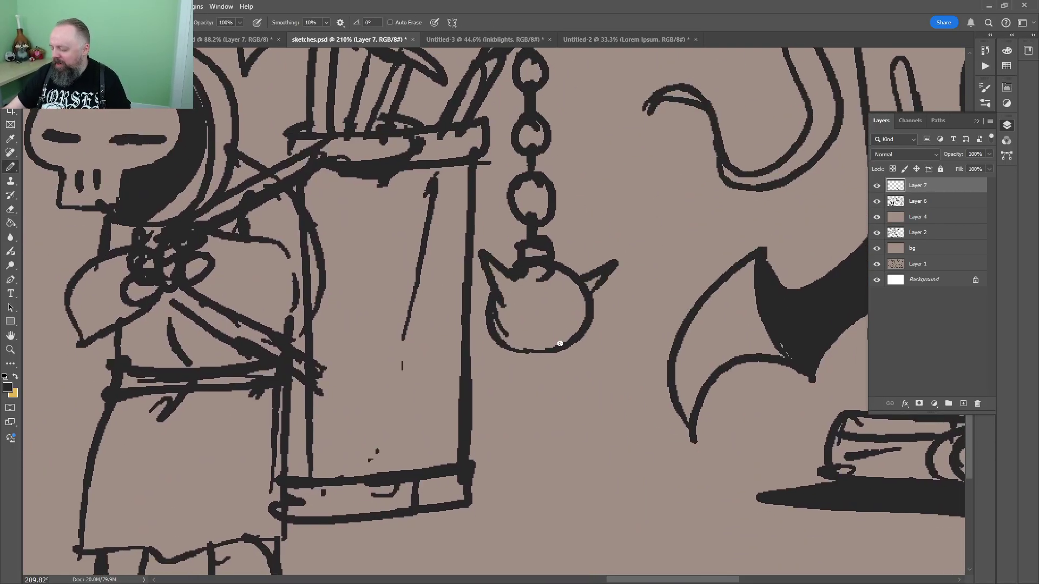
drag(541, 339, 576, 324)
drag(503, 346, 541, 340)
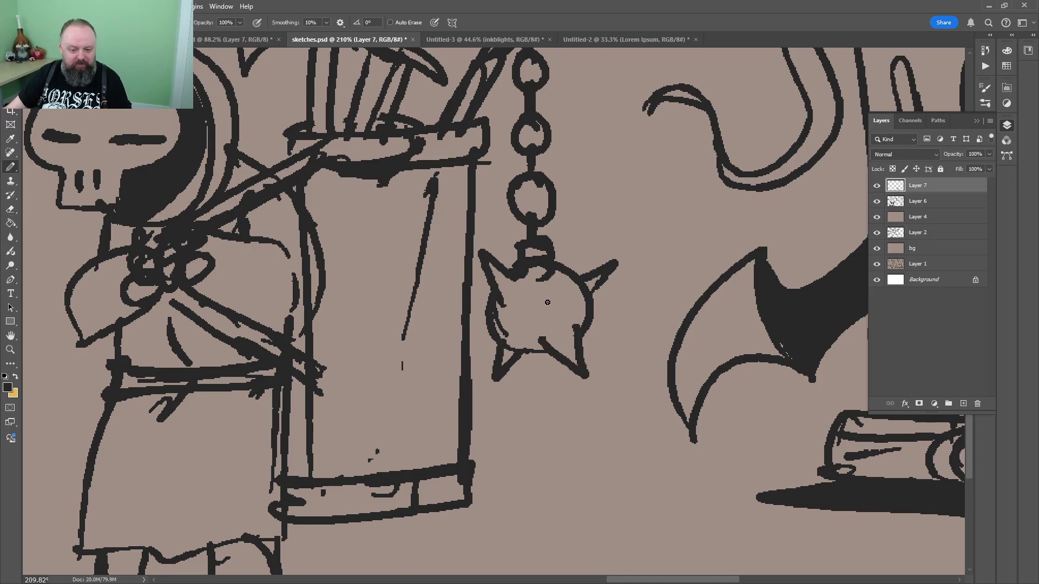
Fill the flail ball's lower-left spike solid black, thicken its upper-right spike and add strokes for a small spike between the right-hand ones
key(g)
click(509, 358)
key(z)
mouse_move(627, 270)
mouse_down()
mouse_move(600, 289)
mouse_move(616, 249)
mouse_up()
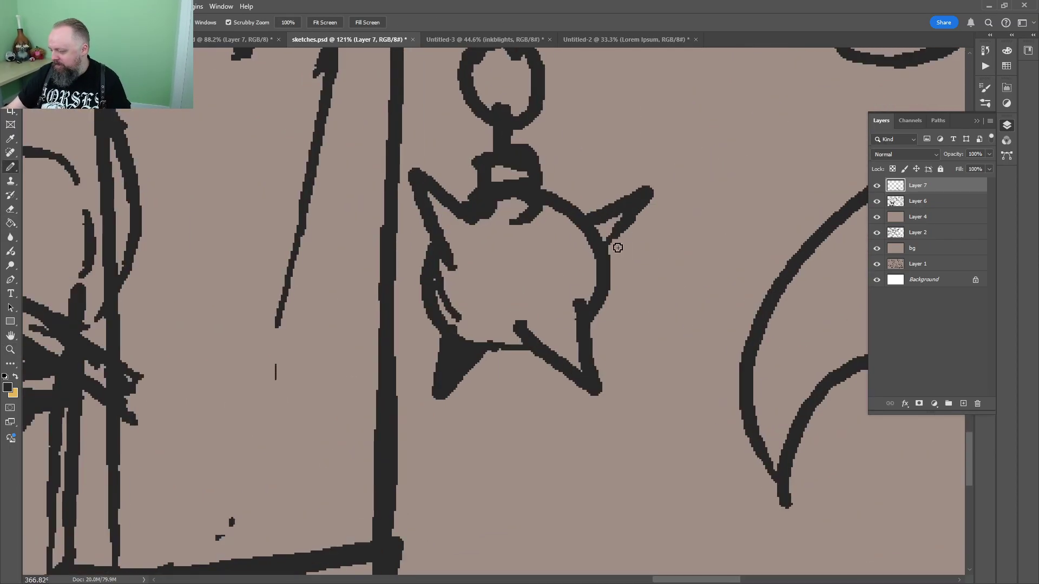
key(b)
drag(646, 201, 604, 243)
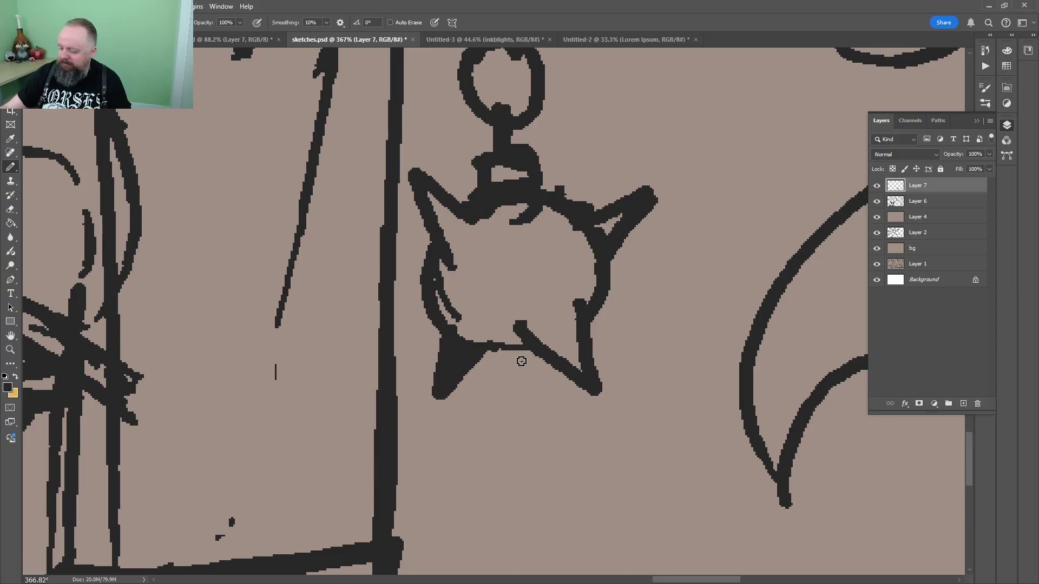
drag(612, 292, 609, 316)
key(z)
mouse_move(581, 192)
mouse_down()
mouse_move(520, 285)
mouse_move(551, 249)
mouse_up()
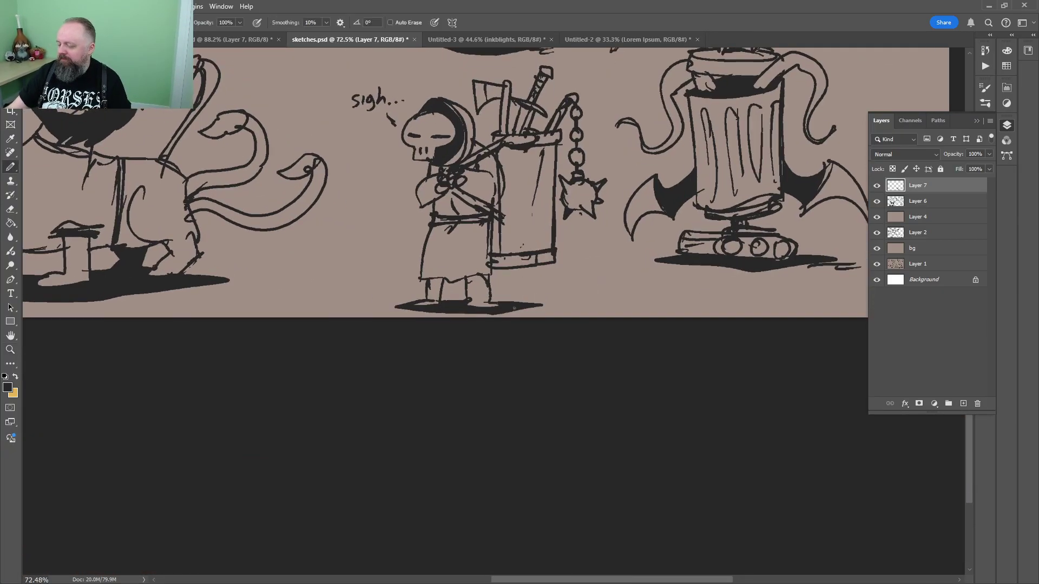
Extend the black ground shadow beneath the hooded skull figure and its quiver
key(v)
key(b)
scroll(594, 200, up, 3)
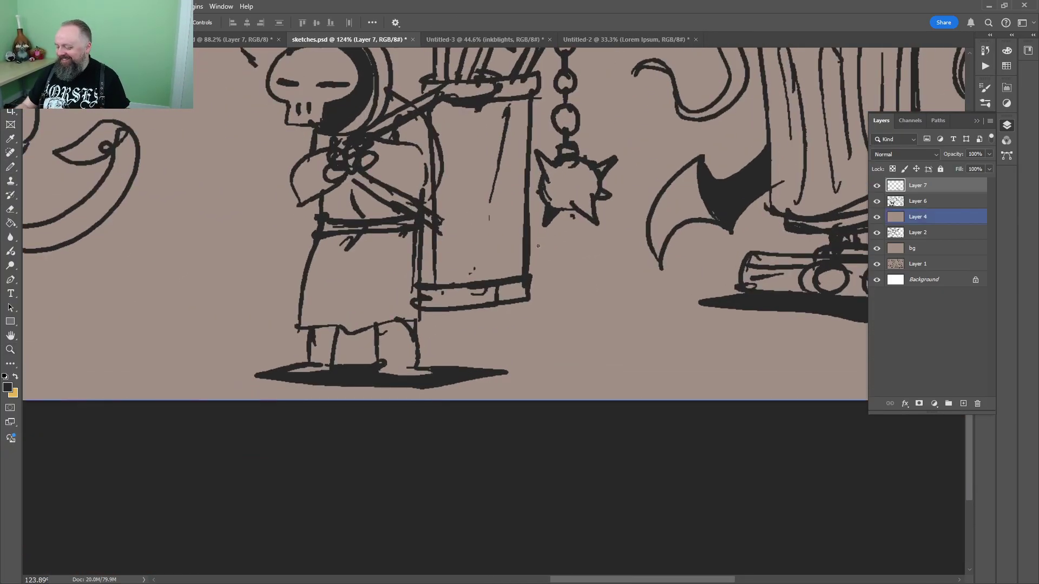
drag(490, 381, 529, 375)
key(z)
drag(612, 247, 606, 247)
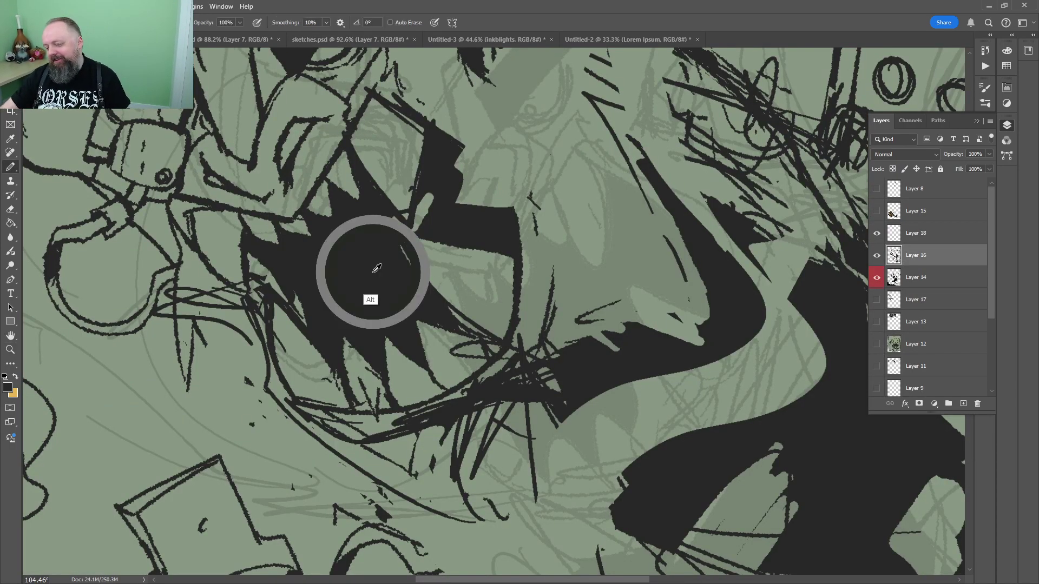
In the green monster document, erase part of the black block at the upper jaw and hatch its back edge with loose strokes
scroll(371, 267, down, 2)
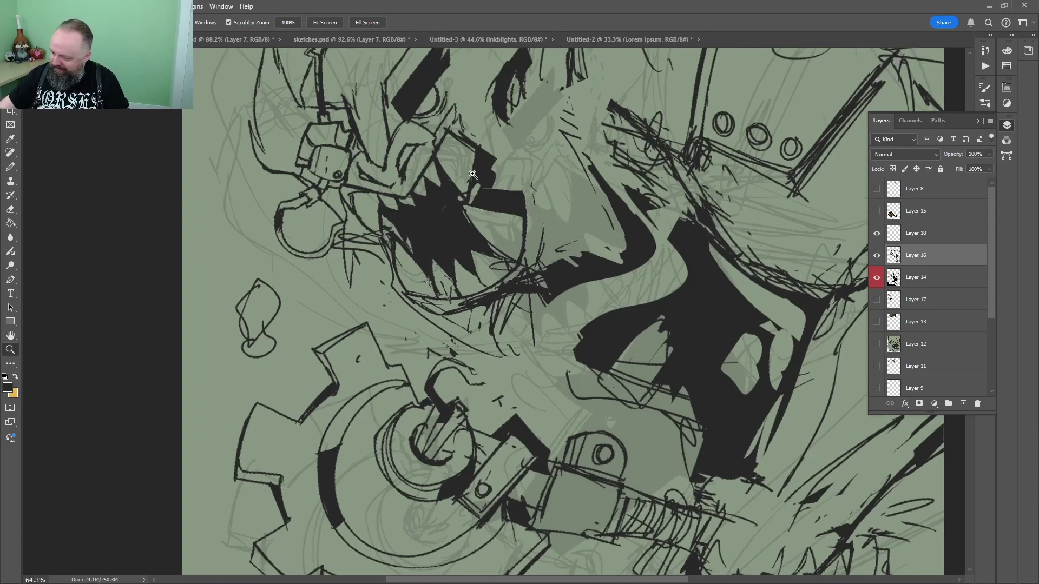
scroll(472, 174, up, 1)
key(e)
scroll(508, 155, up, 3)
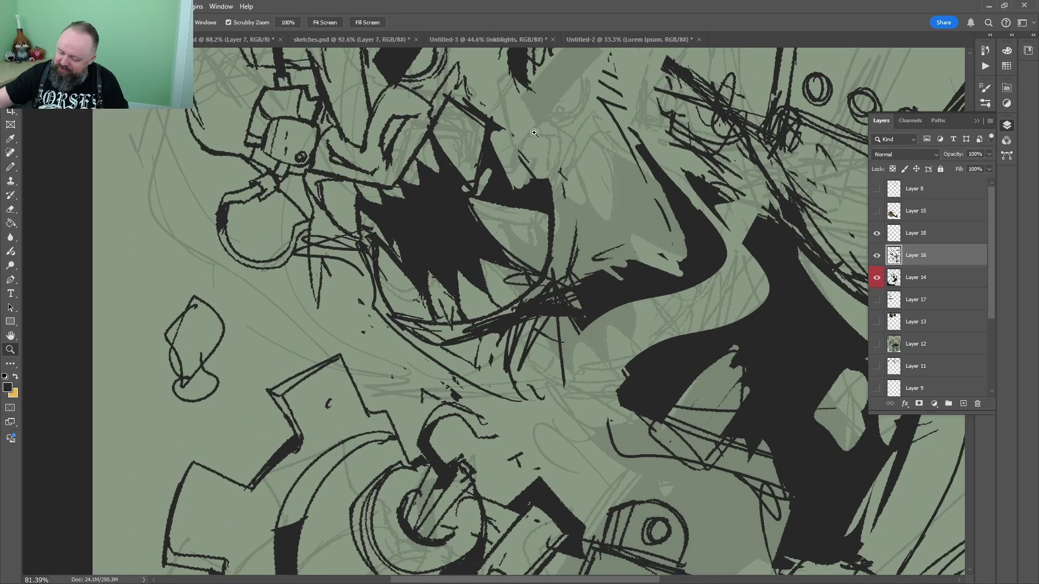
key(b)
drag(499, 156, 529, 192)
mouse_move(529, 197)
mouse_down()
mouse_move(492, 364)
mouse_move(456, 383)
mouse_up()
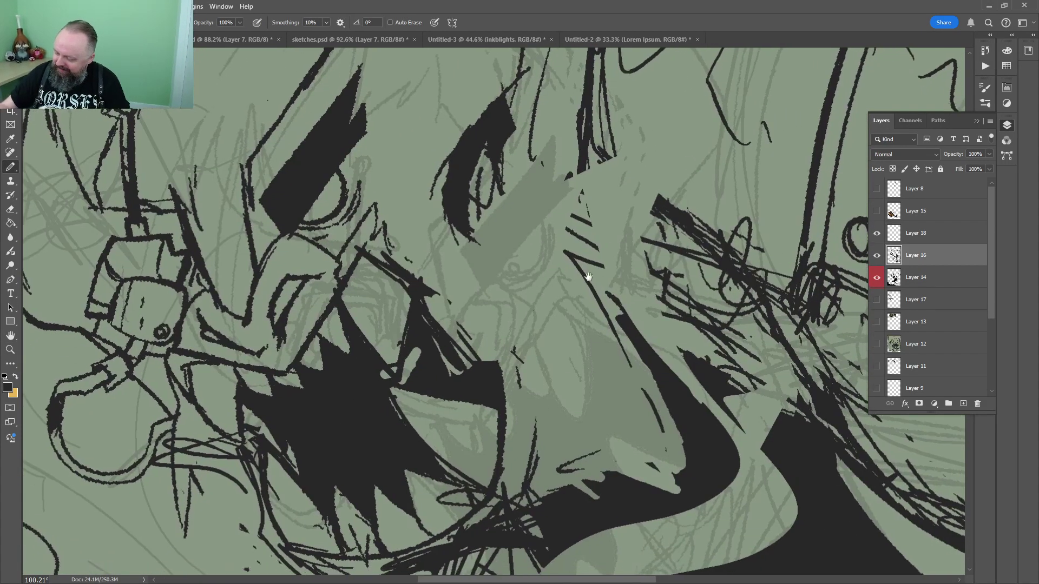
Sketch rough zigzag and diagonal strokes on the monster's cheek behind the jaw and fill the neck area black
drag(589, 276, 578, 156)
drag(518, 390, 647, 277)
drag(572, 292, 626, 236)
drag(566, 235, 593, 218)
scroll(573, 198, down, 8)
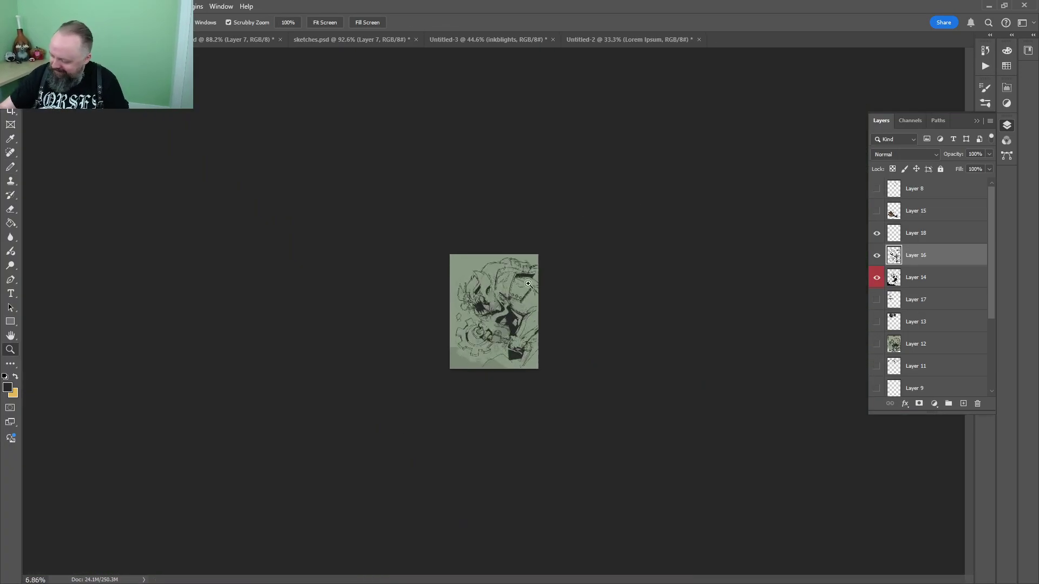
scroll(544, 302, up, 4)
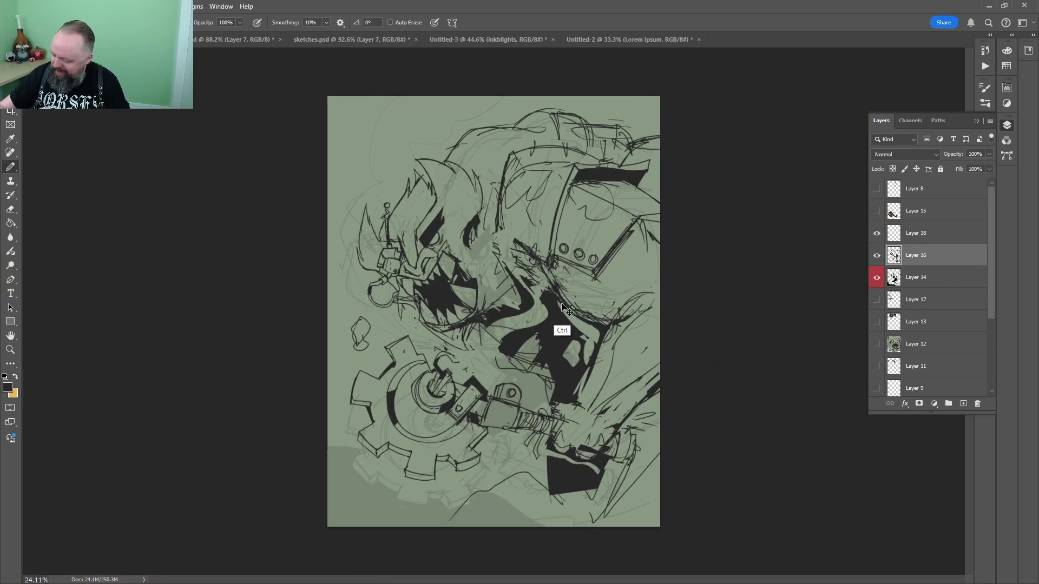
key(z)
scroll(538, 308, up, 2)
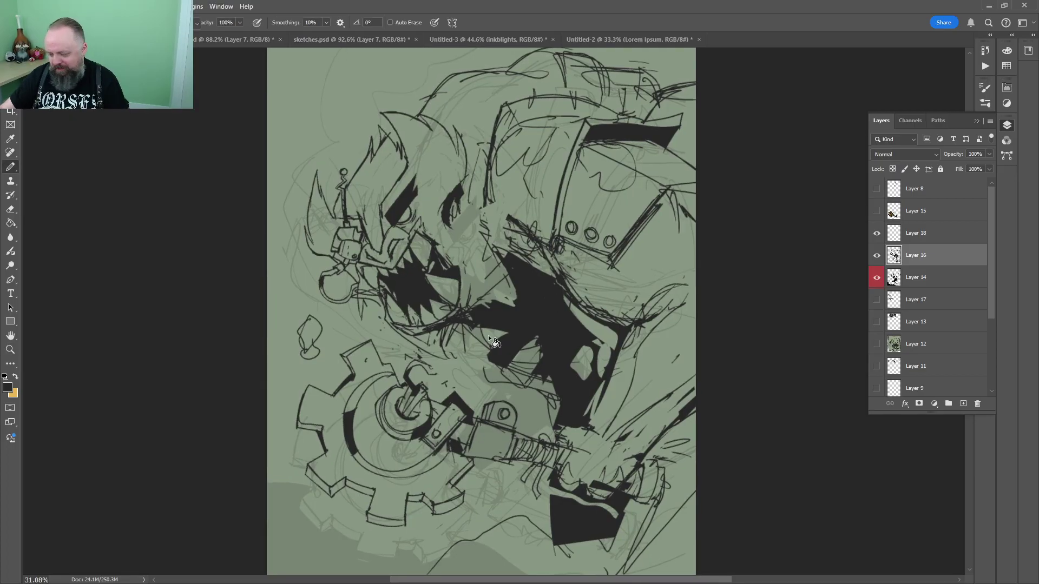
scroll(476, 331, up, 4)
key(b)
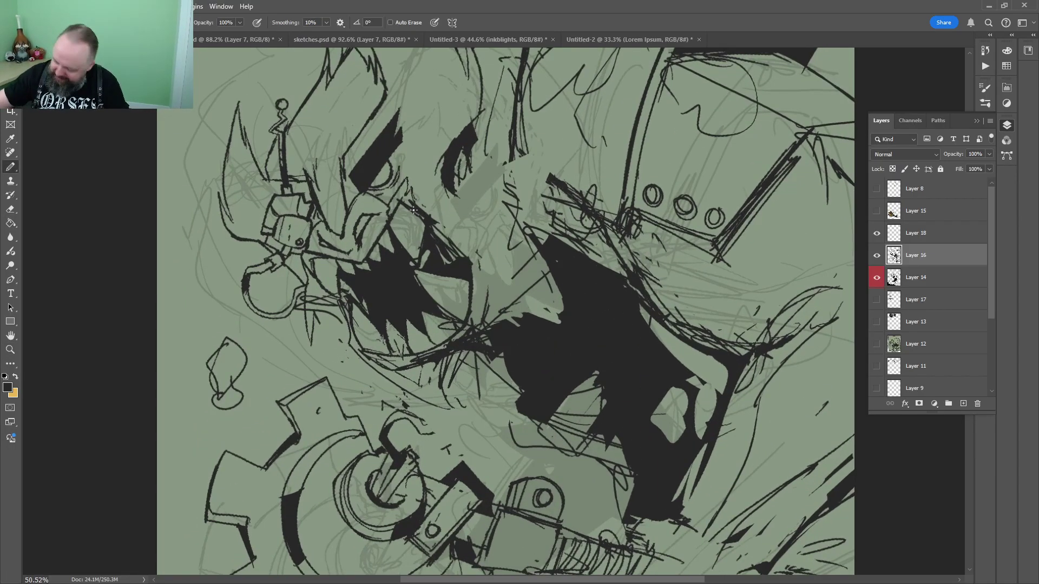
scroll(426, 218, up, 4)
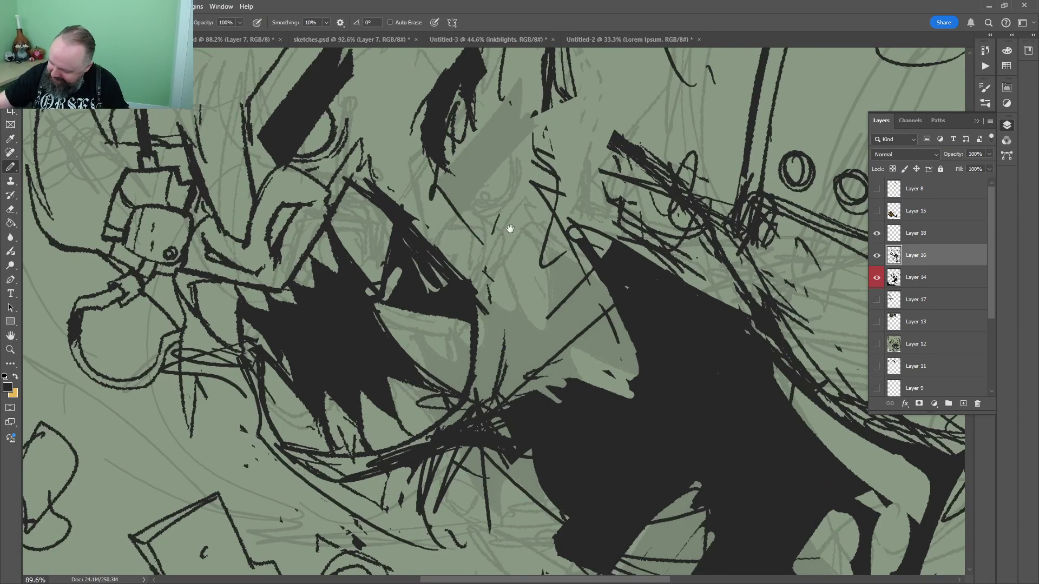
Close off the background corner above the monster's back armor on the right and fill it solid black
key(z)
scroll(510, 228, down, 3)
scroll(532, 205, down, 3)
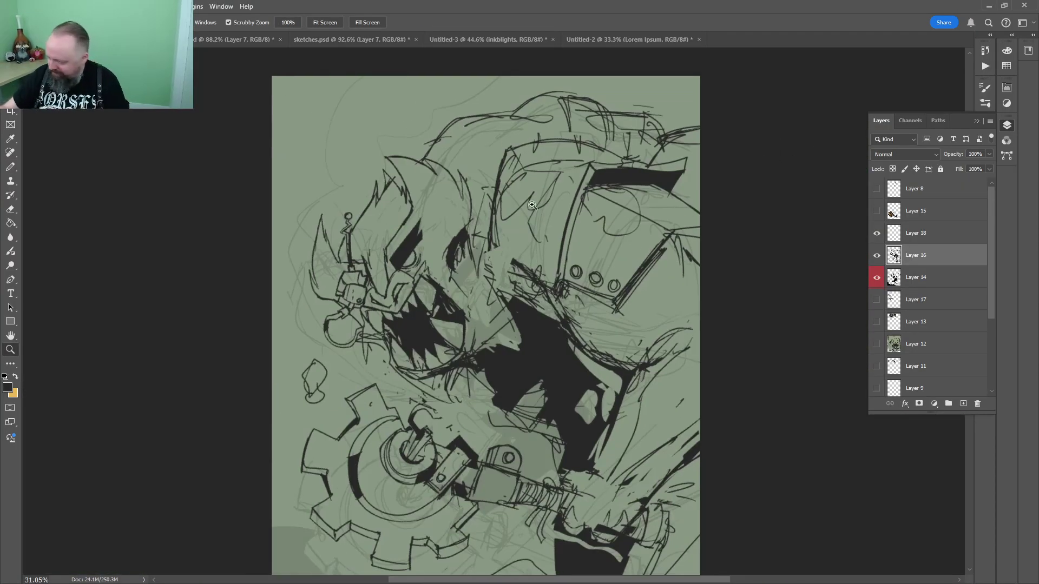
scroll(532, 205, up, 1)
key(b)
scroll(518, 134, up, 5)
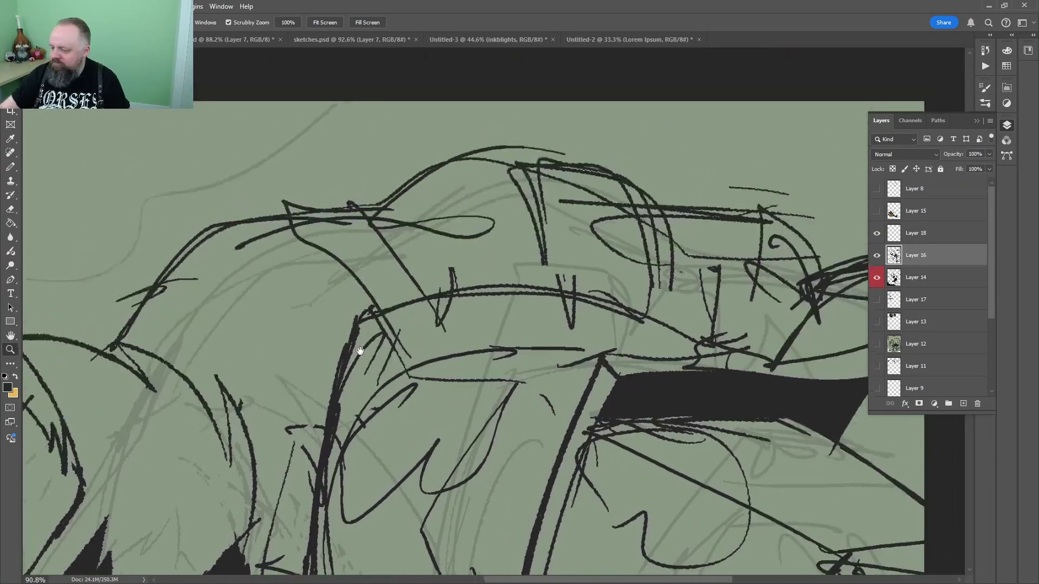
key(z)
scroll(728, 221, down, 10)
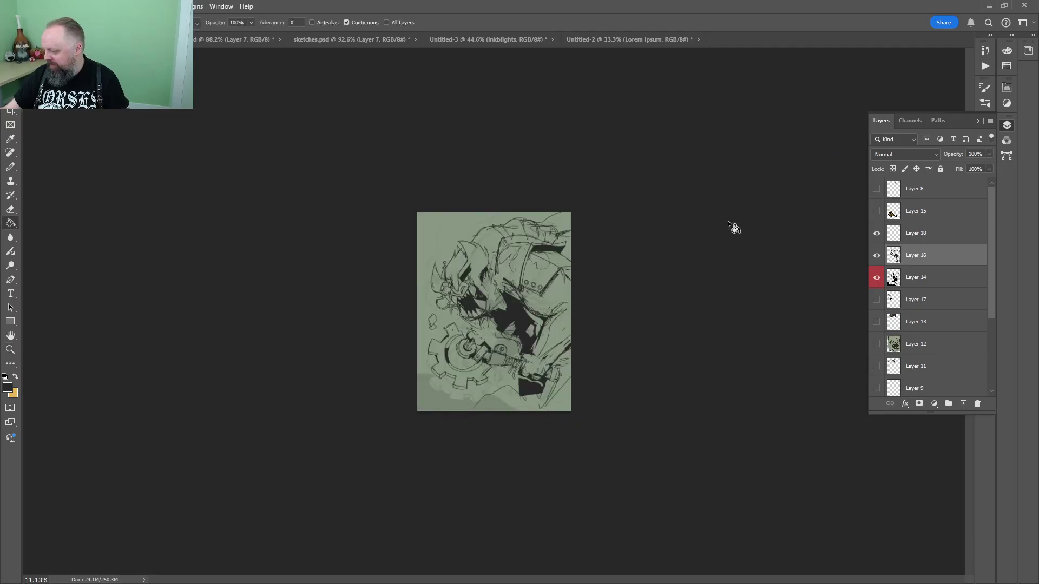
scroll(583, 201, up, 6)
scroll(583, 200, down, 5)
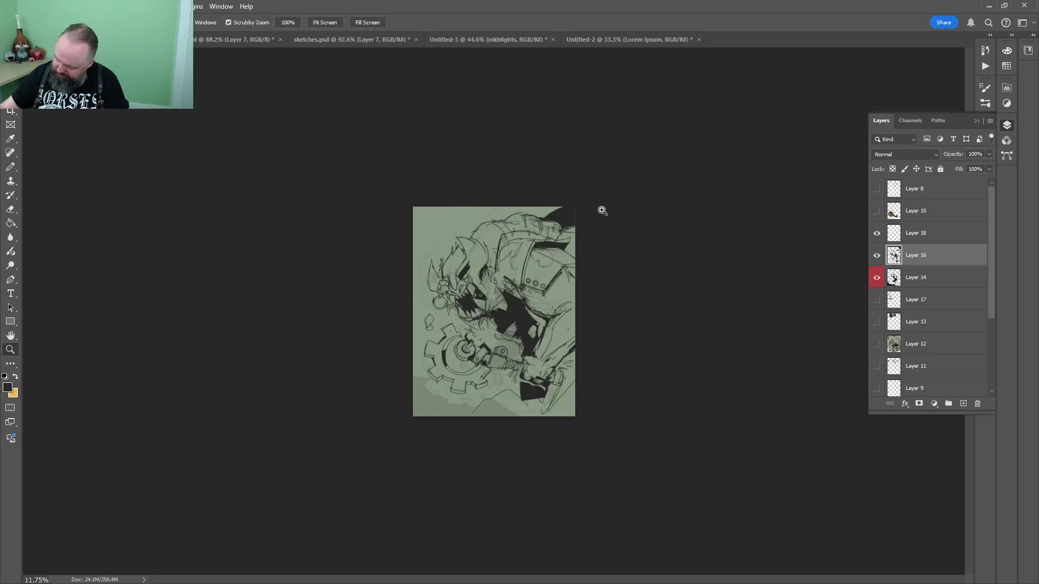
scroll(601, 209, up, 3)
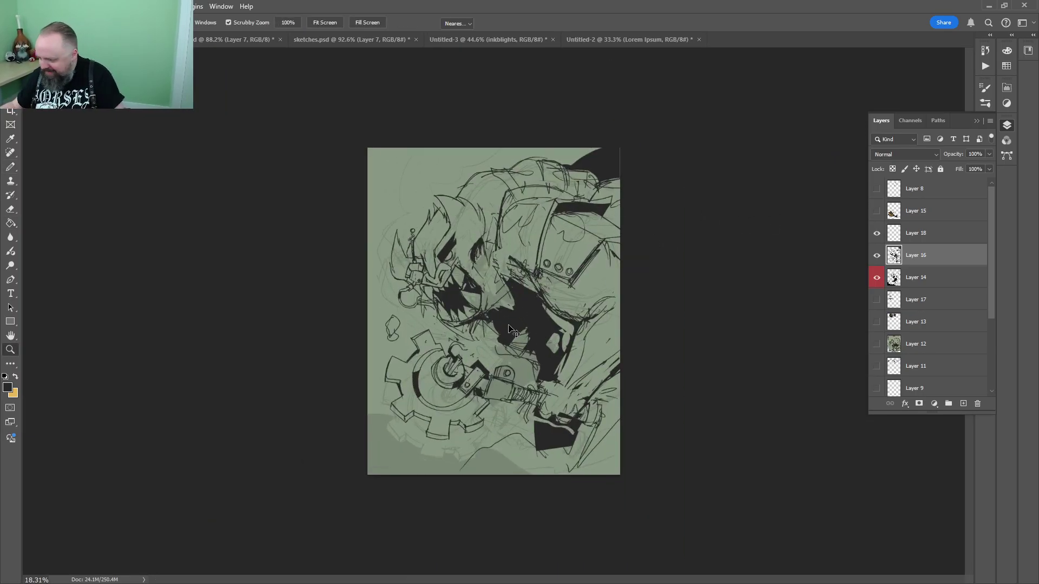
Rotate Layer 16 counterclockwise by about 3.79 degrees with Free Transform
key(ctrl+t)
drag(661, 138, 671, 117)
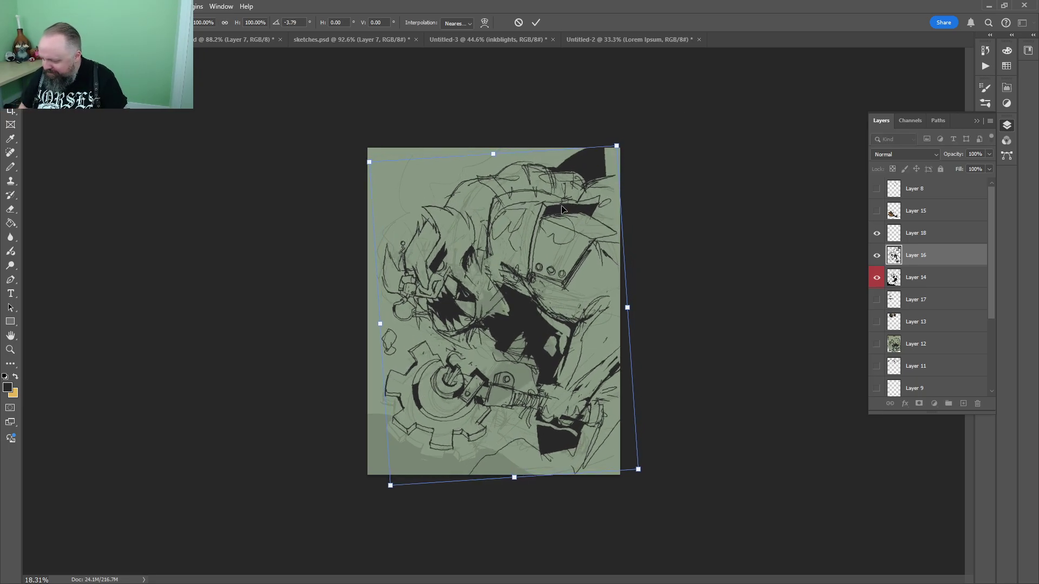
key(Return)
Draw loose background outlines along the canvas's upper edge above the monster's back
key(z)
drag(529, 163, 564, 128)
key(b)
drag(414, 131, 413, 161)
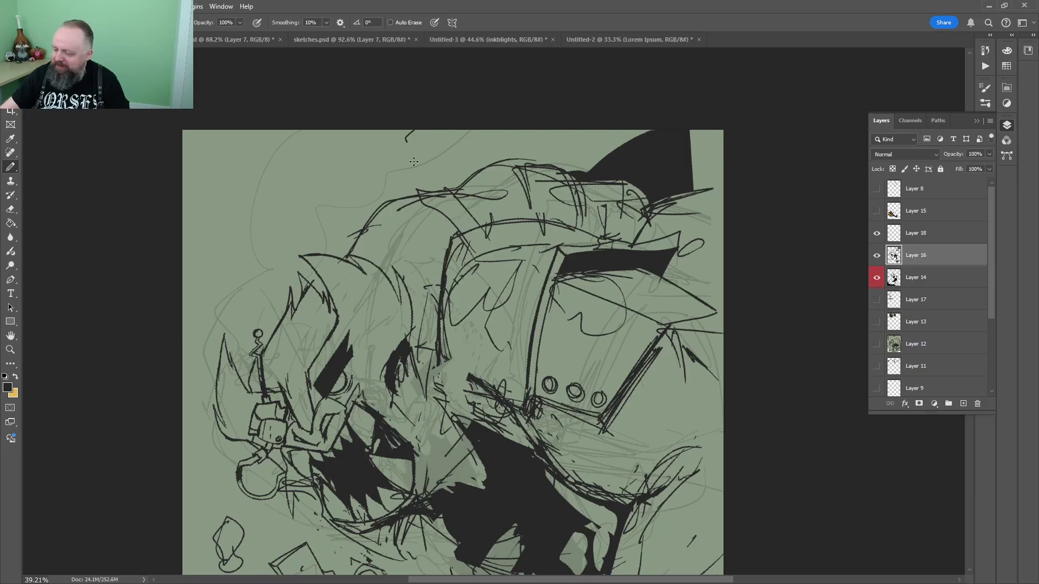
drag(706, 228, 561, 128)
drag(576, 97, 574, 187)
key(z)
drag(544, 287, 481, 287)
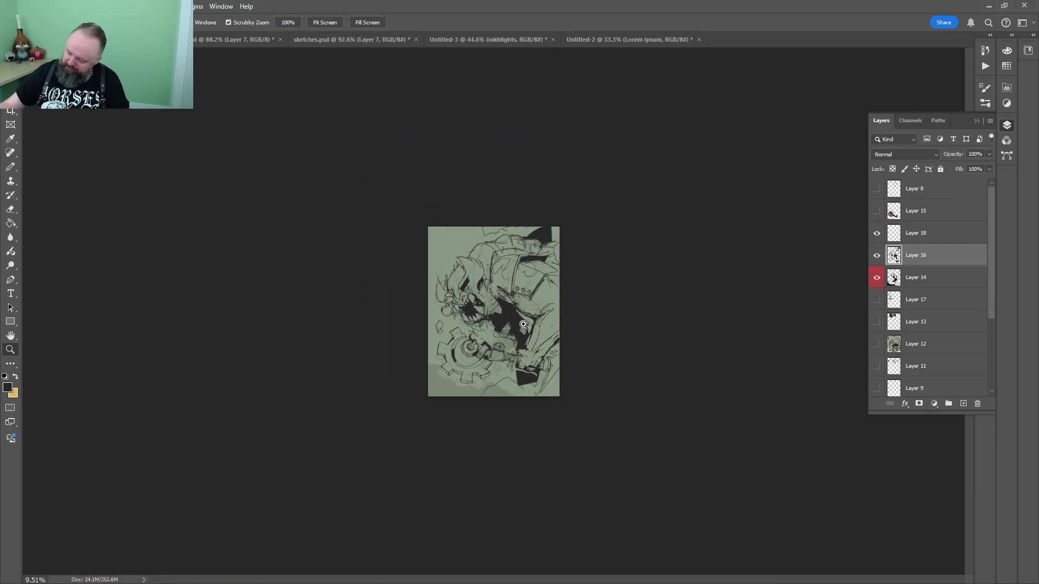
drag(524, 325, 563, 317)
Tilt Layer 16 slightly further counterclockwise with Free Transform
key(ctrl+t)
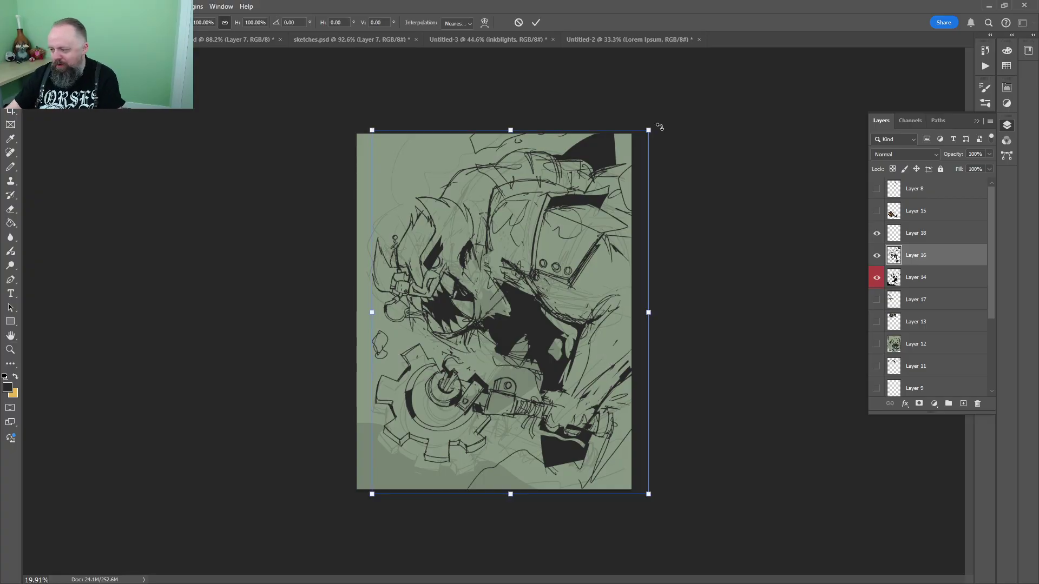
drag(656, 130, 603, 194)
key(Return)
key(v)
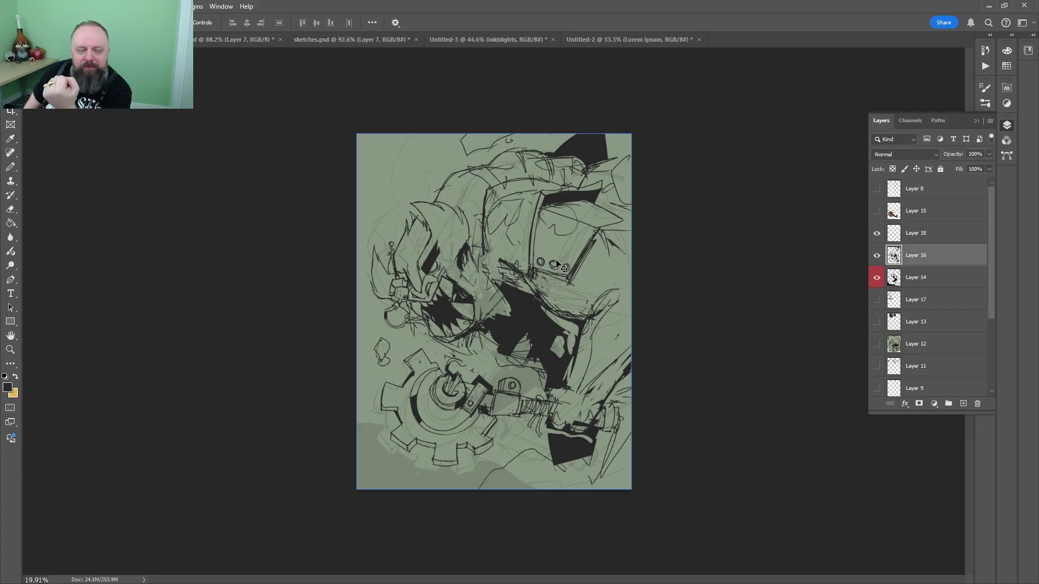
Switch to sketches.psd and outline a fluffy cloud-shaped body in the gap between the round bird and the jester
click(237, 42)
click(352, 40)
key(b)
alt+click(437, 232)
key(z)
drag(720, 235, 661, 235)
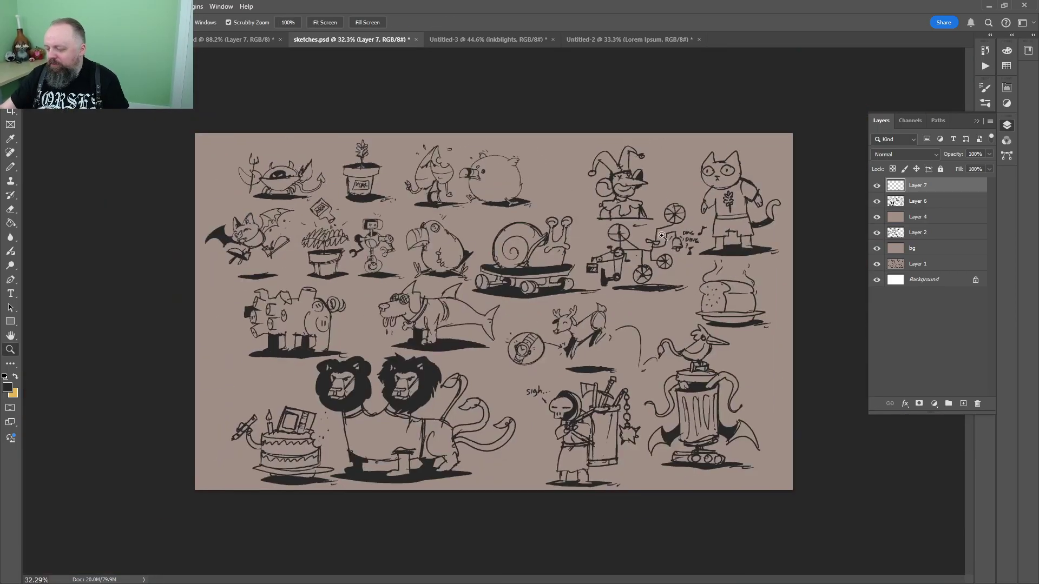
drag(562, 183, 632, 184)
mouse_move(557, 157)
mouse_down()
mouse_move(514, 297)
mouse_move(550, 297)
mouse_up()
key(b)
drag(477, 190, 513, 231)
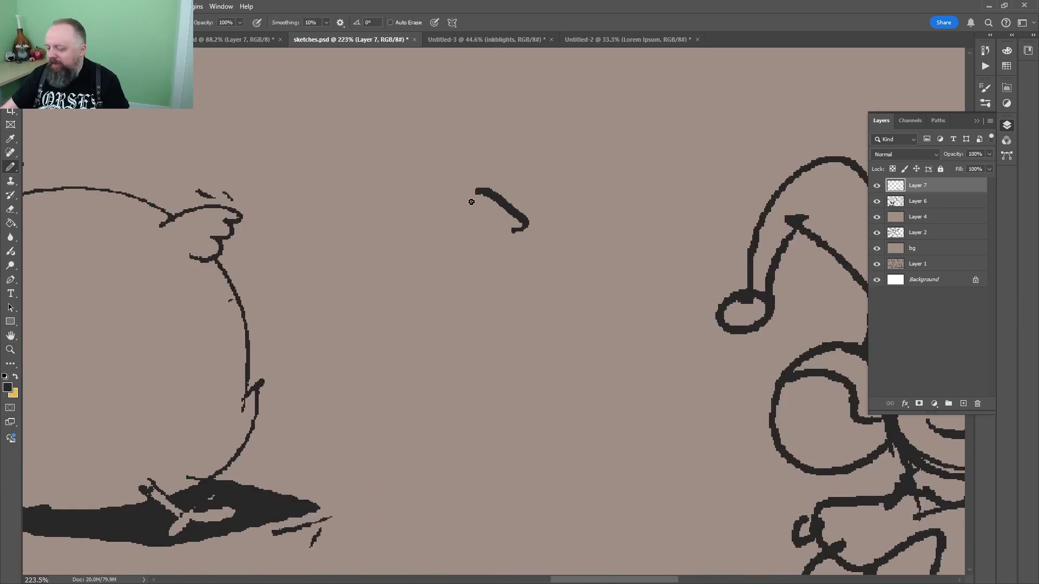
mouse_move(386, 232)
mouse_down()
mouse_move(413, 307)
mouse_move(547, 372)
mouse_move(637, 312)
mouse_move(585, 184)
mouse_move(433, 179)
mouse_move(427, 202)
mouse_up()
key(e)
mouse_move(522, 228)
mouse_down()
mouse_move(528, 213)
mouse_move(494, 199)
mouse_move(441, 206)
mouse_up()
key(b)
Draw two legs with flat, pointed feet beneath the fluffy body
scroll(529, 234, down, 5)
mouse_move(457, 257)
mouse_down()
mouse_move(465, 341)
mouse_move(486, 273)
mouse_up()
mouse_move(561, 243)
mouse_down()
mouse_move(574, 346)
mouse_move(612, 331)
mouse_up()
drag(599, 331, 600, 241)
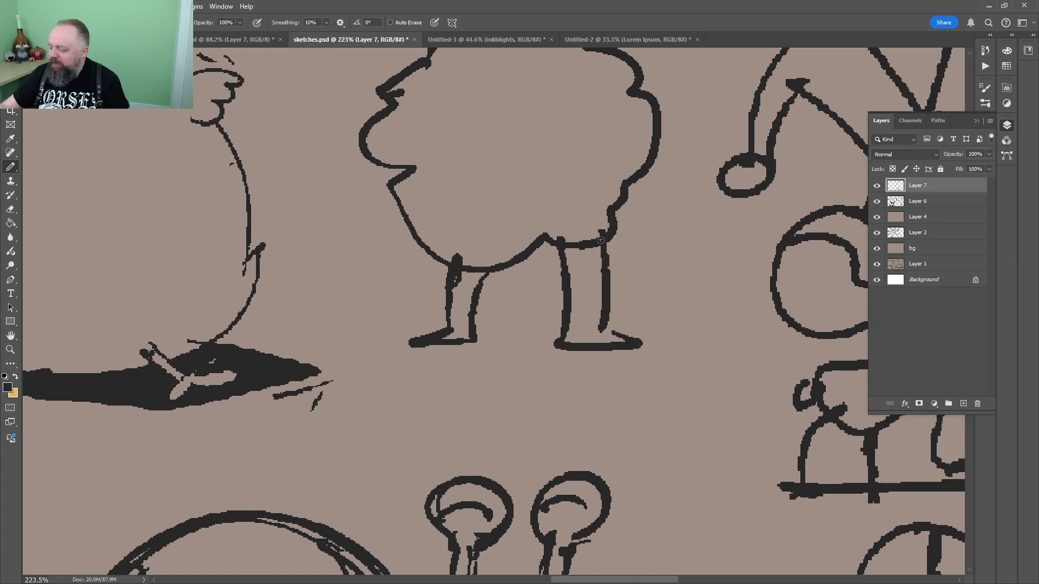
Draw a flat ground shadow under the fluffy creature's feet, fill it black, add trailing strokes and trim its right tip
mouse_move(407, 338)
mouse_down()
mouse_move(578, 372)
mouse_move(618, 334)
mouse_up()
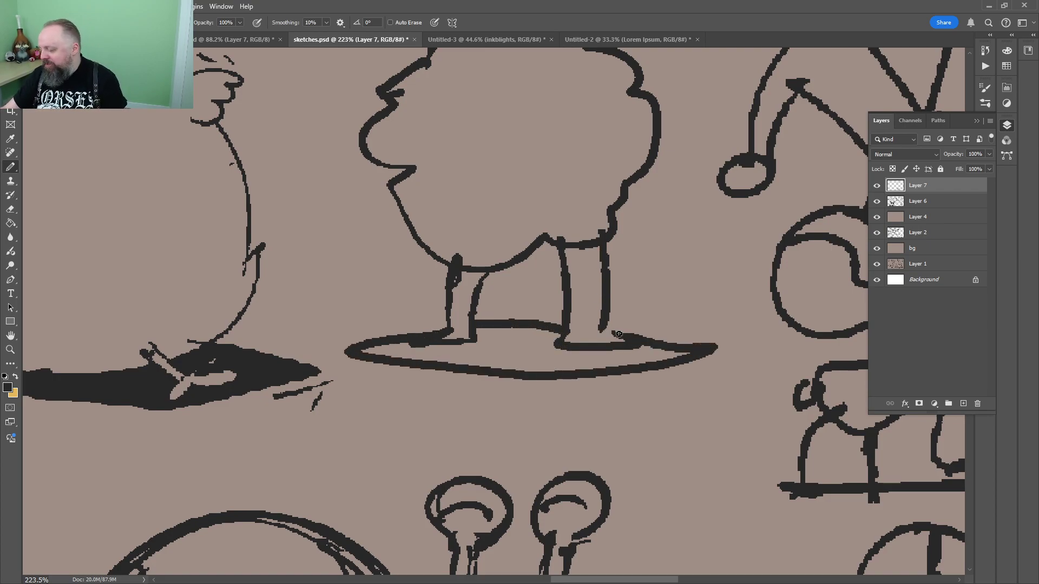
click(578, 357)
key(b)
drag(627, 372, 747, 354)
drag(684, 385, 734, 376)
key(e)
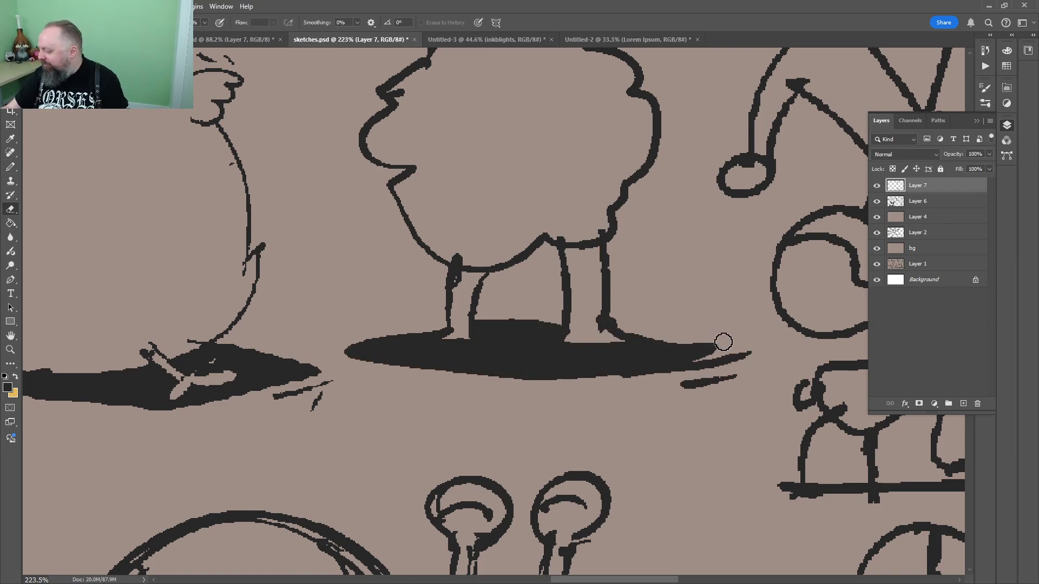
drag(722, 342, 683, 341)
Shade the top of the creature's right leg black and add slanted stripes below it
key(z)
mouse_move(715, 276)
mouse_down()
mouse_move(652, 277)
mouse_move(676, 269)
mouse_move(671, 244)
mouse_up()
key(b)
key(b)
drag(628, 306, 675, 289)
drag(635, 339, 657, 333)
drag(619, 275, 560, 347)
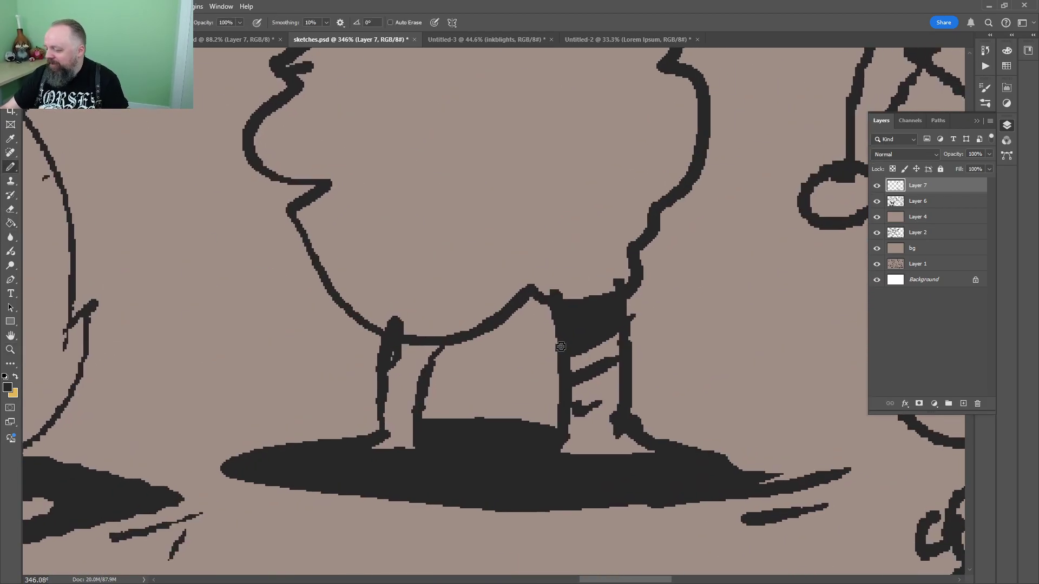
Clean up the fluffy creature's right edge and draw extra curls along it
key(e)
mouse_move(636, 243)
mouse_down()
mouse_move(586, 354)
mouse_move(603, 345)
mouse_up()
key(b)
mouse_move(613, 333)
mouse_down()
mouse_move(643, 304)
mouse_move(634, 164)
mouse_up()
Draw a wavy mouth and two large round eyes with small pupils on the fluffy creature
drag(510, 202, 529, 207)
mouse_move(338, 249)
mouse_down()
mouse_move(362, 269)
mouse_move(492, 279)
mouse_move(620, 270)
mouse_up()
mouse_move(425, 159)
mouse_down()
mouse_move(364, 230)
mouse_move(374, 147)
mouse_up()
drag(569, 142, 594, 147)
drag(542, 174, 553, 177)
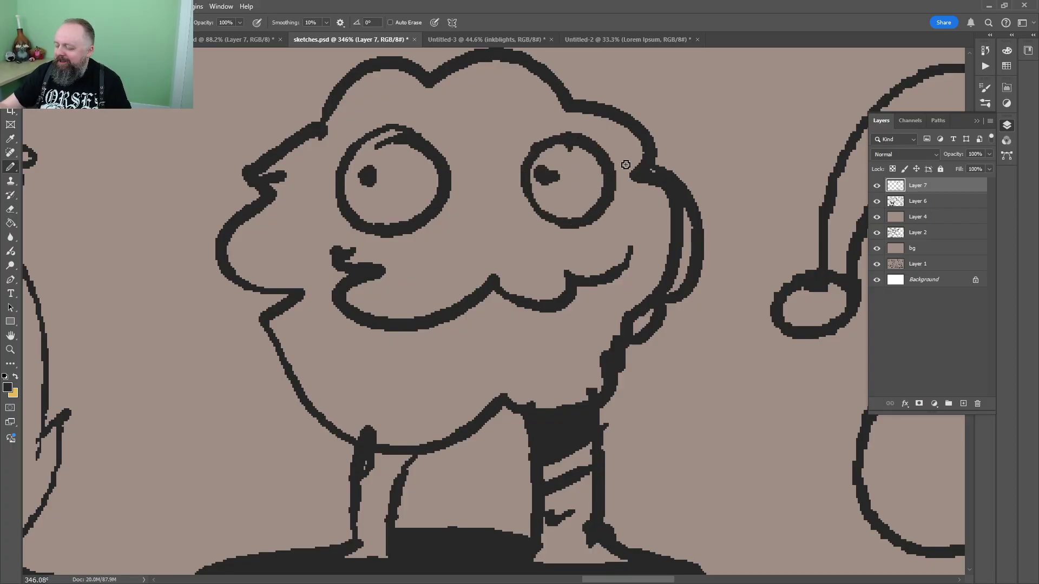
Erase the excess black line where the creature's left leg meets its body
key(z)
drag(638, 165, 585, 165)
drag(598, 235, 630, 235)
key(b)
key(e)
mouse_move(464, 303)
mouse_down()
mouse_move(458, 371)
mouse_move(468, 371)
mouse_up()
key(z)
mouse_move(536, 253)
mouse_down()
mouse_move(471, 271)
mouse_move(536, 270)
mouse_up()
scroll(658, 208, up, 5)
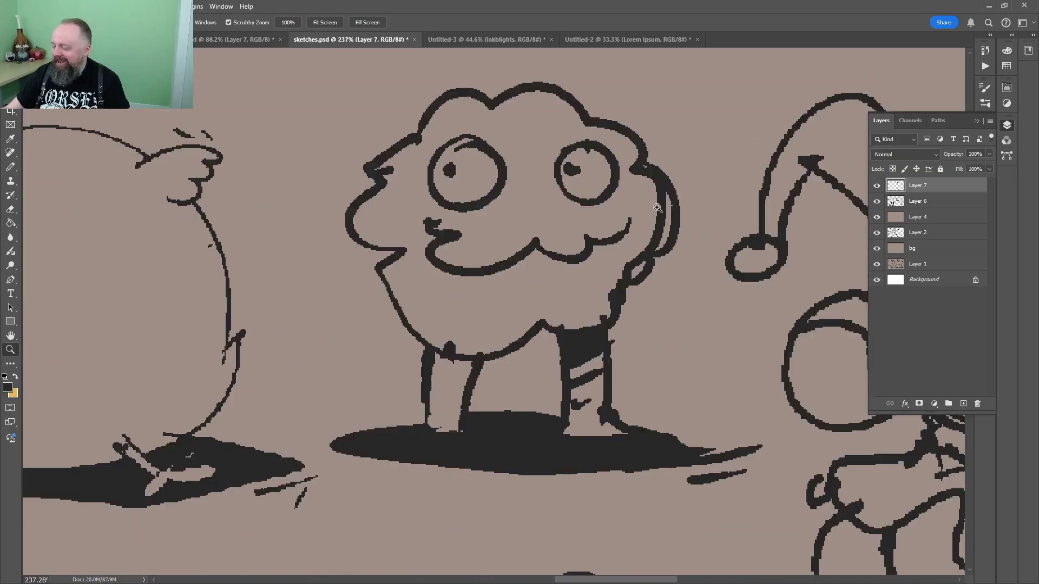
scroll(630, 258, down, 2)
Lasso the fluffy creature, scale it down to about half size, place it beside the round bird and deselect it
key(l)
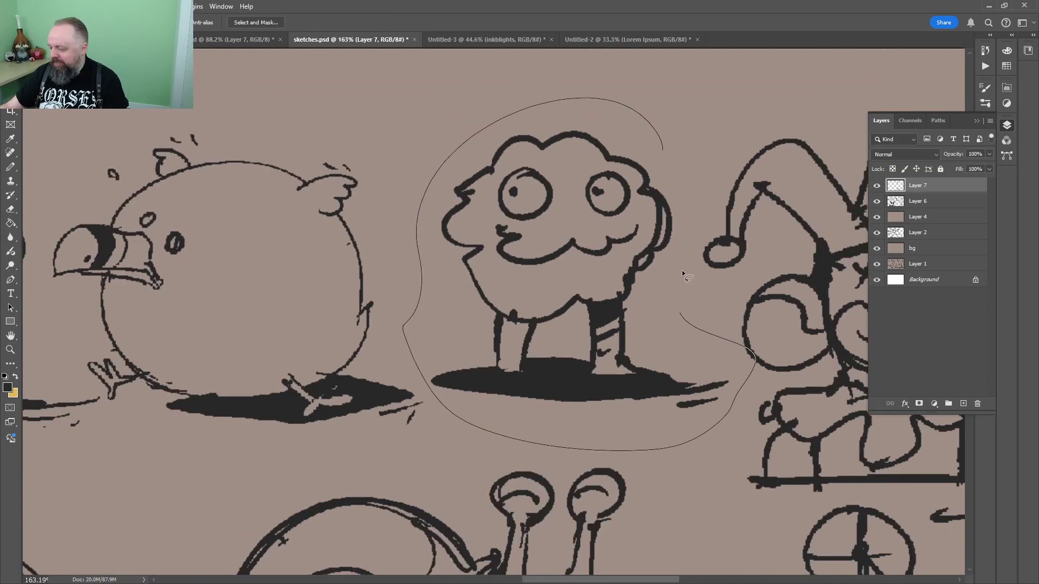
drag(683, 273, 680, 311)
key(ctrl+t)
drag(756, 98, 634, 234)
drag(534, 343, 537, 338)
key(Return)
key(z)
key(ctrl+d)
Draw three short surprise lines fanning out above the fluffy creature's head
drag(589, 217, 570, 243)
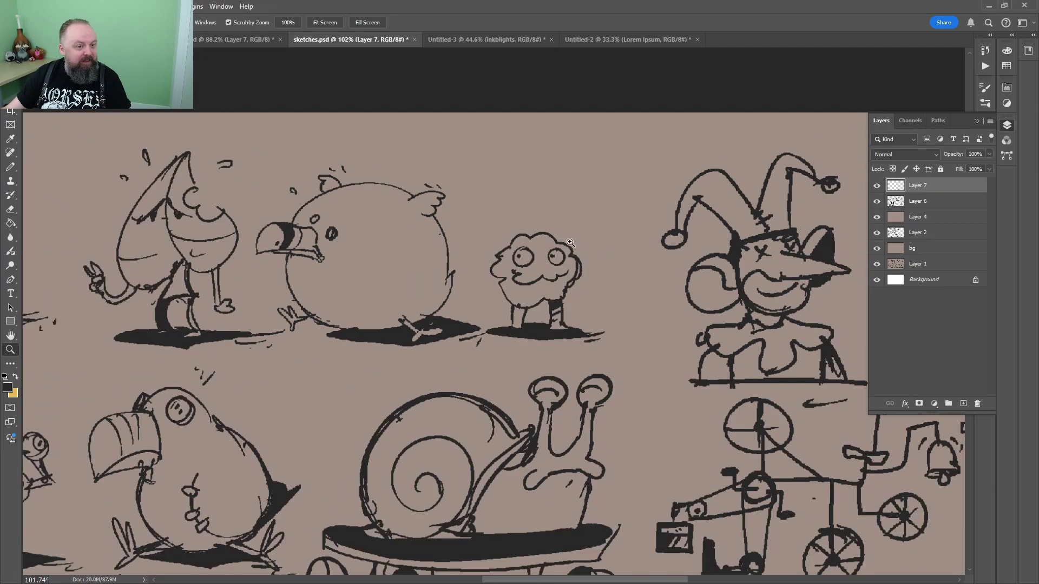
scroll(570, 243, up, 3)
key(b)
drag(516, 157, 514, 174)
drag(469, 154, 495, 177)
key(z)
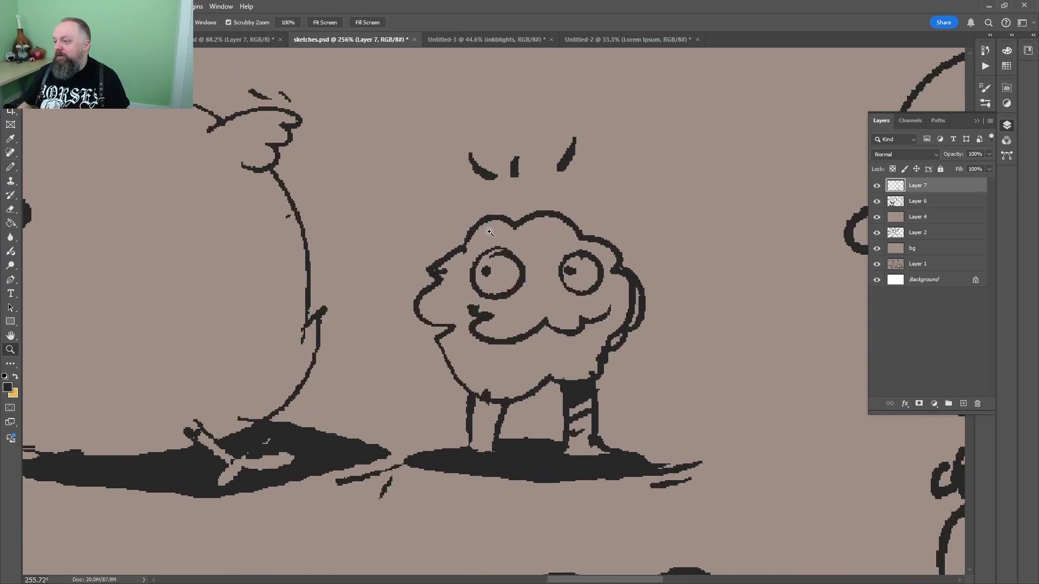
scroll(490, 232, down, 3)
scroll(681, 327, up, 4)
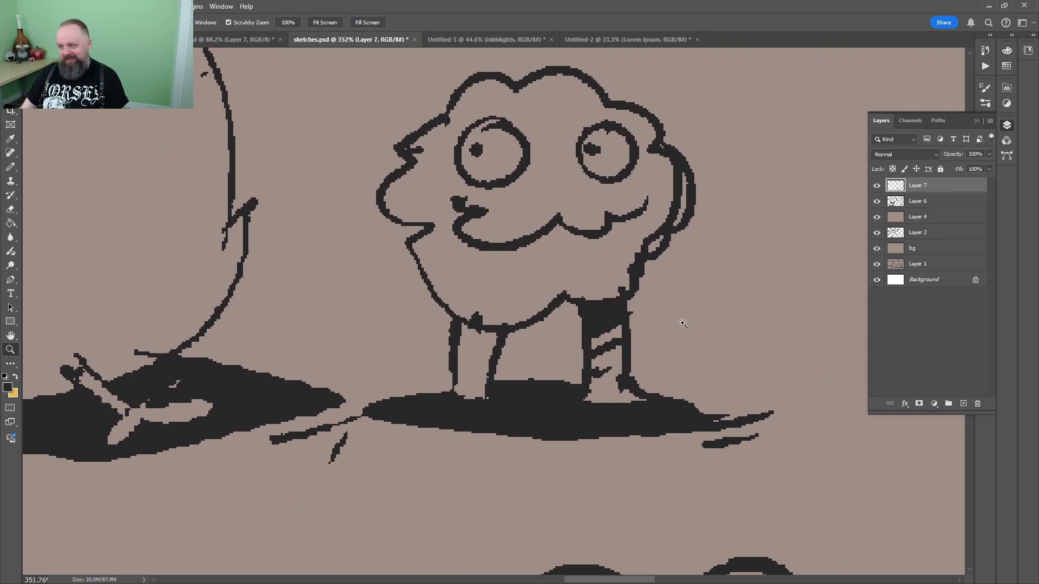
drag(679, 275, 648, 315)
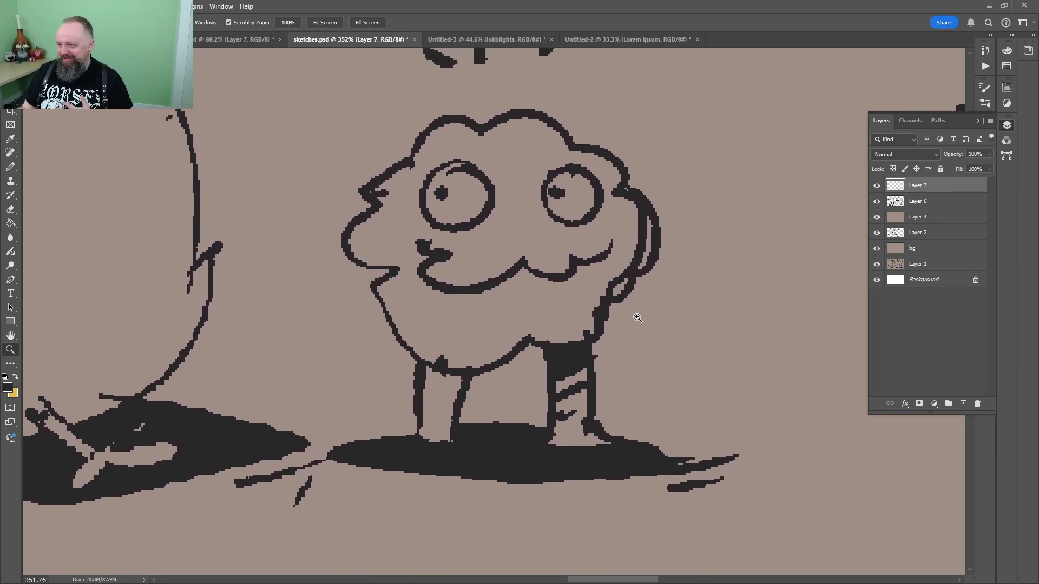
scroll(546, 240, down, 1)
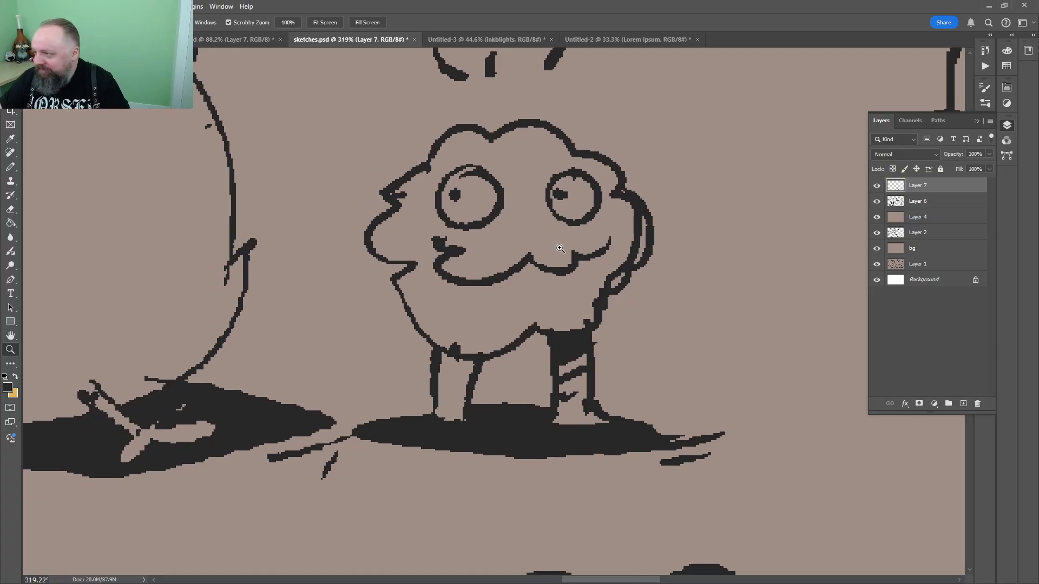
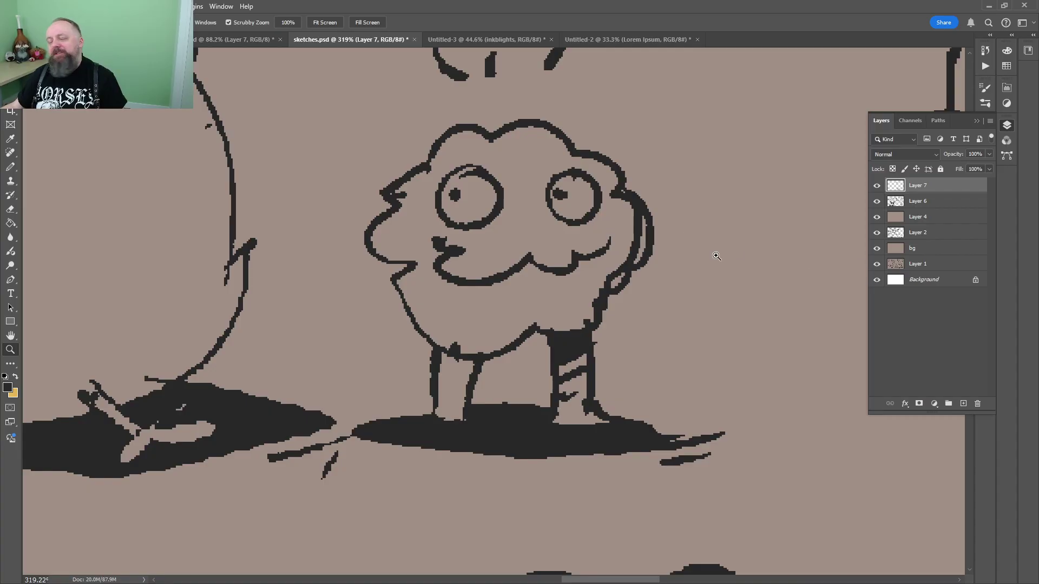
Switch to the green monster sketch and examine its overall composition
click(135, 39)
drag(368, 354, 551, 346)
key(b)
key(z)
key(b)
key(z)
mouse_move(683, 75)
mouse_down()
mouse_move(433, 200)
mouse_move(547, 343)
mouse_move(567, 305)
mouse_up()
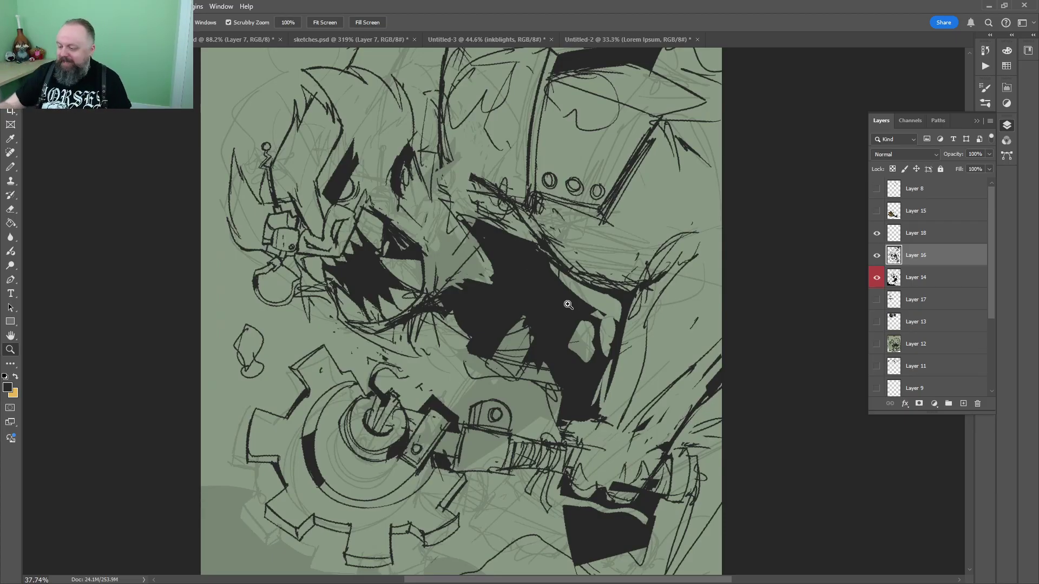
drag(568, 304, 470, 243)
key(b)
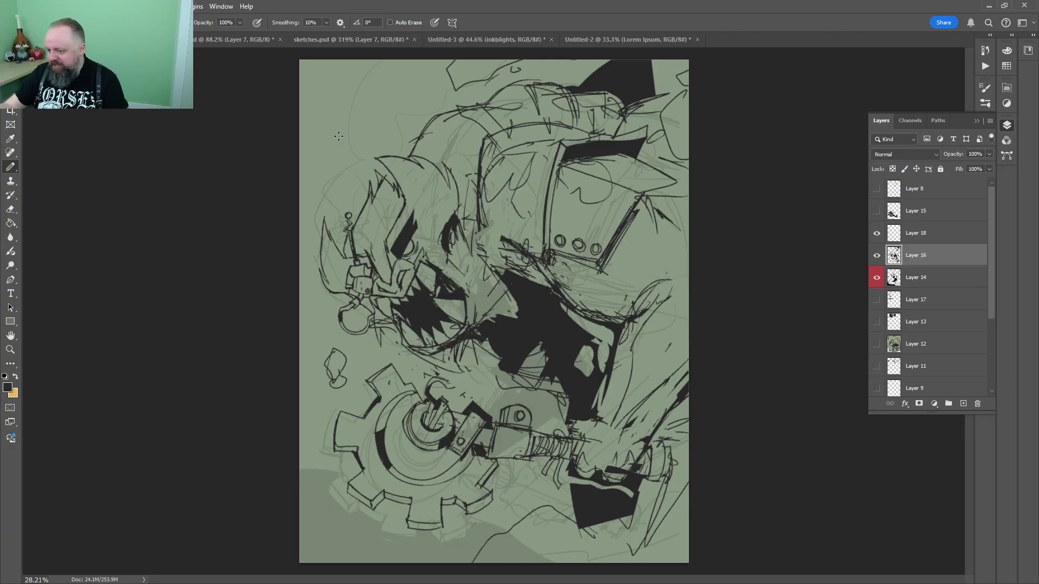
Study the swing pose on the Scrappy Werepig reference sheet and compare it with the green monster's torso
click(316, 40)
click(252, 40)
key(z)
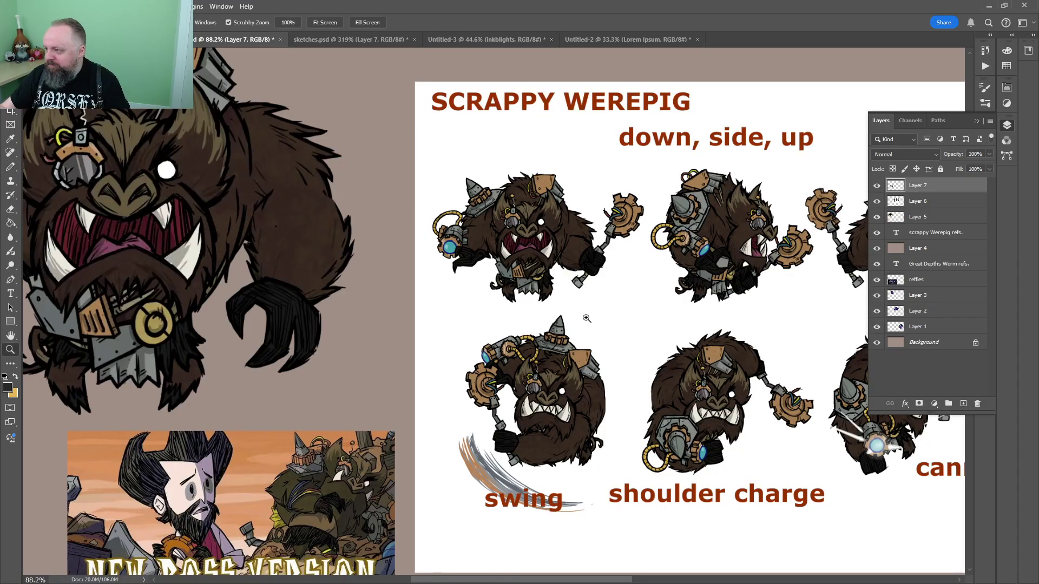
drag(586, 319, 567, 278)
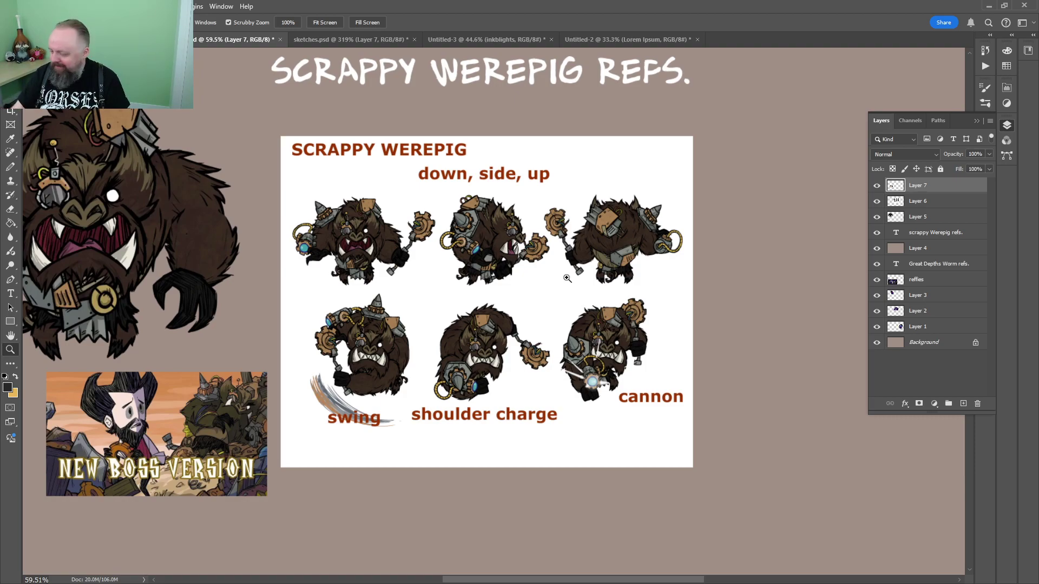
drag(582, 248, 596, 221)
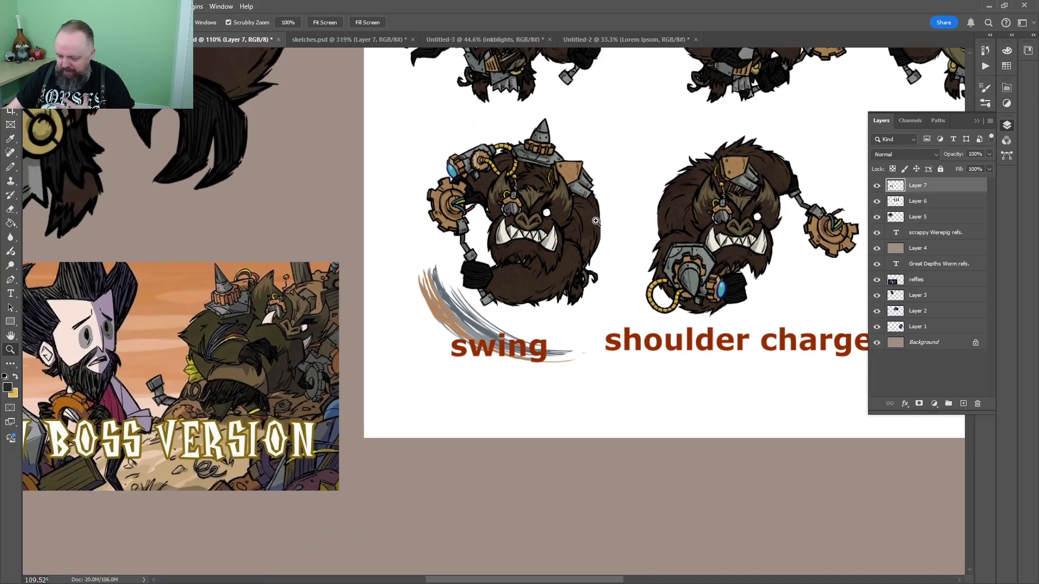
key(ctrl+shift+Tab)
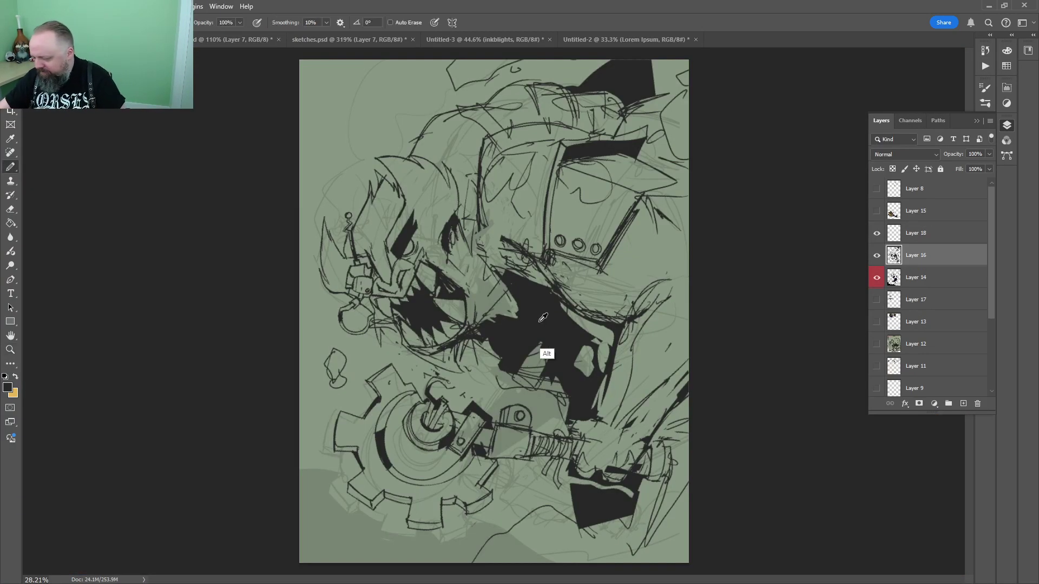
mouse_move(542, 352)
mouse_down()
mouse_move(527, 216)
mouse_move(482, 390)
mouse_up()
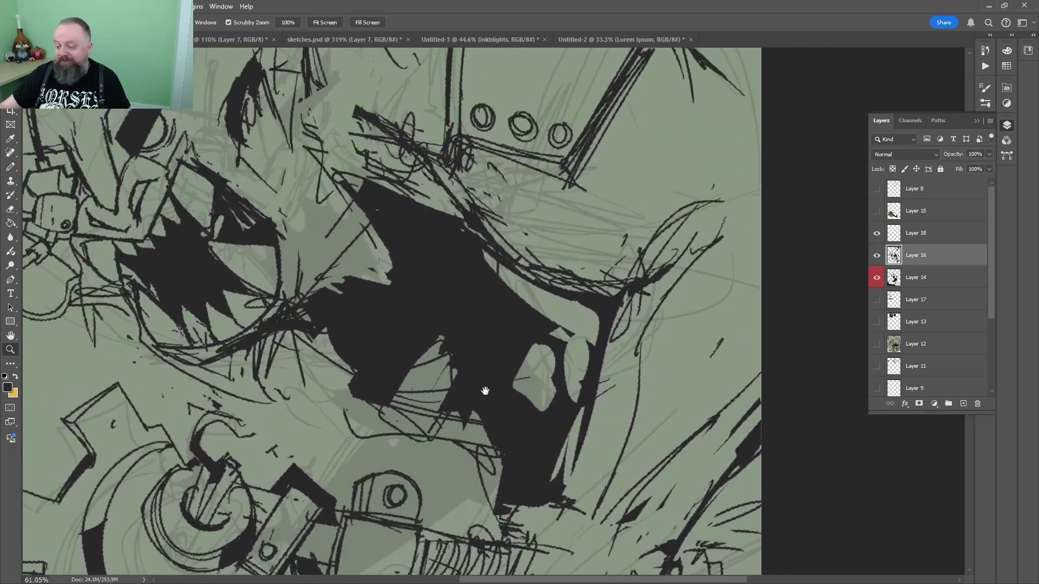
In sketches.psd, lasso the fluffy creature and move it slightly up and away from the round bird
click(254, 40)
click(340, 40)
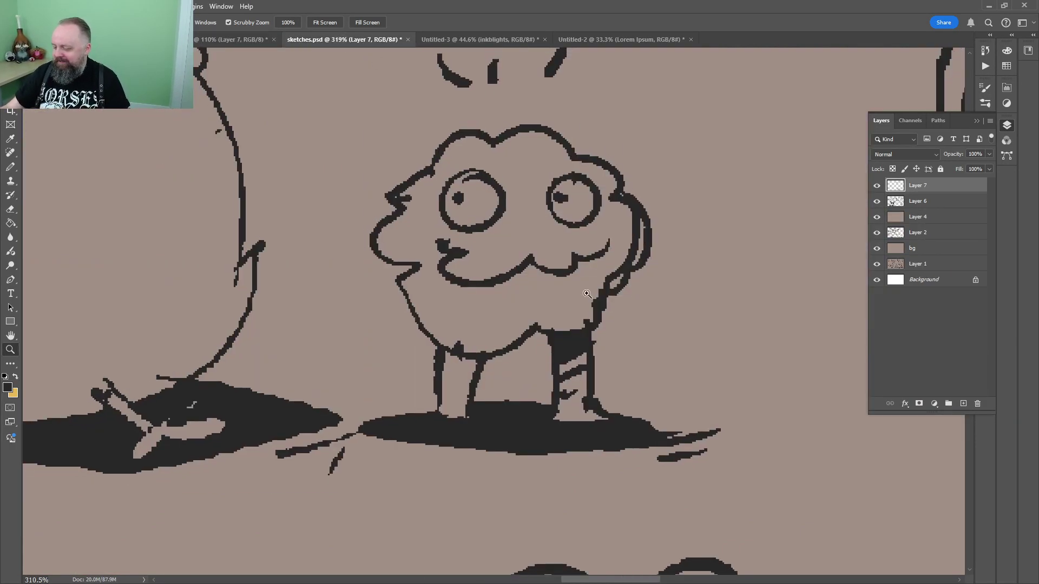
drag(642, 226, 537, 318)
drag(581, 277, 559, 332)
key(v)
drag(506, 395, 545, 311)
In the green monster sketch, draw a heavy line along the shoulder armour's near edge and shade a black wedge at its base
key(z)
drag(627, 210, 709, 185)
drag(624, 219, 678, 313)
drag(664, 271, 665, 269)
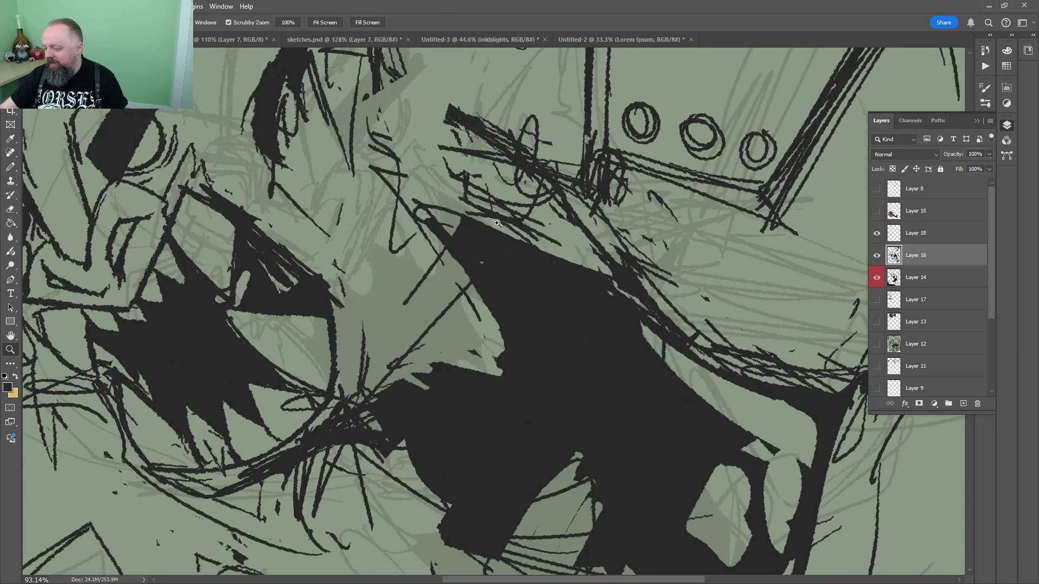
key(b)
mouse_move(501, 227)
mouse_down()
mouse_move(441, 194)
mouse_move(393, 76)
mouse_up()
mouse_move(408, 89)
mouse_down()
mouse_move(430, 259)
mouse_move(404, 231)
mouse_move(377, 294)
mouse_move(460, 401)
mouse_up()
click(417, 340)
key(z)
drag(478, 354, 438, 357)
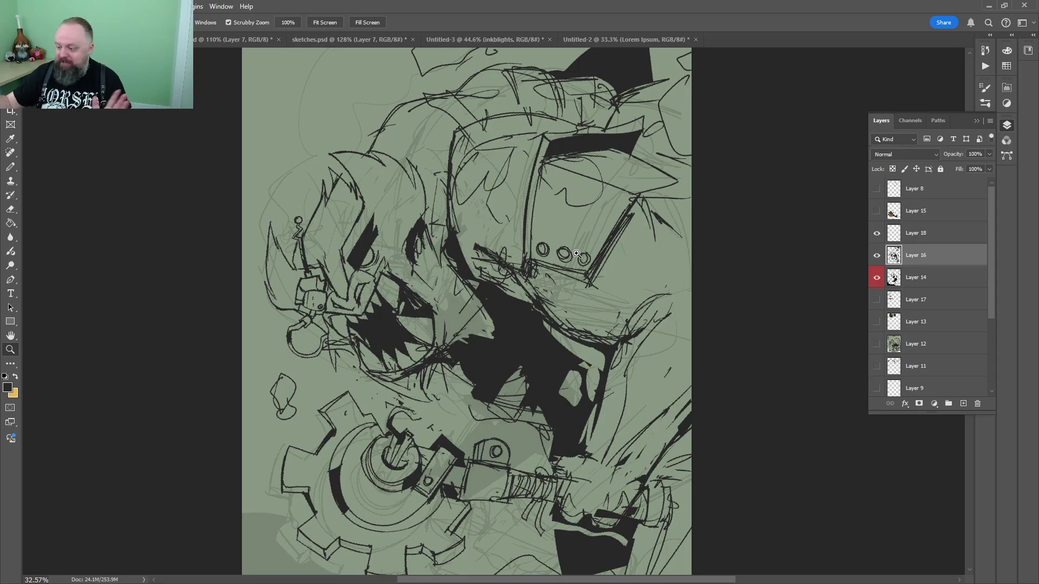
Lasso the monster's shoulder armour plate, enlarge it slightly, rotate it a little clockwise, apply the transform and deselect
drag(601, 189, 538, 262)
key(l)
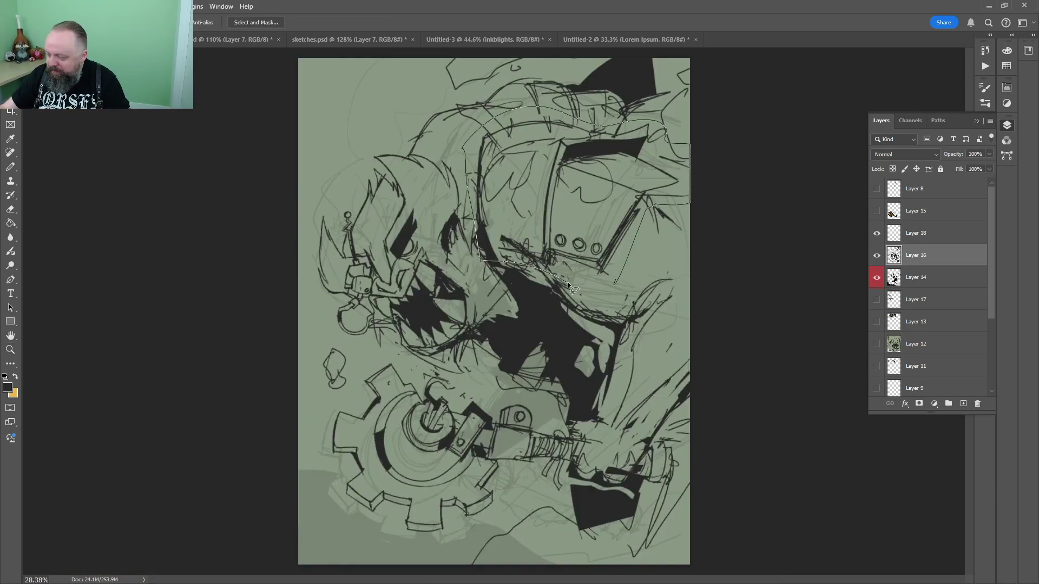
drag(567, 282, 641, 270)
key(ctrl+t)
drag(690, 107, 712, 87)
drag(735, 187, 727, 199)
key(Return)
key(ctrl+d)
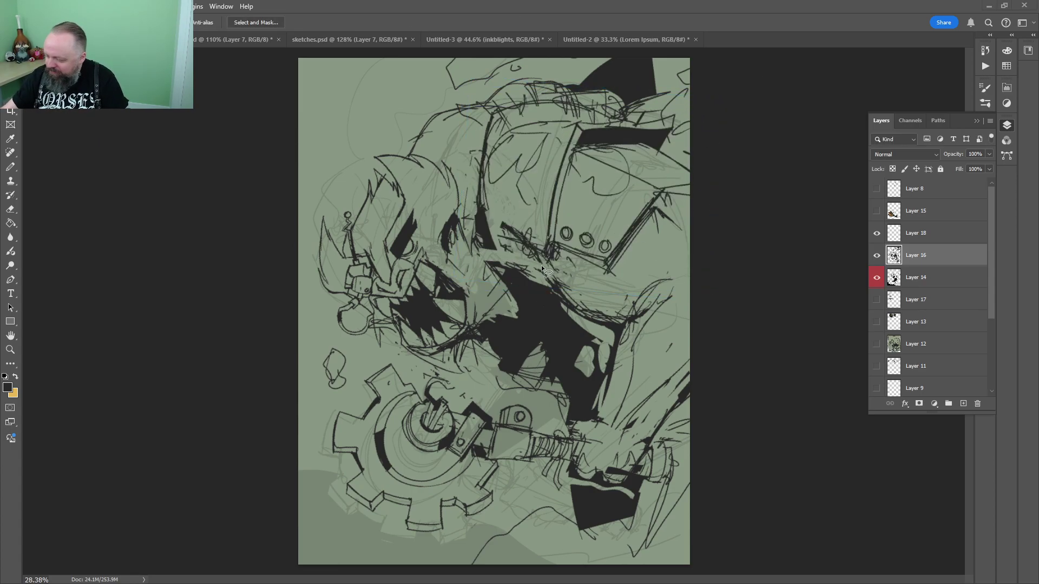
key(ctrl+z)
key(ctrl+d)
Reconnect the shoulder armour's near edge, draw its lower edge and reinforce its far corner with short strokes
drag(546, 247, 614, 293)
key(b)
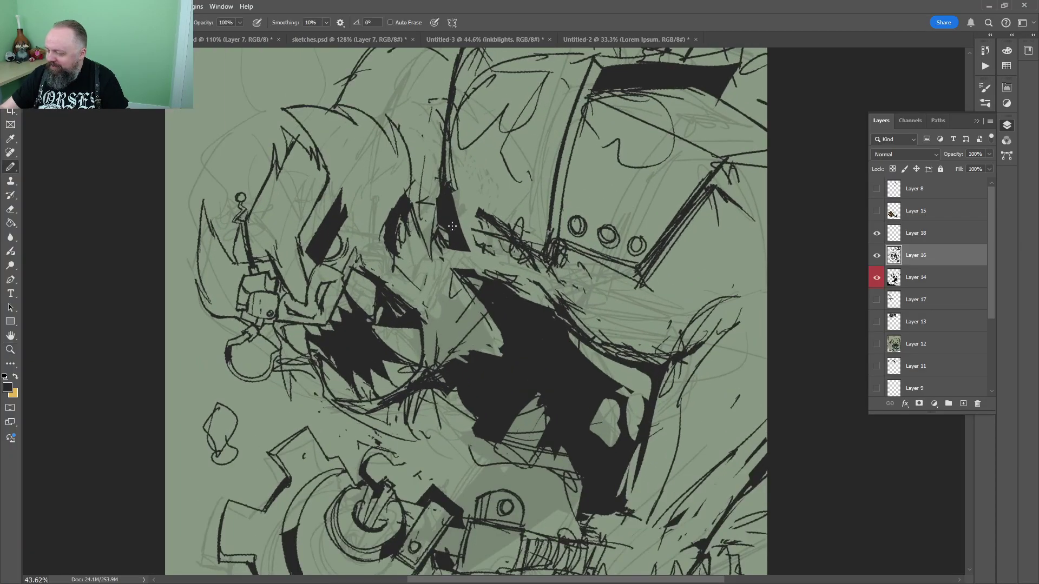
drag(456, 250, 563, 242)
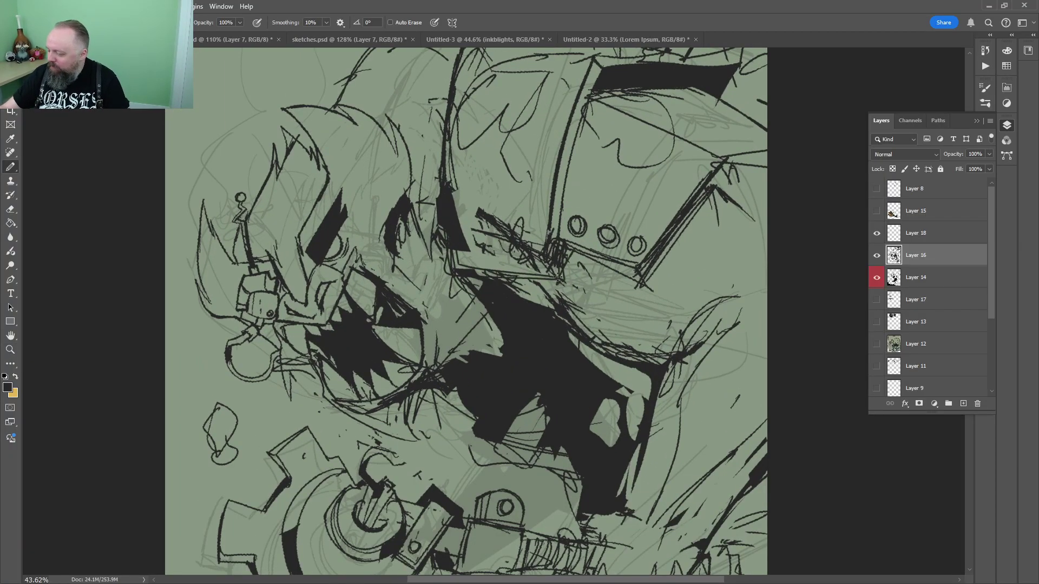
drag(680, 231, 607, 299)
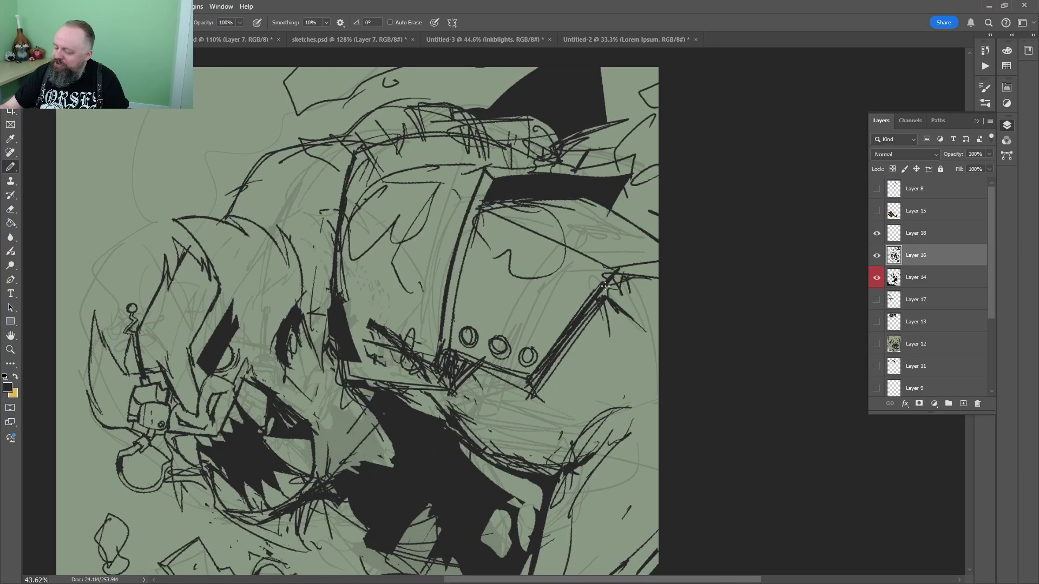
Outline a pointed shape between the monster's head and back and fill it with solid black
scroll(557, 251, down, 3)
scroll(298, 215, up, 4)
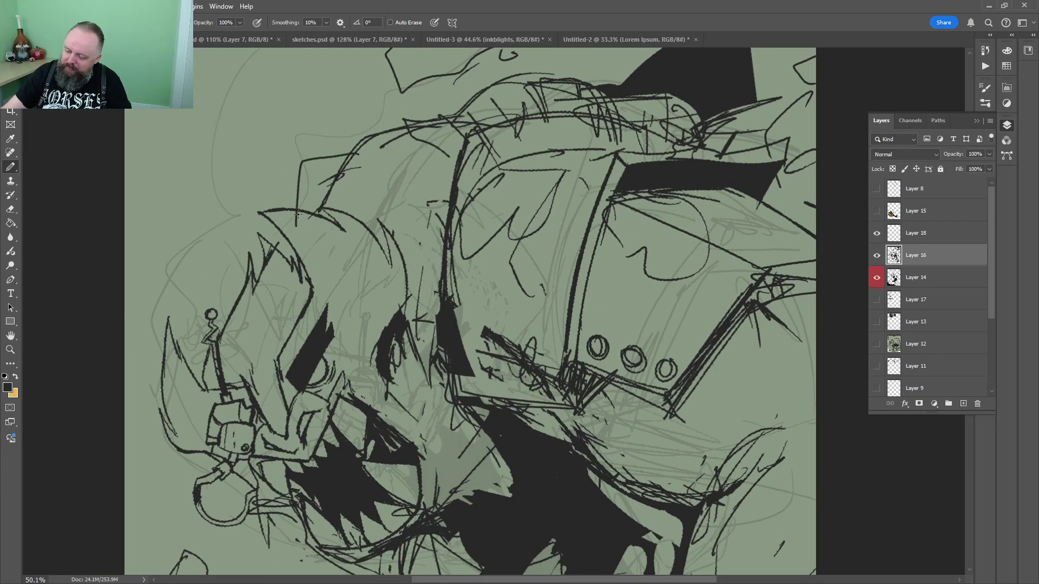
key(z)
scroll(570, 213, down, 8)
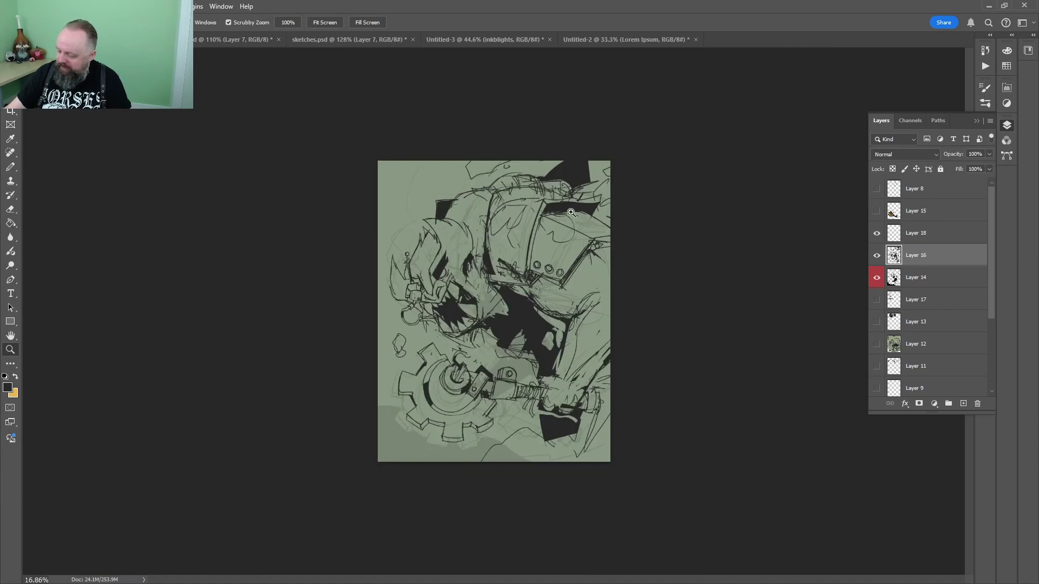
scroll(443, 226, up, 4)
key(b)
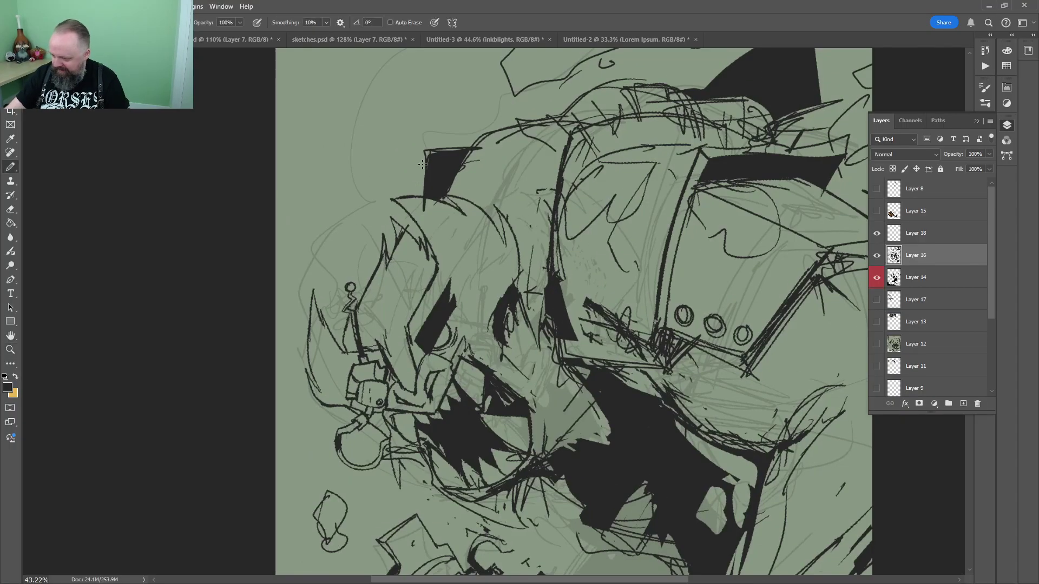
Add an angular outer line along the front of the monster's hair tuft
drag(426, 171, 352, 247)
key(z)
scroll(669, 254, down, 6)
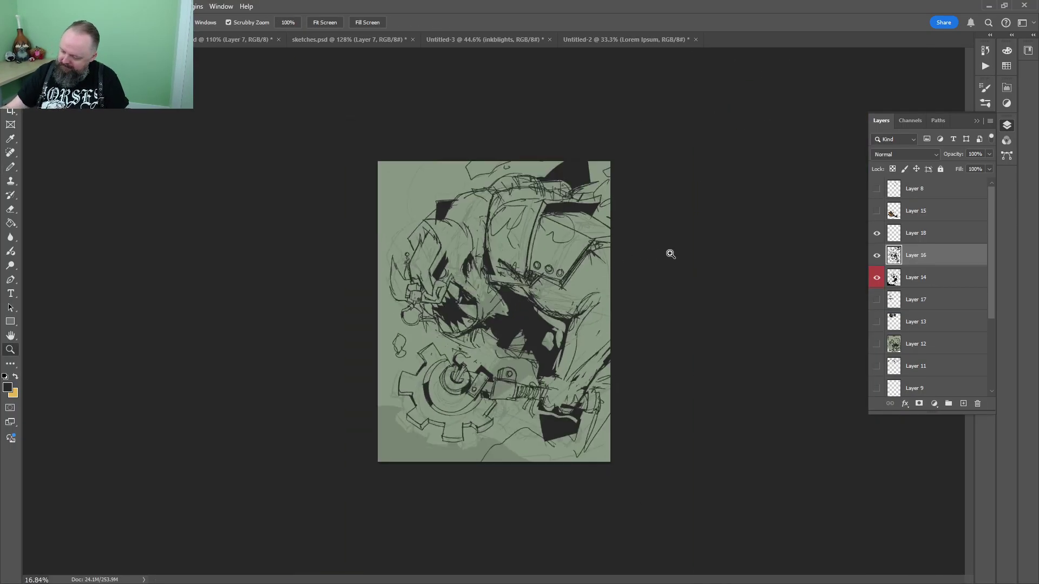
scroll(601, 284, up, 4)
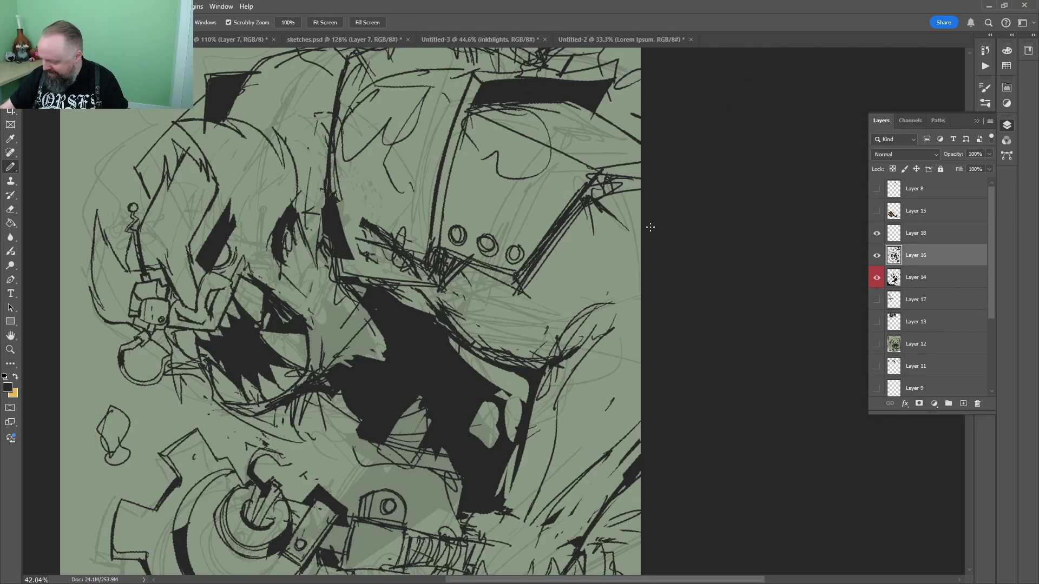
Draw an uneven, wavy ground line beneath the gear along the lower edge of the canvas
key(b)
key(z)
mouse_move(617, 202)
mouse_down()
mouse_move(519, 203)
mouse_move(608, 202)
mouse_up()
key(space)
drag(611, 487, 651, 164)
key(b)
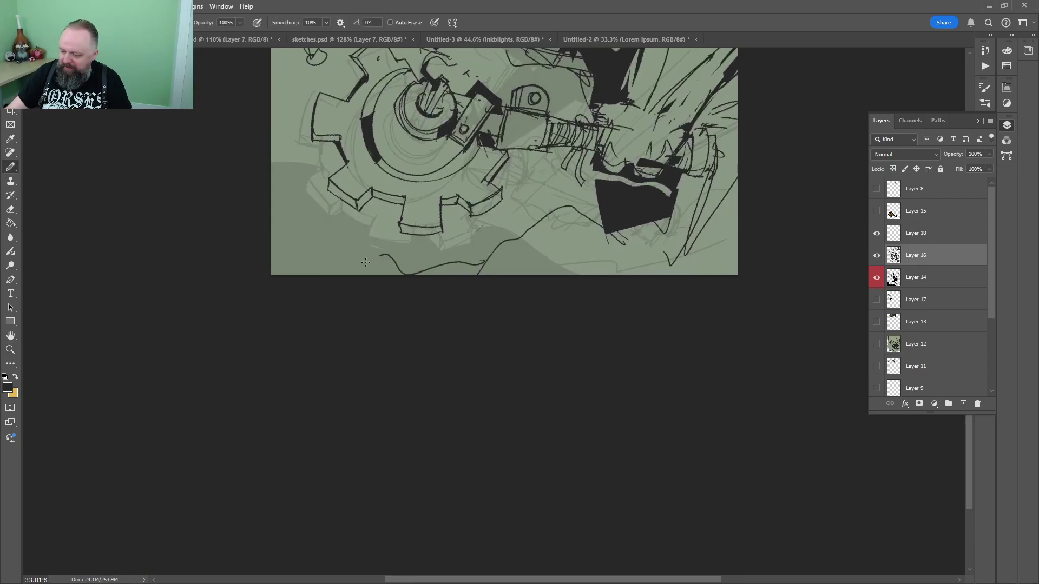
key(z)
scroll(451, 226, down, 3)
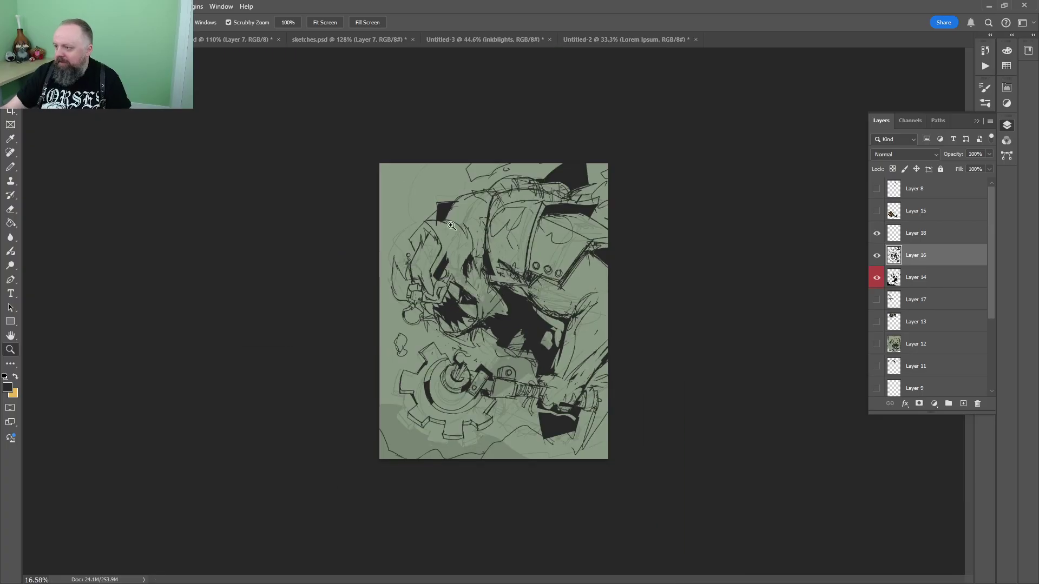
Glance at the werepig reference, switch to sketches.psd and check which doodles belong to Layer 7 by toggling its visibility
click(249, 40)
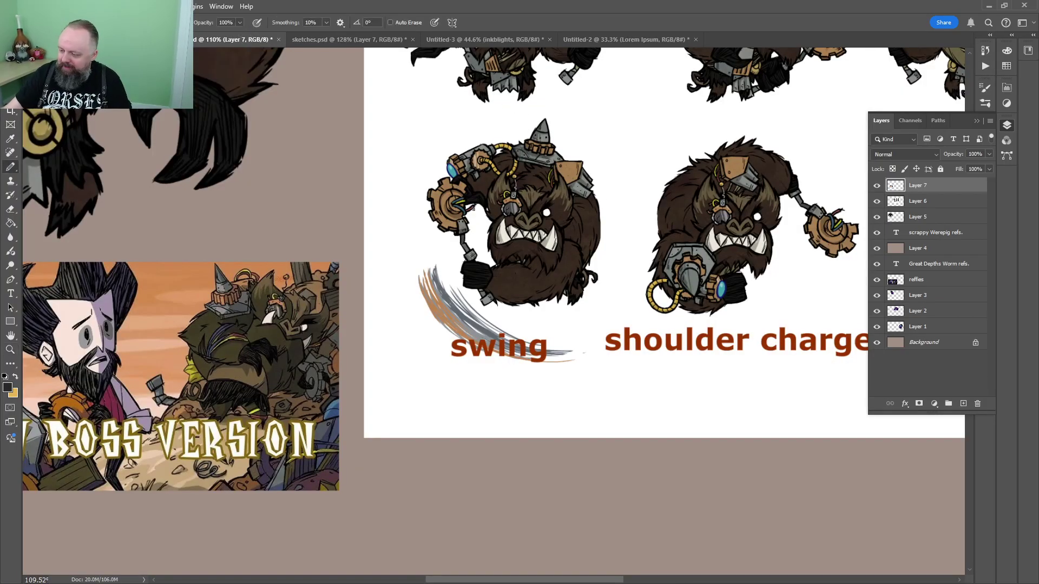
key(b)
click(353, 41)
key(z)
scroll(654, 316, down, 5)
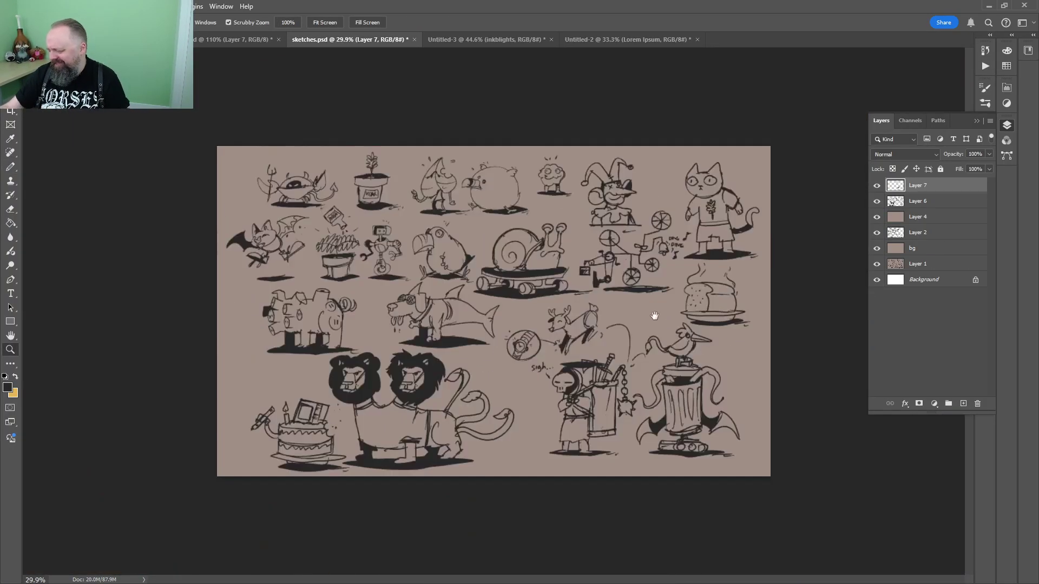
drag(696, 380, 748, 410)
click(877, 186)
click(877, 186)
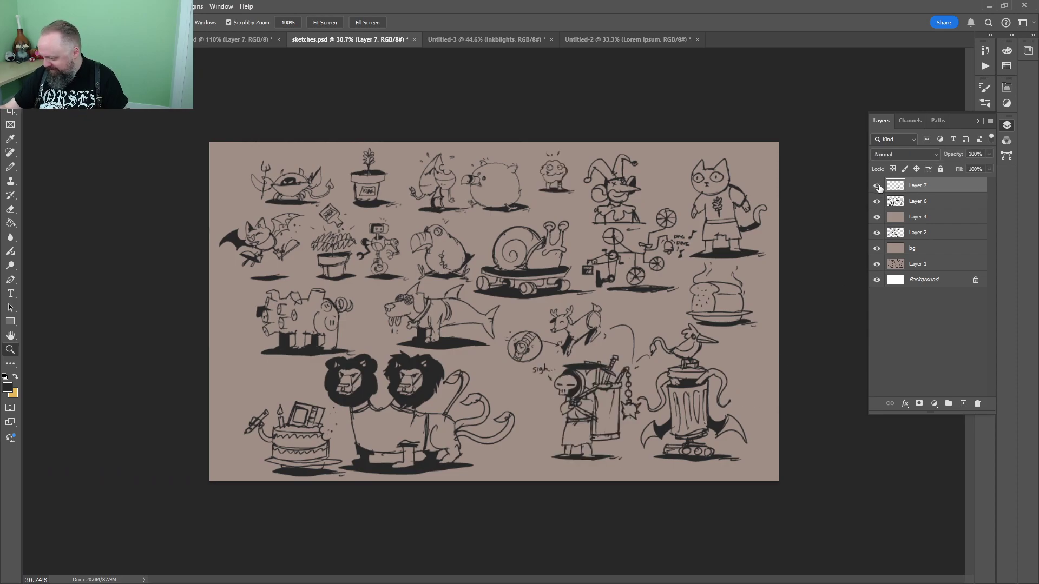
Lasso the grim reaper doodle on Layer 7, move it slightly down and to the right, and deselect
key(l)
mouse_move(657, 325)
mouse_down()
mouse_move(503, 347)
mouse_move(671, 387)
mouse_up()
key(v)
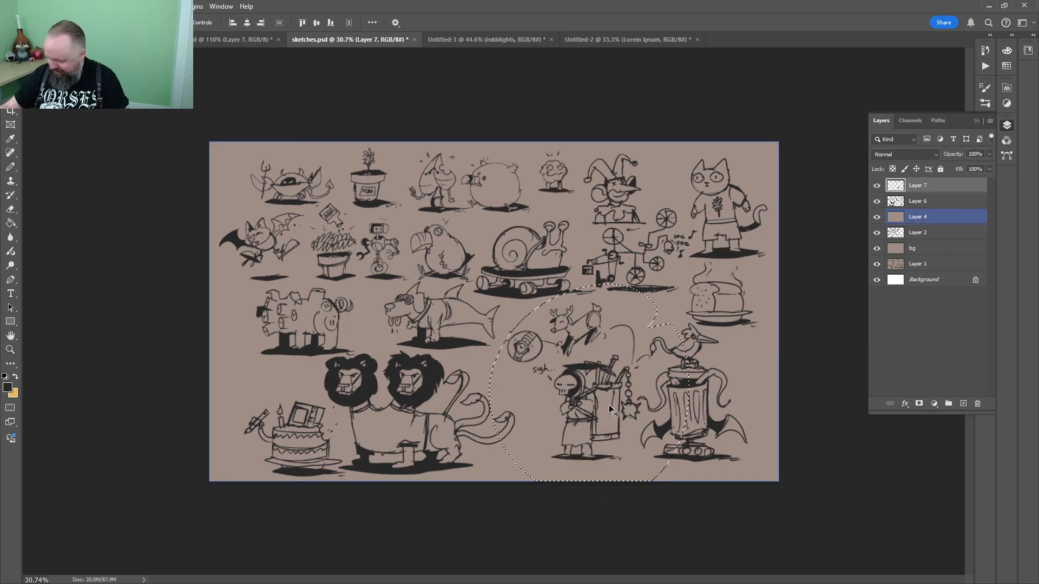
mouse_move(609, 410)
mouse_down()
mouse_move(595, 417)
mouse_move(615, 417)
mouse_up()
key(ctrl+d)
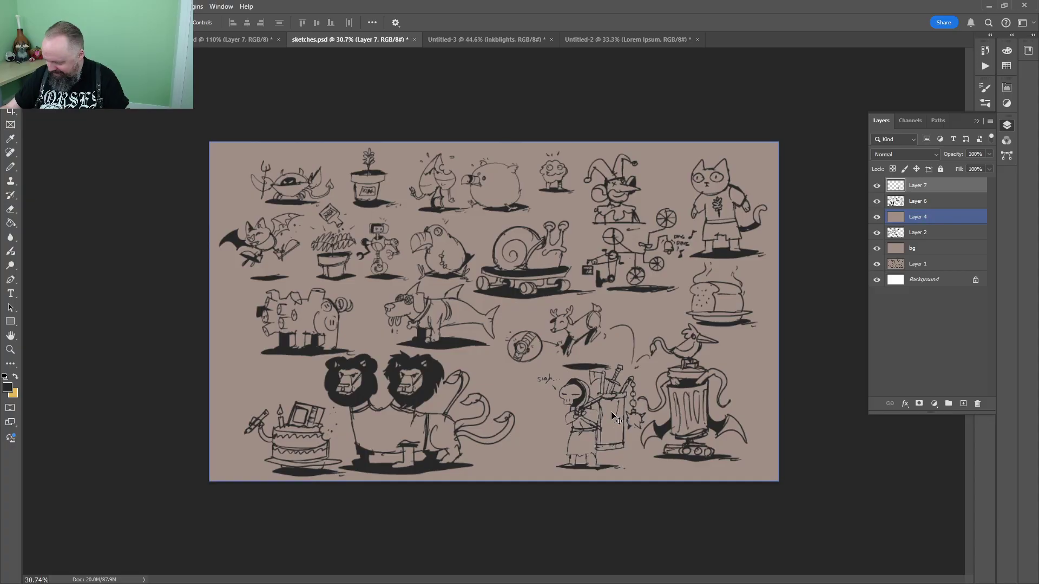
Merge Layer 7 into Layer 6, then scale the merged doodles to about 76% and move them into the canvas's upper-left corner
key(ctrl+e)
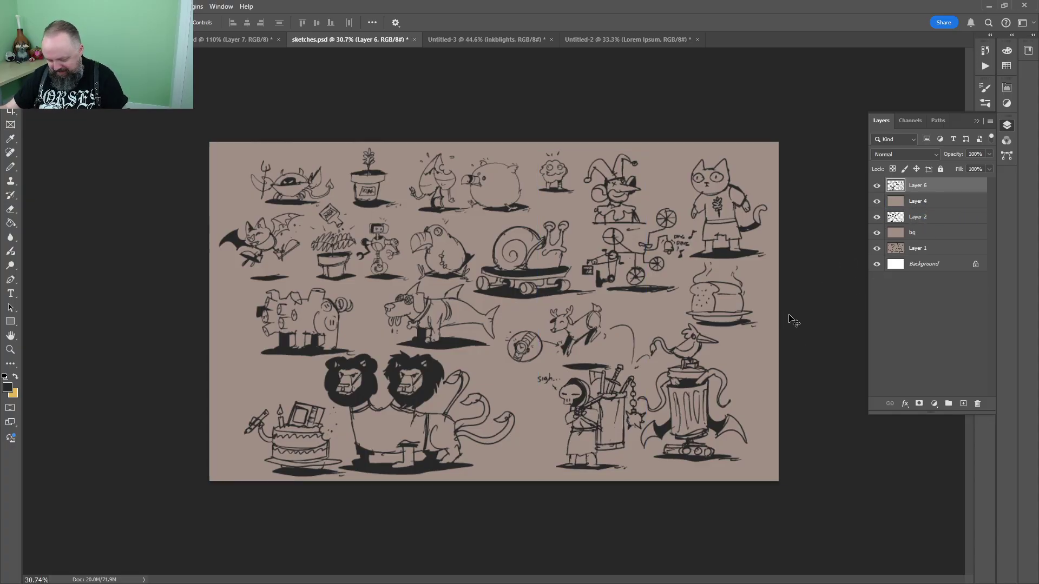
key(ctrl+t)
drag(767, 475, 631, 394)
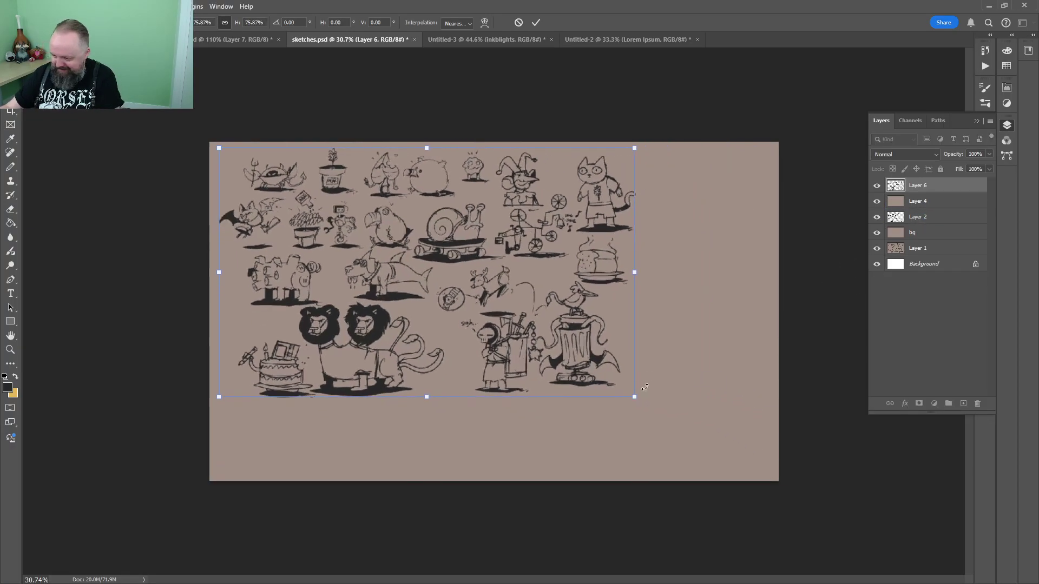
drag(595, 344, 585, 338)
key(Return)
Hide Layer 6 and Layer 4 to examine the older crocodile doodles underneath, and show both layers again
drag(876, 185, 877, 201)
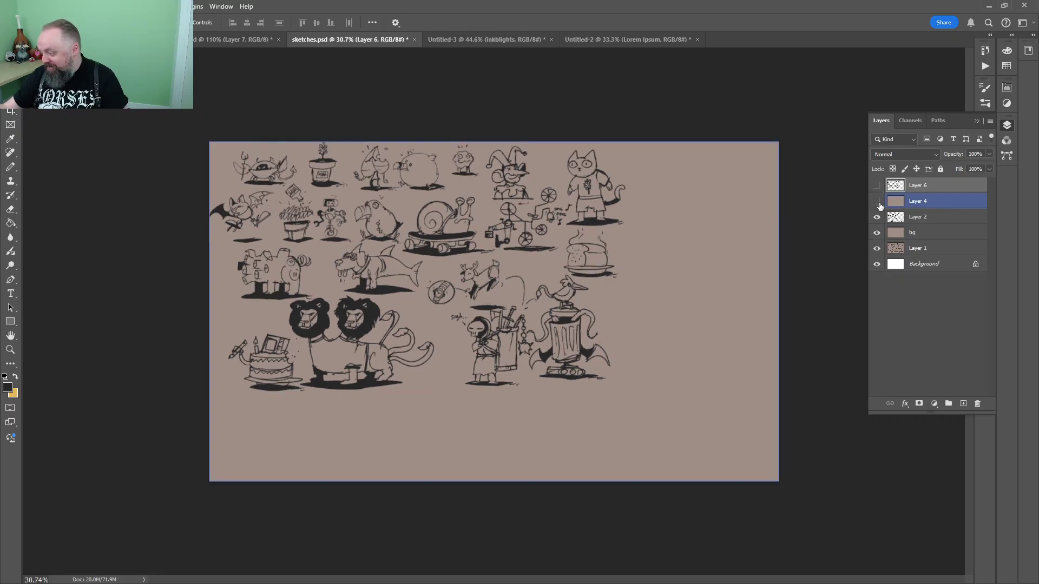
key(ctrl+space)
mouse_move(691, 438)
mouse_down()
mouse_move(716, 425)
mouse_move(777, 325)
mouse_move(793, 340)
mouse_up()
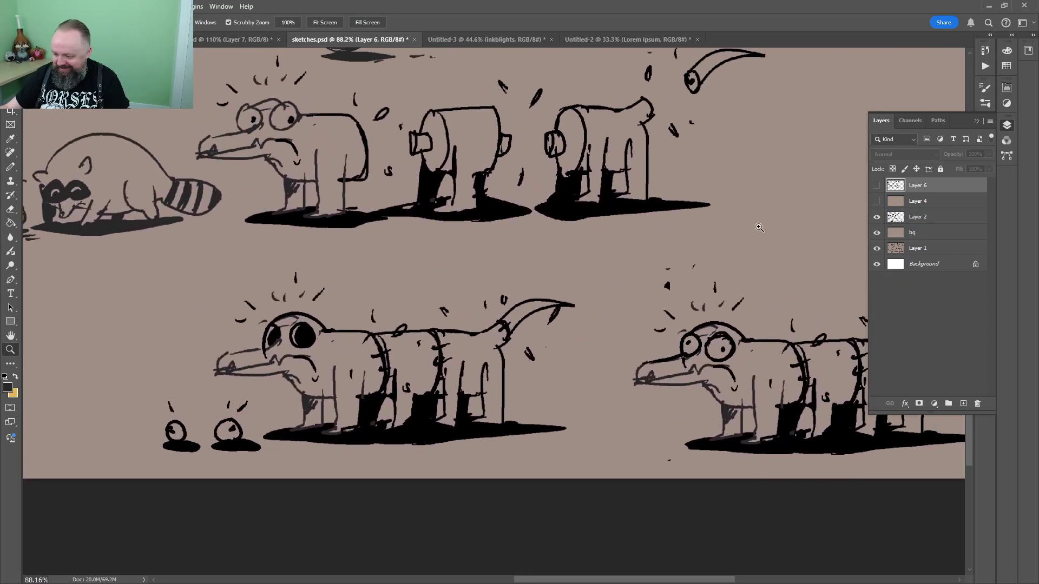
drag(760, 228, 748, 230)
scroll(773, 259, down, 4)
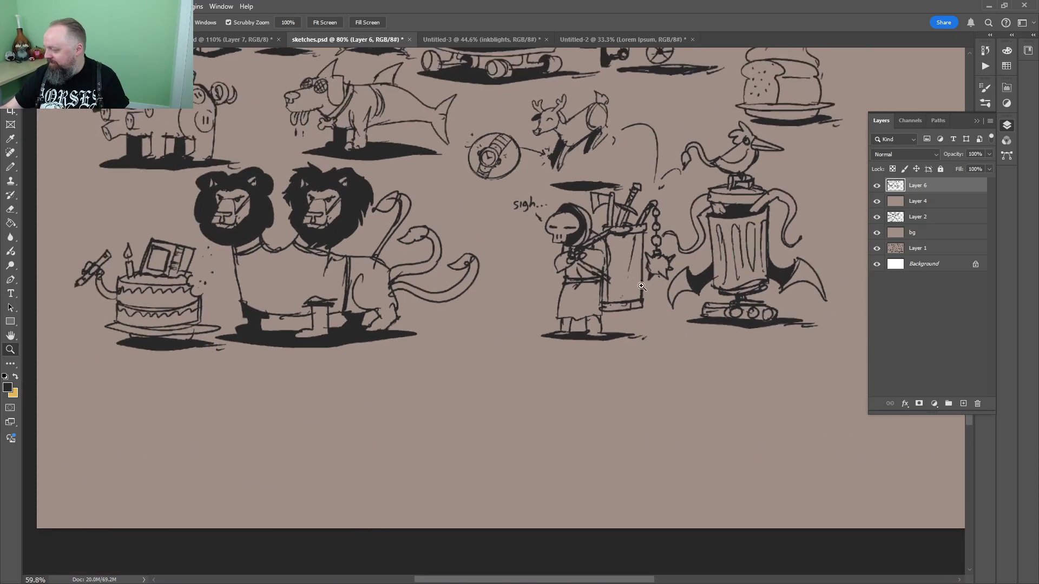
Sketch a big-nosed figure's torso and head, with a leaf sprig at each side, in the empty area beside the bread doodle
alt+click(737, 214)
key(ctrl+space)
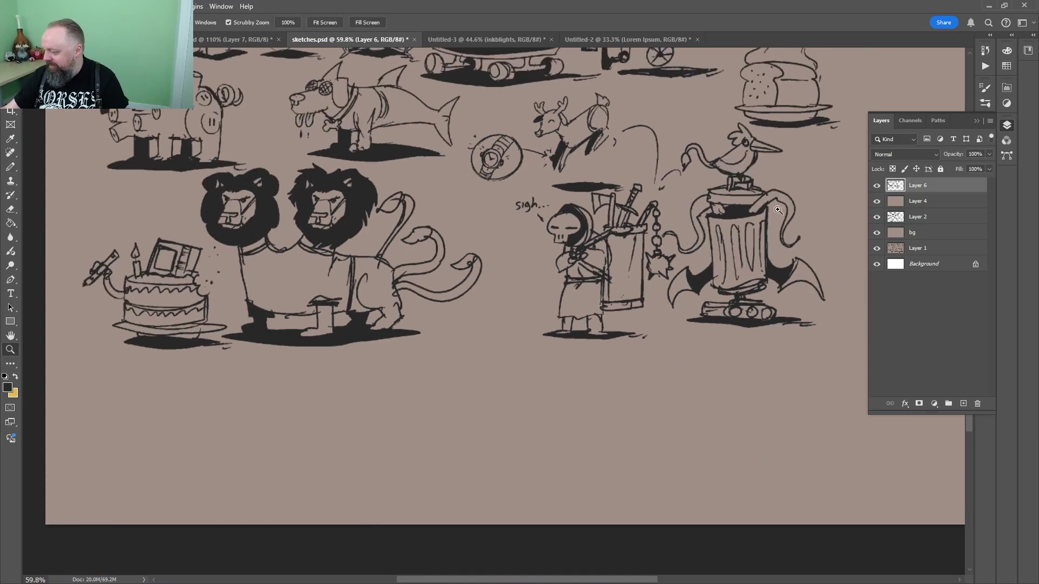
drag(792, 208, 756, 207)
drag(622, 308, 674, 306)
drag(593, 283, 416, 357)
drag(463, 287, 485, 288)
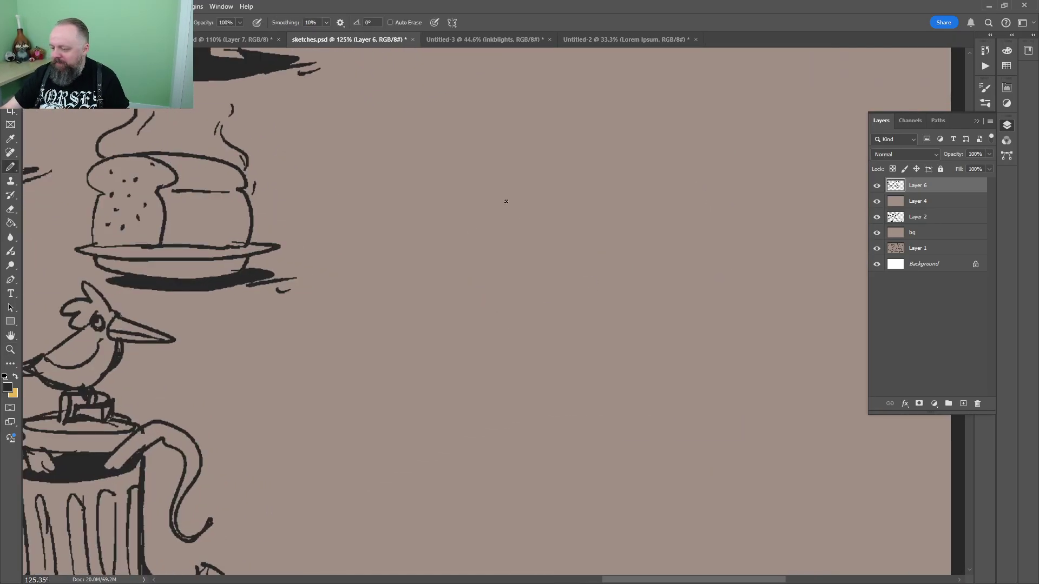
mouse_move(499, 202)
mouse_down()
mouse_move(523, 231)
mouse_move(489, 237)
mouse_move(472, 334)
mouse_move(553, 220)
mouse_up()
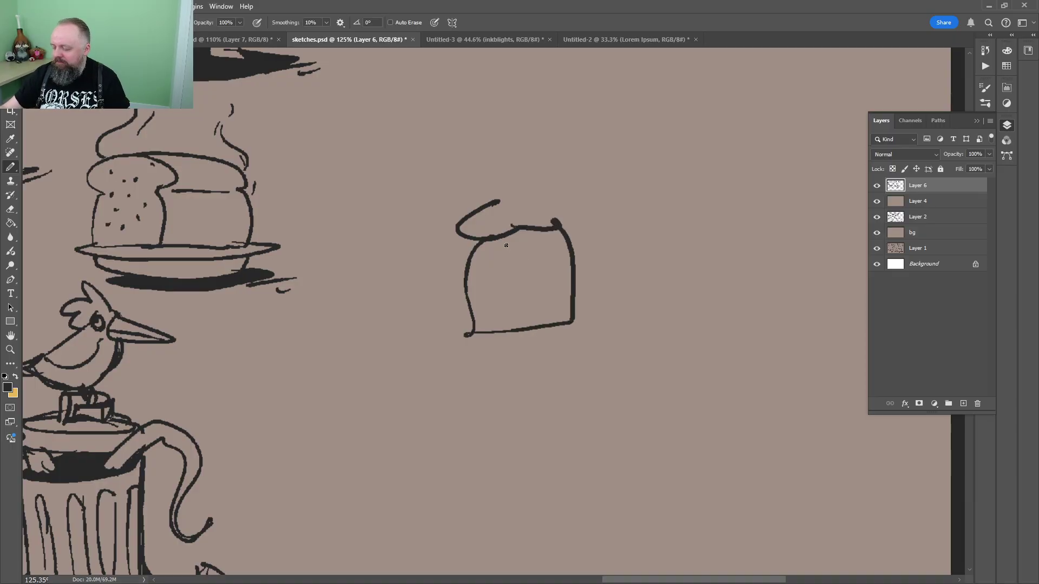
mouse_move(459, 270)
mouse_down()
mouse_move(507, 248)
mouse_move(578, 250)
mouse_up()
drag(523, 167, 561, 206)
drag(572, 174, 541, 243)
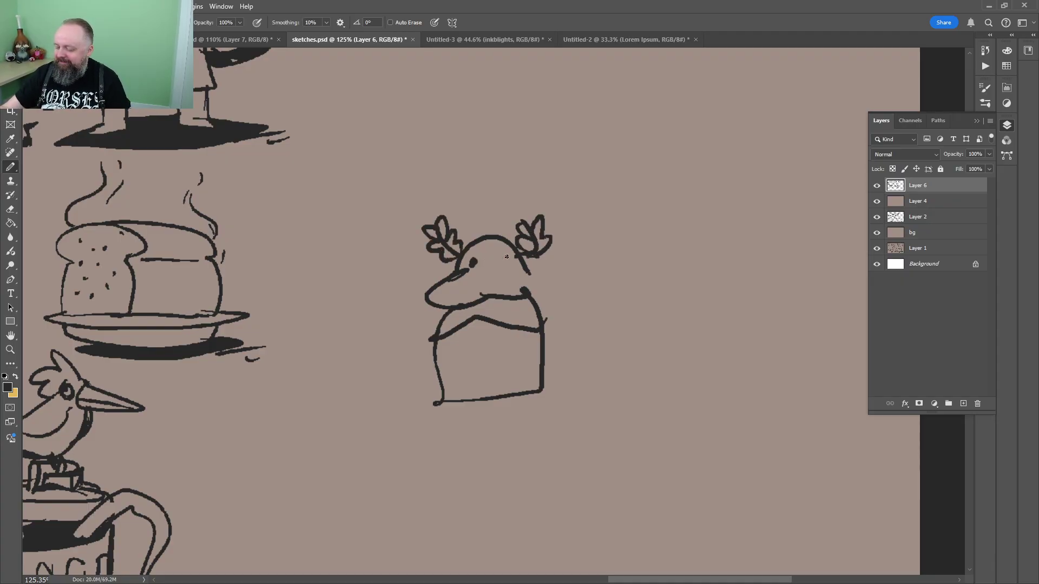
Erase both leaf sprigs and the crown of the big-nosed figure's head
key(e)
drag(504, 258, 536, 256)
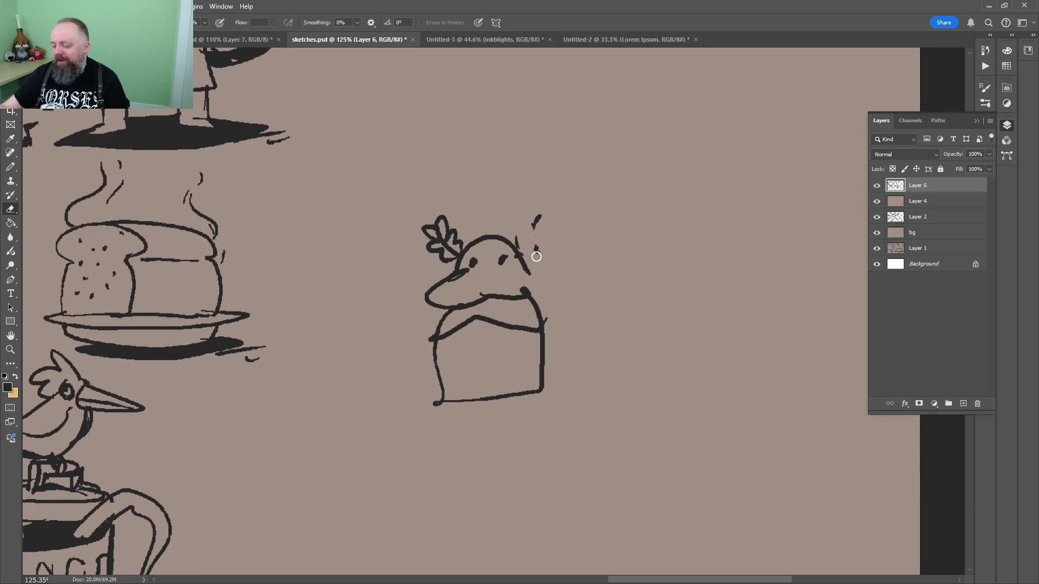
mouse_move(430, 223)
mouse_down()
mouse_move(459, 254)
mouse_move(471, 243)
mouse_move(502, 259)
mouse_move(508, 279)
mouse_move(558, 268)
mouse_up()
Draw a tall top hat with a solid dark brim, a hatband and leaf sprigs on the big-nosed figure's head
key(z)
key(b)
mouse_move(438, 259)
mouse_down()
mouse_move(431, 269)
mouse_move(433, 233)
mouse_move(582, 254)
mouse_move(412, 209)
mouse_move(573, 249)
mouse_move(535, 350)
mouse_up()
key(g)
click(598, 232)
key(b)
key(space)
mouse_move(339, 381)
mouse_down()
mouse_move(355, 195)
mouse_move(550, 194)
mouse_up()
mouse_move(550, 194)
mouse_down()
mouse_move(508, 362)
mouse_move(513, 389)
mouse_move(519, 358)
mouse_move(470, 297)
mouse_move(462, 317)
mouse_move(486, 347)
mouse_move(527, 346)
mouse_up()
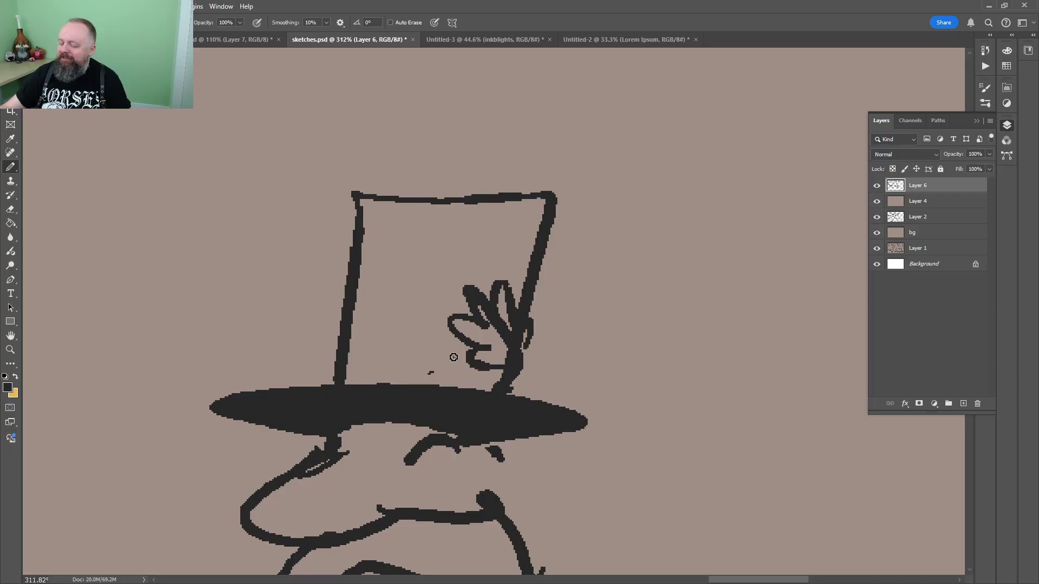
mouse_move(336, 351)
mouse_down()
mouse_move(284, 292)
mouse_move(282, 263)
mouse_move(315, 295)
mouse_move(313, 331)
mouse_move(260, 296)
mouse_move(318, 345)
mouse_move(476, 338)
mouse_up()
scroll(519, 249, down, 5)
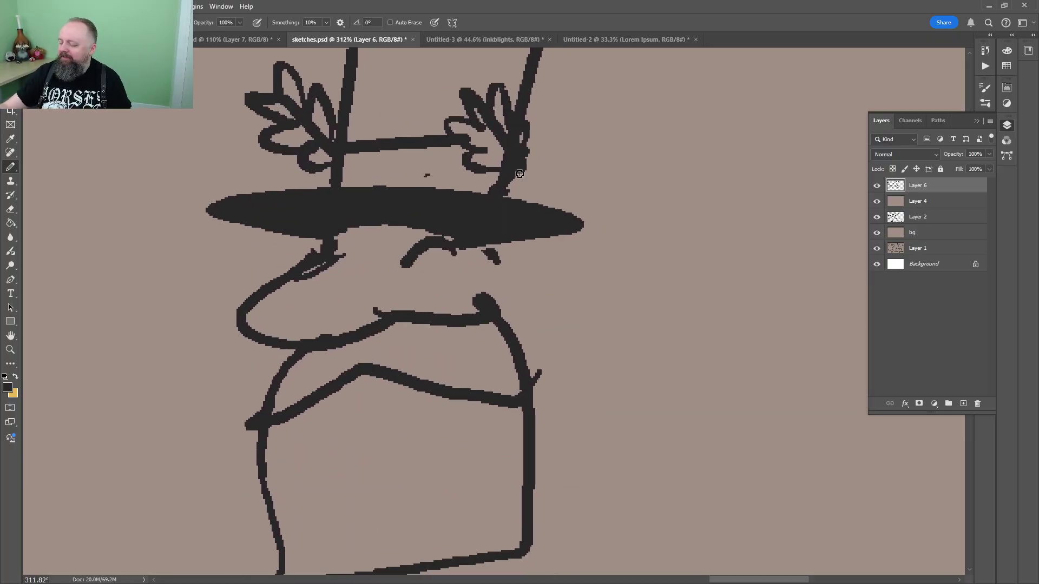
scroll(520, 173, down, 3)
scroll(535, 189, up, 2)
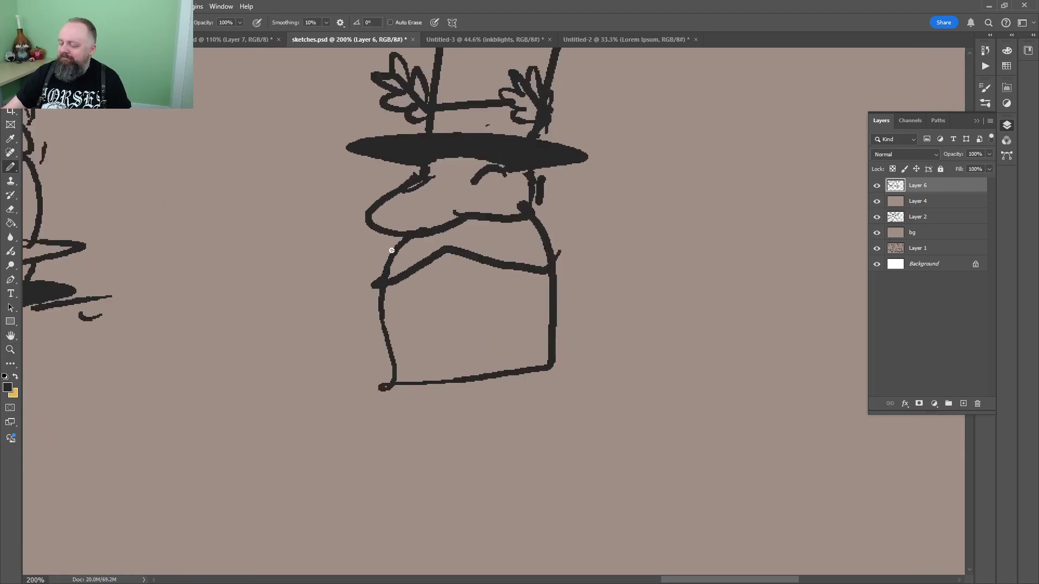
Sketch the upper edge of the figure's raised front arm, ending in a clenched fist
mouse_move(390, 255)
mouse_down()
mouse_move(311, 207)
mouse_move(411, 253)
mouse_up()
mouse_move(380, 269)
mouse_down()
mouse_move(405, 250)
mouse_move(358, 261)
mouse_up()
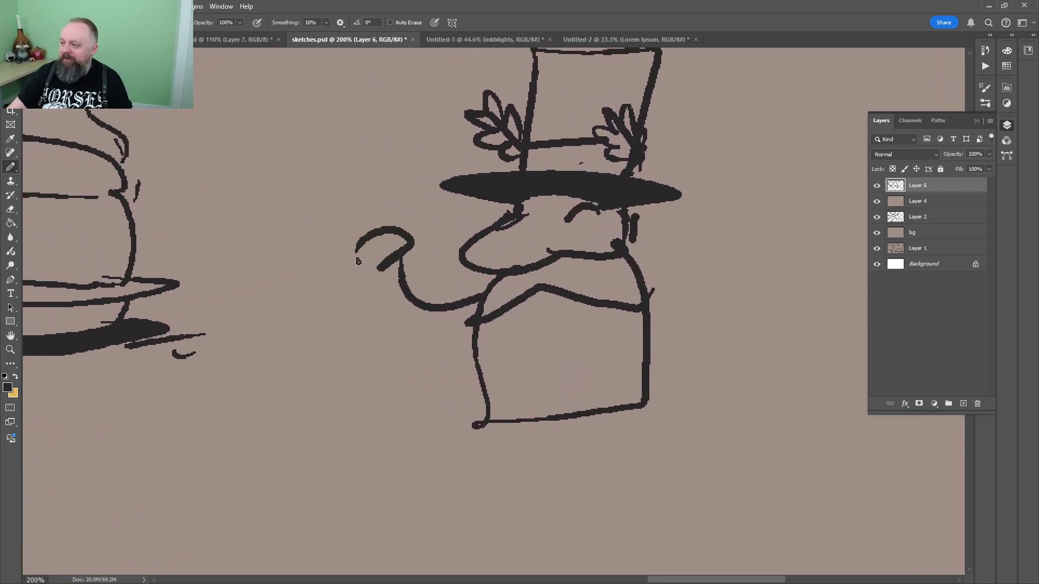
mouse_move(397, 225)
mouse_down()
mouse_move(358, 240)
mouse_move(400, 220)
mouse_move(352, 222)
mouse_up()
mouse_move(349, 222)
mouse_down()
mouse_move(333, 216)
mouse_move(344, 242)
mouse_up()
mouse_move(342, 243)
mouse_down()
mouse_move(343, 285)
mouse_move(400, 256)
mouse_move(388, 315)
mouse_up()
mouse_move(446, 252)
mouse_down()
mouse_move(462, 243)
mouse_move(636, 381)
mouse_up()
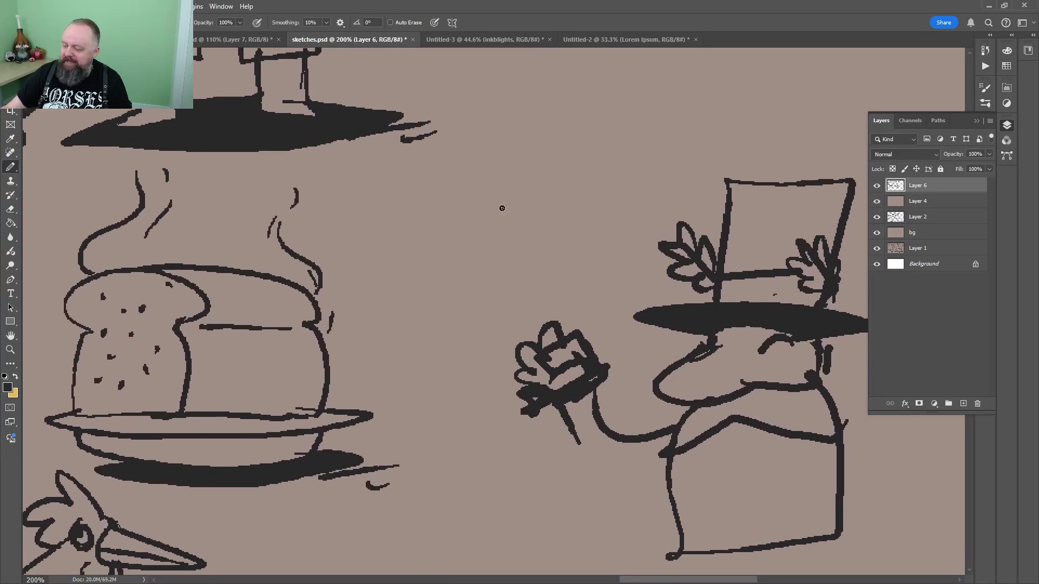
mouse_move(500, 208)
mouse_down()
mouse_move(496, 241)
mouse_move(490, 192)
mouse_up()
key(g)
click(471, 233)
key(b)
drag(523, 129, 579, 129)
key(ctrl+z)
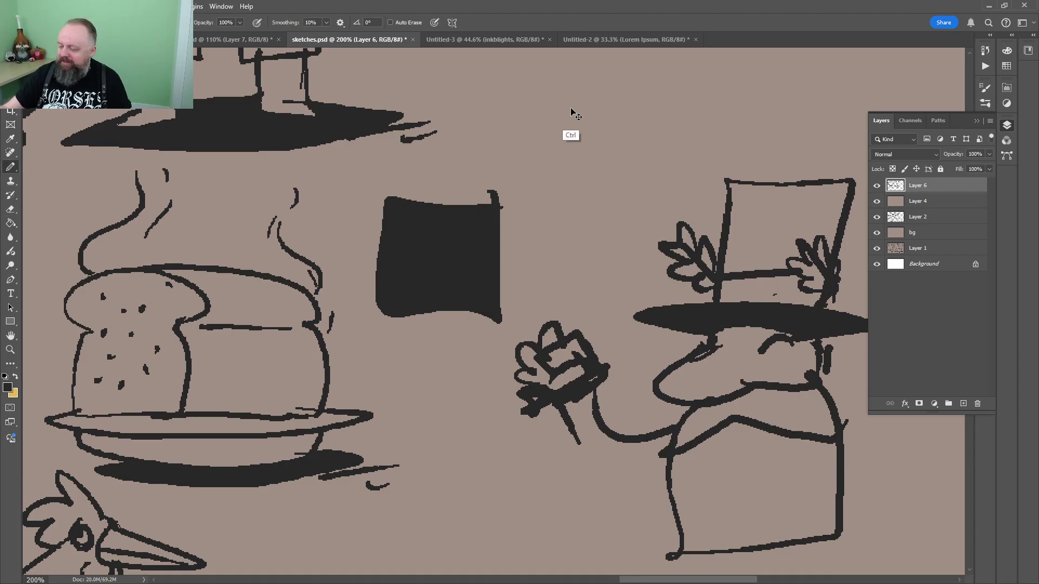
key(ctrl+z)
key(ctrl+z)
Close the raised arm's lower edge and sketch the bent rear arm with its fist behind the figure
drag(535, 321, 438, 135)
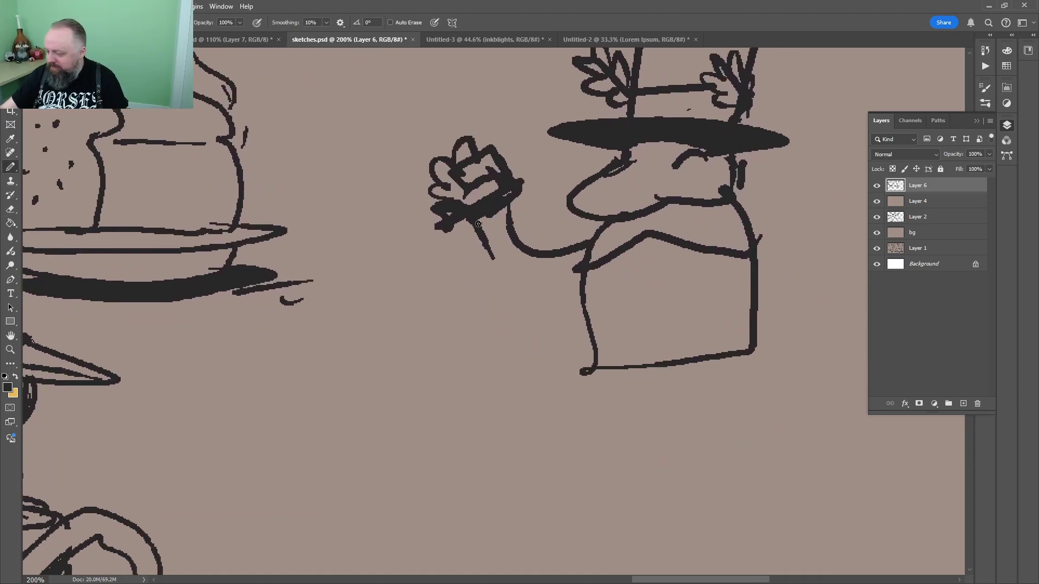
mouse_move(476, 222)
mouse_down()
mouse_move(514, 280)
mouse_move(571, 272)
mouse_up()
mouse_move(603, 240)
mouse_down()
mouse_move(541, 226)
mouse_move(377, 250)
mouse_up()
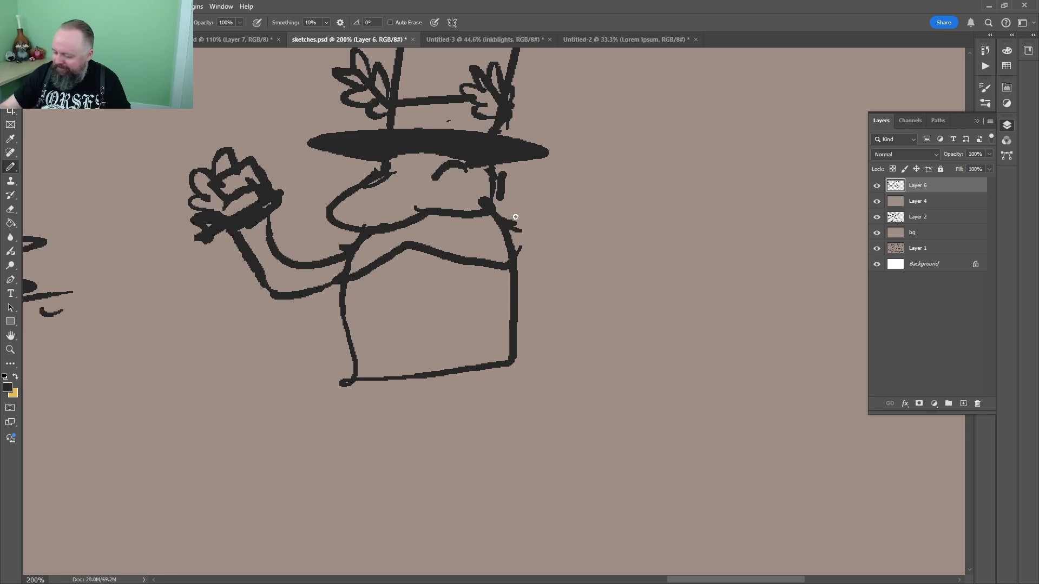
mouse_move(494, 201)
mouse_down()
mouse_move(572, 249)
mouse_move(628, 243)
mouse_up()
drag(525, 266, 619, 318)
mouse_move(622, 241)
mouse_down()
mouse_move(654, 272)
mouse_move(643, 319)
mouse_up()
mouse_move(619, 316)
mouse_down()
mouse_move(587, 325)
mouse_move(602, 342)
mouse_up()
mouse_move(600, 340)
mouse_down()
mouse_move(615, 366)
mouse_move(644, 320)
mouse_up()
drag(536, 271, 528, 336)
mouse_move(526, 335)
mouse_down()
mouse_move(606, 195)
mouse_move(599, 212)
mouse_up()
Draw the figure's back line, waist and running legs, finishing them with pointed shoes and ankle cuffs
drag(610, 145, 561, 319)
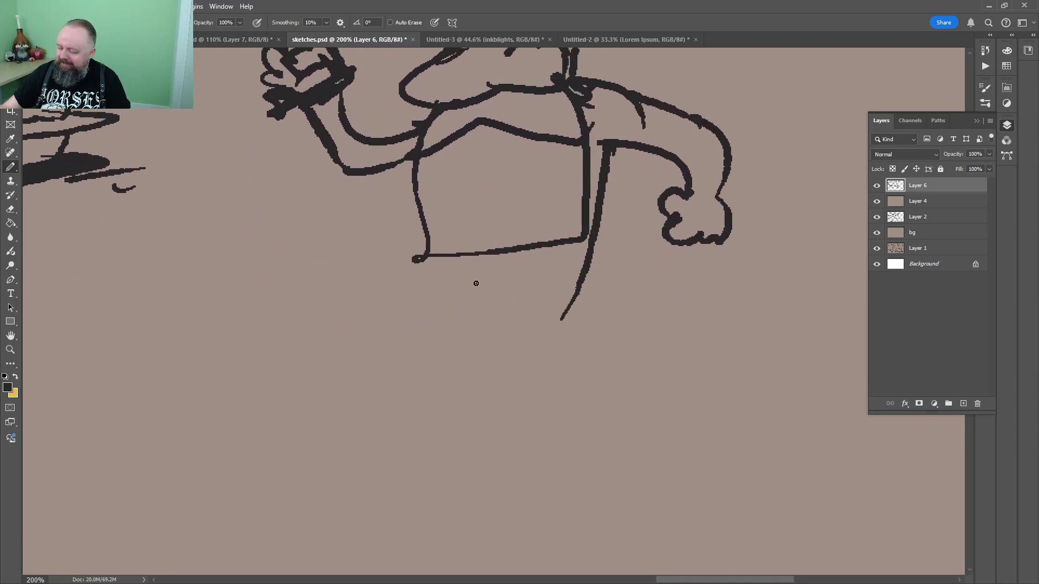
mouse_move(450, 252)
mouse_down()
mouse_move(428, 299)
mouse_move(331, 351)
mouse_move(331, 403)
mouse_move(501, 335)
mouse_move(638, 387)
mouse_up()
mouse_move(567, 307)
mouse_down()
mouse_move(638, 305)
mouse_move(652, 403)
mouse_up()
mouse_move(574, 297)
mouse_down()
mouse_move(442, 292)
mouse_move(574, 297)
mouse_up()
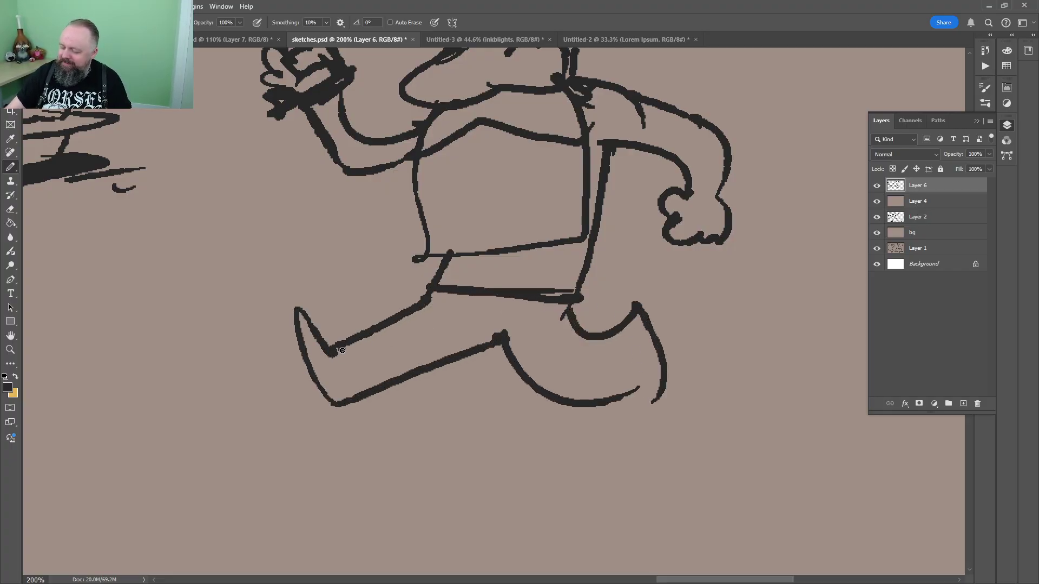
drag(342, 350, 351, 402)
drag(354, 363, 359, 385)
drag(636, 324, 630, 362)
drag(639, 350, 653, 400)
Draw a lightning bolt in the figure's raised fist and add sleeve bands across both arms
drag(718, 197, 590, 333)
drag(543, 247, 531, 281)
drag(252, 309, 587, 317)
mouse_move(554, 192)
mouse_down()
mouse_move(568, 205)
mouse_move(569, 171)
mouse_up()
mouse_move(480, 225)
mouse_down()
mouse_move(456, 277)
mouse_move(367, 385)
mouse_move(462, 327)
mouse_move(454, 264)
mouse_move(477, 243)
mouse_up()
Draw a large cloud beneath the running figure and a smaller one trailing behind the rear foot
key(z)
drag(696, 223, 679, 224)
drag(698, 292, 540, 197)
key(b)
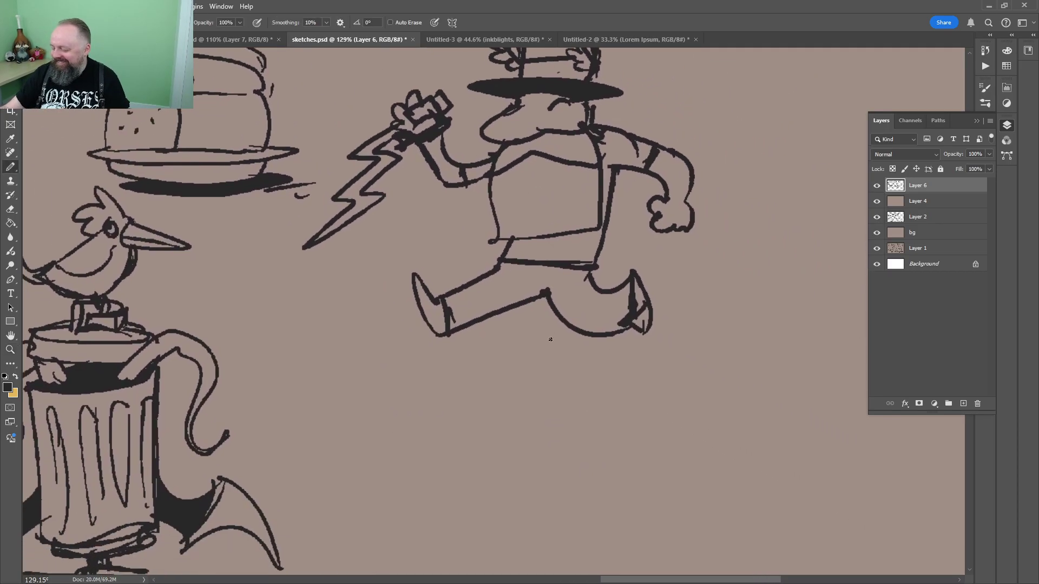
mouse_move(584, 386)
mouse_down()
mouse_move(552, 348)
mouse_move(413, 431)
mouse_move(627, 428)
mouse_move(572, 375)
mouse_up()
drag(700, 319, 613, 346)
mouse_move(590, 385)
mouse_down()
mouse_move(662, 366)
mouse_move(587, 394)
mouse_up()
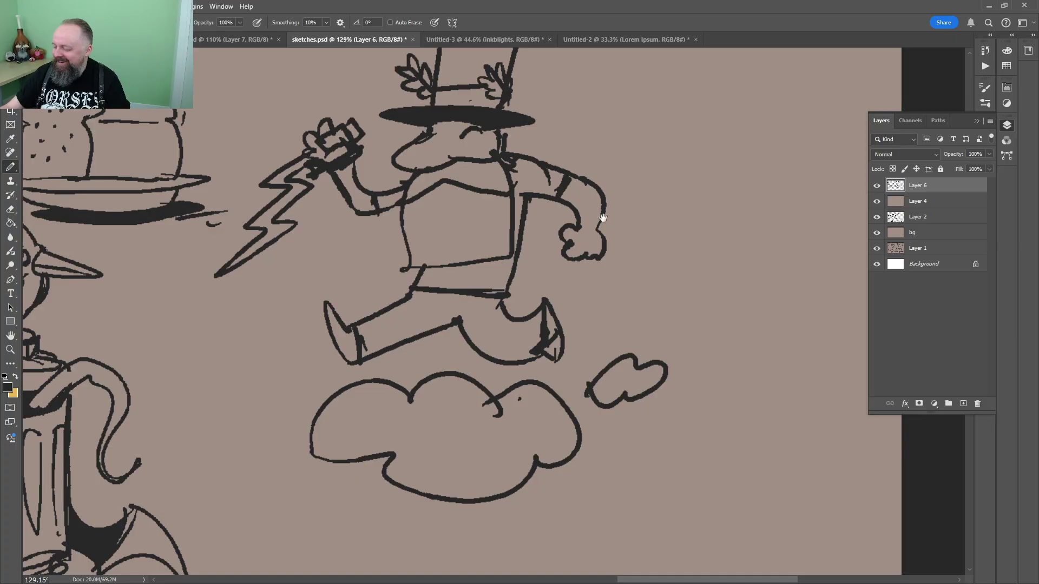
Fill the top hat's crown solid dark on the lightning-bolt figure
drag(600, 218, 544, 374)
key(z)
drag(513, 166, 421, 192)
key(g)
click(372, 234)
key(z)
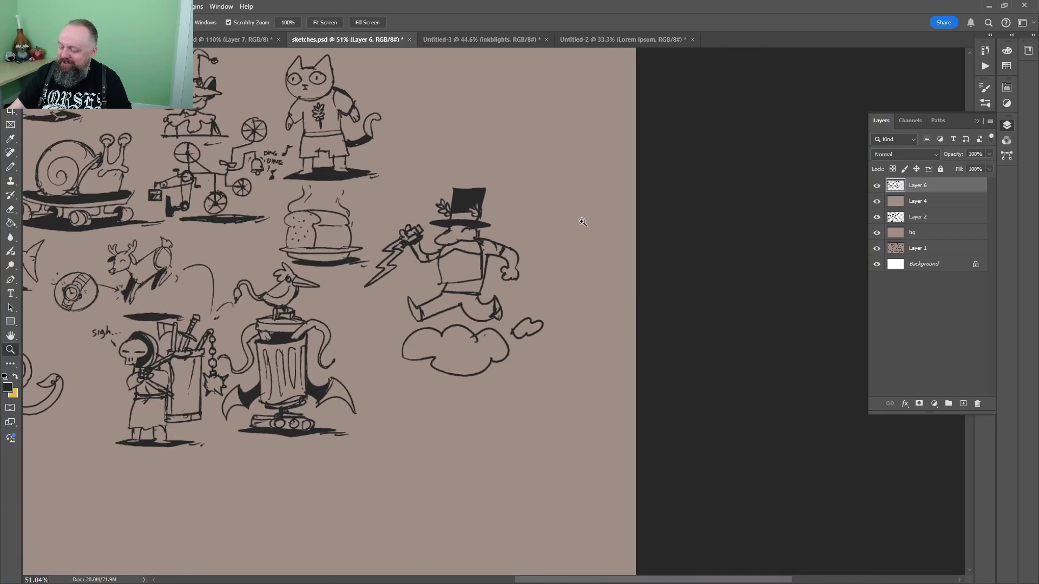
drag(401, 228, 455, 228)
drag(527, 185, 459, 251)
Switch to the green monster document and examine its sketch up close, glancing back once at sketches.psd for comparison
click(89, 39)
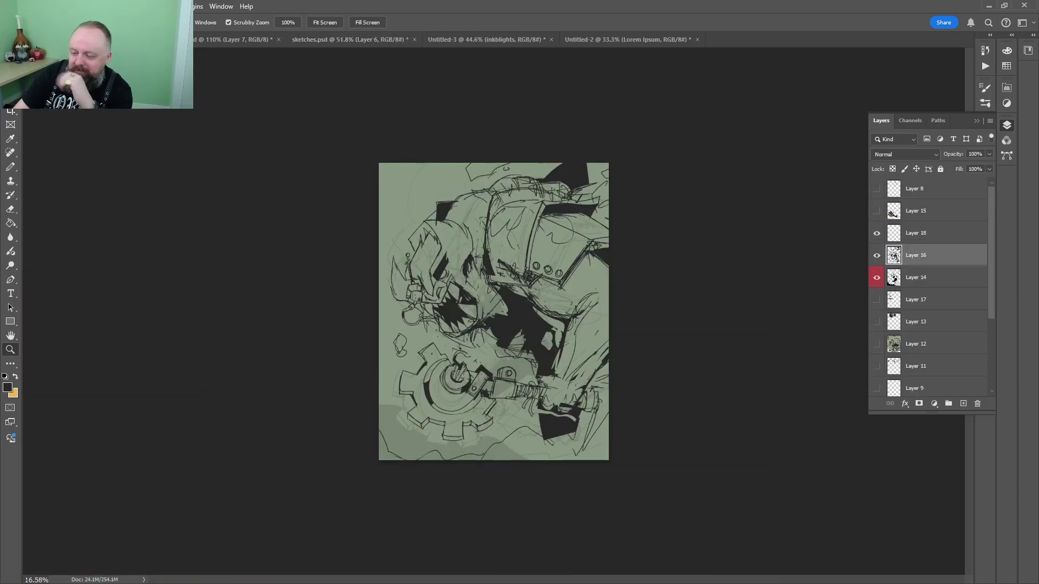
mouse_move(515, 330)
mouse_down()
mouse_move(554, 330)
mouse_move(554, 218)
mouse_move(538, 209)
mouse_up()
key(b)
drag(519, 266, 504, 308)
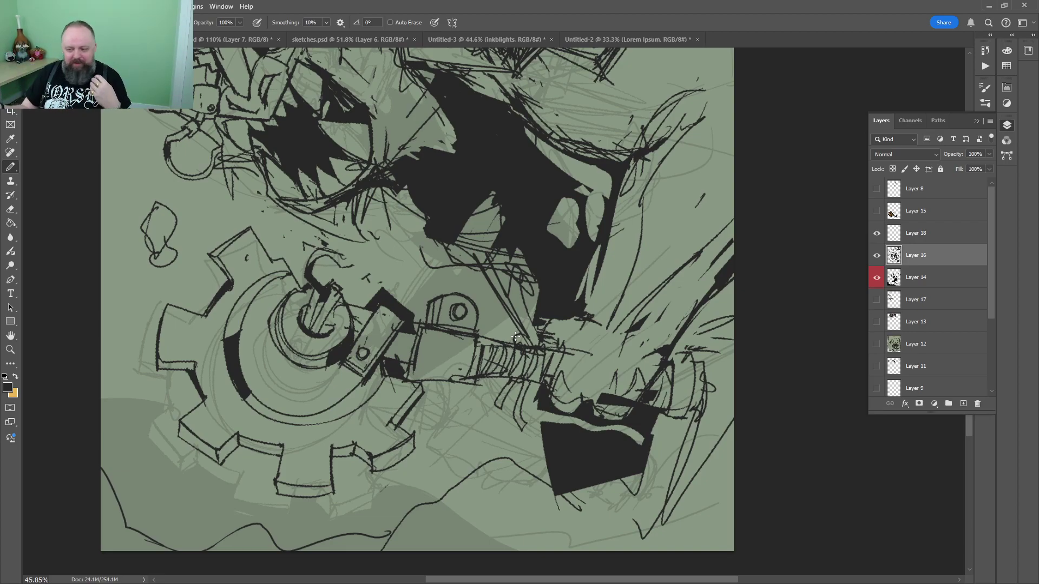
click(220, 48)
click(359, 46)
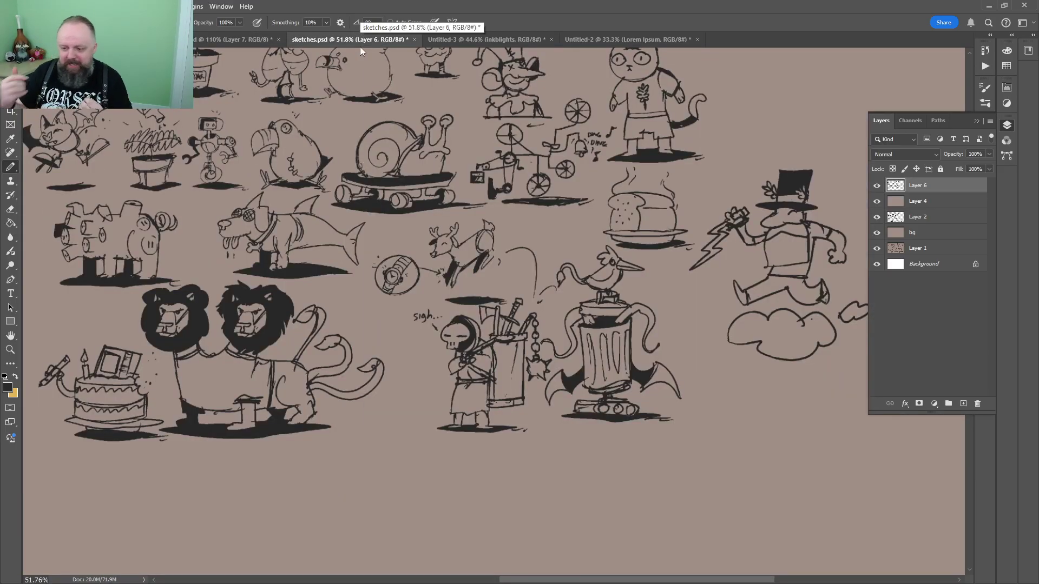
click(108, 39)
key(z)
drag(505, 257, 503, 224)
key(z)
drag(580, 275, 496, 295)
key(b)
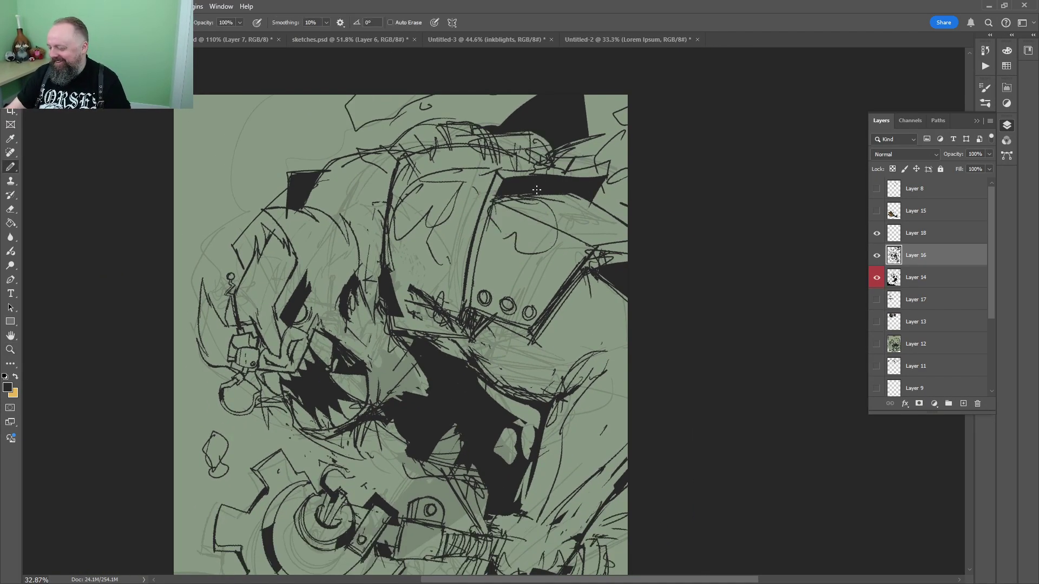
Outline the narrow side face of the monster's riveted shoulder armour plate and fill it solid dark on Layer 16
scroll(503, 220, up, 1)
key(g)
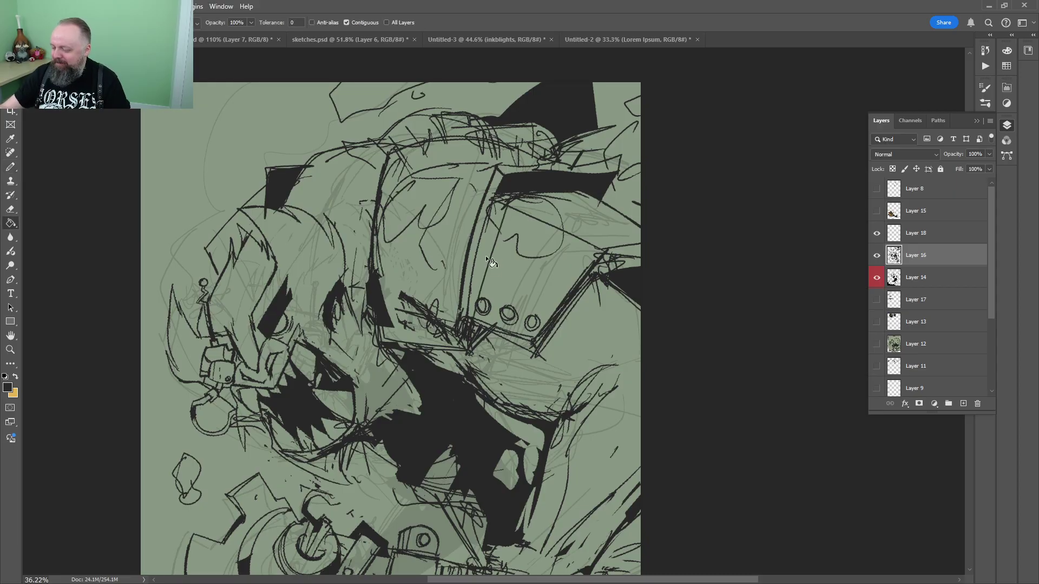
key(b)
scroll(530, 220, up, 6)
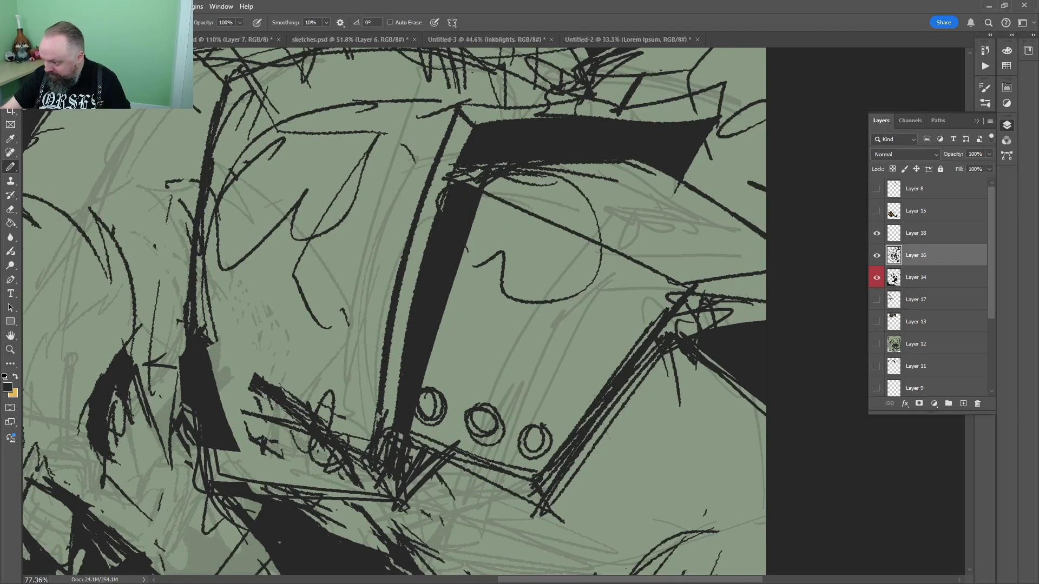
key(z)
scroll(578, 328, down, 8)
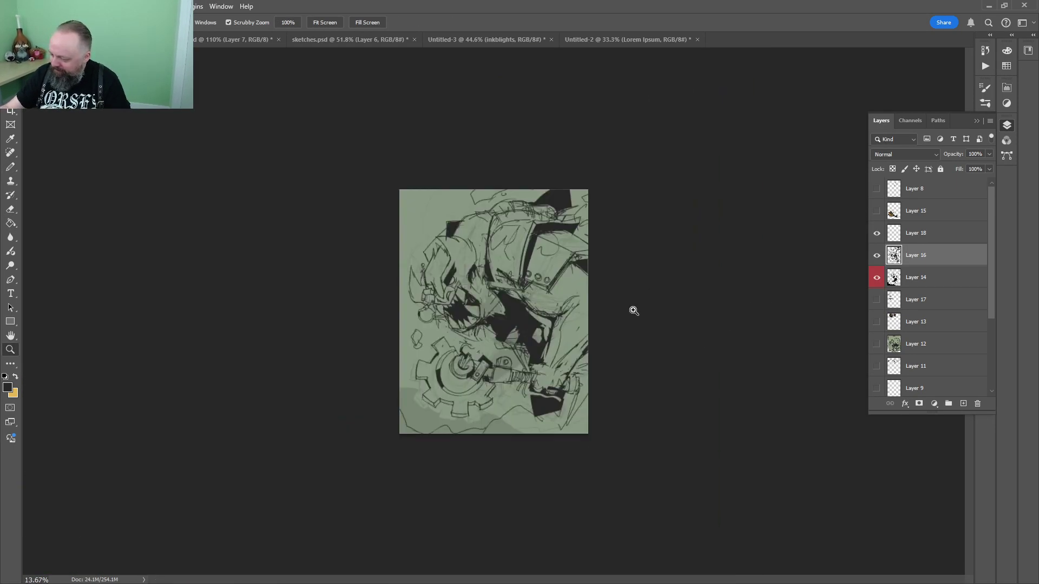
scroll(473, 309, up, 6)
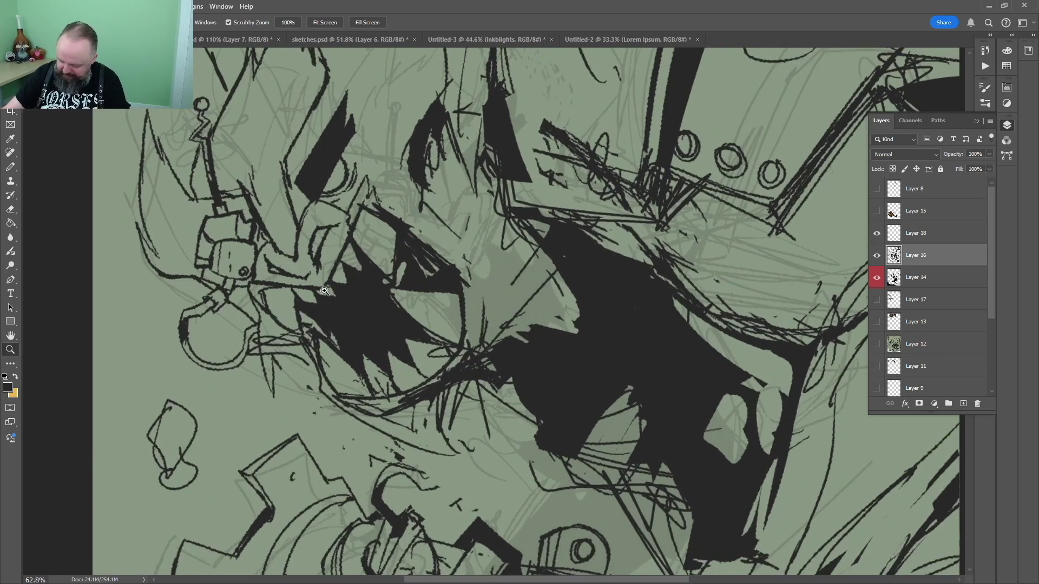
key(l)
mouse_move(247, 284)
mouse_down()
mouse_move(301, 308)
mouse_move(321, 336)
mouse_up()
key(z)
scroll(483, 268, down, 6)
scroll(483, 268, up, 5)
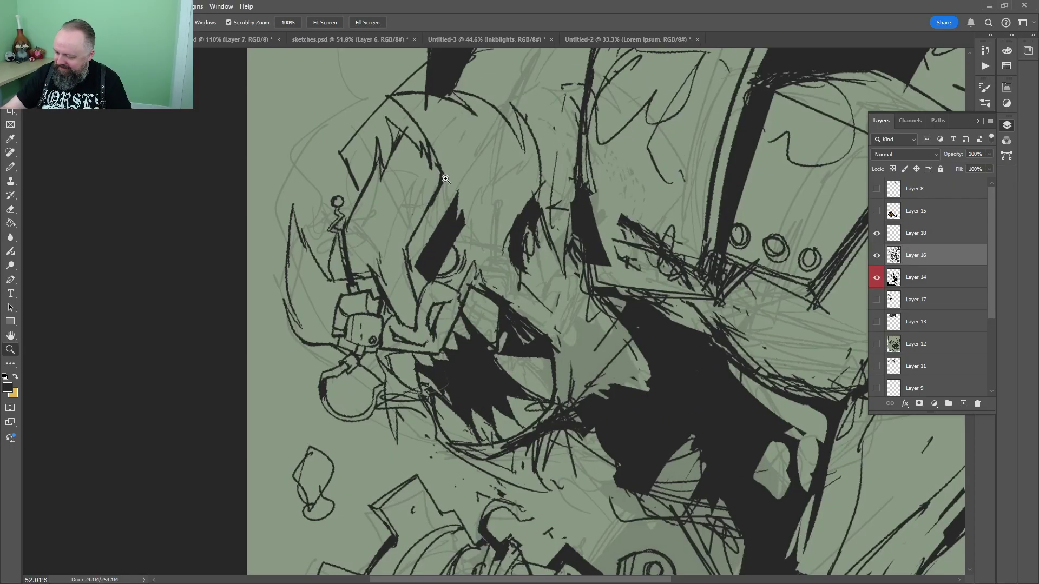
Sketch a larger outer contour around the curved tusk at the front of the monster's face
key(b)
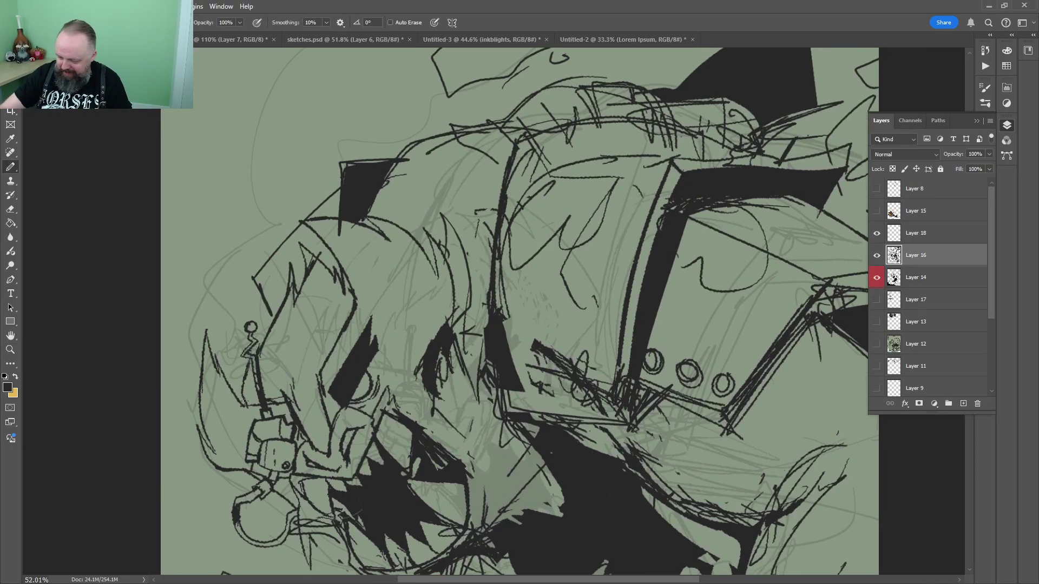
drag(210, 290, 193, 438)
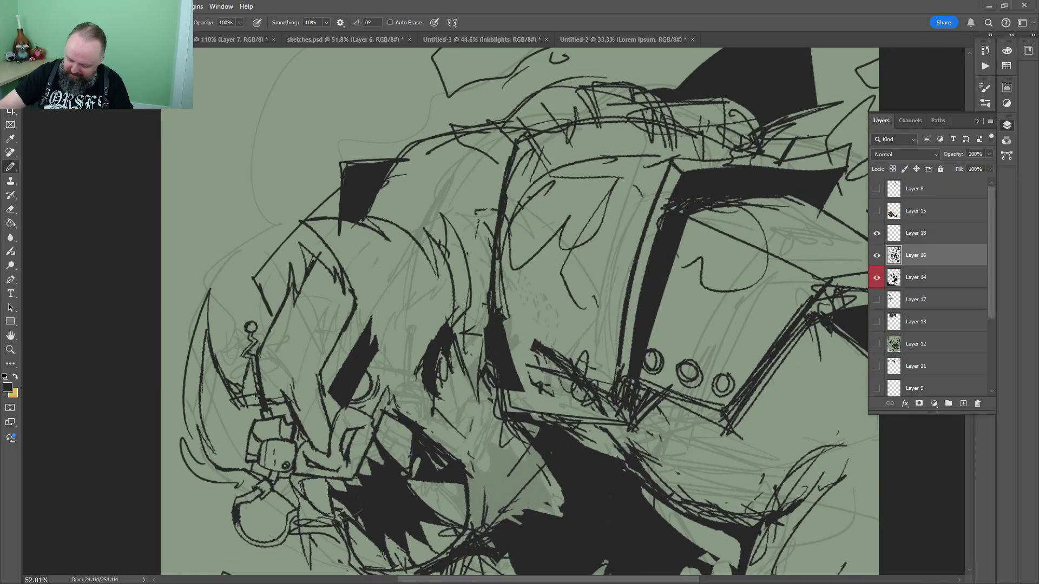
key(z)
scroll(491, 301, down, 6)
scroll(491, 301, up, 3)
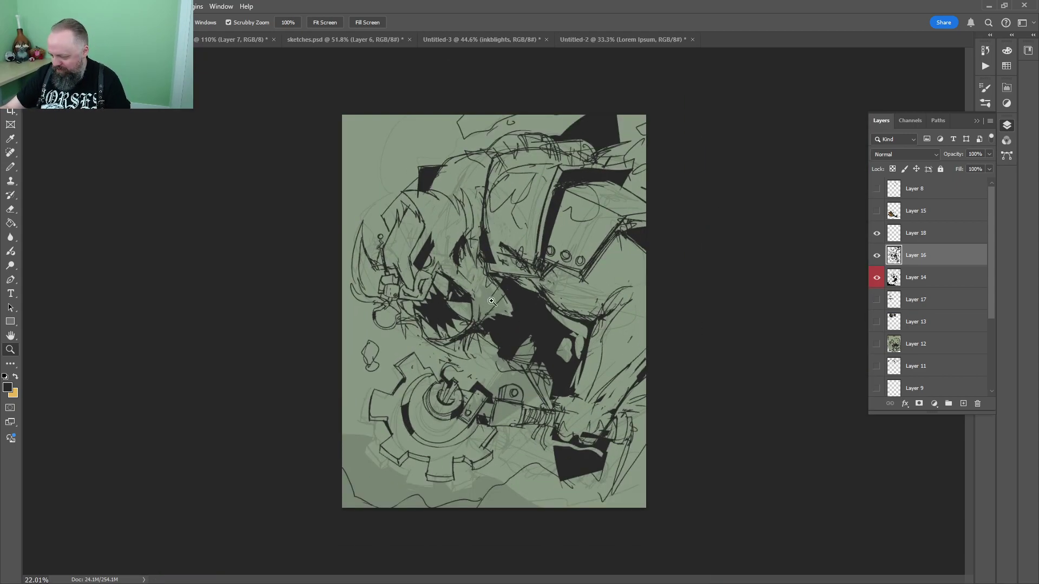
Add a barb to the tip of the gear weapon's hook and a small loop at the bracket's corner
scroll(468, 335, up, 2)
key(b)
scroll(458, 396, up, 4)
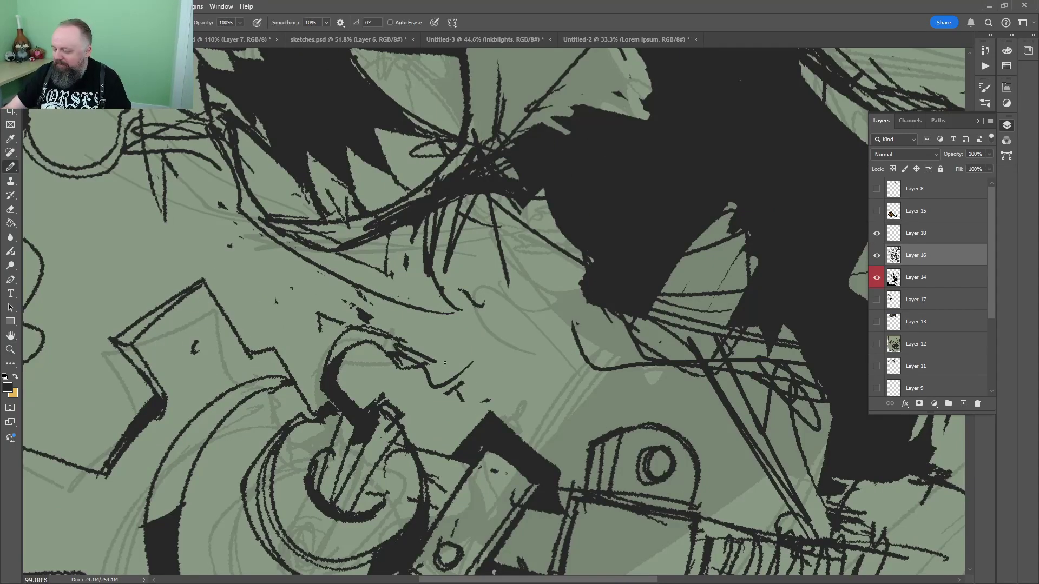
mouse_move(547, 400)
mouse_down()
mouse_move(500, 306)
mouse_move(475, 265)
mouse_up()
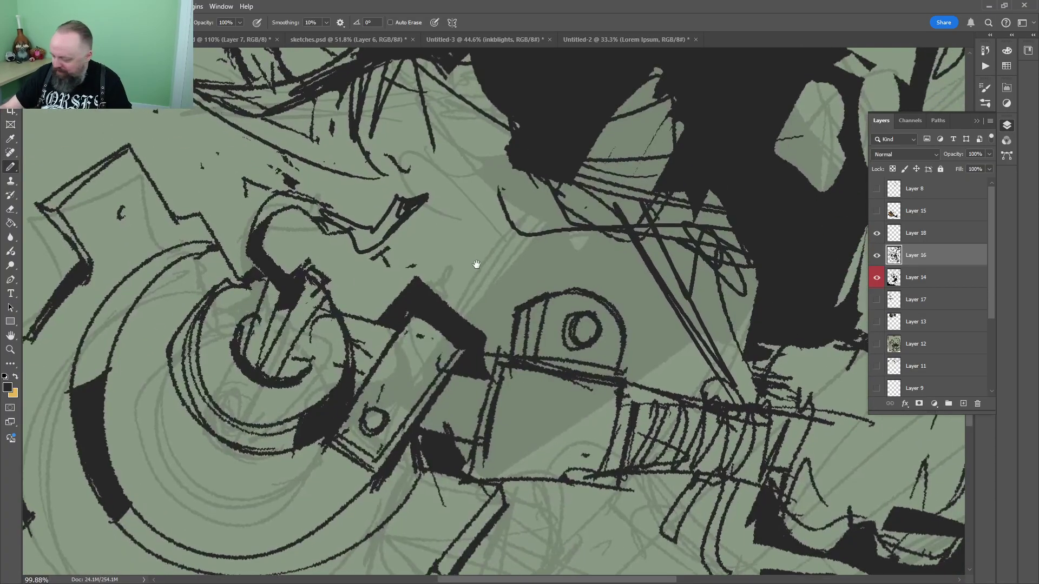
mouse_move(506, 370)
mouse_down()
mouse_move(524, 371)
mouse_move(512, 355)
mouse_up()
Strengthen the near-side and lower edges of the gear weapon's shaft block with extra lines
drag(623, 322, 600, 176)
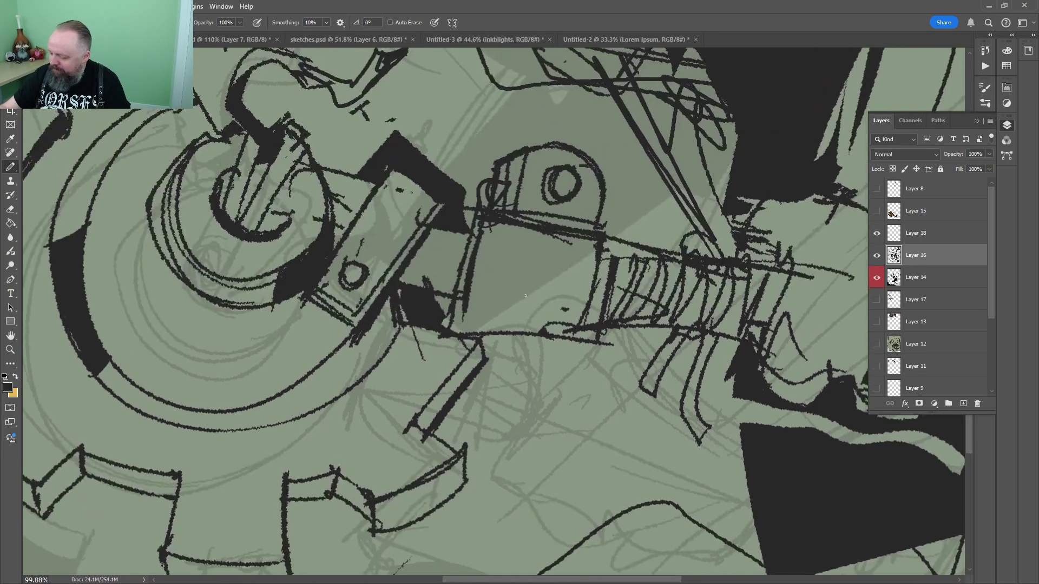
drag(494, 225, 464, 328)
drag(490, 245, 470, 312)
drag(455, 331, 599, 354)
Redraw the edges of the gear's tooth closest to the shaft with heavier lines
drag(522, 298, 647, 157)
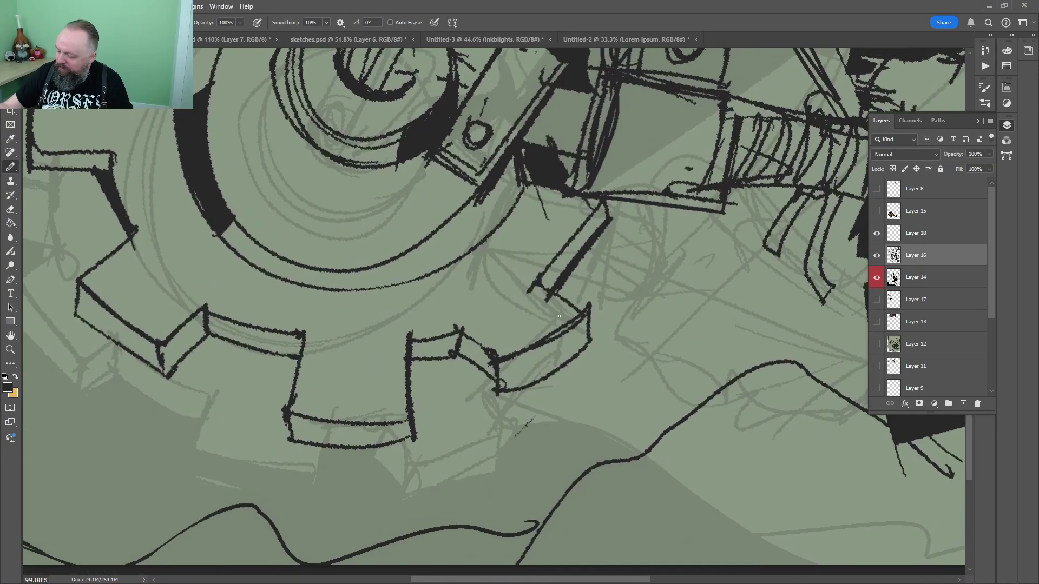
drag(531, 267, 589, 314)
drag(597, 313, 605, 323)
drag(502, 371, 588, 321)
drag(601, 325, 528, 352)
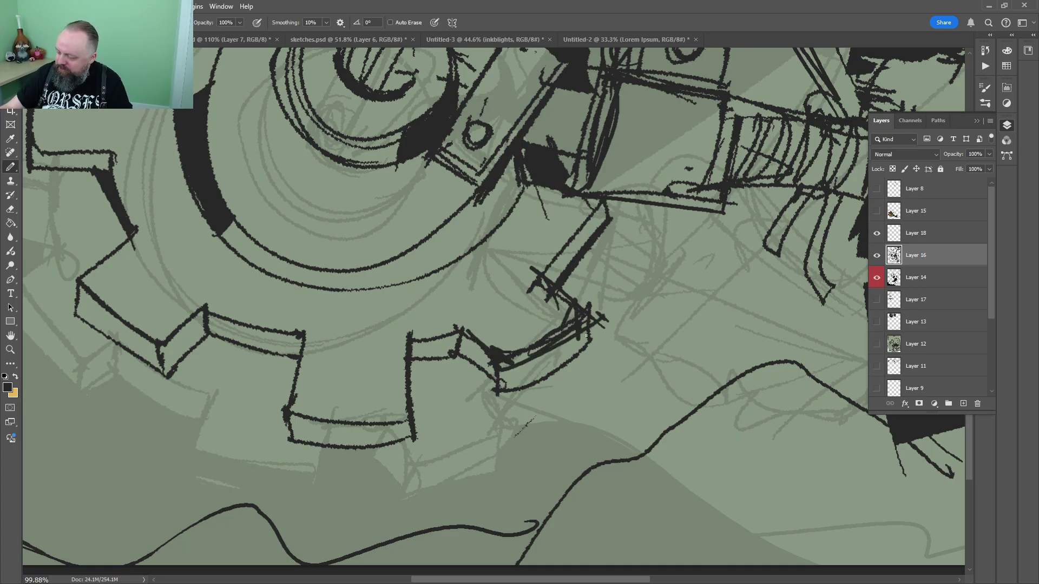
Hatch the gear tooth nearest the shaft, tick the disc, and fill the recessed rim between two lower teeth with black
drag(587, 335, 507, 386)
key(z)
drag(768, 292, 679, 281)
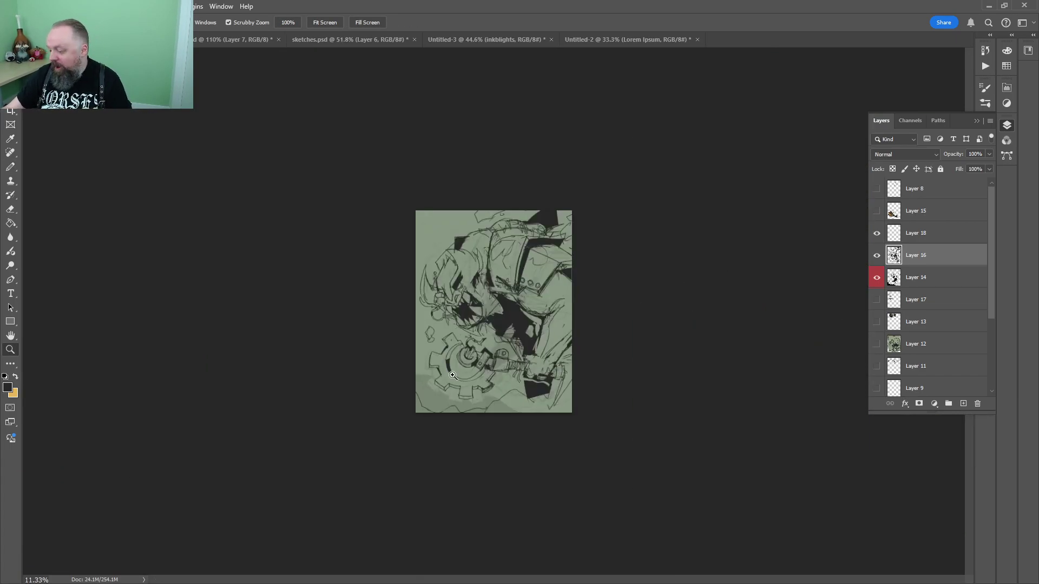
drag(452, 375, 507, 358)
key(b)
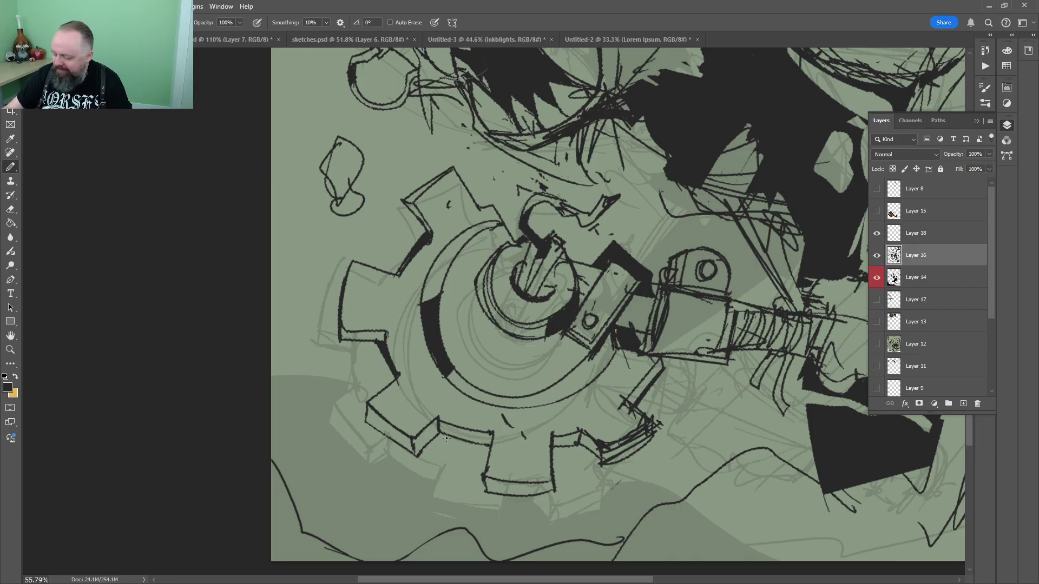
key(g)
click(461, 432)
Sketch short curved contour lines on the monster's upper arm below the corner of the riveted armour plate
key(z)
drag(618, 318, 354, 481)
drag(571, 277, 611, 273)
key(b)
drag(590, 201, 605, 270)
drag(610, 234, 615, 269)
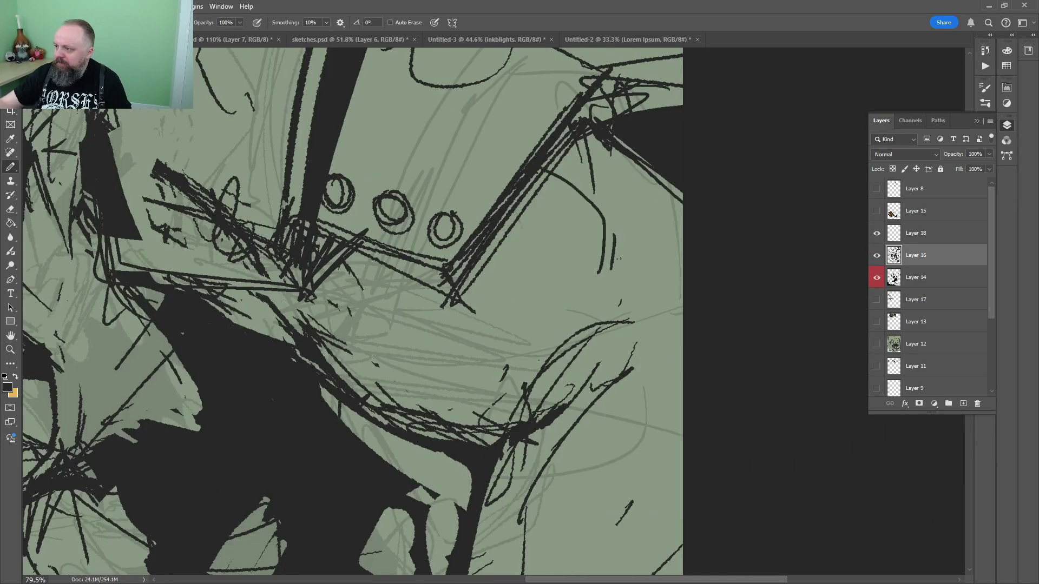
Draw a narrow side face along the front of the black block on the monster's upper back
key(z)
drag(608, 206, 565, 292)
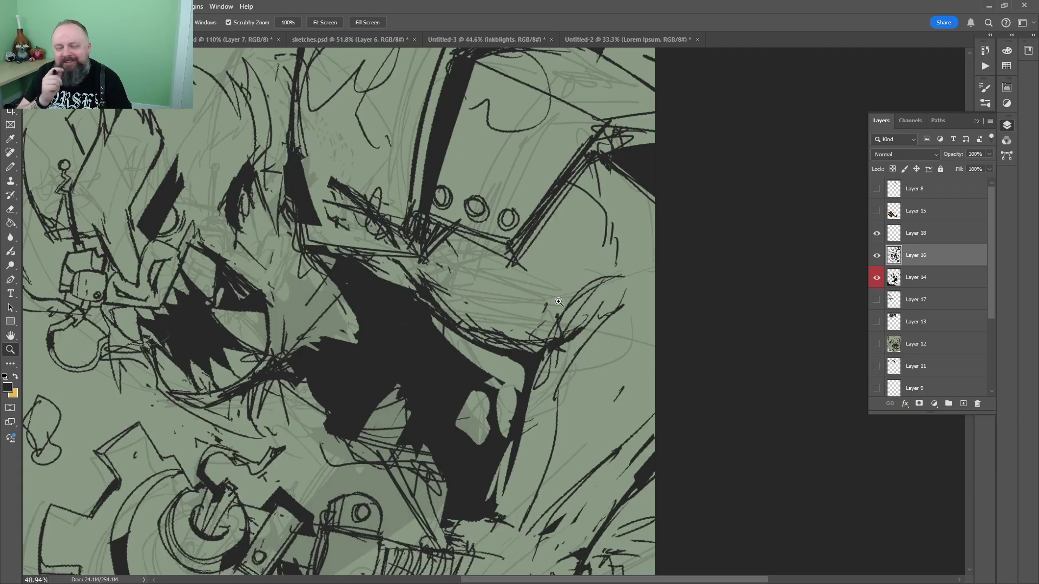
mouse_move(558, 301)
mouse_down()
mouse_move(443, 241)
mouse_move(485, 238)
mouse_up()
key(b)
alt+click(424, 155)
key(z)
drag(403, 162, 460, 163)
key(b)
mouse_move(399, 69)
mouse_down()
mouse_move(359, 107)
mouse_move(356, 245)
mouse_up()
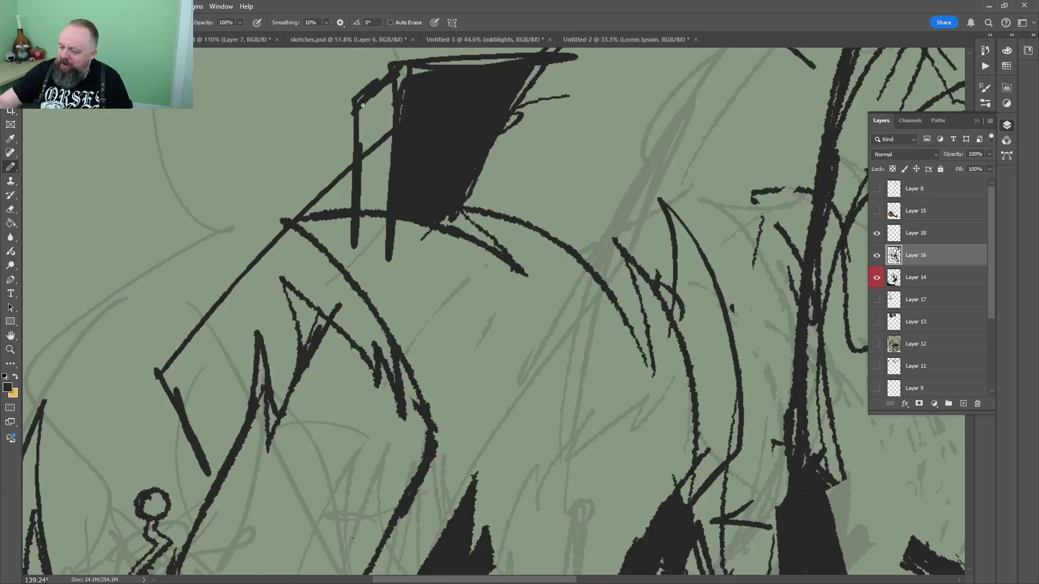
drag(361, 104, 361, 144)
Erase the stray line crossing the block's side face and trim the overhanging end of its front edge
key(e)
drag(365, 161, 381, 135)
drag(357, 248, 355, 221)
key(z)
mouse_move(389, 257)
mouse_down()
mouse_move(385, 233)
mouse_move(382, 268)
mouse_up()
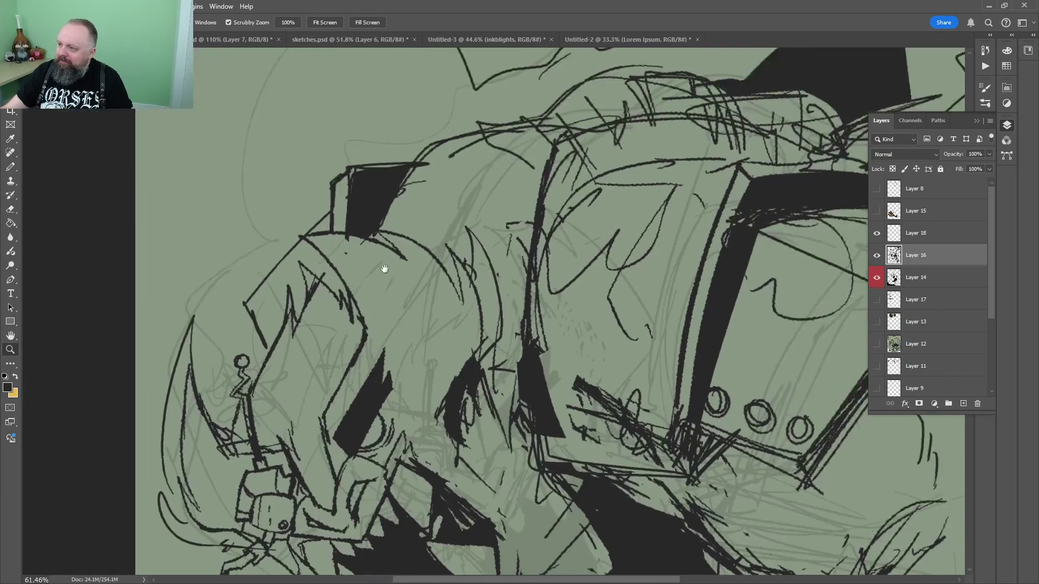
drag(514, 249, 463, 249)
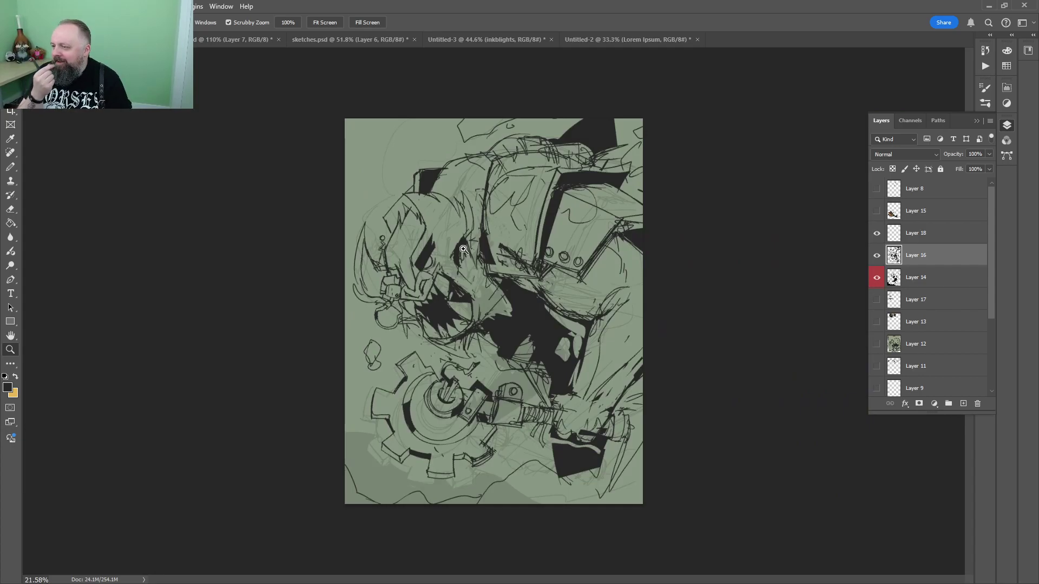
Close the pointed spike behind the armour collar with a line running down from its tip
scroll(527, 210, up, 3)
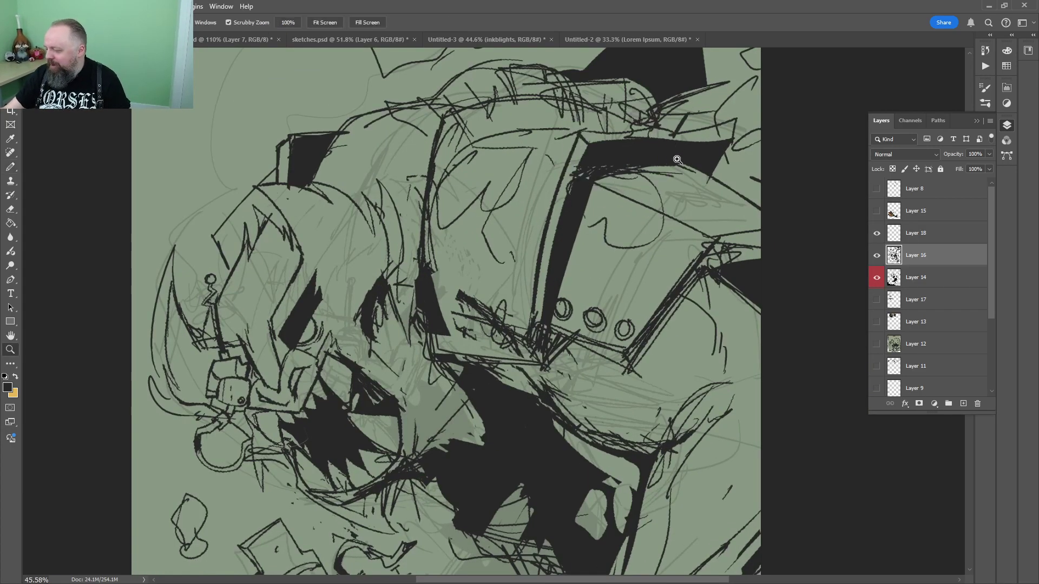
scroll(510, 302, up, 4)
scroll(532, 287, down, 4)
key(b)
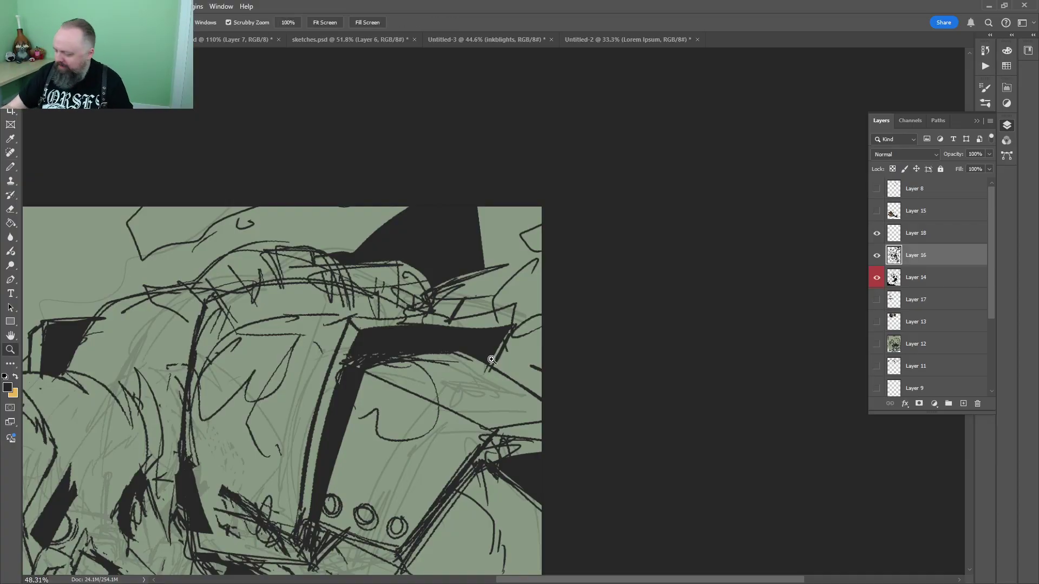
scroll(510, 335, up, 2)
key(z)
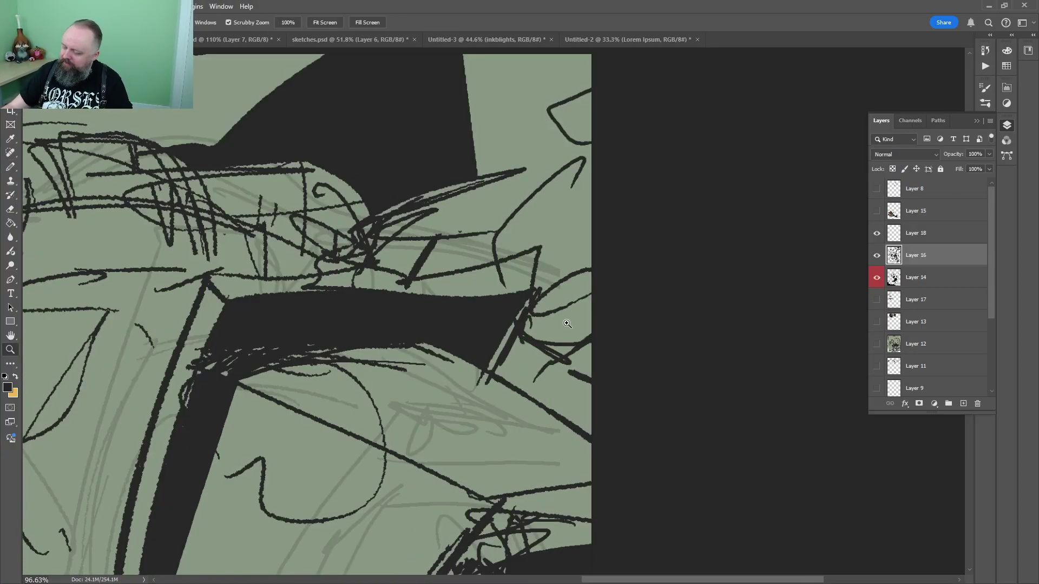
scroll(521, 408, down, 1)
key(b)
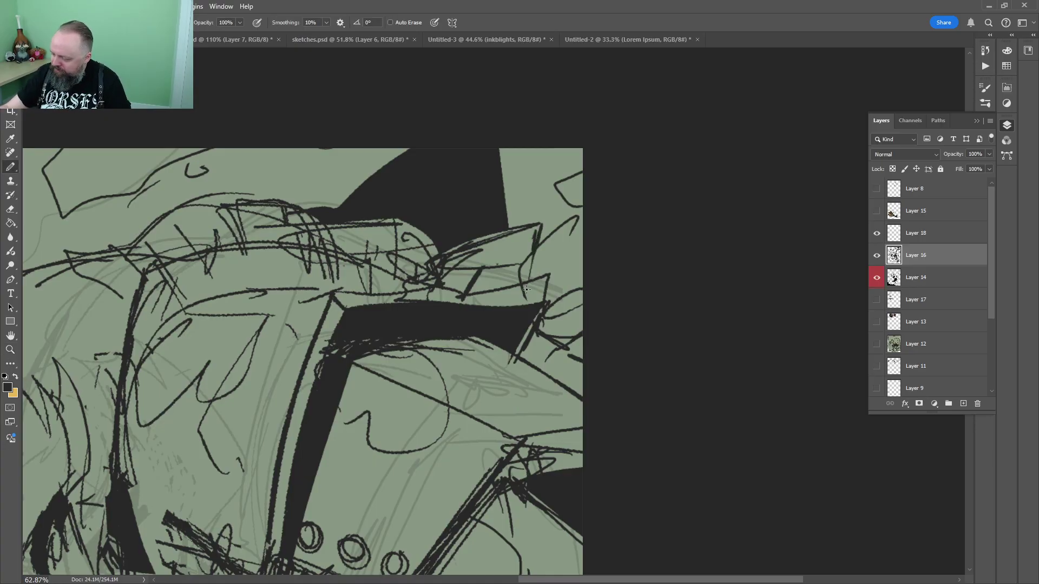
Sketch several small angular floating rocks in the background above the monster
key(z)
mouse_move(527, 289)
mouse_down()
mouse_move(508, 205)
mouse_move(585, 211)
mouse_up()
key(b)
drag(349, 184, 330, 190)
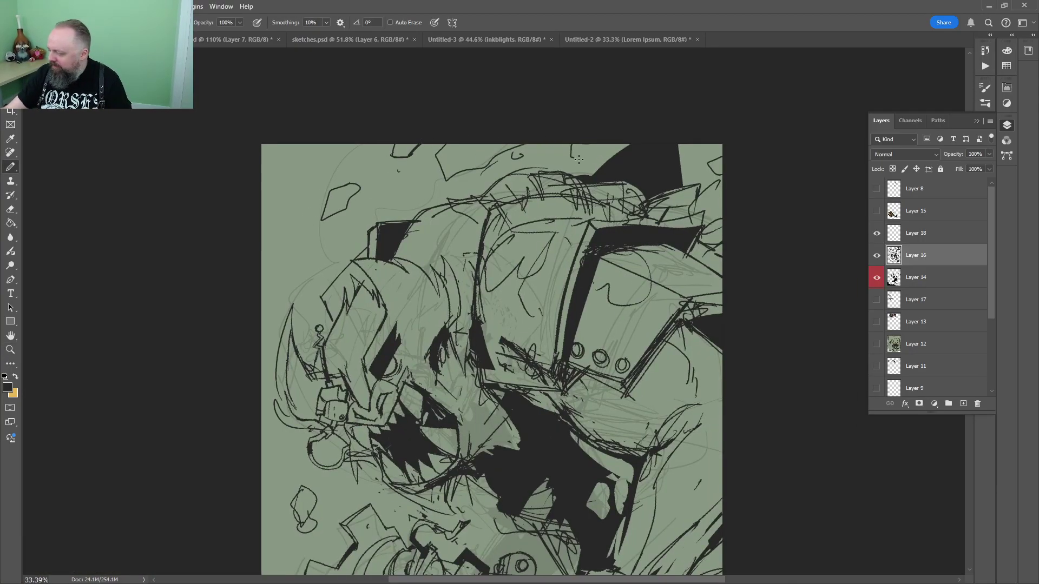
Double the contour in front of the monster's near eye and extend the brow's front edge downward
key(z)
mouse_move(462, 295)
mouse_down()
mouse_move(433, 295)
mouse_move(536, 295)
mouse_up()
key(b)
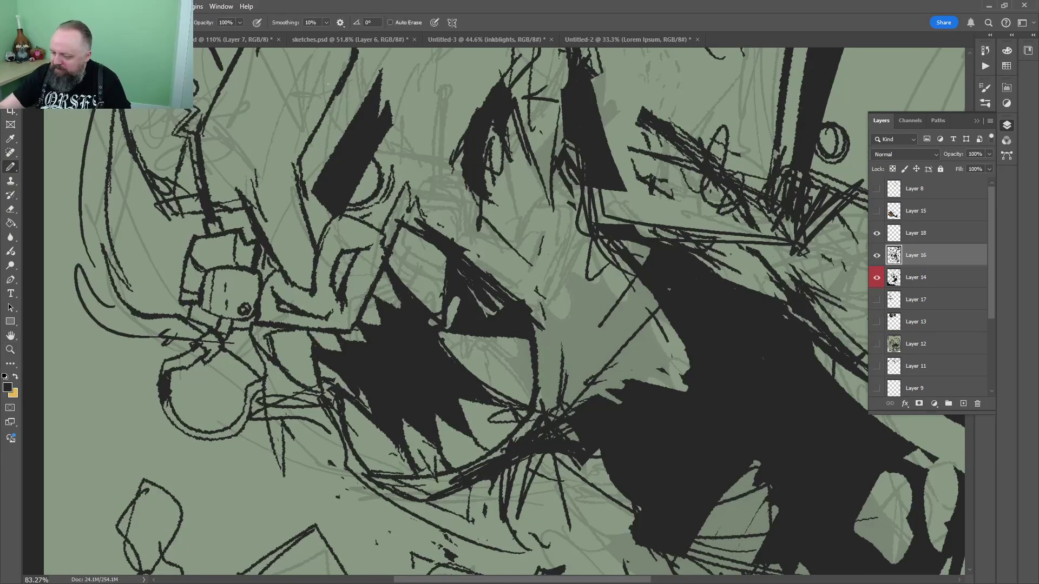
drag(331, 87, 309, 122)
mouse_move(326, 96)
mouse_down()
mouse_move(283, 170)
mouse_move(302, 209)
mouse_up()
key(space)
drag(287, 139, 298, 334)
drag(231, 301, 243, 365)
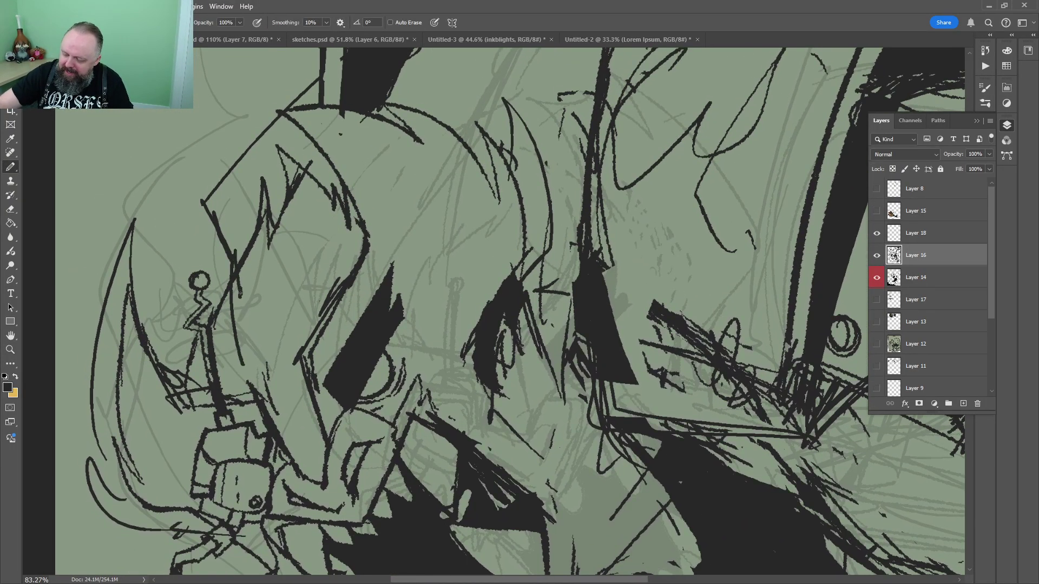
Add small nick marks to the gear's disc beside the hub
key(z)
drag(341, 254, 303, 254)
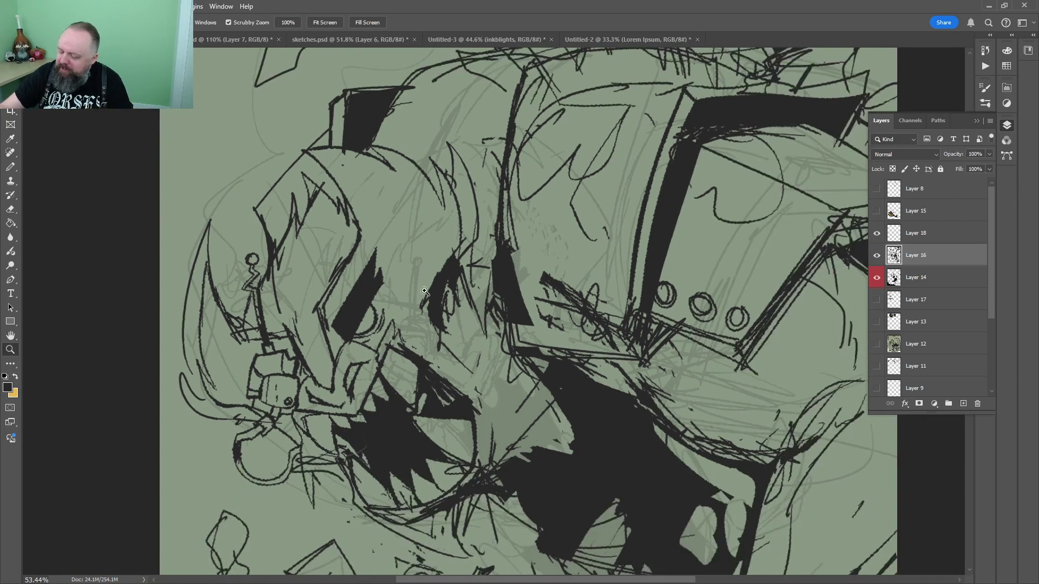
drag(406, 374, 436, 362)
key(space)
drag(323, 481, 374, 294)
mouse_move(471, 340)
mouse_down()
mouse_move(456, 373)
mouse_move(433, 368)
mouse_up()
key(space)
drag(465, 349, 521, 174)
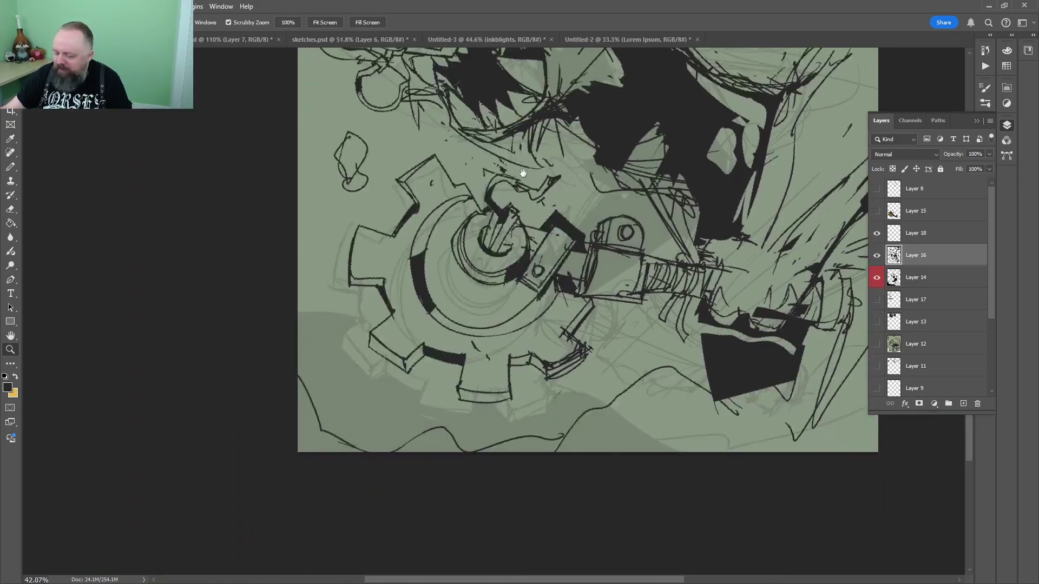
drag(411, 281, 486, 276)
key(b)
Sketch long diagonal slashing strokes below the monster's fist in the canvas's lower corner
key(z)
drag(622, 278, 521, 278)
key(space)
scroll(520, 278, up, 5)
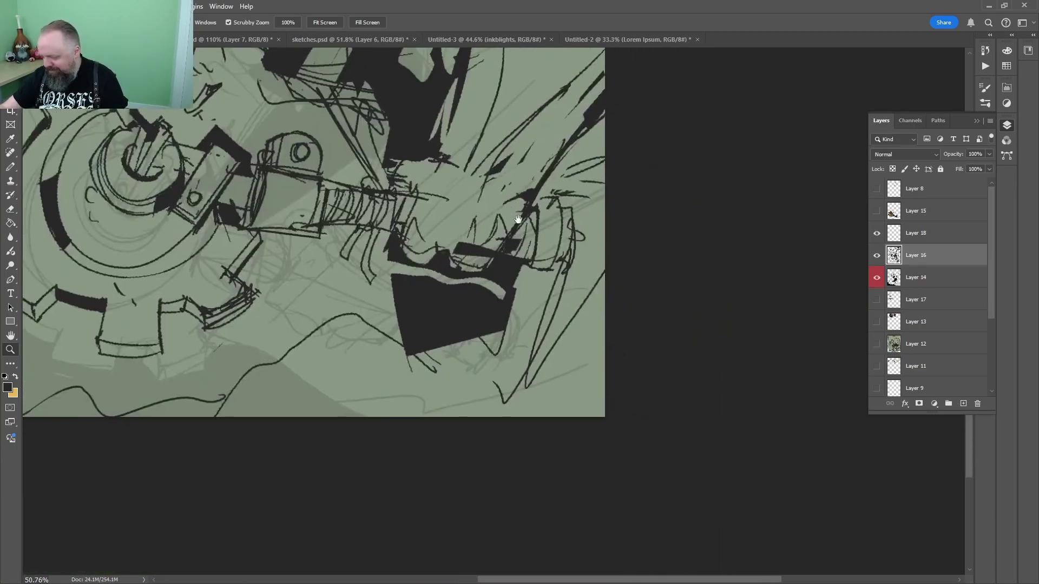
key(b)
drag(524, 351, 469, 425)
drag(581, 306, 468, 426)
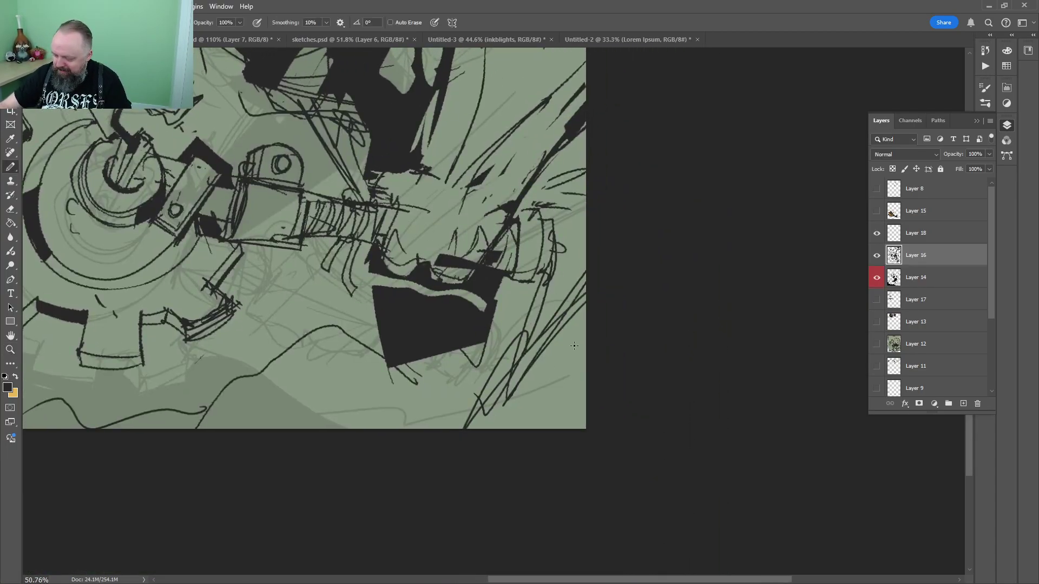
drag(582, 346, 449, 409)
Review the whole monster composition and look closely at its armoured back
key(z)
drag(454, 216, 439, 209)
key(ctrl+0)
key(space)
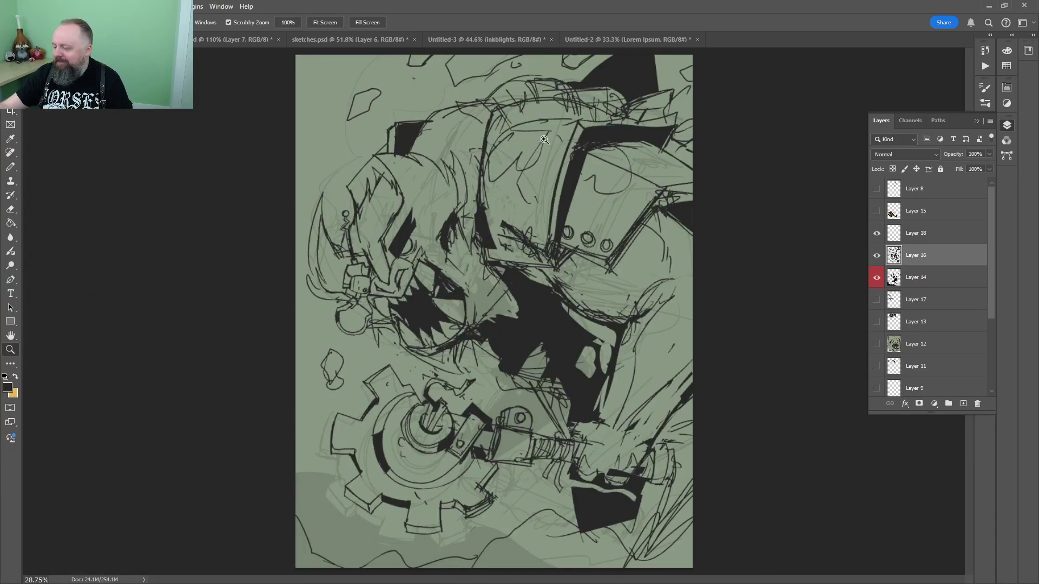
drag(544, 140, 565, 139)
key(space)
mouse_move(511, 97)
mouse_down()
mouse_move(431, 327)
mouse_move(533, 332)
mouse_up()
key(b)
key(z)
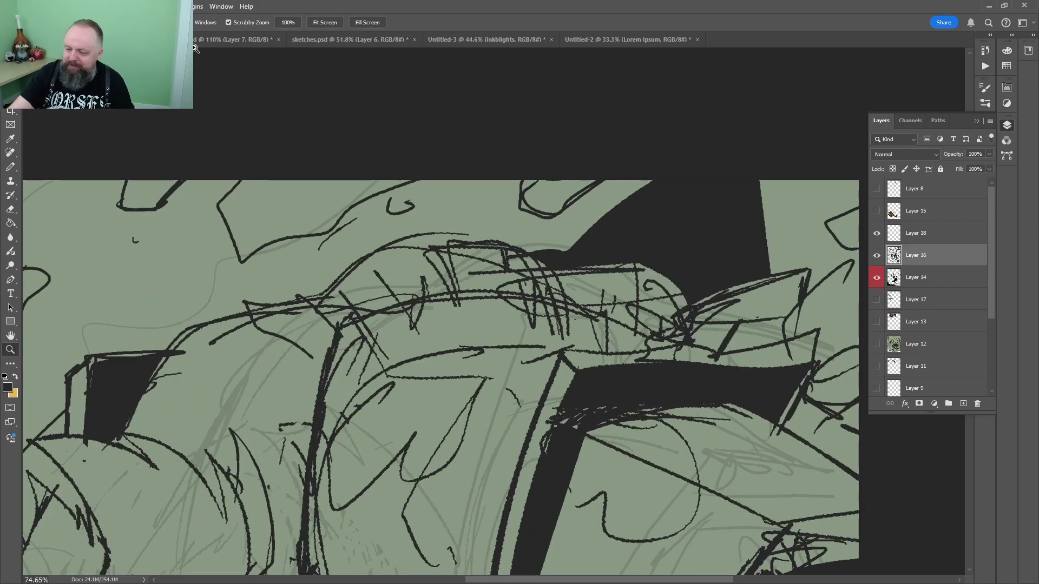
key(b)
In sketches.psd, draw a tilted strawberry with leaves and seeds in the empty space below the existing doodles
click(232, 38)
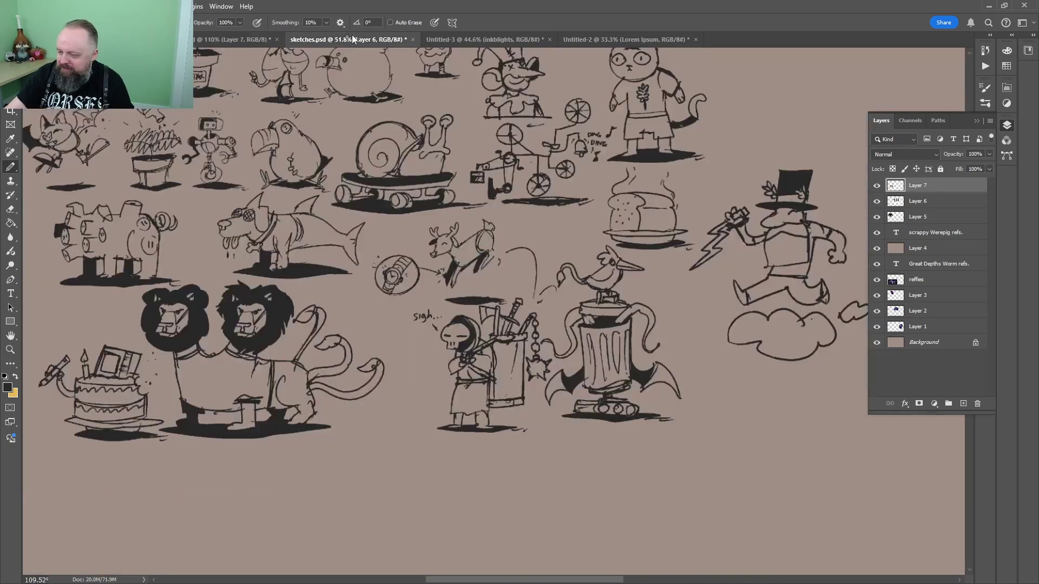
alt+click(308, 268)
key(z)
drag(541, 324, 509, 324)
drag(439, 439, 508, 433)
key(space)
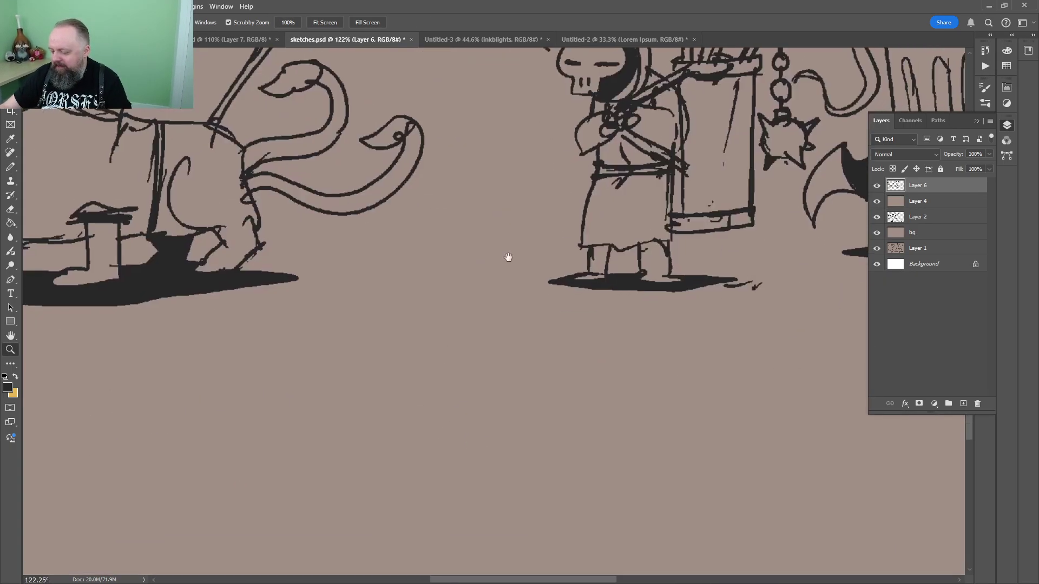
drag(508, 257, 653, 71)
drag(502, 202, 523, 201)
key(b)
key(space)
mouse_move(555, 146)
mouse_down()
mouse_move(483, 210)
mouse_move(363, 269)
mouse_move(377, 375)
mouse_up()
mouse_move(383, 381)
mouse_down()
mouse_move(507, 349)
mouse_move(459, 208)
mouse_move(406, 243)
mouse_move(506, 259)
mouse_up()
drag(480, 225, 481, 223)
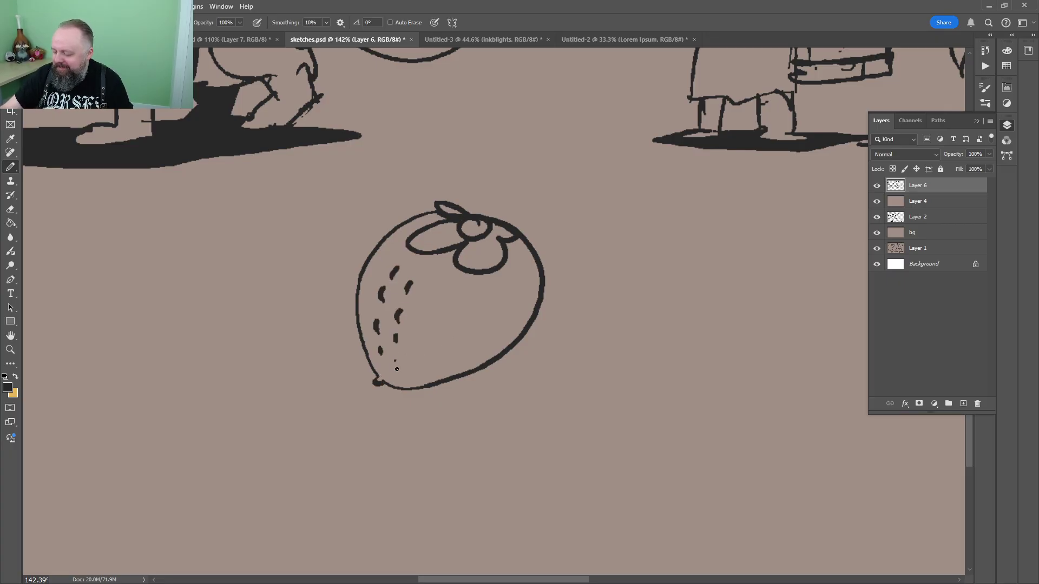
Thicken the strawberry's shadowed outer edge and add more seeds across its surface
mouse_move(460, 385)
mouse_down()
mouse_move(518, 237)
mouse_move(512, 351)
mouse_up()
drag(463, 374, 499, 353)
drag(562, 238, 540, 238)
drag(364, 385, 453, 364)
drag(500, 291, 463, 287)
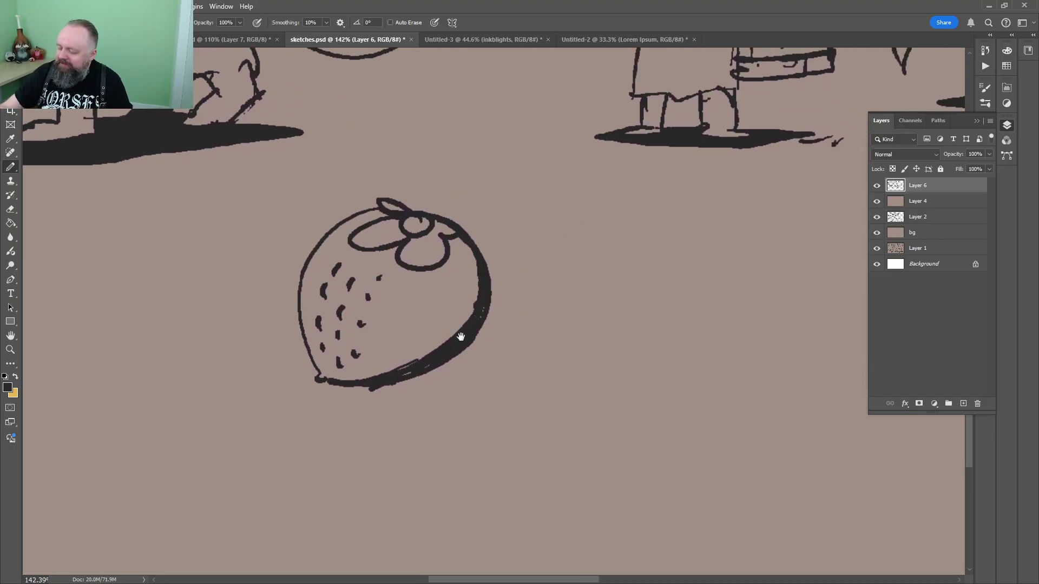
Draw a sitting animal body with front legs and haunches under the strawberry, with a black-filled ground shadow
drag(460, 337, 432, 285)
mouse_move(362, 334)
mouse_down()
mouse_move(352, 440)
mouse_move(388, 357)
mouse_move(417, 446)
mouse_up()
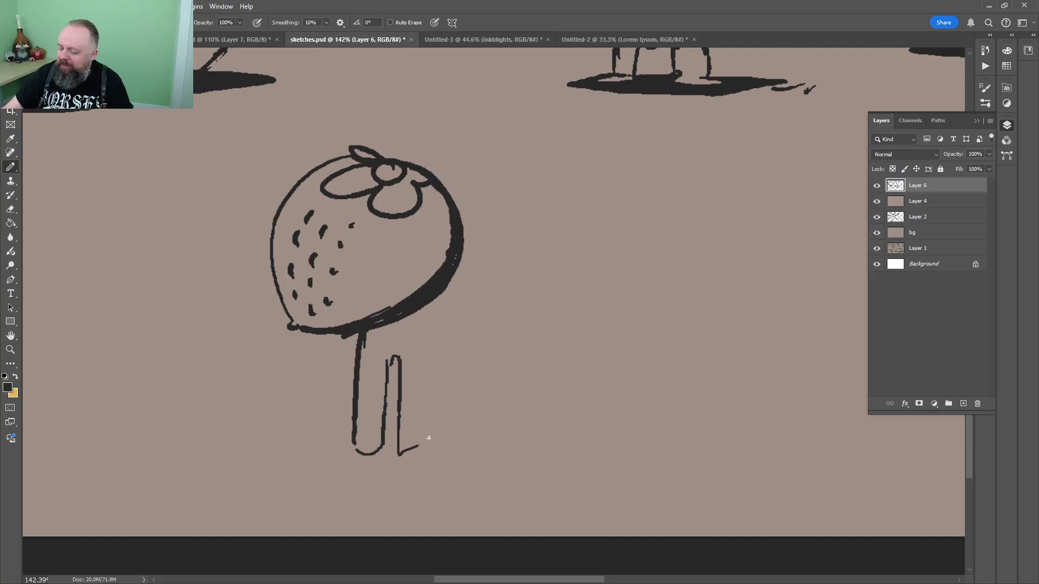
mouse_move(451, 251)
mouse_down()
mouse_move(459, 368)
mouse_move(482, 432)
mouse_move(399, 454)
mouse_move(356, 451)
mouse_up()
mouse_move(350, 387)
mouse_down()
mouse_move(306, 446)
mouse_move(427, 453)
mouse_move(448, 485)
mouse_move(508, 453)
mouse_up()
key(g)
click(468, 467)
key(b)
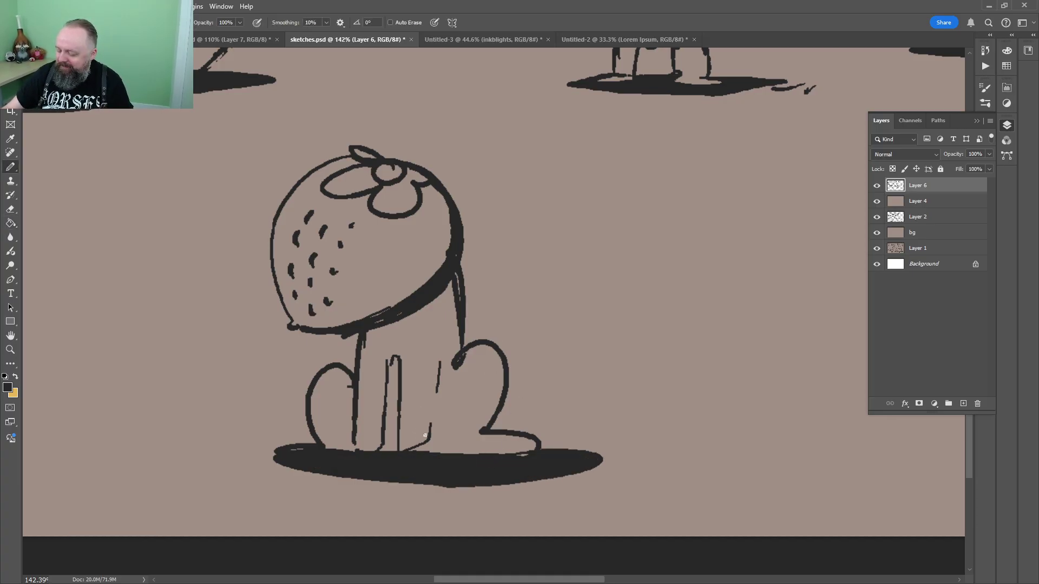
drag(442, 342, 425, 440)
key(g)
click(369, 441)
key(ctrl+z)
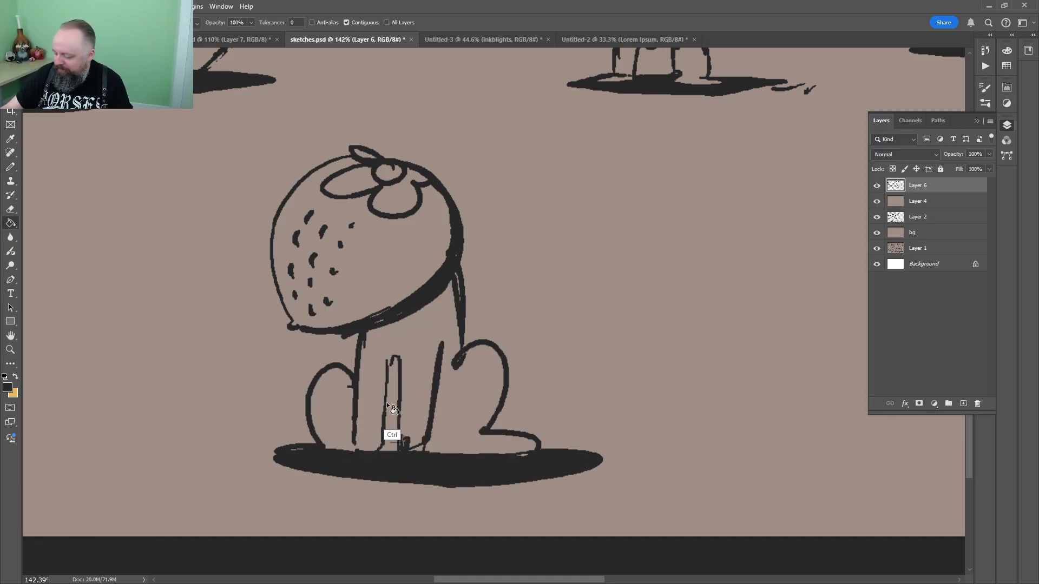
Close the outline between the body and the far haunch, and fill that haunch with black
key(b)
drag(361, 342, 350, 450)
key(g)
click(327, 411)
Draw an upright curved tail with a scalloped edge on the strawberry creature and add a few more seeds
key(b)
mouse_move(480, 347)
mouse_down()
mouse_move(581, 252)
mouse_move(530, 301)
mouse_up()
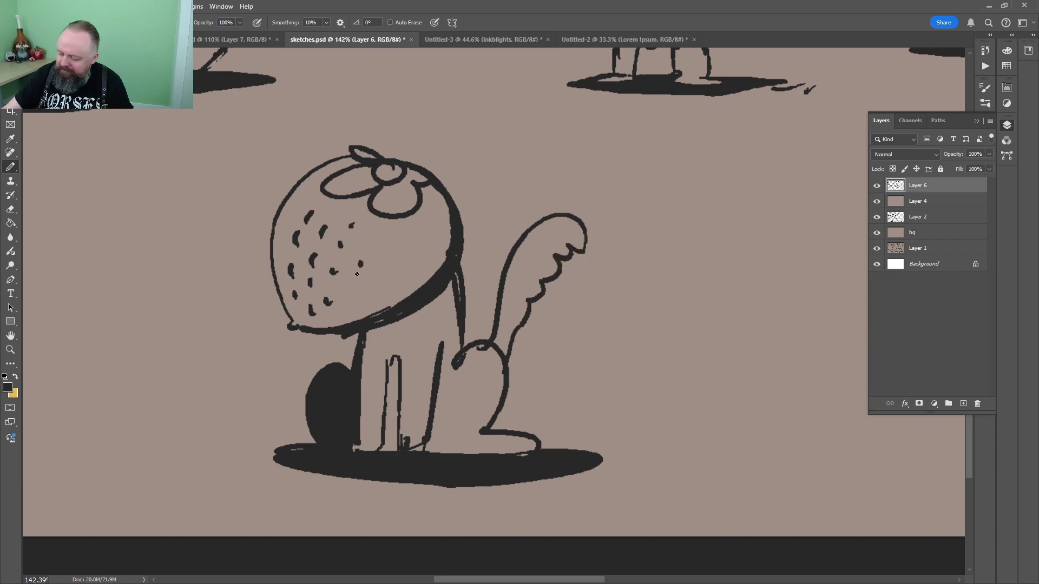
drag(383, 284, 384, 293)
drag(397, 275, 391, 277)
Draw two pointed ears on the strawberry head and erase the head outline overlapping the near ear
mouse_move(392, 151)
mouse_down()
mouse_move(415, 185)
mouse_move(332, 161)
mouse_up()
mouse_move(330, 143)
mouse_down()
mouse_move(322, 219)
mouse_move(328, 148)
mouse_up()
mouse_move(331, 147)
mouse_down()
mouse_move(352, 181)
mouse_move(340, 203)
mouse_up()
key(e)
drag(452, 208, 482, 254)
key(b)
mouse_move(477, 182)
mouse_down()
mouse_move(450, 237)
mouse_move(438, 238)
mouse_up()
key(e)
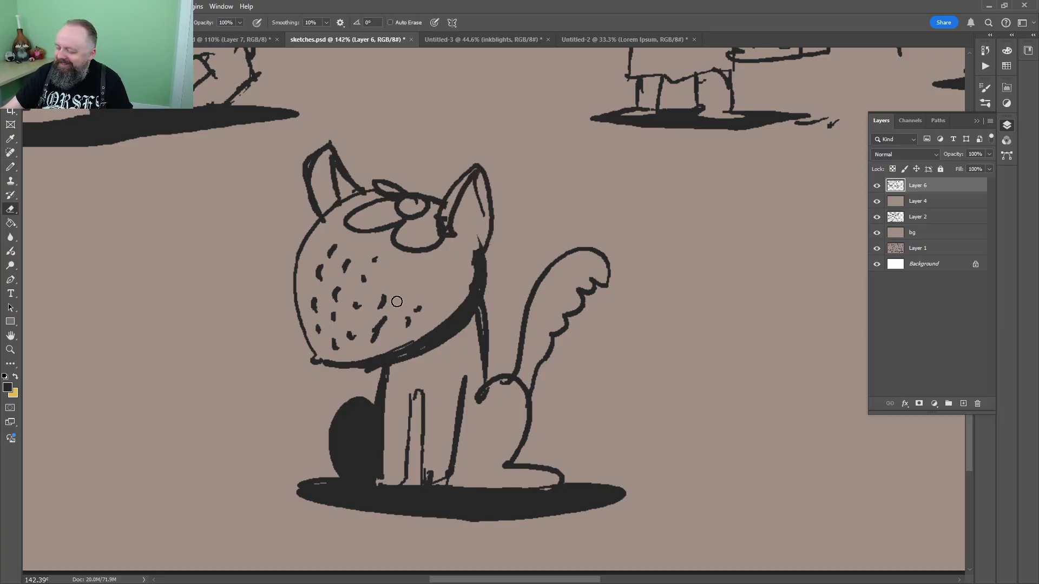
Draw more short seed marks on the strawberry-shaped head of the seated animal
key(b)
drag(421, 274, 415, 285)
drag(440, 279, 431, 302)
Draw motion lines beside the seated animal's tail and loose tick marks at the right end of its ground shadow
key(z)
mouse_move(518, 319)
mouse_down()
mouse_move(443, 320)
mouse_move(584, 327)
mouse_up()
key(b)
drag(597, 276, 553, 328)
drag(499, 251, 518, 246)
drag(587, 440, 621, 432)
mouse_move(580, 456)
mouse_down()
mouse_move(600, 462)
mouse_move(575, 425)
mouse_up()
Sample the dark ink color from the shadow under the standing cat sketch
key(z)
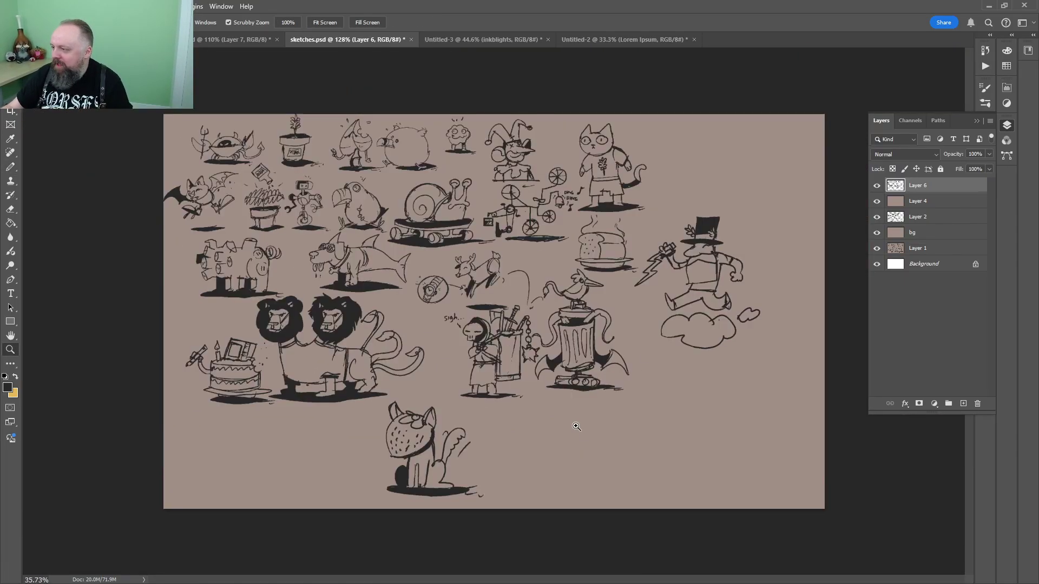
key(b)
alt+click(606, 204)
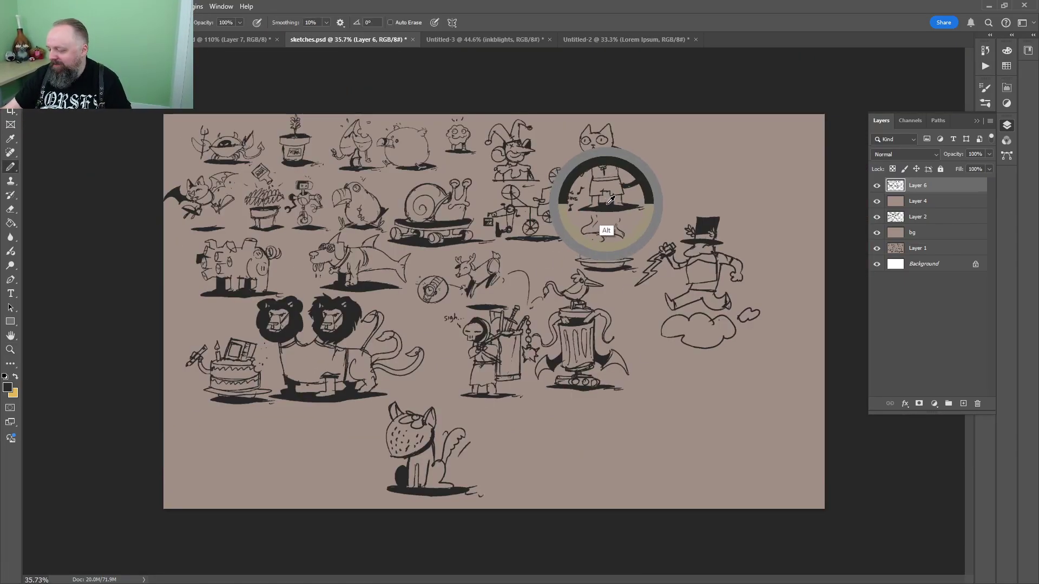
Erase a gap in the parrot's back outline and draw a raised arm there with a hand gripping a pencil
key(z)
mouse_move(335, 250)
mouse_down()
mouse_move(437, 143)
mouse_move(465, 130)
mouse_up()
drag(465, 130, 402, 464)
key(b)
mouse_move(383, 339)
mouse_down()
mouse_move(415, 345)
mouse_move(383, 340)
mouse_up()
key(z)
drag(476, 246, 401, 403)
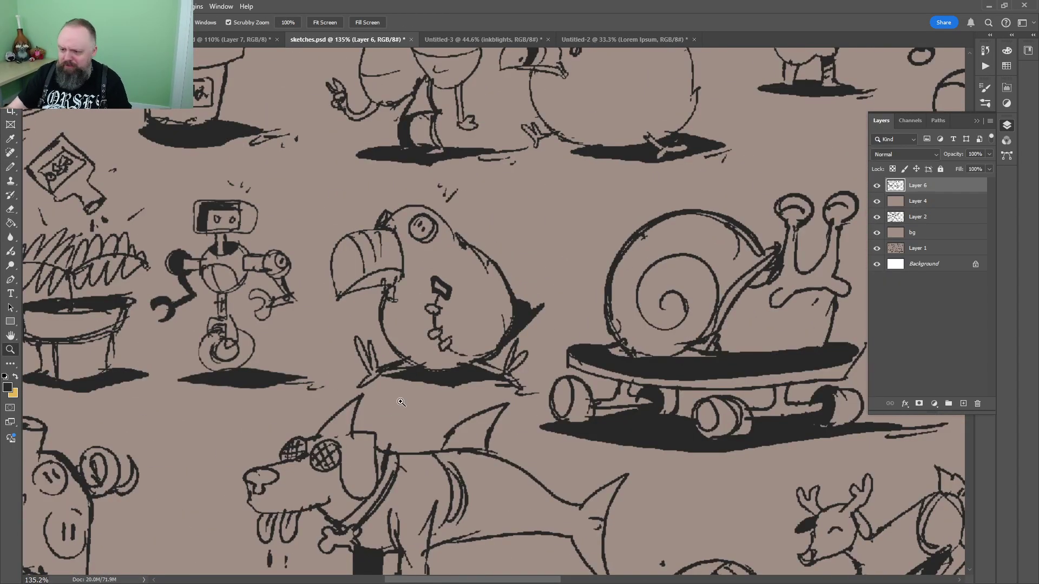
drag(466, 269, 491, 254)
drag(448, 290, 470, 289)
key(b)
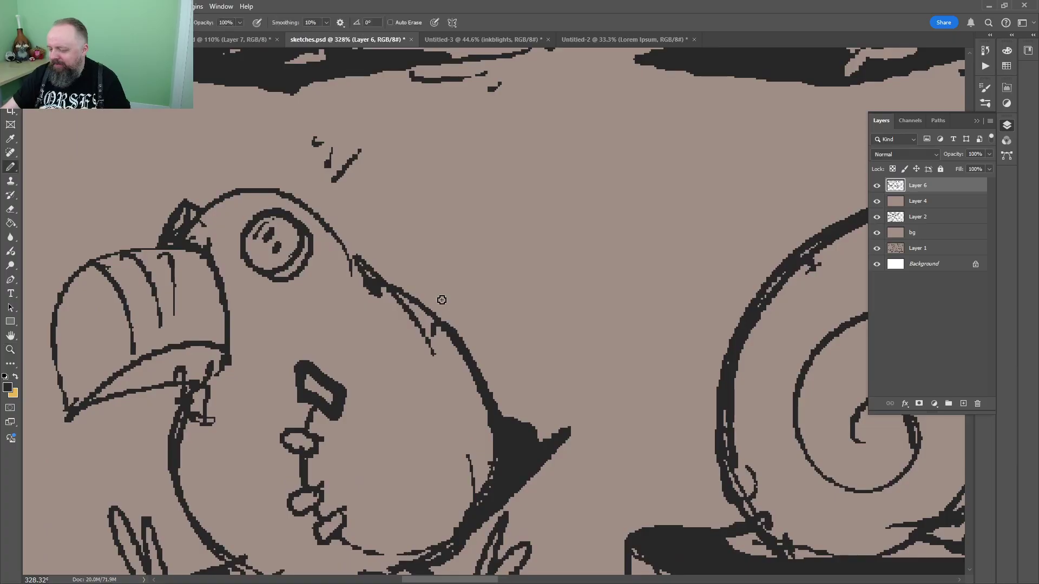
key(z)
drag(502, 253, 491, 275)
key(e)
mouse_move(441, 301)
mouse_down()
mouse_move(433, 301)
mouse_move(475, 199)
mouse_move(491, 252)
mouse_move(519, 211)
mouse_move(449, 194)
mouse_move(535, 308)
mouse_move(540, 278)
mouse_move(541, 301)
mouse_up()
key(b)
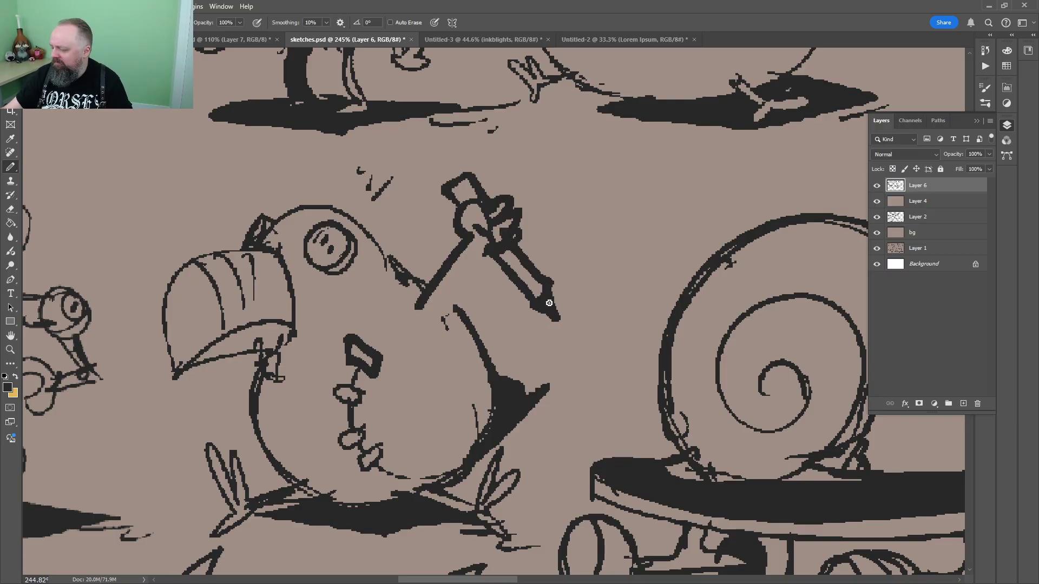
drag(488, 257, 421, 341)
Switch to the green monster illustration and fit the whole canvas in view
key(z)
drag(663, 258, 497, 340)
drag(634, 319, 599, 352)
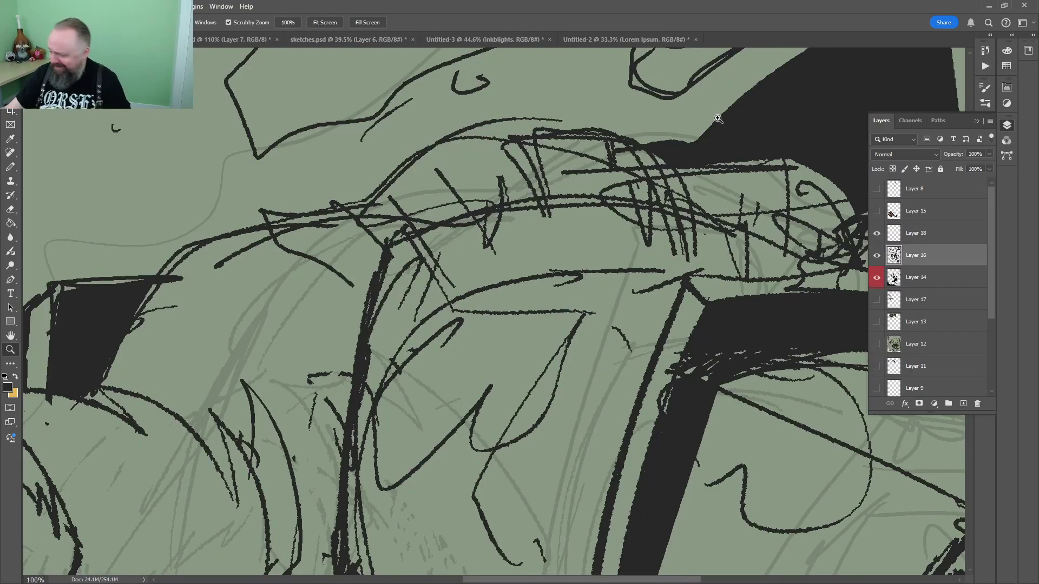
key(ctrl+0)
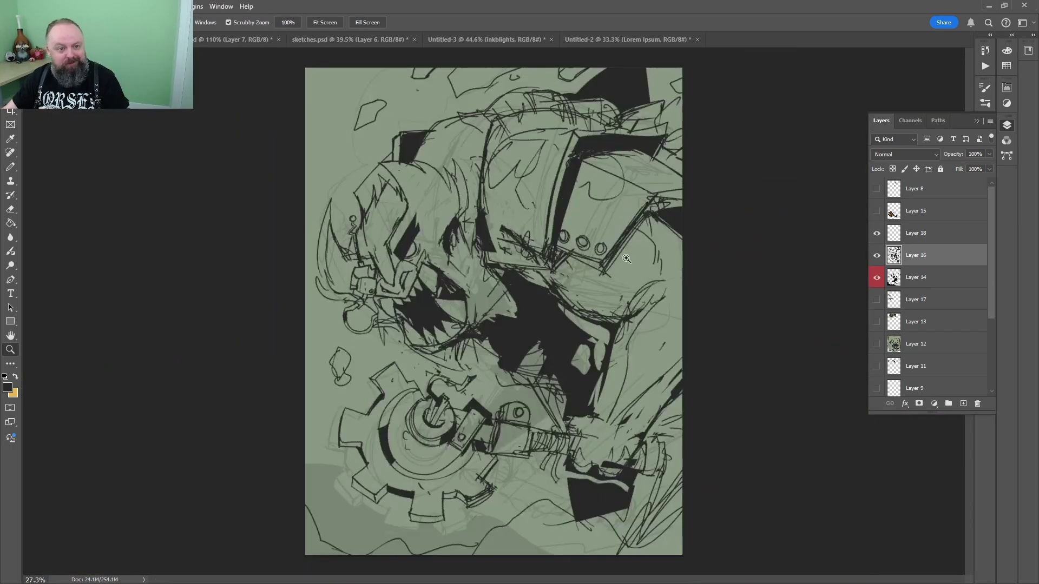
Examine the monster's face, open mouth and gear weapon up close and at full-canvas size
key(v)
key(z)
drag(625, 122, 533, 257)
drag(275, 438, 437, 223)
drag(509, 196, 390, 216)
drag(486, 214, 536, 161)
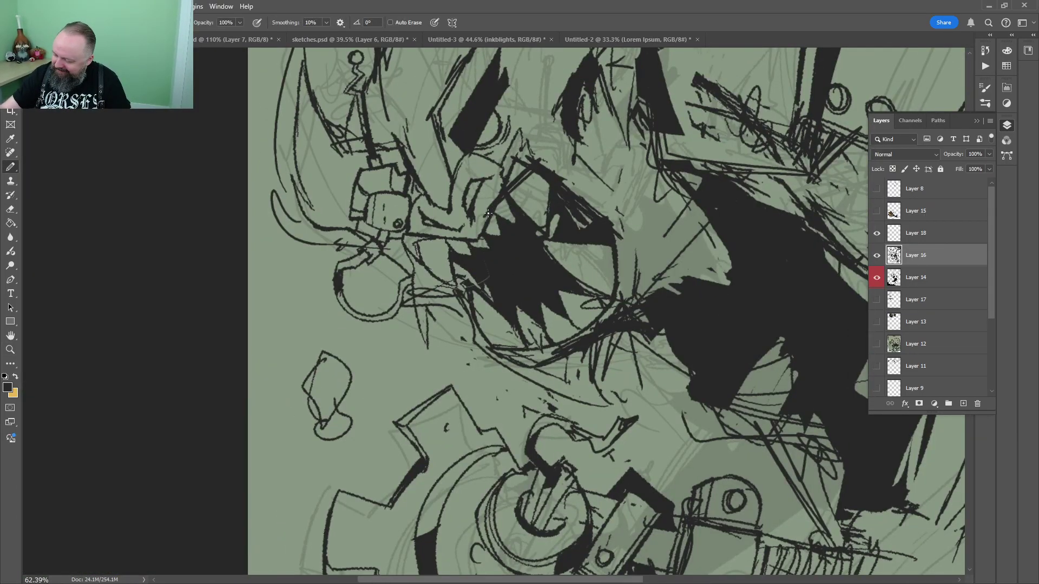
key(z)
scroll(528, 273, down, 5)
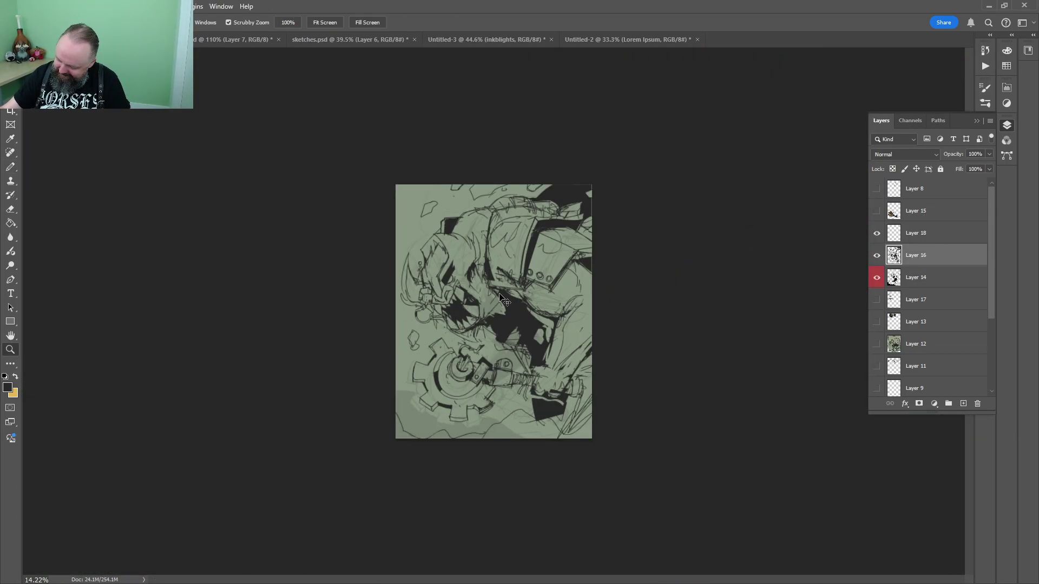
scroll(500, 294, up, 5)
Sketch curved contour lines and short detail strokes on the monster's arm just below the riveted shoulder plate
key(b)
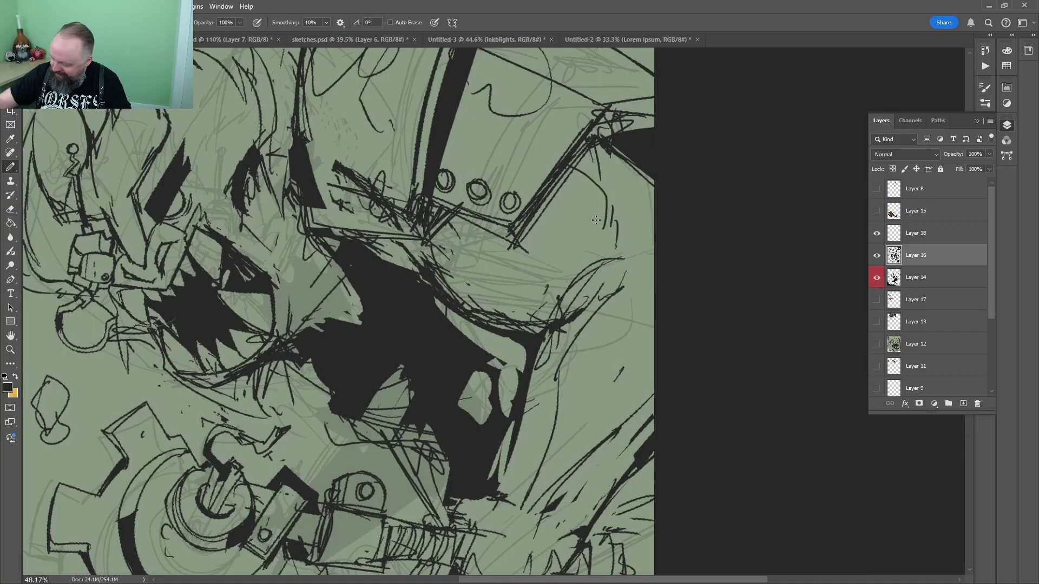
key(ctrl+space)
drag(596, 220, 648, 243)
mouse_move(647, 243)
mouse_down()
mouse_move(478, 326)
mouse_move(474, 342)
mouse_up()
mouse_move(421, 176)
mouse_down()
mouse_move(524, 356)
mouse_move(462, 295)
mouse_up()
drag(431, 221, 451, 197)
drag(400, 179, 411, 156)
drag(466, 249, 490, 232)
key(ctrl+space)
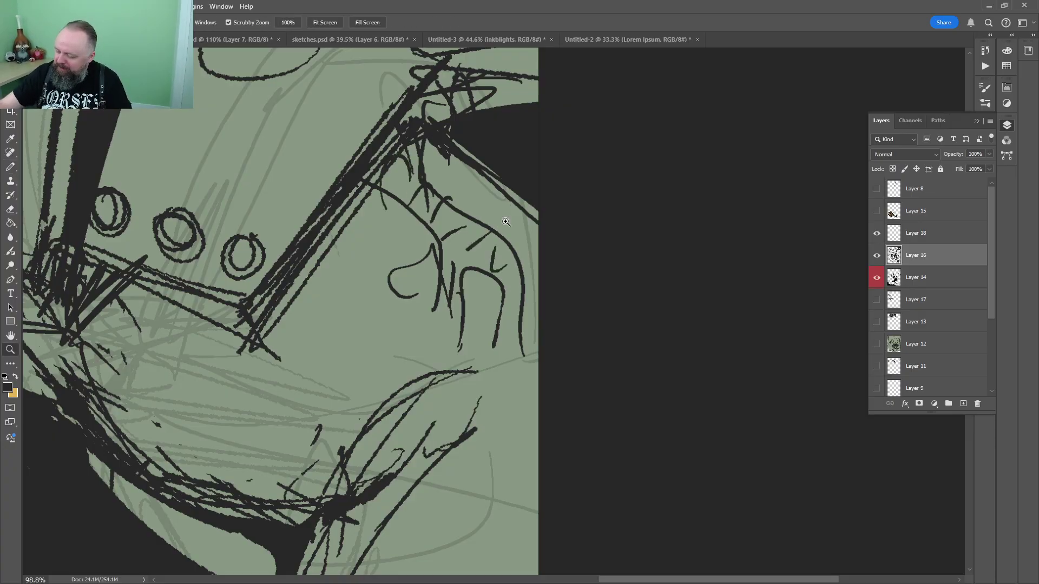
drag(563, 357, 453, 357)
click(414, 317)
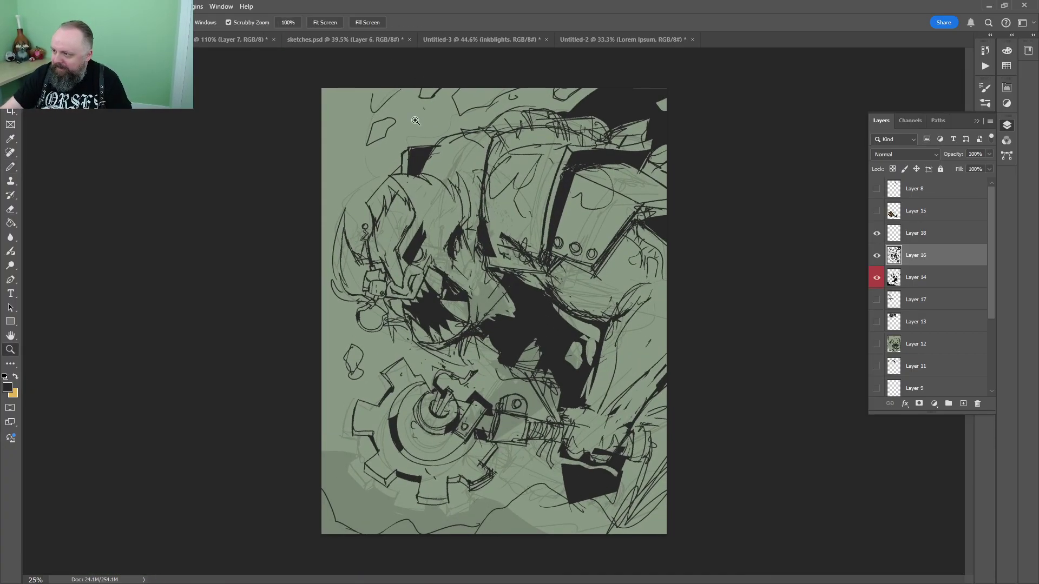
Lasso the gear's lower and lower-right teeth, delete them and clear the selection
scroll(385, 252, down, 5)
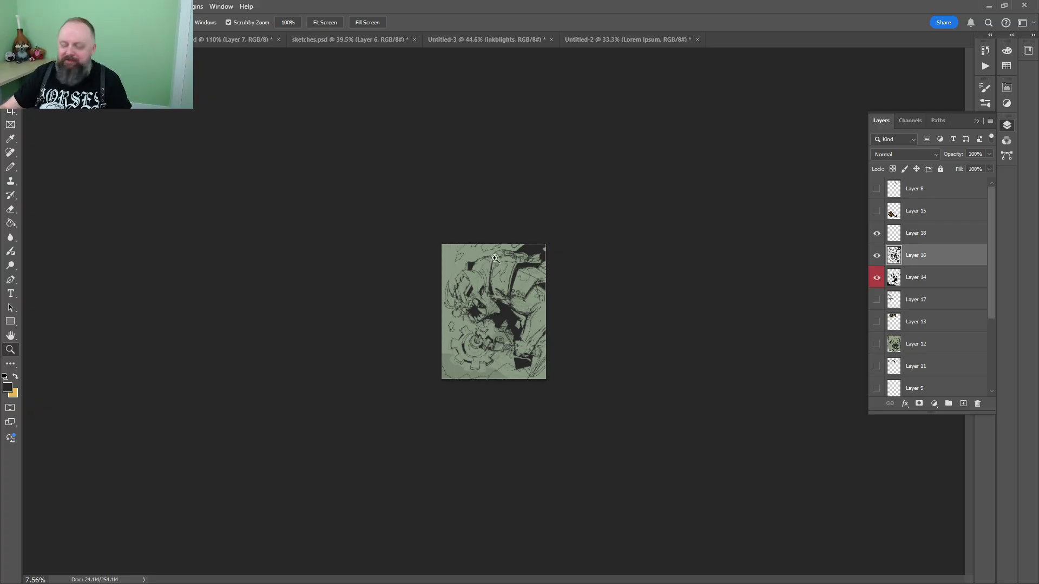
scroll(494, 258, up, 5)
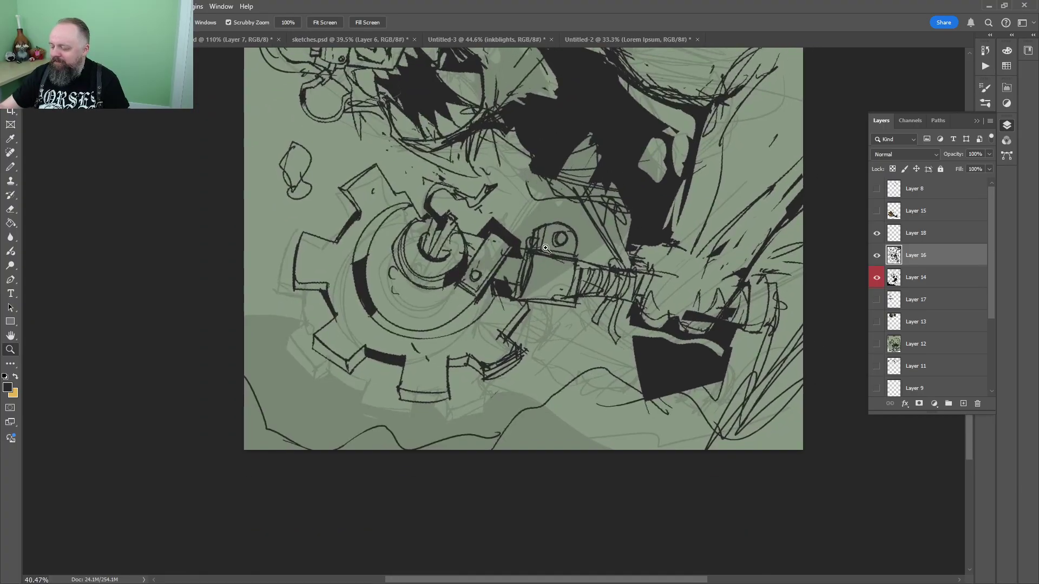
drag(545, 247, 579, 247)
key(z)
drag(481, 316, 435, 330)
drag(478, 347, 517, 467)
drag(517, 467, 571, 256)
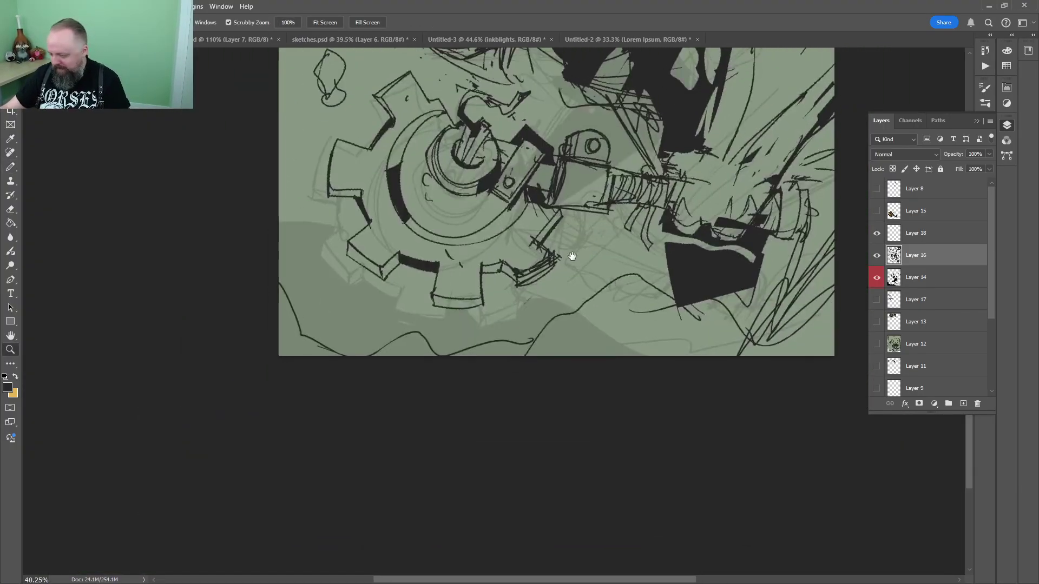
scroll(572, 256, up, 3)
scroll(568, 265, down, 2)
key(l)
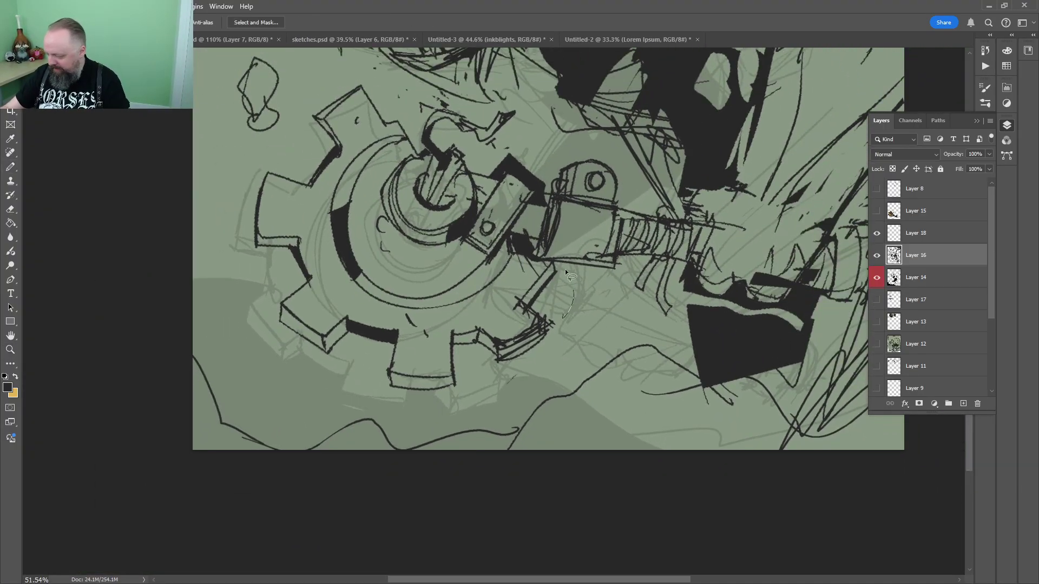
drag(406, 311, 653, 309)
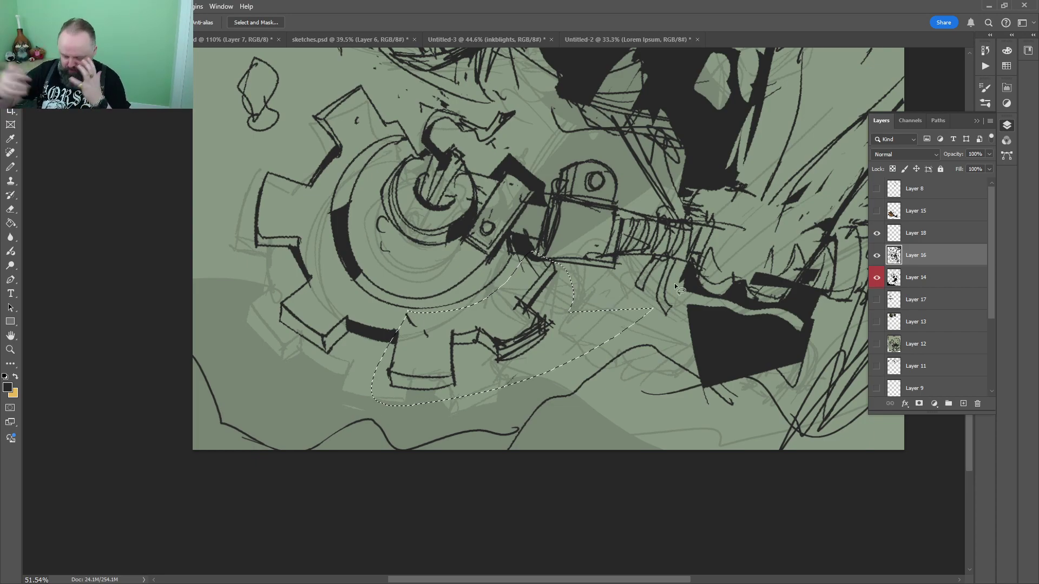
key(Delete)
key(ctrl+d)
Redraw the gear's bottom and lower-right teeth in pencil, with edge thickness and rough shading strokes
key(b)
scroll(399, 339, up, 1)
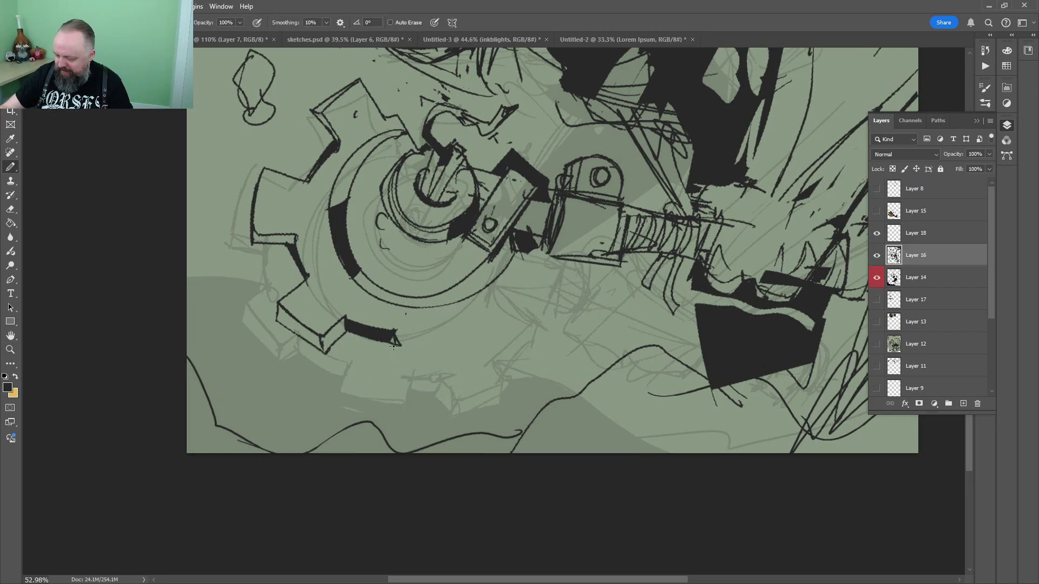
drag(394, 377, 460, 332)
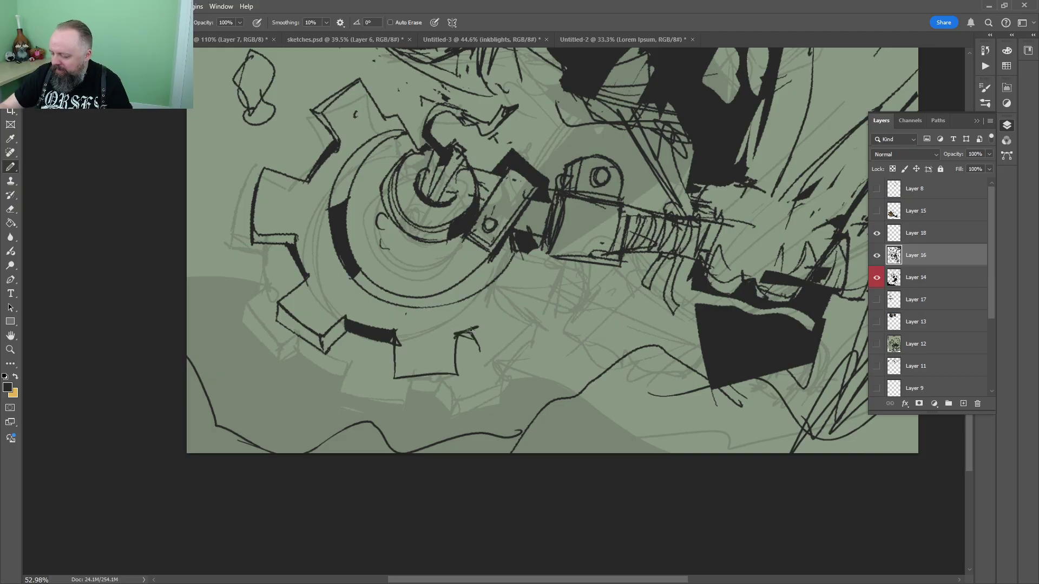
drag(534, 283, 501, 324)
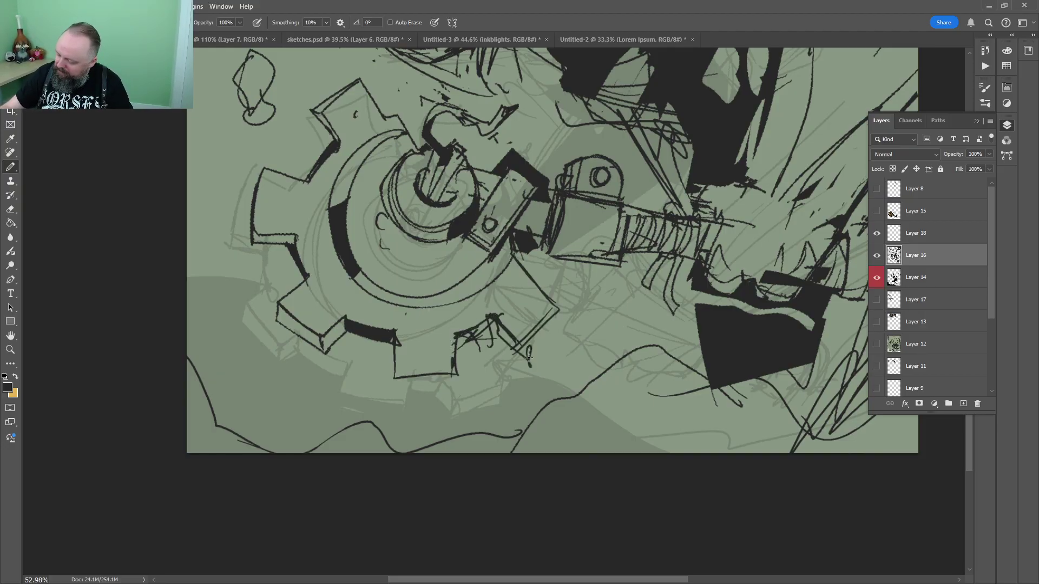
drag(529, 357, 564, 281)
Erase part of the small floating rock above the gear and rework it into a more angular, faceted shape
key(z)
drag(475, 387, 532, 386)
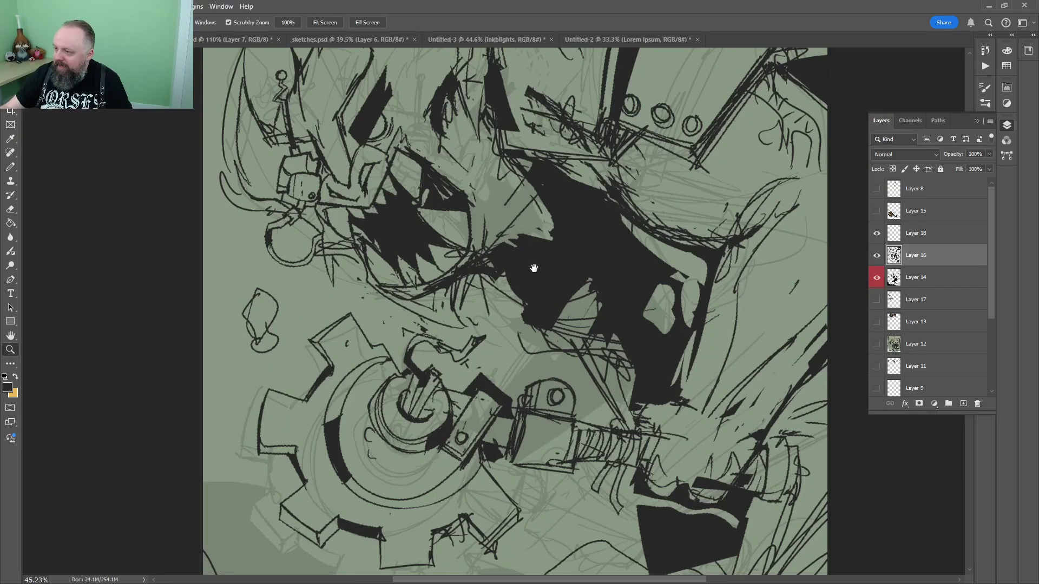
scroll(568, 253, down, 1)
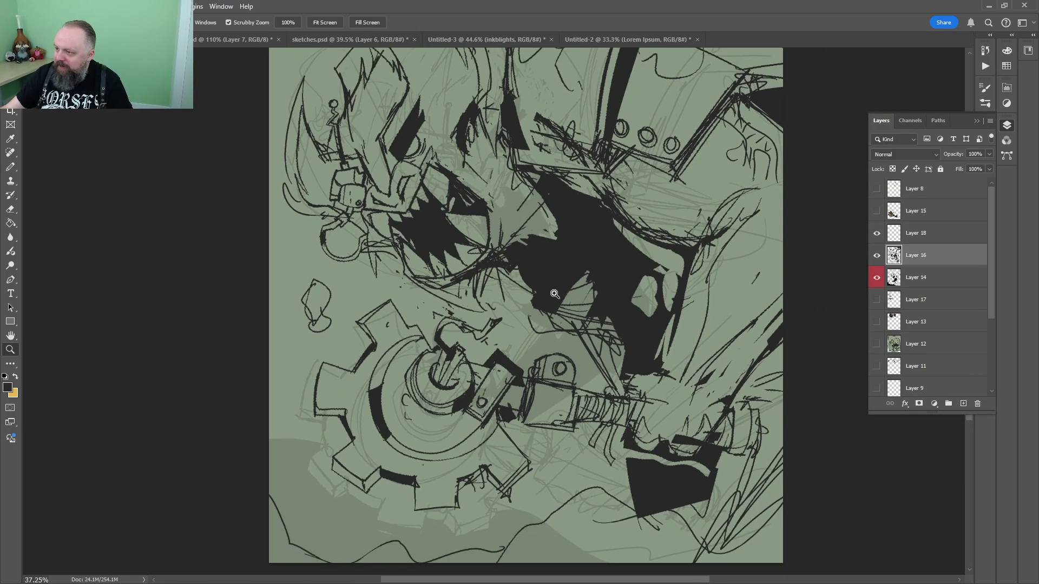
scroll(573, 265, up, 2)
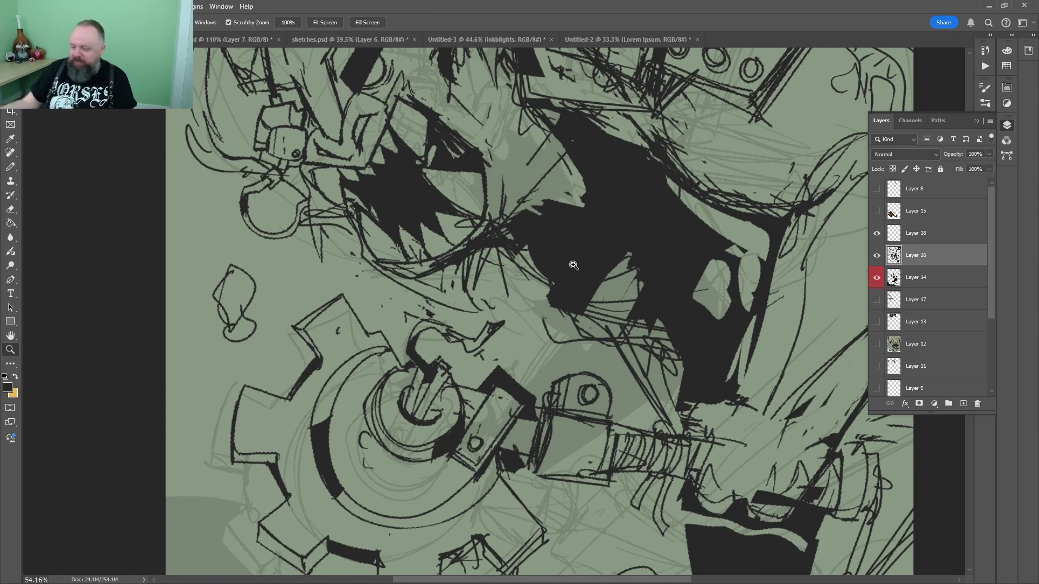
scroll(574, 265, down, 3)
scroll(353, 287, up, 4)
key(e)
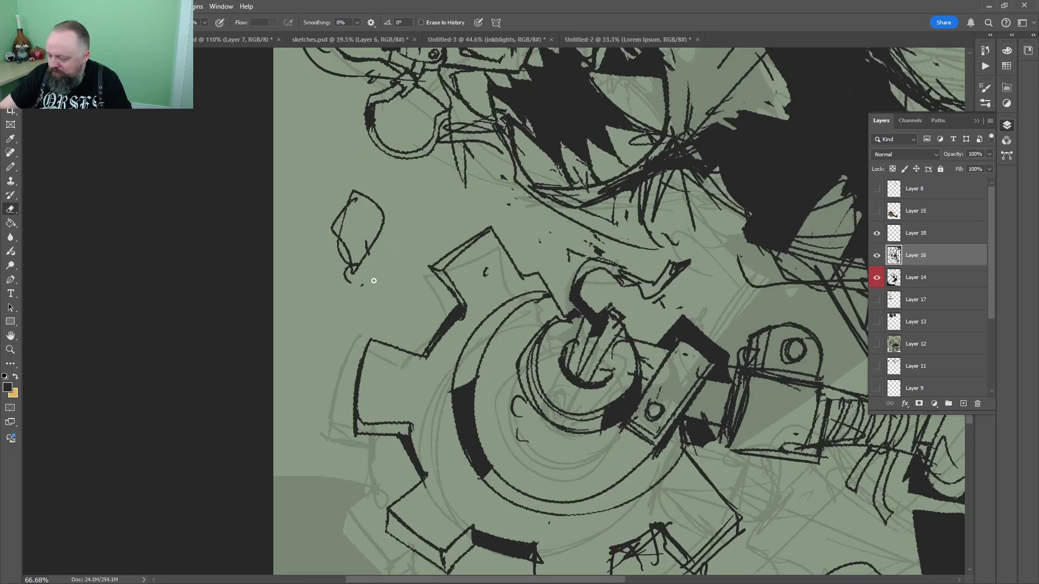
key(z)
scroll(341, 222, down, 5)
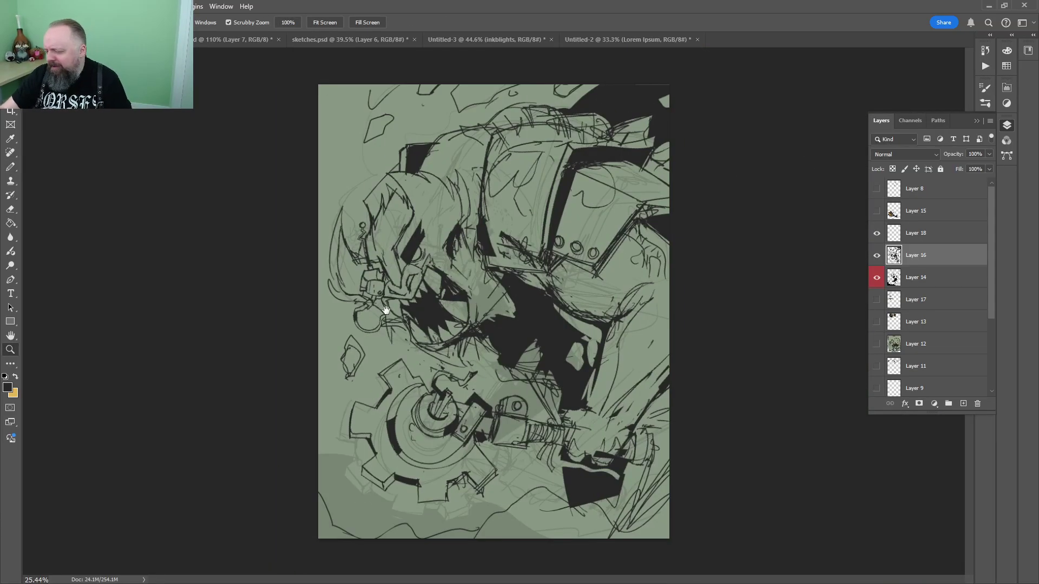
Sharpen the corners of the long rock at the canvas's upper-left edge and hatch a dark shadow along its right side
scroll(353, 204, up, 5)
key(b)
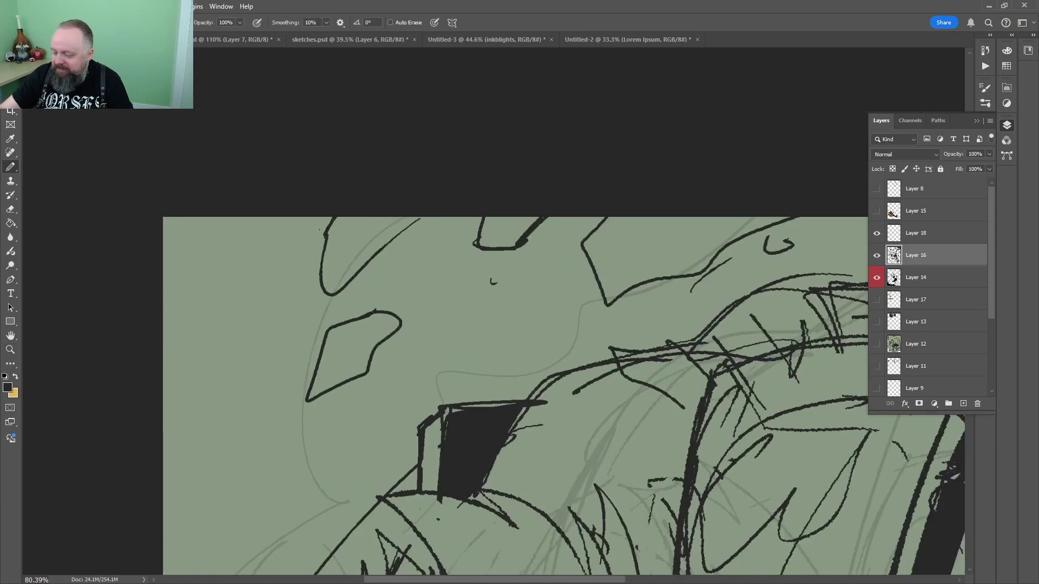
mouse_move(334, 217)
mouse_down()
mouse_move(447, 211)
mouse_move(377, 270)
mouse_move(452, 206)
mouse_move(367, 294)
mouse_up()
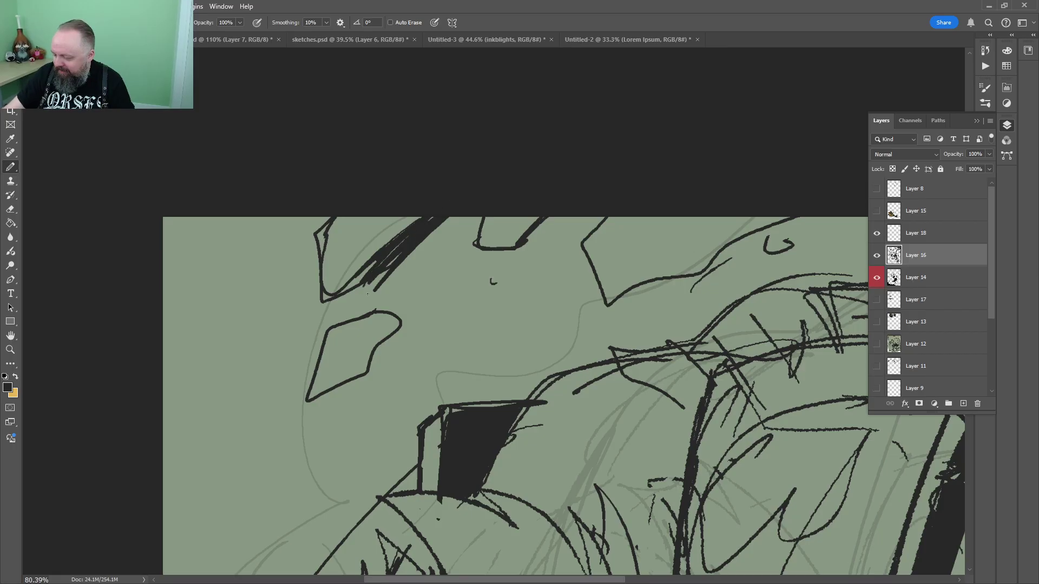
key(z)
scroll(489, 271, down, 5)
scroll(527, 251, up, 2)
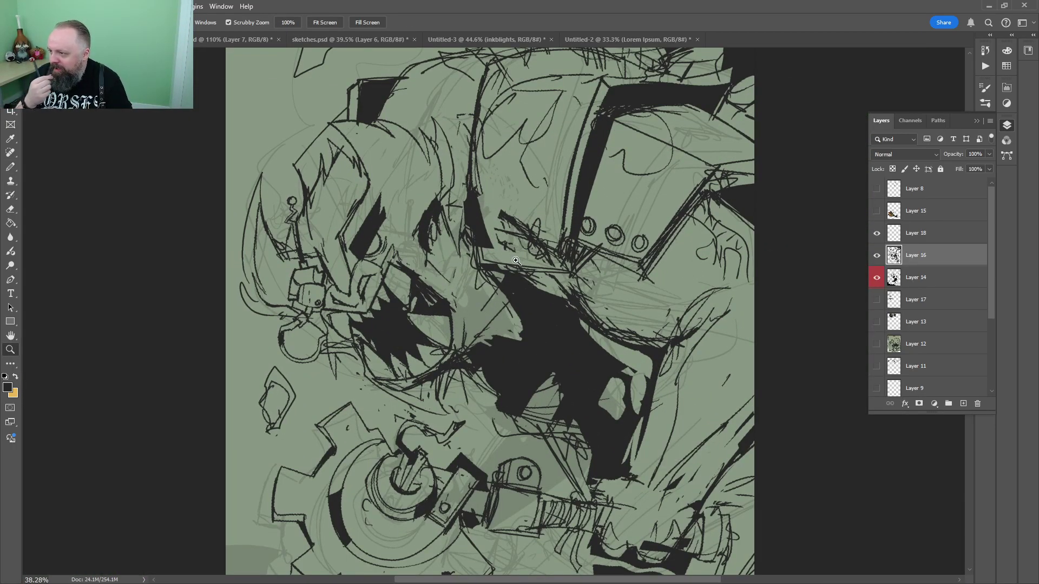
Hatch diagonal strokes across the neck area between the monster's mouth and the black chest shadow
drag(557, 271, 567, 272)
mouse_move(566, 272)
mouse_down()
mouse_move(460, 275)
mouse_move(419, 262)
mouse_up()
drag(344, 330, 382, 330)
drag(367, 269, 306, 340)
drag(381, 290, 329, 330)
drag(270, 355, 363, 251)
drag(288, 345, 371, 260)
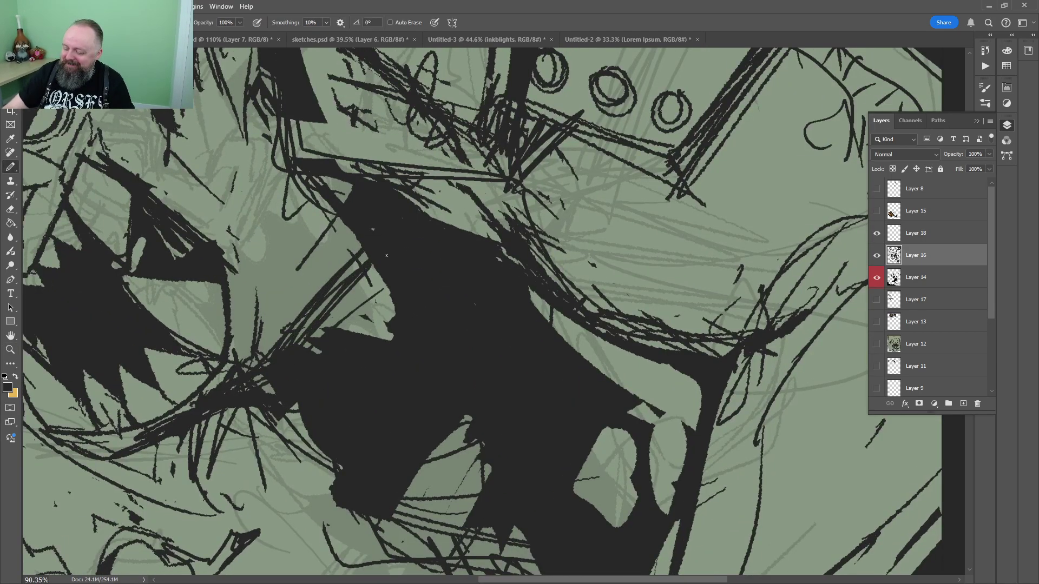
drag(324, 326, 365, 277)
drag(335, 324, 382, 277)
drag(345, 330, 384, 280)
mouse_move(353, 335)
mouse_down()
mouse_move(392, 294)
mouse_move(395, 303)
mouse_up()
drag(321, 318, 359, 275)
drag(280, 332, 351, 230)
drag(334, 275, 358, 238)
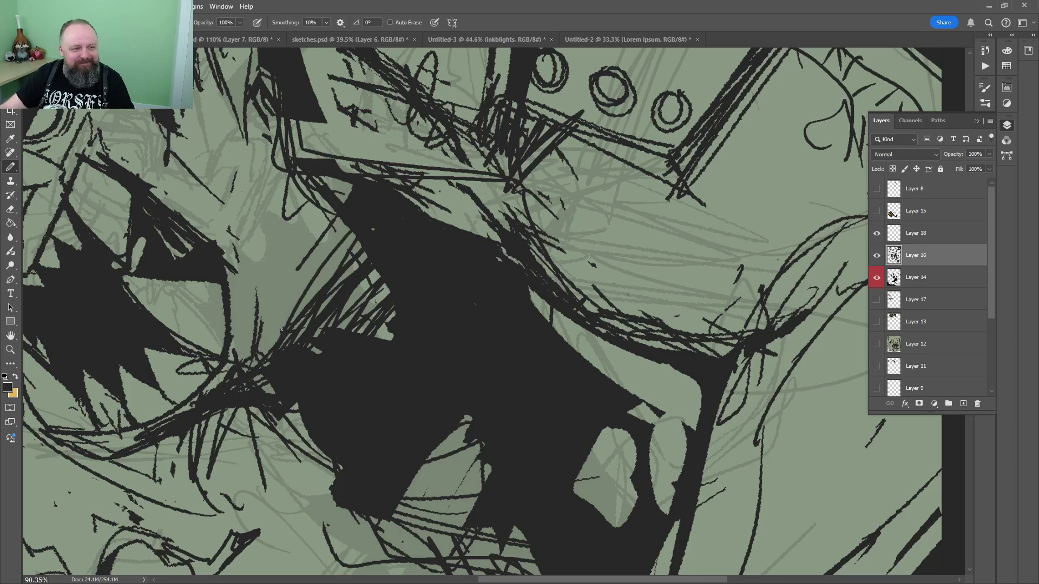
drag(274, 345, 338, 217)
Add short dark strokes over the light highlight band and neighbouring edges in the monster's black torso shadow
key(z)
mouse_move(532, 303)
mouse_down()
mouse_move(419, 303)
mouse_move(484, 303)
mouse_up()
drag(620, 184, 374, 156)
drag(332, 268, 378, 268)
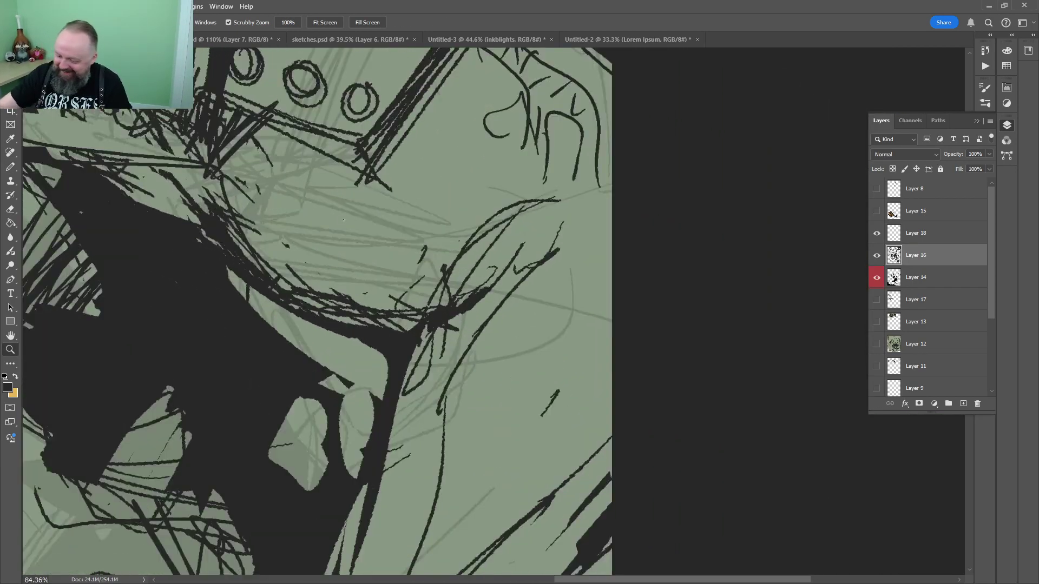
key(b)
key(z)
drag(438, 246, 425, 249)
drag(369, 386, 411, 386)
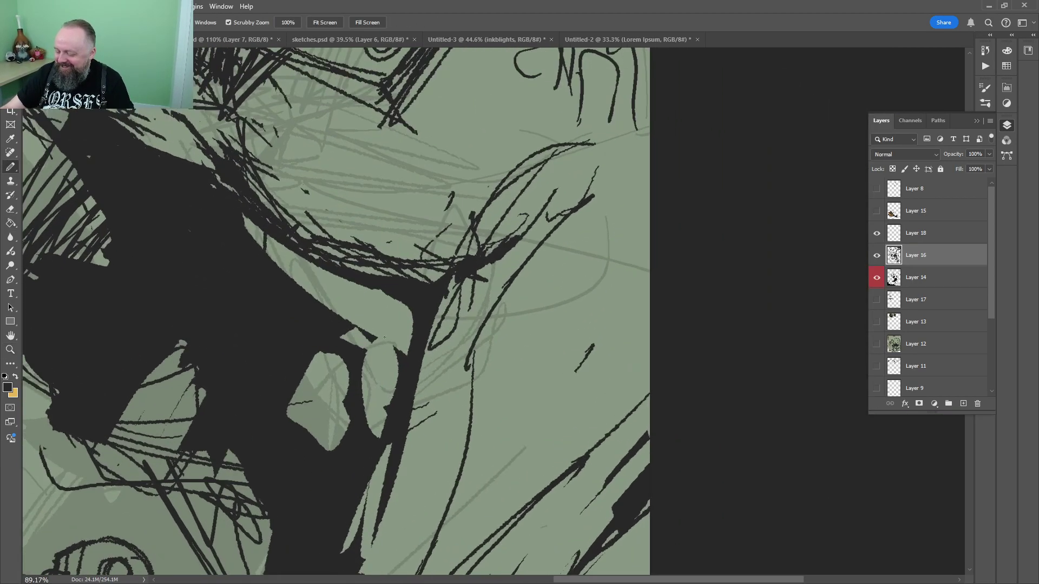
key(b)
drag(401, 302, 359, 343)
drag(358, 285, 350, 316)
drag(284, 247, 274, 262)
key(z)
drag(382, 255, 353, 307)
scroll(391, 258, down, 4)
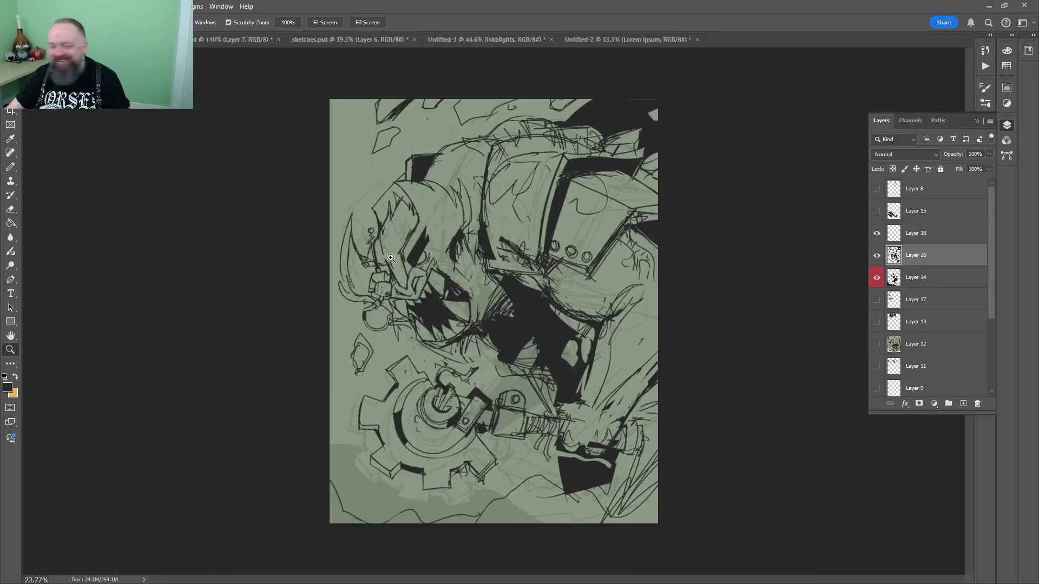
scroll(377, 282, up, 2)
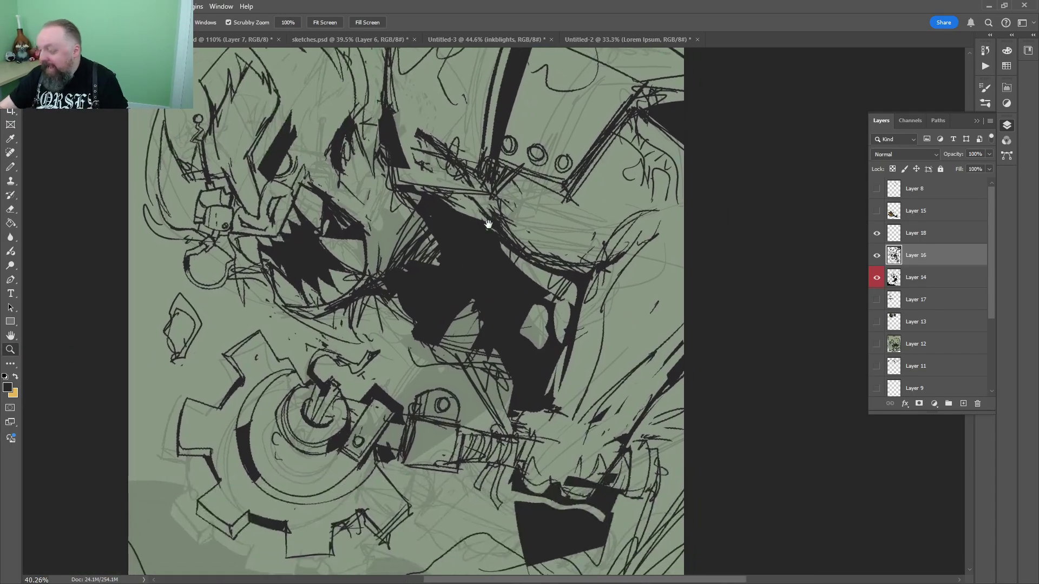
scroll(625, 61, up, 1)
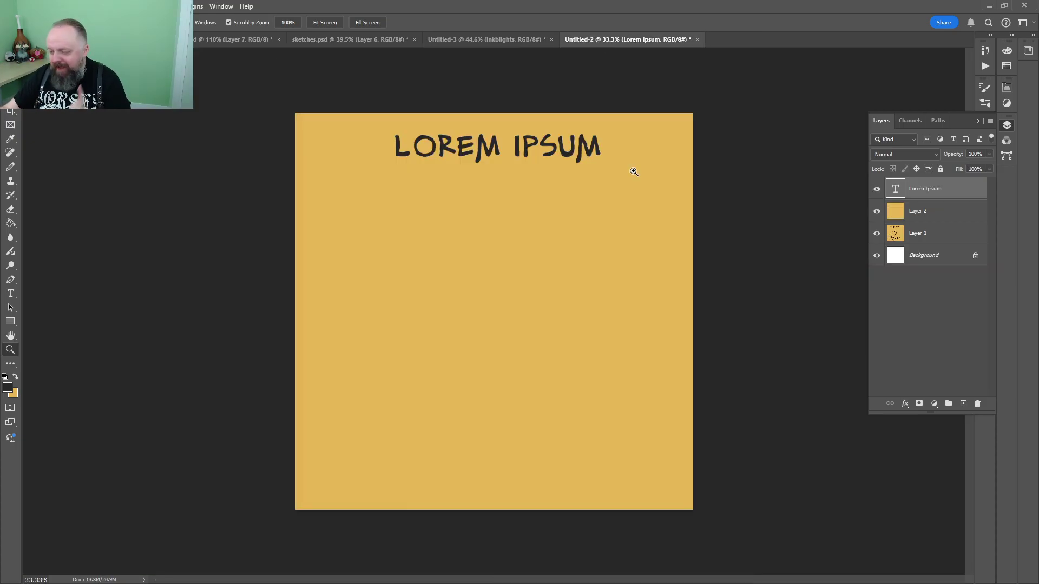
Briefly hide the Lorem Ipsum text and Layer 2 to view the duck sketch underneath, and show both layers again
click(877, 189)
click(877, 212)
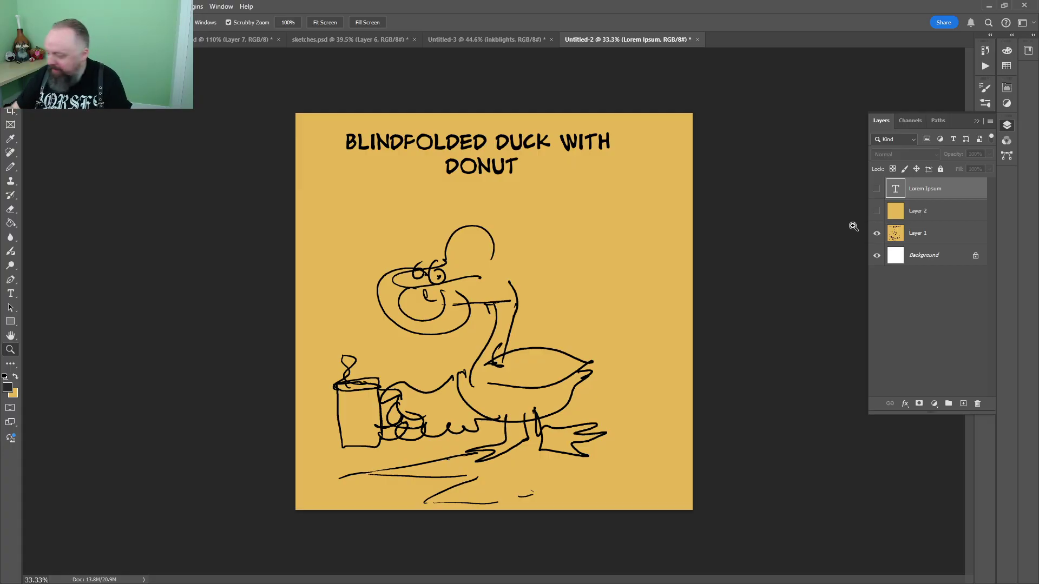
click(877, 188)
click(877, 211)
Switch back to the green monster illustration, fit it to the screen and hide Layer 14
click(446, 43)
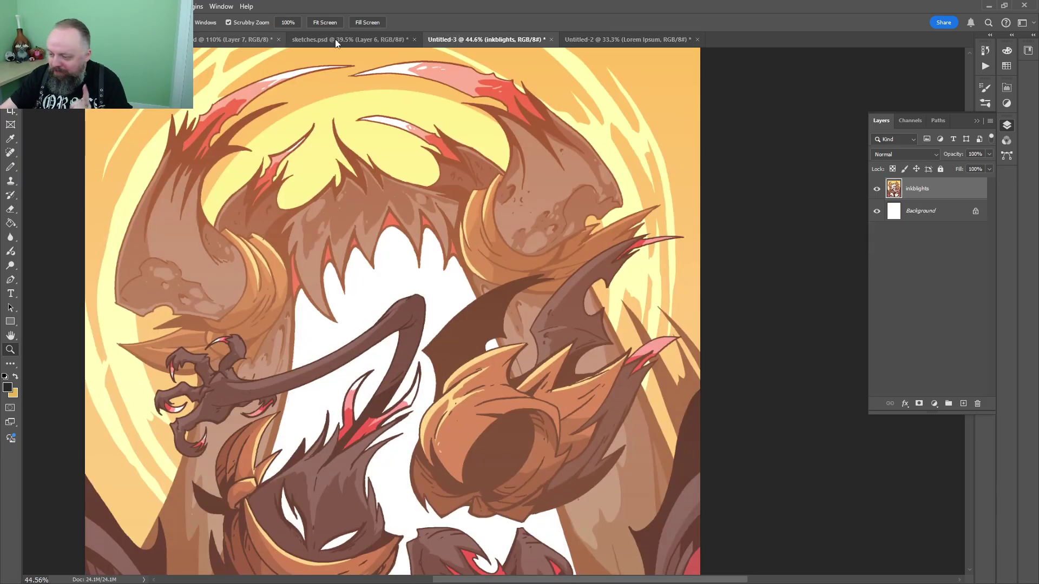
click(225, 39)
click(108, 39)
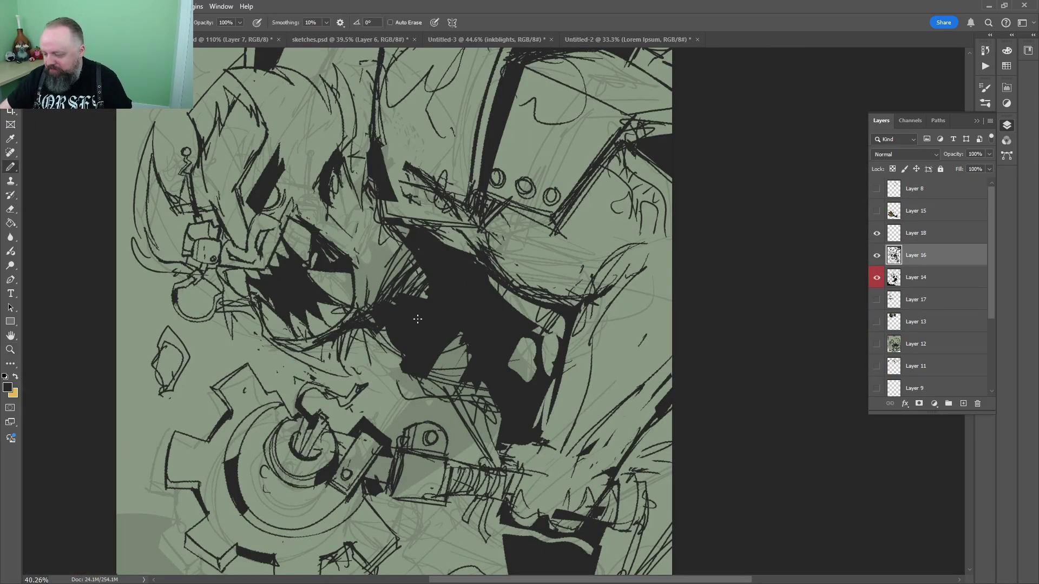
click(325, 22)
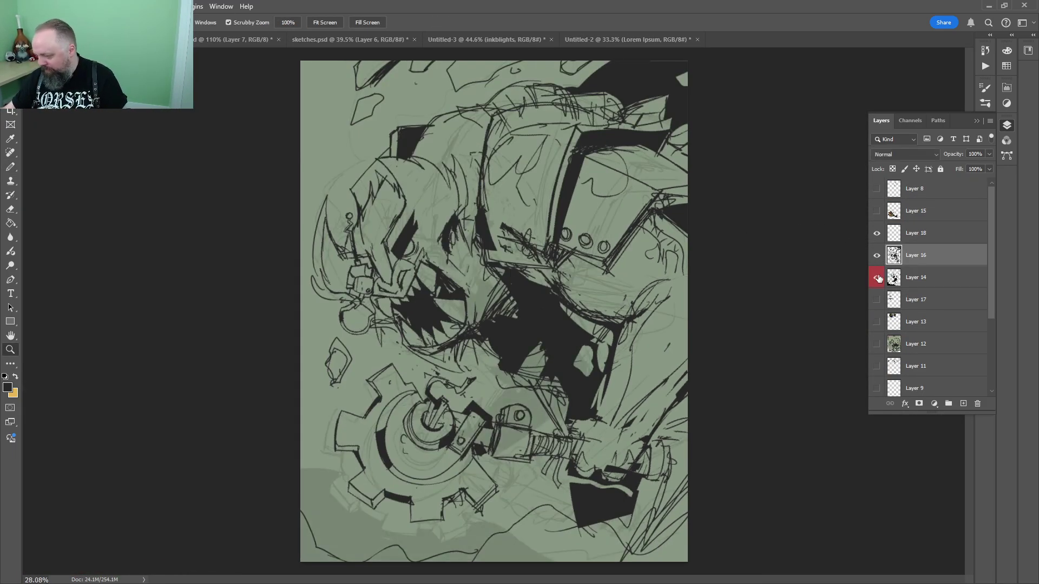
drag(541, 393, 575, 307)
click(876, 277)
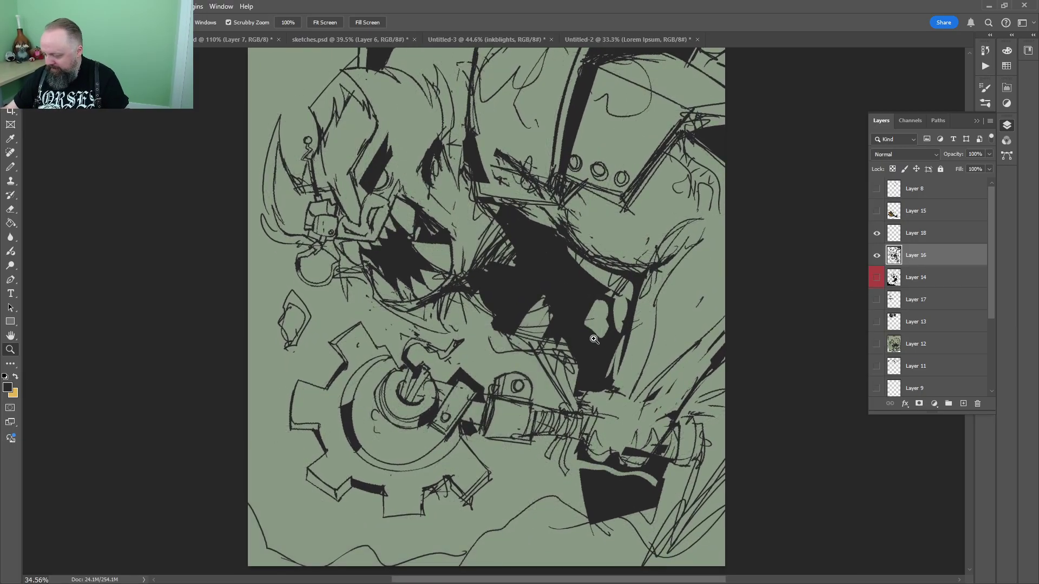
drag(693, 320, 724, 275)
mouse_move(594, 372)
mouse_down()
mouse_move(676, 372)
mouse_move(578, 387)
mouse_up()
key(b)
key(z)
drag(598, 319, 549, 319)
click(919, 233)
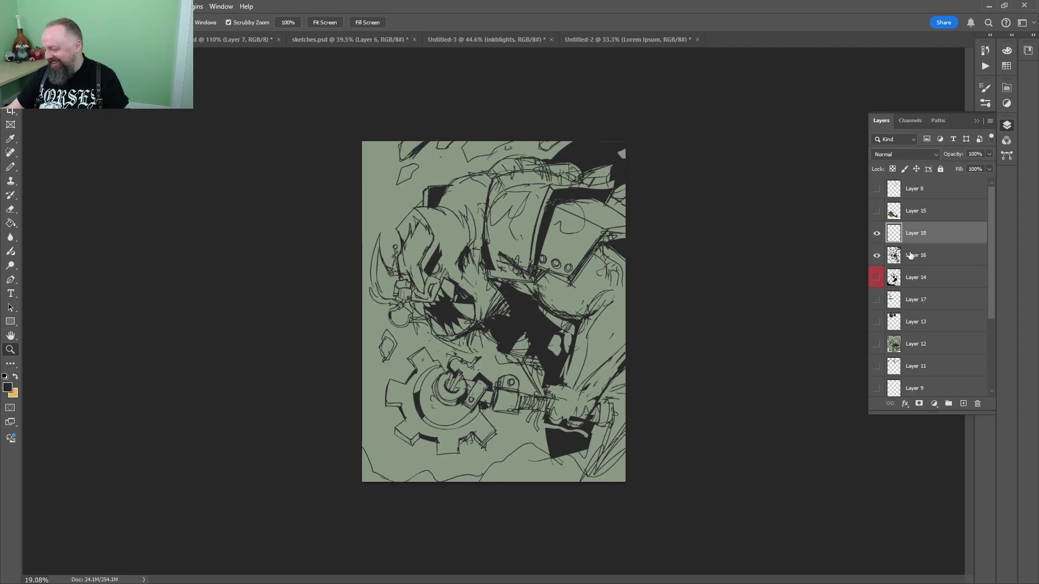
double_click(941, 233)
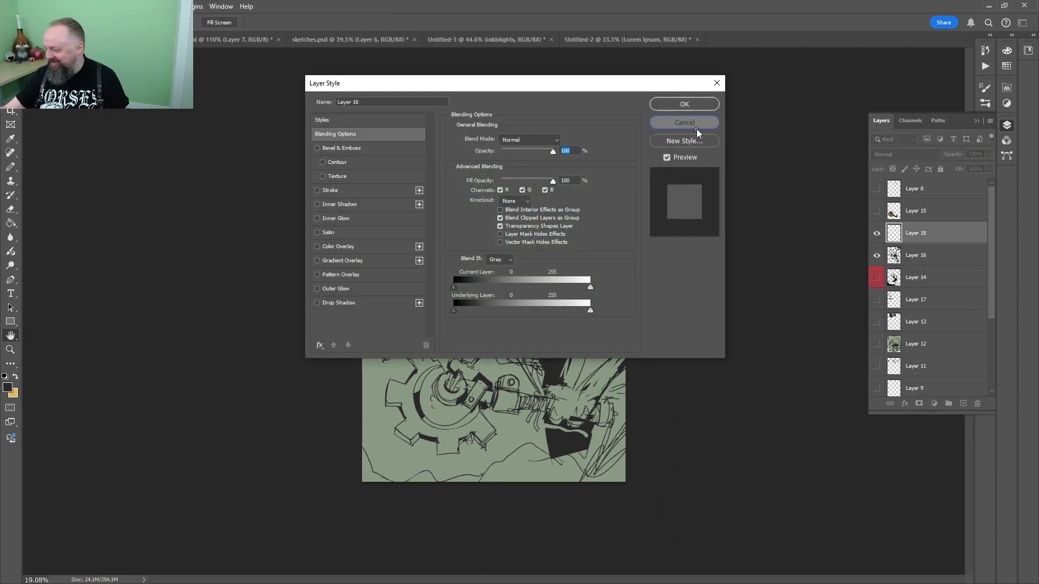
click(696, 129)
drag(479, 346, 509, 332)
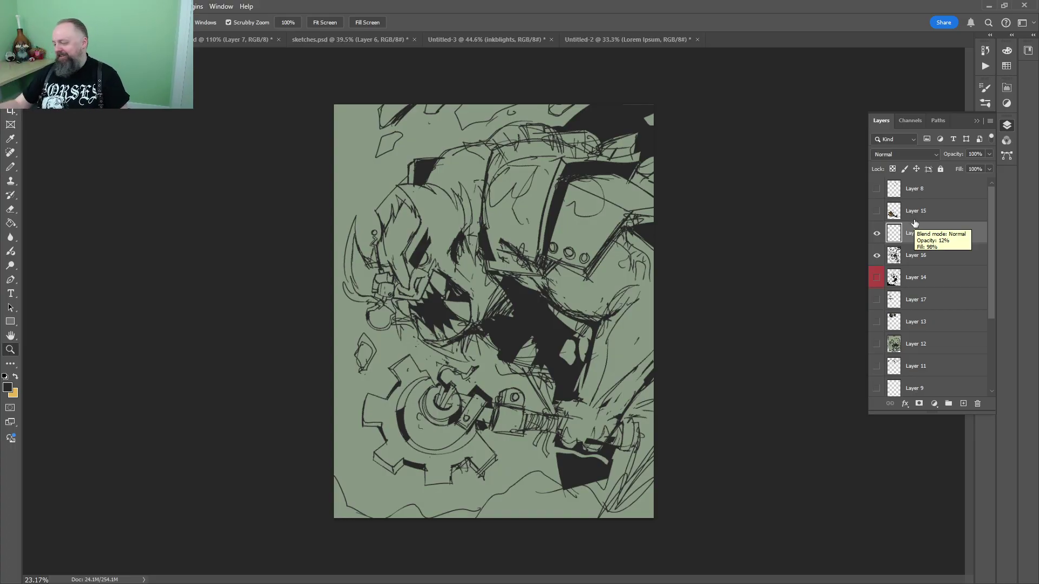
Lasso the gear's toothed outer rim on Layer 16, scale it to about 107% and reposition it around the wheel
click(920, 277)
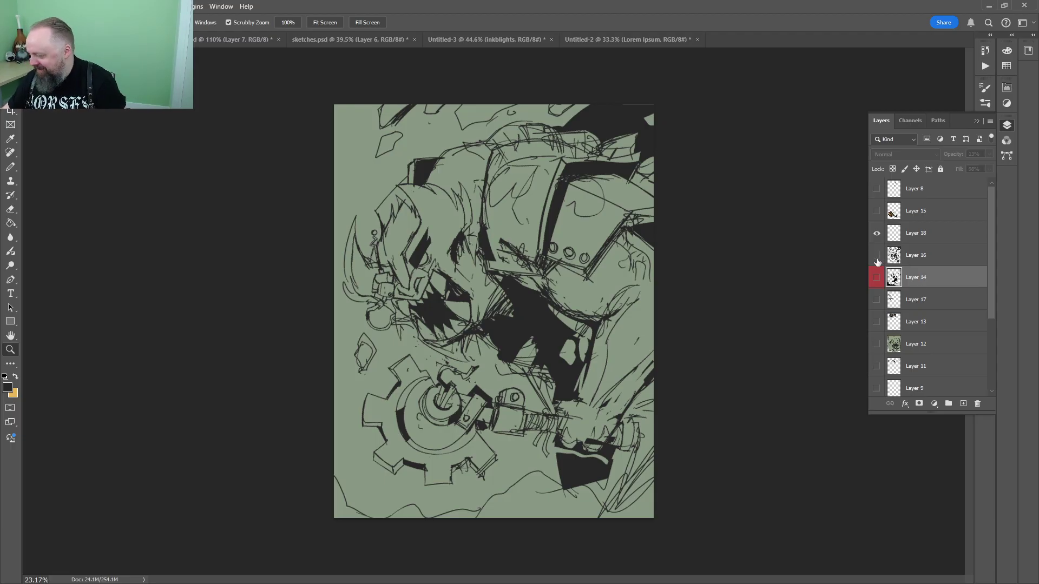
click(876, 256)
click(889, 259)
mouse_move(393, 343)
mouse_down()
mouse_move(437, 343)
mouse_move(404, 343)
mouse_move(419, 343)
mouse_up()
drag(497, 406, 493, 278)
drag(490, 345, 506, 345)
key(l)
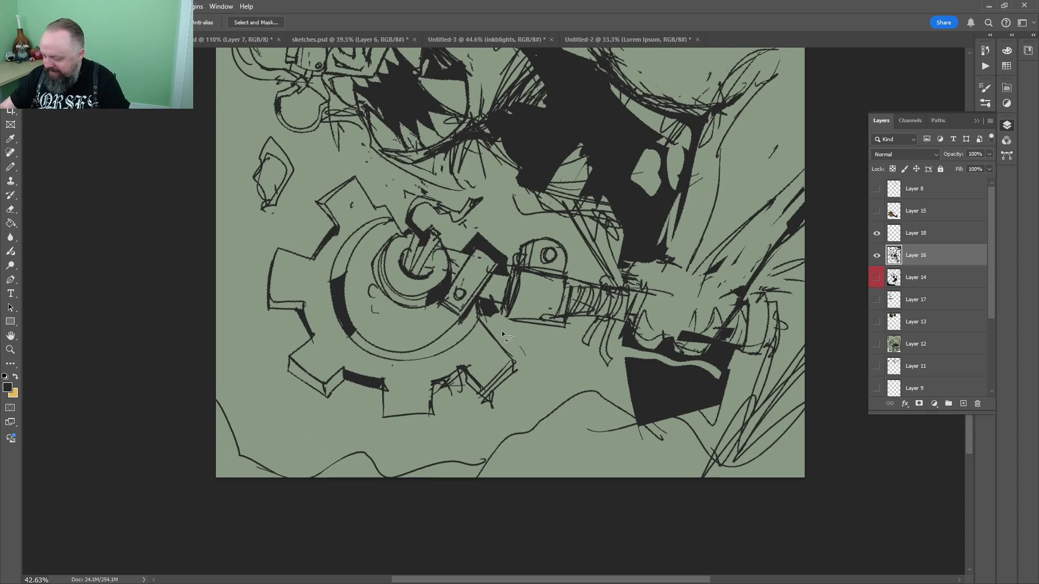
mouse_move(393, 216)
mouse_down()
mouse_move(237, 286)
mouse_move(501, 426)
mouse_move(529, 389)
mouse_move(539, 341)
mouse_up()
key(ctrl+t)
mouse_move(533, 164)
mouse_down()
mouse_move(563, 116)
mouse_move(543, 153)
mouse_up()
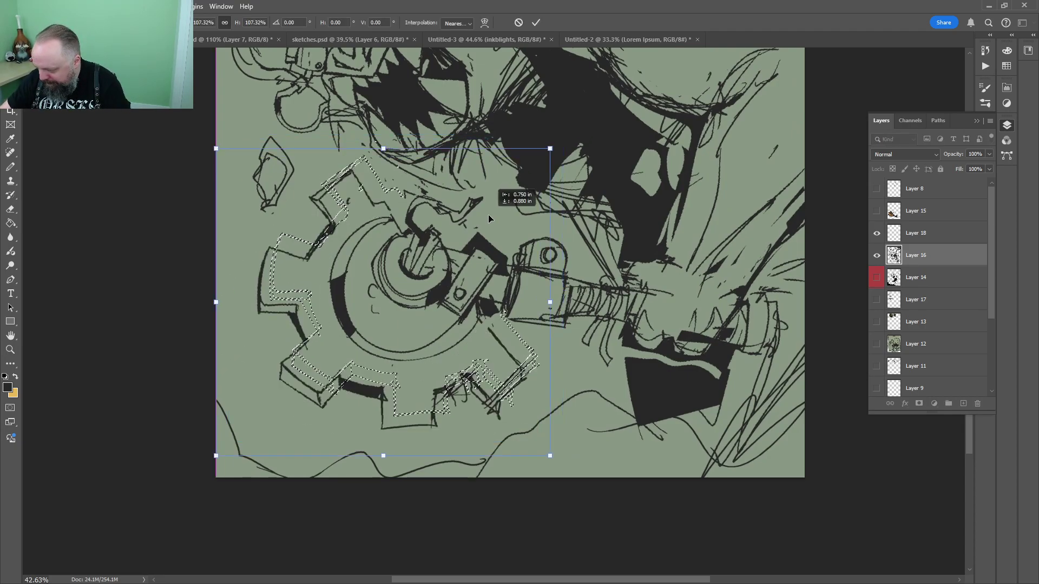
key(Return)
Redraw the gear's broken rim outline and add a thick-edged tooth between the hook and the shaft housing
key(b)
scroll(439, 276, up, 2)
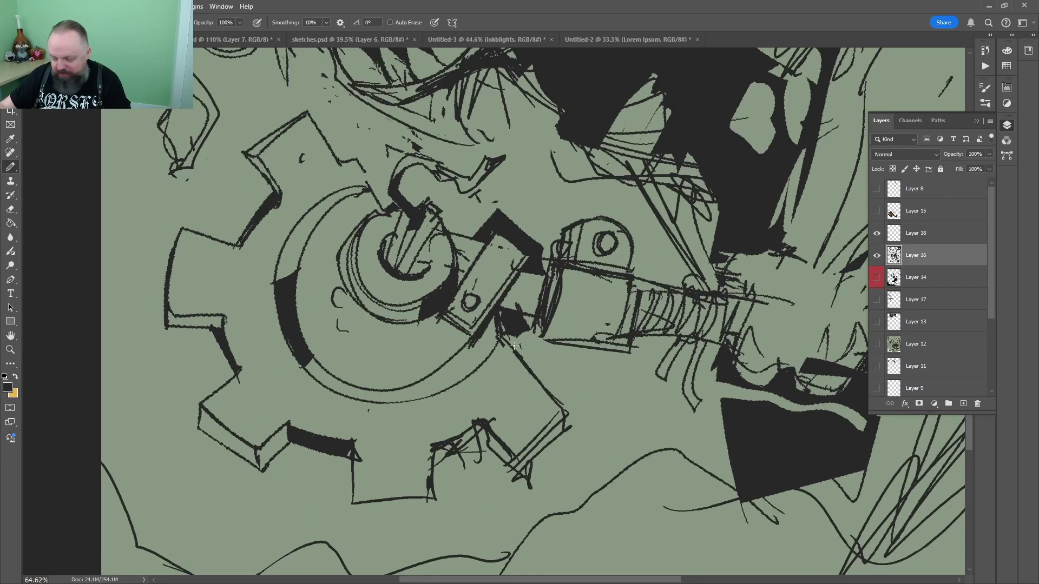
drag(505, 342, 544, 445)
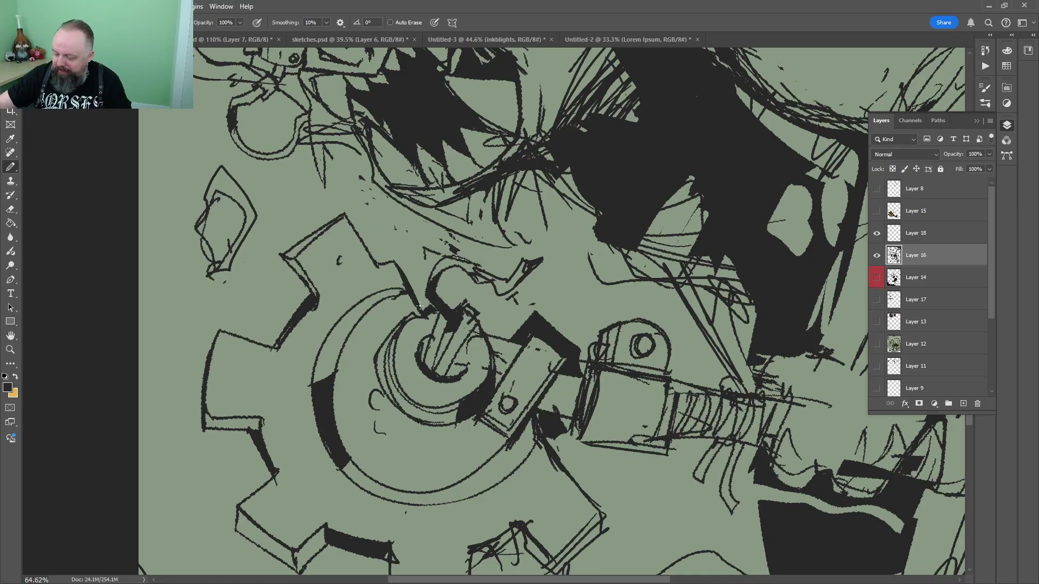
drag(513, 289, 392, 200)
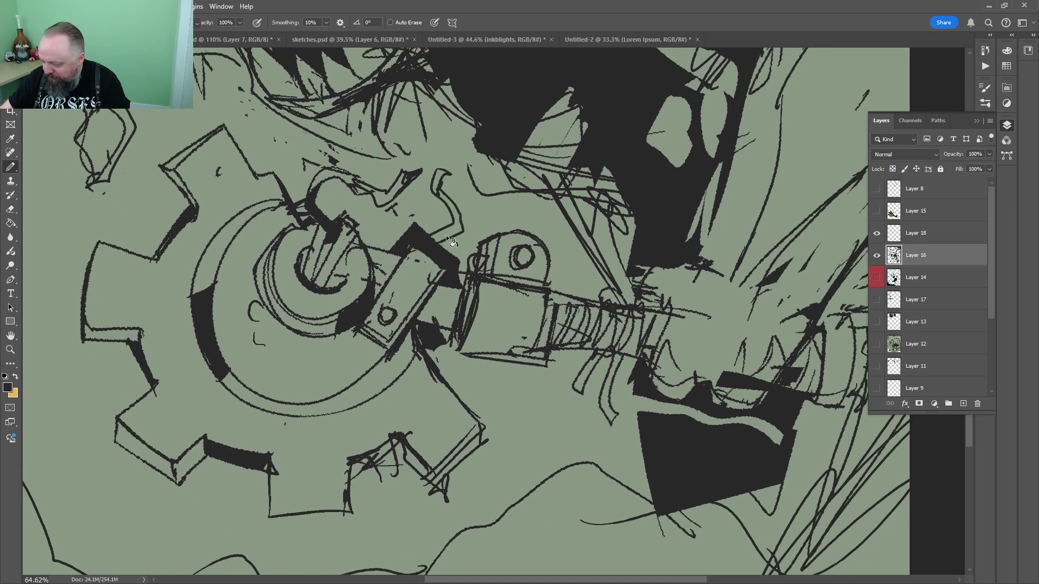
mouse_move(449, 240)
mouse_down()
mouse_move(428, 239)
mouse_move(491, 260)
mouse_up()
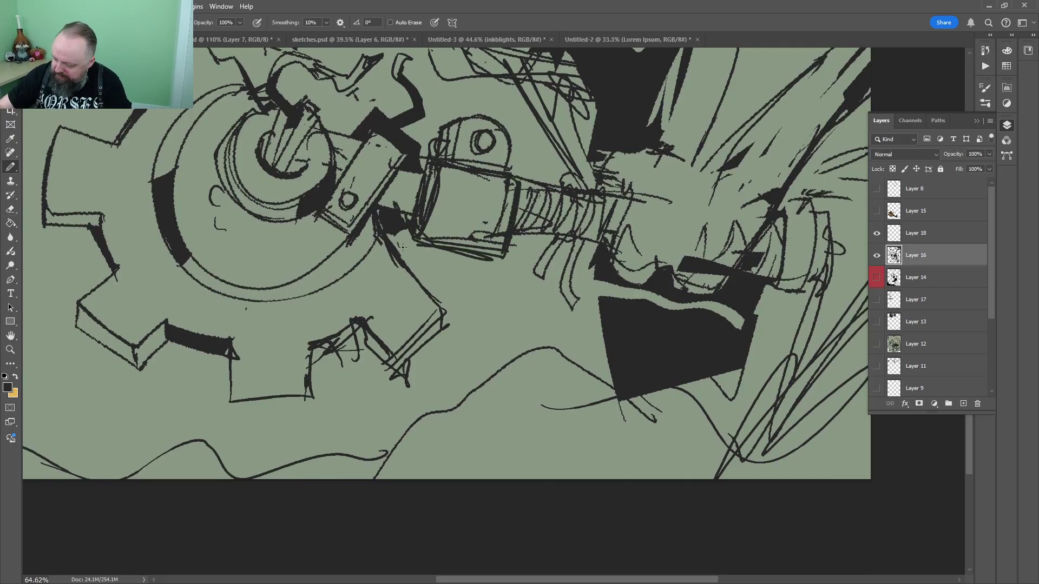
Erase part of the gear's lower-right tooth edge and redraw it with jagged chips and small crack marks
key(e)
drag(405, 265, 426, 291)
key(b)
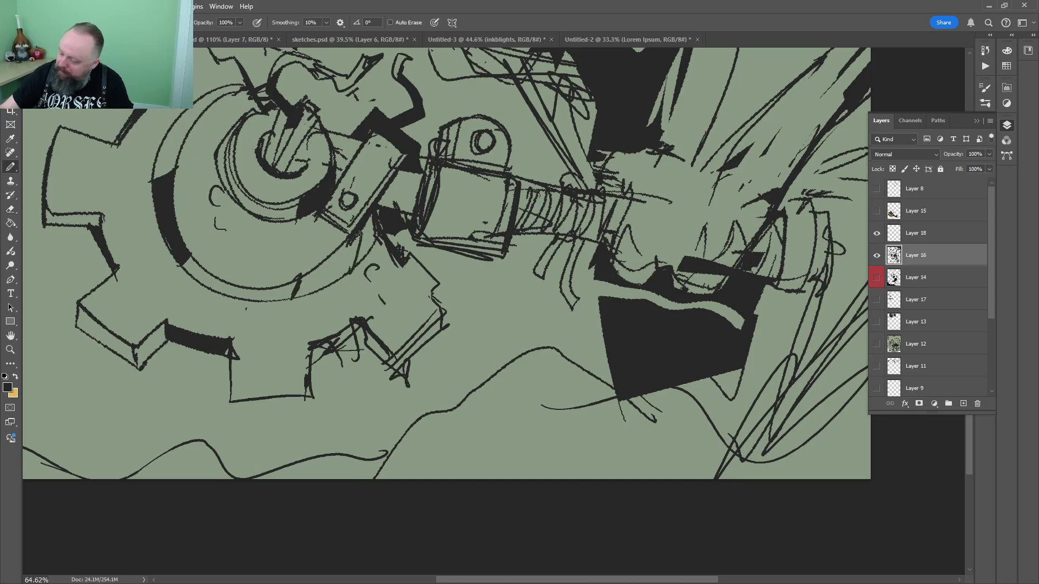
key(z)
drag(372, 244, 292, 246)
drag(480, 423, 563, 422)
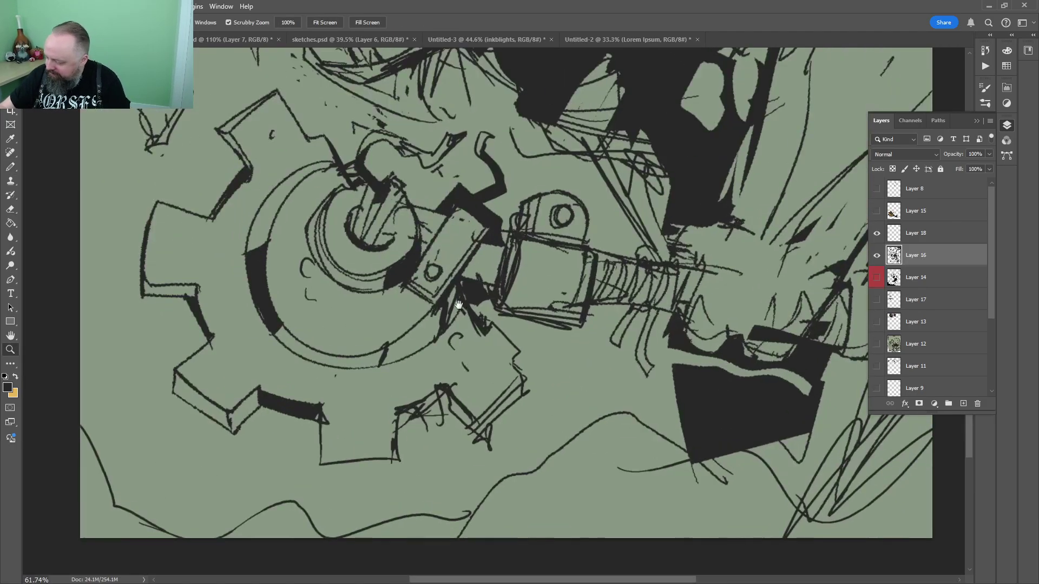
Draw a thickness edge on the gear's bottom tooth and scatter small scratch marks across the wheel's lower face
mouse_move(354, 447)
mouse_down()
mouse_move(429, 259)
mouse_move(449, 261)
mouse_up()
key(b)
mouse_move(385, 301)
mouse_down()
mouse_move(490, 294)
mouse_move(499, 206)
mouse_move(510, 224)
mouse_move(608, 168)
mouse_move(457, 331)
mouse_up()
drag(278, 345, 275, 355)
drag(254, 256, 380, 264)
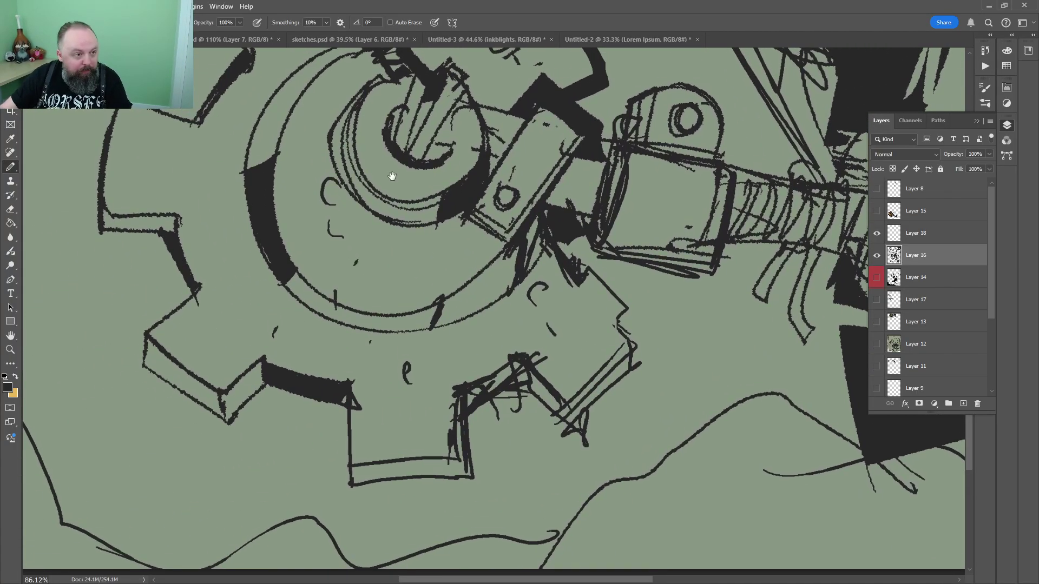
Sketch a diagonal boundary line from the monster's dangling ring down past the floating rock toward the canvas's left edge
drag(392, 176, 340, 492)
key(z)
drag(720, 237, 628, 236)
scroll(598, 310, up, 2)
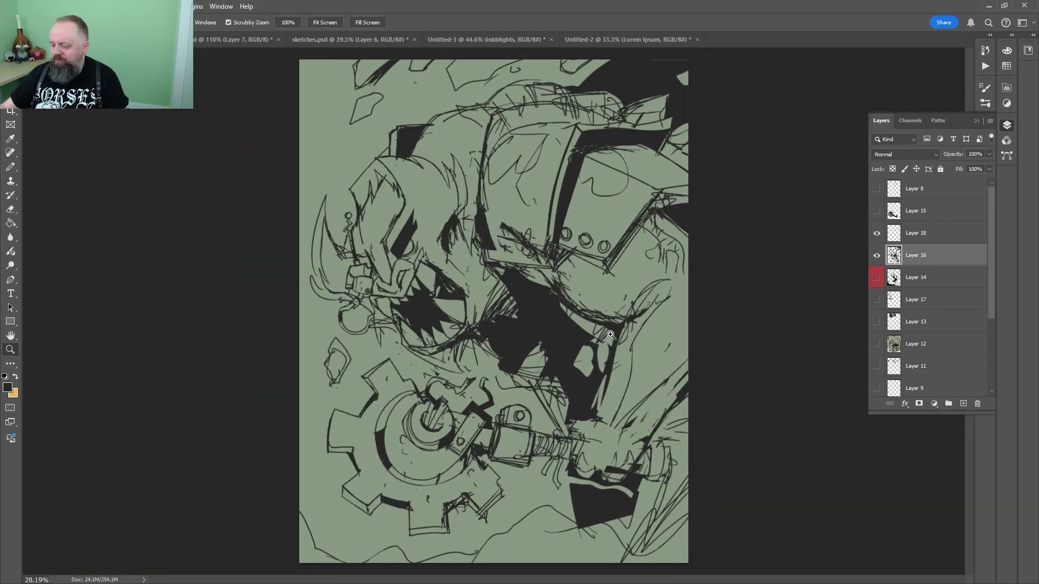
drag(610, 335, 636, 335)
drag(574, 377, 572, 209)
key(b)
drag(395, 232, 448, 292)
drag(381, 186, 302, 340)
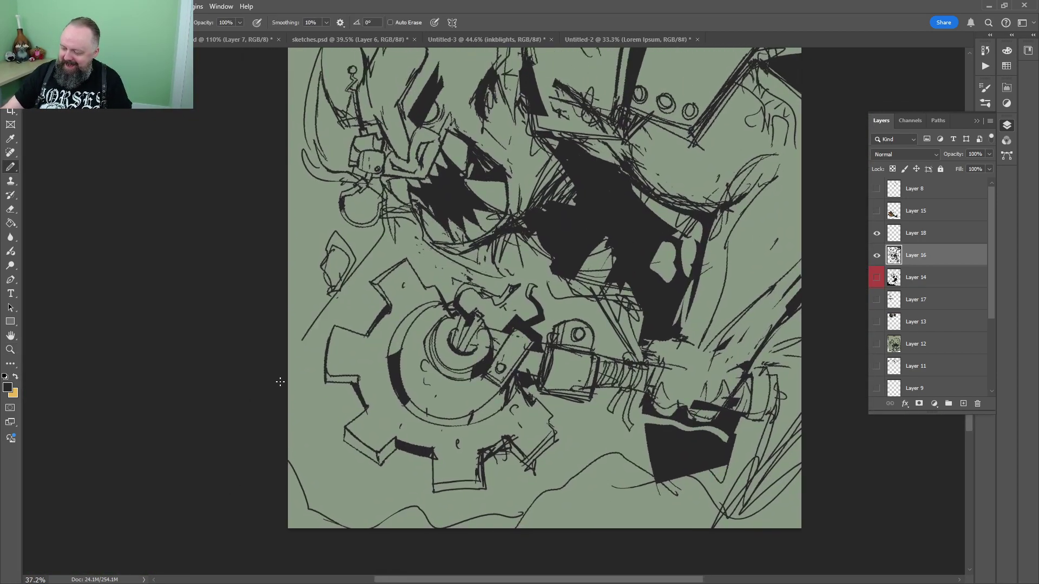
key(g)
click(368, 354)
key(z)
key(ctrl+z)
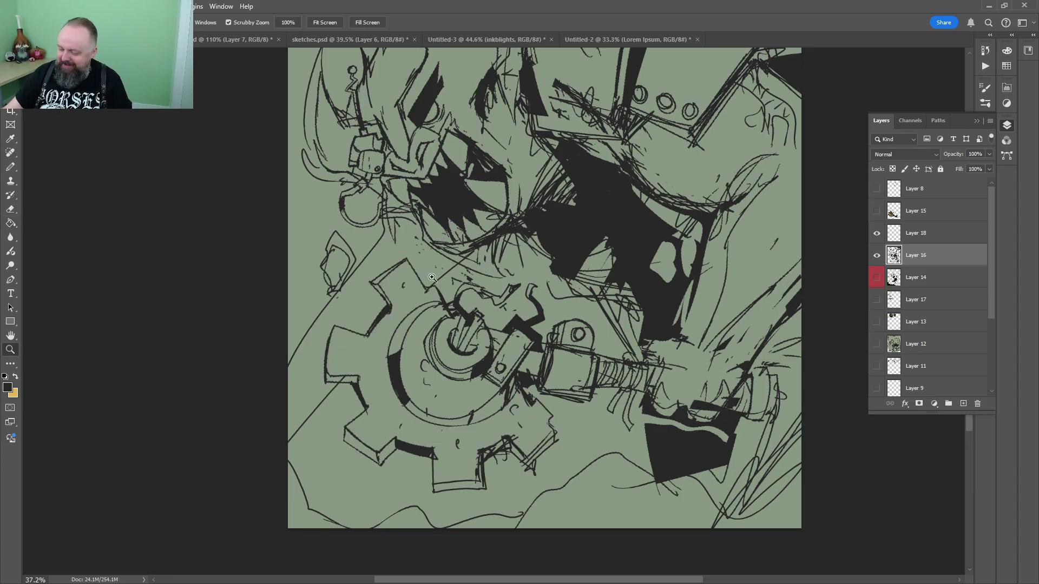
Close the gaps in the outline beside the gear teeth and fill the area behind the ring and rock with black
key(b)
drag(348, 377, 327, 401)
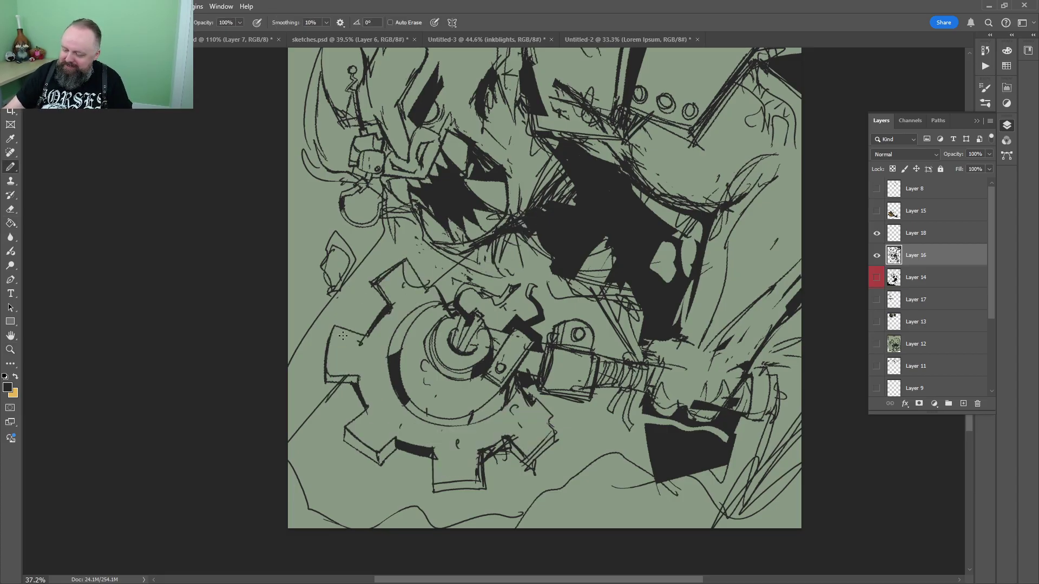
drag(351, 278, 382, 239)
key(g)
click(389, 255)
key(z)
drag(606, 258, 556, 258)
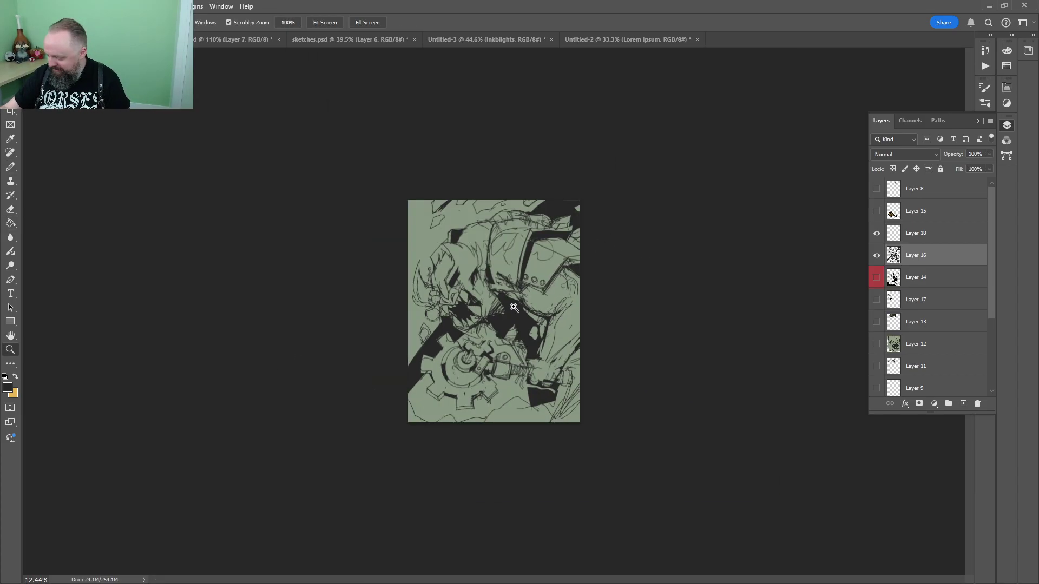
scroll(514, 307, up, 3)
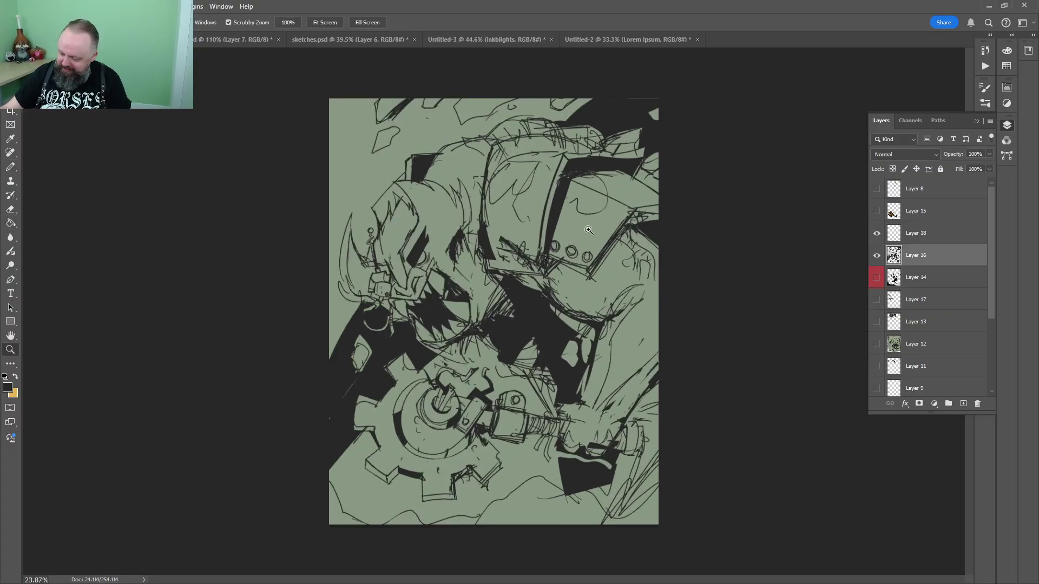
scroll(591, 238, down, 1)
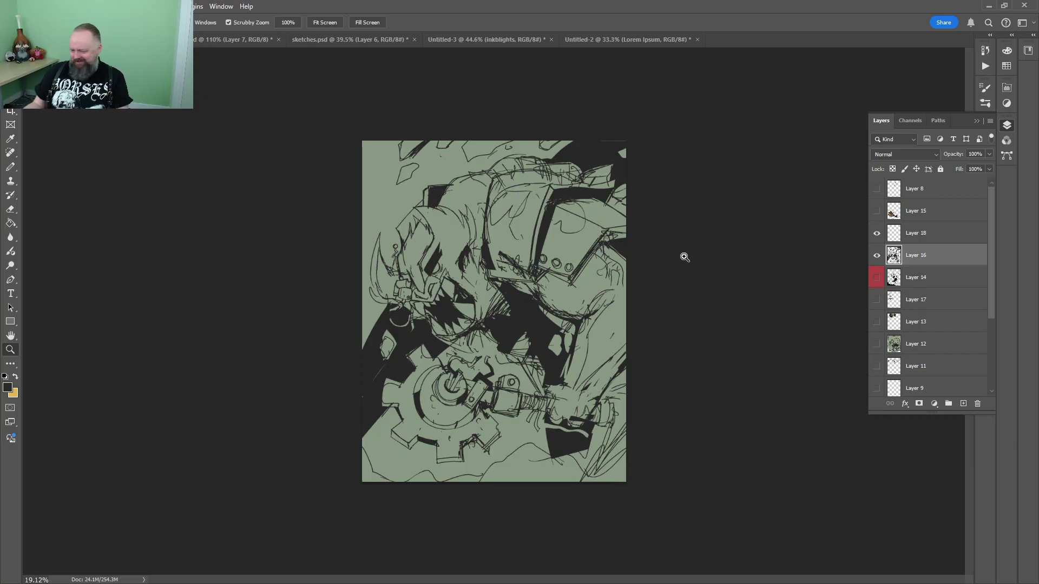
Lasso the area around the monster's tusk and the front of its head
scroll(475, 246, up, 3)
key(b)
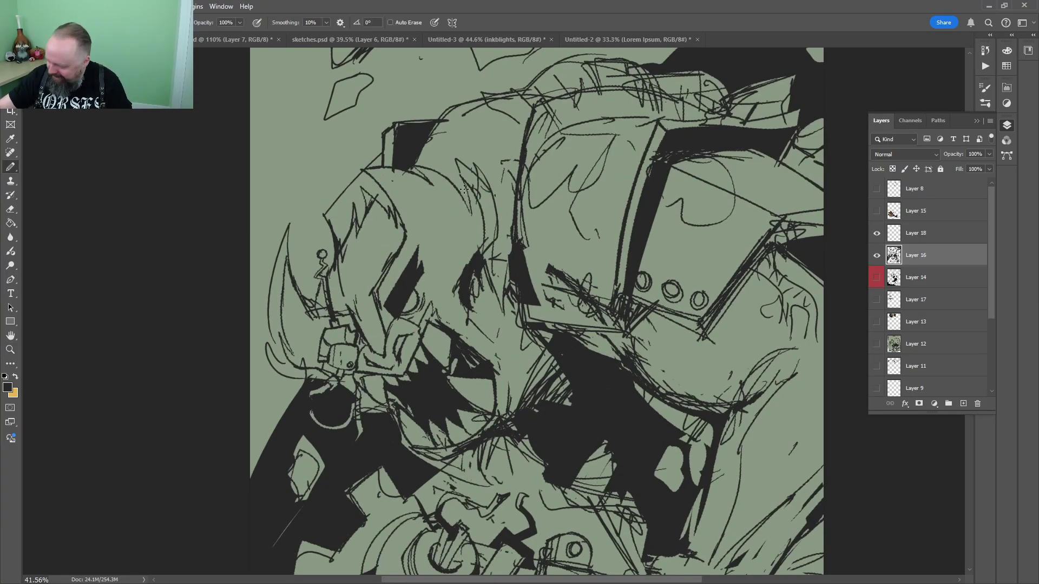
scroll(454, 154, down, 1)
key(l)
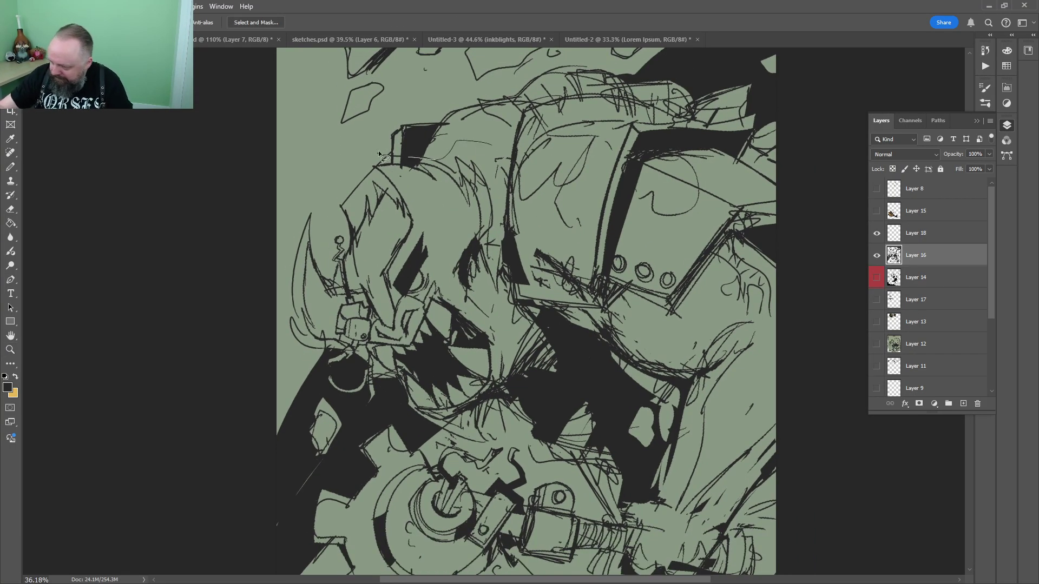
mouse_move(381, 155)
mouse_down()
mouse_move(283, 236)
mouse_move(277, 324)
mouse_up()
drag(313, 354, 312, 343)
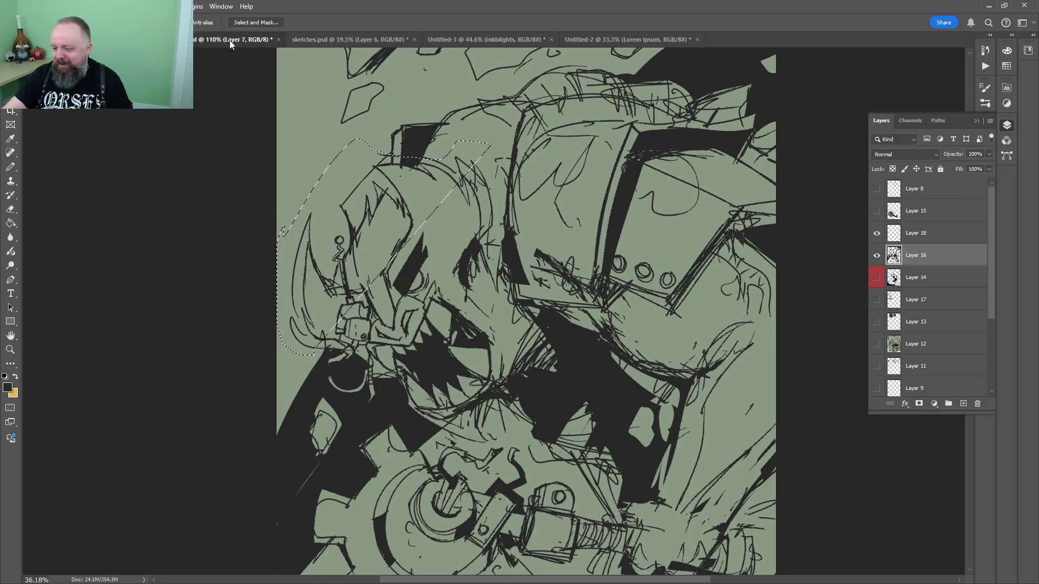
Switch to the sketches.psd document and add a new layer above Layer 6
click(233, 40)
key(b)
key(ctrl+Tab)
key(ctrl+Tab)
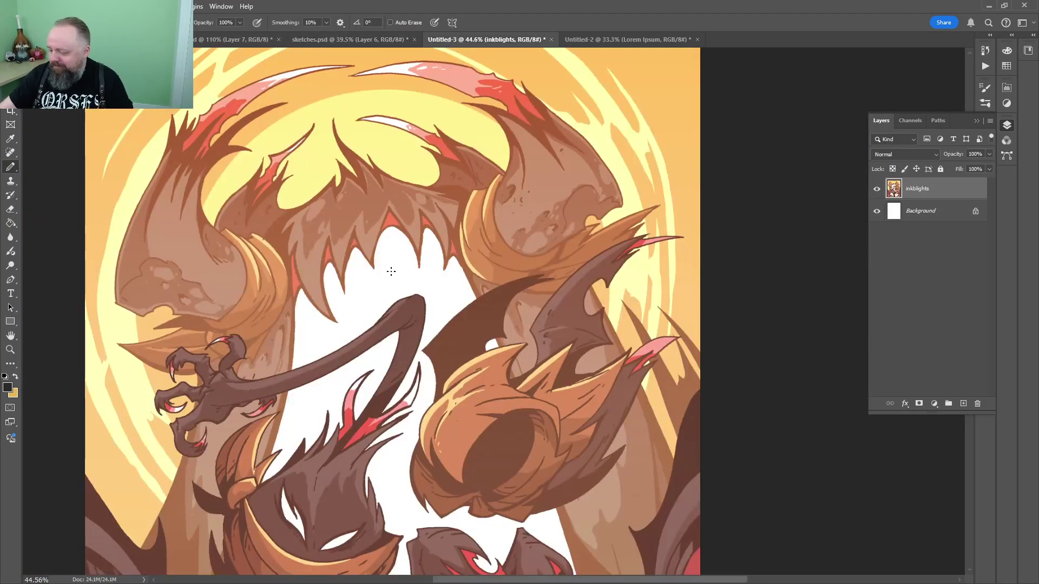
key(ctrl+shift+Tab)
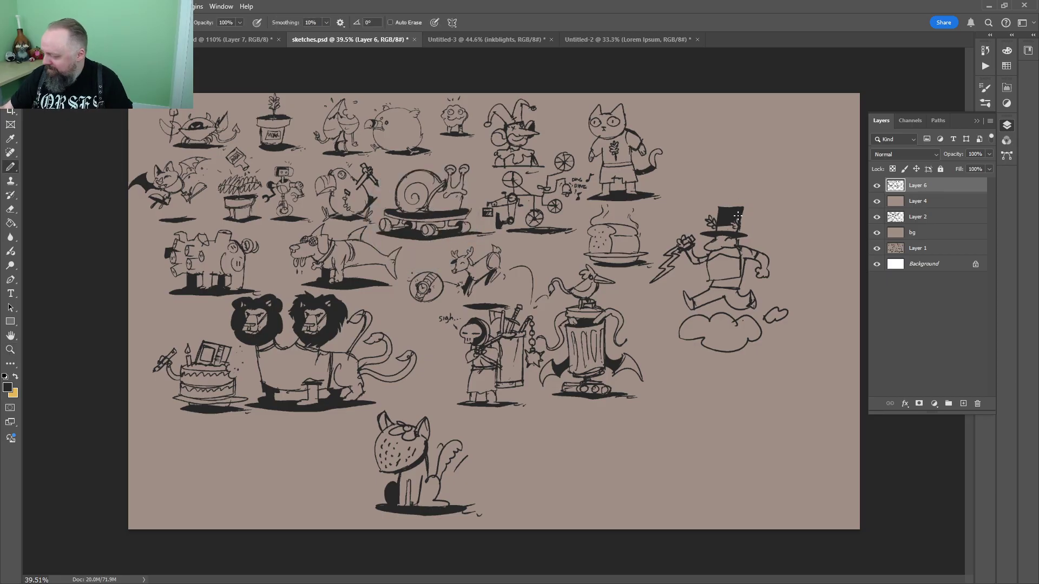
click(962, 404)
Sketch a sea creature's long neck, humped back and two front flippers in the empty area below the cloud
key(z)
drag(628, 386, 391, 186)
drag(555, 287, 567, 287)
key(b)
mouse_move(625, 310)
mouse_down()
mouse_move(549, 295)
mouse_move(560, 183)
mouse_up()
mouse_move(528, 174)
mouse_down()
mouse_move(489, 346)
mouse_move(554, 398)
mouse_up()
drag(591, 306, 597, 308)
drag(681, 296, 513, 251)
mouse_move(418, 285)
mouse_down()
mouse_move(687, 273)
mouse_move(698, 300)
mouse_up()
mouse_move(373, 344)
mouse_down()
mouse_move(447, 371)
mouse_move(660, 383)
mouse_move(512, 341)
mouse_move(528, 294)
mouse_up()
drag(405, 346, 431, 369)
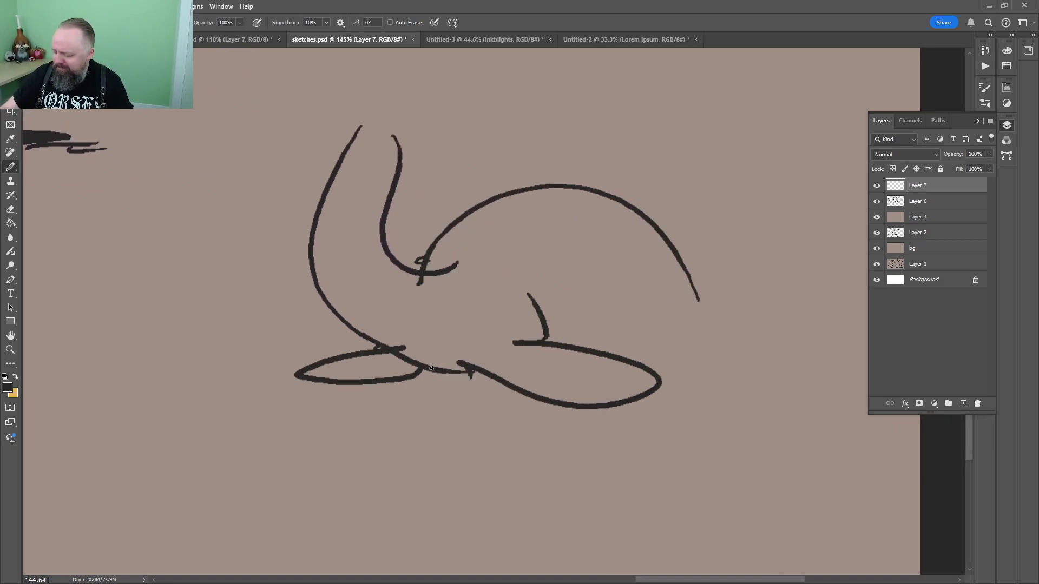
Draw the sea creature's rear flipper and a raised, curving tail ending in a two-lobed fluke
drag(627, 364, 656, 357)
mouse_move(641, 361)
mouse_down()
mouse_move(763, 371)
mouse_move(698, 334)
mouse_move(684, 262)
mouse_up()
drag(684, 262, 702, 334)
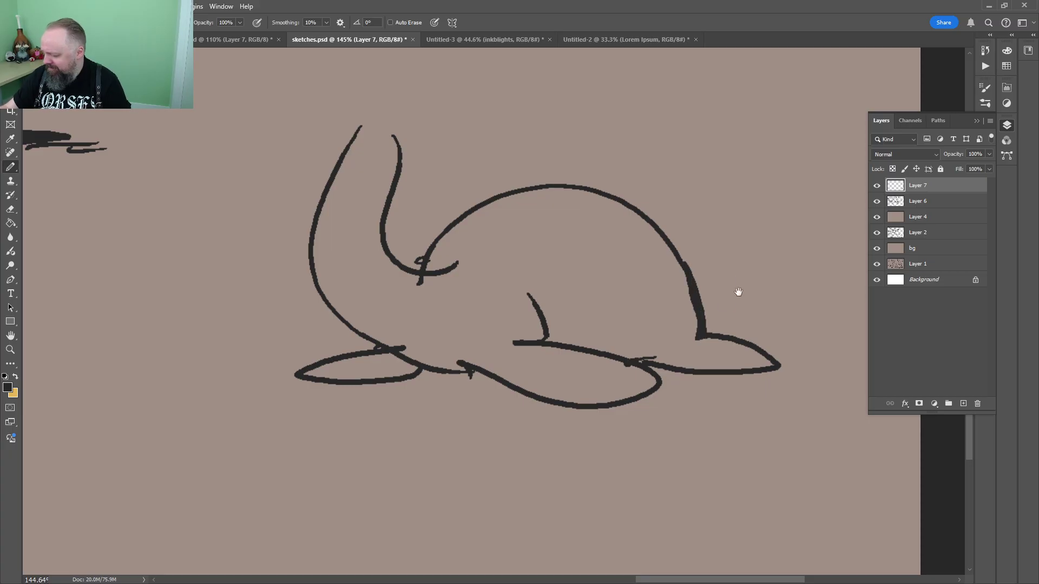
drag(738, 292, 569, 370)
mouse_move(532, 420)
mouse_down()
mouse_move(575, 262)
mouse_move(667, 192)
mouse_move(584, 115)
mouse_move(524, 362)
mouse_up()
drag(538, 261, 628, 231)
Draw a row of spiky, webbed fins along the sea creature's humped back down to the tail
key(e)
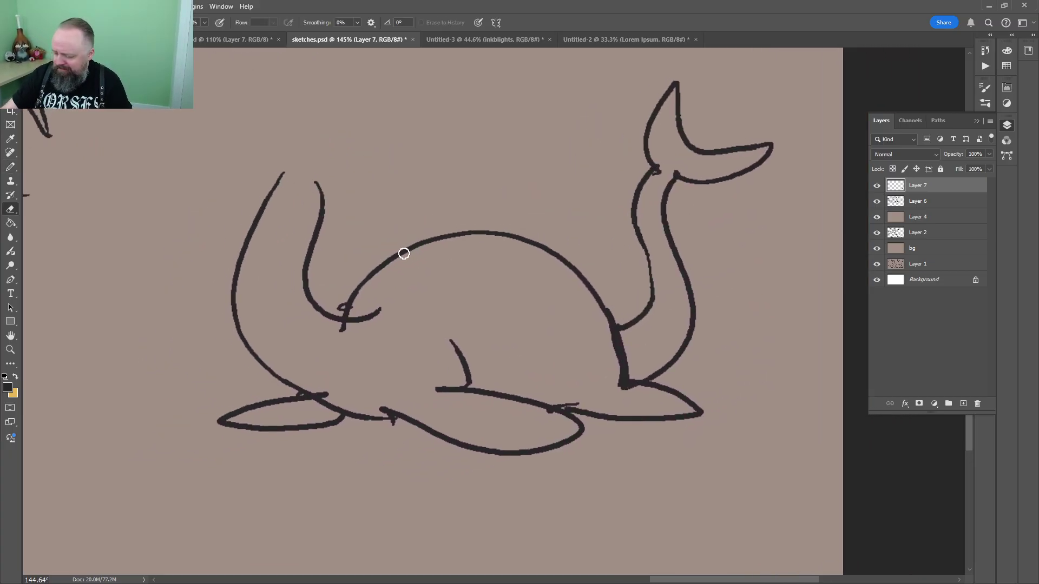
key(b)
mouse_move(358, 297)
mouse_down()
mouse_move(421, 201)
mouse_move(450, 219)
mouse_move(546, 193)
mouse_move(529, 243)
mouse_move(557, 252)
mouse_up()
mouse_move(470, 213)
mouse_down()
mouse_move(435, 185)
mouse_move(390, 196)
mouse_up()
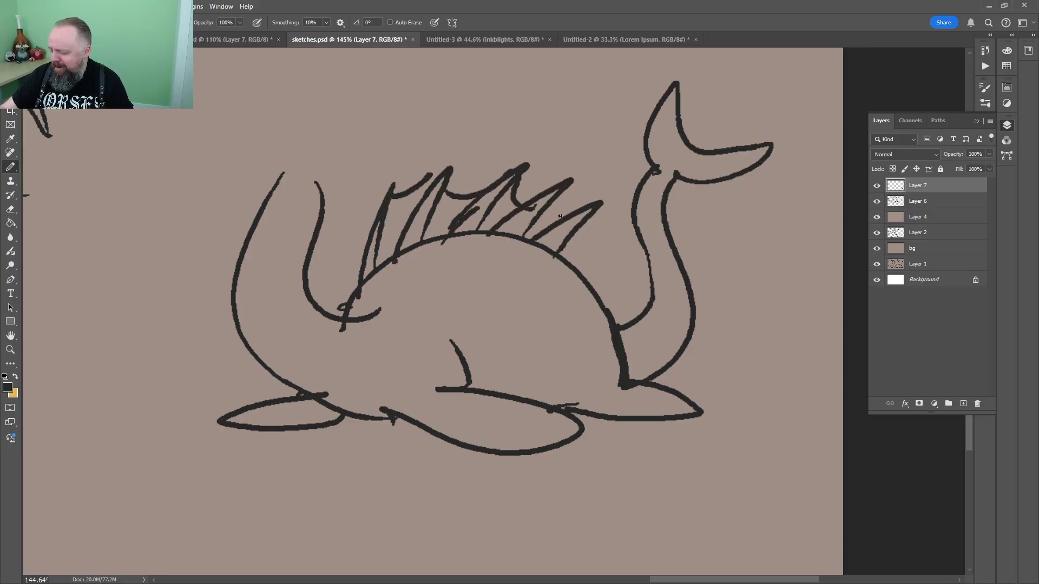
drag(595, 210, 603, 302)
drag(647, 298, 700, 417)
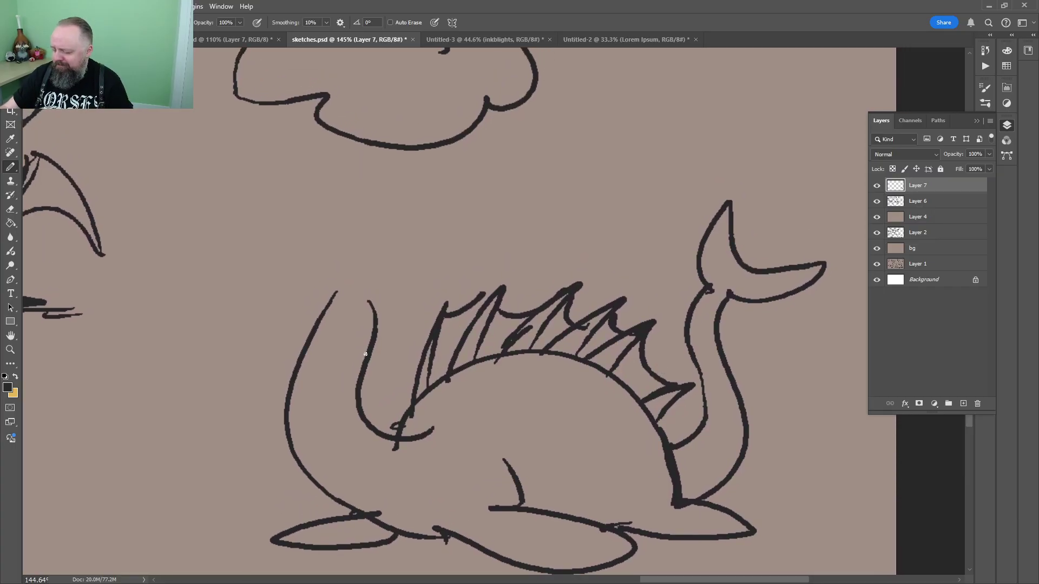
Draw a walrus-like head at the top of the neck, with a rounded two-part muzzle, a nose and two long tusks
mouse_move(357, 380)
mouse_down()
mouse_move(369, 187)
mouse_move(268, 205)
mouse_move(221, 246)
mouse_move(292, 244)
mouse_up()
mouse_move(292, 243)
mouse_down()
mouse_move(325, 264)
mouse_move(356, 247)
mouse_up()
mouse_move(327, 212)
mouse_down()
mouse_move(353, 216)
mouse_move(287, 232)
mouse_up()
drag(353, 245, 344, 252)
drag(357, 213, 362, 233)
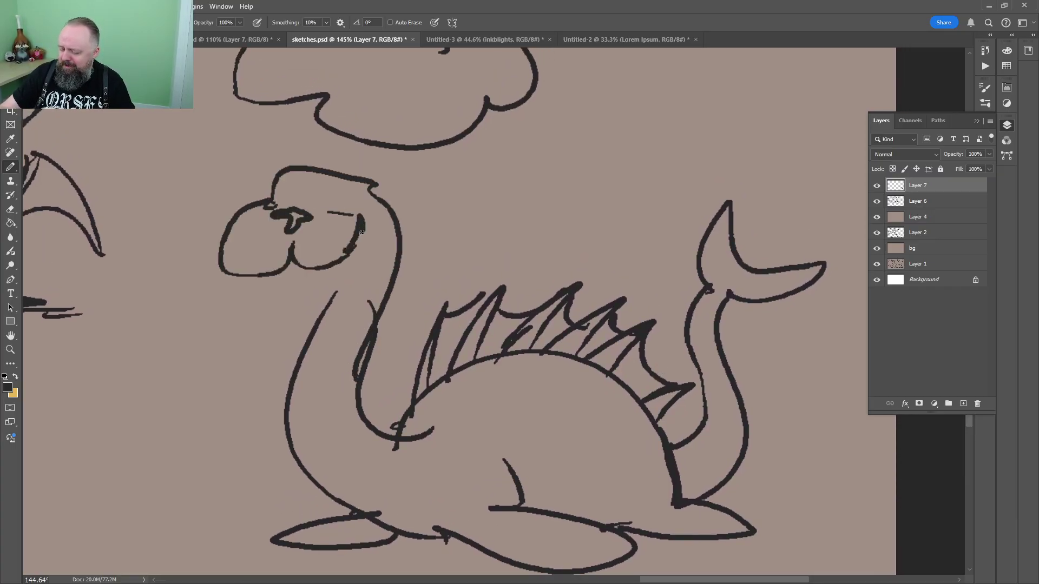
mouse_move(232, 273)
mouse_down()
mouse_move(304, 274)
mouse_move(335, 262)
mouse_up()
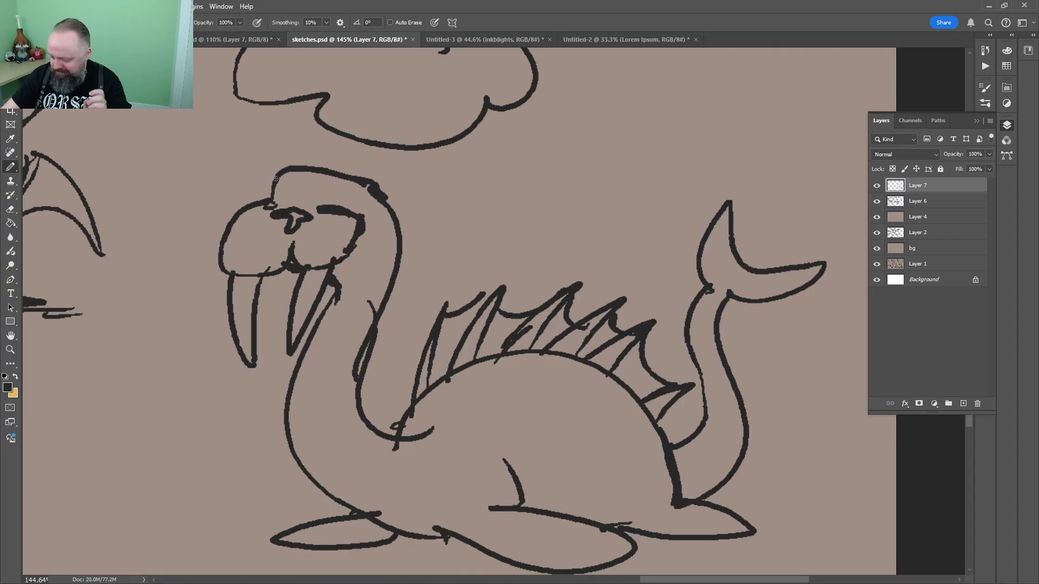
Outline a ground shadow beneath the sea creature, fill it with the dark colour and add short ground strokes beside it
drag(522, 349, 511, 90)
mouse_move(319, 289)
mouse_down()
mouse_move(223, 305)
mouse_move(795, 280)
mouse_move(707, 263)
mouse_up()
key(g)
click(703, 287)
key(b)
drag(734, 309, 844, 291)
mouse_move(775, 324)
mouse_down()
mouse_move(844, 316)
mouse_move(670, 216)
mouse_move(624, 419)
mouse_up()
key(z)
drag(722, 378, 273, 147)
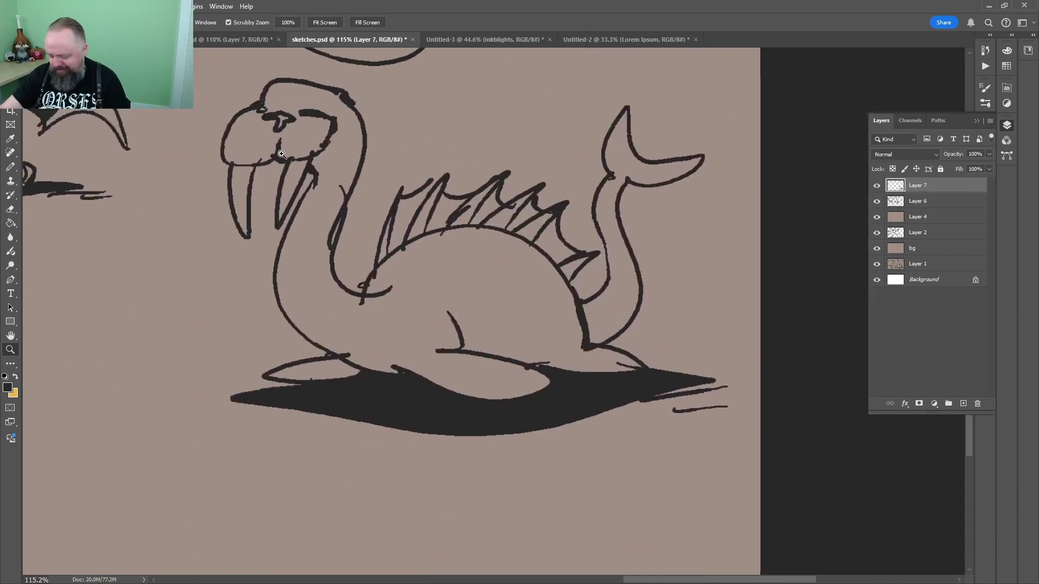
mouse_move(555, 178)
mouse_down()
mouse_move(301, 60)
mouse_move(700, 461)
mouse_move(570, 259)
mouse_move(480, 333)
mouse_move(579, 202)
mouse_up()
key(v)
drag(489, 284, 560, 276)
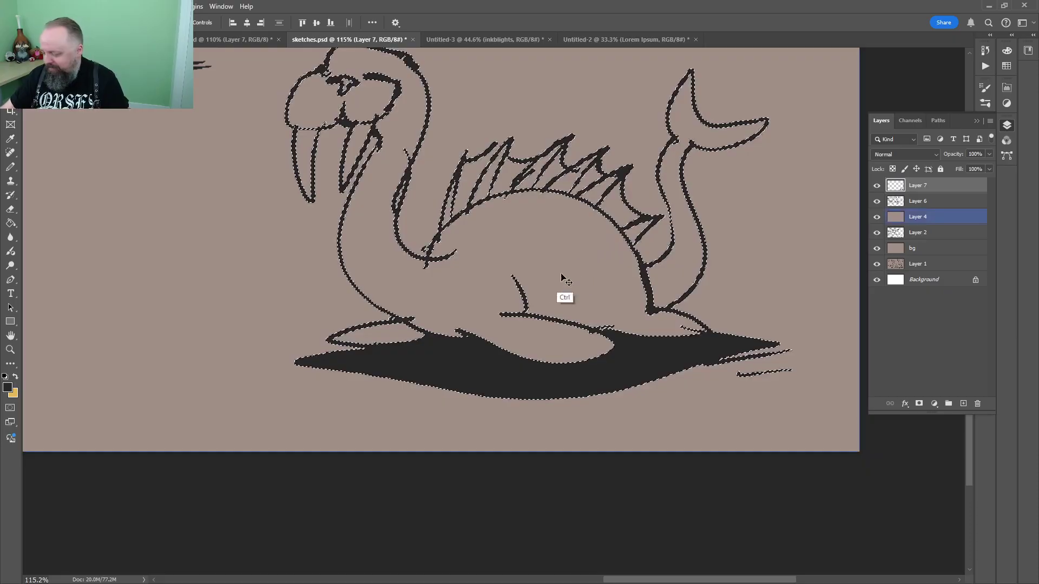
key(ctrl+d)
Trim the ground shadow's edges with the eraser, add more short ground strokes and clean up the rear flipper
key(b)
key(e)
mouse_move(356, 374)
mouse_down()
mouse_move(530, 394)
mouse_move(670, 394)
mouse_move(810, 361)
mouse_up()
key(b)
drag(794, 378, 813, 376)
drag(740, 325, 691, 307)
key(e)
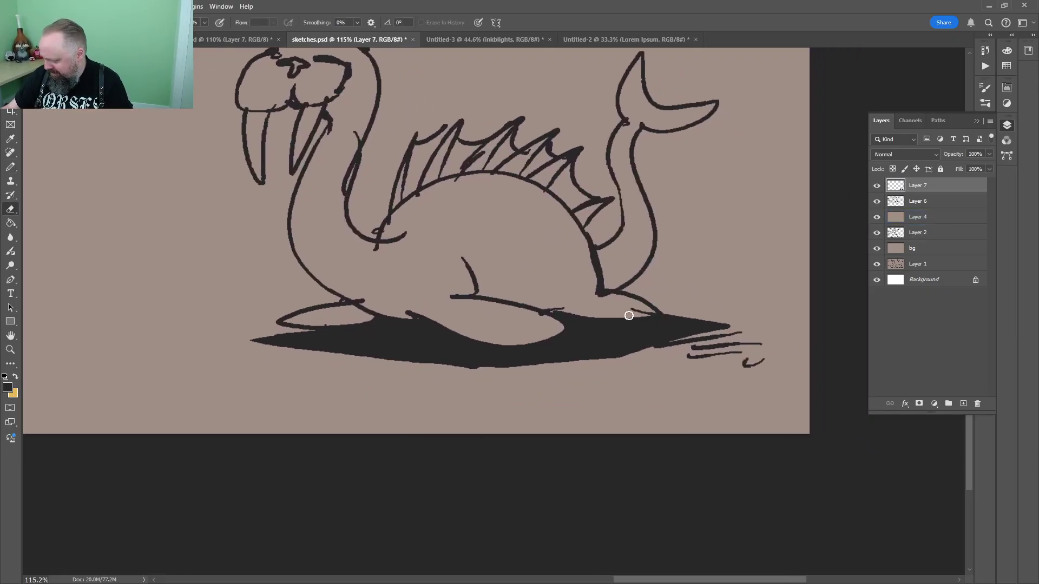
drag(626, 313, 643, 315)
Draw two short crease lines on the sea creature's body near the base of the tail
key(b)
drag(582, 232, 547, 227)
drag(552, 233, 535, 263)
Erase the crown of the sea creature's head above the muzzle
drag(551, 192, 563, 378)
drag(337, 253, 379, 254)
key(e)
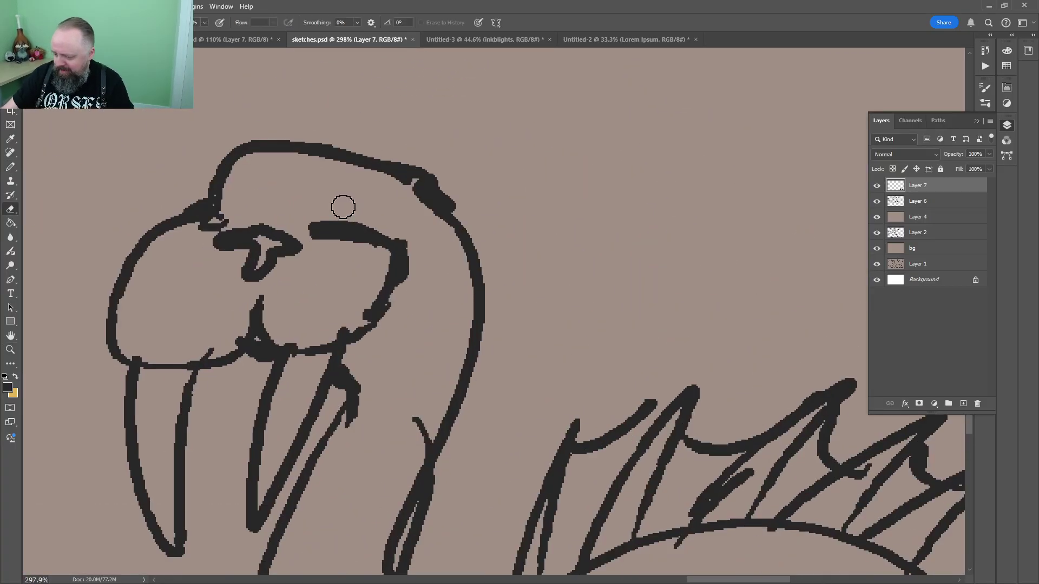
mouse_move(349, 149)
mouse_down()
mouse_move(368, 155)
mouse_move(222, 176)
mouse_up()
drag(243, 141, 345, 139)
click(303, 151)
mouse_move(389, 167)
mouse_down()
mouse_move(444, 196)
mouse_move(499, 285)
mouse_move(471, 294)
mouse_move(435, 333)
mouse_up()
Draw a domed crown and a pair of round, goggle-like eyes above the muzzle
key(b)
mouse_move(300, 302)
mouse_down()
mouse_move(267, 243)
mouse_move(324, 303)
mouse_move(354, 263)
mouse_move(320, 317)
mouse_move(358, 272)
mouse_move(447, 336)
mouse_move(527, 321)
mouse_move(303, 281)
mouse_up()
drag(417, 189, 514, 314)
drag(514, 303, 314, 248)
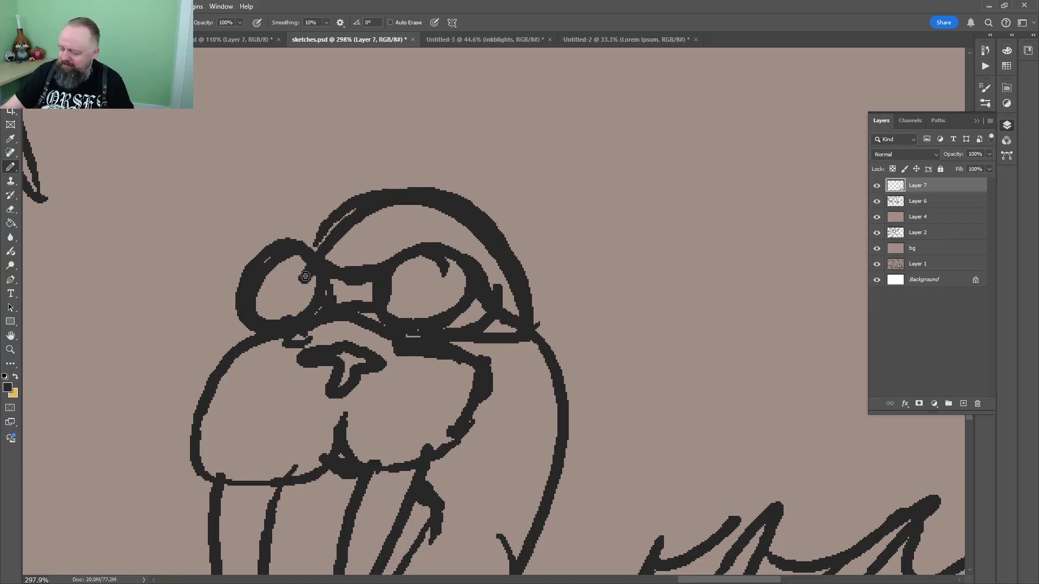
Draw two curved horns on the sea creature's head and fill the front one with the dark colour
mouse_move(519, 248)
mouse_down()
mouse_move(475, 276)
mouse_move(565, 221)
mouse_move(466, 330)
mouse_up()
mouse_move(275, 259)
mouse_down()
mouse_move(269, 165)
mouse_move(221, 284)
mouse_up()
key(g)
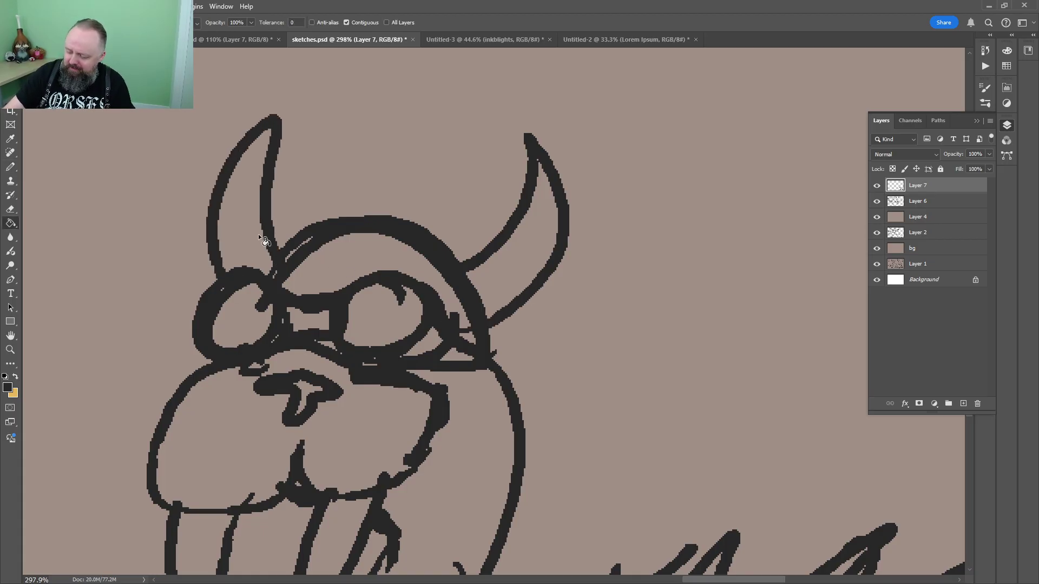
click(258, 234)
Clean up and thicken the line along the back of the neck, and darken the neck line under the jaw
key(z)
drag(498, 178, 422, 178)
drag(618, 238, 693, 238)
drag(450, 240, 428, 333)
scroll(428, 333, down, 5)
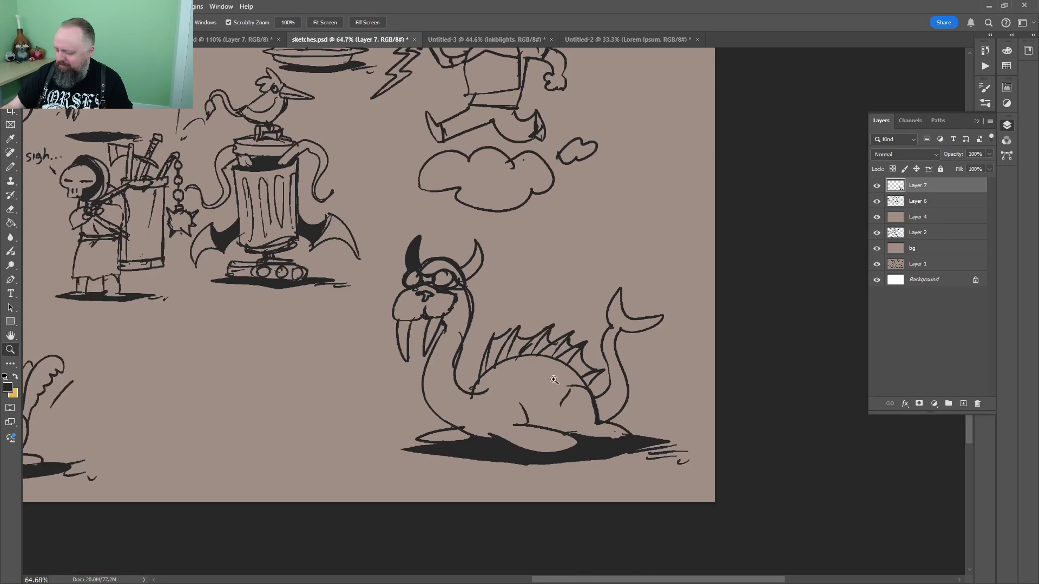
scroll(384, 390, up, 4)
key(e)
drag(331, 435, 346, 429)
key(b)
drag(292, 346, 307, 286)
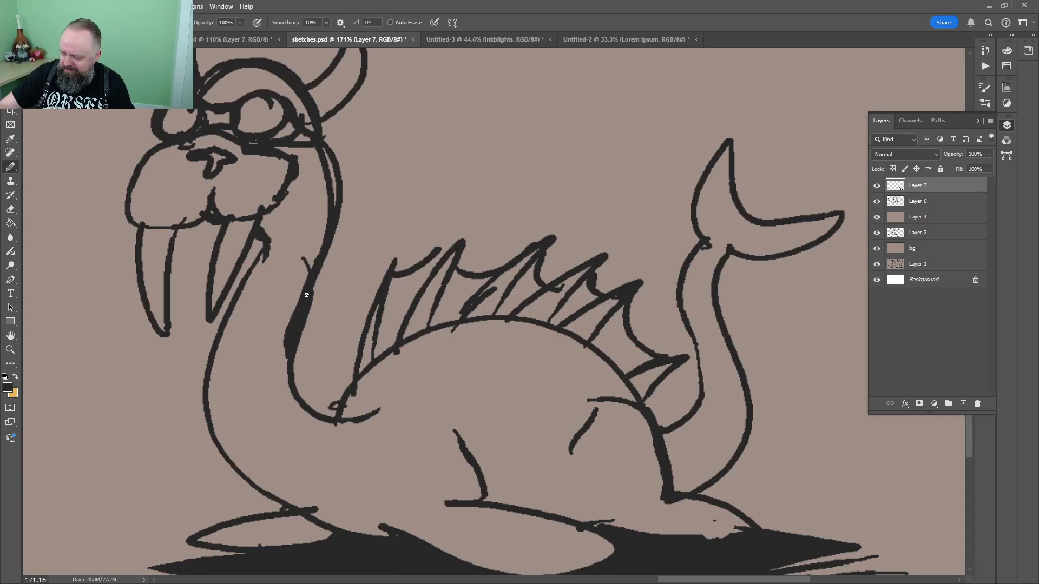
drag(336, 204, 325, 127)
drag(261, 219, 247, 275)
drag(319, 244, 205, 365)
mouse_move(286, 261)
mouse_down()
mouse_move(267, 281)
mouse_move(224, 420)
mouse_up()
key(g)
click(284, 251)
key(b)
drag(287, 362, 270, 428)
key(z)
mouse_move(517, 306)
mouse_down()
mouse_move(452, 329)
mouse_move(480, 229)
mouse_move(536, 227)
mouse_up()
click(452, 331)
key(ctrl+z)
key(ctrl+z)
key(ctrl+z)
key(e)
drag(455, 268, 388, 355)
Add small whisker marks to both cheeks of the sea creature's muzzle
key(b)
drag(427, 228, 444, 174)
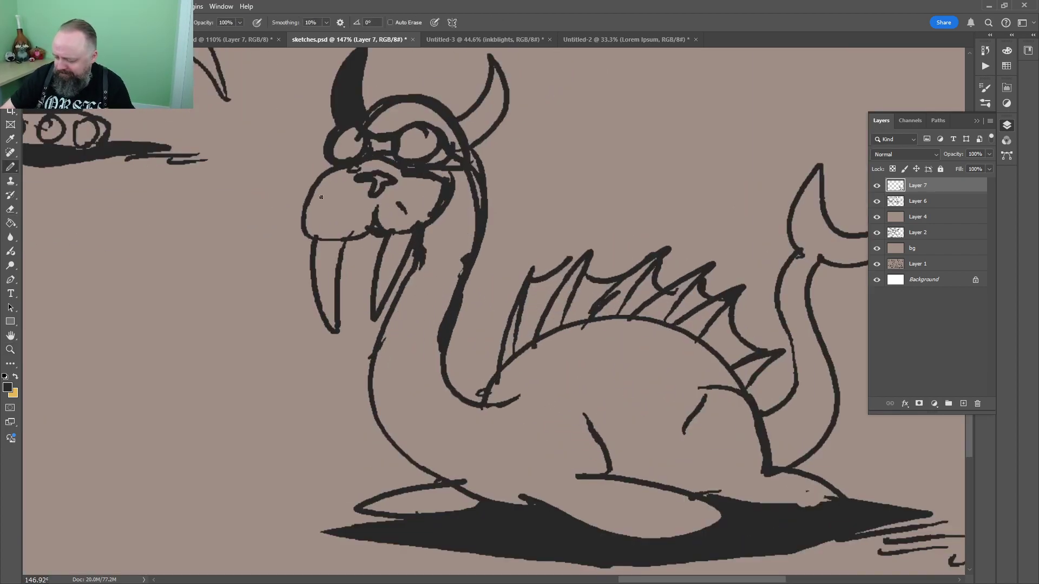
key(z)
scroll(352, 211, up, 2)
scroll(468, 211, down, 5)
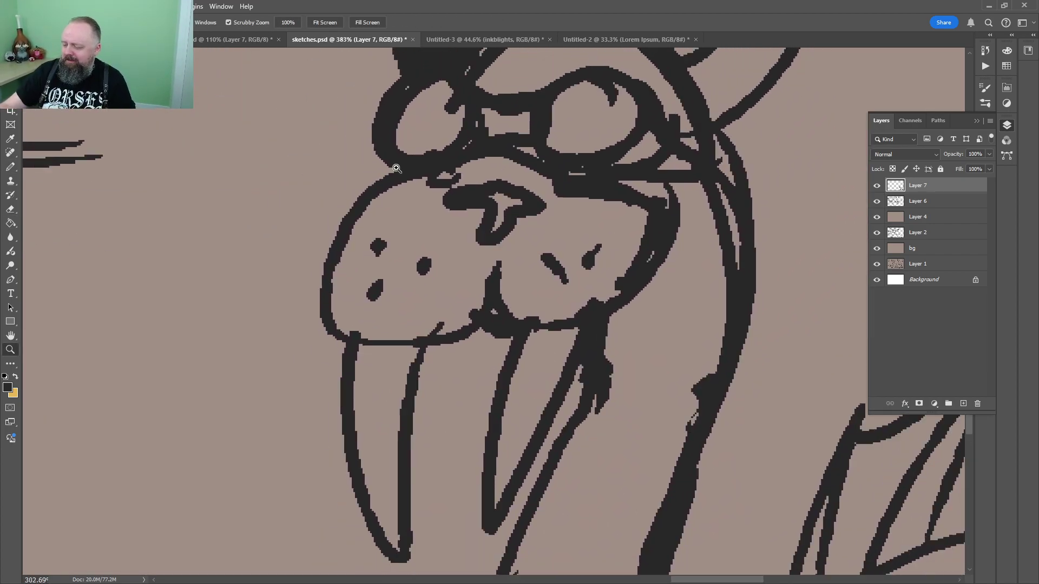
Strengthen the outer edge of the unfilled horn and thicken the tail's outline with extra pencil strokes
drag(757, 417, 849, 416)
drag(329, 263, 236, 266)
key(b)
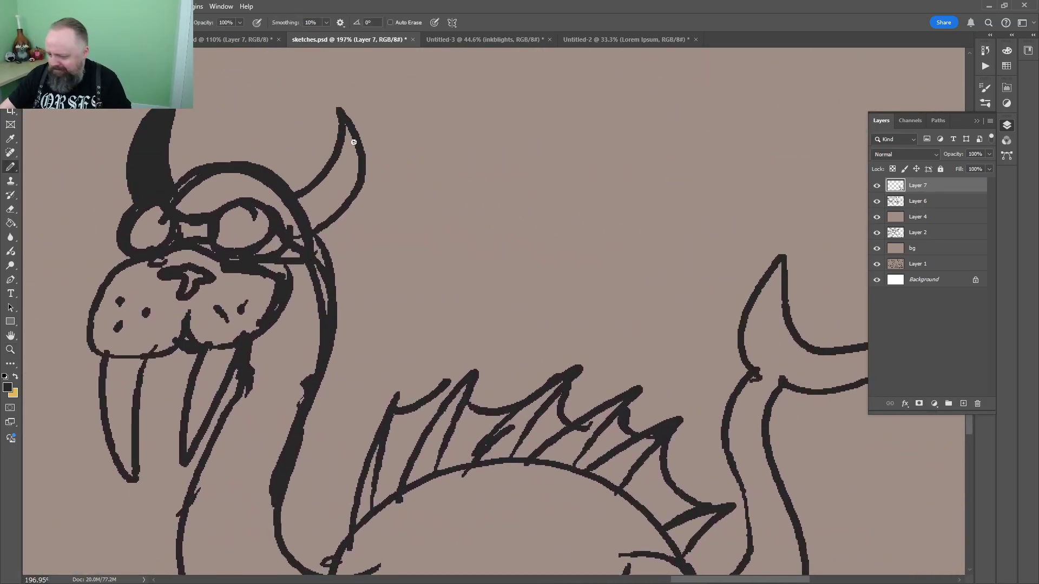
drag(365, 169, 340, 104)
mouse_move(644, 329)
mouse_down()
mouse_move(297, 171)
mouse_move(294, 154)
mouse_up()
drag(431, 216, 417, 281)
mouse_move(401, 208)
mouse_down()
mouse_move(385, 323)
mouse_move(349, 413)
mouse_move(389, 313)
mouse_up()
drag(378, 398, 363, 419)
Switch to the green monster document and add a pencil stroke along the crown of the monster's head
key(z)
scroll(441, 346, down, 5)
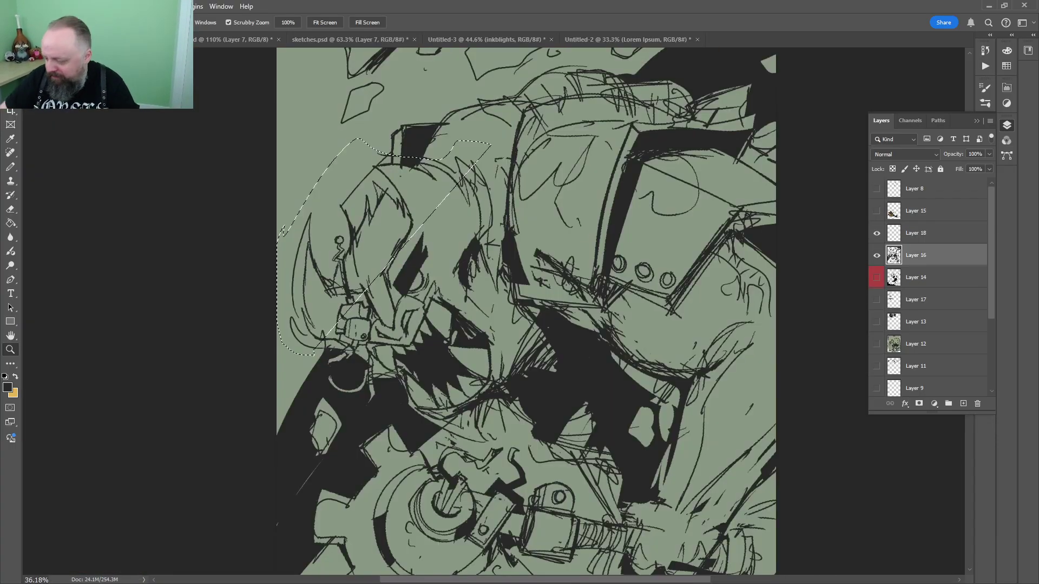
scroll(413, 283, up, 1)
scroll(471, 158, up, 2)
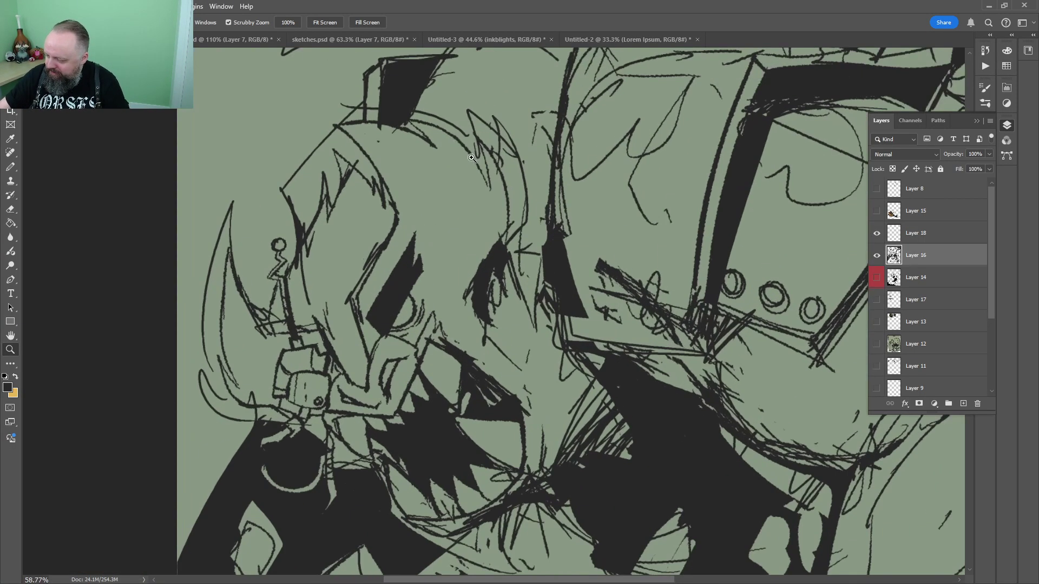
key(b)
drag(348, 128, 384, 161)
drag(429, 192, 332, 303)
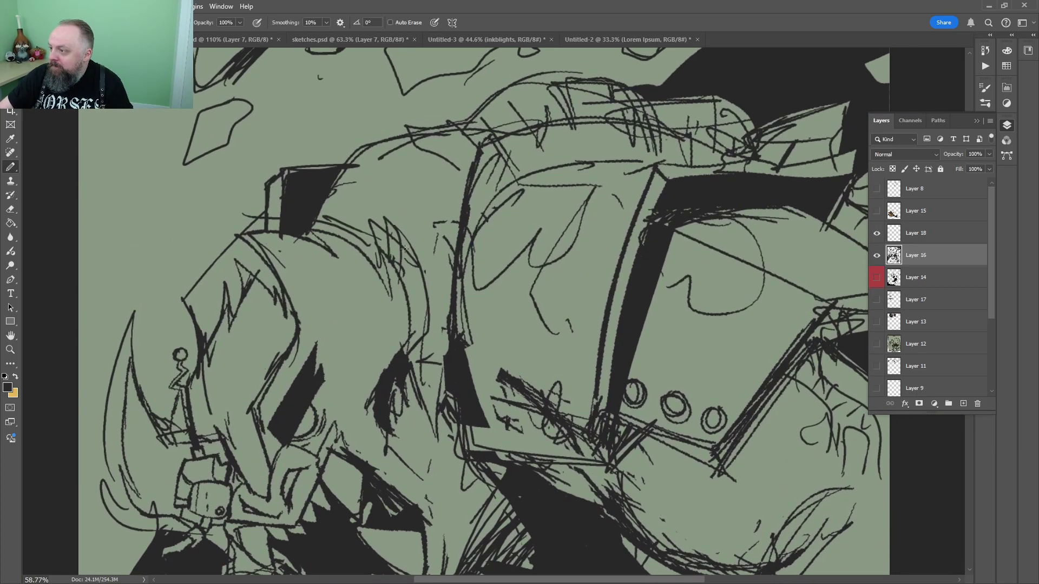
Sketch extra strokes on the ridge along the monster's back, above the rear armour plate
key(z)
drag(484, 192, 433, 309)
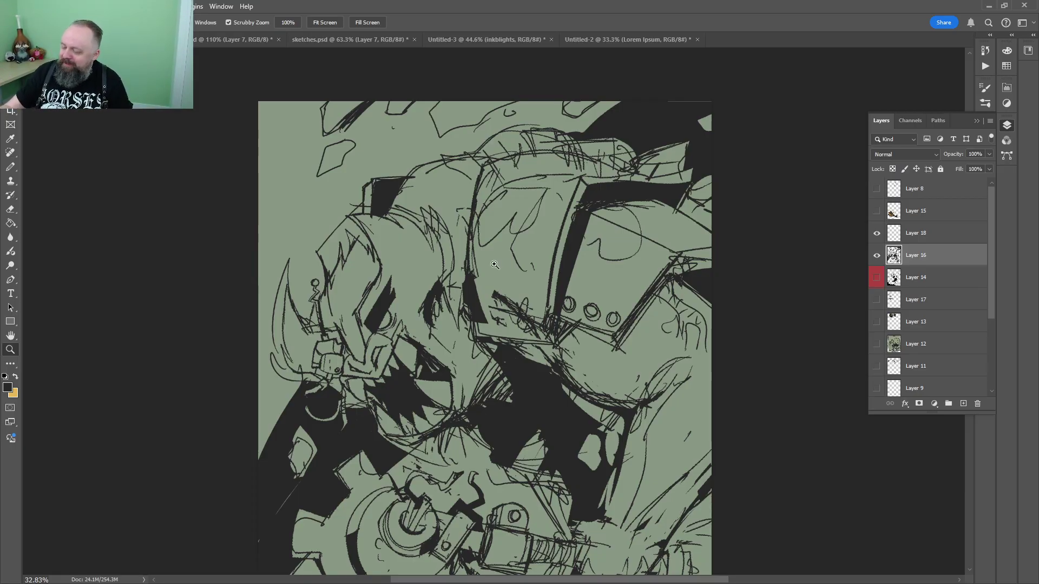
drag(384, 202, 417, 144)
key(z)
drag(386, 190, 443, 179)
mouse_move(349, 130)
mouse_down()
mouse_move(466, 111)
mouse_move(337, 131)
mouse_move(261, 174)
mouse_up()
mouse_move(309, 135)
mouse_down()
mouse_move(285, 156)
mouse_move(263, 303)
mouse_up()
key(z)
drag(422, 179, 368, 184)
mouse_move(491, 213)
mouse_down()
mouse_move(526, 219)
mouse_move(379, 308)
mouse_up()
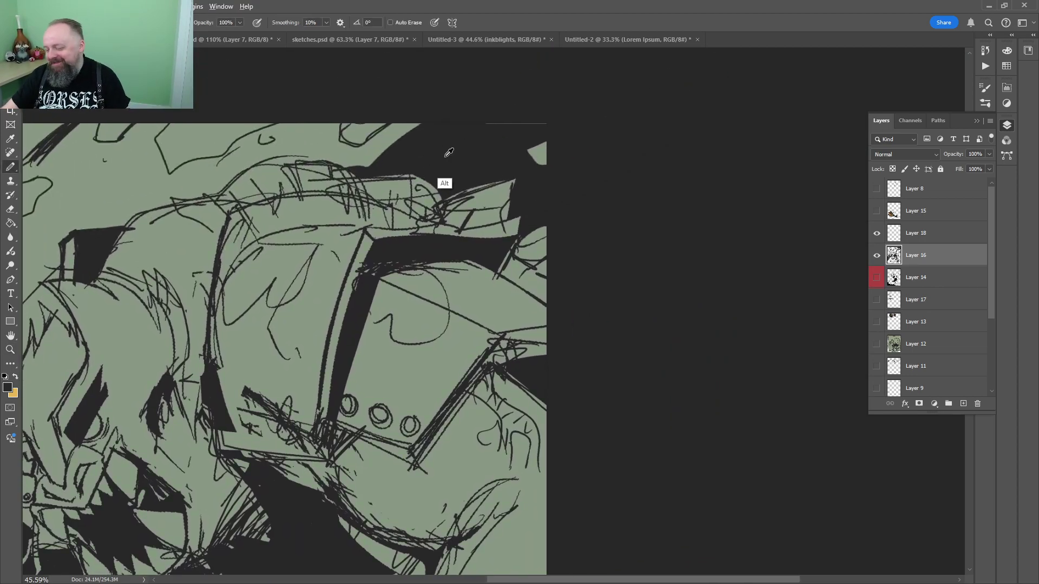
drag(441, 181, 413, 211)
drag(531, 257, 582, 232)
mouse_move(582, 233)
mouse_down()
mouse_move(425, 269)
mouse_move(419, 282)
mouse_up()
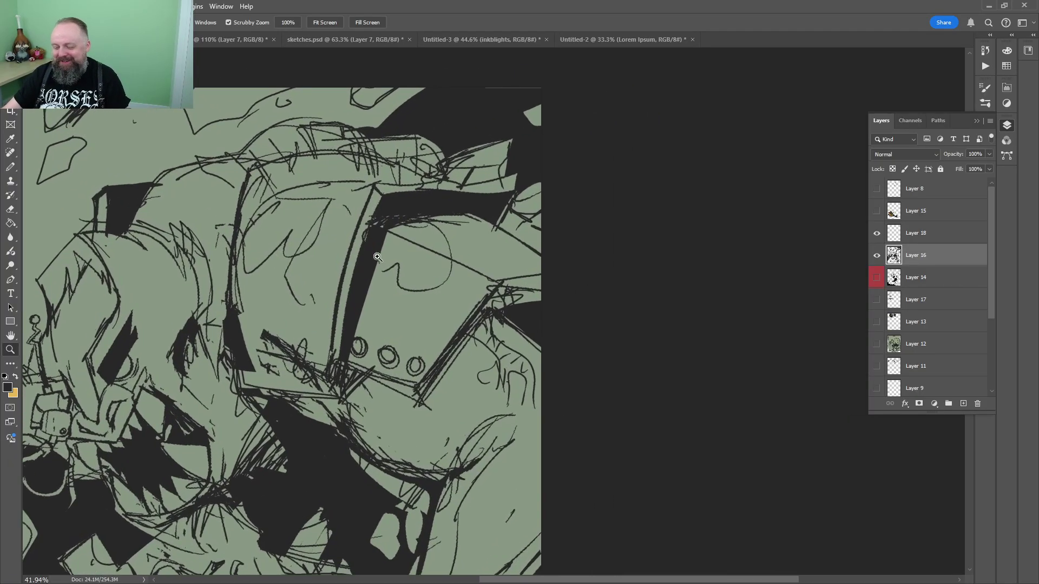
Outline a thick band along the front edge of the monster's shoulder armour and fill it with the dark colour
key(b)
key(z)
drag(243, 236, 263, 236)
key(b)
mouse_move(273, 100)
mouse_down()
mouse_move(227, 113)
mouse_move(204, 366)
mouse_up()
key(g)
click(236, 169)
Lasso the monster's whole head on Layer 16, including the horn, the jaw and the ring below it
key(z)
drag(346, 325, 299, 337)
drag(514, 308, 573, 284)
drag(573, 283, 430, 149)
mouse_move(503, 210)
mouse_down()
mouse_move(420, 206)
mouse_move(489, 262)
mouse_move(498, 226)
mouse_up()
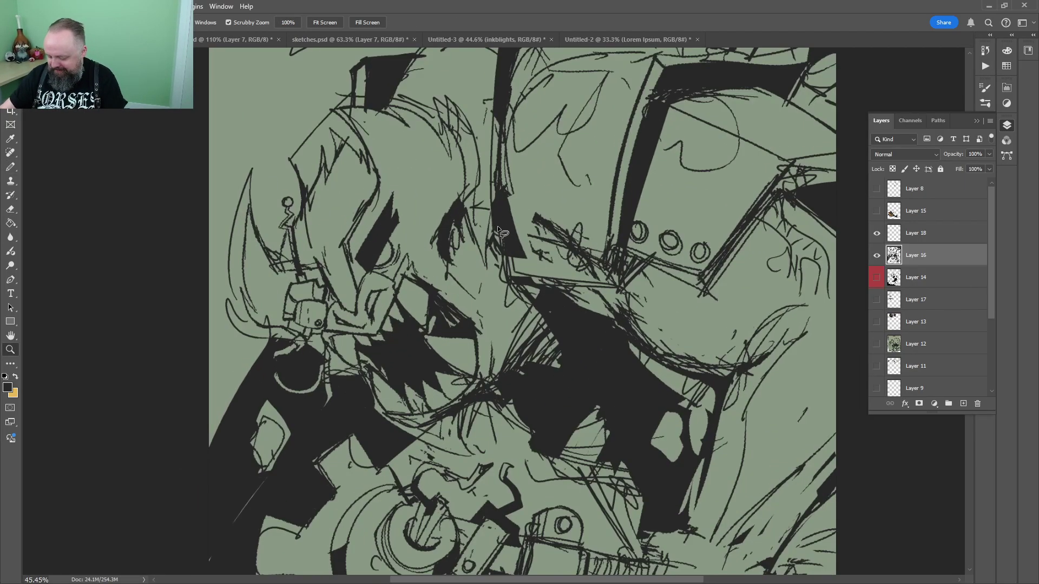
key(l)
mouse_move(481, 102)
mouse_down()
mouse_move(426, 85)
mouse_move(209, 238)
mouse_up()
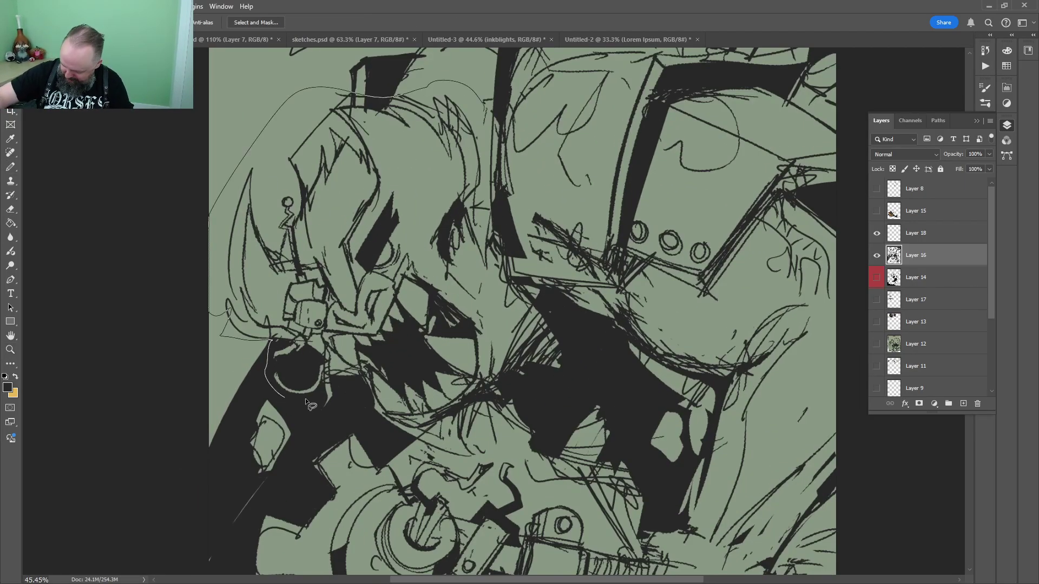
drag(501, 242, 470, 185)
key(z)
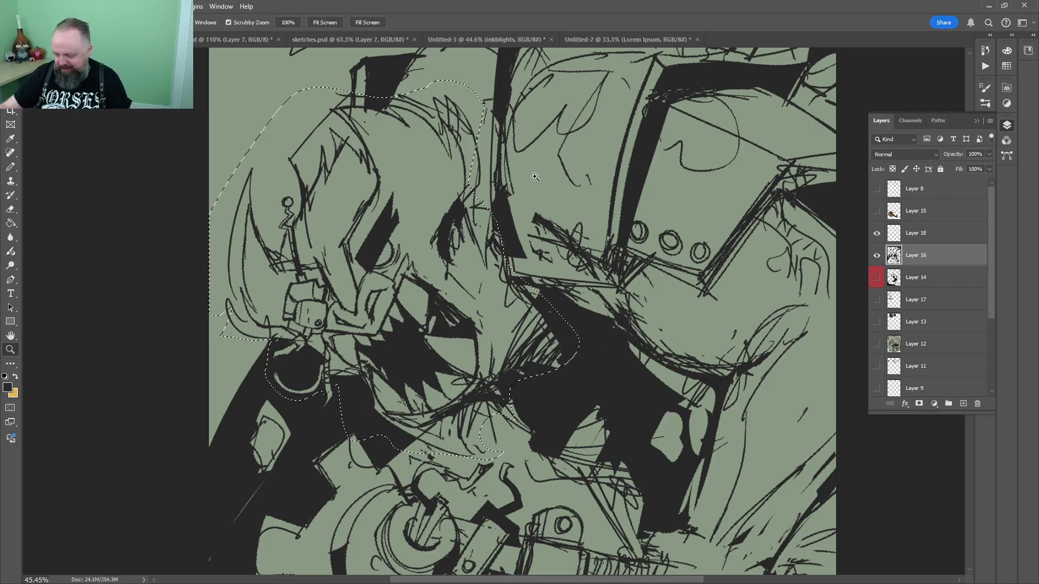
Rotate the selected head slightly clockwise with Free Transform, shift it upward, apply the transformation and deselect
mouse_move(568, 225)
mouse_down()
mouse_move(510, 225)
mouse_move(533, 257)
mouse_up()
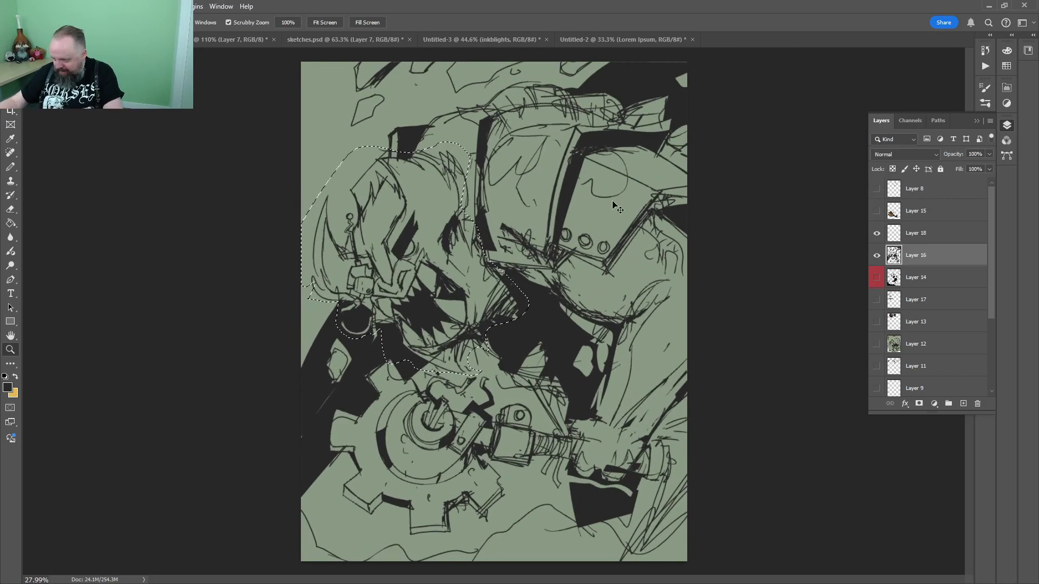
key(ctrl+t)
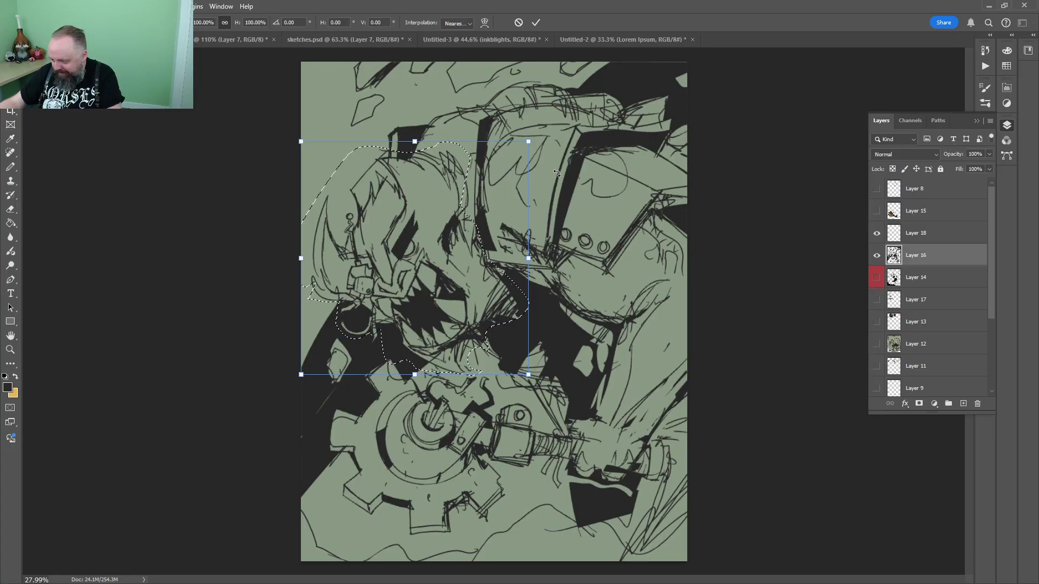
drag(555, 173, 580, 179)
mouse_move(503, 196)
mouse_down()
mouse_move(552, 187)
mouse_move(546, 177)
mouse_move(551, 185)
mouse_move(491, 192)
mouse_up()
key(Return)
key(z)
key(ctrl+d)
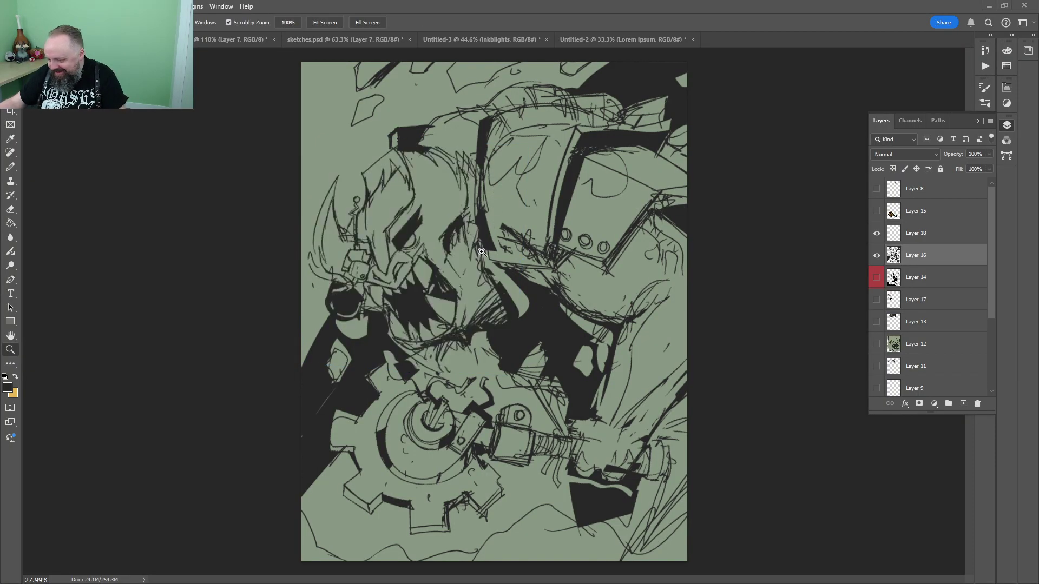
key(ctrl+z)
key(ctrl+d)
Fill the gap left behind the monster's jaw with the dark colour
mouse_move(508, 280)
mouse_down()
mouse_move(527, 280)
mouse_move(502, 261)
mouse_up()
key(b)
key(g)
click(509, 294)
Examine the monster illustration's overall composition at small and large zoom levels
key(z)
drag(494, 308, 401, 308)
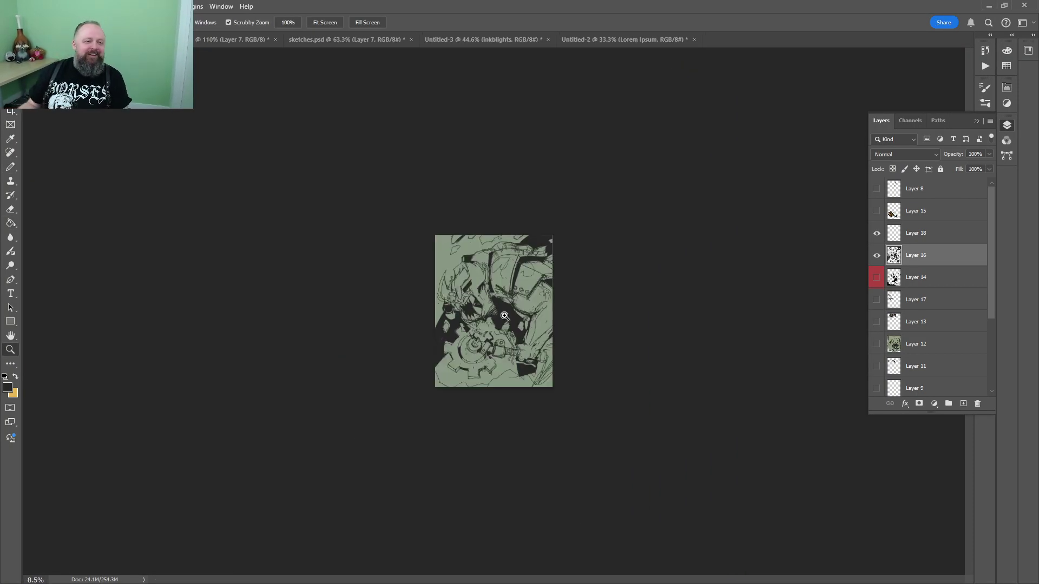
drag(492, 235, 582, 193)
drag(516, 288, 570, 288)
drag(515, 355, 508, 235)
drag(553, 189, 487, 189)
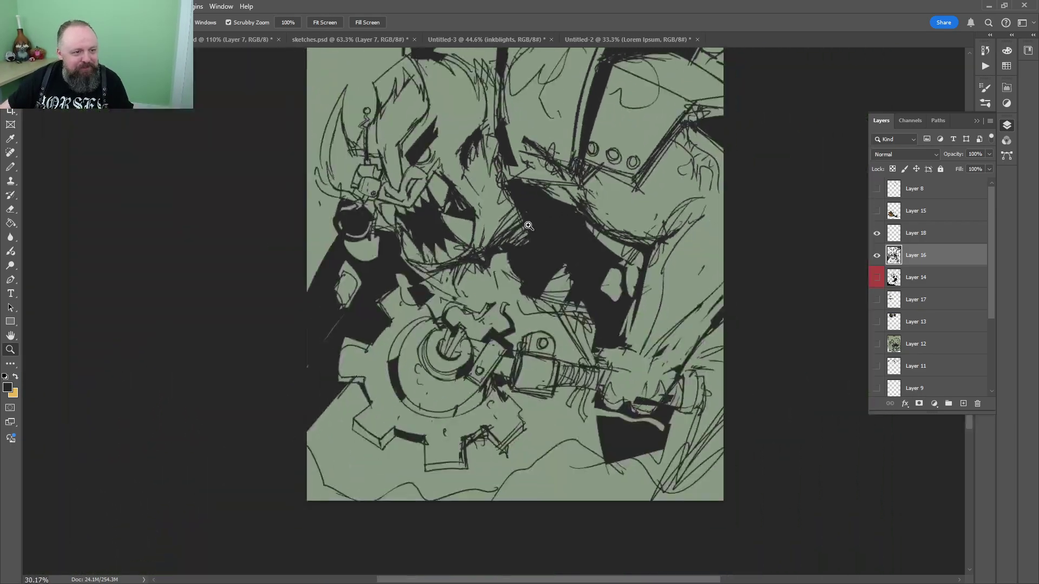
drag(567, 144, 551, 216)
scroll(552, 216, up, 1)
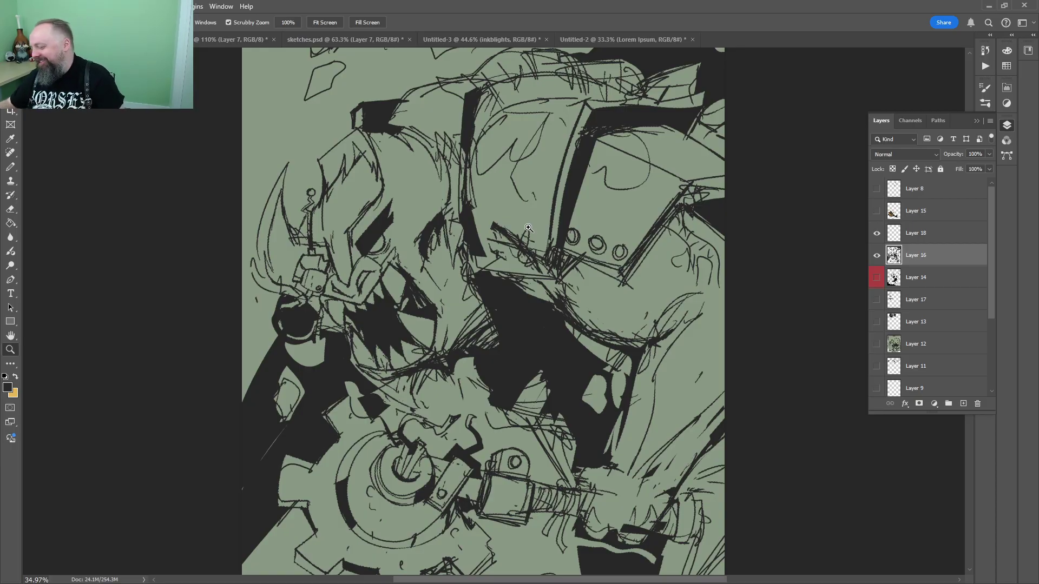
Erase the scribbled strokes from the lower part of the monster's front armour plate
drag(514, 257, 538, 257)
key(e)
mouse_move(479, 200)
mouse_down()
mouse_move(495, 235)
mouse_move(563, 265)
mouse_up()
Draw a curved trim line across the front armour plate and erase the leftover sketch marks beneath it
key(z)
mouse_move(579, 219)
mouse_down()
mouse_move(504, 263)
mouse_move(595, 238)
mouse_up()
key(b)
mouse_move(386, 118)
mouse_down()
mouse_move(409, 204)
mouse_move(588, 198)
mouse_up()
key(z)
drag(544, 294, 582, 294)
key(e)
mouse_move(508, 256)
mouse_down()
mouse_move(480, 347)
mouse_move(330, 309)
mouse_move(357, 296)
mouse_move(297, 359)
mouse_move(531, 396)
mouse_up()
Draw two round rivets with inner detail strokes on the lower band of the front armour plate
key(z)
drag(503, 284, 474, 284)
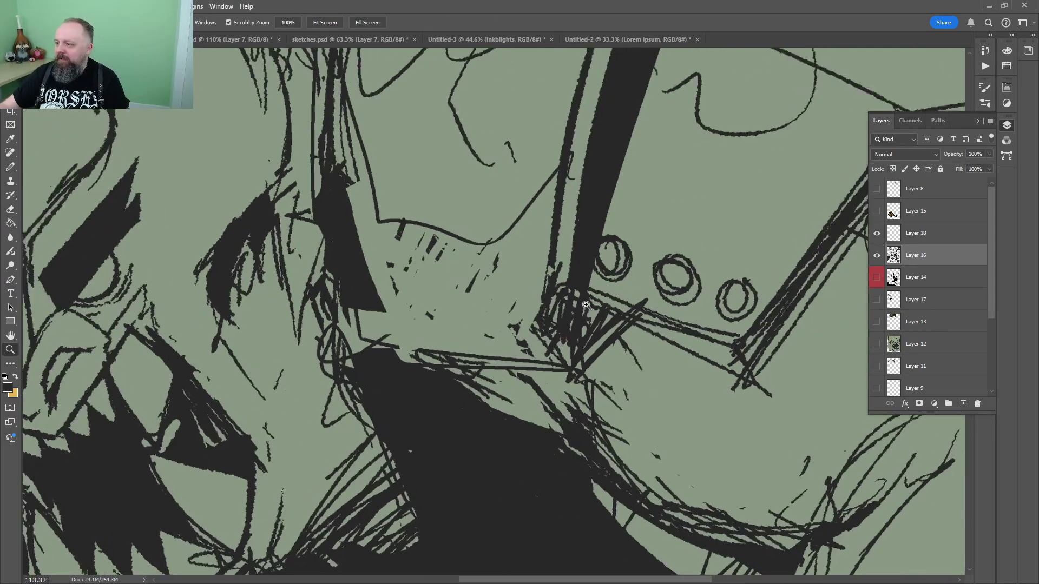
drag(544, 341, 565, 341)
key(b)
mouse_move(457, 260)
mouse_down()
mouse_move(460, 325)
mouse_move(500, 281)
mouse_move(495, 322)
mouse_move(458, 302)
mouse_up()
mouse_move(382, 254)
mouse_down()
mouse_move(373, 333)
mouse_move(416, 281)
mouse_move(390, 251)
mouse_up()
drag(386, 305, 369, 268)
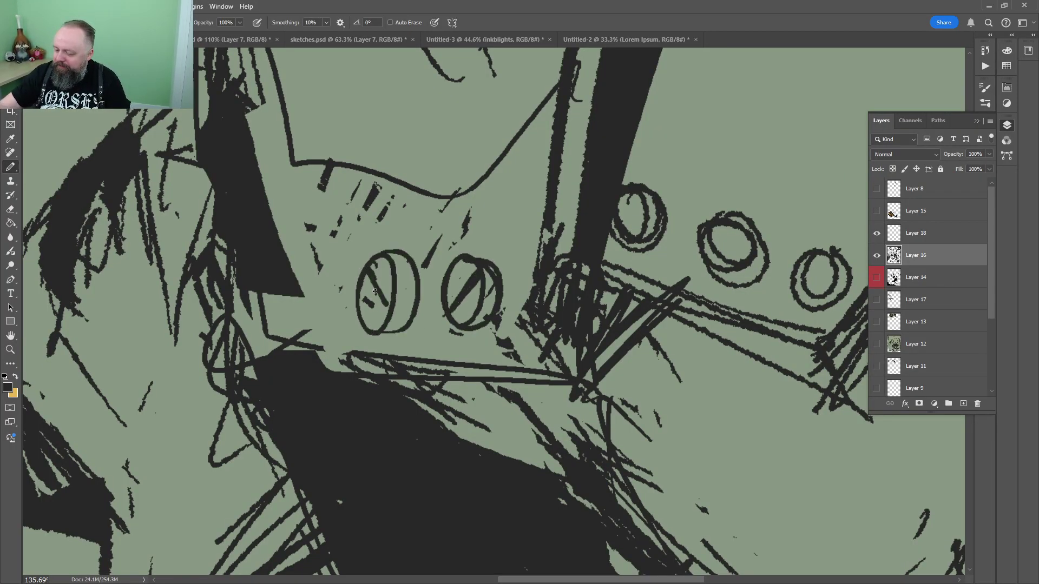
scroll(347, 295, down, 6)
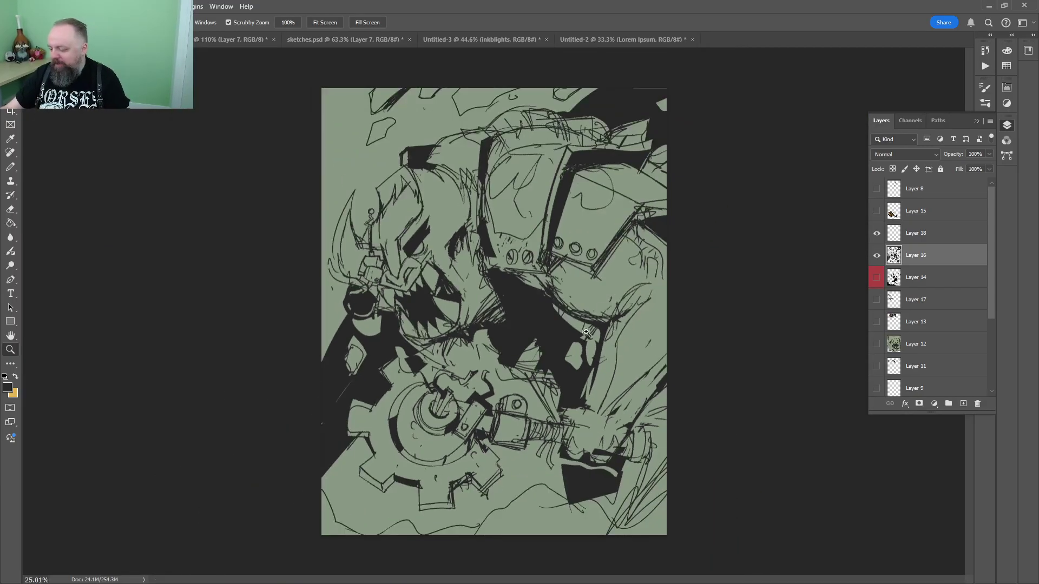
Nudge the monster drawing on Layer 16 upward in large increments to reposition it on the canvas
scroll(489, 361, up, 2)
key(z)
drag(489, 362, 390, 361)
drag(469, 338, 556, 330)
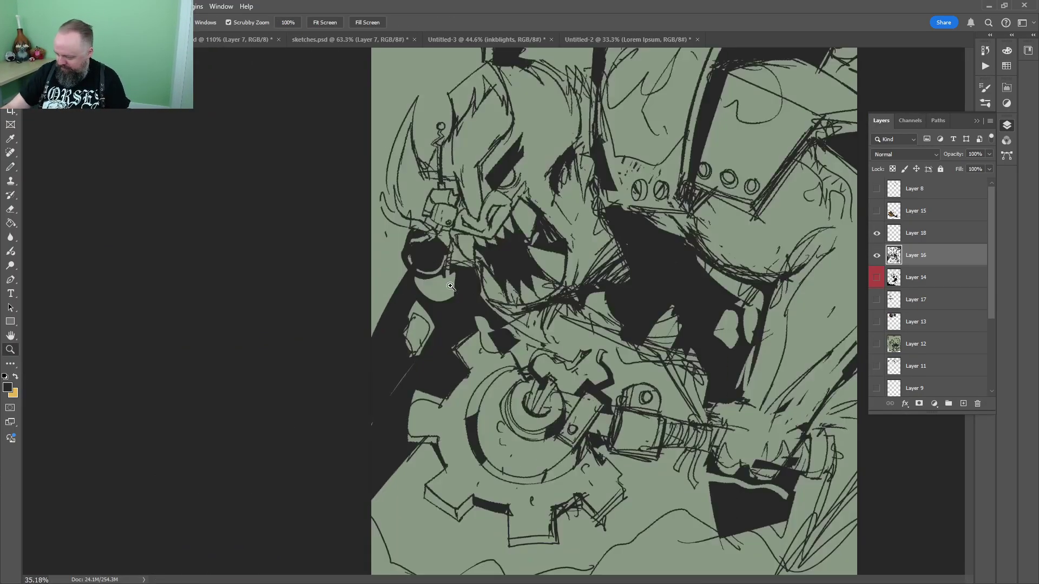
drag(672, 295, 531, 295)
scroll(509, 338, up, 3)
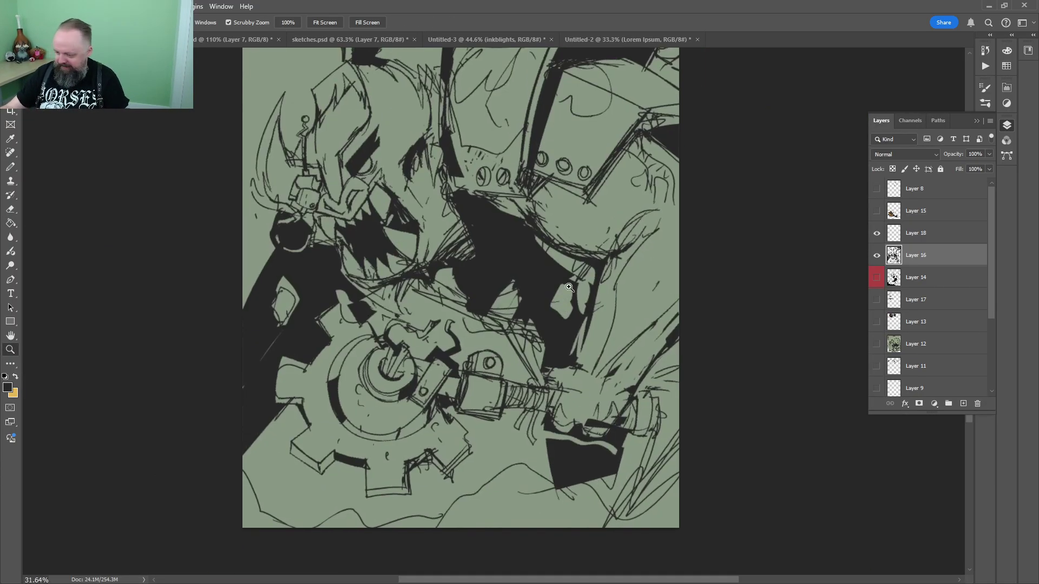
scroll(578, 300, down, 2)
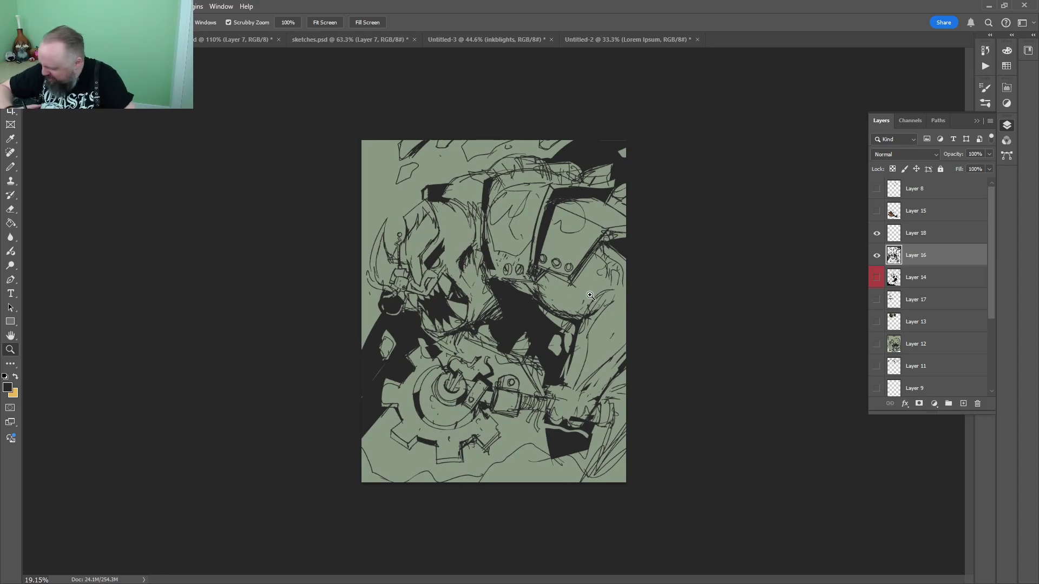
key(v)
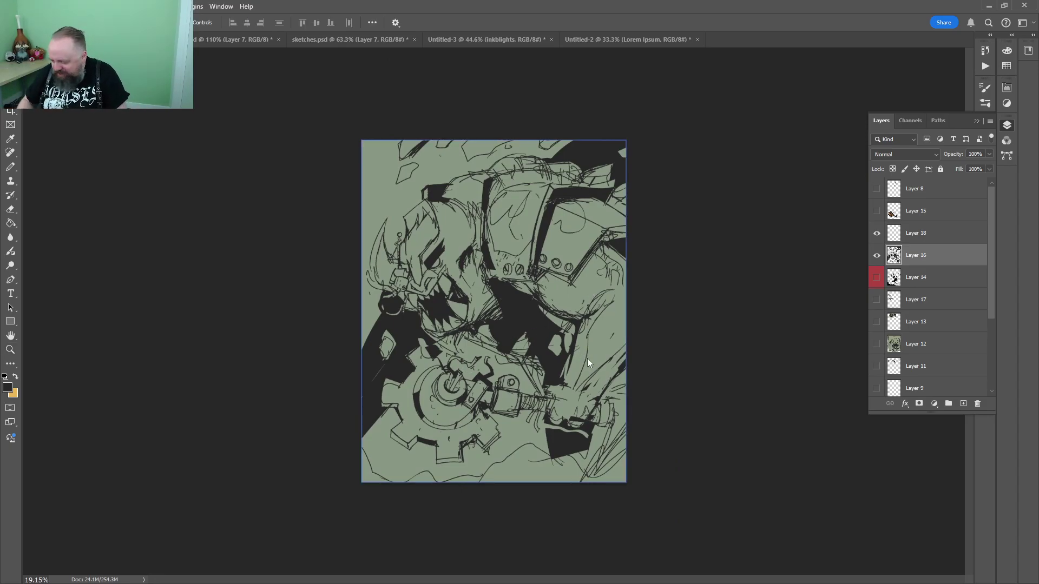
key(shift+Up)
key(shift+Up)
key(shift+Up)
key(shift+Up)
key(shift+Up)
key(shift+Up)
key(shift+Up)
key(shift+Up)
key(shift+Up)
key(shift+Up)
key(shift+Up)
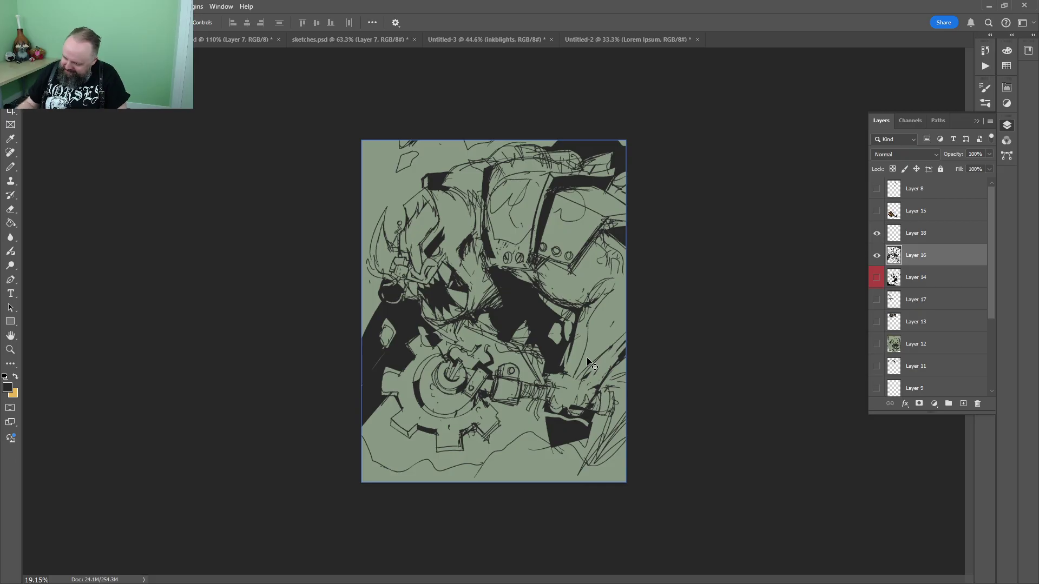
Look over the other open sketch documents and return to the monster illustration
click(350, 38)
click(451, 40)
drag(462, 357, 415, 175)
key(z)
click(92, 39)
drag(515, 314, 536, 321)
drag(569, 379, 586, 372)
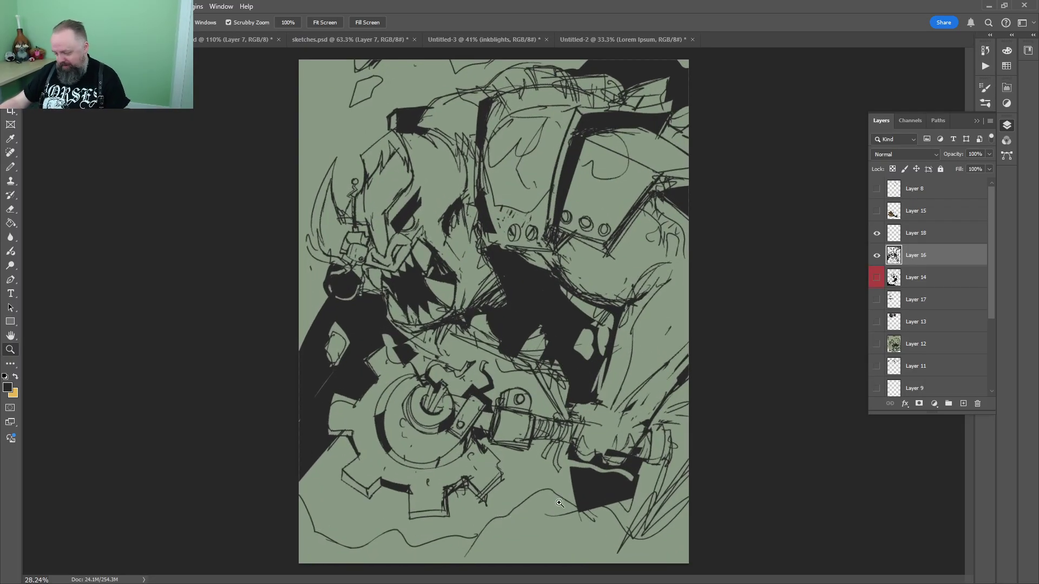
Rework the dark shape below the monster's fist into a solid block with a light angular band across its upper edge
drag(543, 449, 703, 445)
drag(704, 444, 498, 340)
key(b)
key(e)
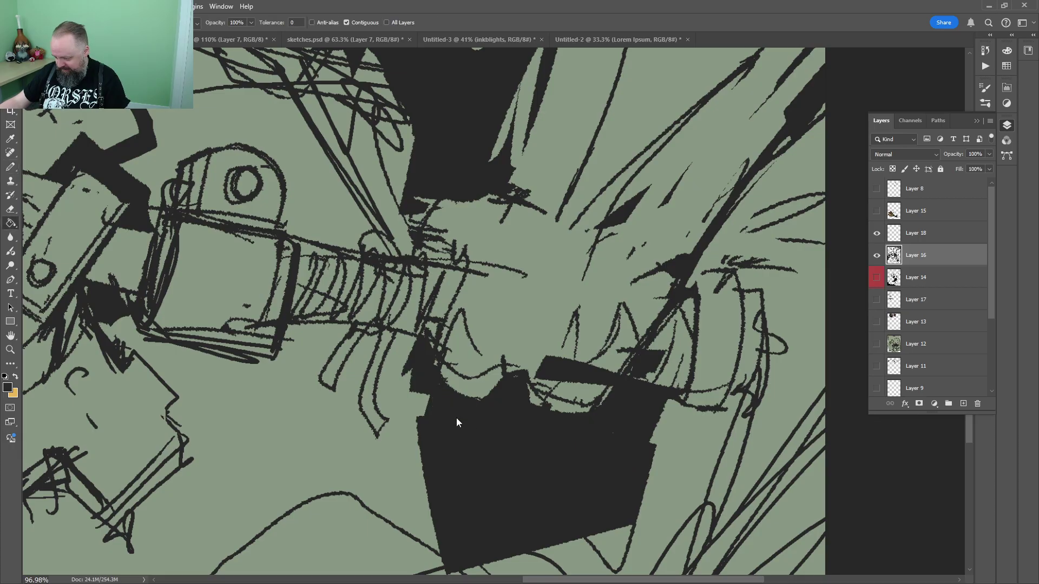
mouse_move(648, 356)
mouse_down()
mouse_move(614, 428)
mouse_move(565, 436)
mouse_move(471, 414)
mouse_move(467, 426)
mouse_move(409, 358)
mouse_move(388, 414)
mouse_up()
key(b)
drag(389, 414, 575, 448)
key(e)
mouse_move(549, 377)
mouse_down()
mouse_move(582, 365)
mouse_move(573, 348)
mouse_up()
drag(587, 387, 614, 329)
Carve two light, downward-tapering spikes into the dark block beneath the fist and refine their edges
mouse_move(505, 498)
mouse_down()
mouse_move(479, 356)
mouse_move(466, 369)
mouse_up()
drag(503, 324, 495, 398)
drag(420, 319, 414, 376)
drag(414, 338, 411, 398)
mouse_move(440, 314)
mouse_down()
mouse_move(424, 352)
mouse_move(415, 344)
mouse_up()
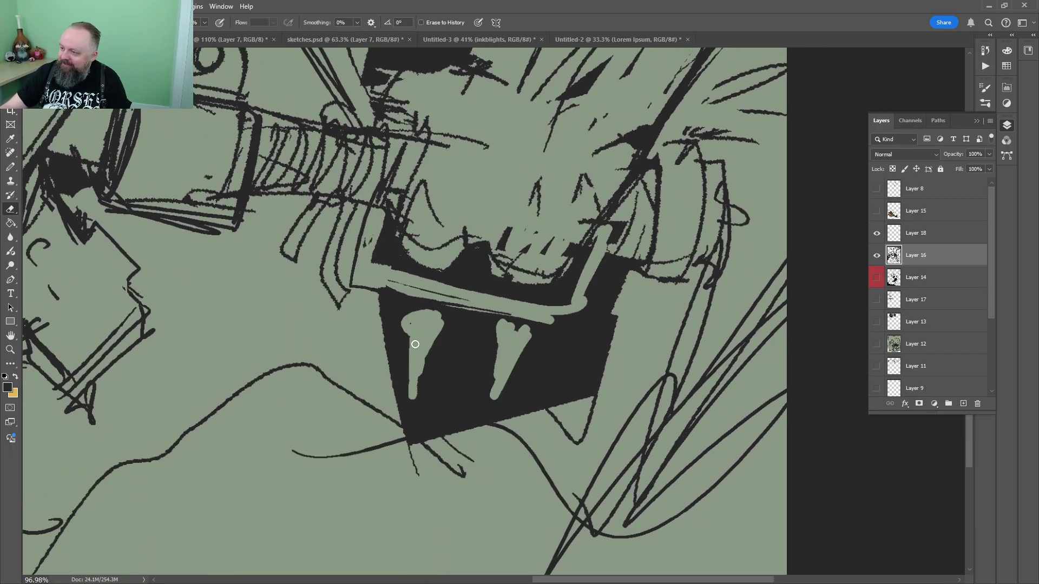
key(z)
mouse_move(535, 201)
mouse_down()
mouse_move(487, 201)
mouse_move(546, 201)
mouse_up()
key(b)
drag(322, 361, 324, 454)
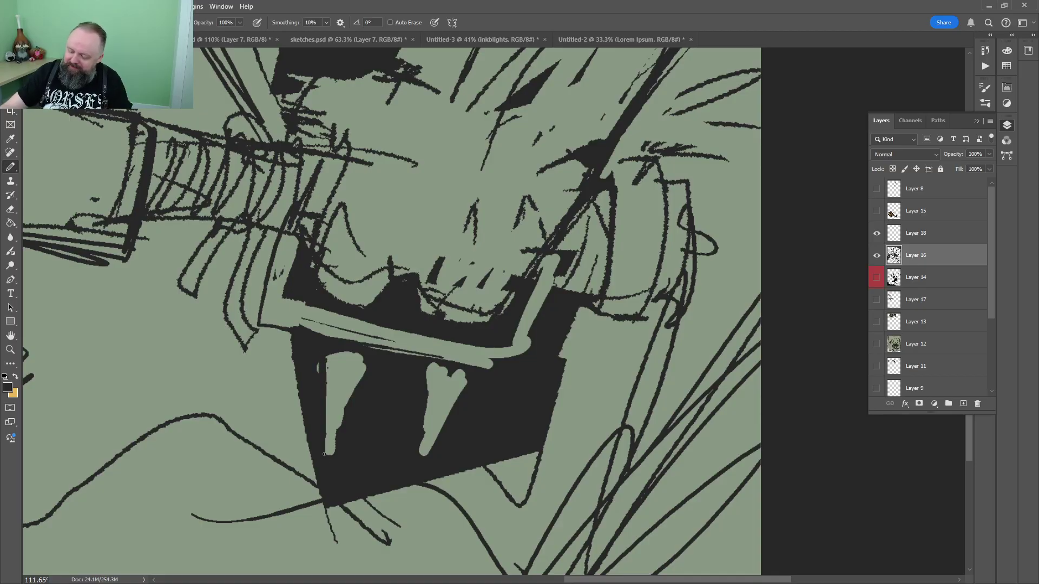
key(z)
drag(469, 195, 252, 51)
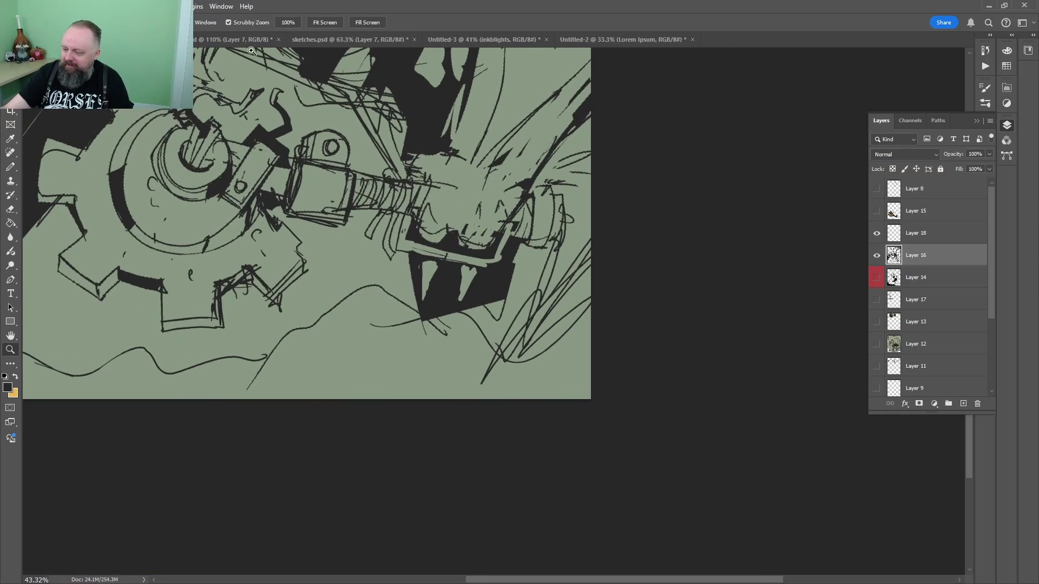
Switch to sketches.psd and draw a rectangular head with two boxy ears between the strawberry-headed dog and the walrus creature
key(ctrl+Tab)
key(b)
click(364, 42)
key(z)
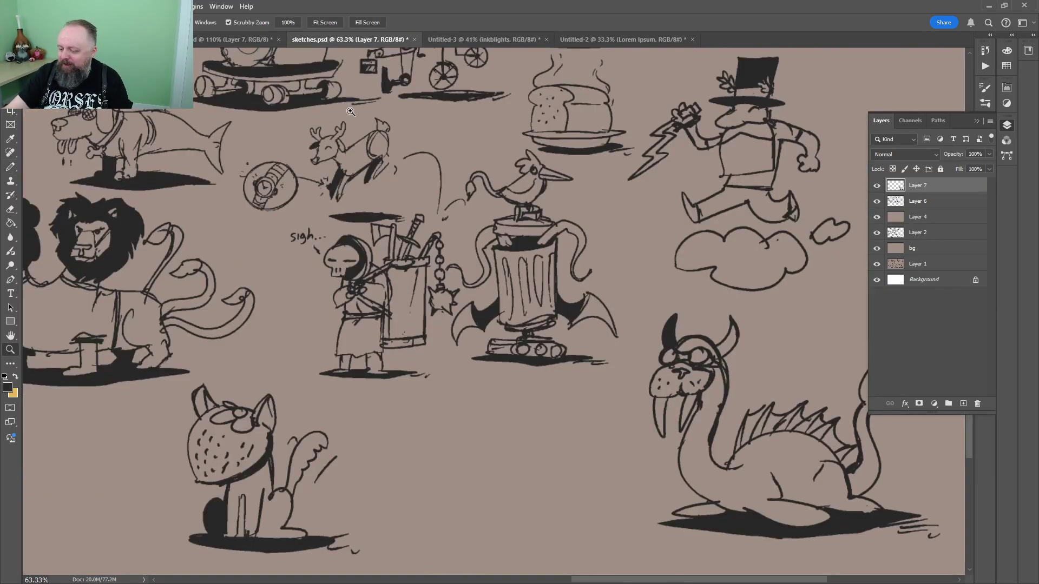
mouse_move(546, 425)
mouse_down()
mouse_move(494, 426)
mouse_move(513, 253)
mouse_up()
mouse_move(481, 348)
mouse_down()
mouse_move(409, 237)
mouse_move(397, 278)
mouse_move(402, 358)
mouse_move(434, 268)
mouse_move(337, 276)
mouse_move(404, 239)
mouse_up()
key(b)
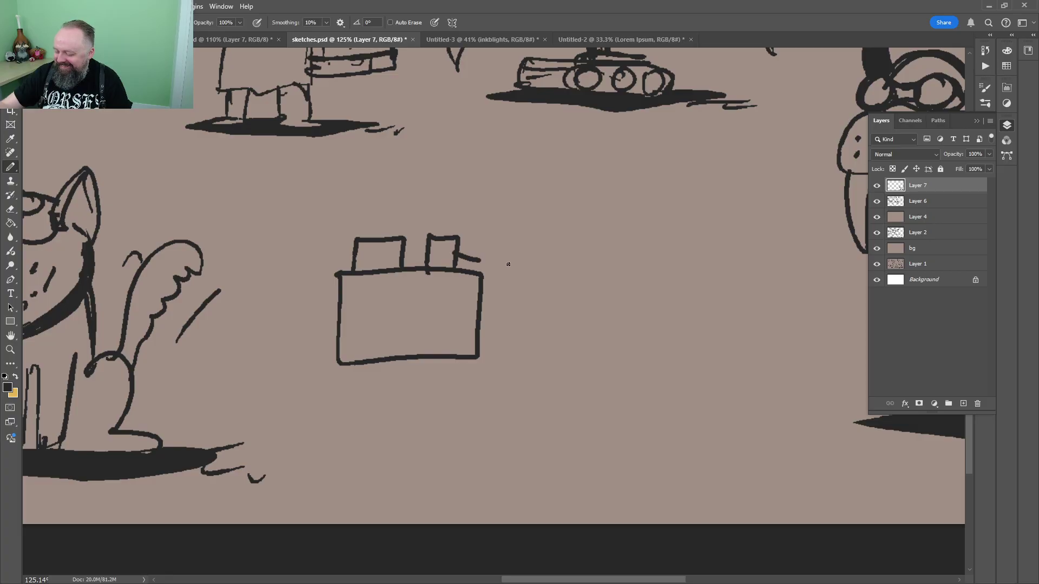
Outline the blocky animal's body, two near legs and stepped tail with straight strokes, and add a T-shaped nose
drag(508, 264, 652, 268)
mouse_move(431, 389)
mouse_down()
mouse_move(493, 387)
mouse_move(468, 461)
mouse_move(532, 482)
mouse_move(541, 386)
mouse_move(641, 386)
mouse_move(631, 461)
mouse_move(683, 391)
mouse_move(686, 320)
mouse_move(774, 262)
mouse_up()
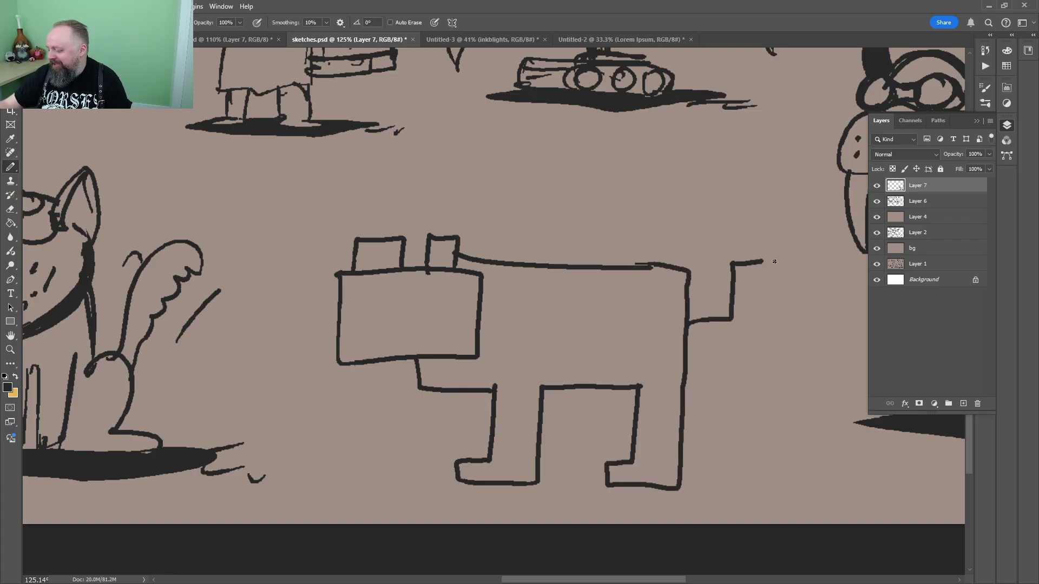
mouse_move(821, 233)
mouse_down()
mouse_move(761, 209)
mouse_move(710, 238)
mouse_move(688, 290)
mouse_up()
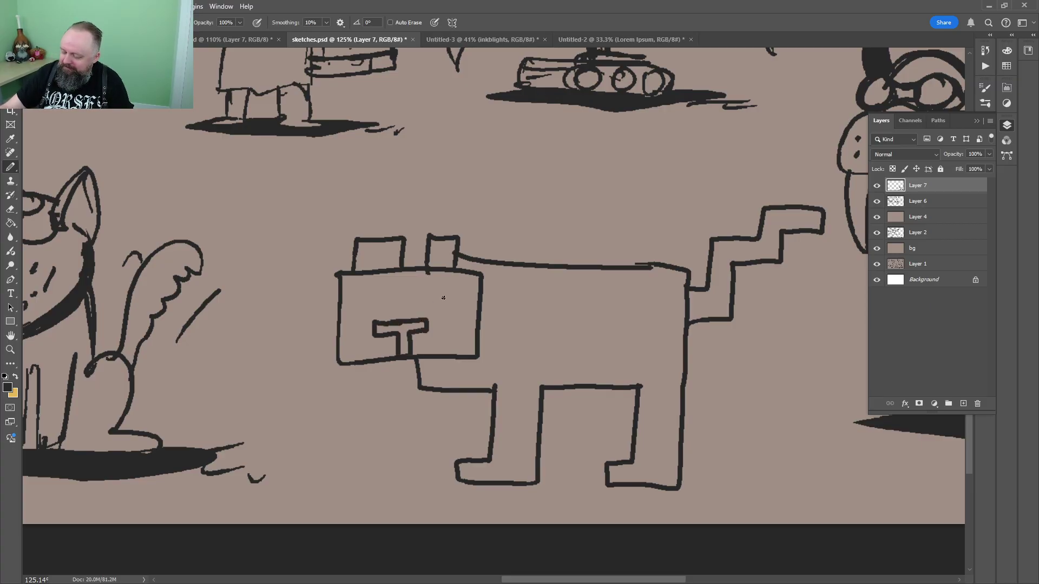
Draw two narrow slit eyes on the blocky head and fill them with black
drag(449, 295, 489, 306)
drag(346, 300, 336, 314)
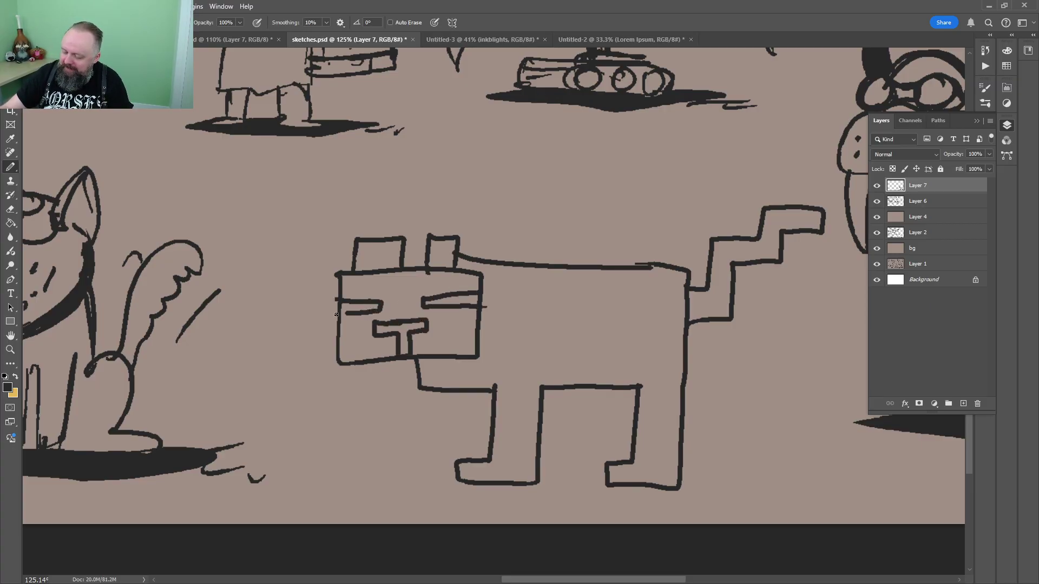
key(g)
click(365, 307)
click(452, 301)
Draw the blocky animal's two far legs behind the near ones and fill them with black
key(b)
mouse_move(407, 360)
mouse_down()
mouse_move(408, 436)
mouse_move(445, 467)
mouse_move(447, 389)
mouse_up()
key(g)
click(428, 416)
key(b)
mouse_move(578, 388)
mouse_down()
mouse_move(577, 441)
mouse_move(620, 459)
mouse_up()
drag(620, 459, 620, 388)
key(g)
click(600, 413)
Draw three stepped vertical stripes hanging from the animal's back and fill them with black
key(b)
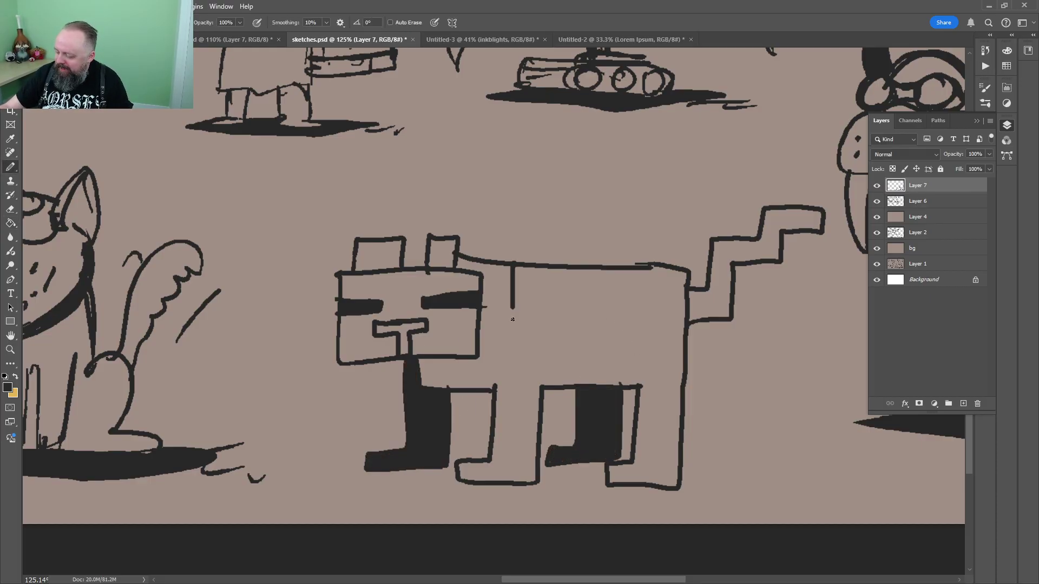
mouse_move(534, 346)
mouse_down()
mouse_move(548, 269)
mouse_move(570, 336)
mouse_move(605, 270)
mouse_up()
mouse_move(632, 269)
mouse_down()
mouse_move(641, 355)
mouse_move(656, 268)
mouse_up()
key(g)
click(643, 313)
click(587, 308)
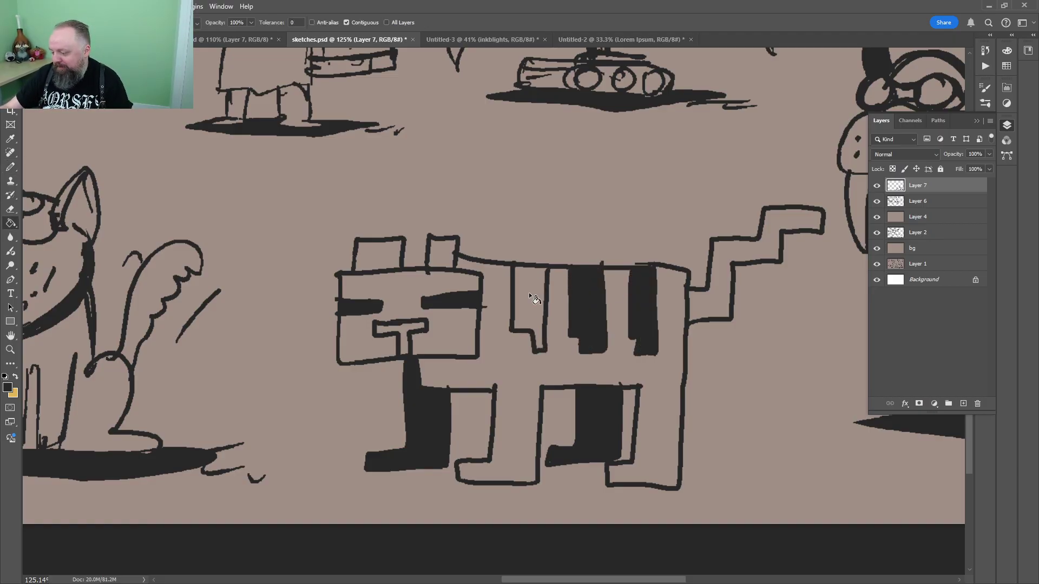
click(533, 298)
Add two small black-filled stripes on the animal's forehead and inner outlines in both ears
key(b)
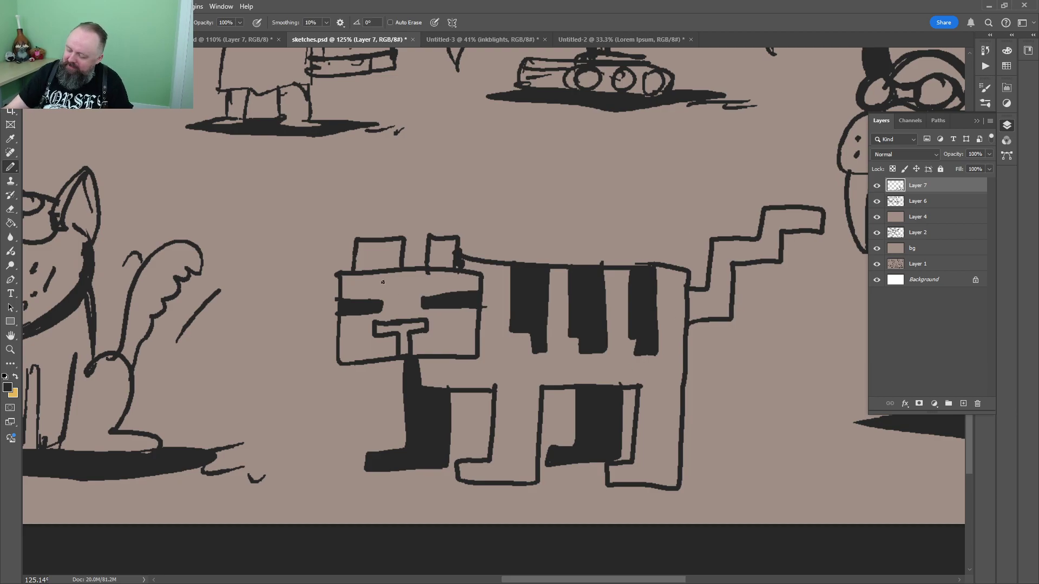
key(g)
click(377, 281)
mouse_move(381, 285)
mouse_down()
mouse_move(382, 274)
mouse_move(433, 273)
mouse_up()
key(b)
key(g)
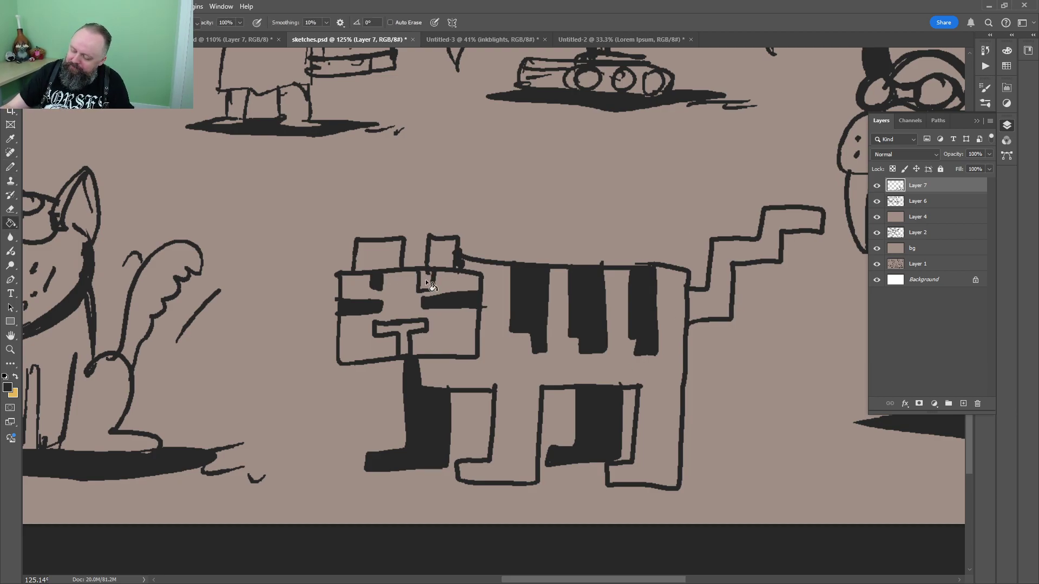
click(427, 284)
key(b)
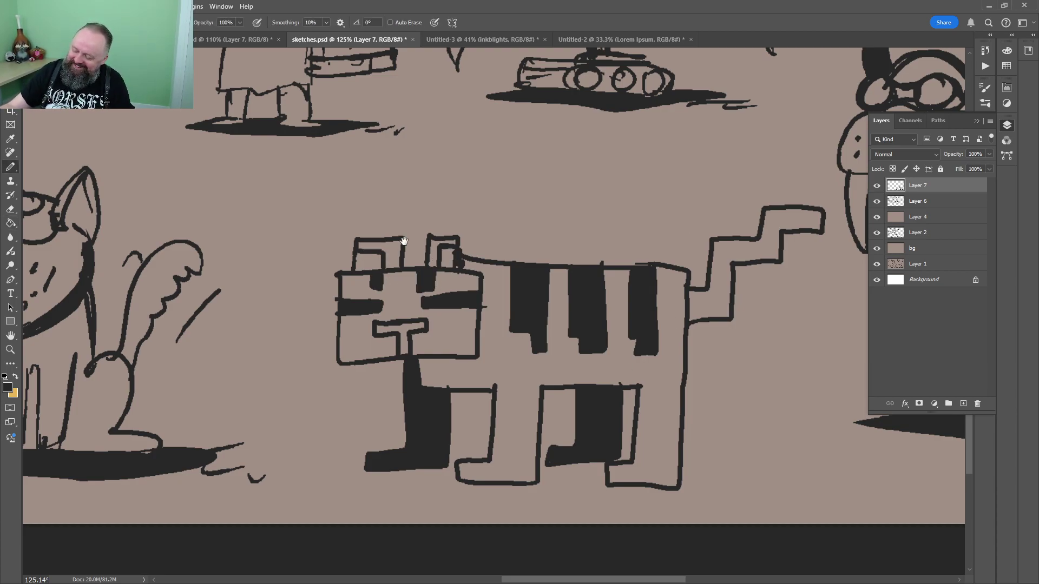
Draw a flat oval ground shadow beneath the blocky tiger's feet and fill it with black
drag(403, 240, 411, 131)
mouse_move(376, 359)
mouse_down()
mouse_move(492, 390)
mouse_move(681, 351)
mouse_up()
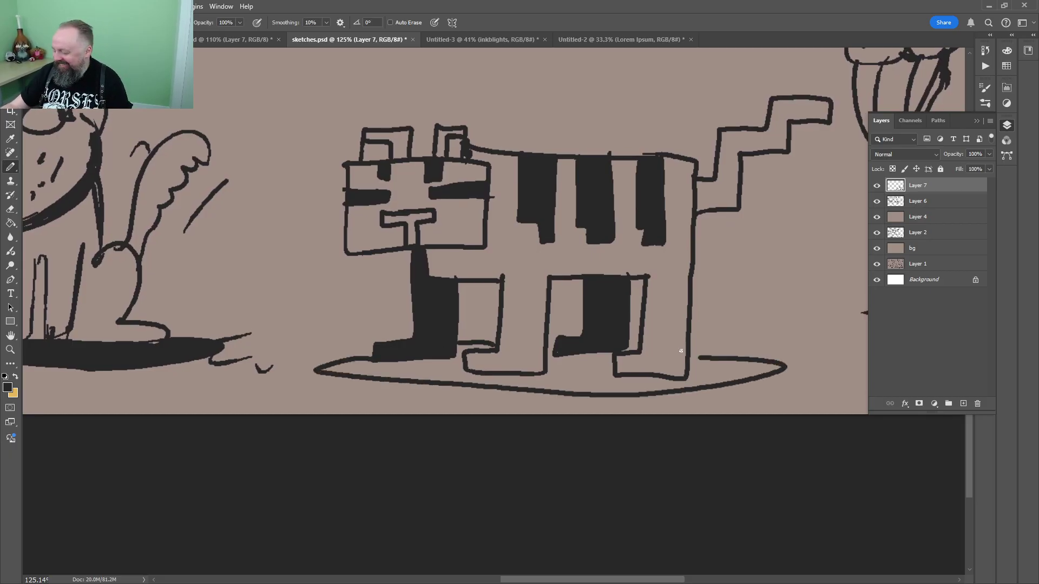
key(g)
click(568, 373)
Draw a lightning-bolt speech pointer above the tiger's head and hand-letter BLEEP beside it
drag(424, 198, 364, 391)
key(b)
mouse_move(438, 290)
mouse_down()
mouse_move(459, 309)
mouse_move(491, 288)
mouse_move(490, 277)
mouse_up()
mouse_move(508, 243)
mouse_down()
mouse_move(512, 258)
mouse_move(578, 259)
mouse_up()
drag(582, 250, 584, 269)
drag(582, 251, 581, 263)
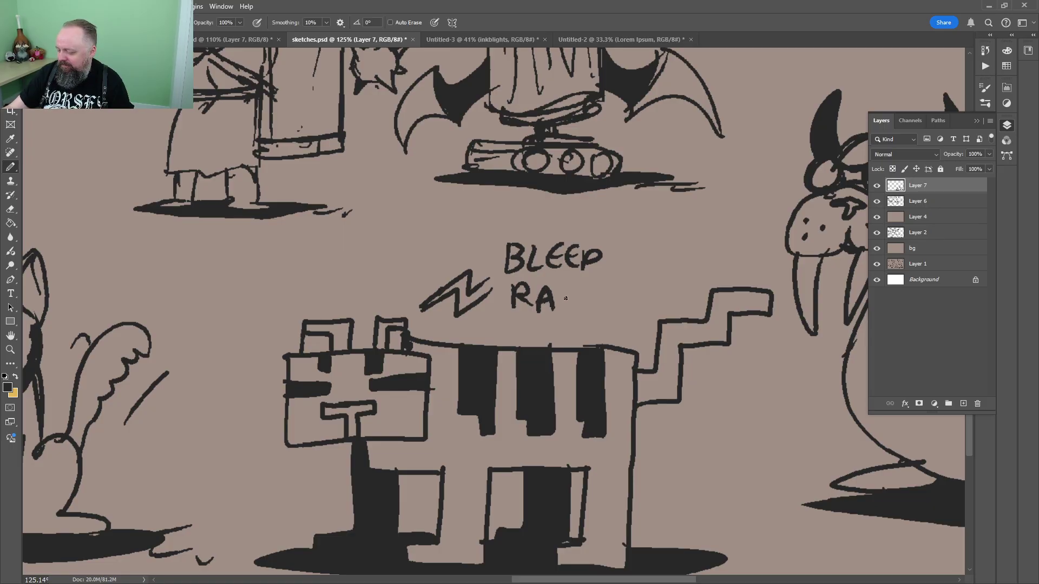
Undo the last letter's strokes, complete the word ROAR under BLEEP, and frame both words in a rectangular speech box
key(ctrl+z)
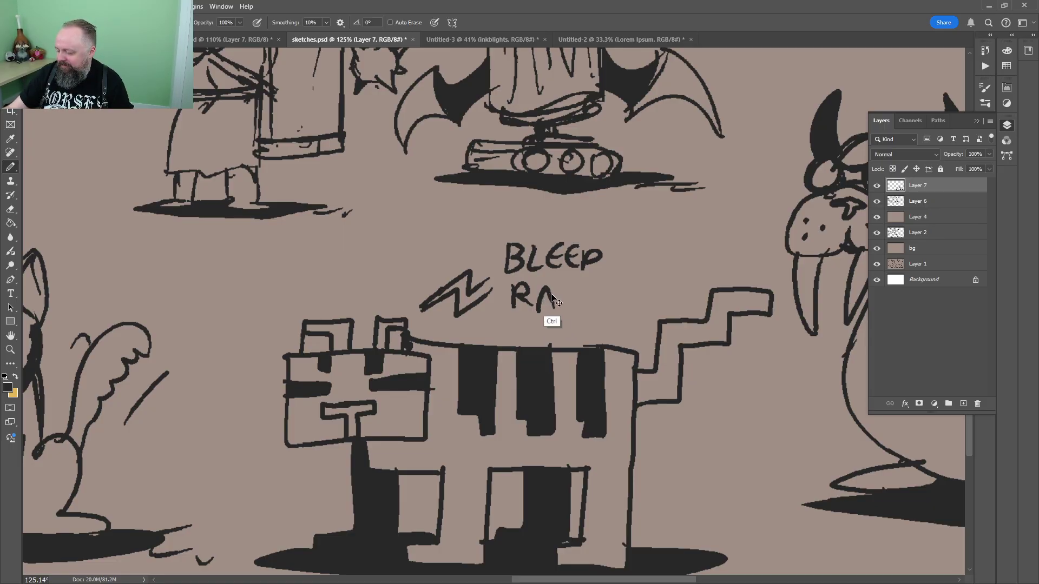
key(ctrl+z)
drag(548, 287, 585, 308)
drag(570, 299, 588, 298)
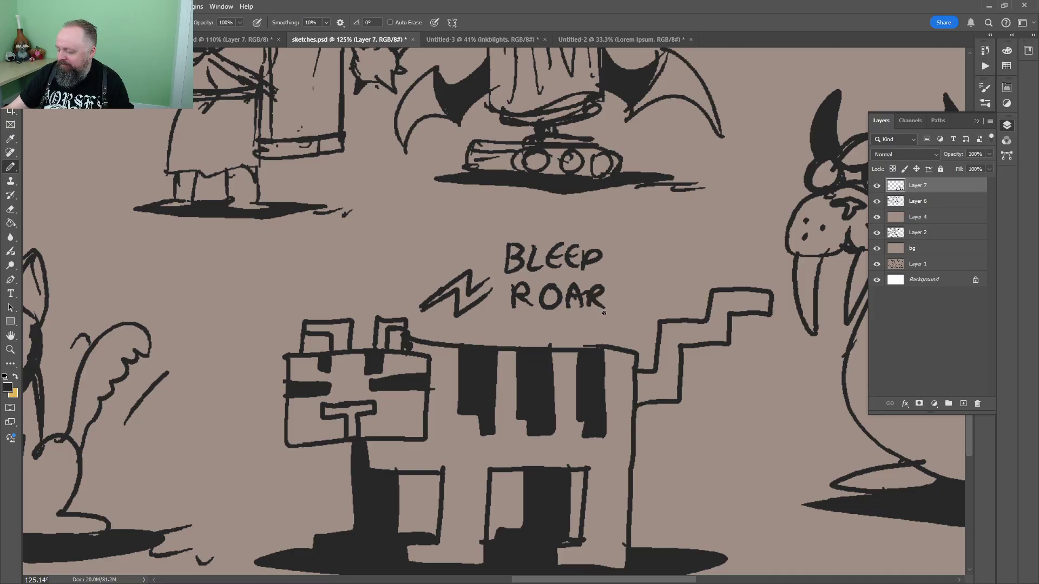
mouse_move(490, 264)
mouse_down()
mouse_move(623, 239)
mouse_move(526, 323)
mouse_move(491, 300)
mouse_up()
Draw dividing lines across the tiger's stepped tail and fill alternating sections with black to form stripes
key(z)
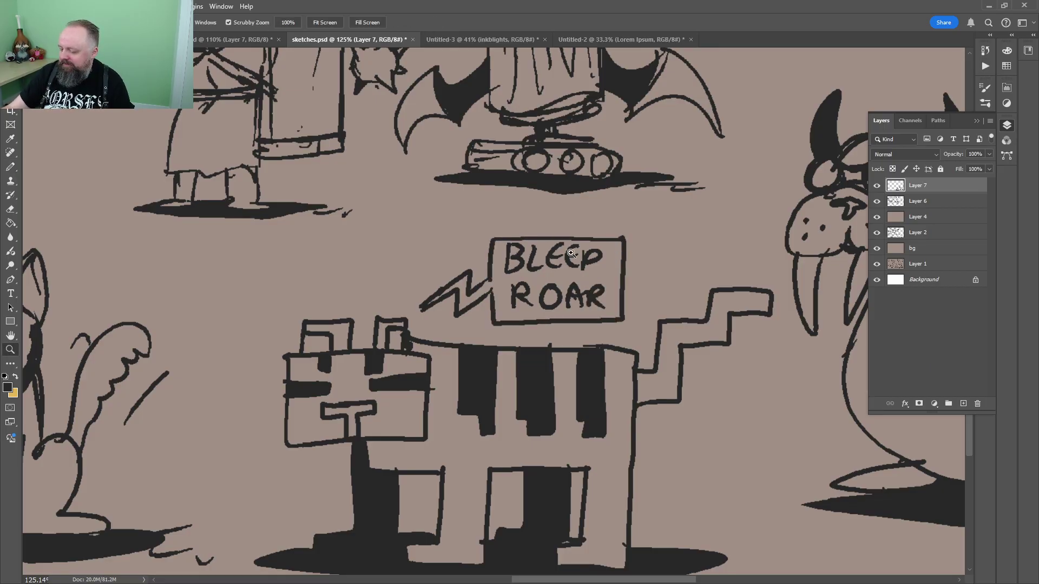
drag(603, 251, 551, 251)
mouse_move(657, 318)
mouse_down()
mouse_move(685, 287)
mouse_move(709, 287)
mouse_up()
key(b)
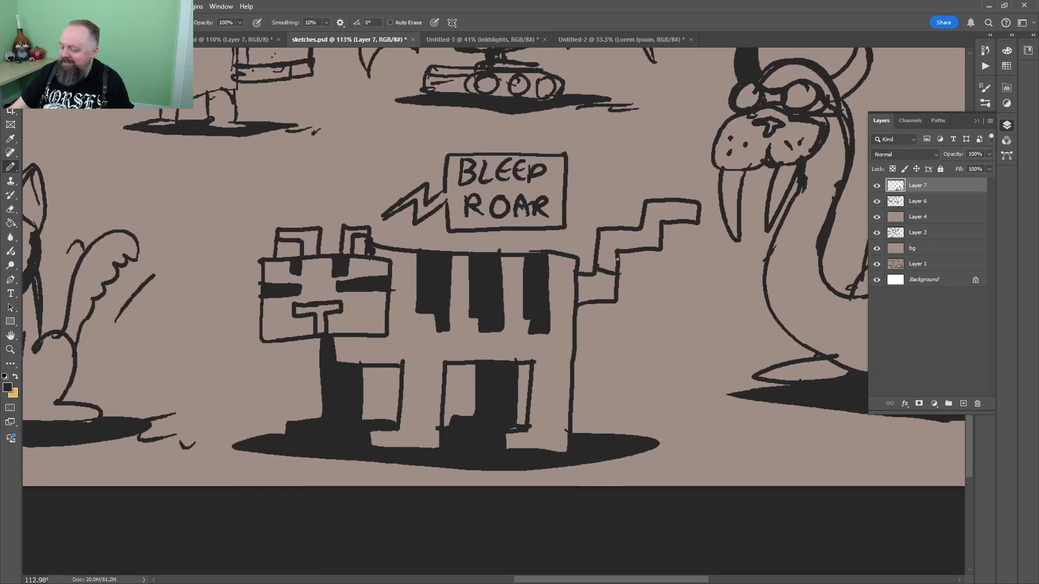
drag(617, 260, 600, 269)
mouse_move(641, 227)
mouse_down()
mouse_move(630, 249)
mouse_move(670, 207)
mouse_up()
key(g)
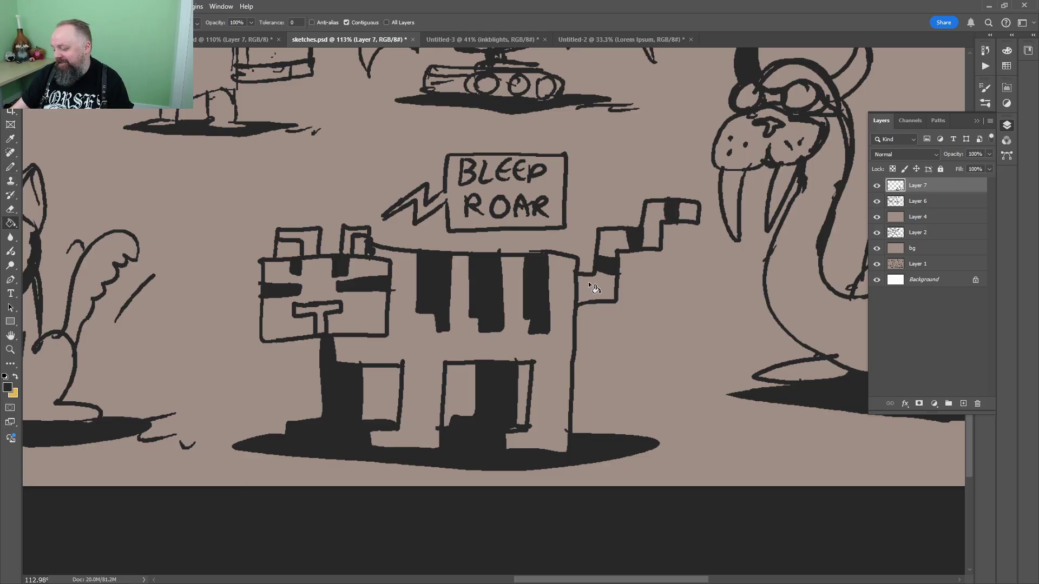
key(b)
mouse_move(591, 274)
mouse_down()
mouse_move(587, 304)
mouse_move(605, 271)
mouse_move(640, 288)
mouse_up()
key(g)
click(582, 287)
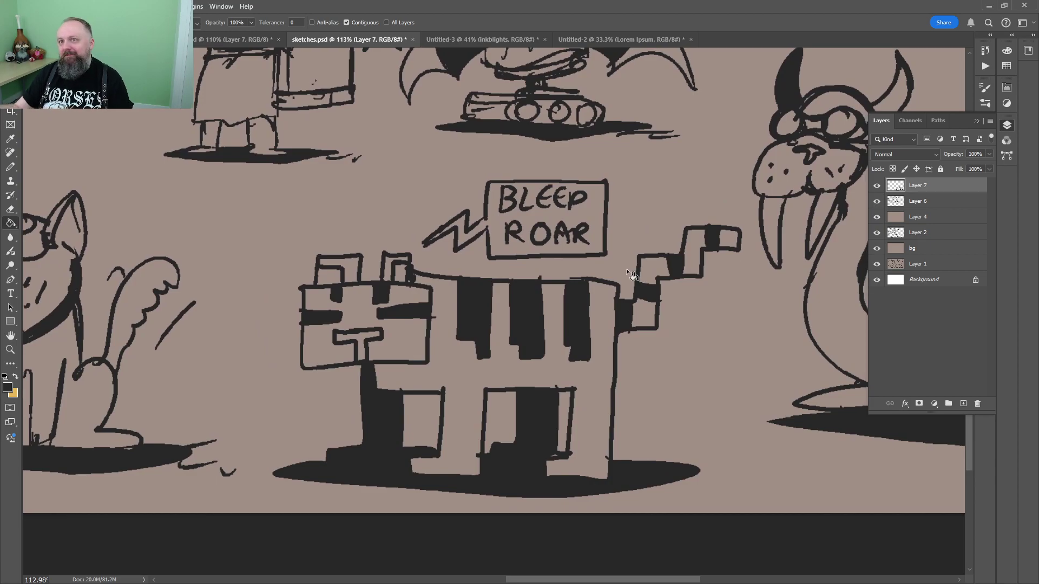
Draw short radiating accent lines above the tiger's head
key(b)
mouse_move(399, 202)
mouse_down()
mouse_move(385, 226)
mouse_move(371, 222)
mouse_up()
drag(343, 211, 355, 220)
Draw two small square teeth along the lower edge of the tiger's head
key(z)
drag(440, 190, 389, 195)
drag(402, 279, 481, 279)
key(b)
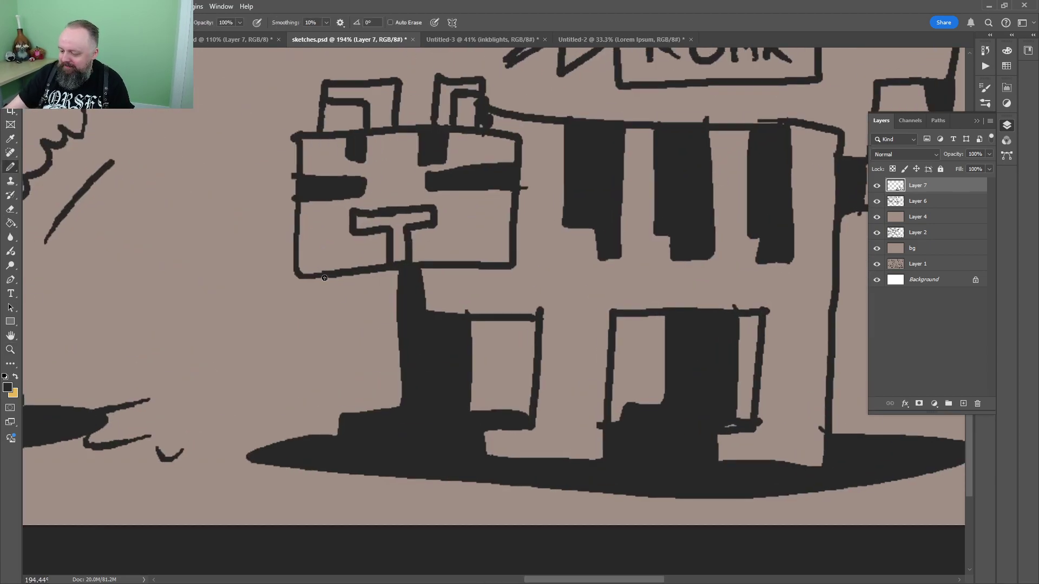
drag(322, 278, 358, 273)
drag(453, 264, 480, 269)
key(z)
drag(558, 235, 495, 318)
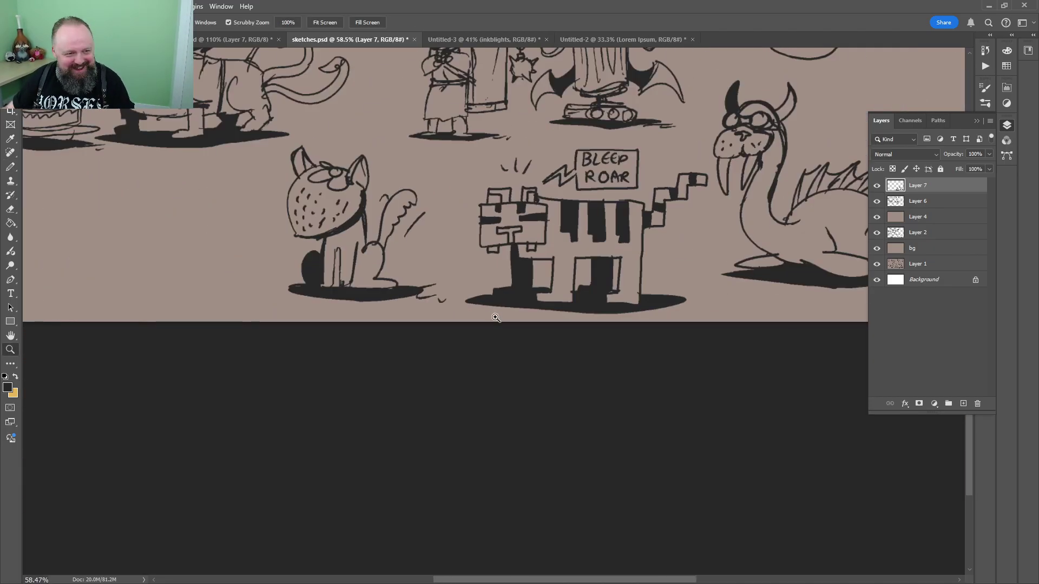
drag(587, 238, 499, 335)
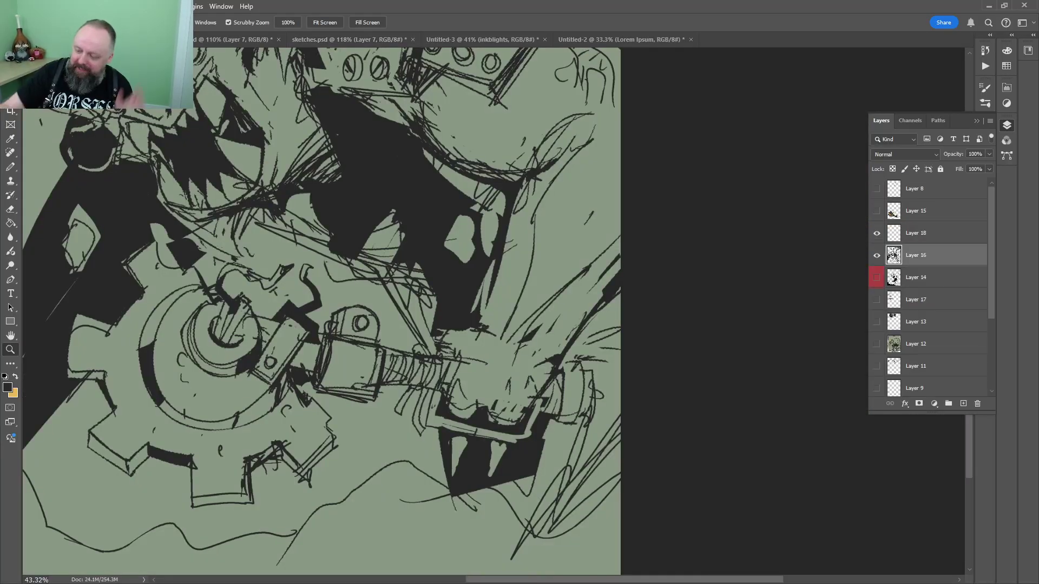
Return to the monster illustration and examine its overall composition, including the fist and gear weapon
click(374, 200)
key(b)
key(z)
drag(438, 189, 373, 216)
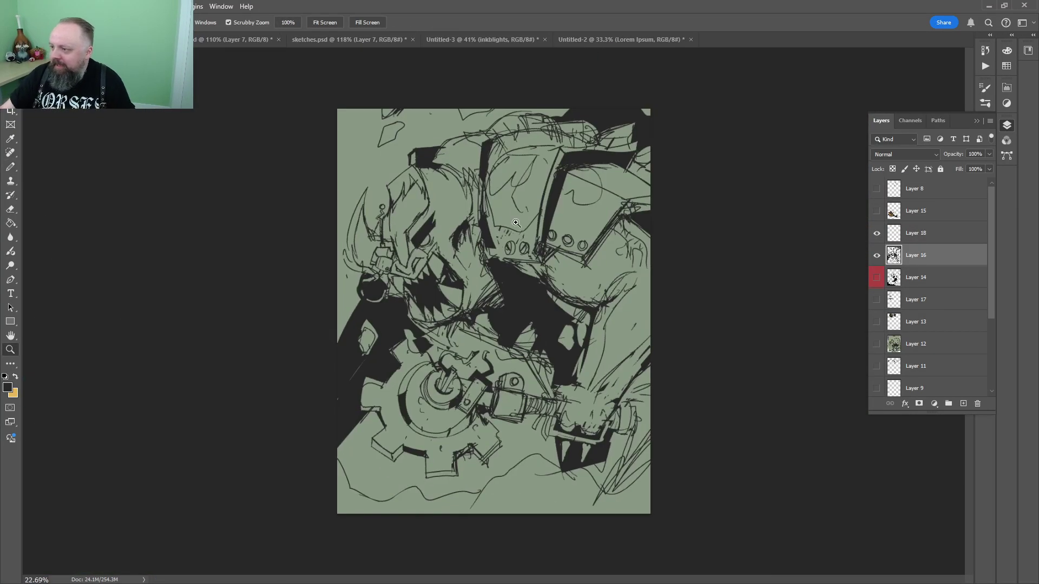
drag(516, 222, 549, 225)
drag(497, 273, 442, 278)
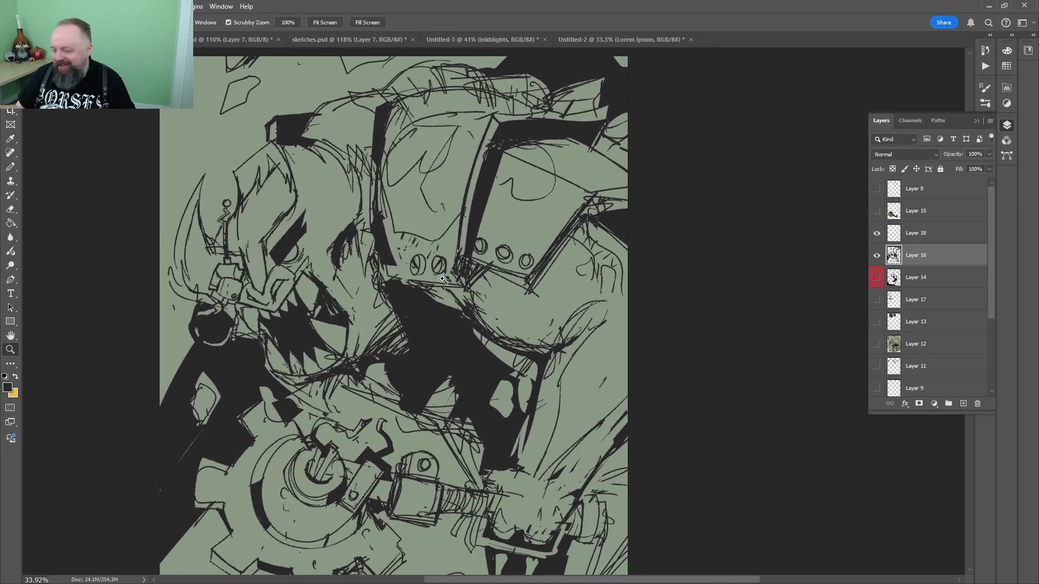
key(b)
key(z)
drag(439, 339, 459, 315)
drag(459, 315, 490, 170)
drag(490, 170, 467, 172)
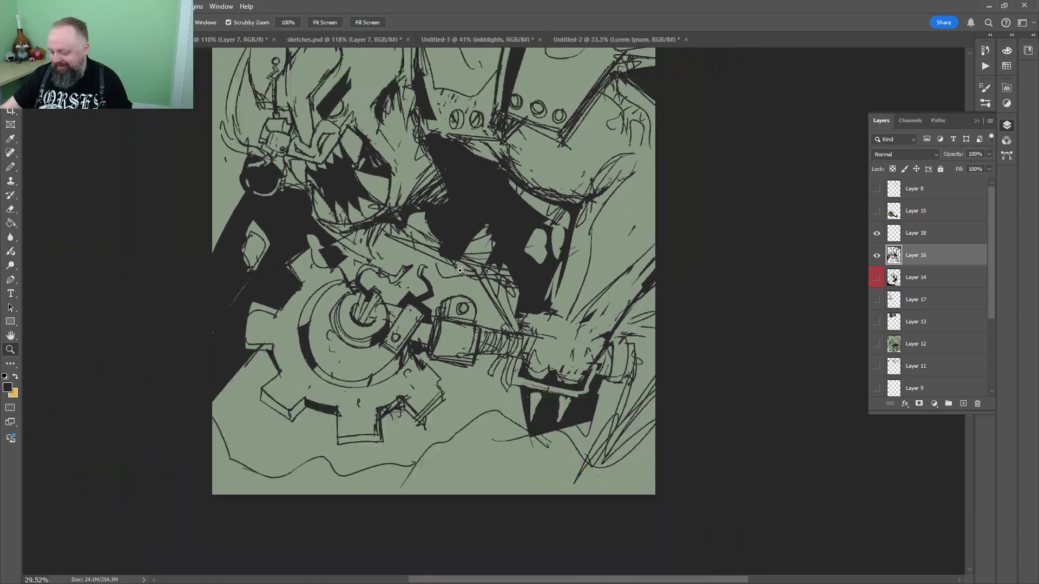
Try rotating the lassoed gear weapon and fist by about 3.66 degrees and scaling them to about 103.64%
key(ctrl+0)
key(l)
mouse_move(644, 489)
mouse_down()
mouse_move(706, 464)
mouse_move(651, 422)
mouse_up()
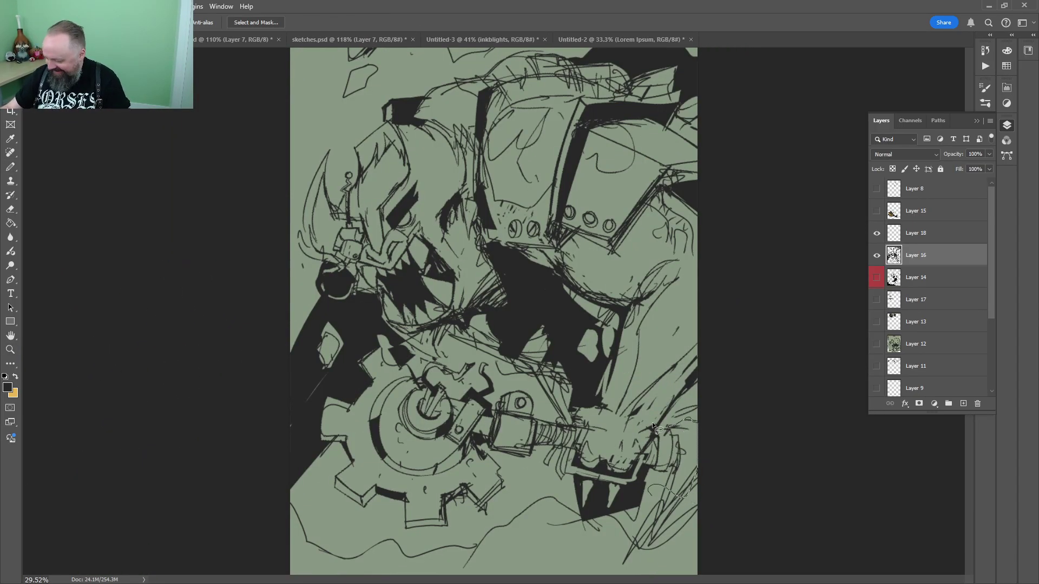
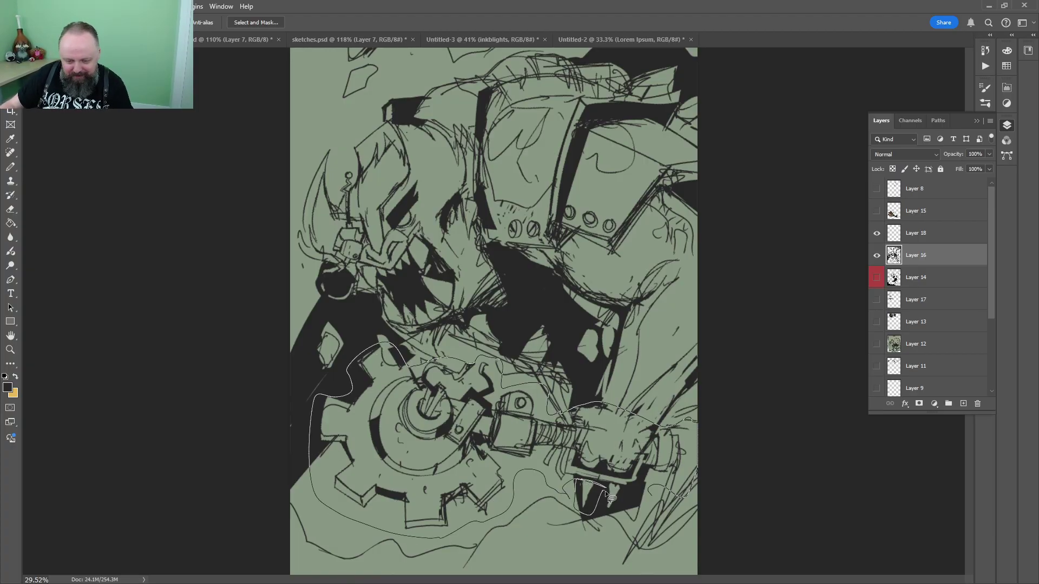
drag(676, 422, 682, 427)
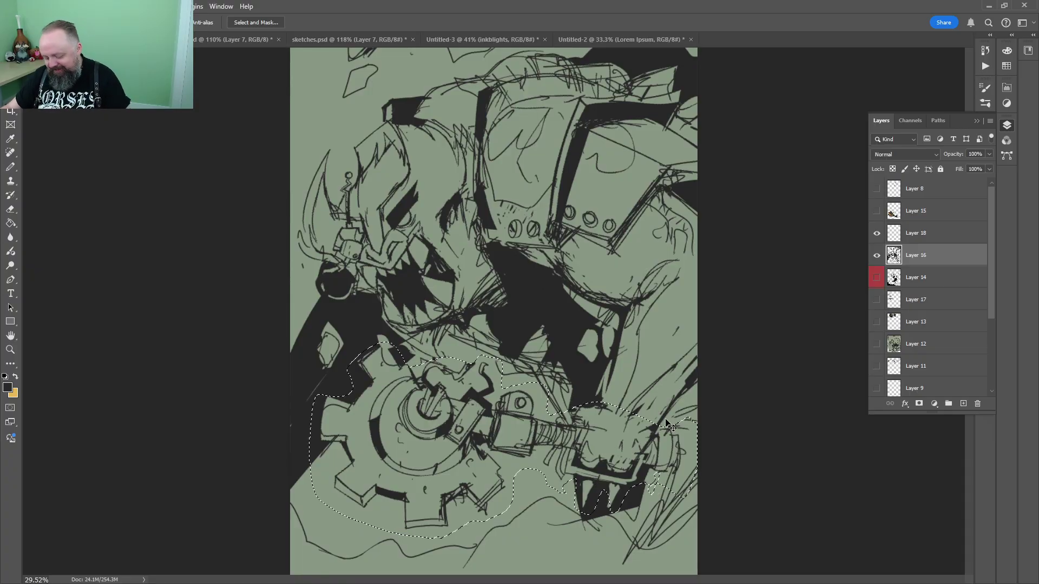
key(ctrl+t)
mouse_move(705, 324)
mouse_down()
mouse_move(703, 354)
mouse_move(717, 348)
mouse_up()
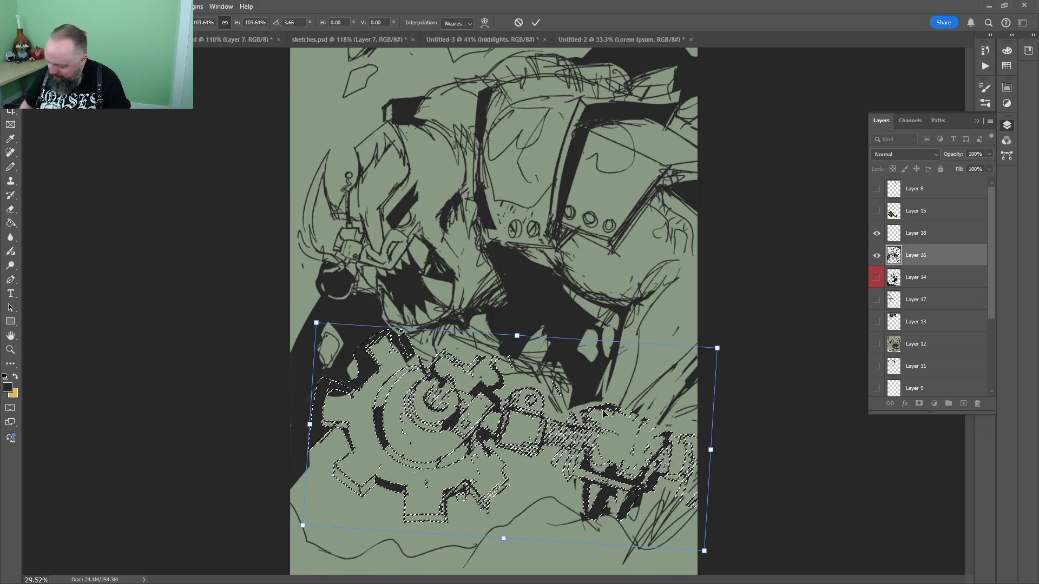
drag(610, 403, 603, 410)
key(Return)
key(ctrl+d)
key(b)
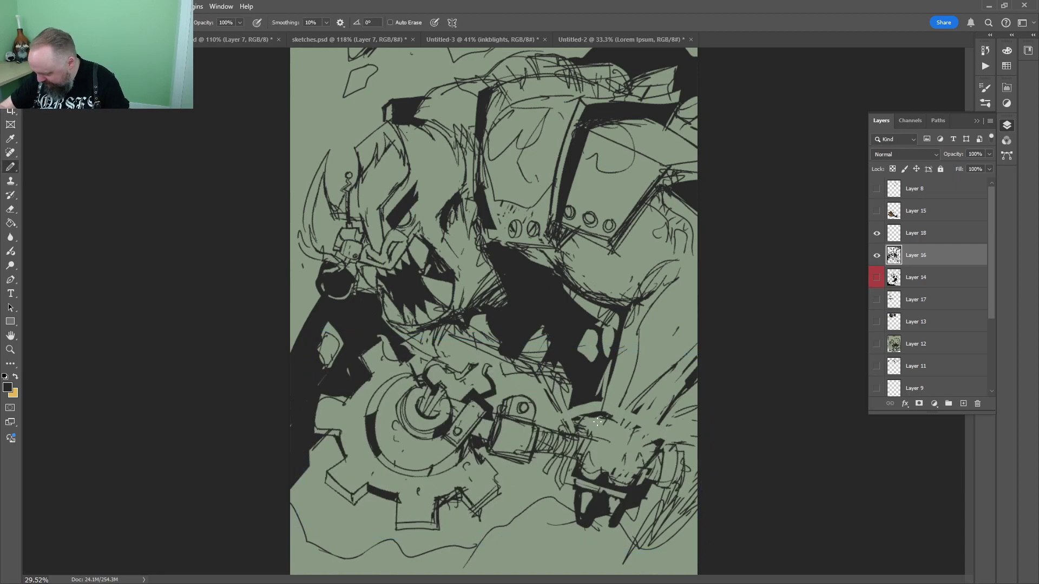
Undo the transformation of the gear weapon and fist along with its selection
key(z)
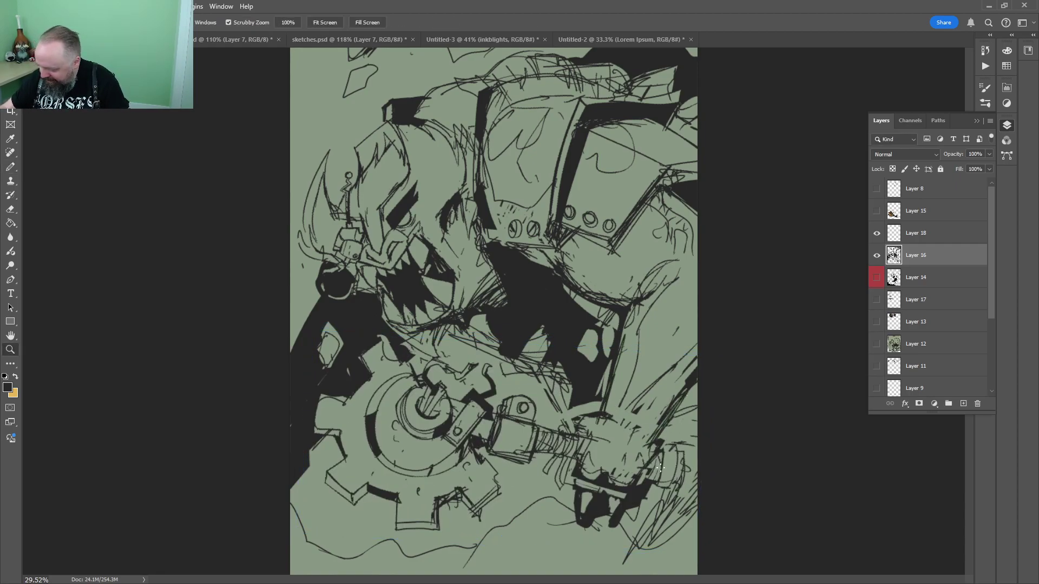
drag(671, 428, 570, 421)
key(ctrl+z)
key(ctrl+z)
key(ctrl+z)
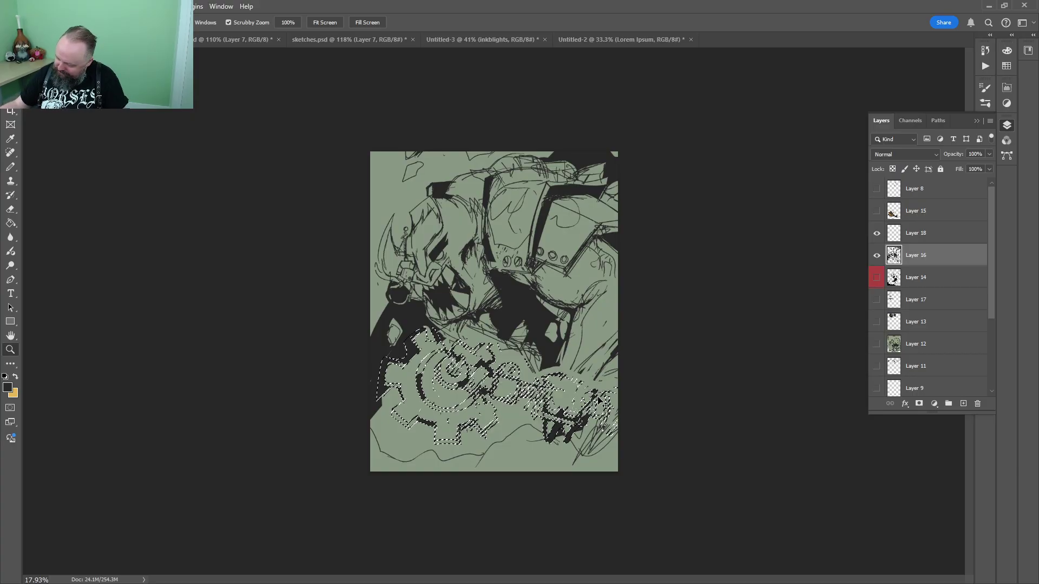
drag(564, 370, 568, 343)
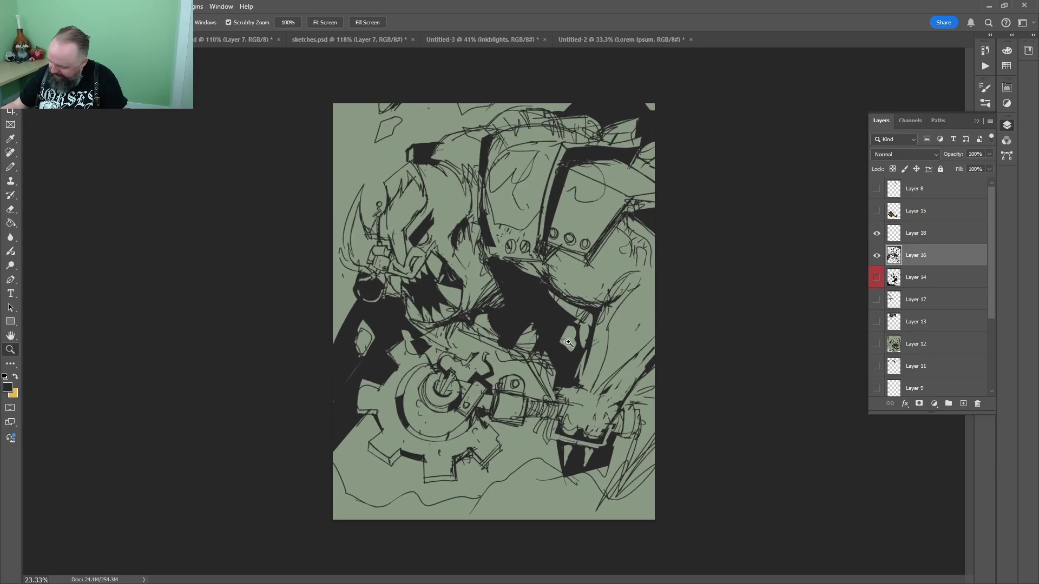
Select the empty background areas around the monster and weapon on Layer 16, and invert the selection to isolate the figure
key(w)
click(459, 276)
shift+click(498, 359)
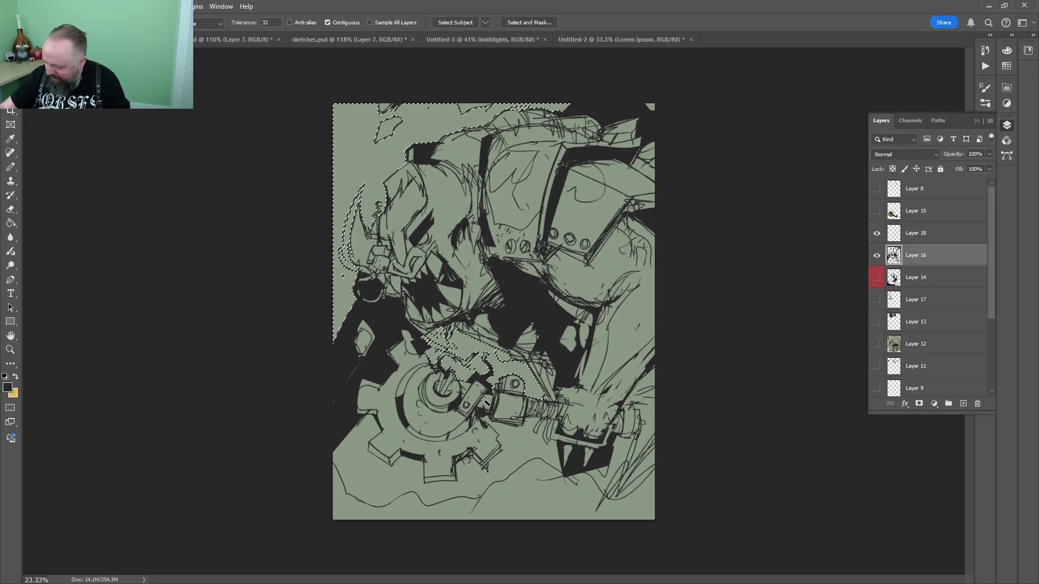
shift+click(503, 452)
shift+click(614, 470)
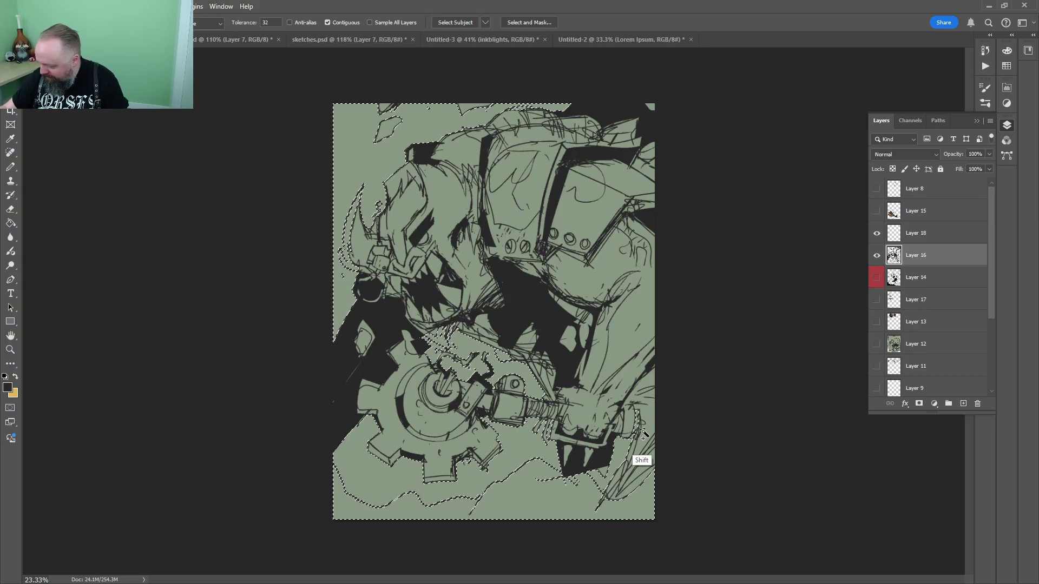
key(ctrl+shift+i)
Sample a brown fill colour from the reference artwork on Layer 13, keeping that layer hidden when done
key(g)
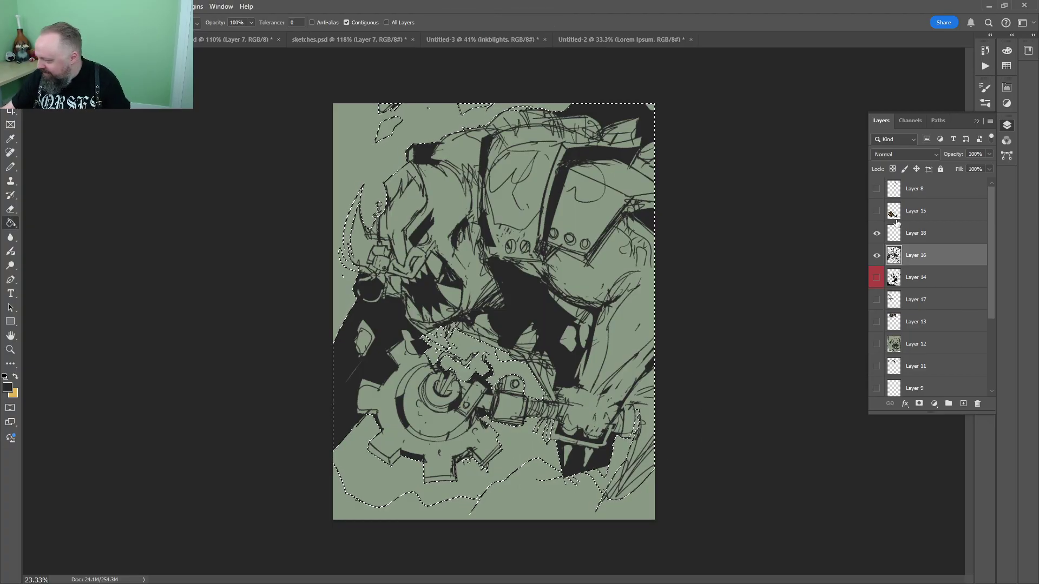
click(876, 211)
click(877, 211)
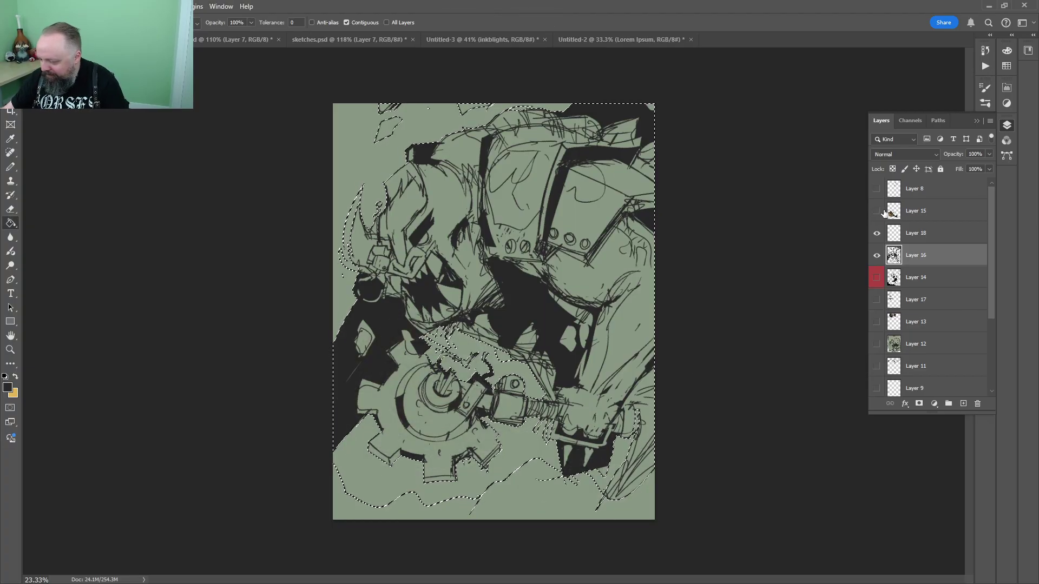
click(877, 304)
click(877, 303)
click(876, 322)
click(916, 322)
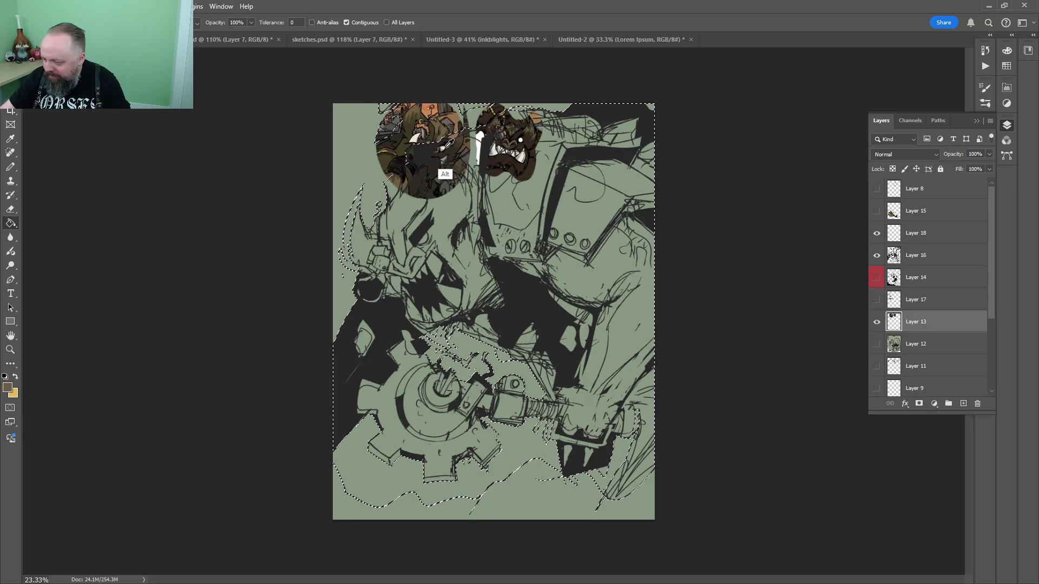
click(876, 322)
Add a new layer beneath Layer 16, fill the figure selection with the sampled brown, and deselect
click(926, 277)
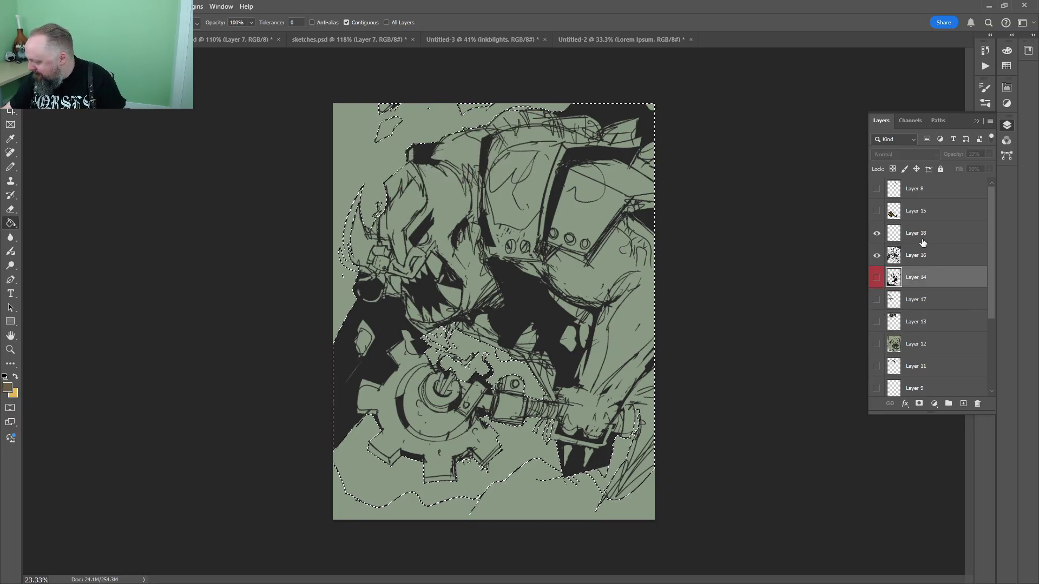
click(923, 243)
double_click(920, 276)
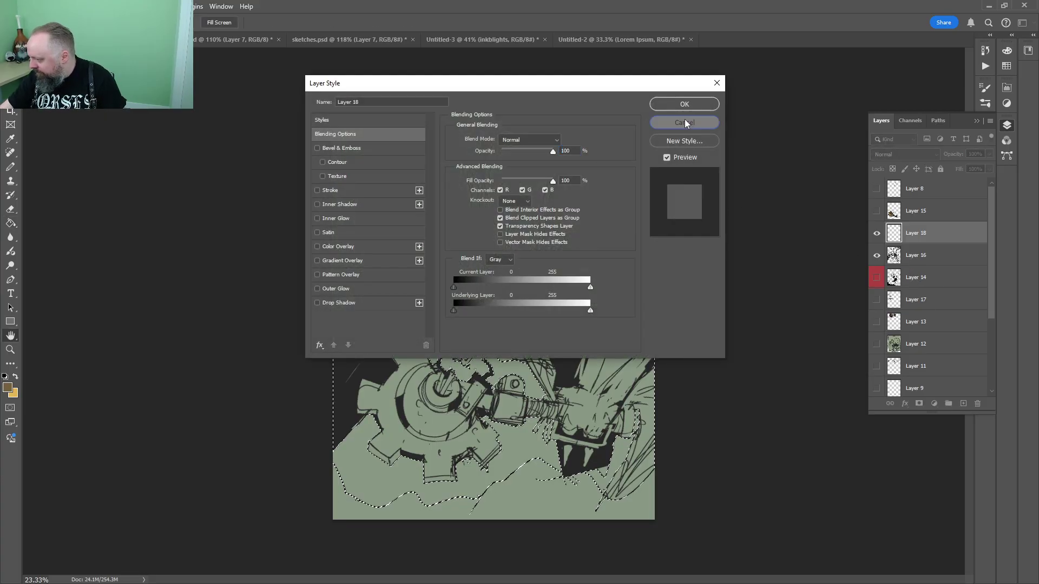
click(681, 120)
click(963, 403)
click(586, 358)
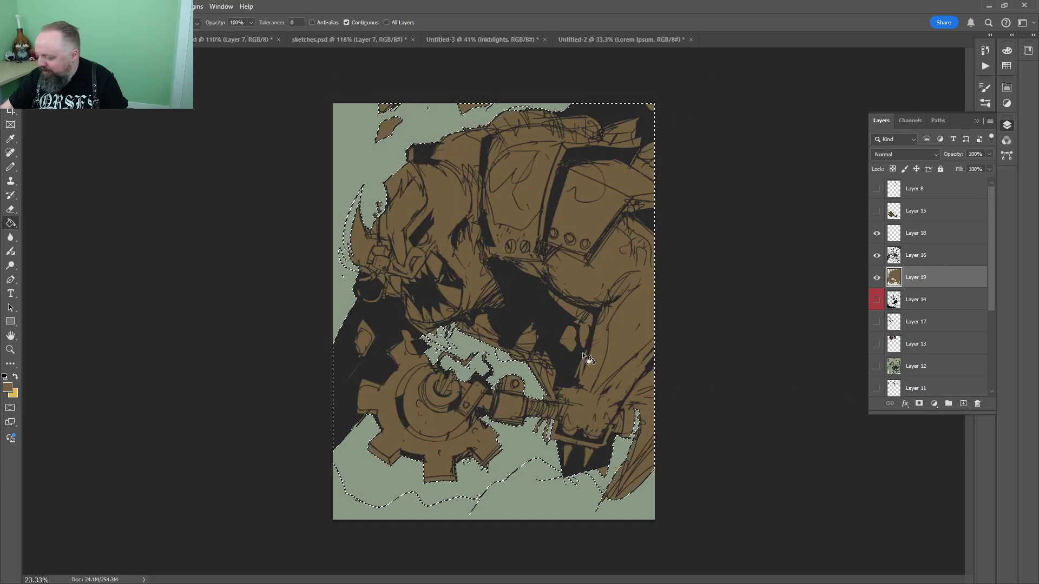
key(ctrl+d)
Fill the ground area along the bottom of the artwork with brown
key(z)
drag(587, 441, 606, 438)
drag(589, 382, 569, 181)
drag(574, 301, 549, 317)
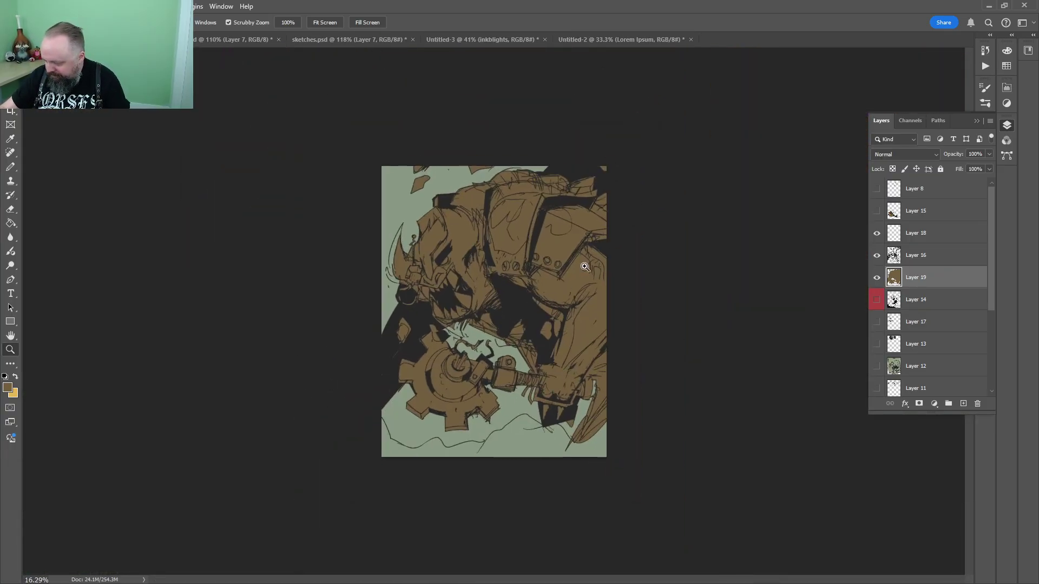
drag(514, 389, 581, 379)
mouse_move(581, 332)
mouse_down()
mouse_move(600, 207)
mouse_move(663, 109)
mouse_up()
key(g)
click(579, 317)
key(z)
drag(730, 217, 692, 234)
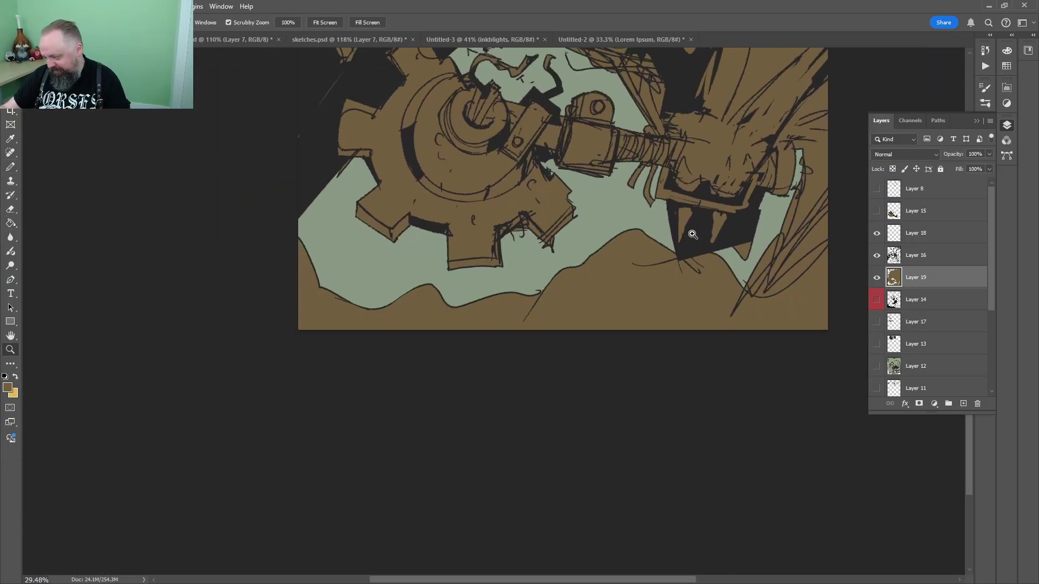
key(ctrl+0)
Change the foreground colour to a light neutral grey
key(b)
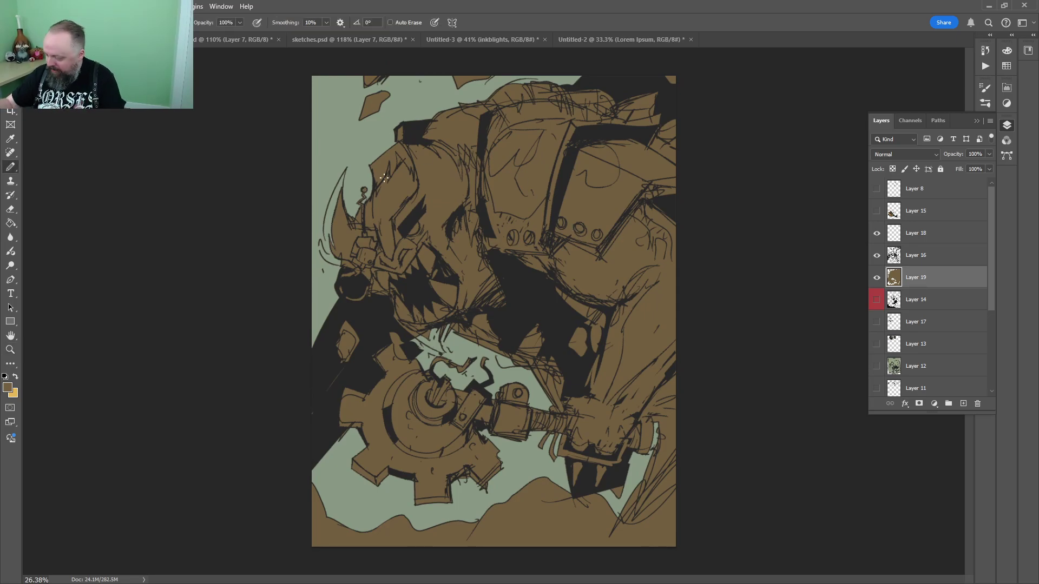
key(i)
click(533, 475)
click(8, 387)
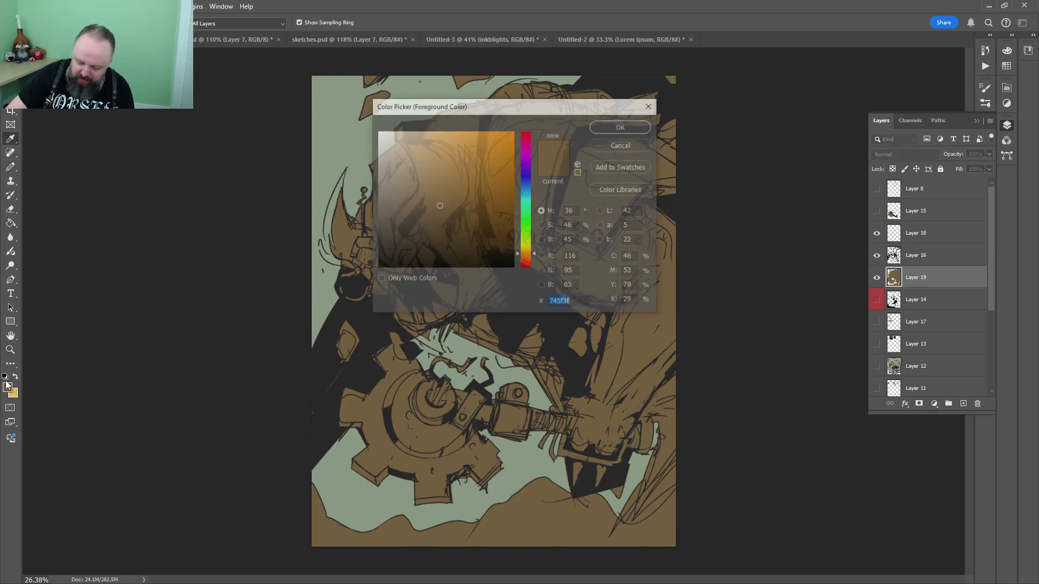
click(455, 213)
mouse_move(399, 215)
mouse_down()
mouse_move(392, 186)
mouse_move(378, 182)
mouse_up()
click(621, 126)
Try filling the brown monster and weapon silhouette with light grey
key(g)
click(634, 377)
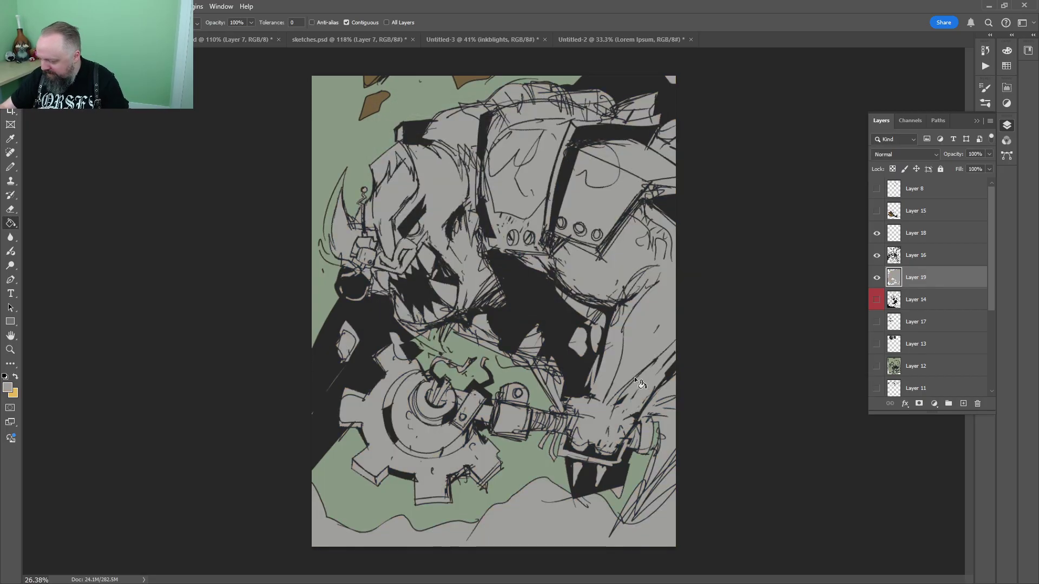
key(ctrl+z)
Merge the line art on Layer 16 down into the brown colour layer
click(941, 256)
key(ctrl+e)
key(b)
Fill the floating rocks near the top of the artwork and the ground area with light grey
key(g)
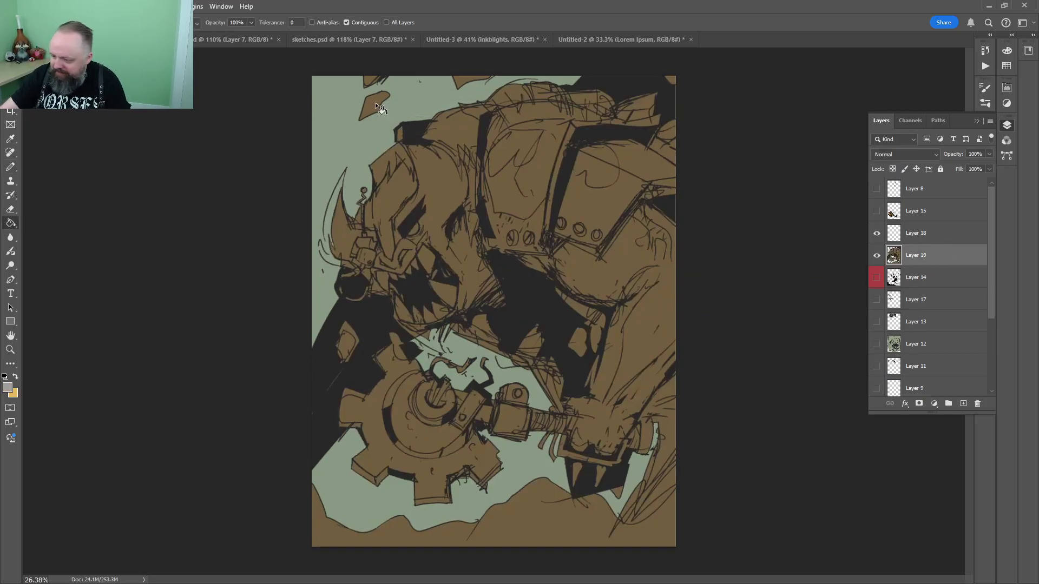
key(ctrl+z)
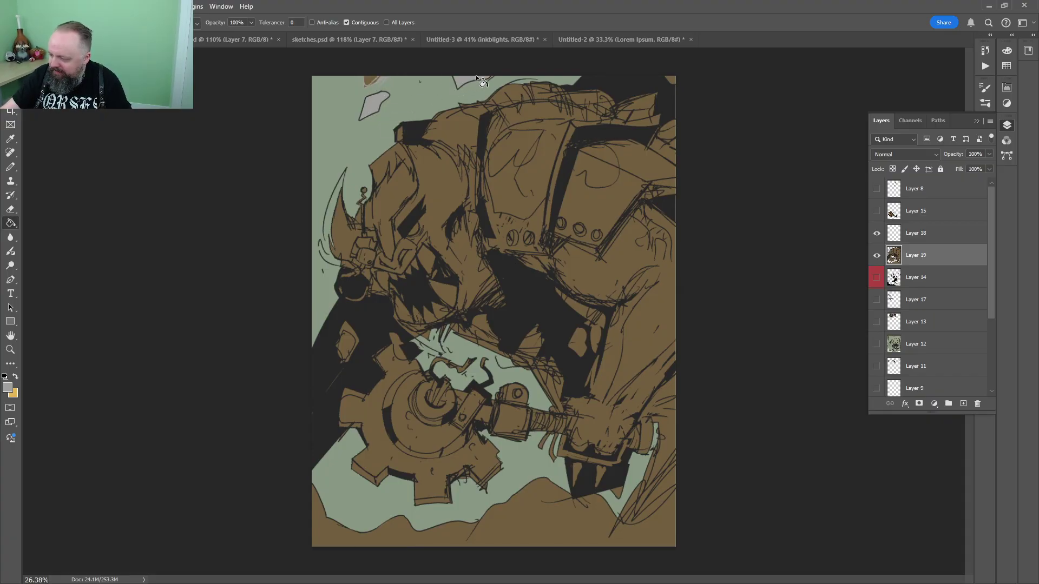
key(z)
key(ctrl+z)
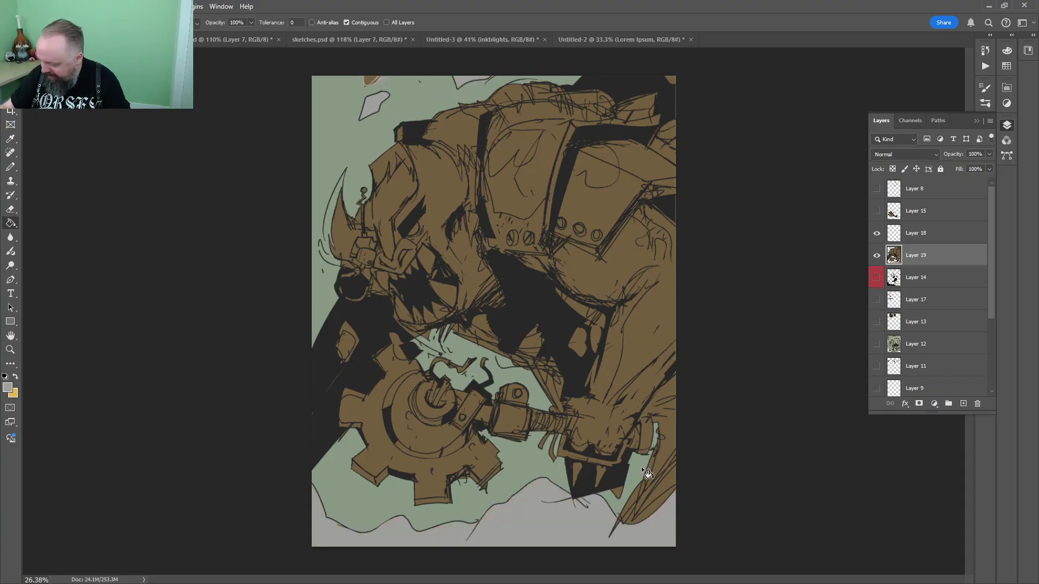
key(g)
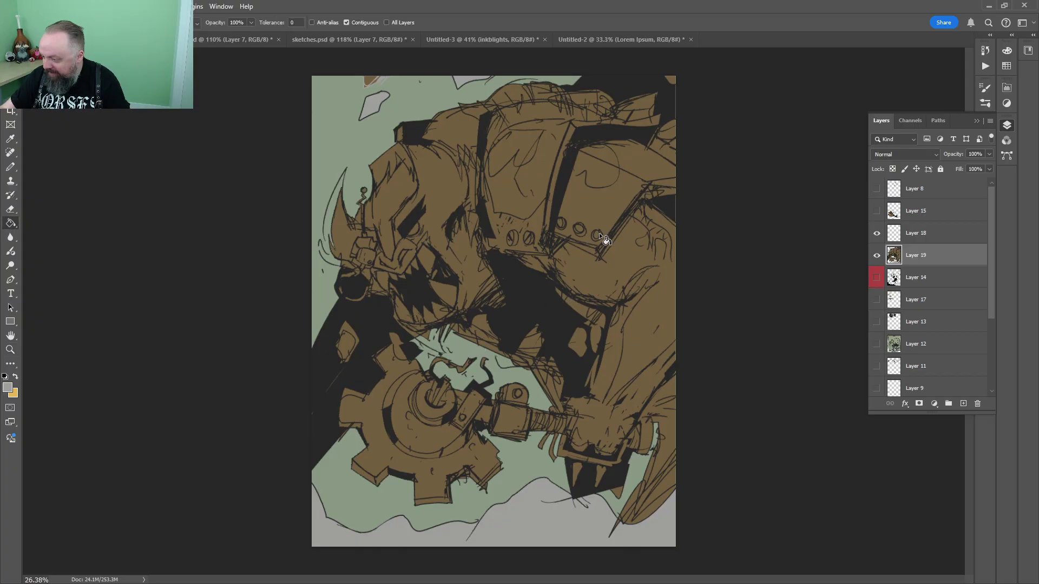
Add a new layer beneath Layer 19 and set the foreground colour to bright mint, hex 83fadf
click(926, 285)
click(963, 403)
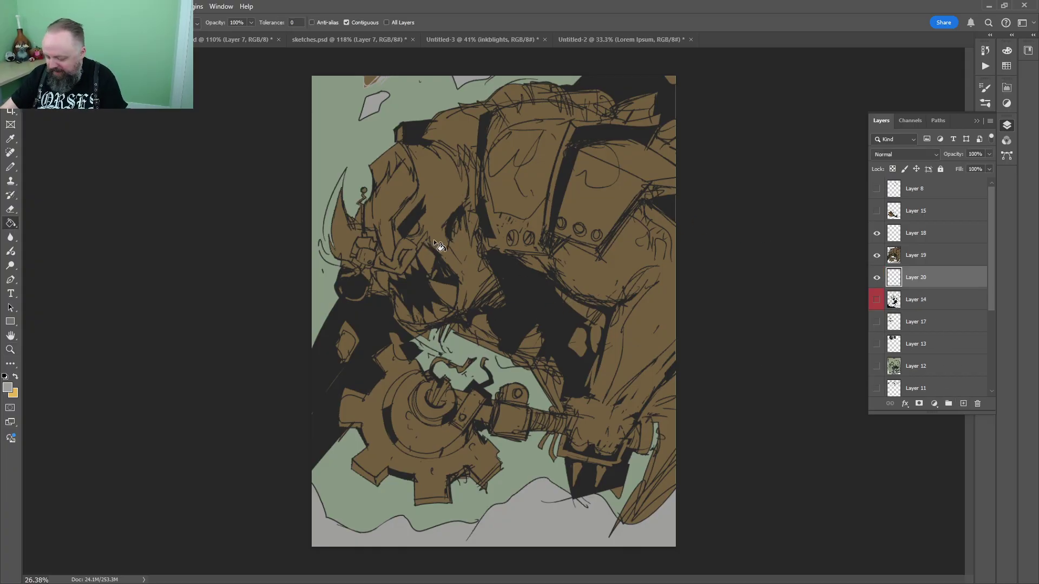
click(9, 390)
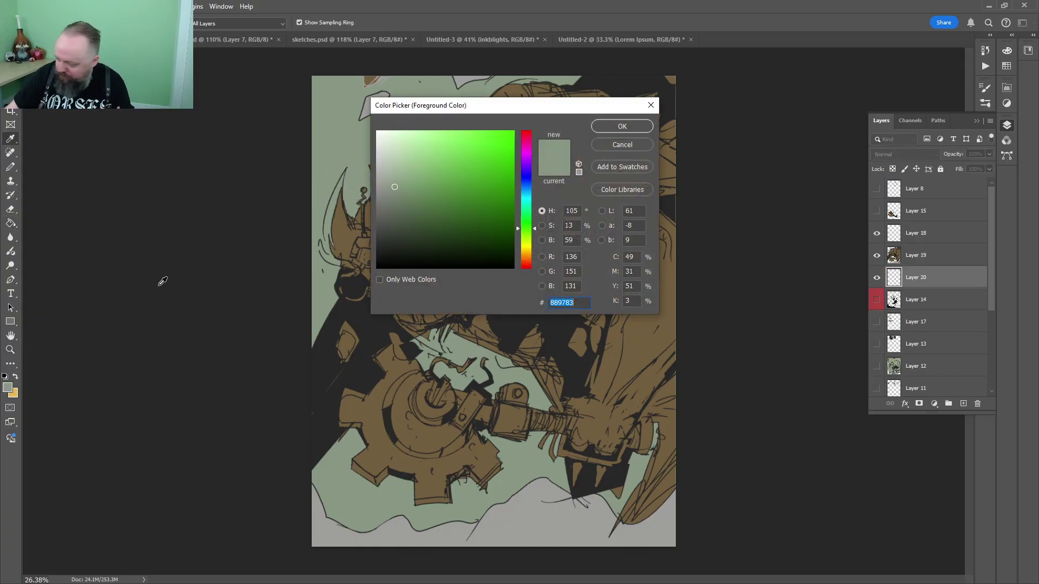
click(403, 141)
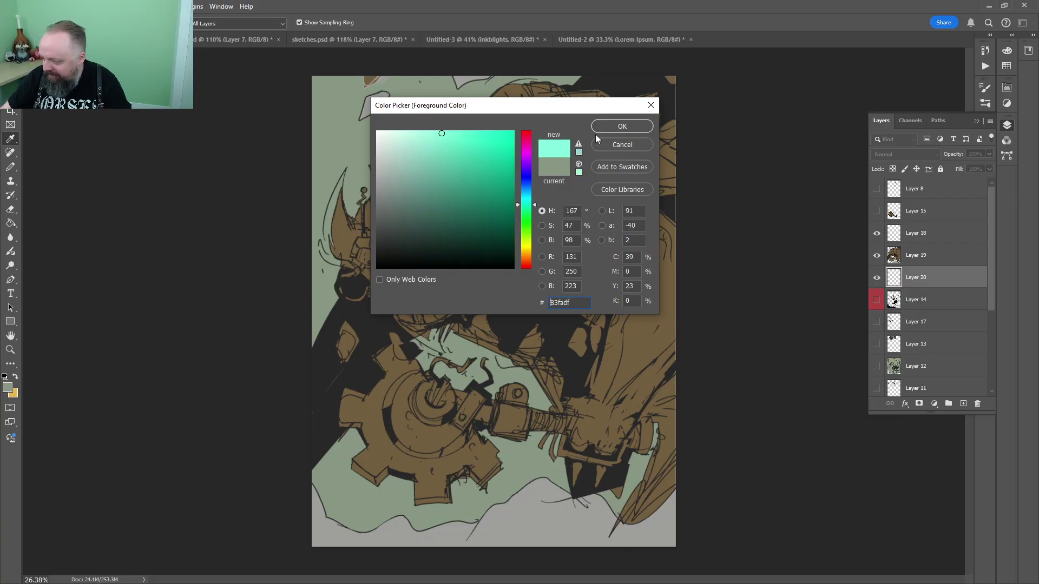
click(605, 126)
Switch to the Untitled-3 document, examine the inkblights illustration's flat colours, and return to the monster illustration
click(471, 40)
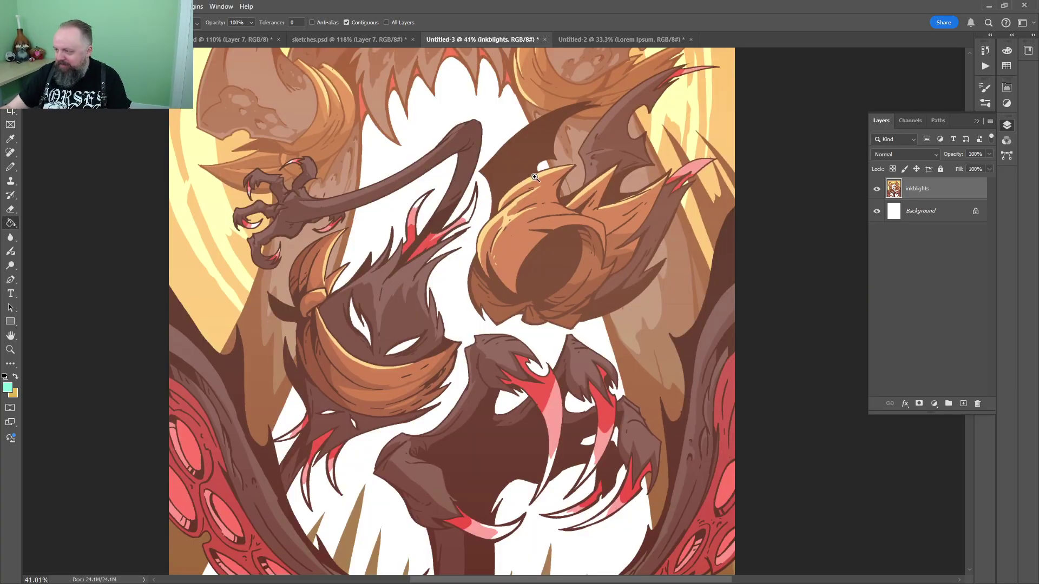
key(z)
drag(533, 177, 508, 178)
drag(544, 92, 497, 215)
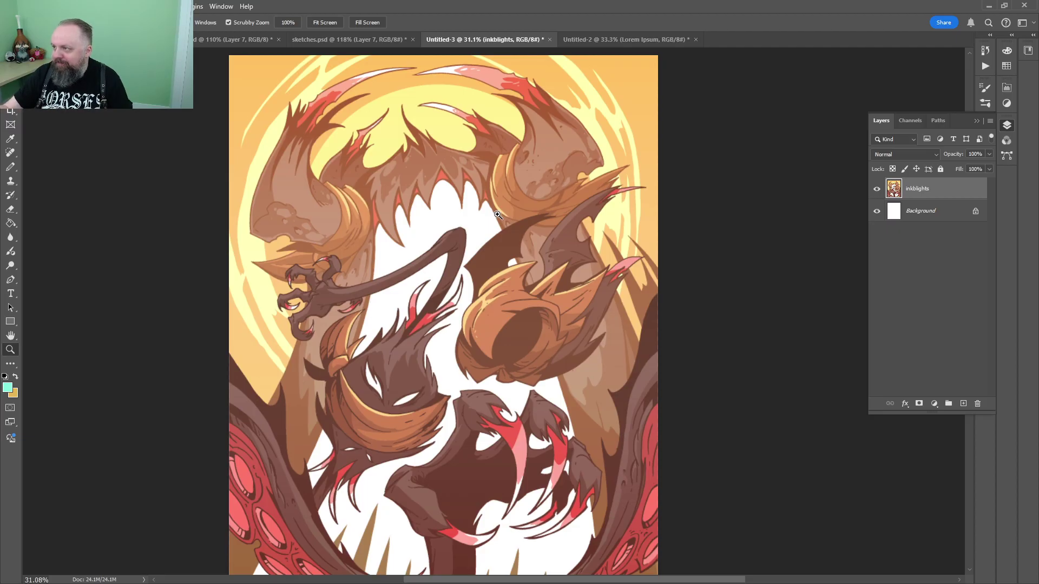
drag(499, 178, 491, 198)
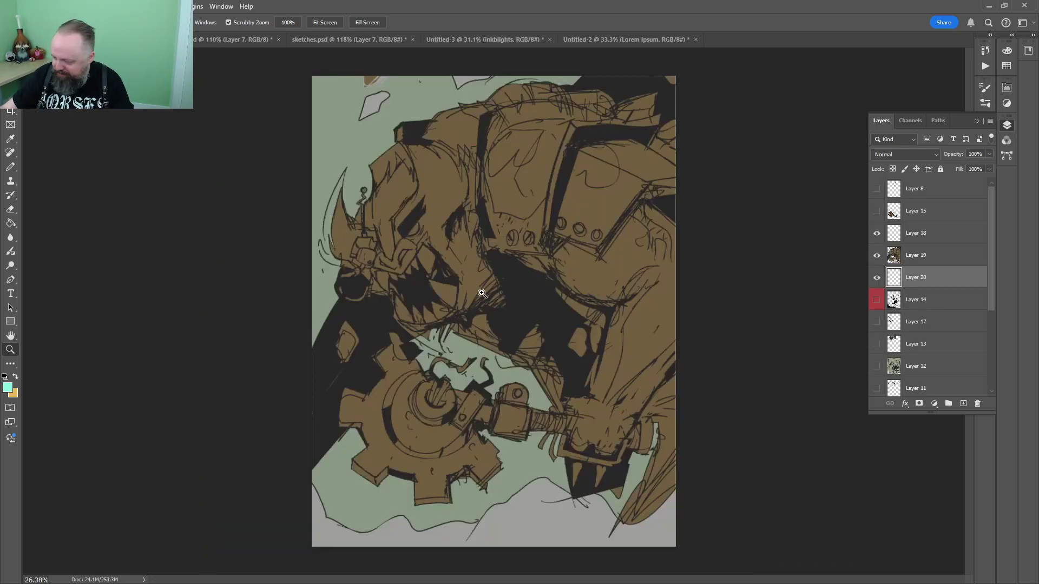
key(g)
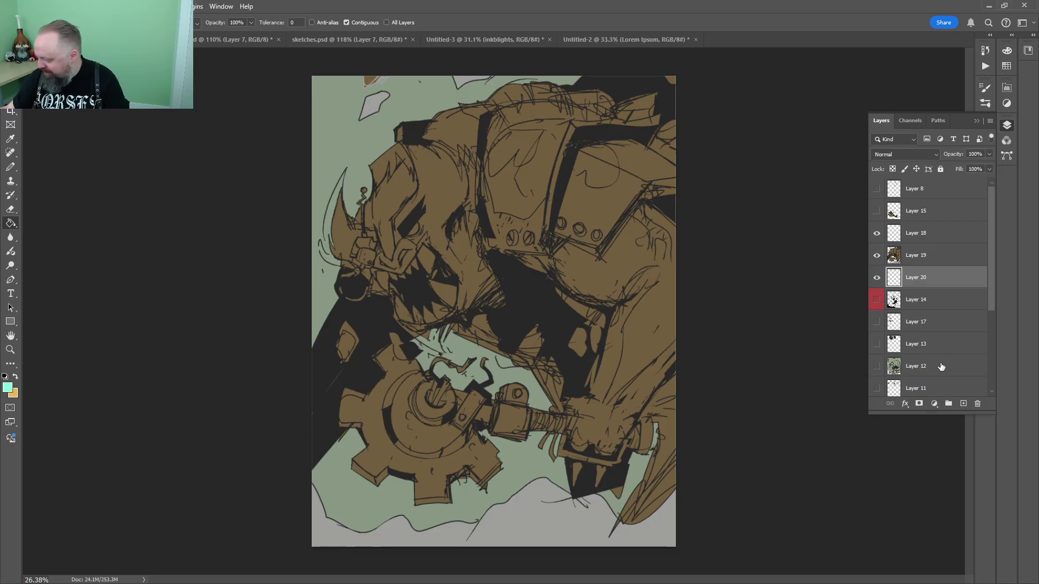
click(918, 322)
double_click(935, 300)
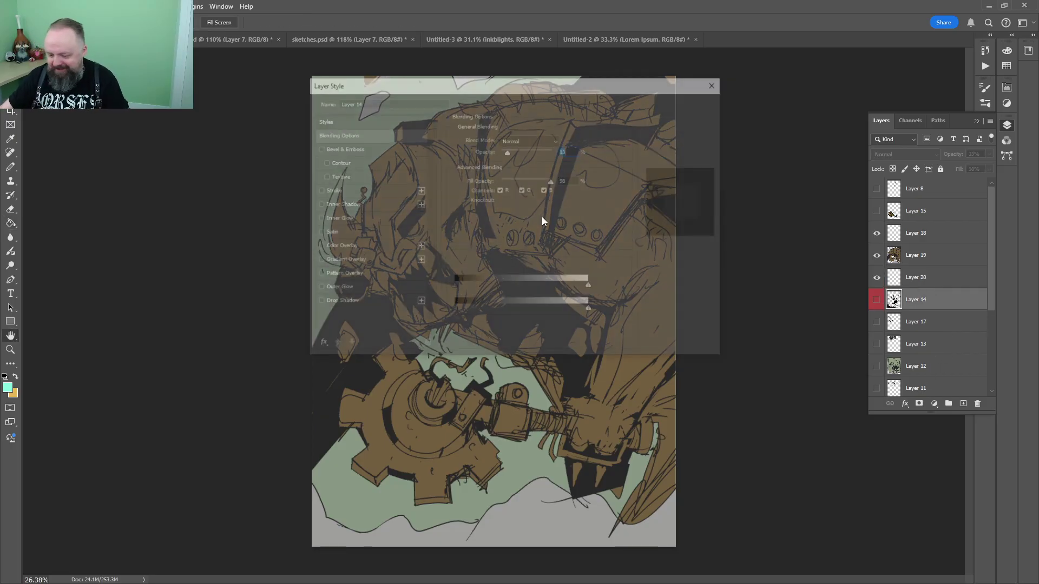
click(702, 125)
click(494, 286)
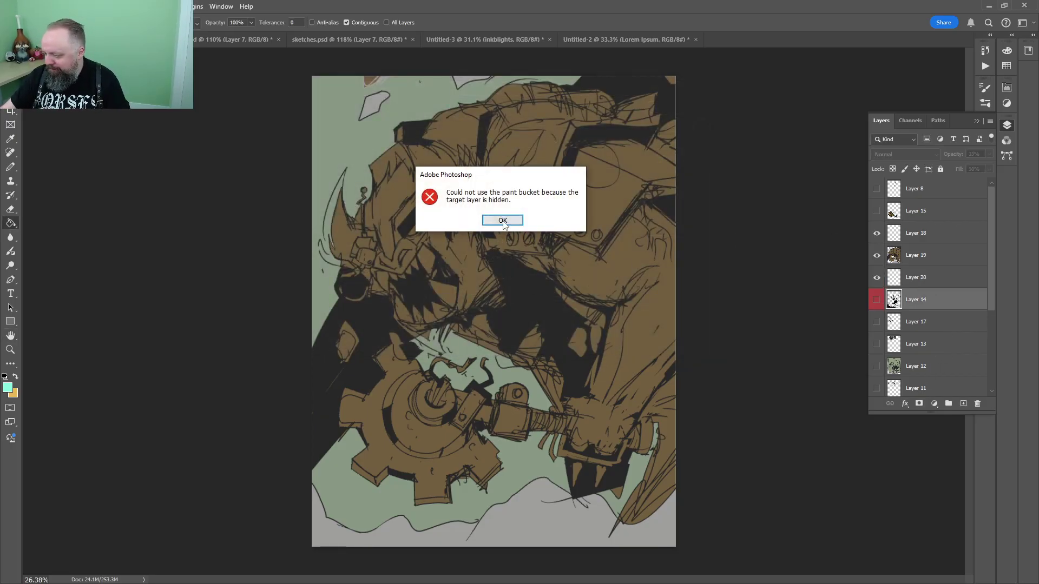
key(Return)
Add a new layer directly above Layer 14 and fill it with mint as the background
click(963, 403)
click(527, 296)
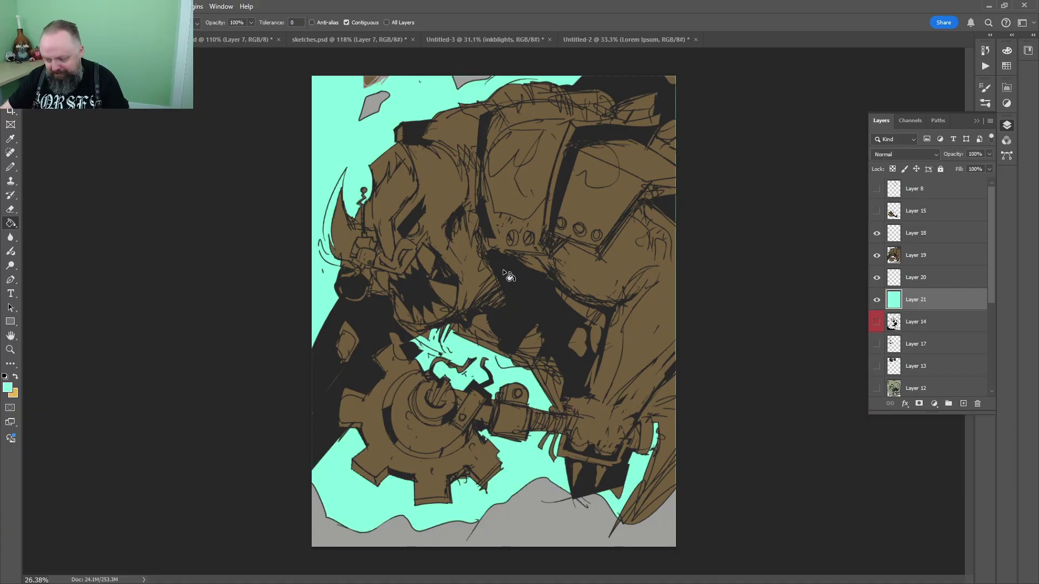
Select a large rough circle behind the monster on Layer 21, fill it with pale mint, hex d4fff5, and sketch pale streaks around it
key(l)
mouse_move(433, 135)
mouse_down()
mouse_move(299, 244)
mouse_move(504, 150)
mouse_up()
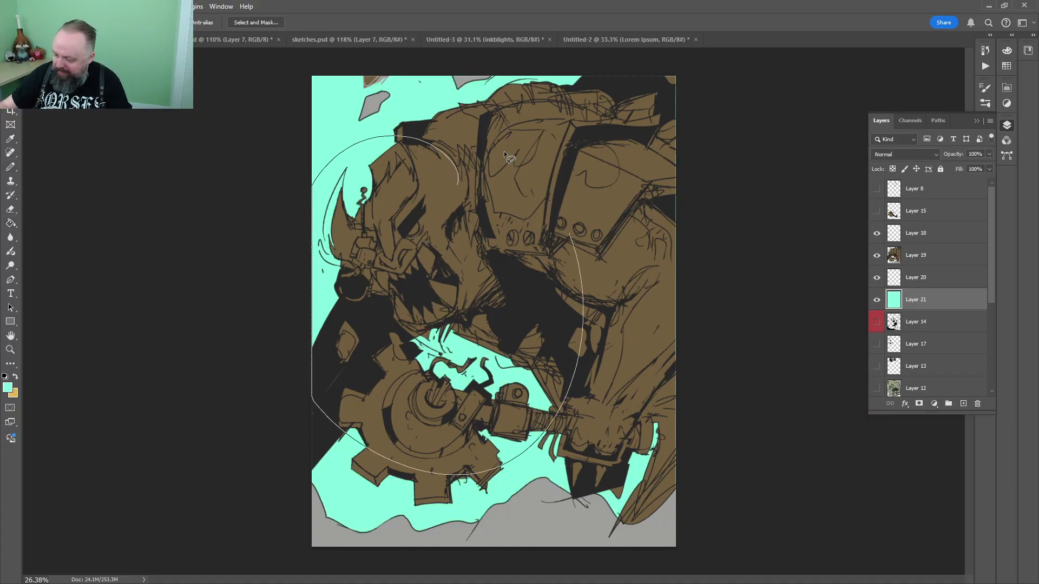
key(g)
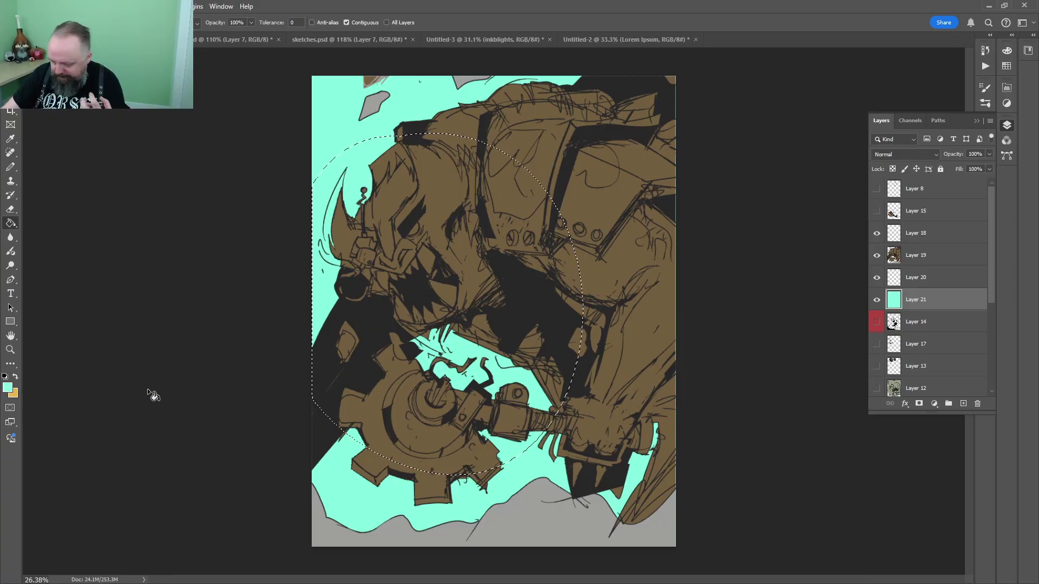
click(9, 387)
drag(414, 155, 395, 131)
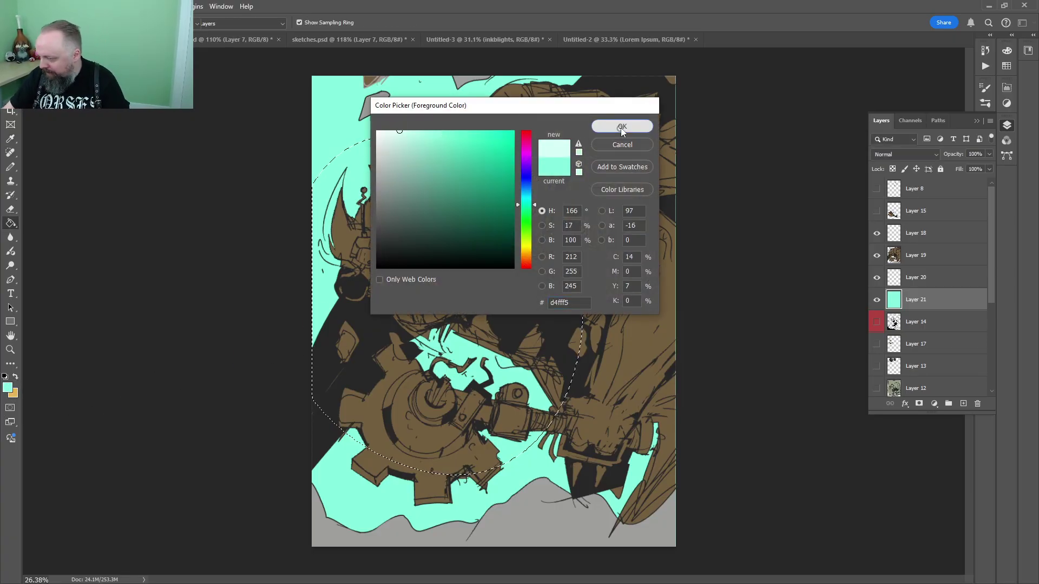
click(621, 126)
click(360, 162)
key(ctrl+d)
key(b)
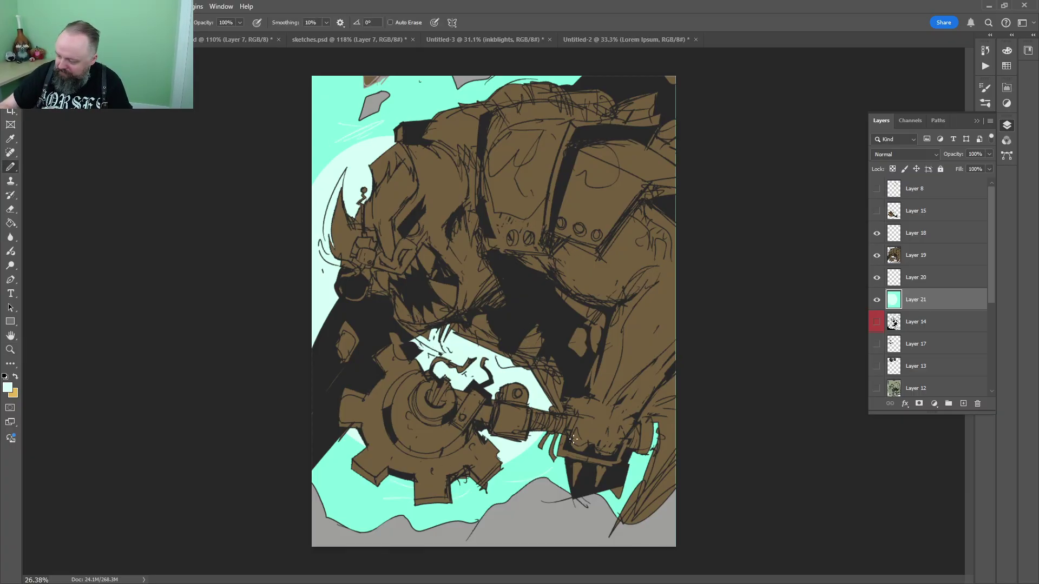
Lighten the sampled figure brown to a tan and fill the rear shoulder plate with it on Layer 19
key(z)
mouse_move(585, 238)
mouse_down()
mouse_move(527, 281)
mouse_move(598, 254)
mouse_up()
key(g)
alt+click(602, 259)
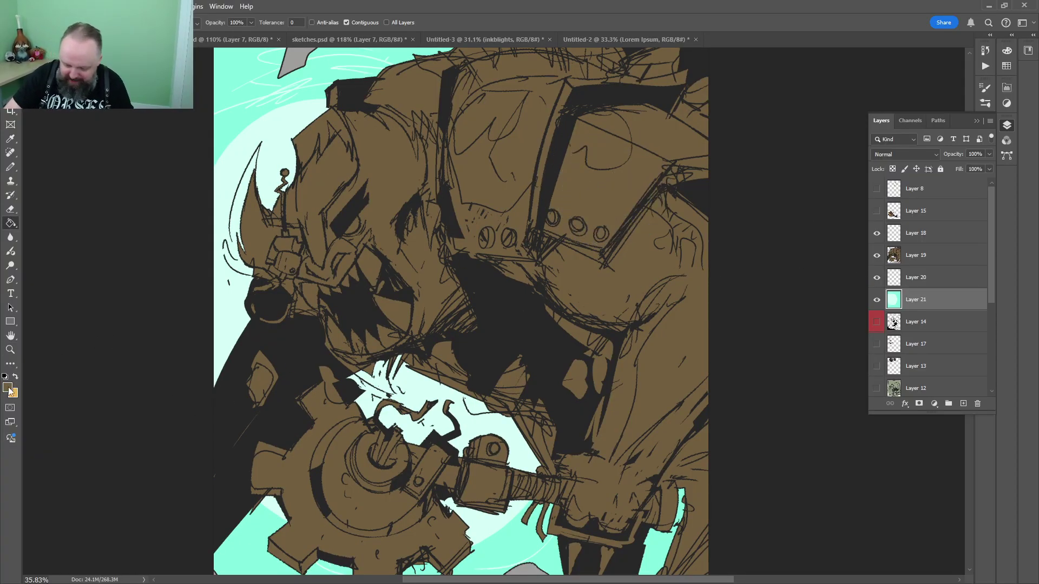
click(9, 389)
click(431, 162)
click(621, 125)
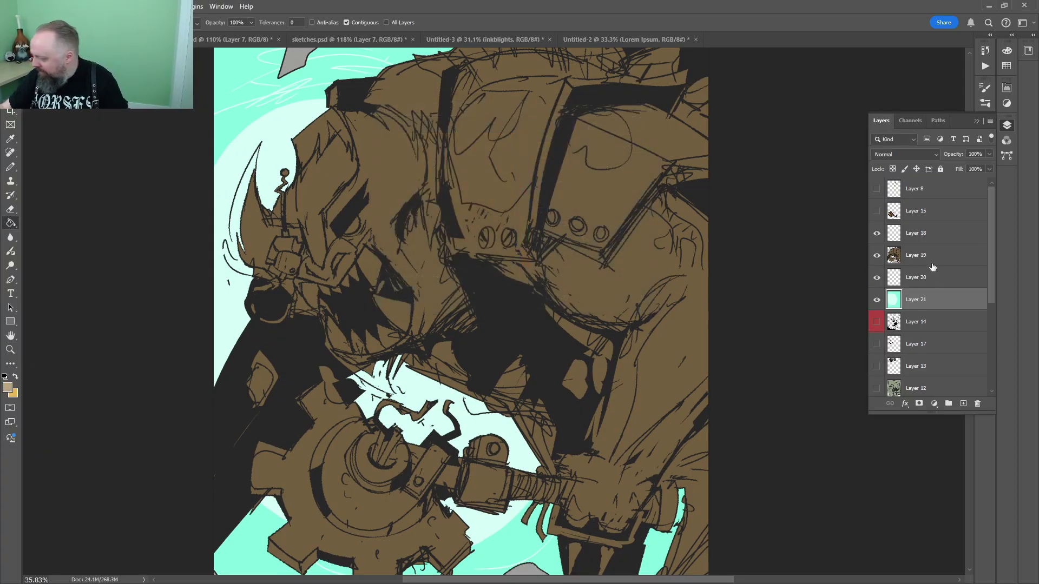
click(932, 259)
click(641, 135)
drag(641, 135, 505, 269)
key(b)
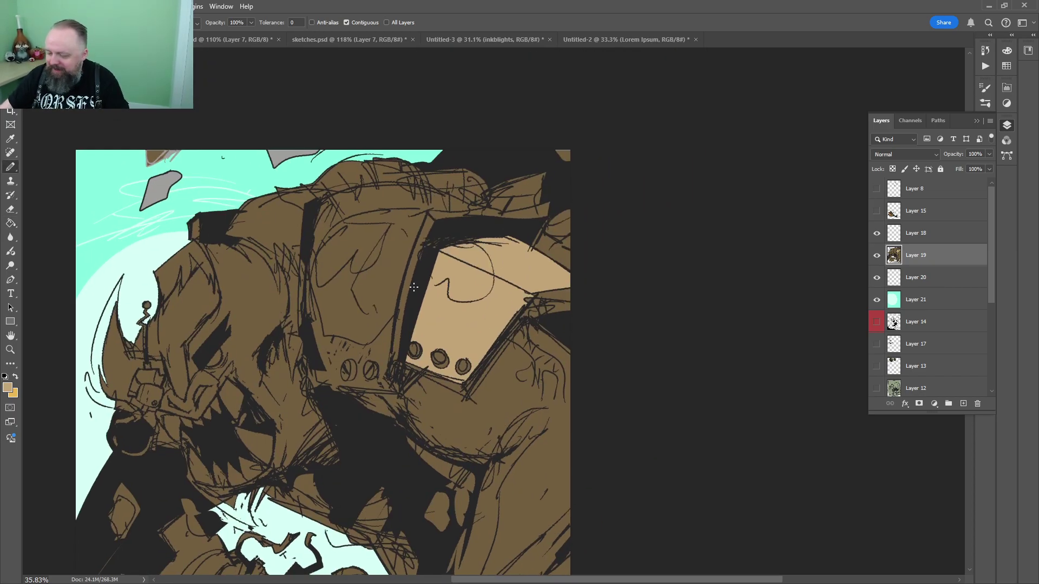
Close off the front shoulder plate's upper edge with a tan stroke and fill the plate's areas with the same tan
key(b)
drag(352, 190, 323, 204)
key(g)
click(387, 228)
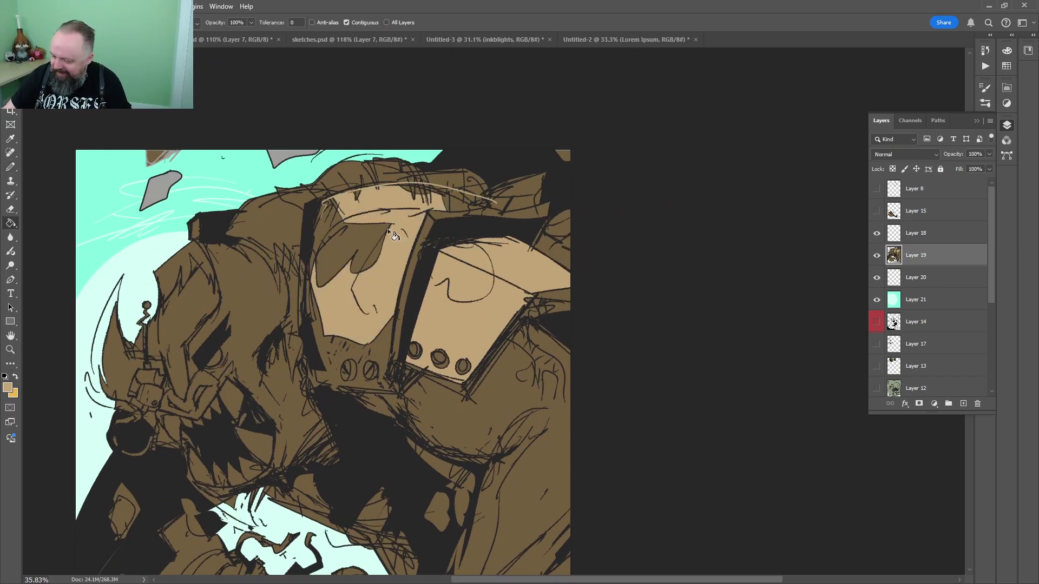
click(382, 328)
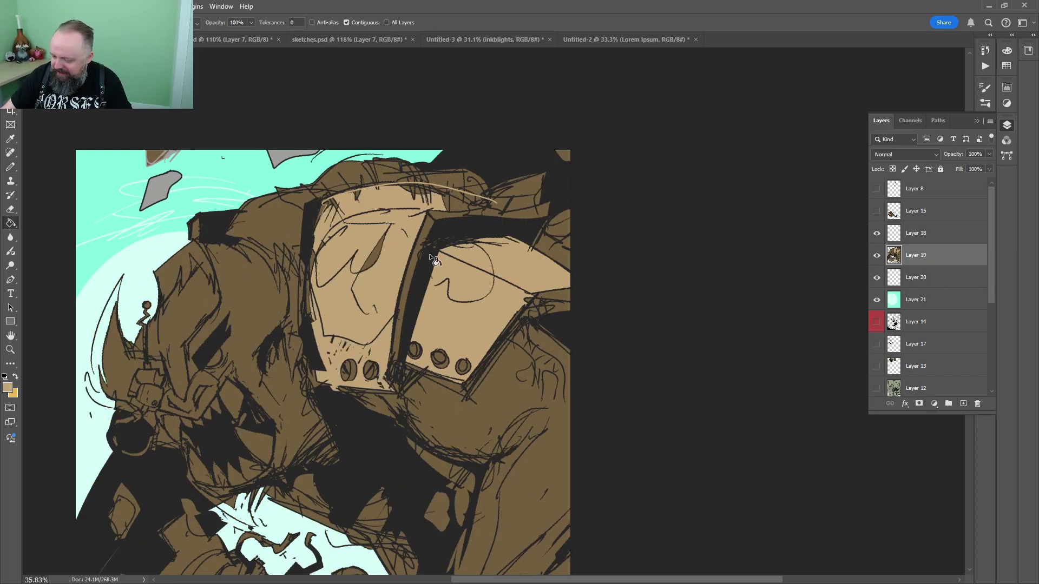
Set the foreground colour to a near-white light grey and fill the monster's upper teeth
scroll(452, 203, down, 3)
scroll(452, 202, up, 5)
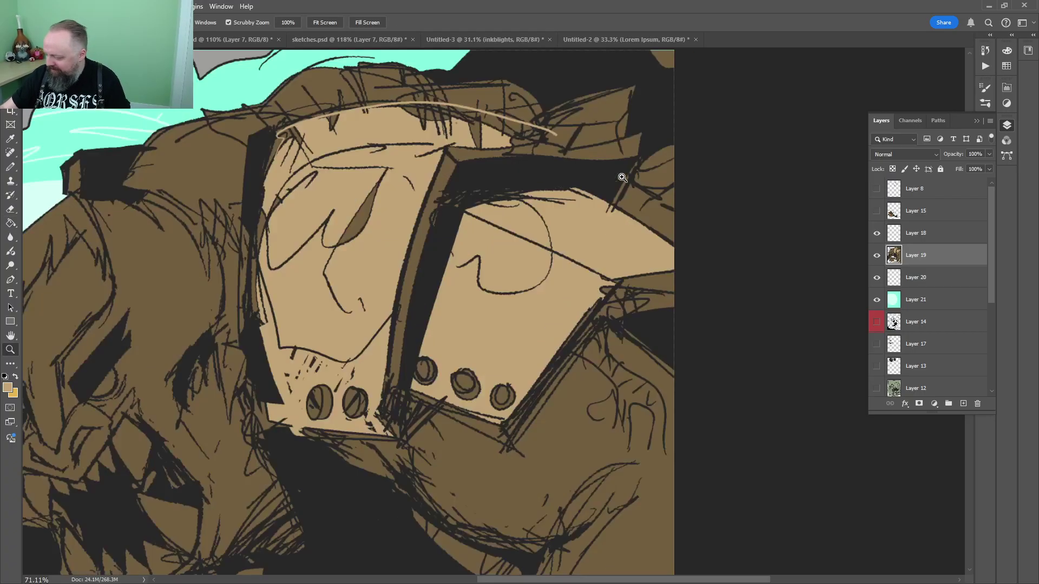
scroll(509, 124, down, 4)
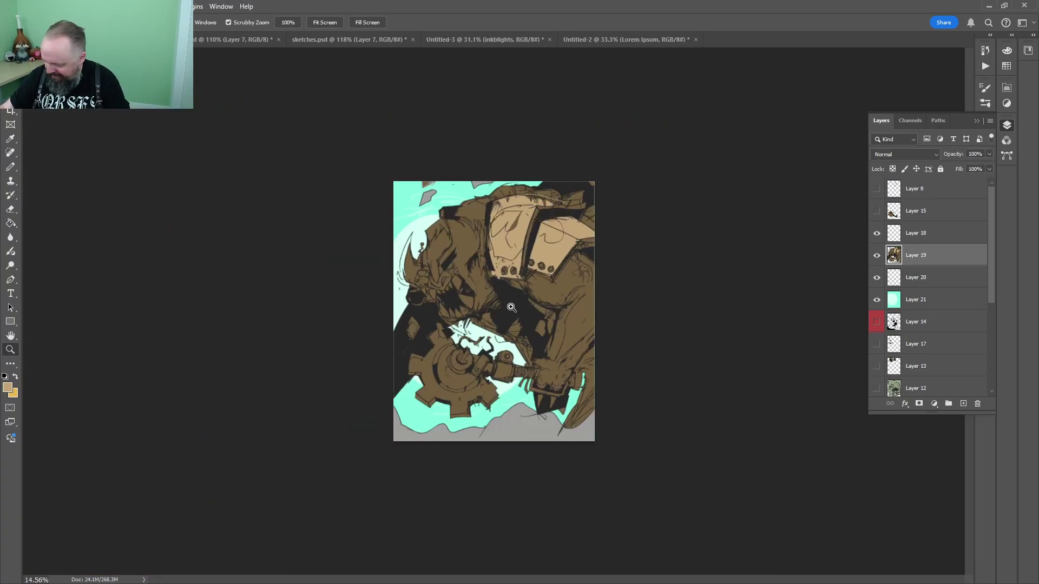
scroll(322, 271, up, 3)
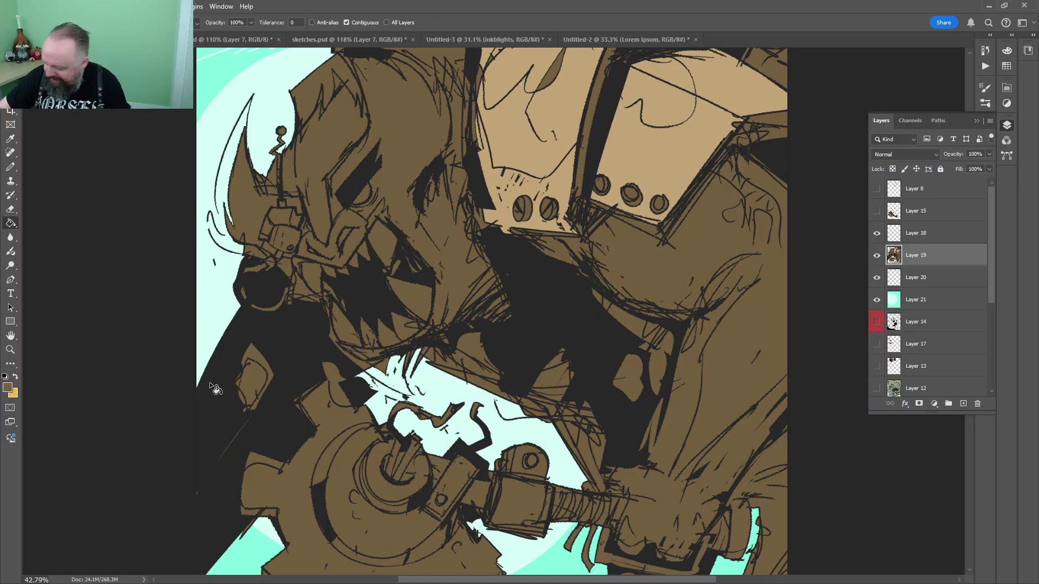
click(7, 387)
text(e8e8e8)
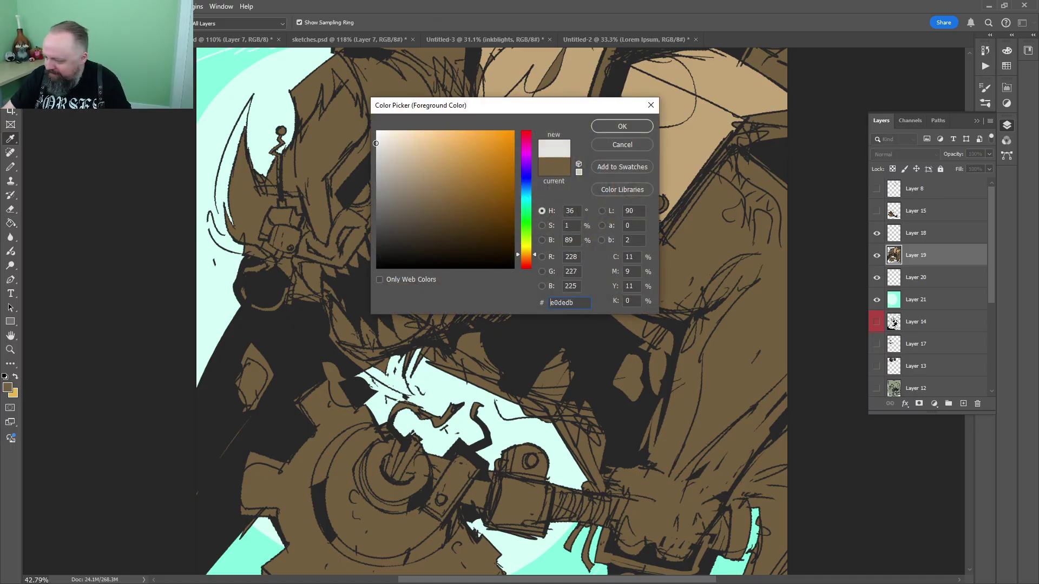
click(618, 129)
drag(330, 234, 390, 259)
click(439, 255)
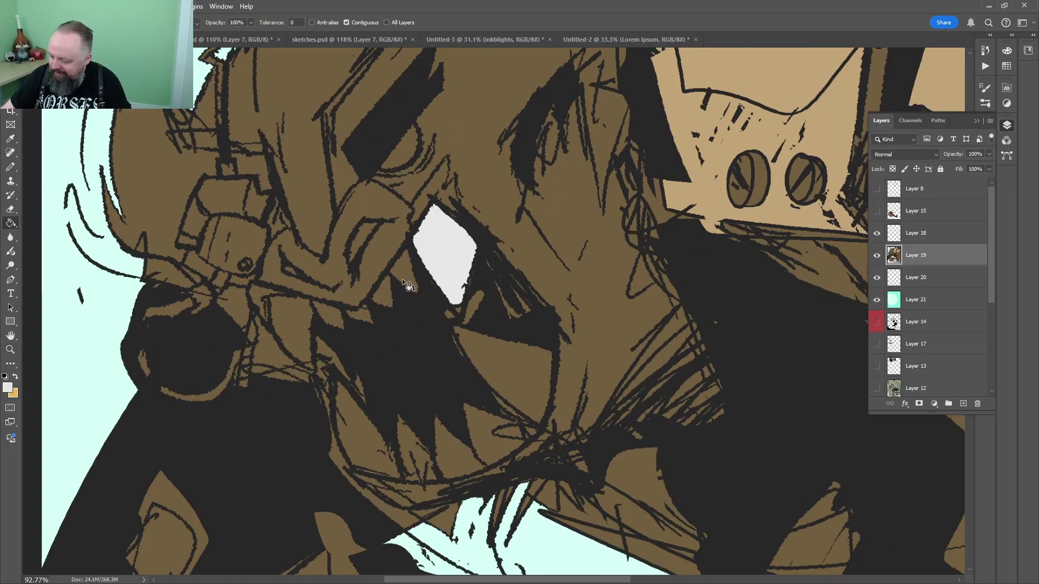
click(401, 278)
click(383, 295)
click(359, 315)
click(324, 317)
click(294, 324)
Fill the monster's lower teeth and the large tusk at the jaw corner with the near-white colour
click(363, 440)
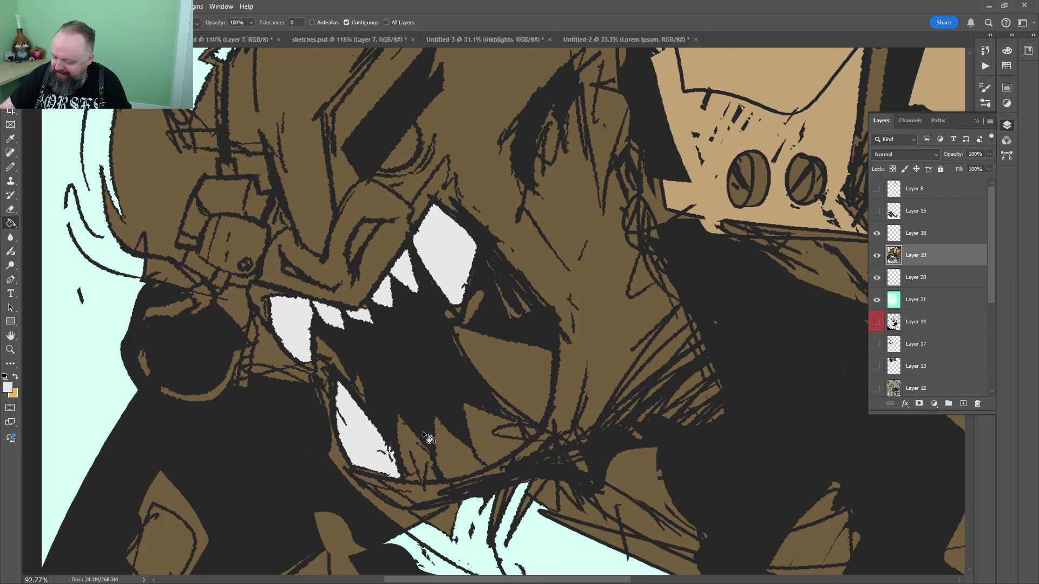
click(414, 449)
click(452, 450)
click(489, 433)
click(511, 373)
Sample the shoulder plate's tan, fill the upper part of the small device at the antenna's base, and resample the figure brown
key(z)
drag(574, 318, 476, 318)
drag(423, 275, 516, 275)
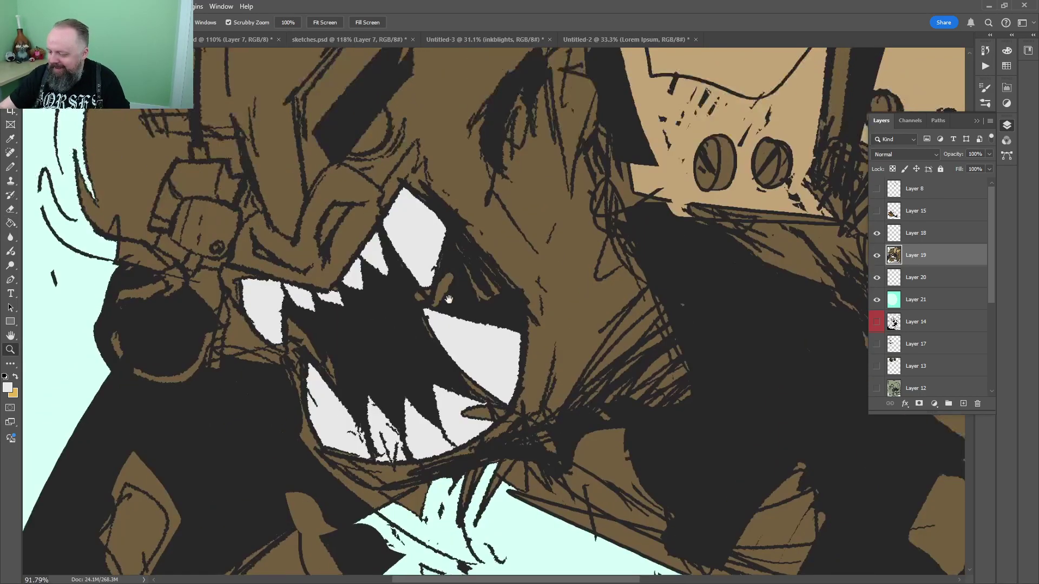
drag(481, 162, 505, 354)
drag(548, 181, 488, 182)
drag(596, 180, 506, 283)
key(g)
alt+click(556, 296)
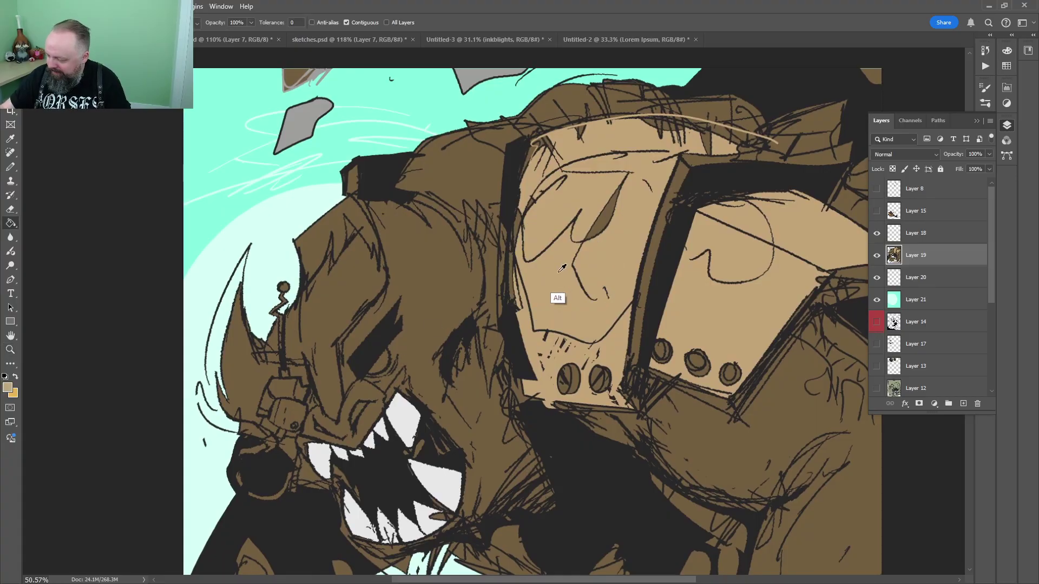
alt+click(303, 407)
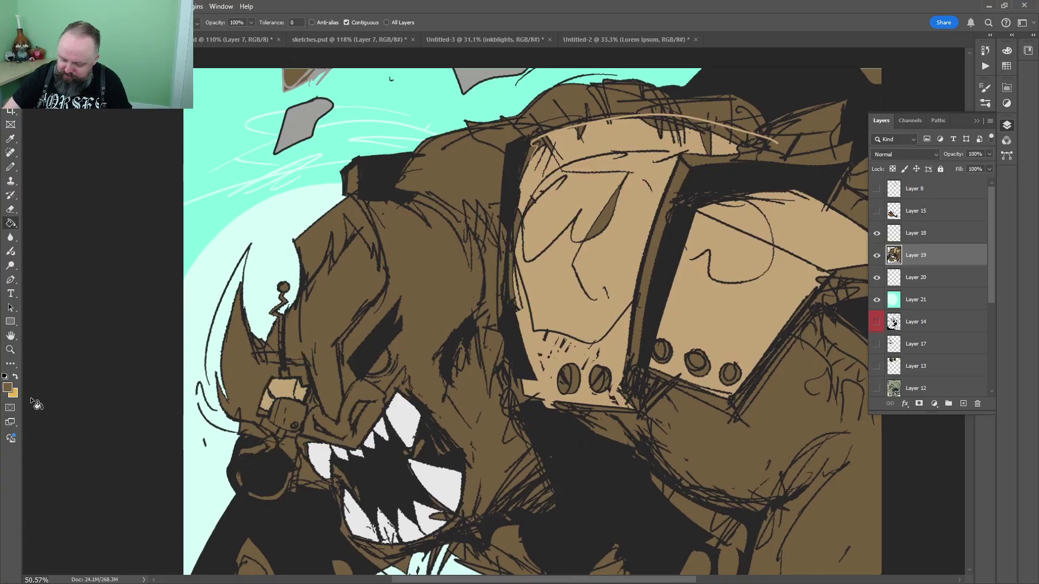
Set the foreground colour to a muted green and fill the lower block of the small device on the monster's face
click(7, 388)
click(528, 214)
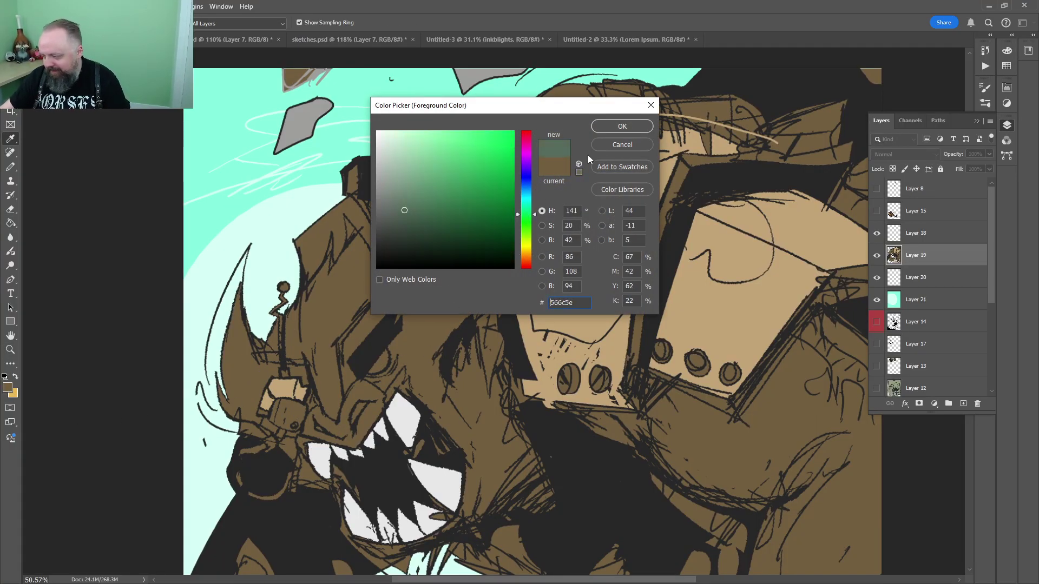
click(412, 178)
click(622, 127)
key(z)
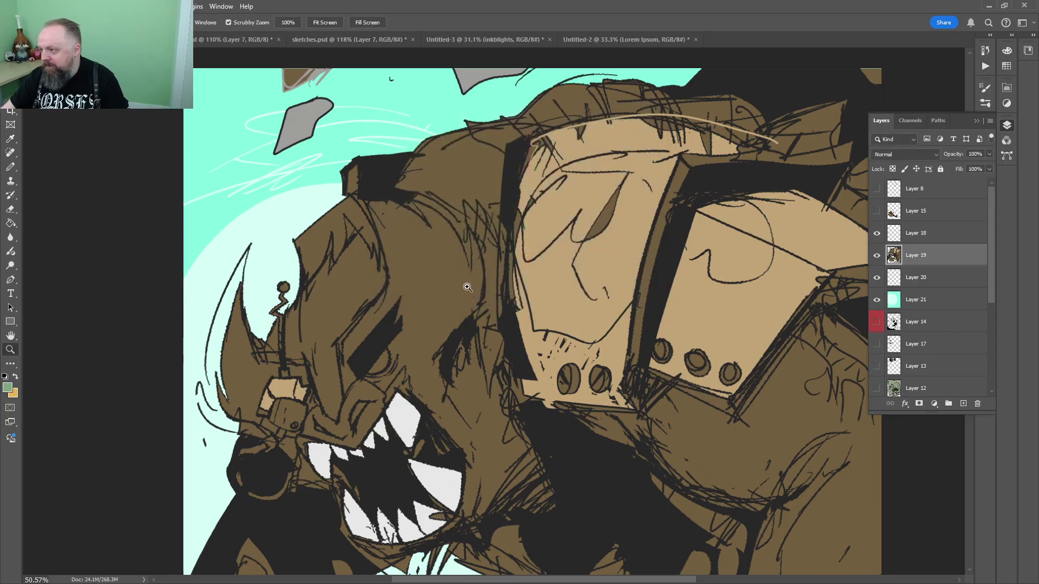
drag(536, 271, 486, 265)
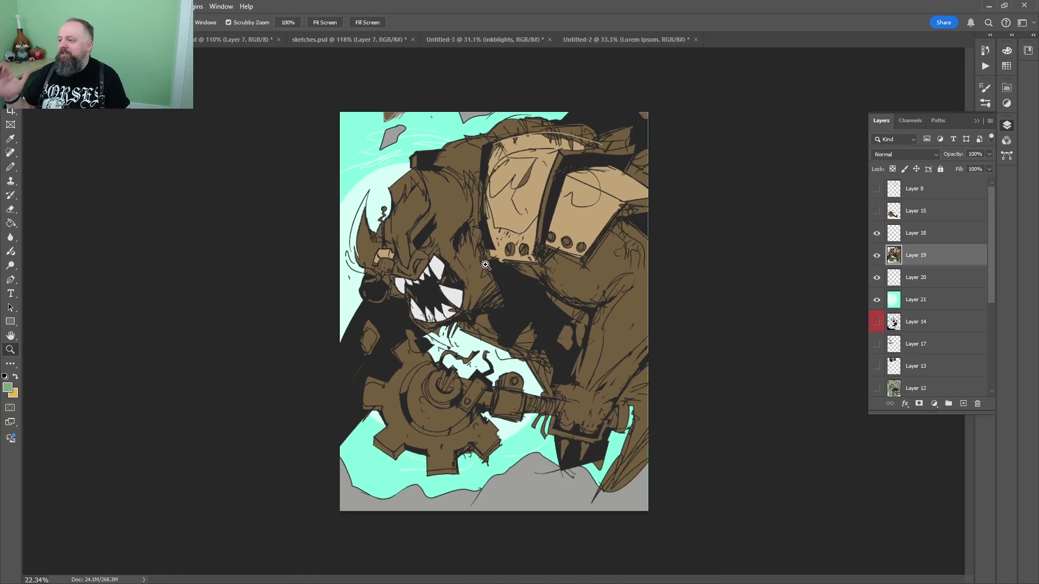
drag(411, 278, 482, 273)
key(g)
click(339, 235)
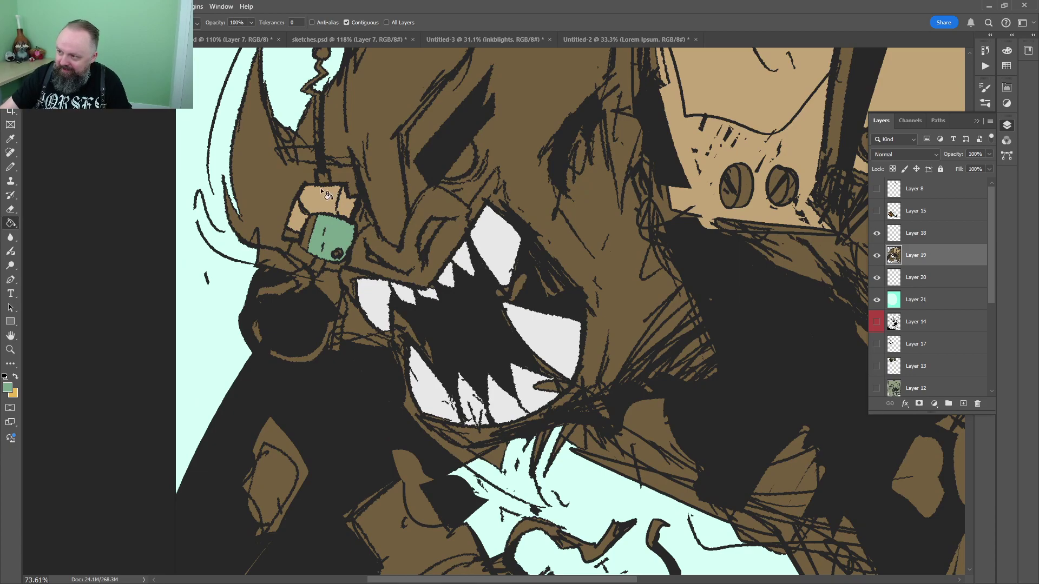
Sample the device's tan and paint the small connector beneath its green block
drag(320, 188, 340, 225)
click(308, 245)
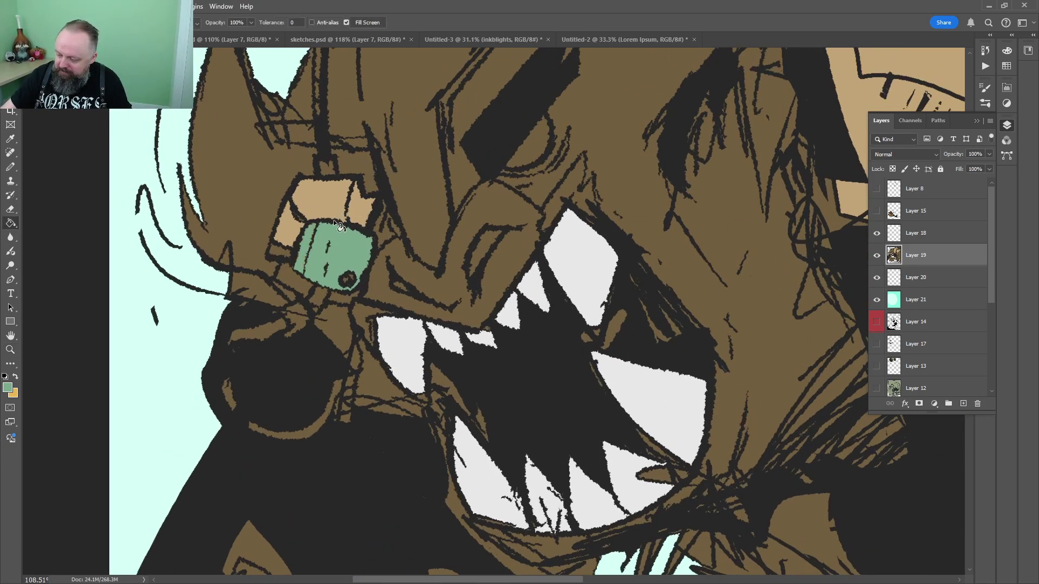
alt+click(334, 202)
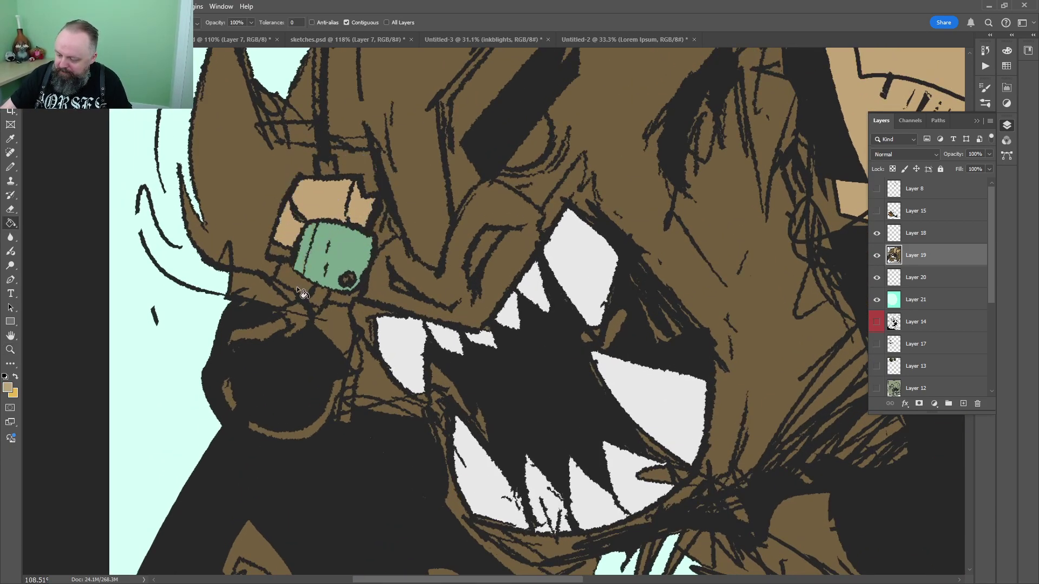
key(b)
click(295, 314)
Select the lower part of the rear shoulder plate with a wavy upper edge and fill it with a rusty orange
key(z)
drag(440, 195, 397, 196)
drag(558, 265, 451, 302)
key(l)
mouse_move(813, 186)
mouse_down()
mouse_move(696, 135)
mouse_move(813, 189)
mouse_up()
key(g)
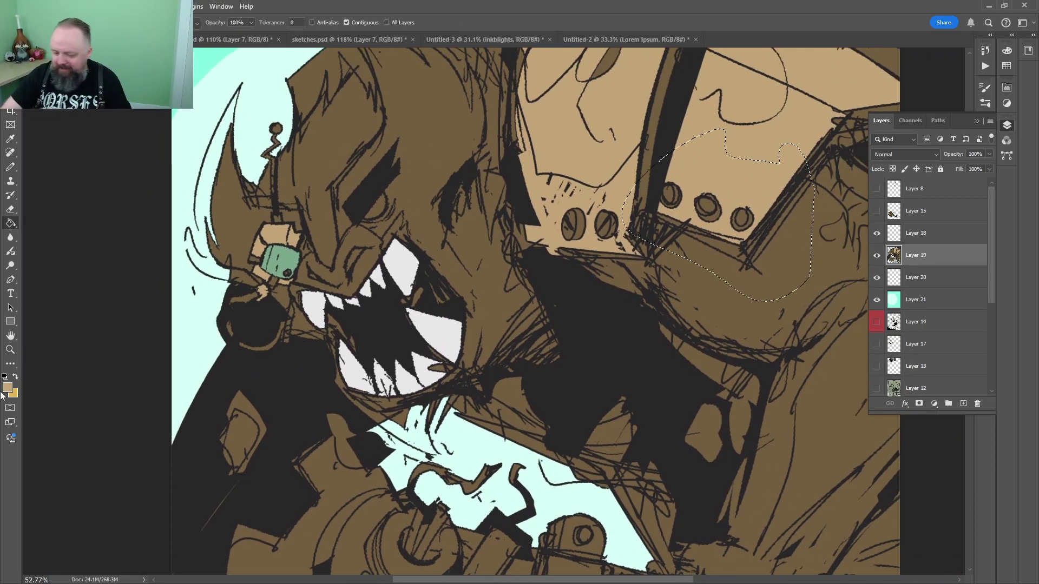
click(7, 388)
click(470, 220)
click(478, 195)
click(527, 262)
click(459, 199)
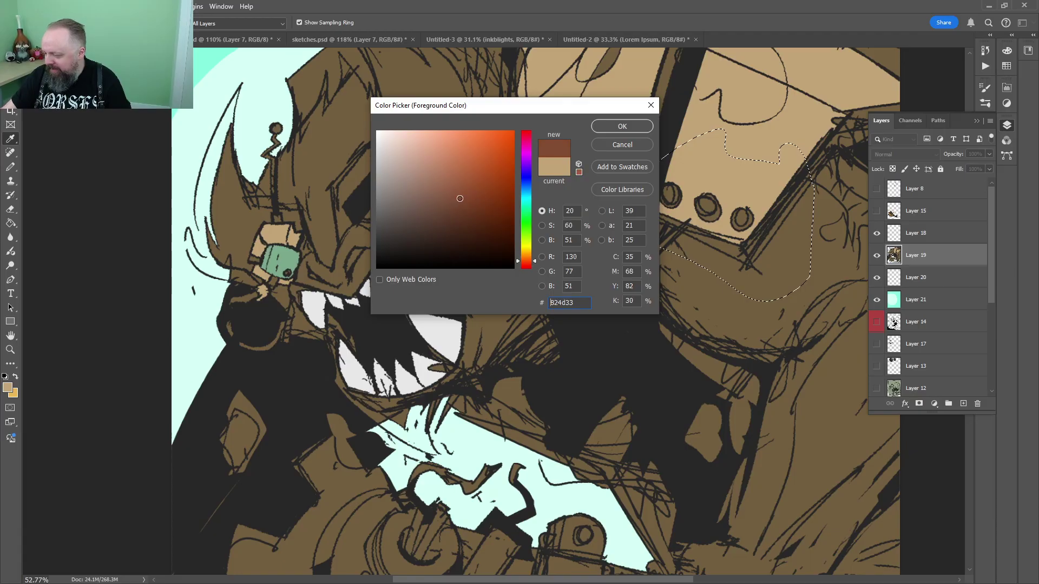
drag(460, 199, 470, 167)
click(635, 129)
click(752, 178)
drag(803, 121, 501, 325)
key(ctrl+d)
Draw small orange chip marks above the rear plate's painted edge and fill an orange patch at the plate's far side
key(b)
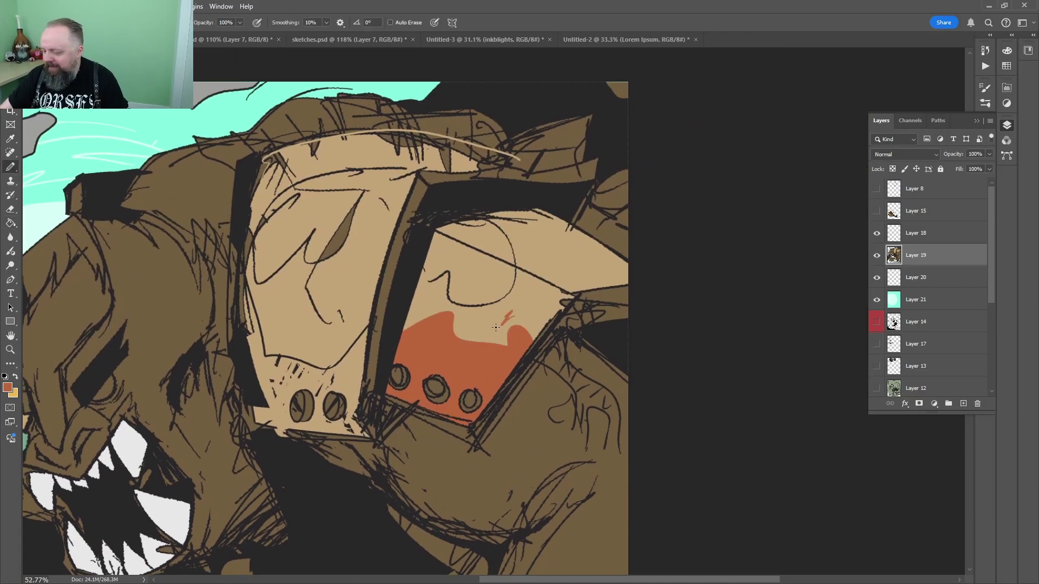
key(g)
key(b)
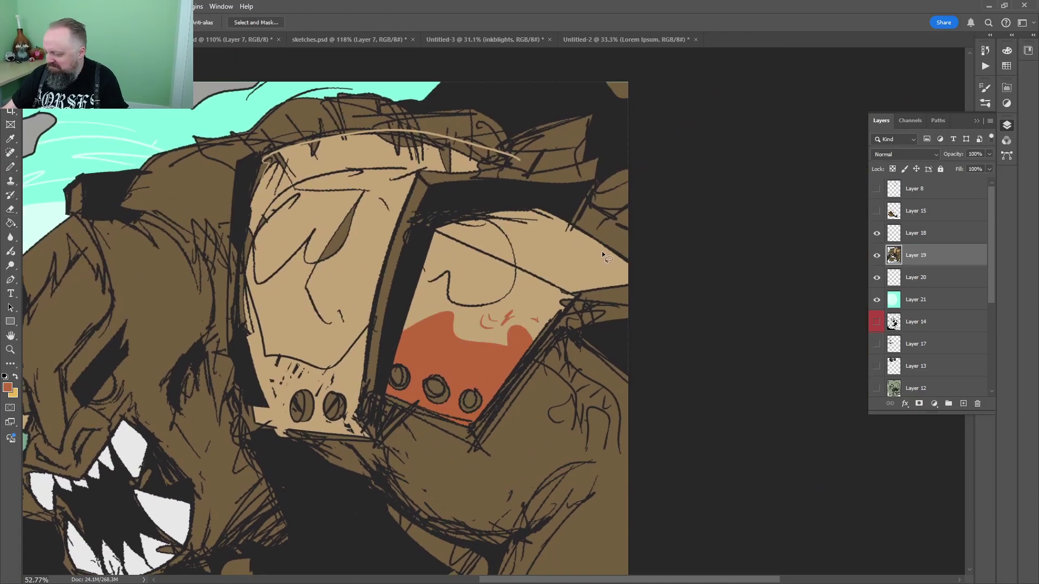
drag(564, 227, 627, 284)
key(g)
click(603, 262)
key(z)
mouse_move(597, 253)
mouse_down()
mouse_move(538, 256)
mouse_move(631, 254)
mouse_up()
key(b)
Select the lower part of the front shoulder plate, fill it with the rusty orange, and clear the selection
key(l)
mouse_move(495, 178)
mouse_down()
mouse_move(439, 203)
mouse_move(264, 252)
mouse_move(490, 388)
mouse_up()
key(g)
click(349, 297)
click(347, 325)
key(ctrl+d)
Sample the shoulder plate's tan and fill the gear weapon's toothed rim and inner disc
key(z)
drag(478, 326, 437, 325)
drag(503, 281, 532, 273)
drag(540, 410, 491, 255)
drag(555, 137, 514, 135)
key(g)
alt+click(531, 200)
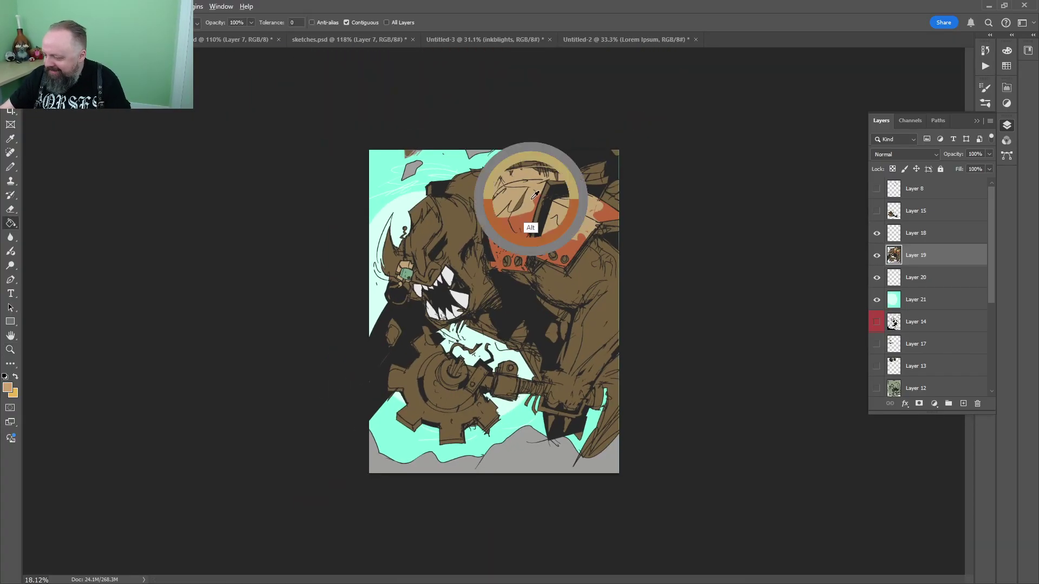
key(z)
drag(476, 265, 522, 265)
key(g)
drag(378, 362, 430, 133)
click(385, 226)
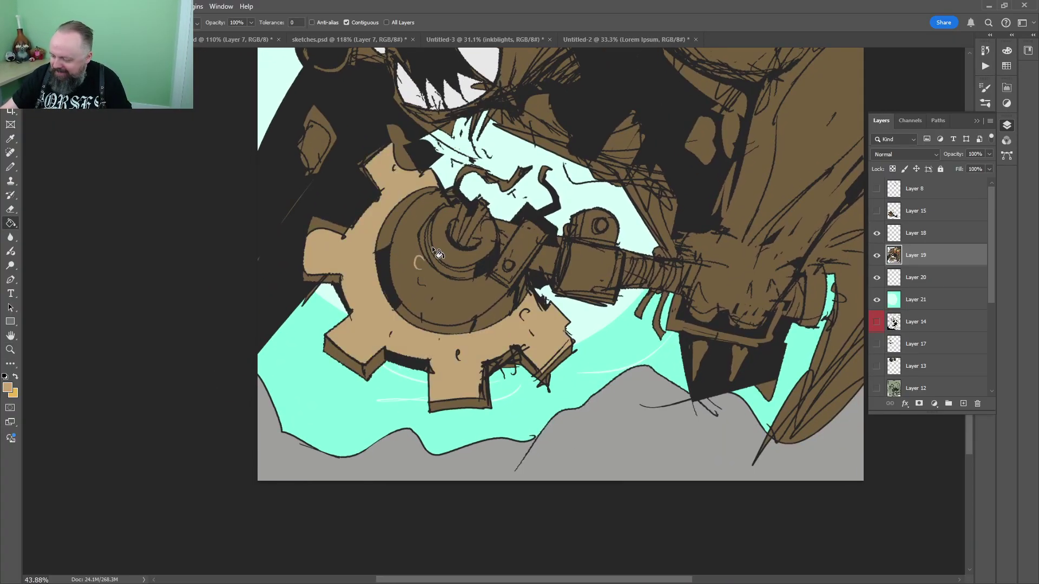
click(487, 309)
Sample the face device's muted green and fill the block, rounded bracket and collar on the gear weapon's shaft
key(z)
mouse_move(533, 262)
mouse_down()
mouse_move(491, 262)
mouse_move(520, 261)
mouse_up()
key(g)
alt+click(357, 251)
key(z)
drag(525, 426, 540, 425)
key(g)
click(516, 433)
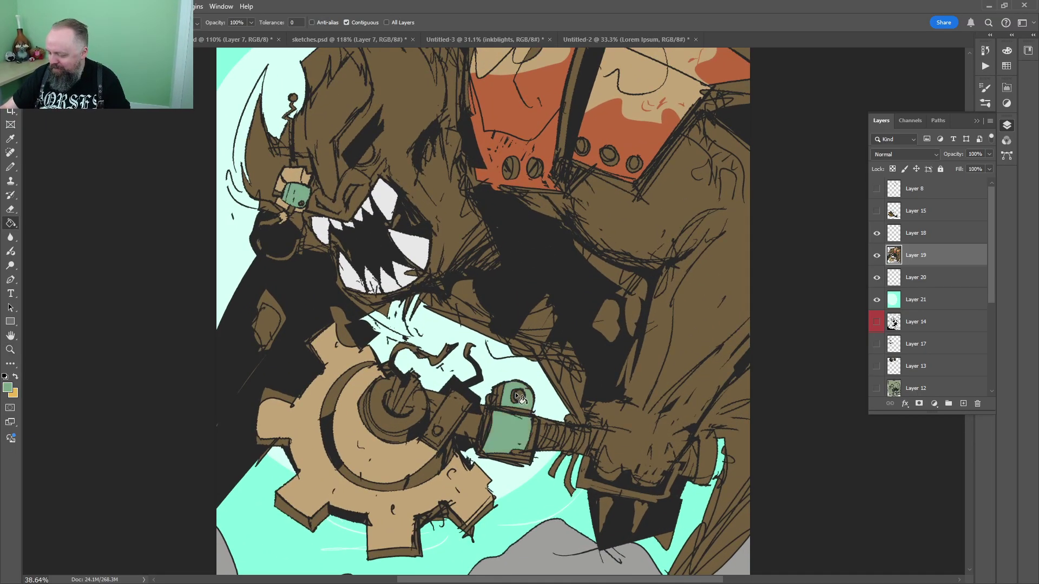
click(510, 392)
click(453, 411)
Set the foreground colour to red, hex be3e3e, and fill the narrow wedge shapes in the gear's hub
key(z)
drag(415, 402, 449, 369)
key(g)
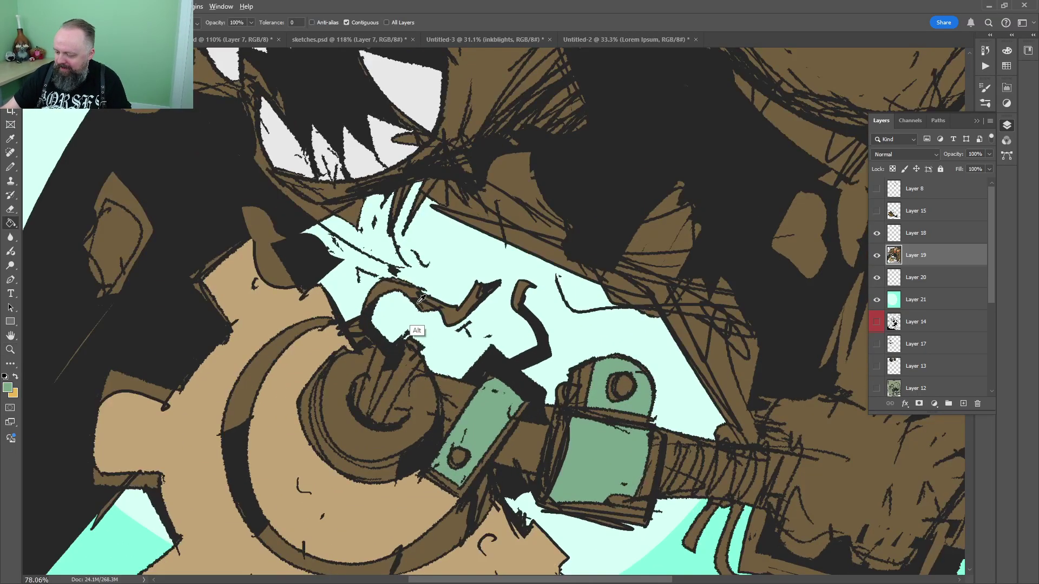
alt+click(384, 285)
click(8, 387)
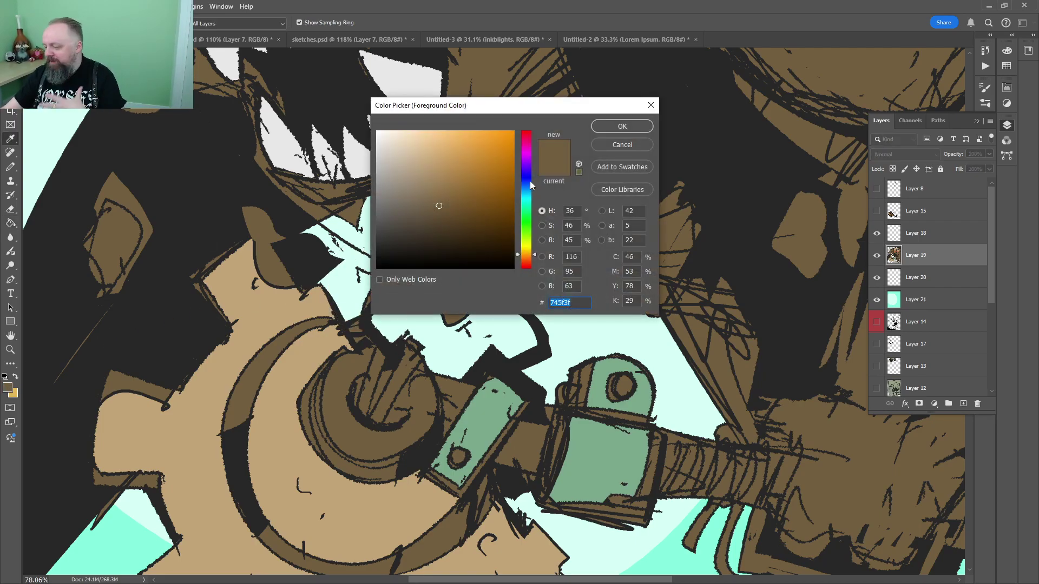
drag(530, 185, 531, 130)
drag(447, 214, 469, 166)
click(616, 125)
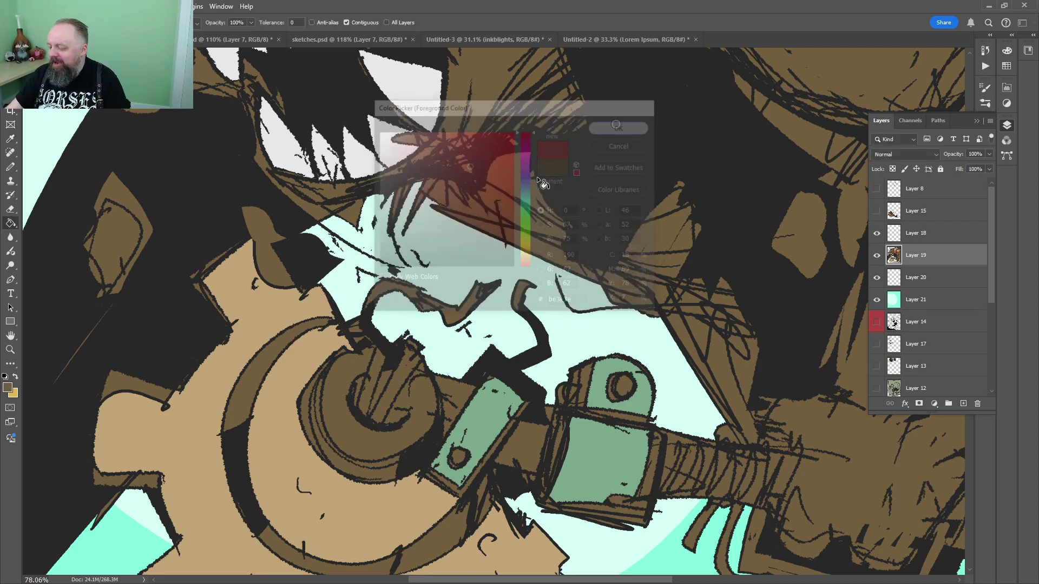
click(386, 379)
drag(386, 379, 374, 275)
Set the foreground colour to a mustard yellow and fill the second wedge in the gear's hub and the loose wire ends above it
click(9, 387)
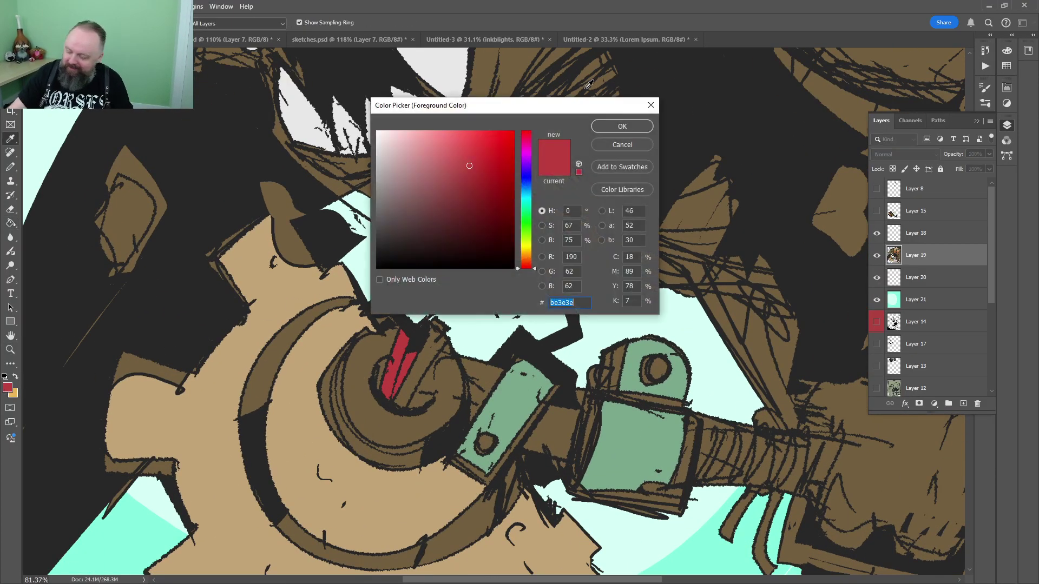
click(527, 227)
drag(526, 233, 454, 273)
click(612, 127)
click(435, 350)
key(z)
drag(509, 347, 546, 346)
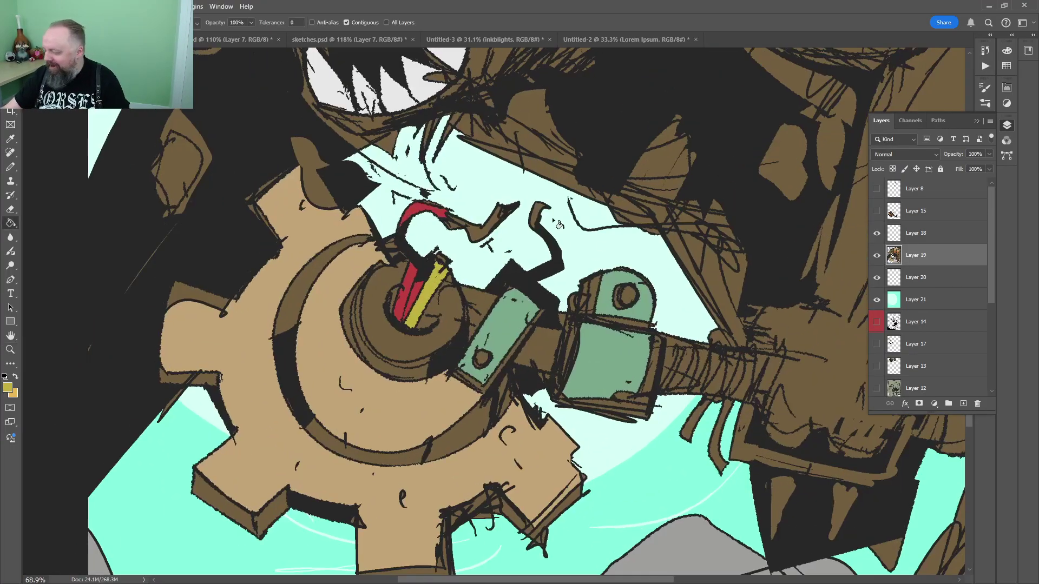
click(540, 218)
key(z)
click(482, 233)
Fill the thin angular band beneath the monster's gripping fist with the weapon's muted green
key(z)
drag(652, 231, 523, 367)
scroll(522, 367, up, 5)
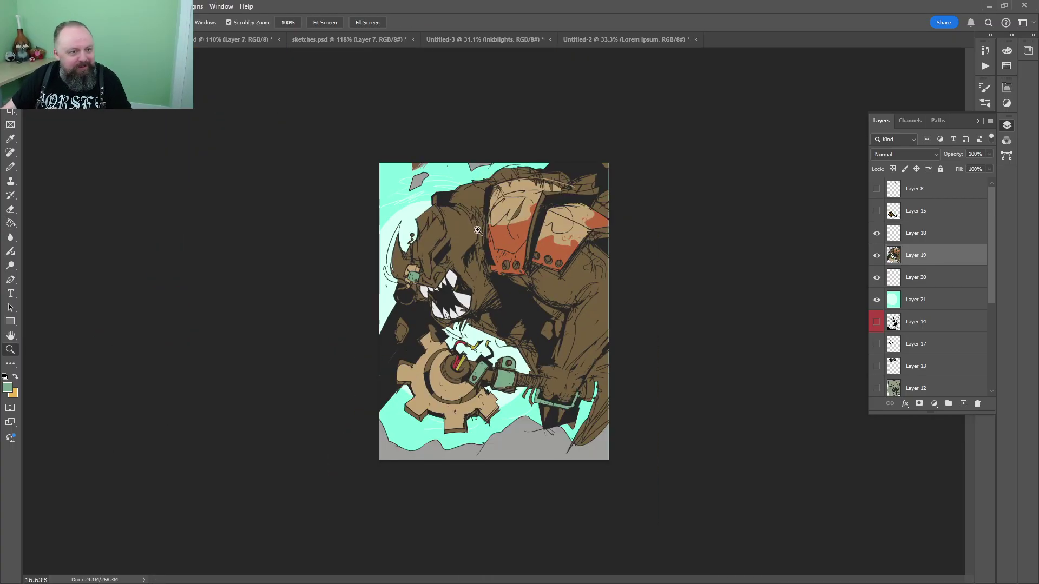
drag(464, 273, 622, 309)
alt+click(629, 343)
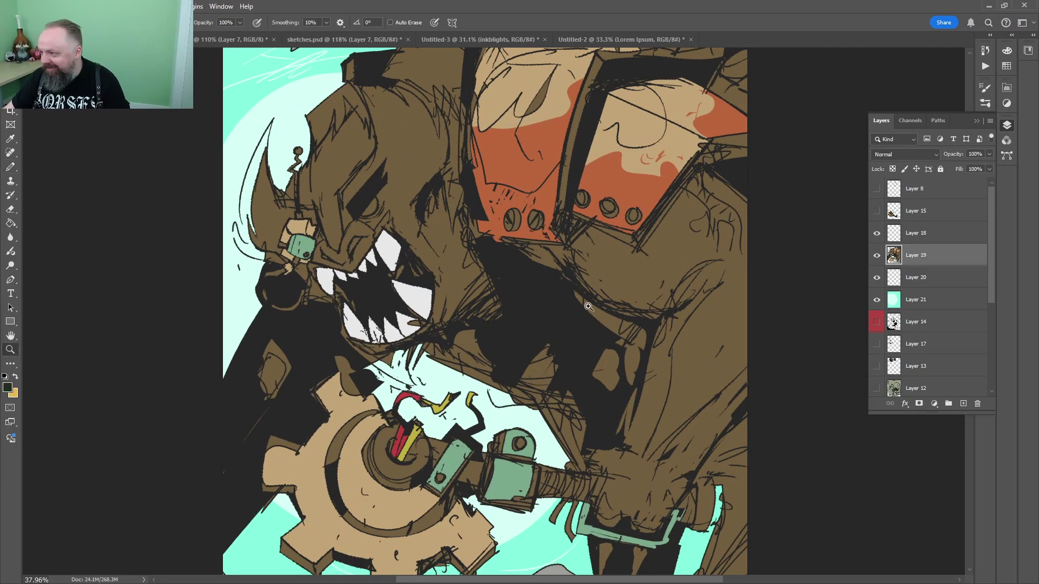
Sample the monster's base brown, shift it to a brighter orange, and fill the snout above the upper teeth
scroll(541, 303, down, 4)
scroll(403, 226, up, 7)
key(v)
key(b)
alt+click(403, 226)
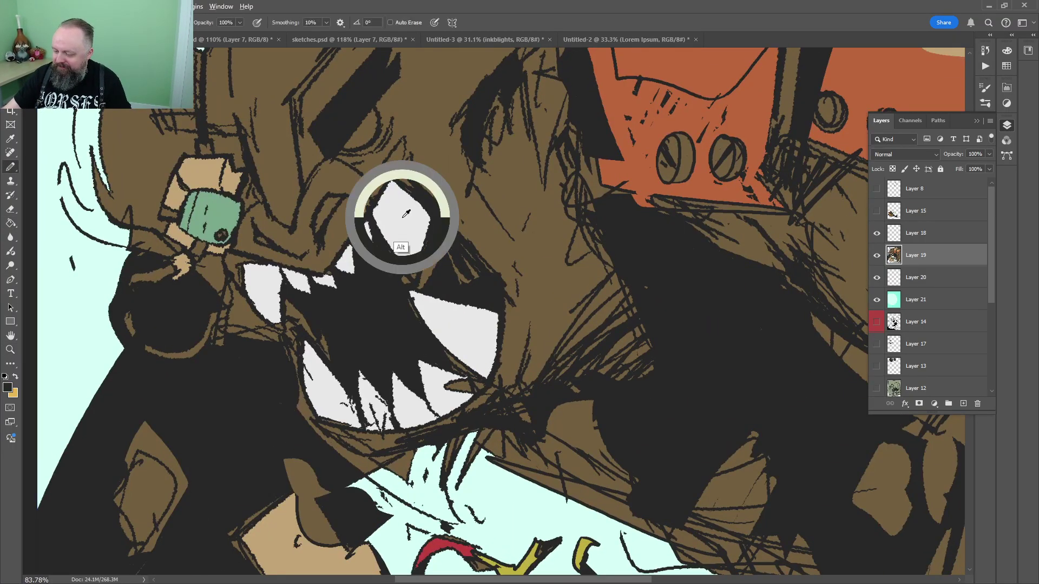
click(8, 388)
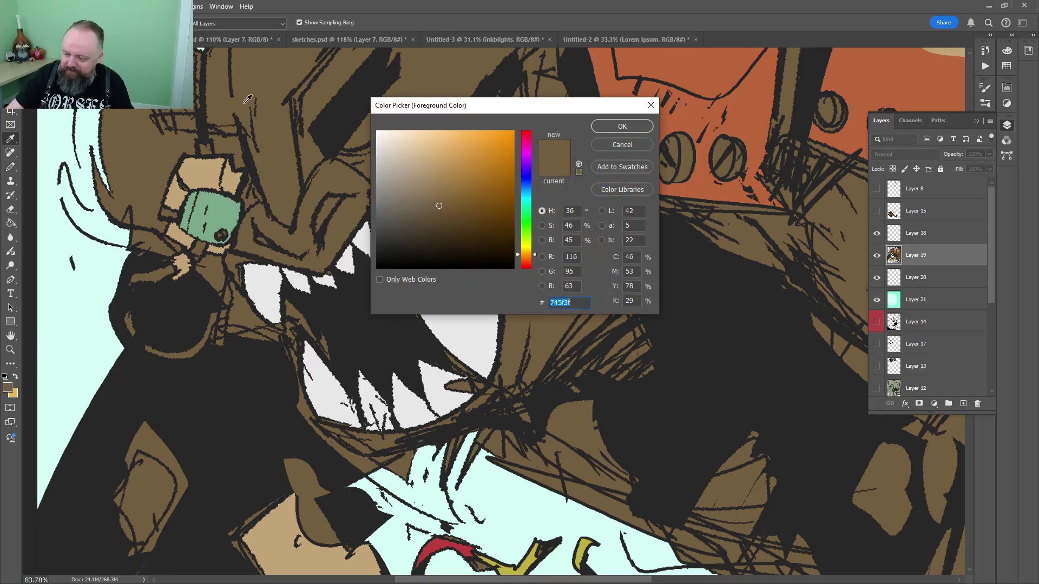
drag(441, 205, 453, 163)
key(Return)
key(g)
click(346, 179)
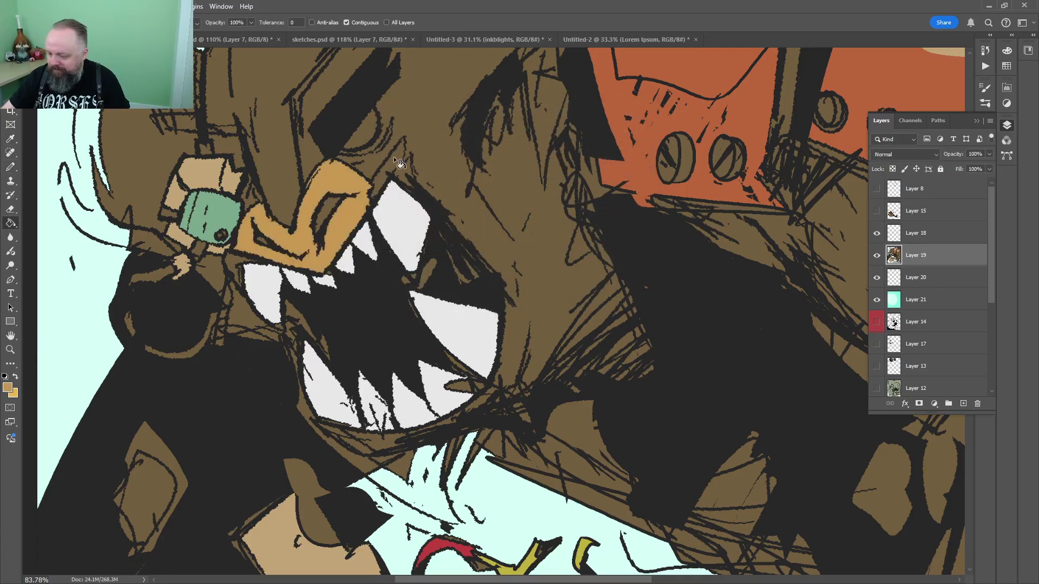
Show Layer 13 with the two reference heads and move it directly above Layer 19
key(z)
drag(435, 265, 381, 265)
scroll(380, 265, up, 4)
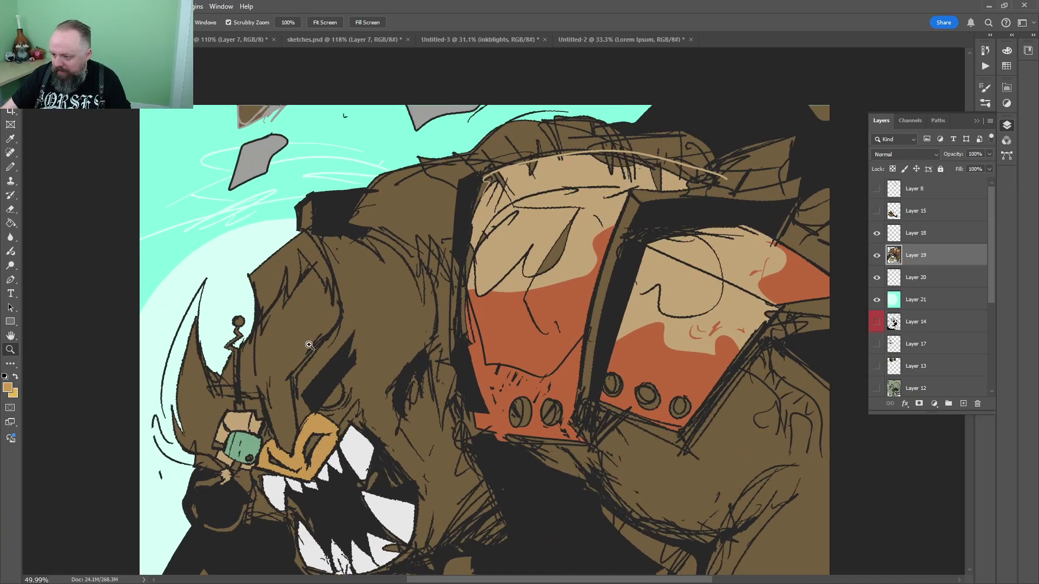
click(876, 211)
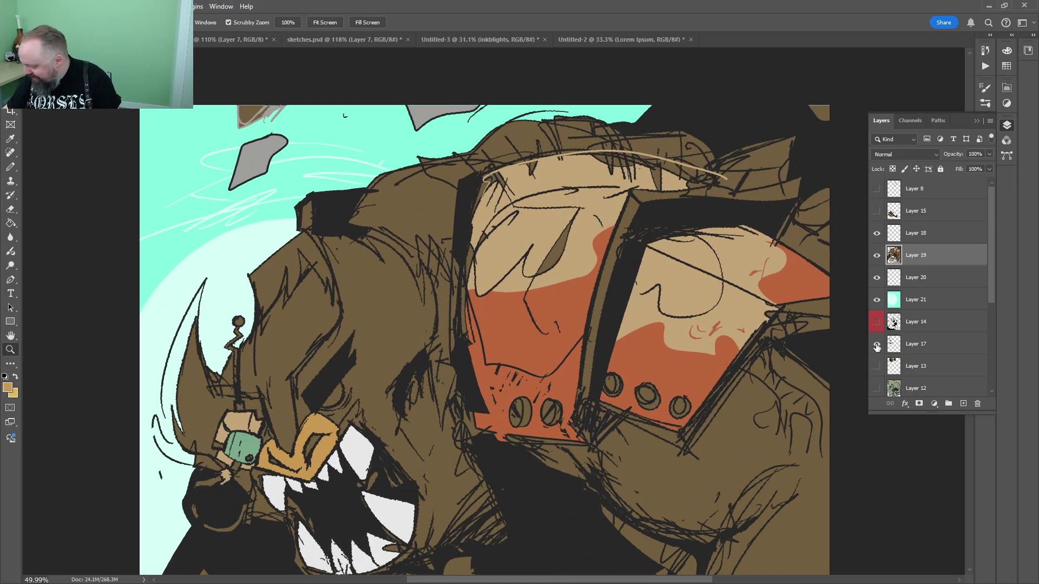
click(914, 349)
click(931, 366)
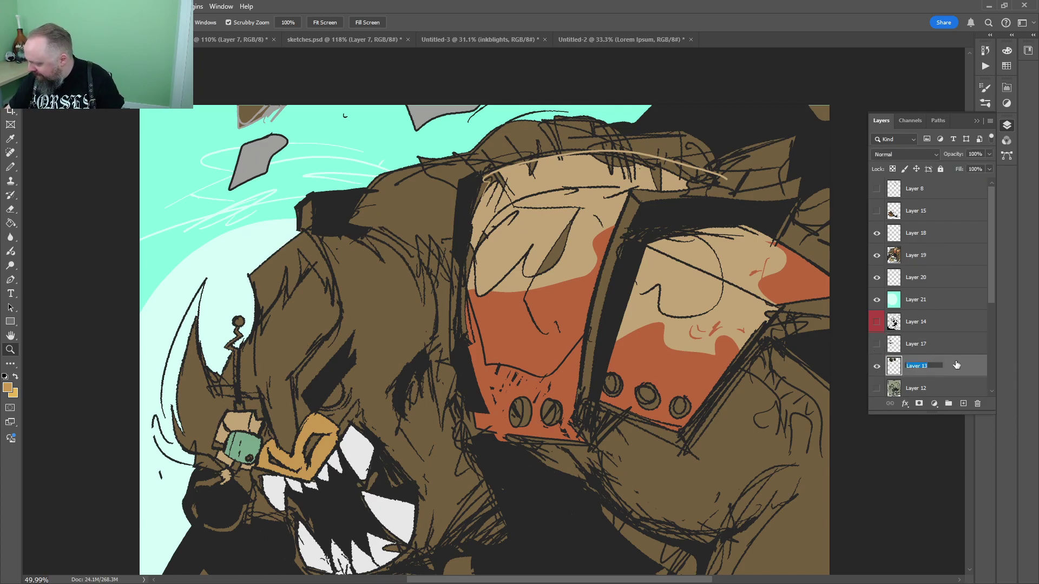
drag(956, 365, 955, 255)
Make Layer 19 active and refill the monster's snout with the base brown
key(g)
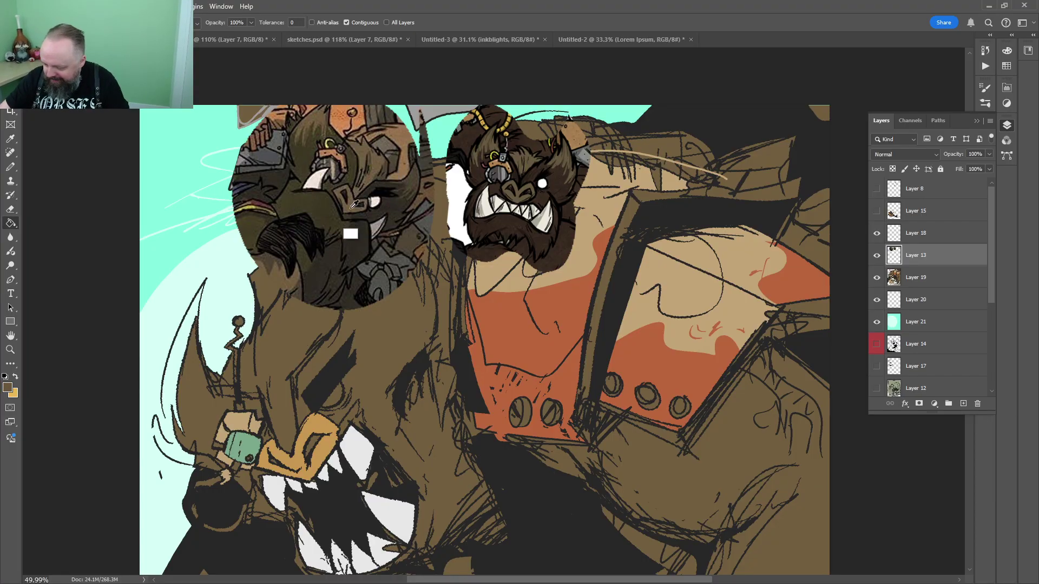
click(914, 277)
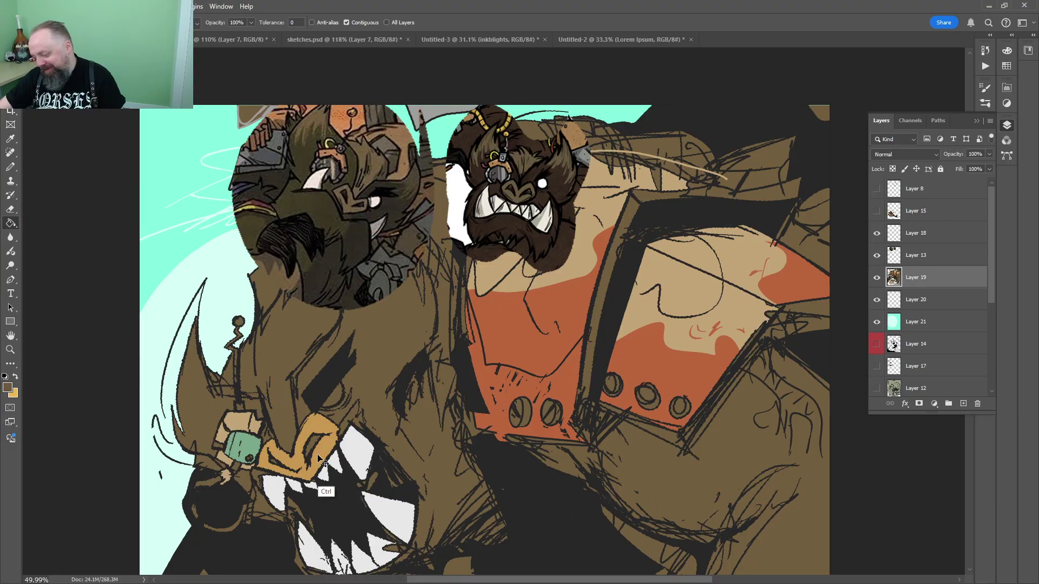
click(329, 428)
Try filling the monster's face fur with a darker brown sampled from the larger reference head
alt+click(351, 168)
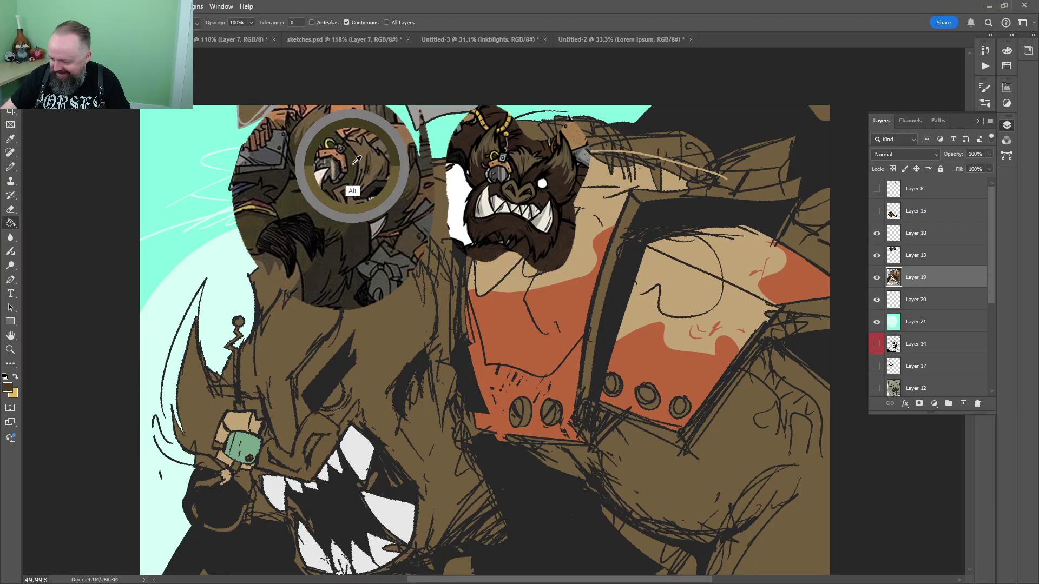
click(379, 356)
key(ctrl+z)
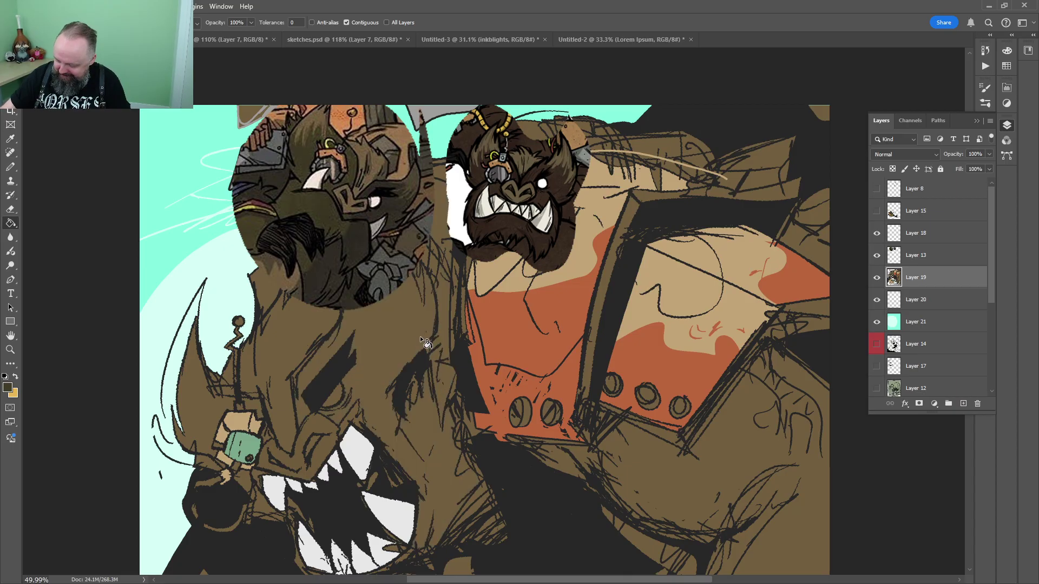
Sample the reference head's fur, adjust the colour to brown 654a2d, and fill the fur behind the monster's eye and jaw
alt+click(323, 201)
click(8, 387)
drag(440, 236, 452, 213)
drag(536, 249, 536, 265)
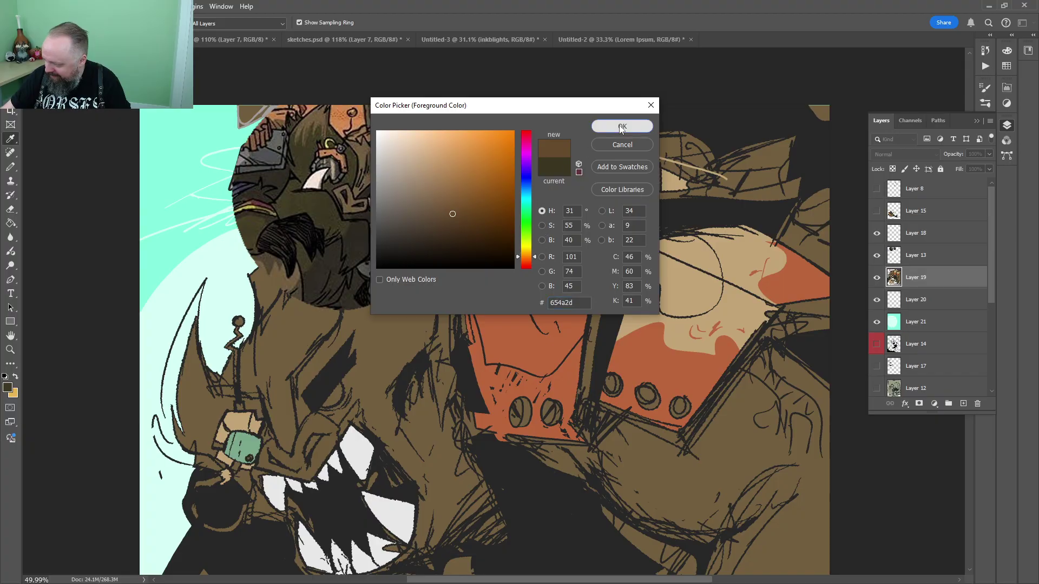
click(622, 126)
key(g)
click(447, 353)
Fill the monster's long pointed ear, its curled tip and the patch beneath the green face device with the same brown
click(194, 387)
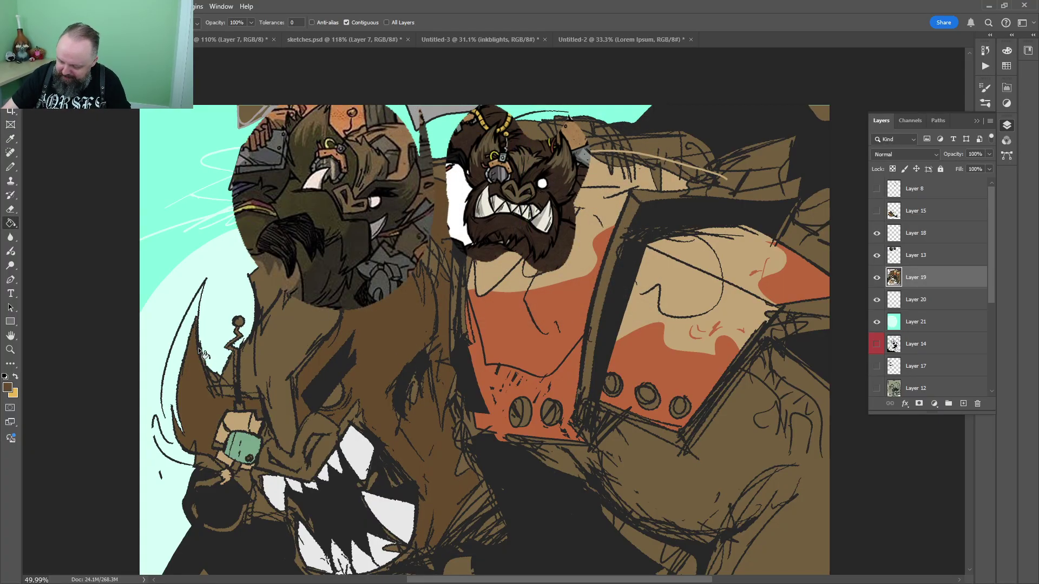
key(b)
key(g)
click(173, 418)
key(z)
drag(378, 317, 337, 317)
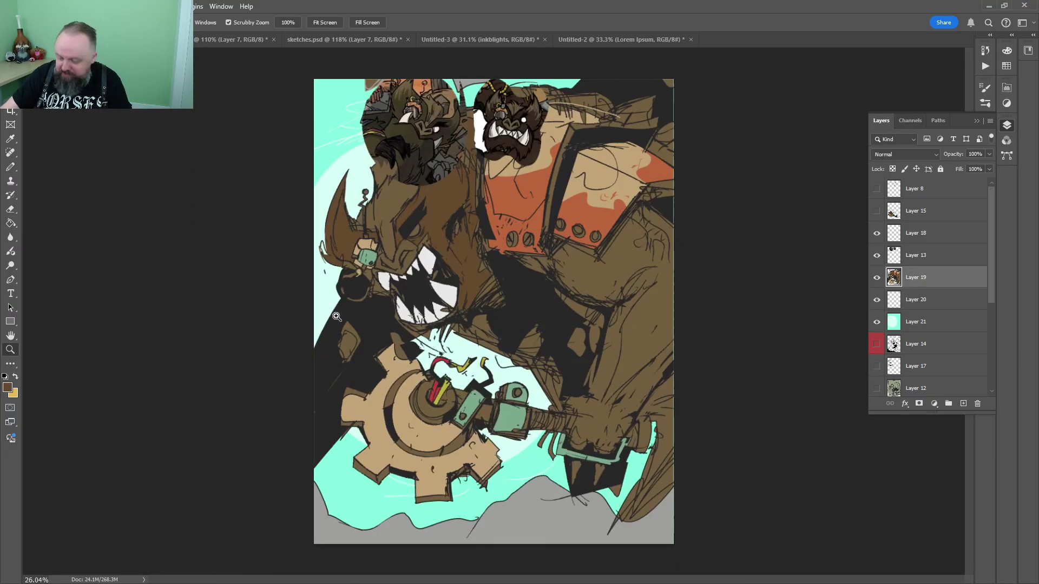
key(g)
click(337, 317)
scroll(414, 246, up, 5)
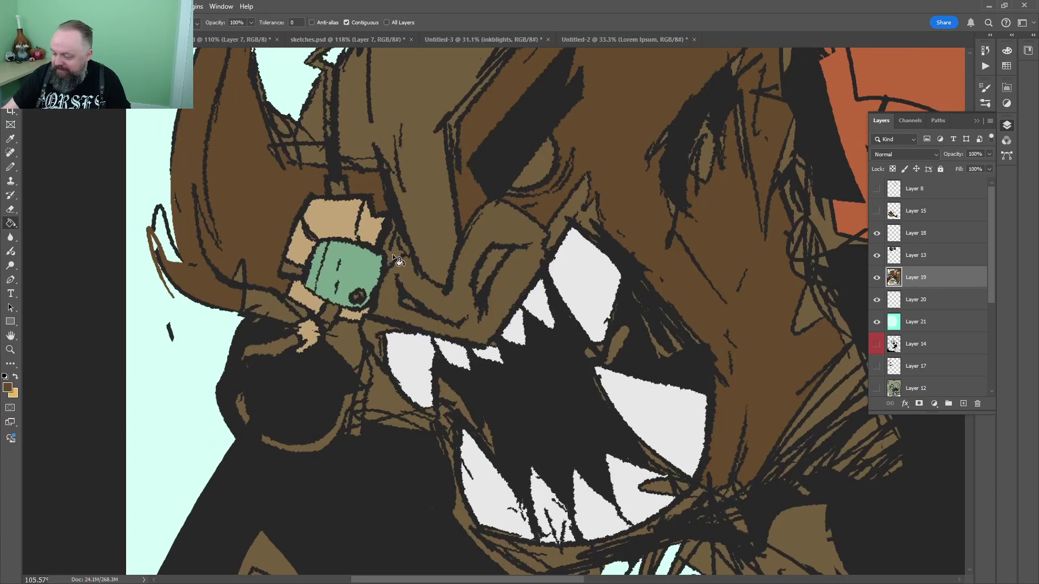
click(320, 326)
Fill the monster's eye with the pale white sampled from the reference head and touch up the dark lines around it
key(z)
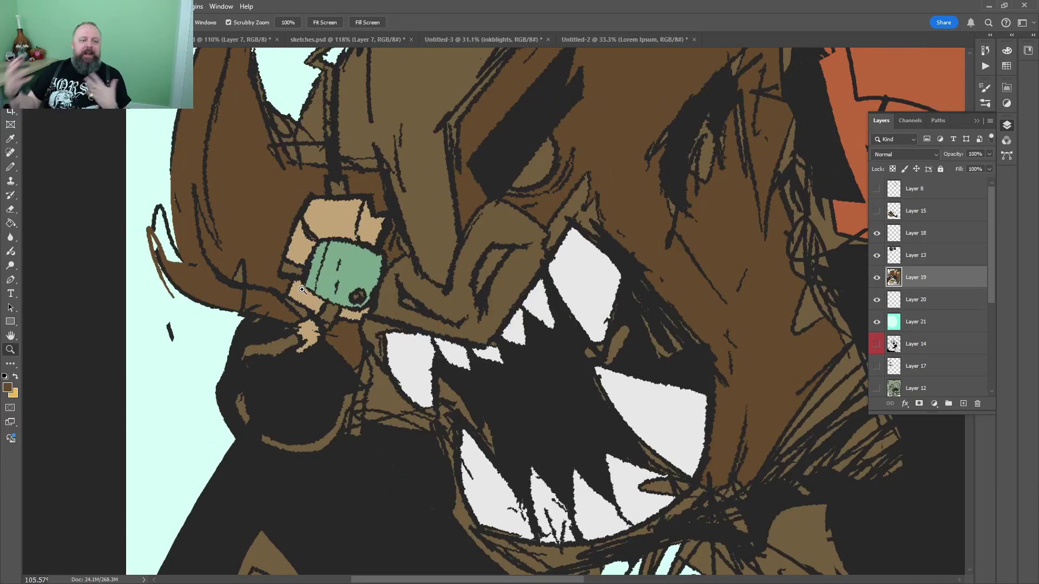
drag(479, 169, 367, 496)
drag(496, 97, 405, 280)
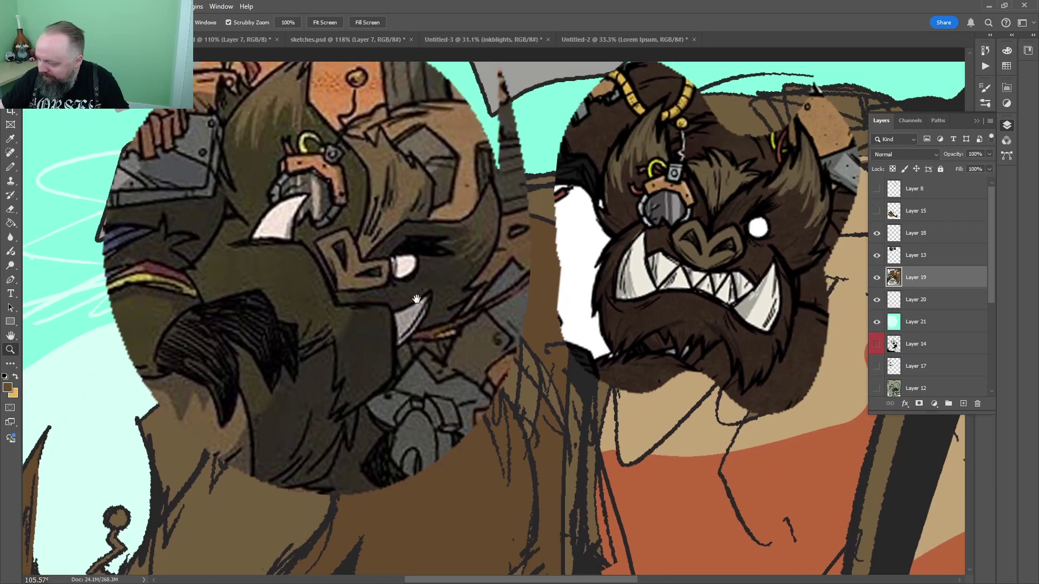
key(g)
alt+click(406, 269)
scroll(406, 267, down, 5)
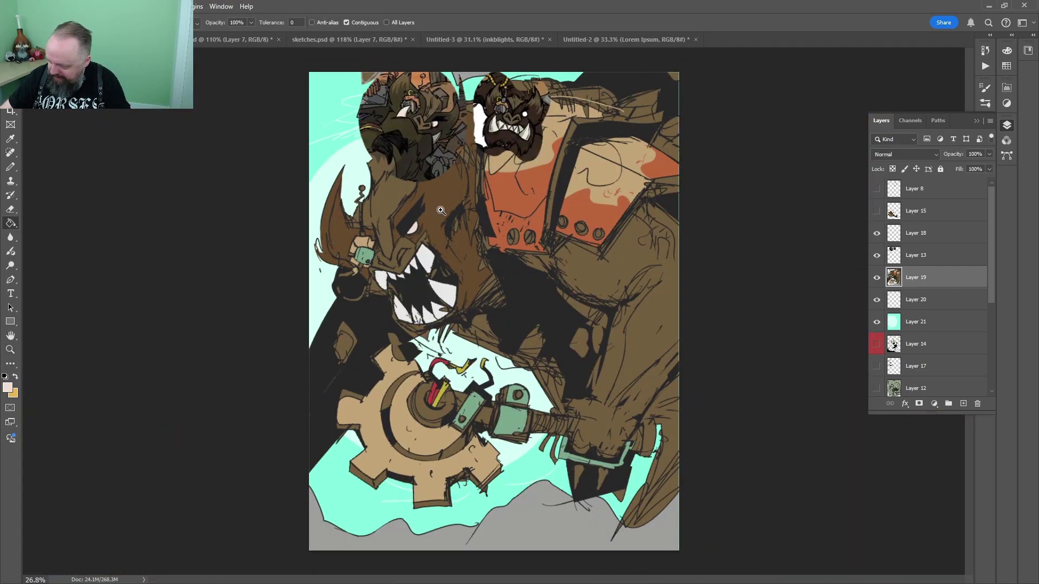
scroll(441, 211, up, 6)
key(b)
drag(434, 194, 434, 225)
mouse_move(453, 208)
mouse_down()
mouse_move(408, 284)
mouse_move(346, 260)
mouse_up()
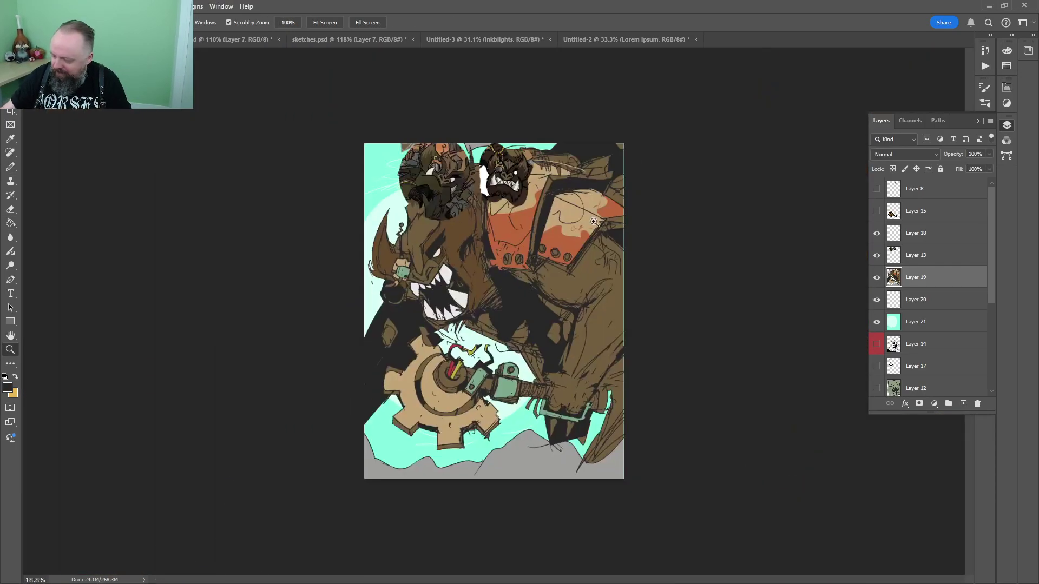
Hide Layer 13 with the reference heads, keeping Layer 19 active
drag(535, 265, 586, 295)
ctrl+click(936, 234)
click(876, 255)
key(z)
scroll(567, 320, down, 2)
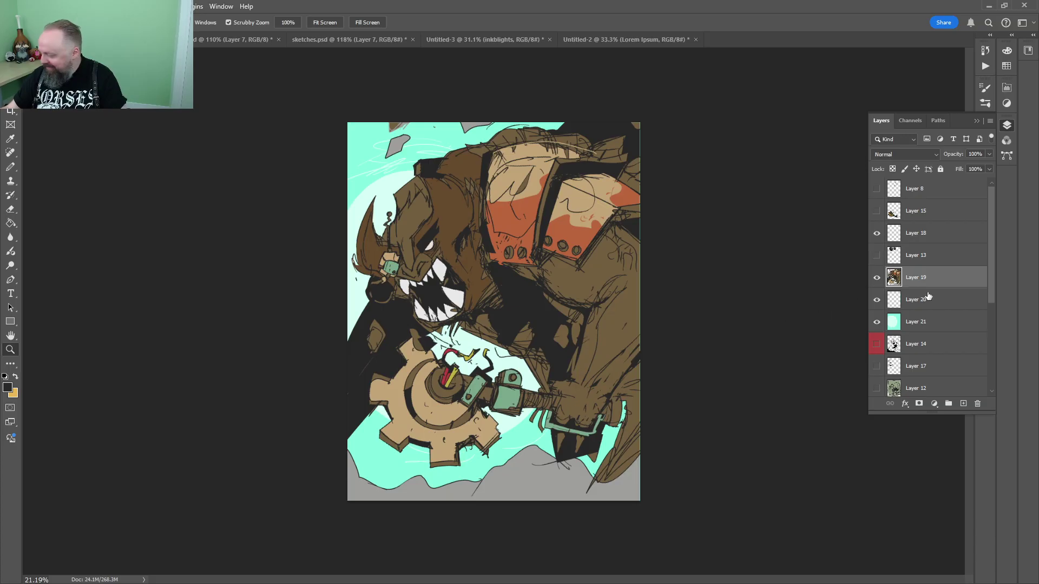
Use Free Transform to enlarge the monster artwork and tilt it slightly clockwise
key(ctrl+t)
drag(671, 103, 690, 90)
key(Return)
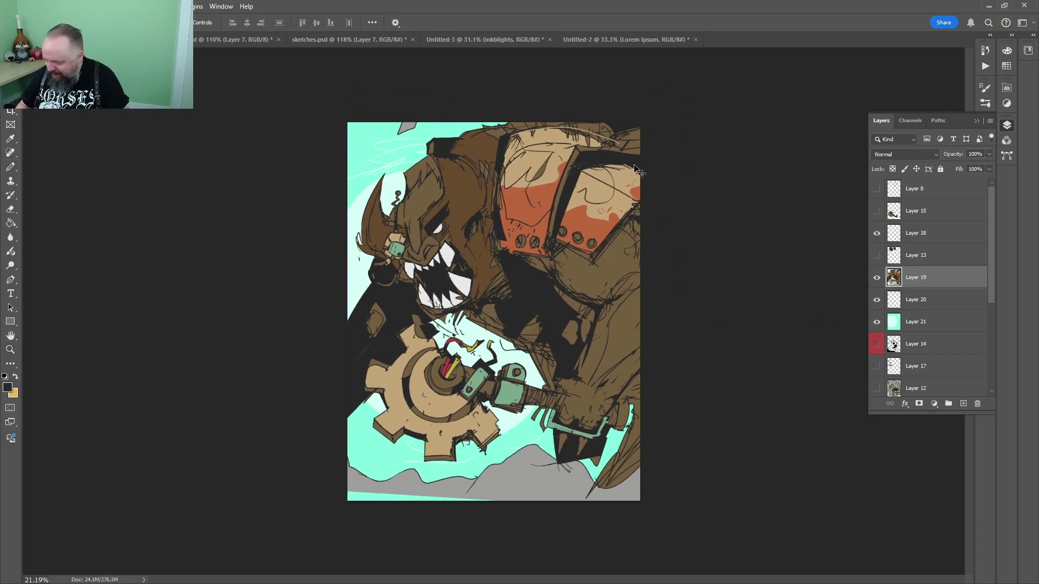
Nudge the transformed monster artwork downwards and slightly to the left within the canvas
key(shift+Left)
key(shift+Left)
key(shift+Left)
key(shift+Left)
key(shift+Down)
key(shift+Down)
key(shift+Down)
key(shift+Down)
key(shift+Down)
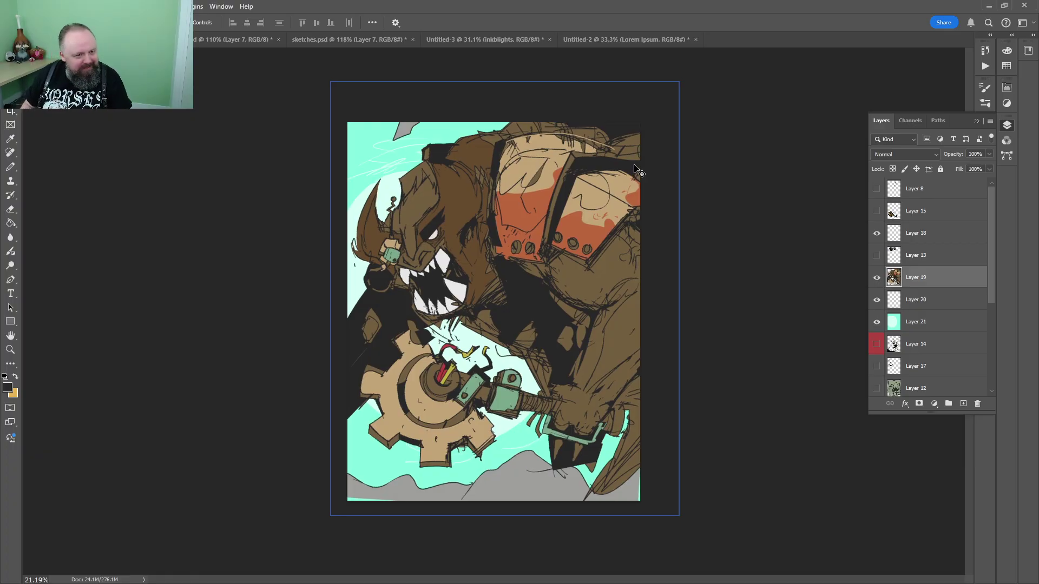
key(shift+Down)
key(shift+Right)
key(shift+Right)
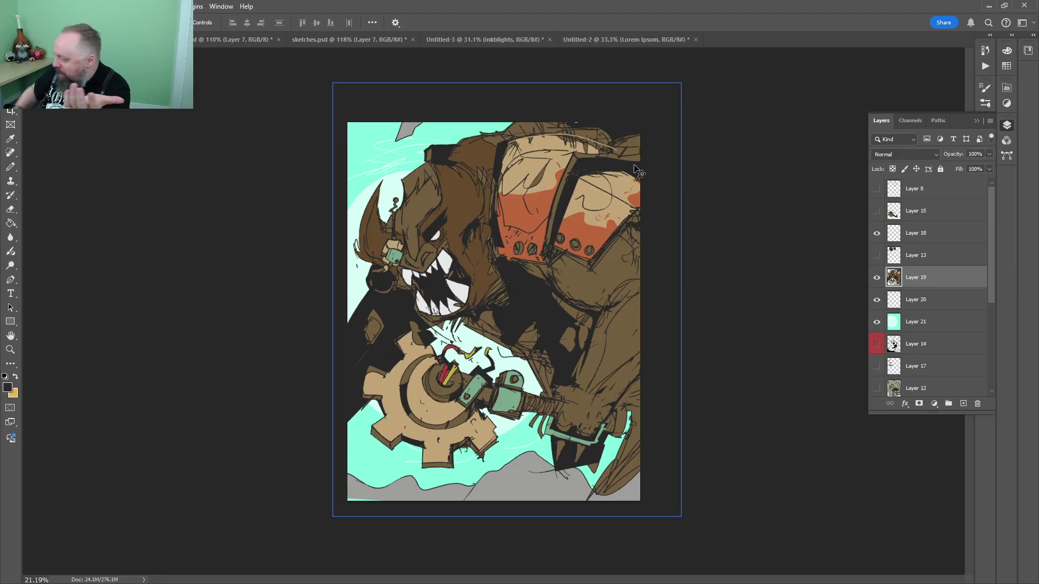
Sample the face fur's dark brown and fill the monster's front shoulder, arm and gripping hand
key(g)
alt+click(479, 288)
key(z)
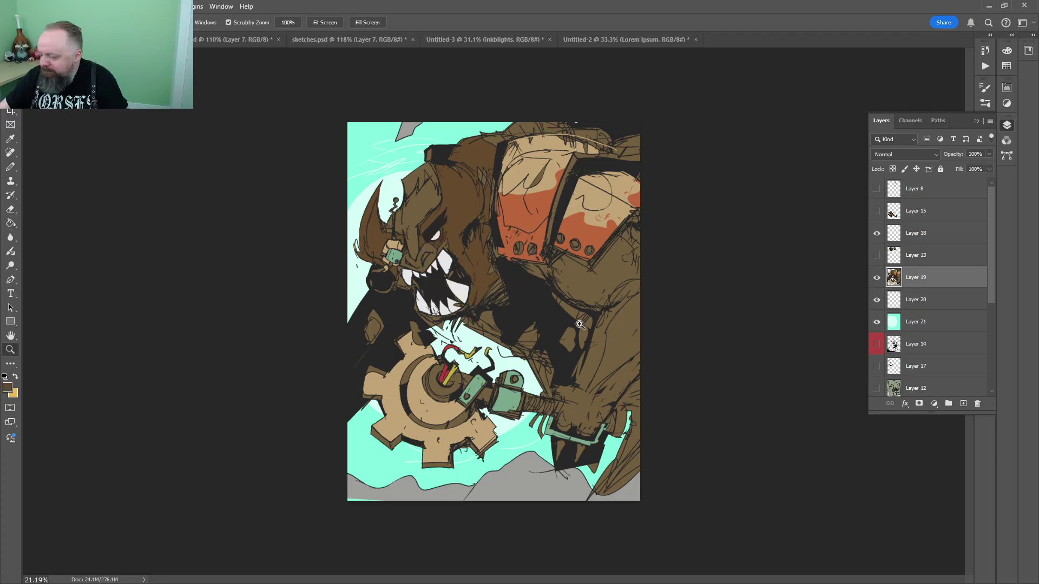
drag(573, 306, 657, 324)
mouse_move(657, 345)
mouse_down()
mouse_move(542, 291)
mouse_move(532, 302)
mouse_up()
key(g)
click(533, 227)
click(569, 292)
mouse_move(496, 391)
mouse_down()
mouse_move(496, 347)
mouse_move(584, 163)
mouse_up()
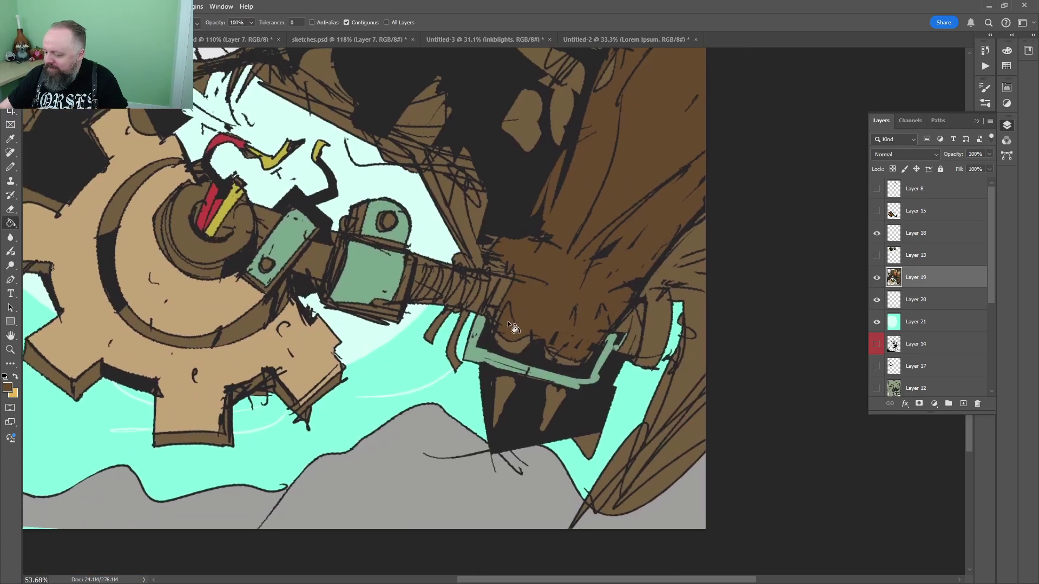
Sample the shoulder plate's tan, darken it to 9d8258, and fill the hair tuft on top of the monster's forehead
key(z)
drag(548, 239, 524, 239)
drag(573, 184, 506, 382)
click(474, 241)
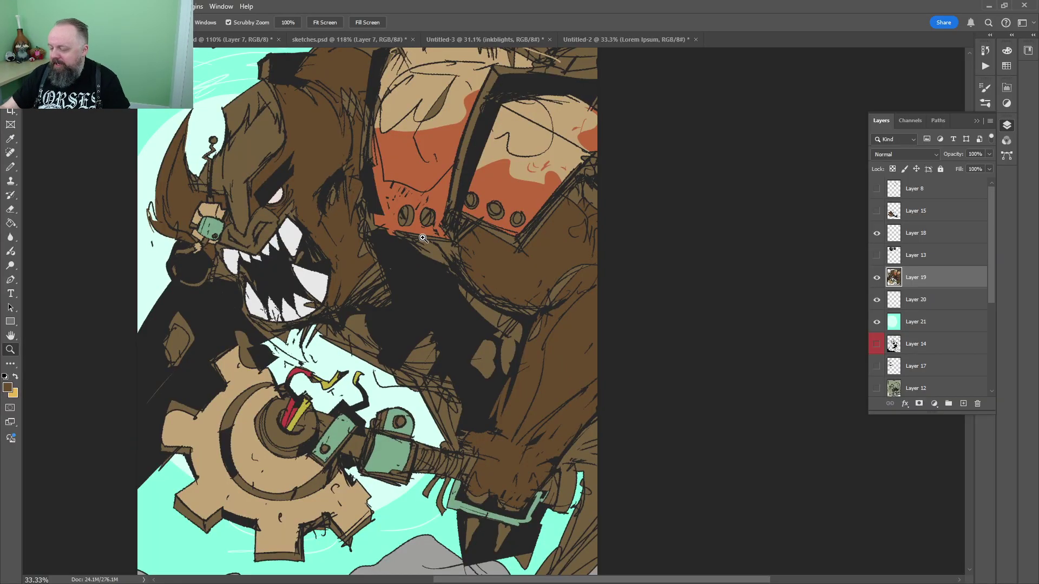
scroll(422, 238, down, 2)
scroll(541, 206, up, 4)
key(g)
alt+click(711, 128)
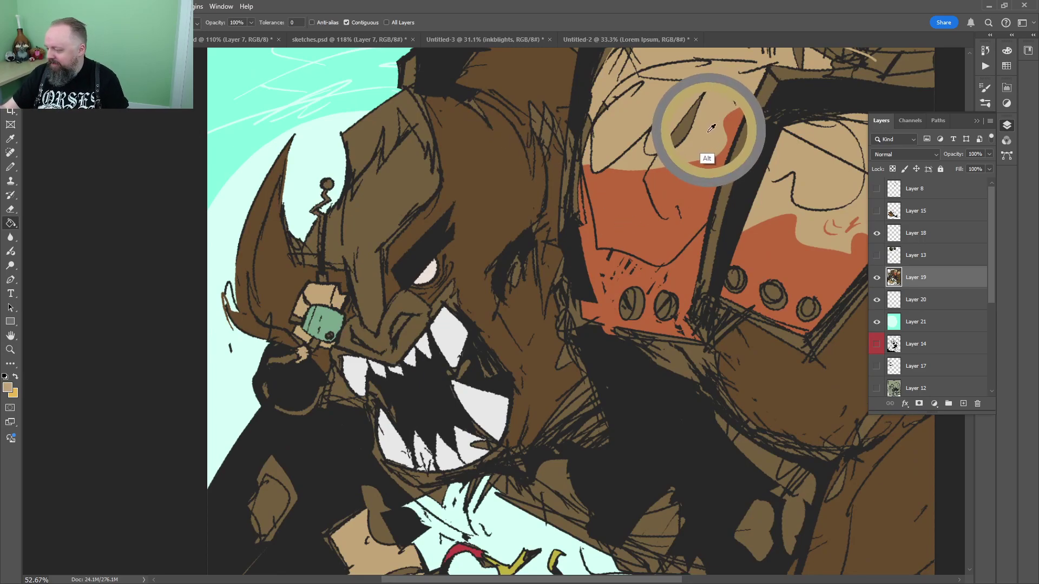
click(7, 387)
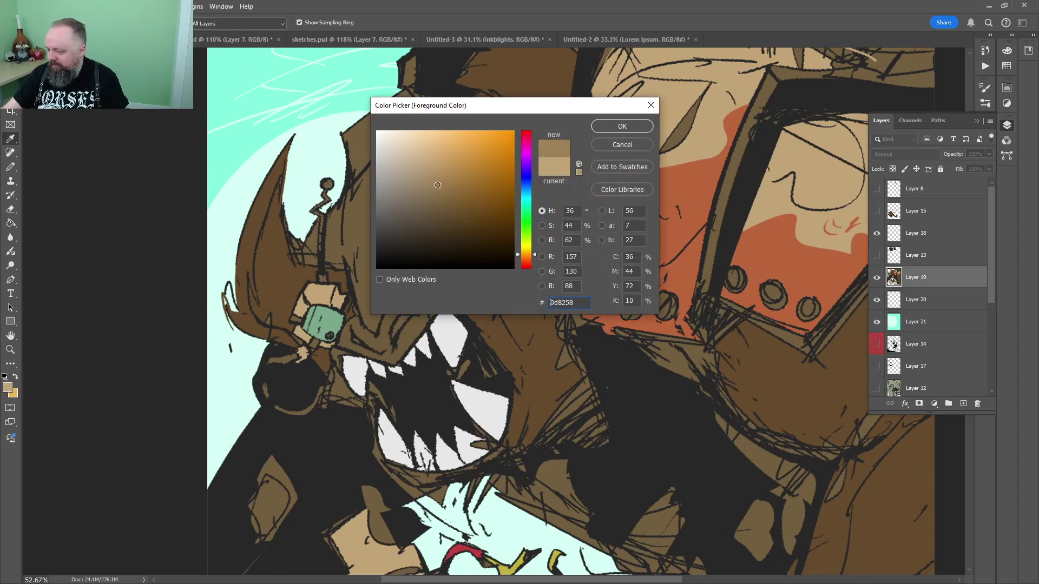
click(620, 125)
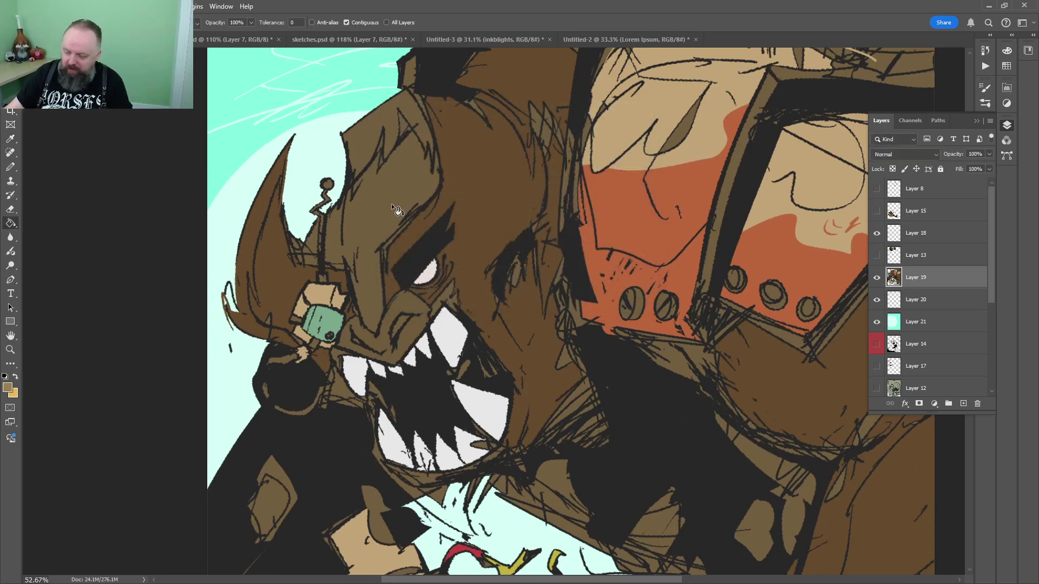
click(408, 112)
Examine the coloured monster close up and as a whole, and compare it with the scrappy werepig poses in jesse_ref.psd
key(z)
drag(467, 152, 433, 188)
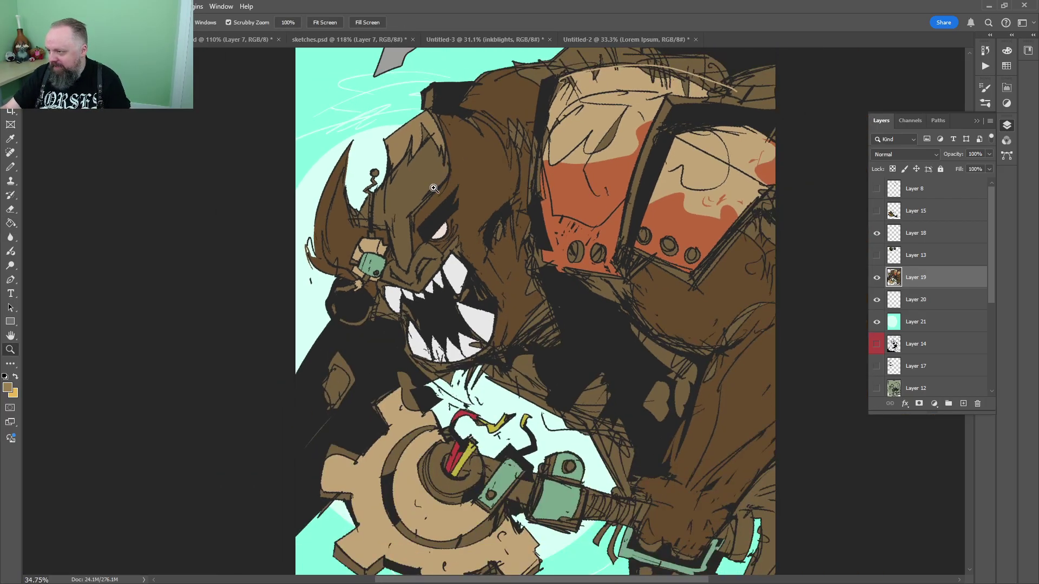
key(b)
key(z)
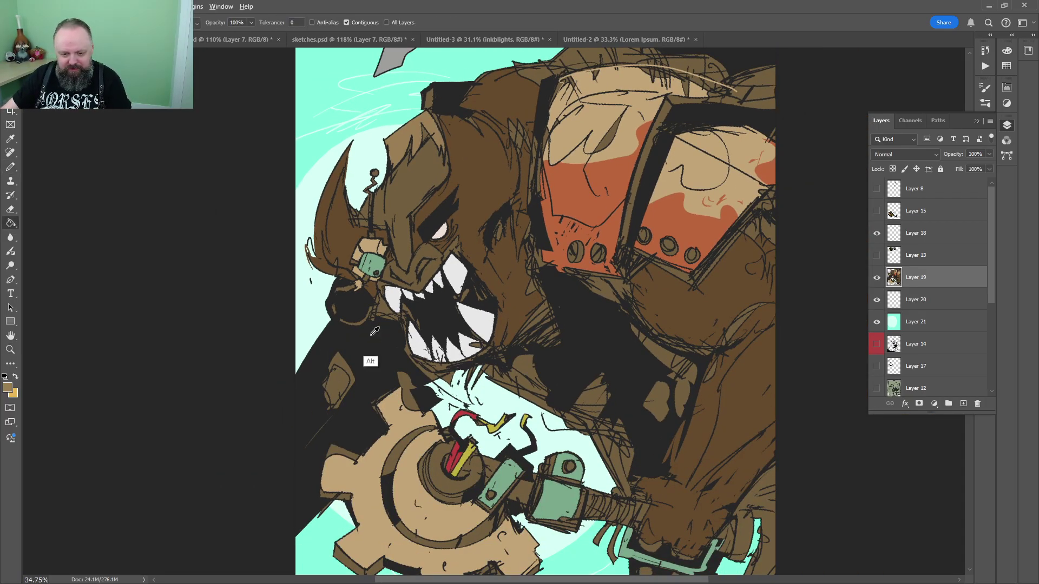
click(460, 263)
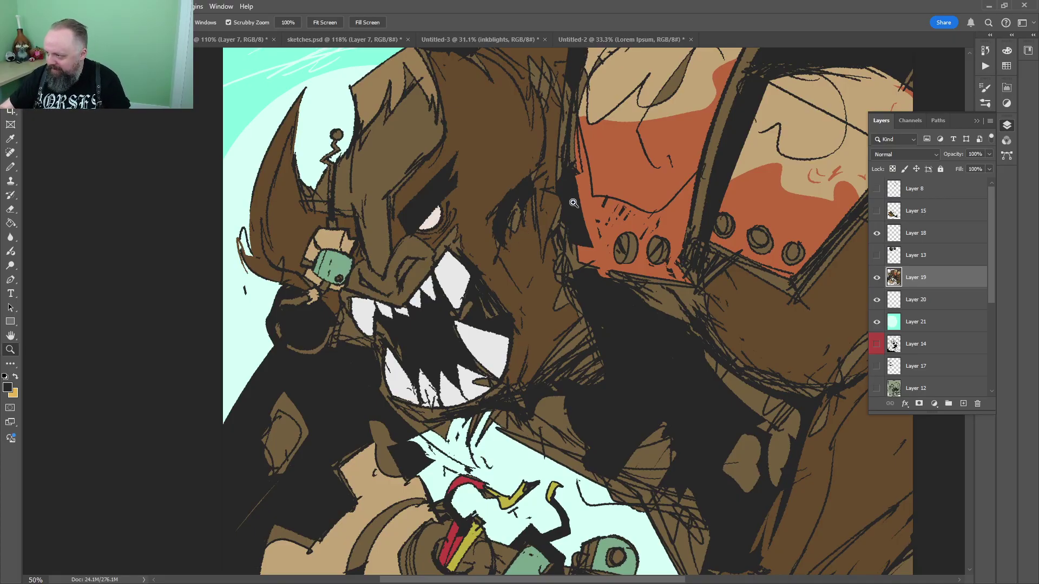
scroll(573, 203, down, 3)
scroll(481, 216, down, 1)
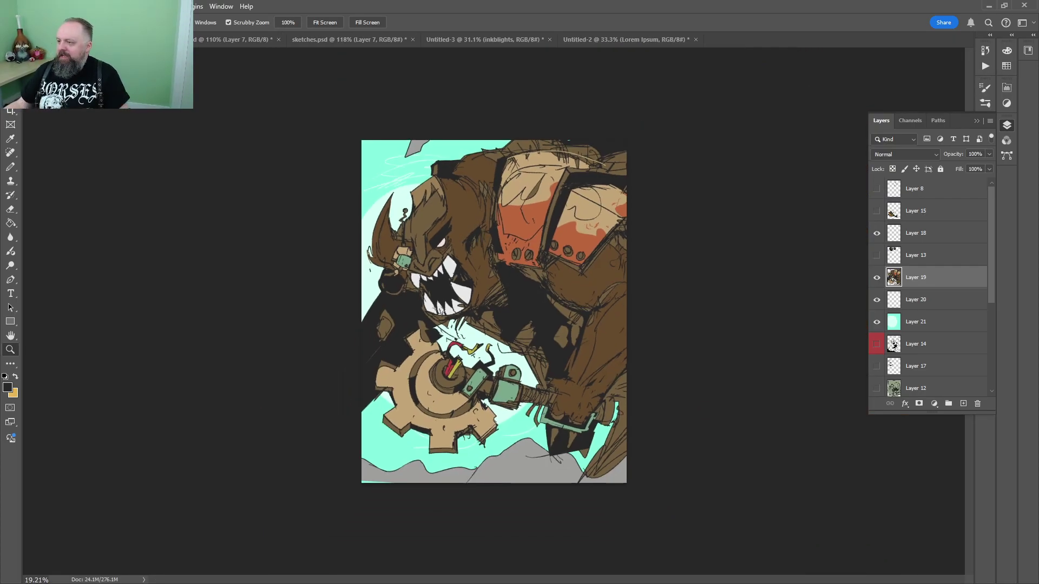
scroll(494, 312, up, 1)
click(232, 39)
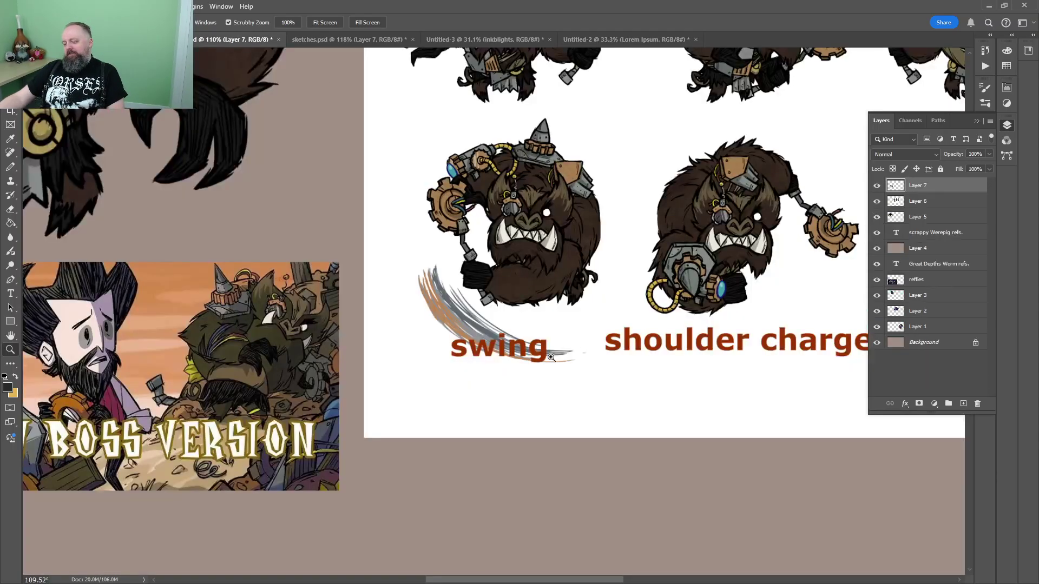
mouse_move(493, 204)
mouse_down()
mouse_move(230, 211)
mouse_move(75, 376)
mouse_move(443, 414)
mouse_up()
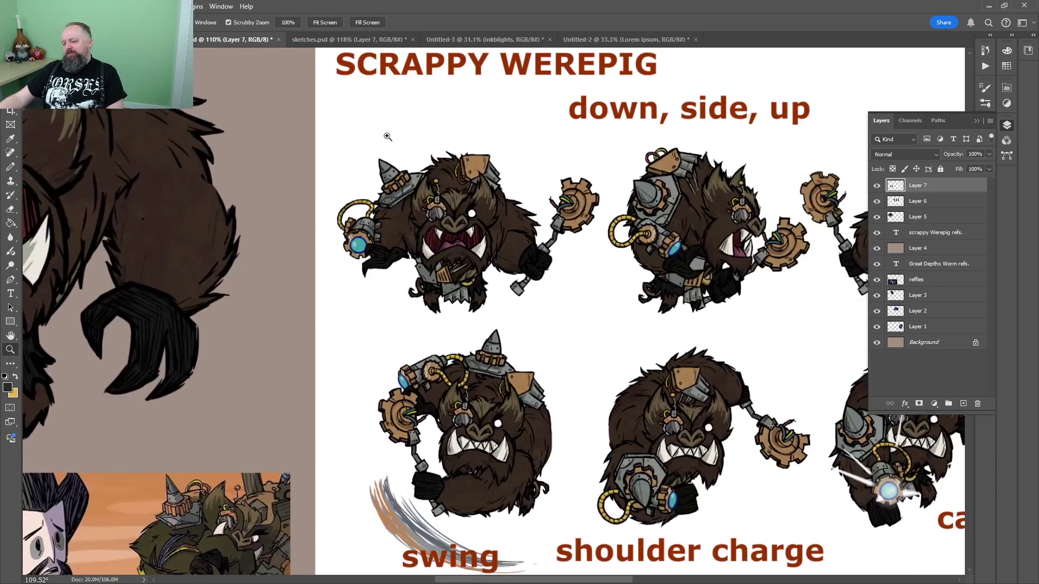
Switch to sketches.psd and look over the character doodles, from the crab and twin lions to the reaper and winged dustbin
click(341, 40)
drag(490, 362, 628, 359)
mouse_move(195, 409)
mouse_down()
mouse_move(536, 347)
mouse_move(506, 346)
mouse_up()
drag(649, 270, 459, 439)
drag(595, 227, 405, 465)
drag(545, 349, 470, 345)
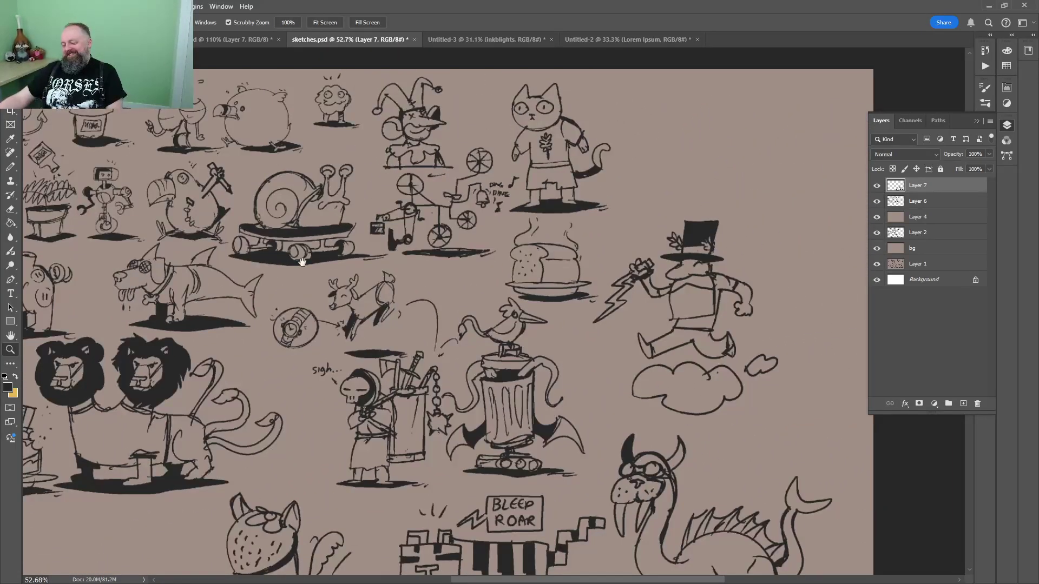
drag(302, 263, 578, 347)
drag(432, 322, 500, 321)
drag(312, 376, 580, 345)
drag(361, 192, 426, 329)
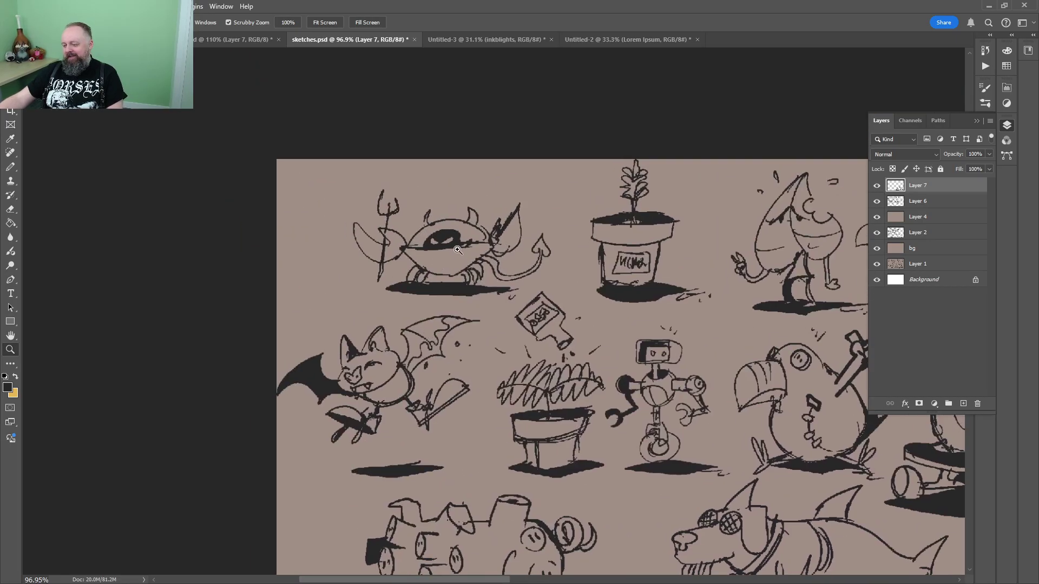
drag(458, 250, 500, 226)
drag(860, 181, 454, 176)
mouse_move(725, 276)
mouse_down()
mouse_move(308, 270)
mouse_move(308, 297)
mouse_move(281, 297)
mouse_up()
drag(427, 373, 454, 206)
drag(306, 368, 503, 234)
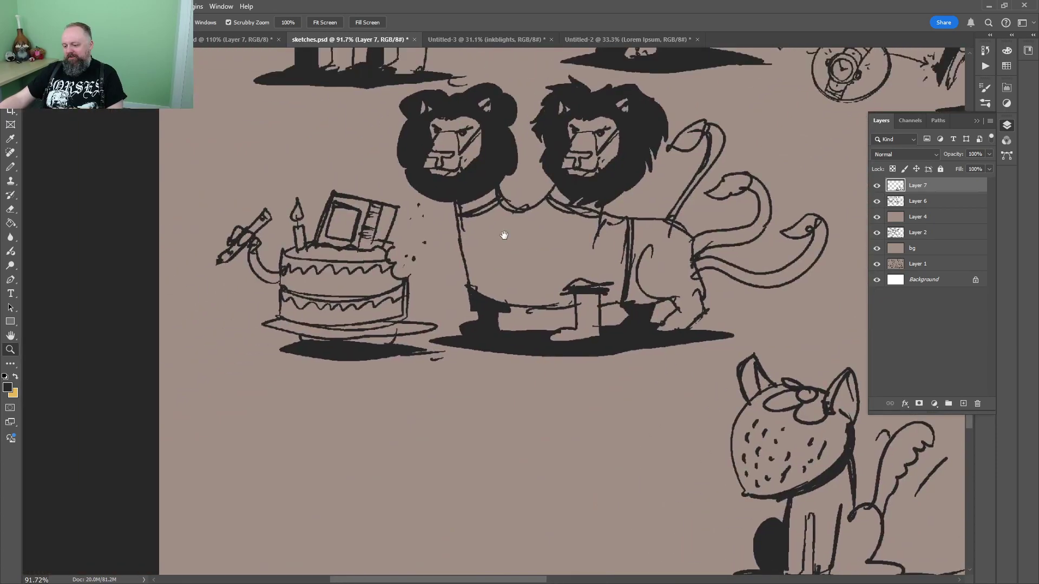
drag(736, 333, 401, 241)
mouse_move(771, 249)
mouse_down()
mouse_move(205, 369)
mouse_move(448, 505)
mouse_up()
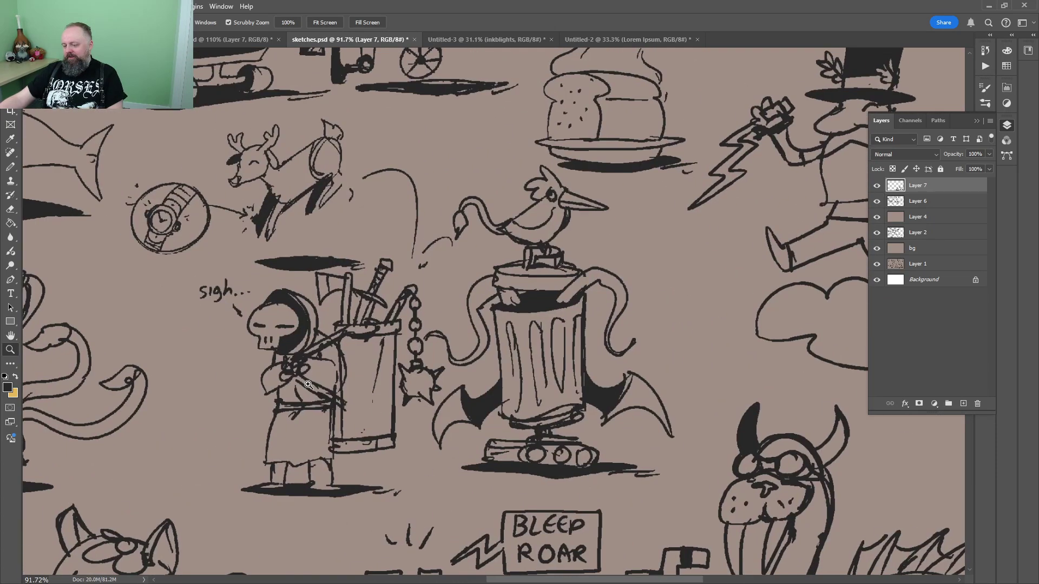
drag(324, 367, 336, 367)
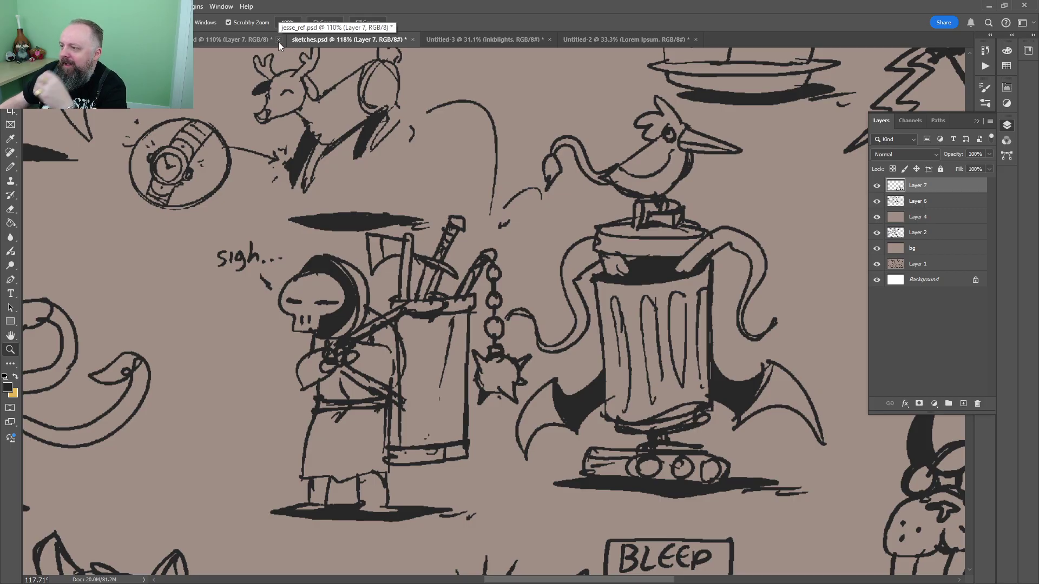
Add a new layer and sketch a skull under a wide, solid black hat brim in the empty space beside the strawberry cat
key(b)
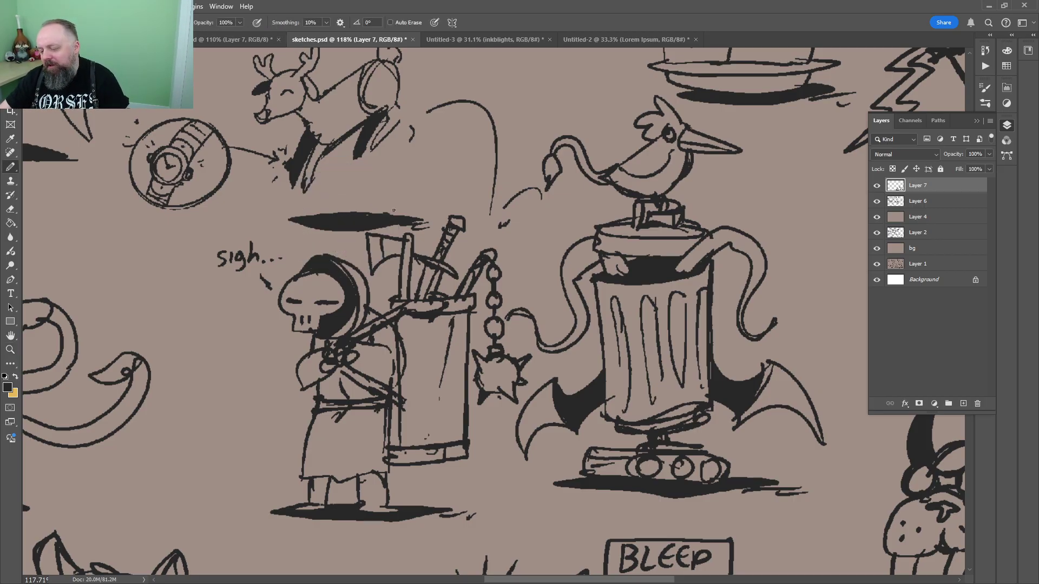
click(963, 403)
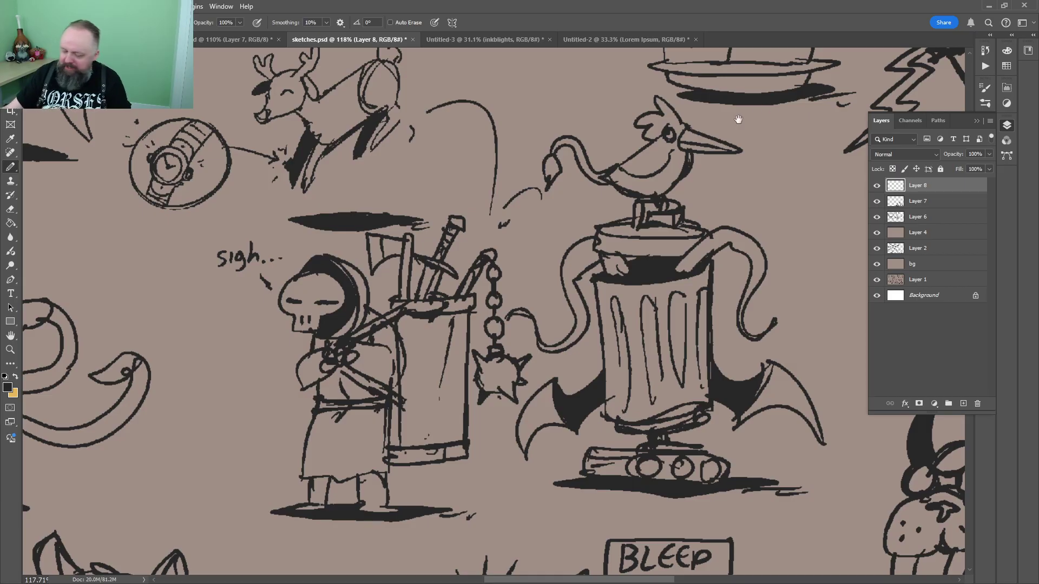
key(z)
drag(313, 341, 260, 342)
mouse_move(266, 386)
mouse_down()
mouse_move(483, 176)
mouse_move(607, 156)
mouse_up()
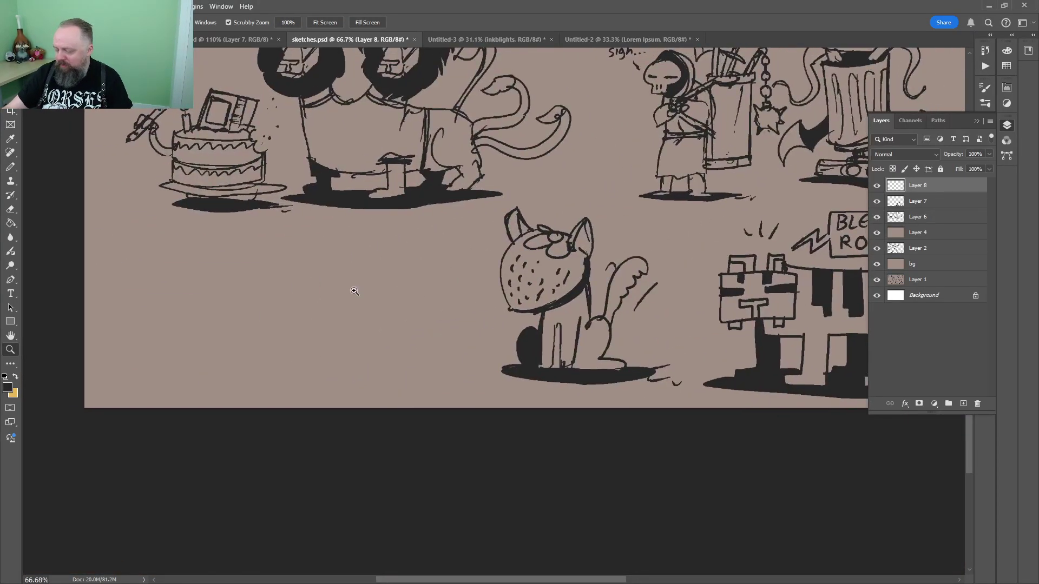
scroll(354, 291, up, 3)
key(b)
drag(405, 236, 459, 242)
mouse_move(380, 211)
mouse_down()
mouse_move(382, 276)
mouse_move(434, 274)
mouse_move(381, 212)
mouse_move(514, 197)
mouse_move(451, 233)
mouse_up()
key(g)
click(468, 206)
Draw the pointed crown of the witch hat, fill it black above the band, and give the skull two curved eyes
key(b)
mouse_move(371, 193)
mouse_down()
mouse_move(420, 104)
mouse_move(437, 187)
mouse_move(434, 176)
mouse_up()
key(g)
click(419, 153)
key(b)
drag(413, 249, 430, 250)
drag(381, 251, 357, 259)
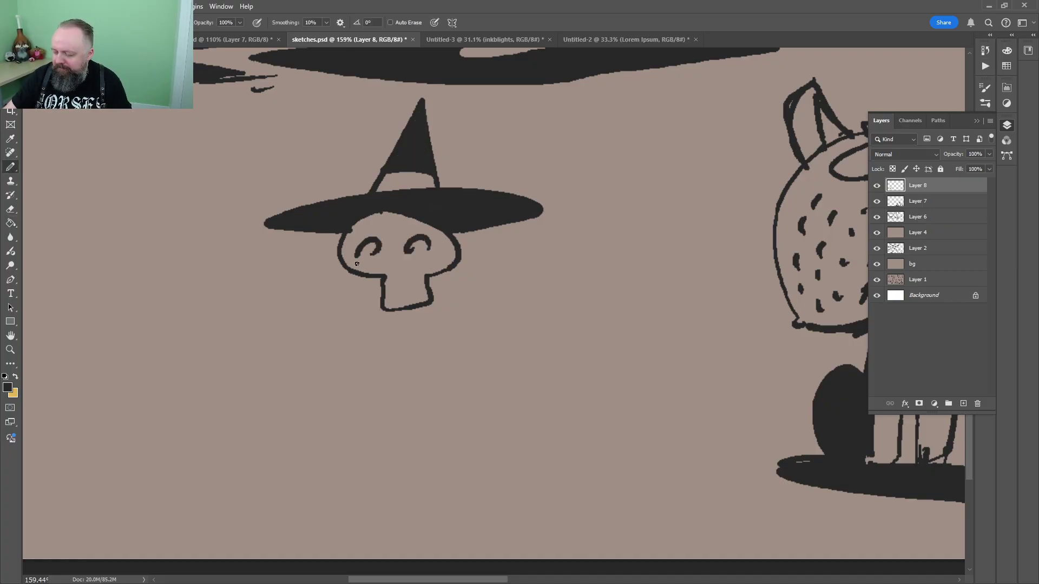
Sketch the skeleton's body, thin arms and trailing robe, riding a broom with a bone handle and bound bristles
mouse_move(439, 277)
mouse_down()
mouse_move(449, 298)
mouse_move(561, 326)
mouse_up()
mouse_move(452, 300)
mouse_down()
mouse_move(487, 295)
mouse_move(448, 400)
mouse_move(459, 387)
mouse_up()
mouse_move(493, 339)
mouse_down()
mouse_move(540, 403)
mouse_move(614, 300)
mouse_move(558, 327)
mouse_up()
mouse_move(601, 381)
mouse_down()
mouse_move(327, 361)
mouse_move(317, 375)
mouse_move(326, 393)
mouse_move(391, 383)
mouse_move(326, 382)
mouse_move(613, 396)
mouse_move(587, 388)
mouse_move(595, 405)
mouse_move(611, 369)
mouse_move(730, 376)
mouse_move(717, 386)
mouse_move(712, 444)
mouse_move(587, 407)
mouse_up()
mouse_move(653, 374)
mouse_down()
mouse_move(646, 420)
mouse_move(609, 387)
mouse_move(722, 395)
mouse_up()
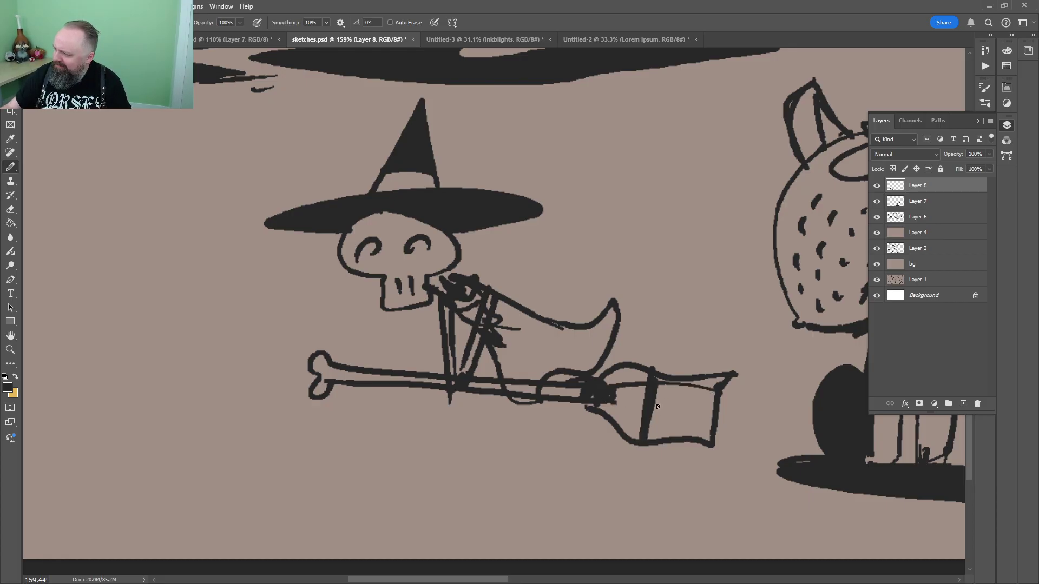
mouse_move(615, 403)
mouse_down()
mouse_move(633, 430)
mouse_move(576, 405)
mouse_move(582, 386)
mouse_move(589, 411)
mouse_move(522, 388)
mouse_up()
Erase the broom handle lines crossing the rider's robe and add dark strokes at the skeleton's waist and neck
key(e)
key(b)
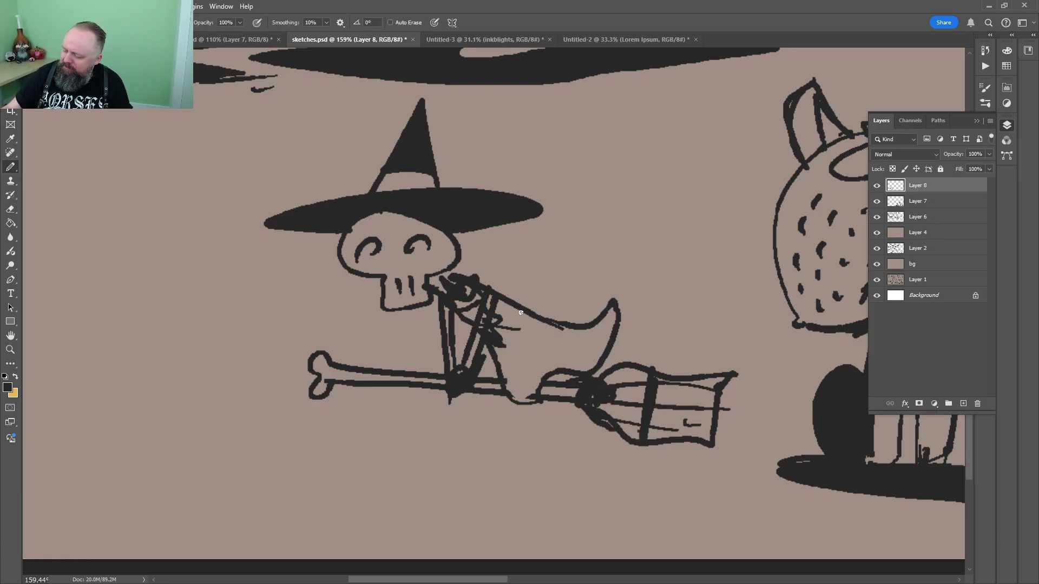
drag(535, 320, 503, 340)
drag(542, 324, 495, 355)
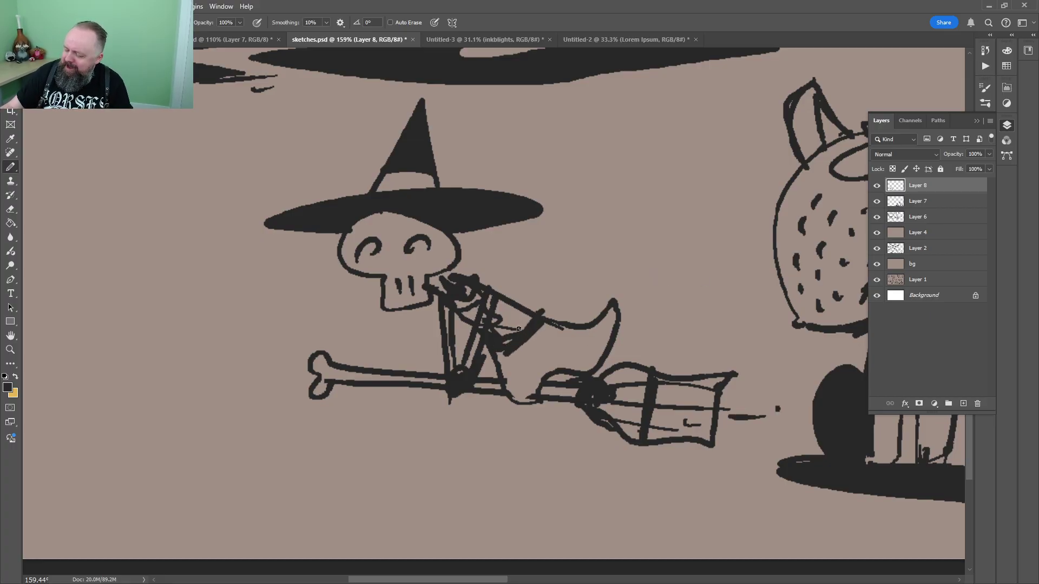
drag(433, 280, 455, 253)
Draw a small cat sitting on the back of the witch hat's brim and fill it solid black
key(z)
mouse_move(535, 237)
mouse_down()
mouse_move(454, 337)
mouse_move(480, 304)
mouse_up()
drag(453, 381, 646, 123)
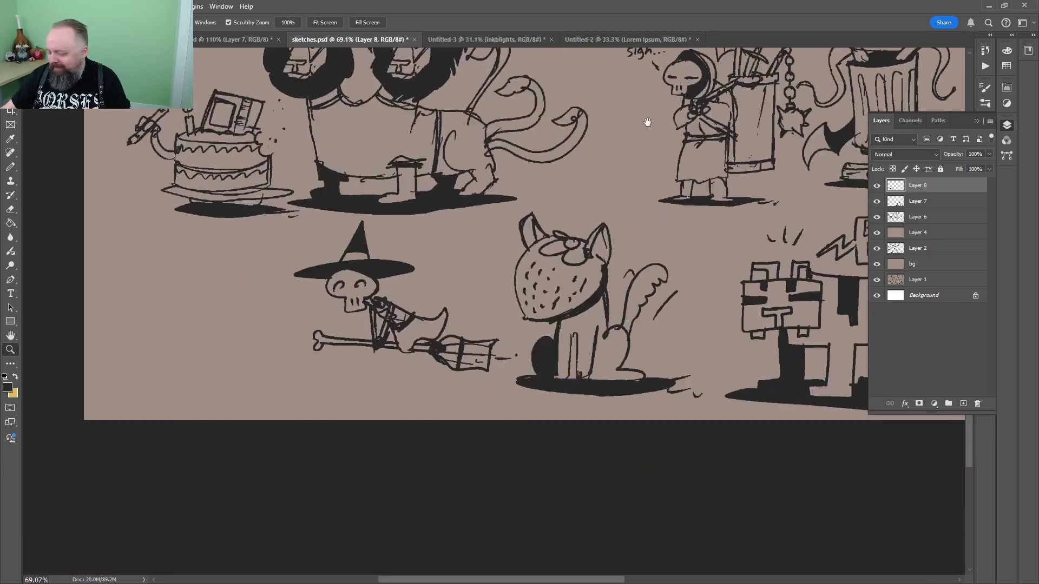
drag(361, 338, 383, 346)
mouse_move(376, 358)
mouse_down()
mouse_move(476, 287)
mouse_move(488, 301)
mouse_up()
drag(551, 179, 440, 323)
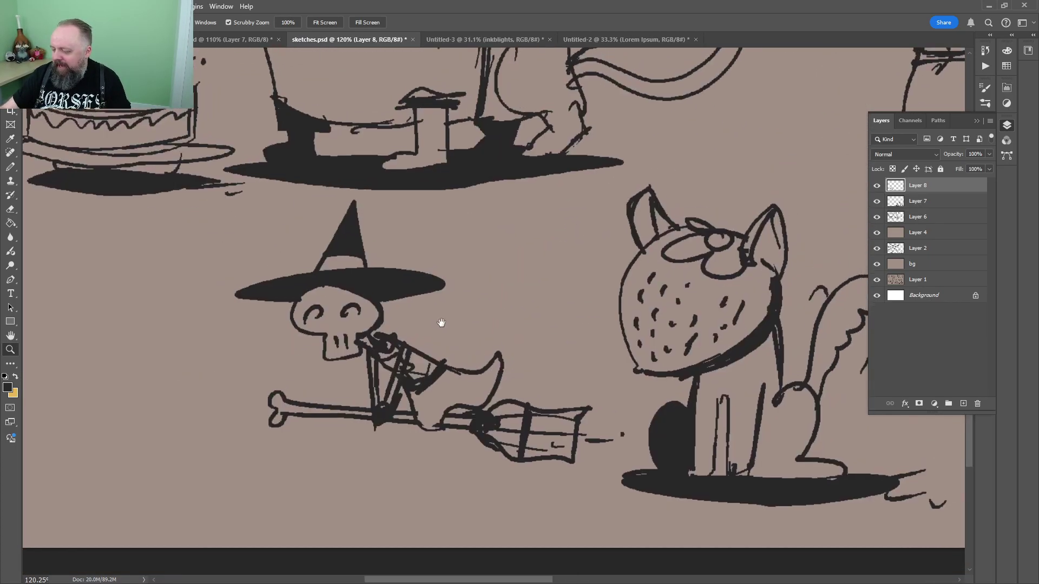
key(b)
mouse_move(400, 265)
mouse_down()
mouse_move(425, 265)
mouse_move(429, 202)
mouse_up()
mouse_move(427, 191)
mouse_down()
mouse_move(457, 204)
mouse_move(467, 172)
mouse_move(468, 231)
mouse_move(418, 224)
mouse_move(455, 228)
mouse_move(437, 262)
mouse_move(545, 259)
mouse_up()
key(g)
click(436, 260)
click(454, 217)
Erase two eyes into the black cat's head, draw its curved tail and refine the silhouette
key(e)
click(437, 214)
click(457, 216)
key(b)
mouse_move(533, 238)
mouse_down()
mouse_move(450, 270)
mouse_move(568, 238)
mouse_move(471, 263)
mouse_move(542, 251)
mouse_move(573, 260)
mouse_up()
key(z)
key(b)
drag(357, 133, 322, 160)
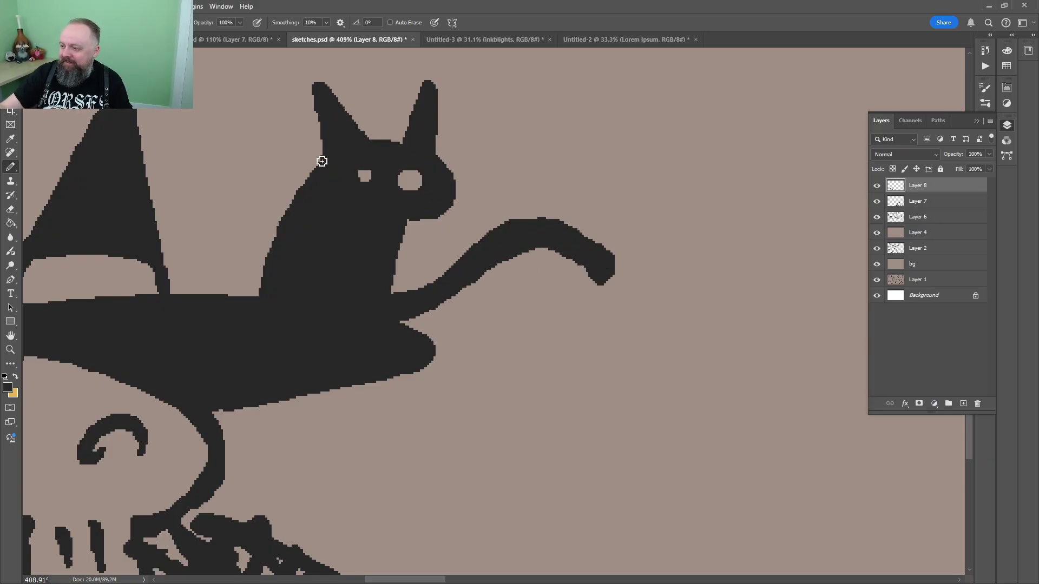
Draw a flat ground shadow with small motion marks beneath the flying skeleton witch and fill the shadow black
key(z)
drag(444, 100, 395, 103)
mouse_move(508, 143)
mouse_down()
mouse_move(545, 144)
mouse_move(523, 195)
mouse_move(524, 249)
mouse_up()
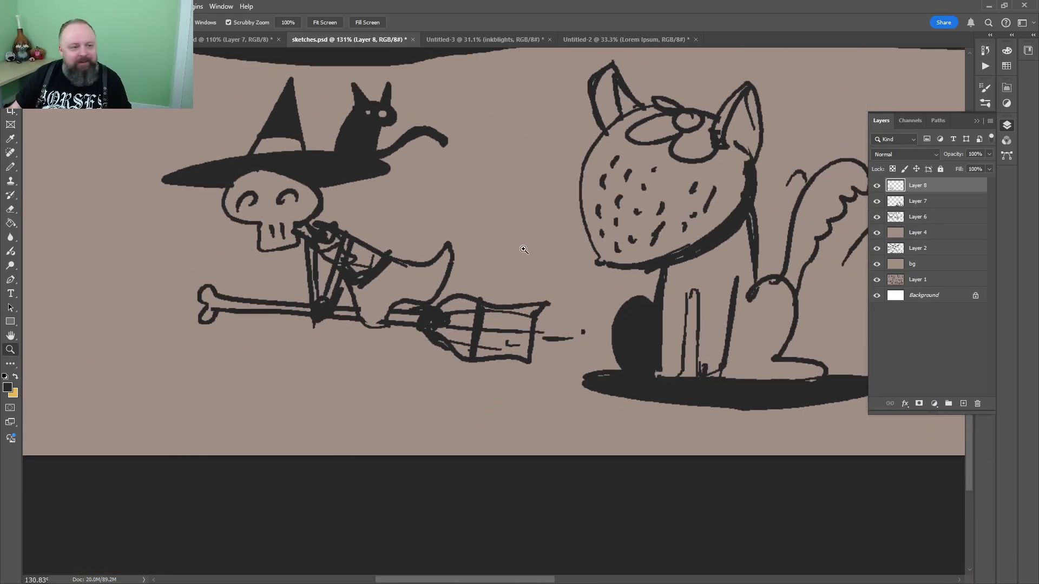
key(b)
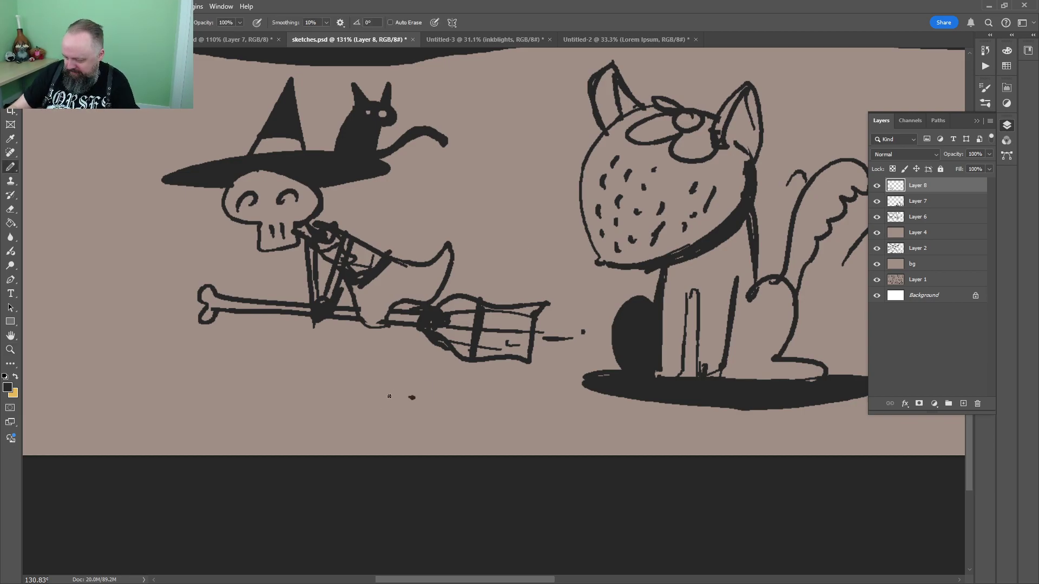
mouse_move(388, 396)
mouse_down()
mouse_move(436, 407)
mouse_move(414, 397)
mouse_move(528, 395)
mouse_move(544, 416)
mouse_up()
key(g)
click(431, 401)
key(b)
key(z)
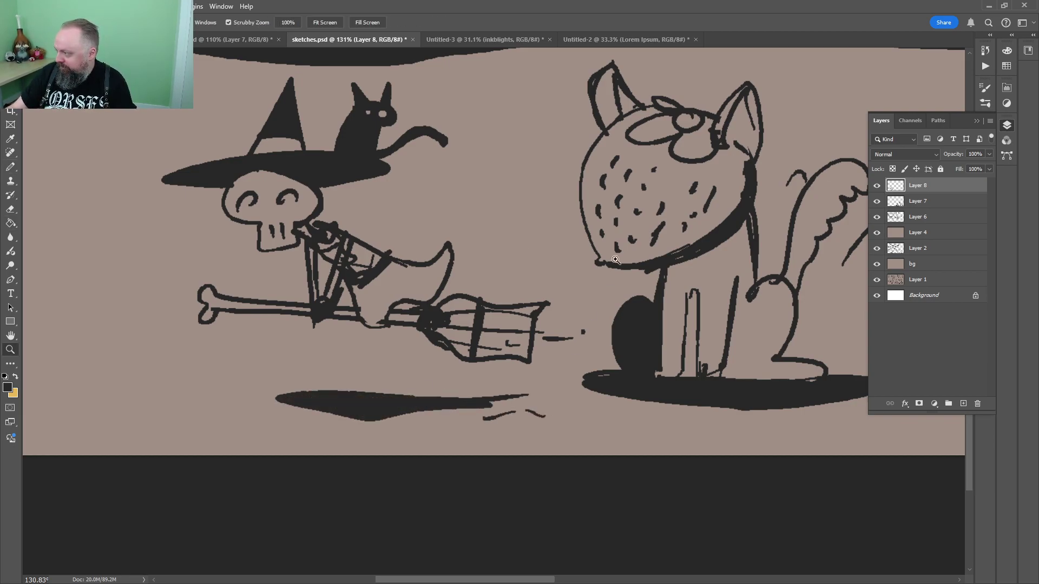
drag(615, 260, 574, 314)
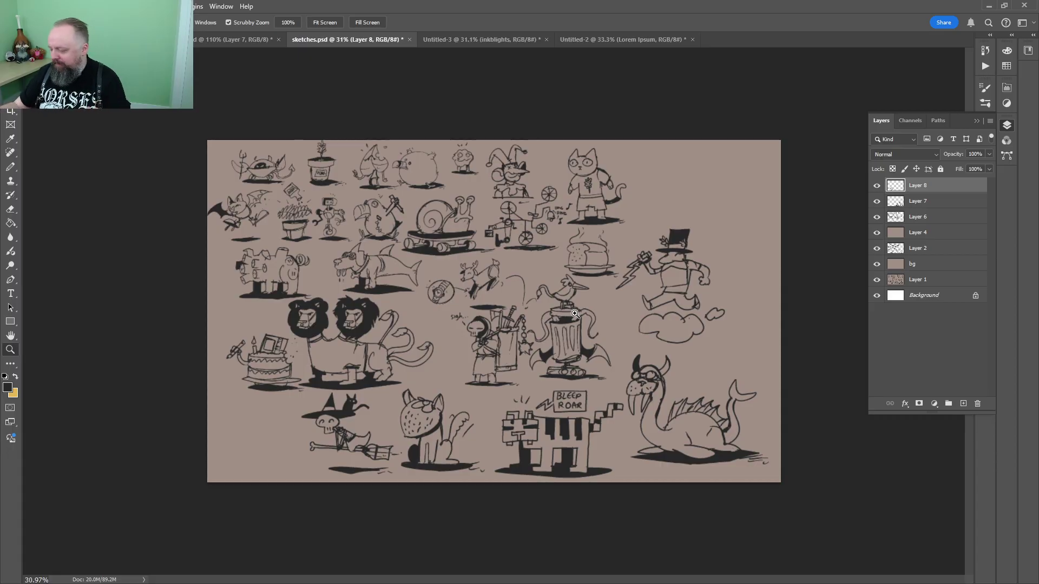
drag(586, 328, 605, 307)
Switch back to the monster illustration and erase stray fur and line work along the chest edge beneath the jaw
click(135, 40)
key(b)
key(z)
drag(563, 347, 572, 348)
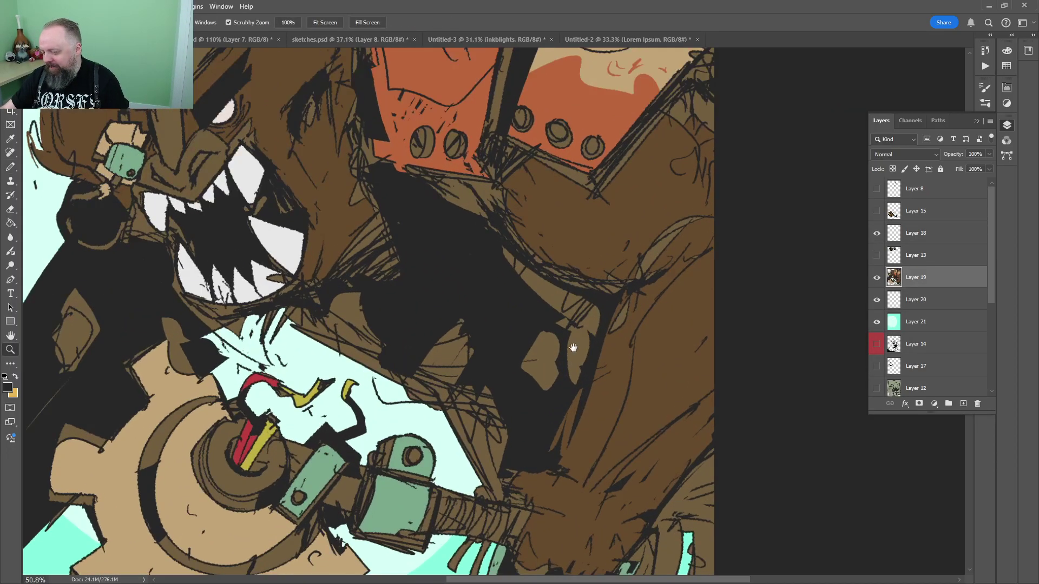
drag(433, 338, 449, 279)
key(e)
mouse_move(325, 248)
mouse_down()
mouse_move(377, 288)
mouse_move(409, 285)
mouse_up()
key(z)
drag(516, 286, 530, 286)
key(e)
mouse_move(373, 273)
mouse_down()
mouse_move(384, 252)
mouse_move(362, 227)
mouse_up()
Lasso the scribbled fur overlapping the pale background between the chest and the weapon handle, delete it and deselect
key(l)
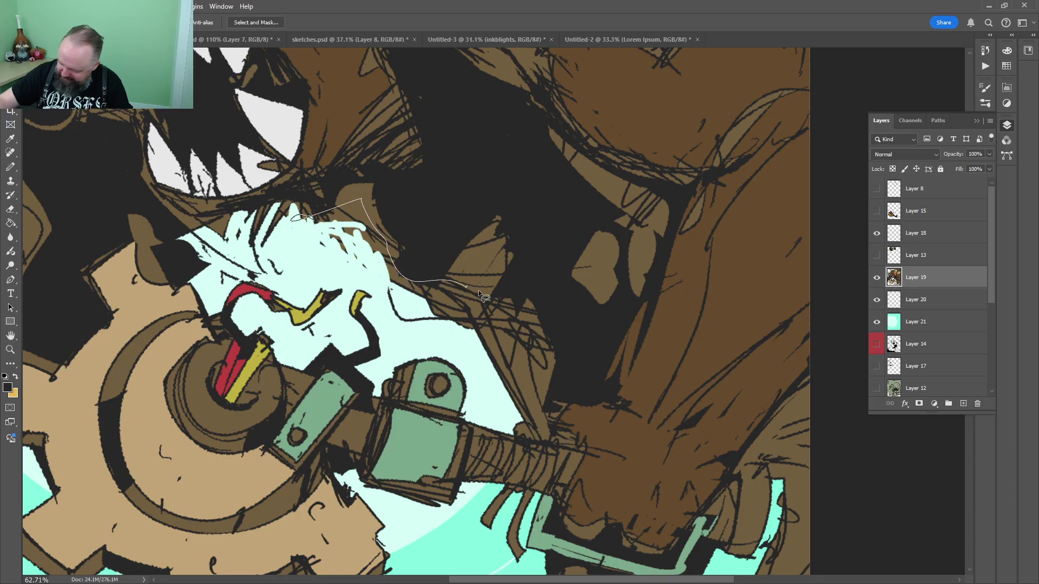
drag(519, 420, 331, 212)
key(Delete)
key(ctrl+d)
key(z)
mouse_move(601, 279)
mouse_down()
mouse_move(554, 279)
mouse_move(567, 296)
mouse_move(584, 296)
mouse_up()
key(b)
alt+click(508, 346)
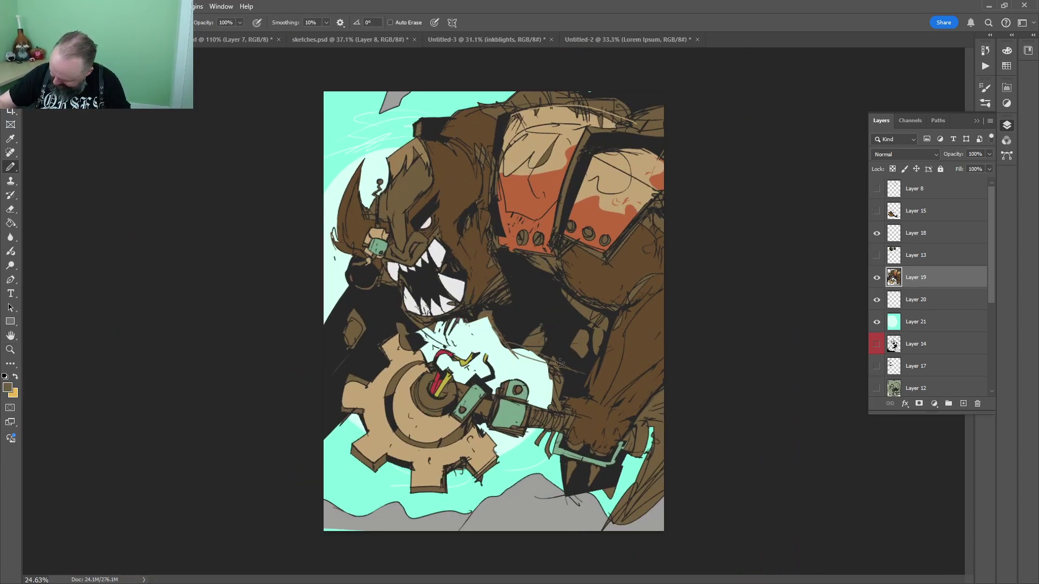
key(z)
scroll(560, 363, down, 2)
scroll(568, 357, up, 3)
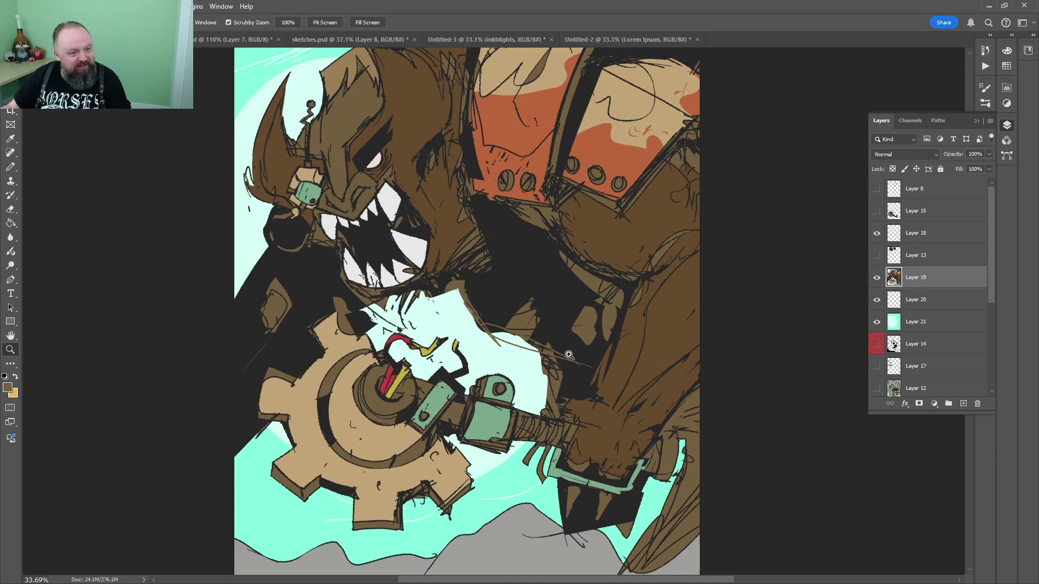
Sample the gear's tan, lighten it to a pale cream, and fill lassoed diagonal highlight bands across the gear
key(i)
click(10, 389)
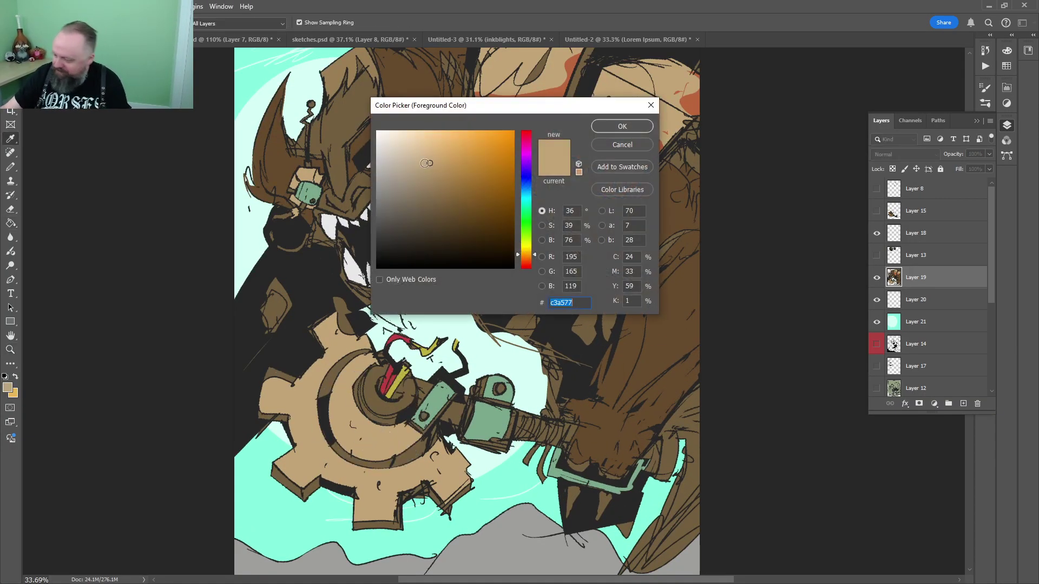
drag(429, 163, 416, 138)
click(596, 130)
key(l)
mouse_move(383, 295)
mouse_down()
mouse_move(420, 318)
mouse_move(433, 478)
mouse_up()
key(g)
click(352, 411)
click(411, 446)
click(416, 487)
key(ctrl+d)
Lasso highlight bands across the two shoulder plates and fill their tan areas with the pale cream
key(z)
drag(527, 295, 507, 310)
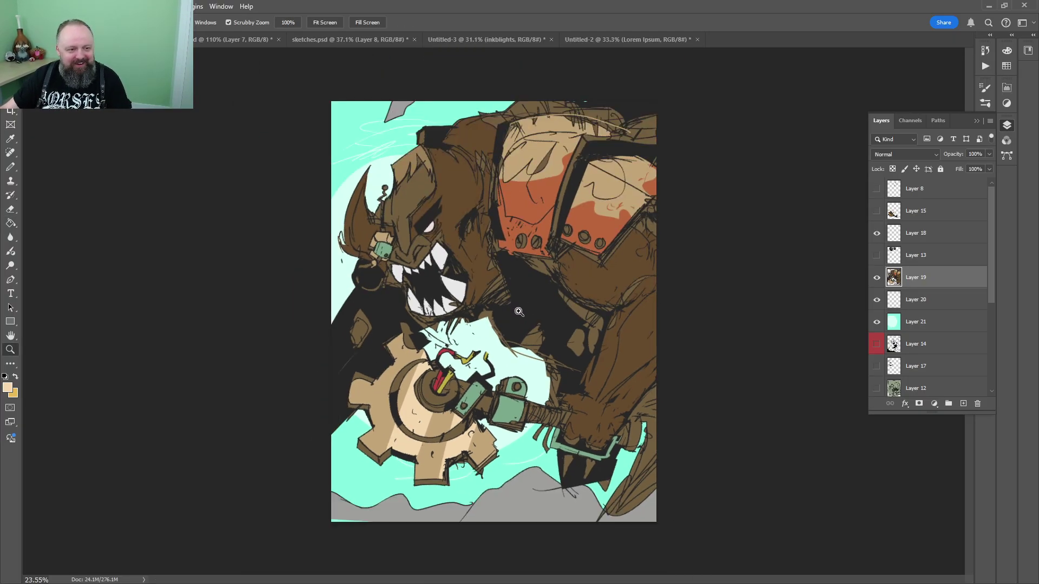
drag(523, 248, 543, 249)
drag(564, 186, 399, 396)
key(l)
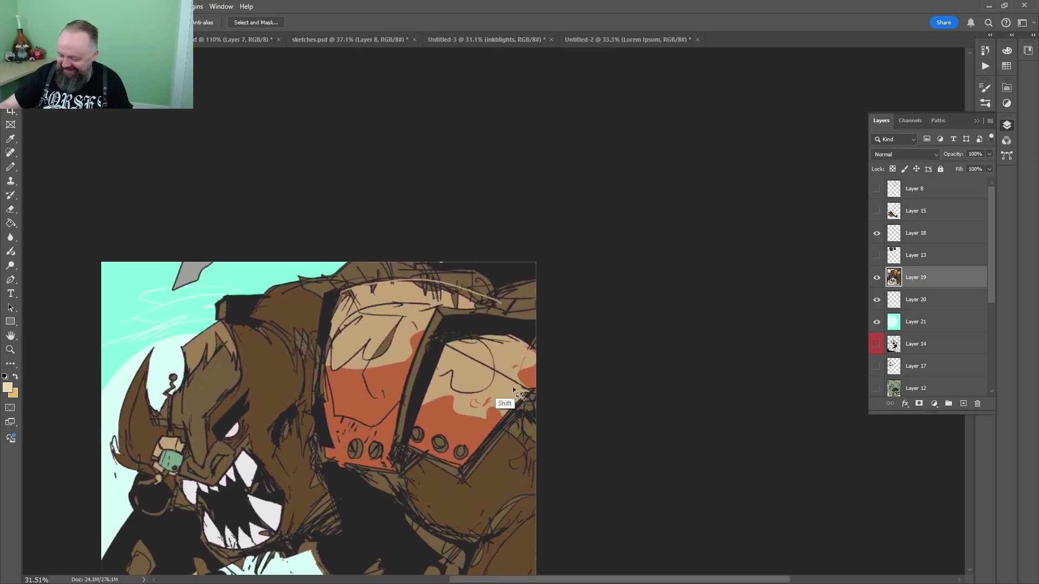
drag(513, 390, 533, 455)
key(g)
click(468, 373)
click(411, 331)
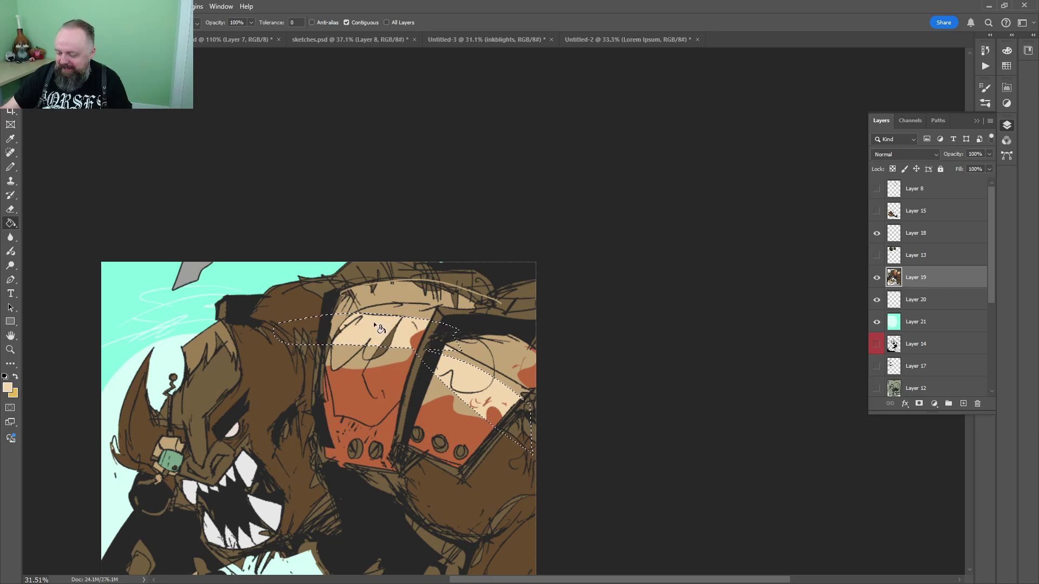
key(z)
scroll(363, 388, down, 3)
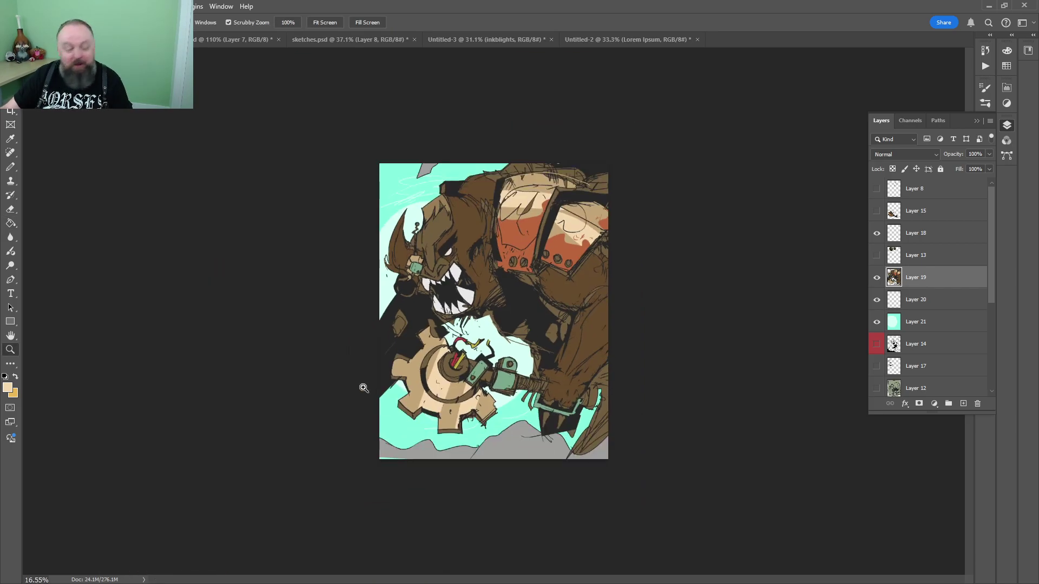
click(384, 341)
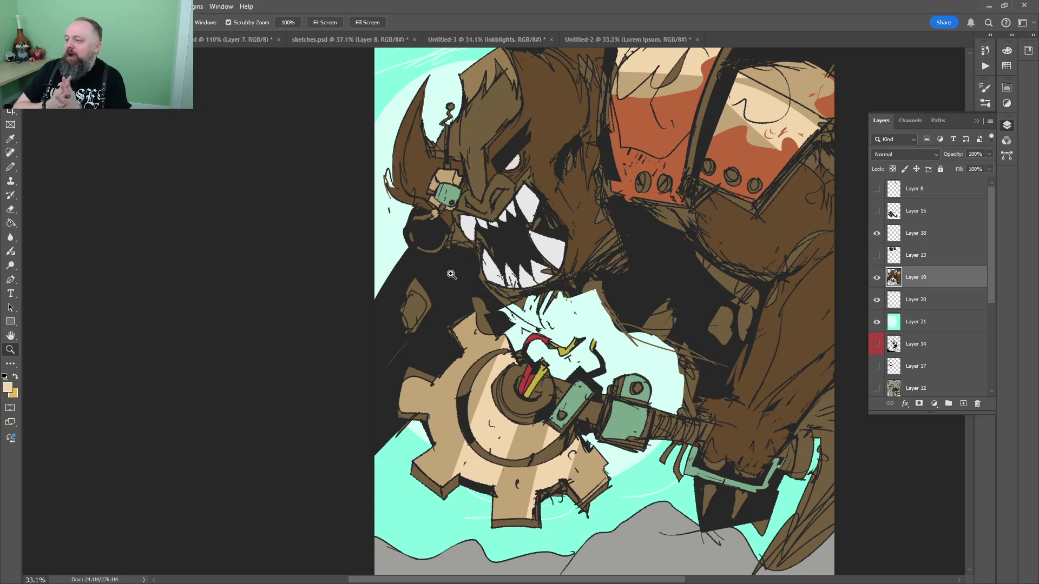
Switch to the sketches.psd sheet and draw a seated cat's body and oval head outlines in its empty lower-left corner
click(238, 40)
key(b)
click(368, 40)
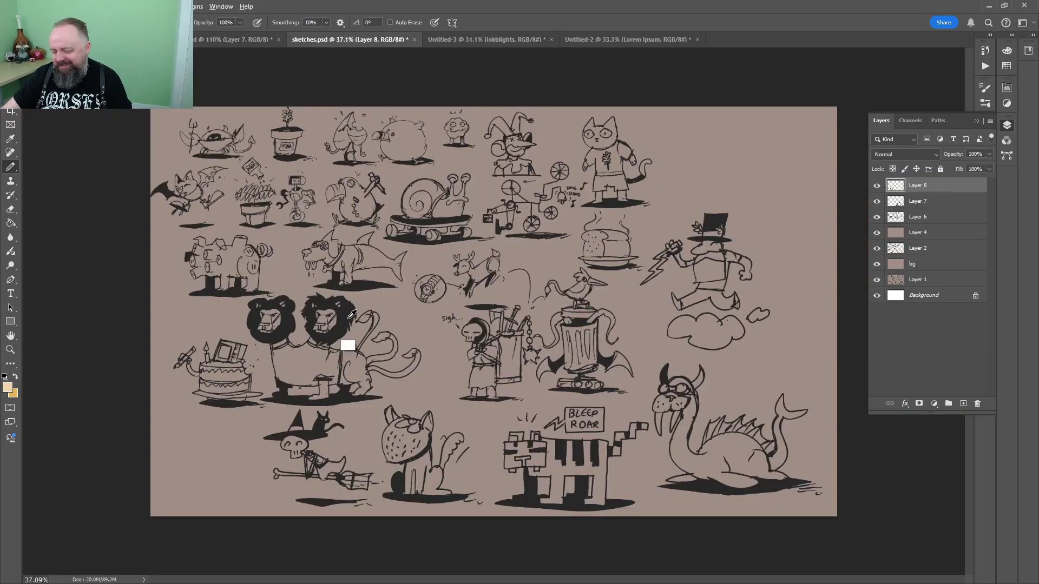
key(z)
drag(252, 469, 498, 276)
key(b)
mouse_move(344, 341)
mouse_down()
mouse_move(408, 210)
mouse_move(372, 348)
mouse_move(403, 349)
mouse_up()
mouse_move(433, 212)
mouse_down()
mouse_move(501, 176)
mouse_move(433, 213)
mouse_up()
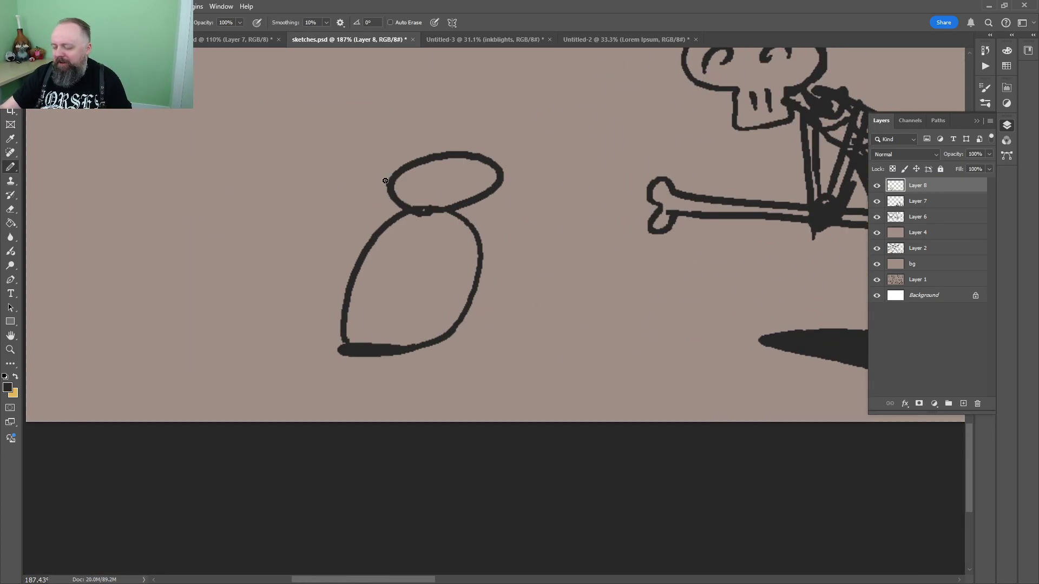
Add two pointed ears to the cat, fill the head with the dark ink colour, and erase two round eyes
drag(385, 181, 422, 156)
mouse_move(440, 154)
mouse_down()
mouse_move(449, 130)
mouse_move(474, 154)
mouse_up()
key(g)
click(460, 162)
key(e)
click(424, 186)
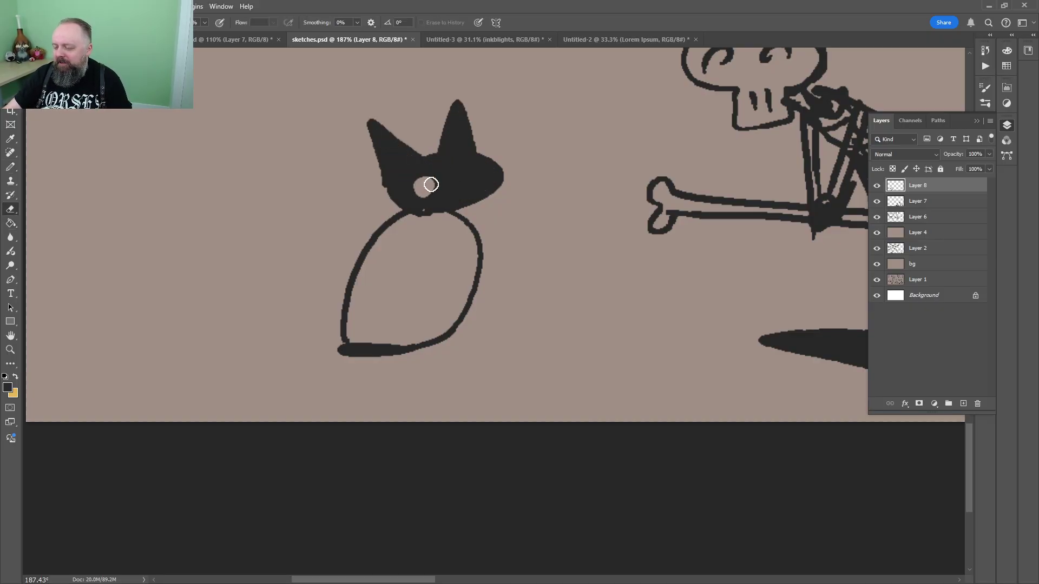
click(461, 179)
Fill the cat's body with the dark ink colour and extend its front edge down to a flat base
key(g)
click(433, 248)
key(b)
drag(481, 270, 452, 352)
drag(452, 352, 354, 356)
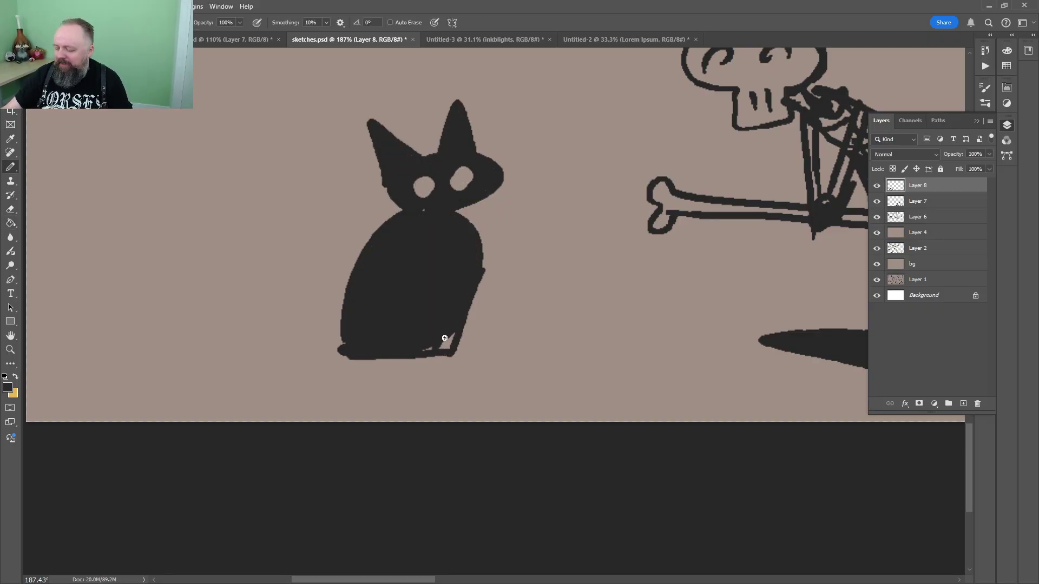
Draw a bushy, ragged-edged tail rising behind the cat and fill it with the dark ink colour
mouse_move(352, 275)
mouse_down()
mouse_move(301, 175)
mouse_move(301, 225)
mouse_move(342, 299)
mouse_up()
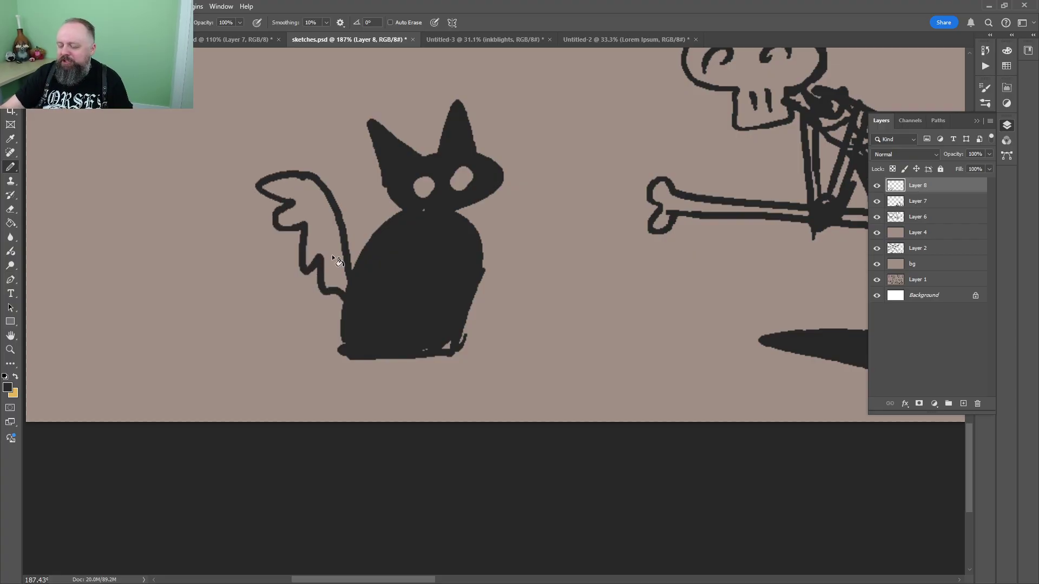
key(g)
click(329, 250)
Draw the cat's outstretched arm dangling a small mouse and letter "eeek" beside it
key(b)
mouse_move(470, 245)
mouse_down()
mouse_move(535, 228)
mouse_move(490, 242)
mouse_move(534, 290)
mouse_move(541, 279)
mouse_move(552, 304)
mouse_up()
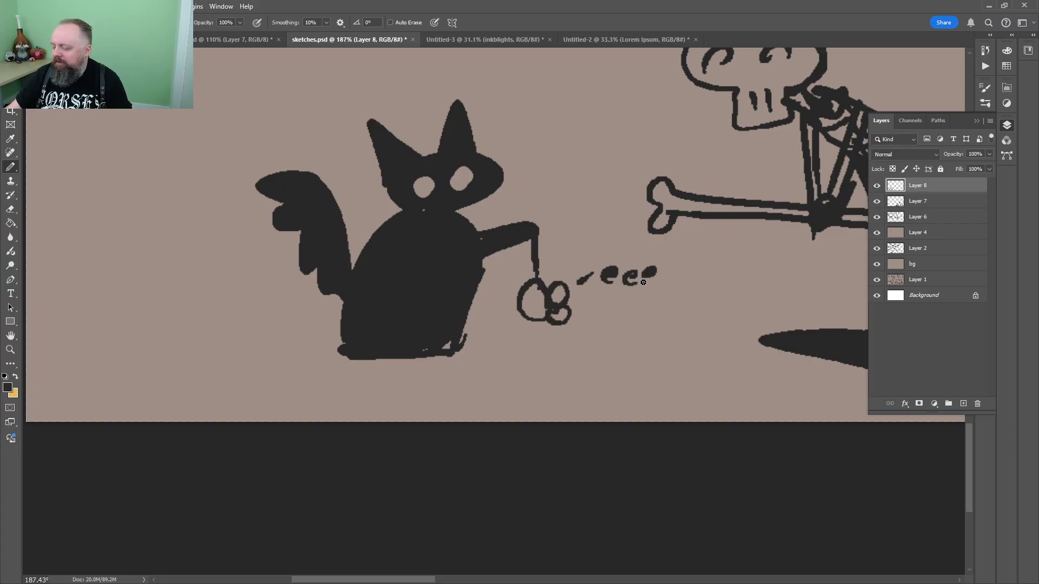
drag(642, 281, 654, 282)
drag(670, 258, 666, 284)
drag(677, 271, 676, 288)
Paint a solid ground shadow beneath the black cat and narrow its eyes with slanted lower edges
mouse_move(495, 355)
mouse_down()
mouse_move(475, 374)
mouse_move(447, 361)
mouse_move(329, 373)
mouse_up()
drag(482, 179, 462, 185)
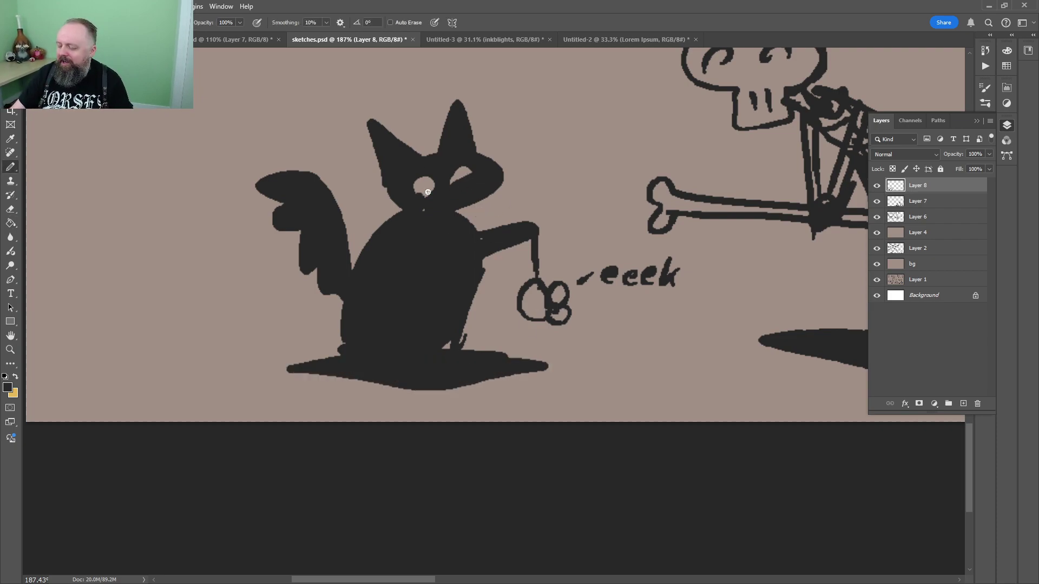
key(z)
scroll(627, 232, down, 3)
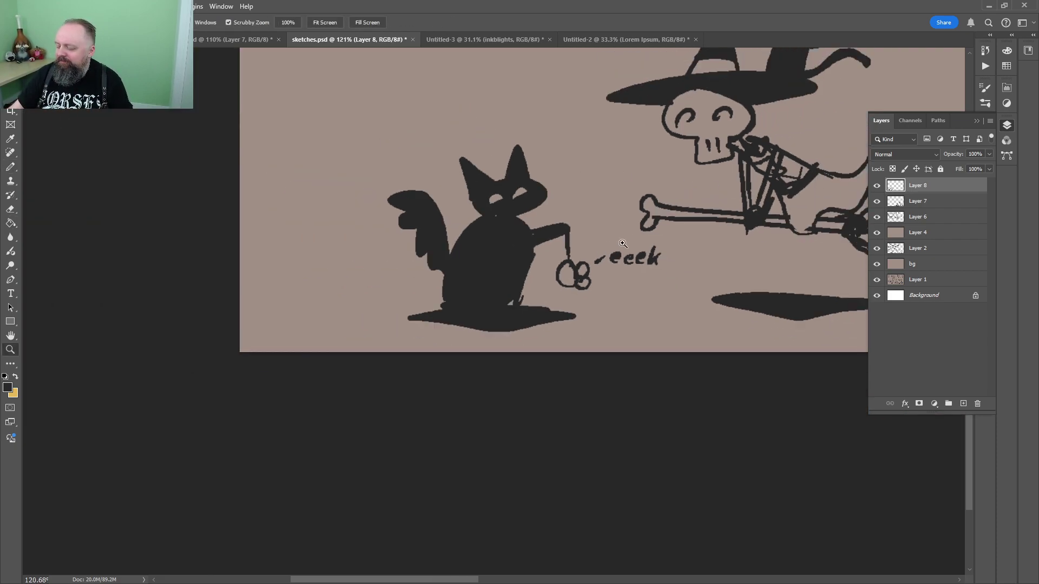
scroll(623, 243, down, 1)
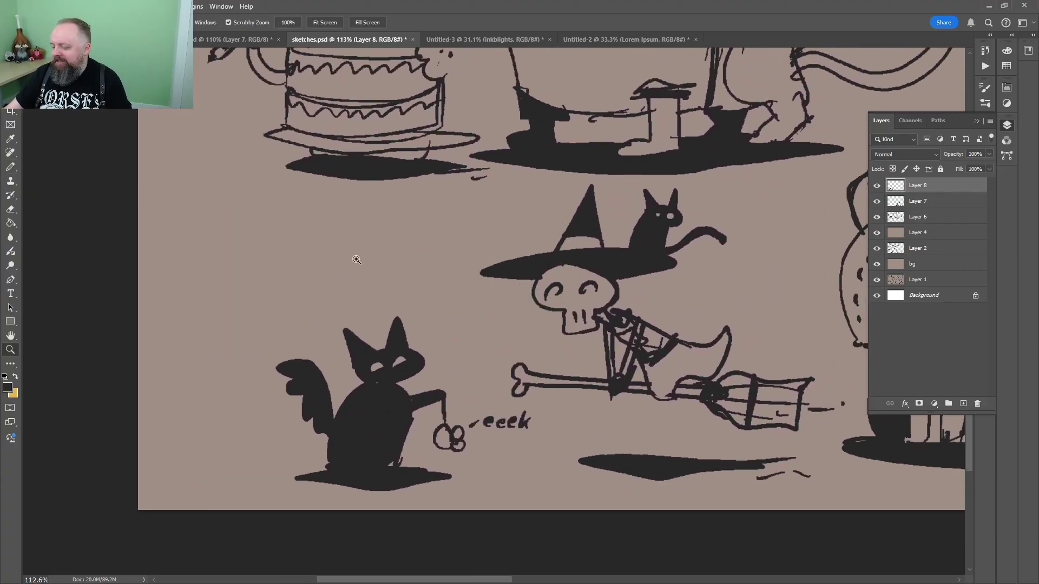
Draw a skeletal cat above the black one, starting with an eared skull, spine, ribs and the first front leg
scroll(313, 227, up, 5)
key(b)
mouse_move(378, 130)
mouse_down()
mouse_move(346, 131)
mouse_move(386, 246)
mouse_move(373, 130)
mouse_move(429, 136)
mouse_up()
drag(437, 171, 565, 179)
mouse_move(492, 173)
mouse_down()
mouse_move(487, 189)
mouse_move(514, 184)
mouse_move(538, 234)
mouse_move(576, 183)
mouse_move(413, 182)
mouse_move(413, 264)
mouse_move(483, 193)
mouse_up()
drag(413, 269, 430, 270)
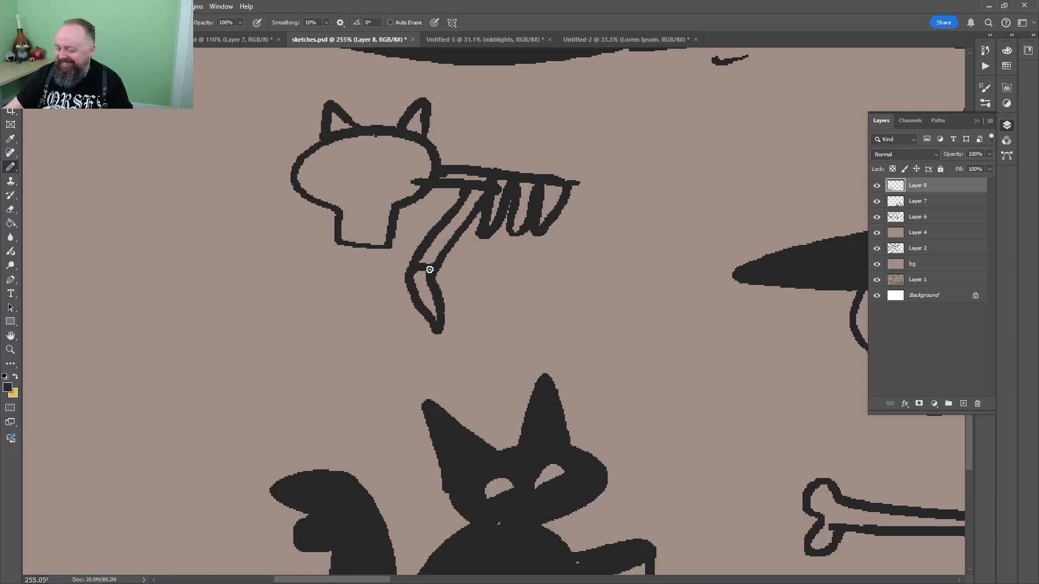
Draw the skeletal cat's second front leg and rough in the pelvis at the rear end of the spine
mouse_move(486, 212)
mouse_down()
mouse_move(494, 283)
mouse_move(503, 255)
mouse_up()
key(e)
key(b)
mouse_move(503, 192)
mouse_down()
mouse_move(500, 271)
mouse_move(480, 333)
mouse_move(514, 259)
mouse_up()
mouse_move(565, 208)
mouse_down()
mouse_move(586, 181)
mouse_move(611, 184)
mouse_up()
Draw the skull's face with round eye sockets, a reworked small triangular nose and two fangs
mouse_move(392, 151)
mouse_down()
mouse_move(374, 184)
mouse_move(387, 150)
mouse_up()
drag(327, 163, 321, 176)
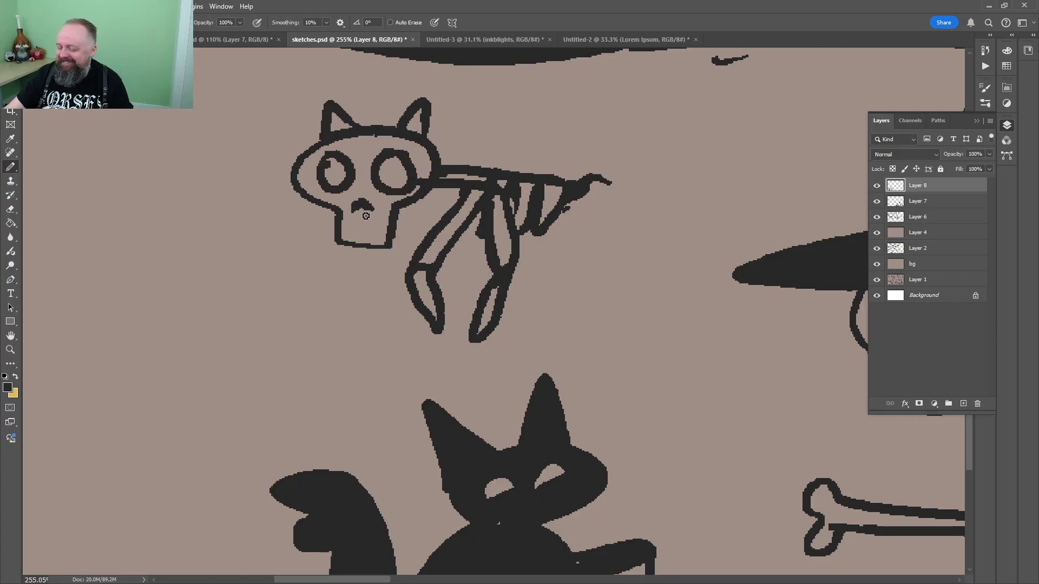
key(ctrl+z)
key(ctrl+z)
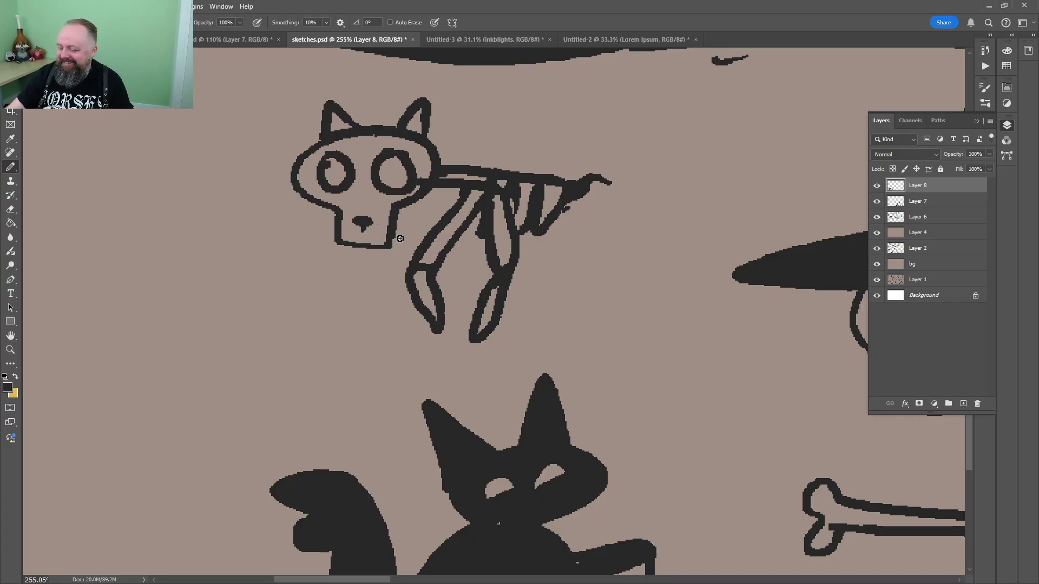
drag(336, 247, 389, 253)
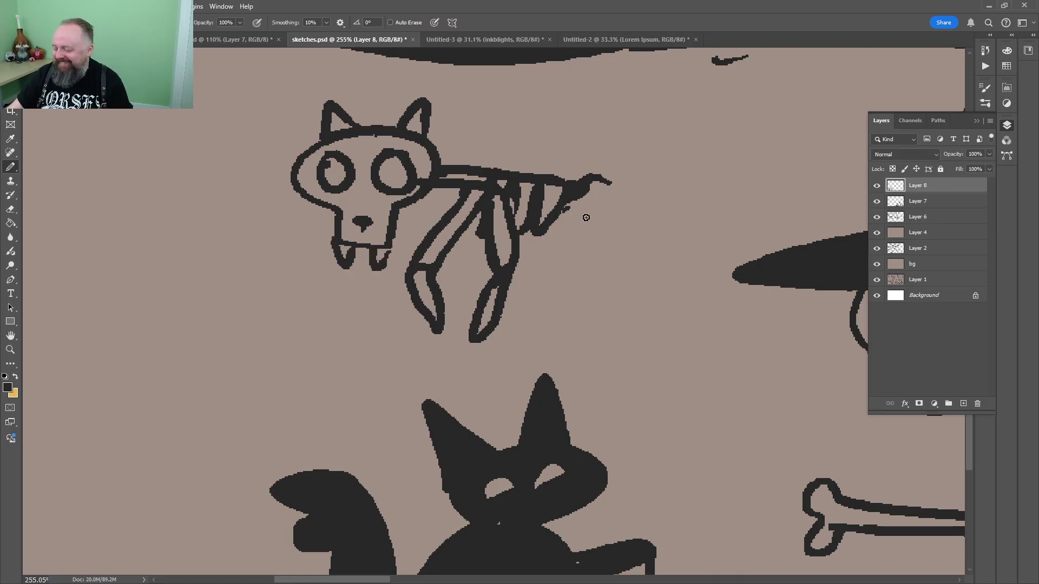
Draw the skeletal cat's hind legs and curled bony tail, filling the far hind leg solid
drag(576, 202, 605, 265)
mouse_move(599, 185)
mouse_down()
mouse_move(618, 275)
mouse_move(619, 262)
mouse_up()
mouse_move(562, 202)
mouse_down()
mouse_move(580, 216)
mouse_move(641, 155)
mouse_move(641, 181)
mouse_move(671, 101)
mouse_move(652, 130)
mouse_up()
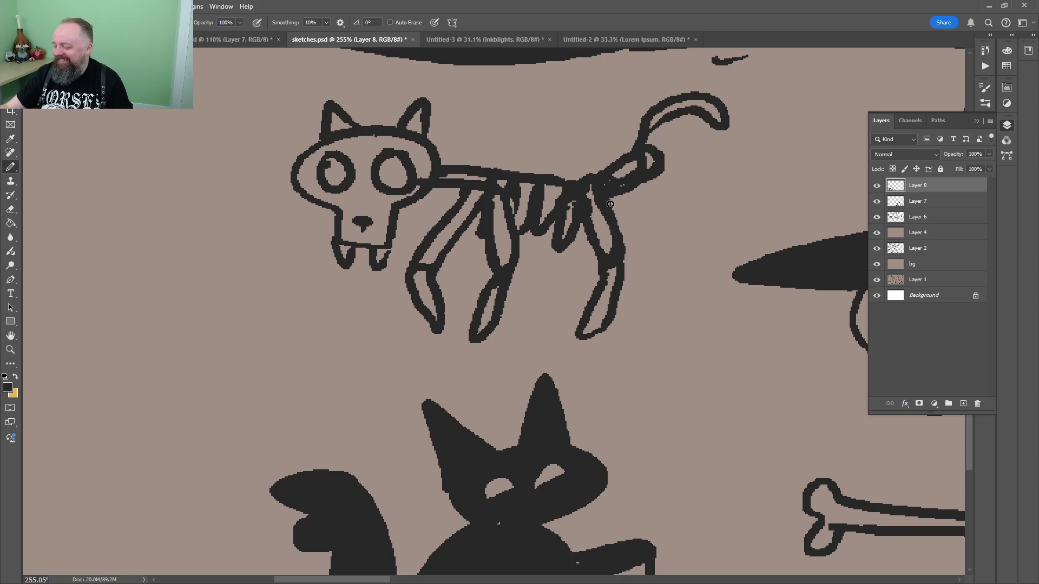
mouse_move(543, 221)
mouse_down()
mouse_move(528, 304)
mouse_move(569, 240)
mouse_up()
key(g)
click(557, 243)
key(b)
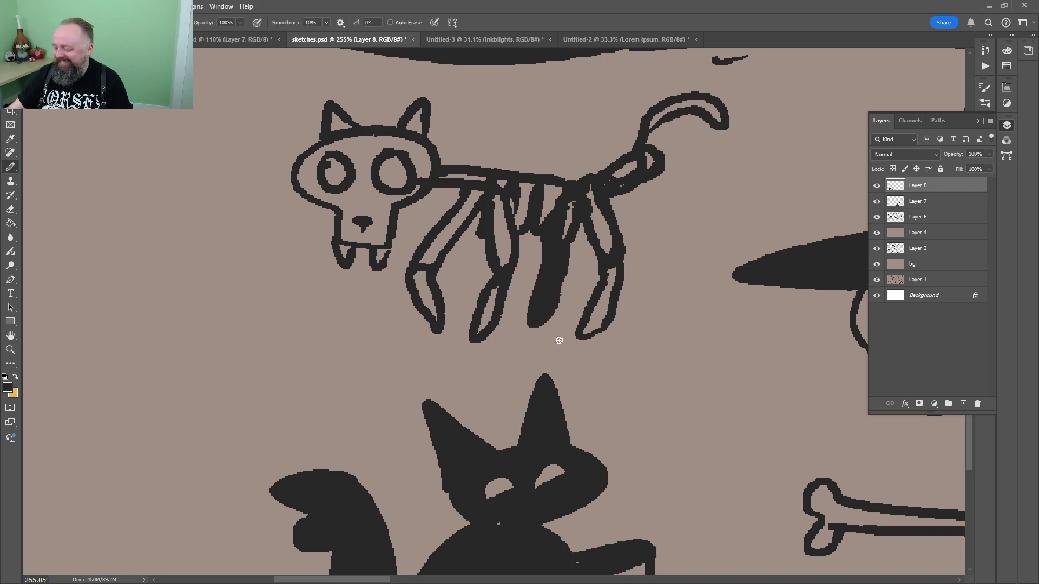
Draw and fill a ground shadow under the skeletal cat, and fill both of its eye sockets
mouse_move(556, 341)
mouse_down()
mouse_move(479, 359)
mouse_move(600, 332)
mouse_up()
key(g)
click(529, 348)
key(b)
key(g)
click(393, 172)
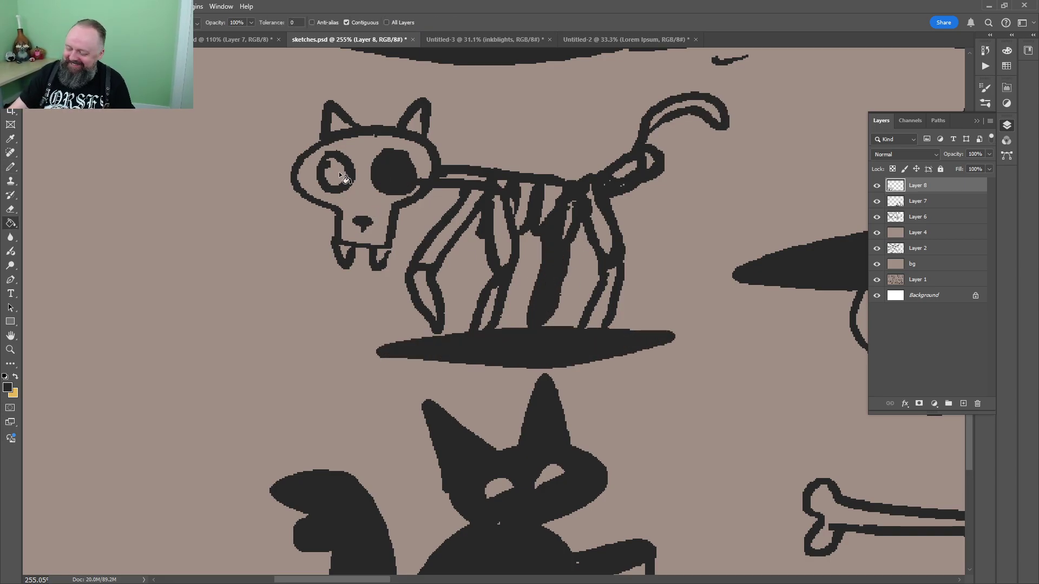
click(335, 172)
key(z)
mouse_move(554, 187)
mouse_down()
mouse_move(502, 198)
mouse_move(550, 170)
mouse_up()
key(l)
drag(518, 211, 530, 186)
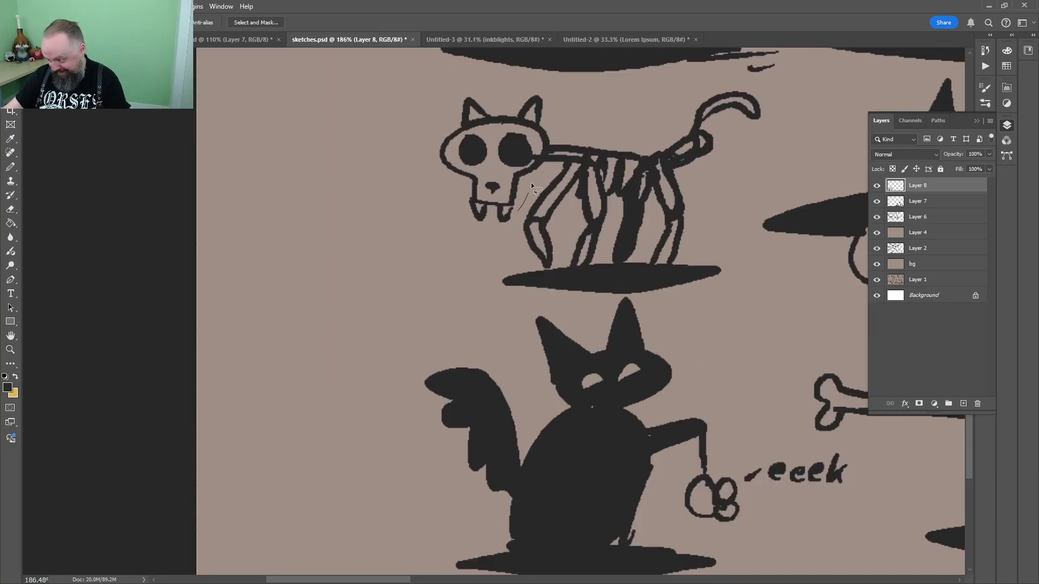
drag(530, 227, 518, 211)
key(v)
drag(514, 203, 520, 185)
key(ctrl+z)
key(ctrl+z)
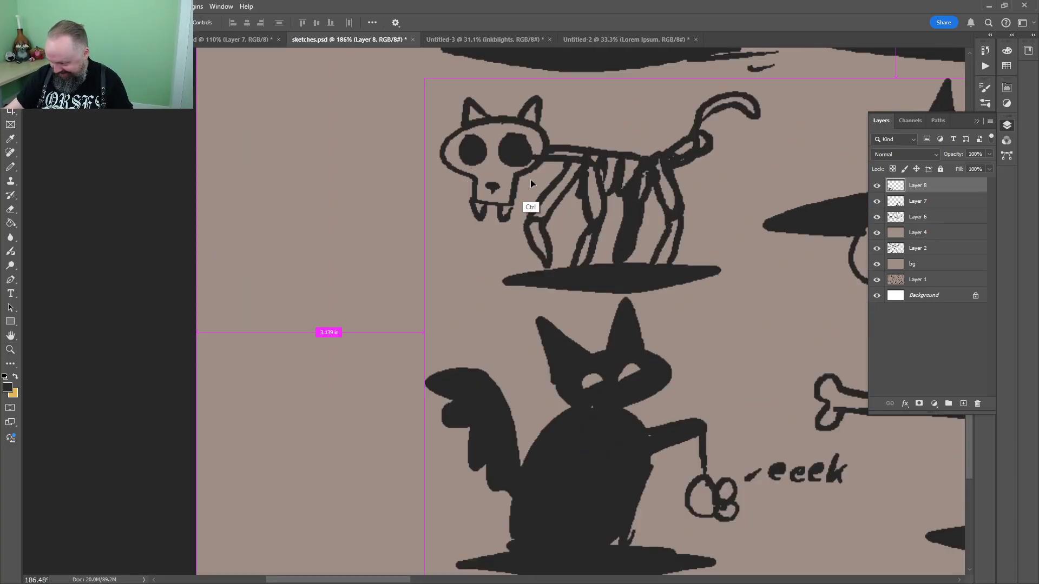
Darken the gap along the skeletal cat's neck and spine behind the skull
key(z)
mouse_move(669, 182)
mouse_down()
mouse_move(638, 184)
mouse_move(647, 172)
mouse_up()
key(b)
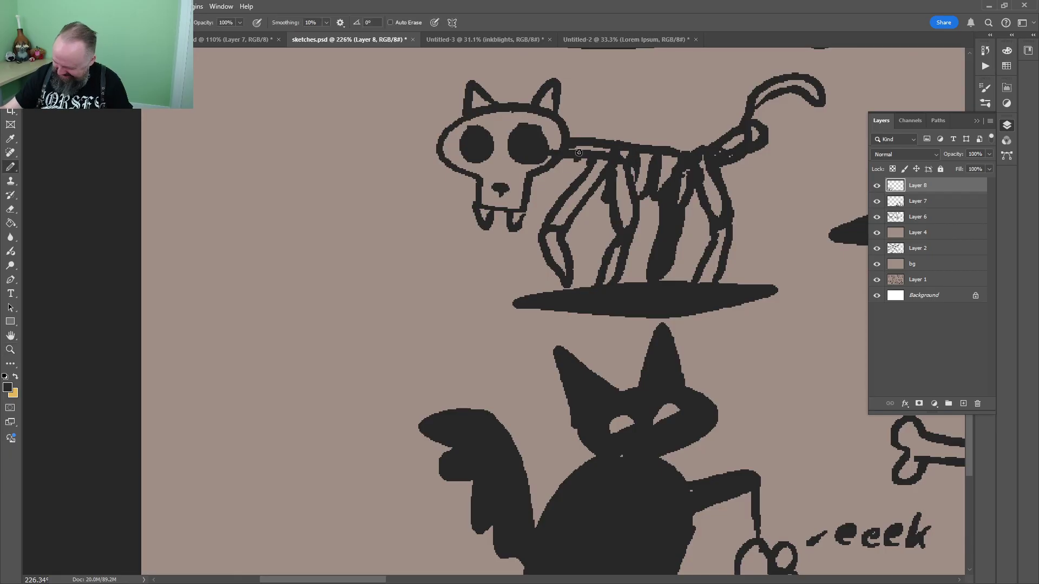
mouse_move(562, 158)
mouse_down()
mouse_move(577, 195)
mouse_move(615, 149)
mouse_up()
Add small ground dashes beside the end of the skeletal cat's shadow
key(z)
drag(680, 115, 649, 116)
drag(731, 112, 504, 275)
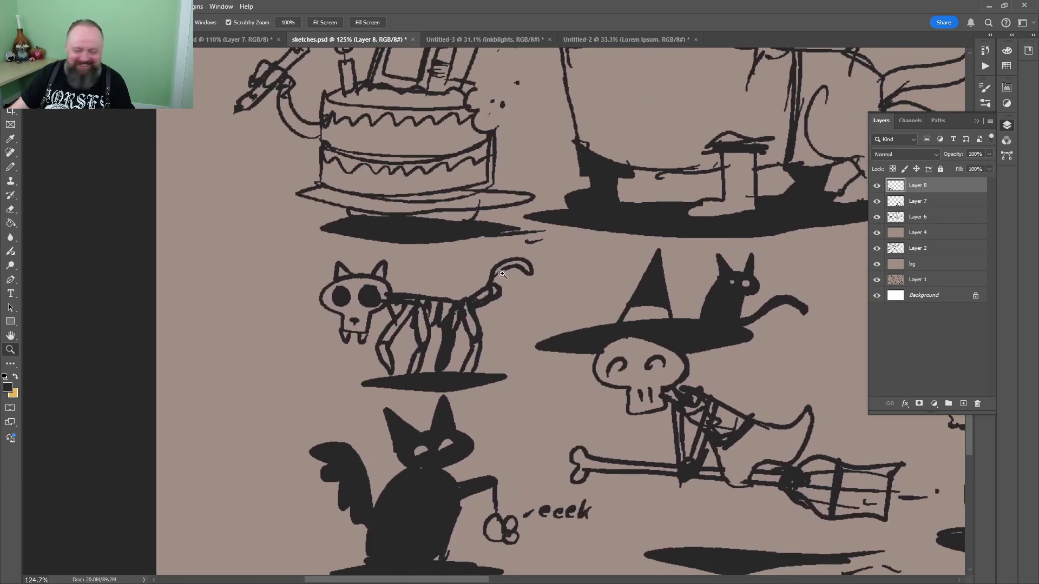
drag(487, 371, 493, 374)
key(b)
key(z)
scroll(489, 400, down, 3)
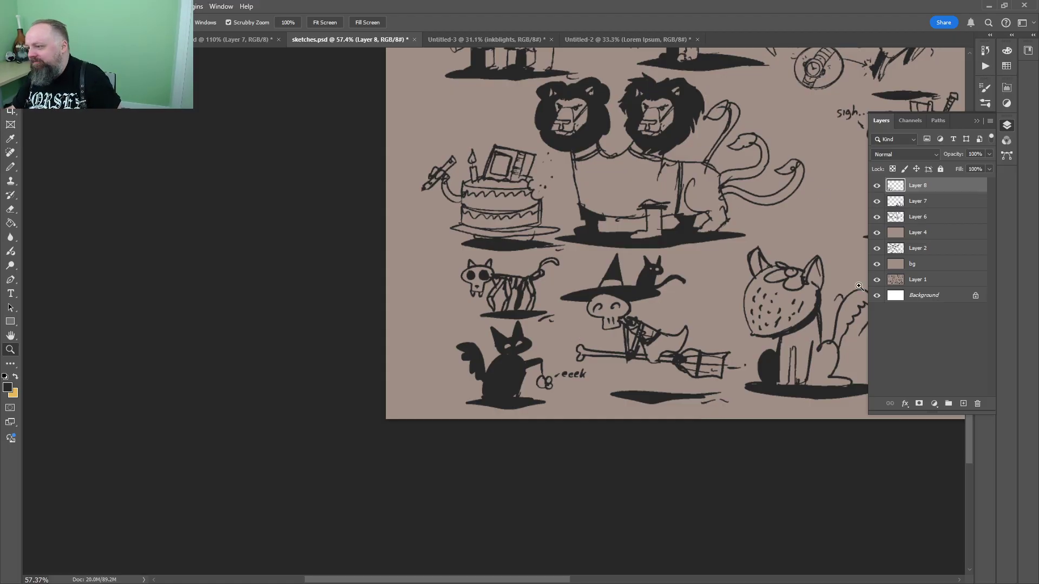
Touch up the line work around the skeletal cat's head and back
scroll(499, 284, up, 6)
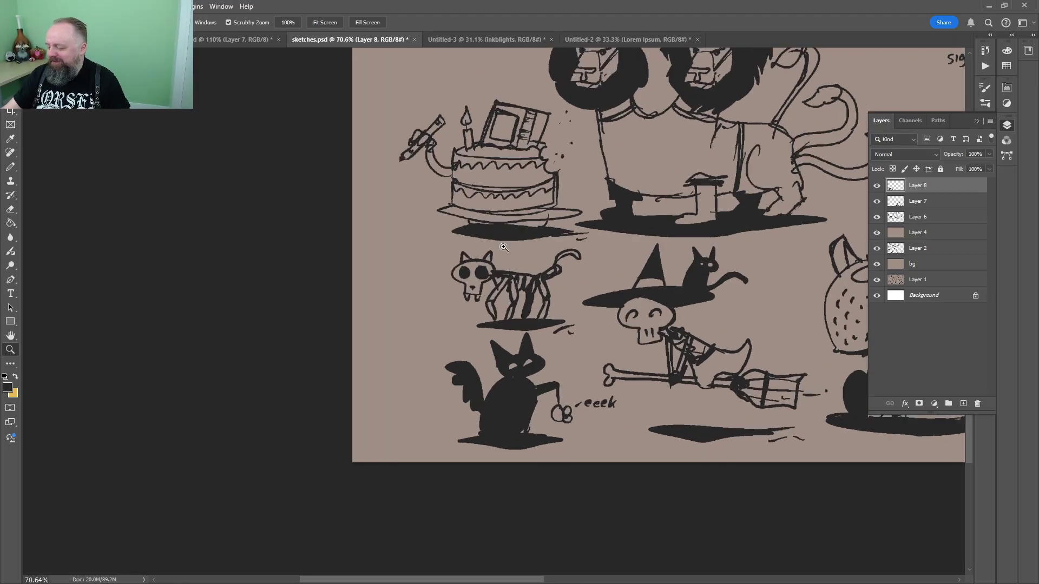
key(b)
key(e)
key(b)
mouse_move(438, 242)
mouse_down()
mouse_move(422, 260)
mouse_move(449, 249)
mouse_move(523, 267)
mouse_up()
key(z)
mouse_move(655, 253)
mouse_down()
mouse_move(563, 255)
mouse_move(617, 226)
mouse_move(638, 191)
mouse_move(623, 281)
mouse_move(627, 233)
mouse_up()
scroll(596, 242, down, 2)
Switch back to the monster illustration and view the whole canvas
key(ctrl+shift+Tab)
key(ctrl+shift+Tab)
key(b)
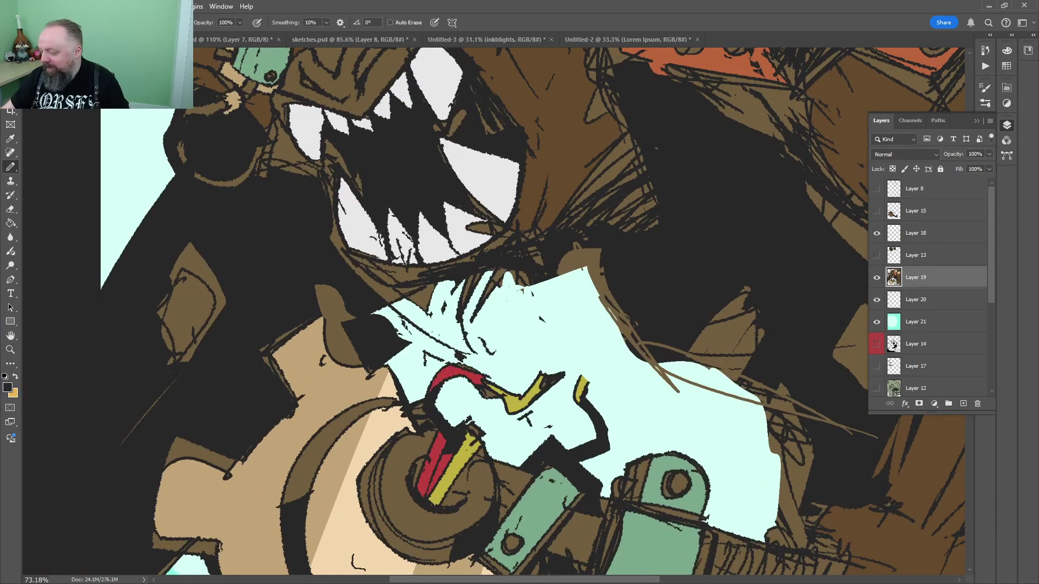
key(z)
scroll(466, 339, down, 4)
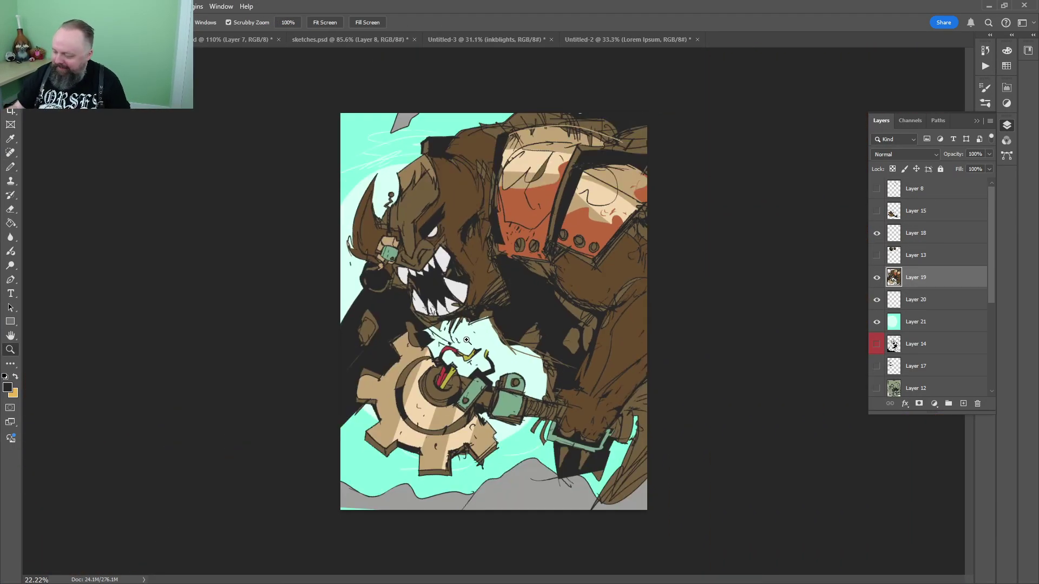
key(b)
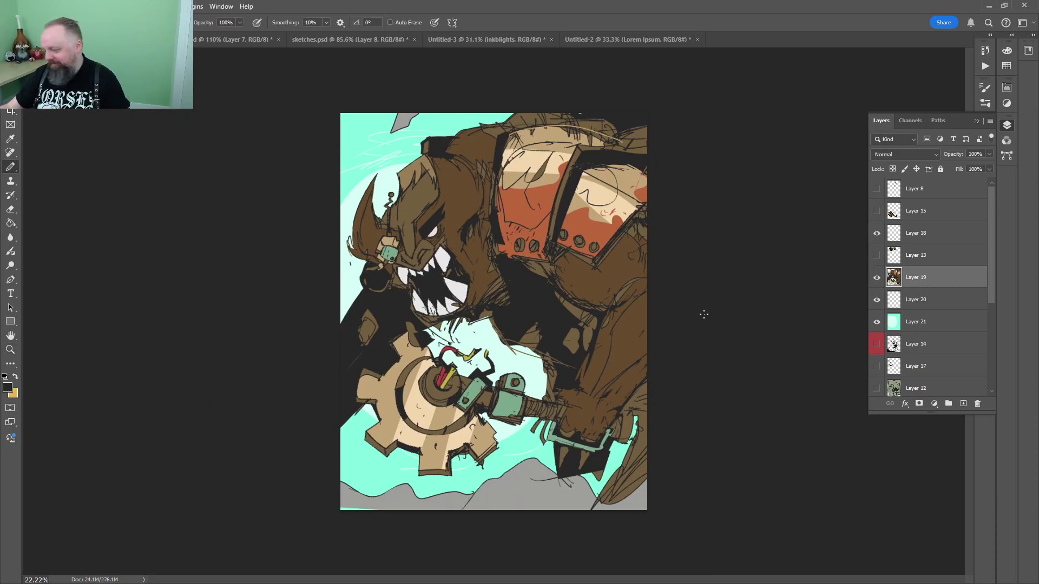
Set the foreground colour to magenta ff00ae and add a new layer at the top of the layer stack
click(934, 196)
key(i)
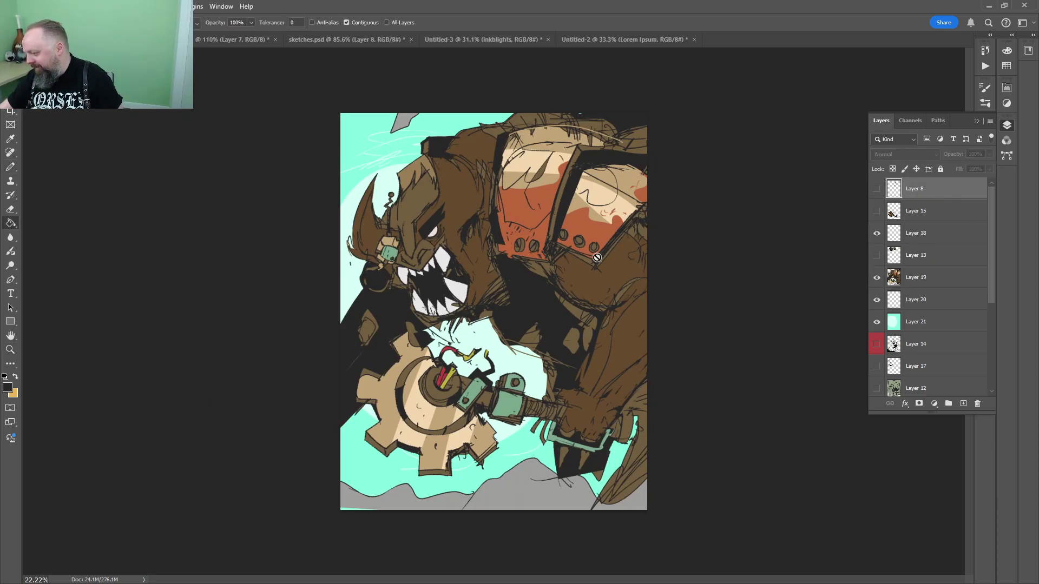
click(601, 223)
click(7, 388)
drag(527, 209, 530, 155)
drag(448, 193, 505, 119)
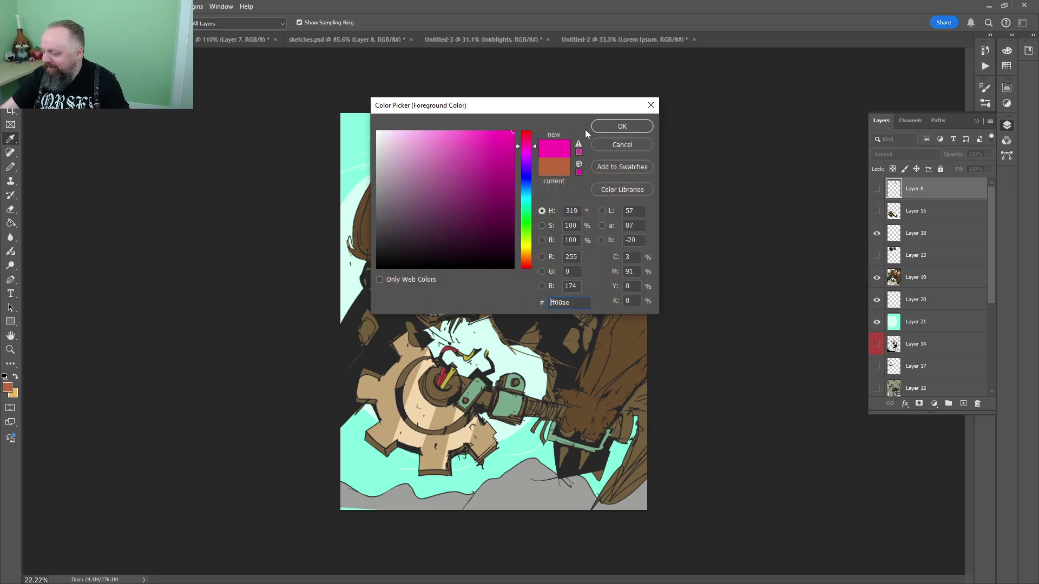
click(622, 126)
click(963, 404)
Draw sweeping magenta composition curves across the head and shoulder armour, spiralling into the gap above the gear
key(b)
mouse_move(630, 154)
mouse_down()
mouse_move(532, 136)
mouse_move(646, 175)
mouse_move(504, 154)
mouse_move(634, 191)
mouse_up()
drag(646, 277, 346, 311)
drag(646, 283, 298, 352)
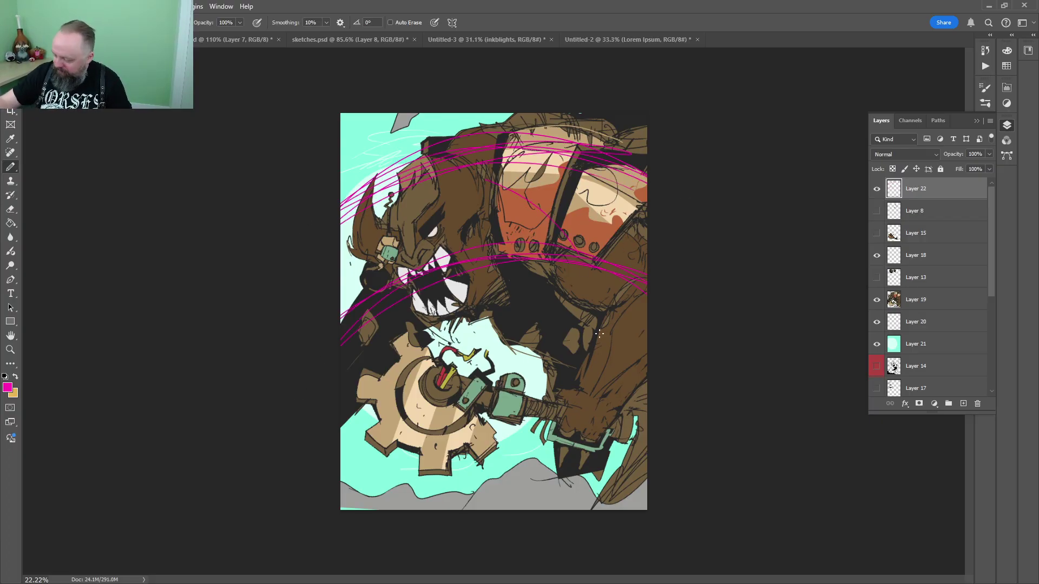
mouse_move(600, 334)
mouse_down()
mouse_move(513, 353)
mouse_move(518, 330)
mouse_up()
drag(597, 263, 517, 306)
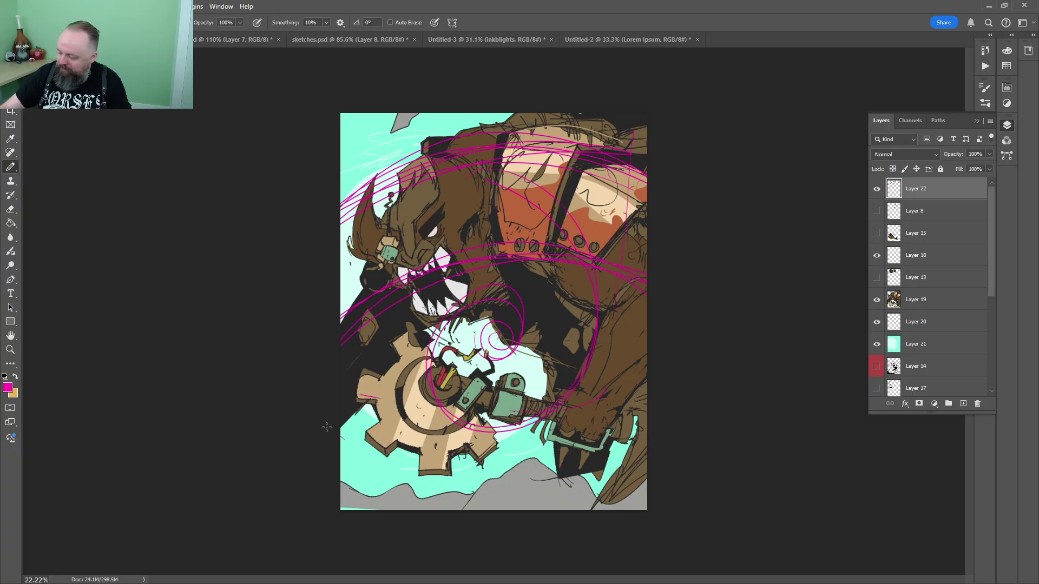
Hide the layer with the magenta composition curves and review the illustration without them
click(876, 188)
key(z)
drag(528, 303, 533, 300)
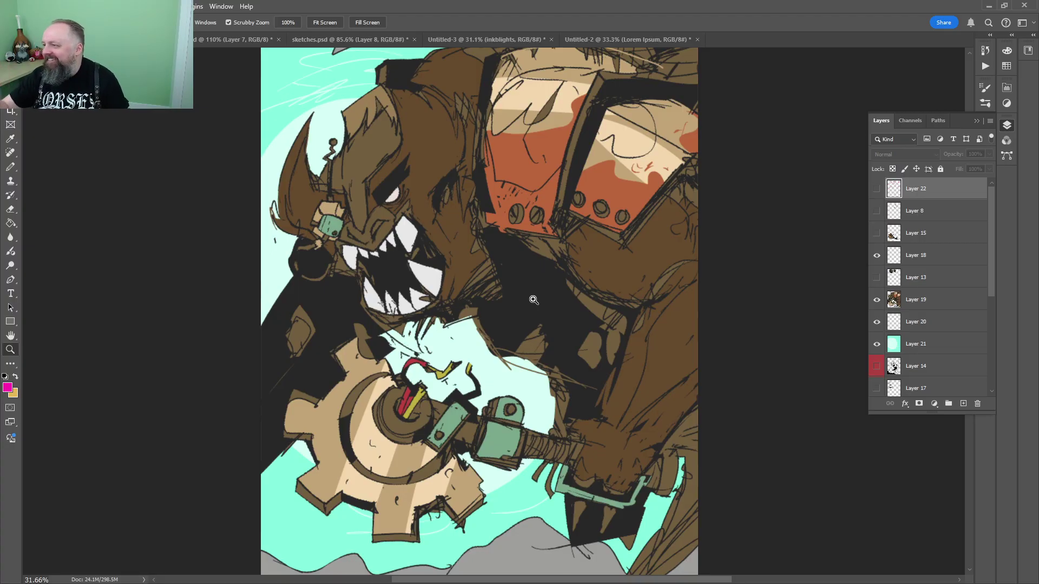
drag(534, 299, 522, 289)
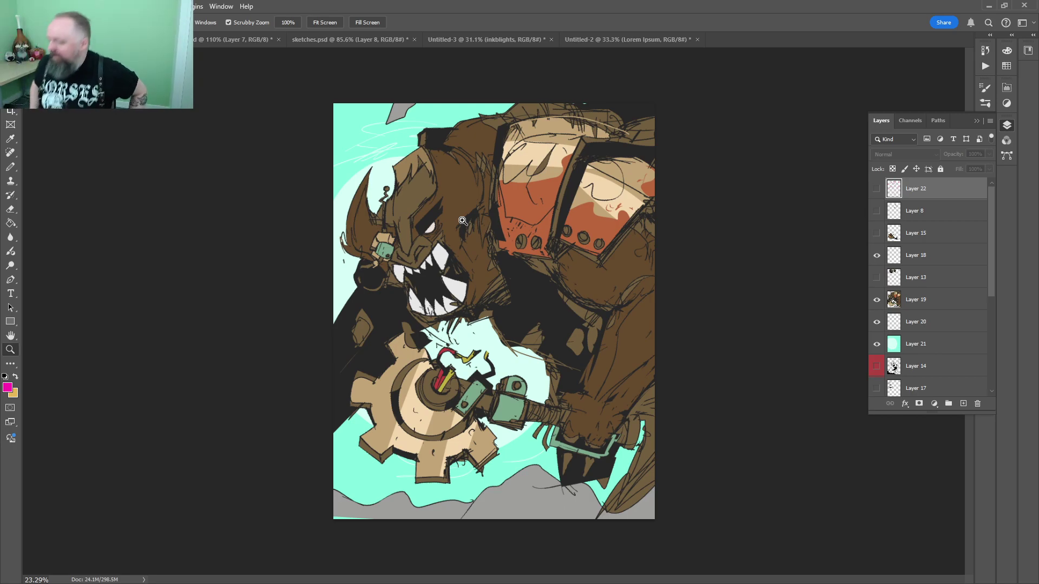
Sample the near-black ink colour from the monster's head and brow
drag(421, 219, 509, 224)
key(b)
alt+click(413, 127)
key(z)
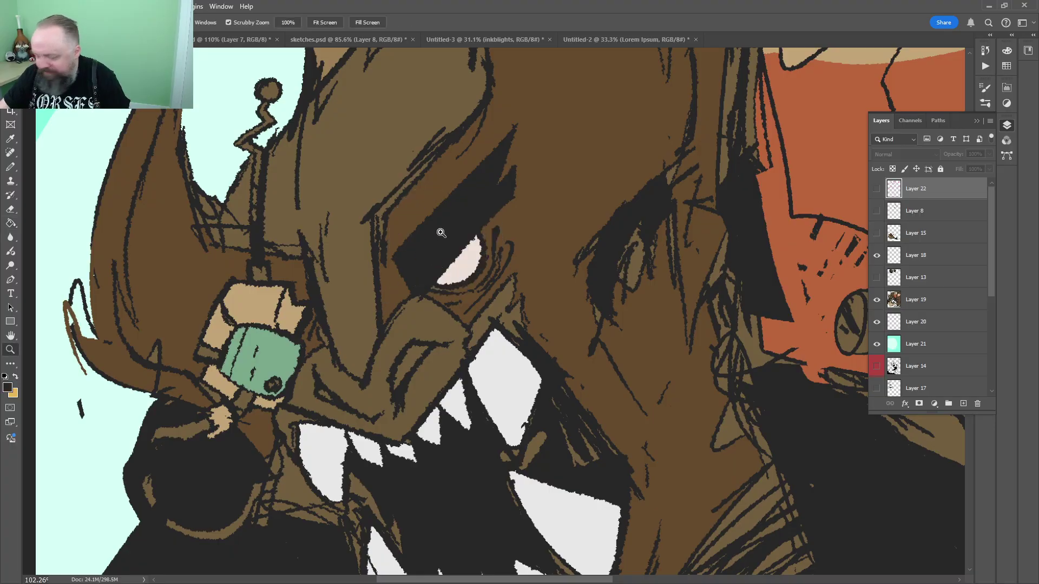
drag(441, 230, 403, 270)
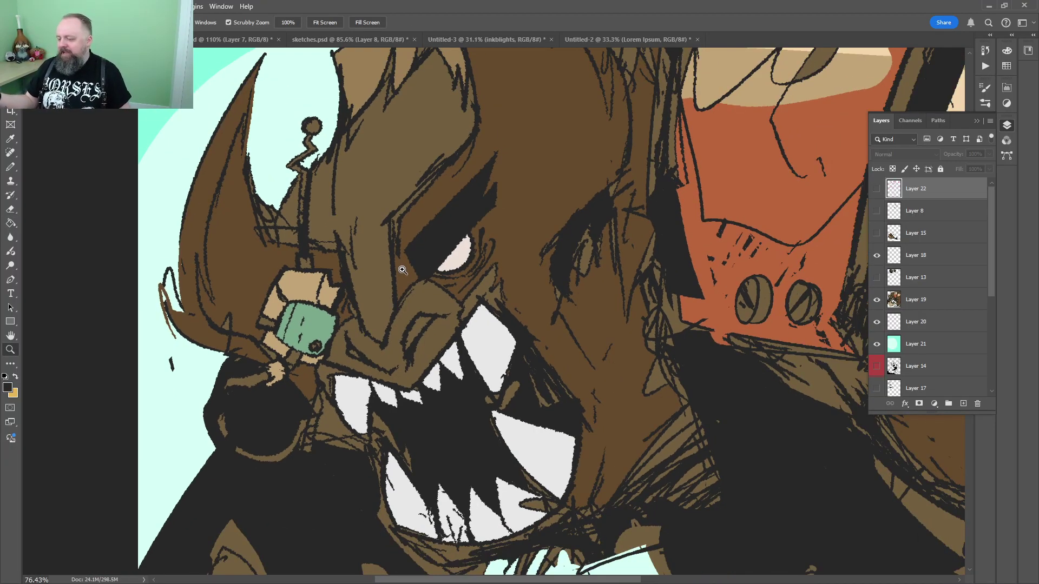
key(b)
alt+click(454, 220)
key(z)
mouse_move(478, 134)
mouse_down()
mouse_move(421, 135)
mouse_move(457, 194)
mouse_up()
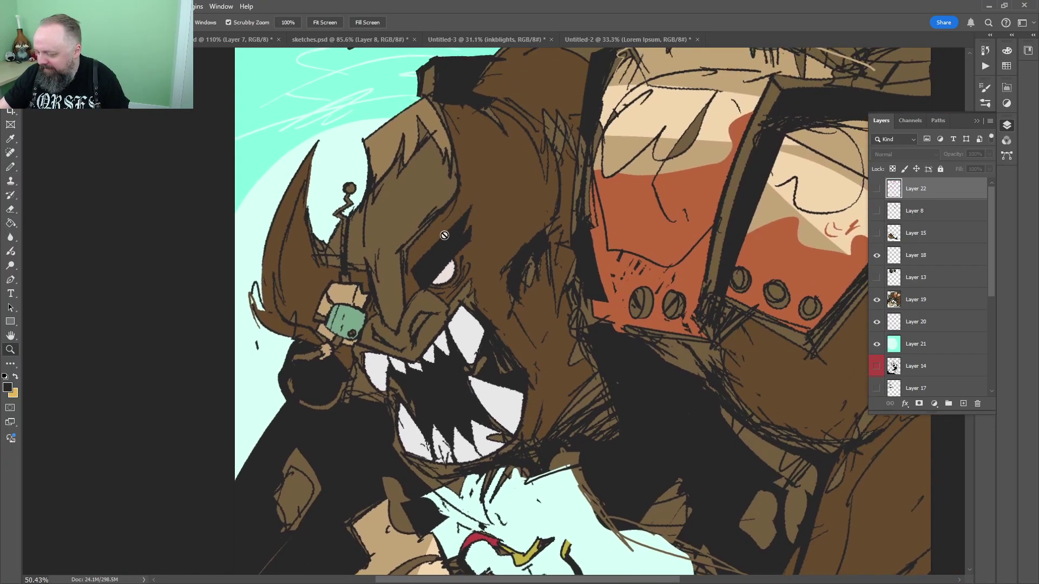
Fill the antenna's ball on the monster's face with the tan sampled from the device below it, on Layer 19
key(b)
alt+click(348, 292)
key(z)
drag(342, 206, 524, 206)
key(g)
click(388, 137)
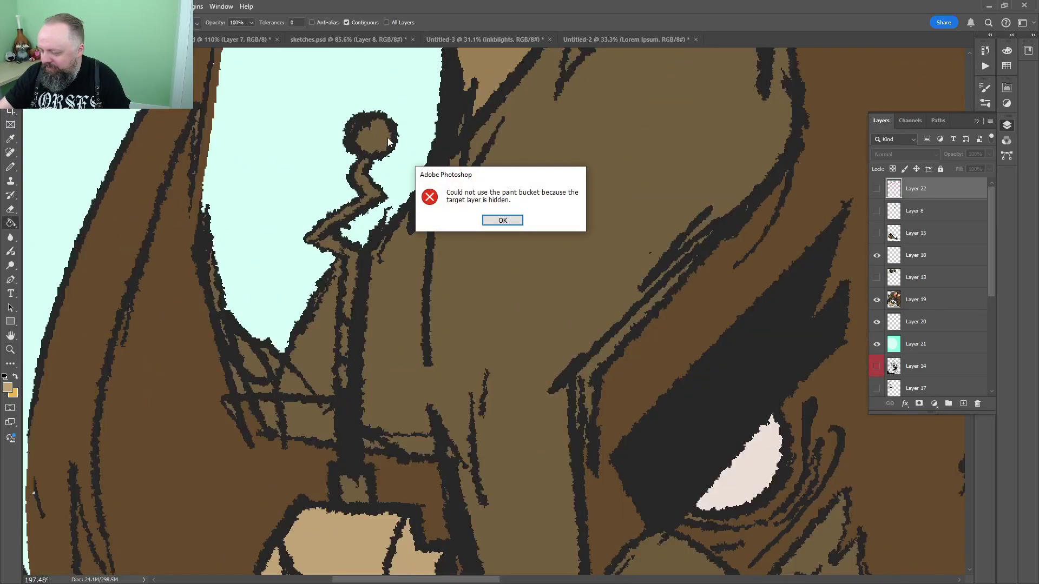
click(503, 221)
click(919, 233)
click(923, 275)
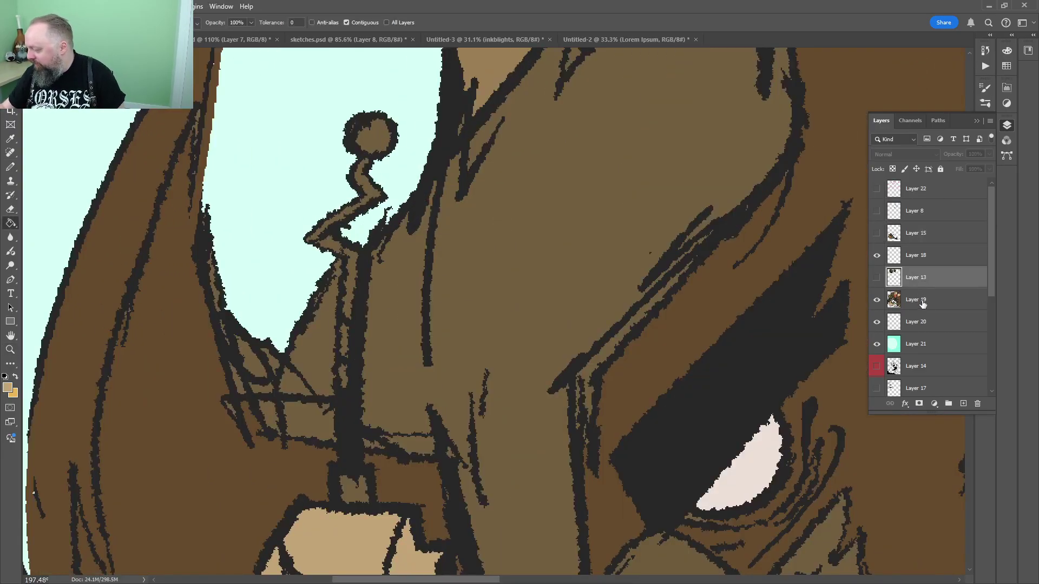
click(921, 301)
click(379, 139)
Sample the near-black ink and thicken the dark linework along the antenna's shaft and around its base
key(b)
alt+click(393, 127)
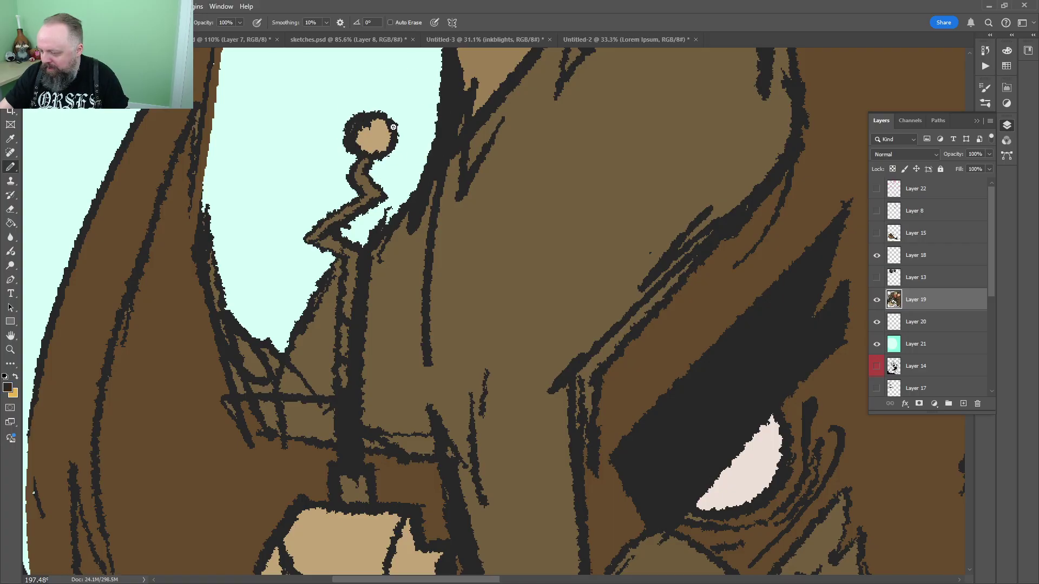
mouse_move(390, 154)
mouse_down()
mouse_move(405, 139)
mouse_move(399, 128)
mouse_move(379, 161)
mouse_move(346, 146)
mouse_move(358, 193)
mouse_move(314, 229)
mouse_move(332, 254)
mouse_move(392, 153)
mouse_move(375, 185)
mouse_move(368, 368)
mouse_move(359, 373)
mouse_move(371, 316)
mouse_up()
alt+click(373, 133)
alt+click(401, 140)
alt+click(395, 139)
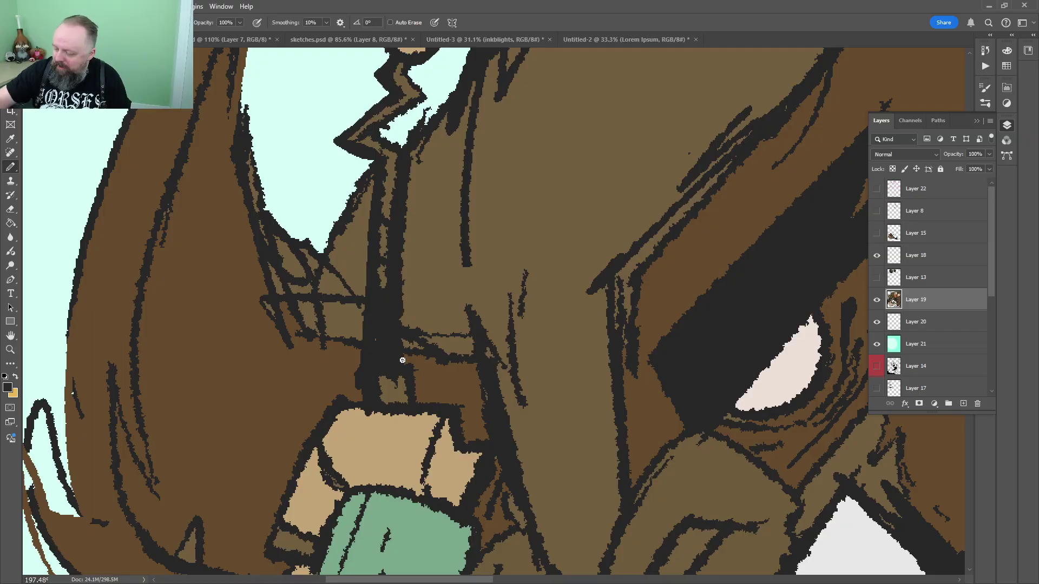
drag(405, 362, 426, 393)
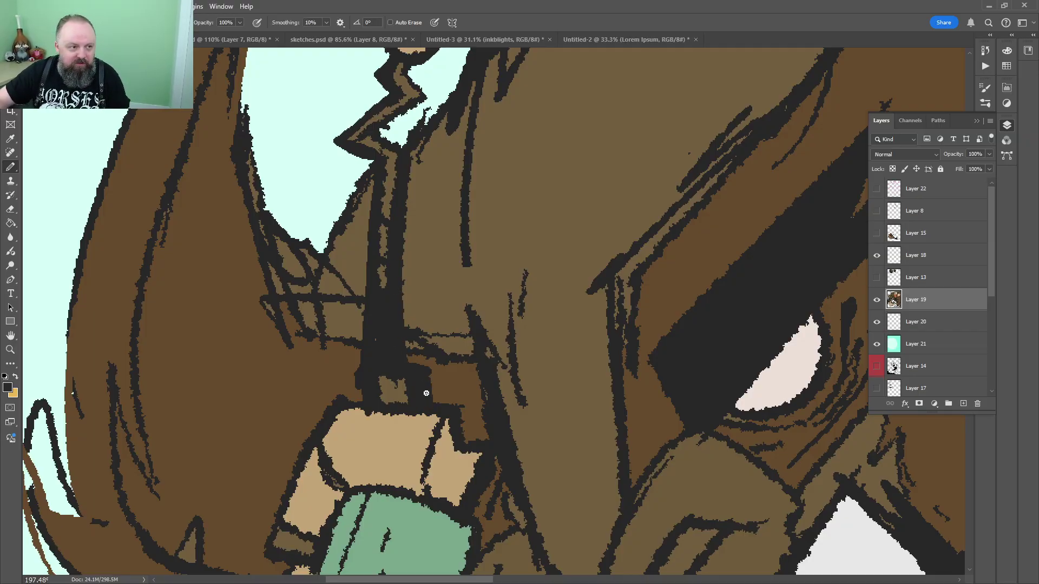
key(z)
drag(458, 250, 357, 262)
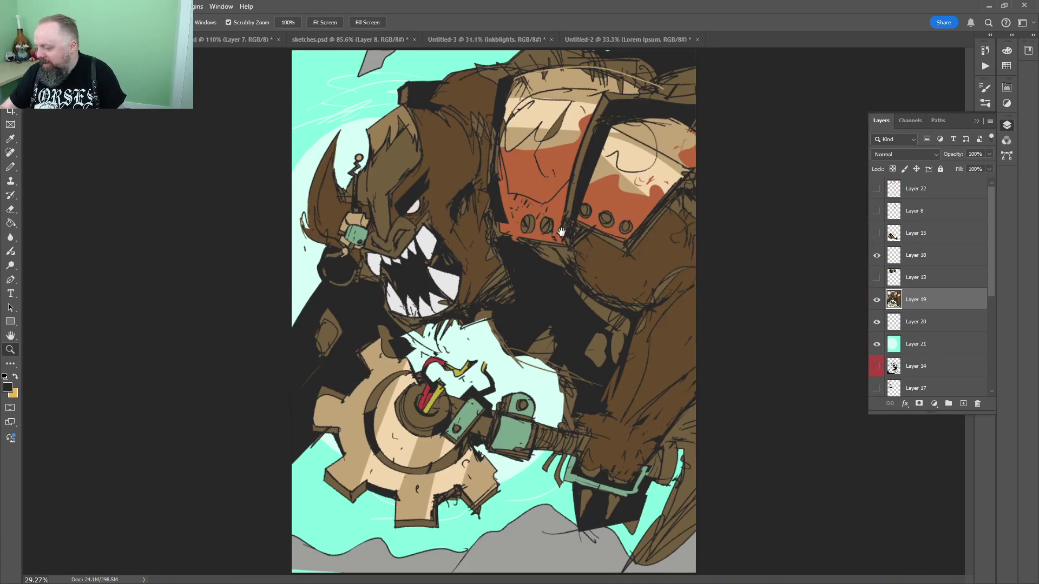
drag(557, 211, 545, 222)
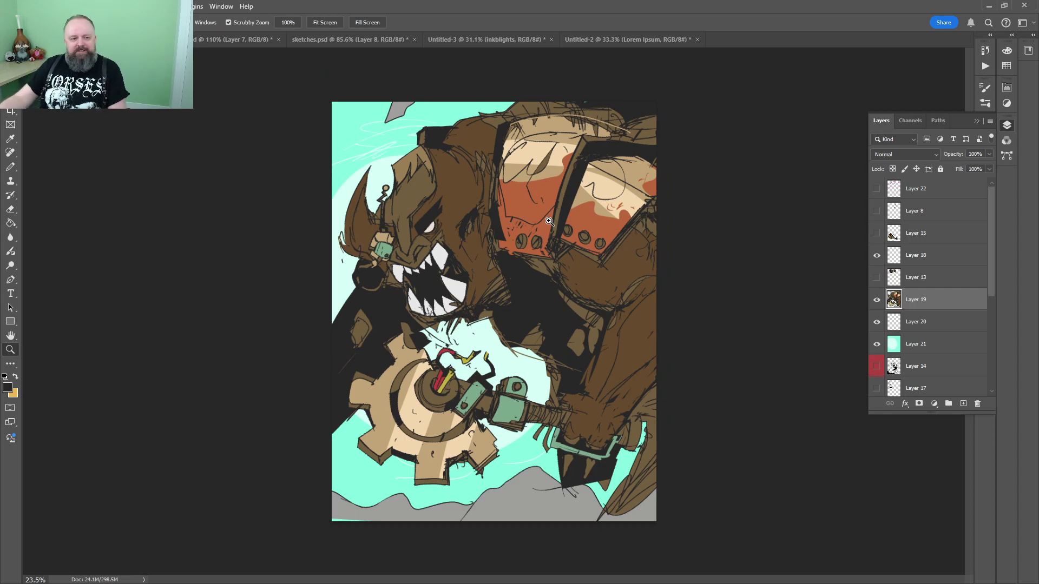
scroll(542, 288, up, 1)
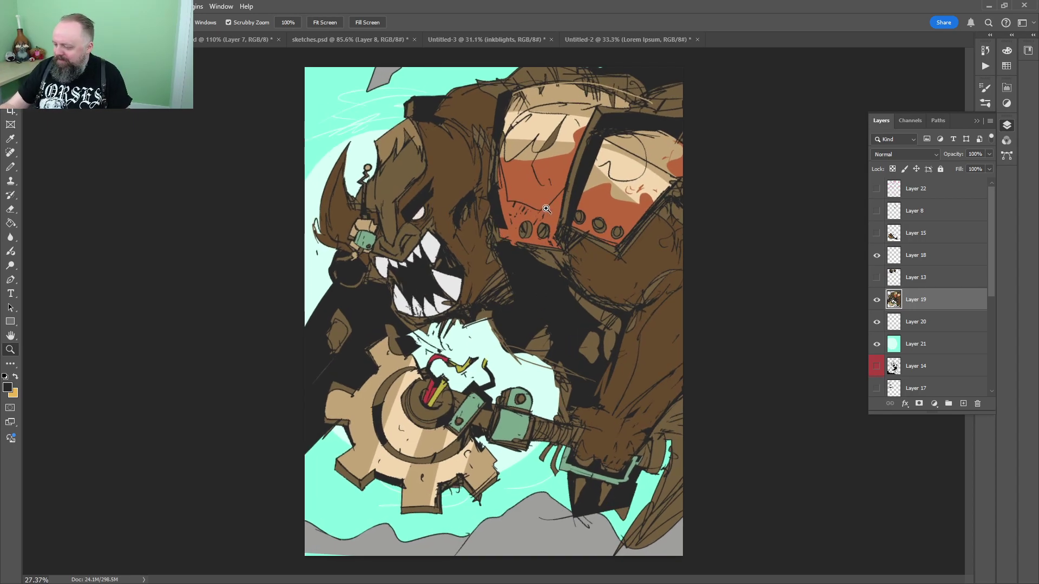
scroll(547, 209, up, 1)
scroll(562, 228, down, 3)
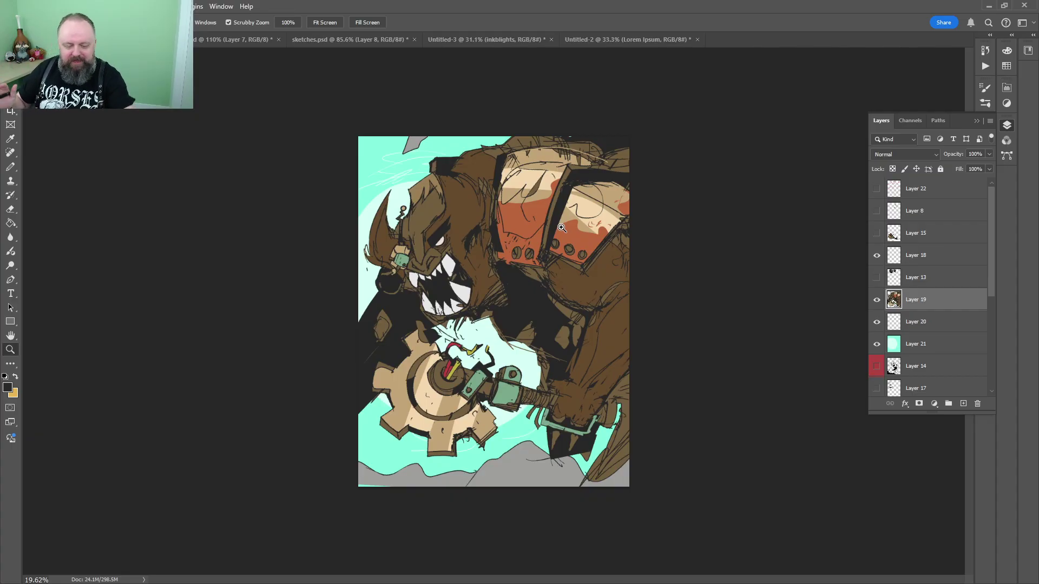
Switch to the Untitled-2 document with the Lorem Ipsum title and add a new layer above Layer 2
click(618, 46)
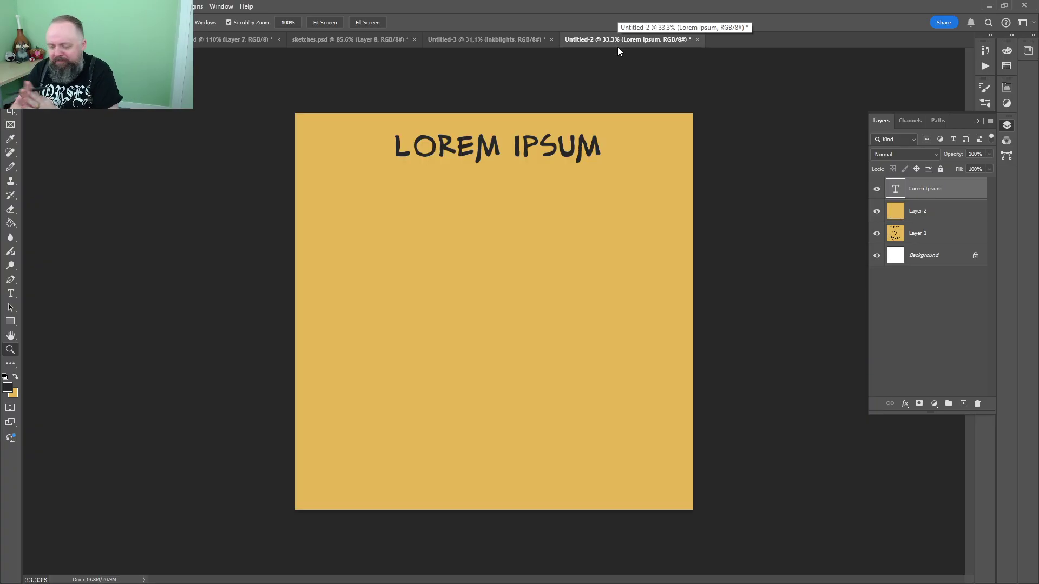
drag(617, 220, 664, 212)
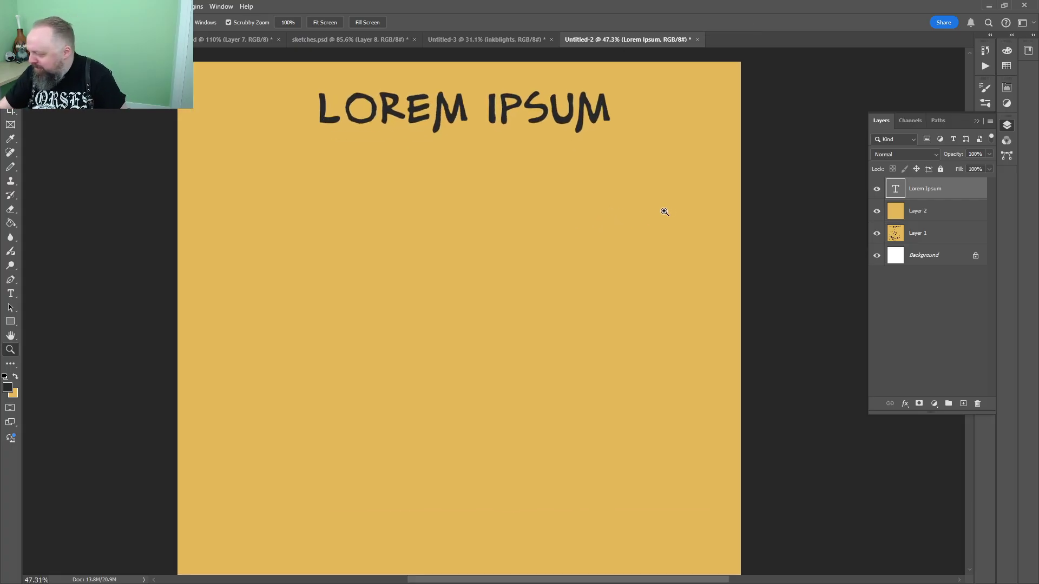
double_click(937, 211)
click(679, 125)
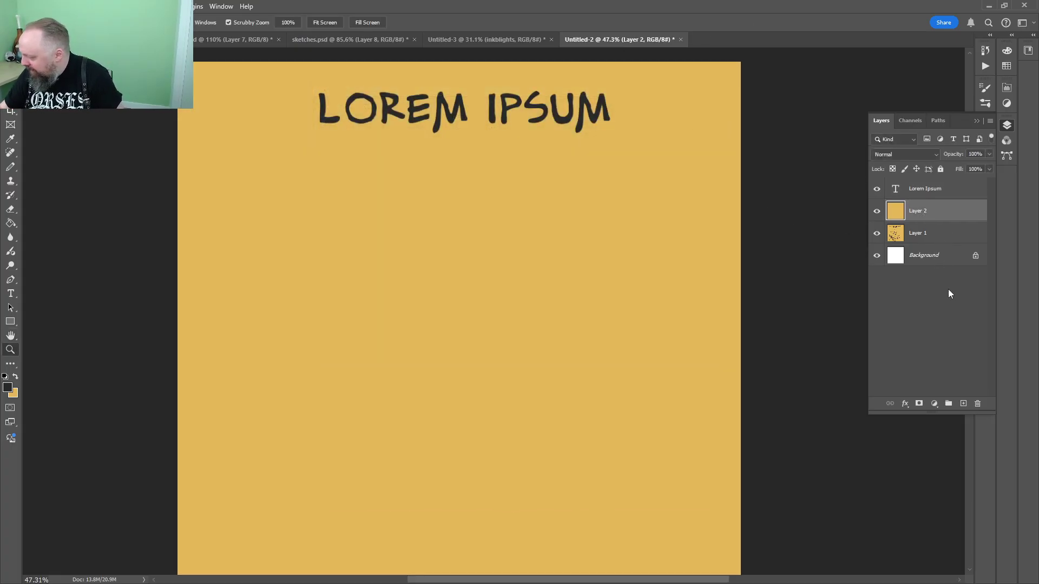
click(962, 403)
Sample the near-black of the title lettering as the drawing colour
drag(601, 130, 546, 183)
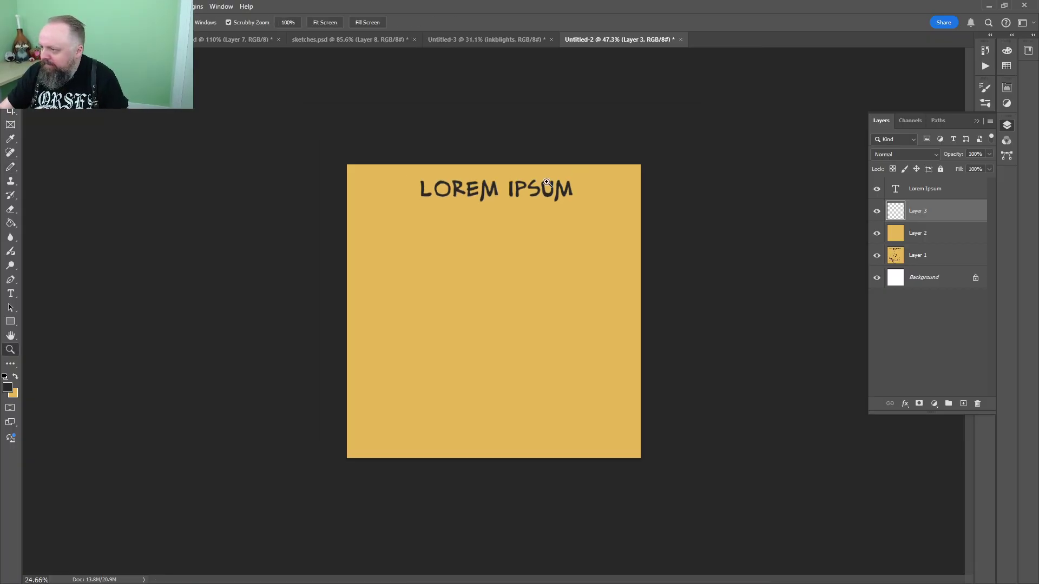
key(ctrl+0)
key(b)
alt+click(577, 132)
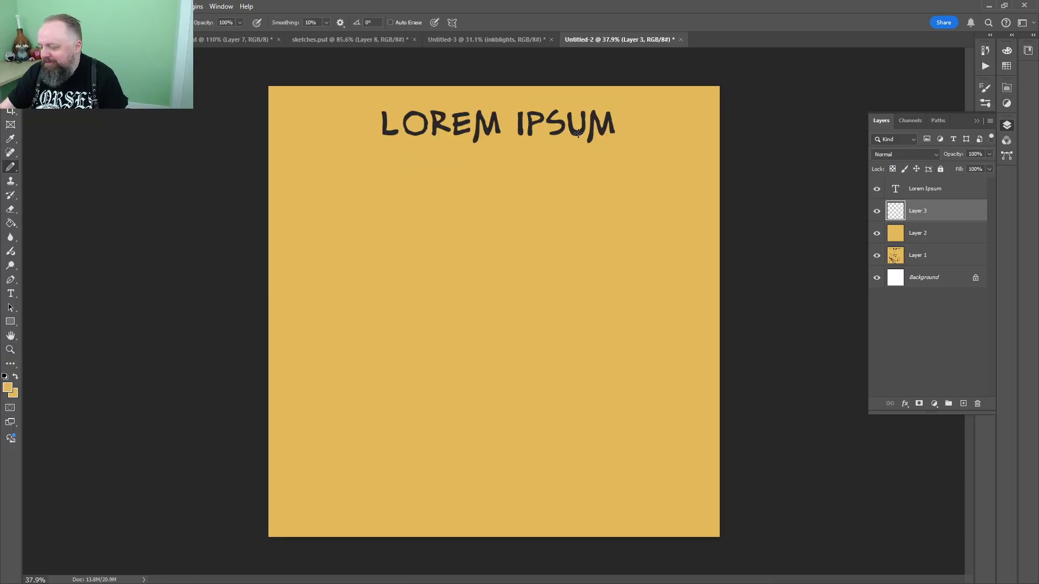
alt+click(572, 135)
key(z)
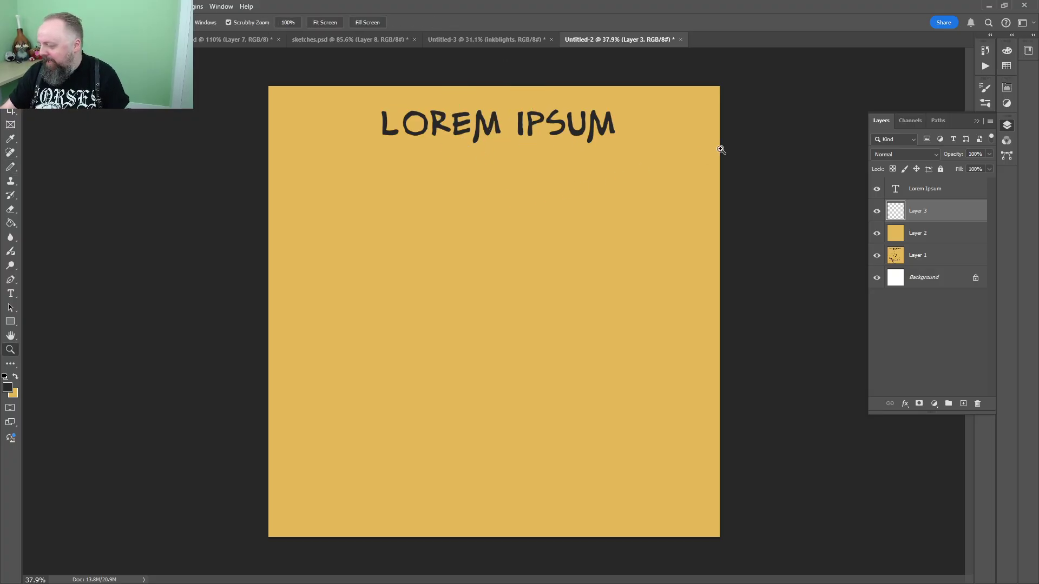
Replace the Lorem Ipsum title text with "bird bowling"
alt+click(480, 133)
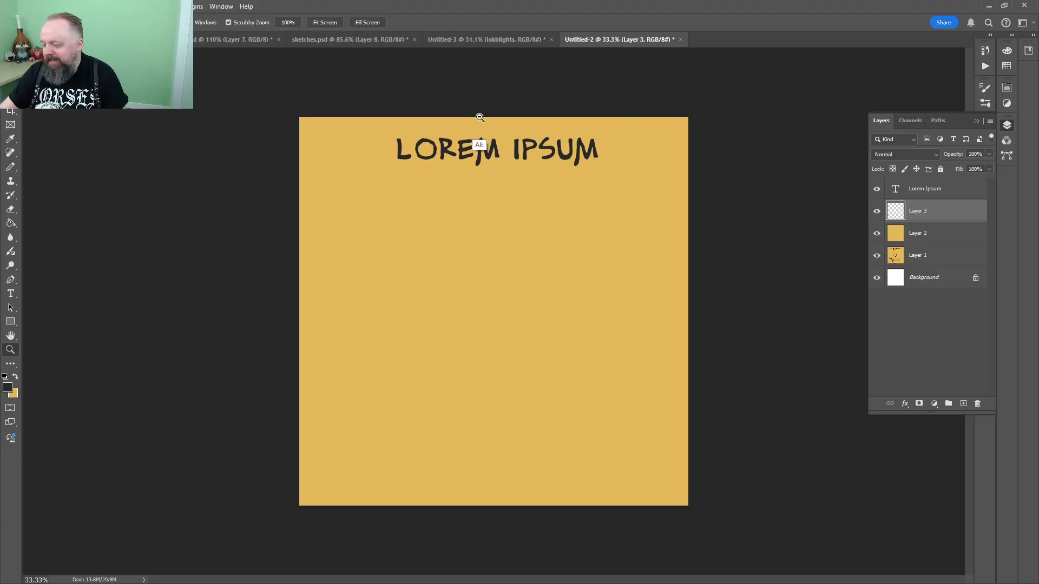
alt+click(482, 181)
drag(492, 272, 543, 222)
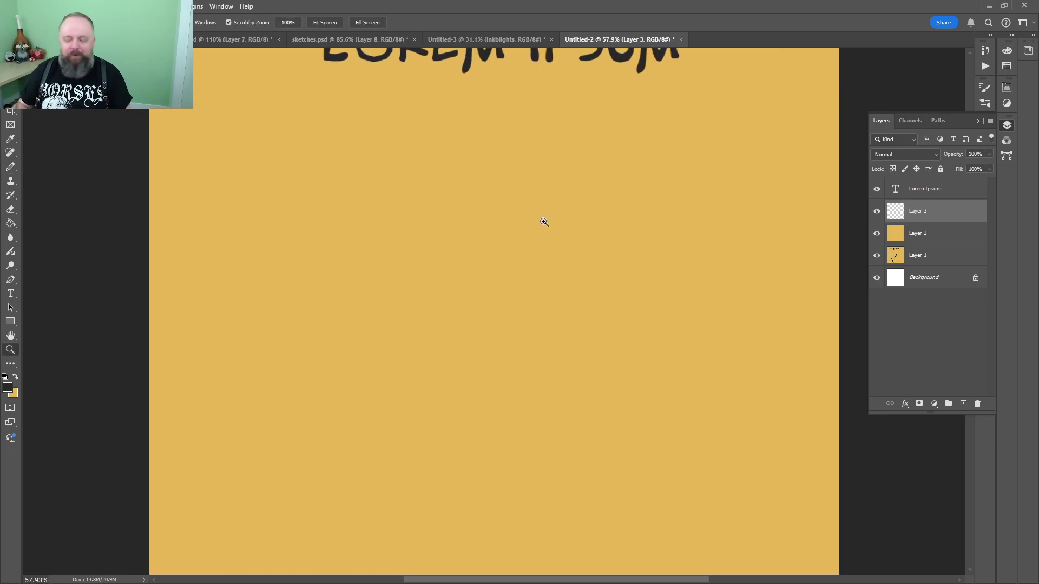
drag(567, 133, 533, 366)
key(t)
drag(286, 295, 826, 355)
text(BIRD )
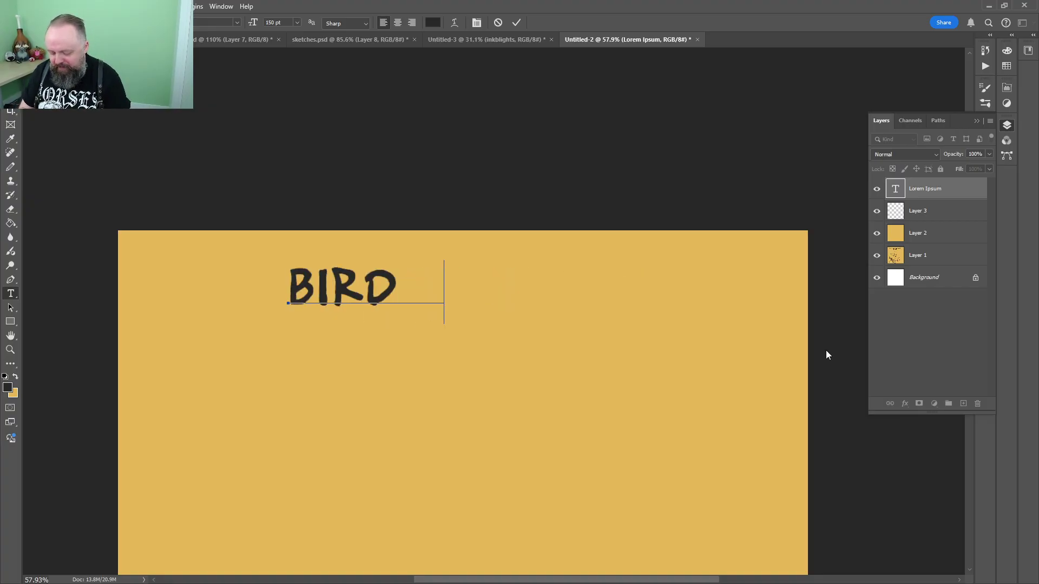
text(BOWLing)
click(923, 216)
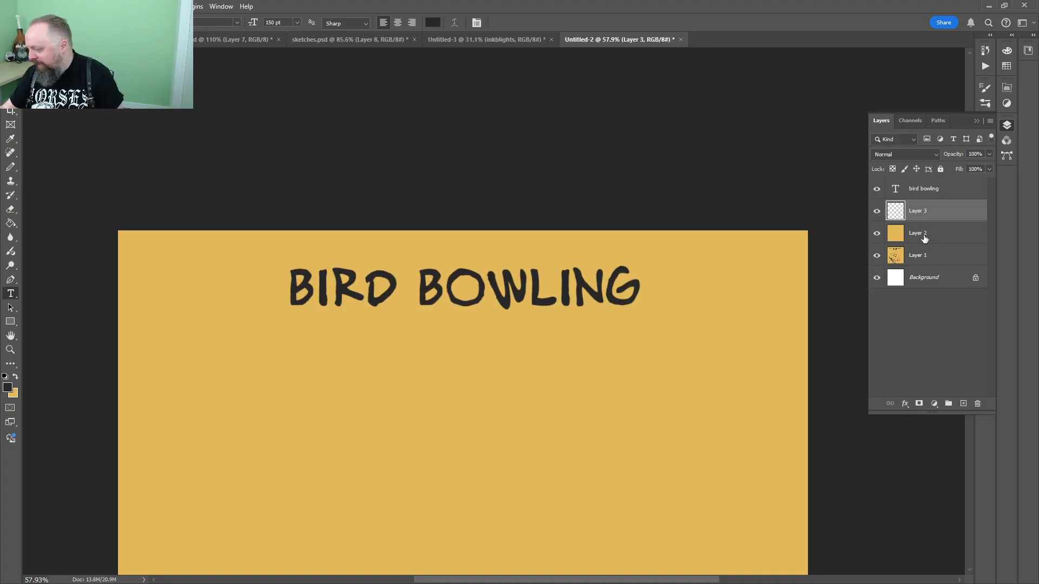
click(924, 237)
click(938, 219)
mouse_move(604, 323)
mouse_down()
mouse_move(552, 339)
mouse_move(590, 120)
mouse_up()
key(z)
drag(575, 187, 514, 189)
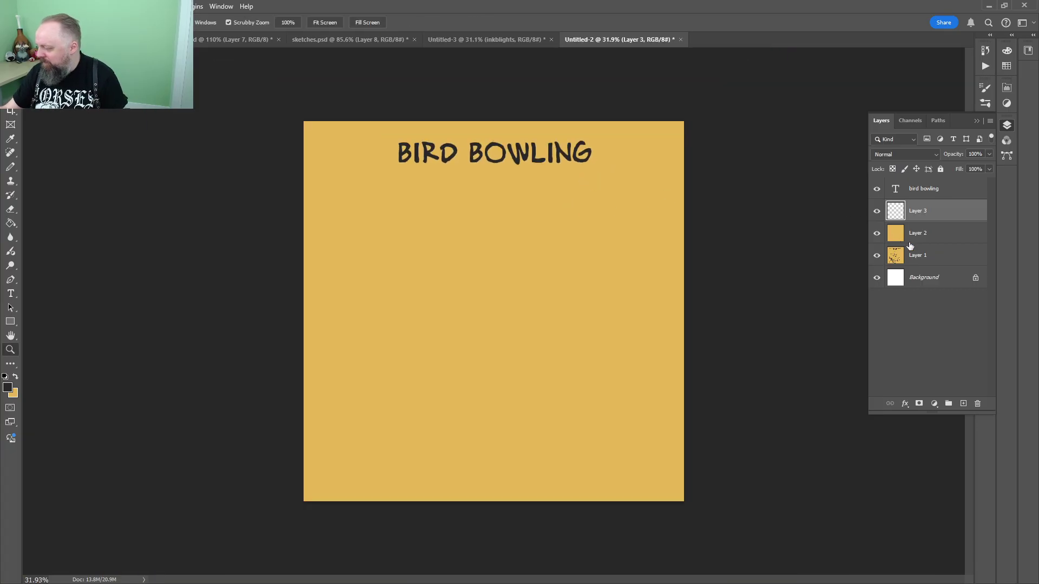
click(876, 233)
click(877, 233)
Insert the line "blindfolded" above "bird bowling" in the title text
click(923, 190)
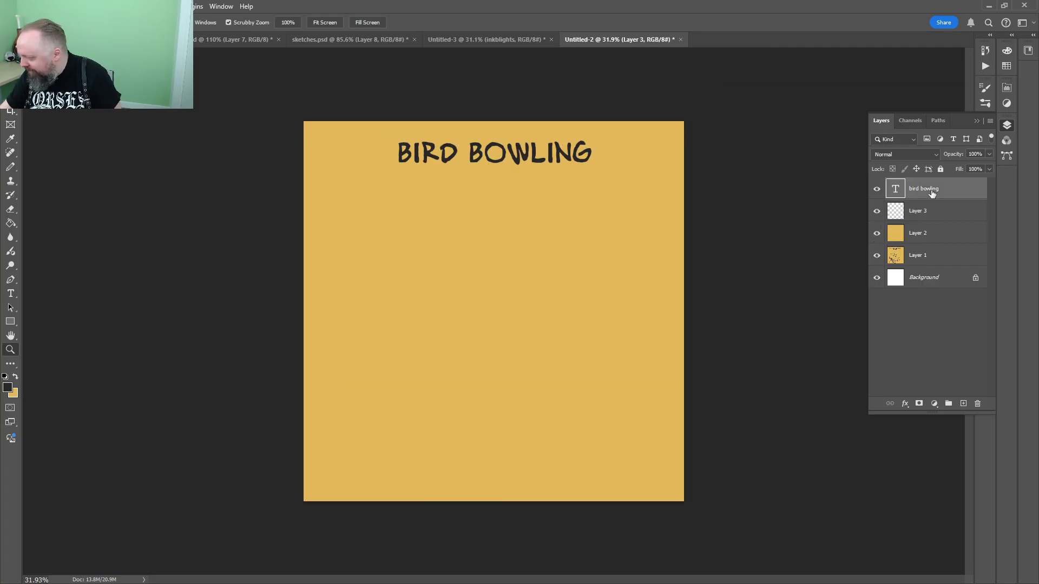
key(t)
click(401, 147)
key(Return)
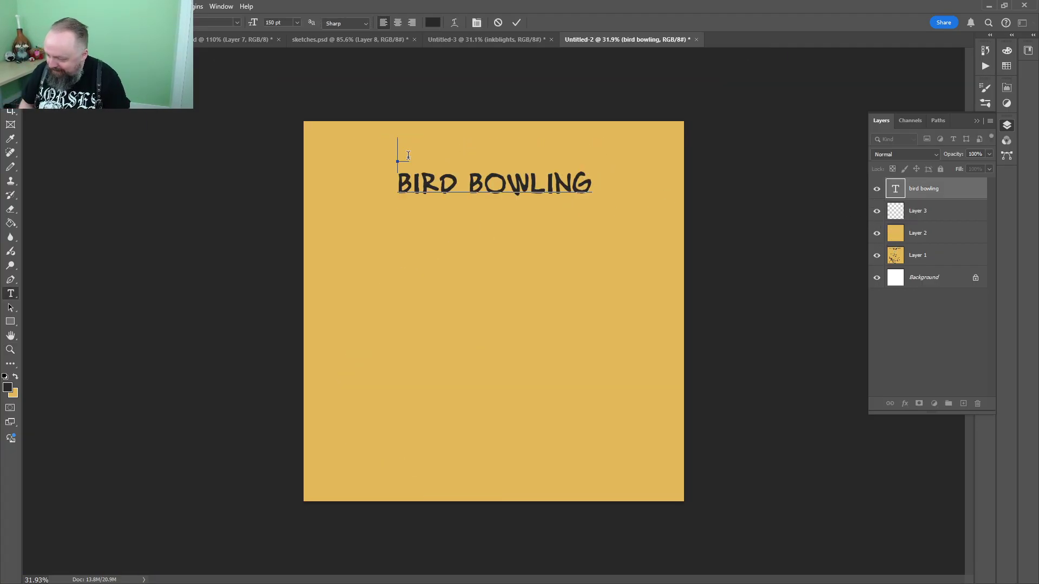
text(blindfolded)
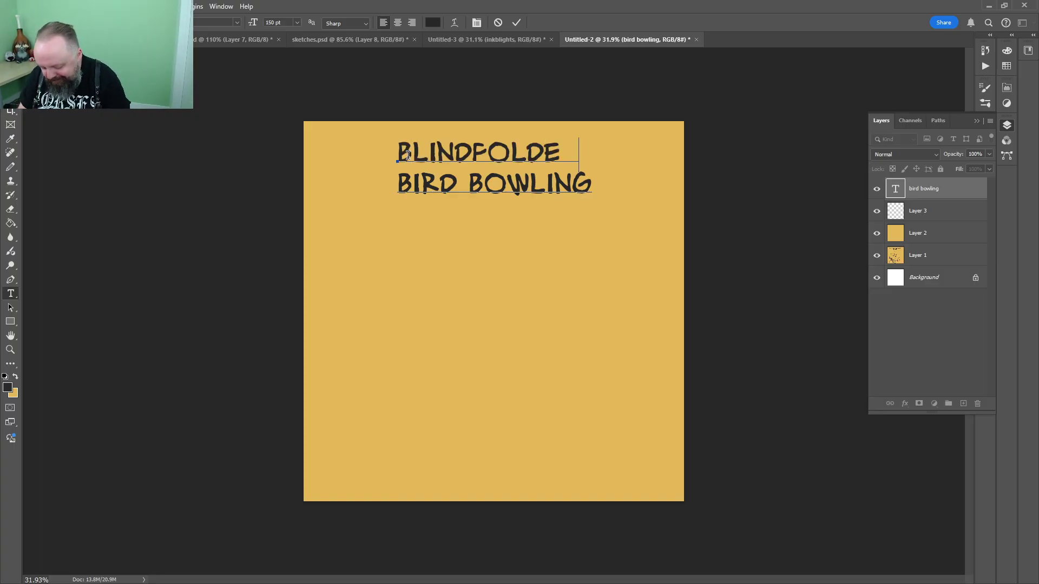
drag(594, 177, 238, 174)
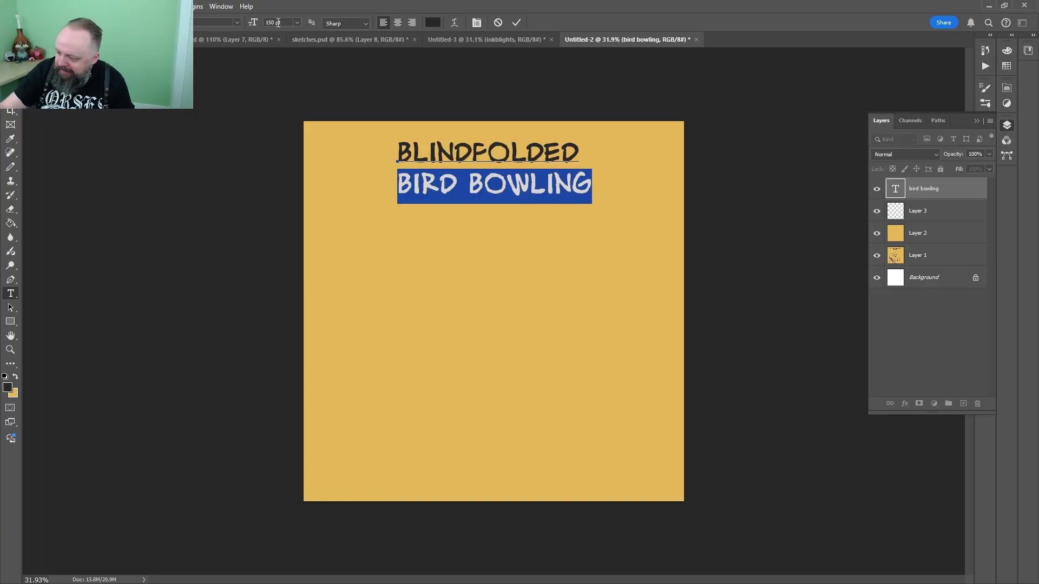
drag(254, 27, 244, 27)
key(ctrl+z)
double_click(920, 210)
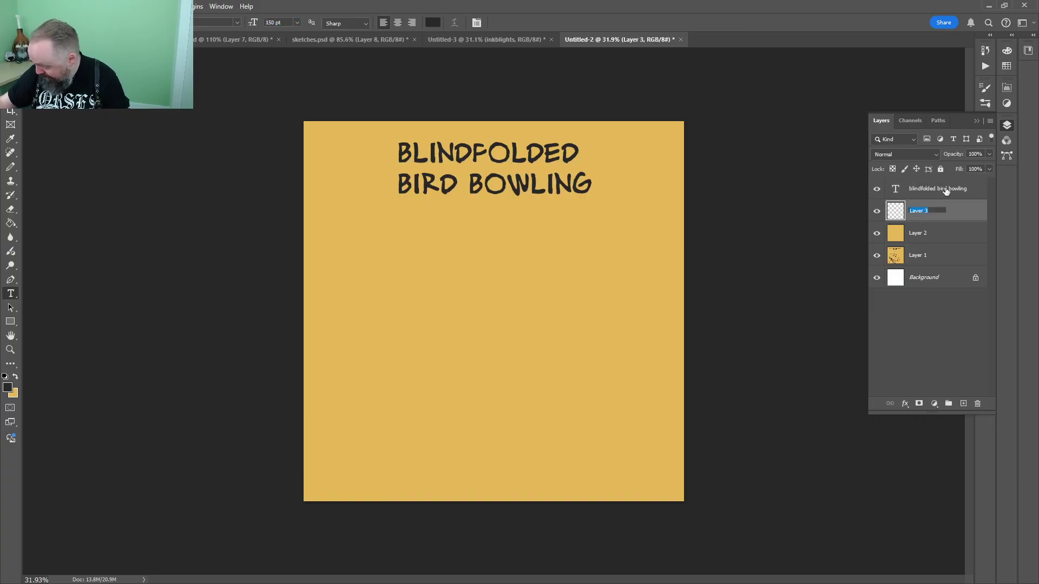
click(946, 191)
drag(590, 184, 220, 195)
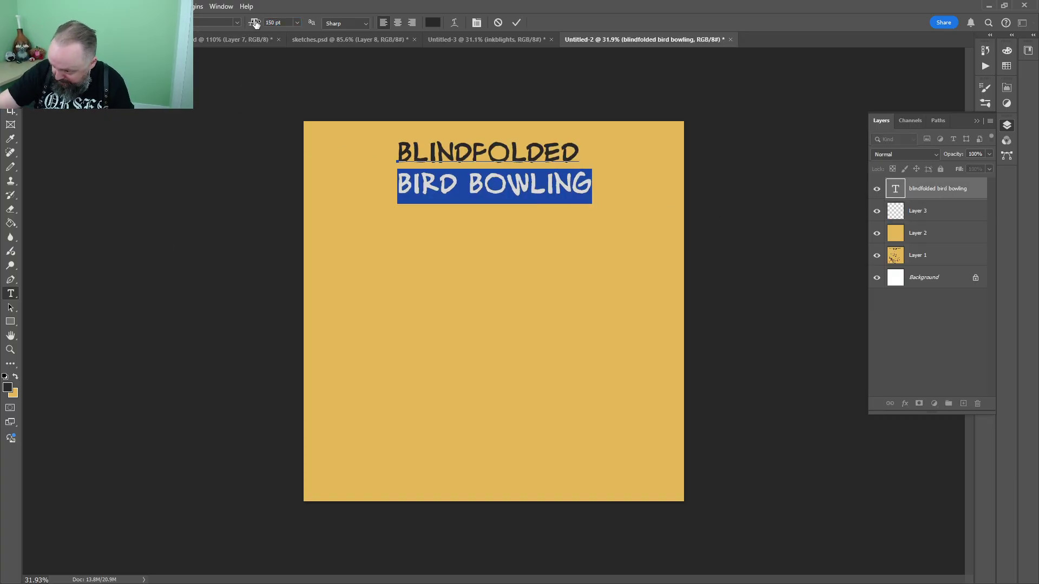
mouse_move(256, 24)
mouse_down()
mouse_move(238, 22)
mouse_move(268, 35)
mouse_up()
key(ctrl+z)
click(910, 213)
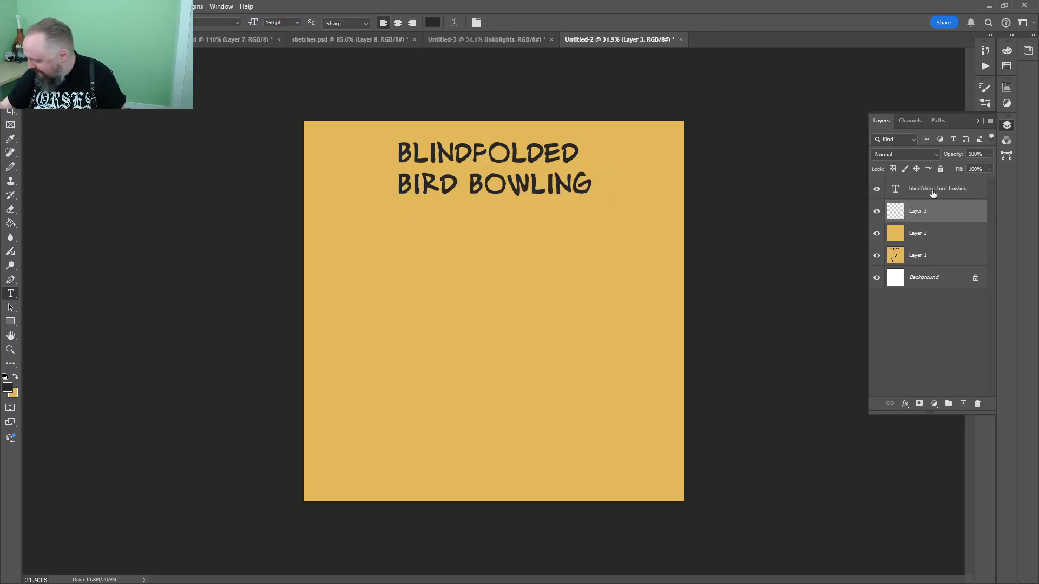
Reduce the font size of both title lines and centre the title near the upper edge of the canvas
click(933, 192)
drag(403, 153, 725, 286)
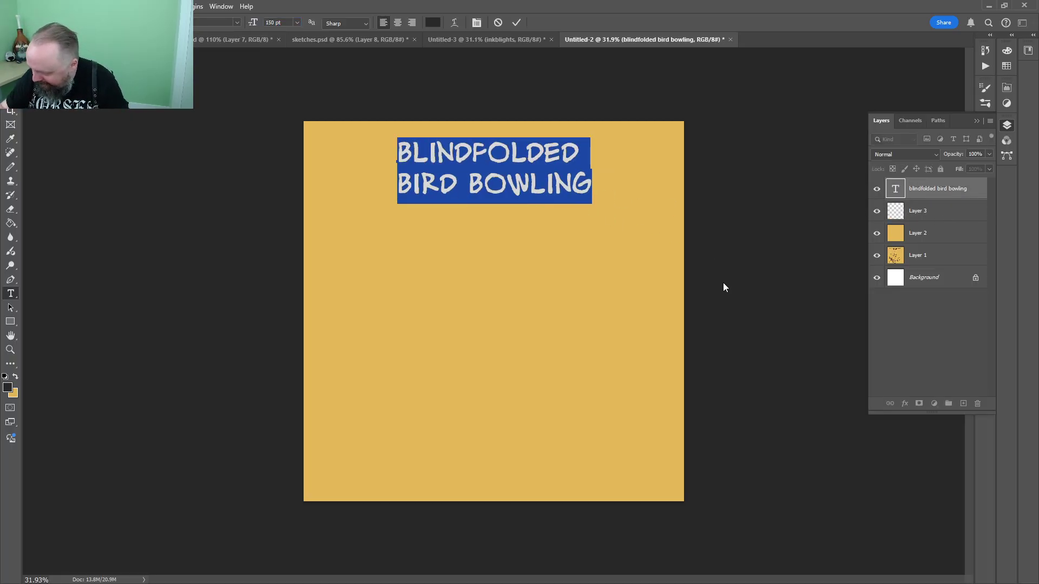
drag(252, 23, 228, 23)
double_click(918, 210)
click(928, 190)
key(v)
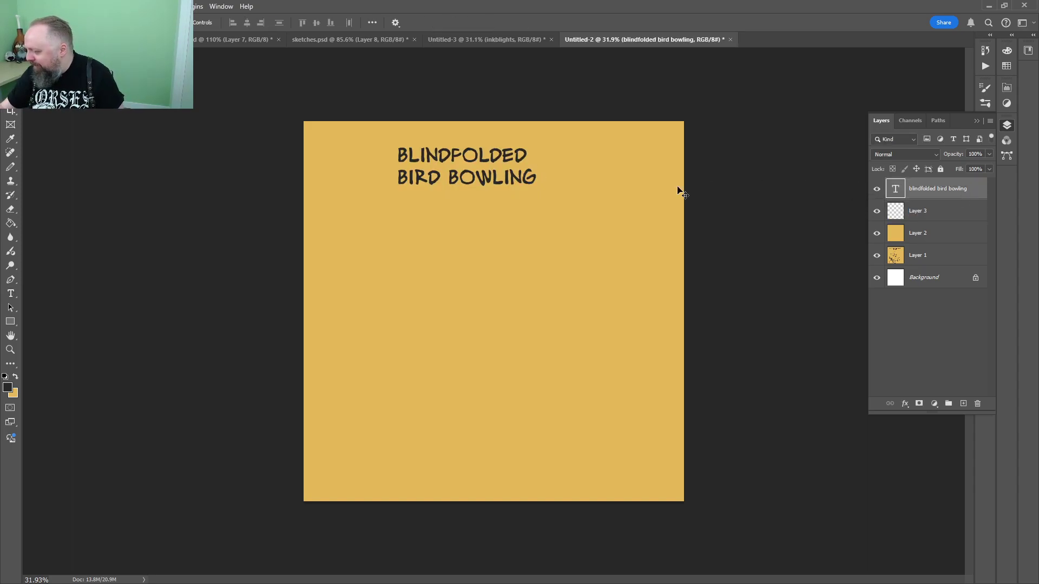
drag(530, 198, 560, 187)
Add a new drawing layer above Layer 3, directly below the title text layer
click(919, 211)
key(z)
drag(580, 320, 596, 301)
key(b)
click(922, 235)
click(924, 215)
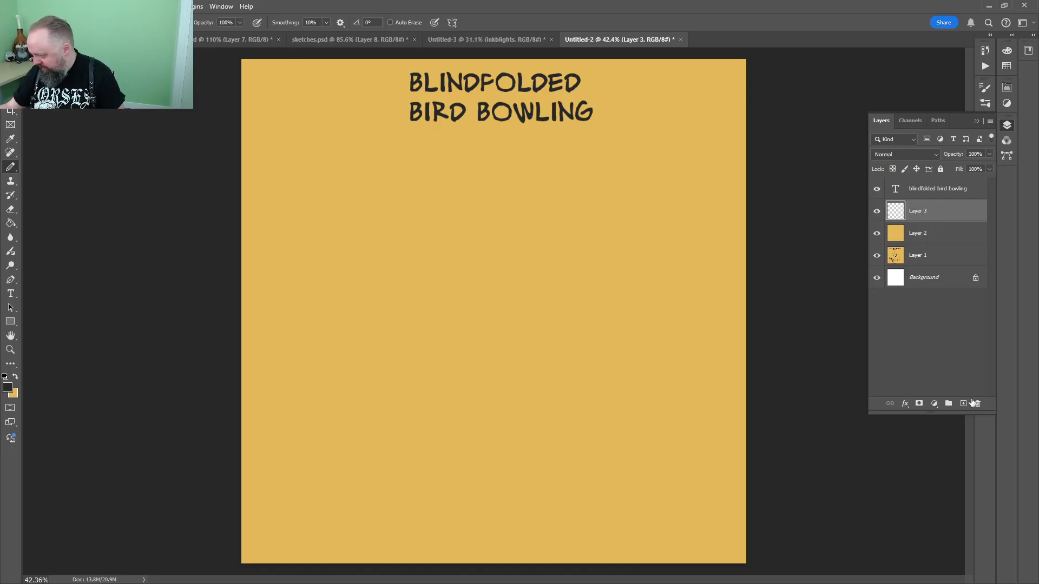
click(963, 404)
drag(492, 215, 388, 261)
drag(430, 294, 493, 332)
key(ctrl+z)
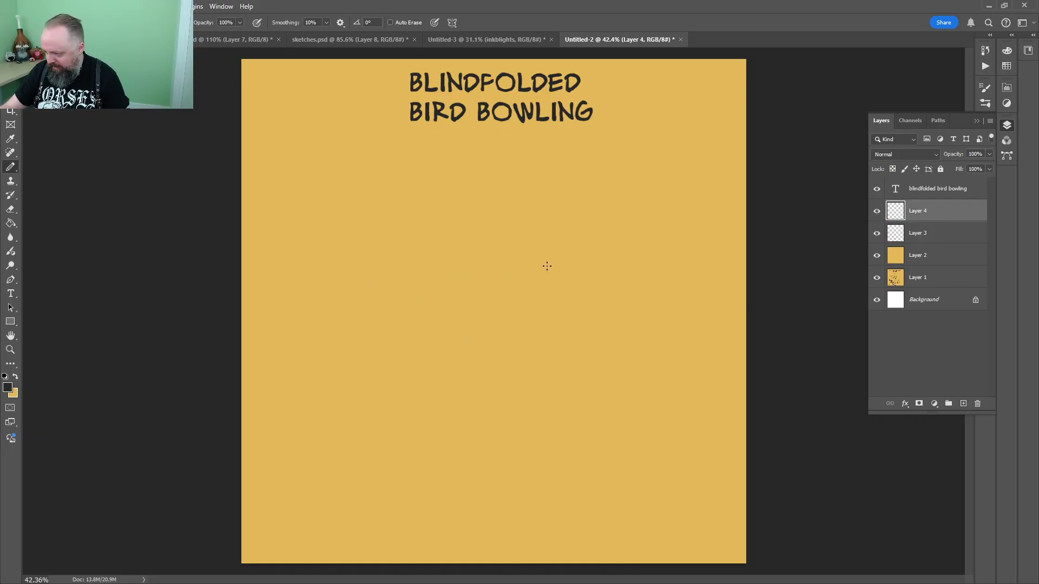
Sketch a loose line drawing of a bird with a round bowling ball, a folded wing, tail feathers and two splayed legs below the title
scroll(533, 266, up, 2)
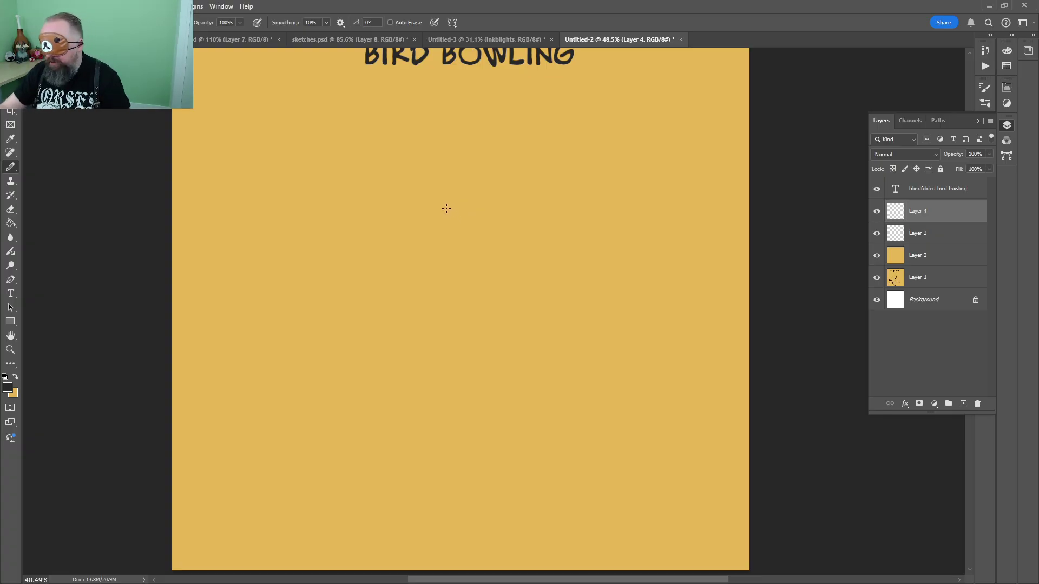
mouse_move(482, 199)
mouse_down()
mouse_move(401, 219)
mouse_move(332, 154)
mouse_move(316, 187)
mouse_move(325, 214)
mouse_move(373, 219)
mouse_move(318, 280)
mouse_move(328, 222)
mouse_move(352, 238)
mouse_move(411, 184)
mouse_move(417, 259)
mouse_move(487, 246)
mouse_move(530, 271)
mouse_move(479, 205)
mouse_up()
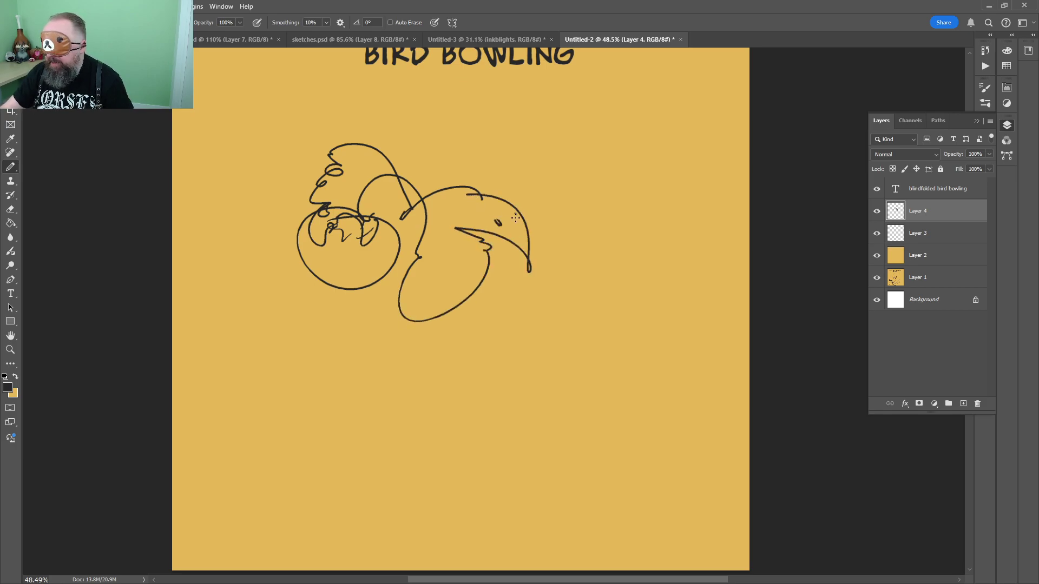
mouse_move(475, 263)
mouse_down()
mouse_move(567, 300)
mouse_move(602, 285)
mouse_move(525, 233)
mouse_up()
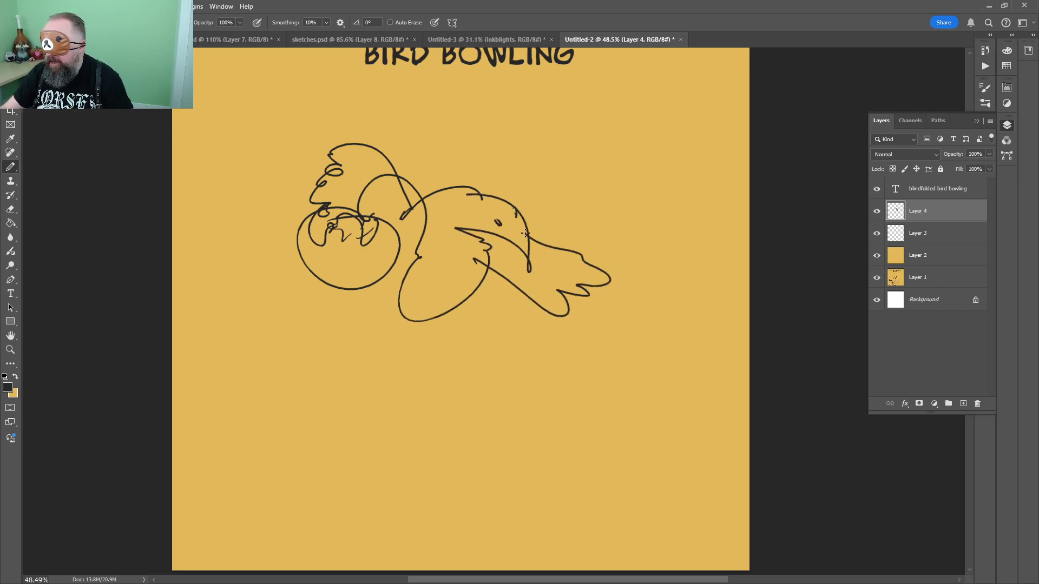
mouse_move(432, 322)
mouse_down()
mouse_move(490, 364)
mouse_move(549, 327)
mouse_move(492, 329)
mouse_move(429, 274)
mouse_up()
mouse_move(399, 305)
mouse_down()
mouse_move(336, 357)
mouse_move(383, 313)
mouse_up()
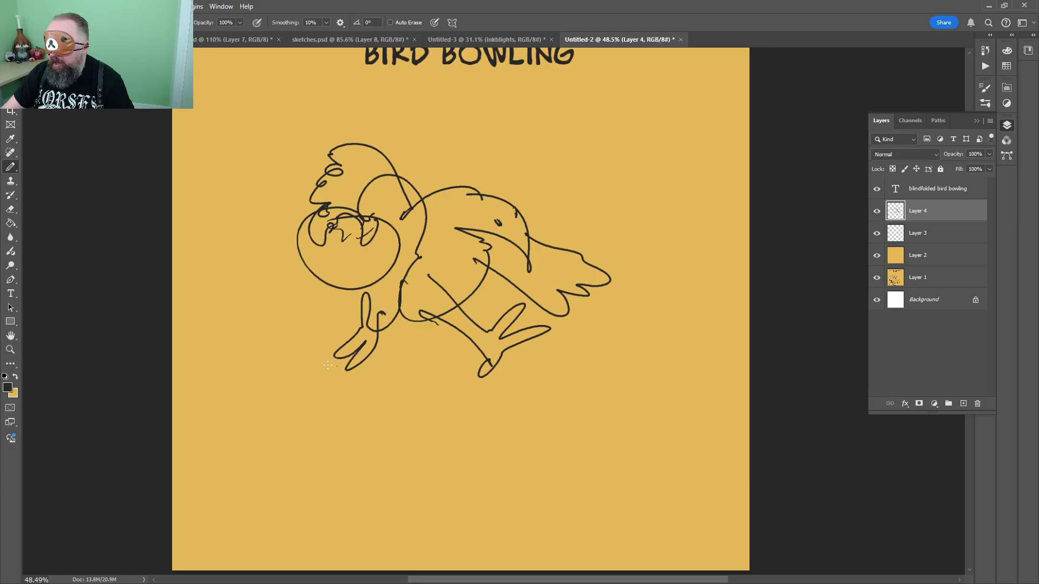
Sketch a ground line with loose shadow strokes, a bowling pin by the rear foot and small oval marks on the bird's back
mouse_move(328, 366)
mouse_down()
mouse_move(633, 366)
mouse_move(489, 382)
mouse_move(538, 307)
mouse_move(557, 324)
mouse_move(516, 370)
mouse_move(545, 347)
mouse_move(555, 370)
mouse_up()
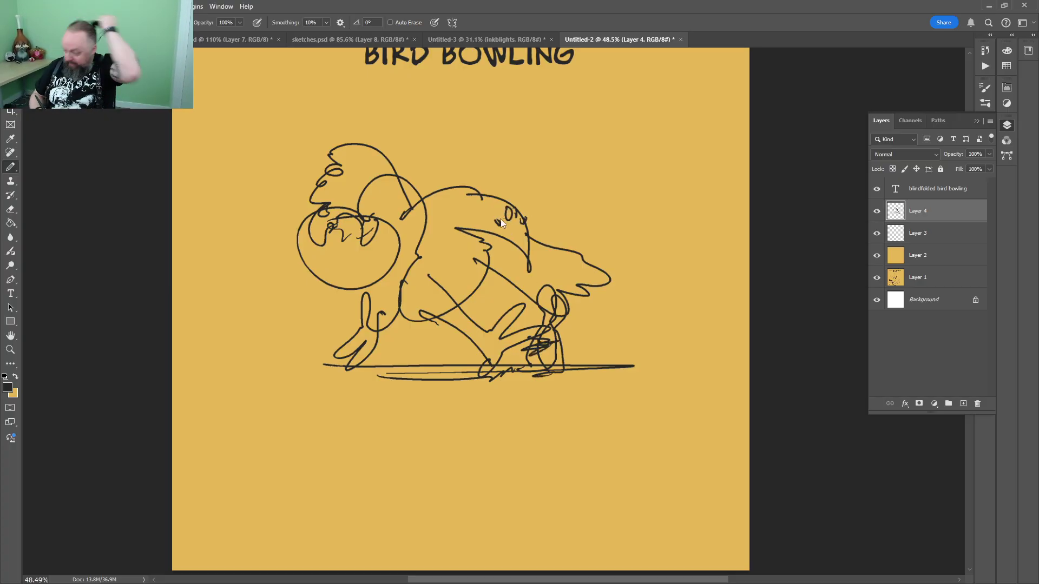
scroll(597, 206, down, 4)
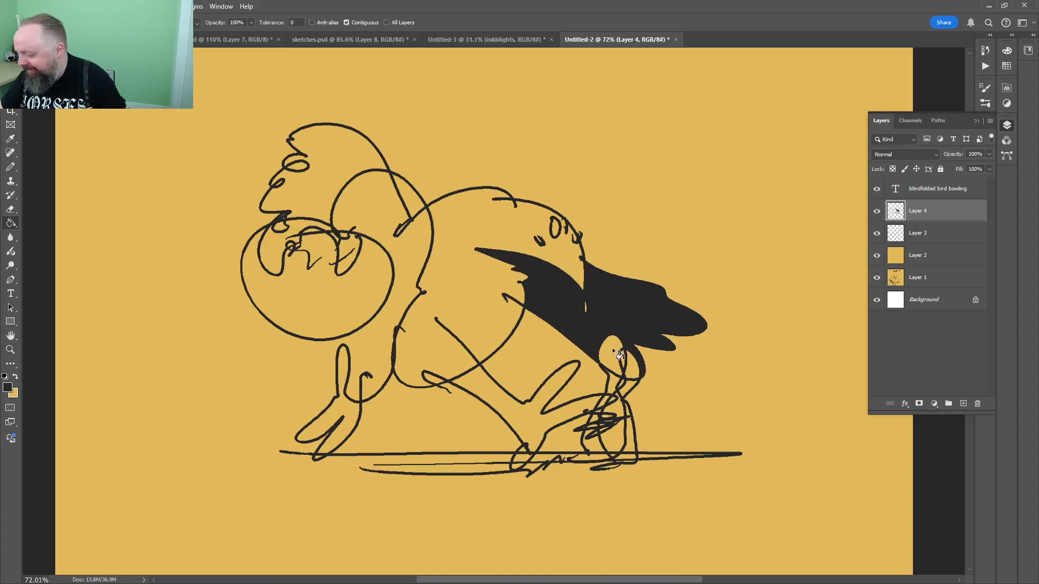
scroll(664, 319, down, 3)
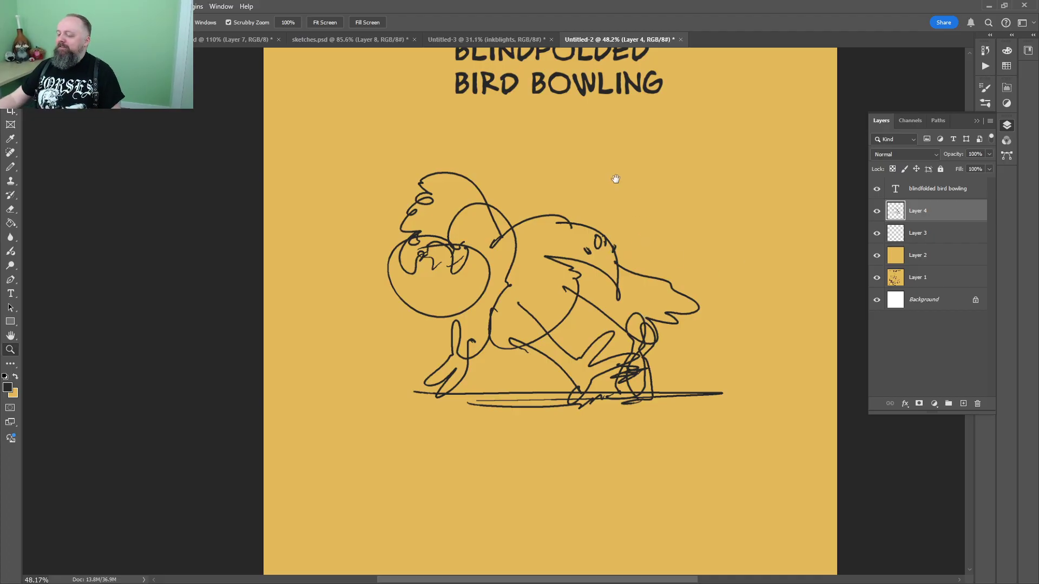
scroll(614, 174, down, 3)
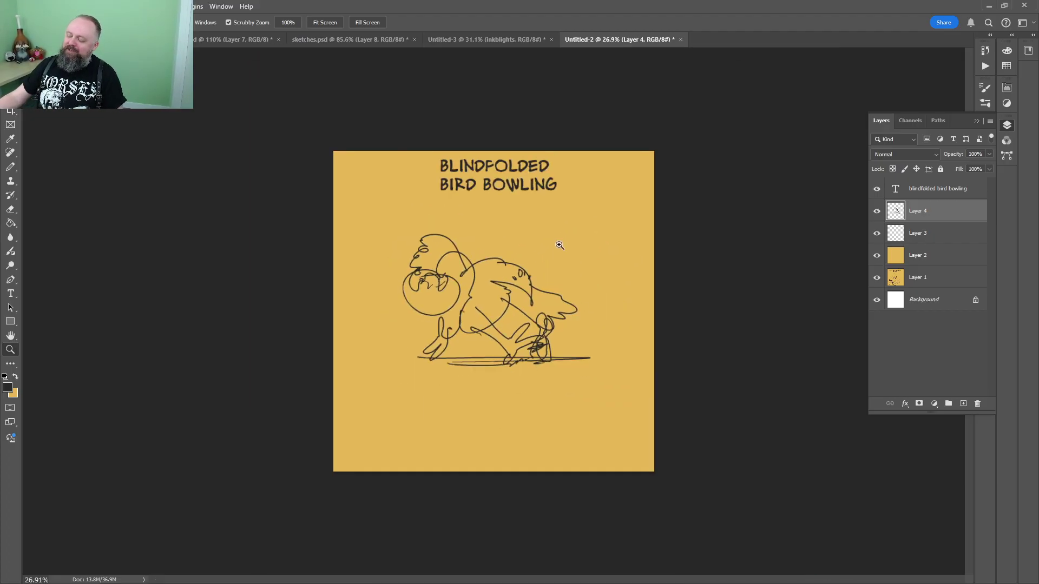
scroll(559, 245, up, 4)
scroll(560, 240, down, 1)
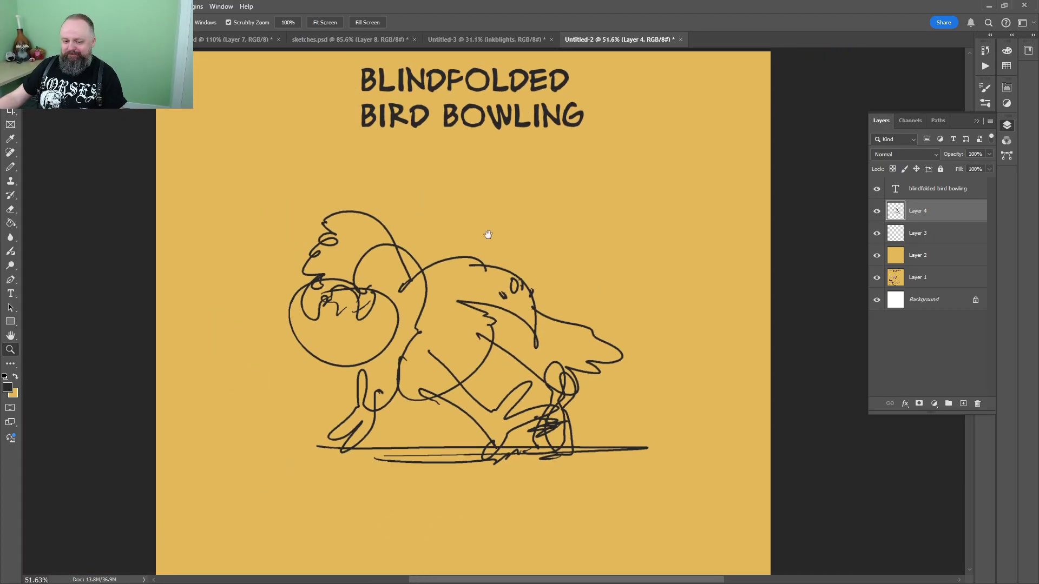
drag(487, 234, 489, 279)
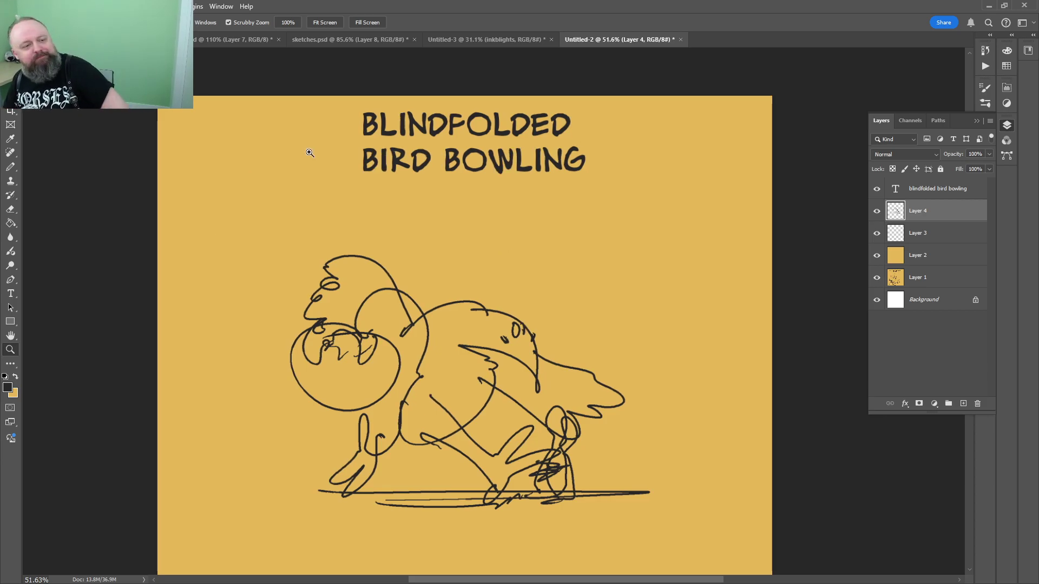
Review the Scrappy Werepig reference sheet and the coloured monster illustration with the gear weapon
click(215, 39)
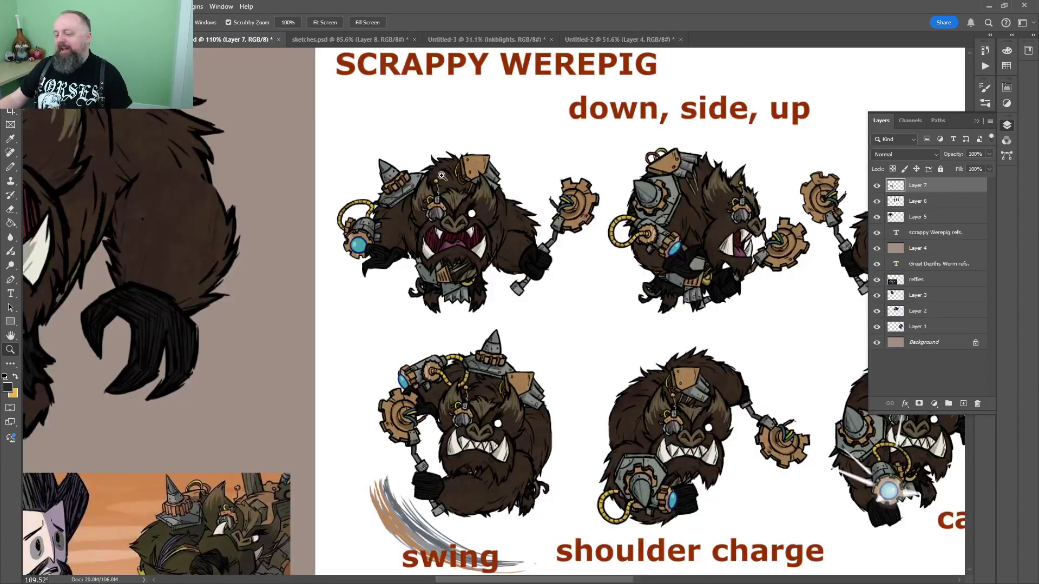
scroll(433, 213, down, 2)
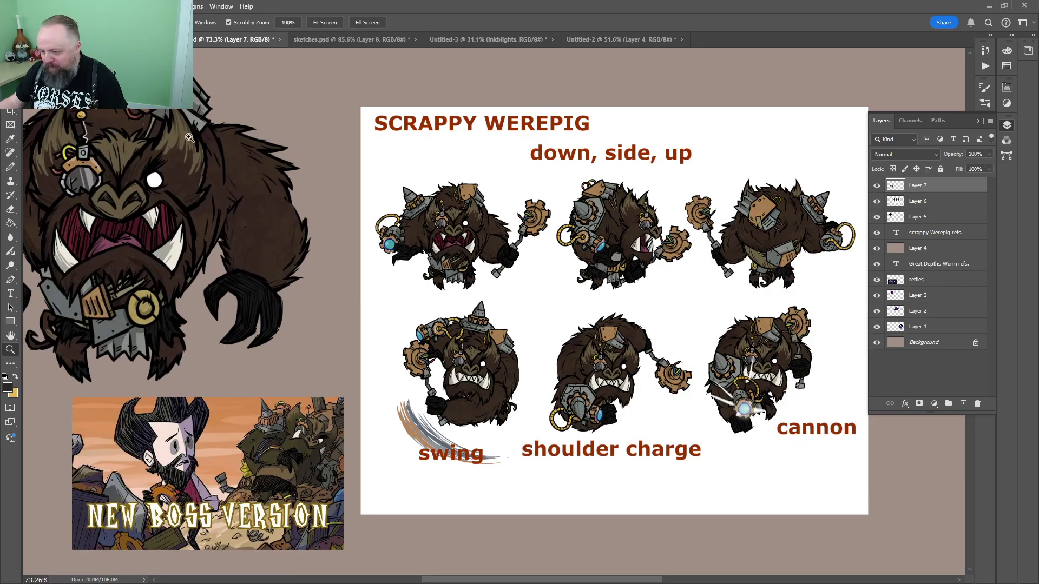
click(135, 39)
drag(472, 272, 497, 272)
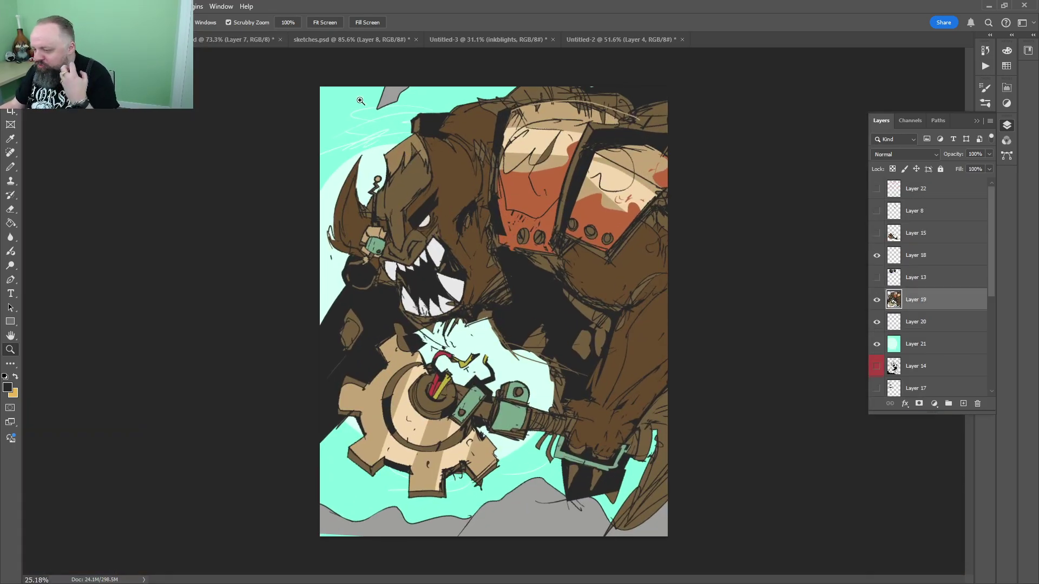
Examine the doodles along the lower part of sketches.psd, from the horned walrus creature across to the skeletal cat
click(349, 41)
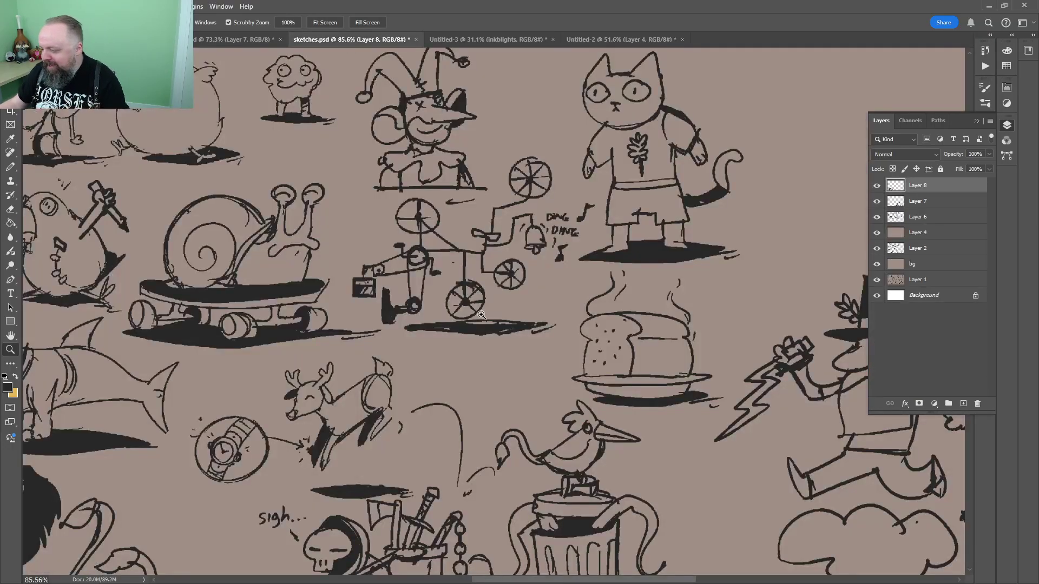
drag(557, 201, 239, 222)
drag(490, 297, 391, 216)
scroll(441, 232, down, 6)
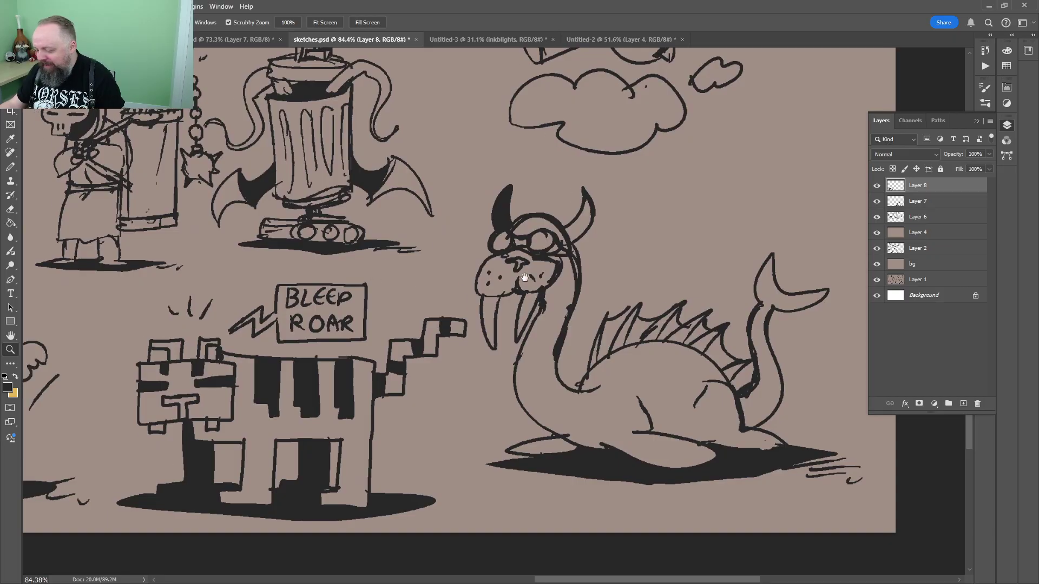
scroll(580, 319, up, 1)
scroll(580, 319, down, 1)
scroll(580, 319, left, 10)
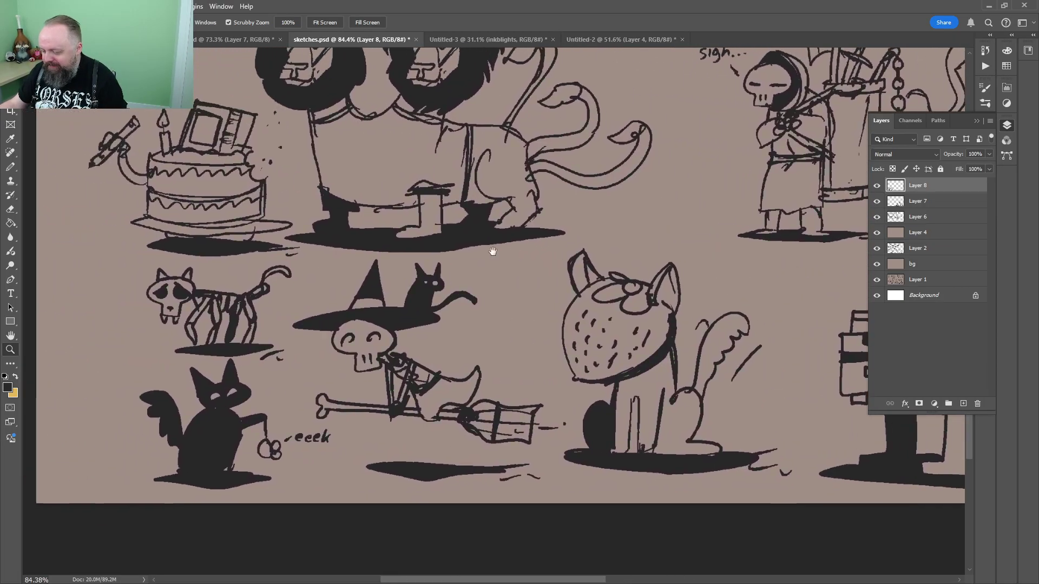
drag(485, 254, 550, 253)
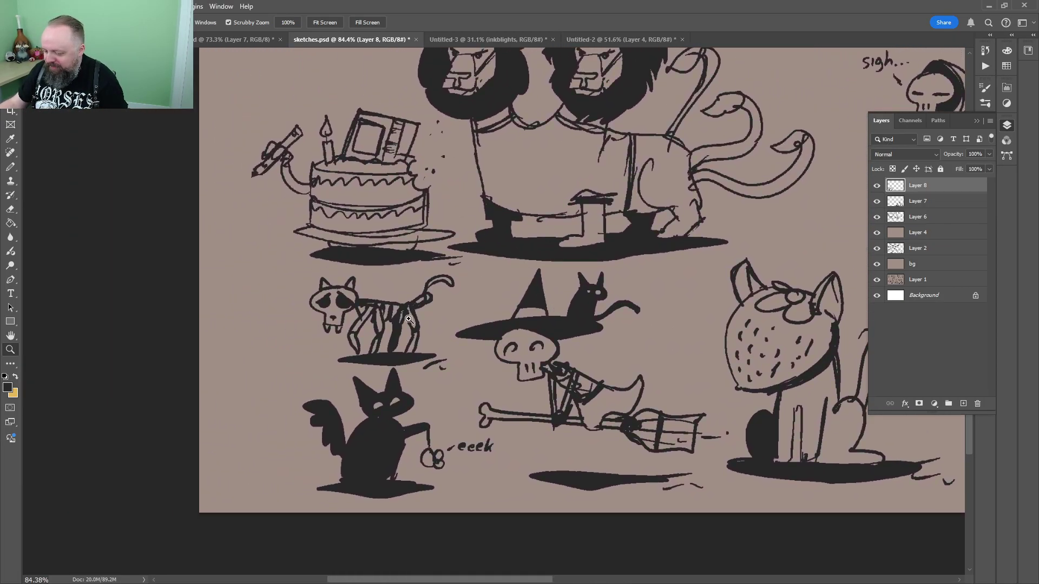
drag(367, 328, 434, 298)
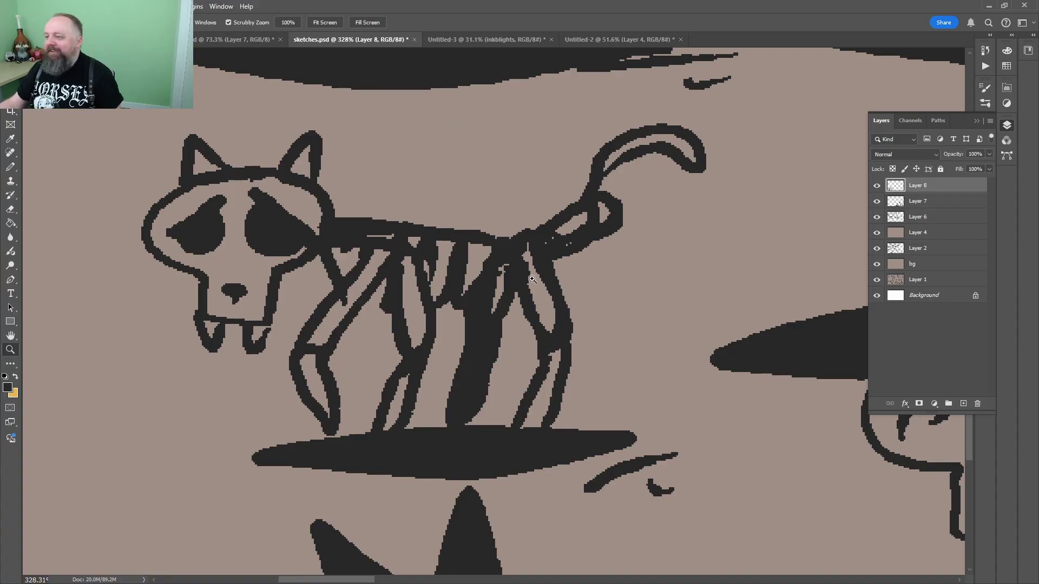
Examine the cake, the two-headed lion and the upper rows of doodles in sketches.psd
scroll(540, 359, up, 10)
scroll(575, 235, down, 5)
scroll(586, 223, down, 3)
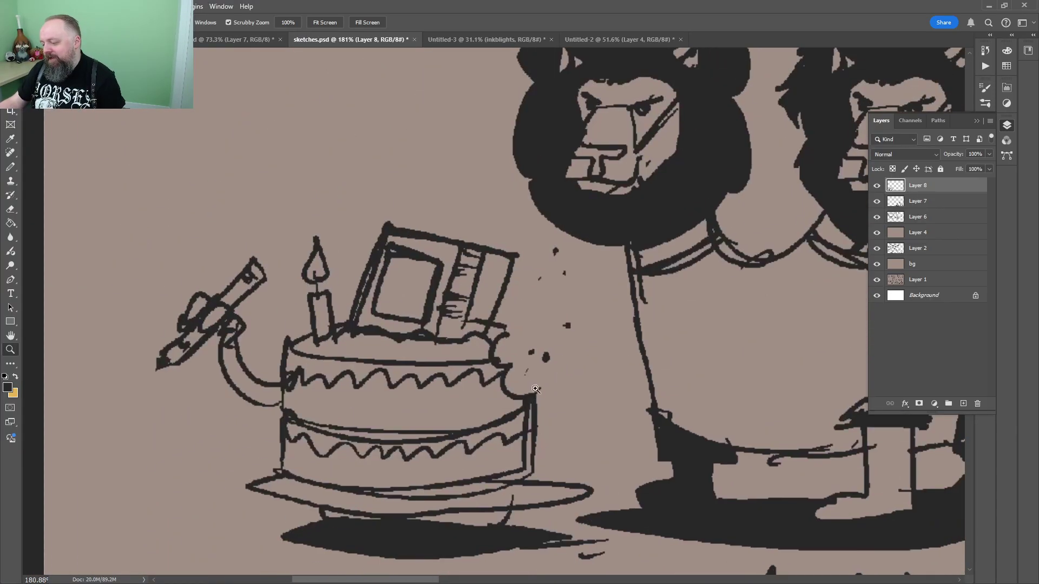
scroll(515, 276, up, 1)
scroll(515, 276, down, 1)
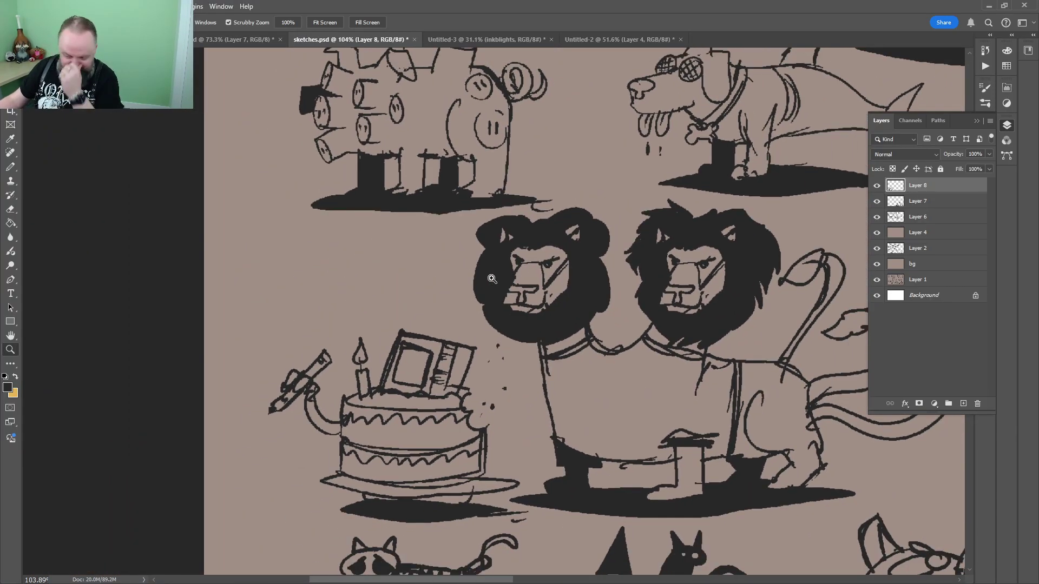
drag(640, 287, 170, 393)
mouse_move(140, 79)
mouse_down()
mouse_move(333, 237)
mouse_move(603, 366)
mouse_move(339, 274)
mouse_up()
drag(659, 327, 458, 311)
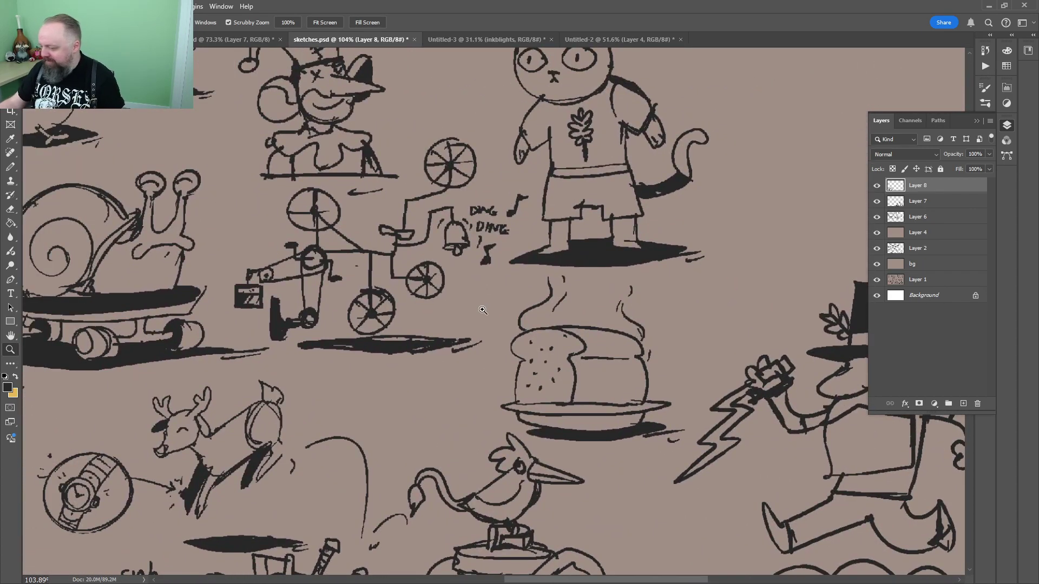
scroll(482, 310, down, 2)
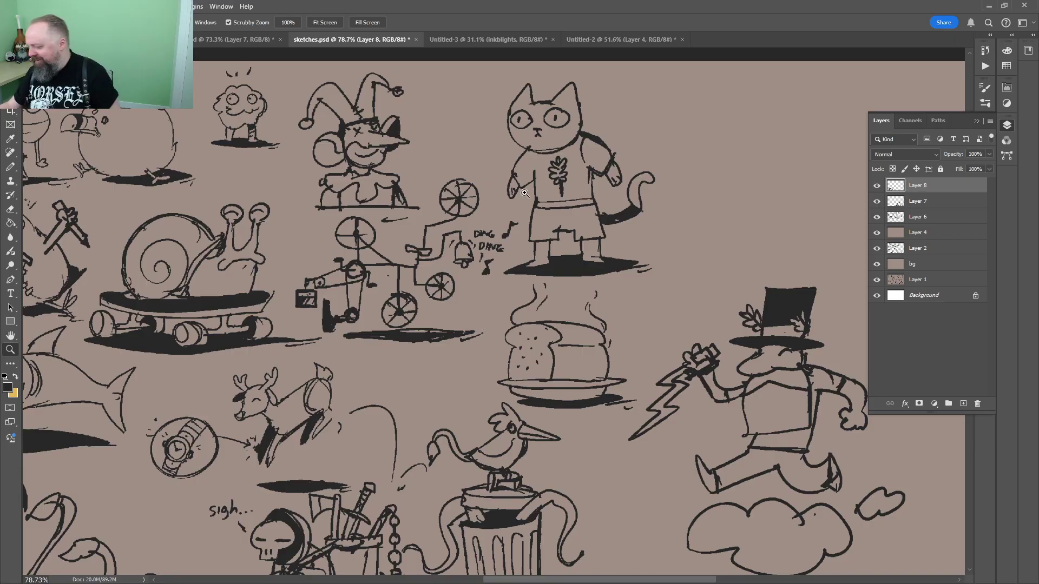
View the whole inkblights illustration in Untitled-3 and return to the bowling bird sketch
key(ctrl+shift+Tab)
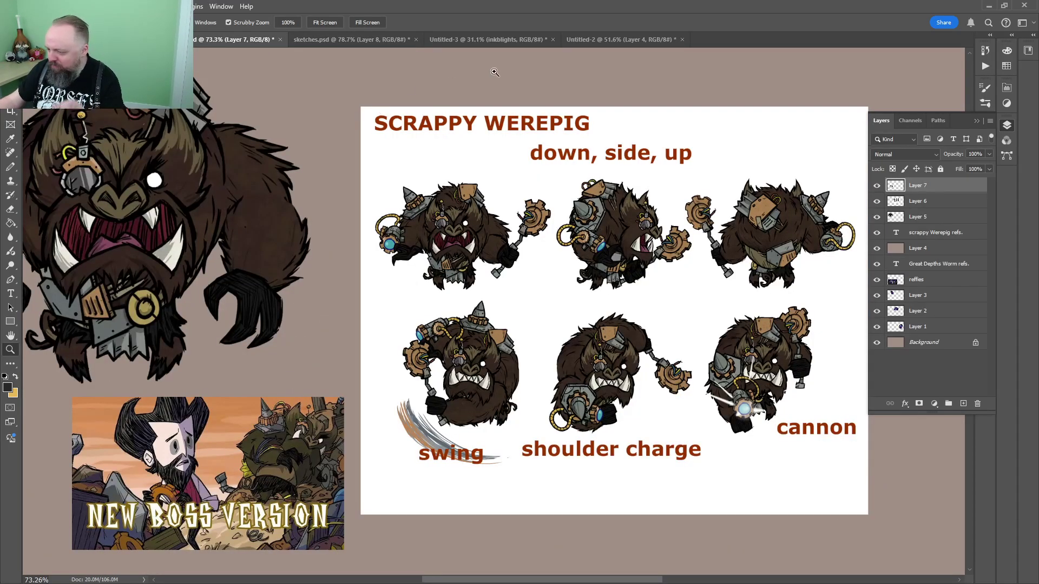
click(487, 39)
scroll(505, 250, down, 2)
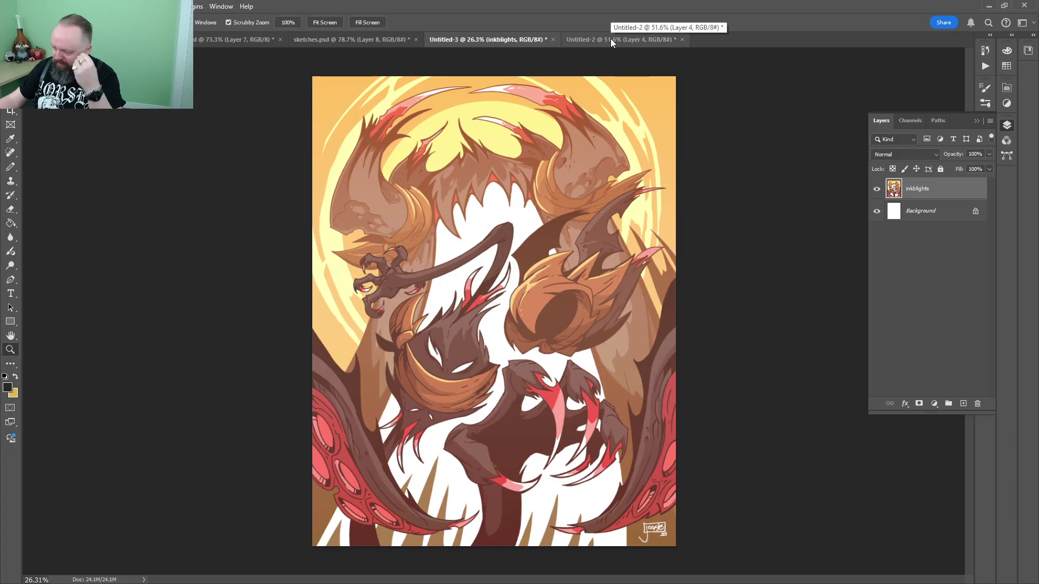
click(591, 38)
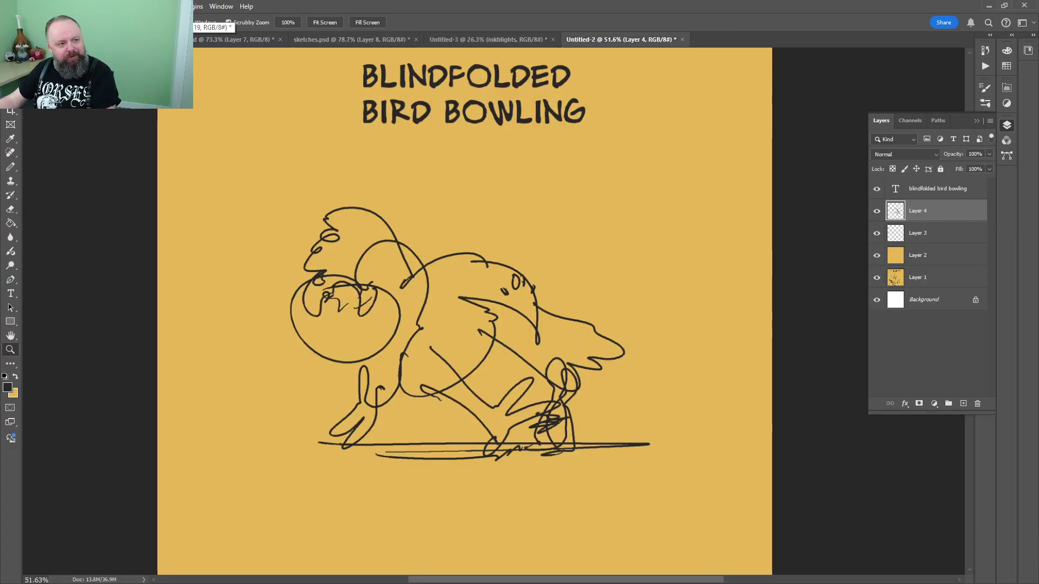
Inspect the full monster illustration at a slightly larger size and compare it with the Scrappy Werepig reference sheet
click(108, 39)
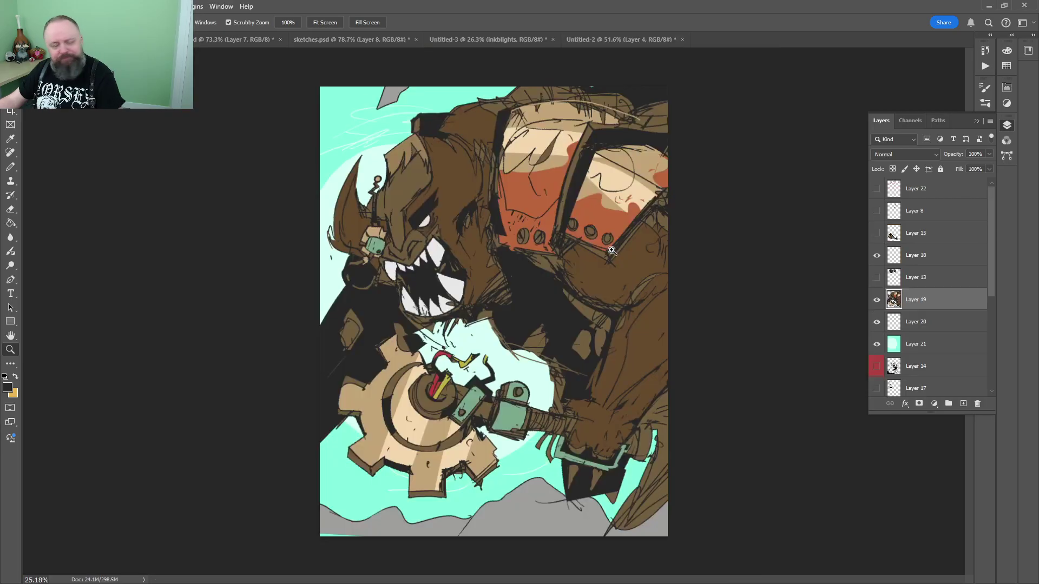
mouse_move(514, 251)
mouse_down()
mouse_move(526, 248)
mouse_move(518, 245)
mouse_up()
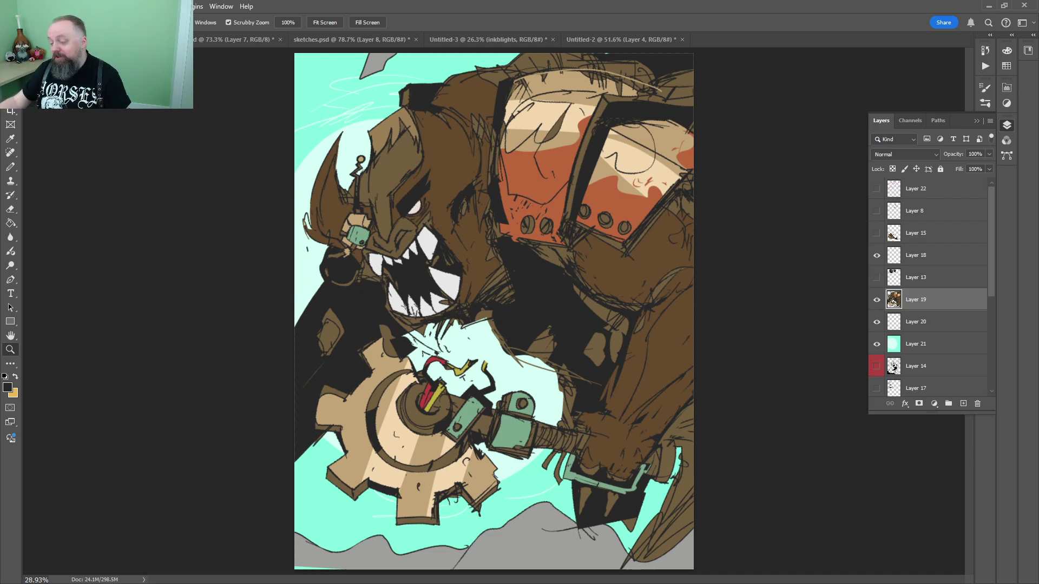
click(217, 40)
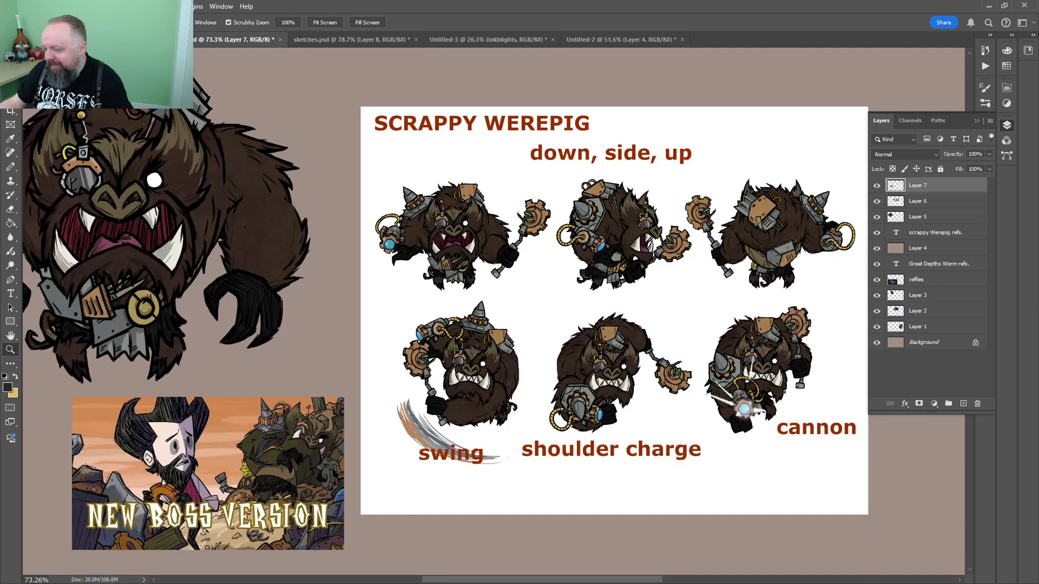
Inspect the many-wheeled bicycle doodle in sketches.psd up close and return to the monster illustration
click(323, 40)
drag(442, 275, 503, 274)
mouse_move(421, 210)
mouse_down()
mouse_move(587, 349)
mouse_move(597, 285)
mouse_move(549, 300)
mouse_up()
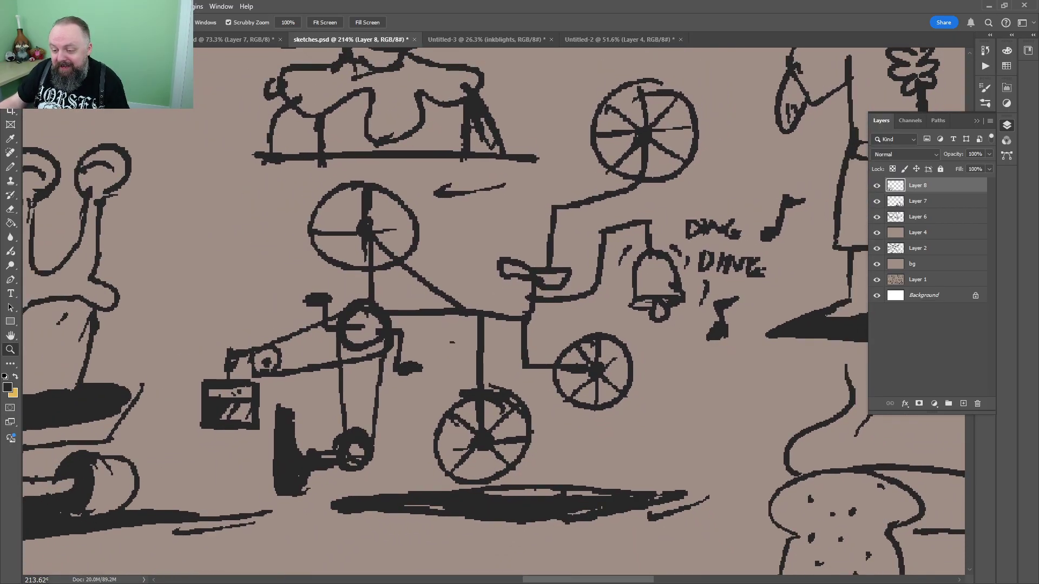
click(135, 39)
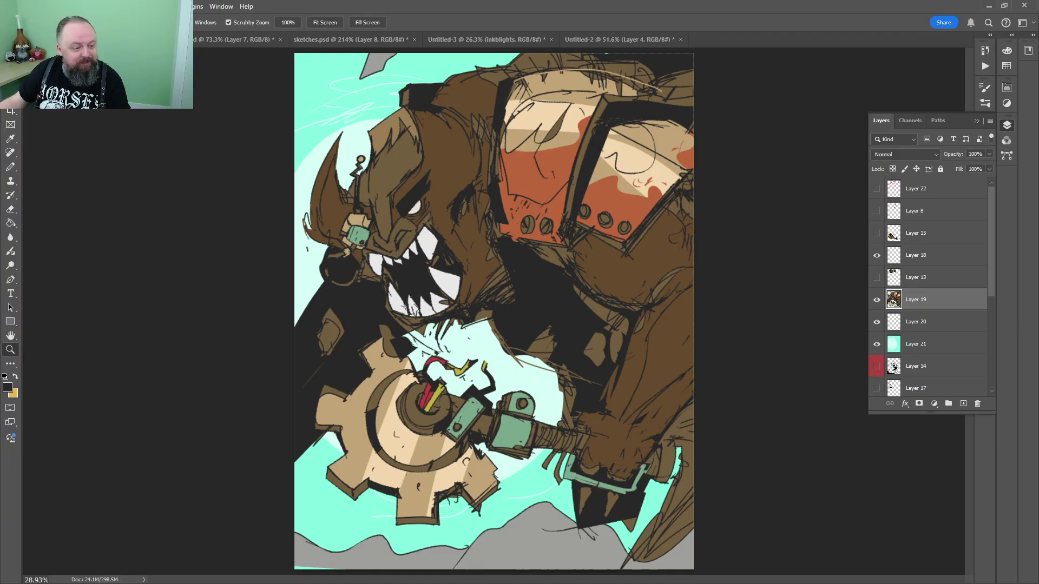